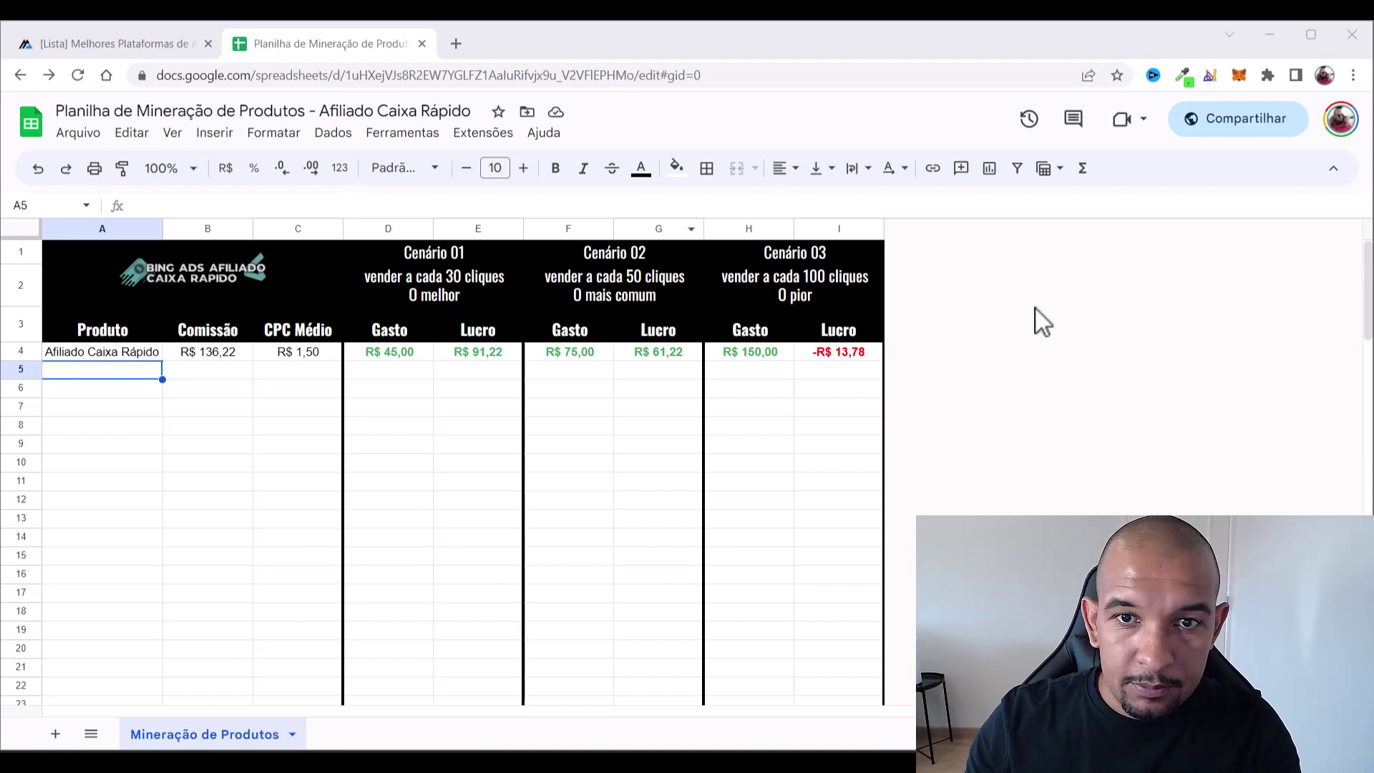
Make a copy of the spreadsheet named "Hotmart Planilha de Mineração de Produtos - Afiliado Caixa Rápido" in Meu Drive
click(959, 358)
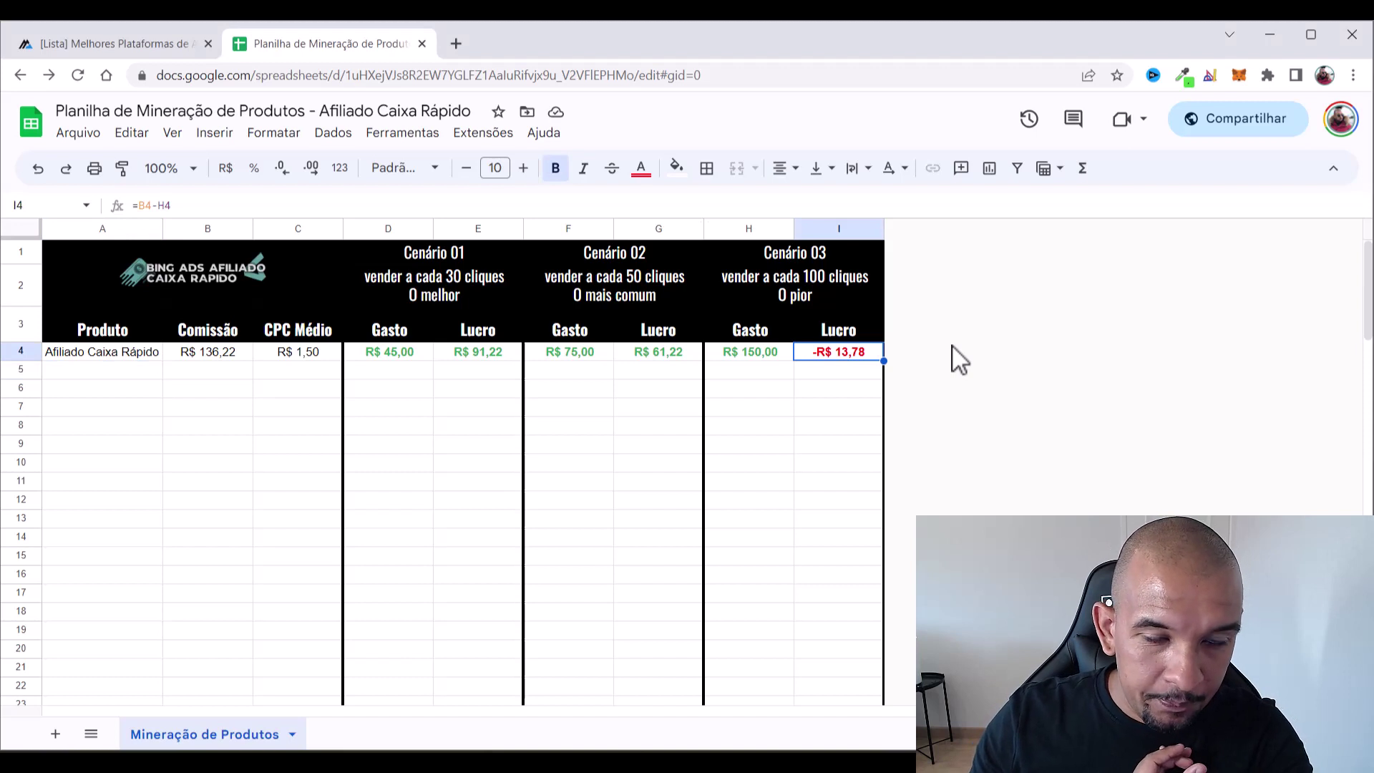
click(76, 136)
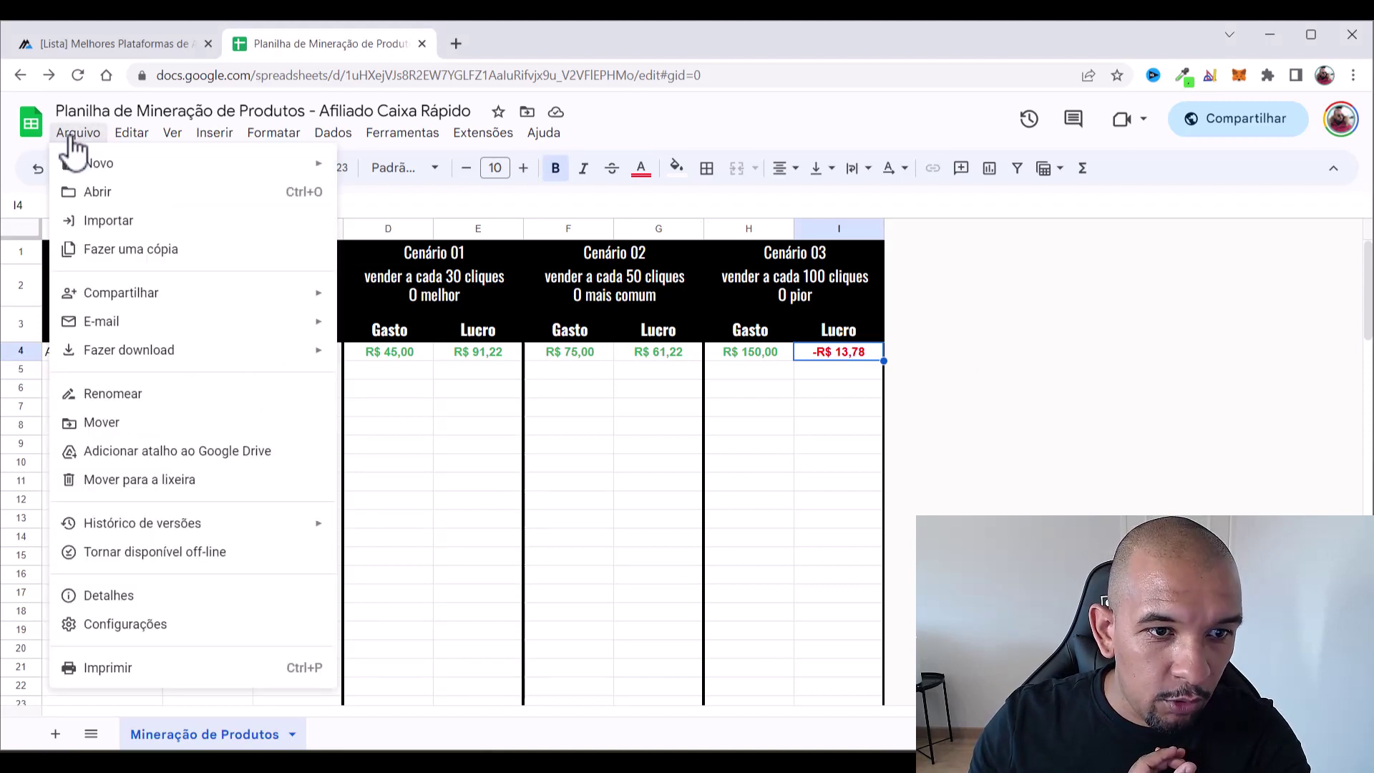
click(179, 251)
click(629, 346)
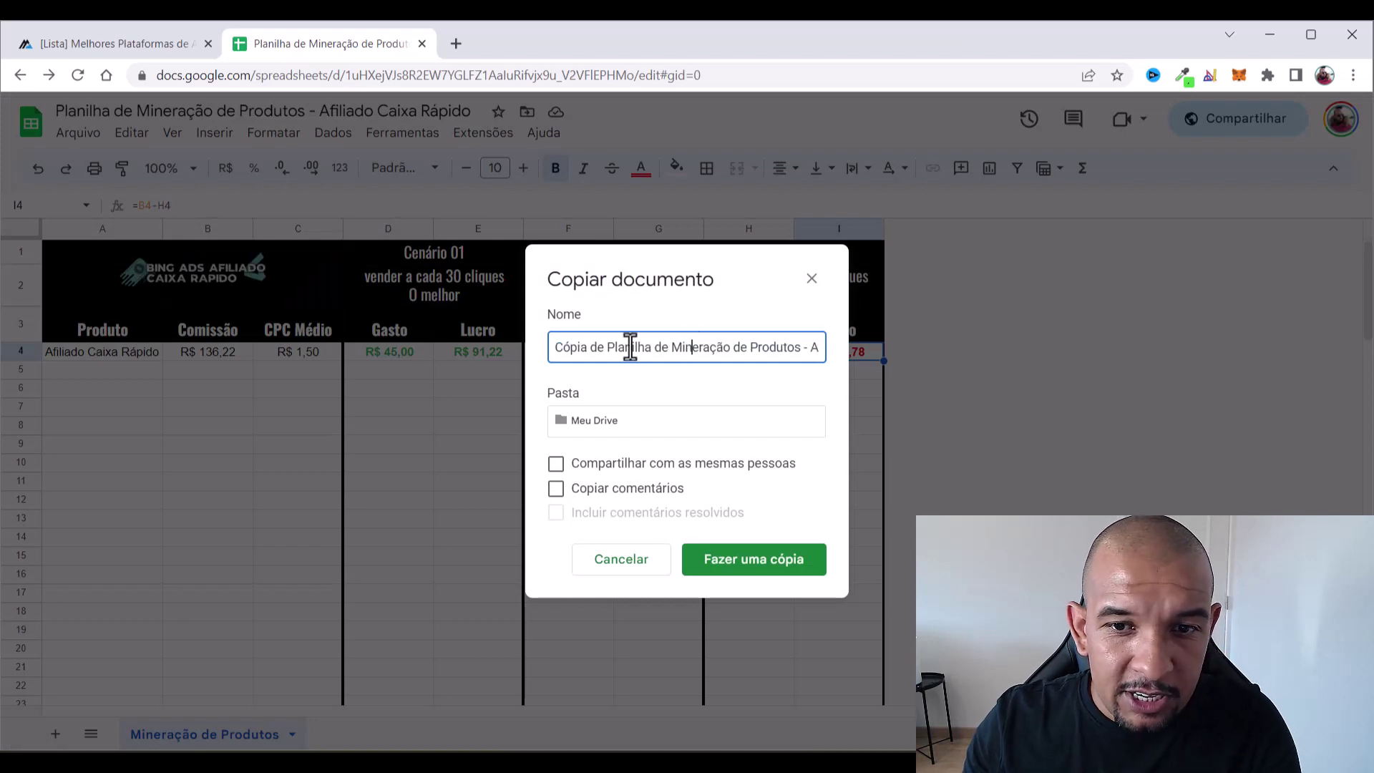
click(693, 347)
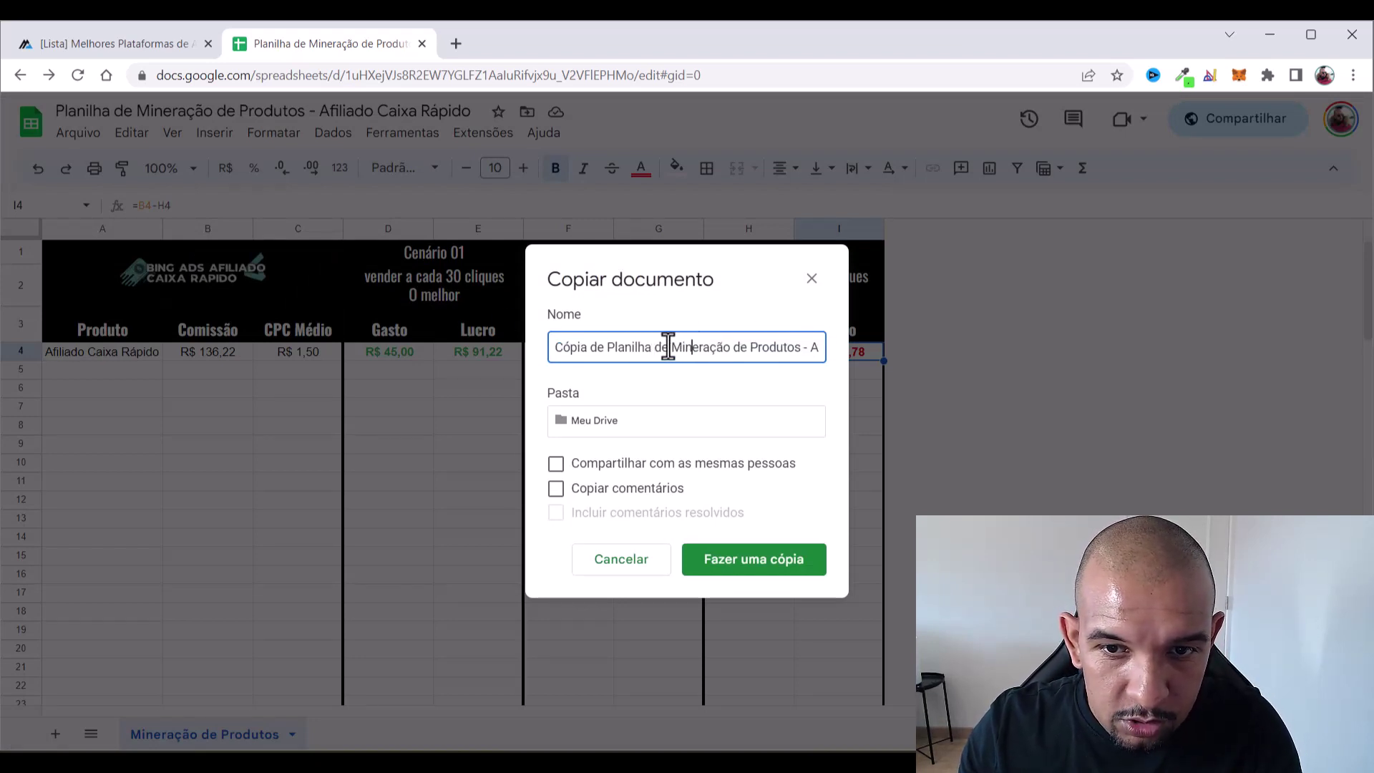
drag(611, 349, 522, 355)
click(637, 352)
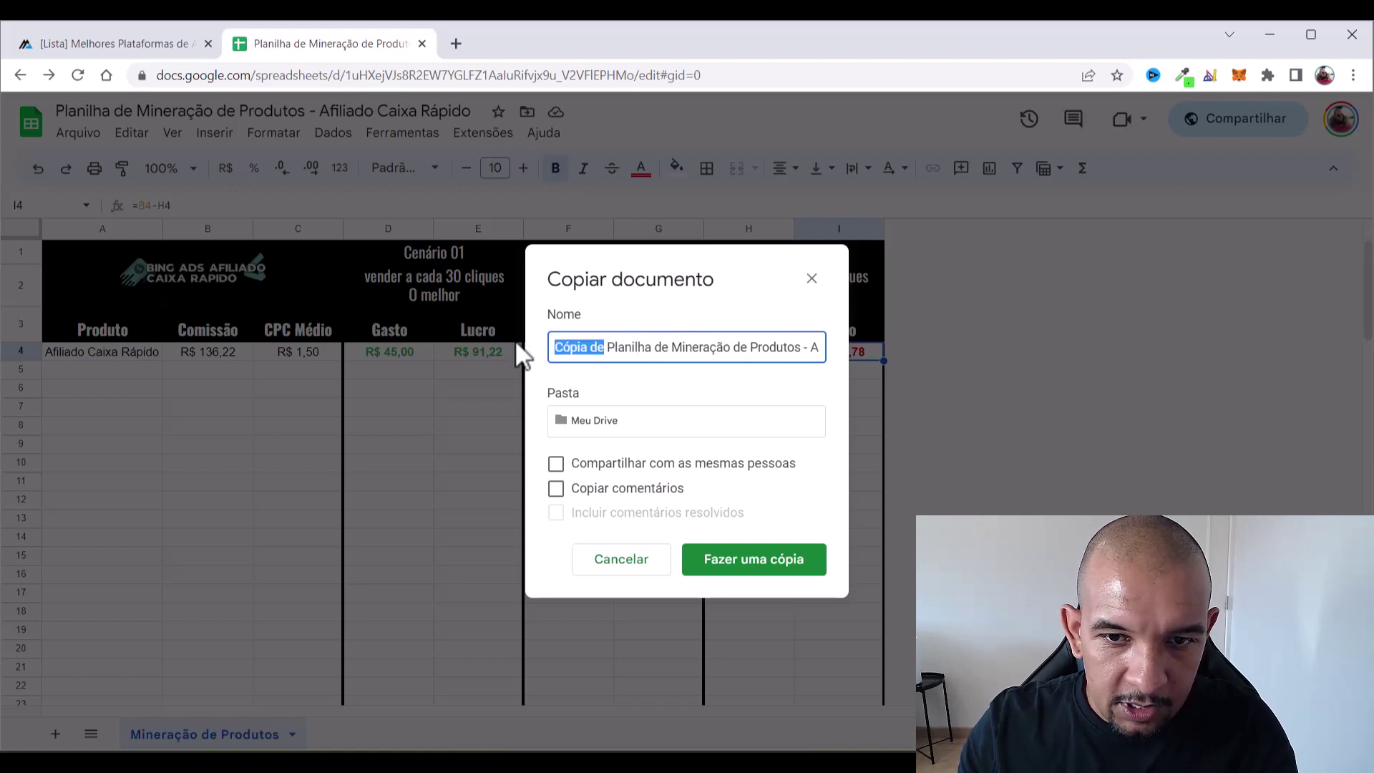
text(Hotmart)
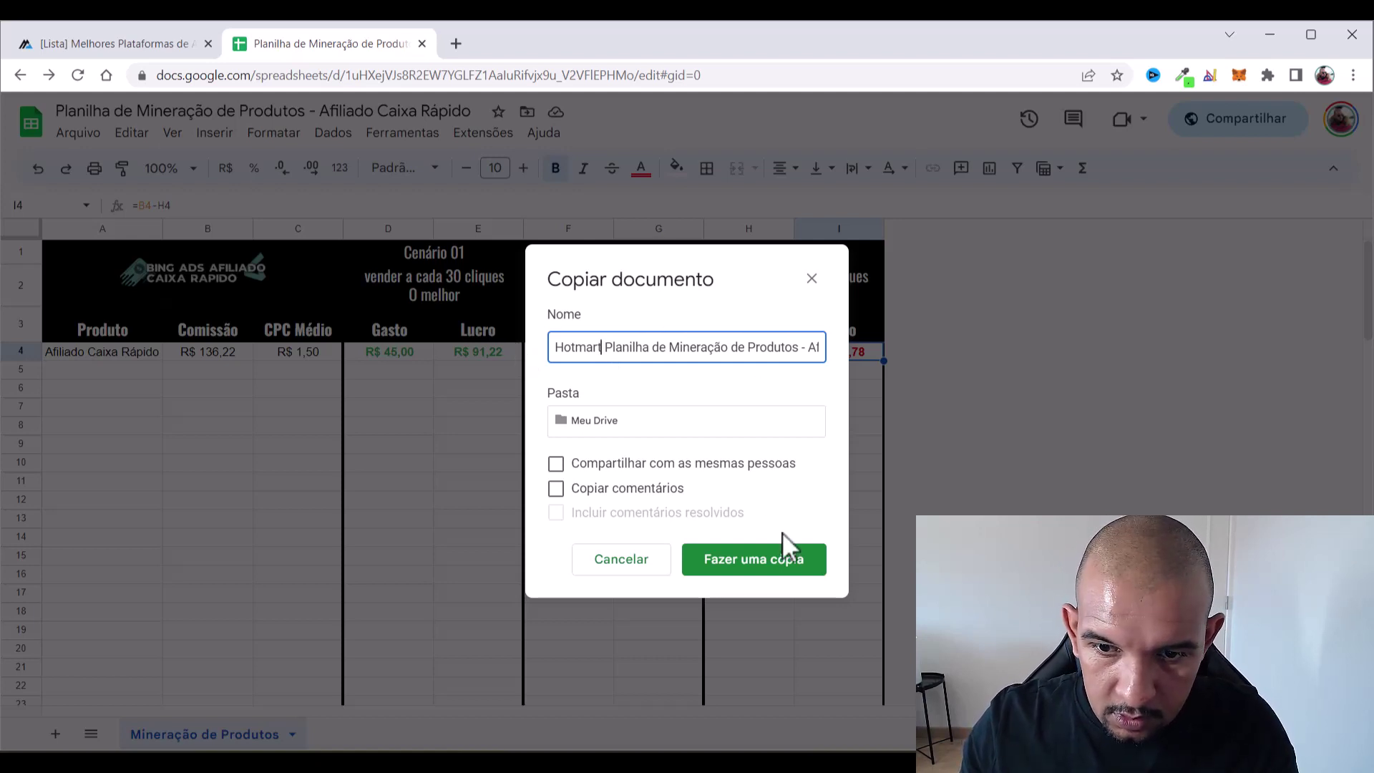
click(761, 565)
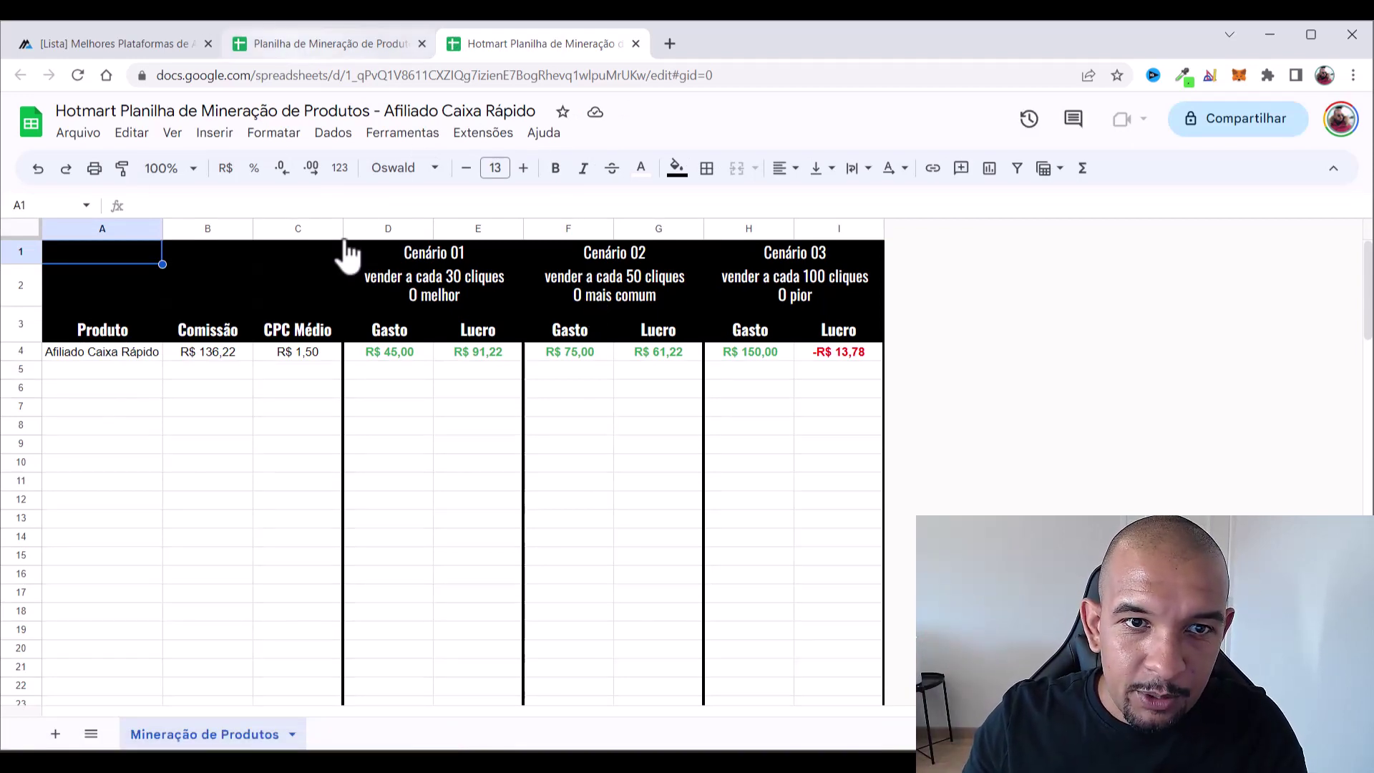
Compare the original and copied spreadsheets, and examine the copy's Produto, Comissão and CPC Médio columns where product data is entered
click(373, 46)
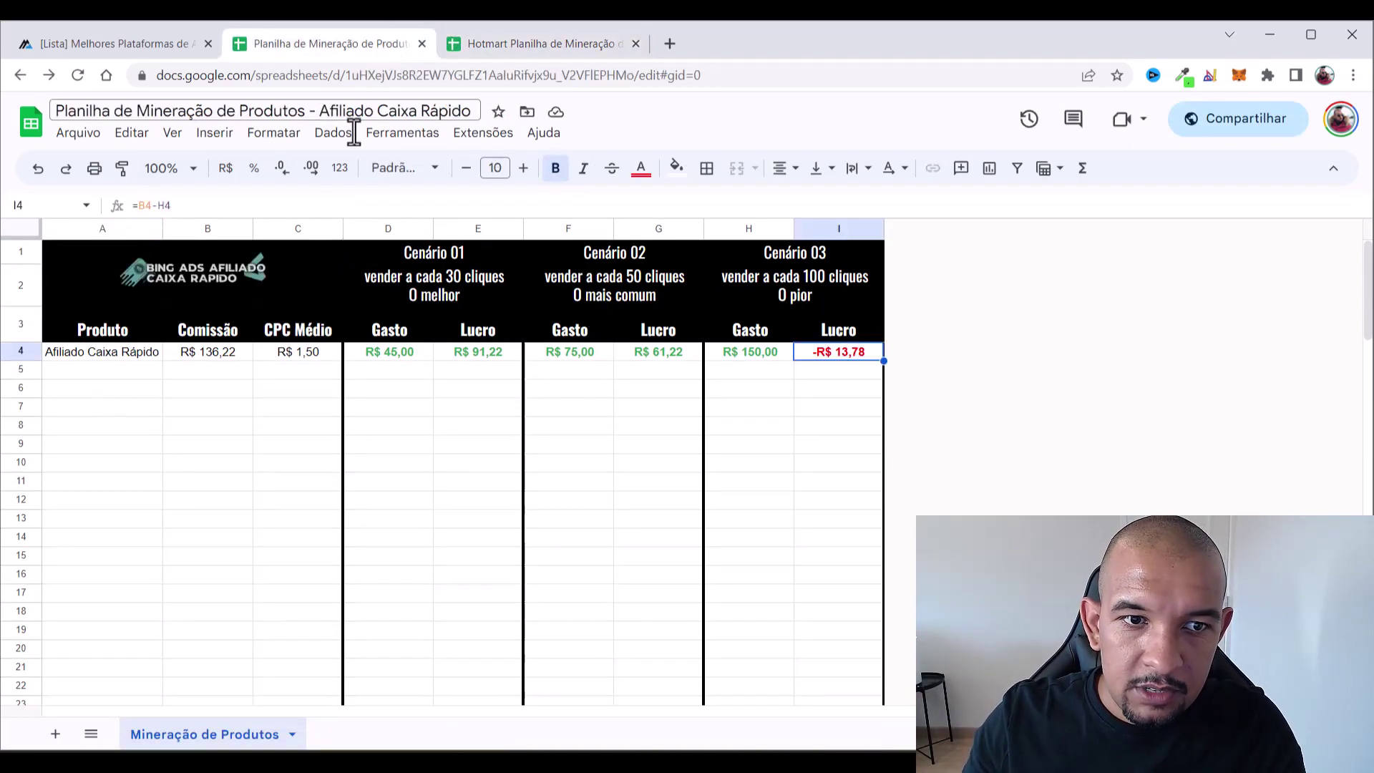
click(461, 411)
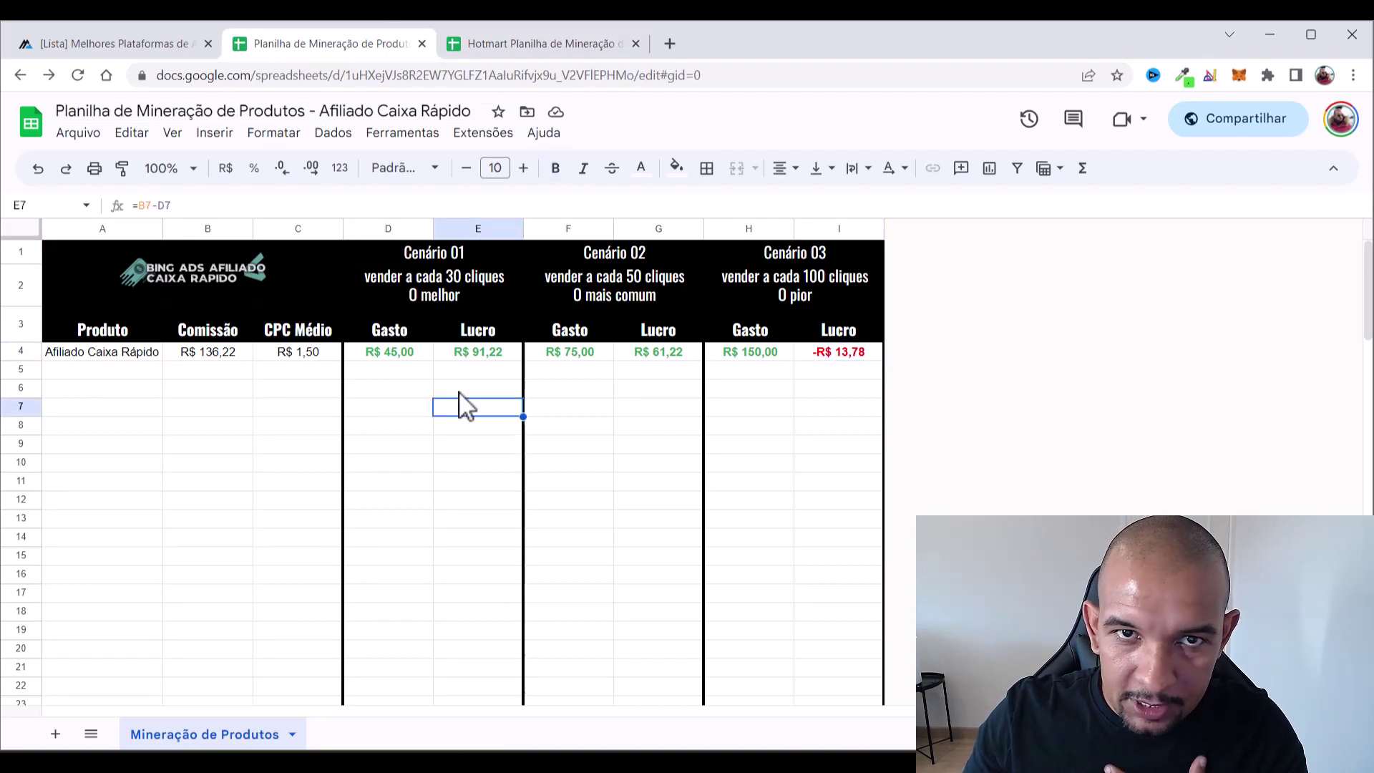
click(551, 53)
click(322, 429)
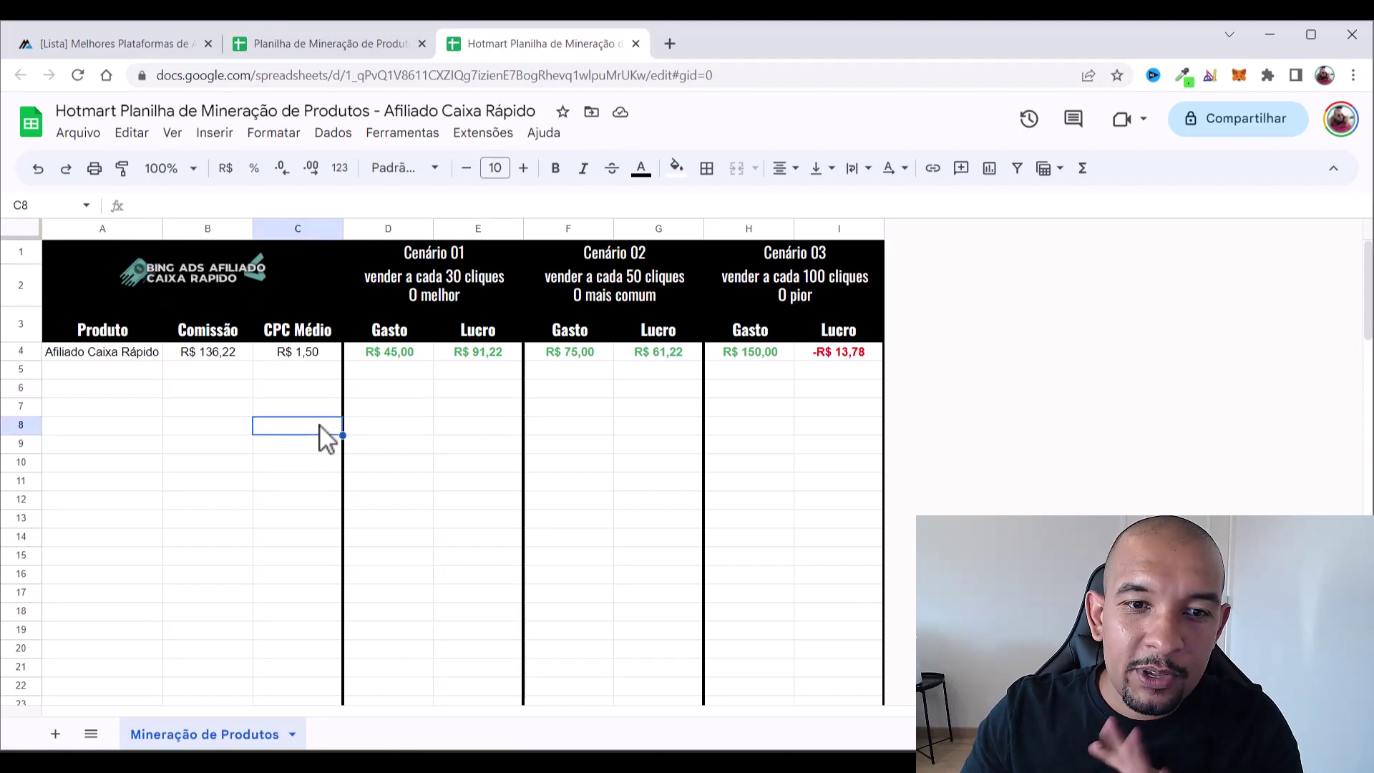
click(195, 372)
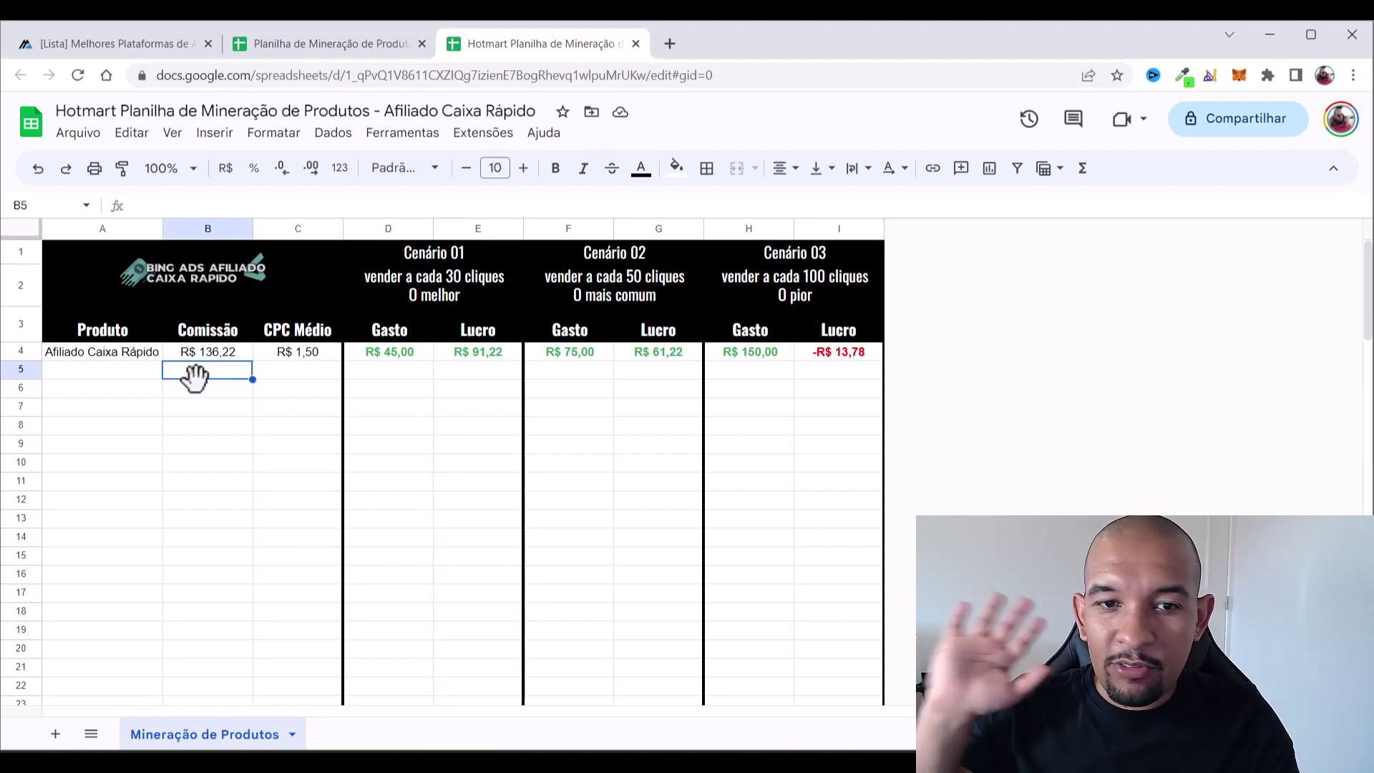
click(111, 375)
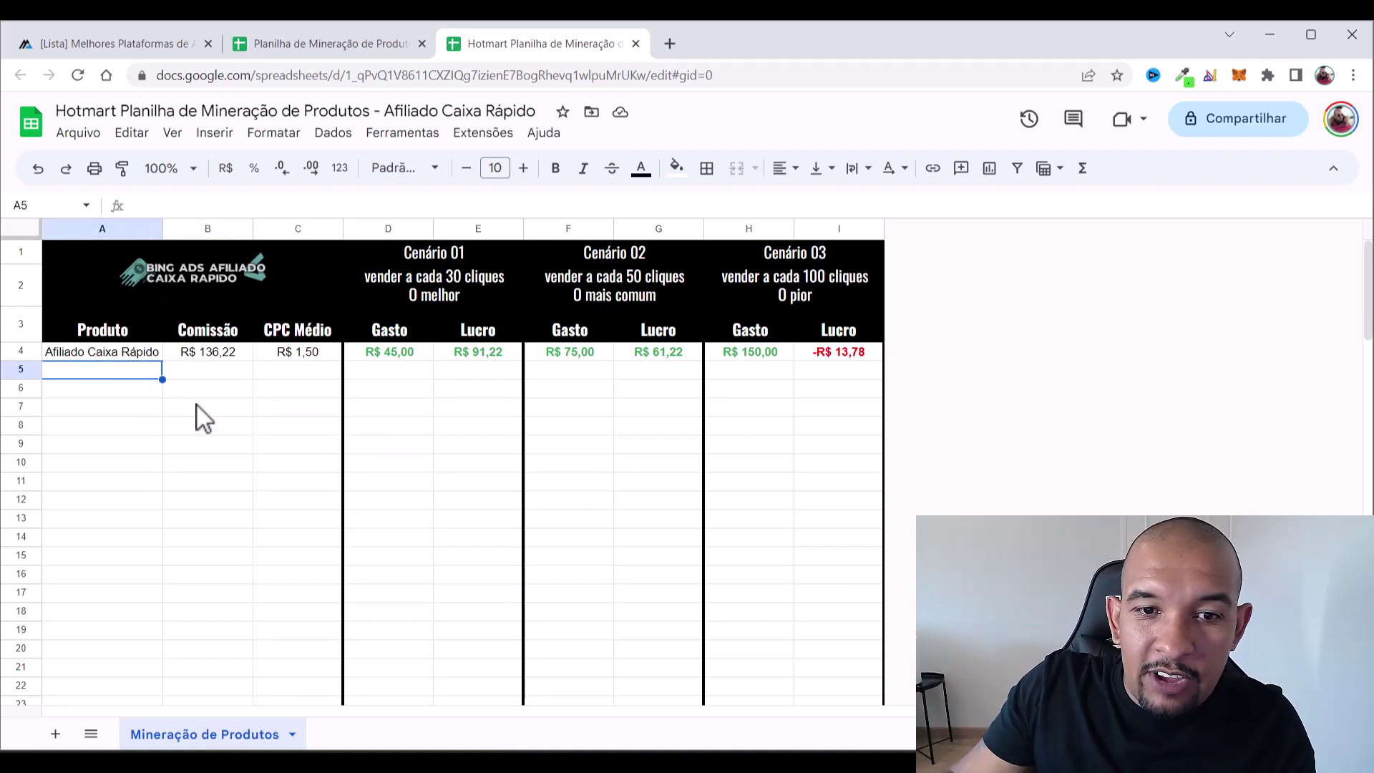
drag(110, 228, 292, 229)
click(252, 411)
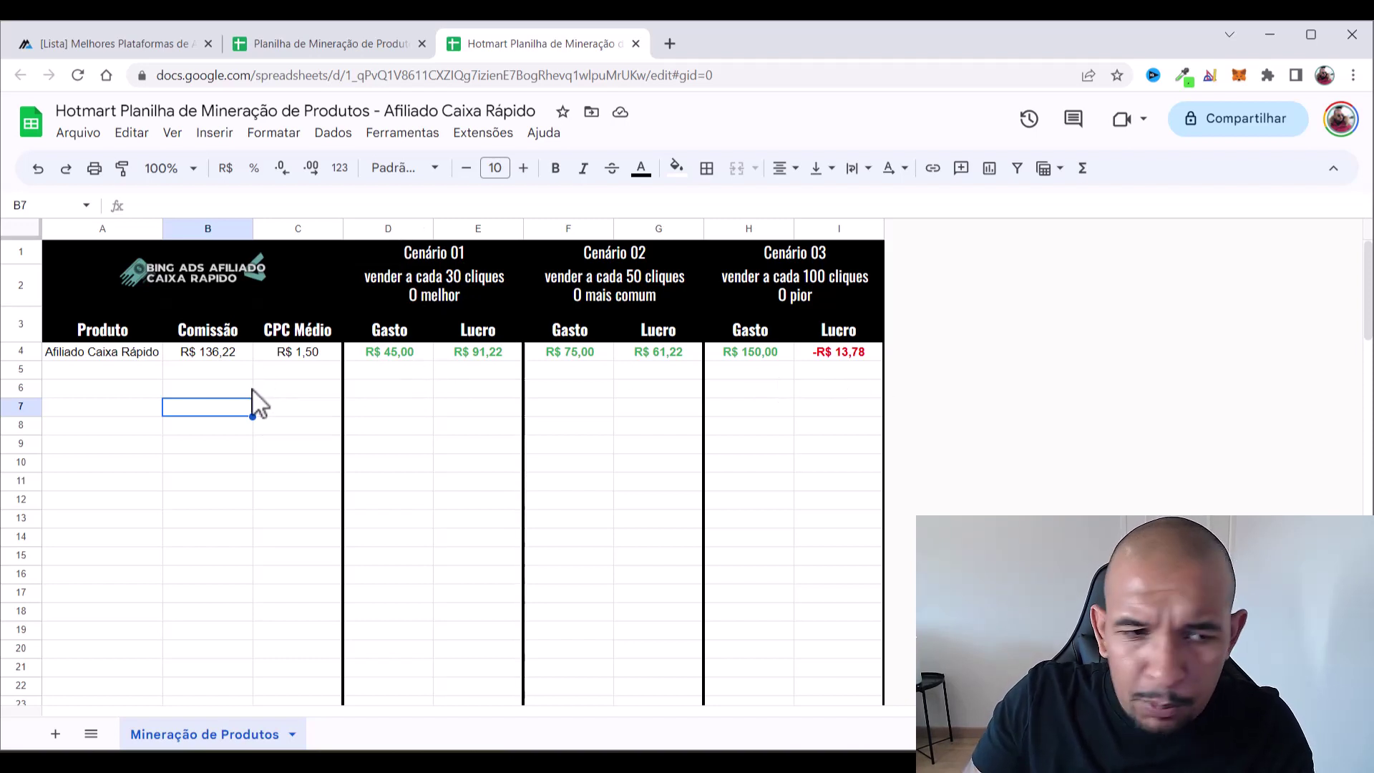
click(107, 369)
click(206, 370)
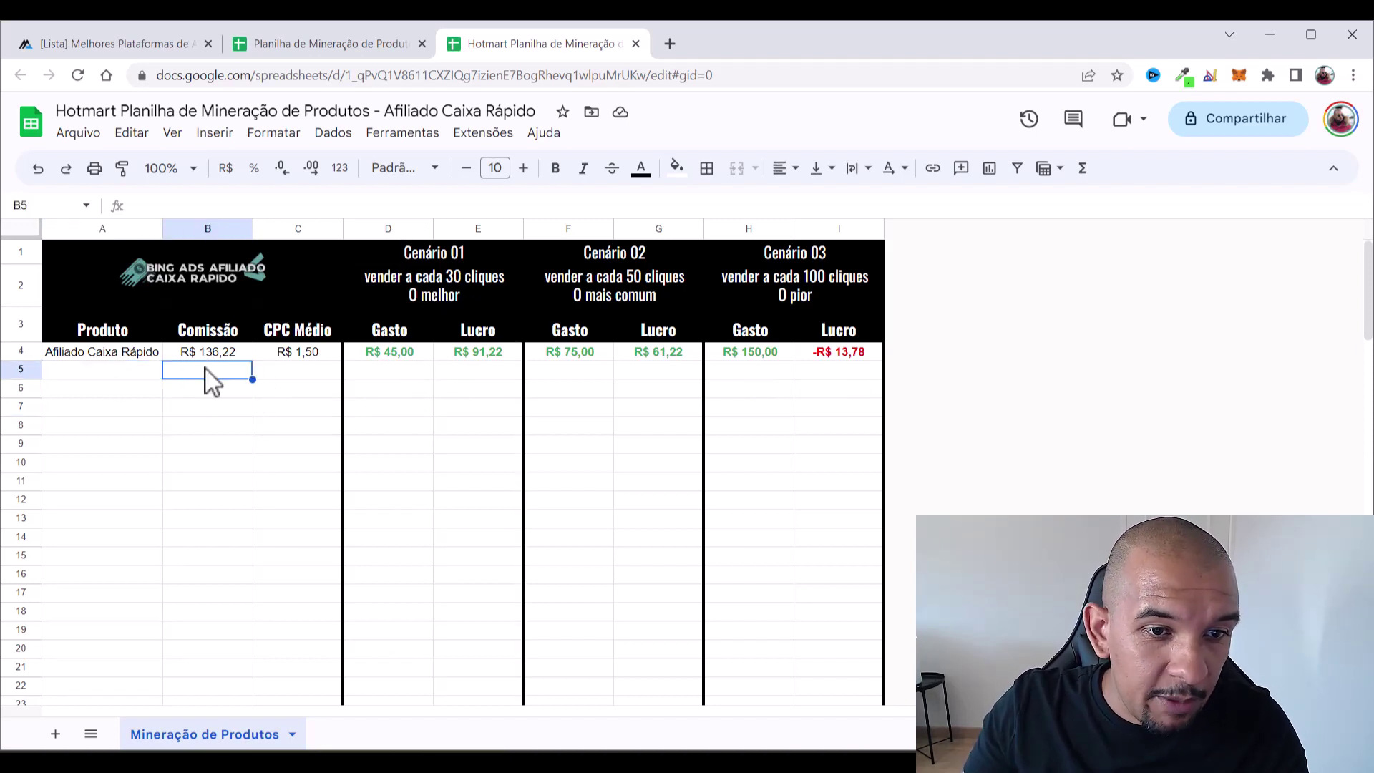
click(282, 369)
click(108, 370)
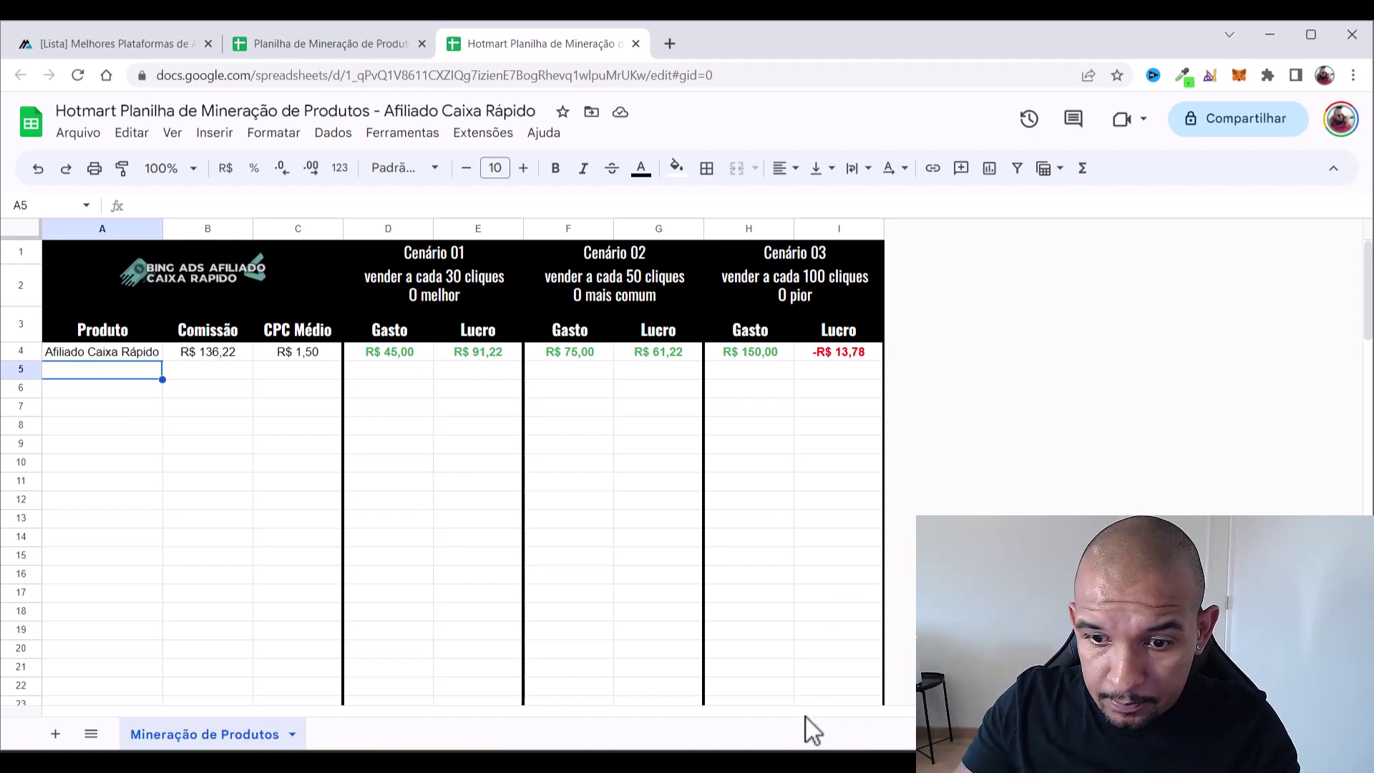
Open the Hotmart website, hotmart.com, in a new browser tab
click(670, 43)
click(584, 80)
text(hotm)
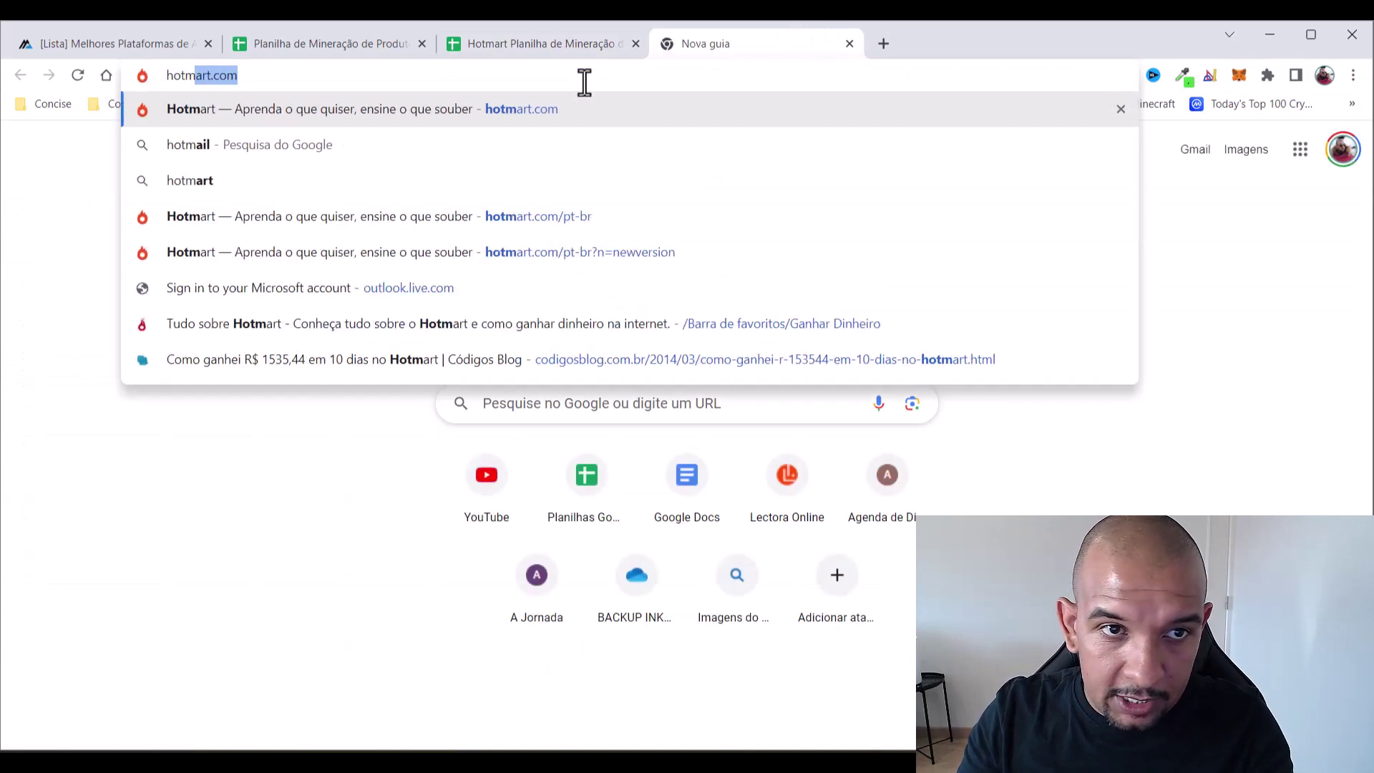
key(Return)
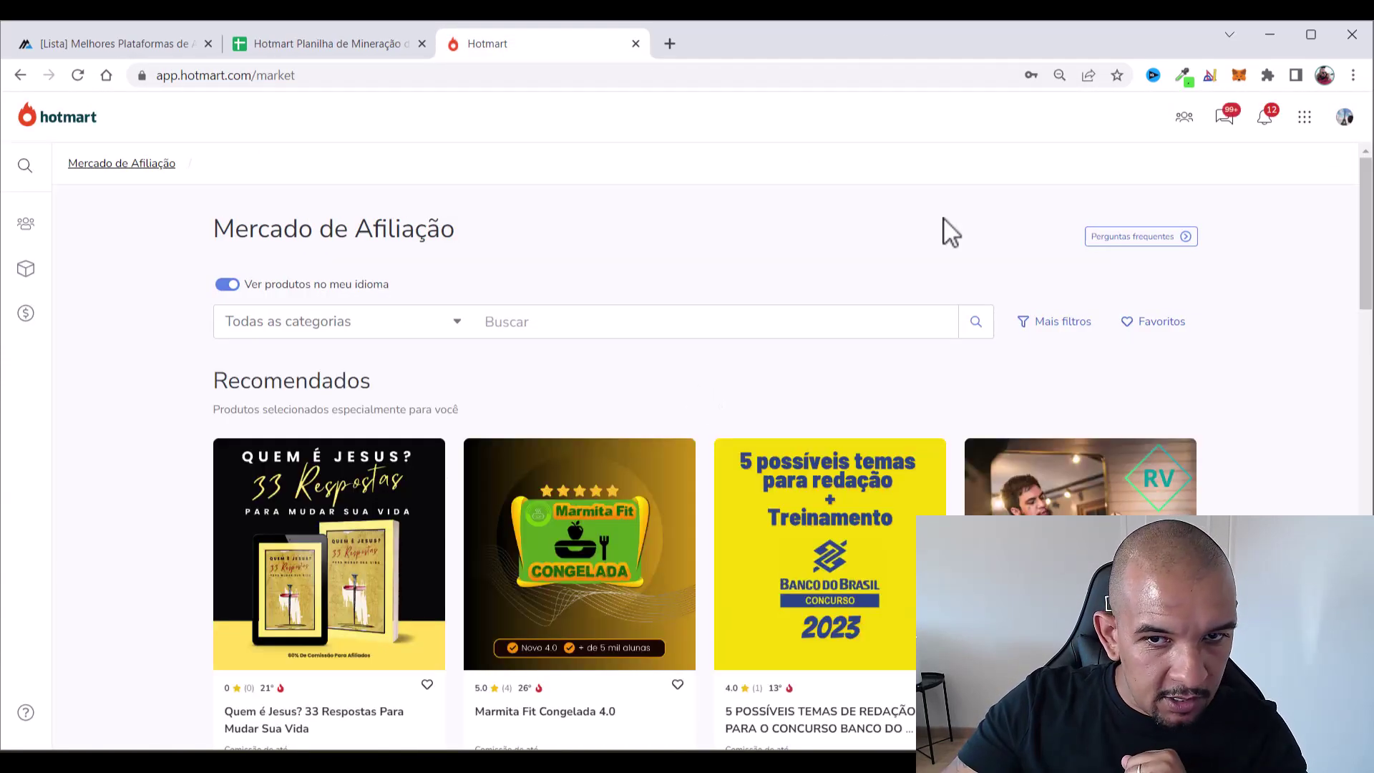
Show all products of the "Mais quentes" section in the Mercado de Afiliação
scroll(805, 197, down, 7)
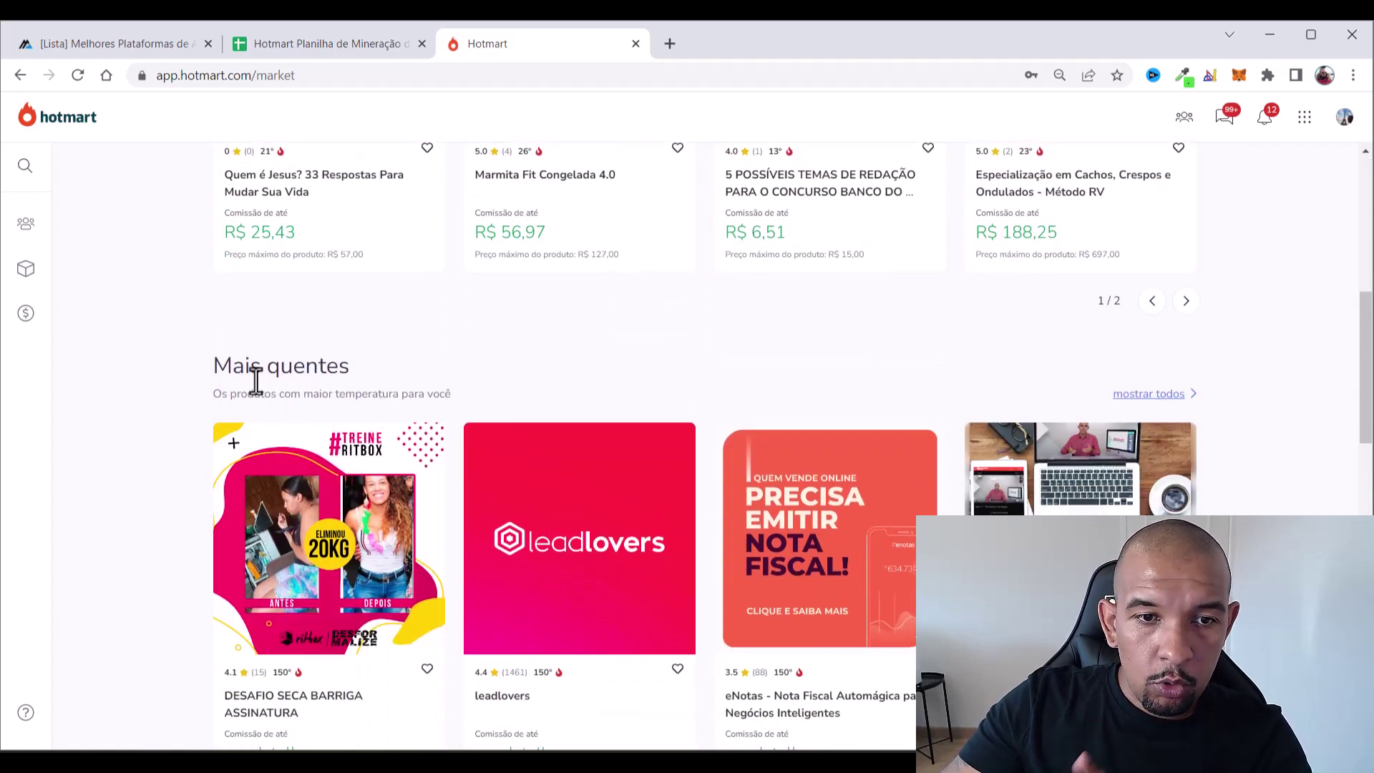
drag(210, 364, 408, 372)
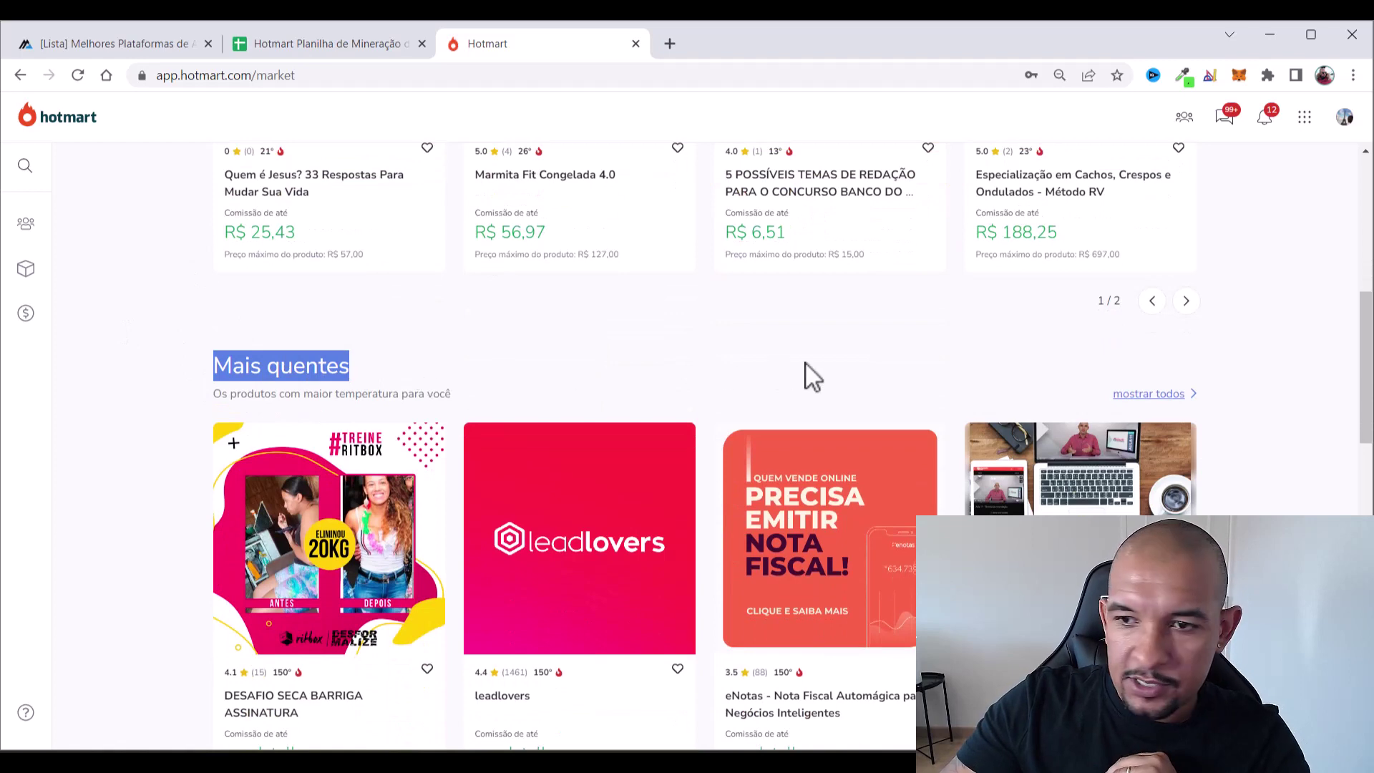
click(1154, 393)
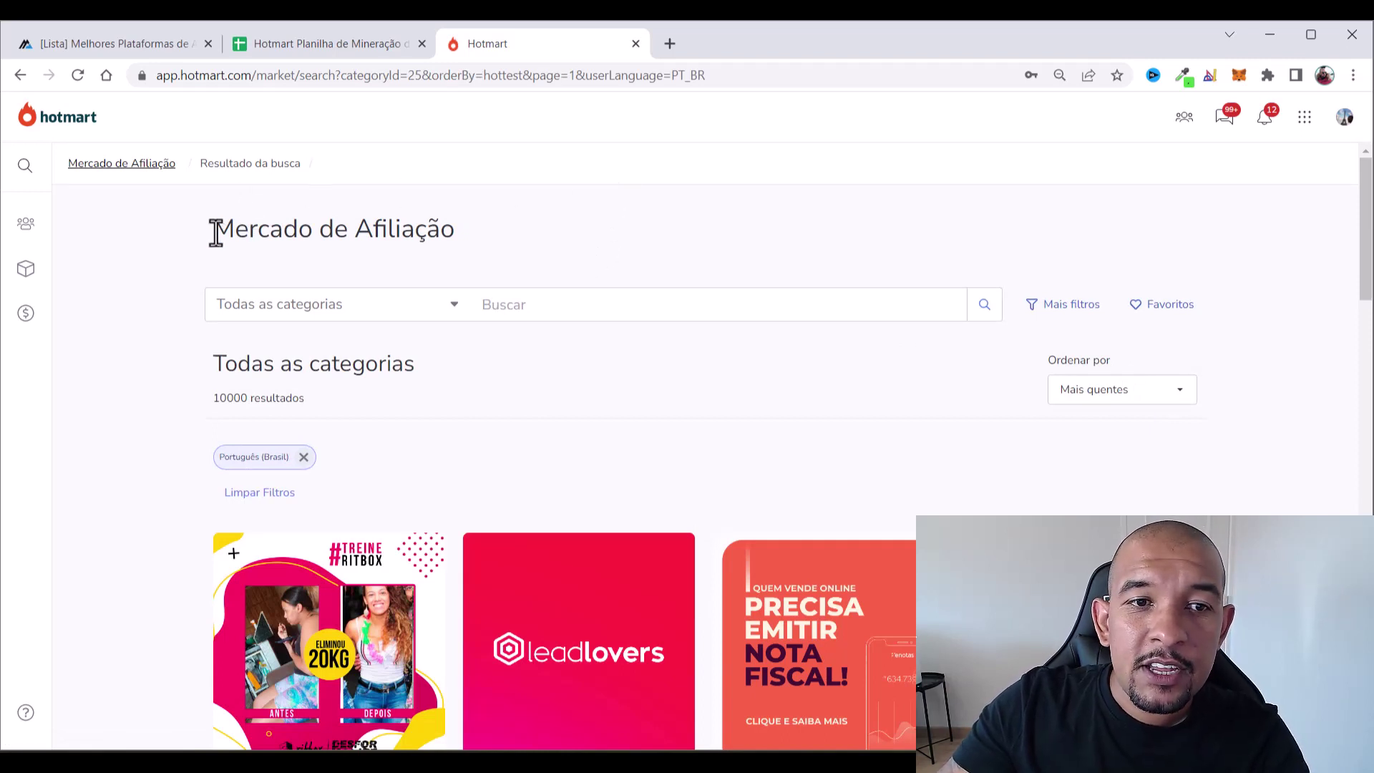
Open the additional product filters and set the commission percentage to "40% até 60%"
drag(213, 229, 491, 236)
scroll(573, 221, down, 1)
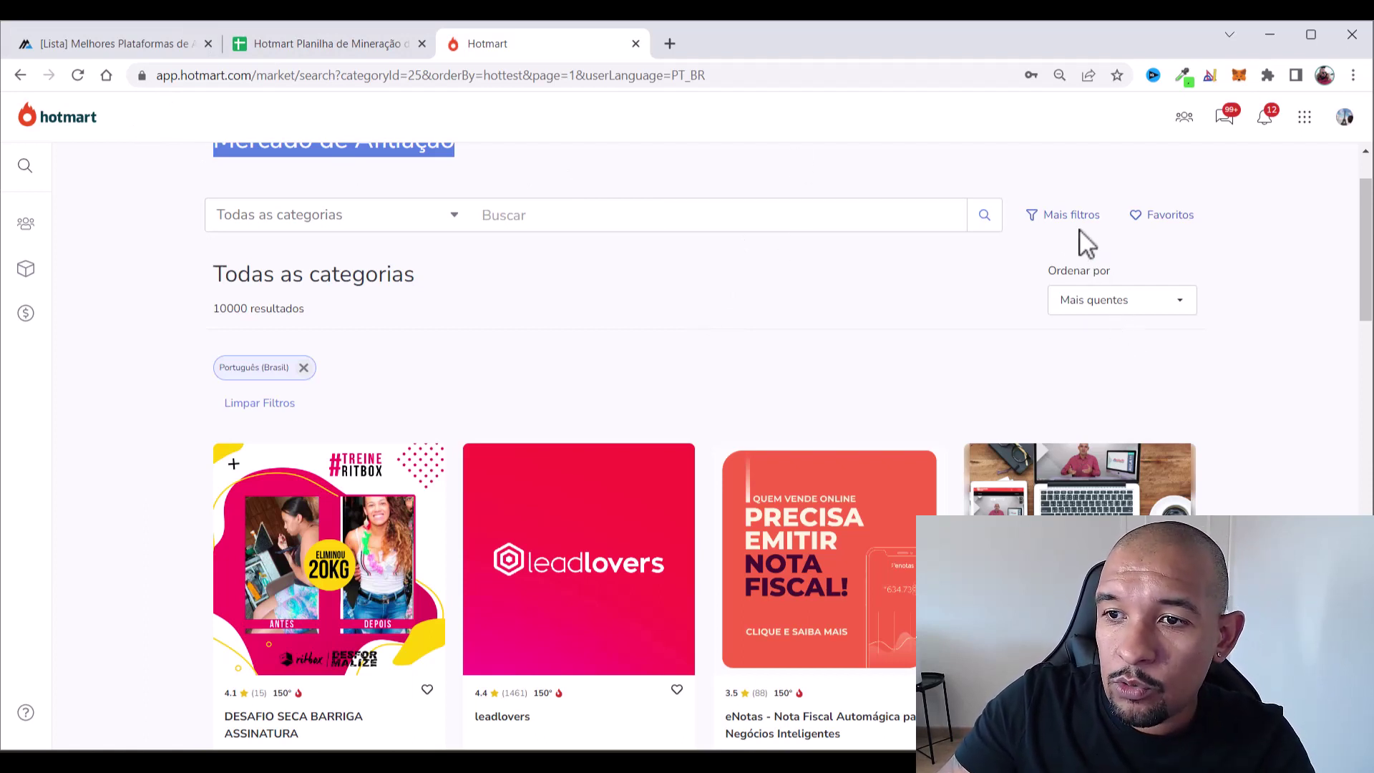
click(1055, 222)
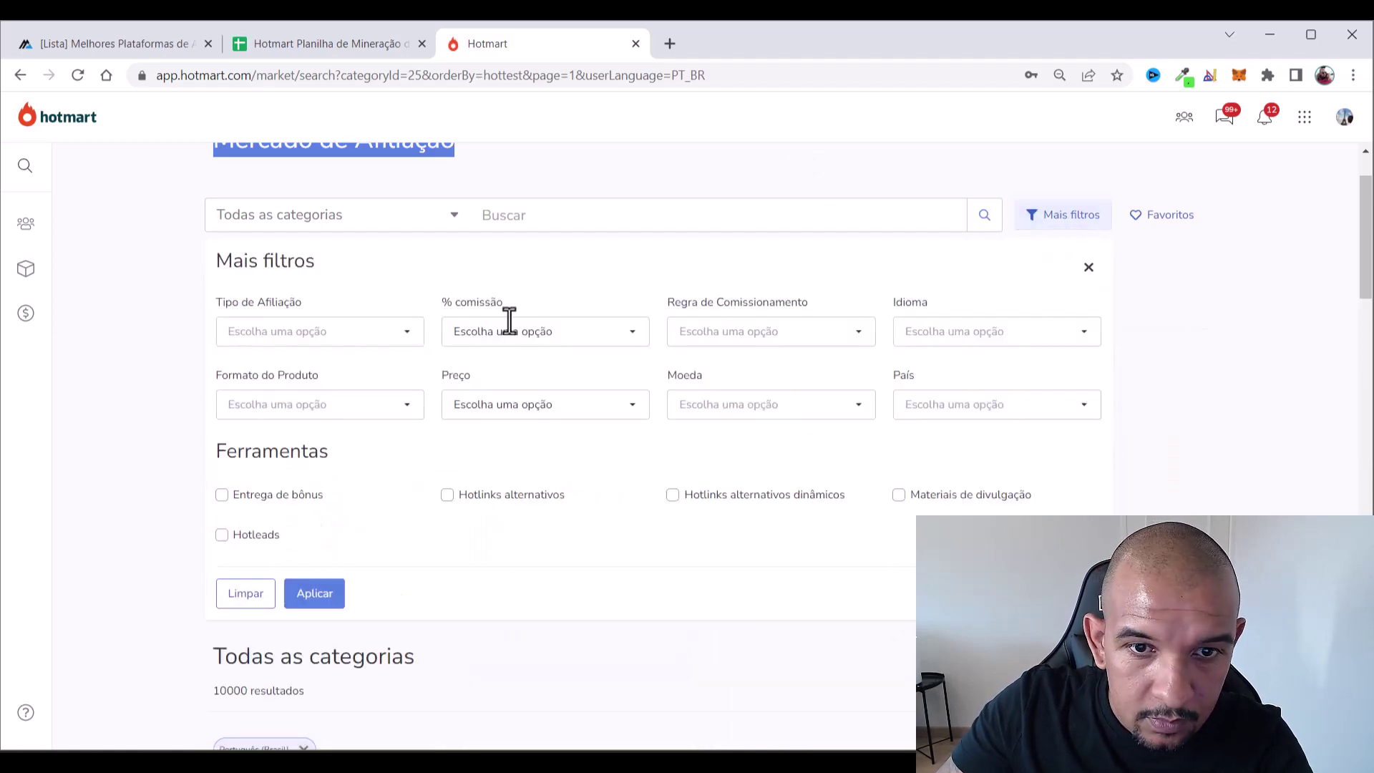
click(559, 334)
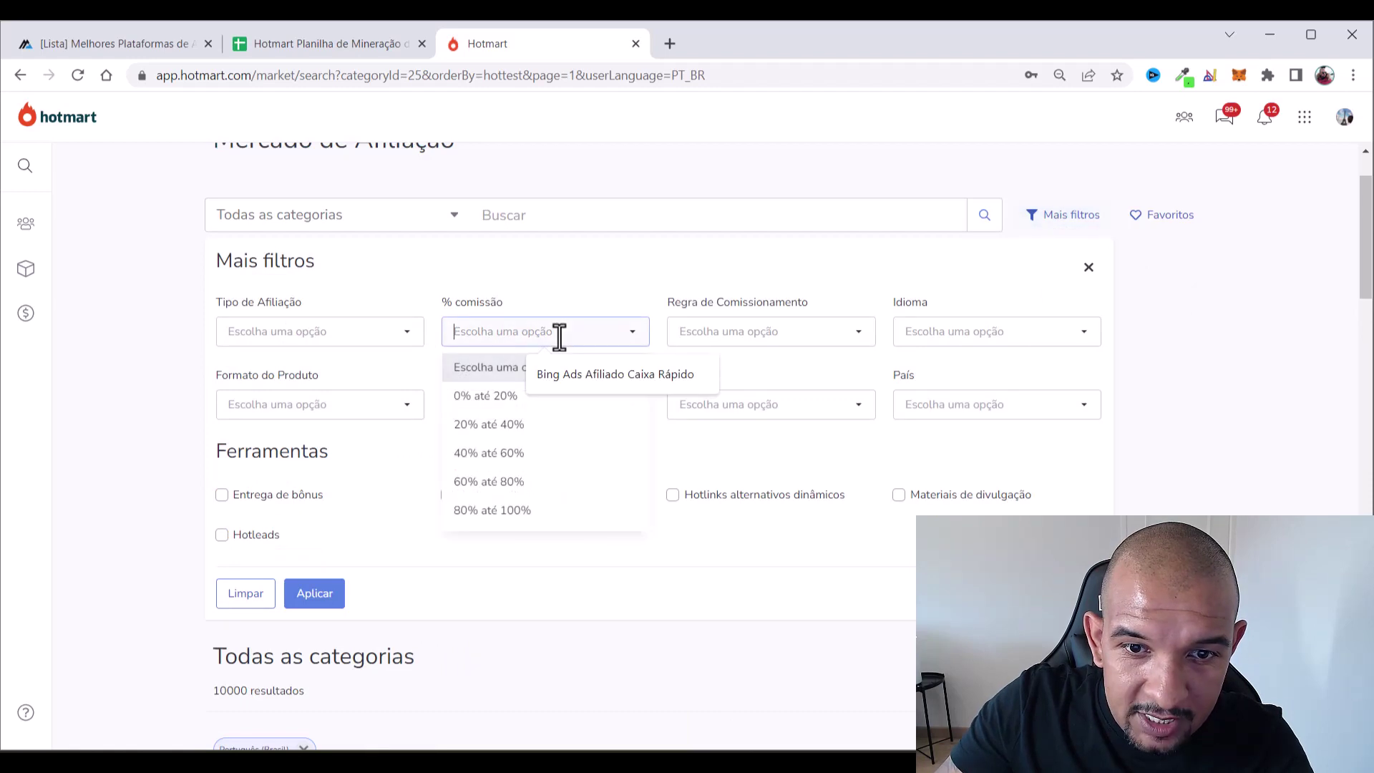
click(535, 460)
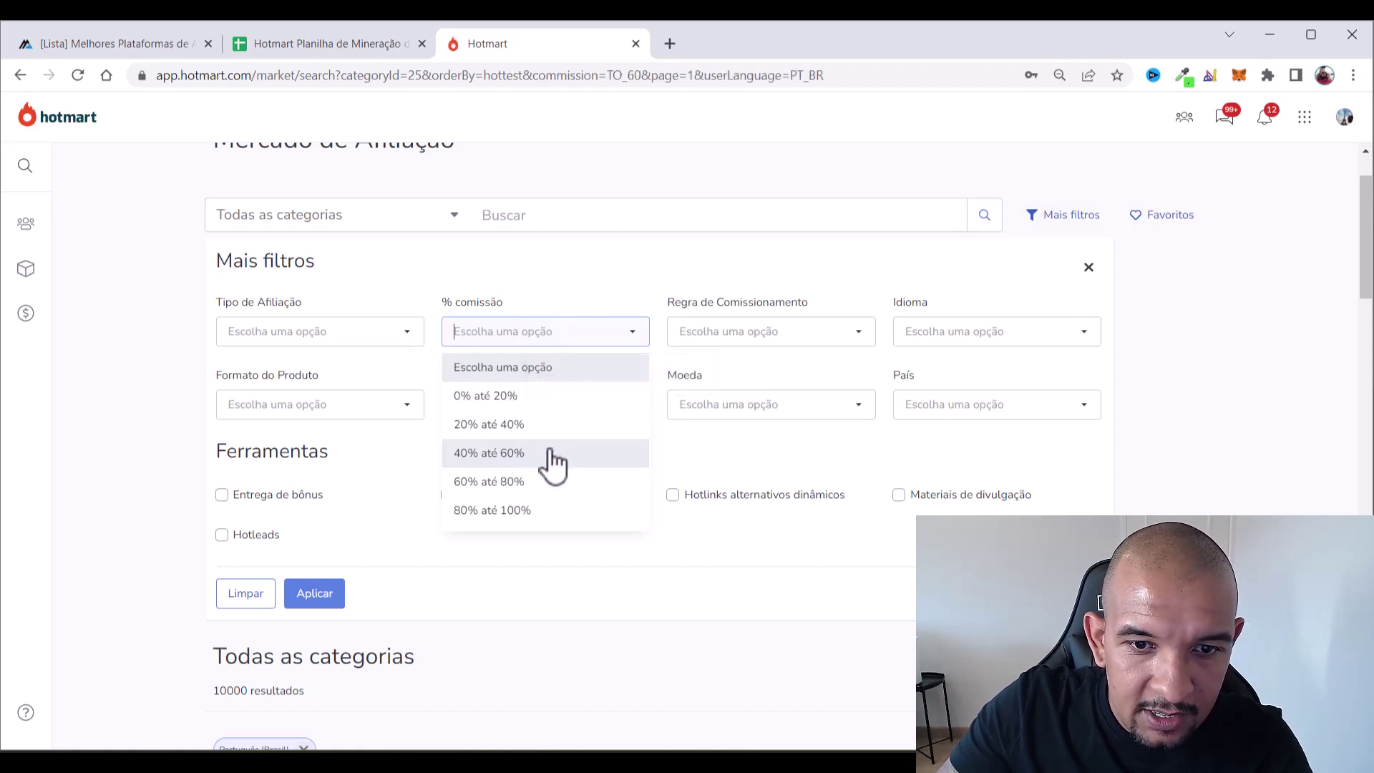
click(546, 459)
Filter the products by the commission rule "Por último clique" and the affiliation type "Afiliação com um clique"
click(816, 329)
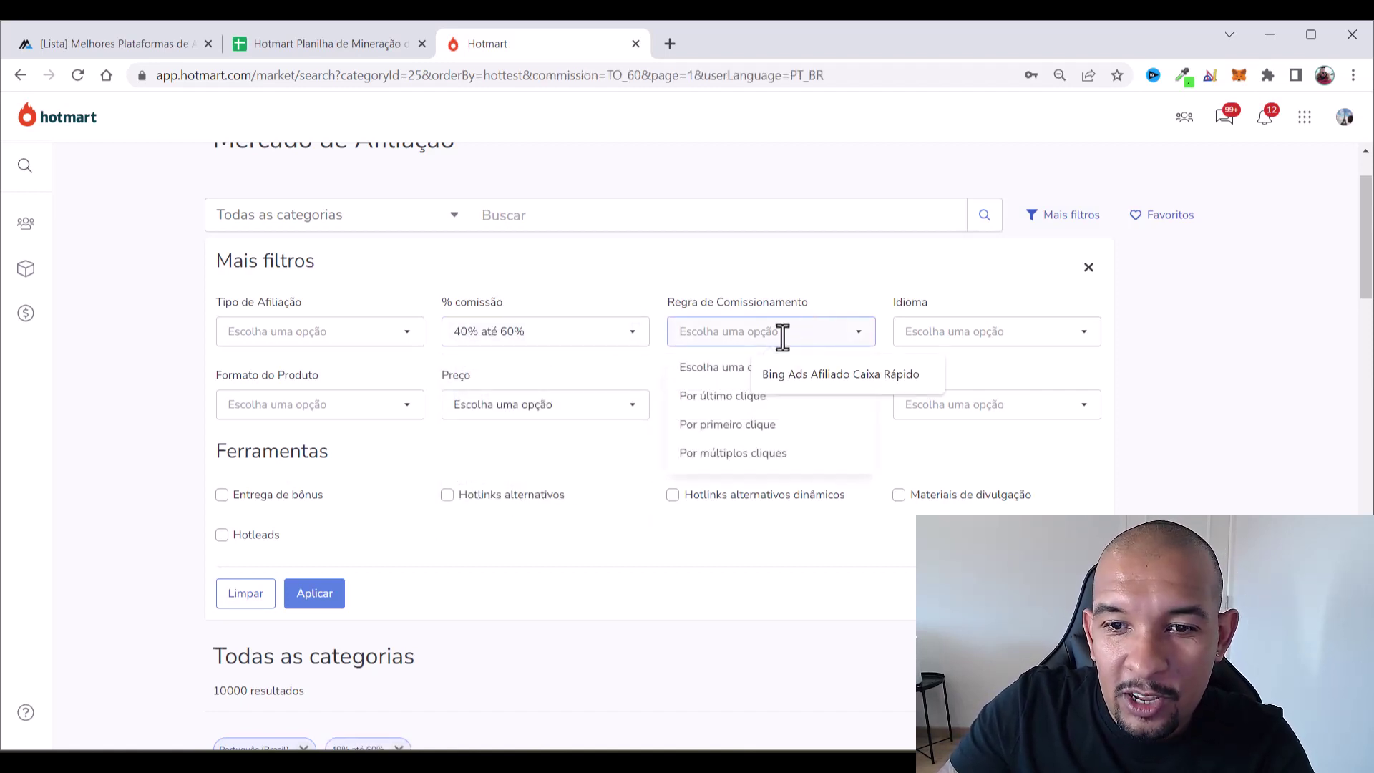
click(709, 396)
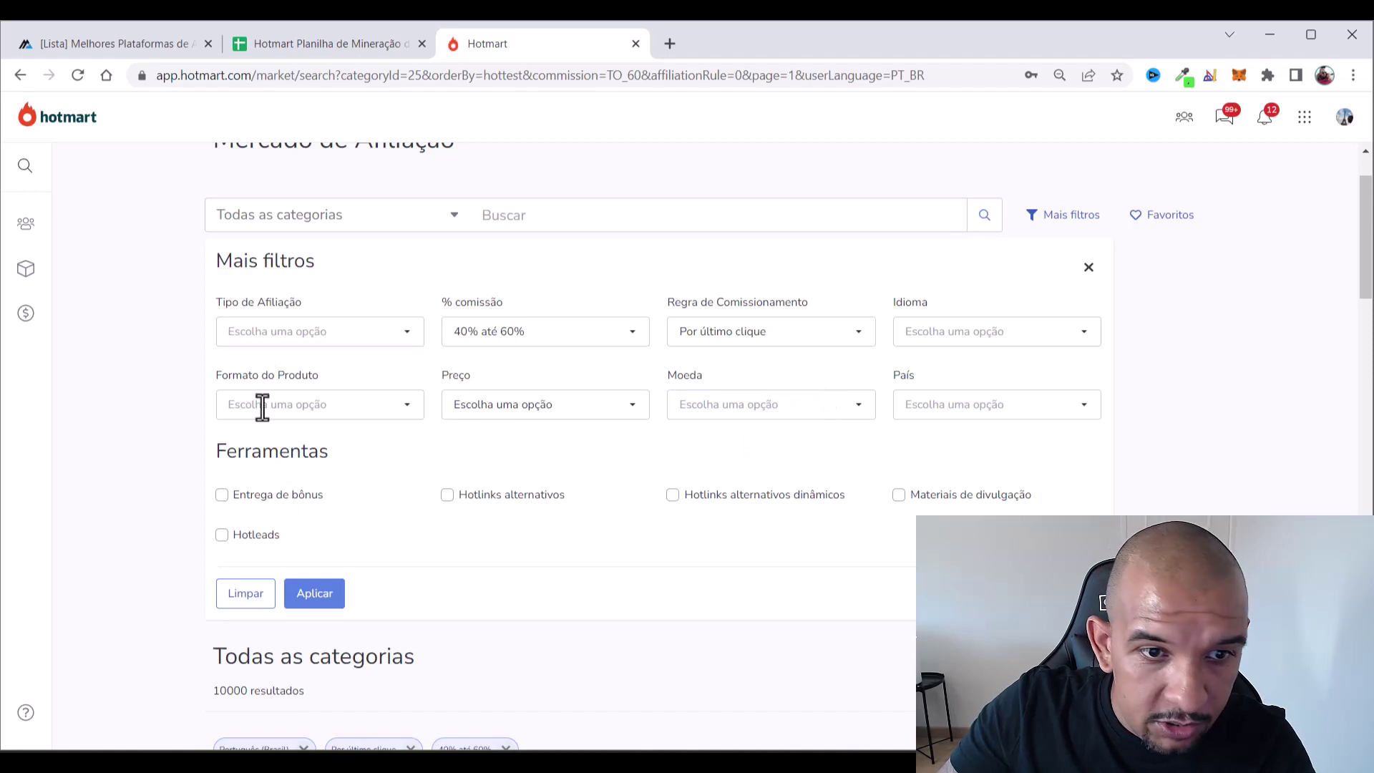
click(398, 331)
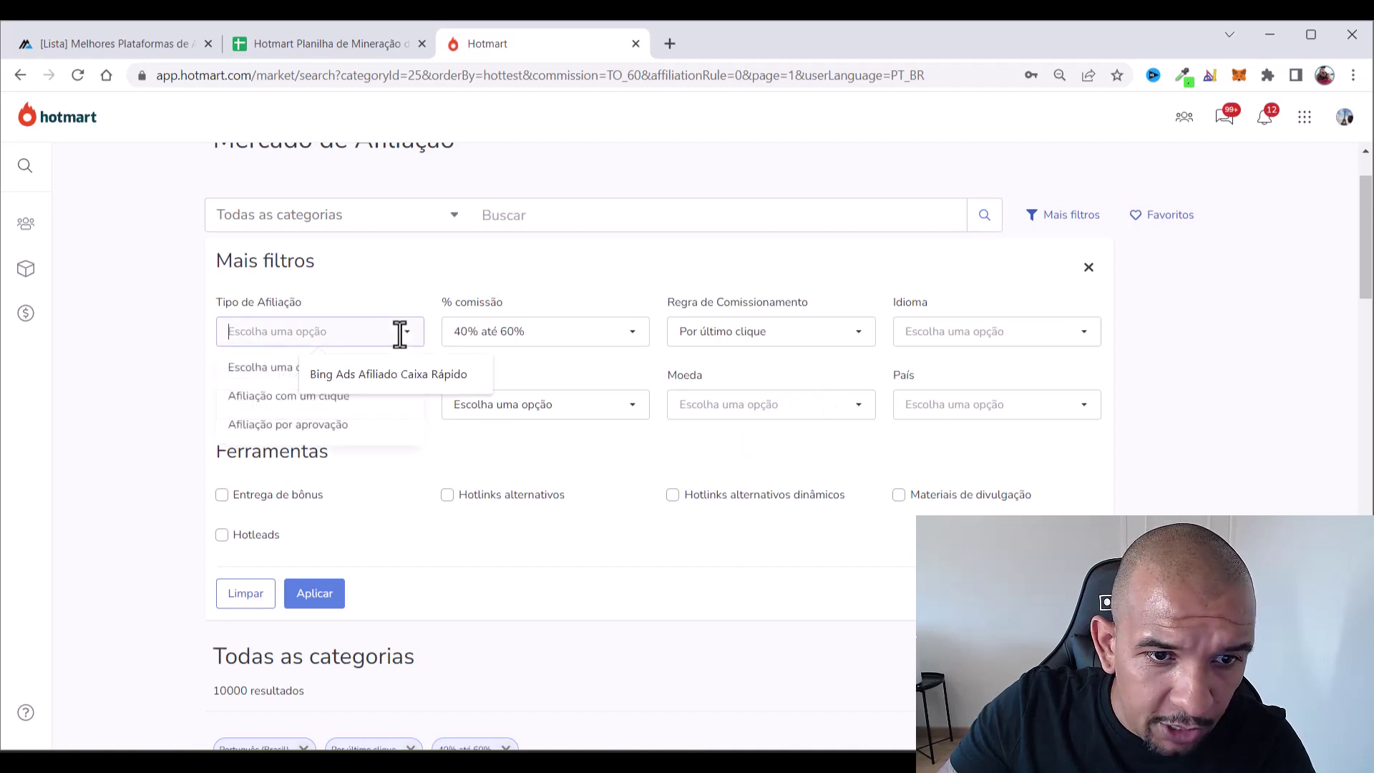
click(249, 399)
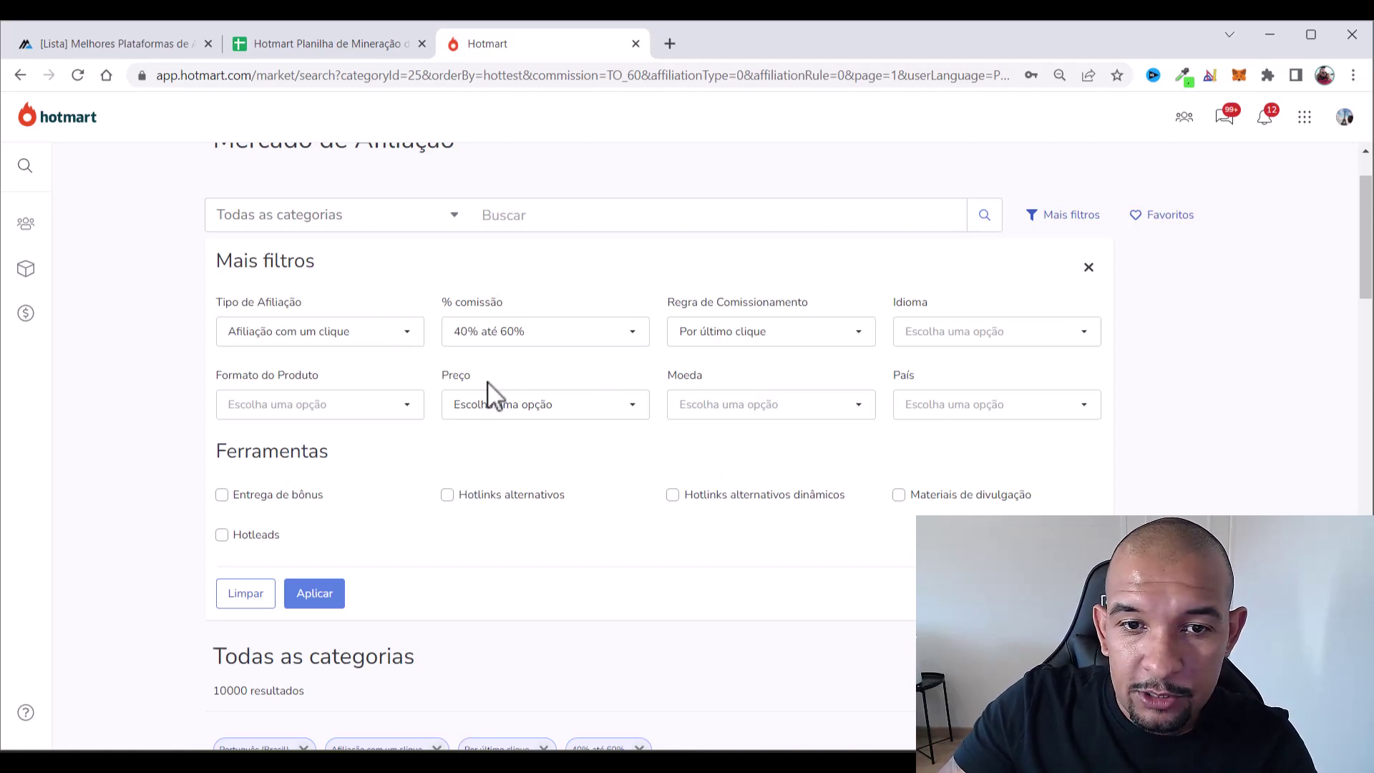
Try the "60% até 80%" commission range, and reset the commission filter to "Escolha uma opção"
click(527, 341)
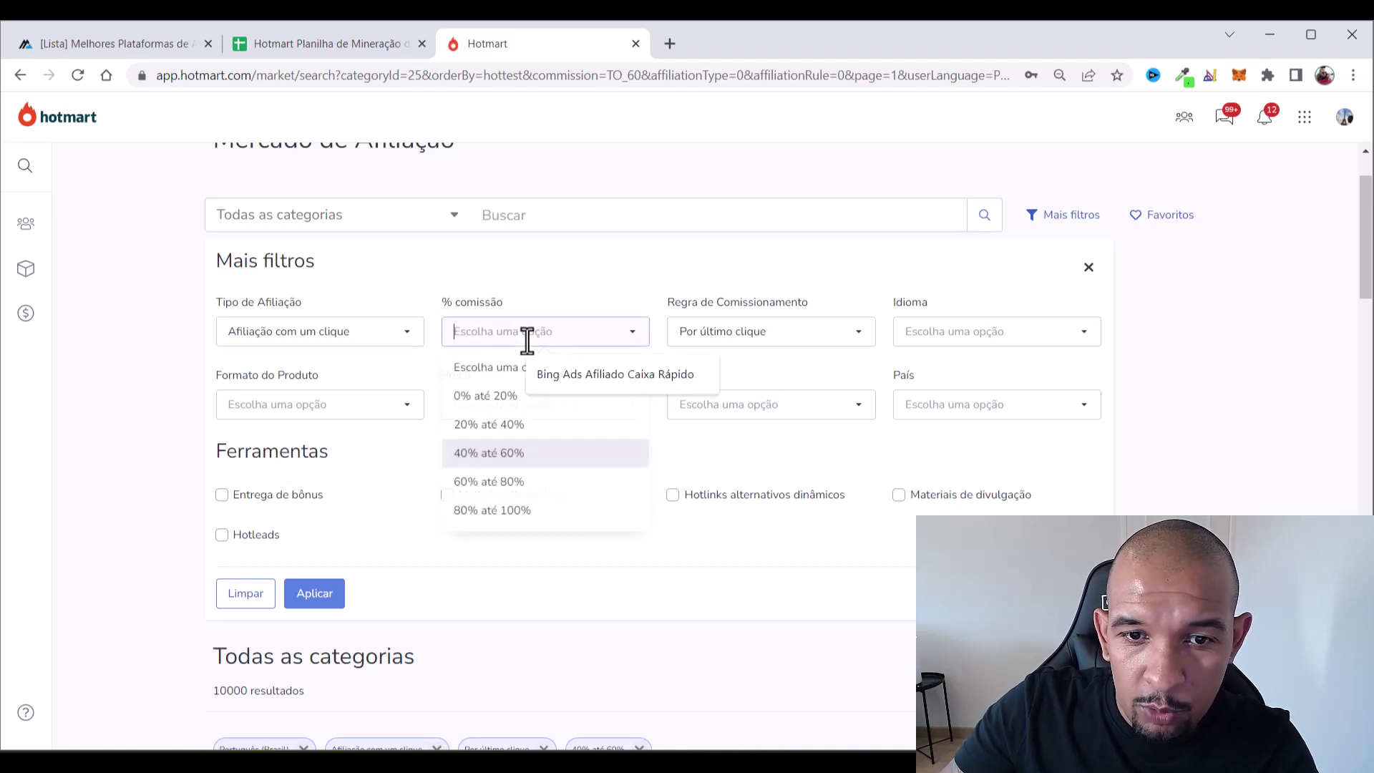
click(486, 481)
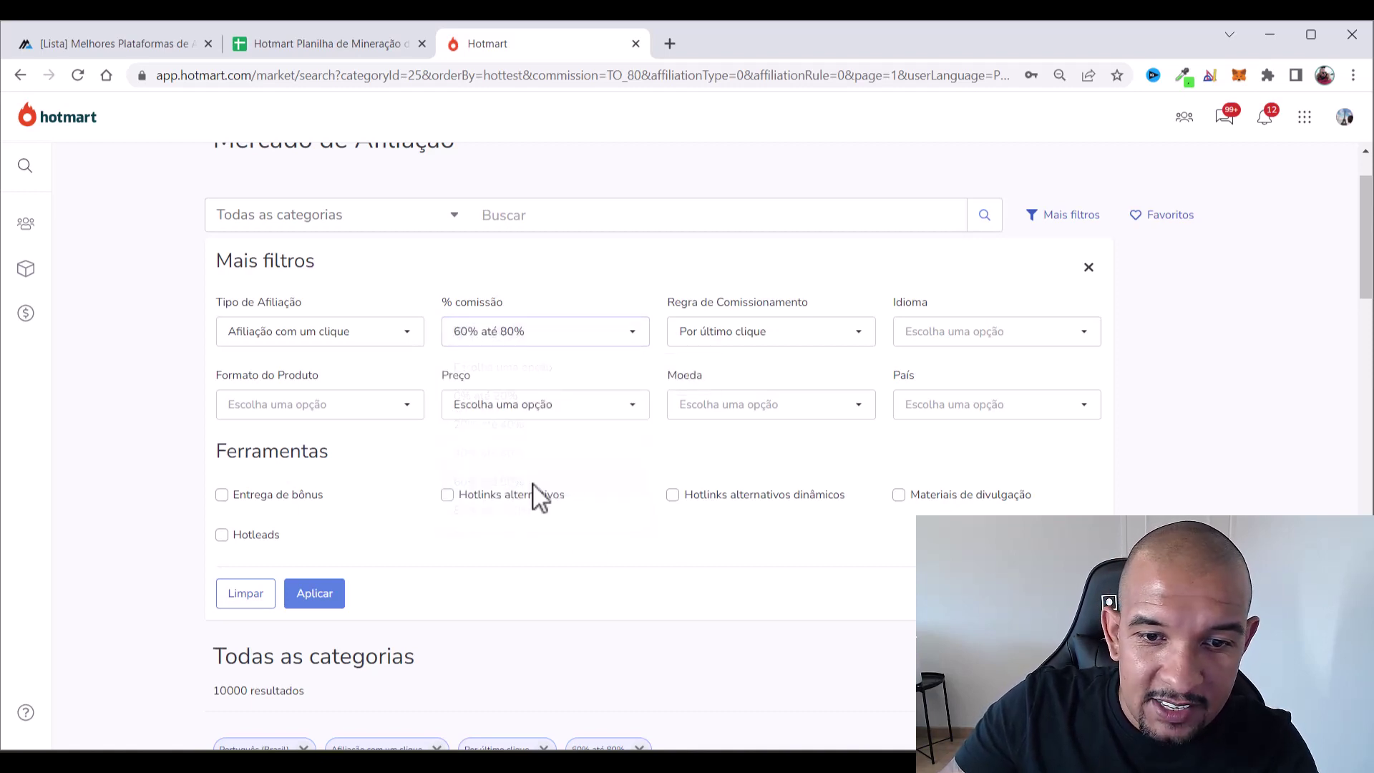
click(590, 336)
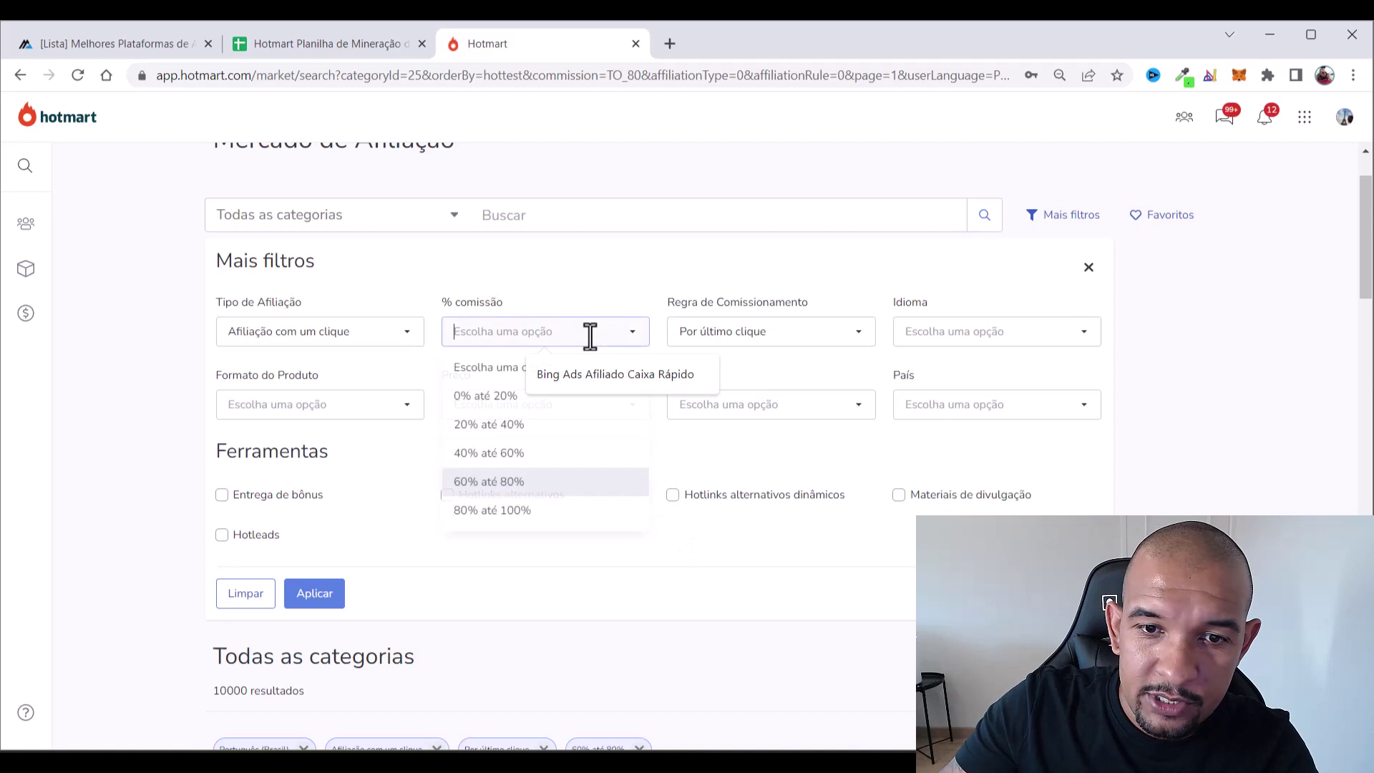
click(484, 369)
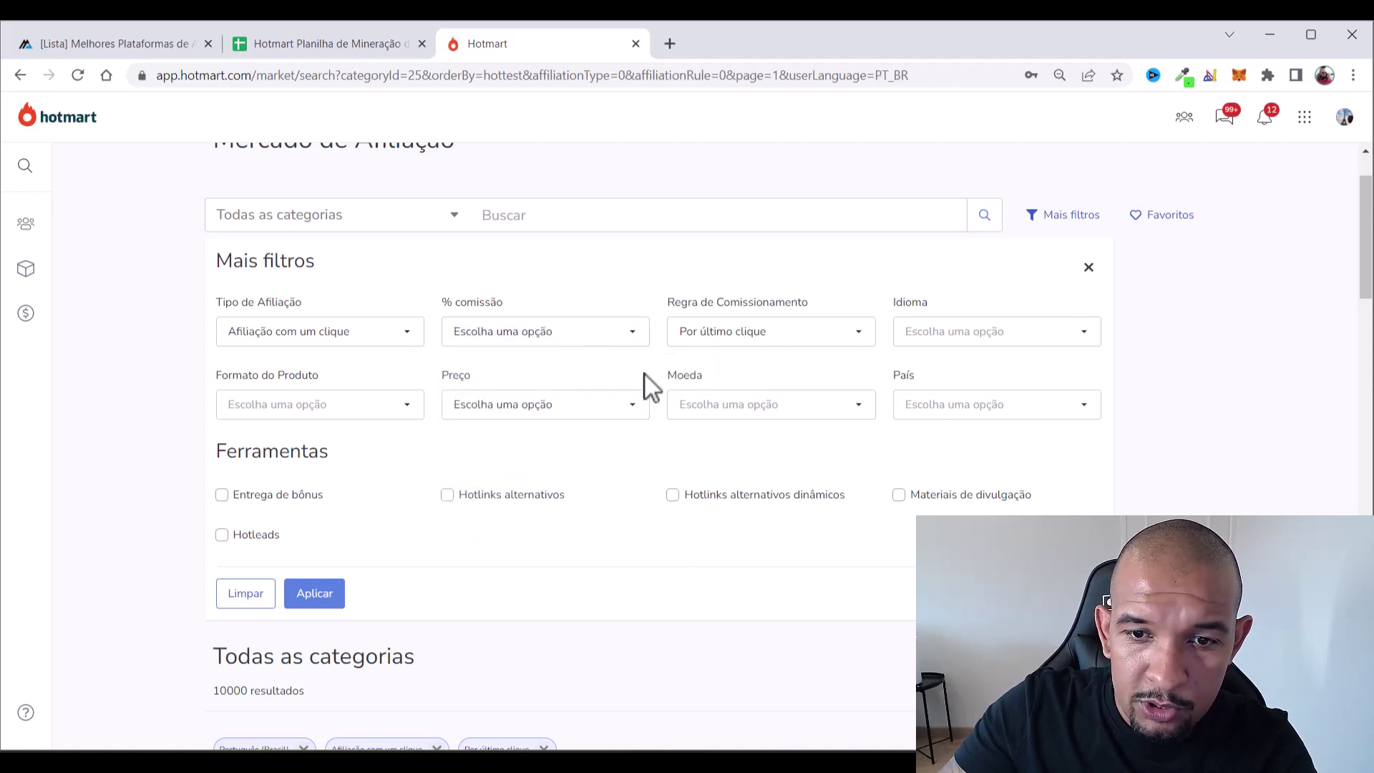
click(501, 406)
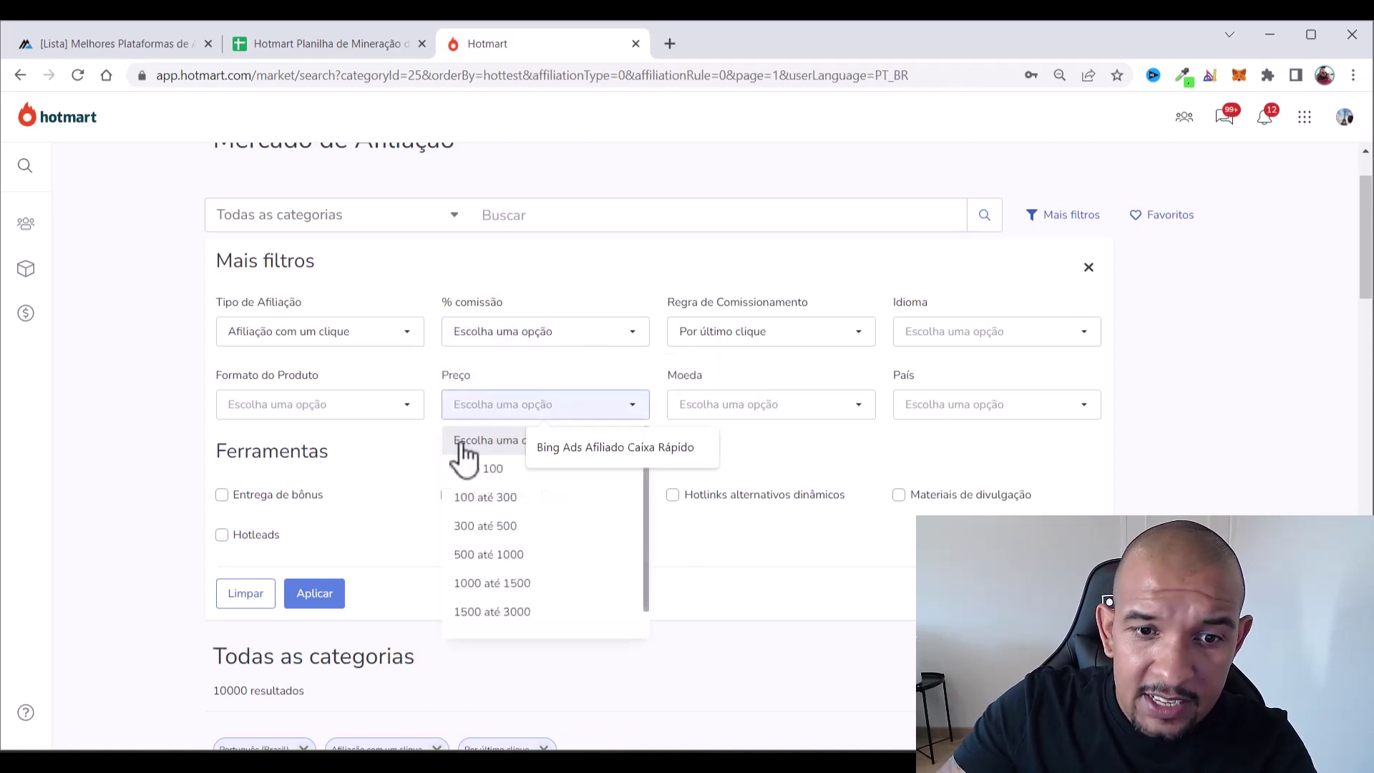
click(422, 469)
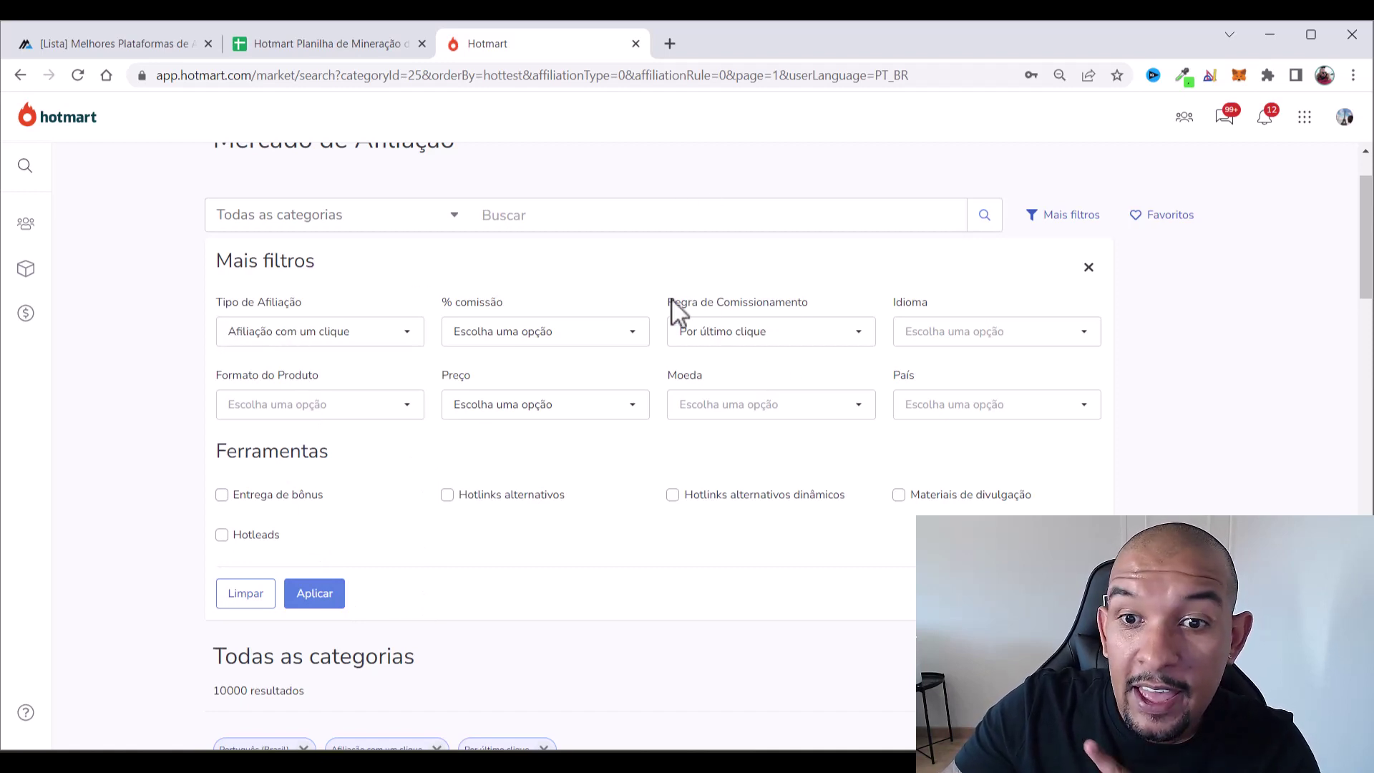
drag(668, 303, 805, 304)
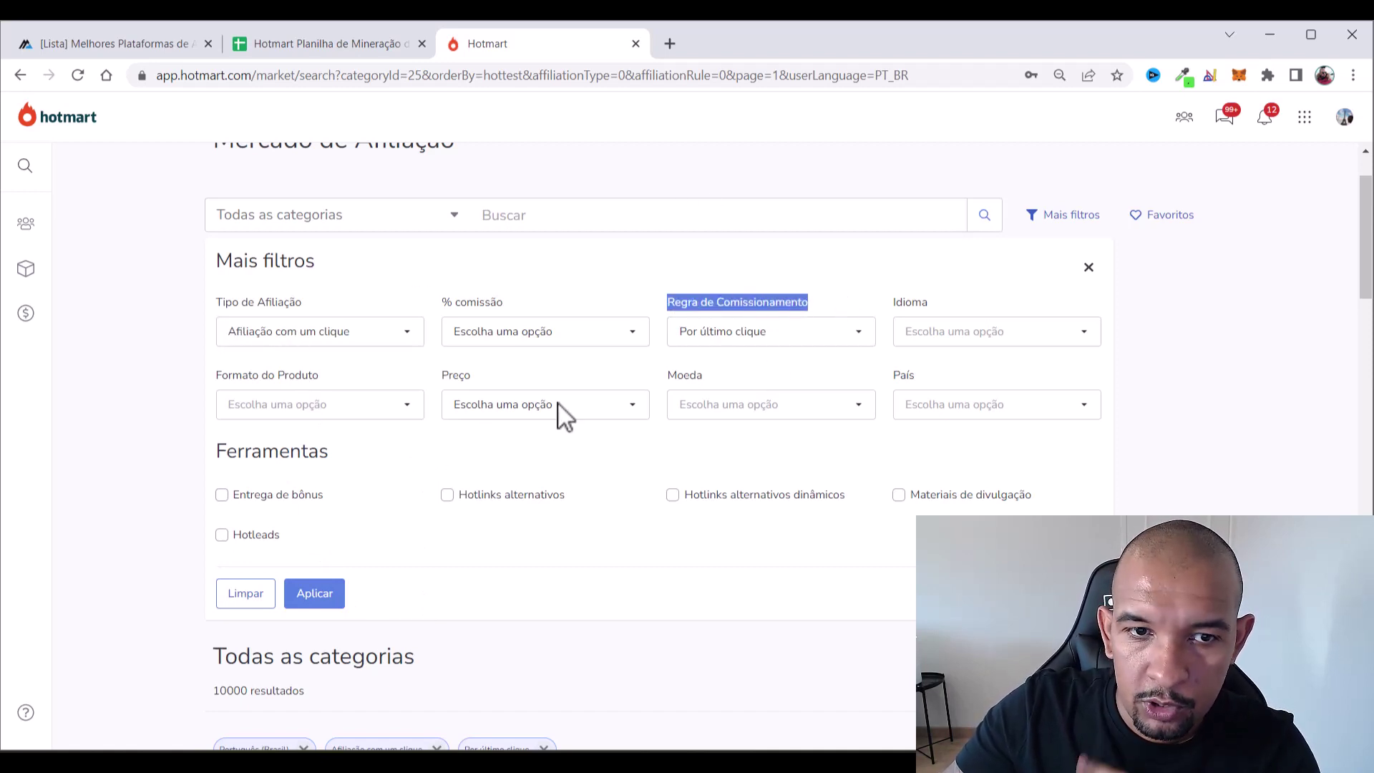
Apply the chosen filters to the affiliate market results and open the CRIPTOBLINDERS product in a new tab
click(313, 594)
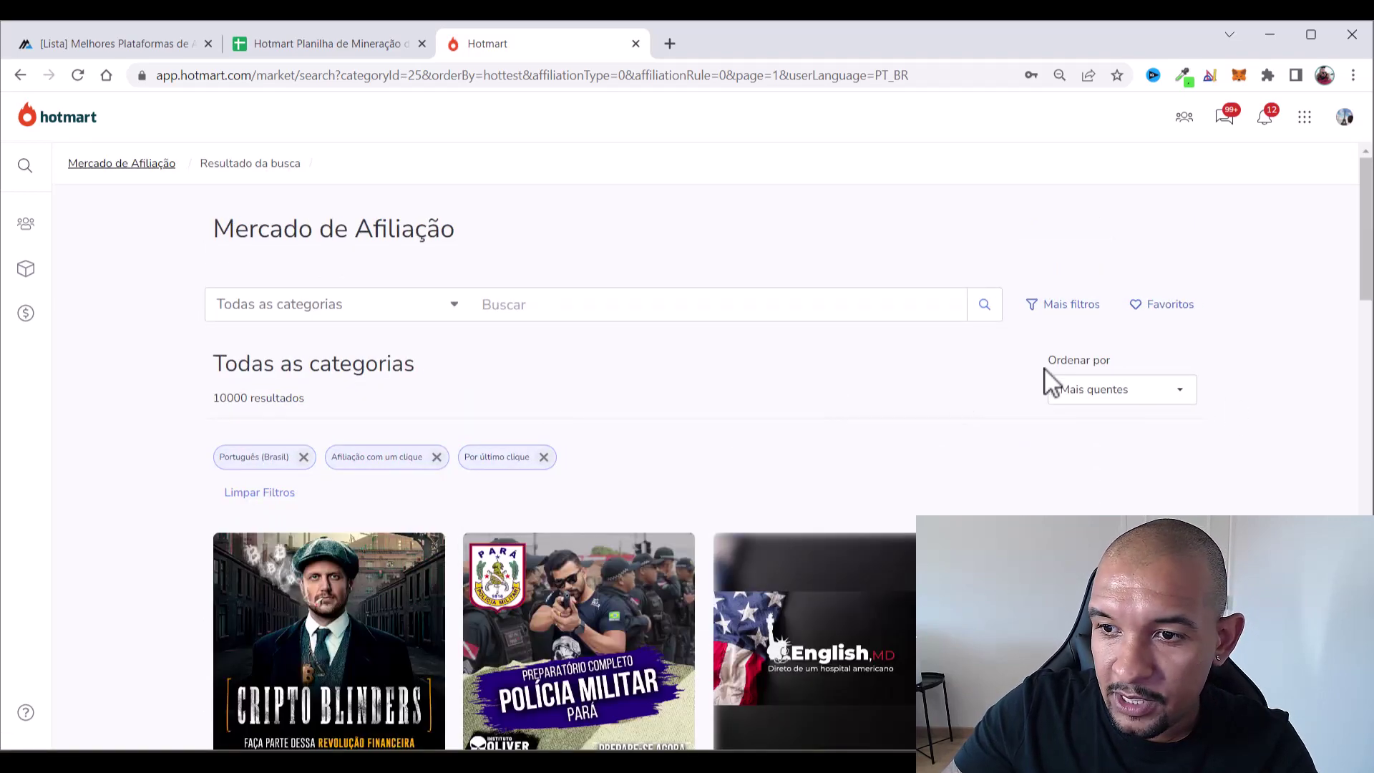
drag(1050, 360, 1119, 361)
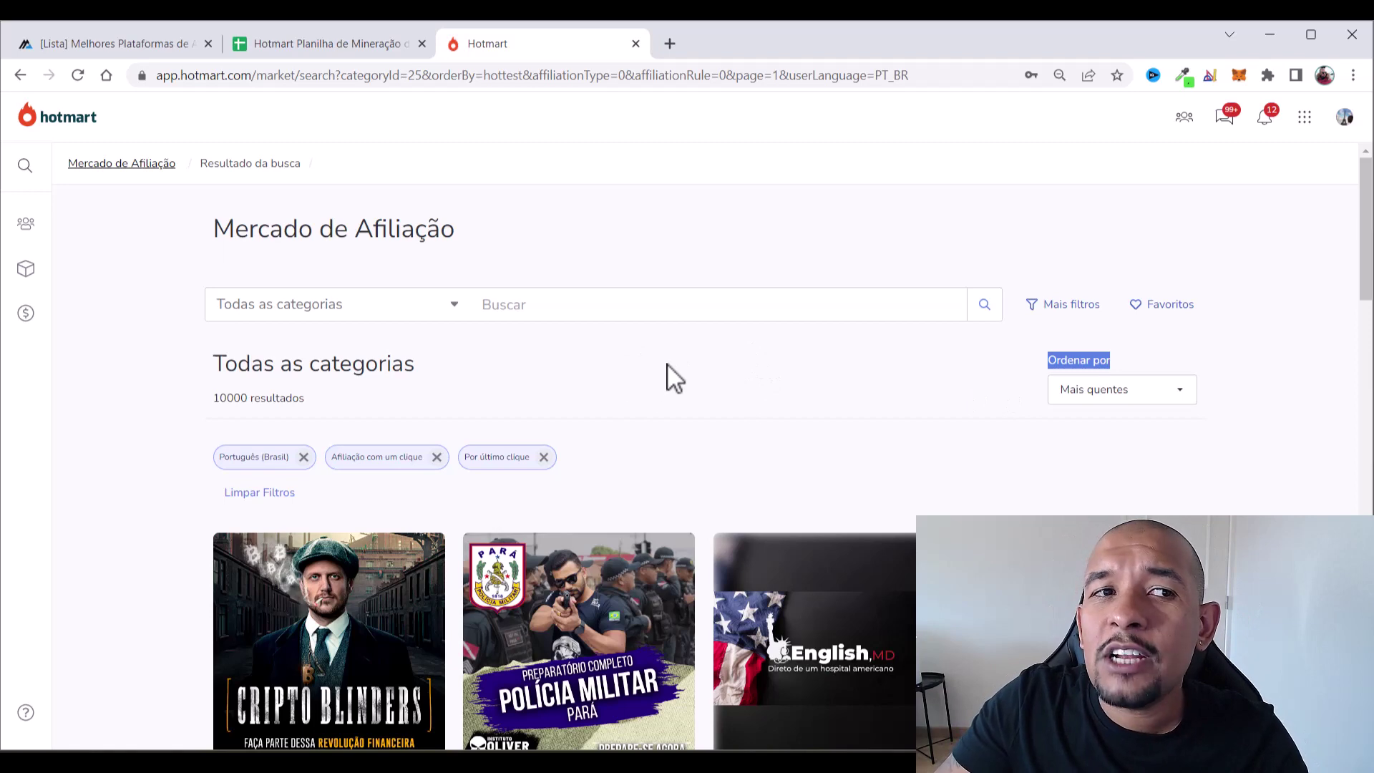
scroll(748, 287, down, 4)
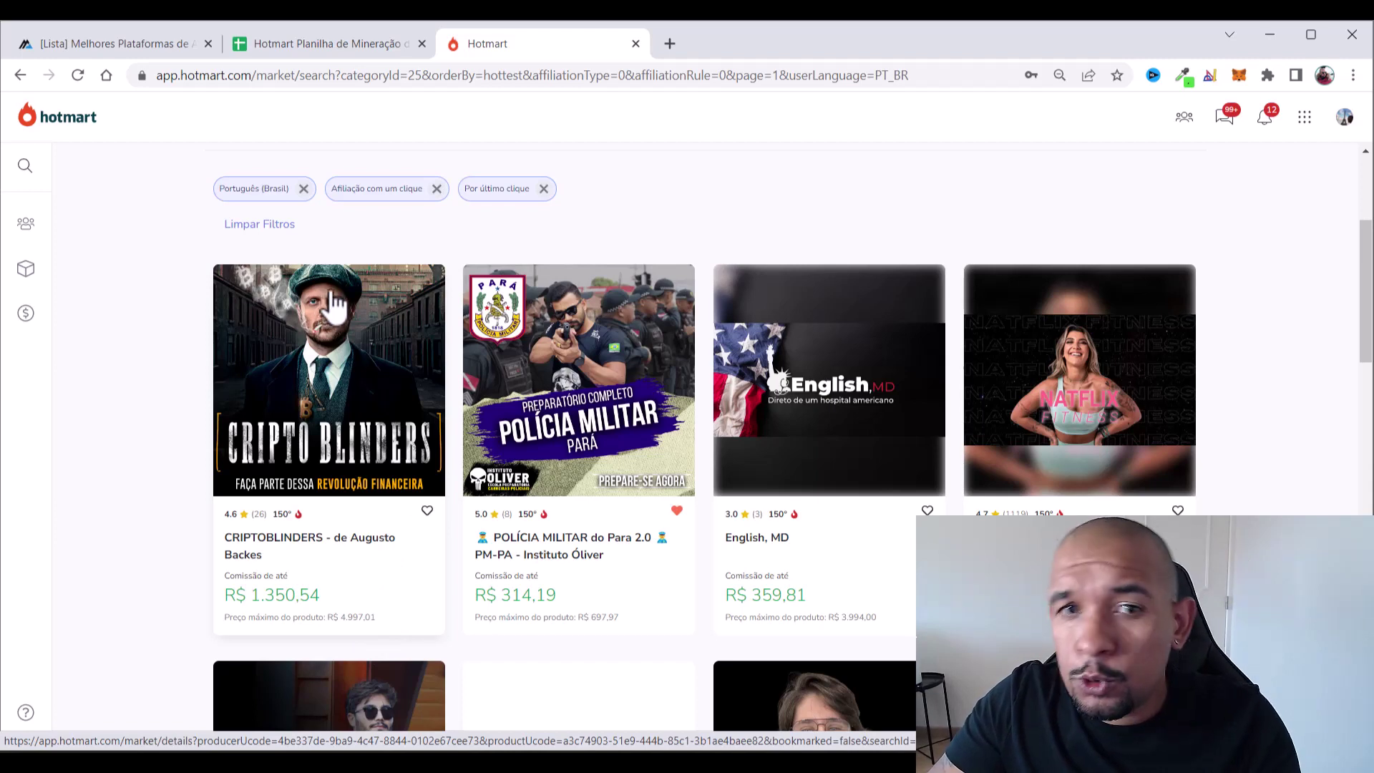
right_click(334, 434)
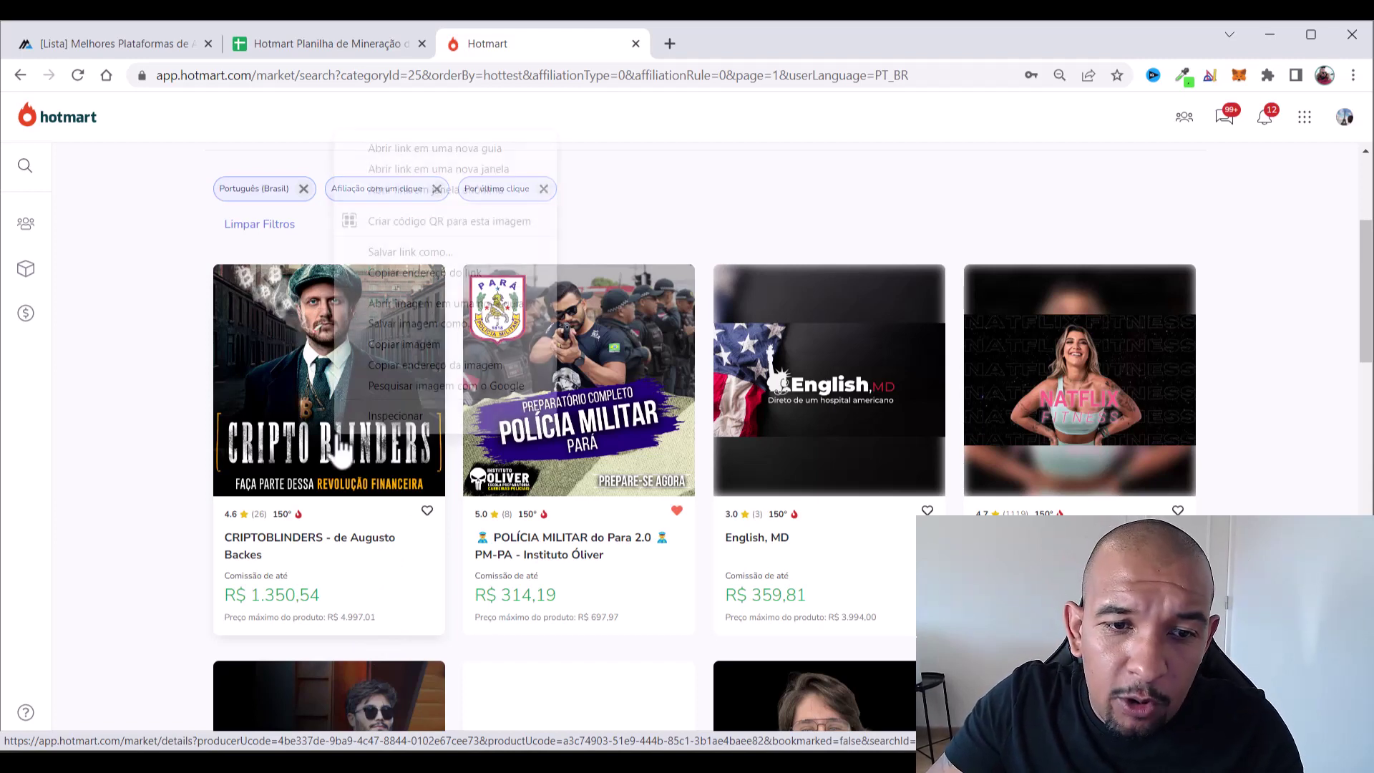
click(441, 149)
click(718, 43)
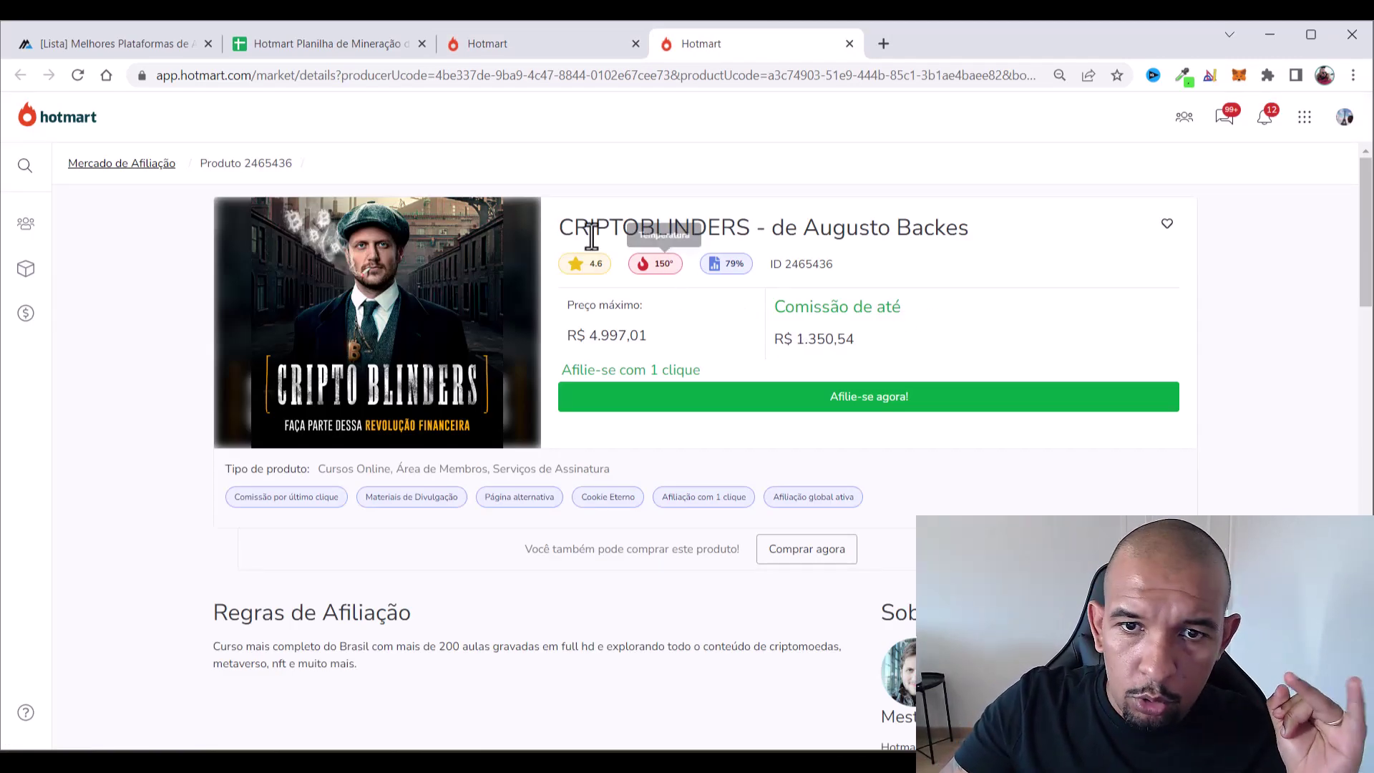
Examine the CRIPTOBLINDERS product page, including its title, affiliation rules, product description, reviews and promotional materials
drag(566, 228, 748, 225)
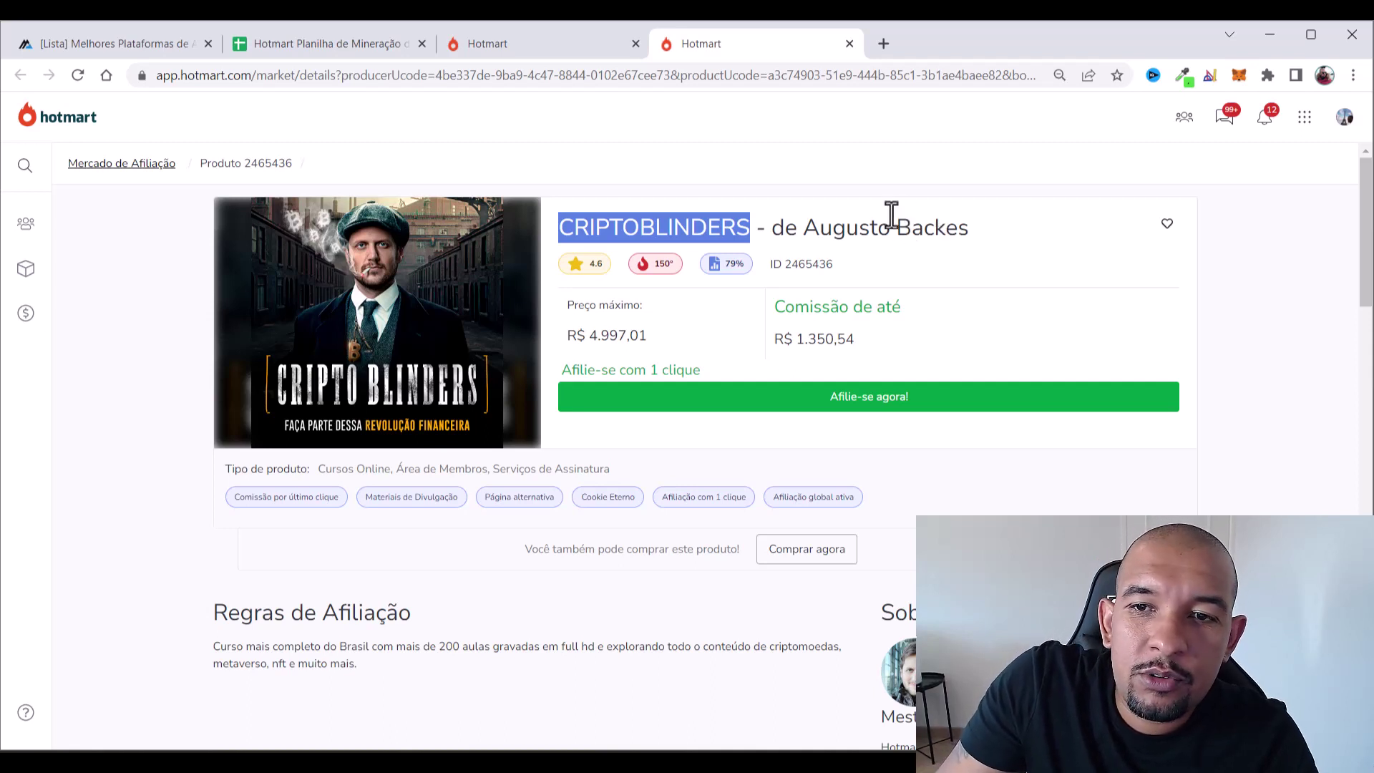
click(603, 236)
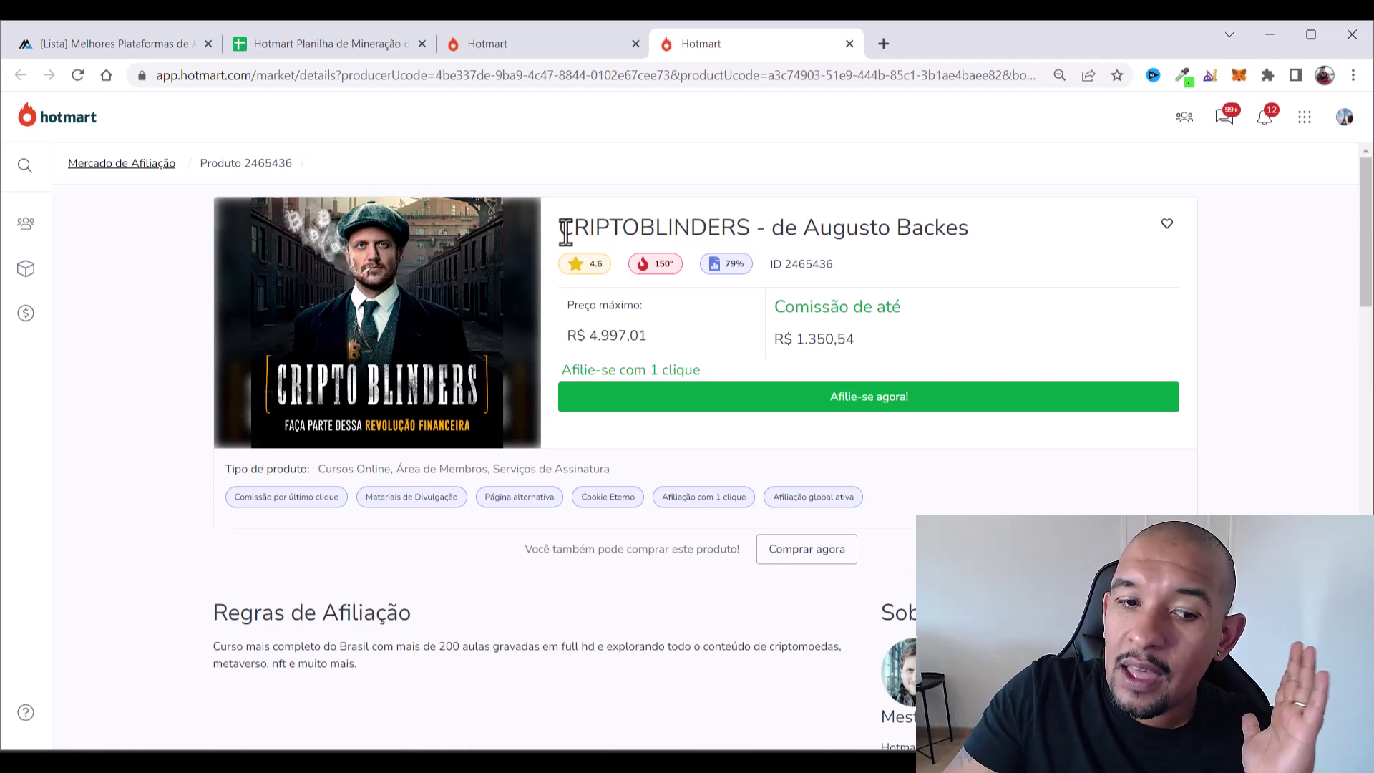
scroll(505, 422, down, 2)
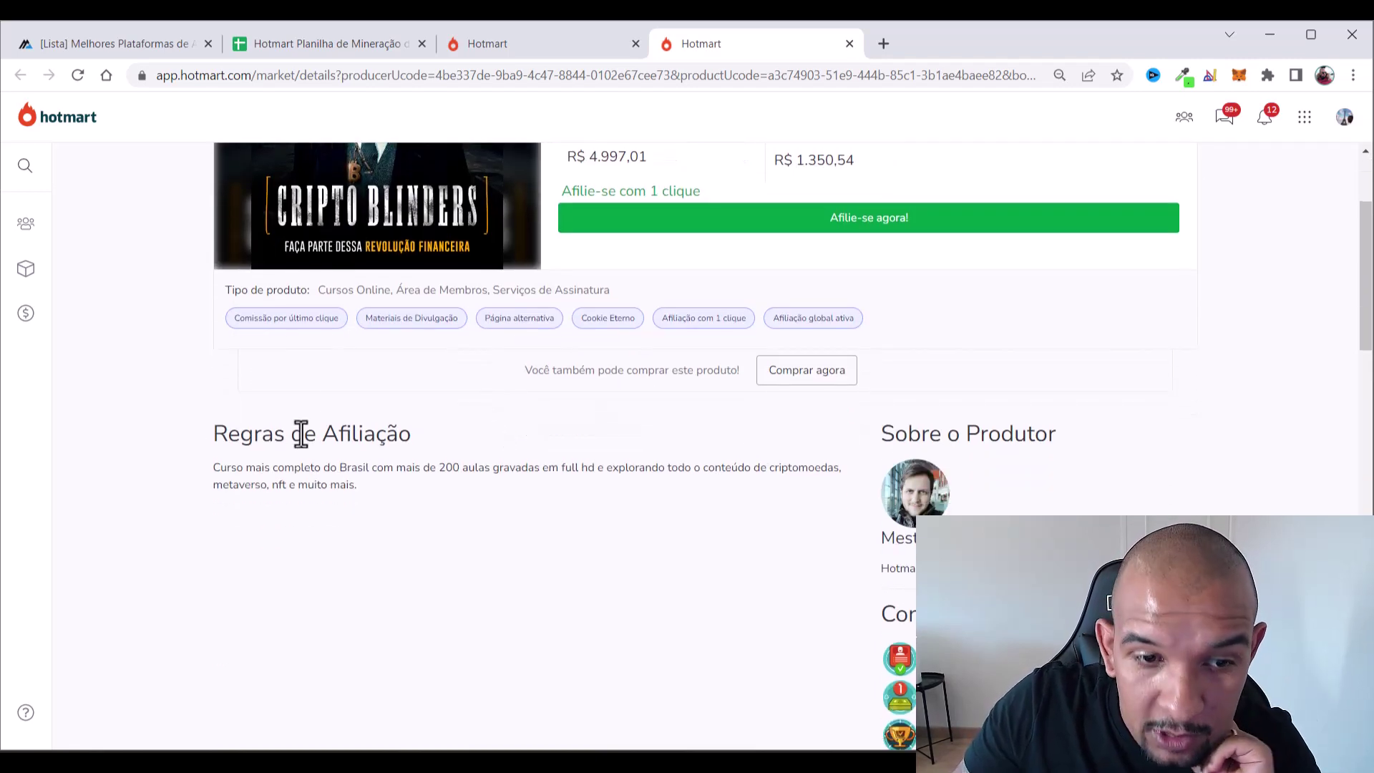
drag(221, 469, 821, 470)
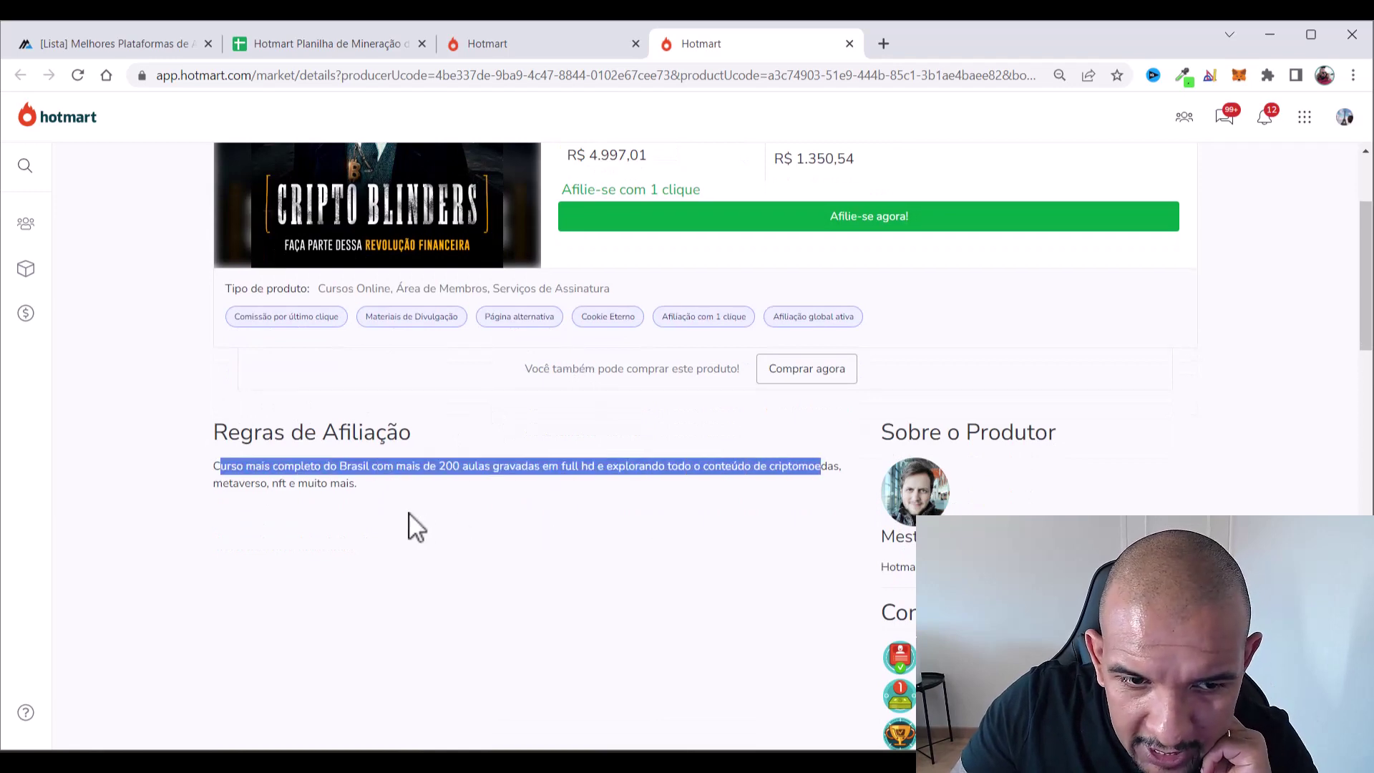
scroll(408, 522, down, 3)
scroll(404, 524, down, 3)
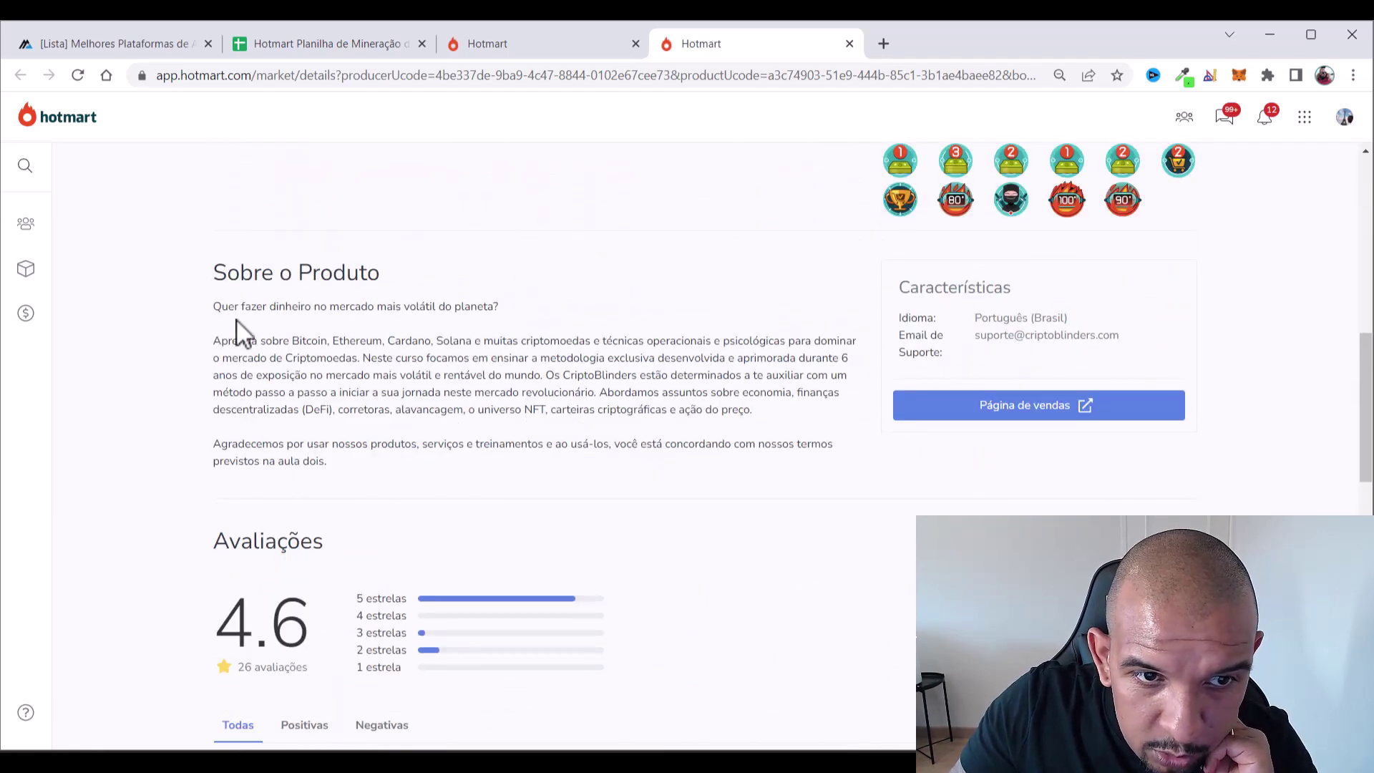
drag(236, 321, 555, 466)
scroll(564, 463, down, 6)
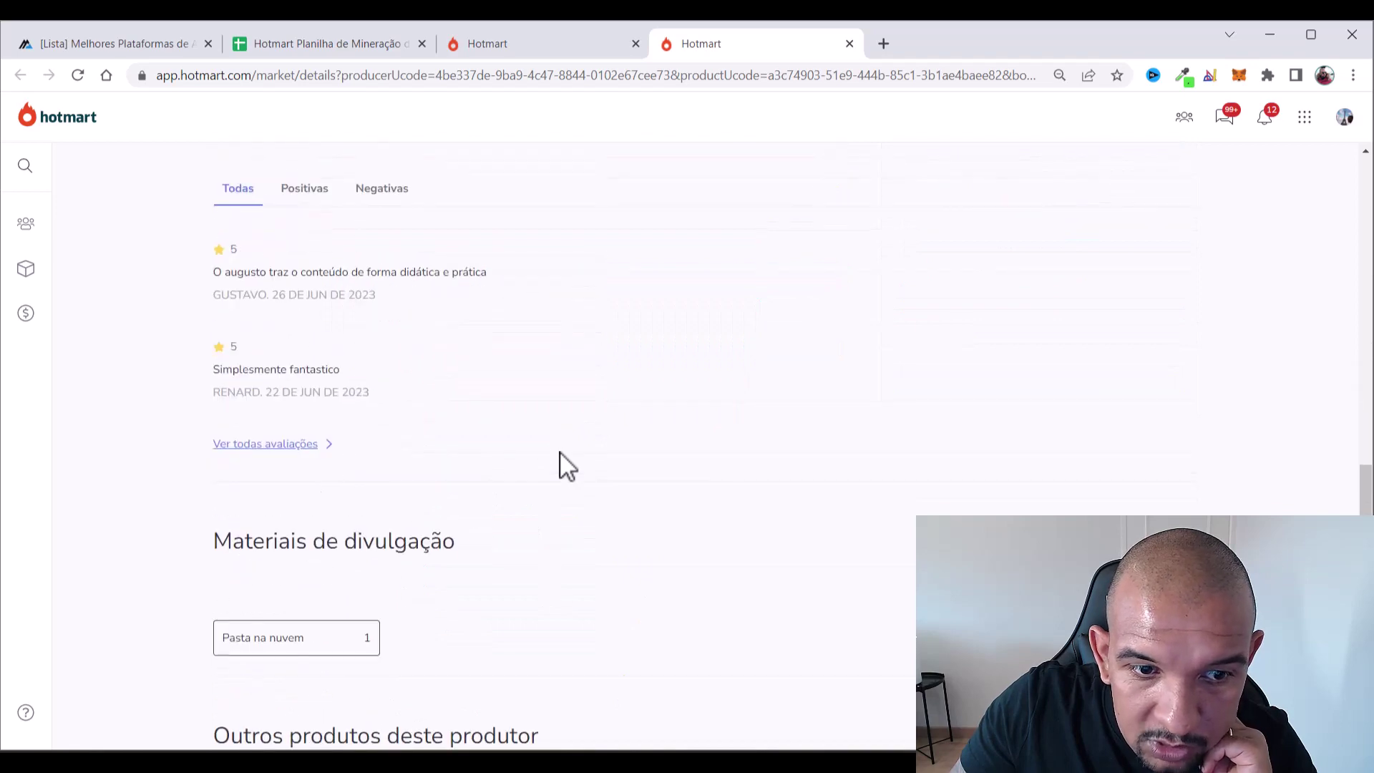
scroll(564, 466, up, 12)
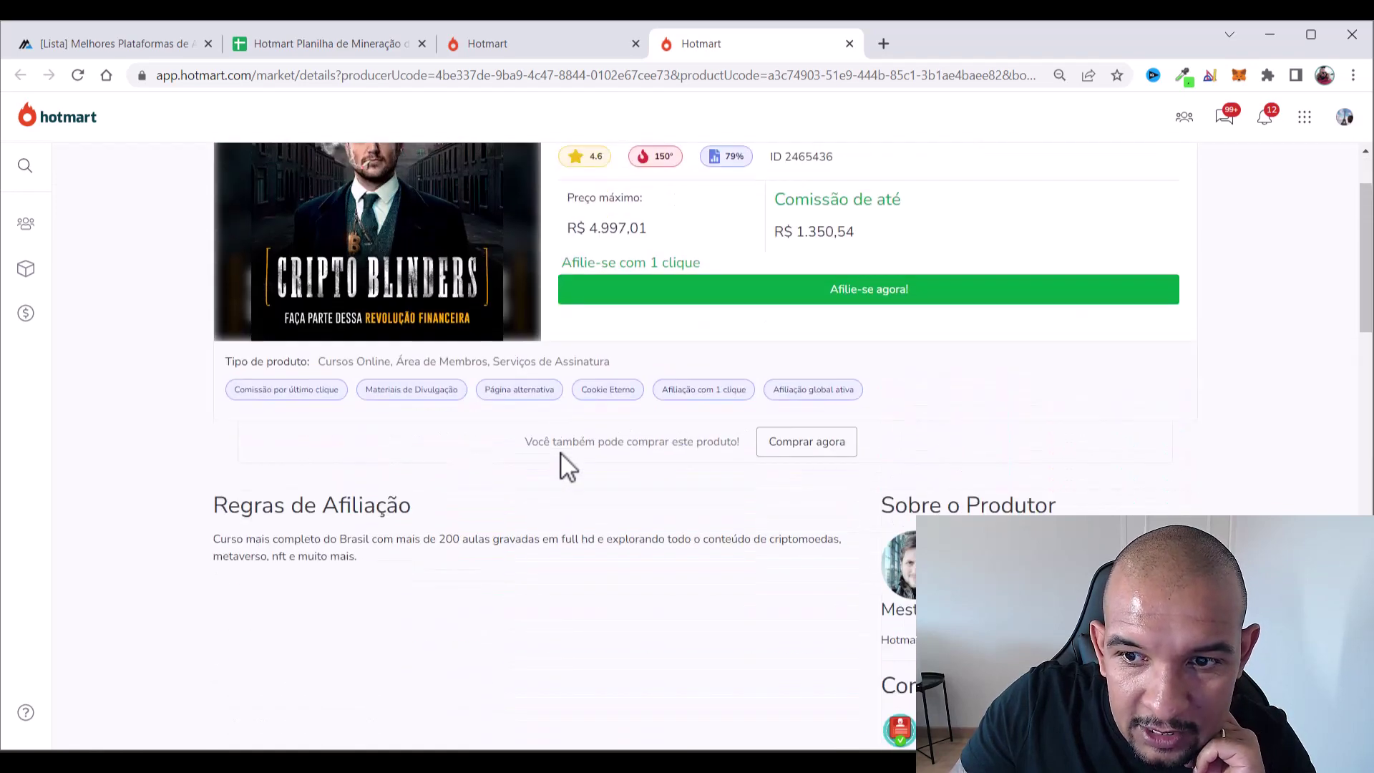
scroll(567, 466, down, 1)
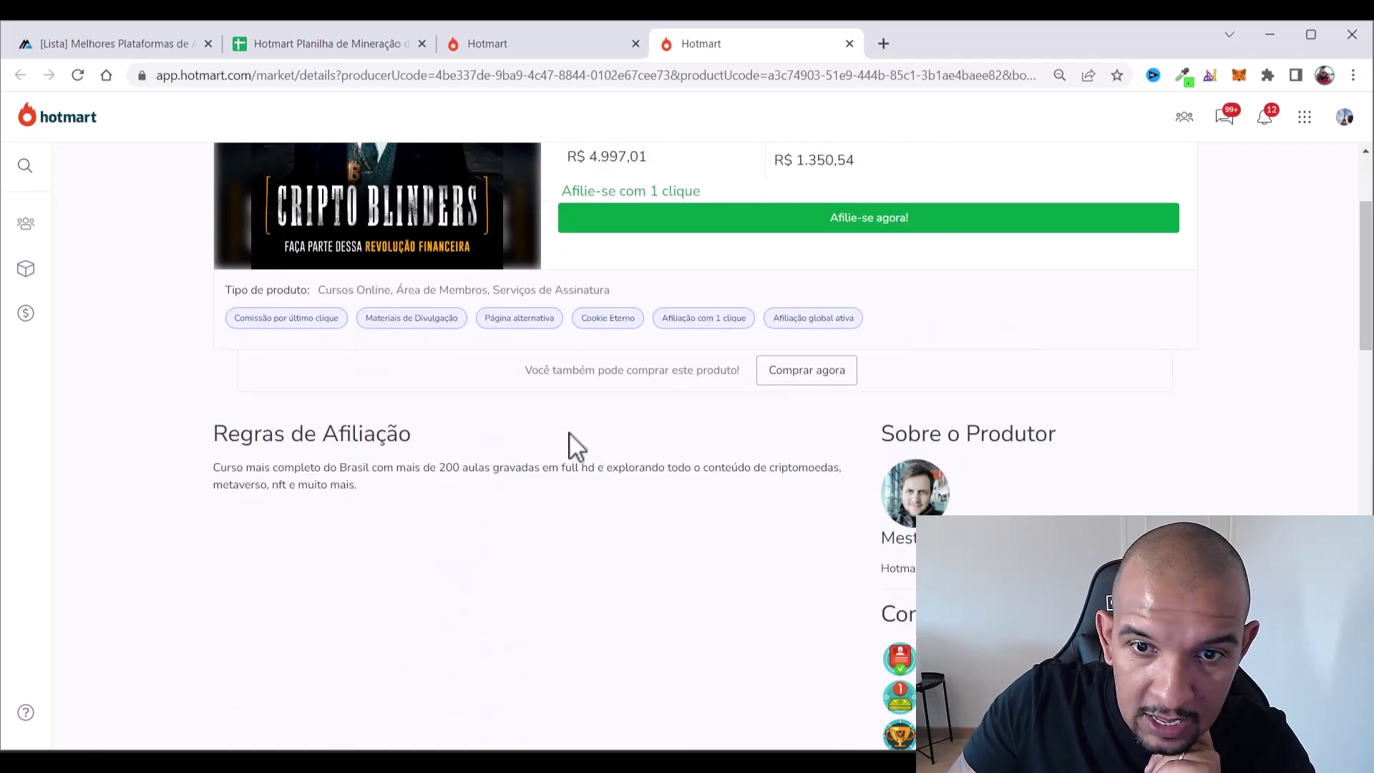
drag(220, 462, 654, 497)
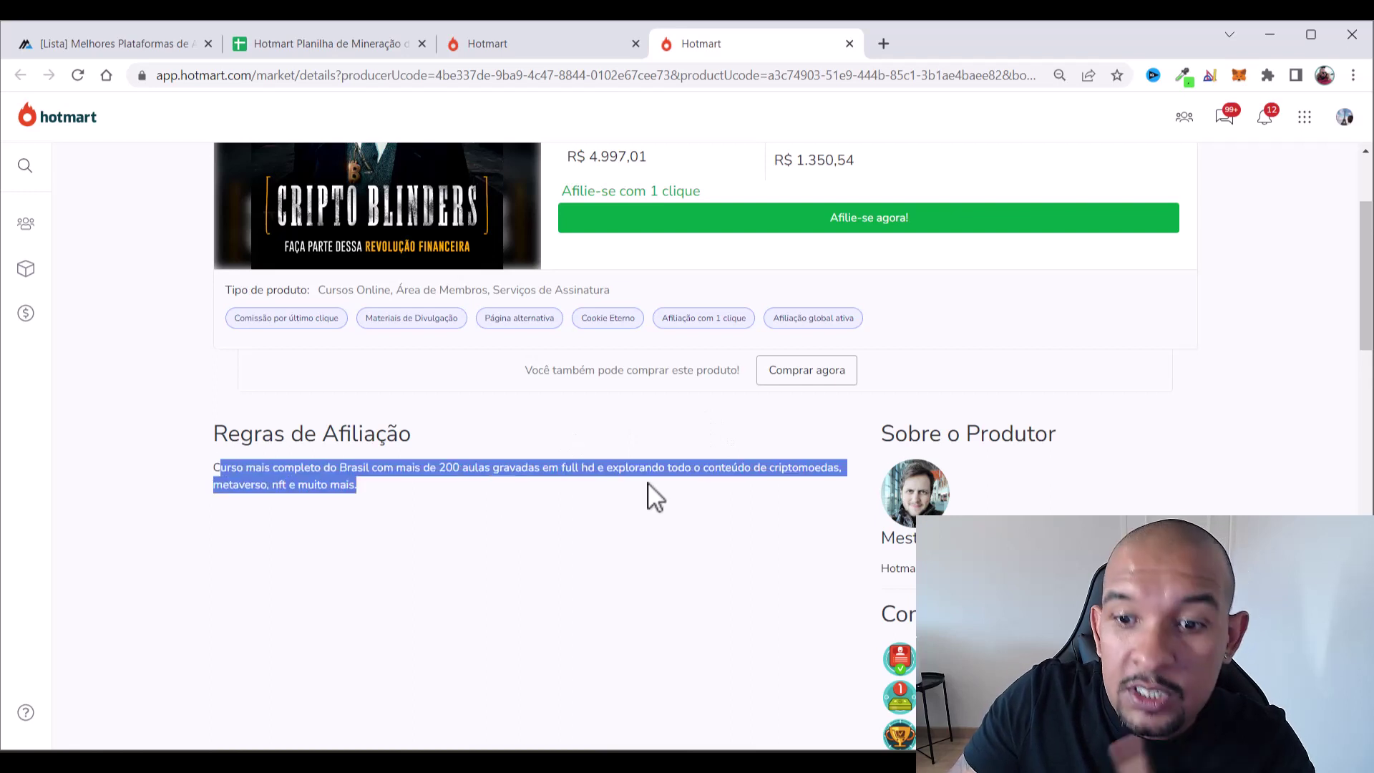
click(616, 527)
Find the product's "Características" section and open its sales page, criptoblinders.com, in a new tab
scroll(647, 515, up, 1)
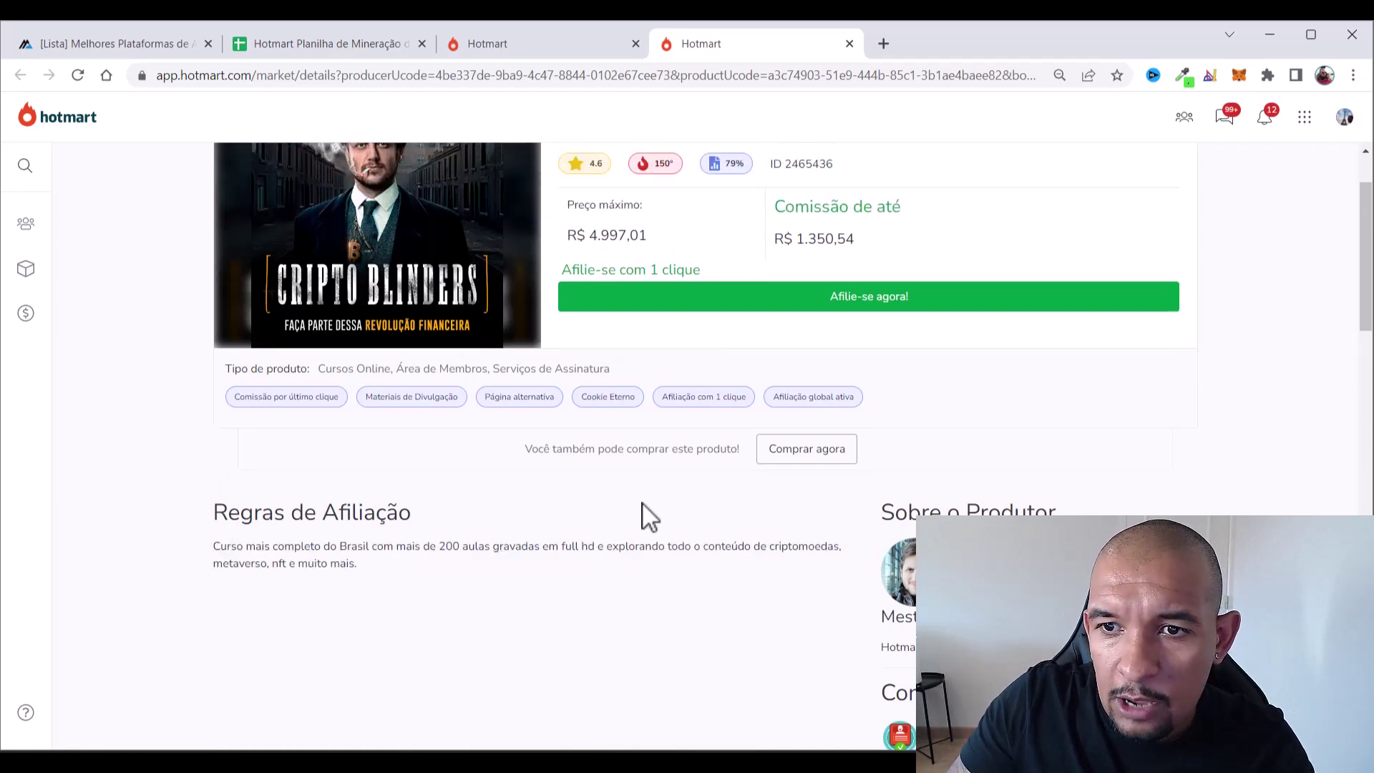
scroll(650, 514, down, 5)
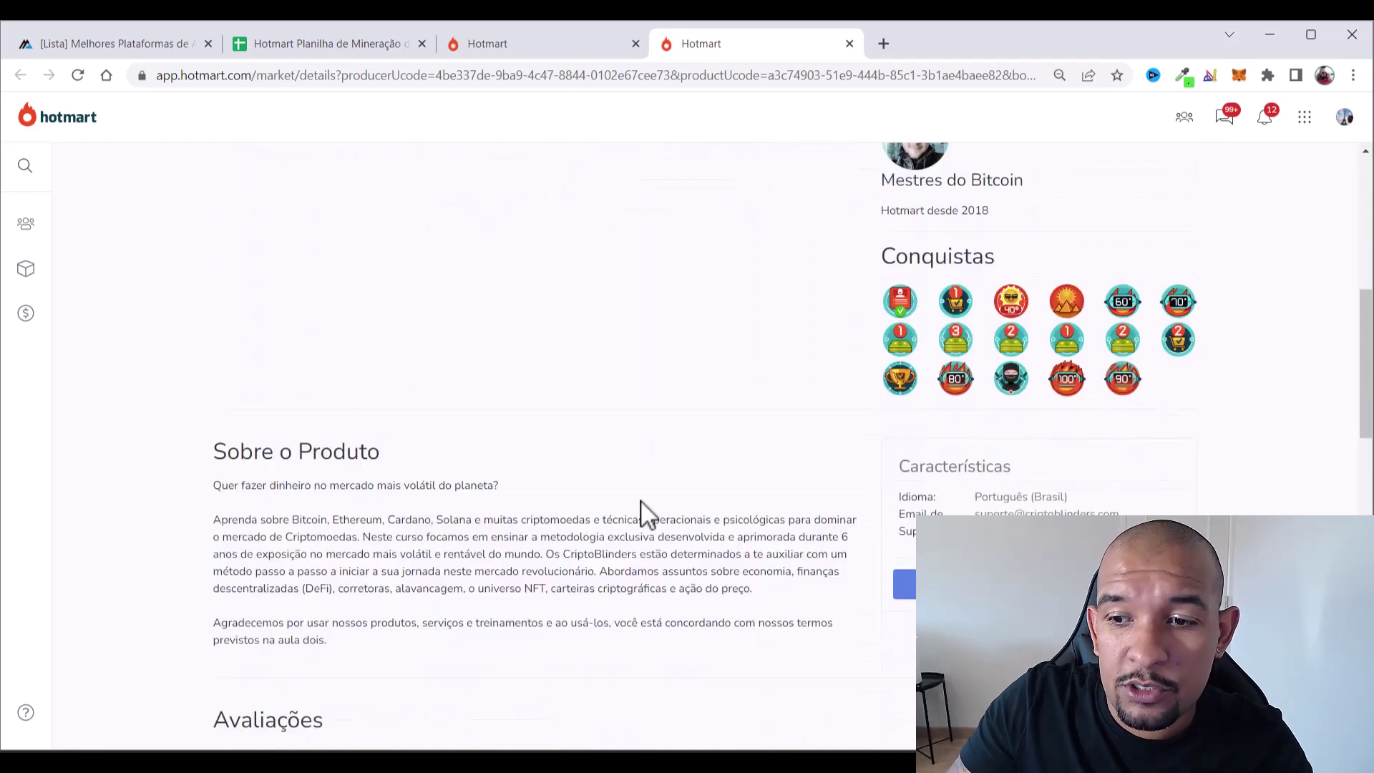
drag(912, 472, 1037, 485)
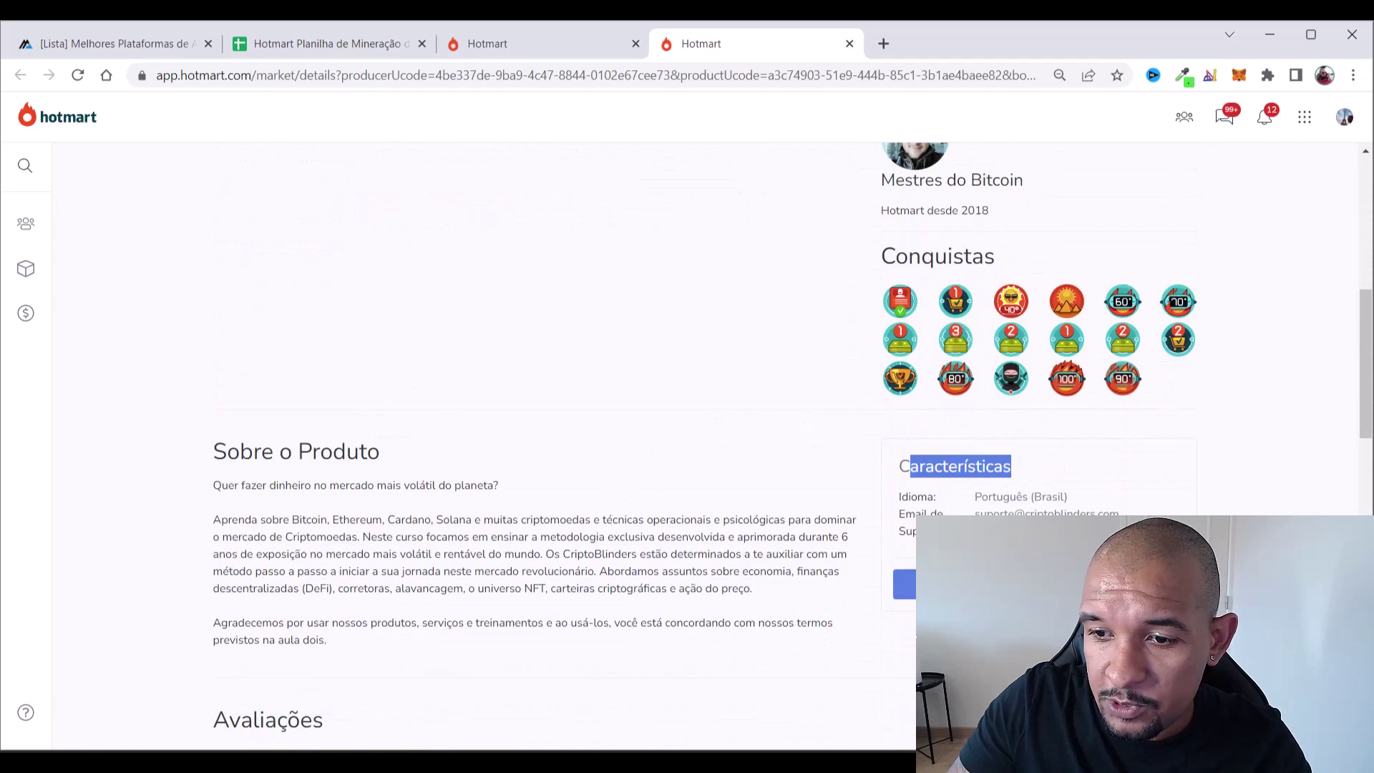
key(ctrl+t)
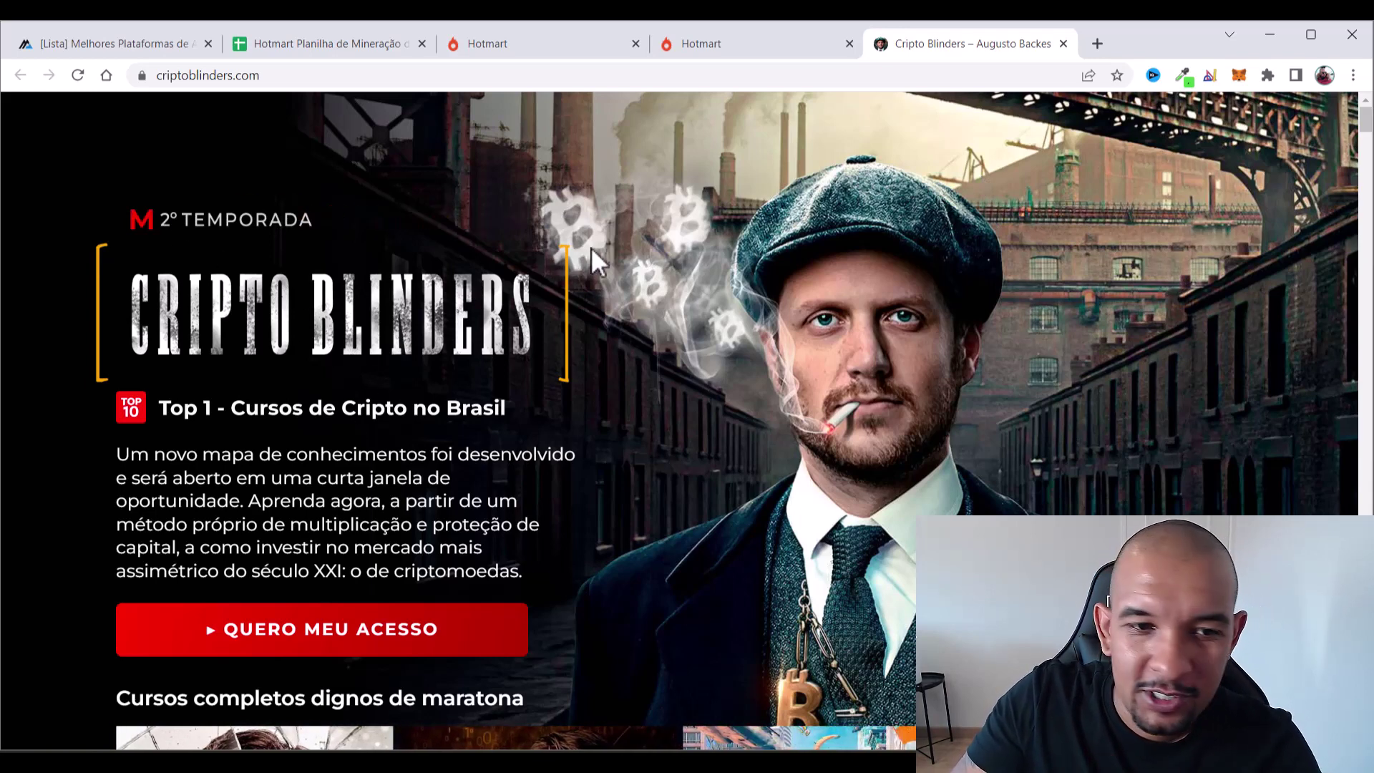
Look over the sales page's opening section and browse through the "Cursos completos dignos de maratona" carousel
scroll(632, 236, down, 1)
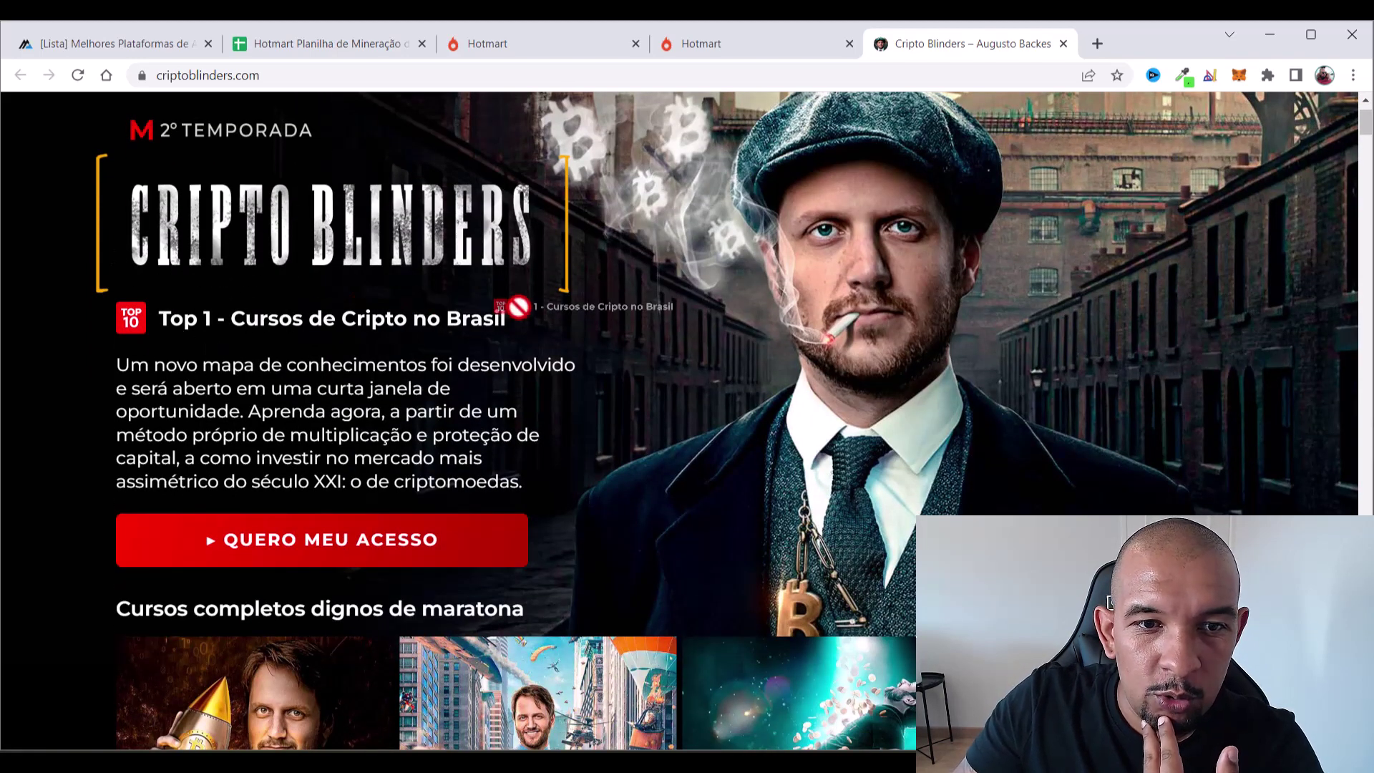
scroll(475, 344, down, 4)
scroll(143, 315, down, 1)
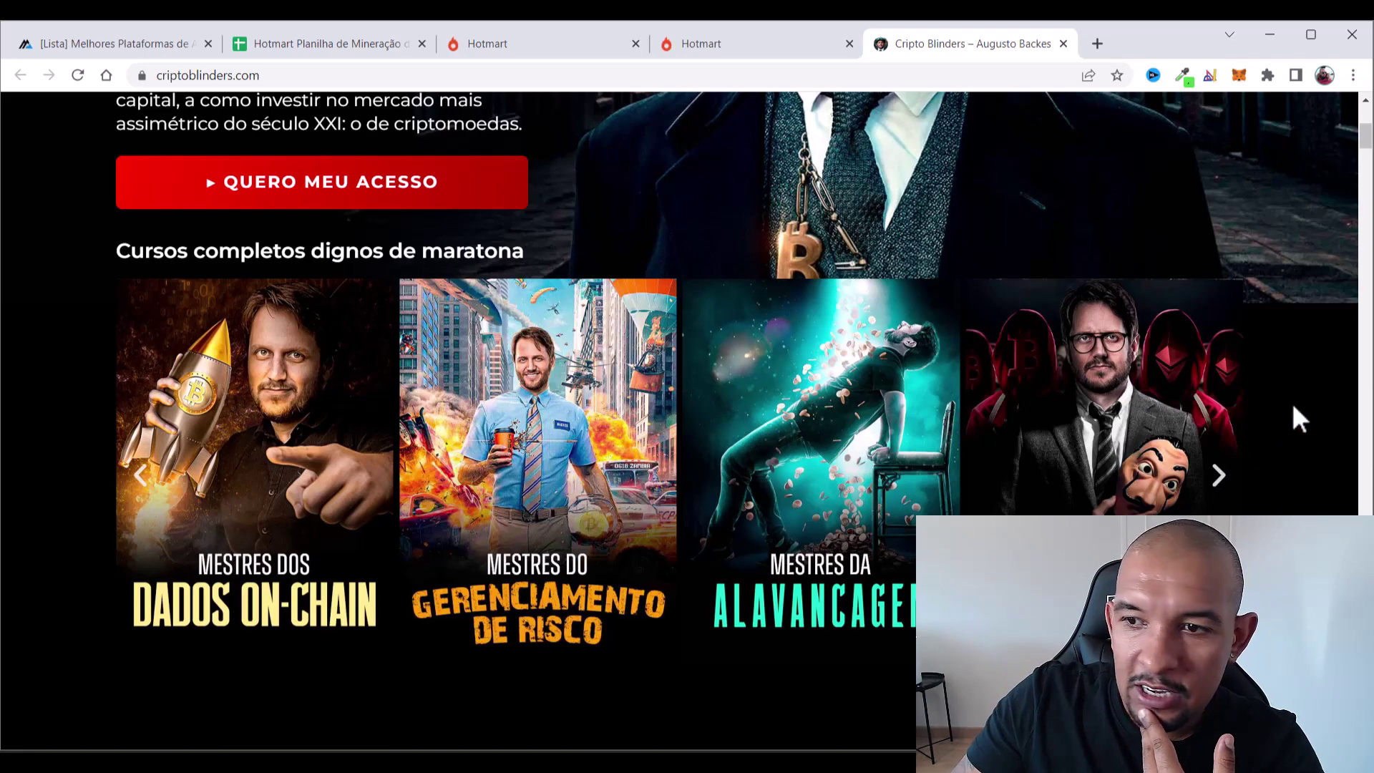
click(1226, 483)
click(1226, 483)
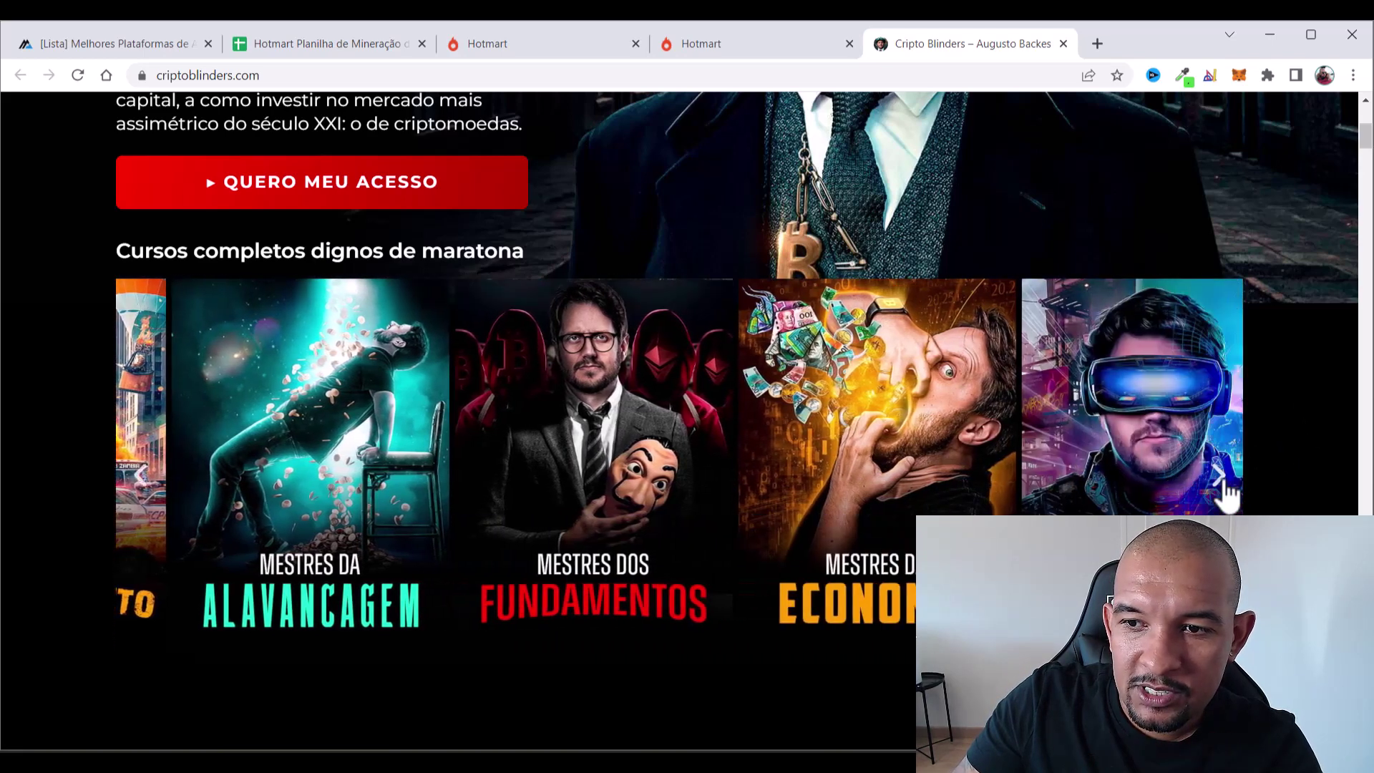
click(1225, 483)
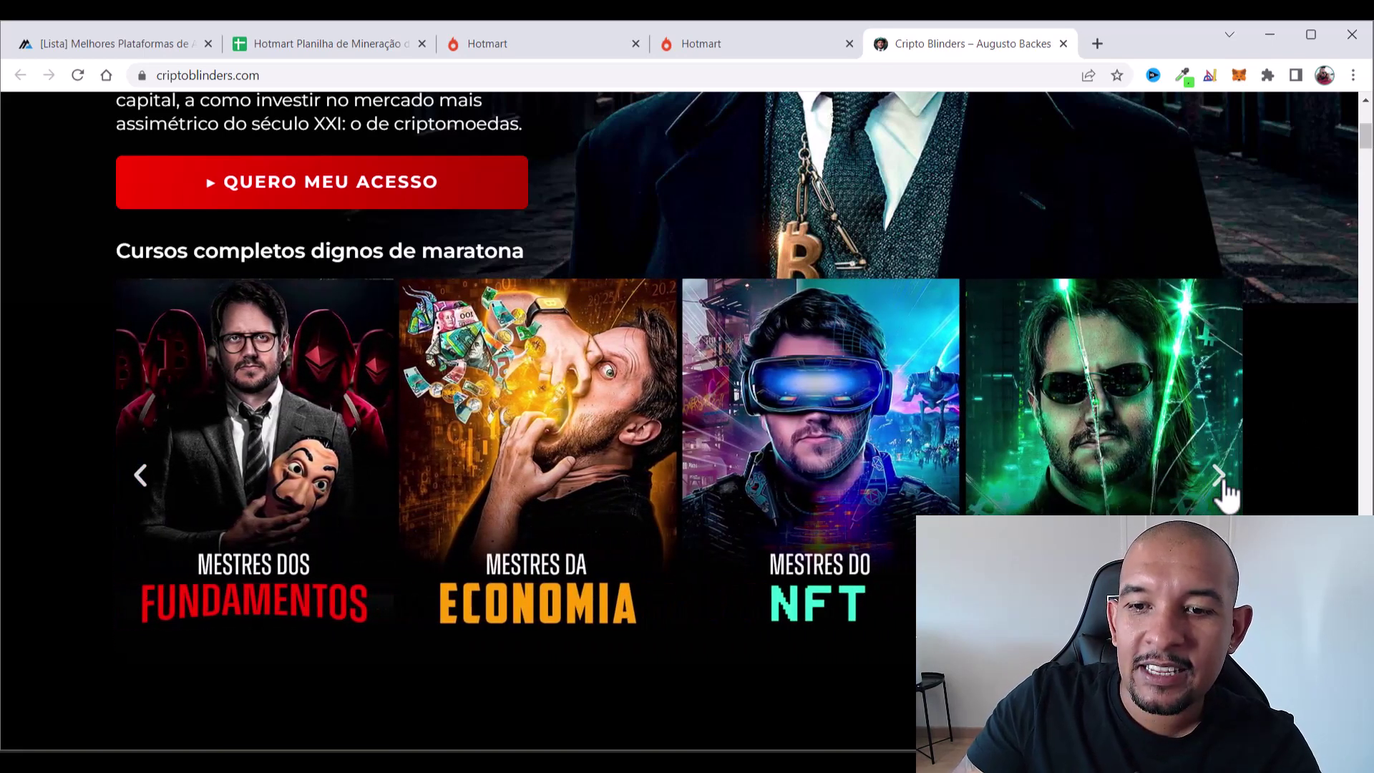
Review the sales page's reasons to invest, target audience and week-by-week course modules
scroll(1300, 406, down, 5)
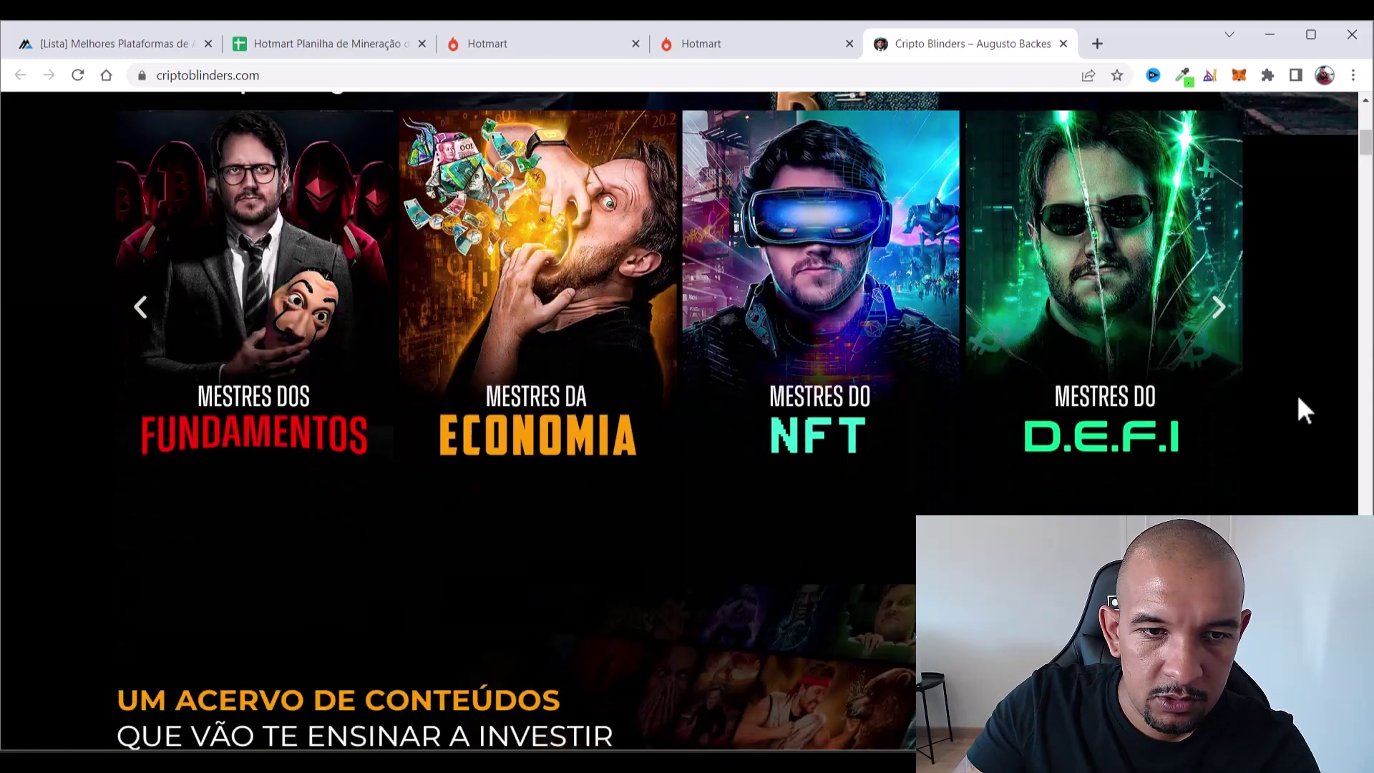
scroll(1301, 401, down, 18)
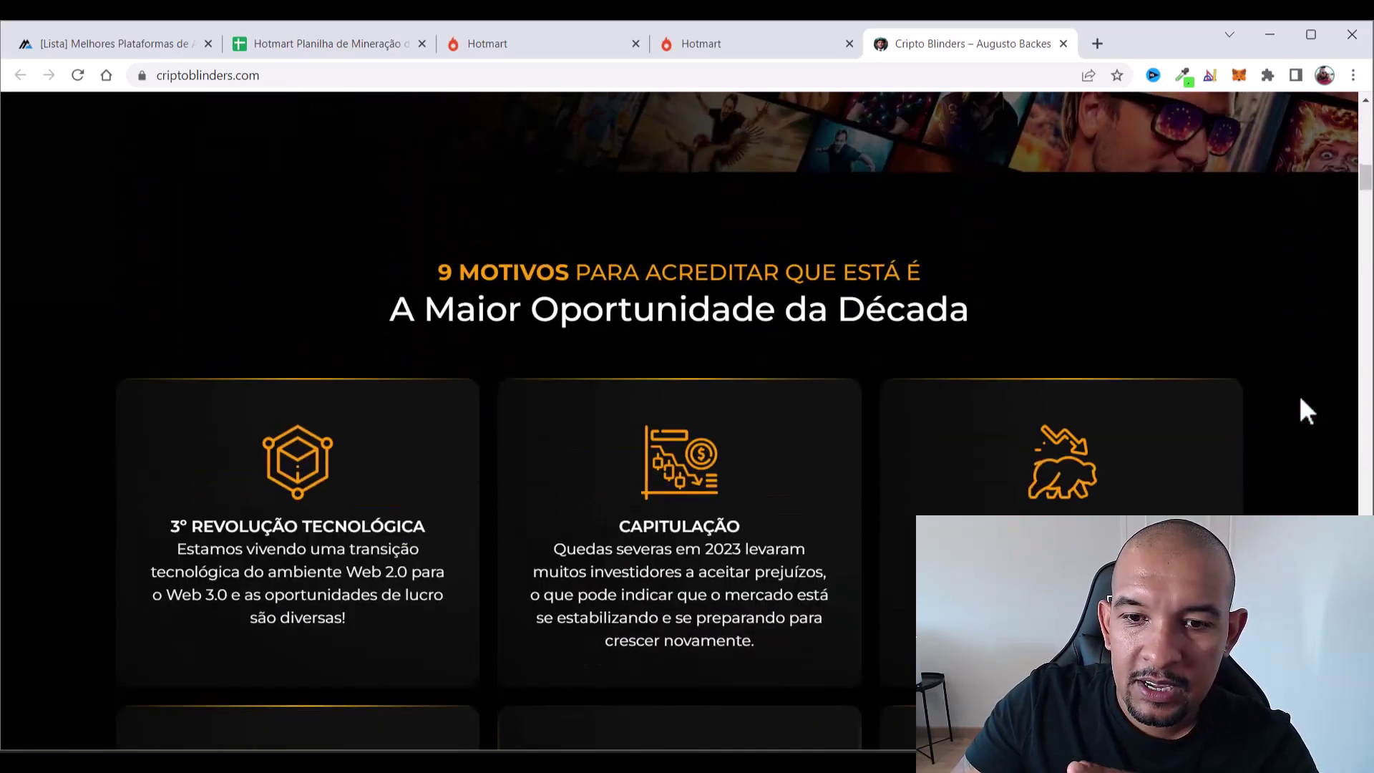
scroll(1298, 399, down, 10)
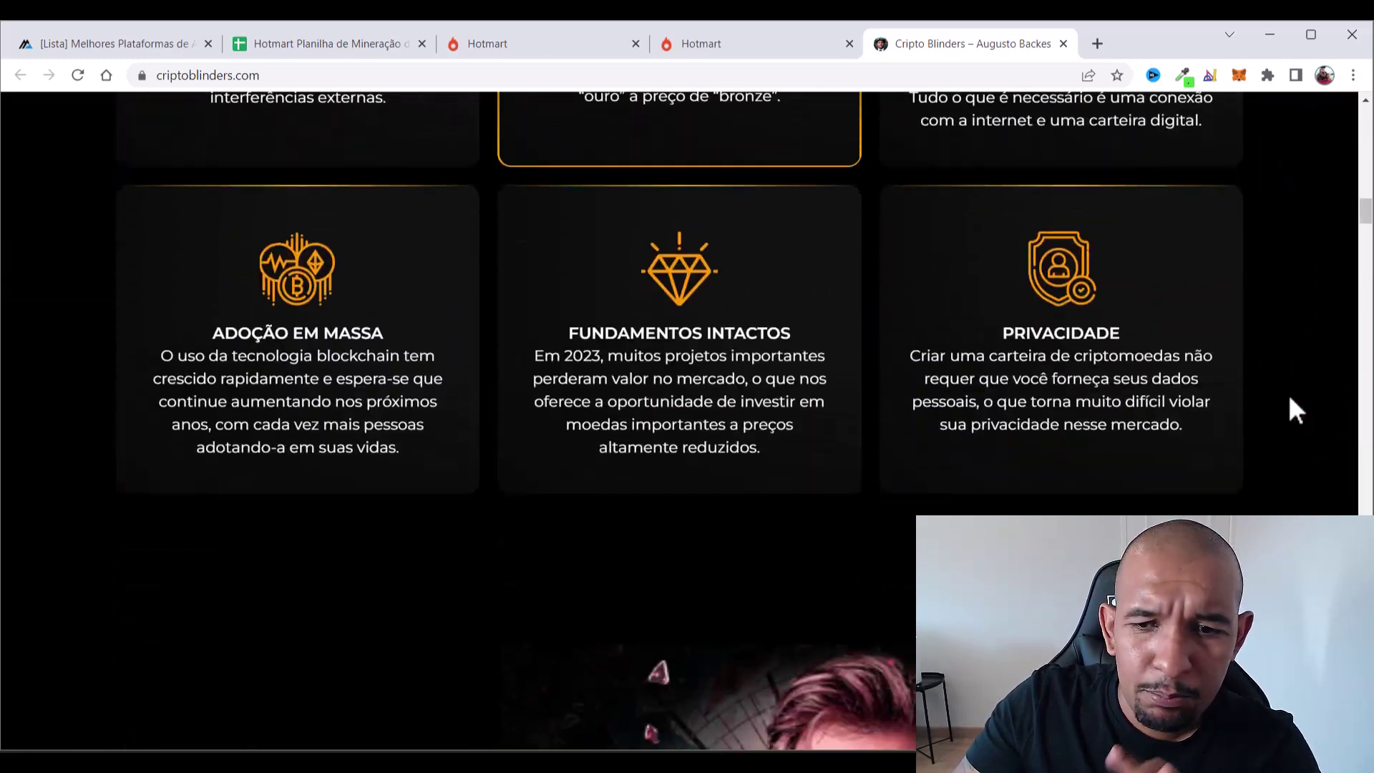
scroll(1292, 406, down, 15)
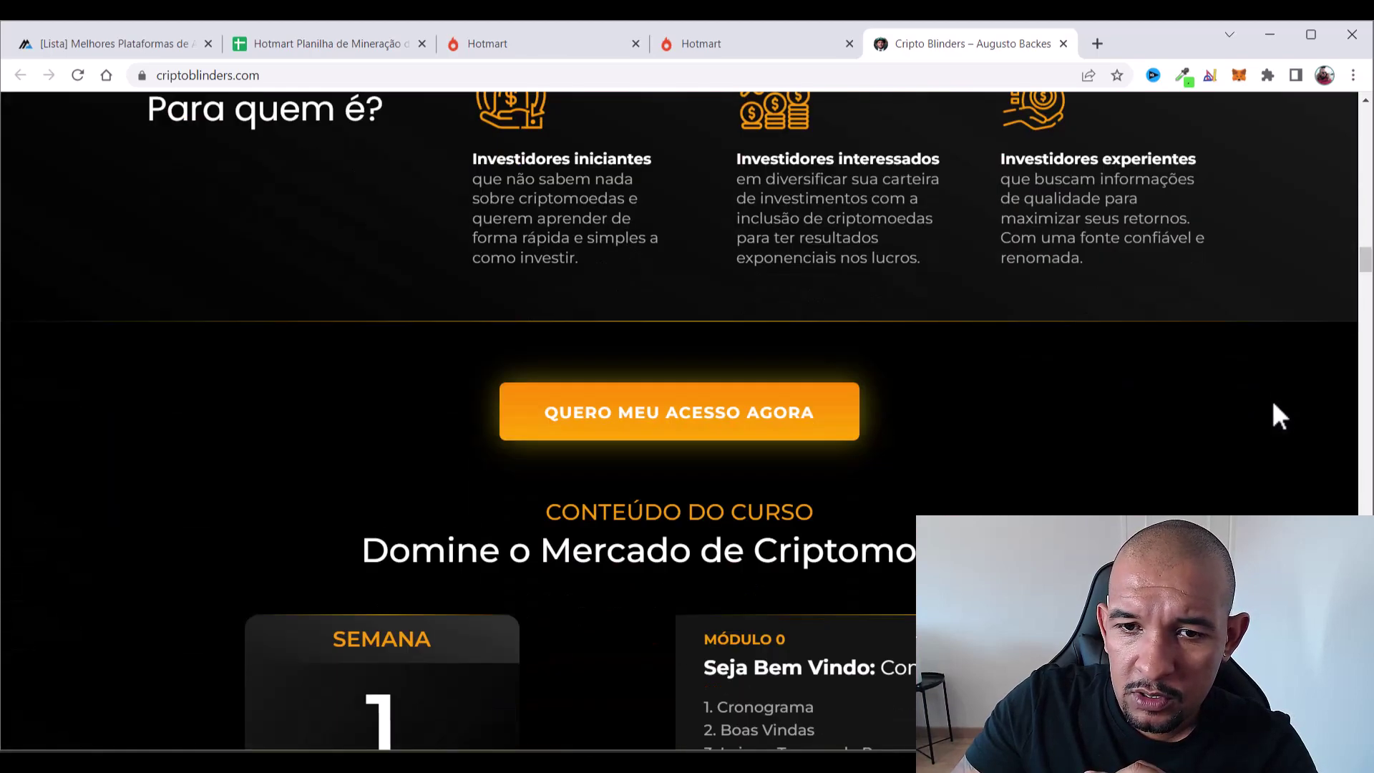
scroll(1280, 416, down, 20)
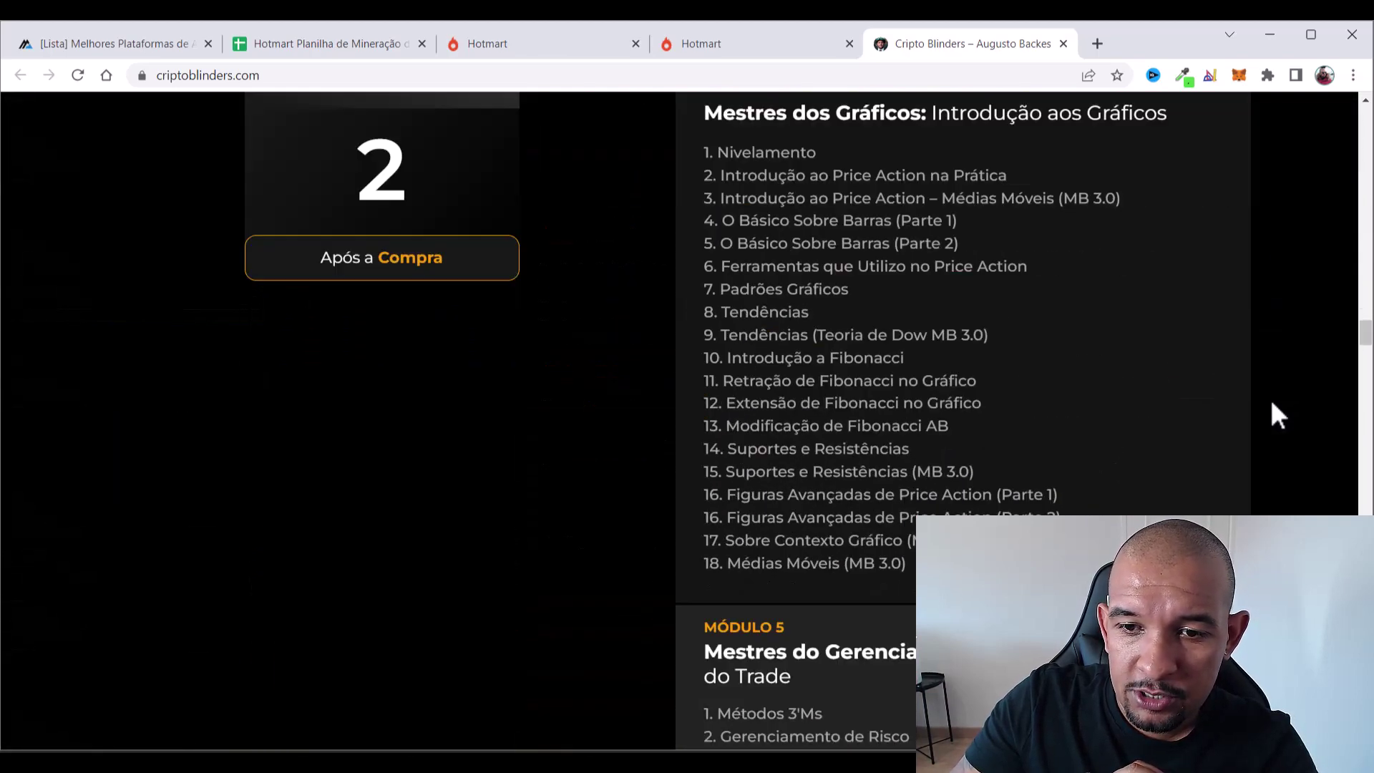
scroll(1278, 416, down, 20)
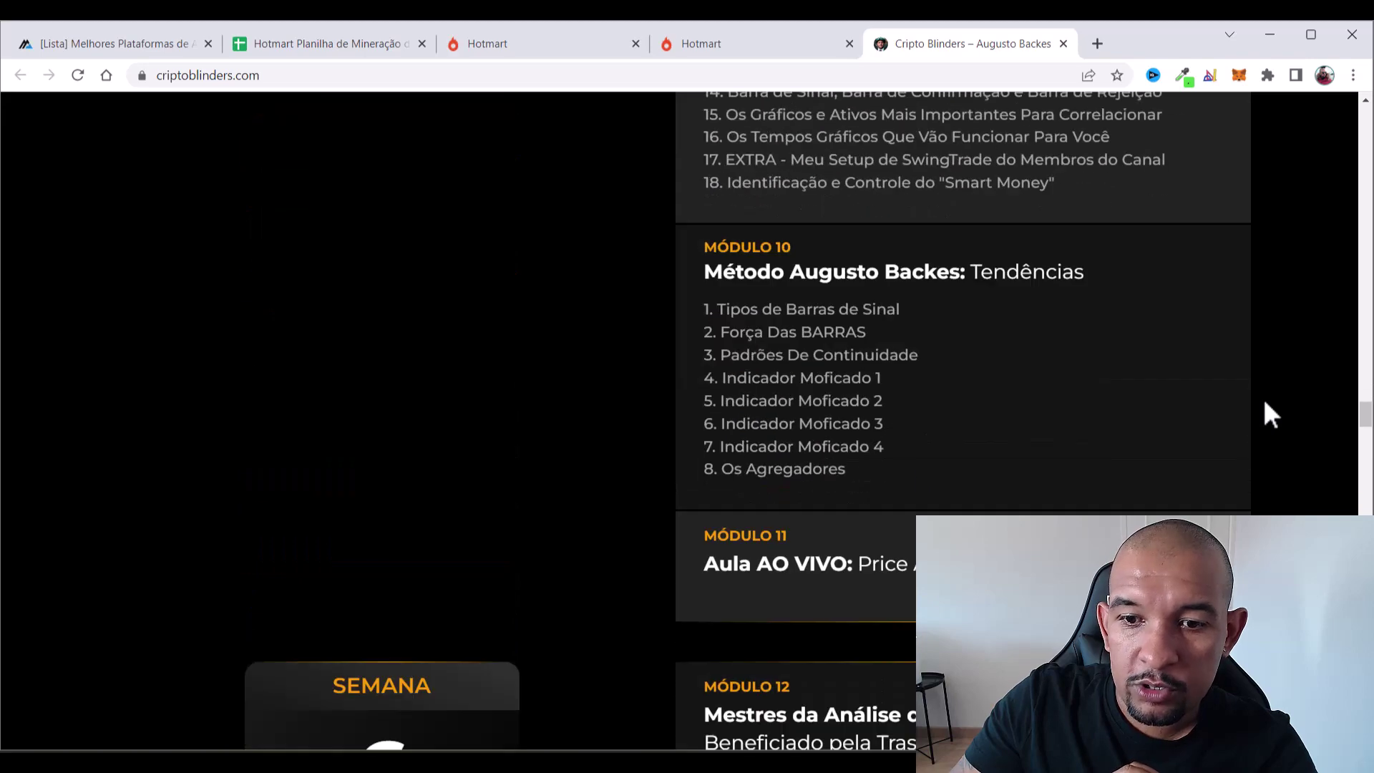
scroll(1267, 414, down, 20)
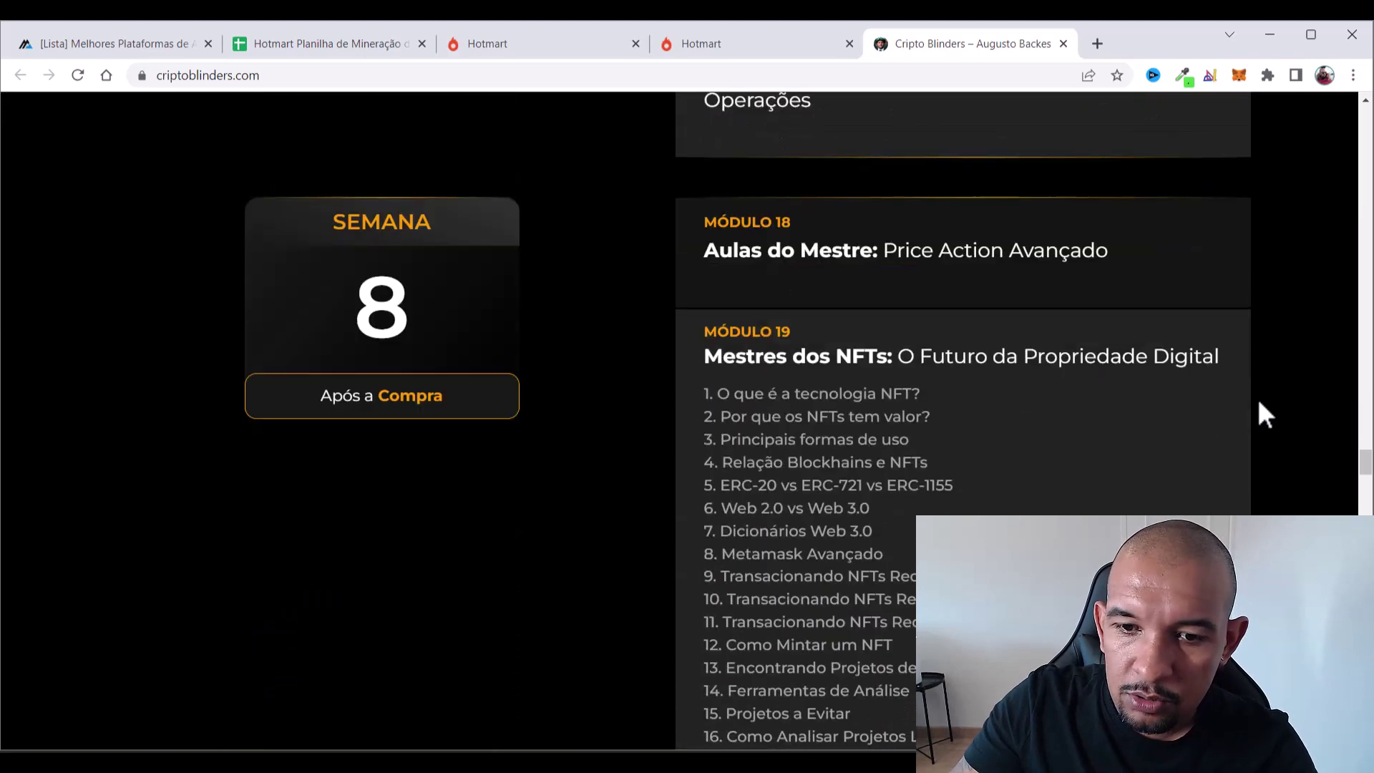
scroll(1262, 415, down, 20)
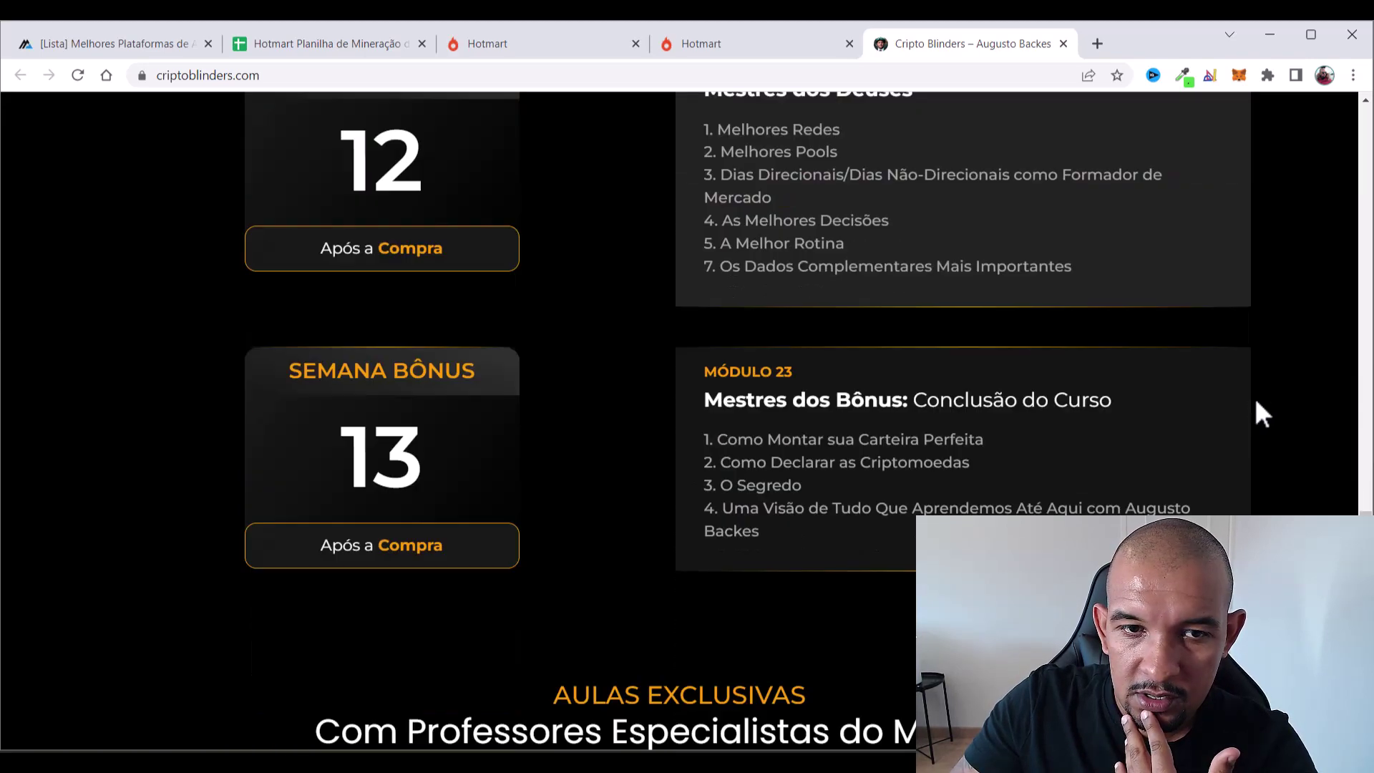
Examine the sales page's guest teachers, bonuses and the "Investimento" section with the course pricing
scroll(1242, 402, down, 10)
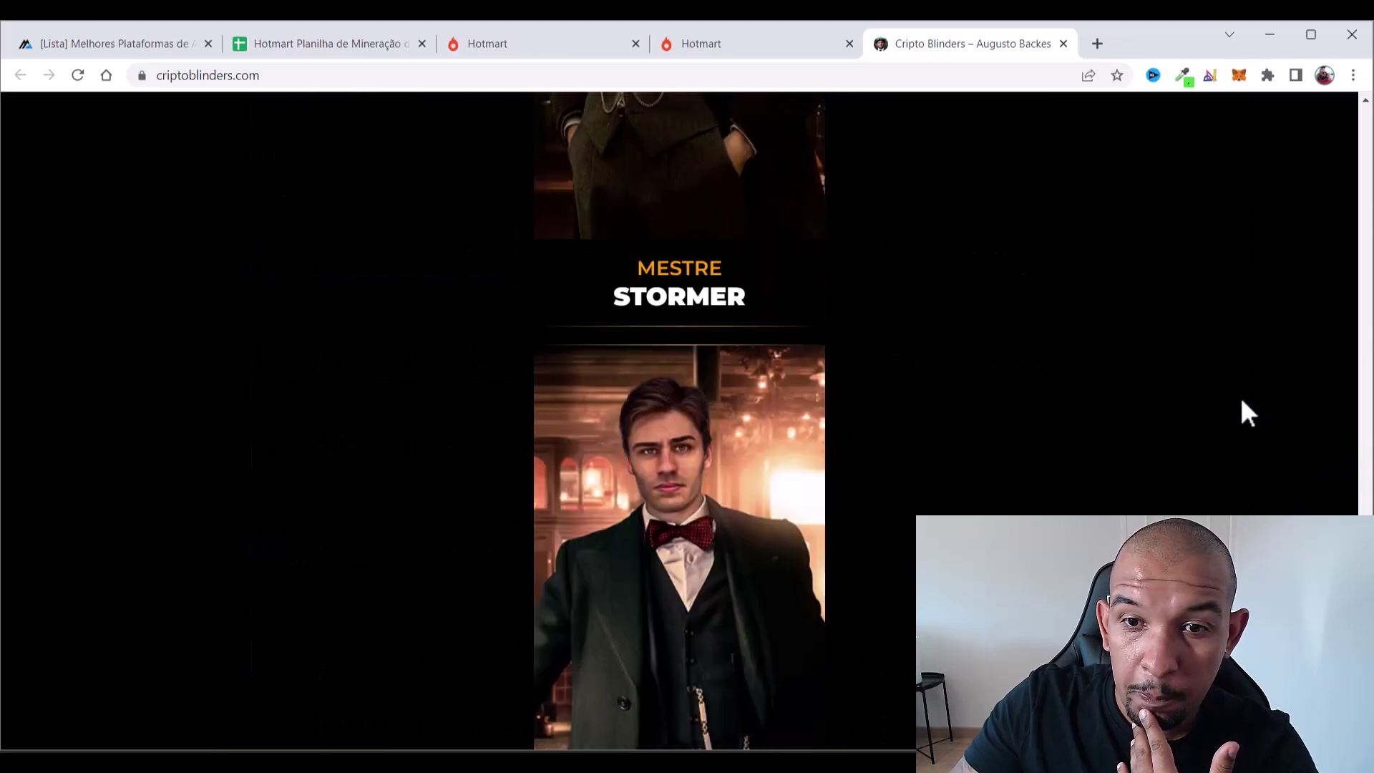
scroll(1245, 413, down, 10)
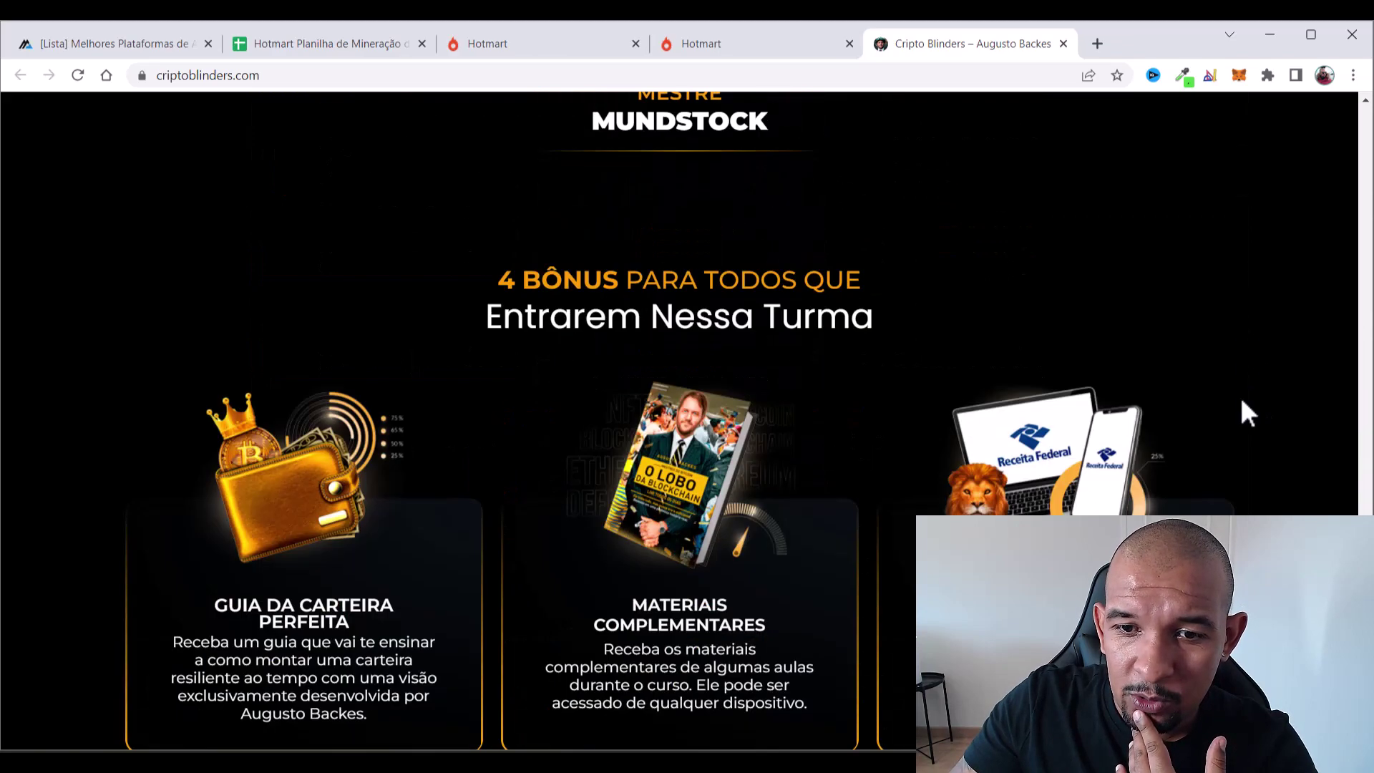
scroll(1245, 413, down, 1)
scroll(931, 408, down, 10)
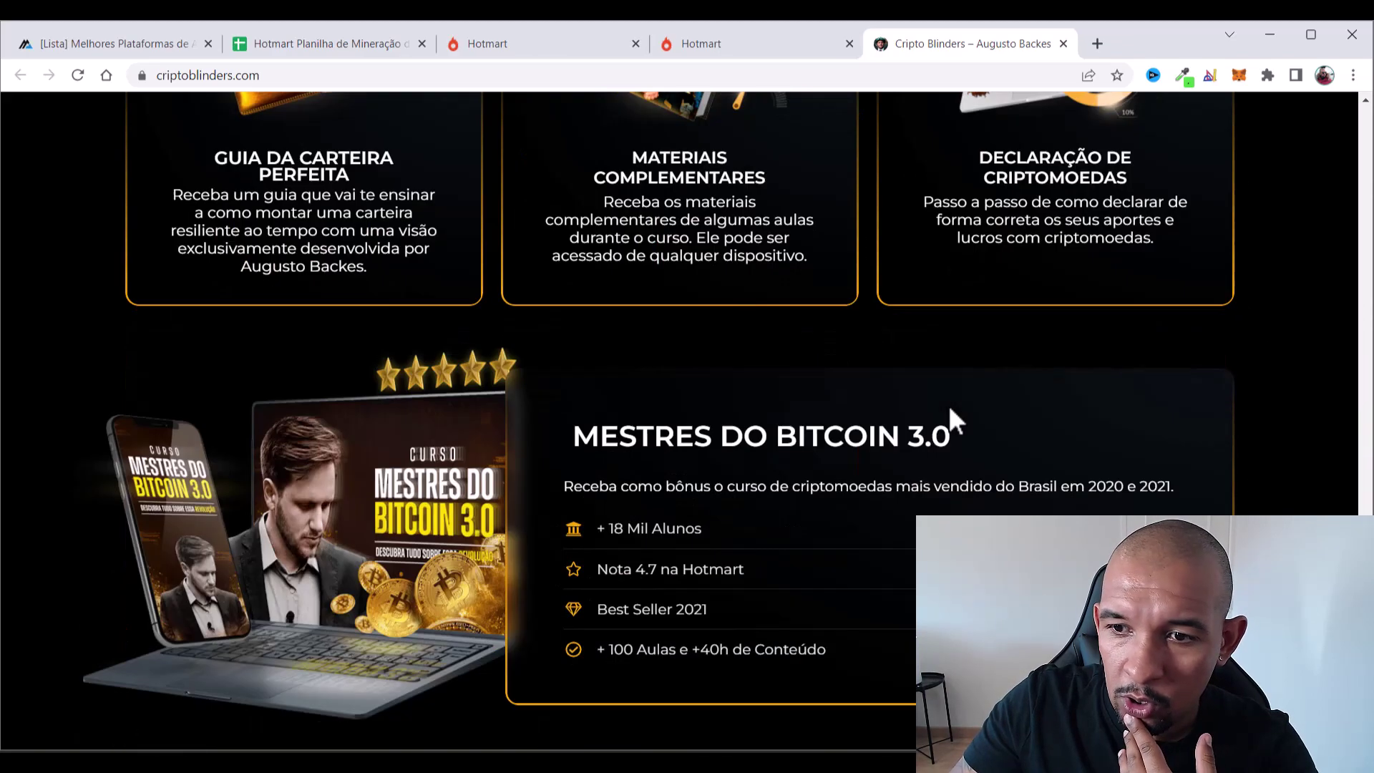
scroll(937, 400, down, 6)
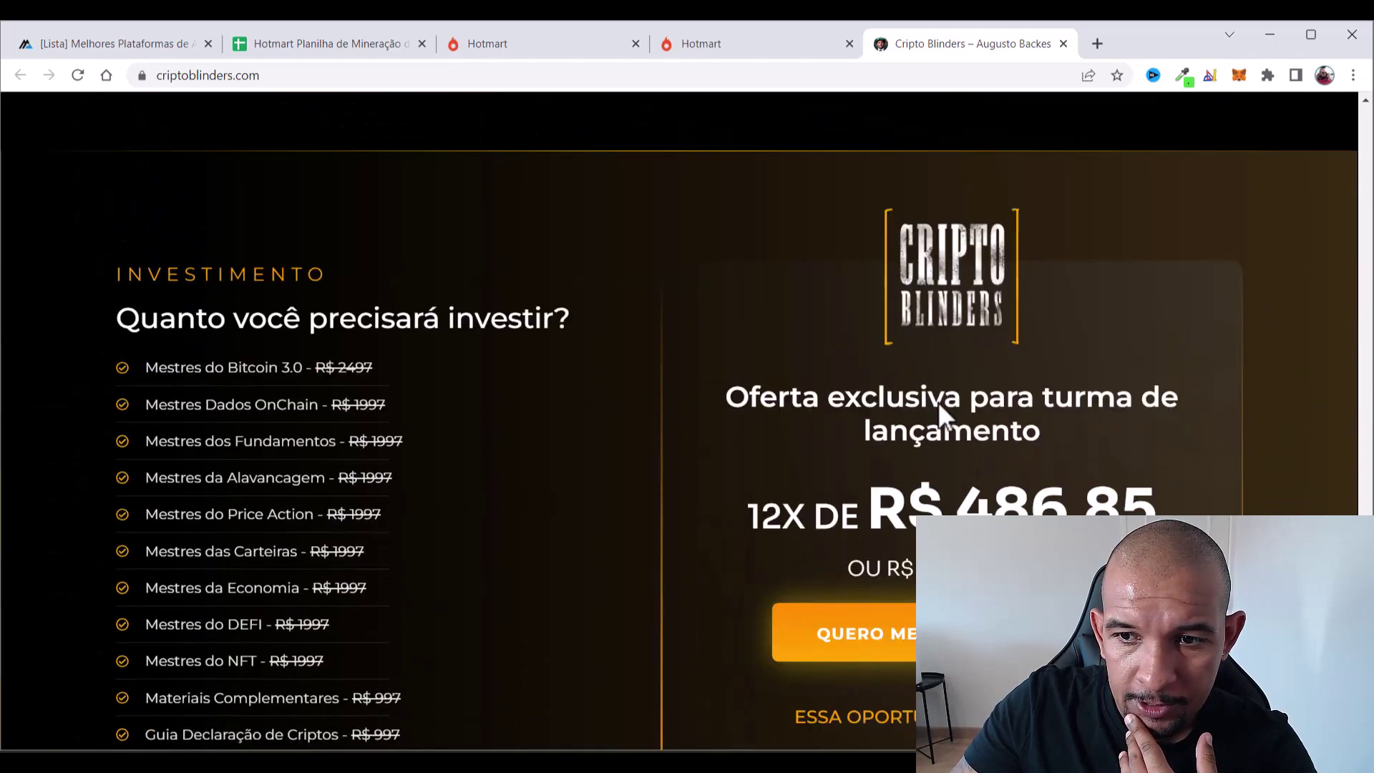
scroll(914, 399, down, 1)
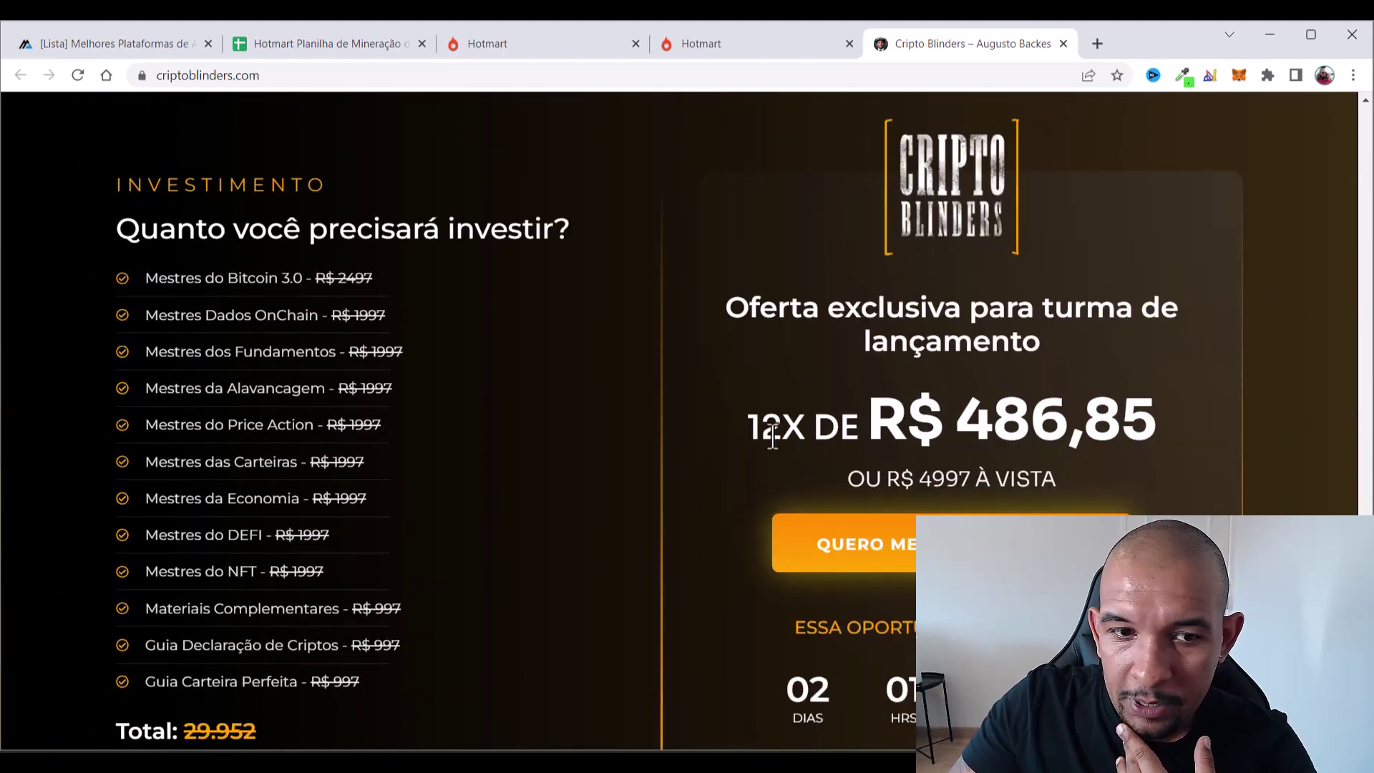
Examine the instalment and cash prices of the launch offer on the sales page
drag(750, 429, 1146, 418)
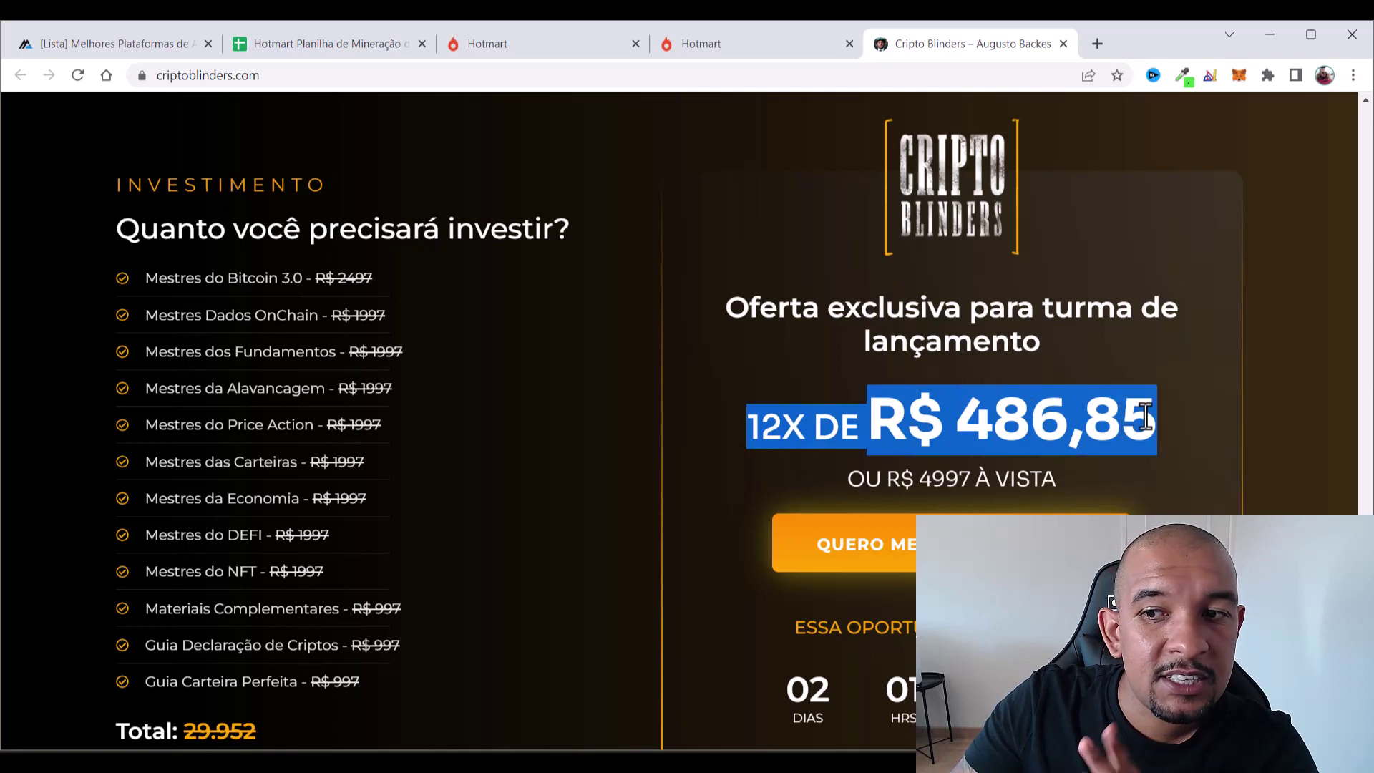
drag(861, 481, 1039, 469)
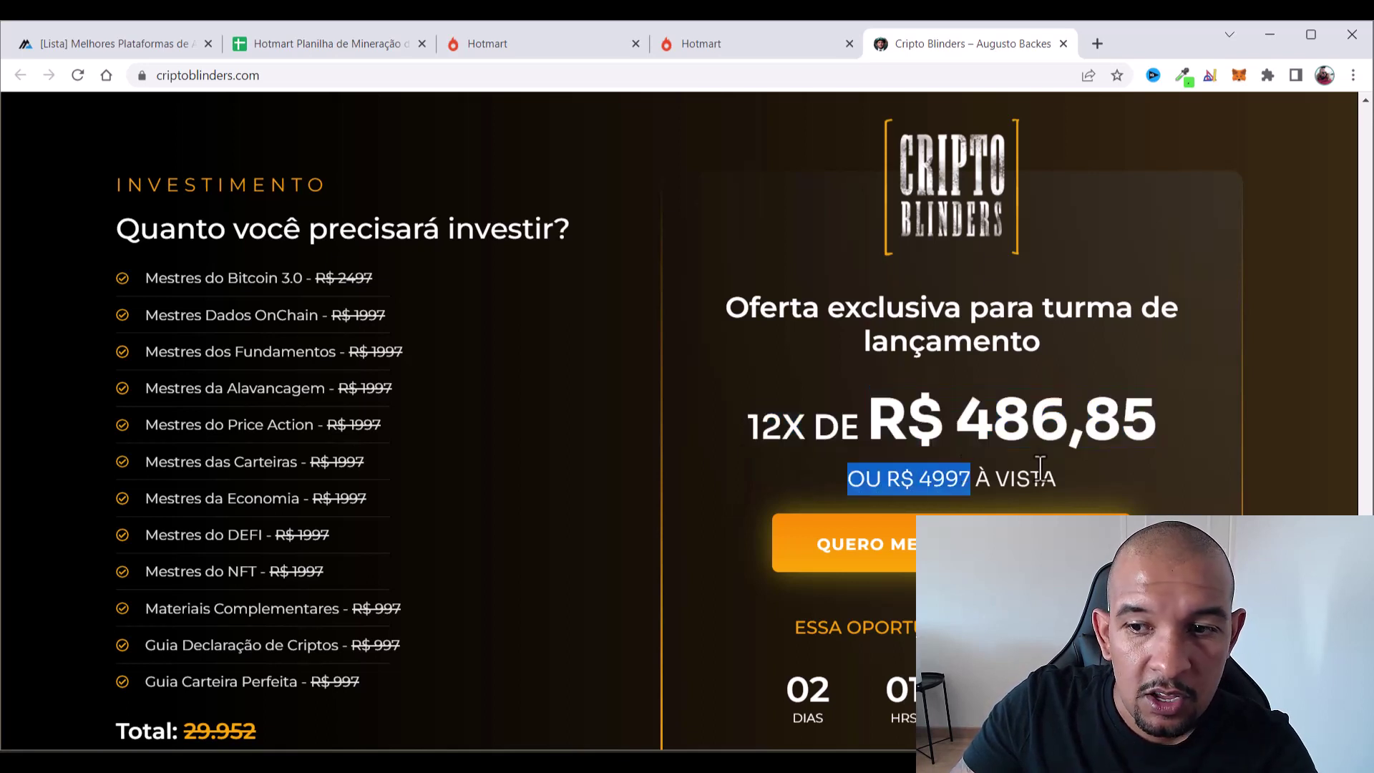
click(1040, 469)
drag(929, 479, 1055, 472)
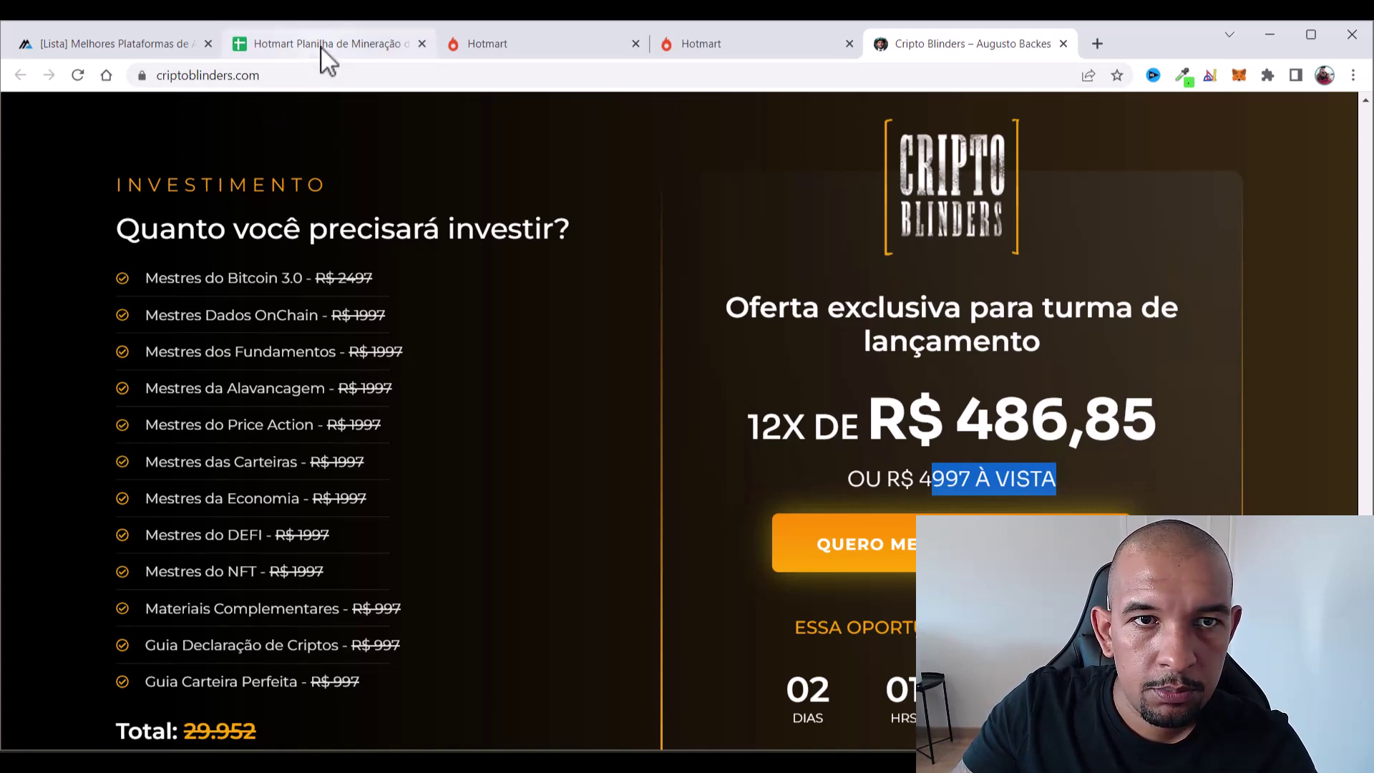
Check the product name on its Hotmart page and enter CriptoBlinders in cell A5 of the product-mining spreadsheet
click(760, 42)
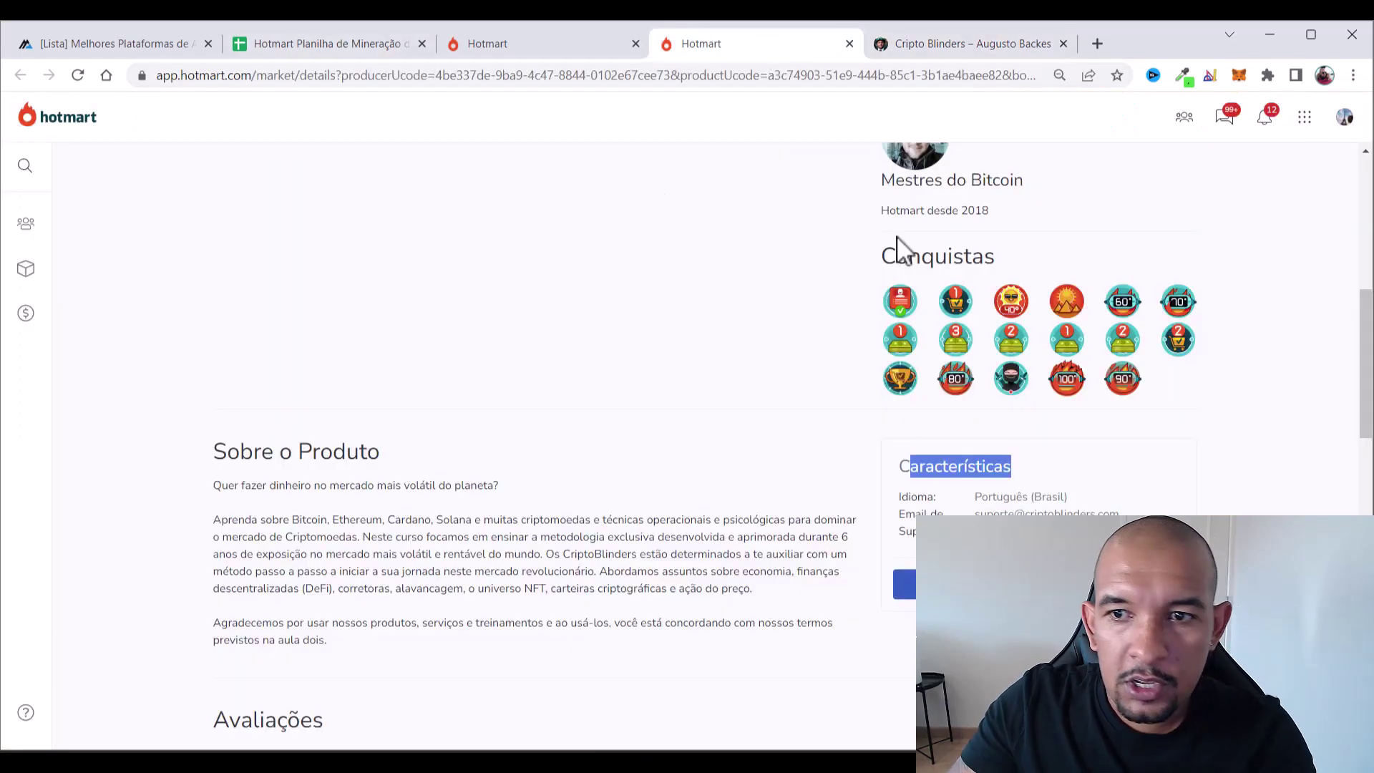
scroll(898, 251, up, 10)
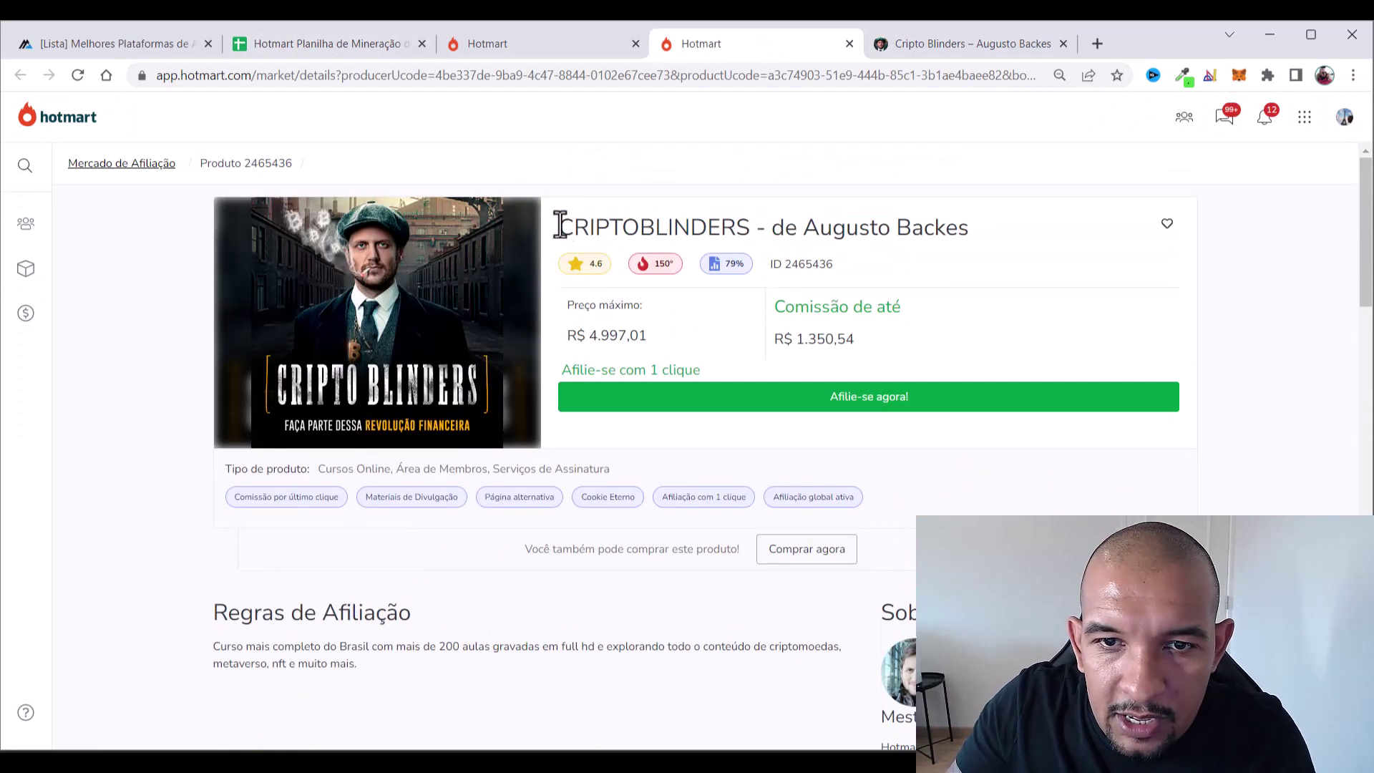
drag(559, 227, 960, 226)
click(955, 227)
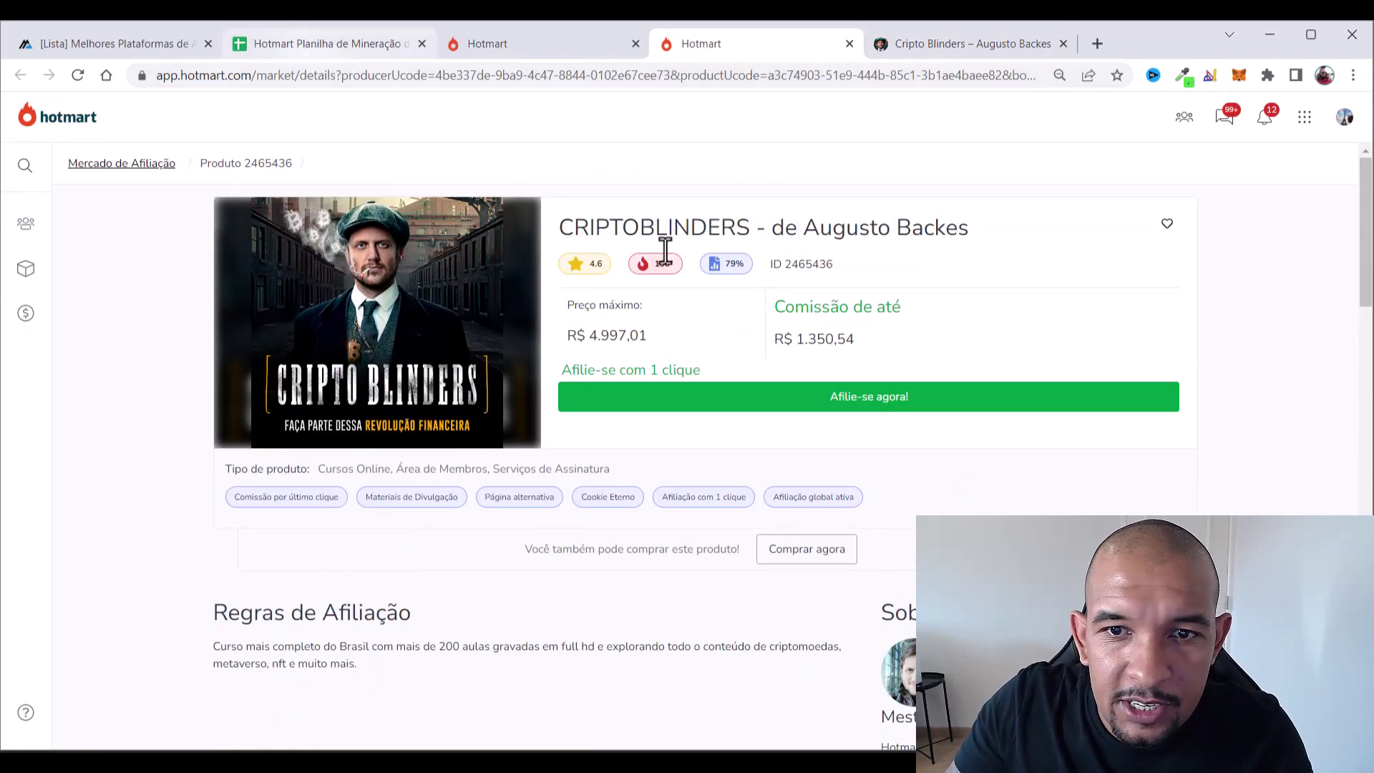
drag(561, 226, 968, 226)
click(320, 46)
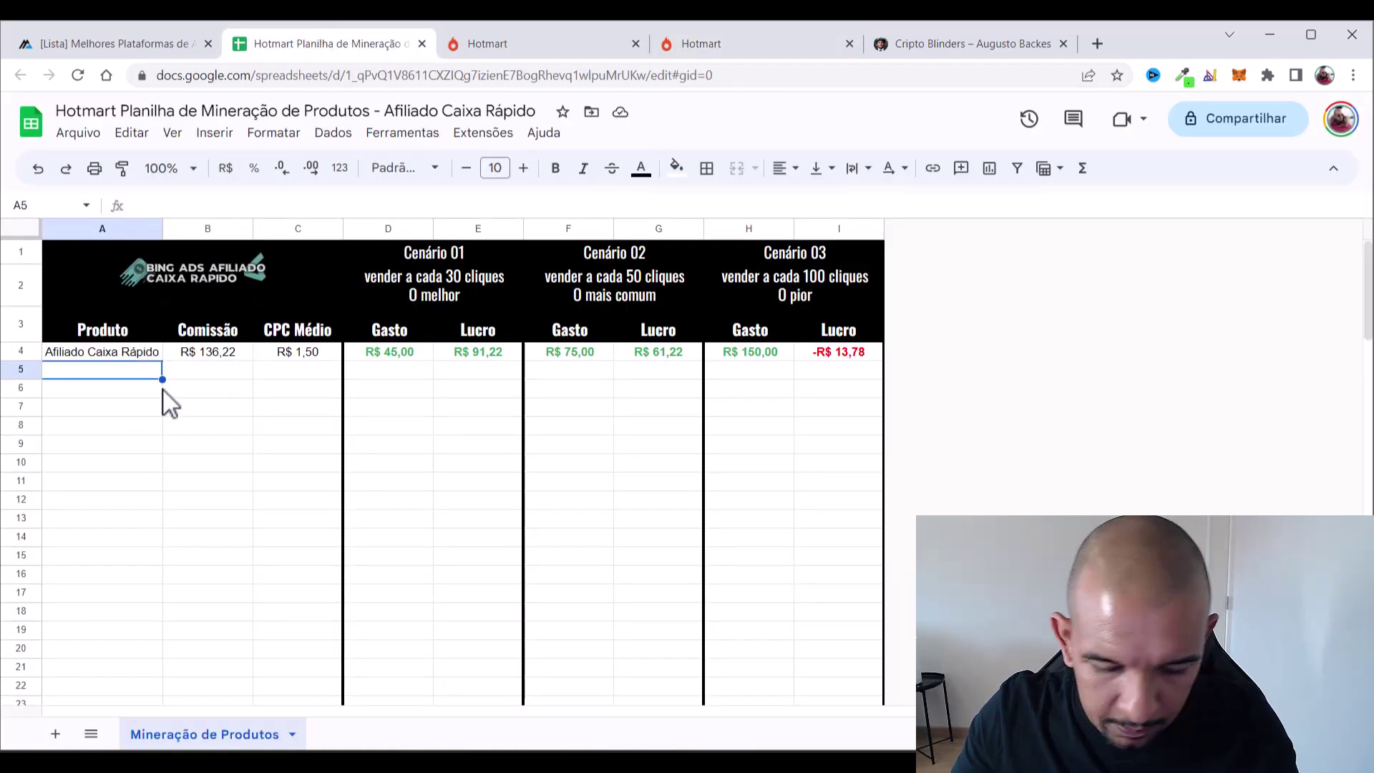
text(CriptoBlinder)
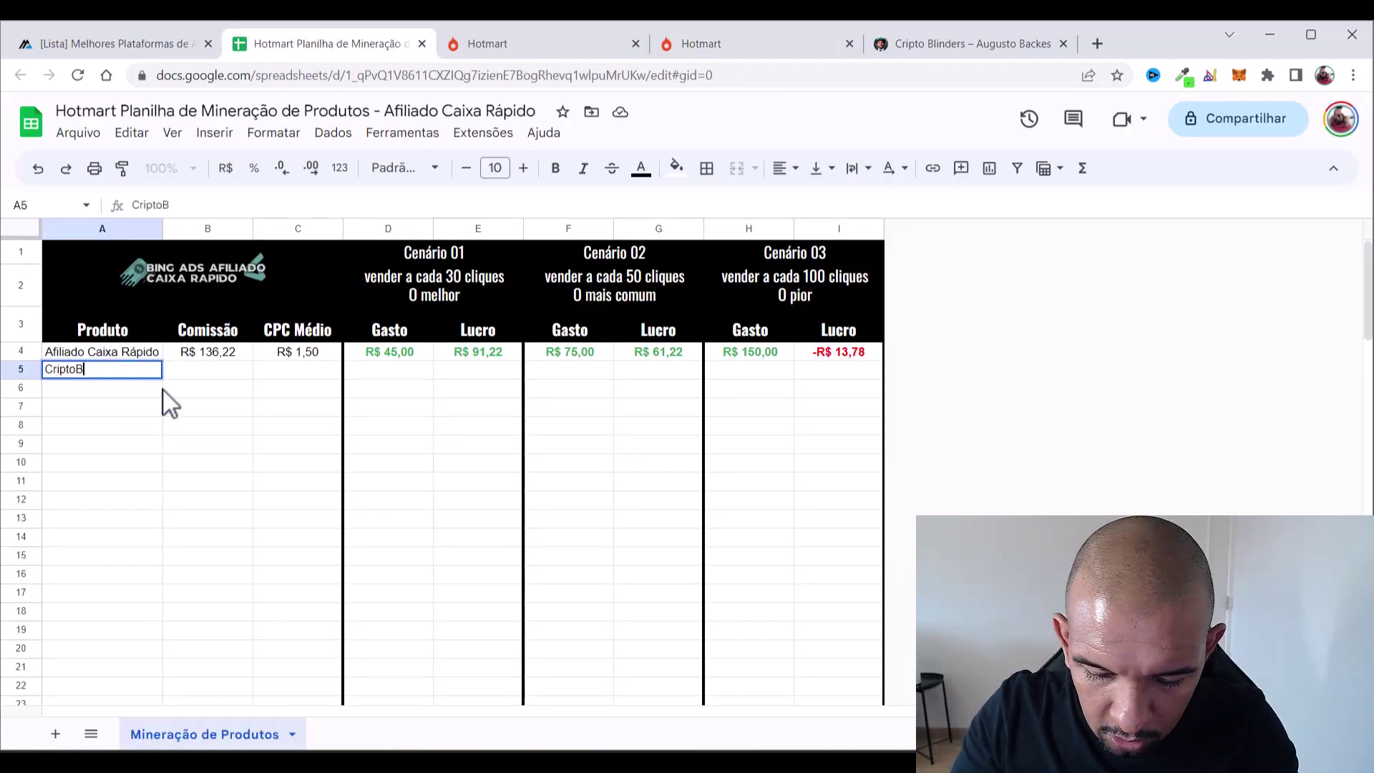
text(s)
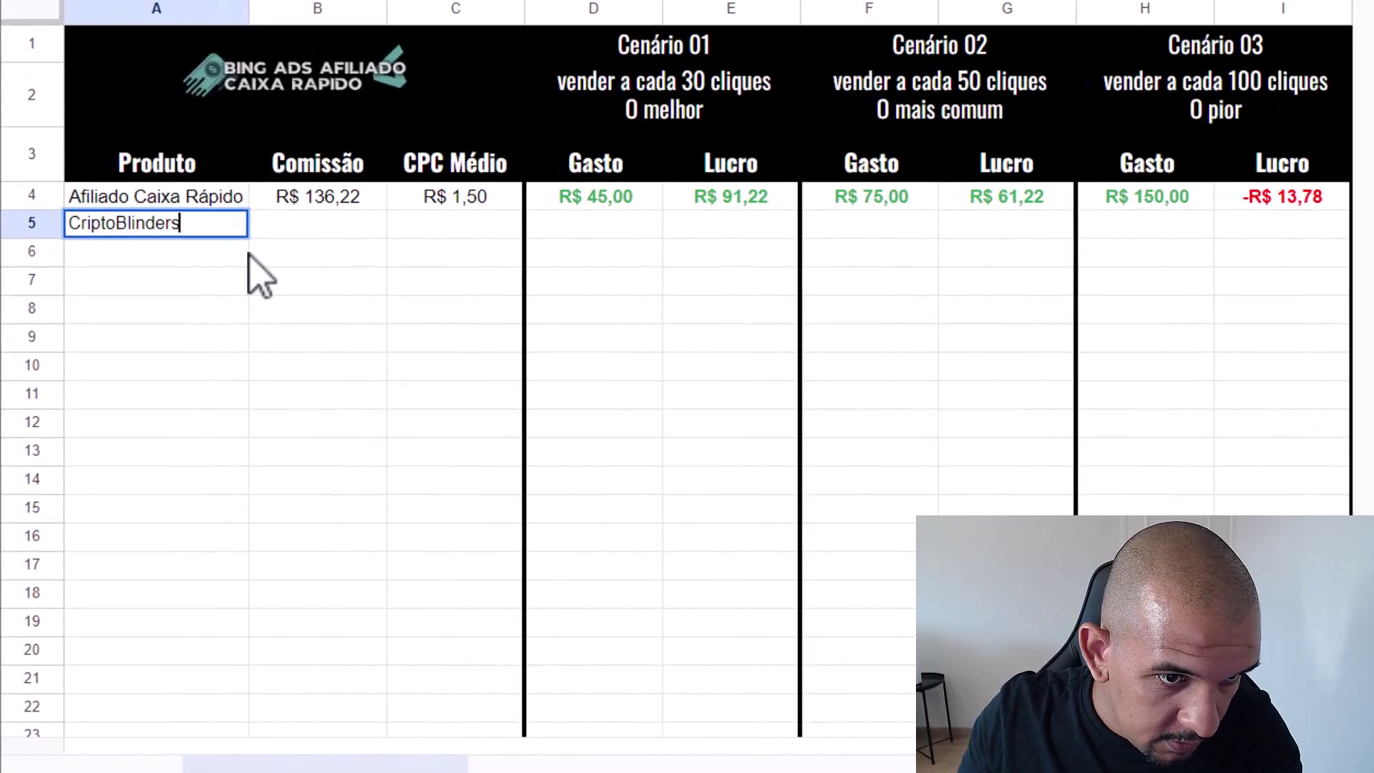
key(Return)
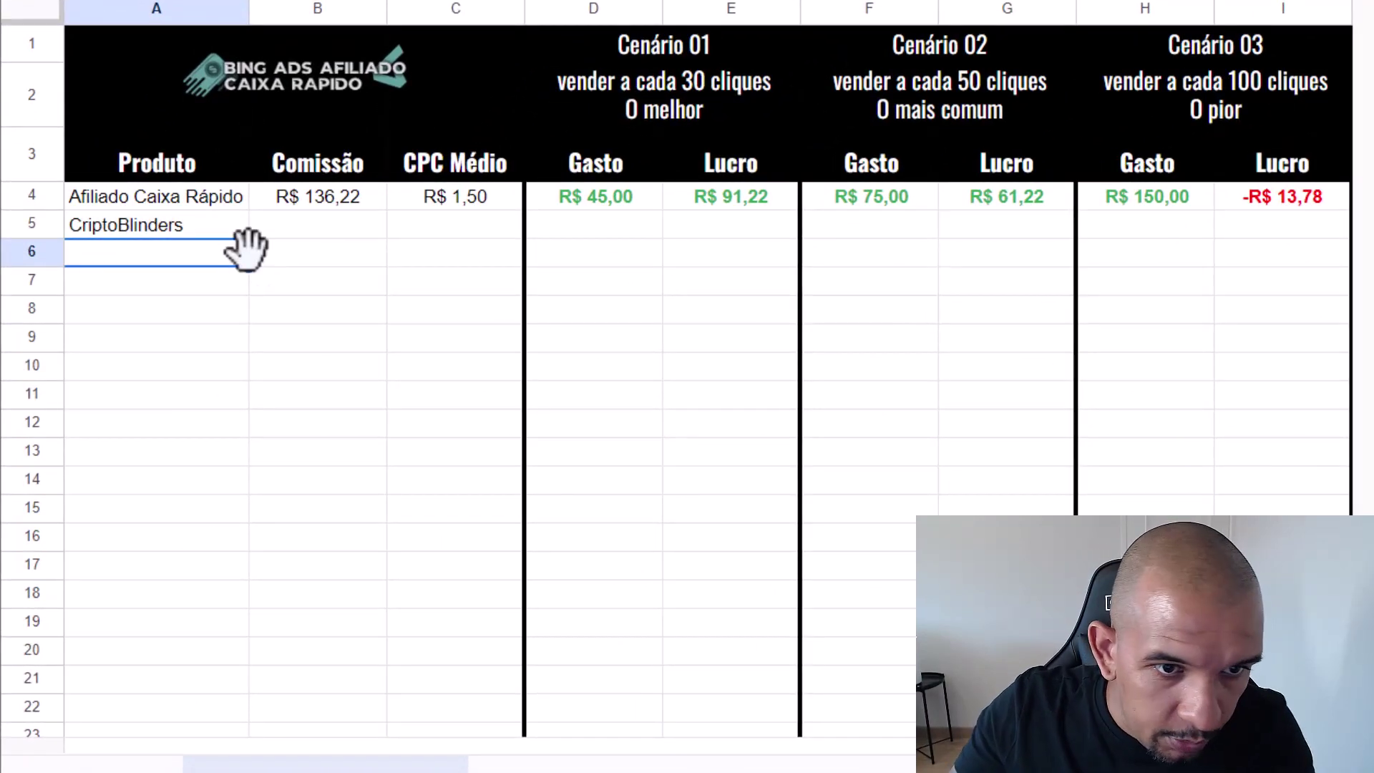
Compare the product's maximum price with its maximum affiliate commission on the Hotmart product page
click(368, 228)
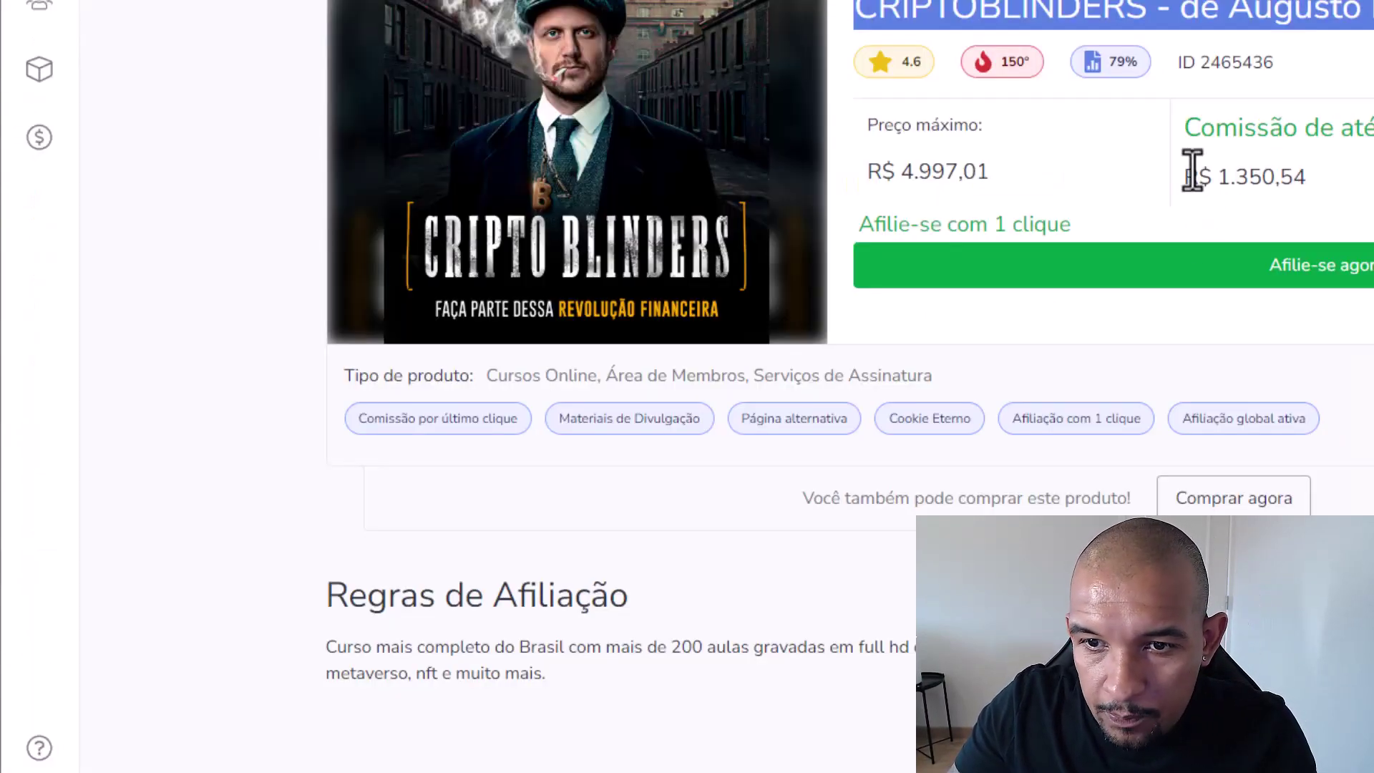
drag(1184, 178, 1319, 190)
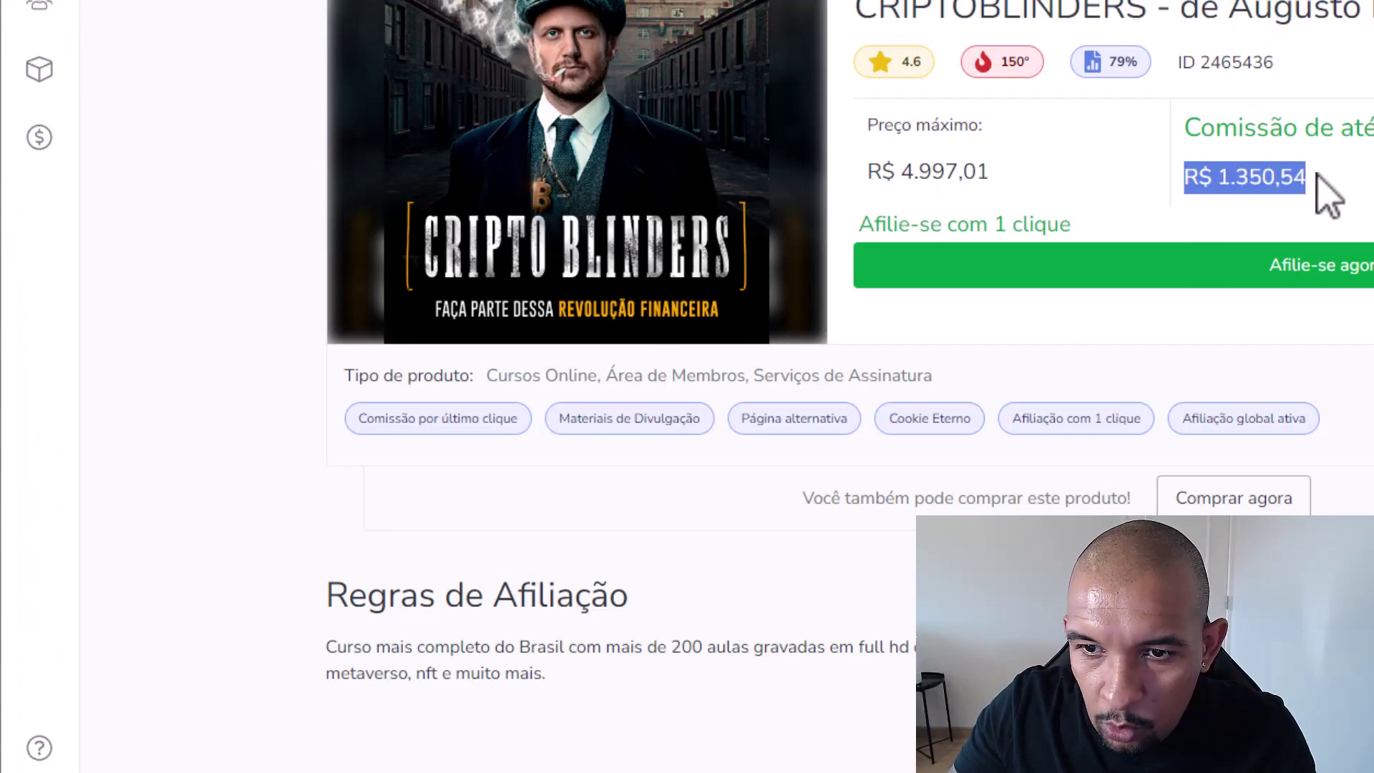
click(1327, 195)
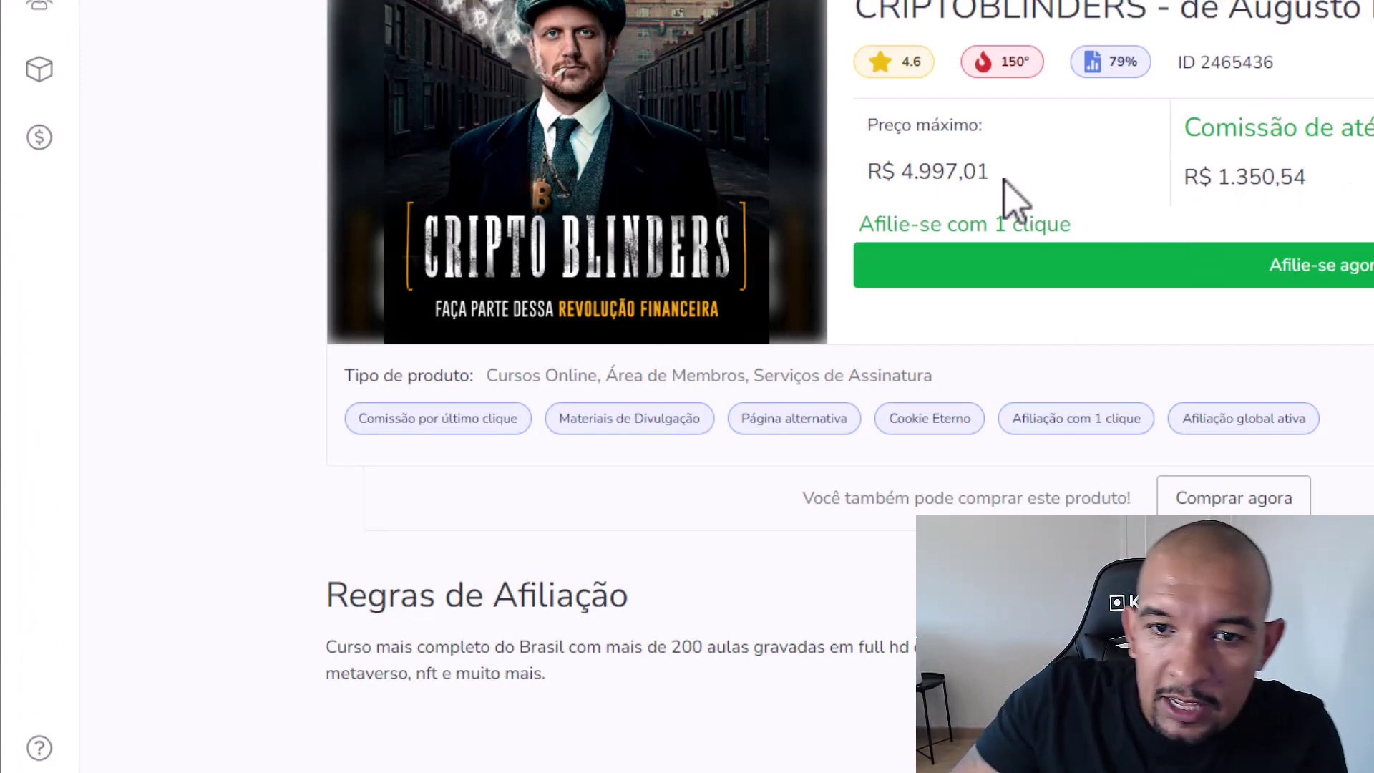
drag(866, 172, 1034, 193)
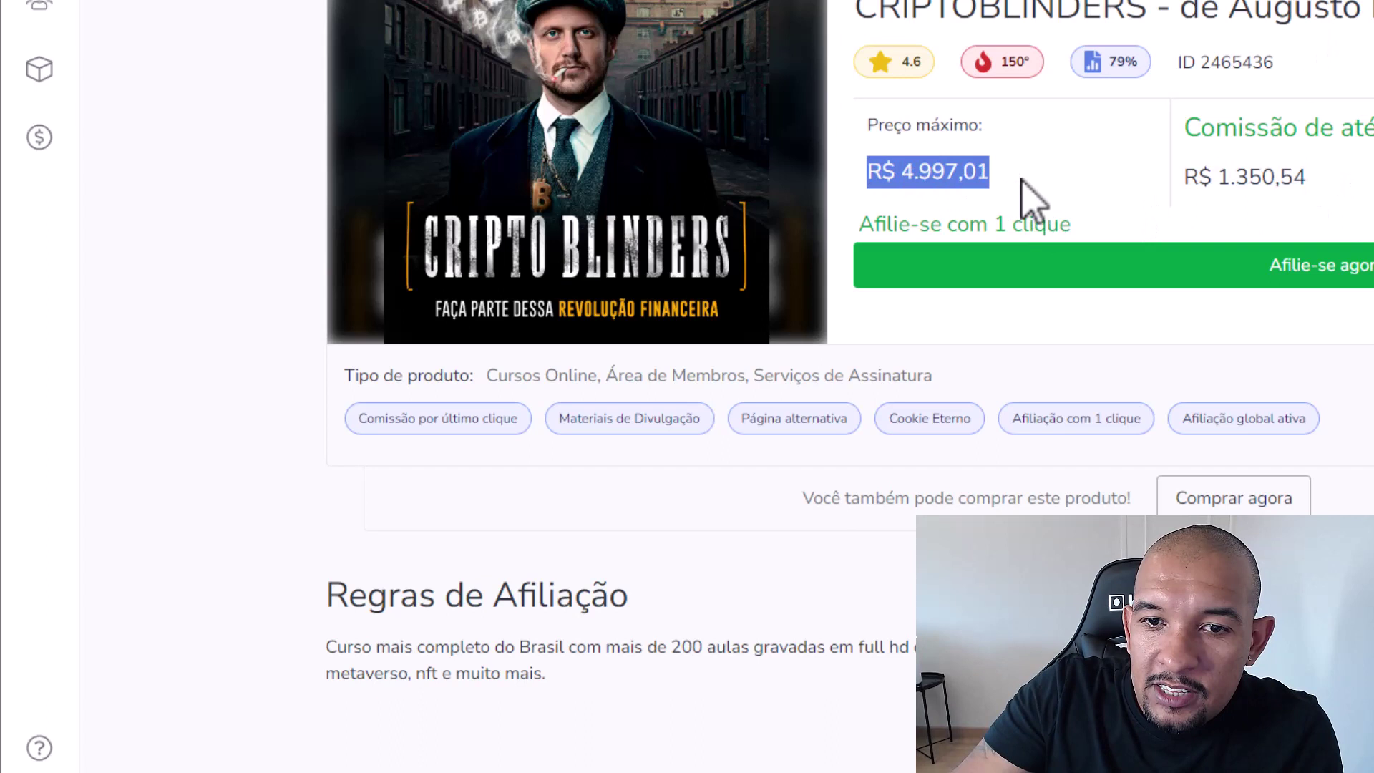
click(1080, 197)
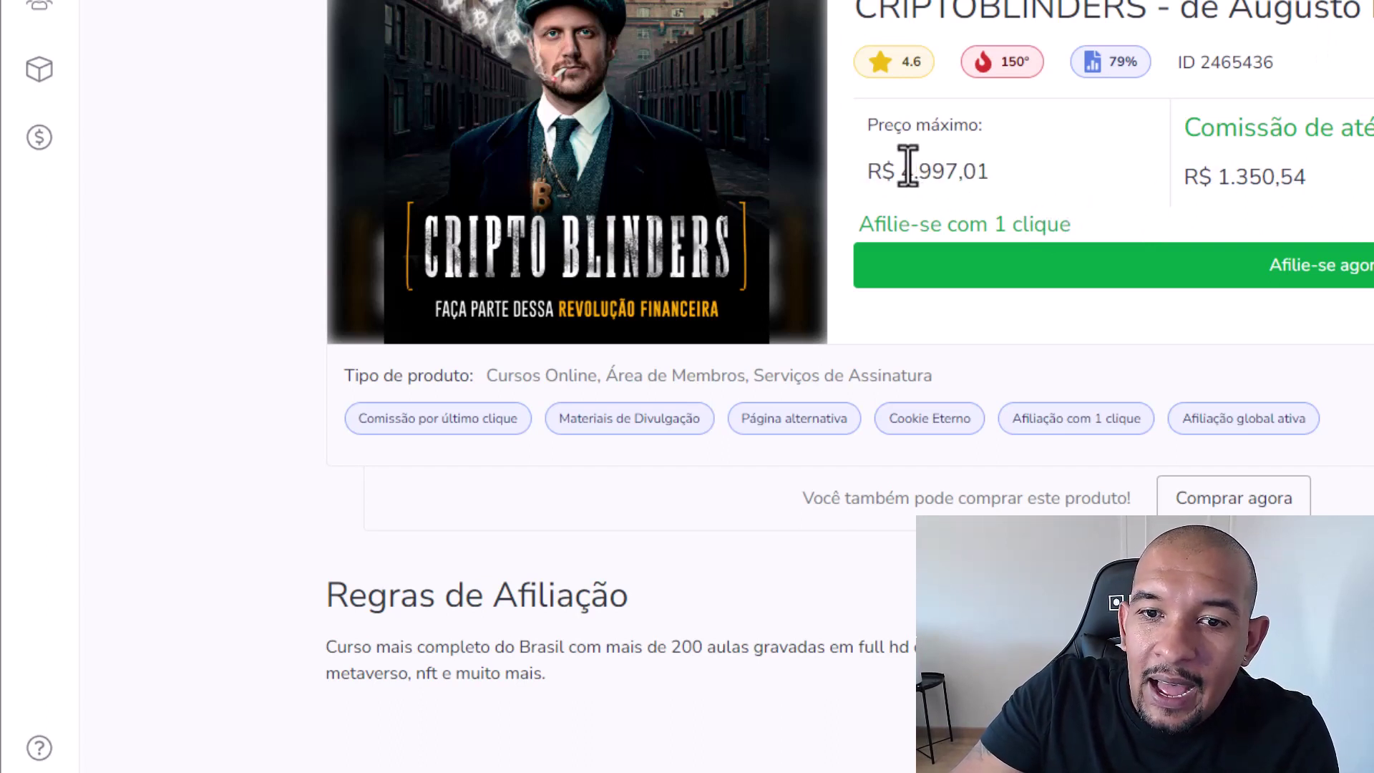
drag(913, 172, 1020, 169)
drag(1199, 176, 1323, 178)
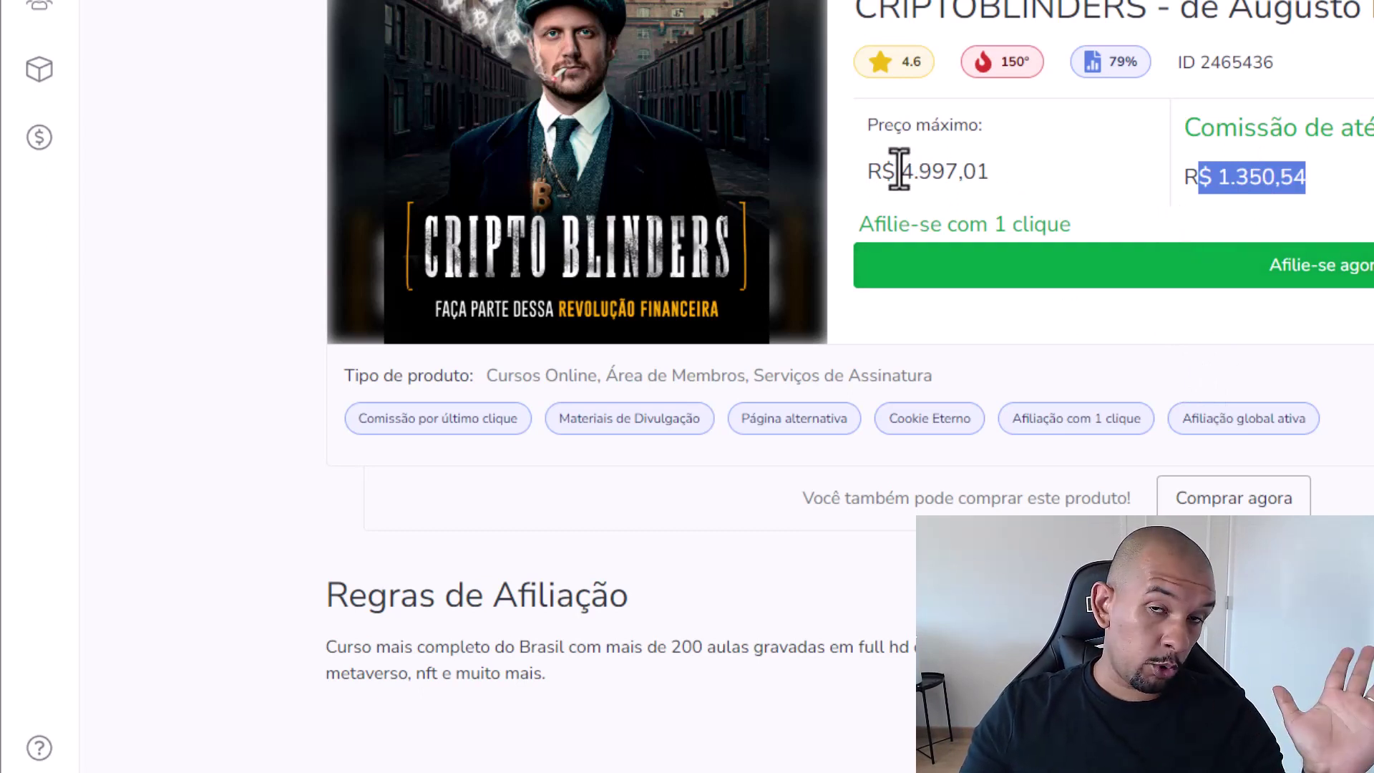
drag(899, 170, 1006, 190)
click(1007, 190)
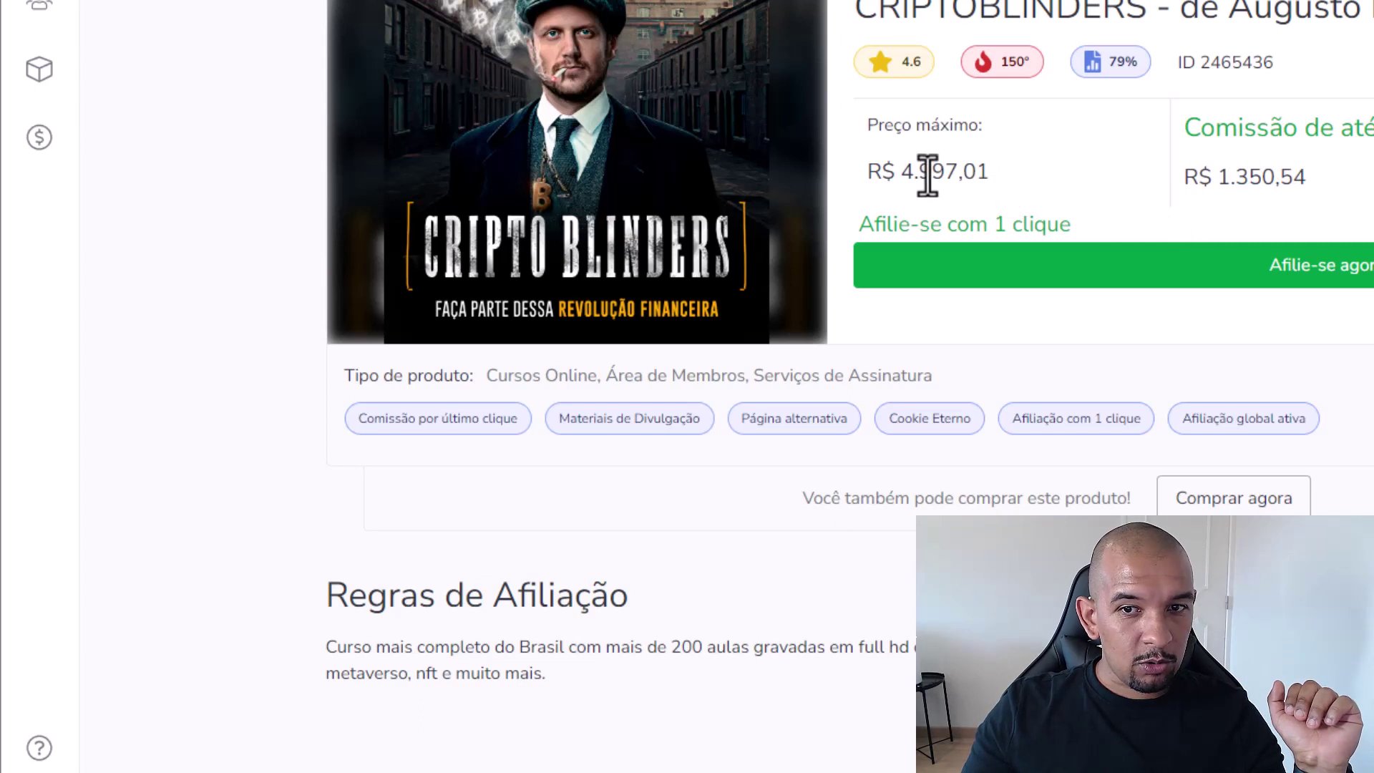
drag(928, 171, 1027, 191)
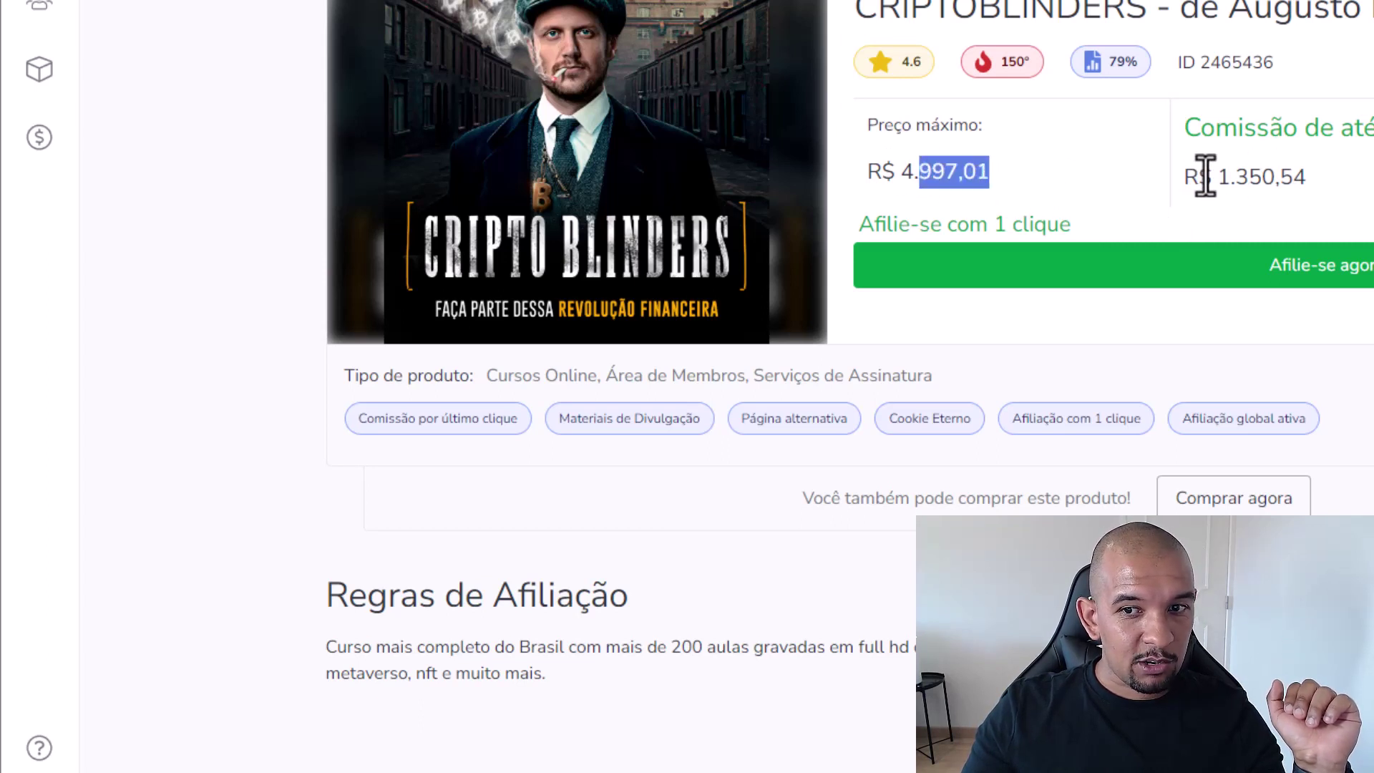
drag(1212, 177, 1348, 174)
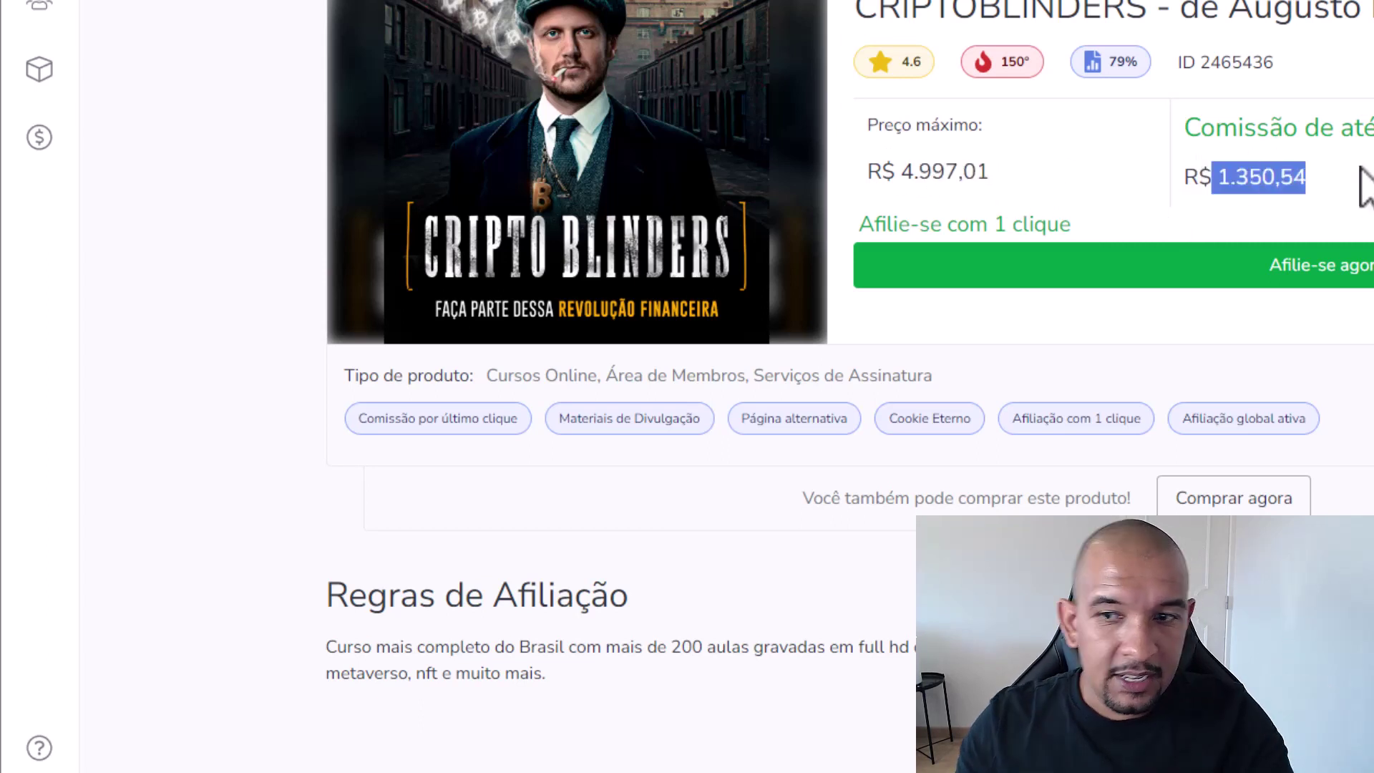
Open the product's affiliation terms and review the affiliation type, commission, commissioning rule and cookie validity
click(1272, 279)
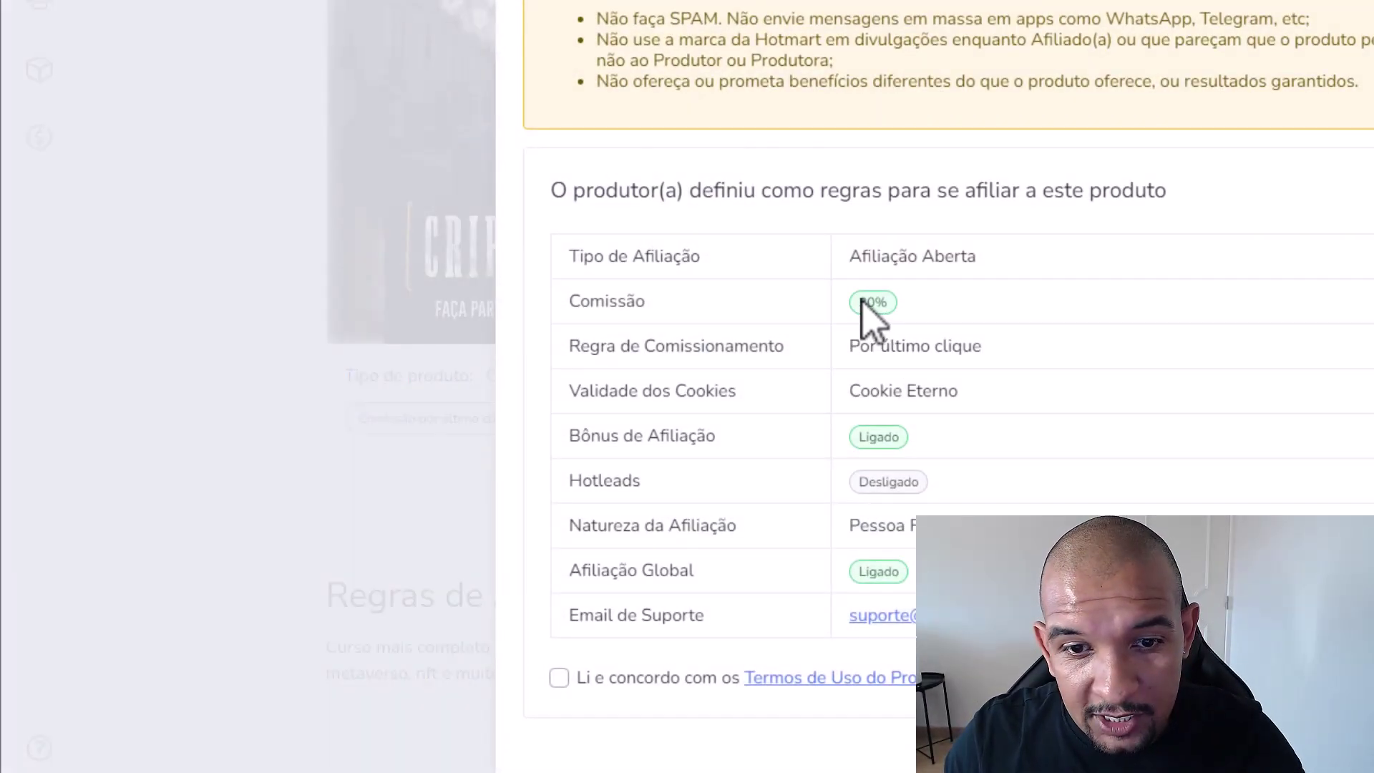
drag(861, 347, 1046, 379)
scroll(1052, 372, down, 1)
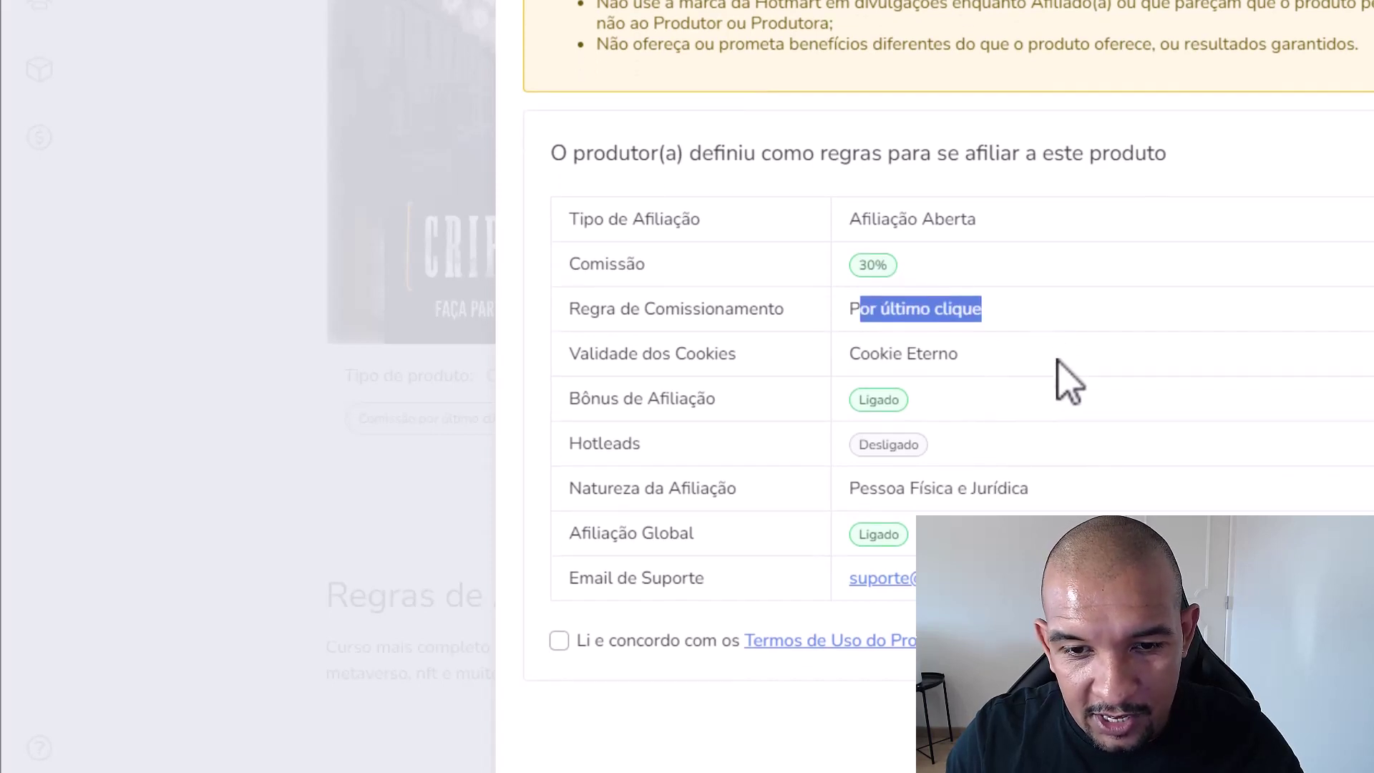
drag(880, 316, 990, 337)
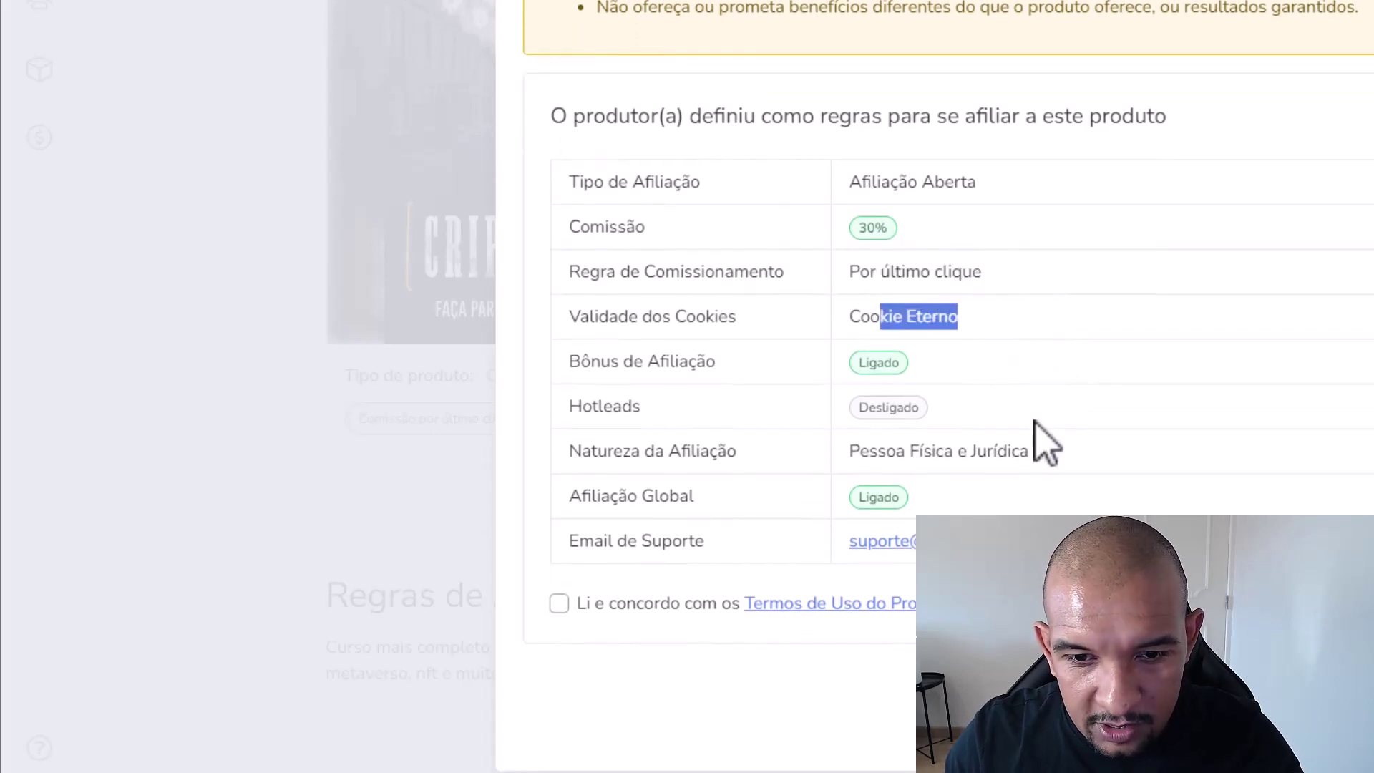
drag(867, 183, 1129, 258)
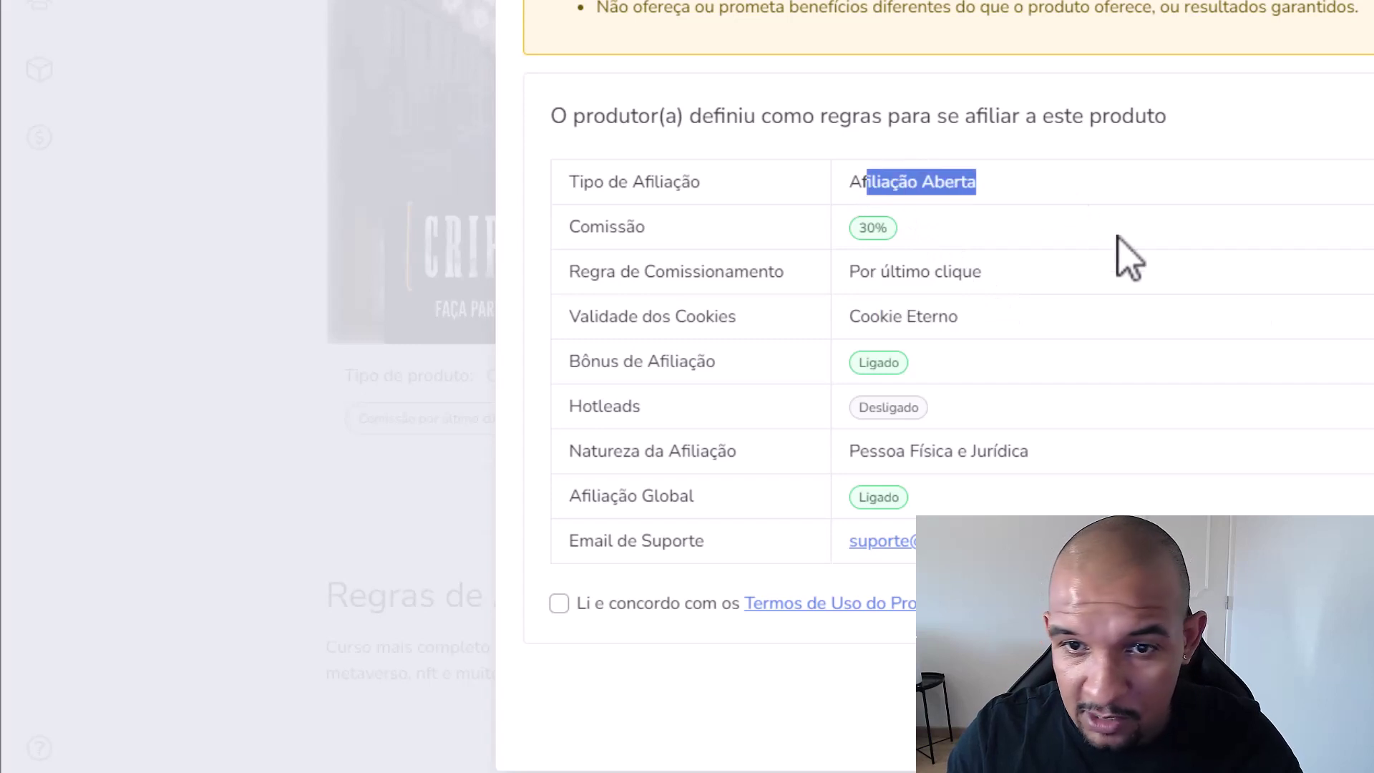
scroll(1129, 258, up, 1)
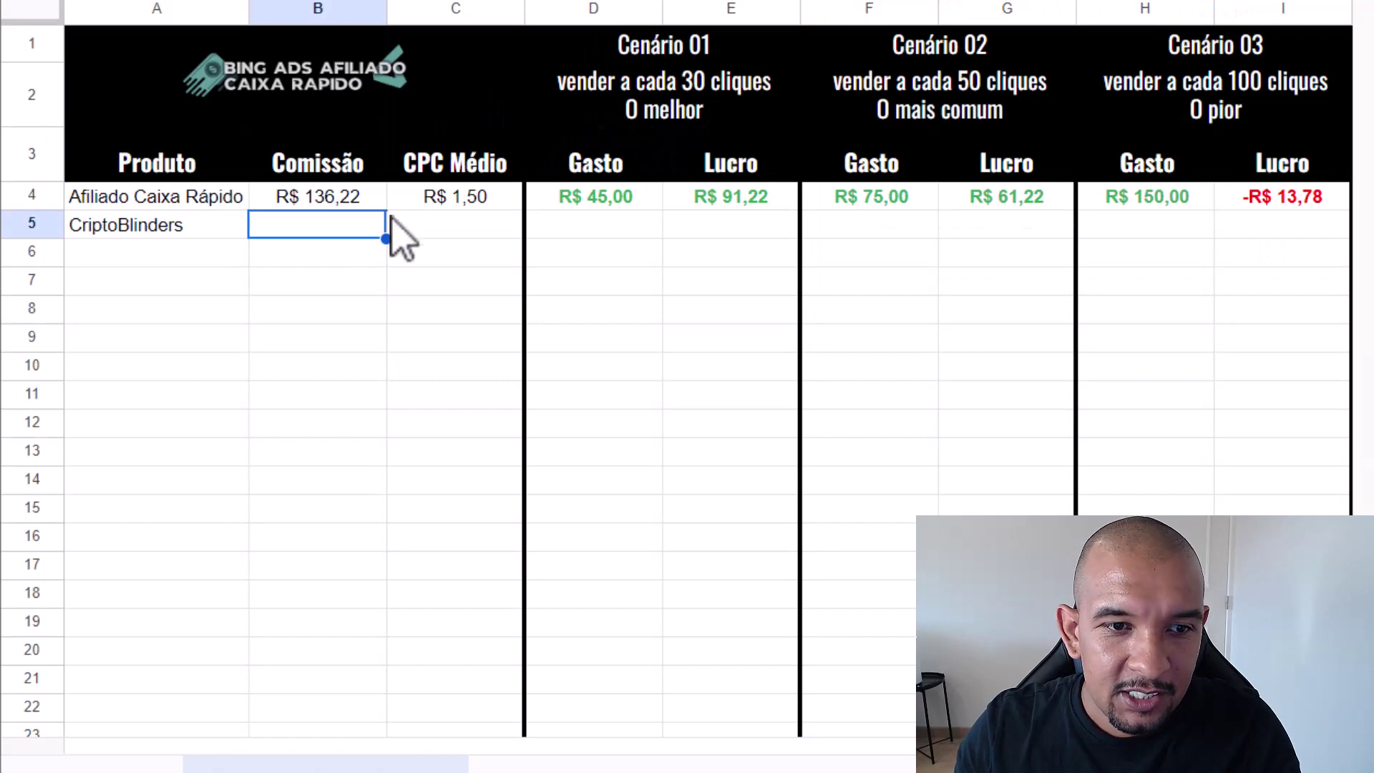
Enter 1350 as the CriptoBlinders commission in cell B5 of the spreadsheet
click(314, 310)
click(312, 230)
text(1350)
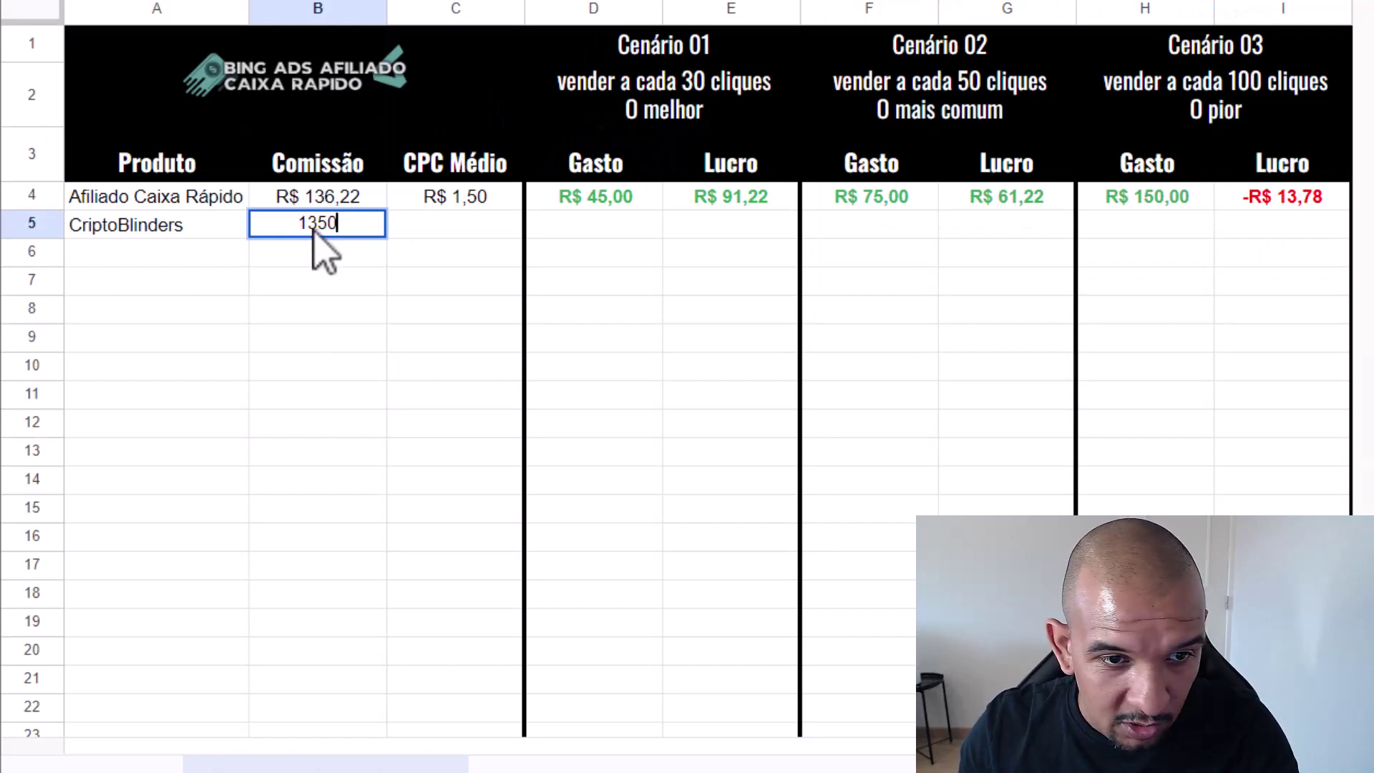
key(Return)
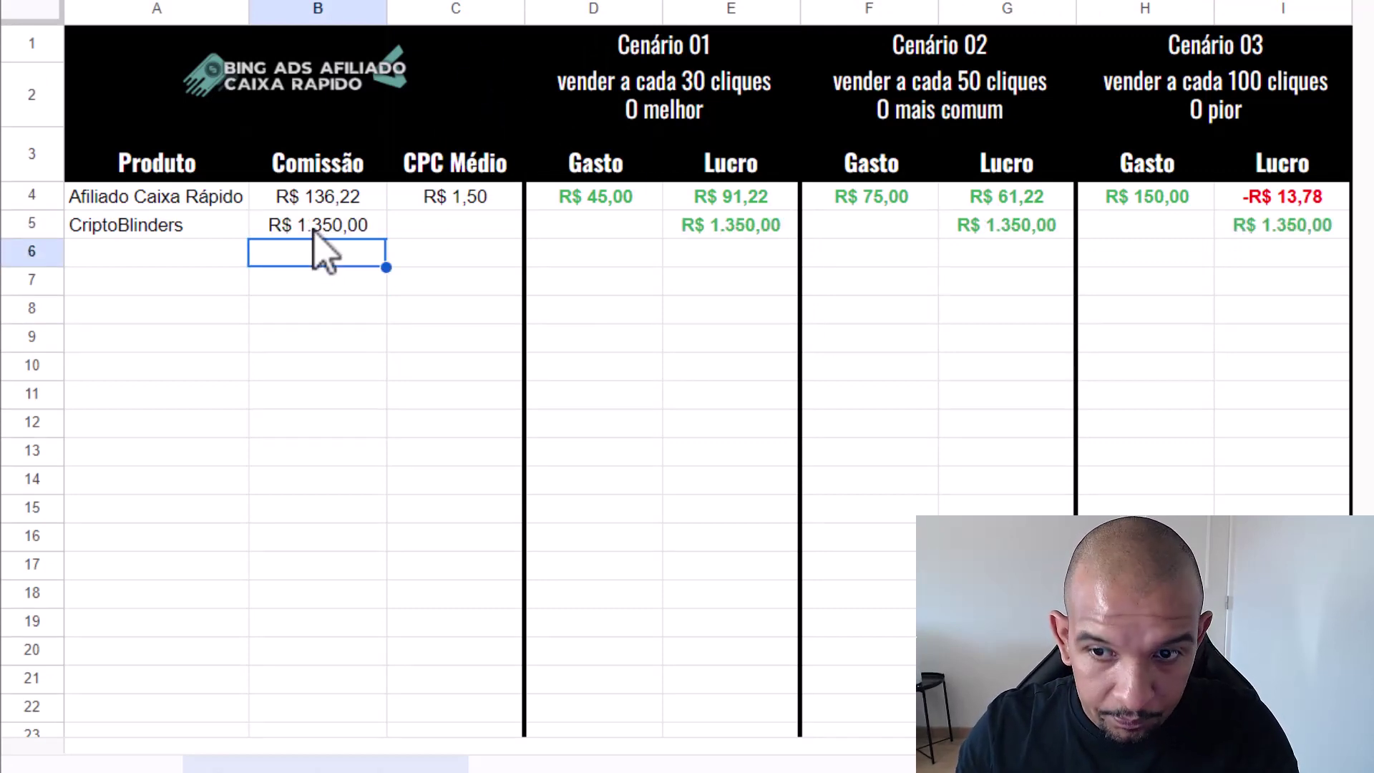
Search Google for CriptoBlinders in a new browser tab
click(439, 226)
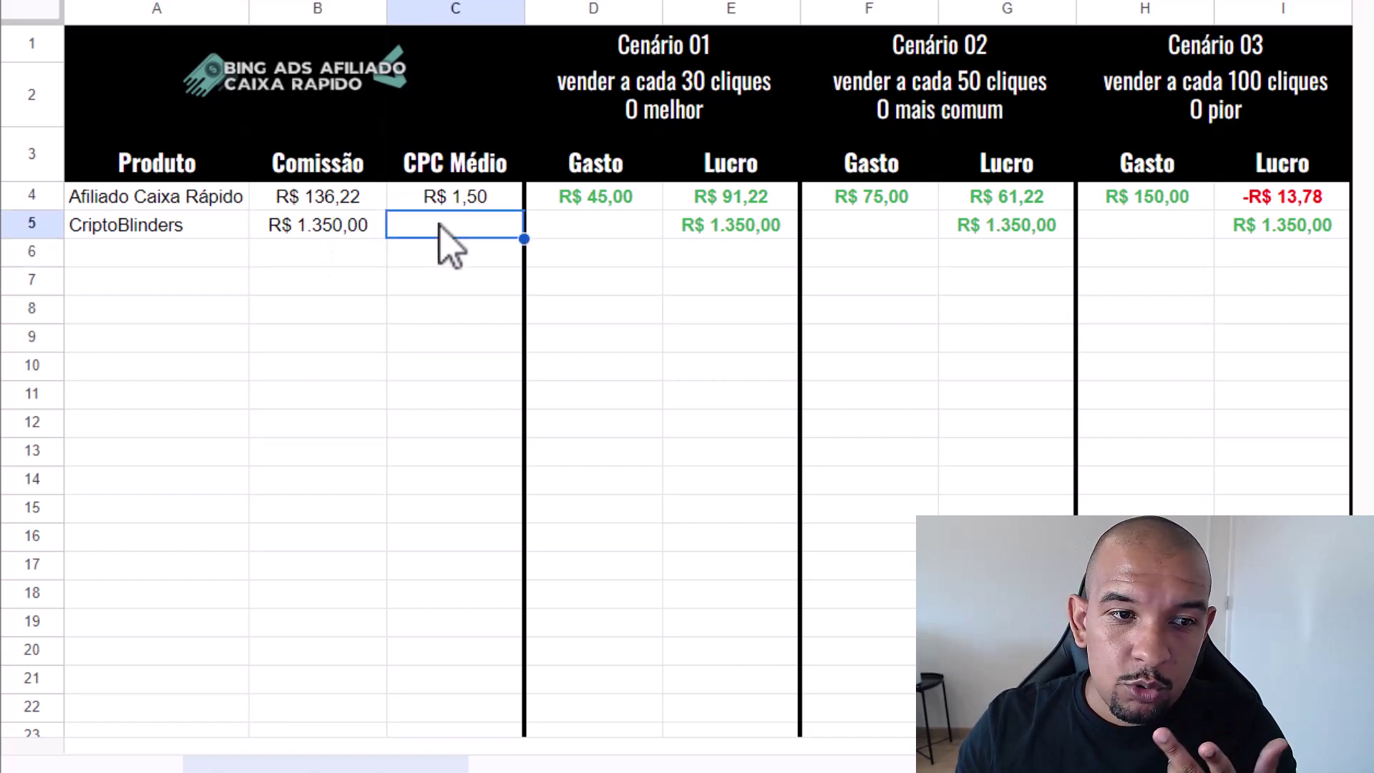
click(113, 230)
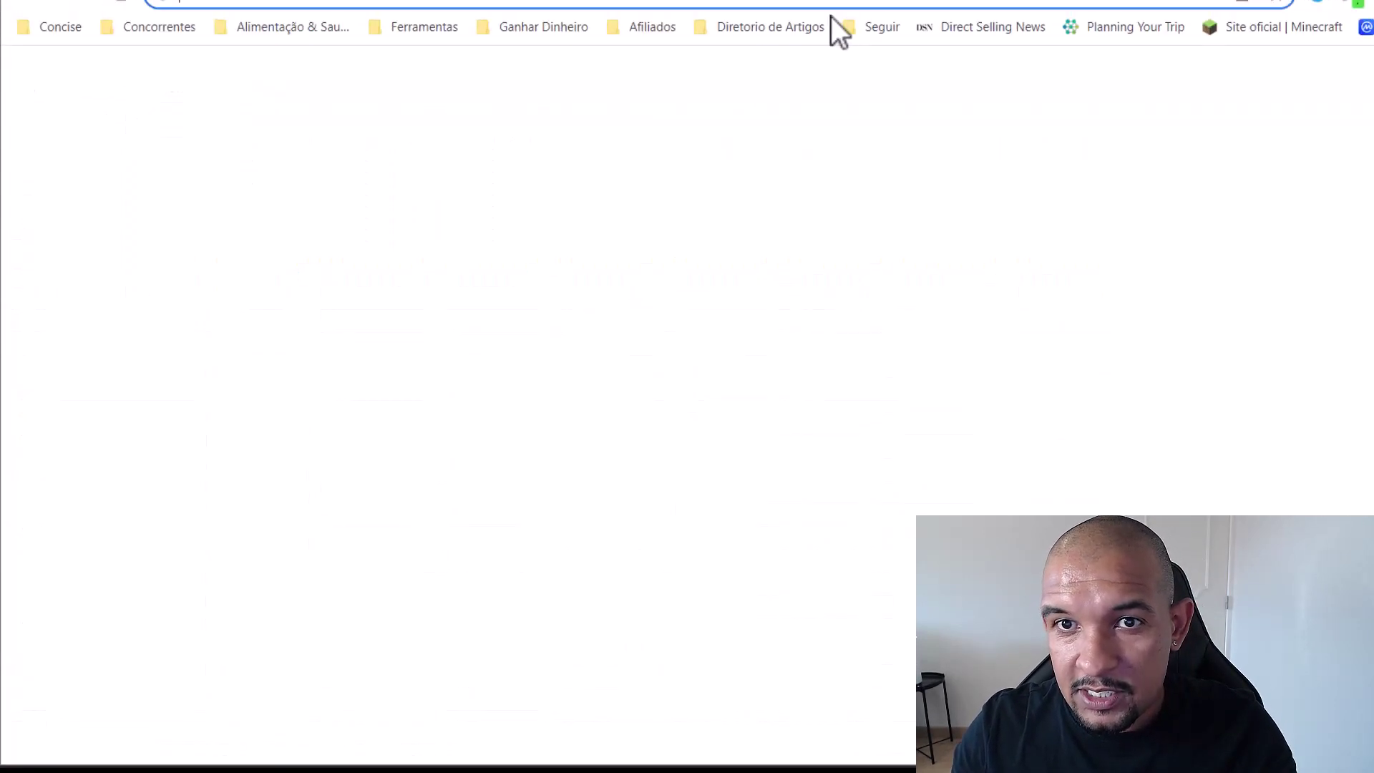
click(641, 81)
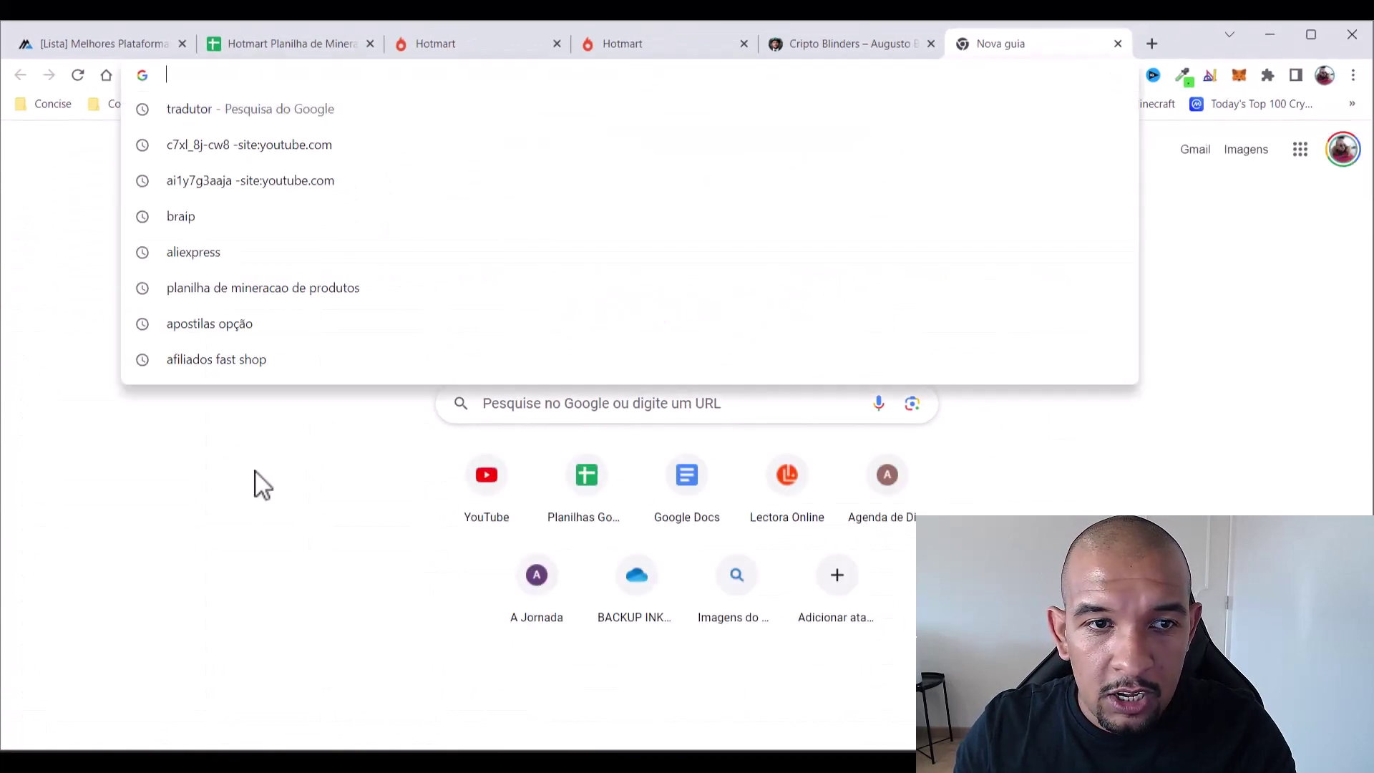
click(478, 413)
click(504, 401)
text(CriptoBlinders)
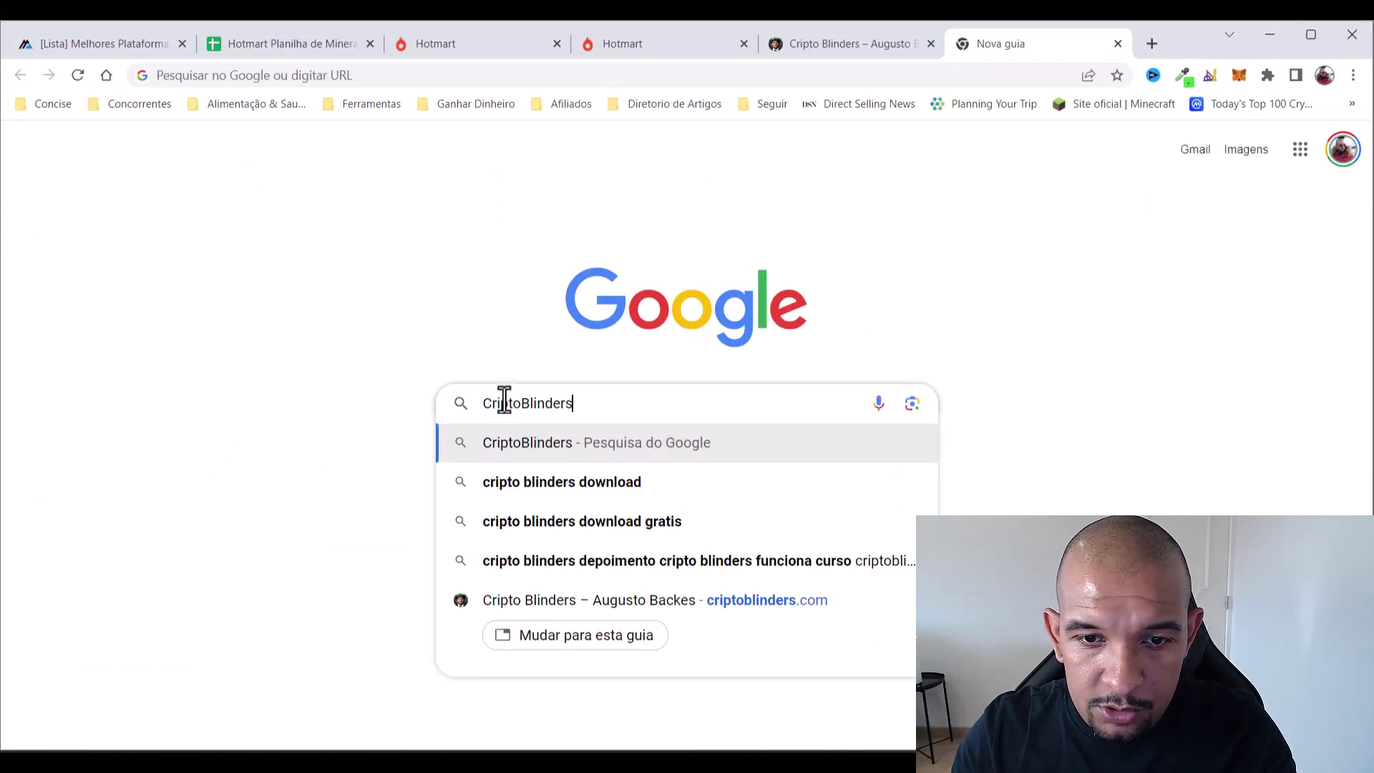
key(Return)
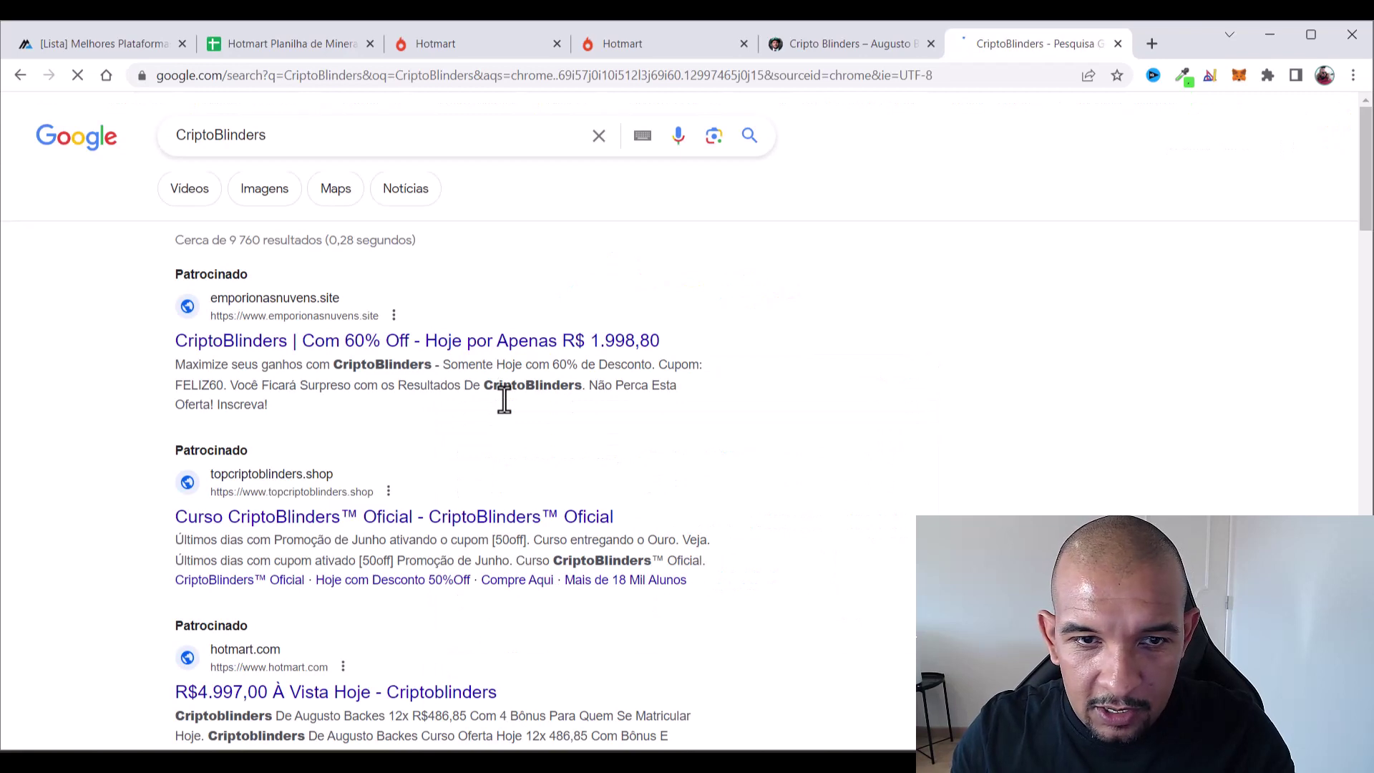
Examine the sponsored ads for CriptoBlinders throughout the Google results, comparing advertisers, headlines and advertised prices
scroll(787, 300, down, 2)
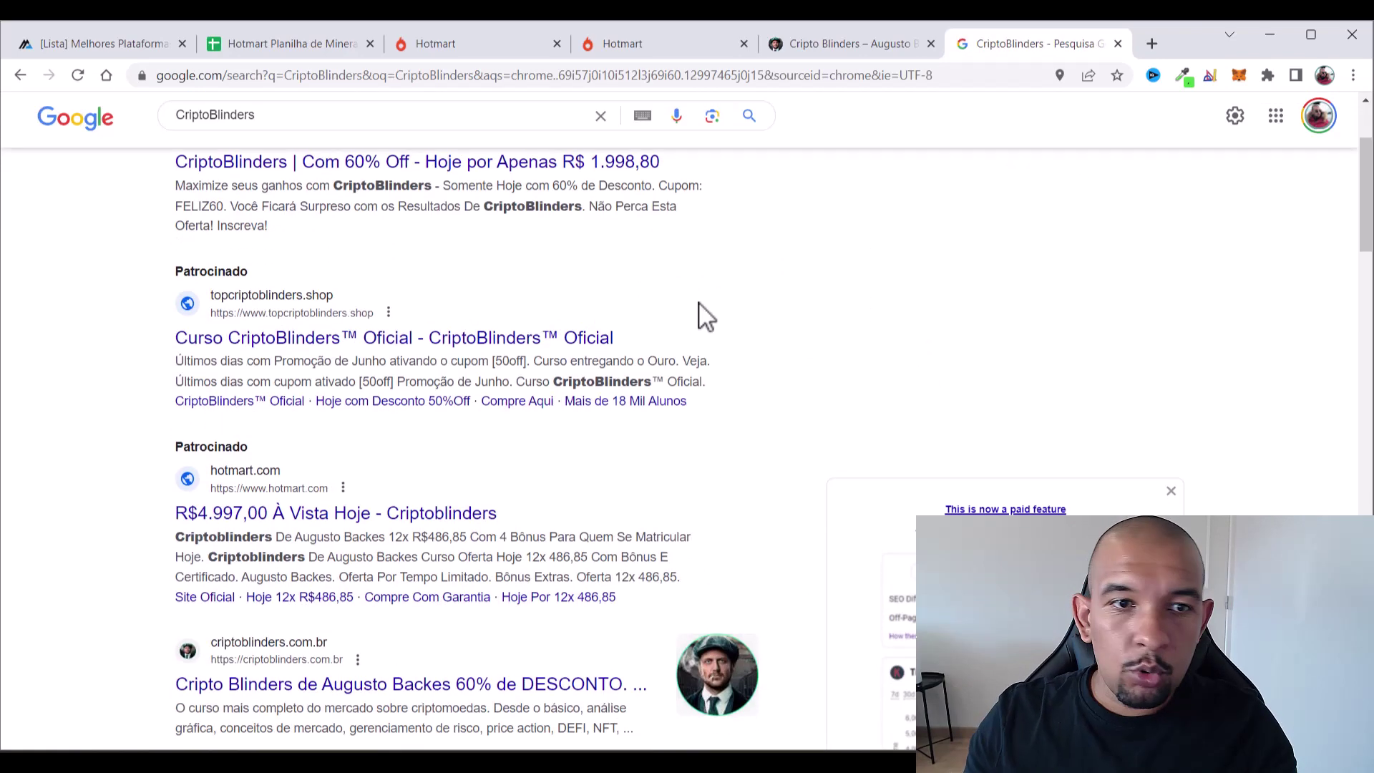
scroll(473, 361, up, 2)
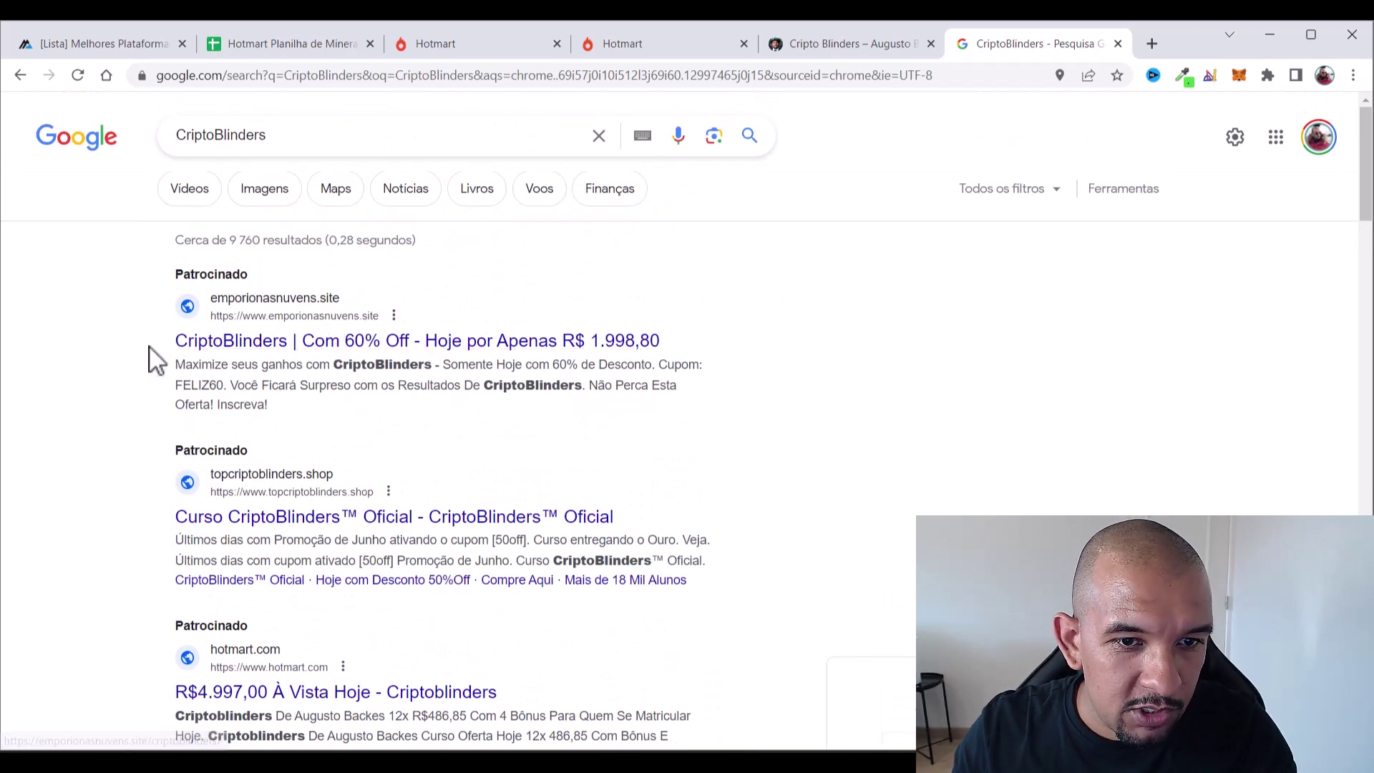
drag(150, 344, 715, 344)
scroll(110, 494, down, 2)
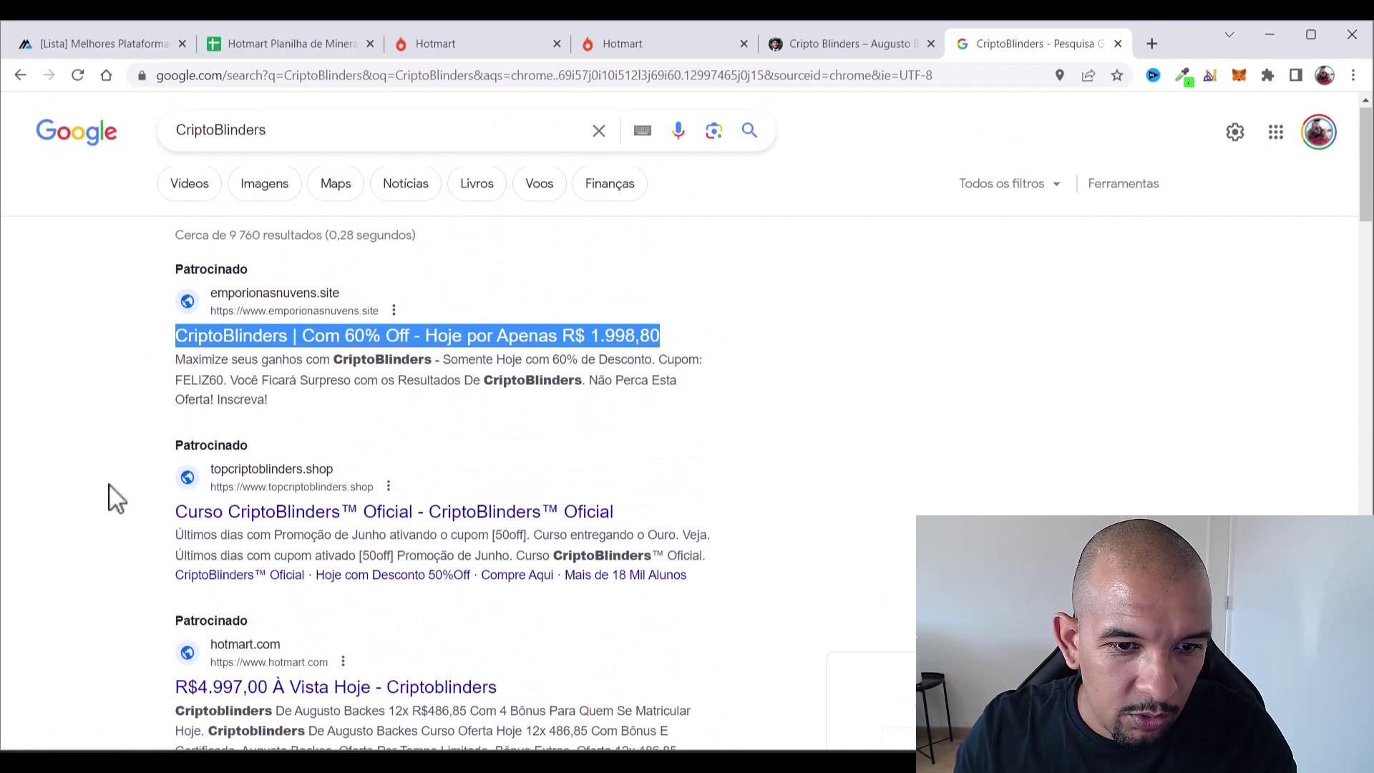
drag(135, 340, 698, 351)
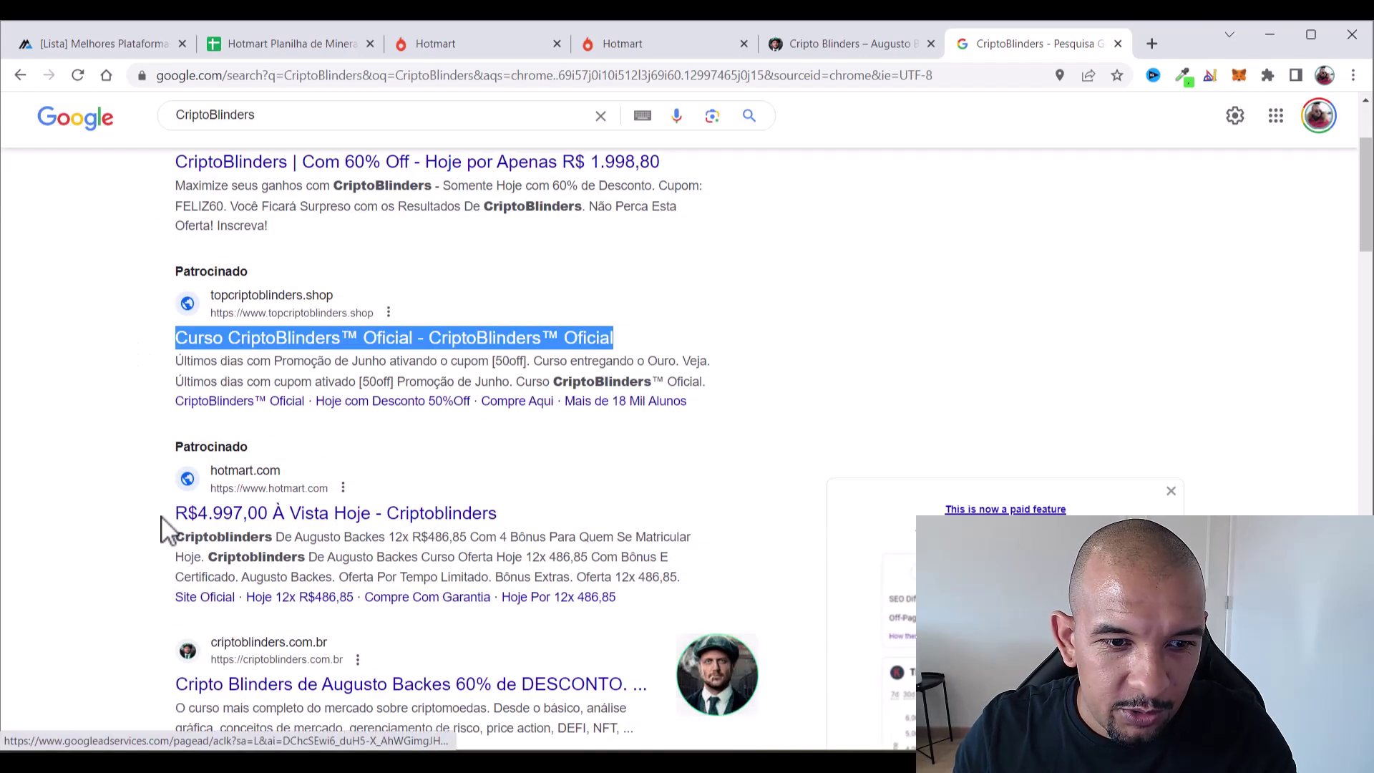
drag(163, 530, 693, 470)
scroll(698, 468, down, 2)
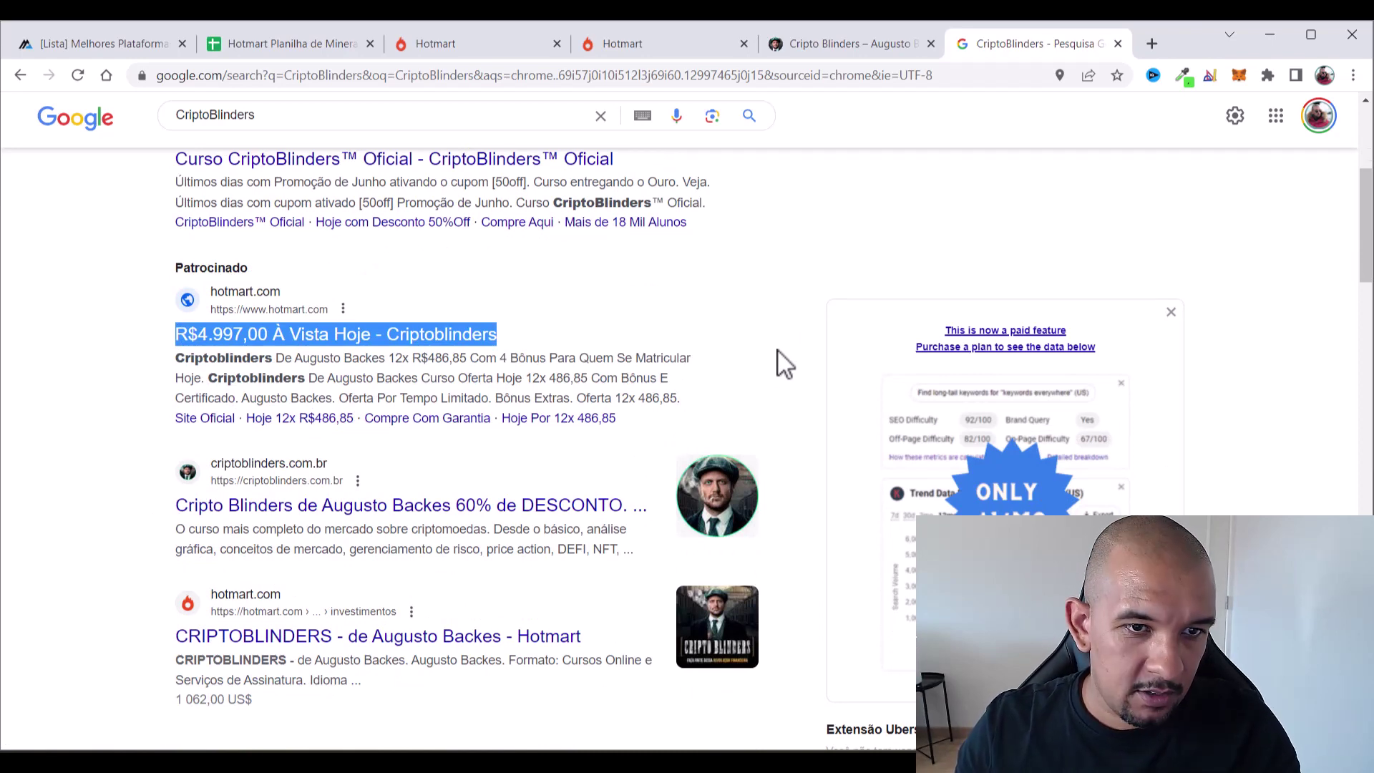
scroll(780, 362, up, 5)
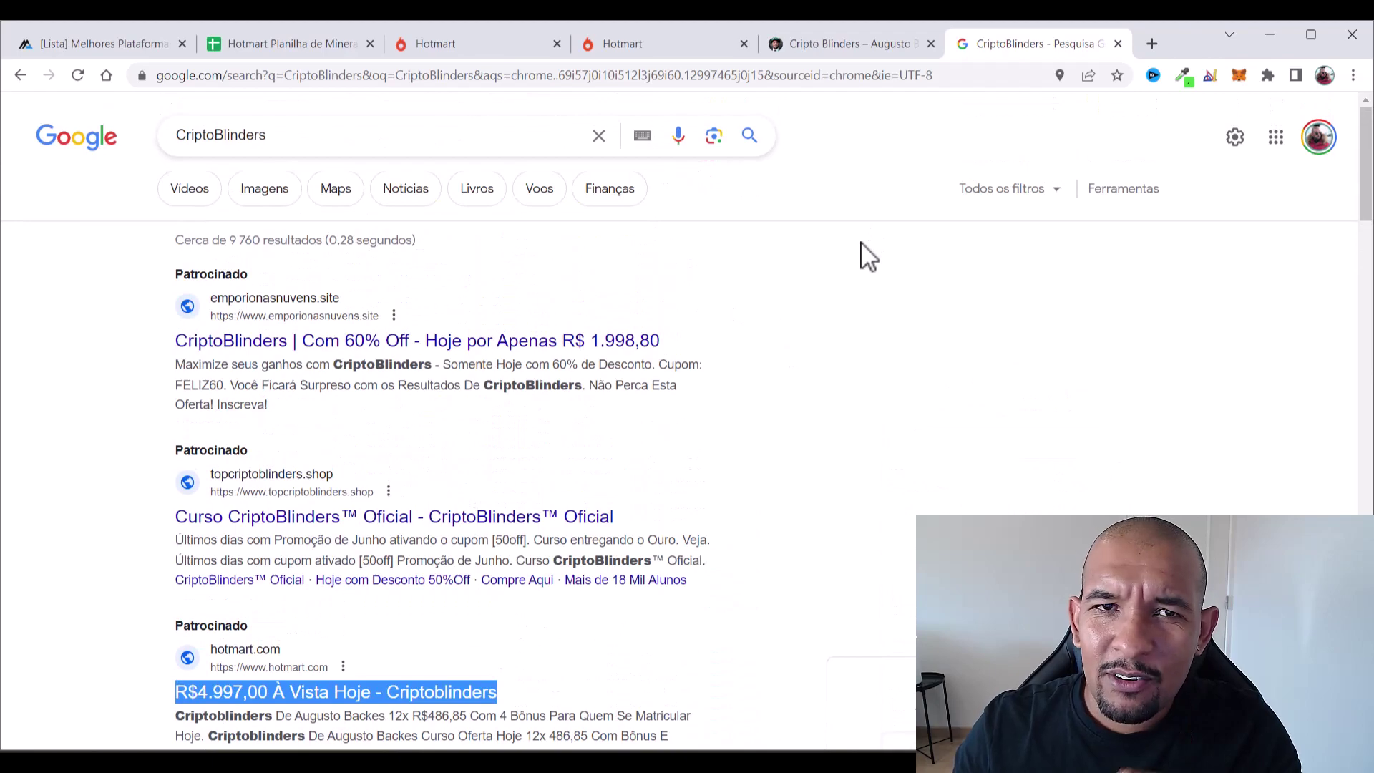
scroll(415, 272, down, 20)
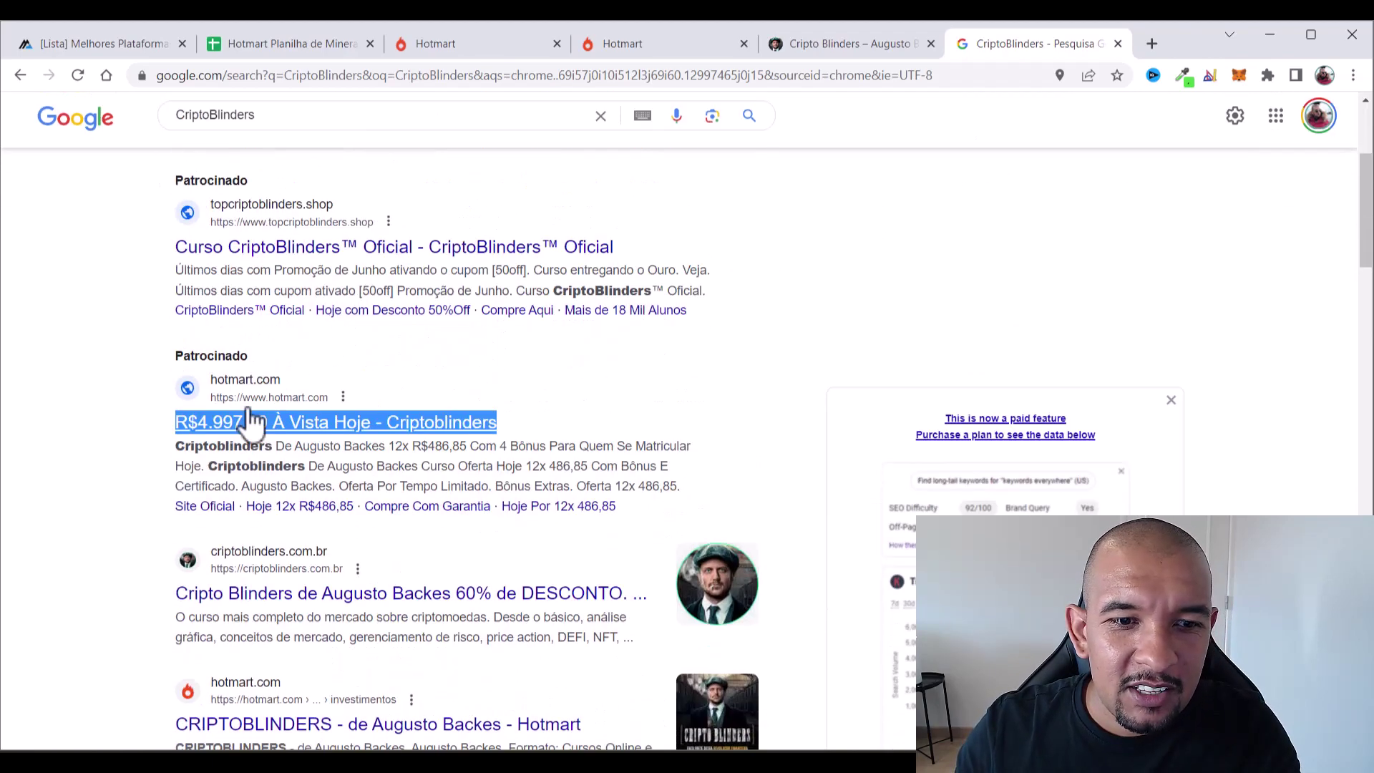
scroll(171, 493, down, 15)
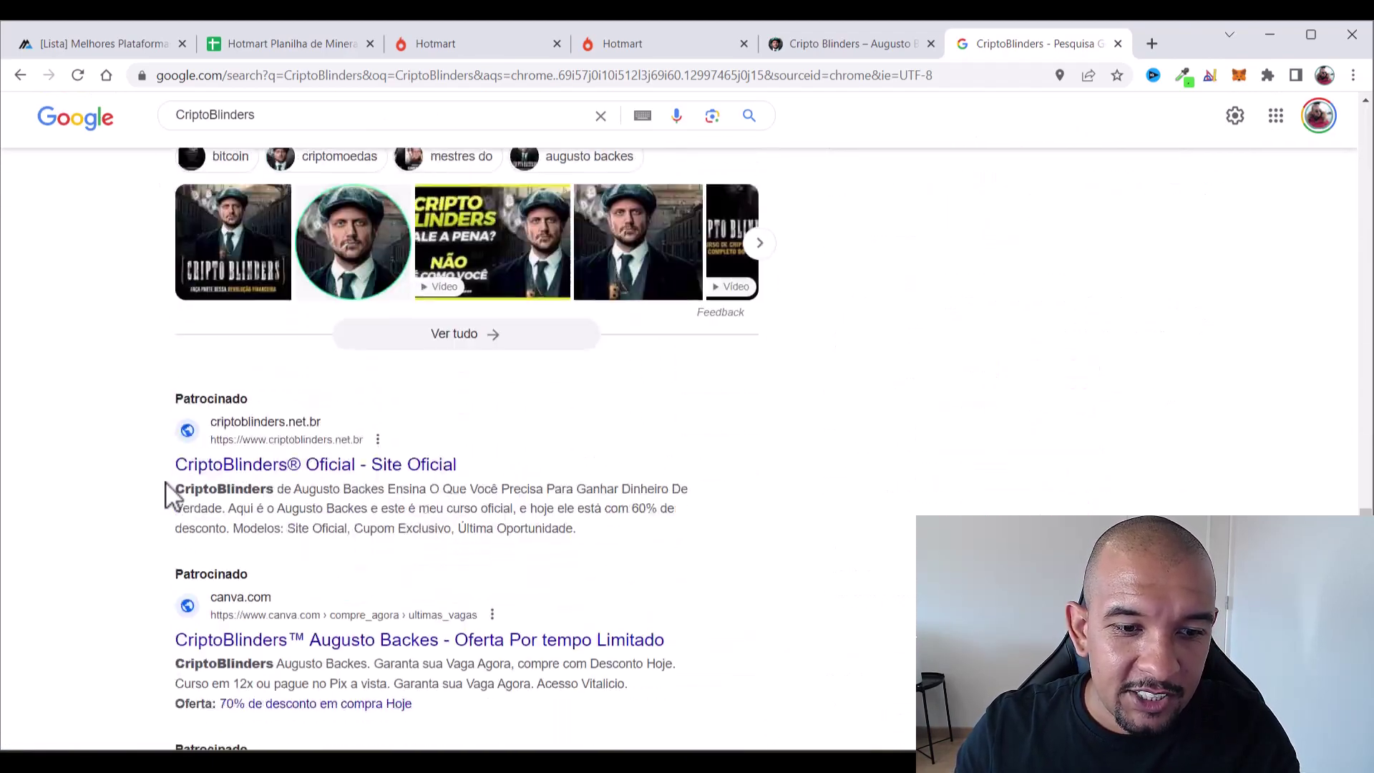
scroll(170, 494, up, 6)
scroll(169, 486, up, 15)
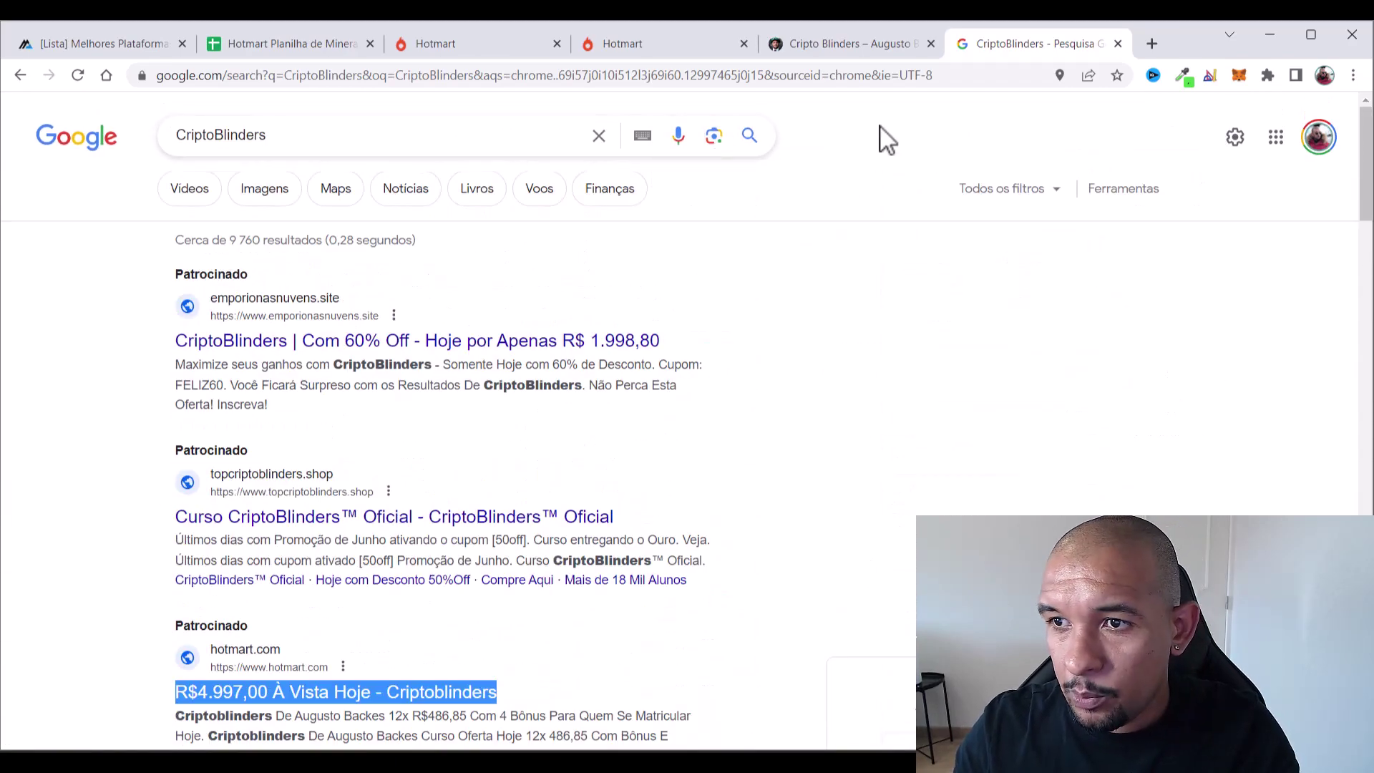
Open the Ubersuggest keyword research tool in a new browser tab
click(1154, 45)
text(ub)
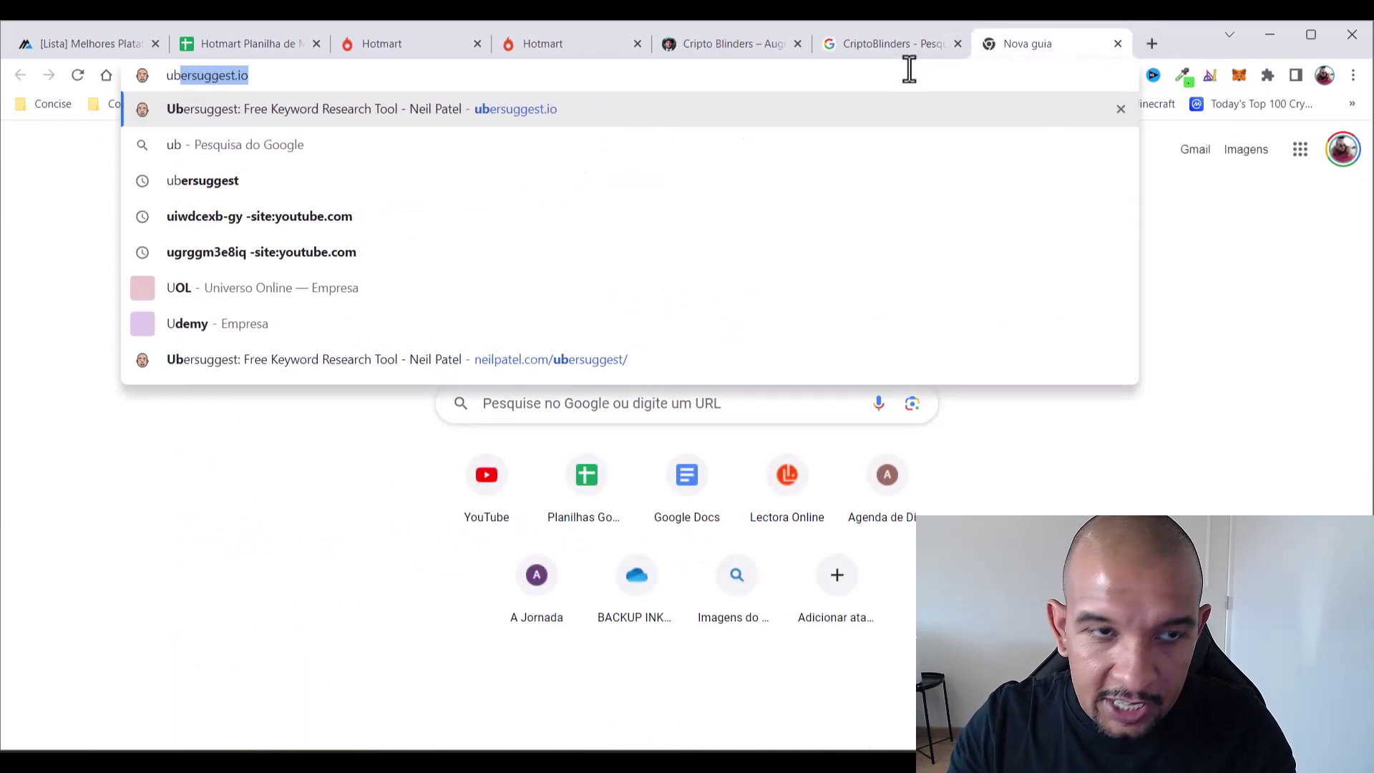
text(er)
key(Return)
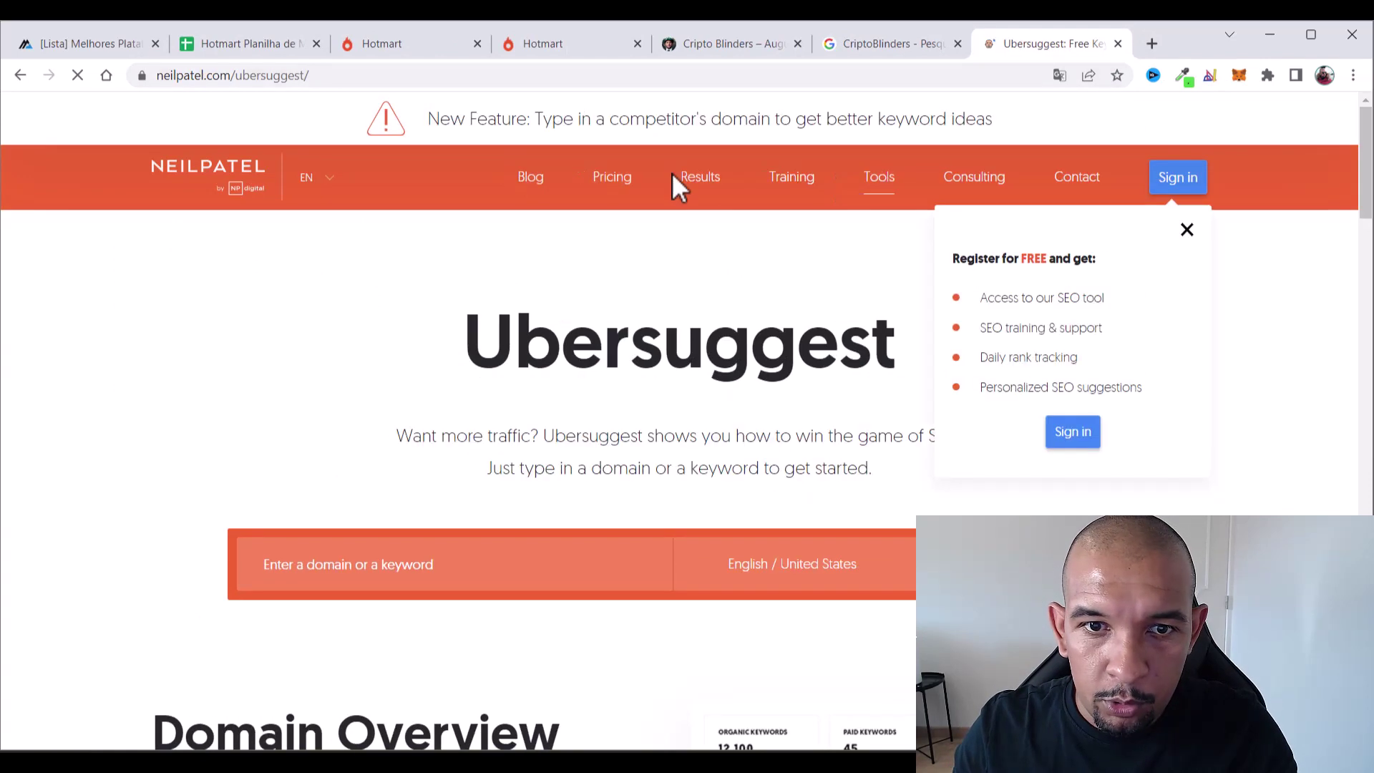
Enter CriptoBlinders as the Ubersuggest keyword and set the language and location to Portuguese / Brazil
click(427, 573)
text(CriptoBlinders)
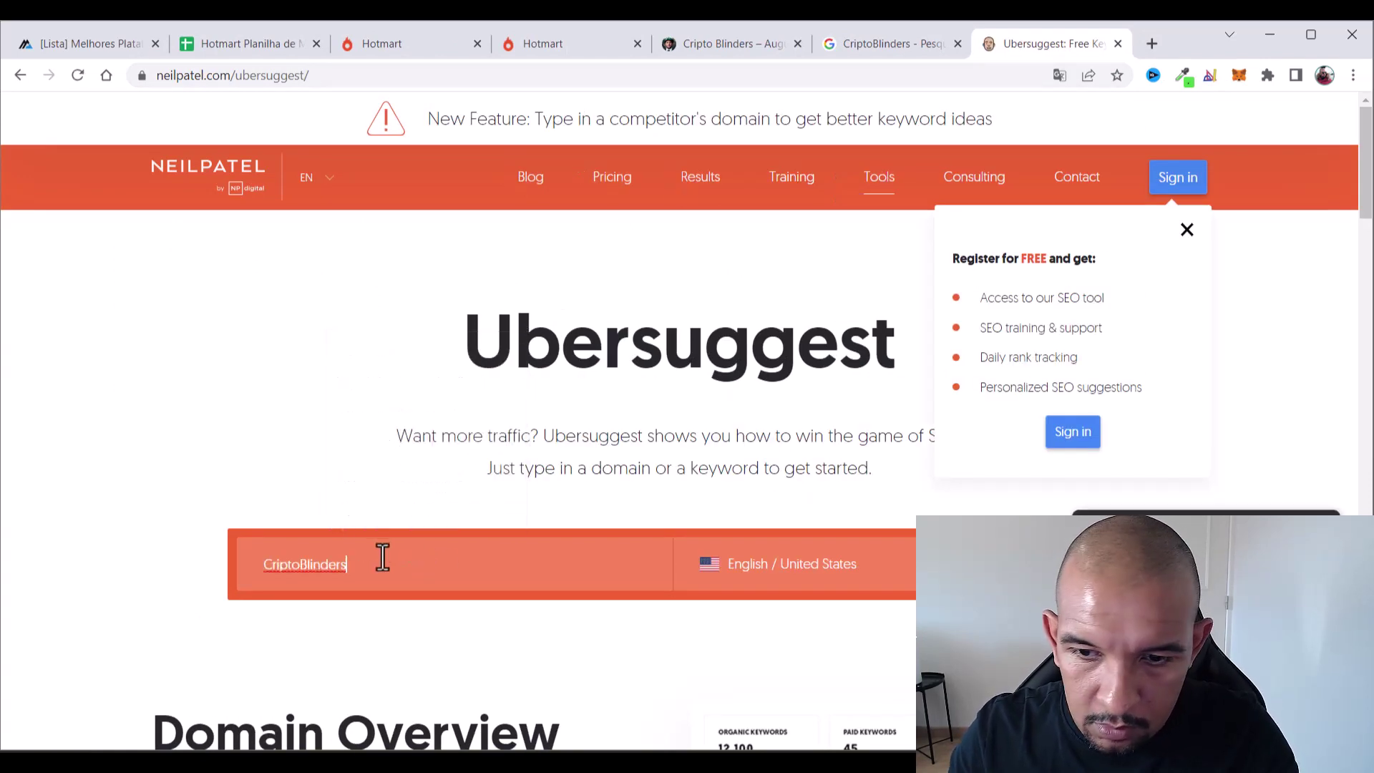
scroll(1143, 388, down, 3)
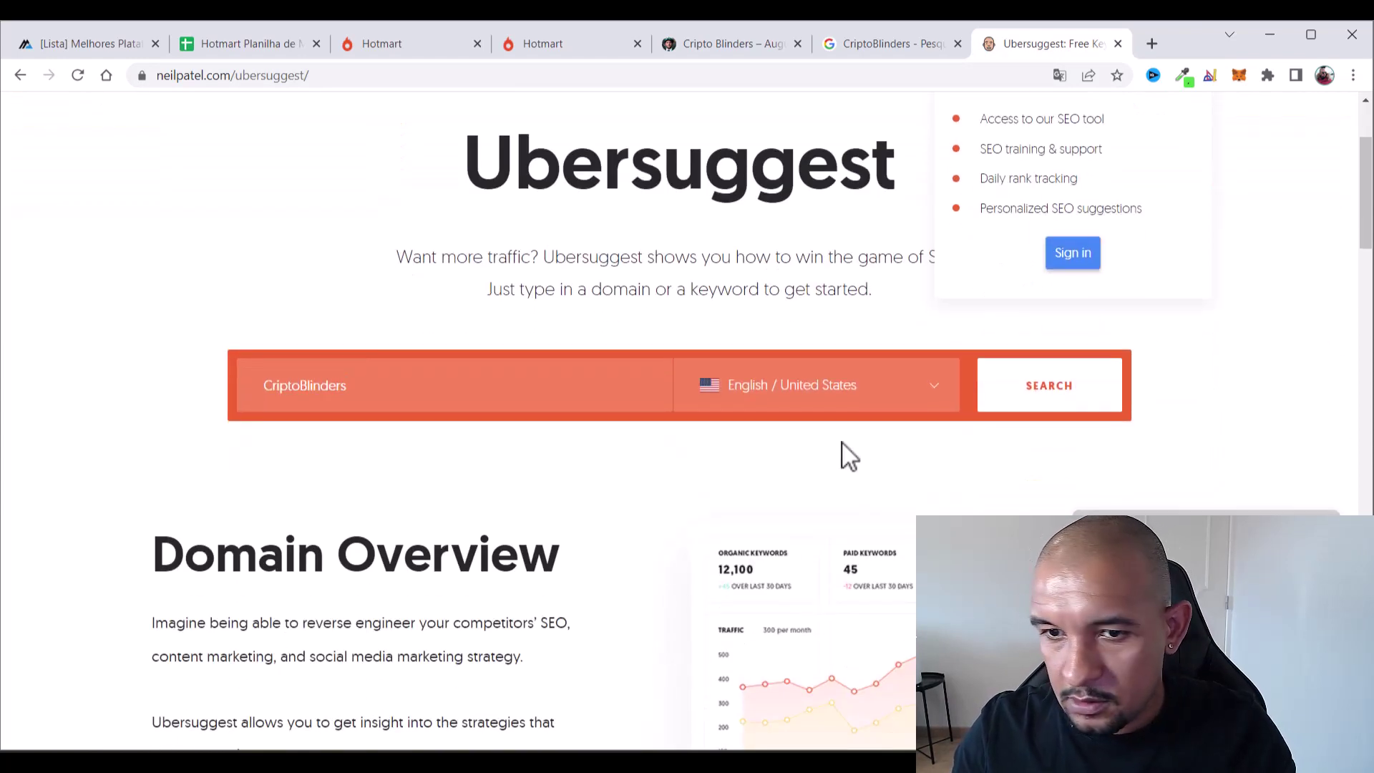
click(773, 400)
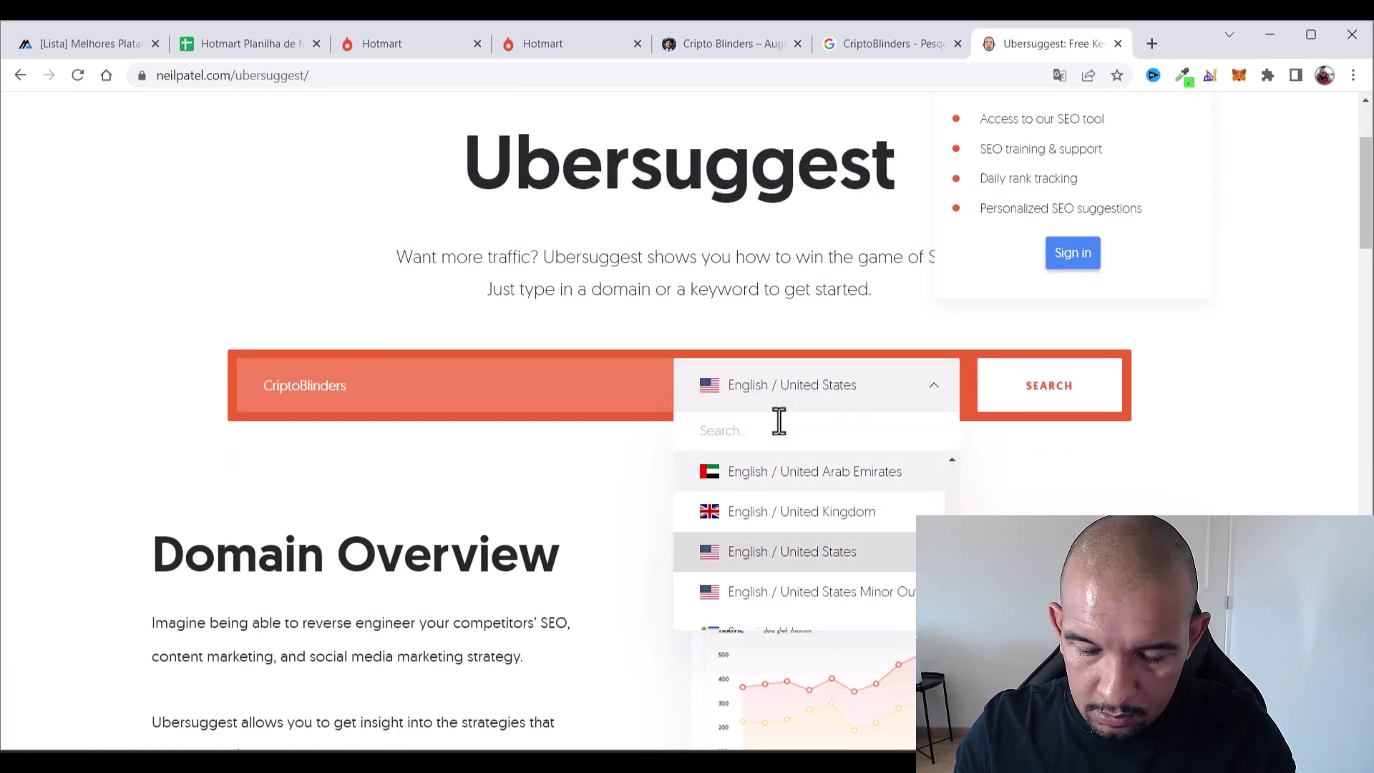
click(772, 478)
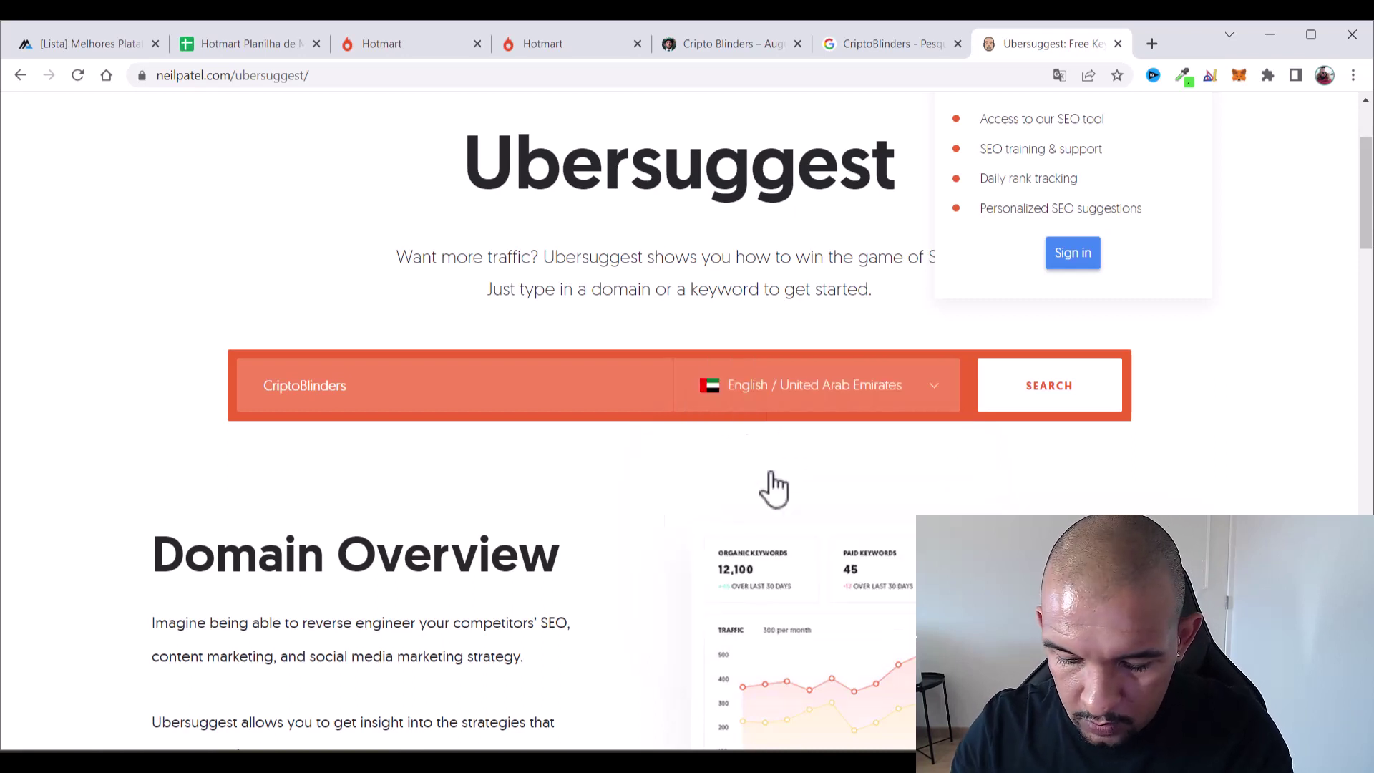
click(797, 375)
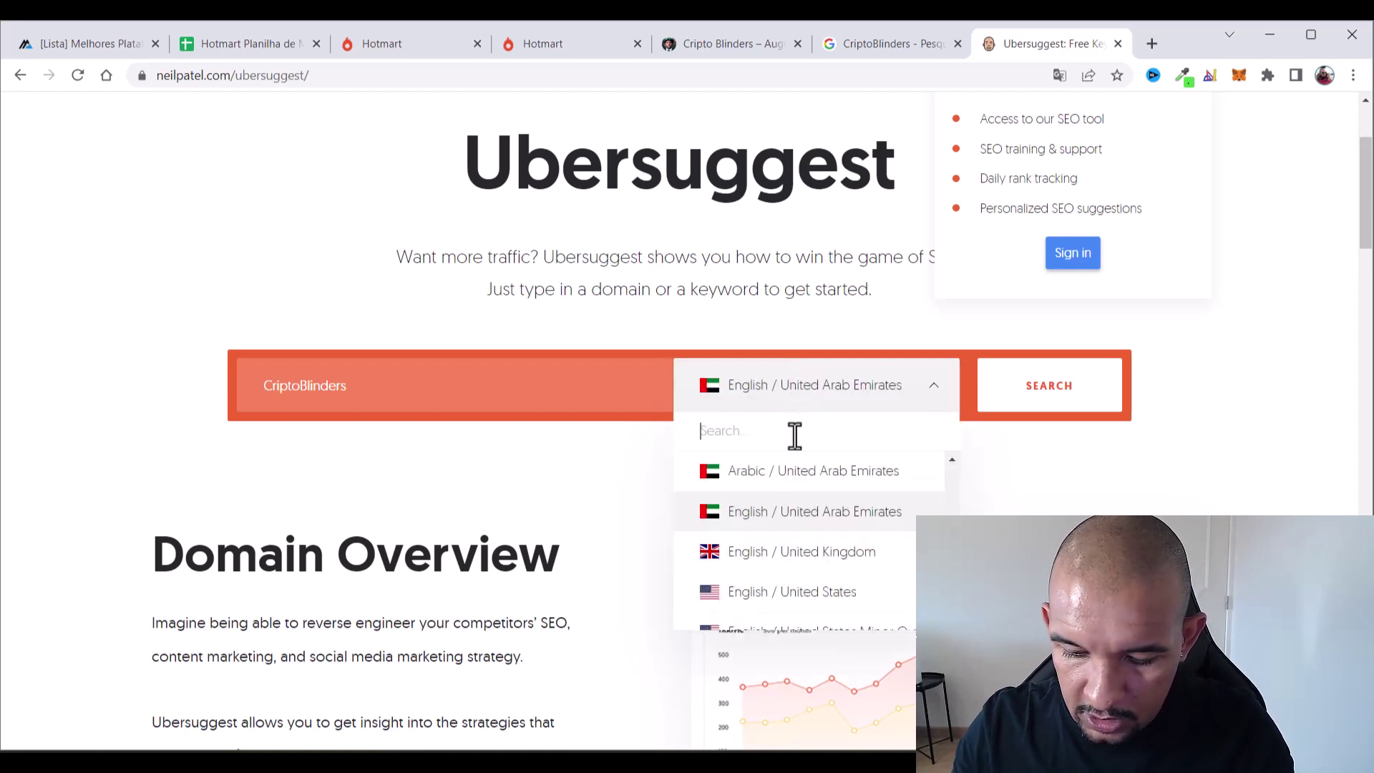
text(port)
click(764, 509)
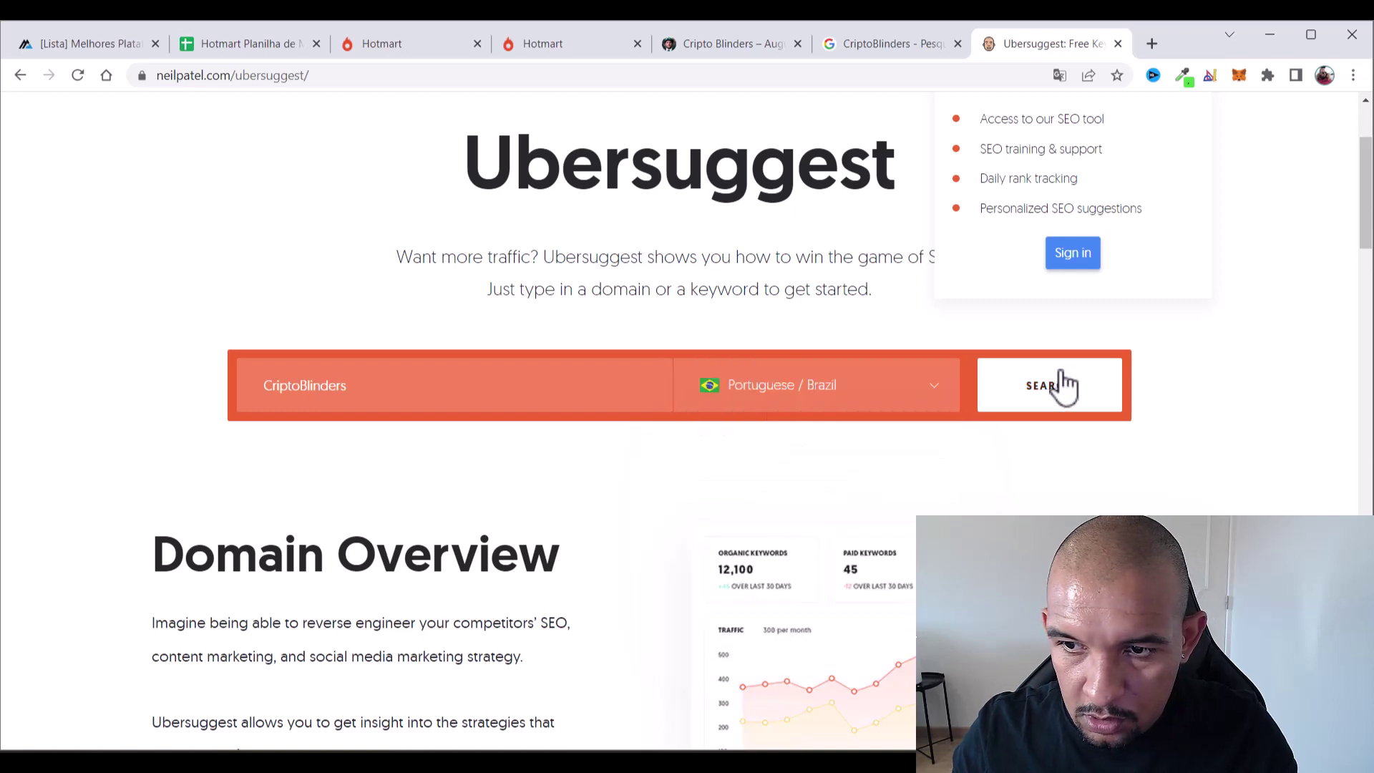
Run the keyword search, dismiss the signed-out notice and log in to Ubersuggest with the Google account
click(1036, 401)
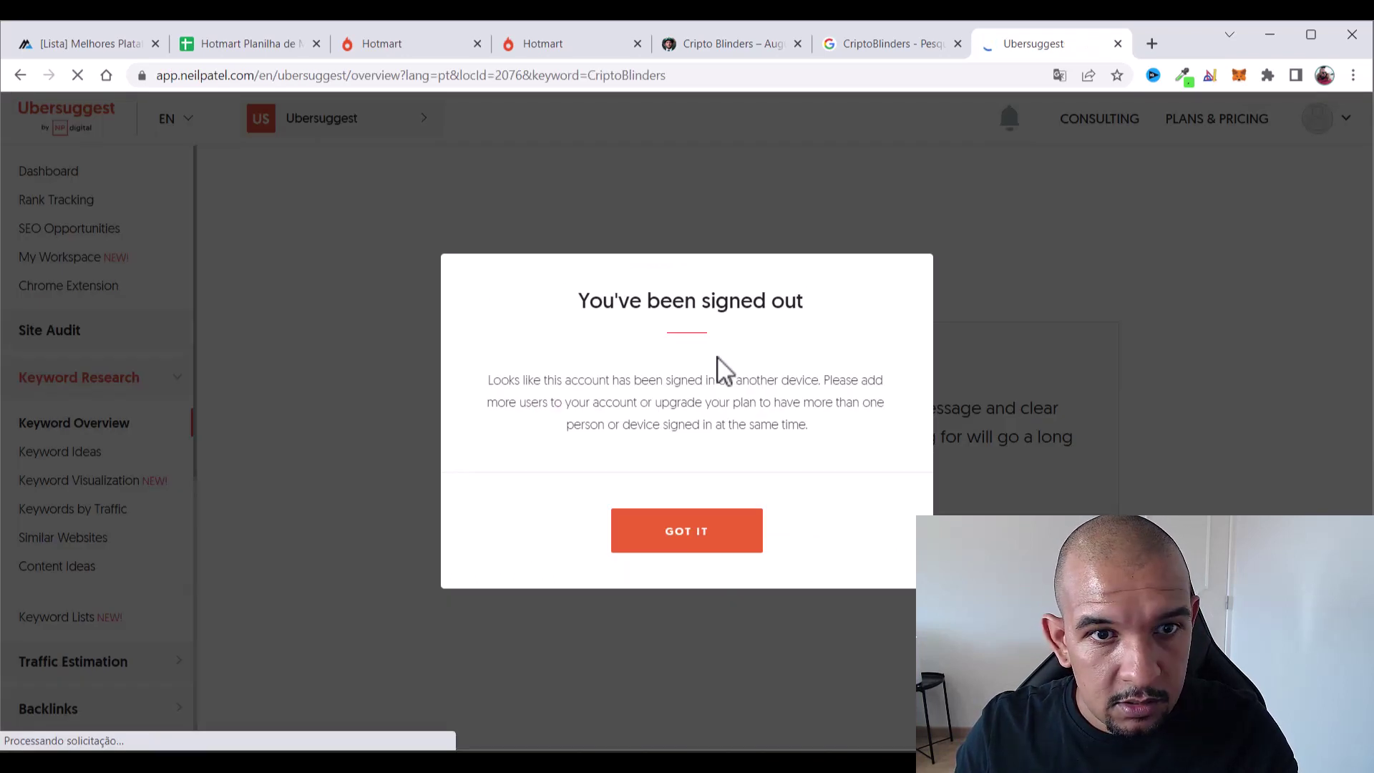
click(680, 538)
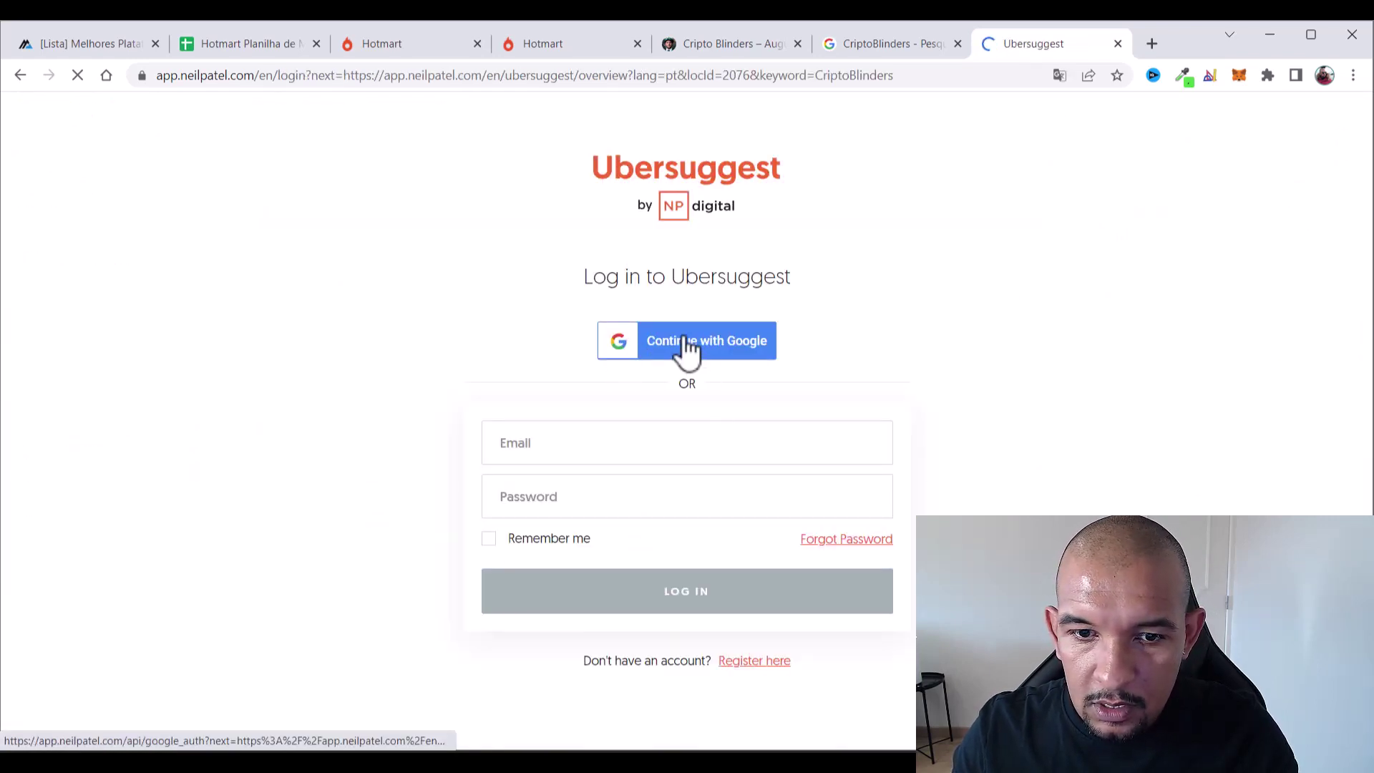
click(686, 344)
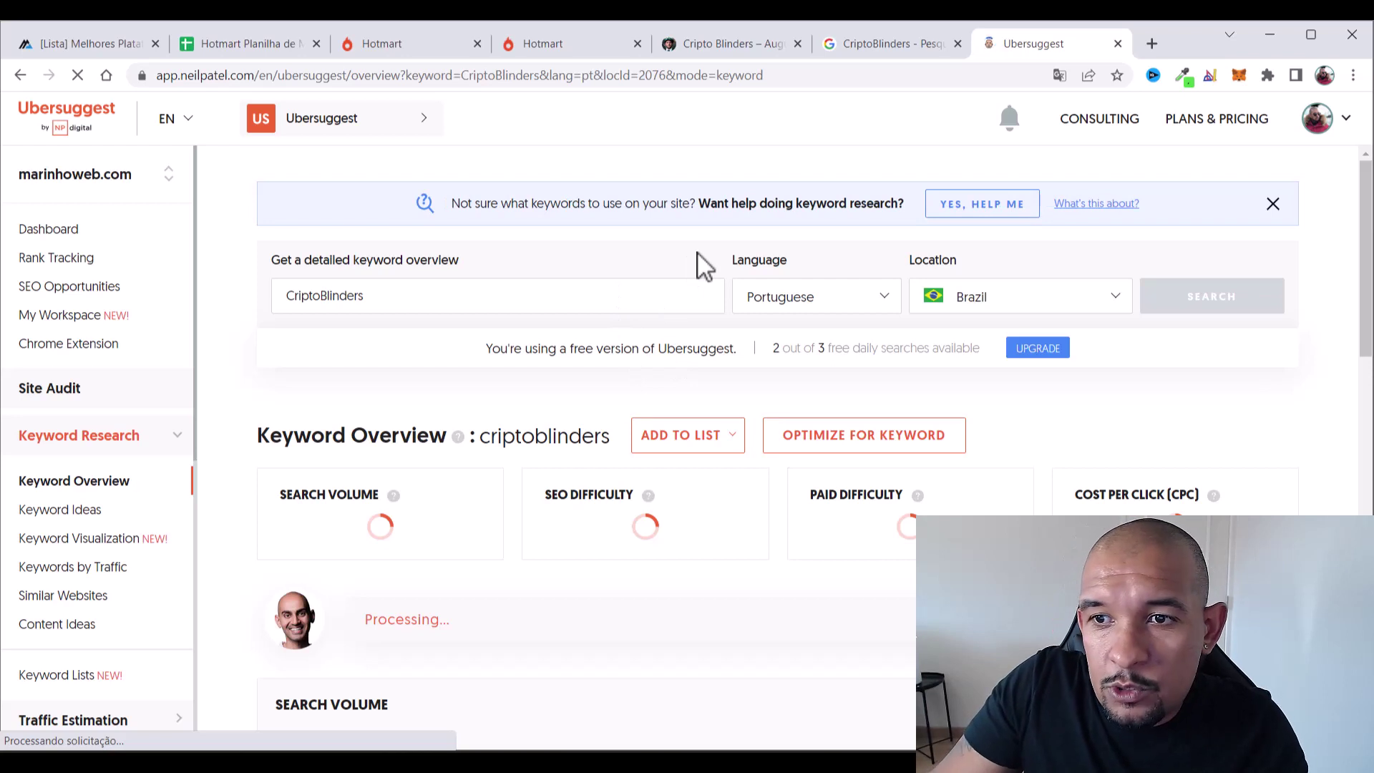
Examine the CriptoBlinders keyword overview for search volume, difficulty and cost per click, including the suggested keyword ideas
scroll(562, 291, down, 2)
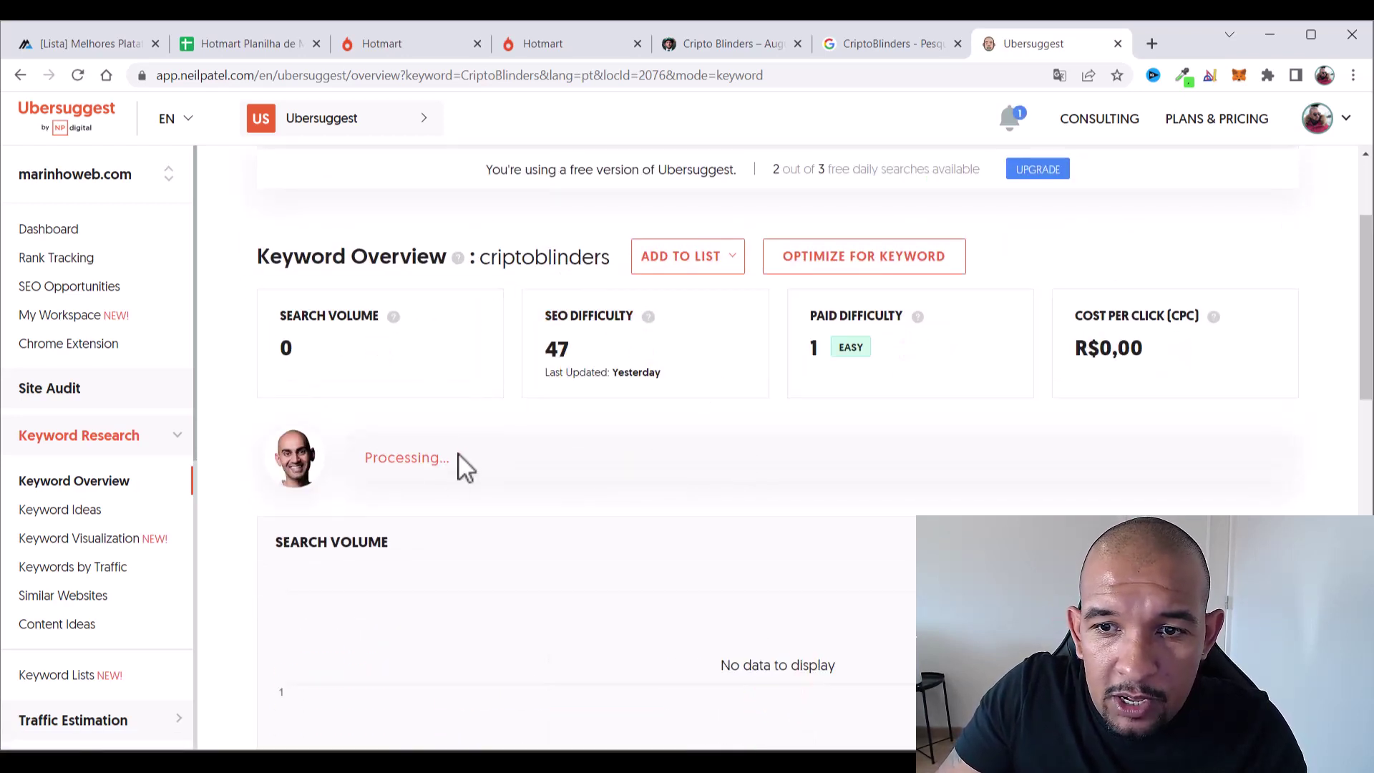
scroll(931, 236, down, 5)
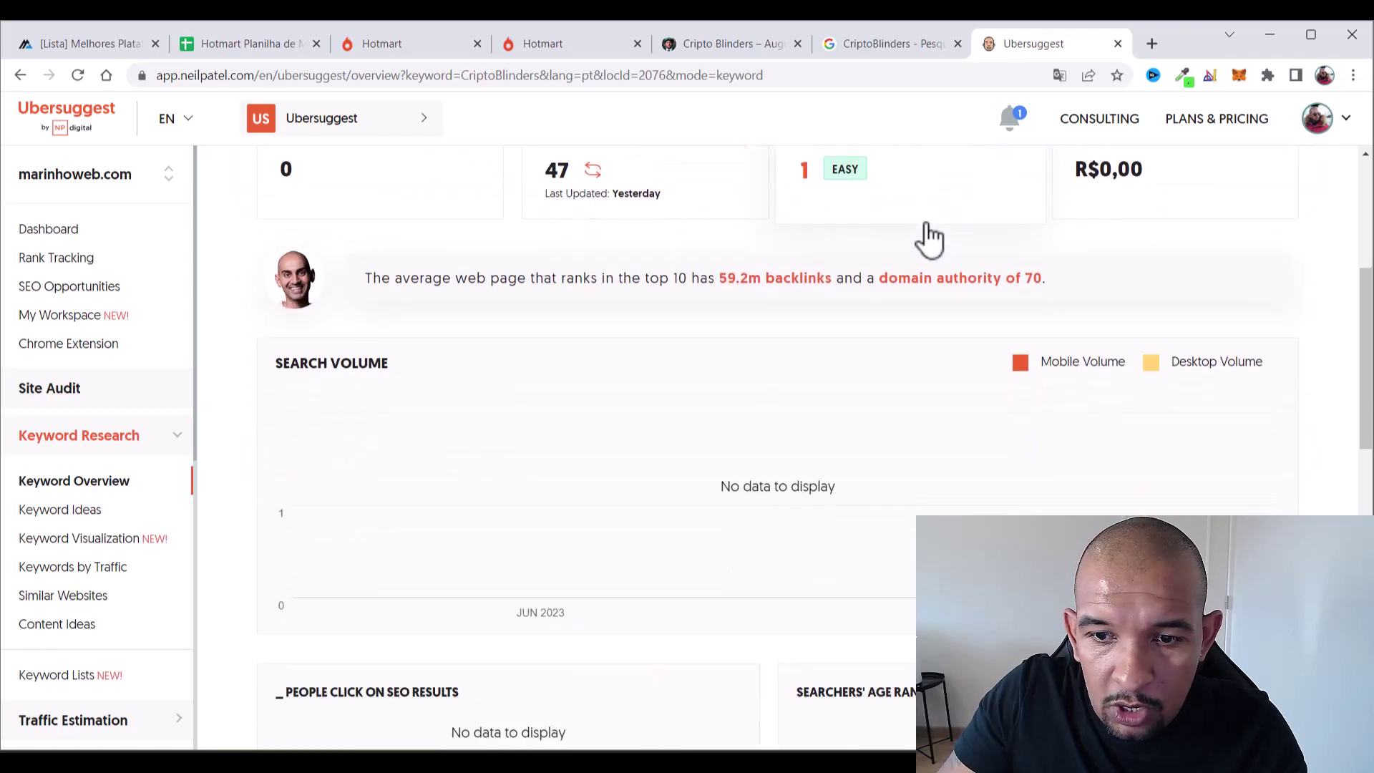
scroll(924, 244, down, 2)
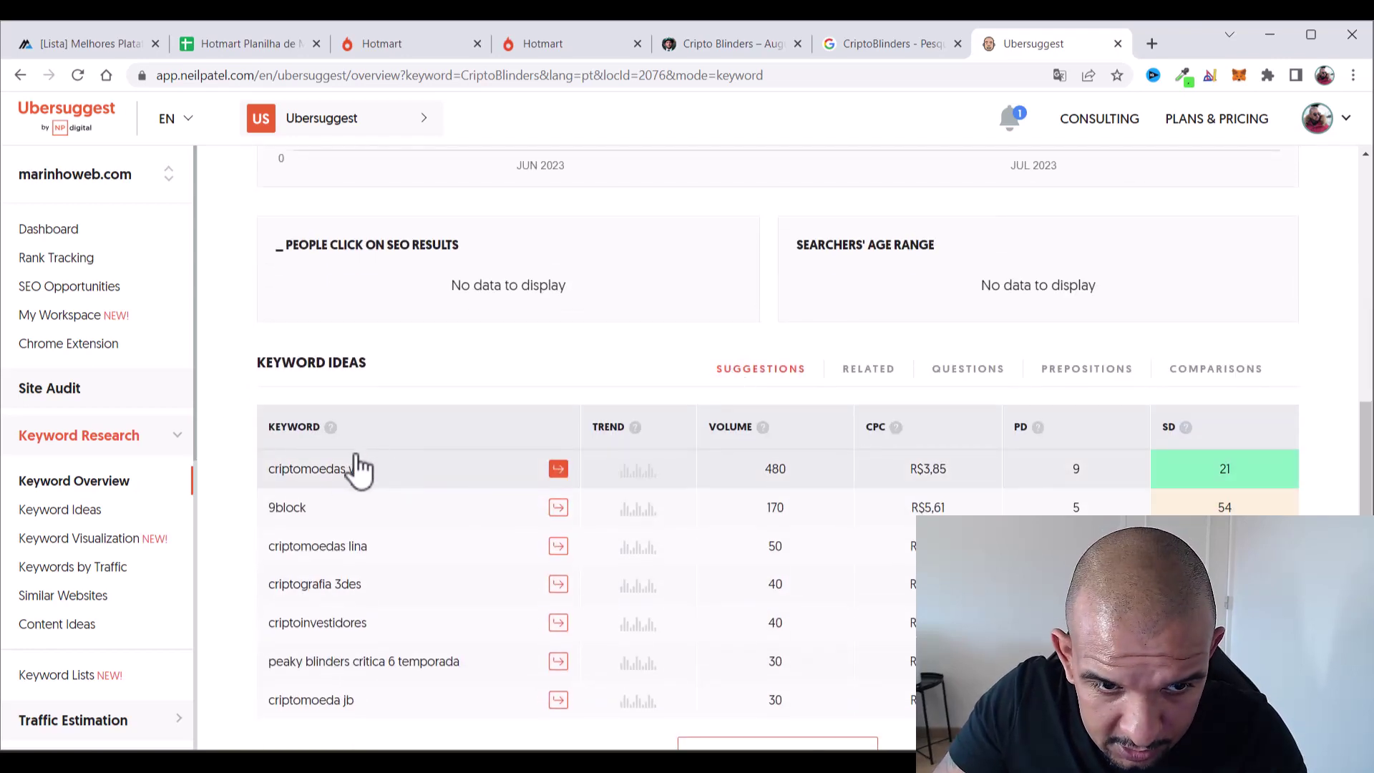
scroll(809, 408, down, 1)
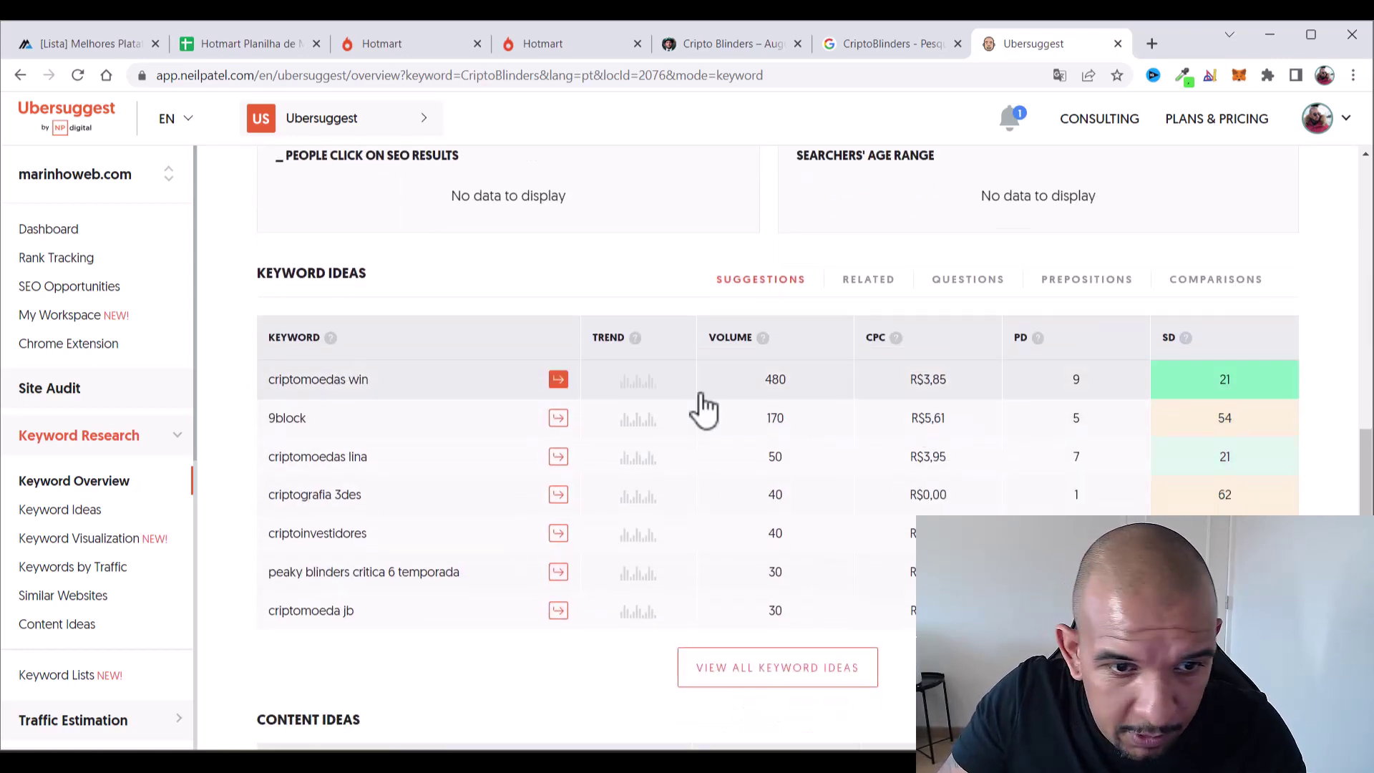
scroll(419, 383, down, 4)
scroll(420, 379, up, 4)
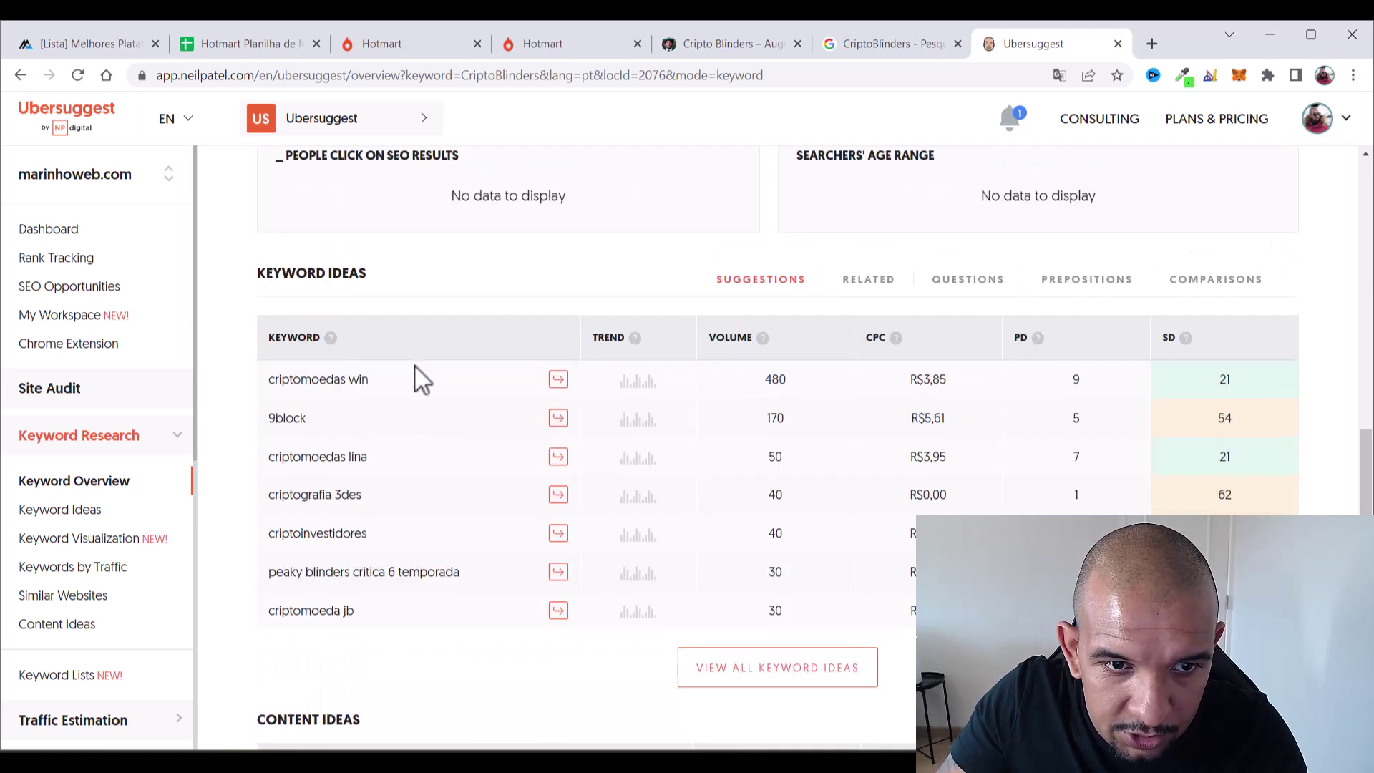
scroll(349, 424, up, 9)
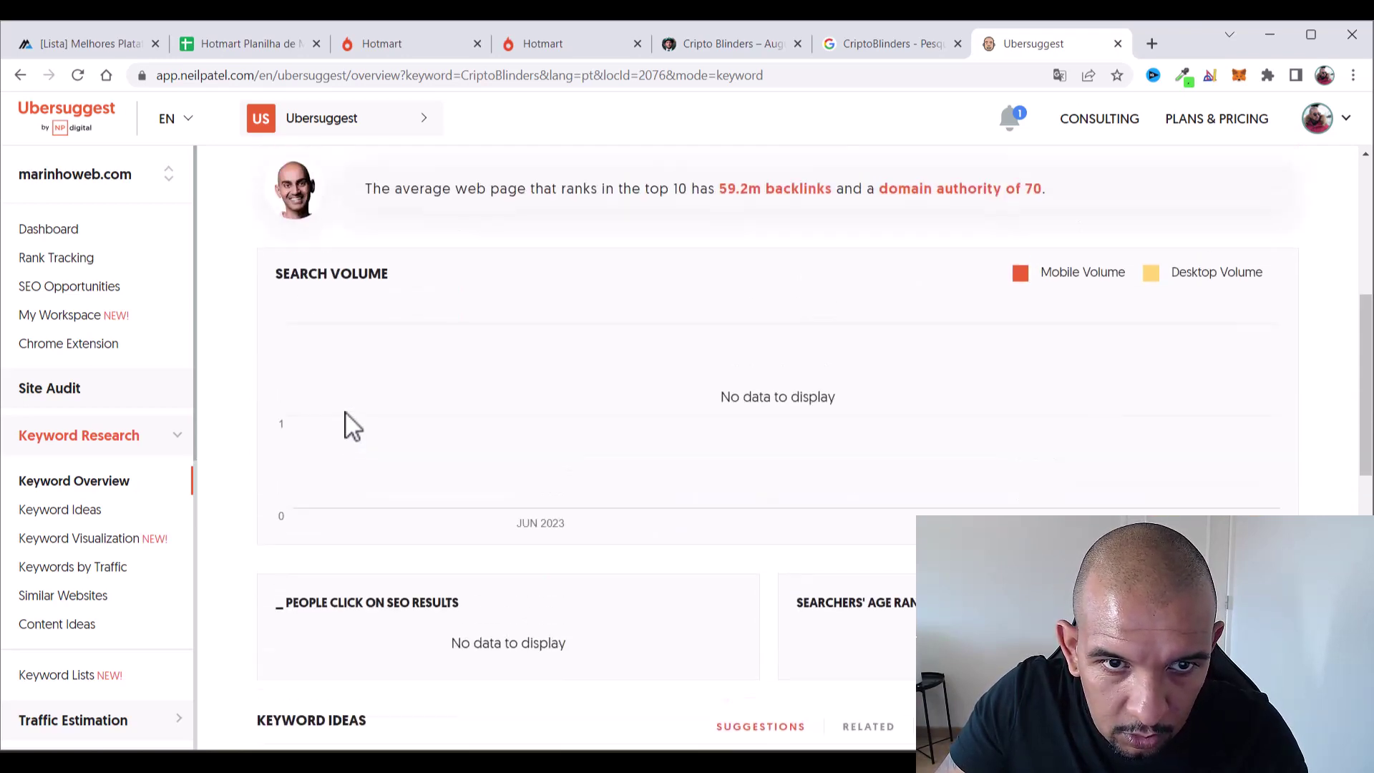
scroll(630, 453, up, 3)
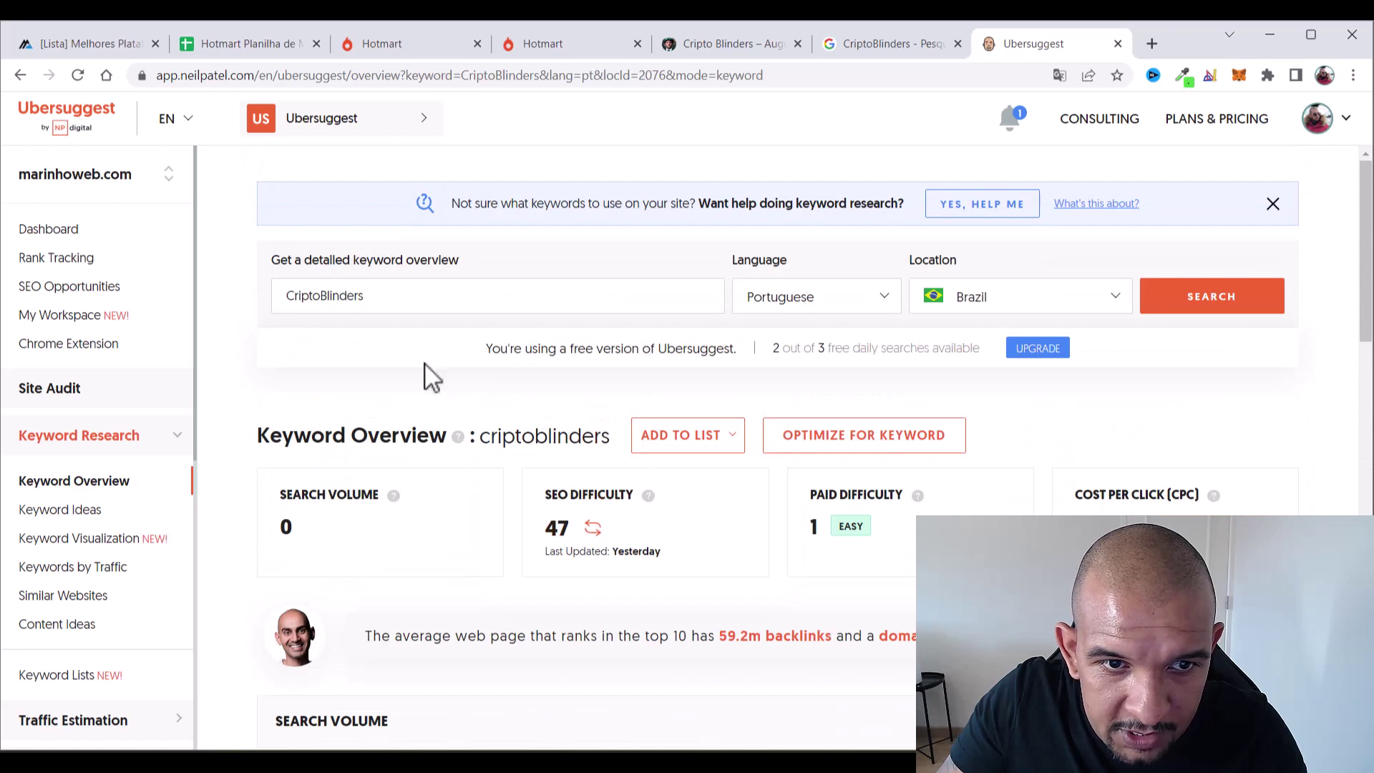
click(323, 296)
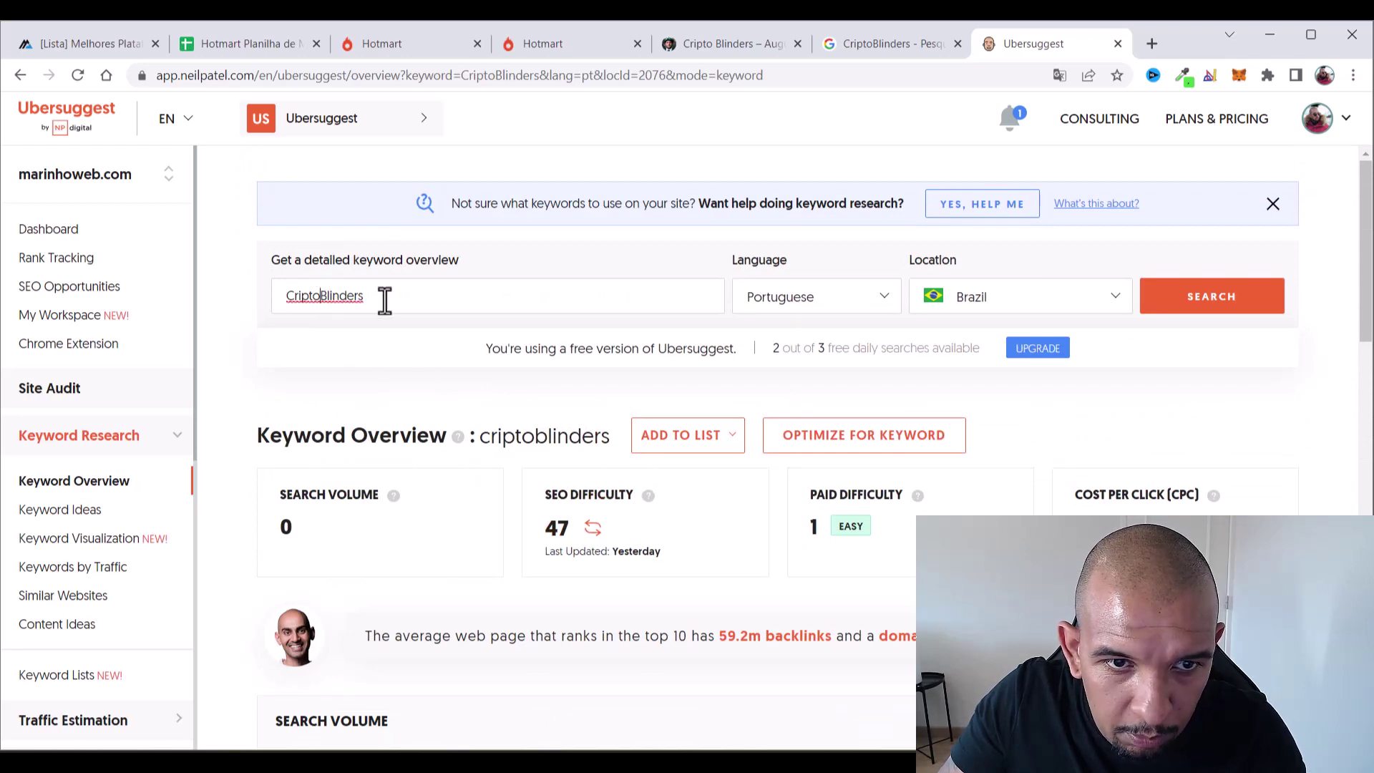
Open the full Keyword Ideas list for CriptoBlinders and review the volume and CPC of the related keywords
click(77, 510)
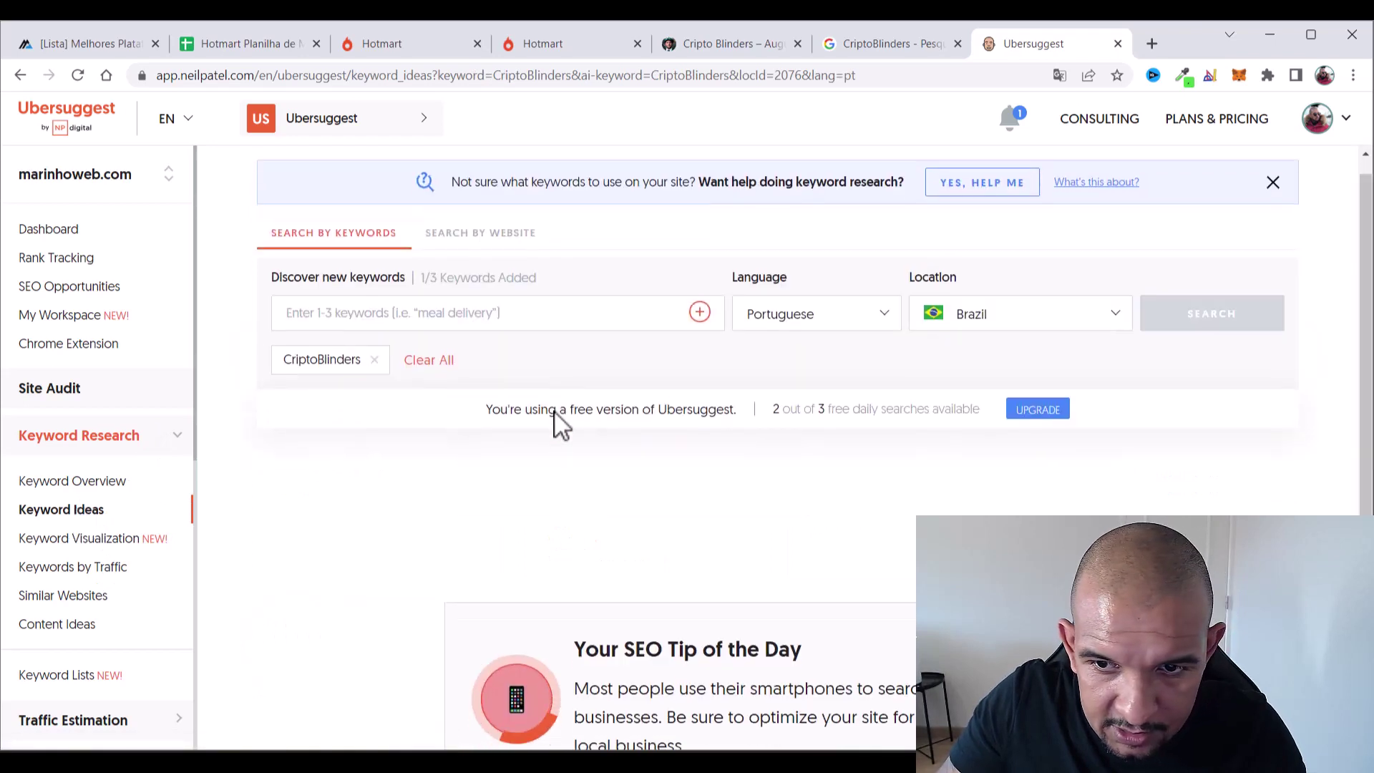
scroll(573, 426, down, 5)
scroll(430, 494, down, 1)
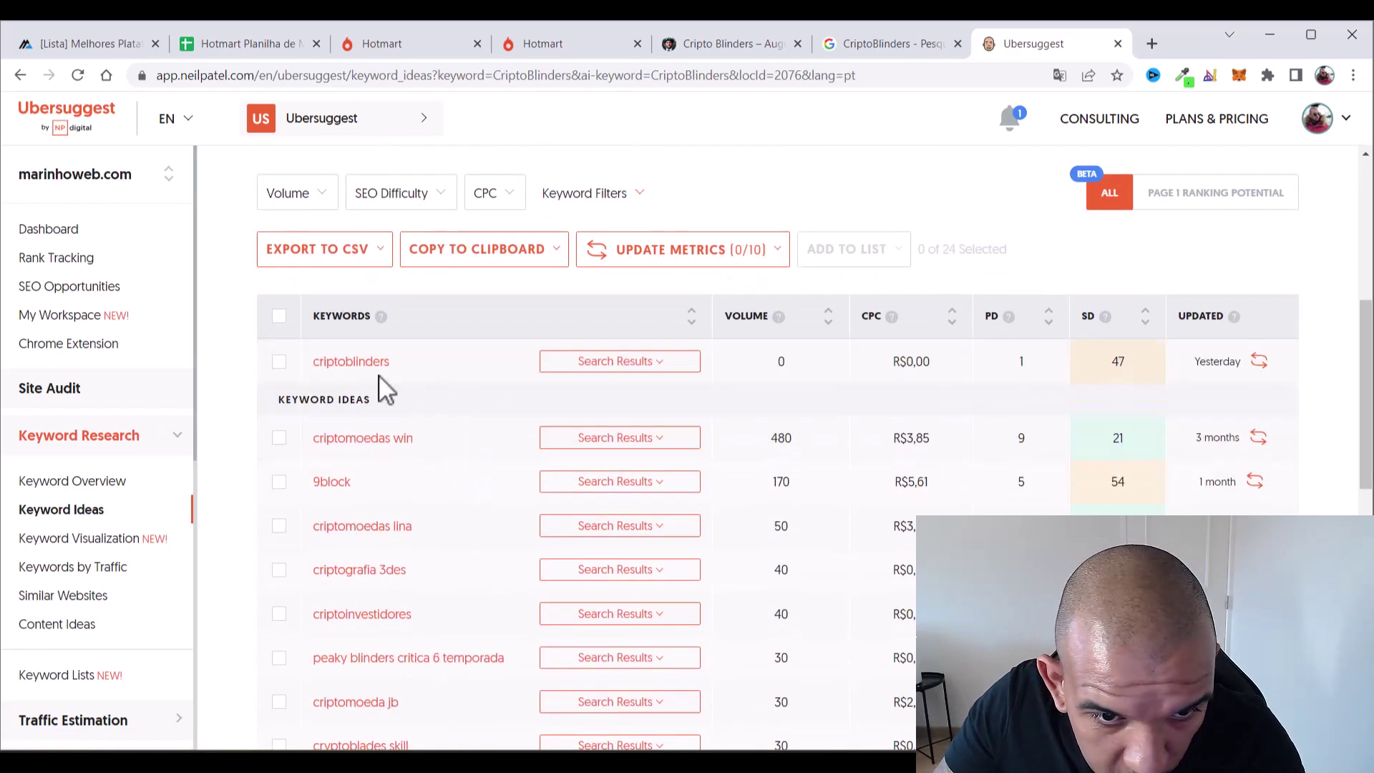
scroll(379, 453, down, 1)
scroll(383, 455, down, 3)
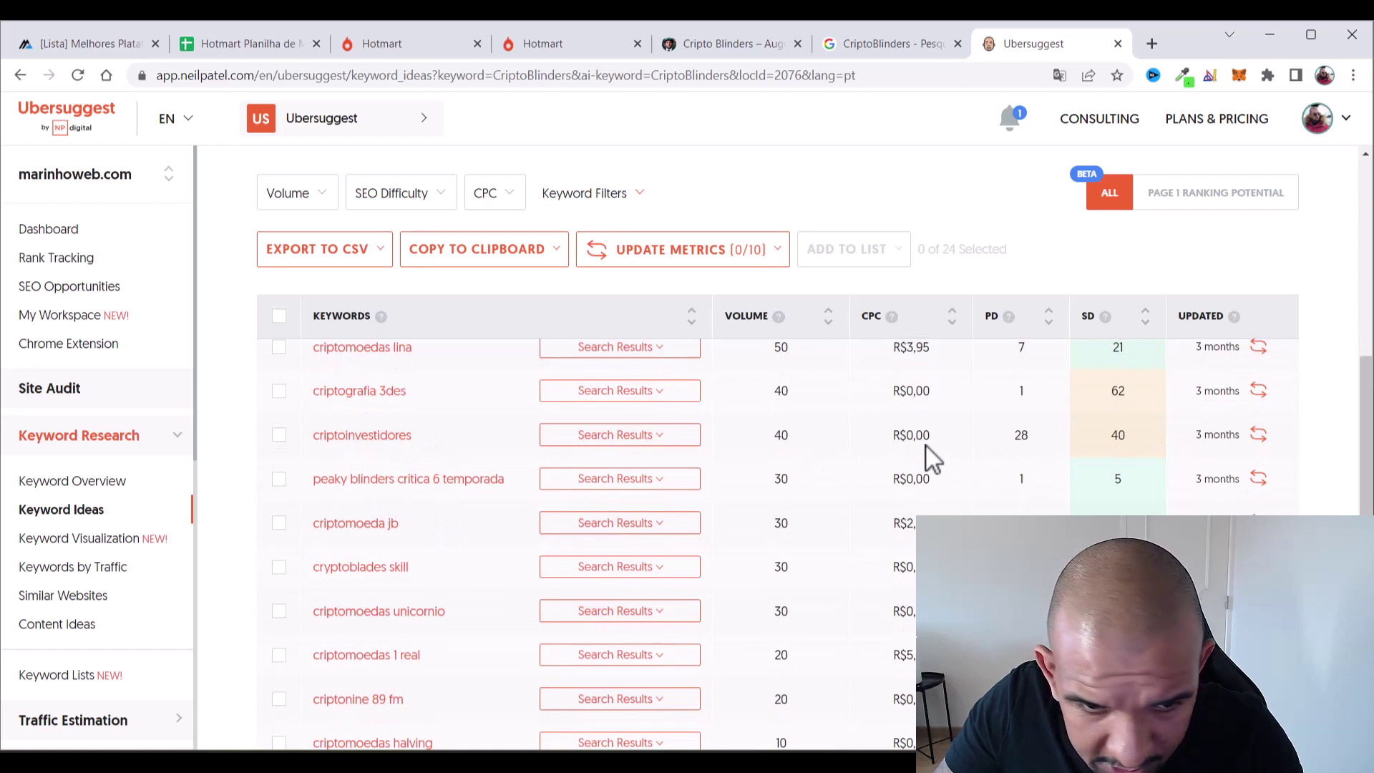
scroll(934, 459, down, 6)
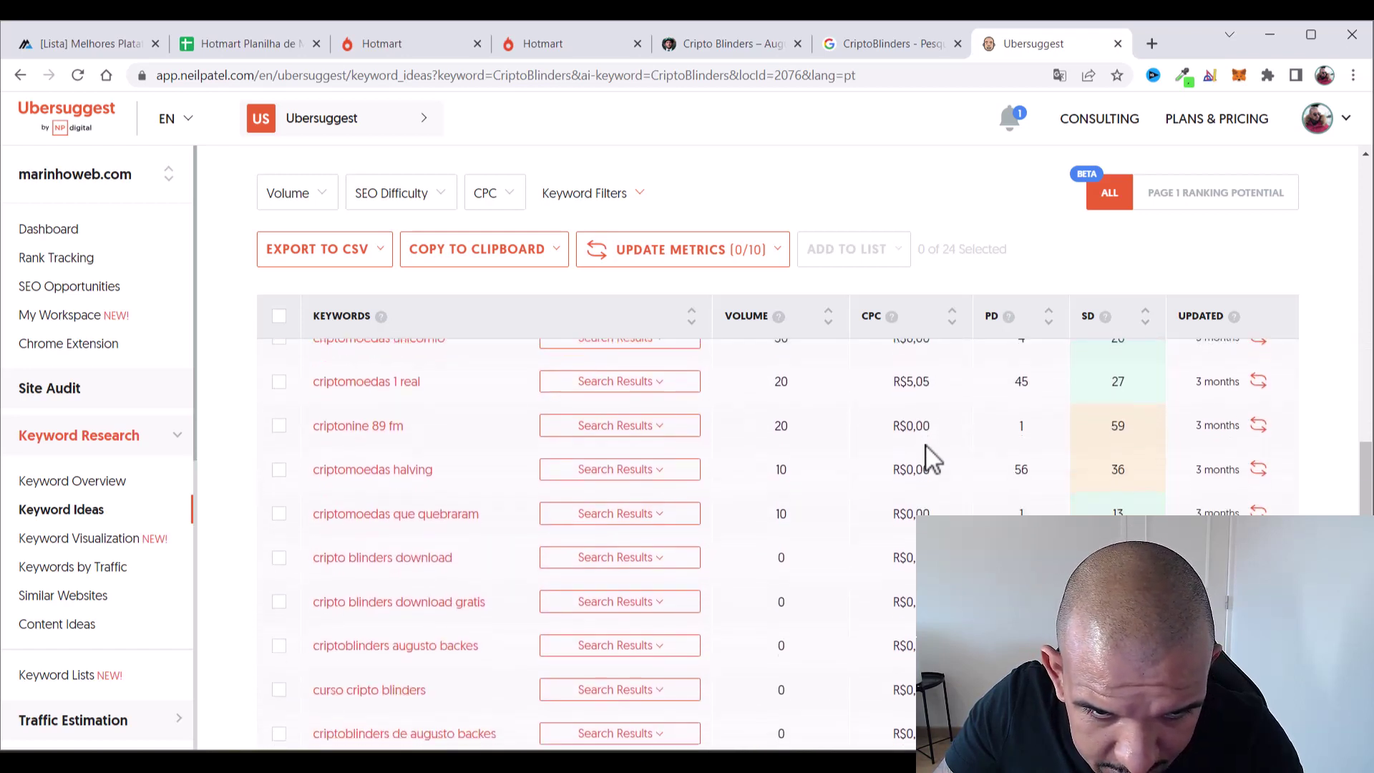
scroll(934, 458, down, 6)
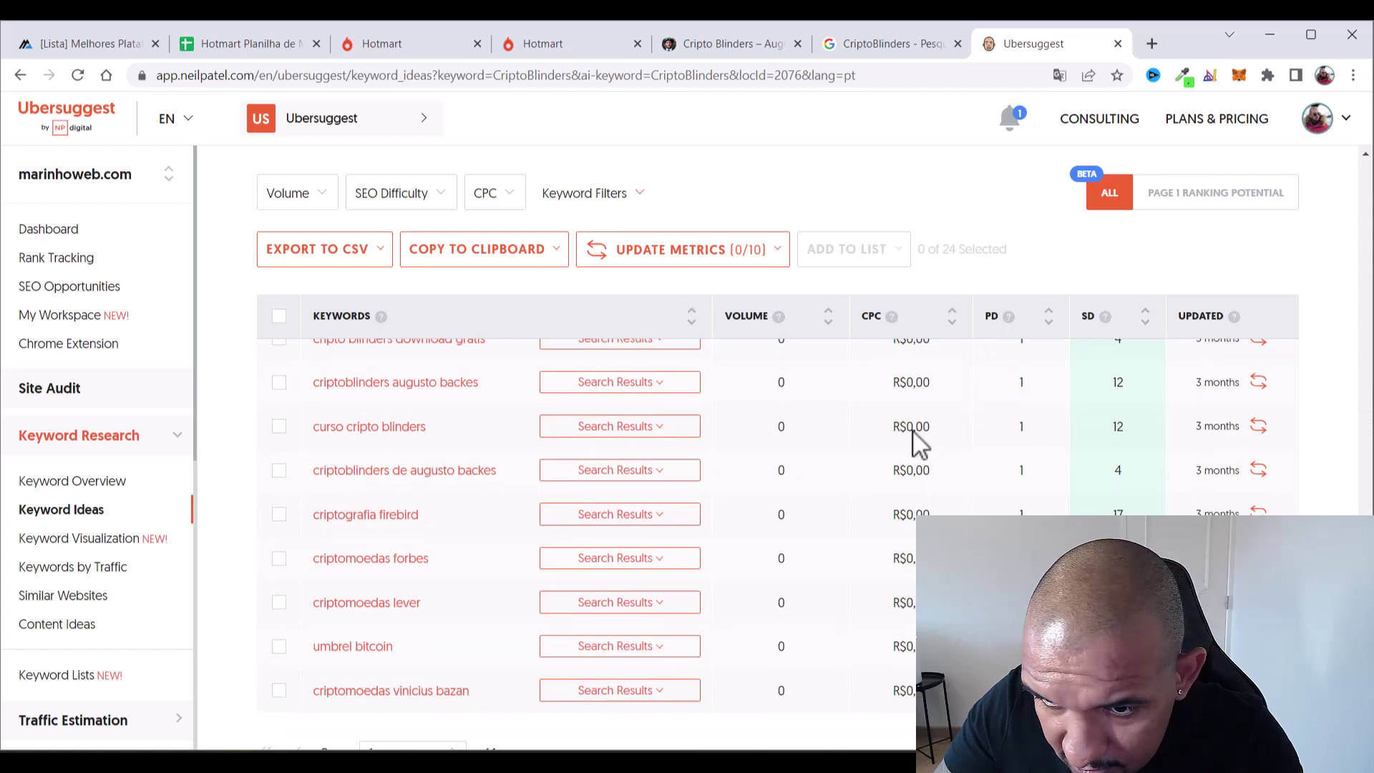
drag(900, 428, 944, 432)
scroll(986, 465, up, 2)
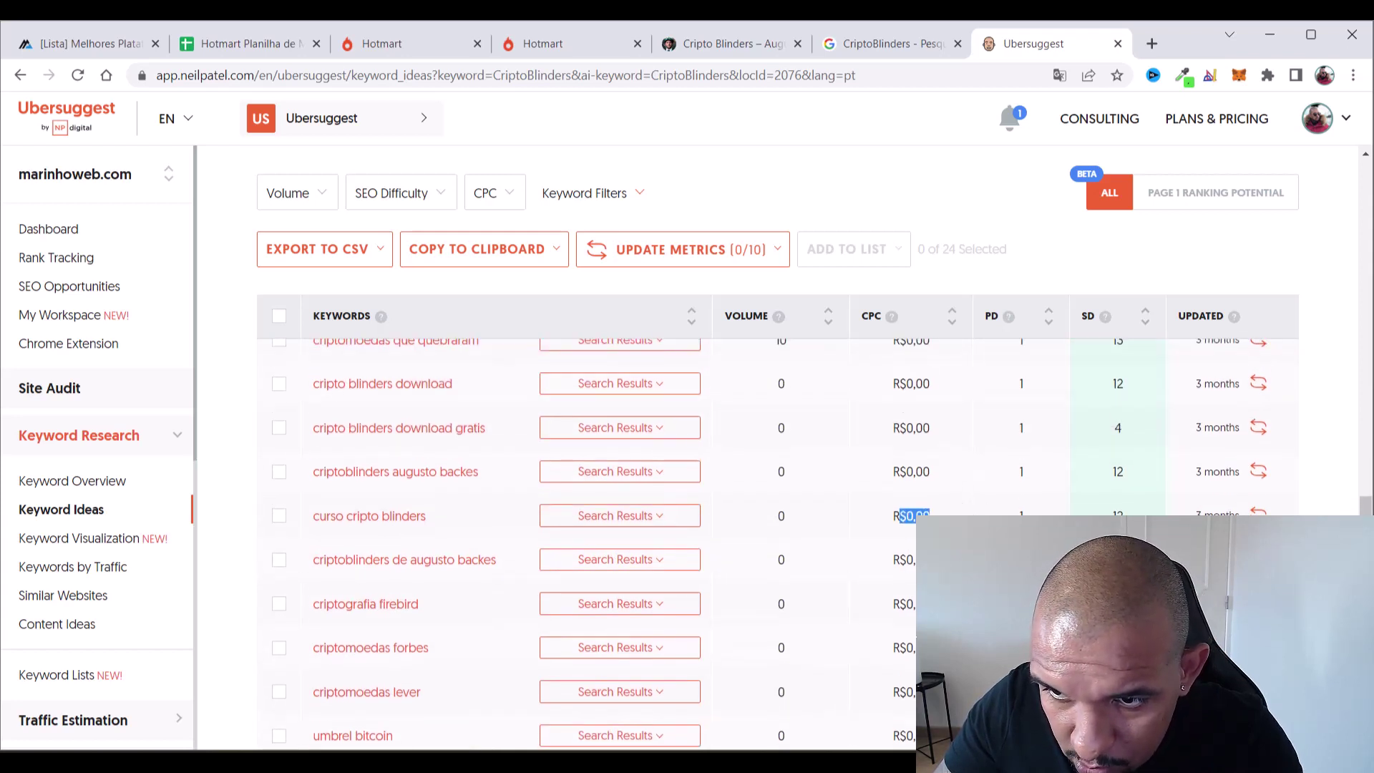
scroll(966, 469, up, 5)
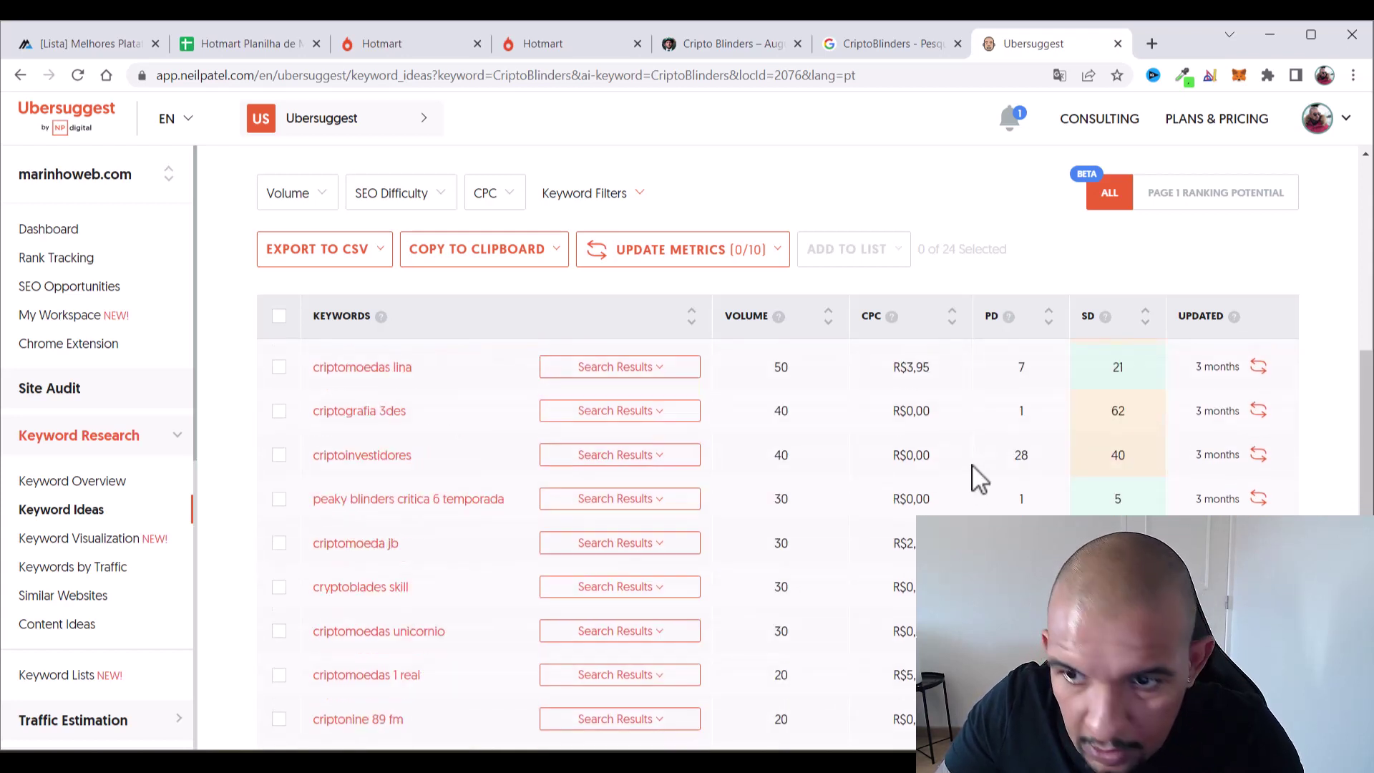
Find the highest relevant CPC among the keyword ideas and record 5,05 as CriptoBlinders' average CPC in the product-mining spreadsheet
scroll(966, 460, up, 2)
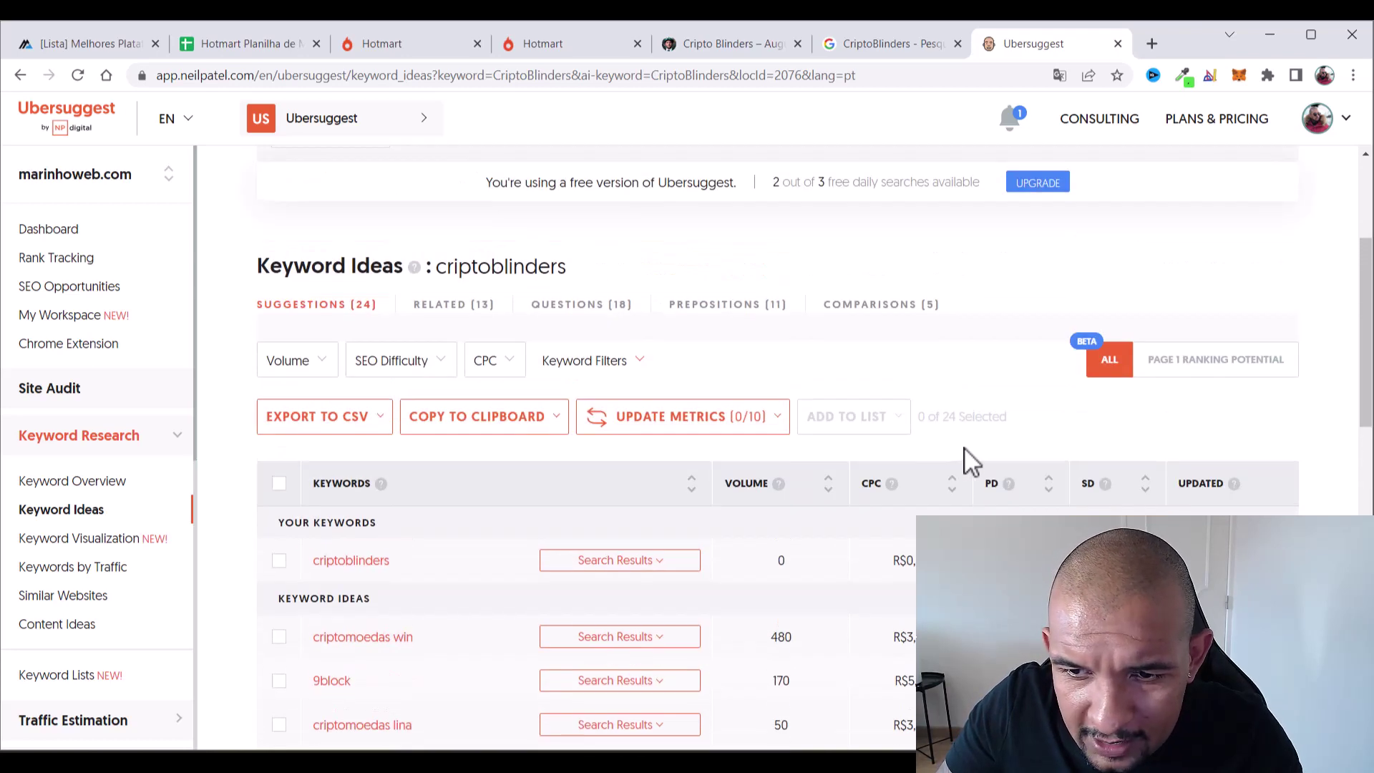
scroll(966, 461, down, 4)
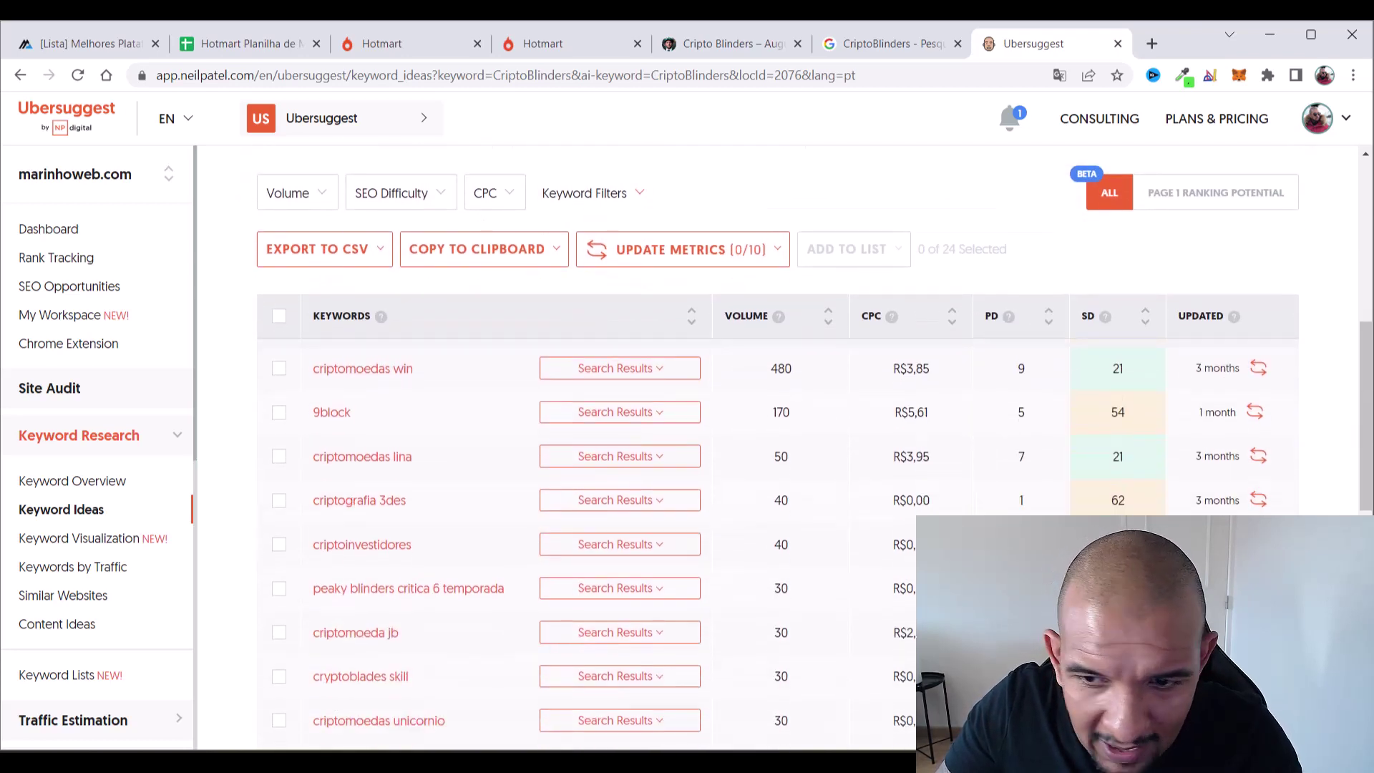
scroll(959, 512, down, 4)
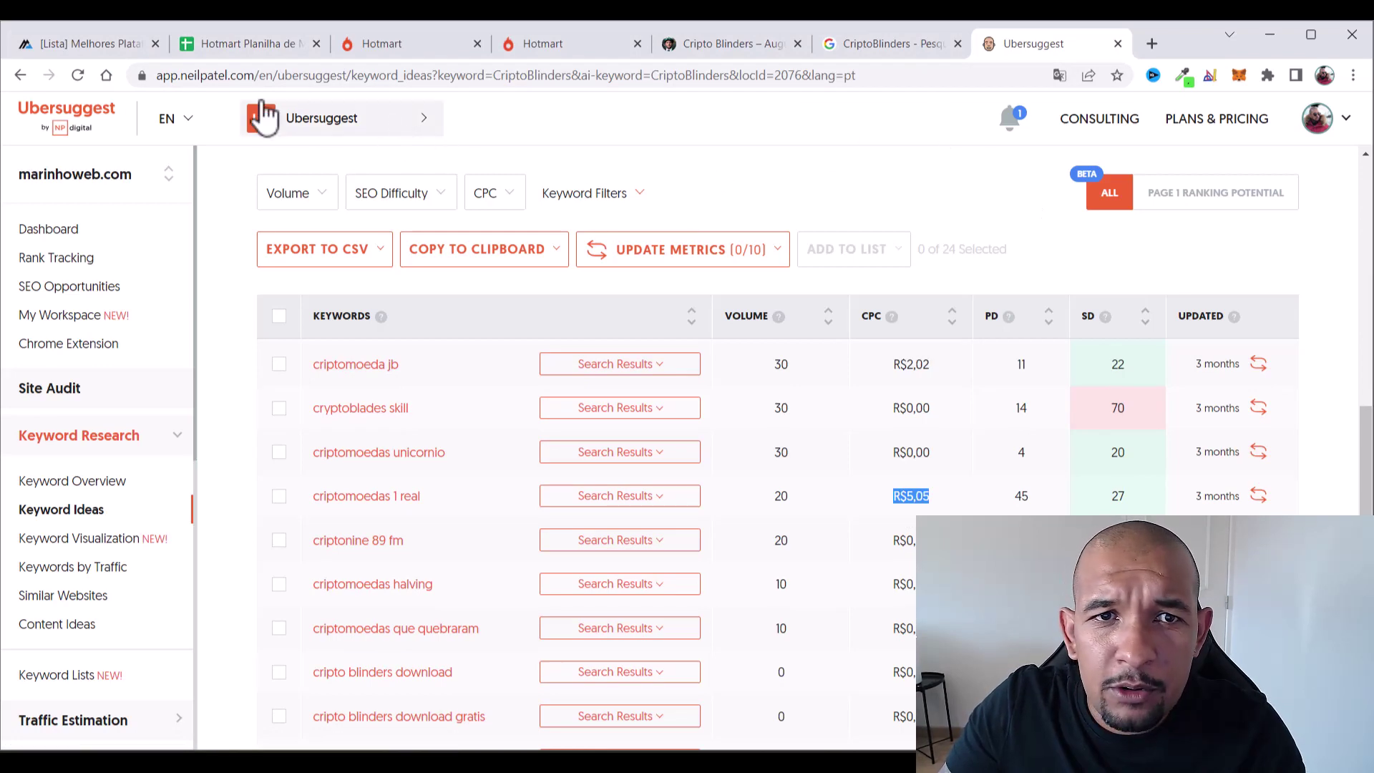
click(269, 44)
key(ctrl+c)
click(304, 371)
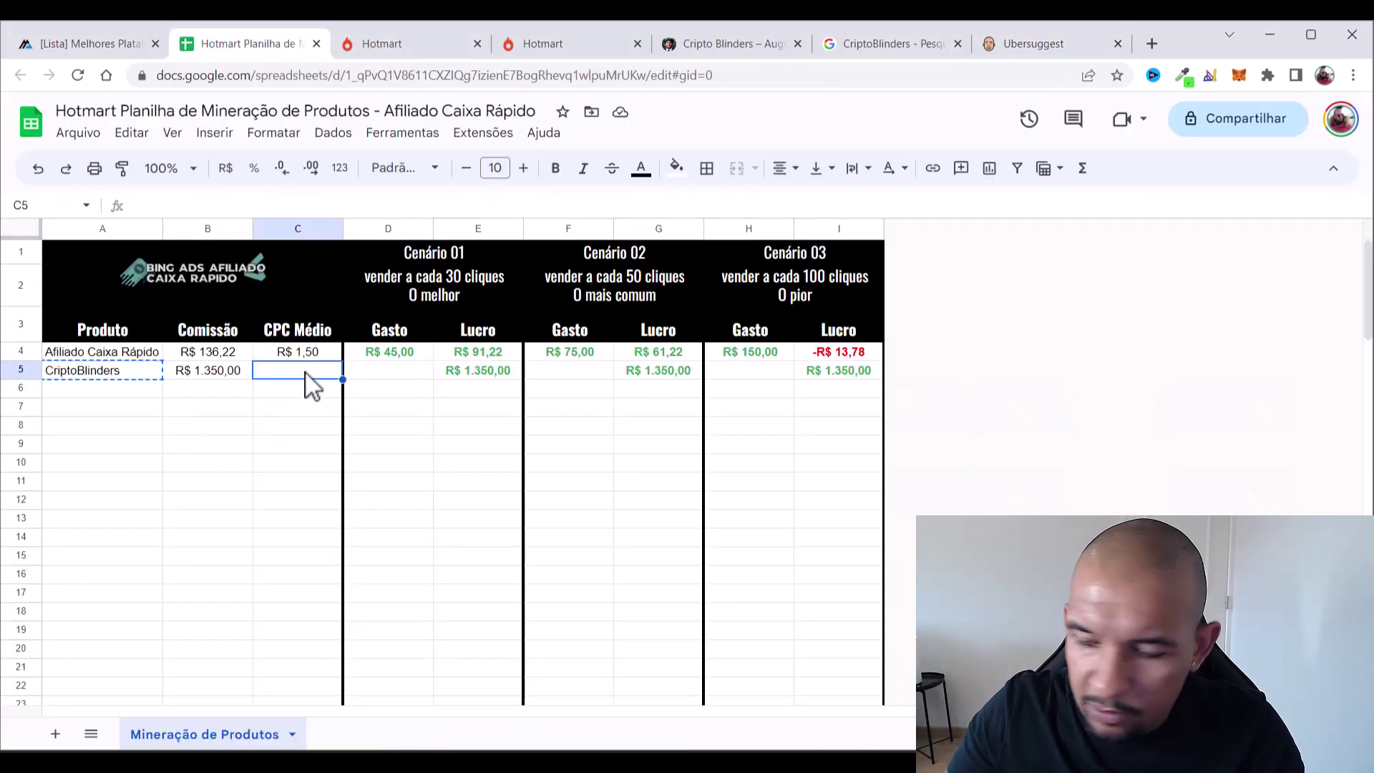
text(5,05)
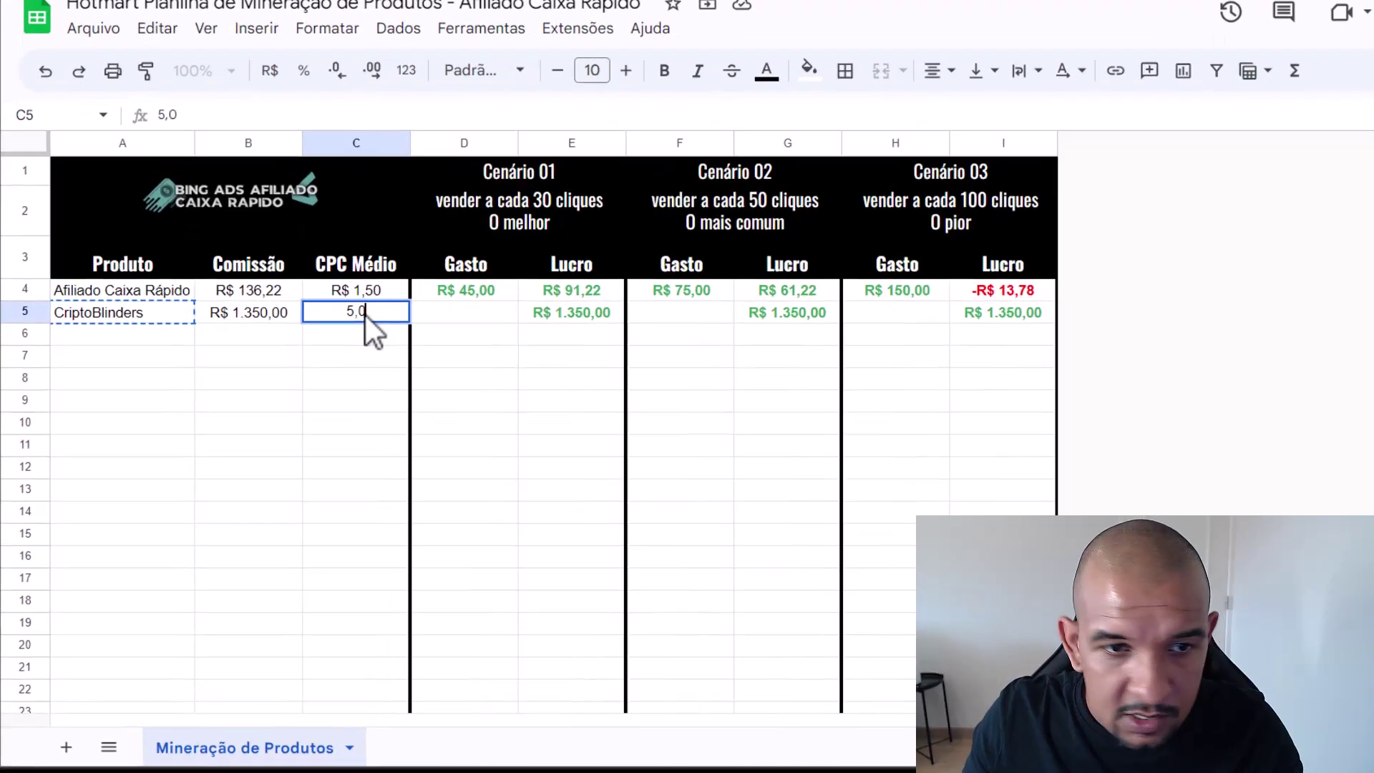
key(Return)
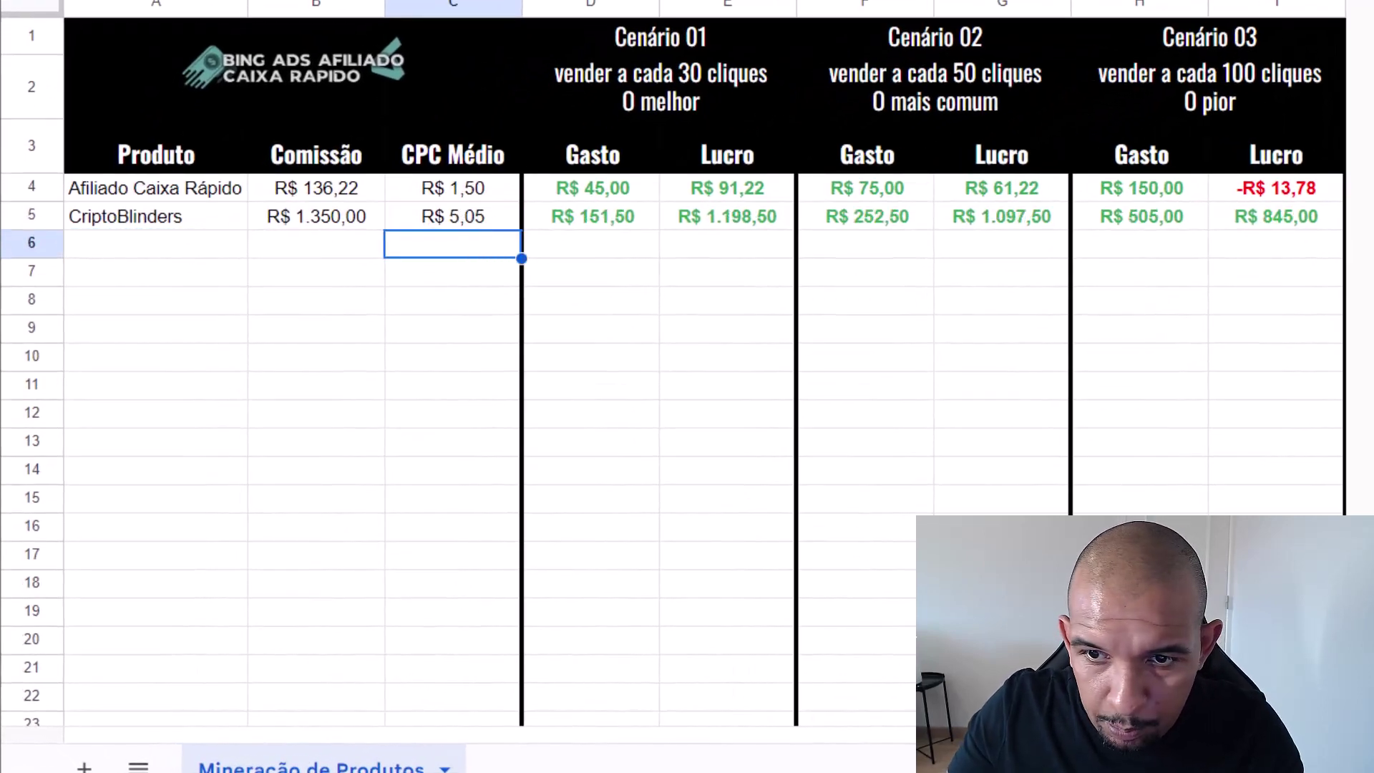
Examine CriptoBlinders' spending and profit across the three click scenarios, comparing the worst case with the commission
click(1197, 251)
click(1285, 366)
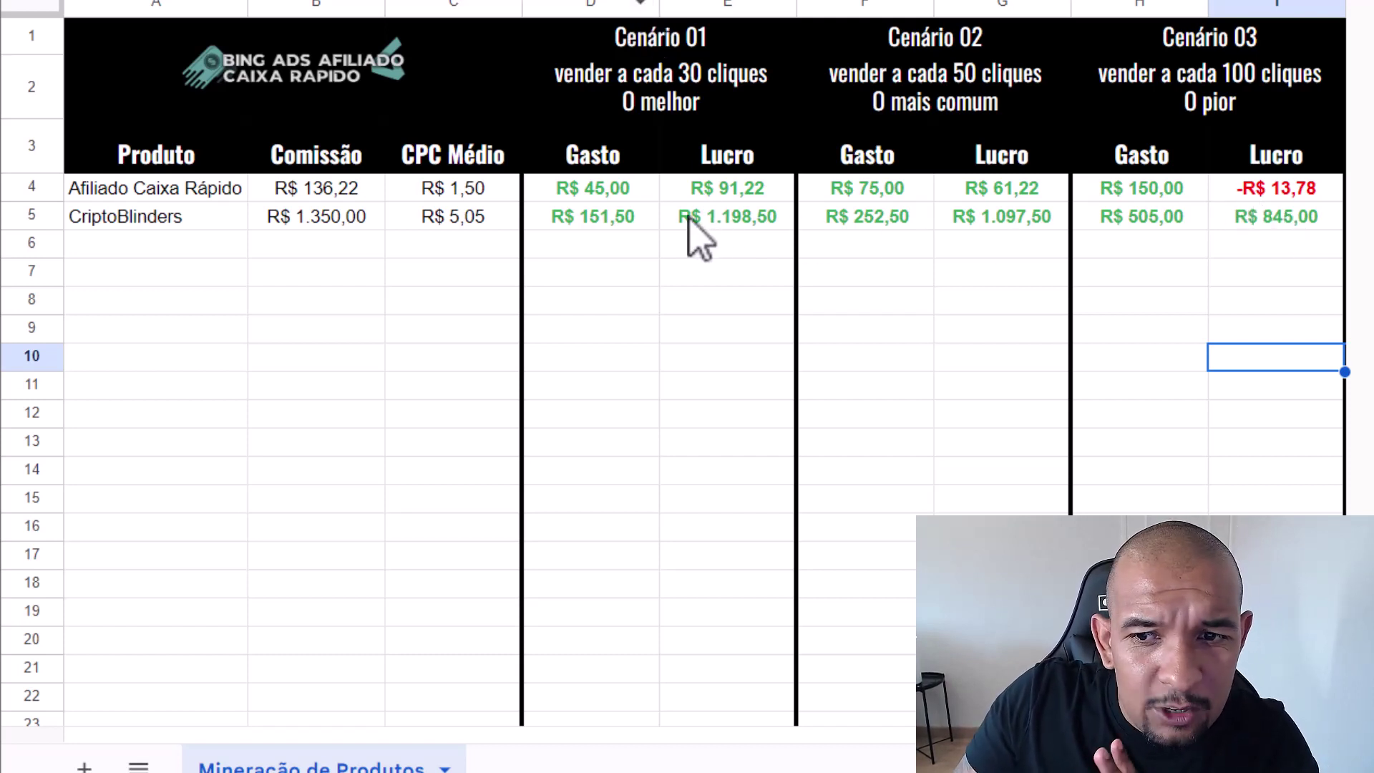
drag(1169, 219, 1322, 219)
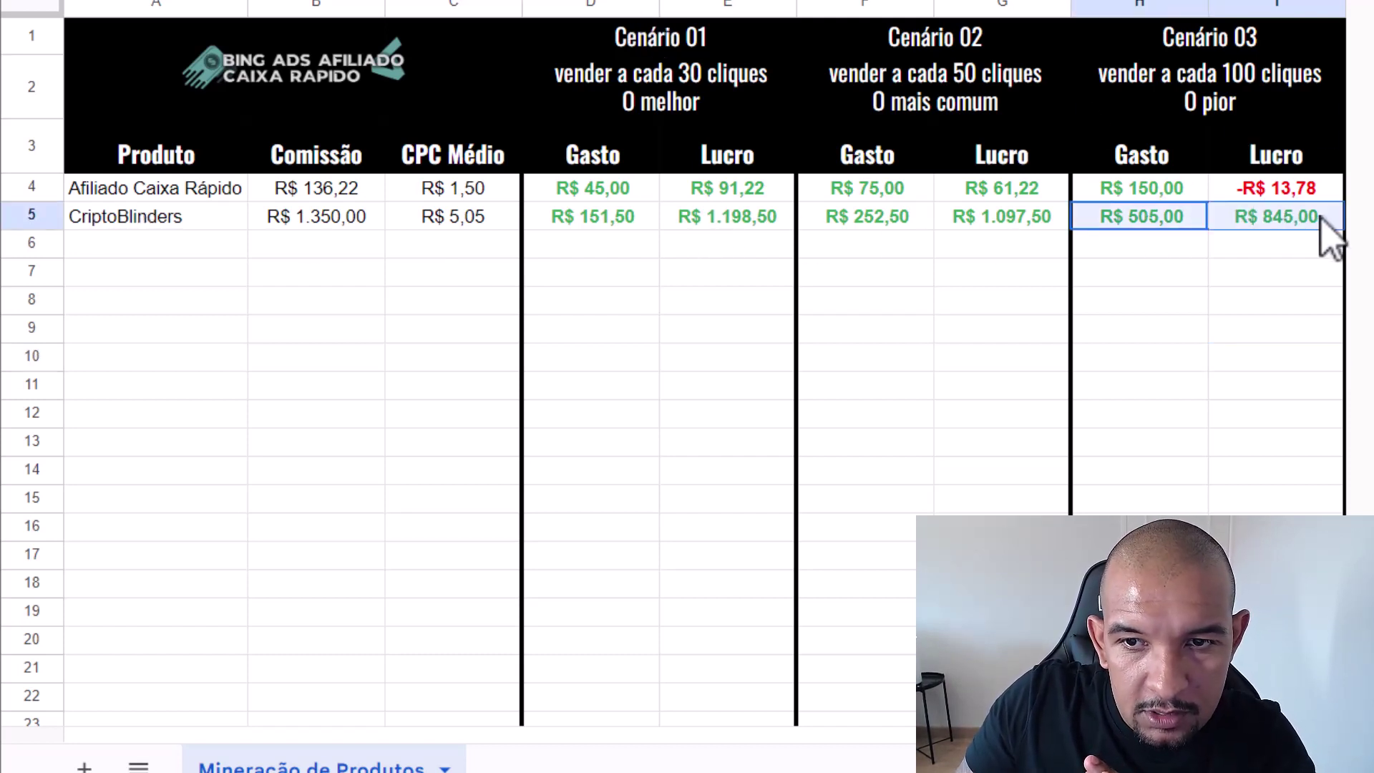
click(1234, 339)
click(179, 226)
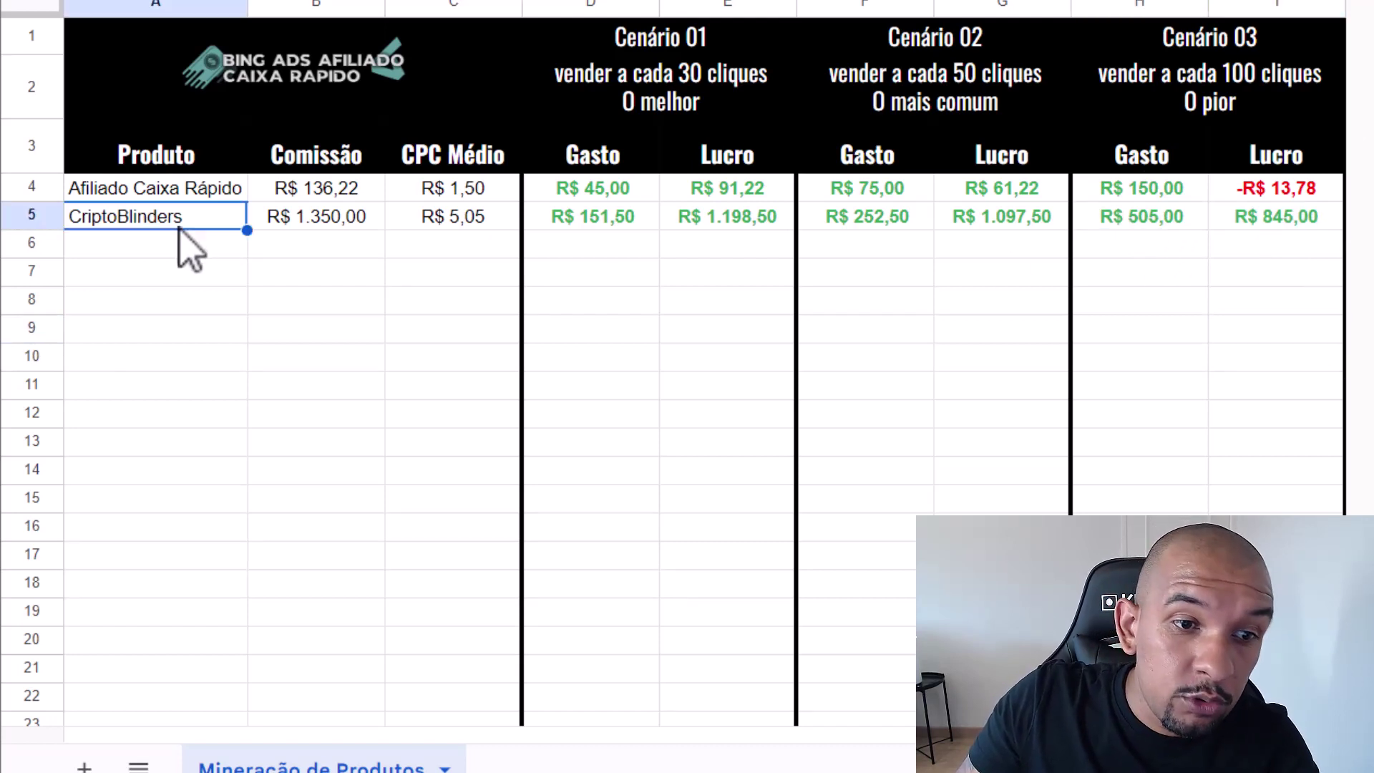
click(1306, 223)
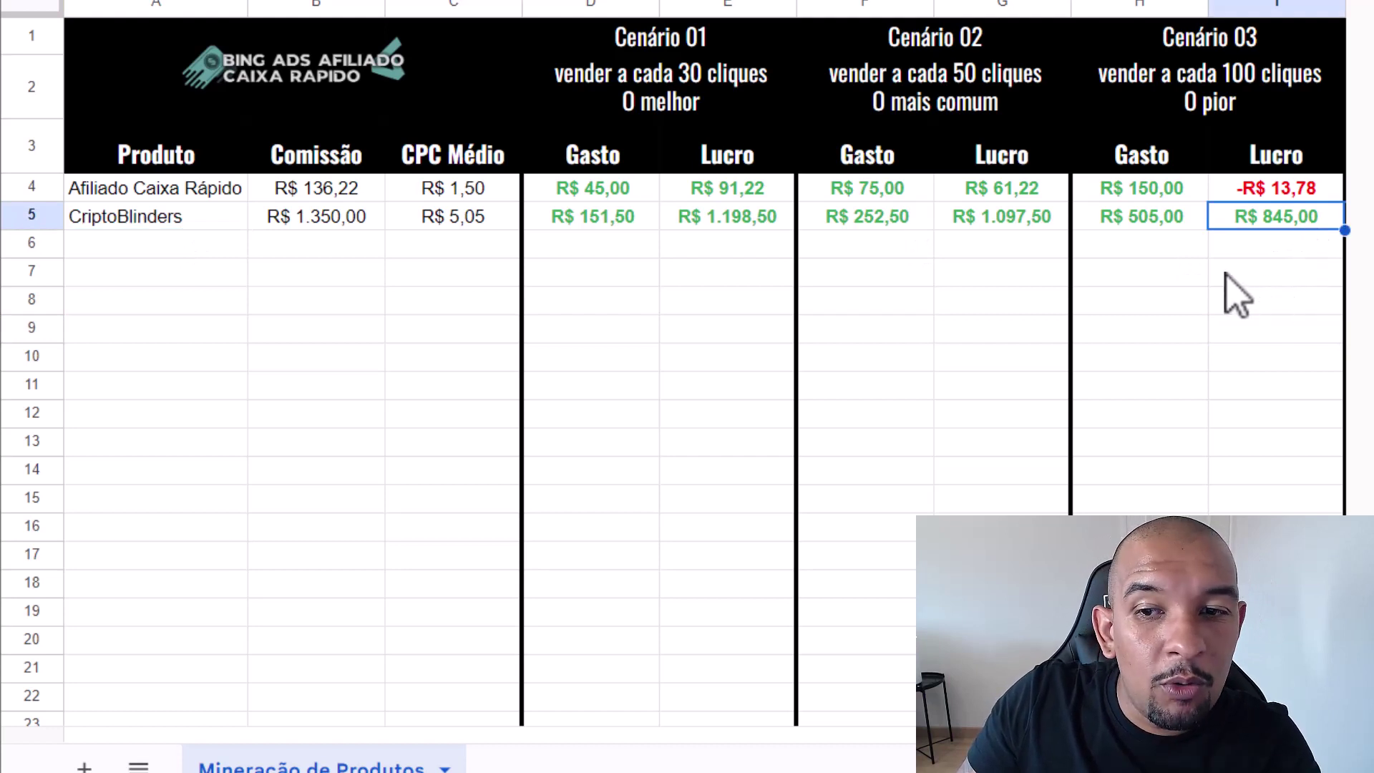
click(1166, 221)
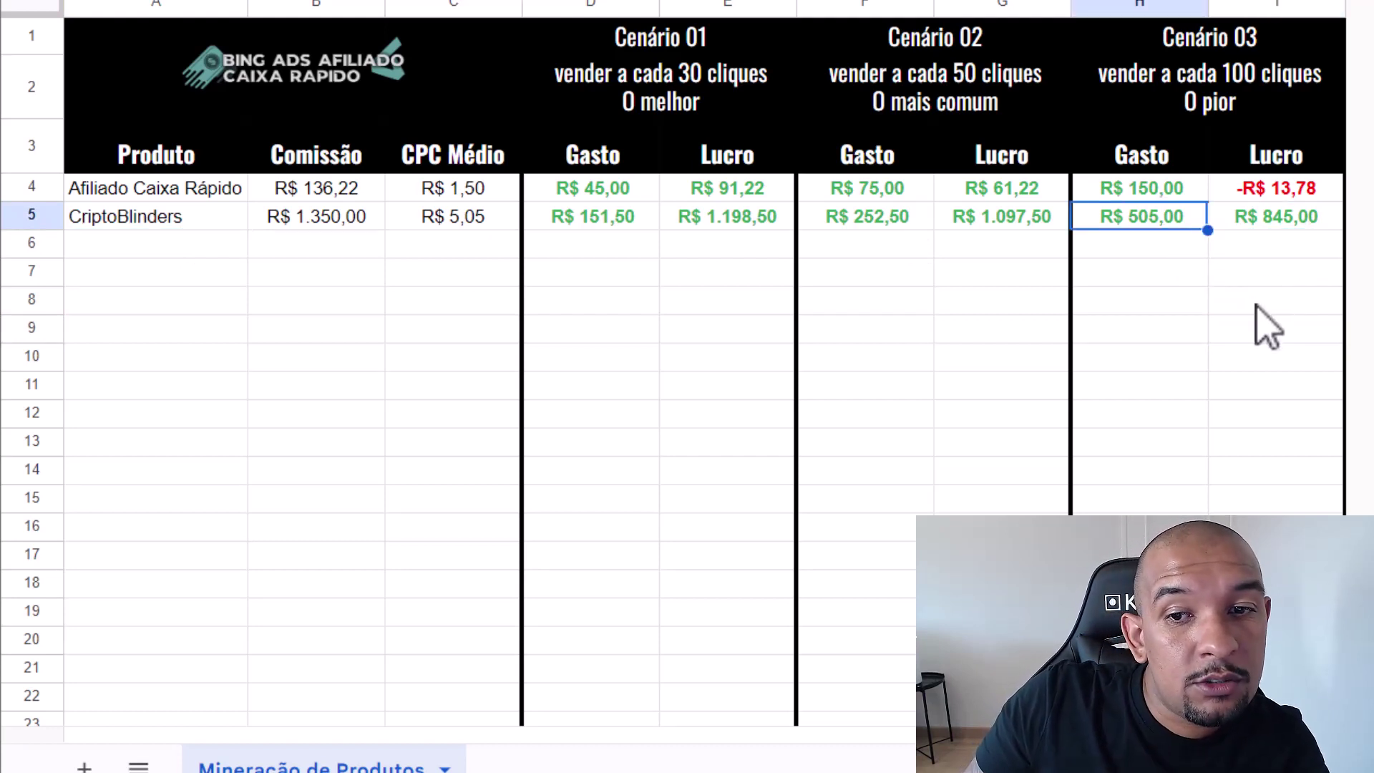
click(336, 223)
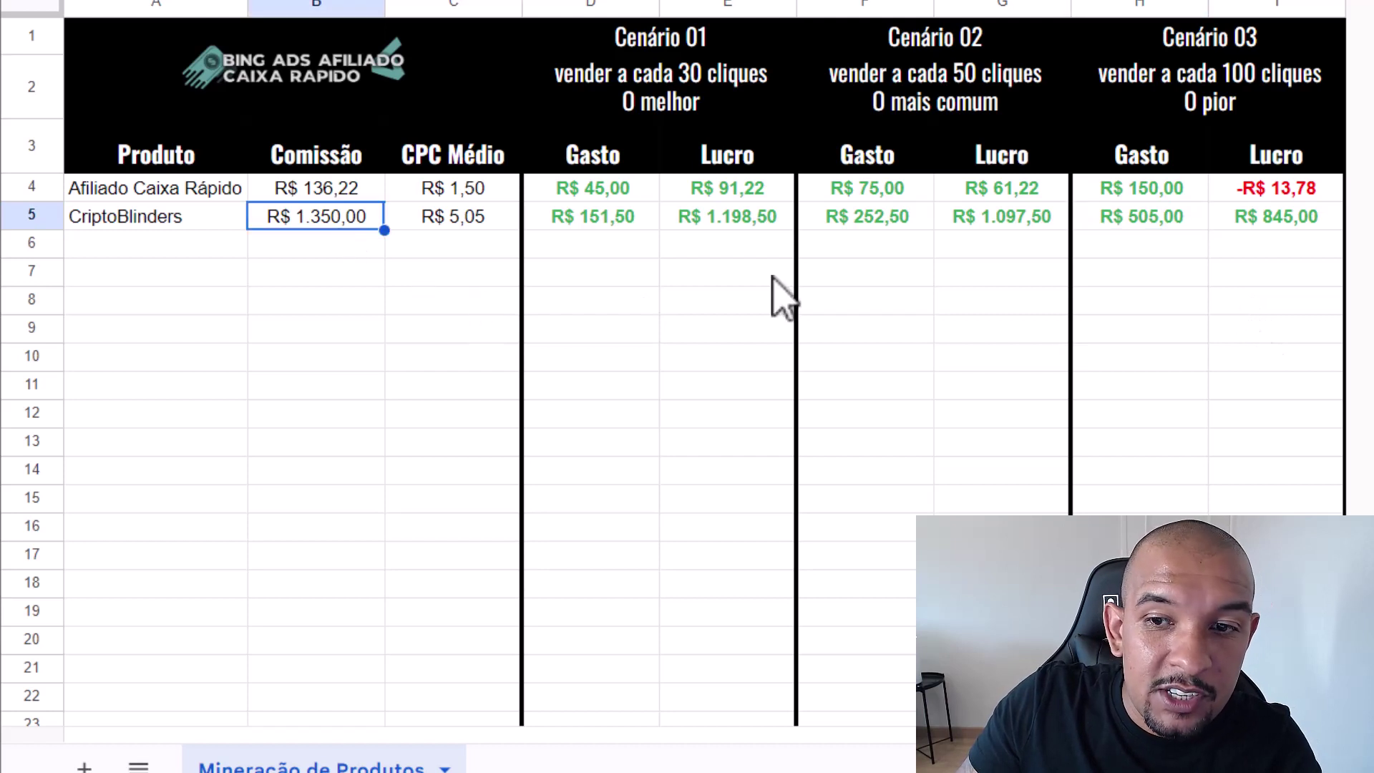
click(1301, 228)
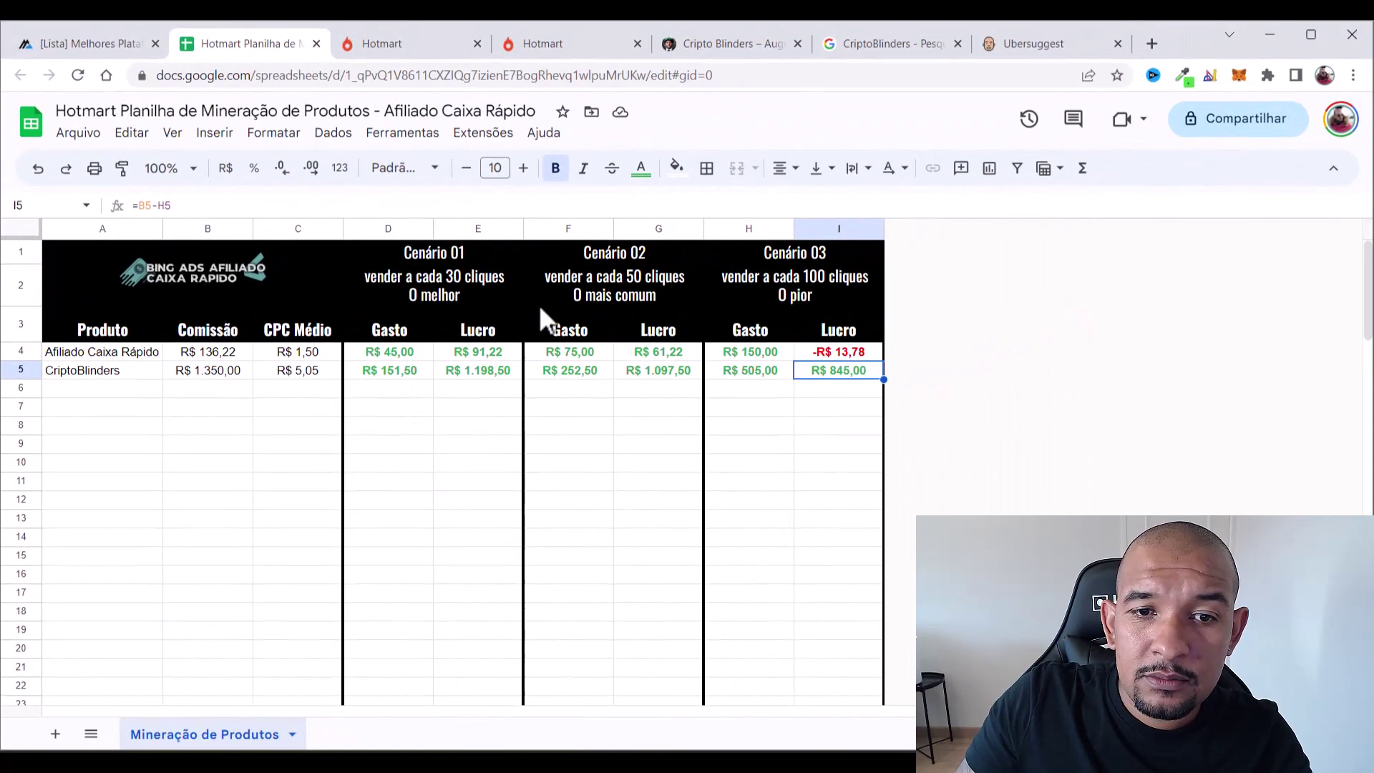
View the Ubersuggest extension's Chrome Web Store page and select its web address
click(913, 44)
click(1045, 43)
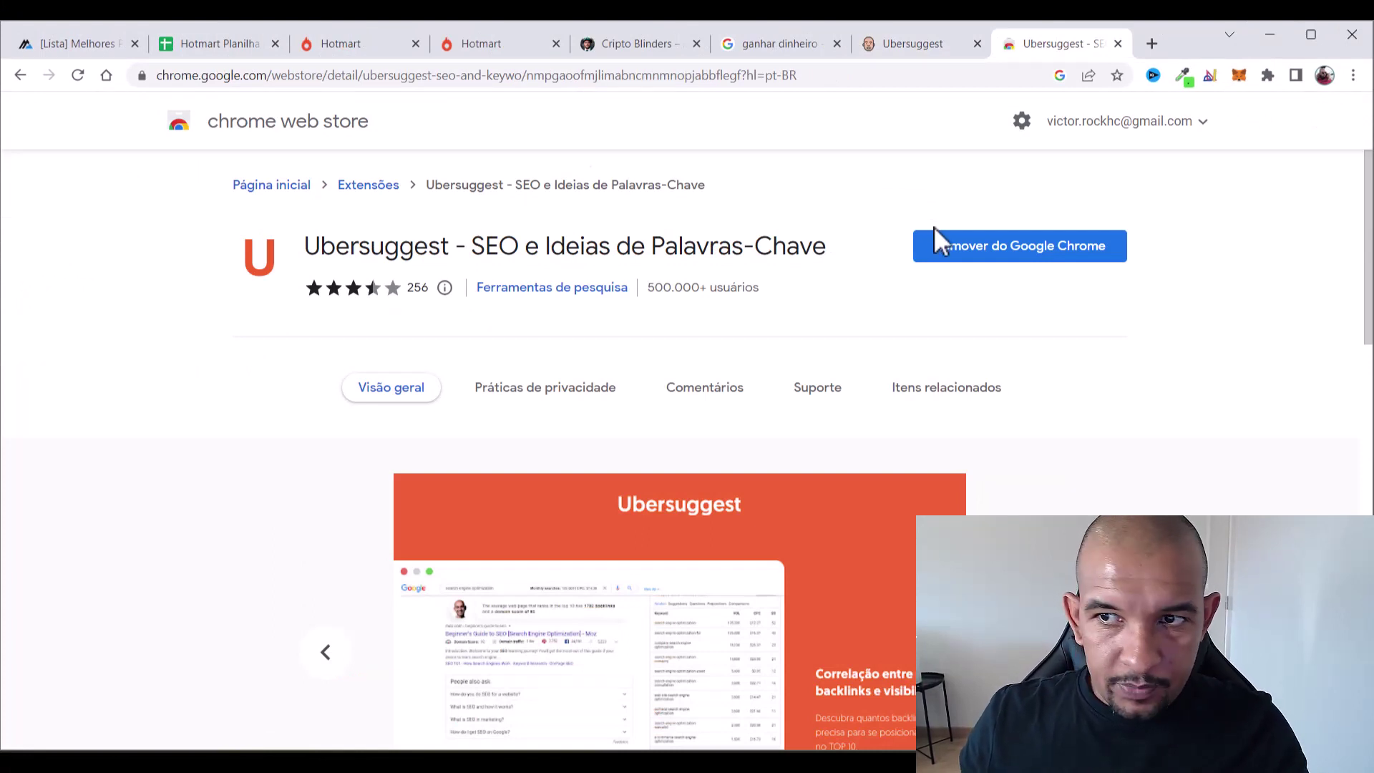
scroll(959, 344, down, 1)
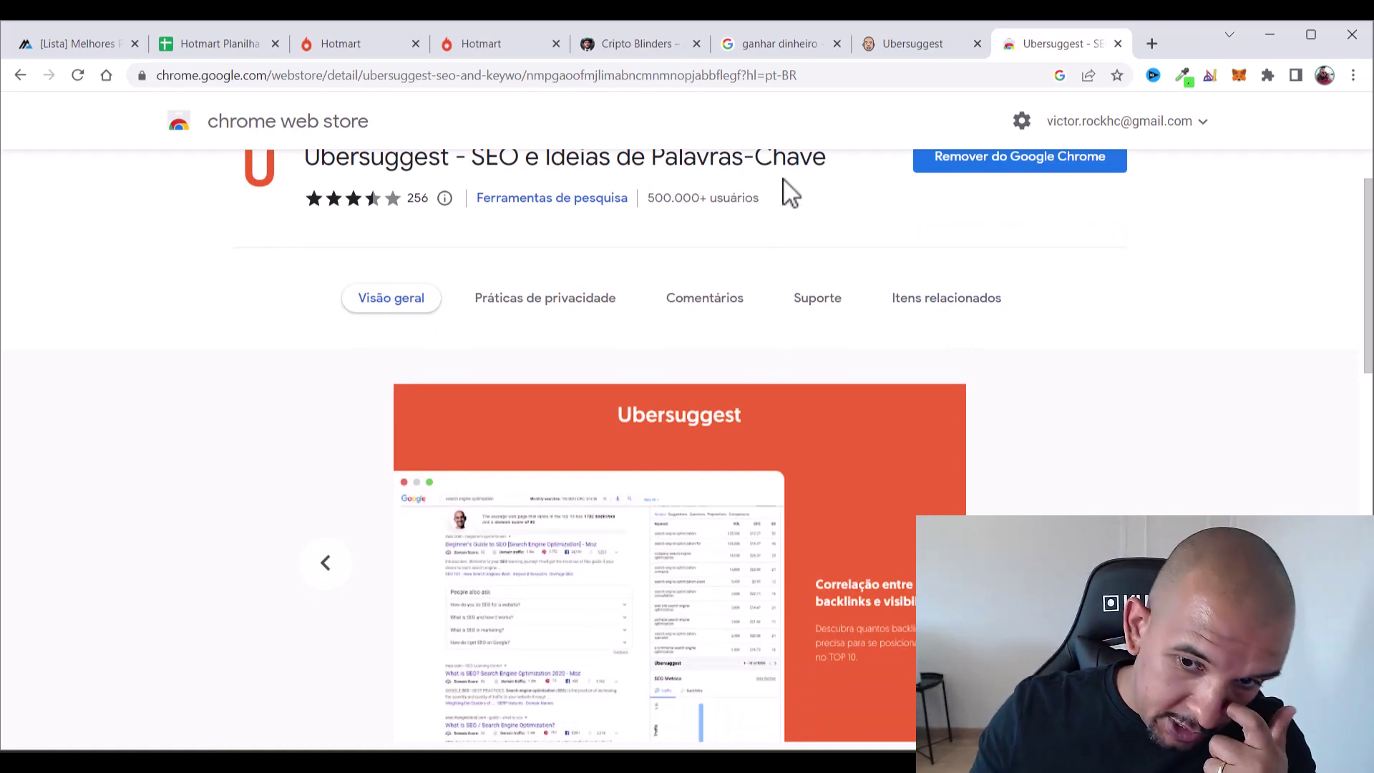
scroll(1065, 297, up, 2)
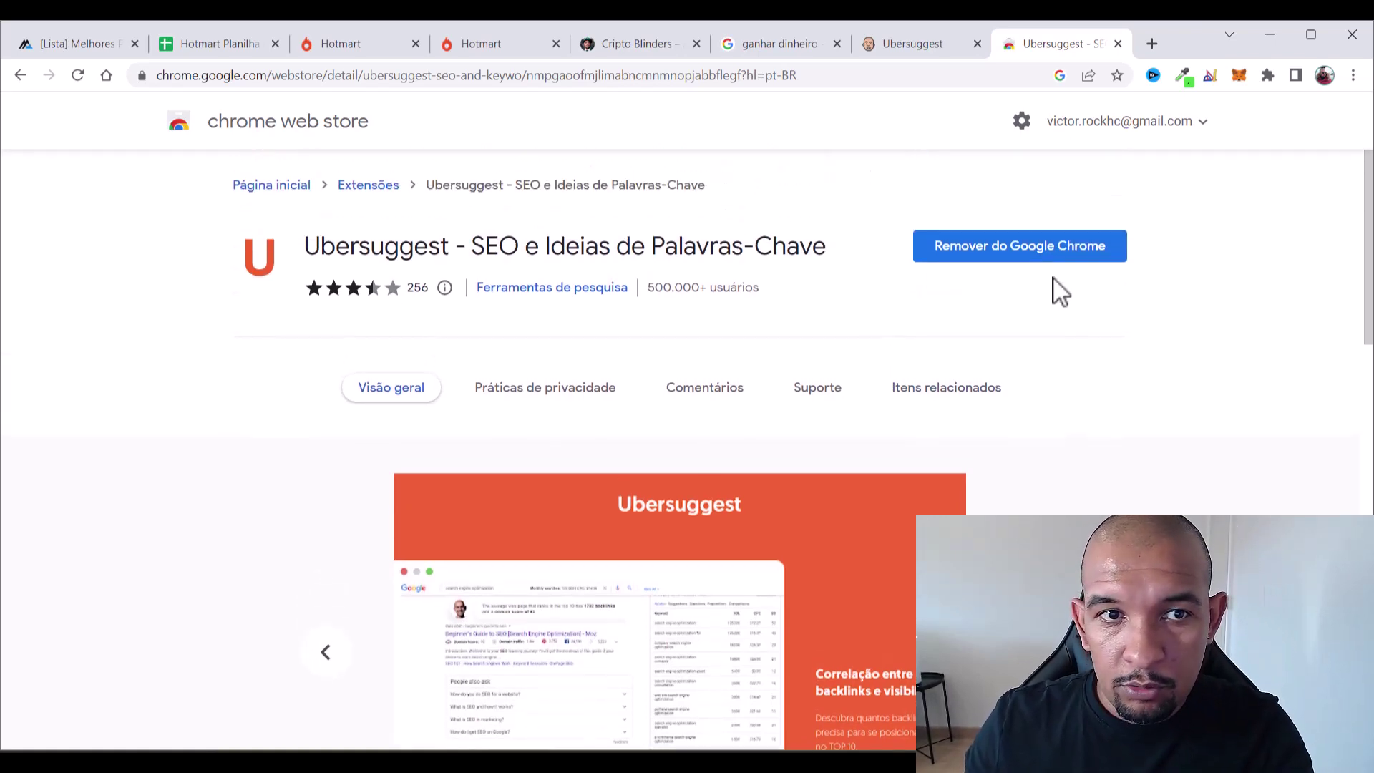
click(402, 75)
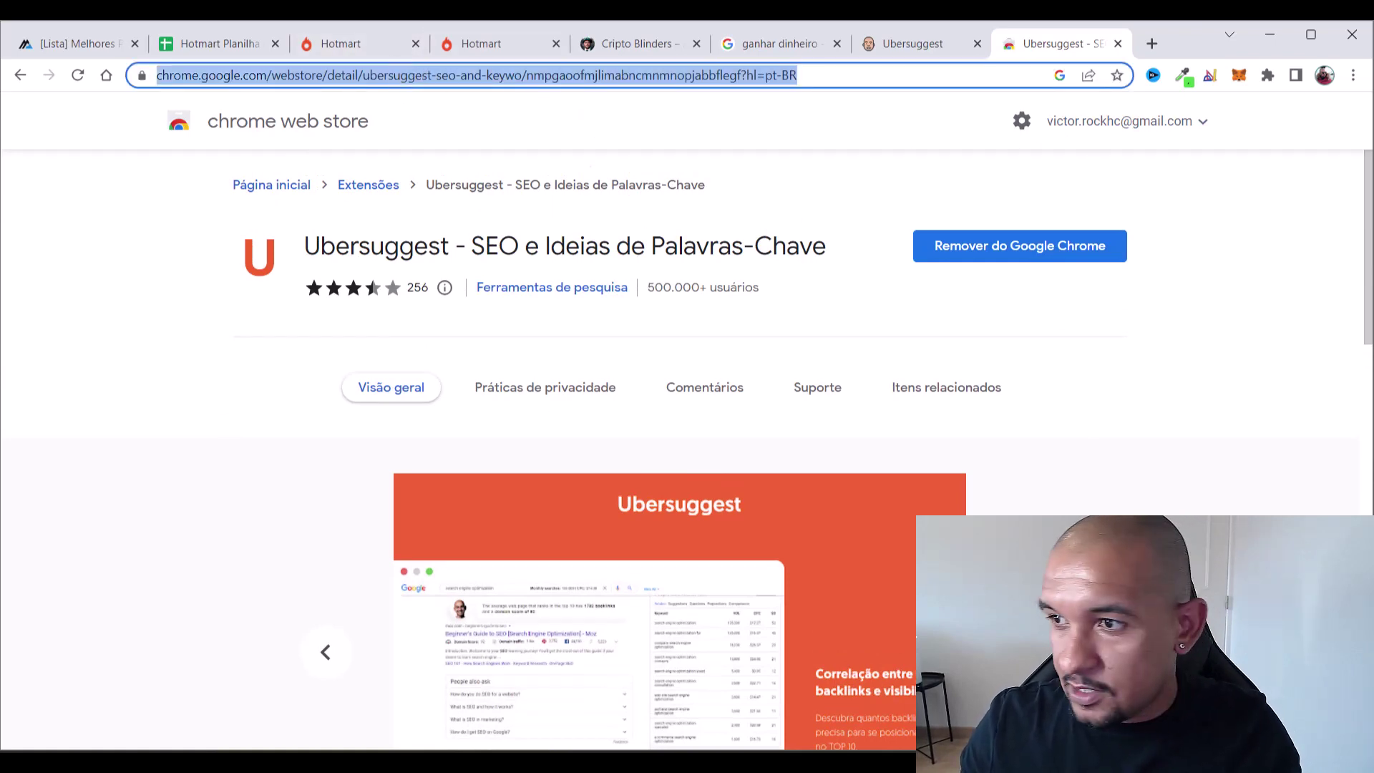
key(alt+Tab)
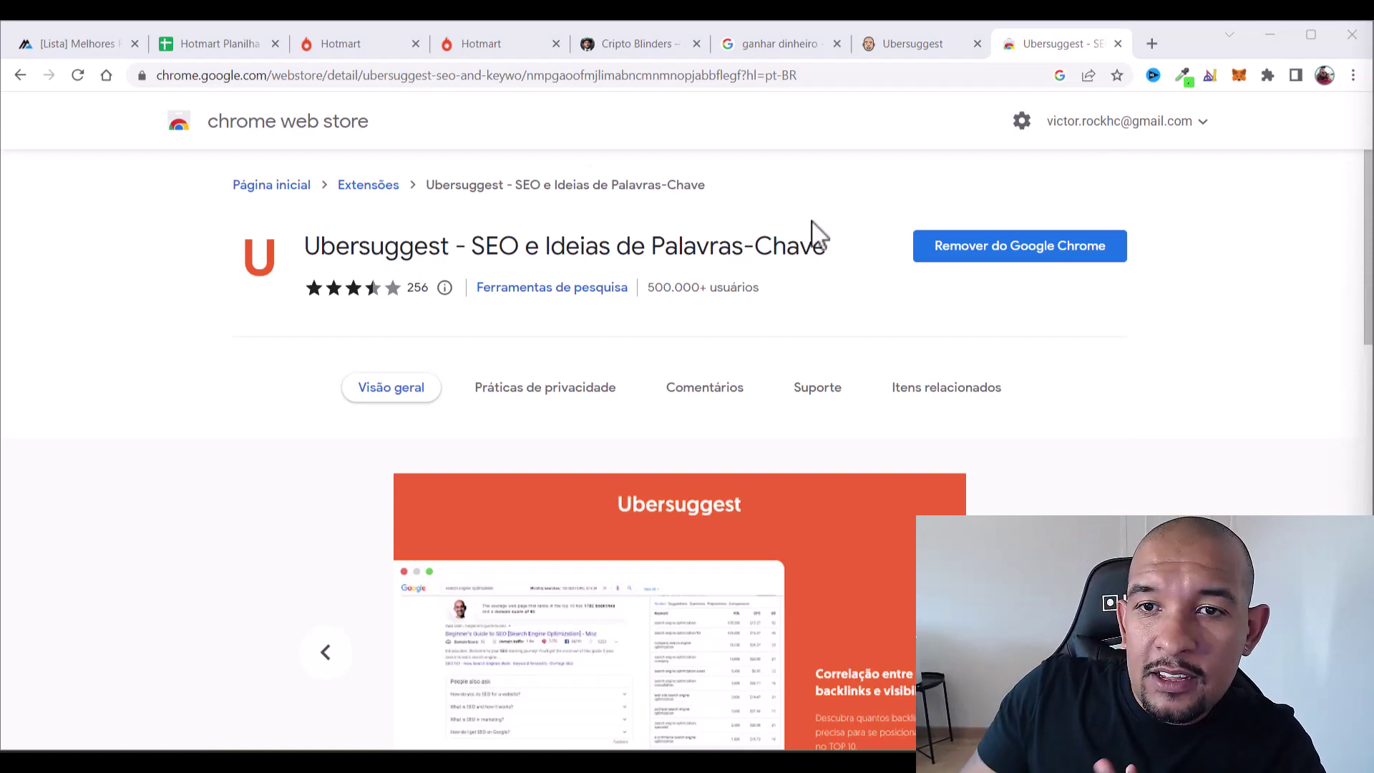
Review the Google results for "ganhar dinheiro" with the extension's monthly searches, average CPC and related keyword list
click(767, 43)
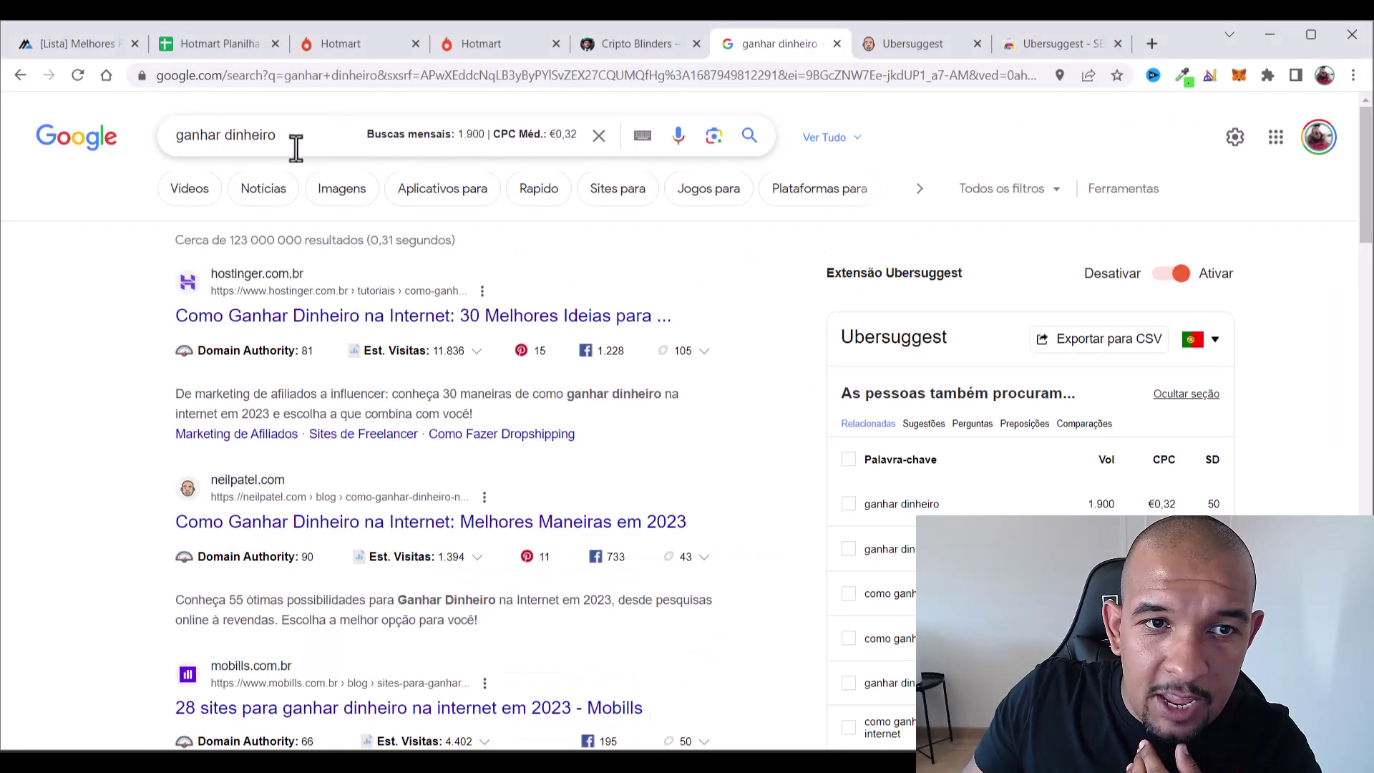
mouse_move(563, 134)
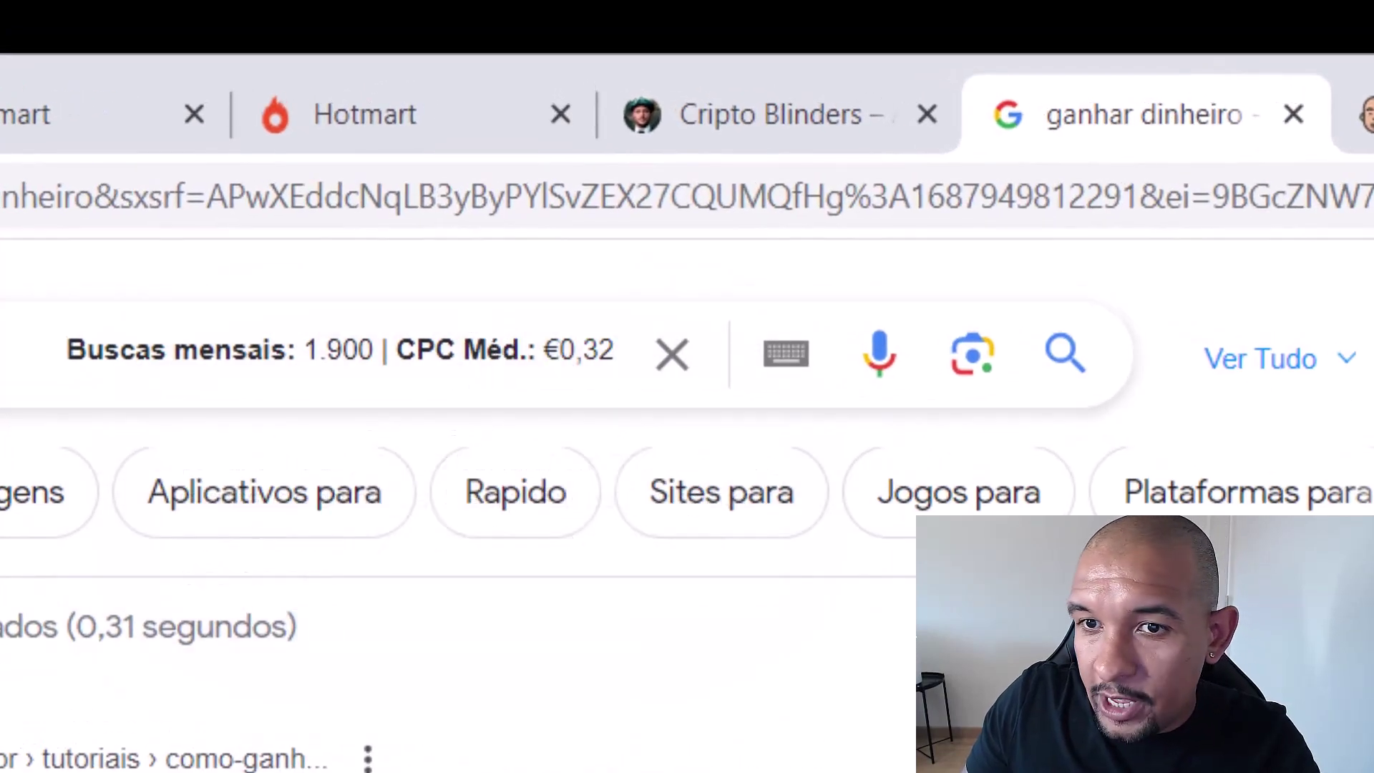
scroll(458, 501, down, 10)
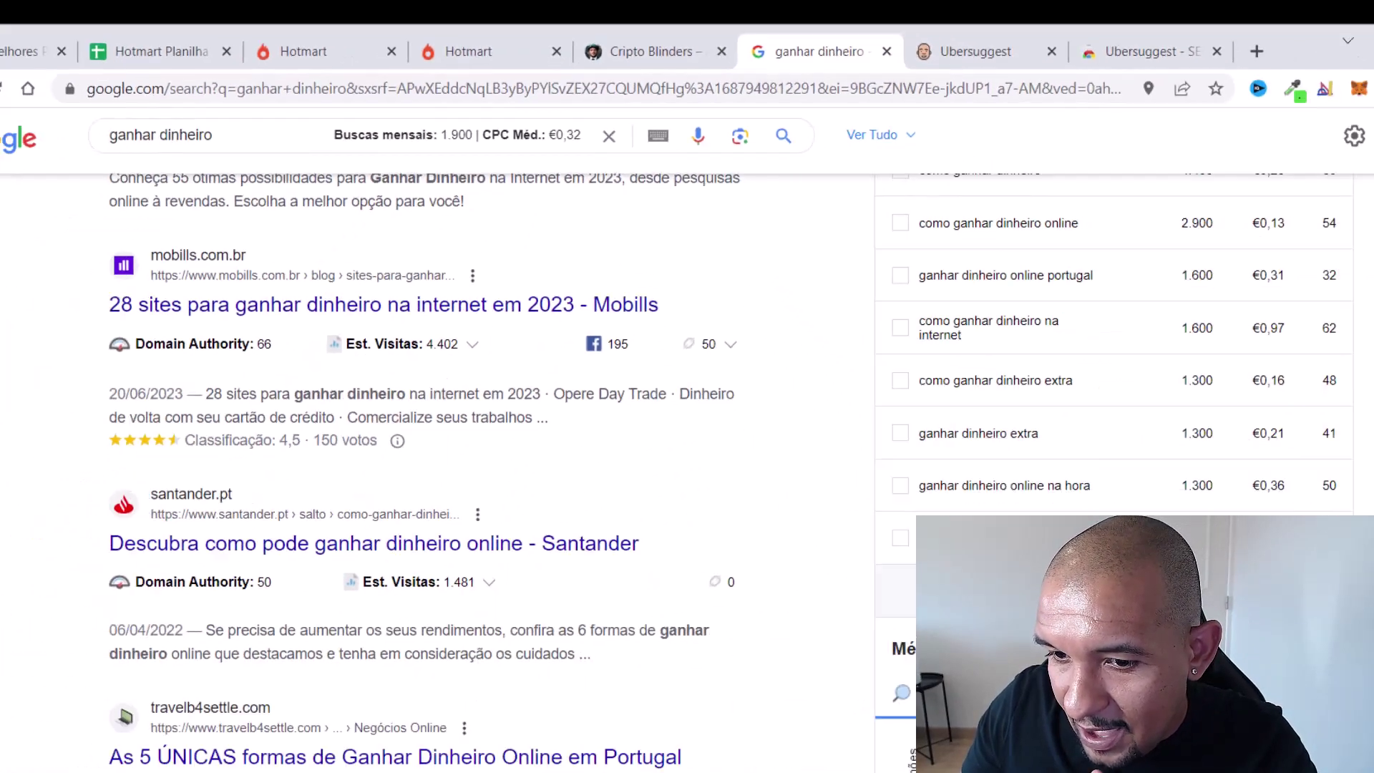
scroll(1273, 461, down, 5)
scroll(1281, 411, up, 10)
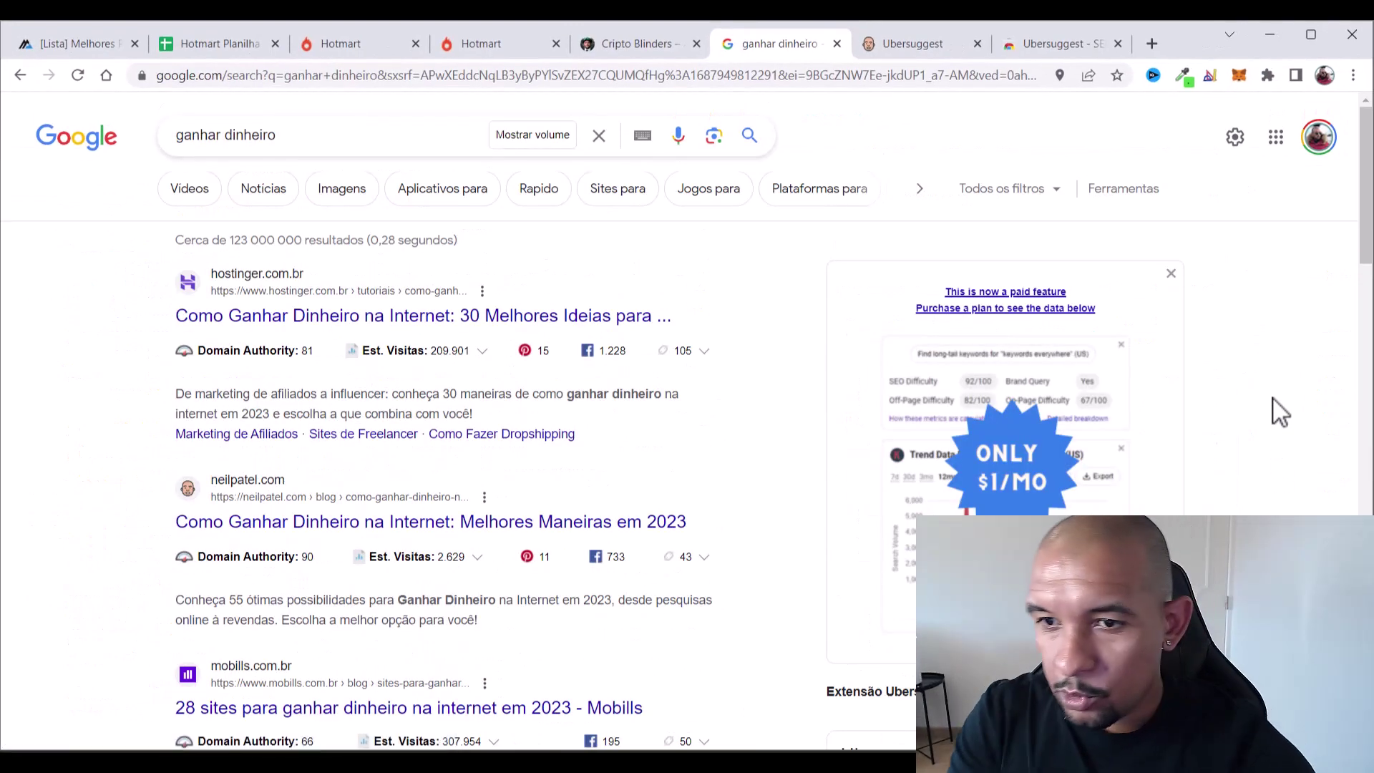
Show the search volume for "ganhar dinheiro" and highlight the monthly searches and average CPC in reais
click(532, 136)
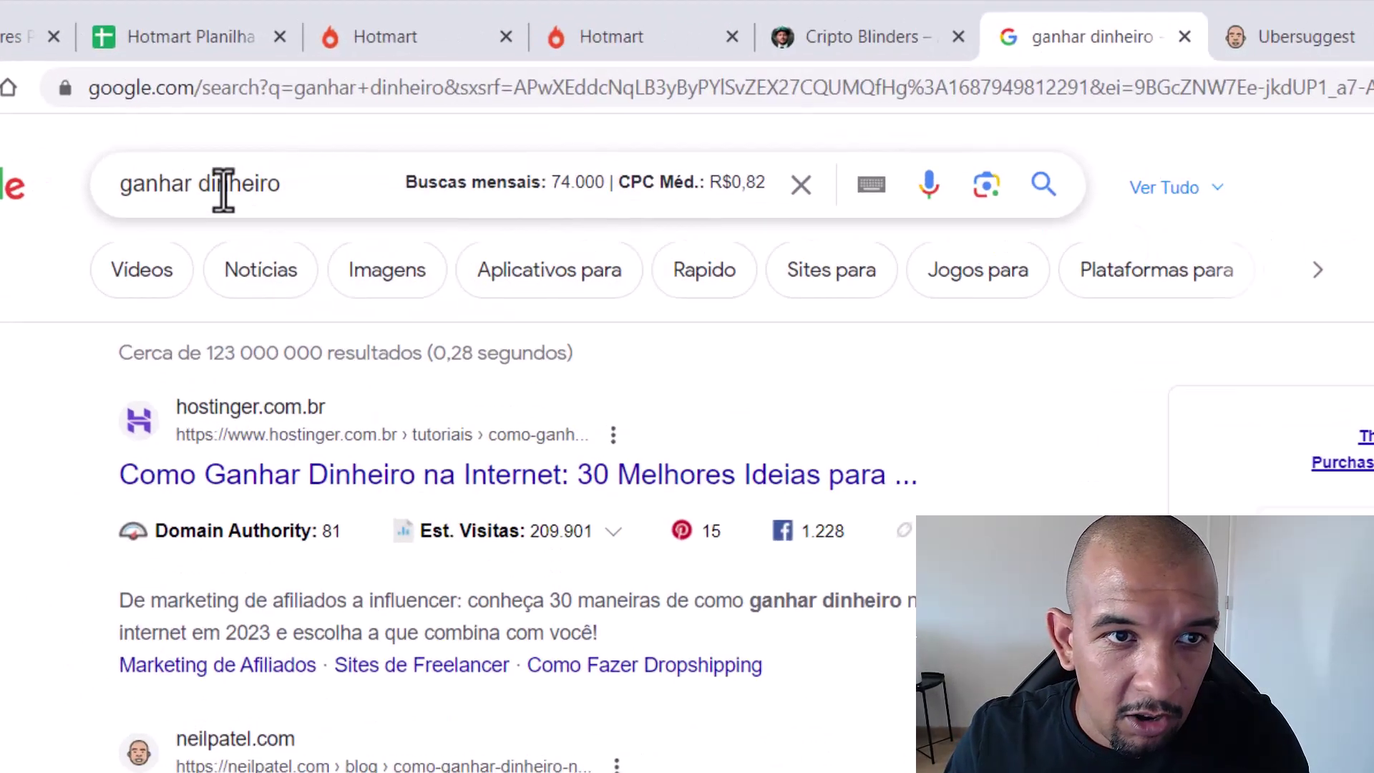
drag(310, 190, 123, 181)
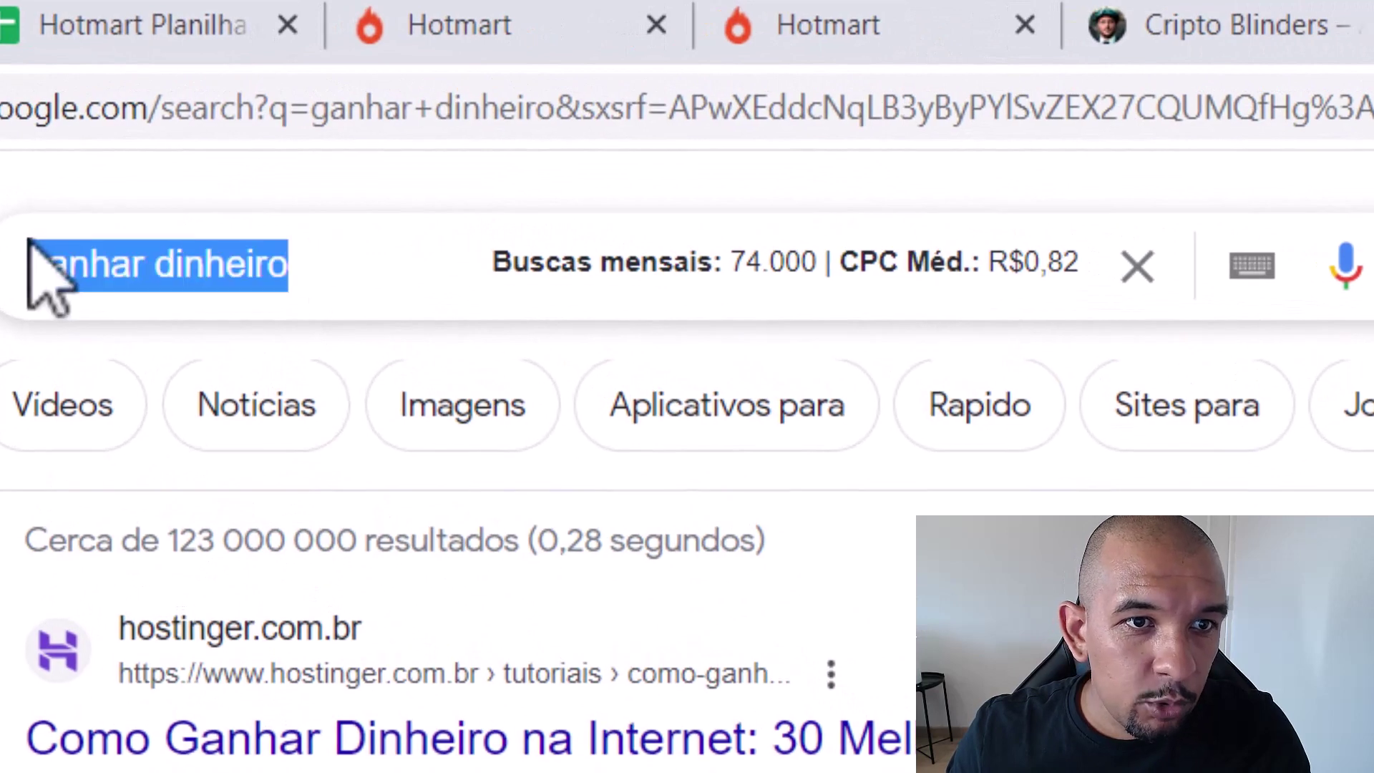
drag(730, 264, 818, 264)
drag(989, 264, 1078, 263)
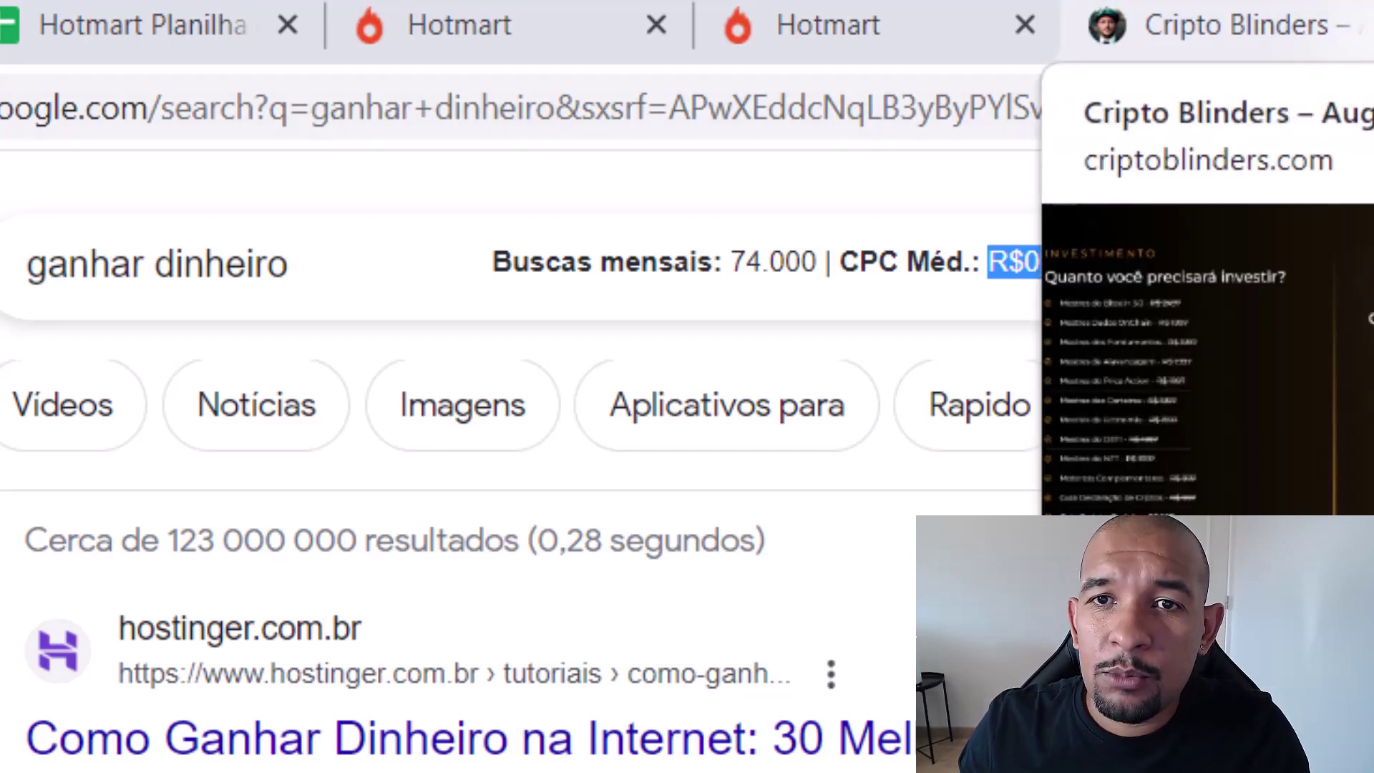
Close the Cripto Blinders sales page and its Hotmart product page, and return to the affiliate marketplace listing
middle_click(1217, 25)
click(827, 25)
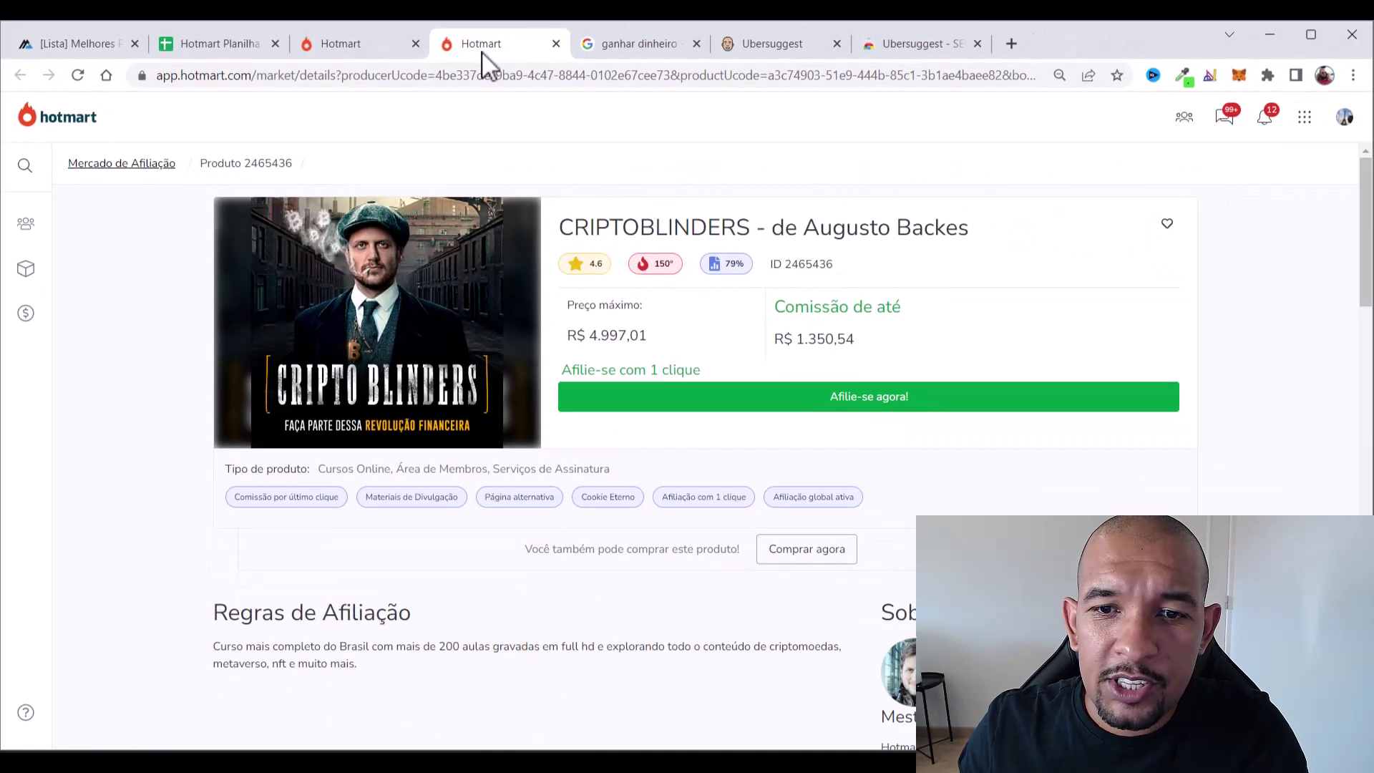
click(556, 44)
click(372, 47)
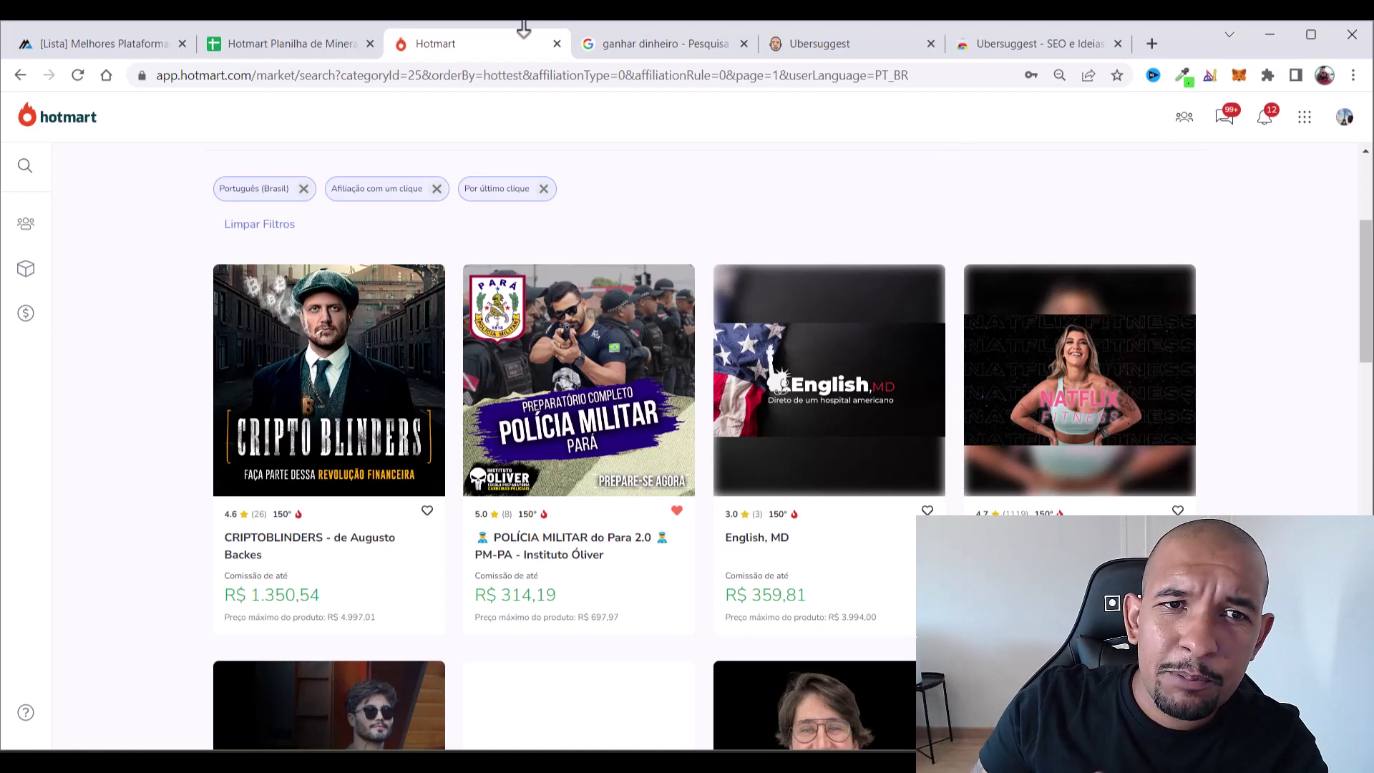
Open the POLÍCIA MILITAR do Para 2.0 product separately from the marketplace and close both Ubersuggest pages
click(334, 46)
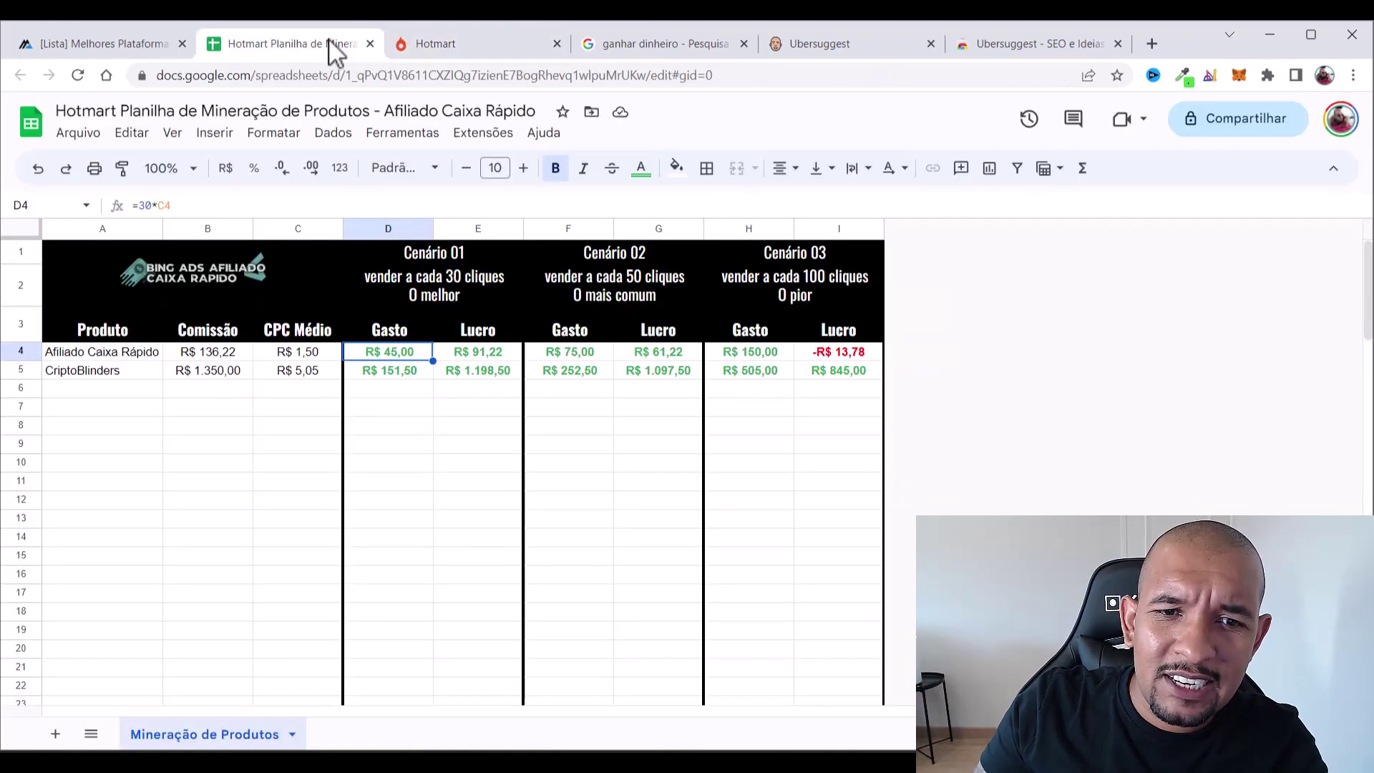
click(472, 47)
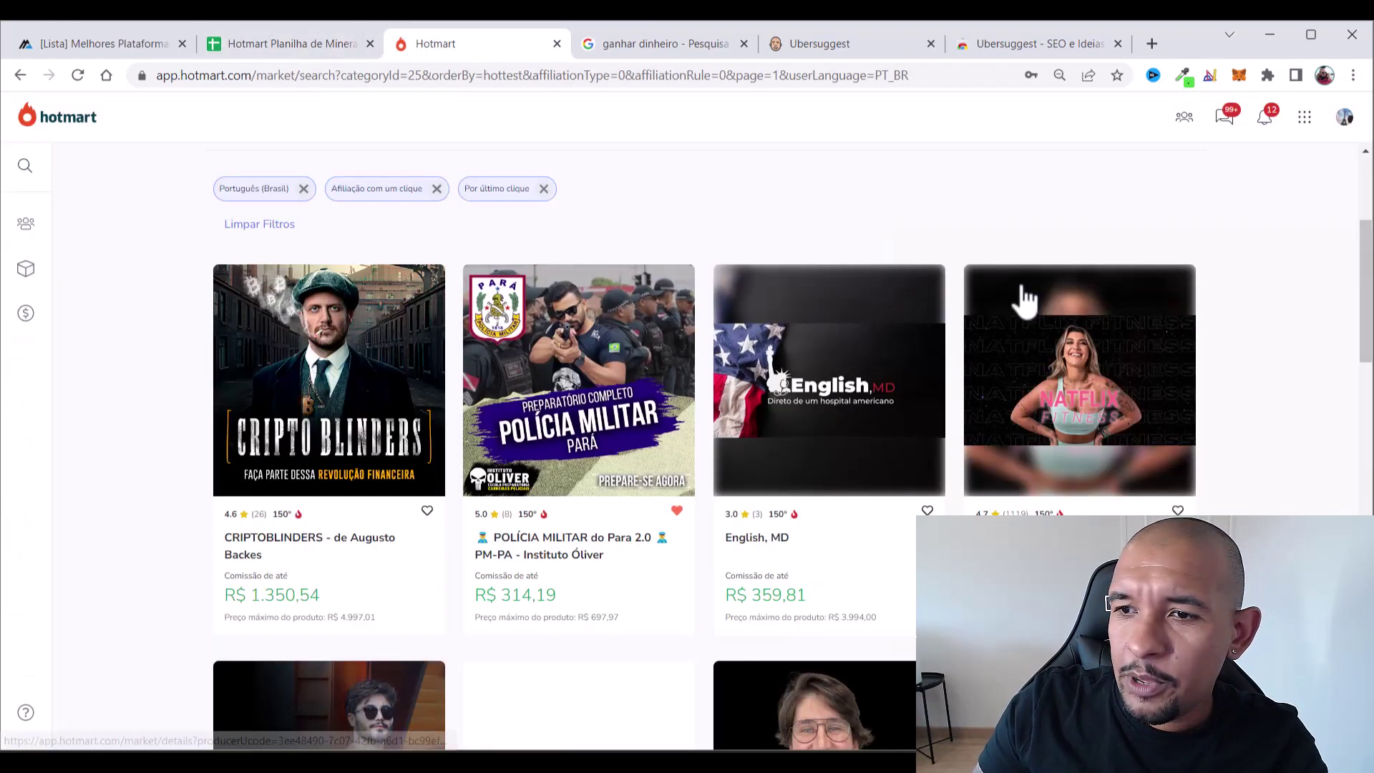
scroll(1267, 270, down, 1)
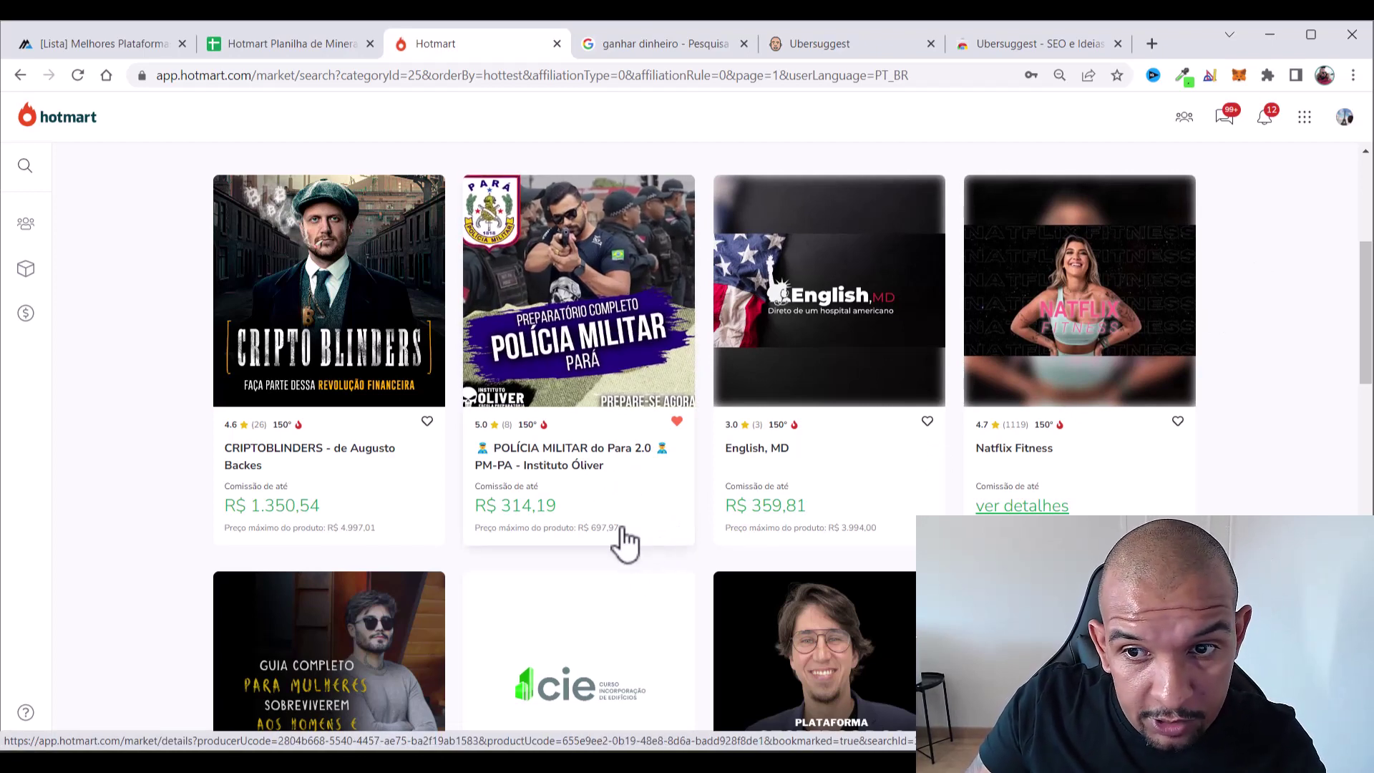
right_click(542, 241)
click(587, 251)
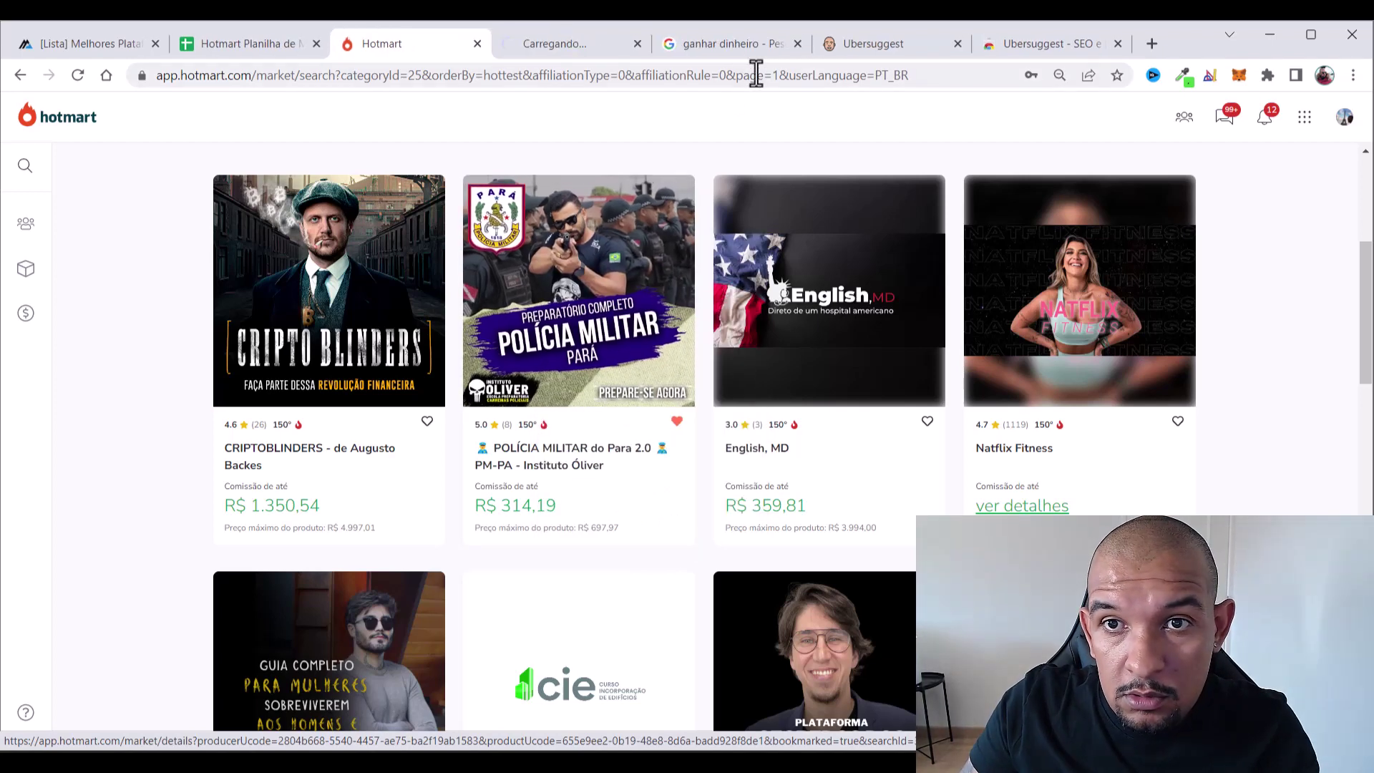
click(958, 44)
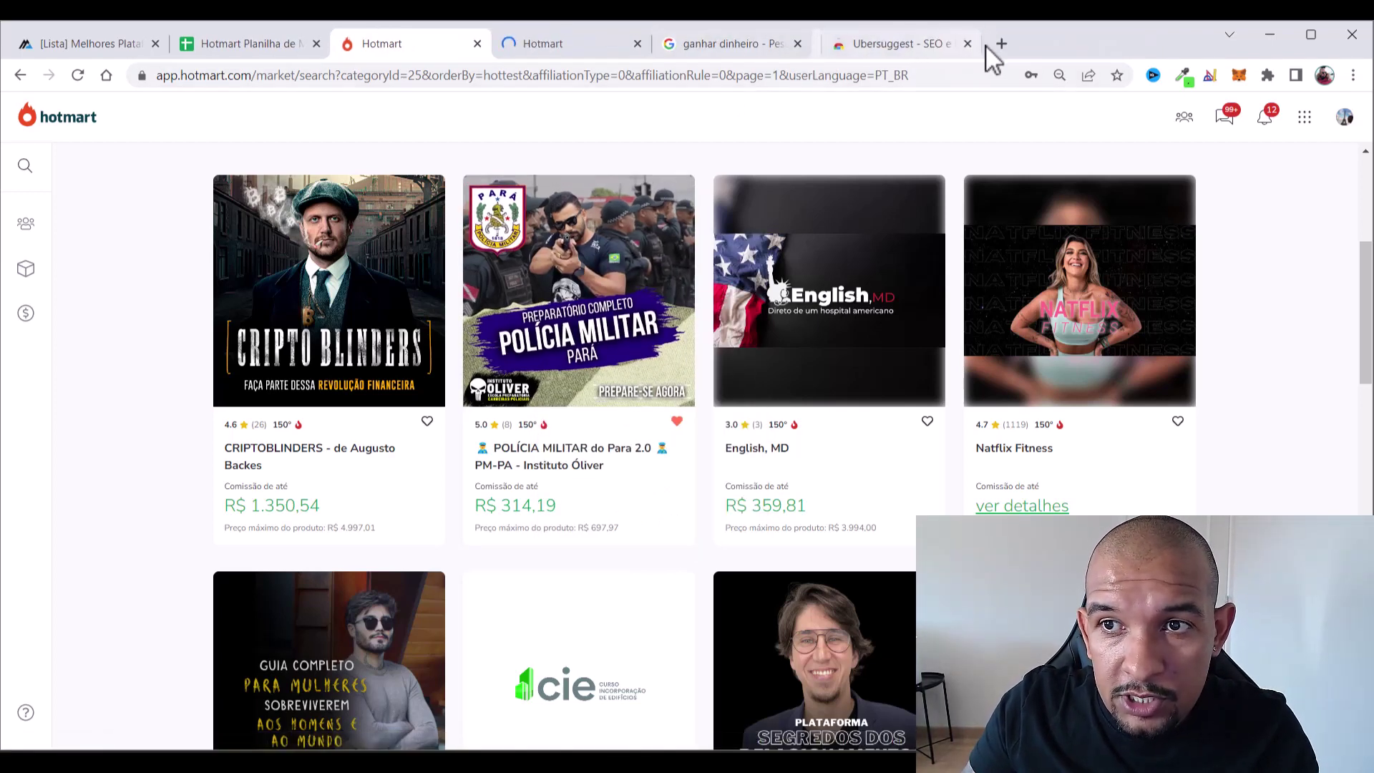
click(967, 44)
Check the commission and maximum price on the POLÍCIA MILITAR do Para 2.0 product page
click(703, 44)
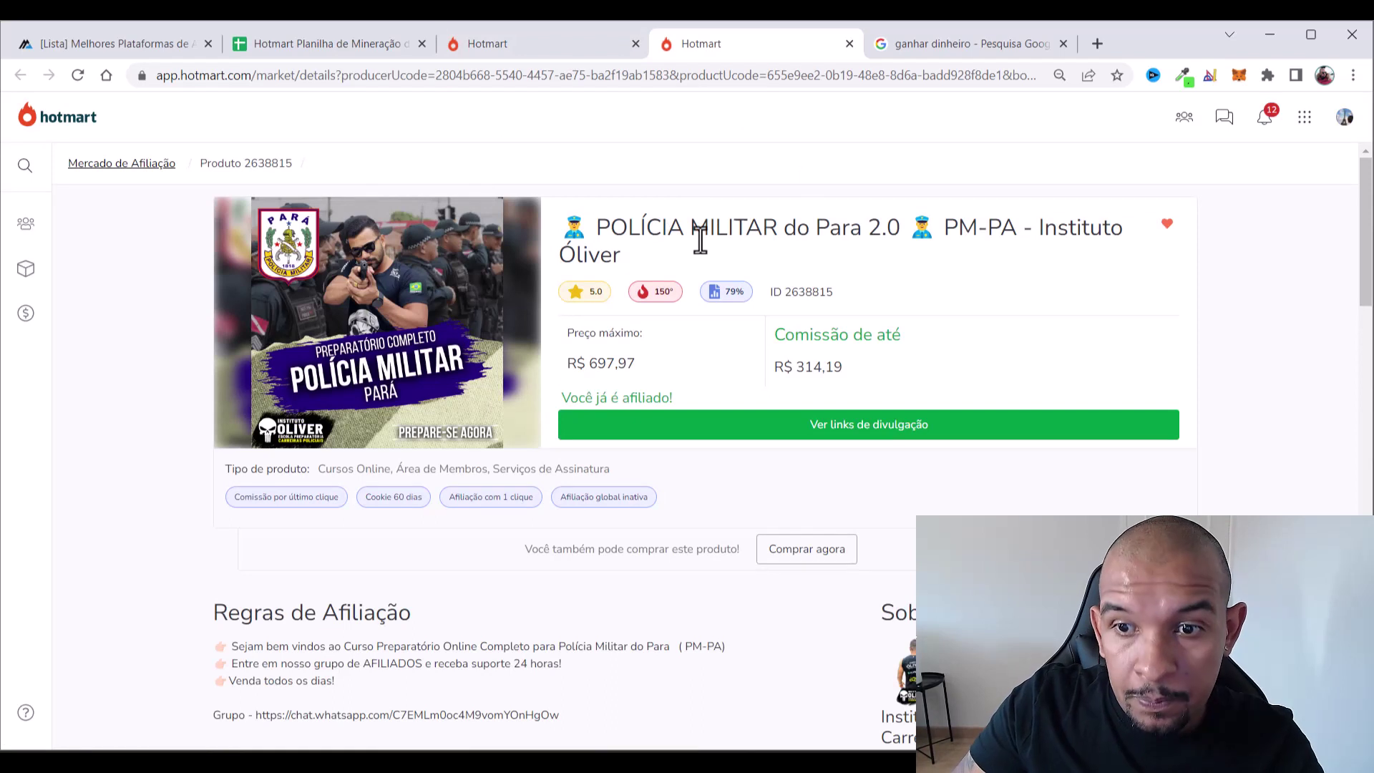
drag(780, 366, 836, 372)
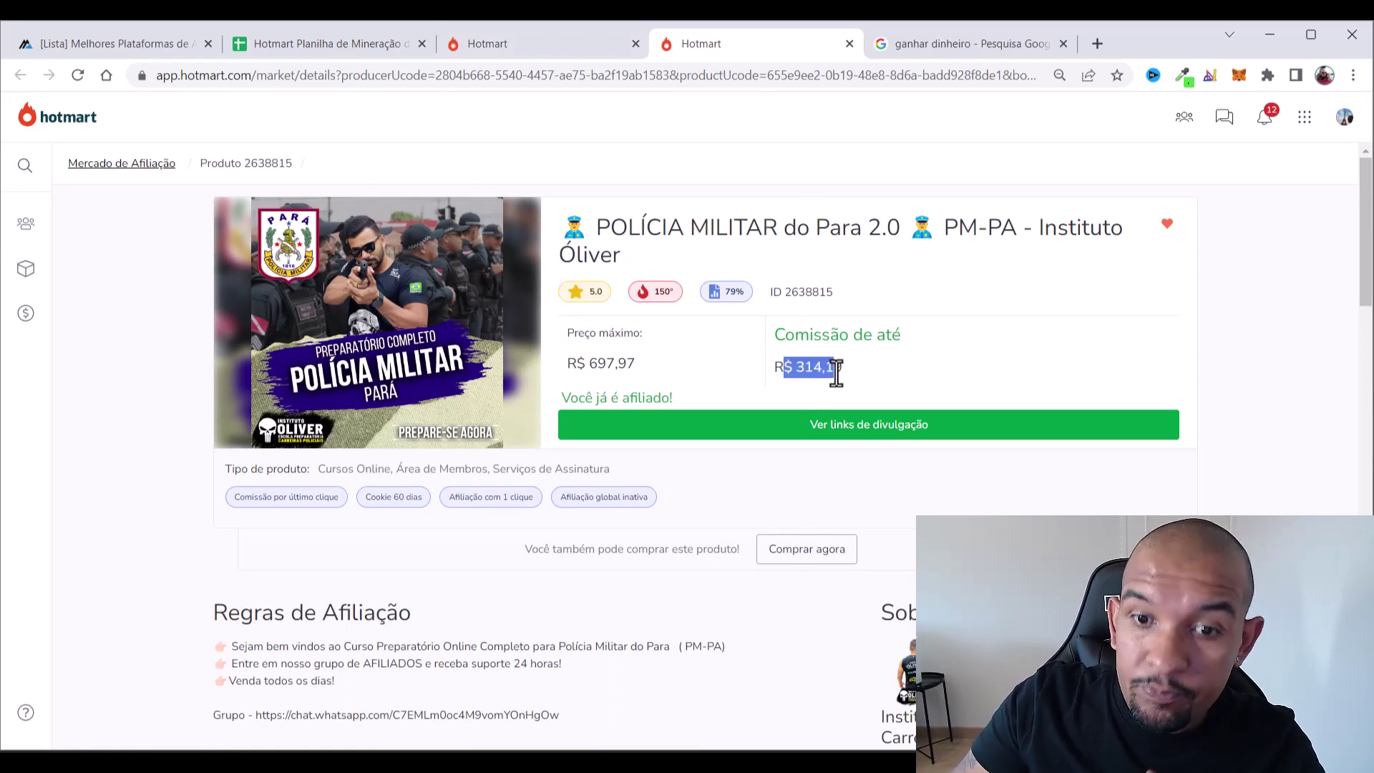
drag(577, 364, 641, 368)
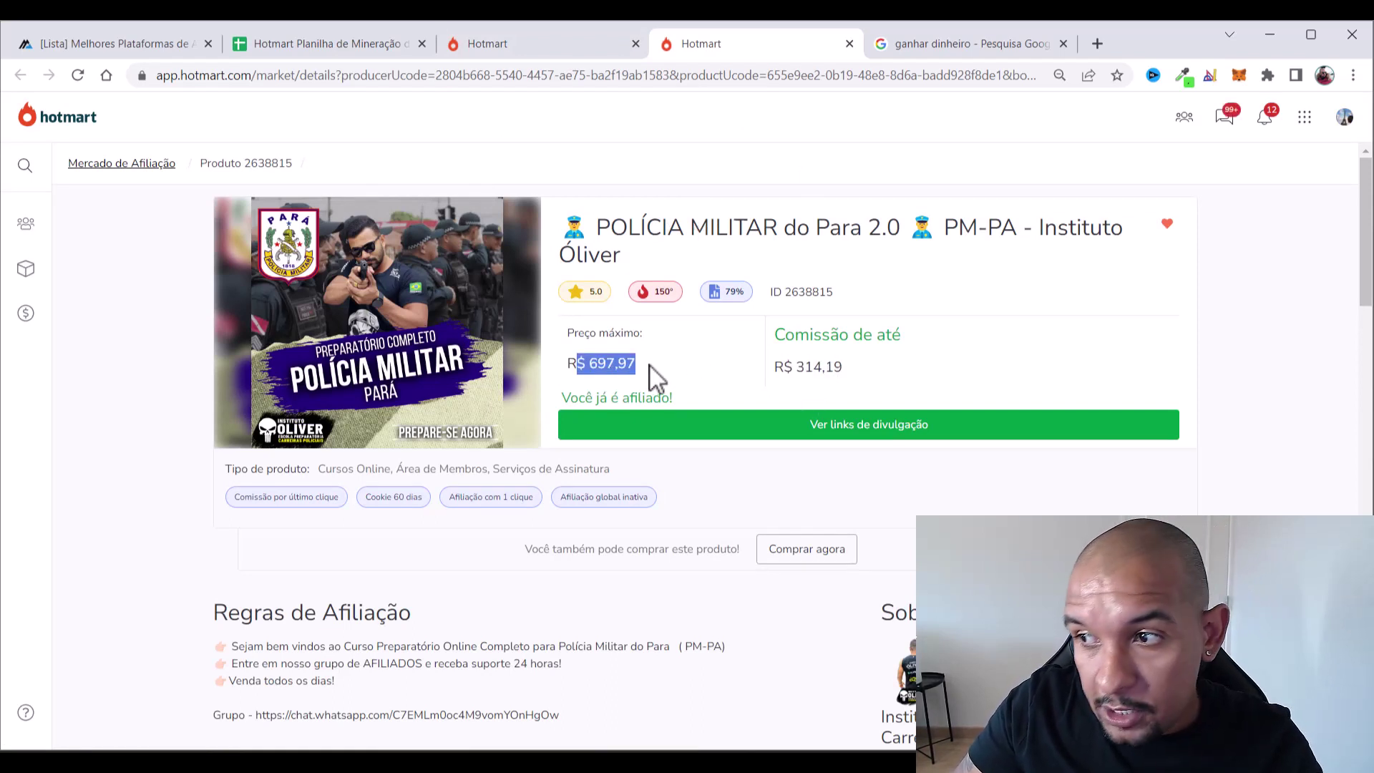
Review the affiliation rules, course benefits and ratings on the POLÍCIA MILITAR do Para 2.0 product page
scroll(737, 335, down, 2)
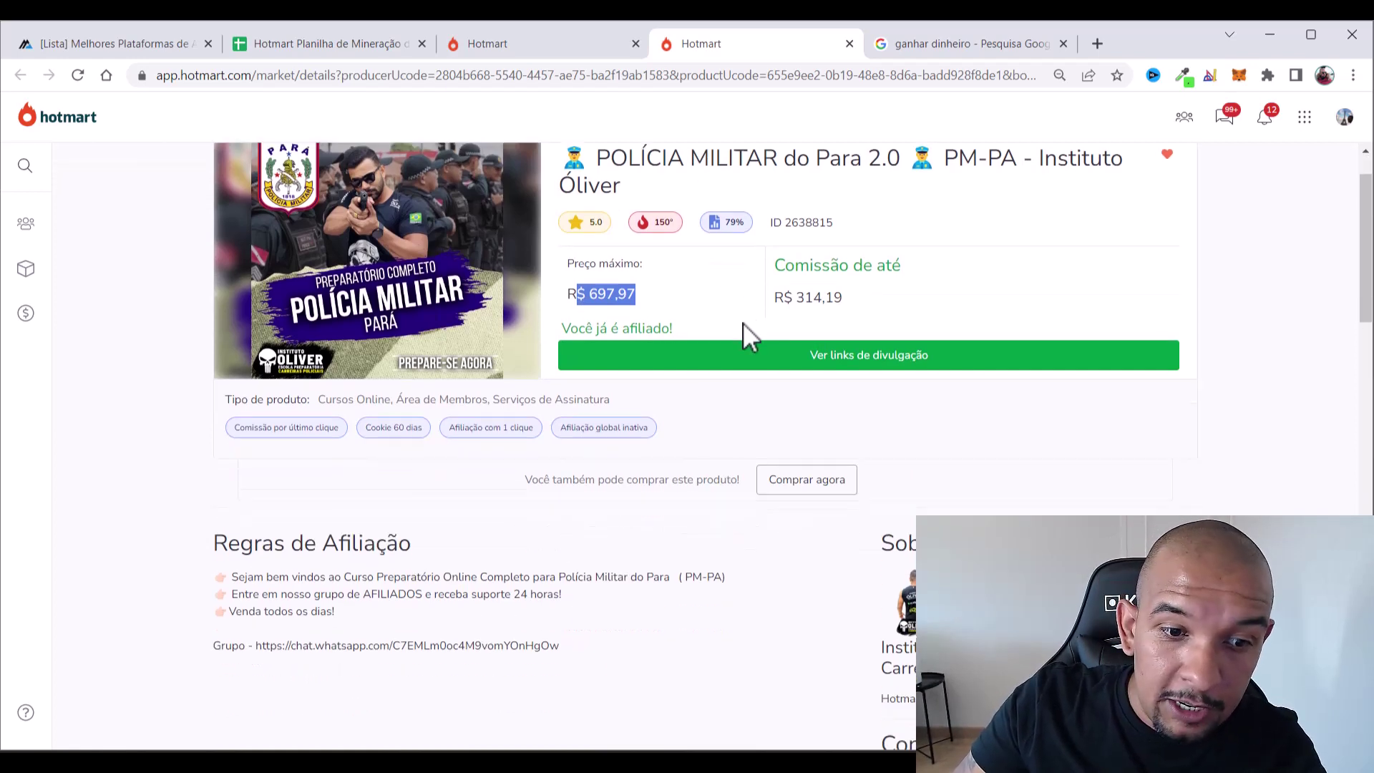
drag(238, 469, 561, 470)
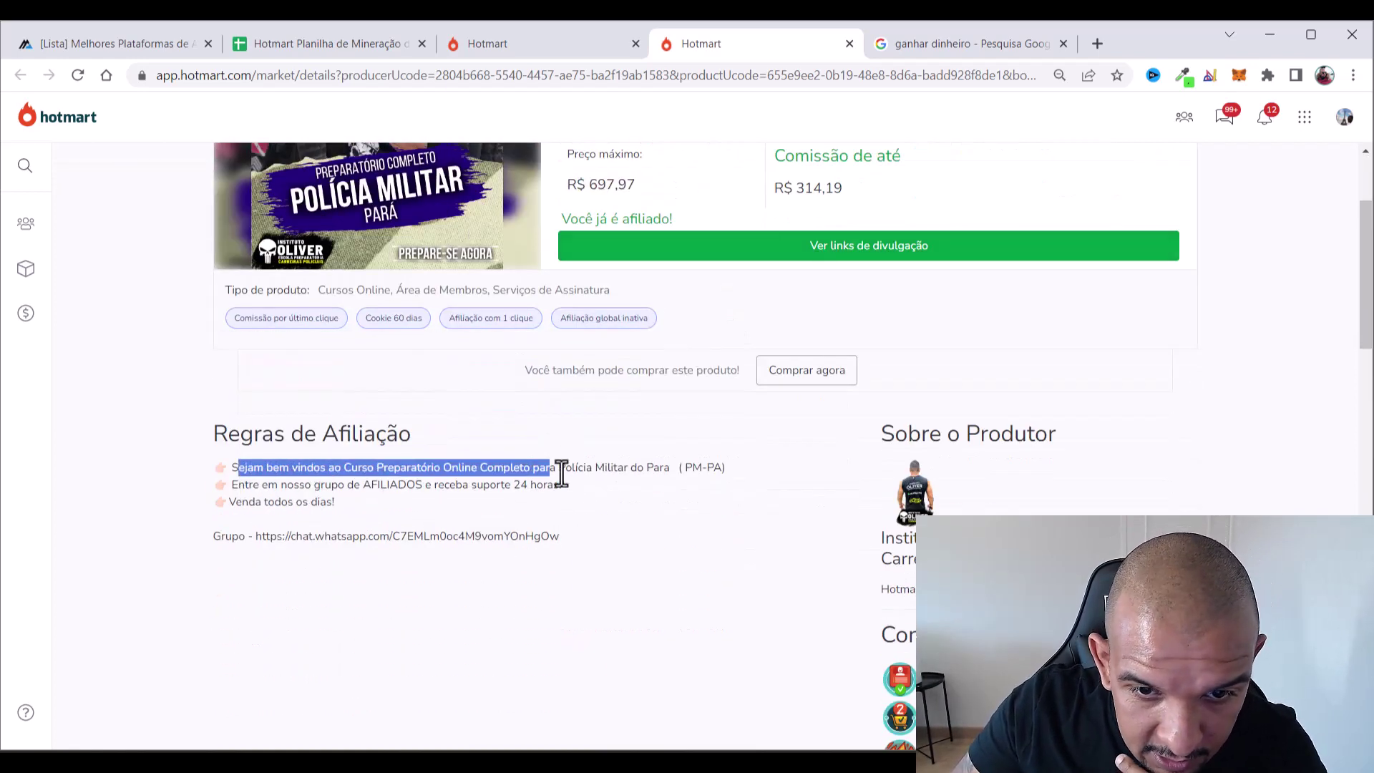
drag(280, 485, 411, 510)
scroll(422, 505, down, 1)
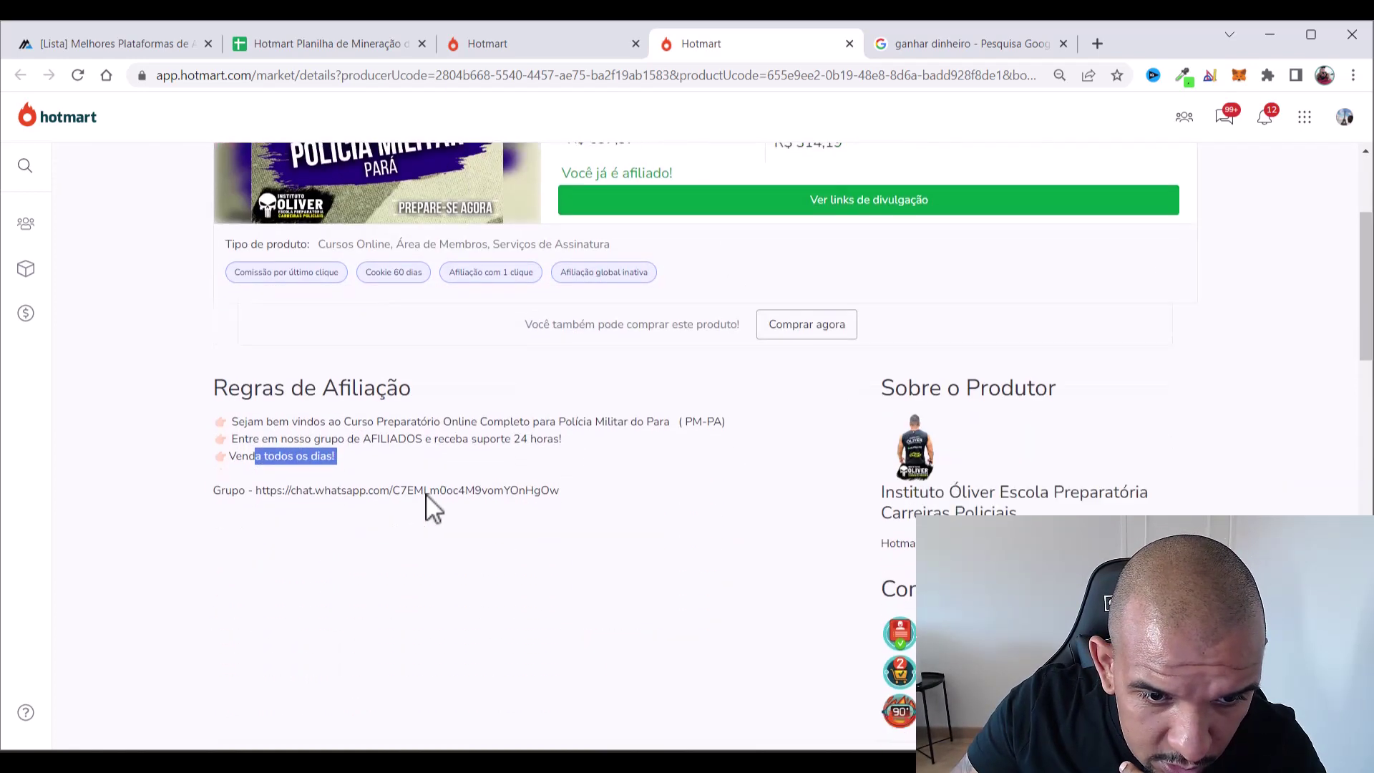
drag(315, 447, 569, 450)
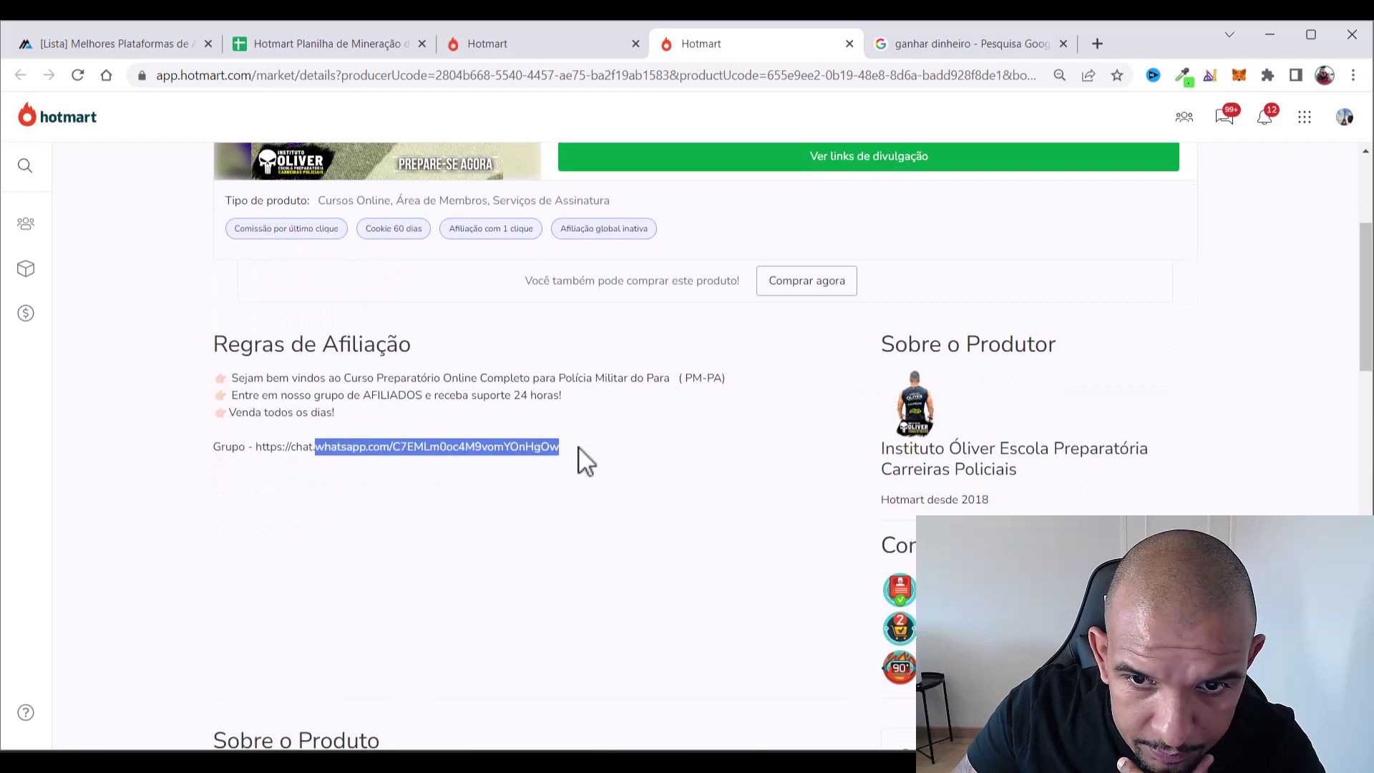
scroll(576, 461, down, 4)
drag(229, 451, 406, 465)
scroll(430, 462, down, 2)
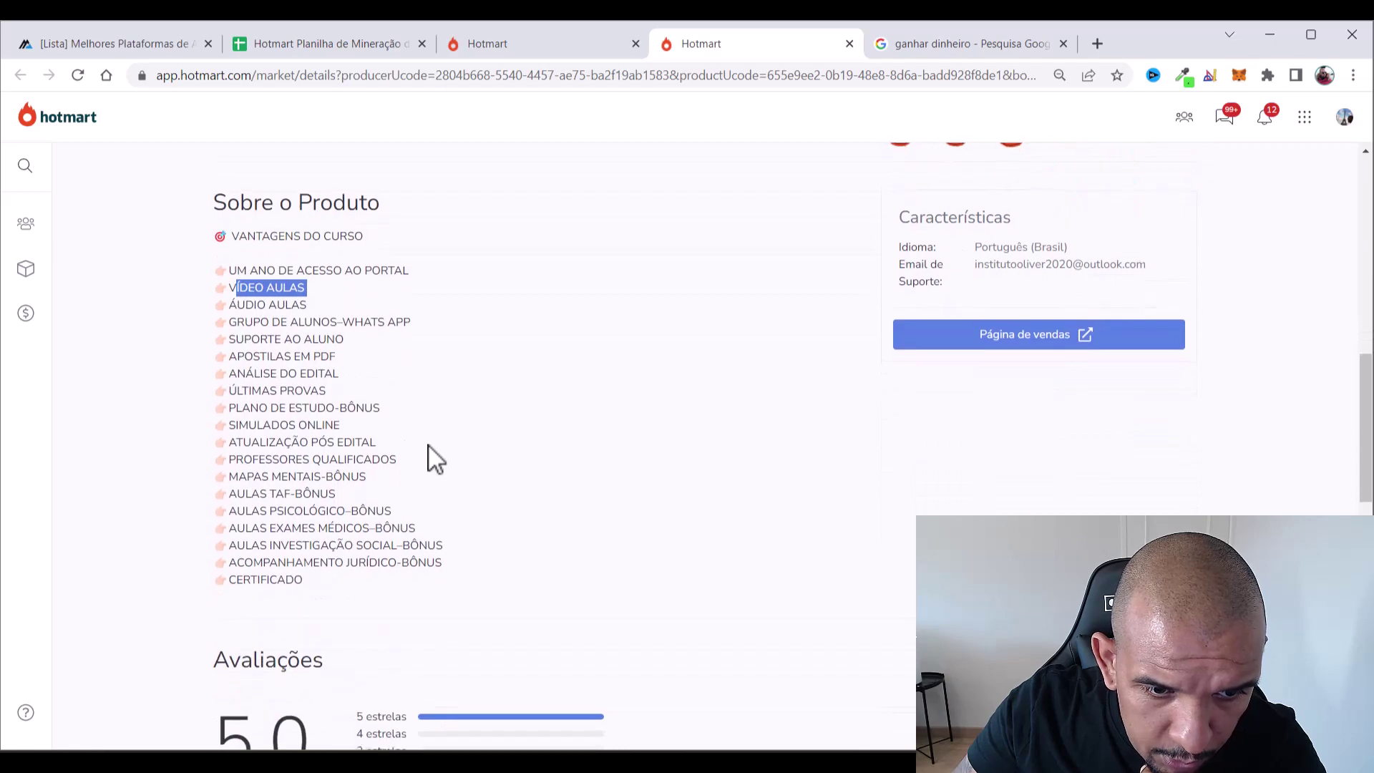
scroll(429, 450, down, 2)
scroll(360, 398, down, 3)
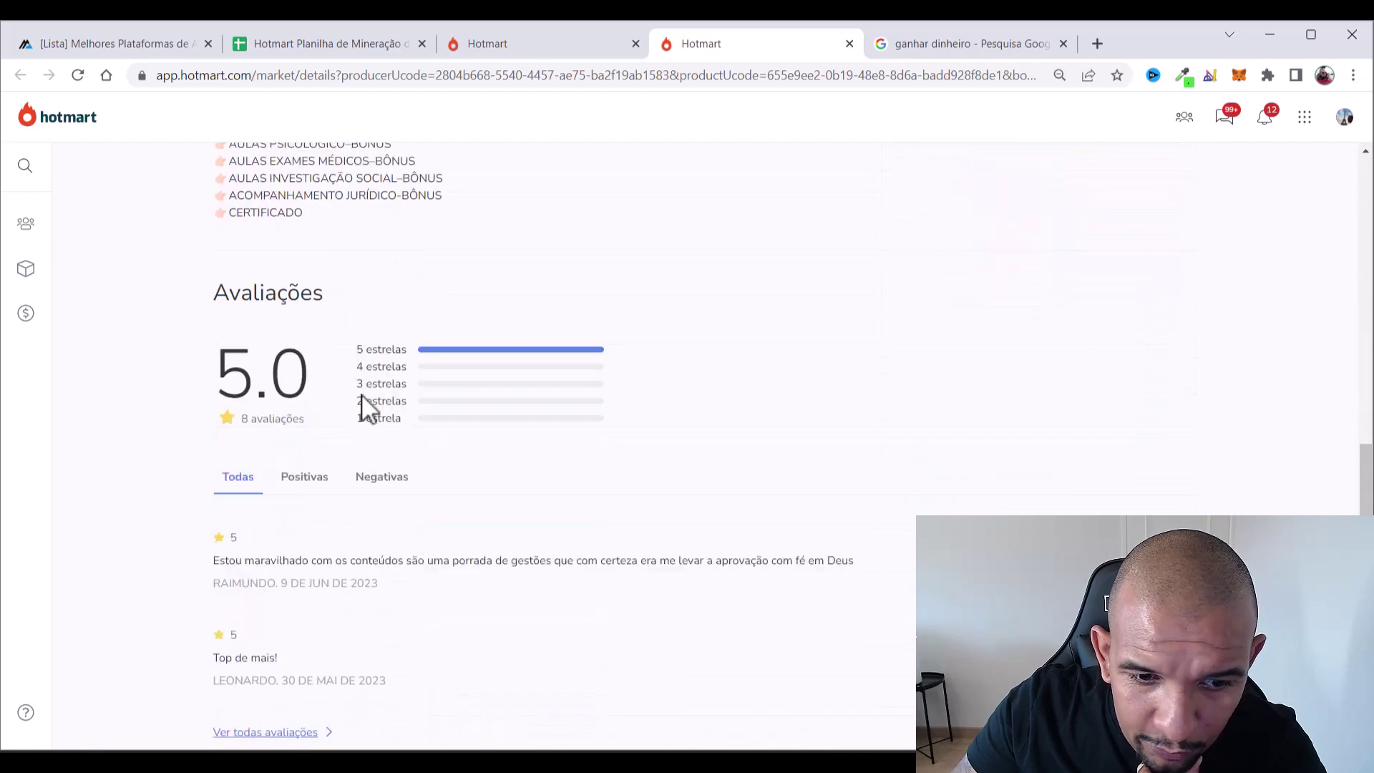
scroll(362, 398, up, 9)
scroll(367, 411, up, 6)
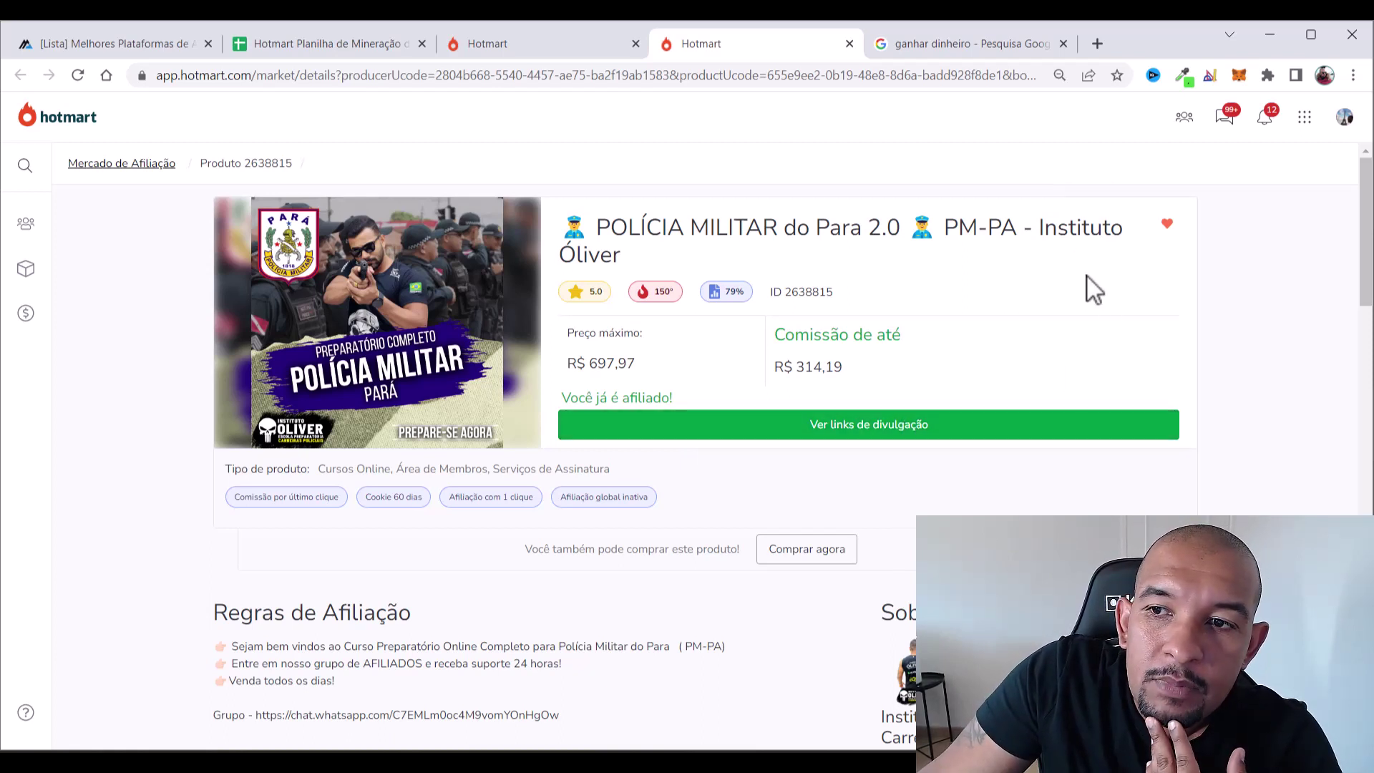
Highlight the producer name Instituto Óliver and the abbreviation PM-PA in the product title
drag(1037, 226, 617, 260)
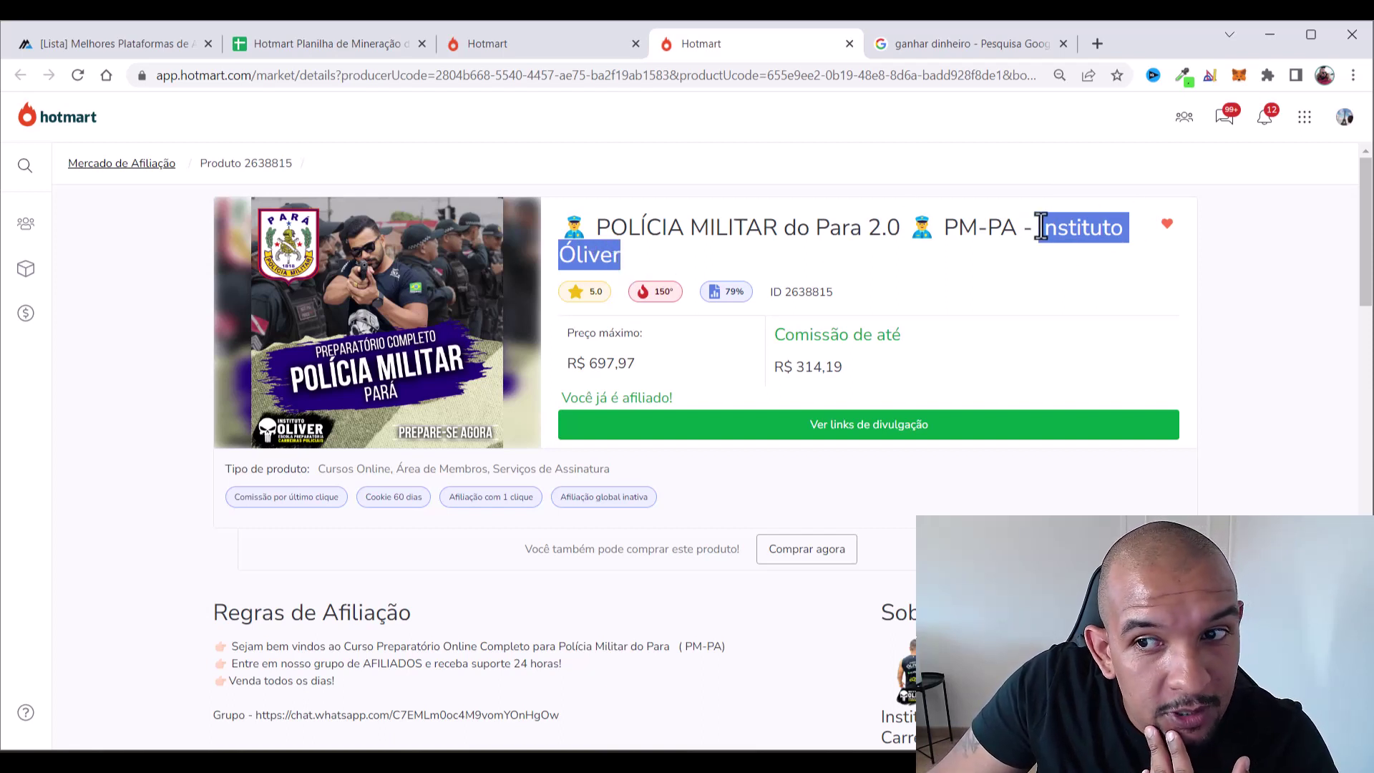
drag(945, 227, 650, 255)
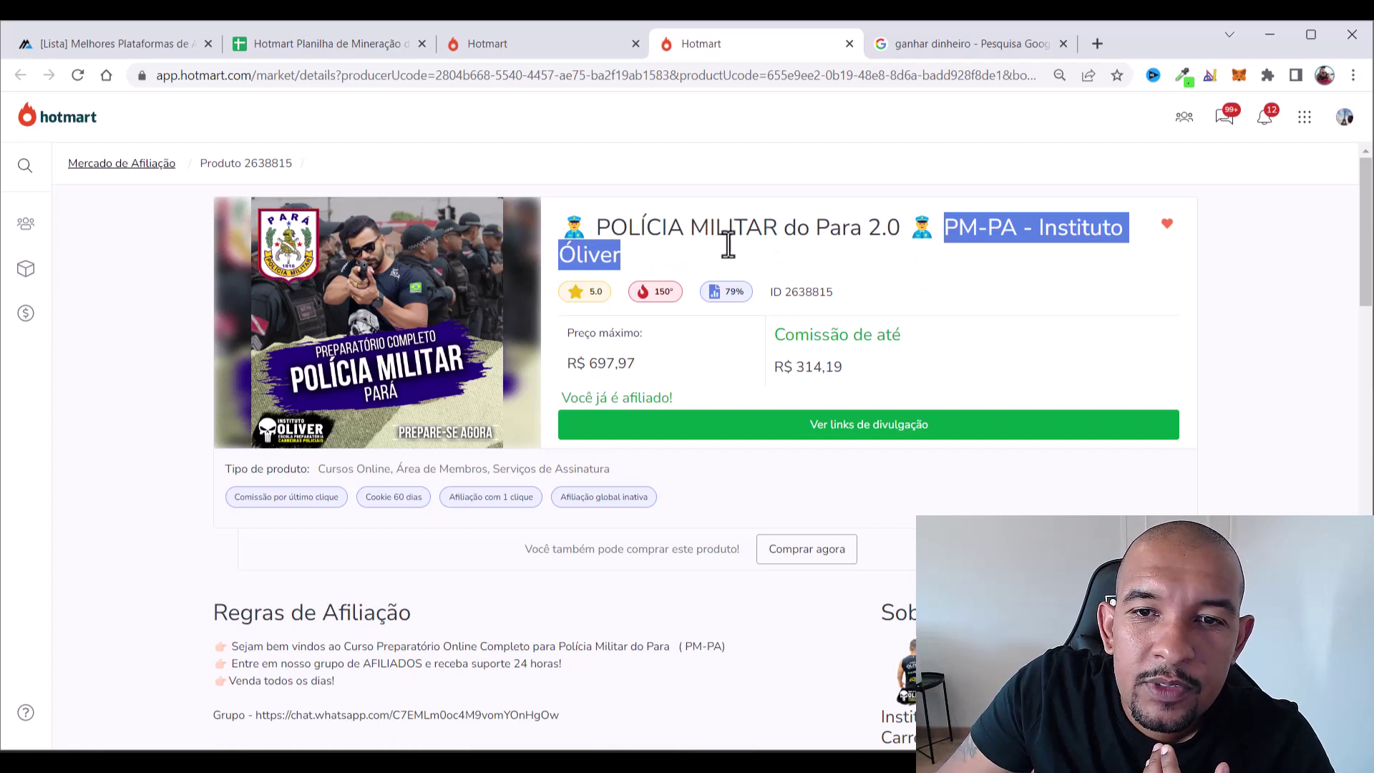
click(694, 239)
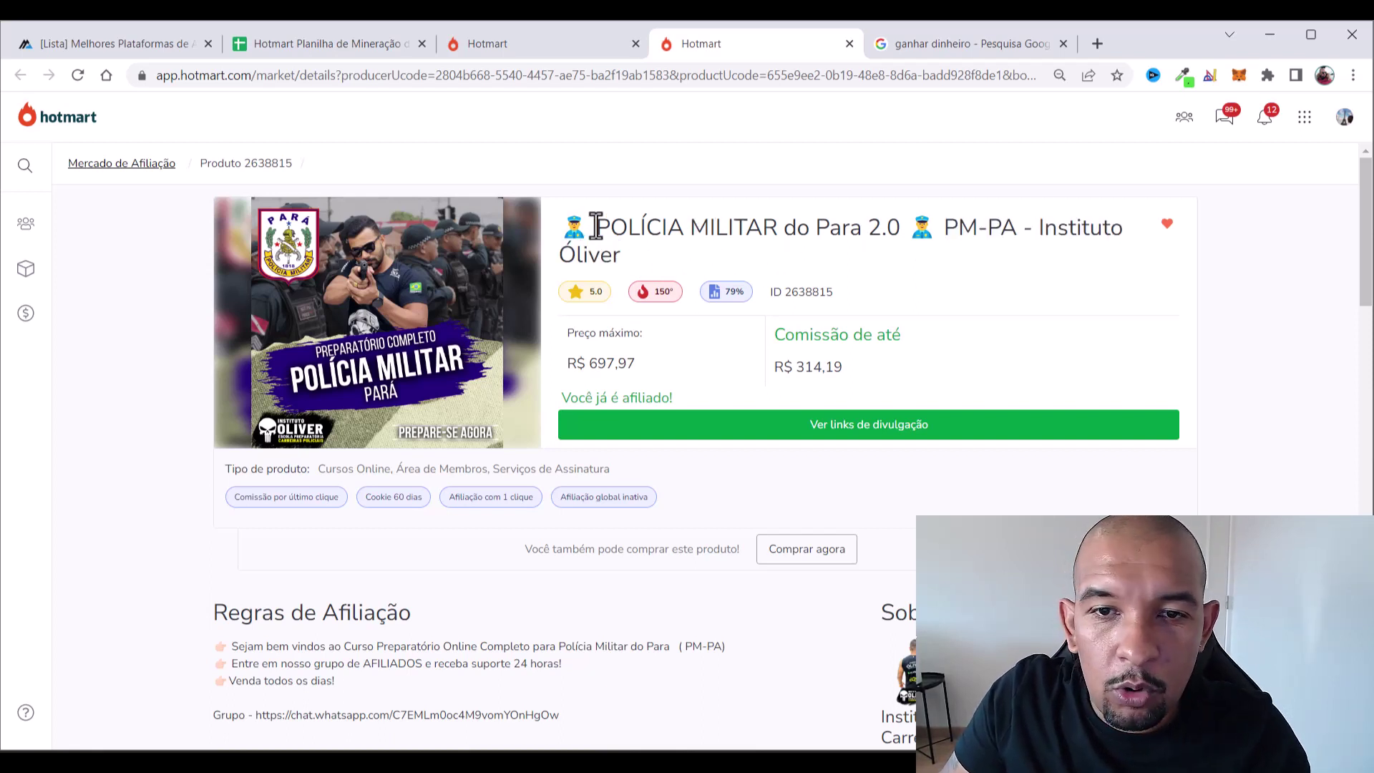
Copy the title POLÍCIA MILITAR do Para 2.0 into the spreadsheet's Produto column at A6
drag(595, 226, 900, 217)
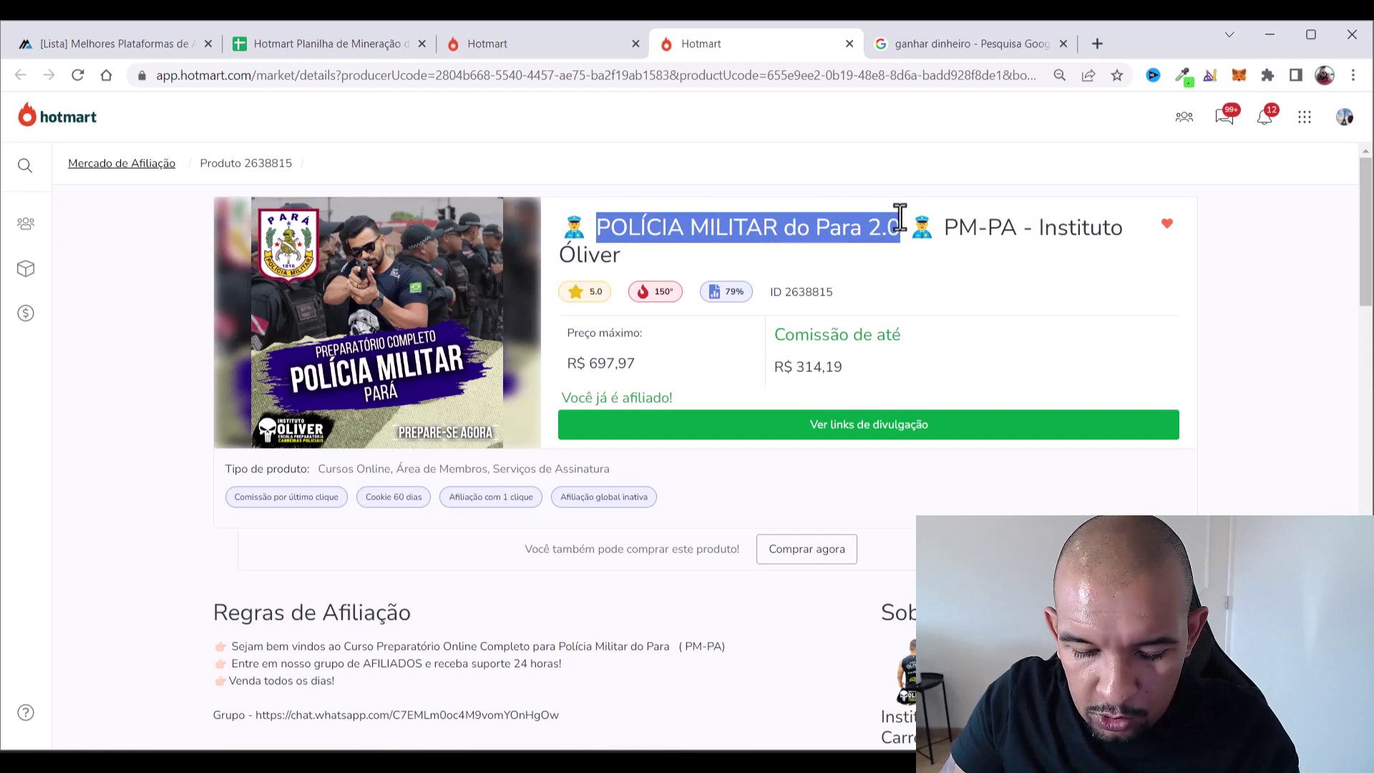
click(281, 43)
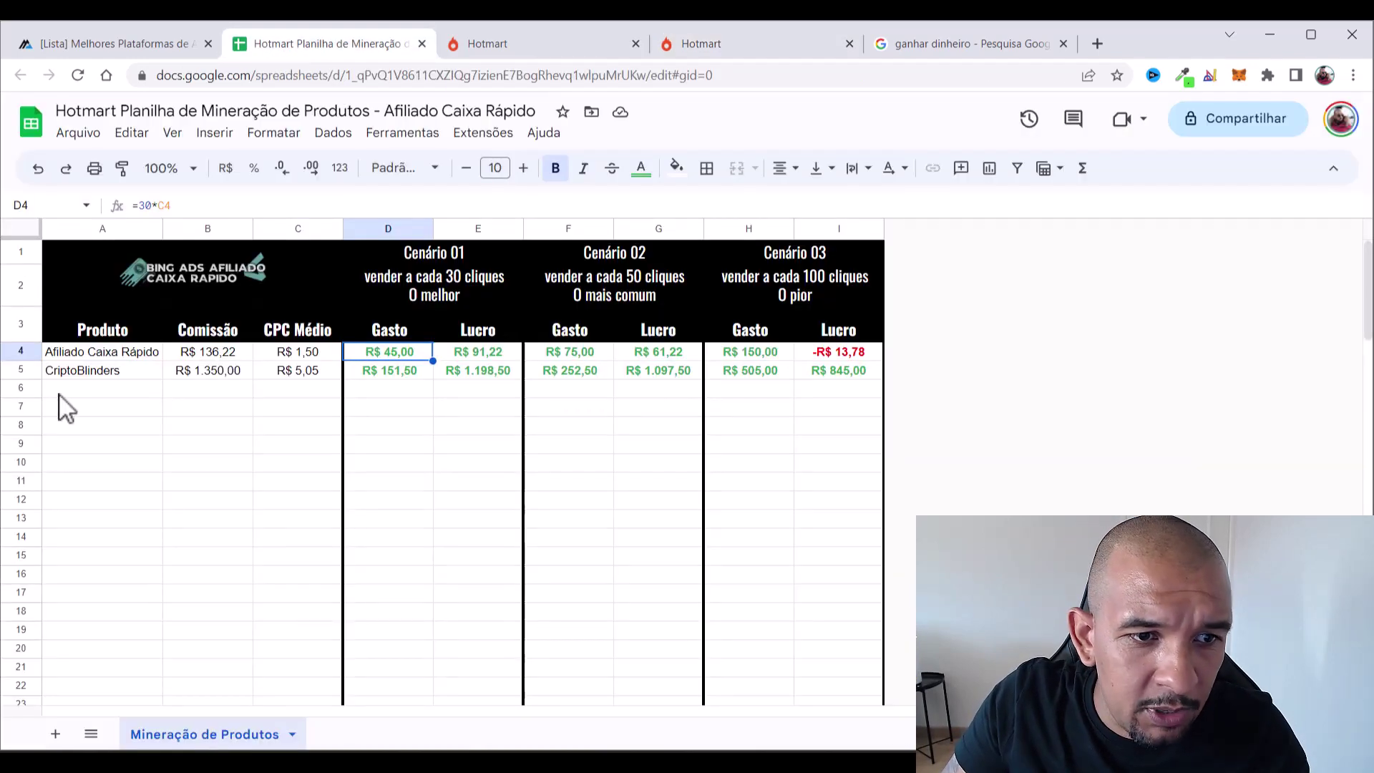
click(62, 390)
Look up the product's commission on Hotmart and enter 314,19 in its Comissão cell, B6, in the spreadsheet
click(716, 43)
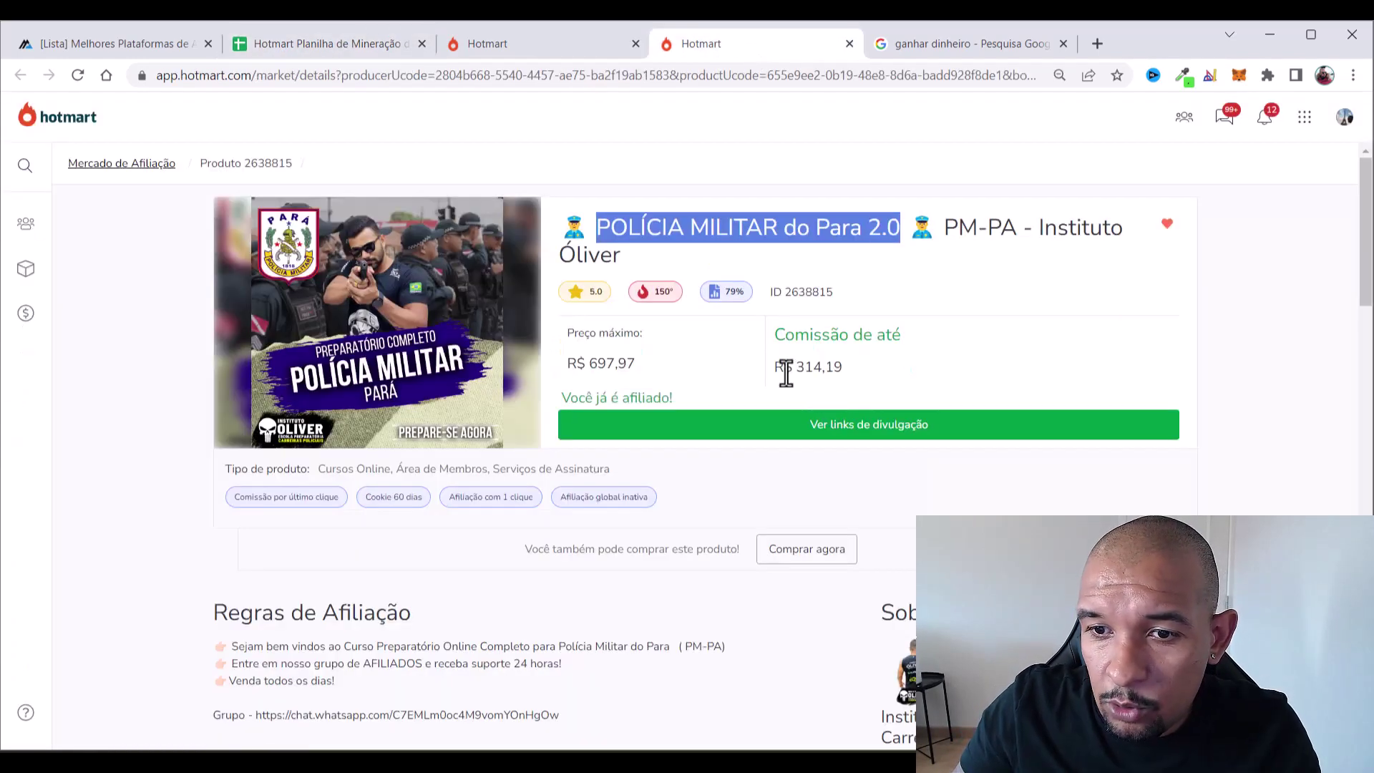
drag(776, 366, 845, 367)
click(337, 42)
key(Down)
key(Down)
key(Down)
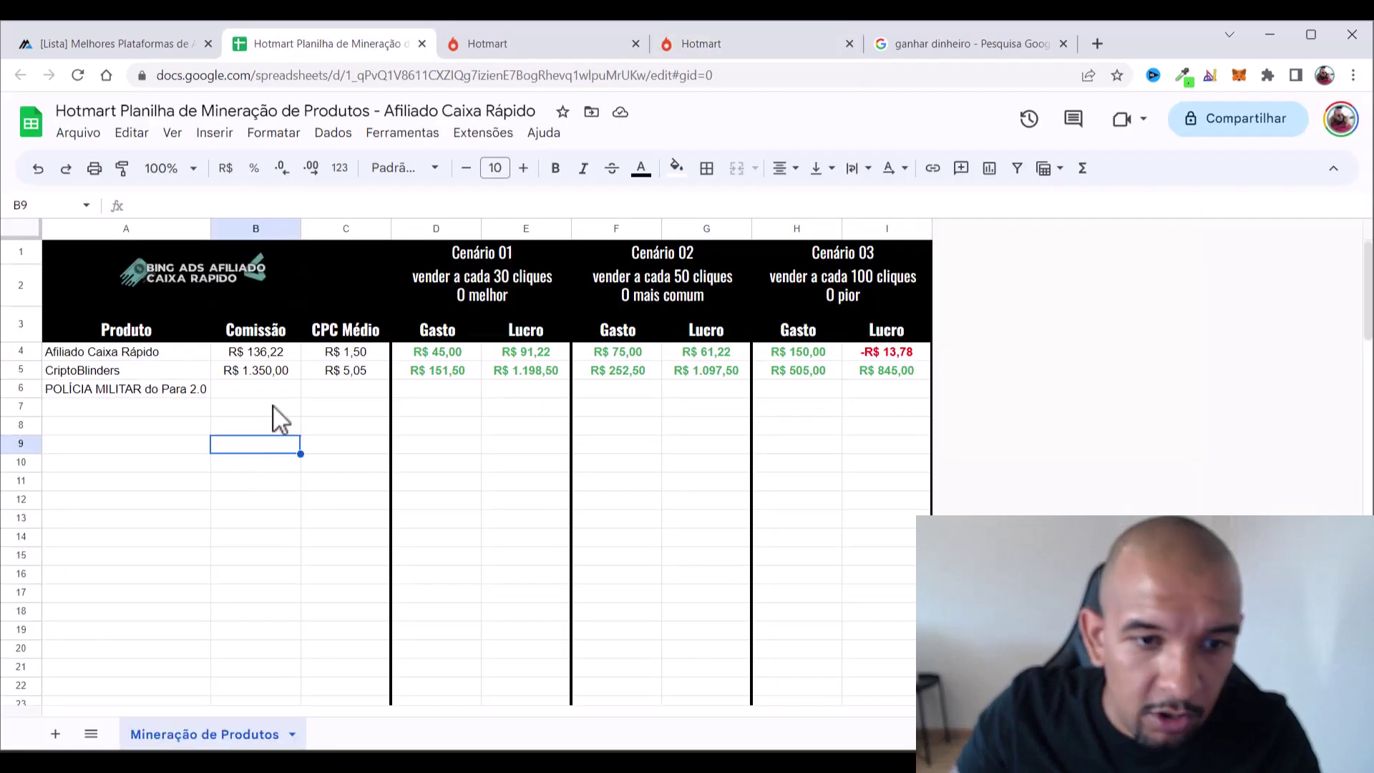
click(270, 394)
text(314)
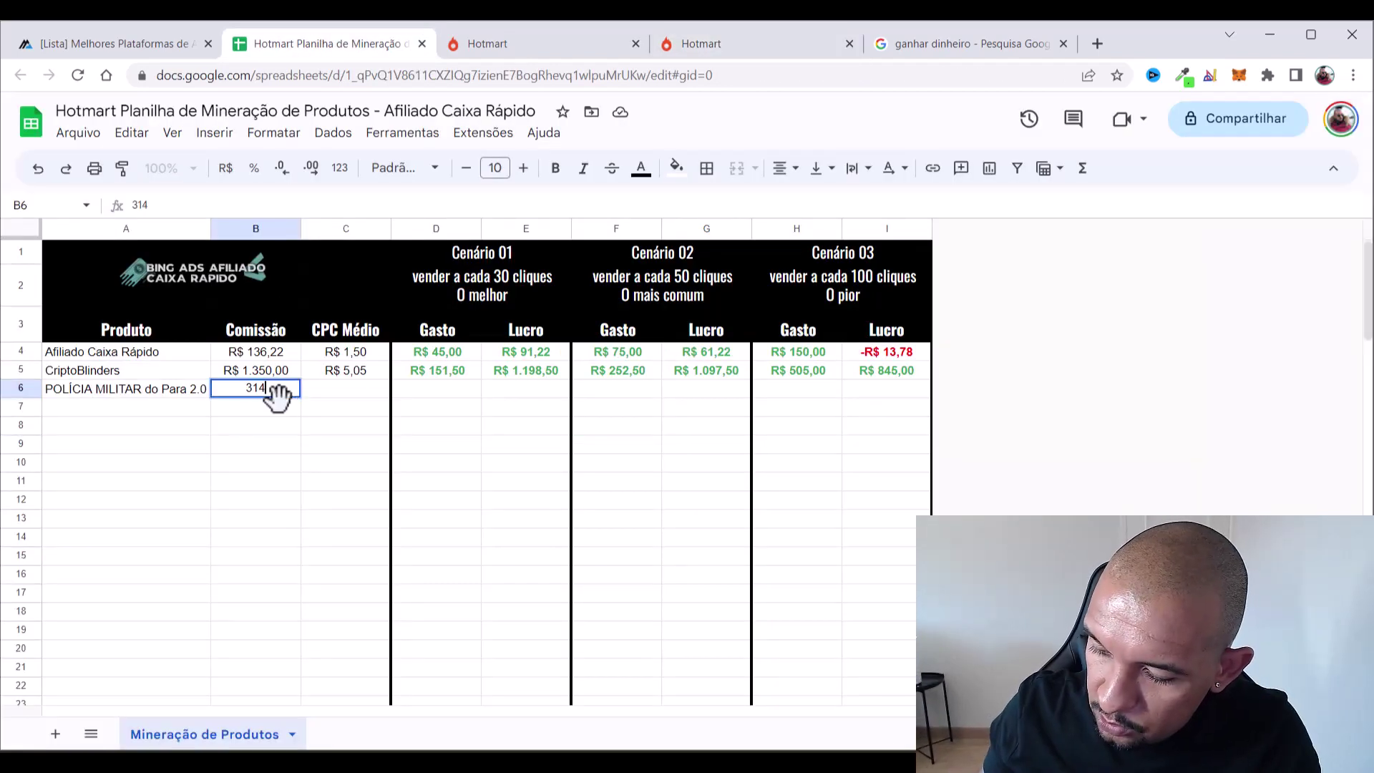
text(,19)
key(Tab)
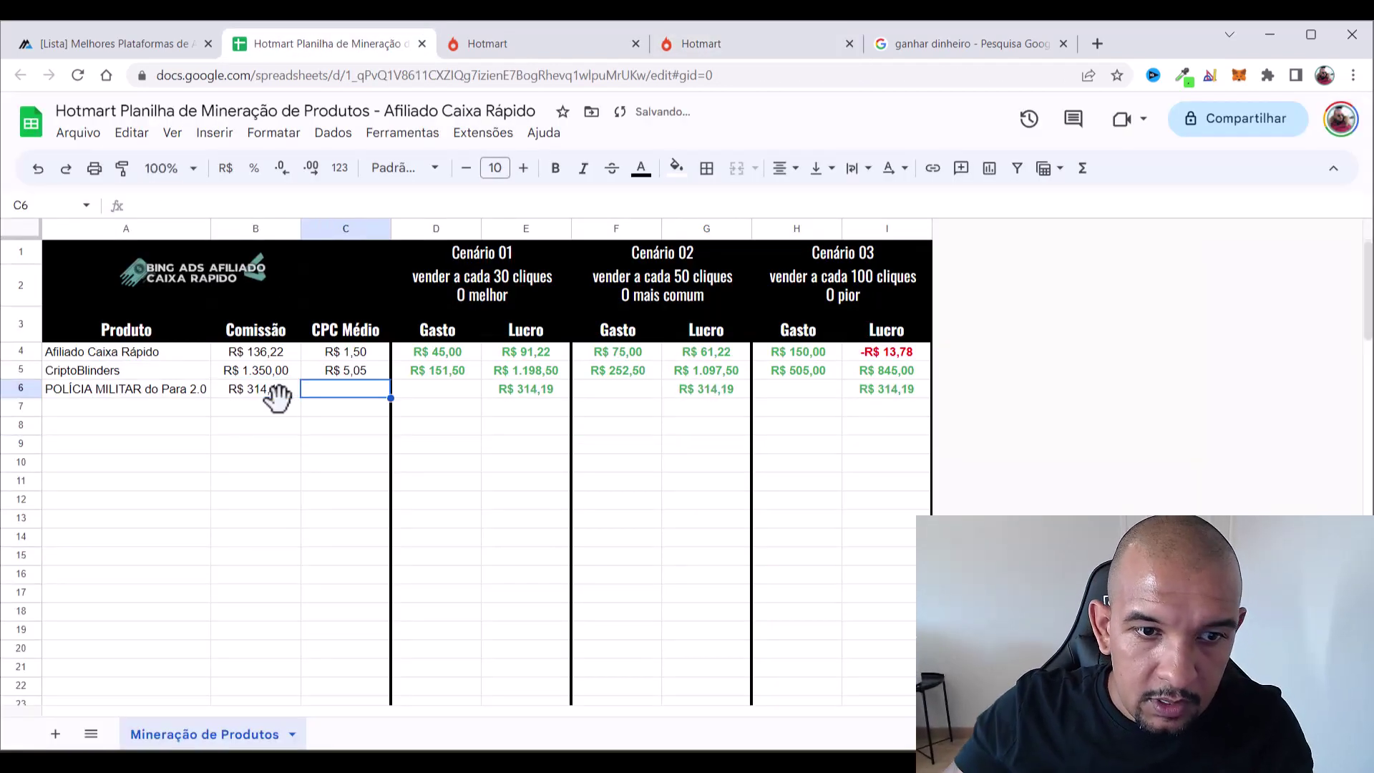
Copy the producer name Instituto Óliver from the Hotmart product title and search Google for it
click(985, 44)
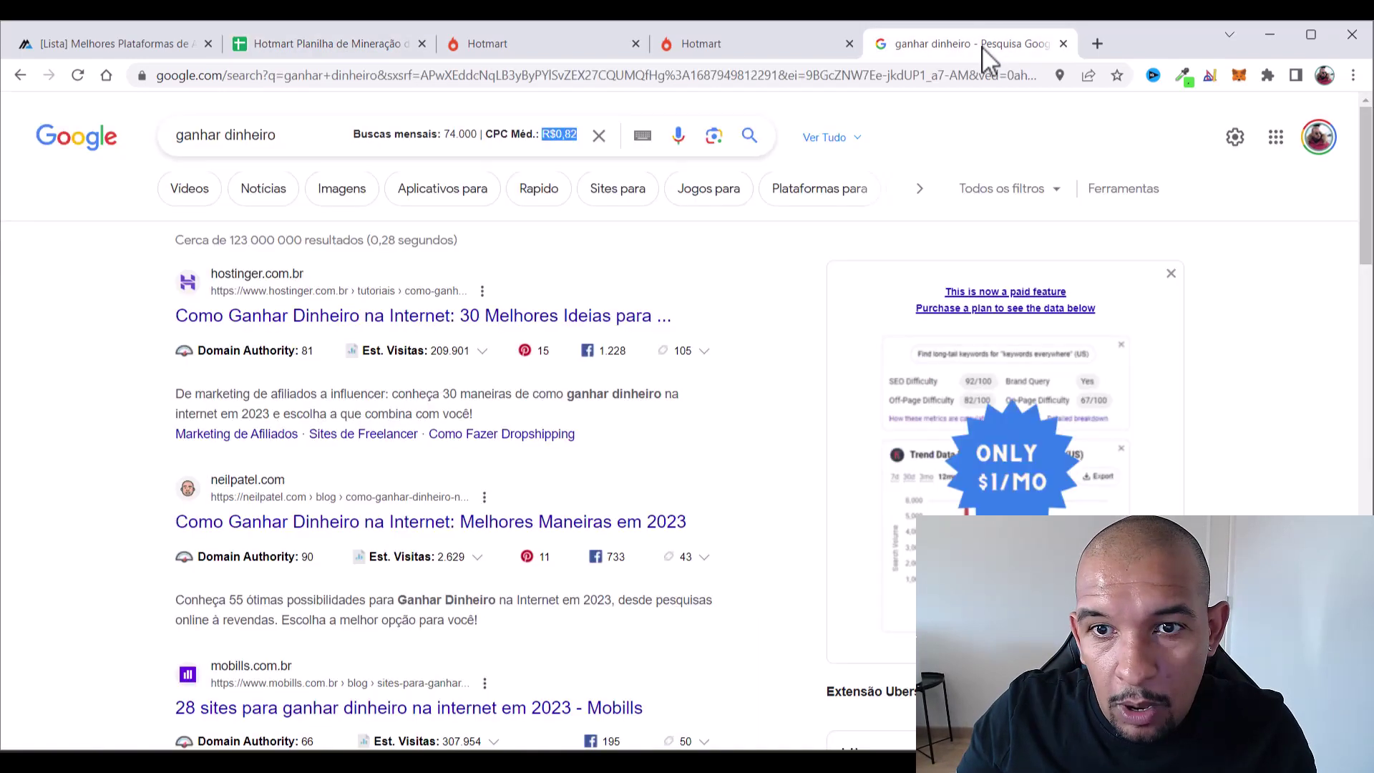
click(755, 32)
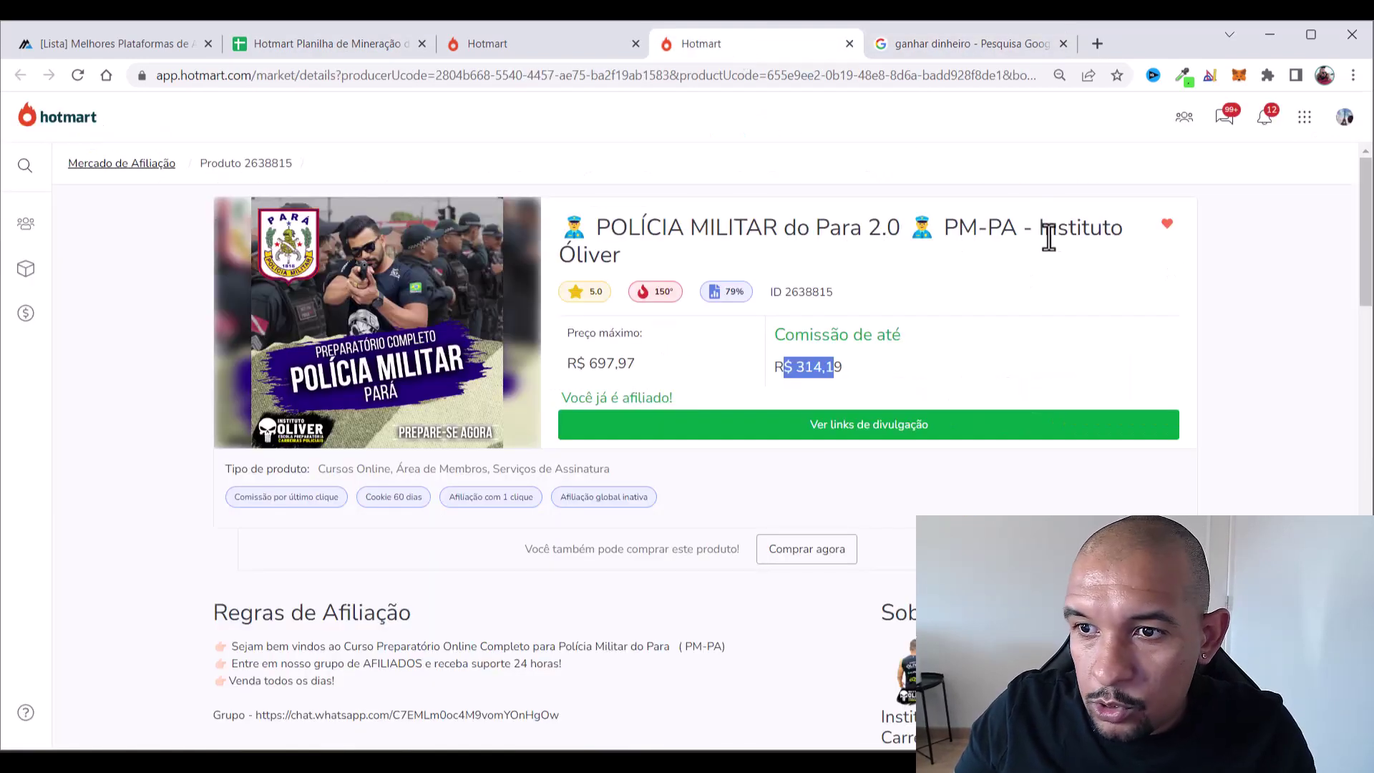
drag(1039, 228, 737, 272)
key(ctrl+c)
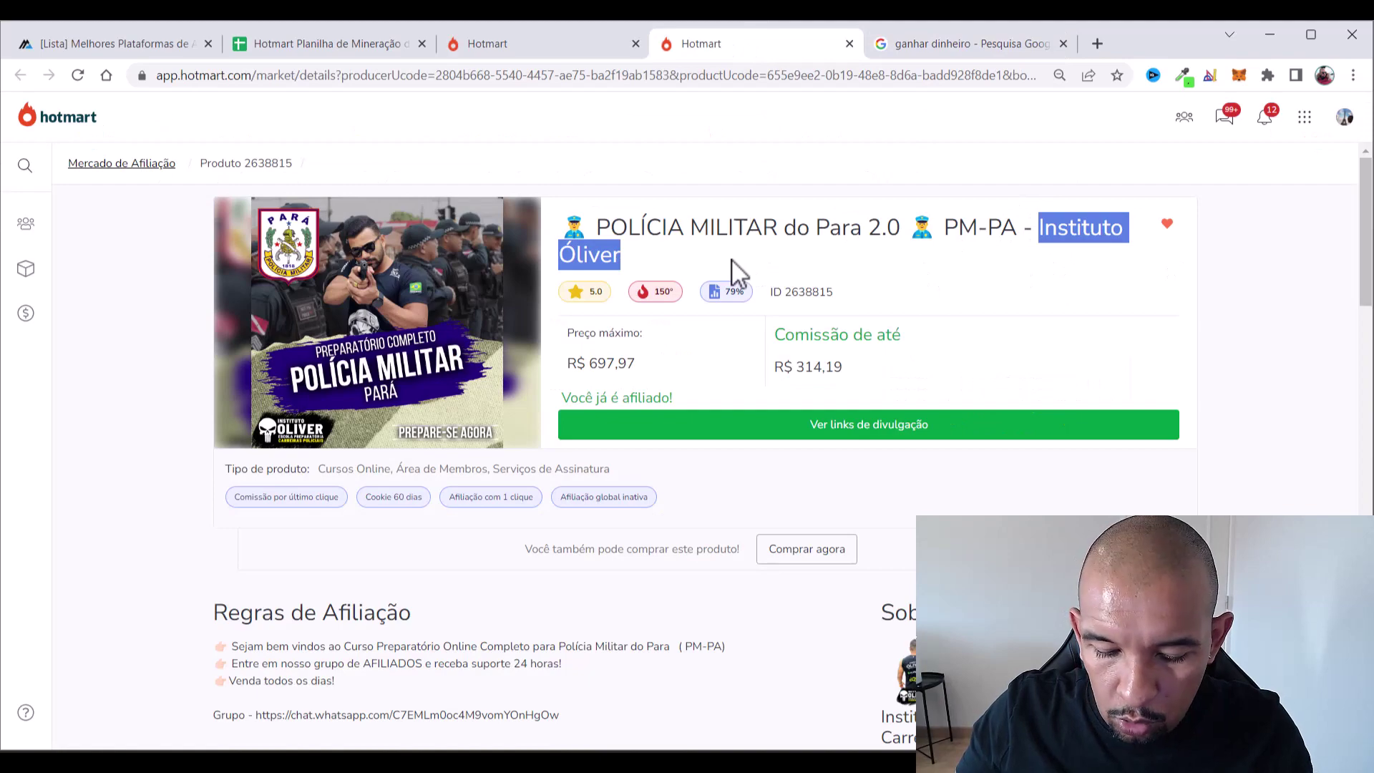
click(990, 44)
triple_click(307, 151)
key(ctrl+v)
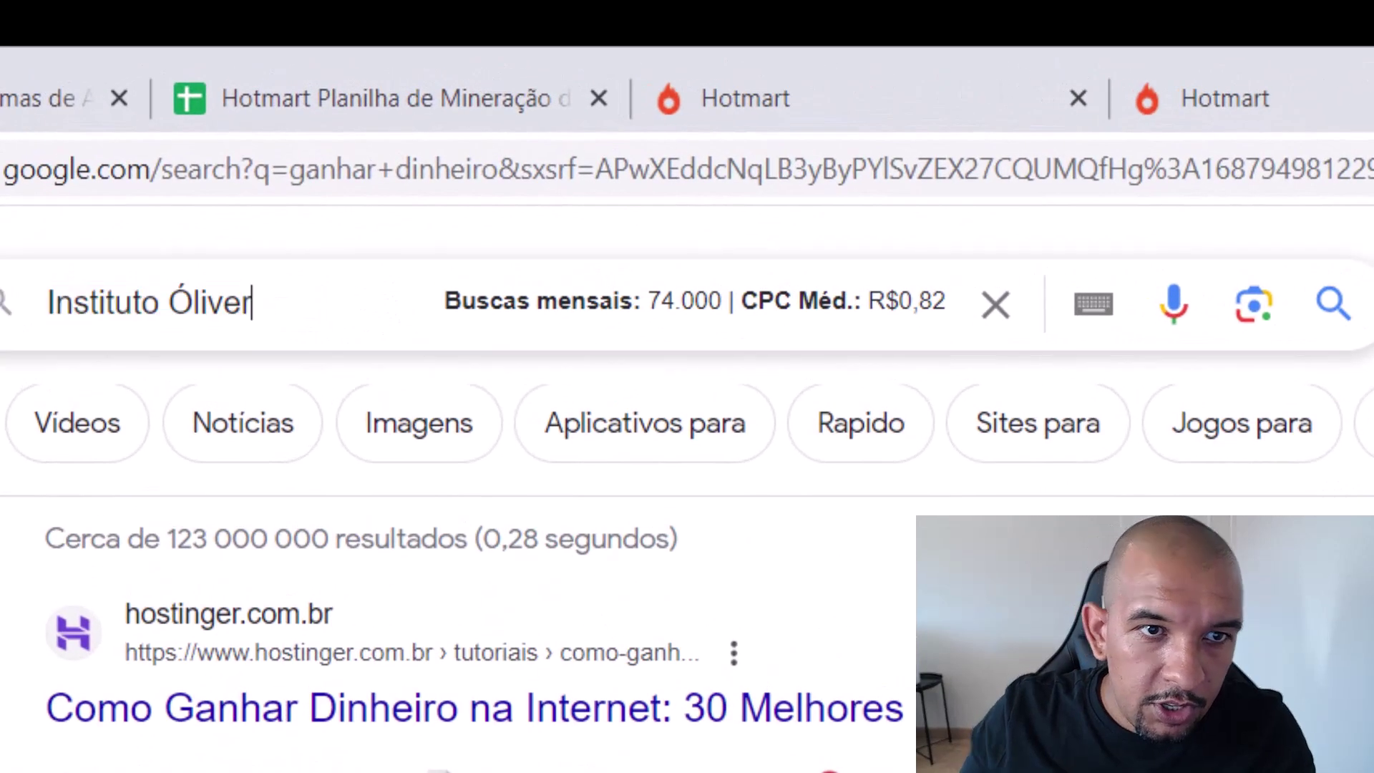
key(Return)
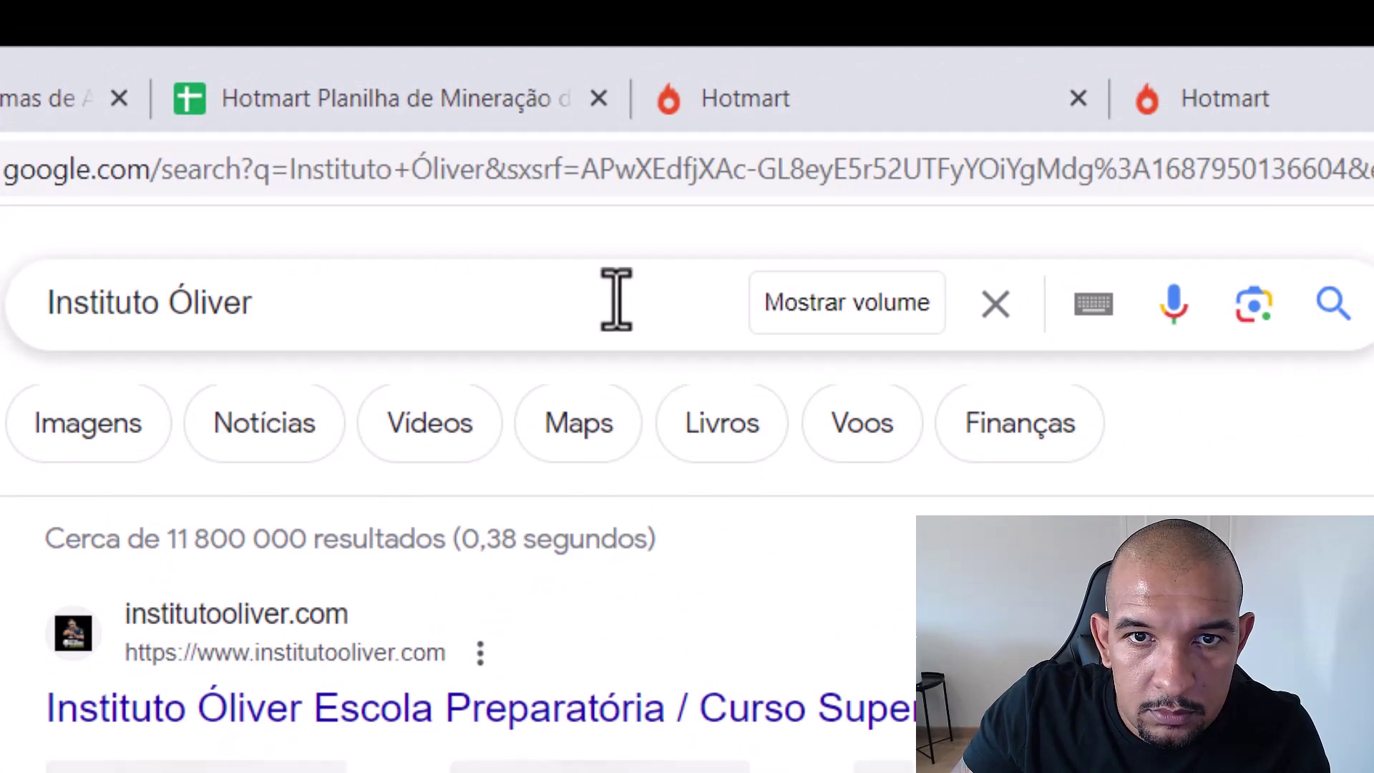
Show the search volume for "Instituto Óliver" and highlight its monthly searches and average CPC
click(822, 301)
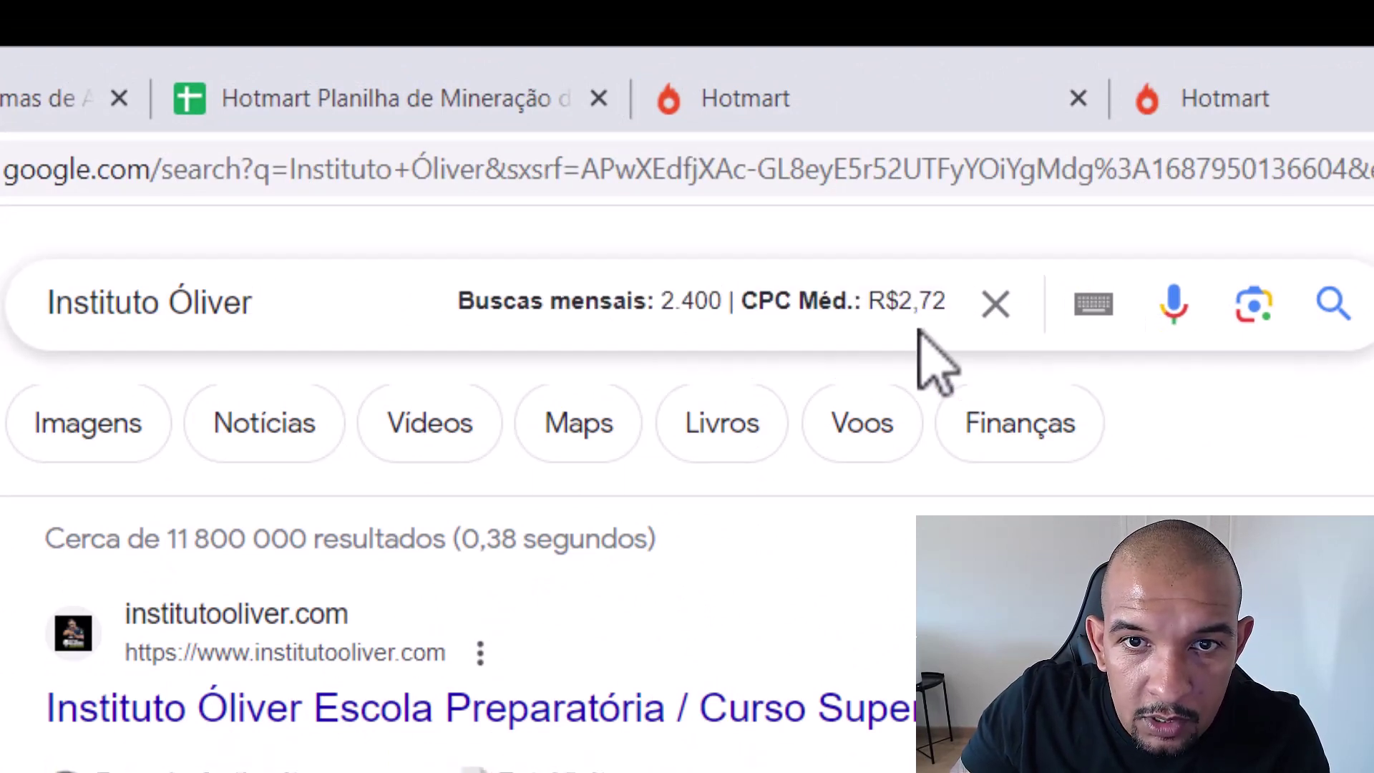
drag(885, 304, 939, 309)
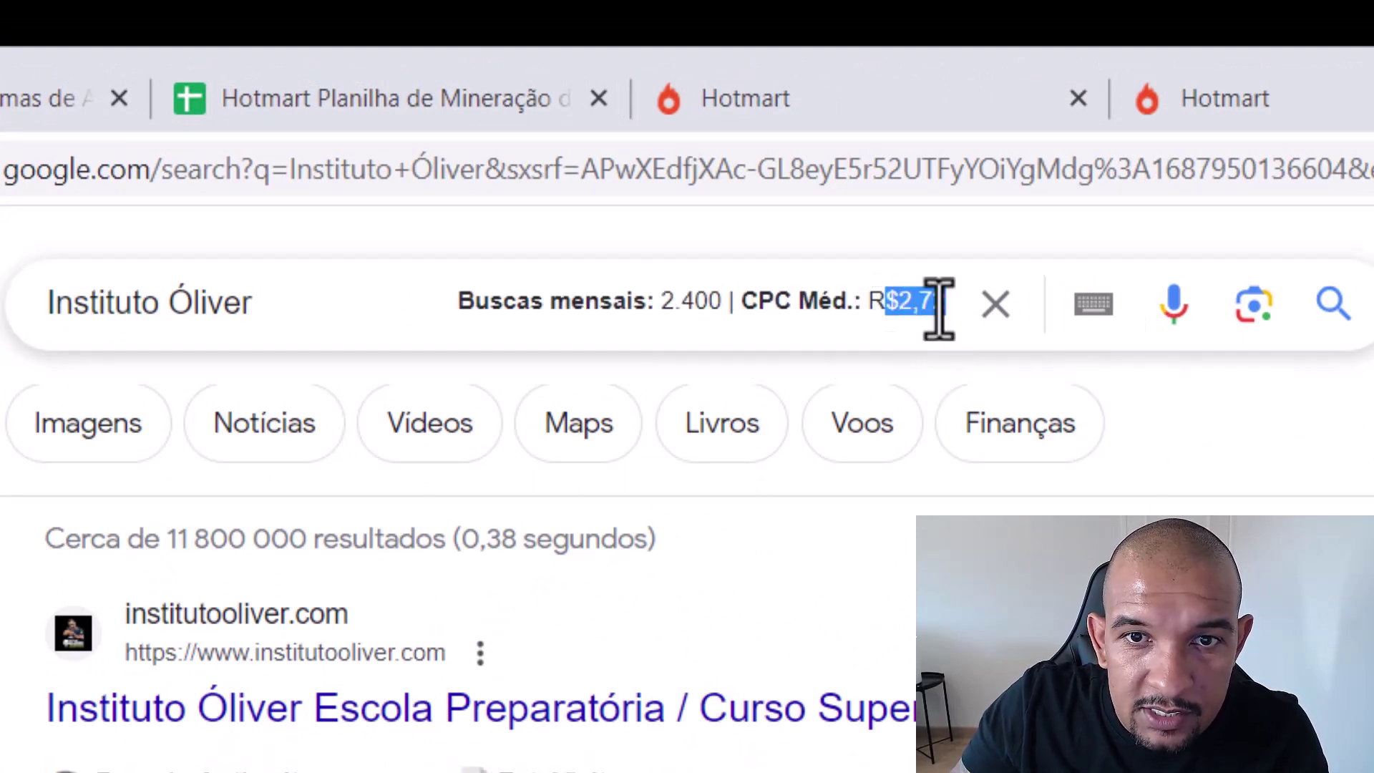
drag(663, 304, 717, 304)
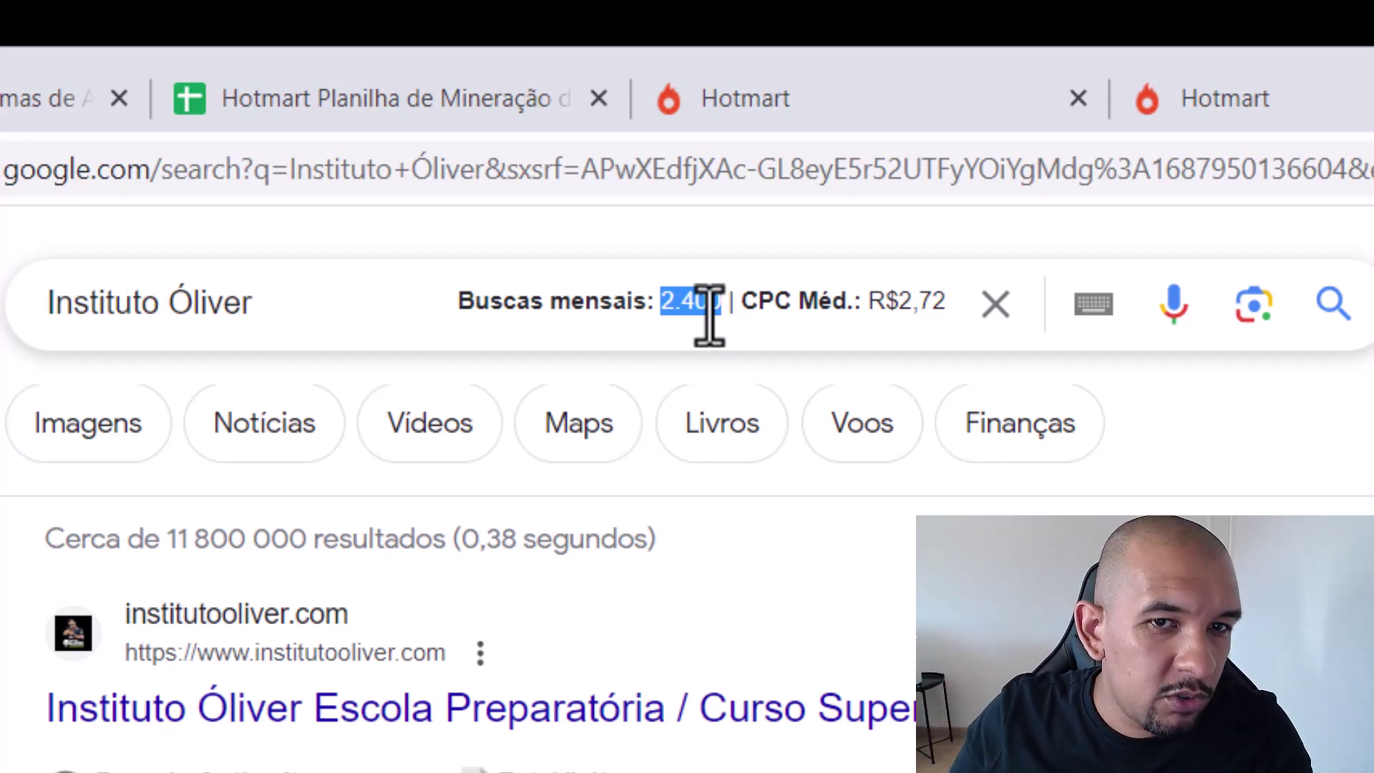
drag(898, 301, 980, 336)
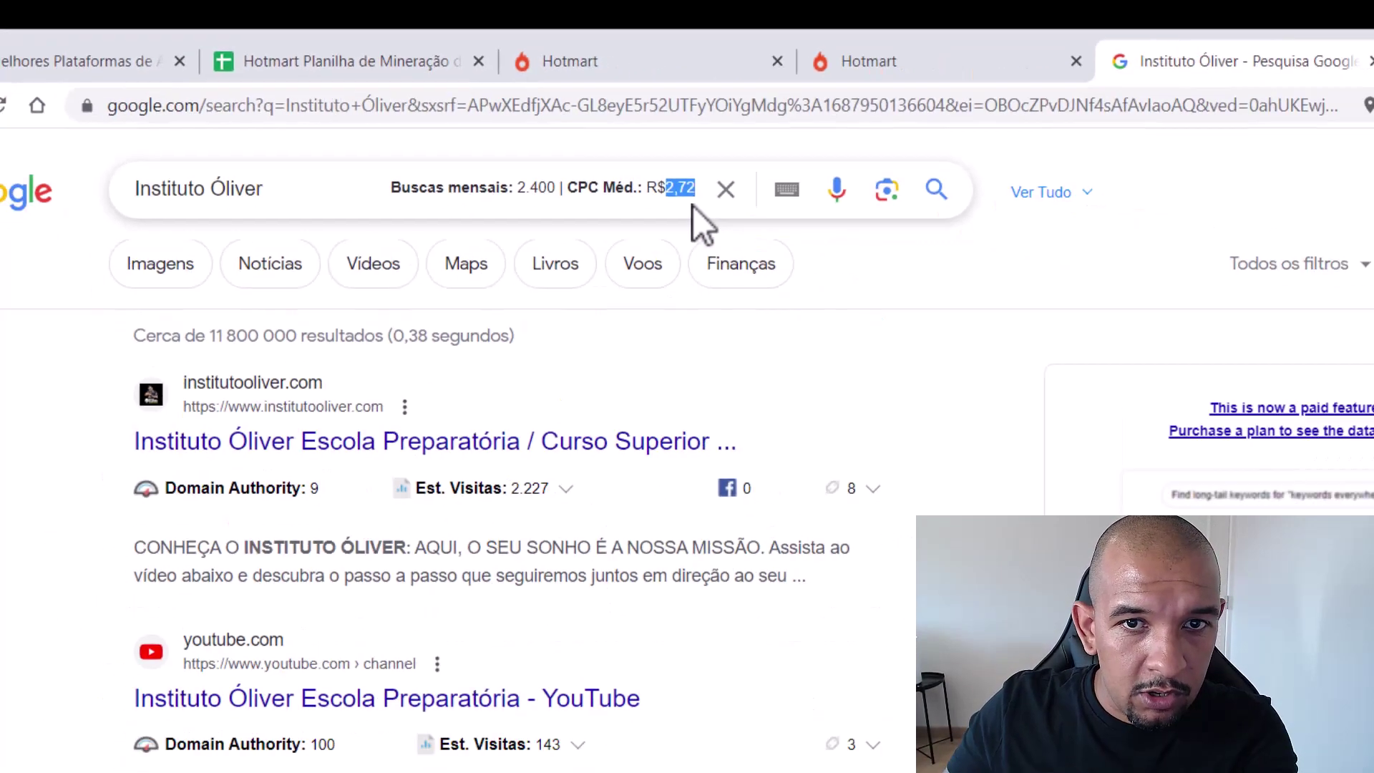
Enter 2,72 as the average CPC of POLÍCIA MILITAR do Para 2.0 in C6 and check its Cenário 03 profit
click(326, 44)
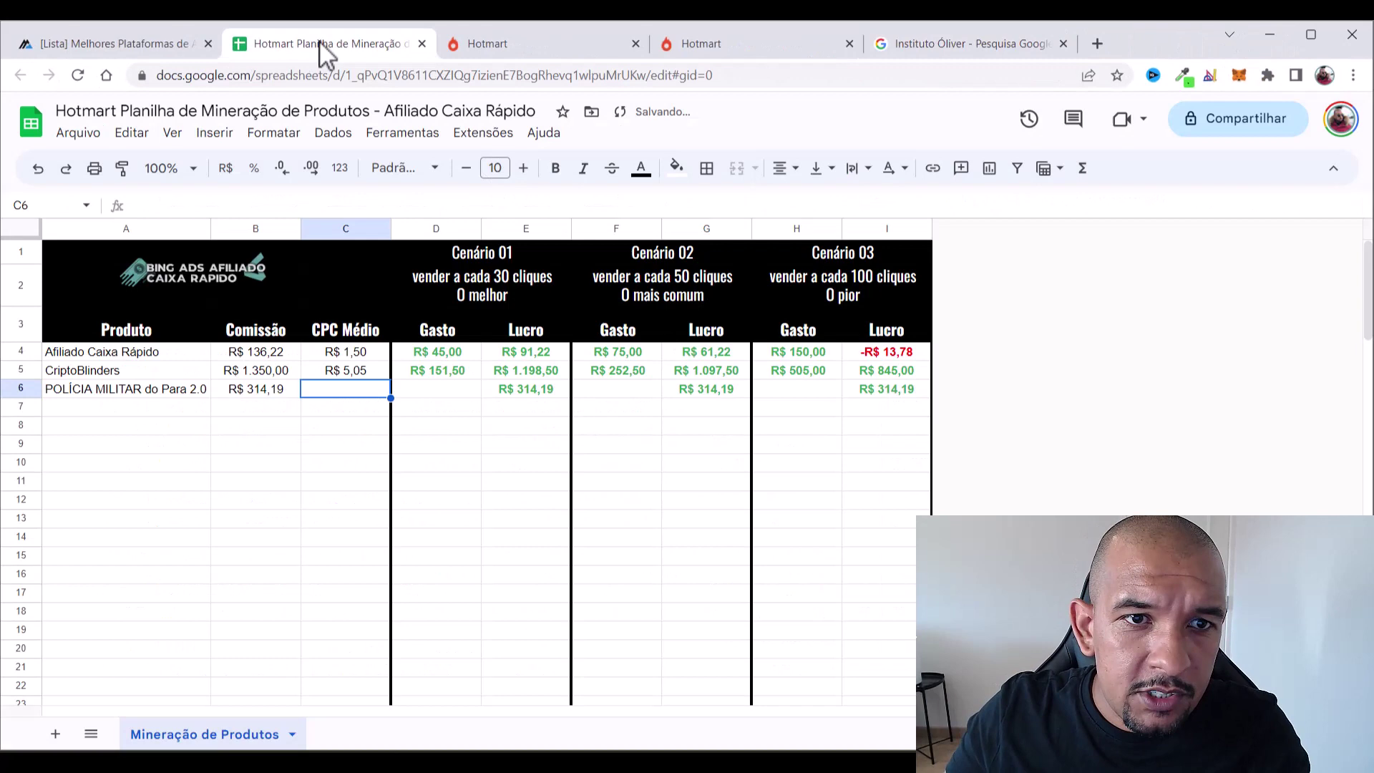
click(314, 425)
click(340, 394)
text(2,72)
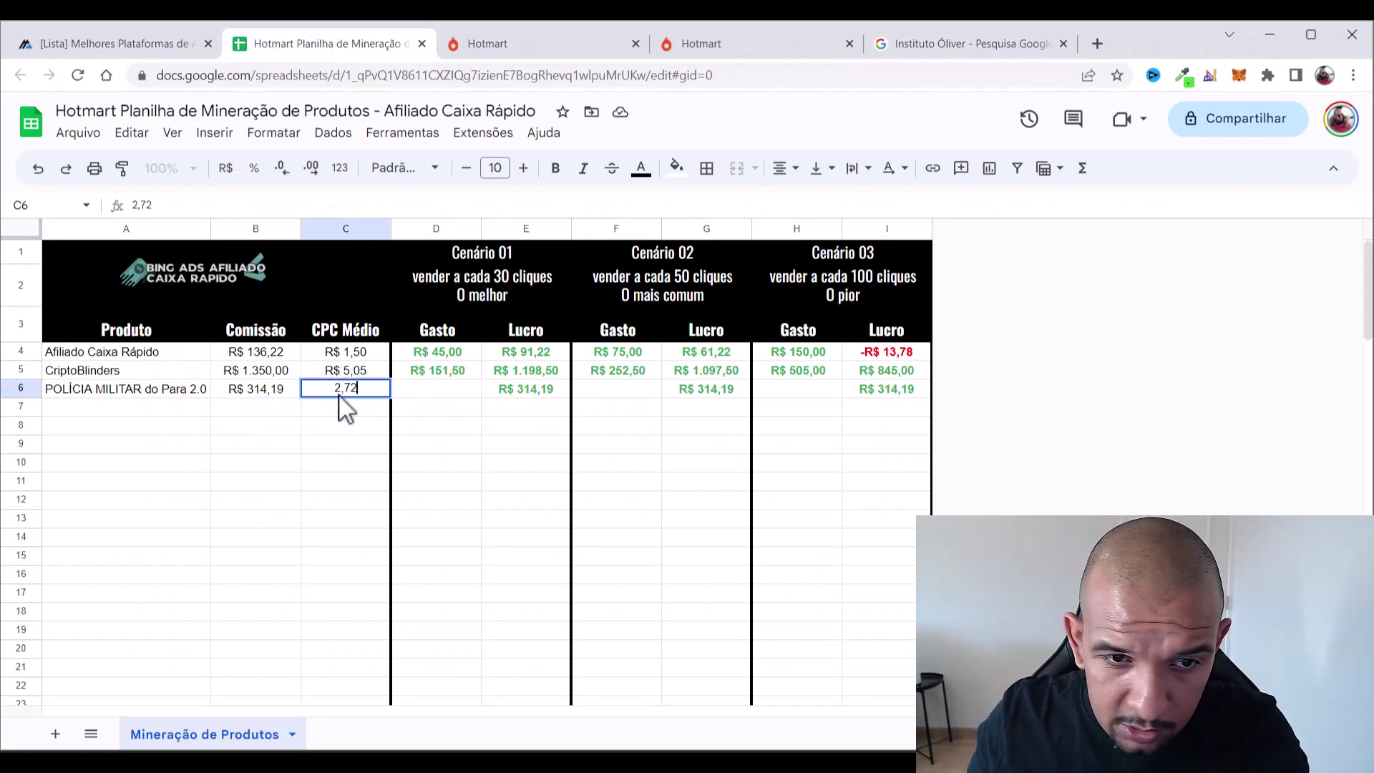
key(Return)
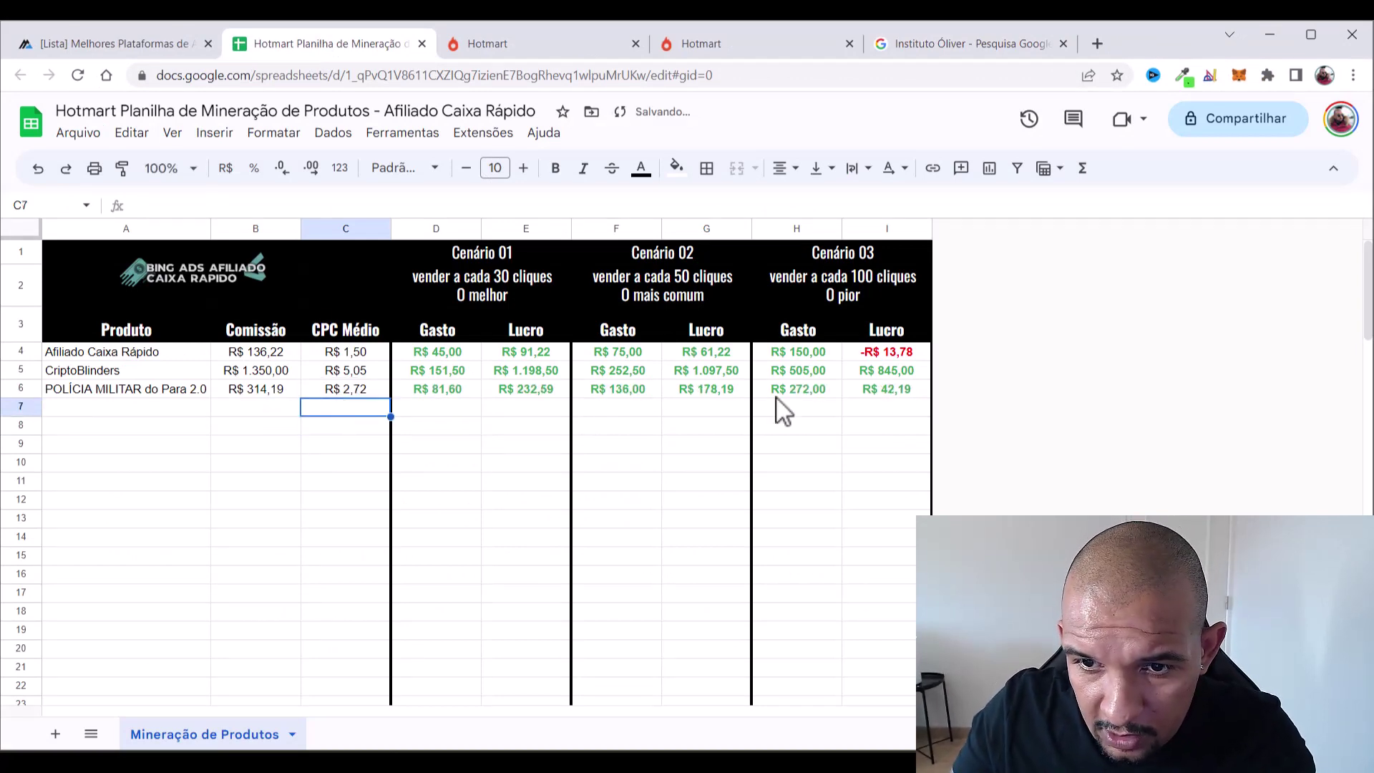
click(868, 392)
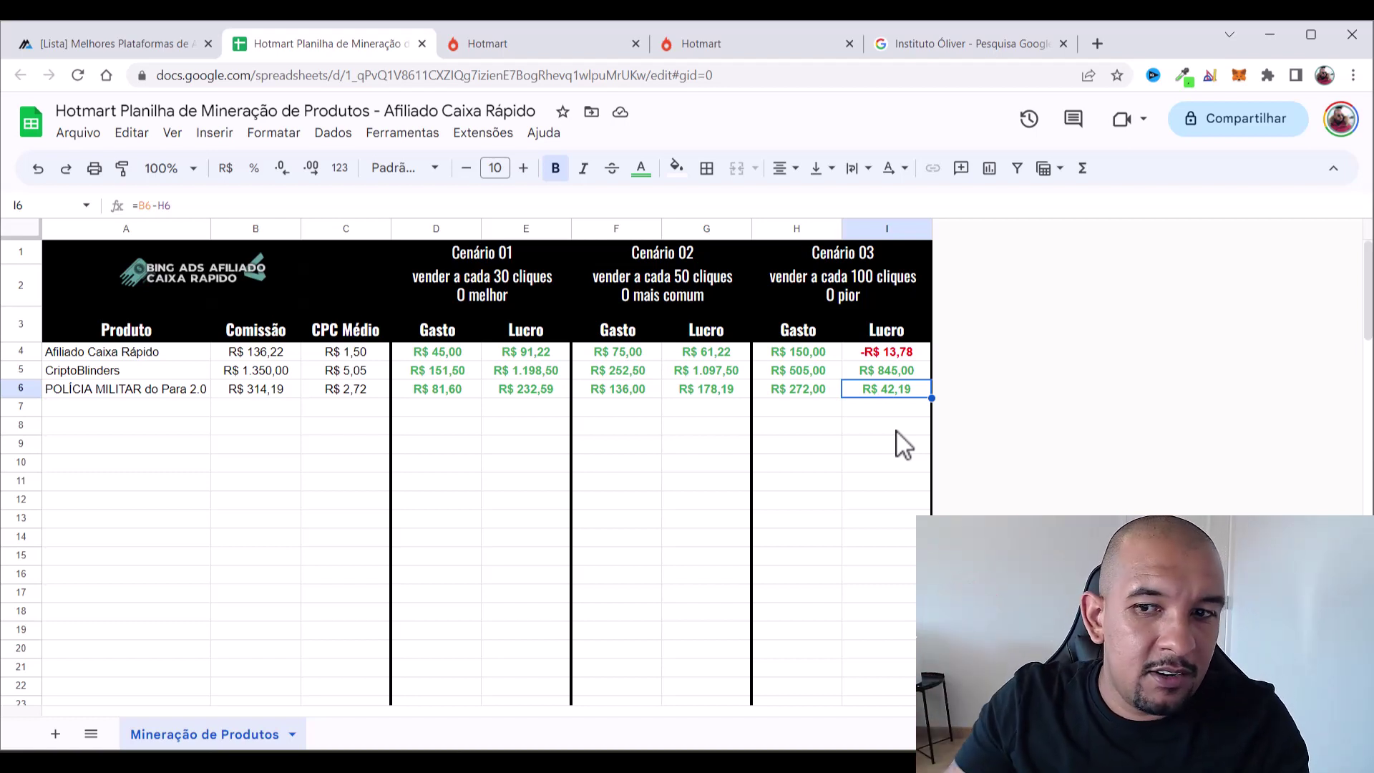
click(903, 405)
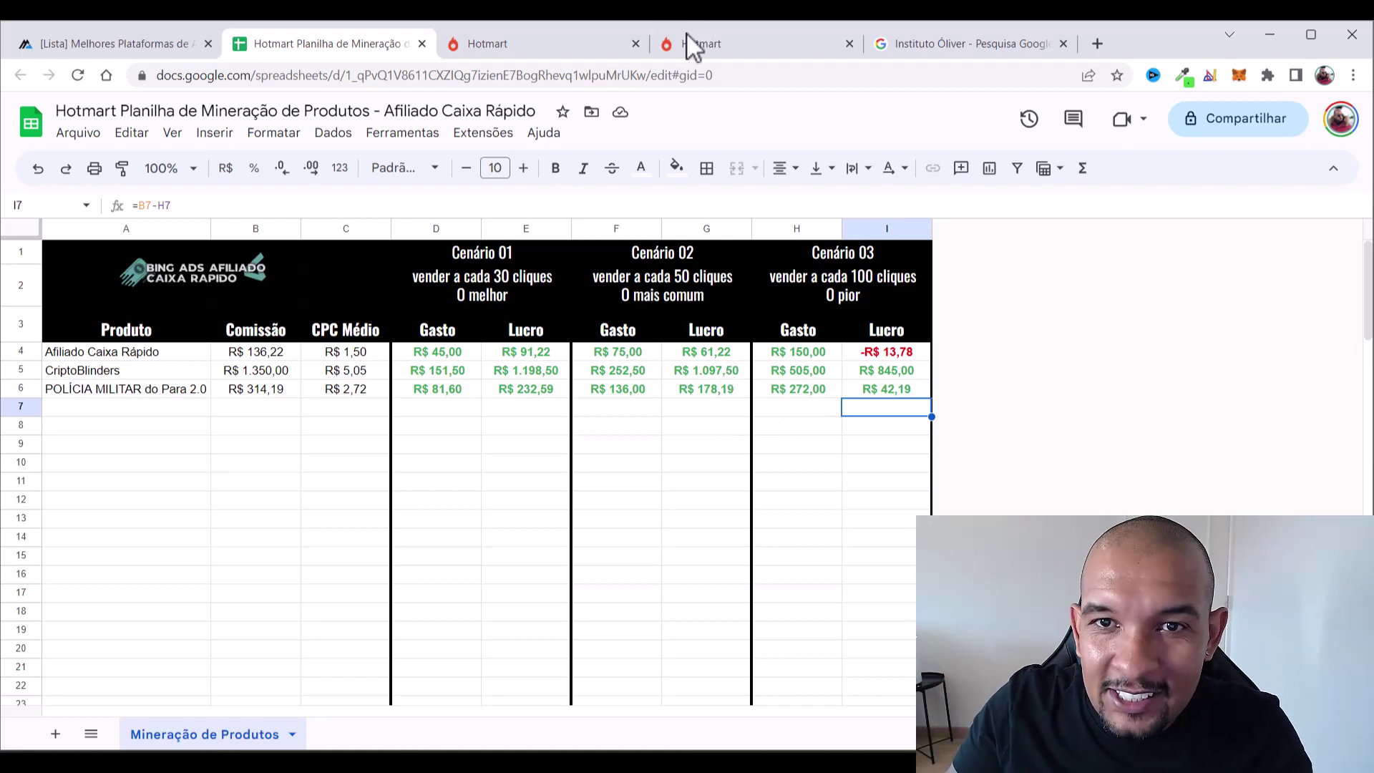
Close the POLÍCIA MILITAR do Para 2.0 product page and open Natflix Fitness from the affiliate marketplace in a separate page
click(780, 44)
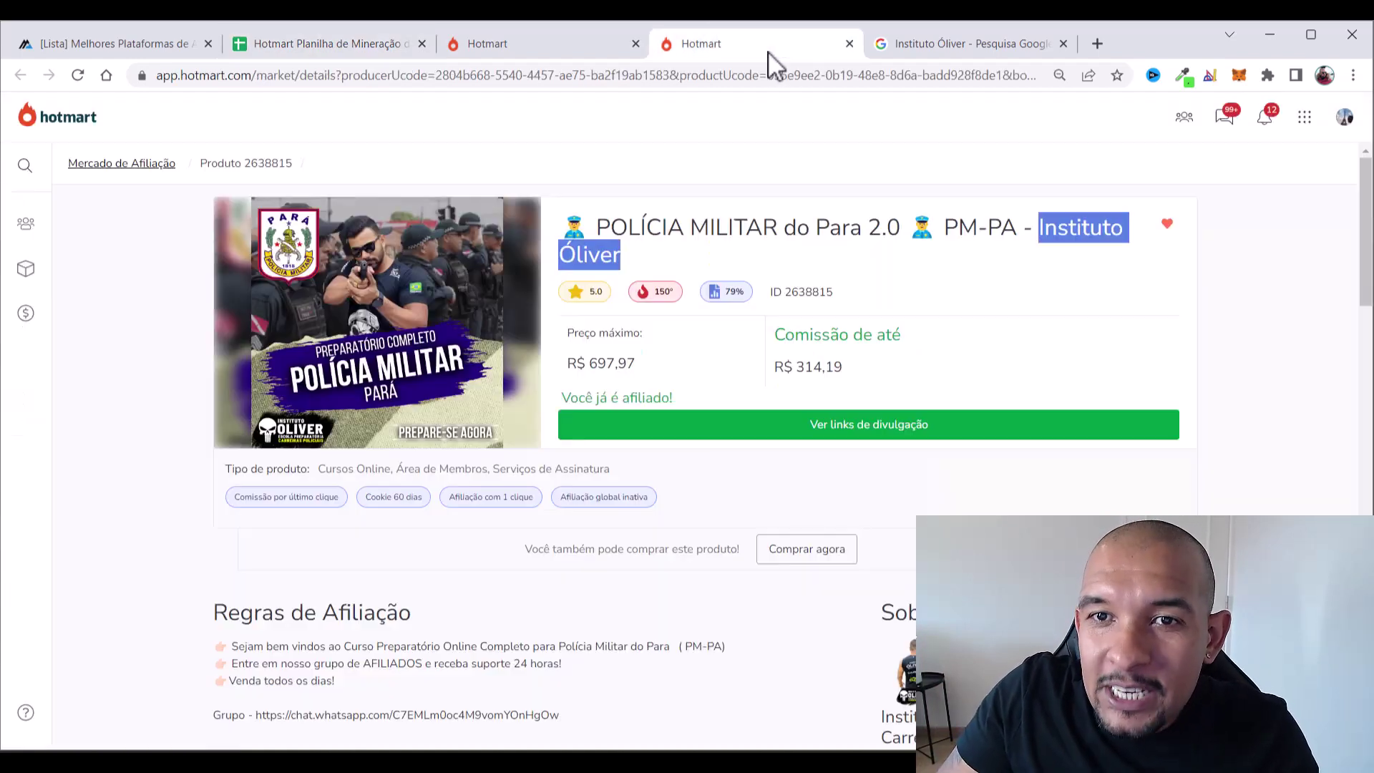
click(850, 44)
click(535, 46)
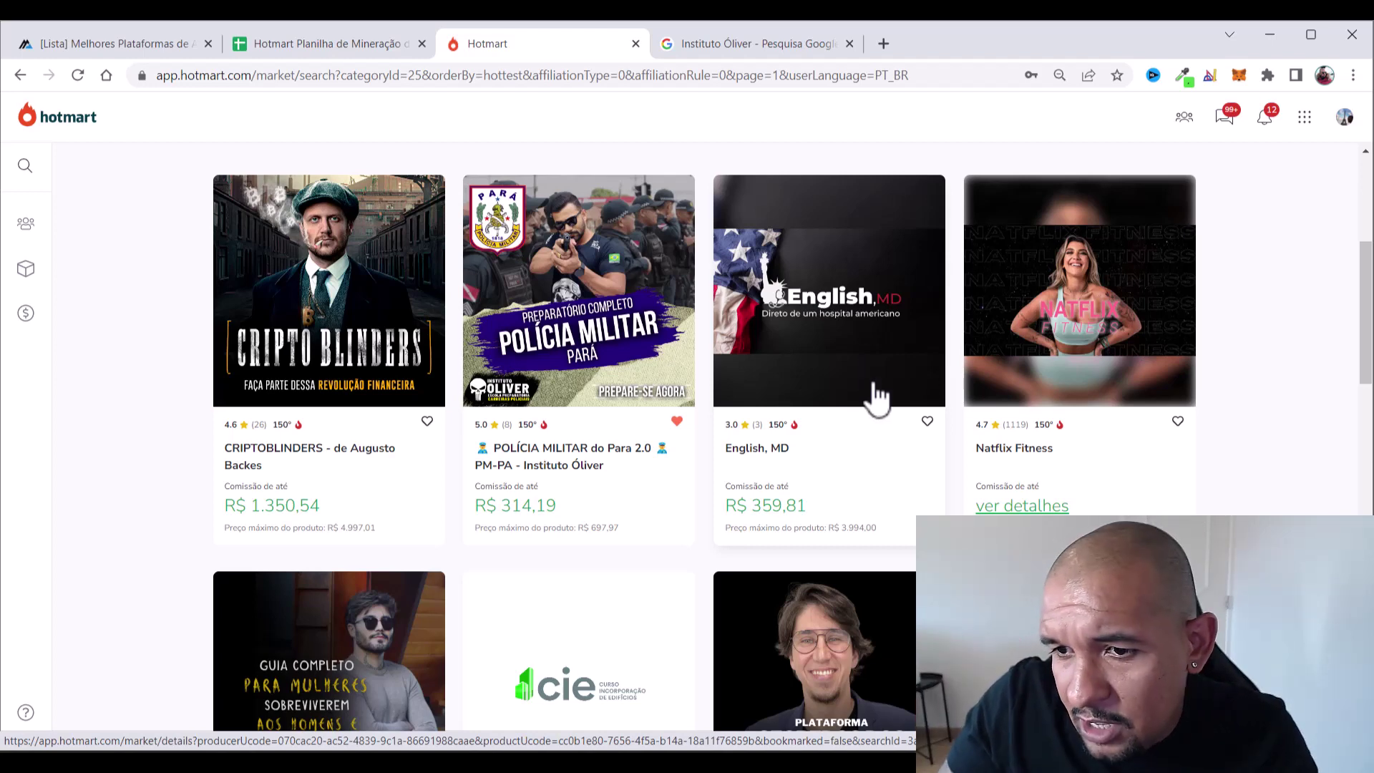
scroll(1274, 367, down, 1)
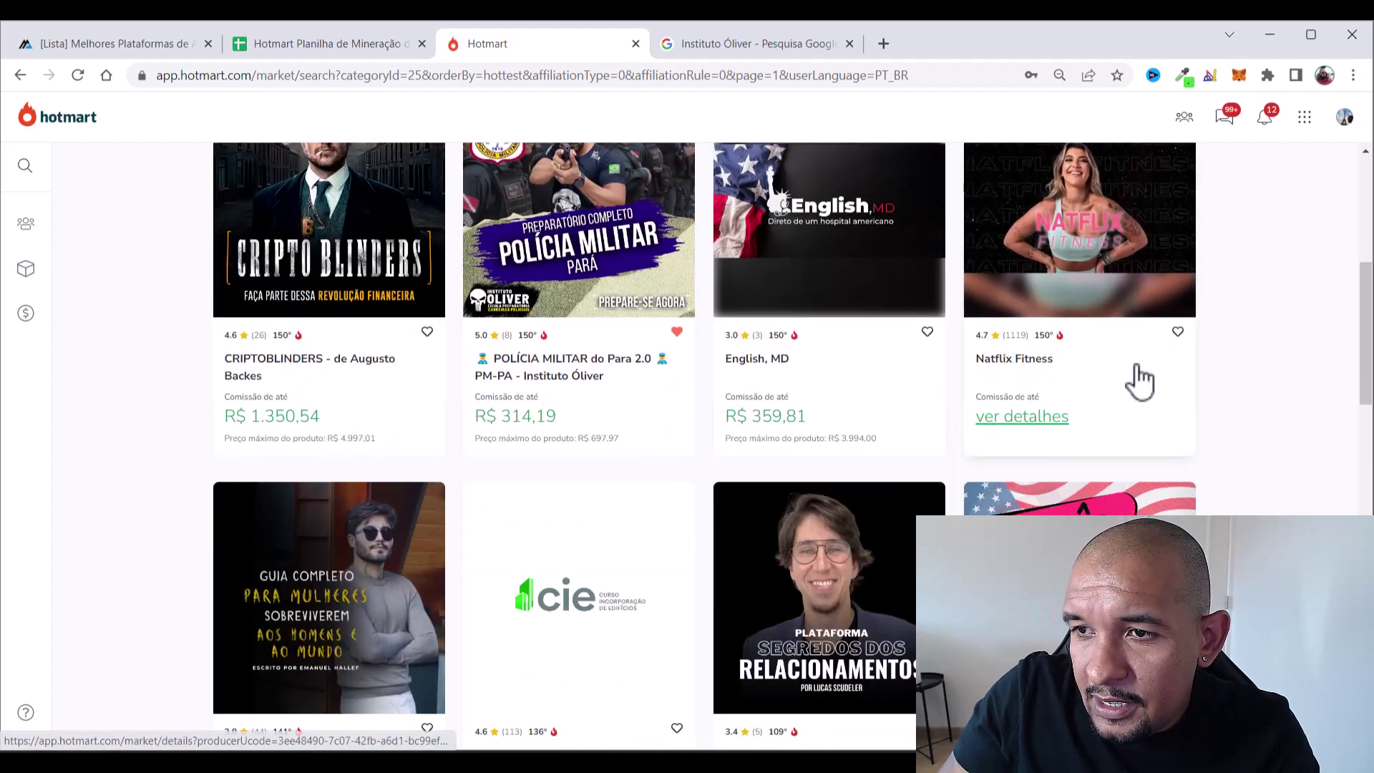
scroll(1123, 369, up, 2)
scroll(1085, 372, down, 1)
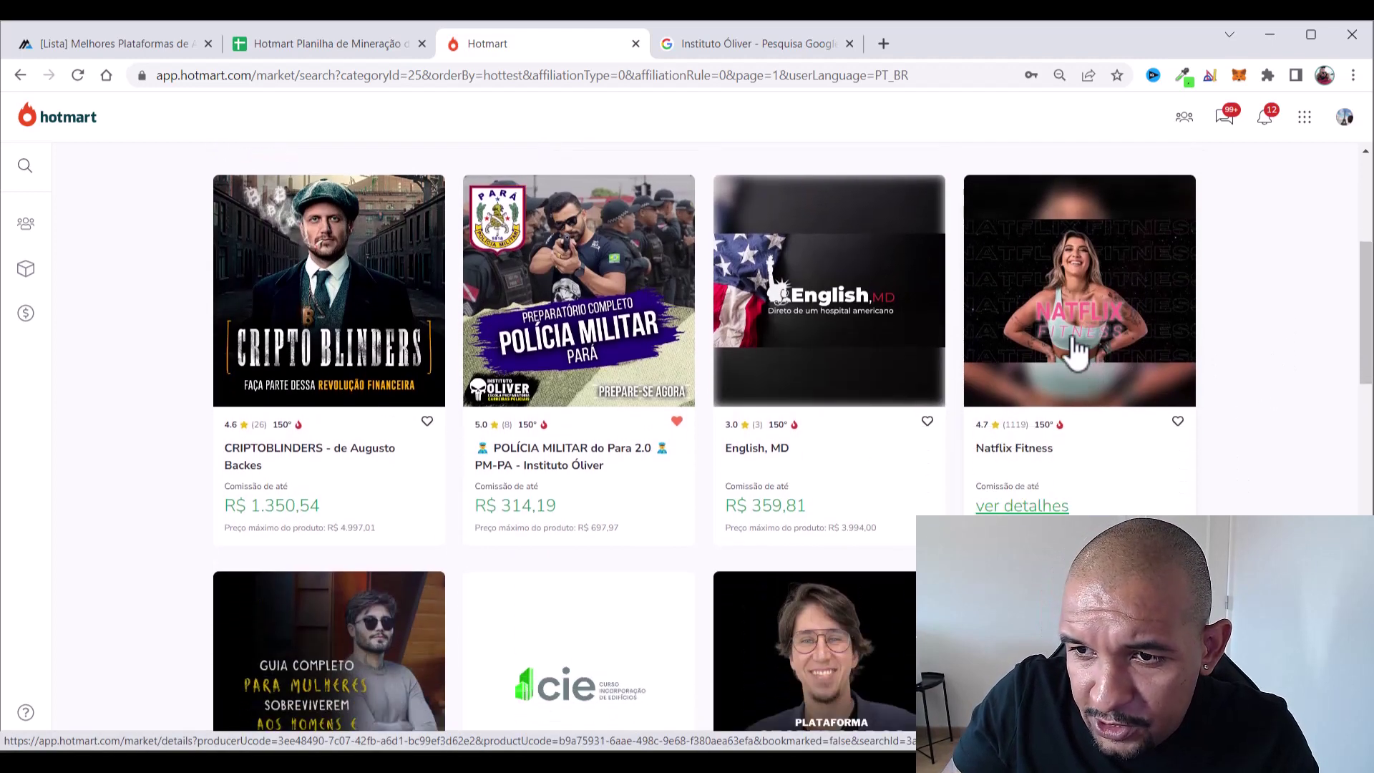
right_click(1092, 345)
click(1106, 348)
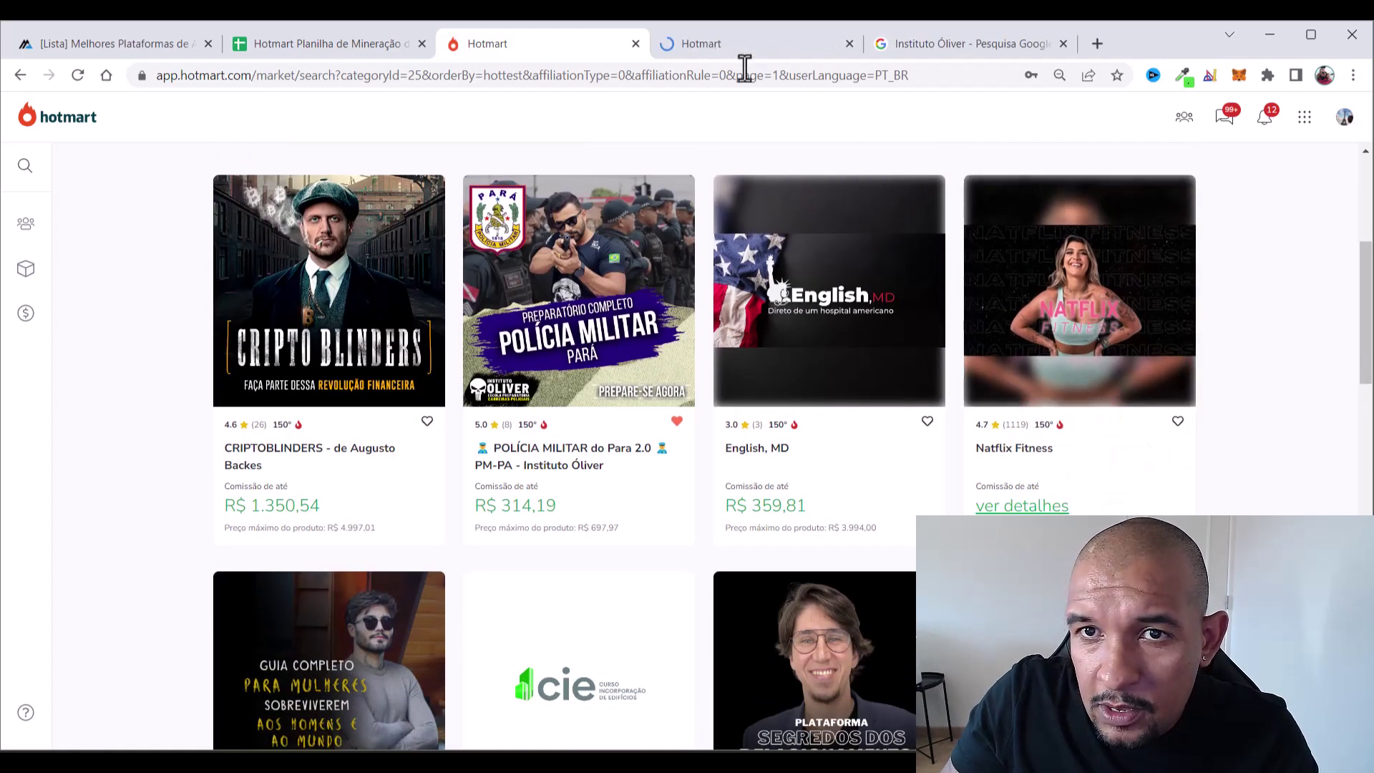
Open the plan details of Natflix Fitness and highlight the monthly subscription's price, sale earnings and recurring earnings
click(719, 44)
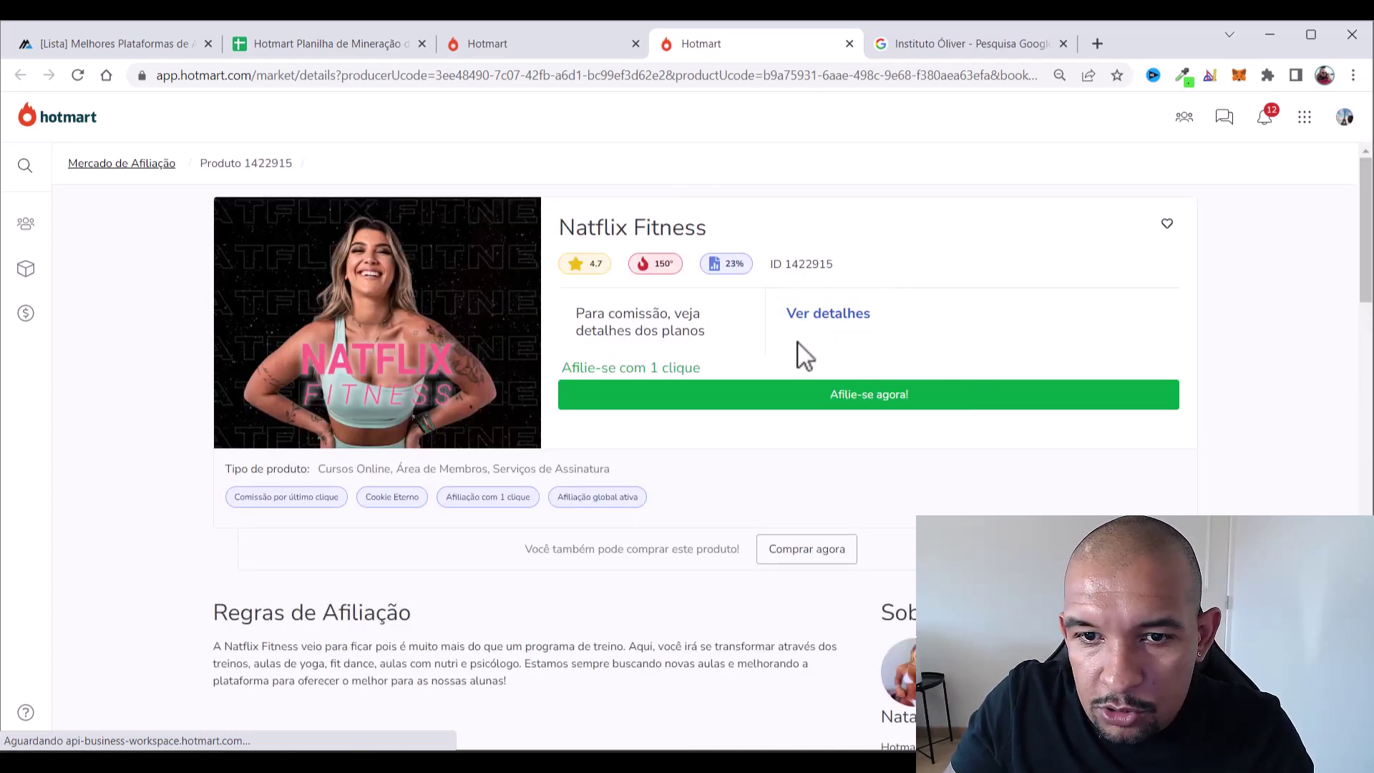
drag(584, 315, 689, 331)
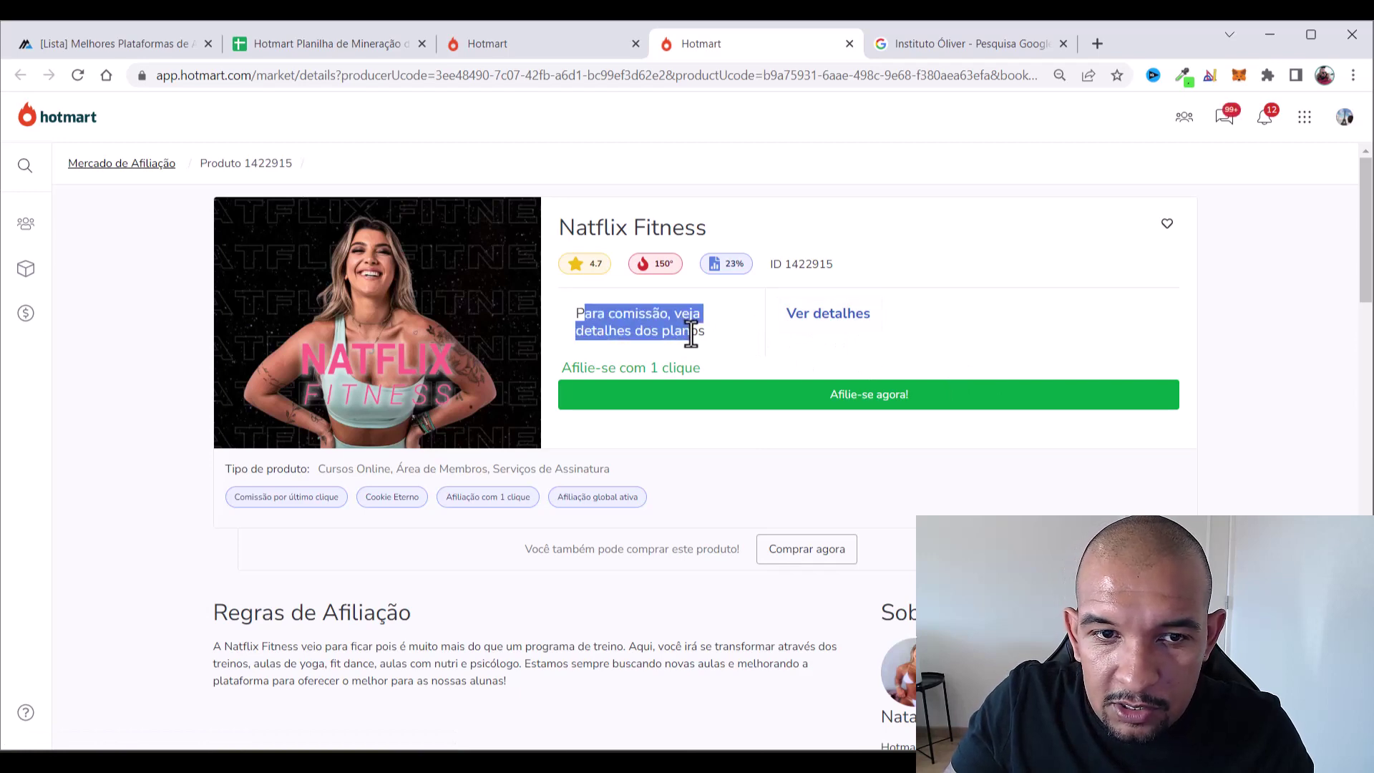
click(823, 324)
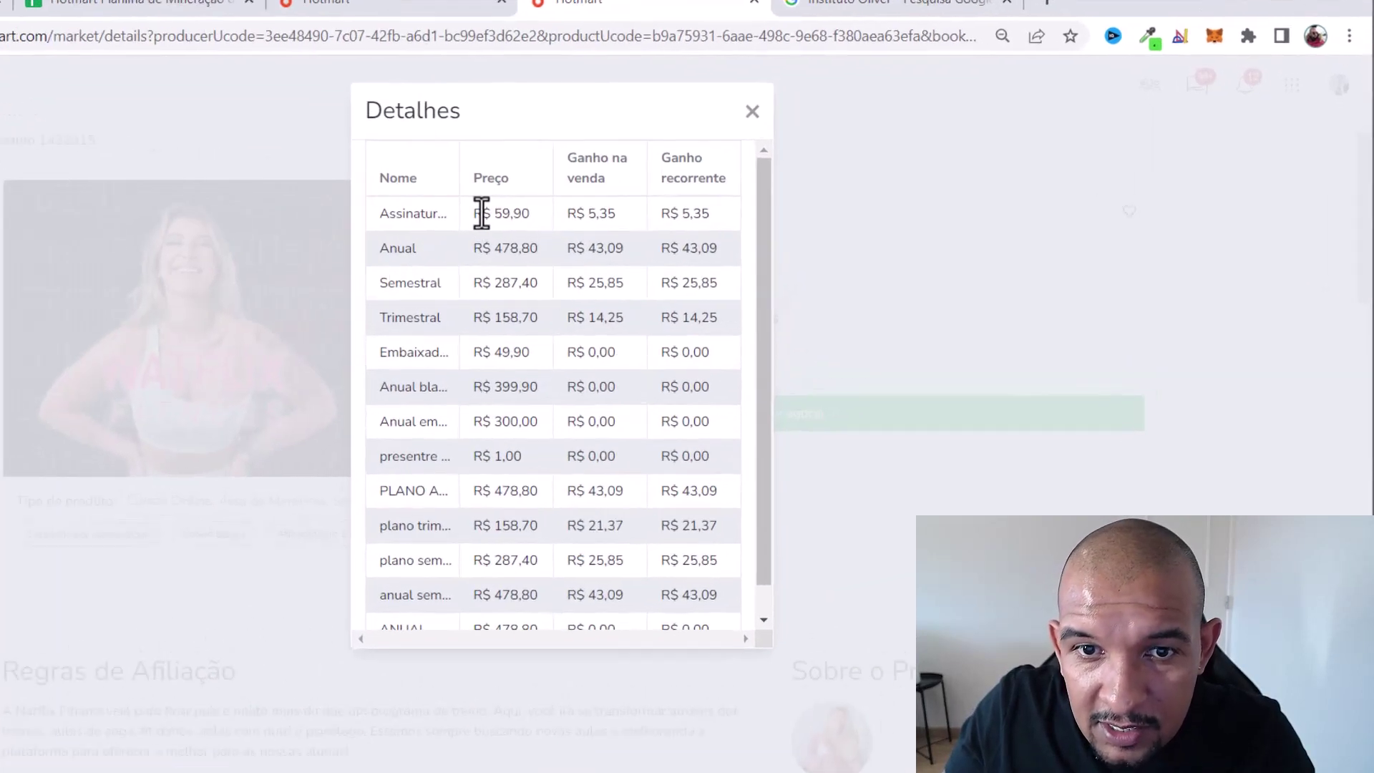
drag(620, 226, 659, 228)
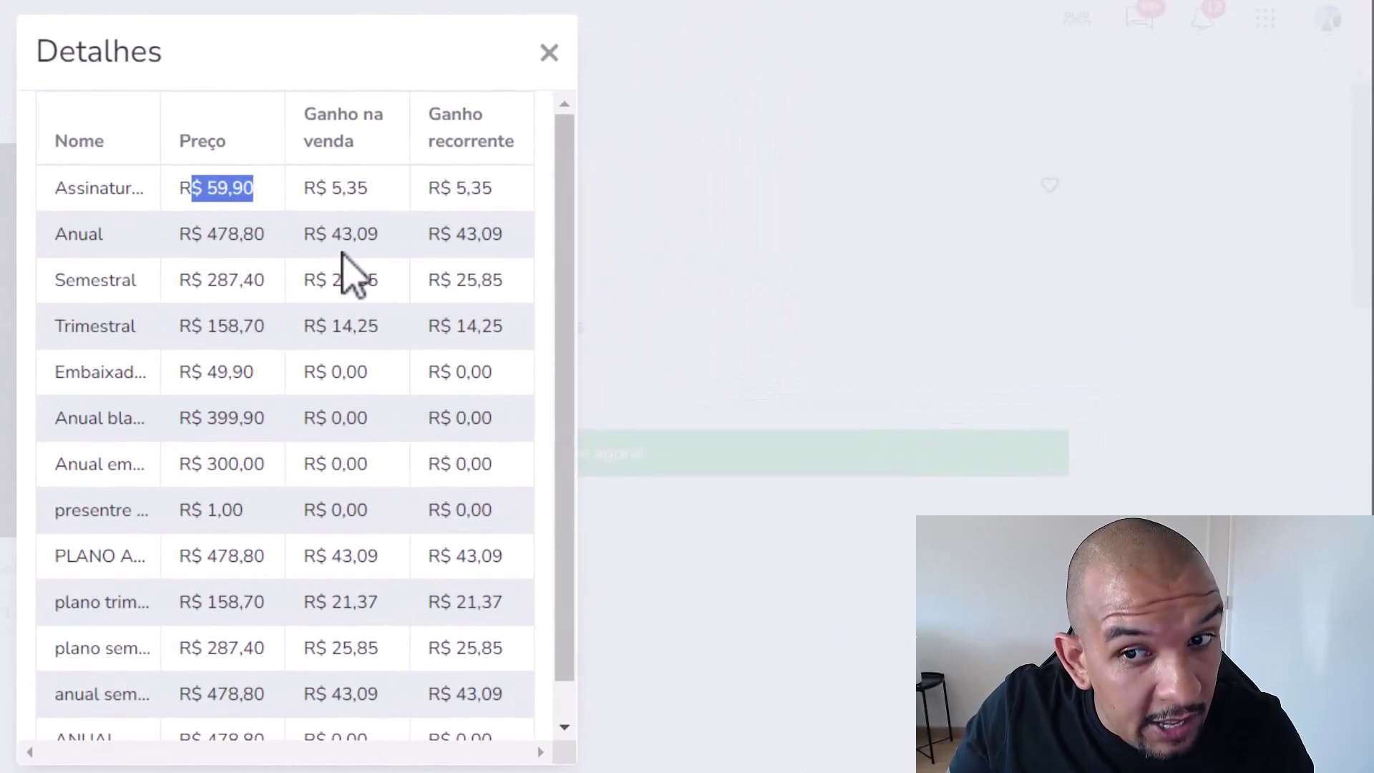
drag(329, 188, 367, 188)
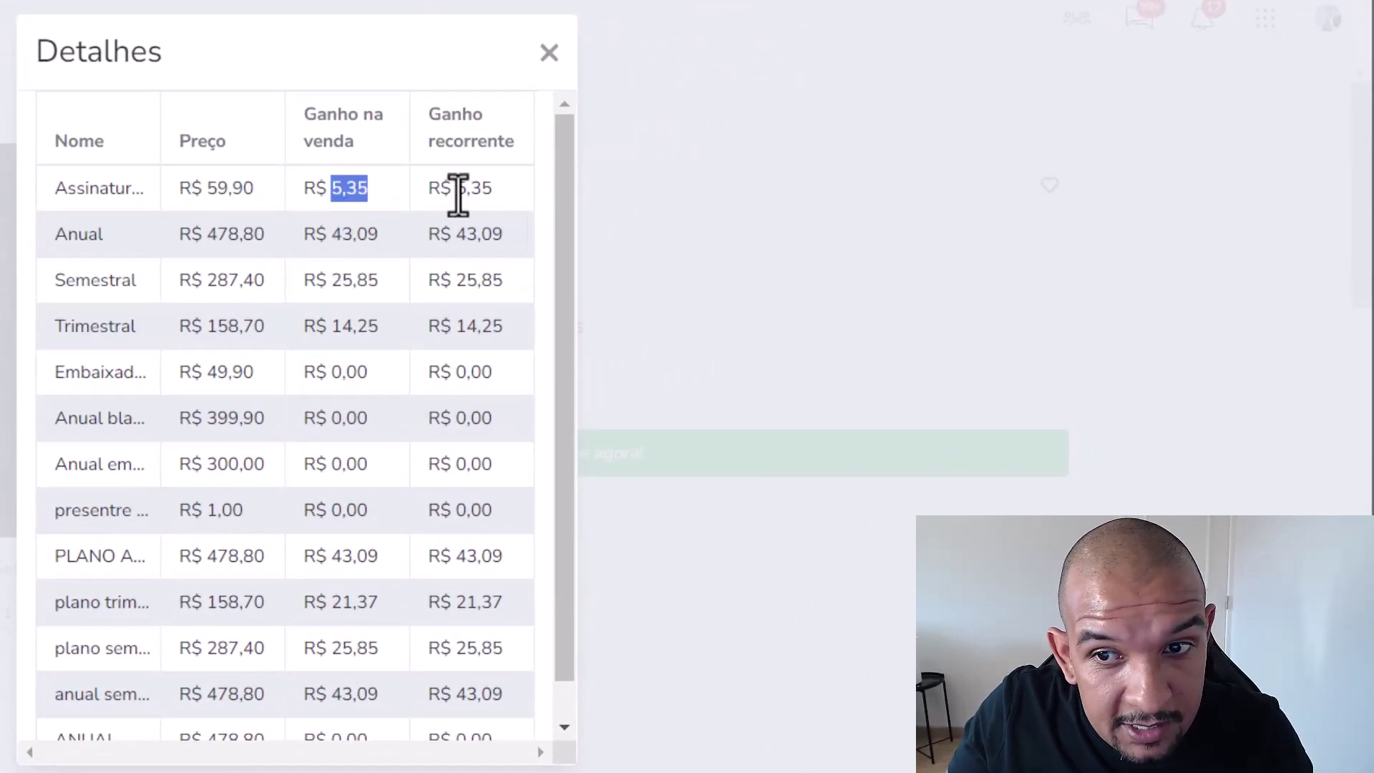
drag(454, 187, 546, 213)
click(487, 197)
drag(451, 188, 526, 204)
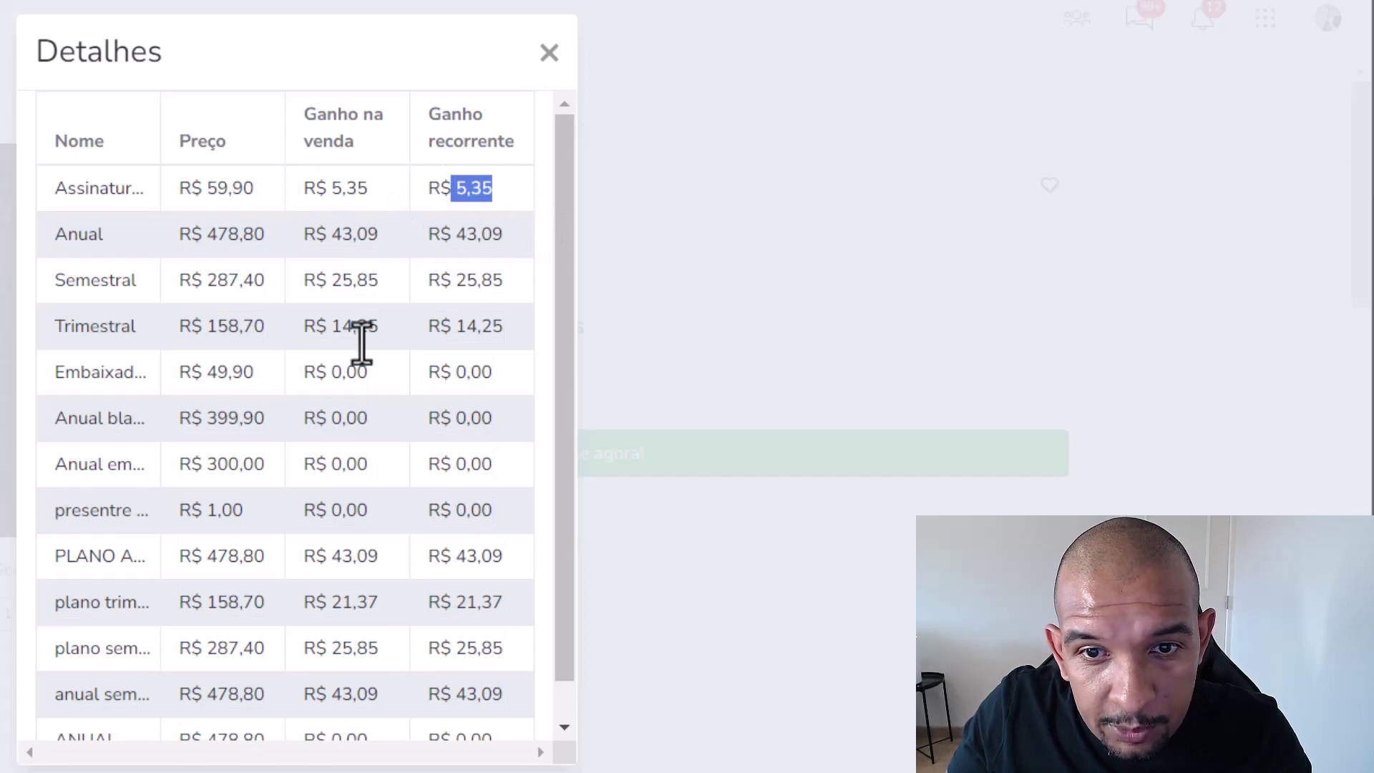
Examine the prices and earnings of the Anual, Semestral and Trimestral plans, and close the plan details
click(208, 235)
double_click(208, 235)
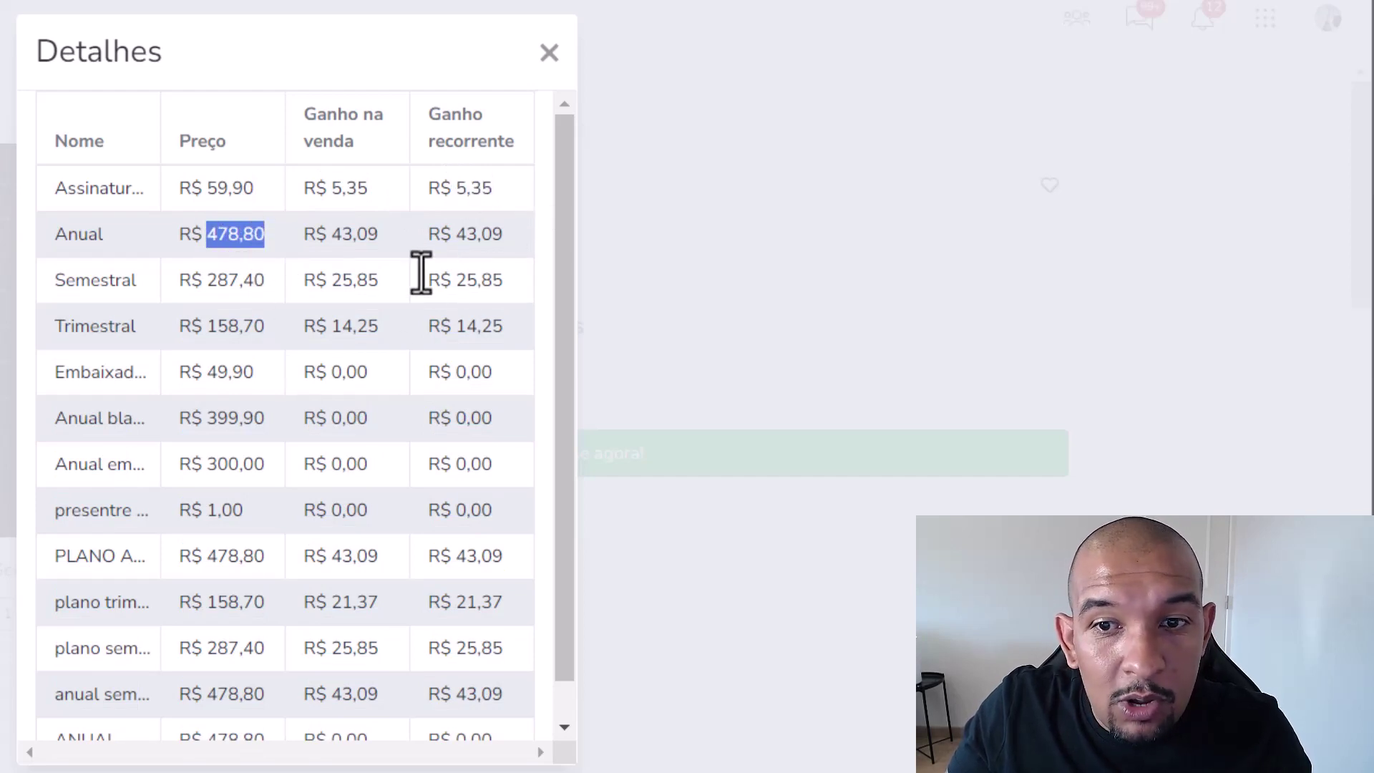
double_click(330, 234)
drag(468, 234, 512, 260)
double_click(215, 280)
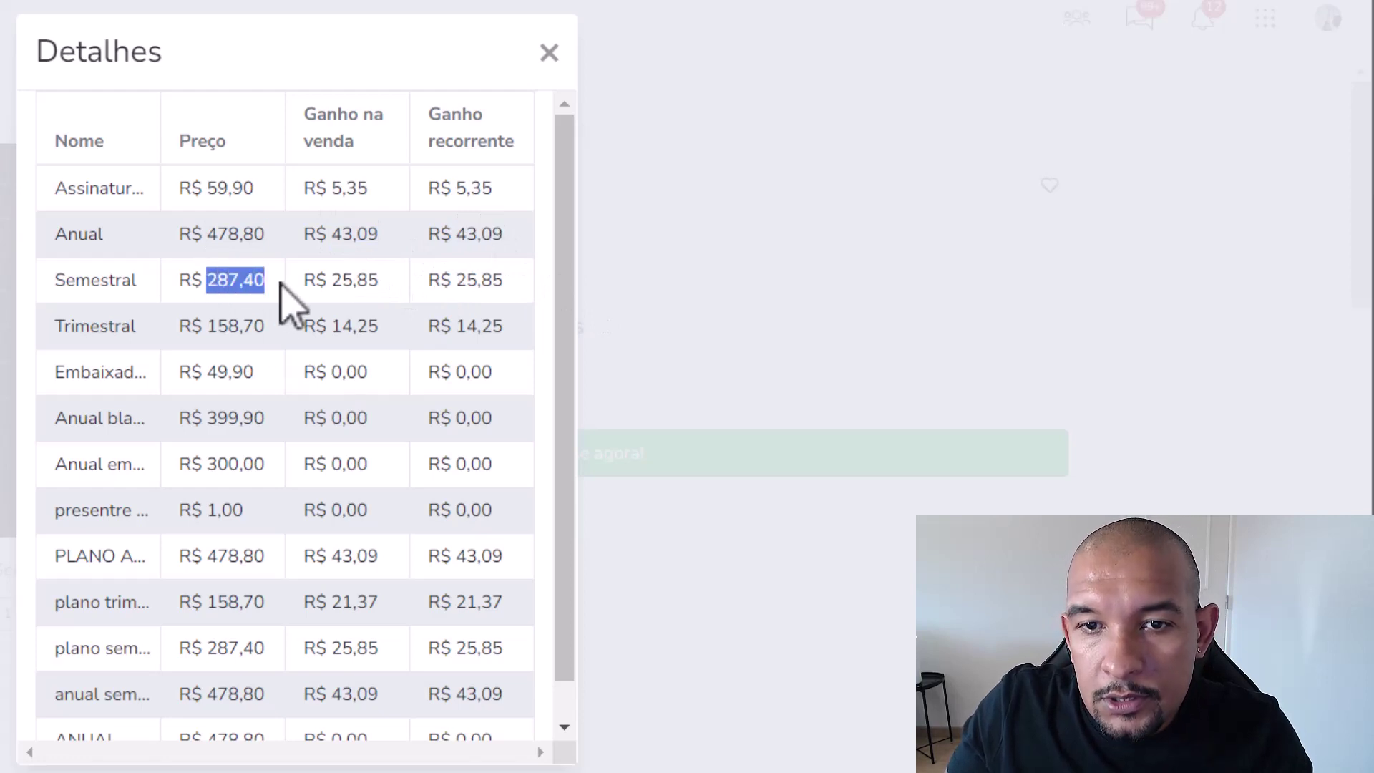
double_click(351, 279)
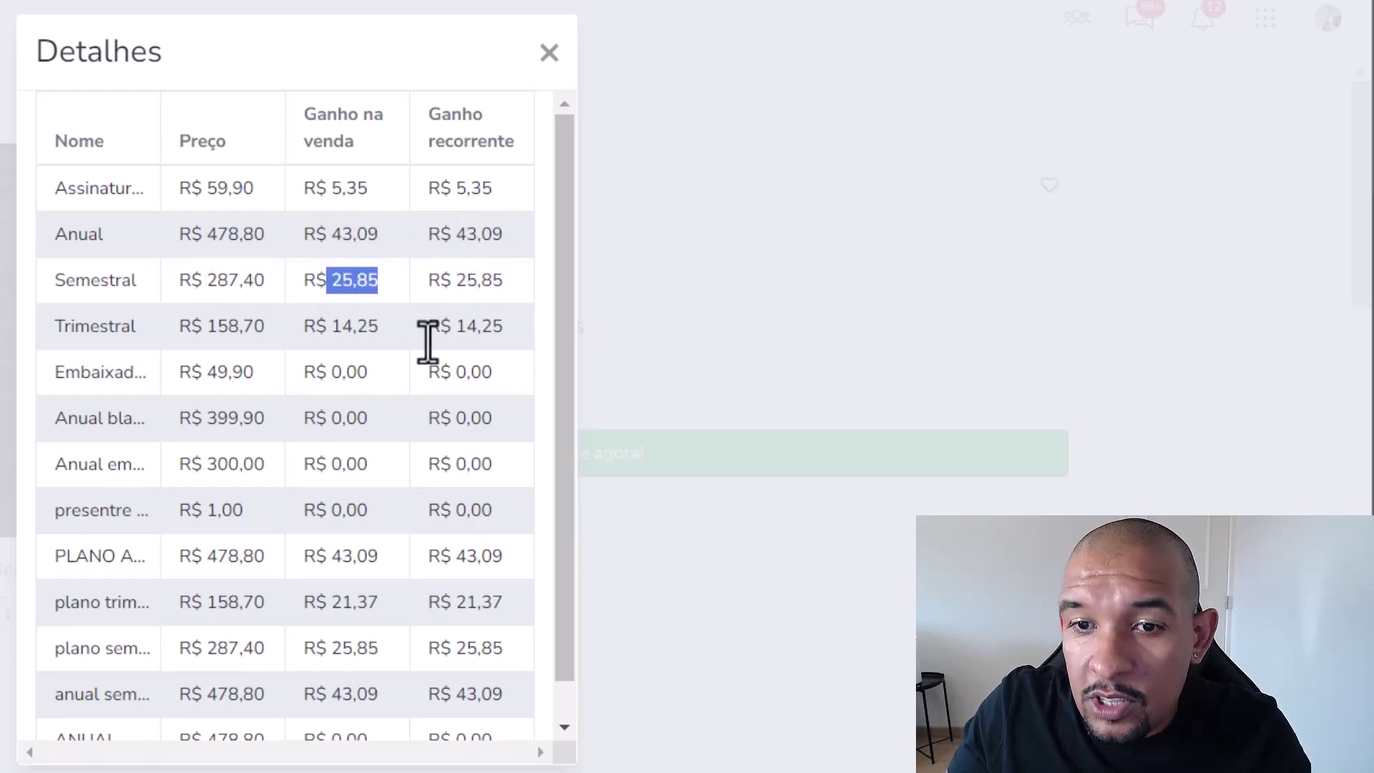
double_click(209, 325)
drag(341, 326, 428, 333)
scroll(467, 425, down, 1)
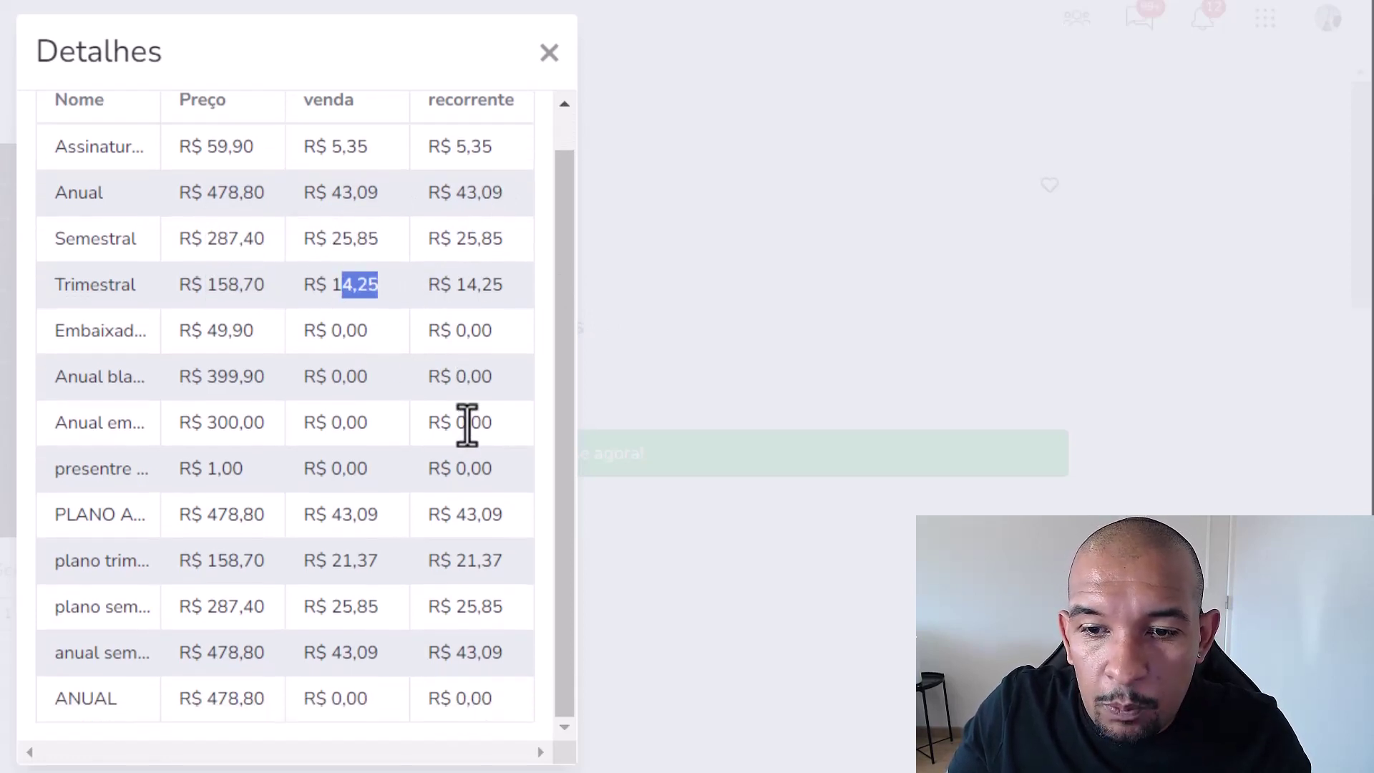
scroll(465, 424, up, 1)
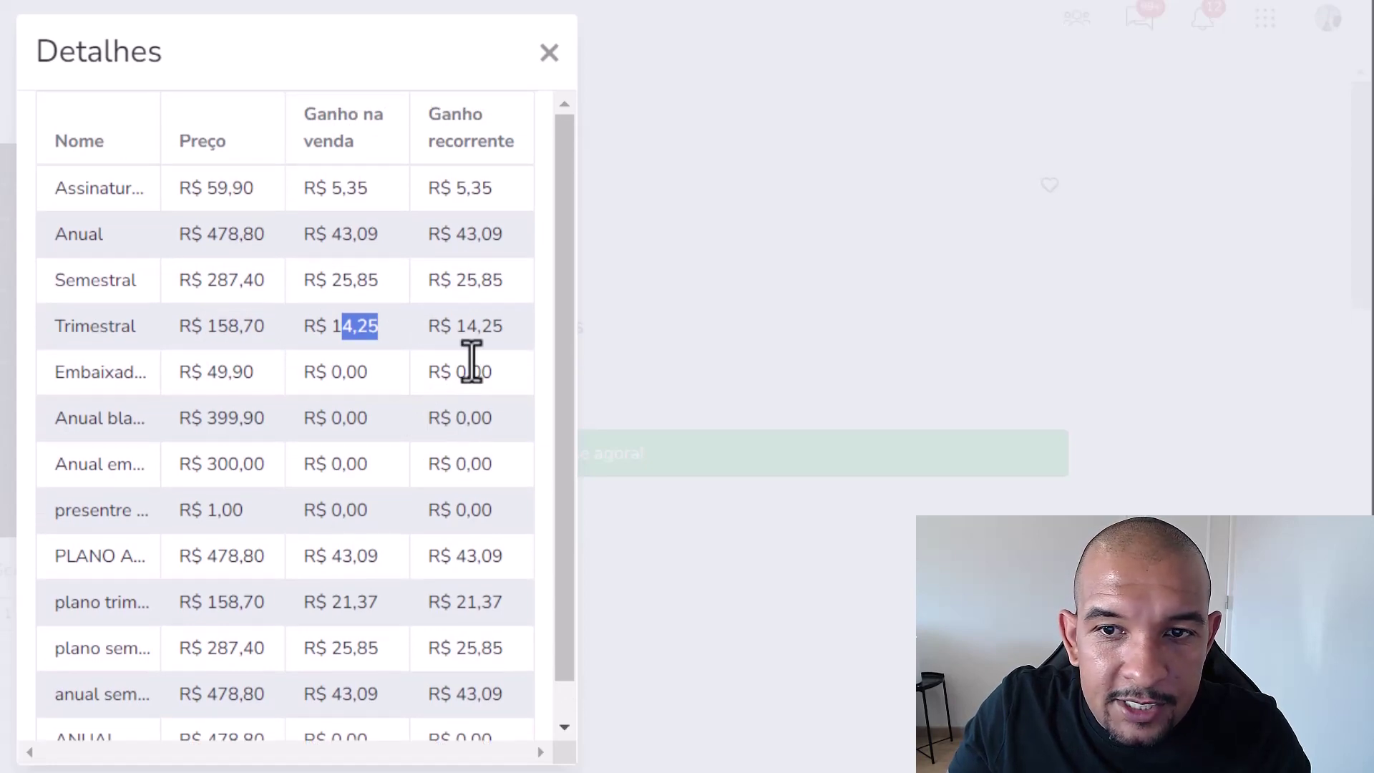
click(546, 68)
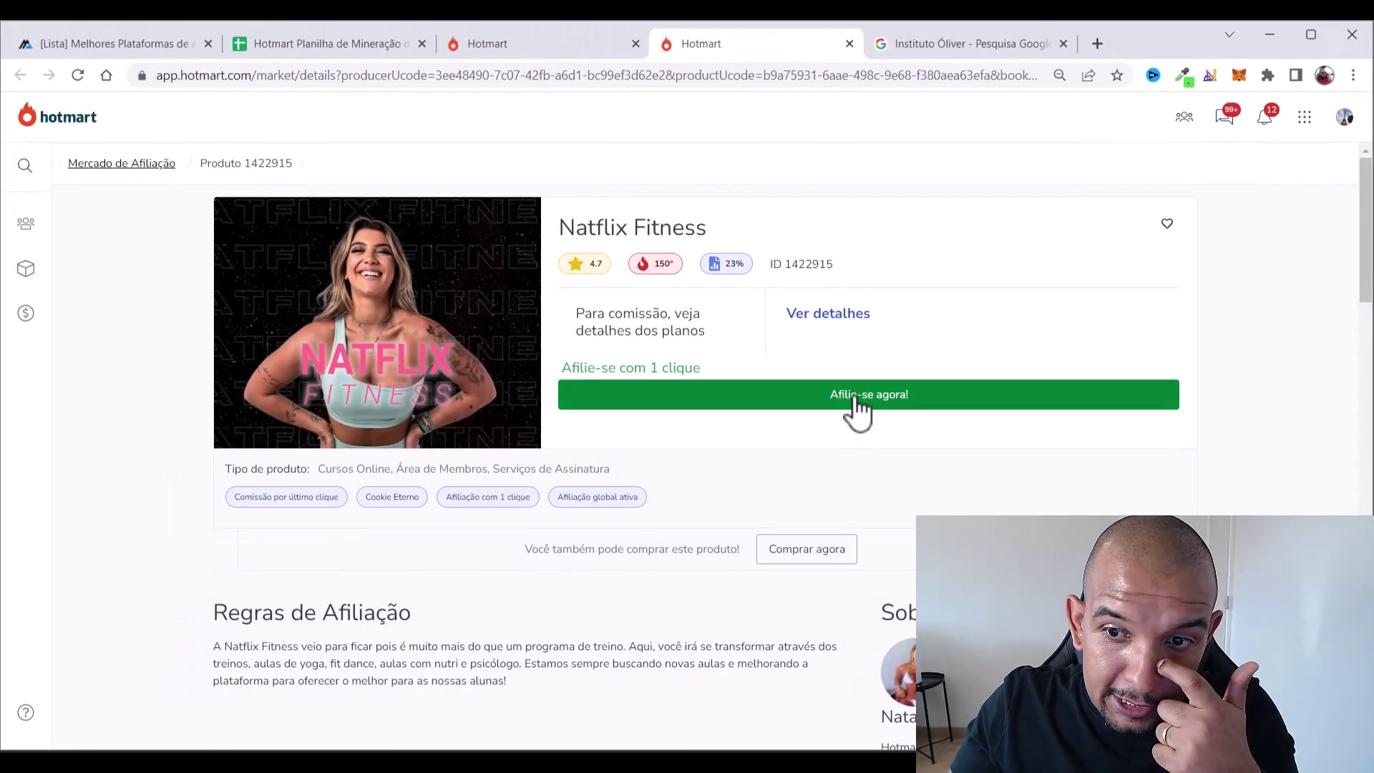
Review the affiliation rules of Natflix Fitness, highlighting commission type, commissioning rule and cookie validity, and close them without affiliating
click(562, 458)
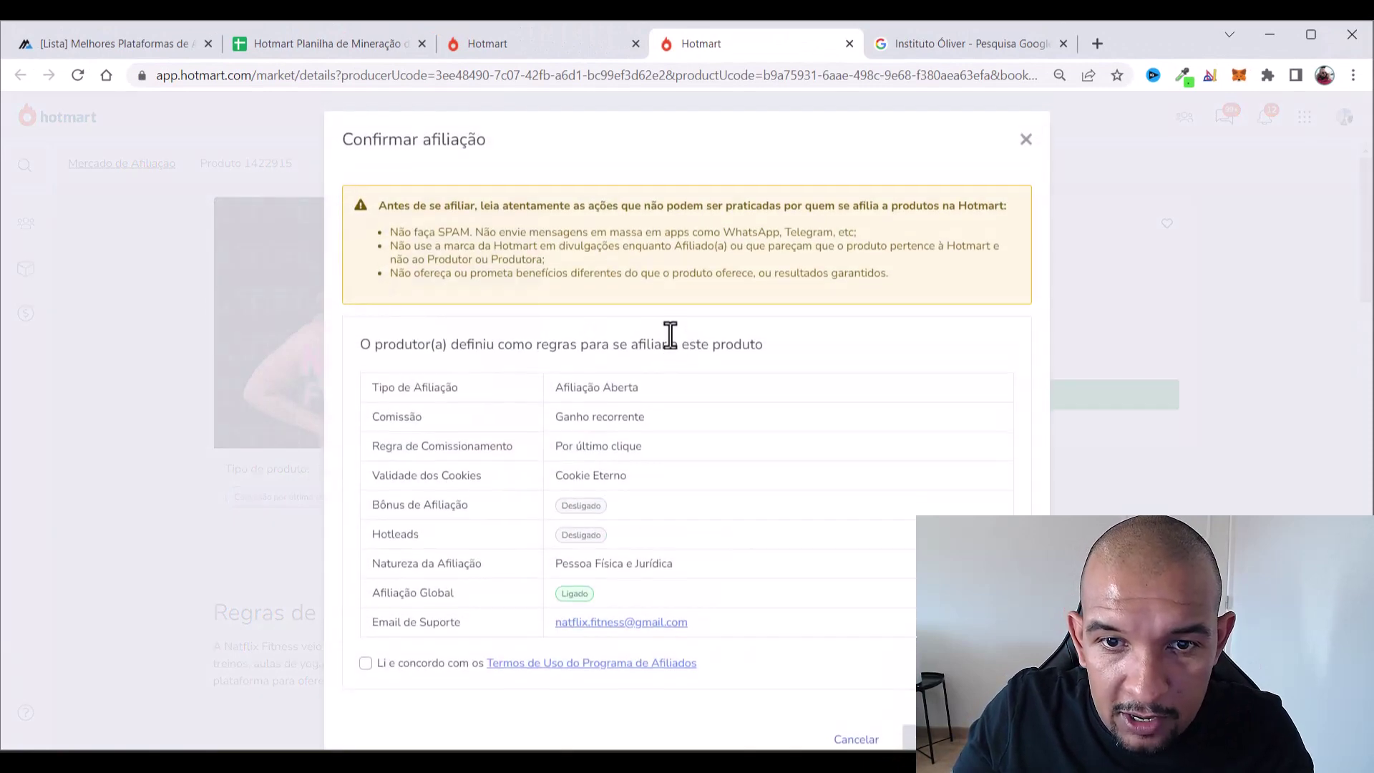
drag(569, 421, 671, 420)
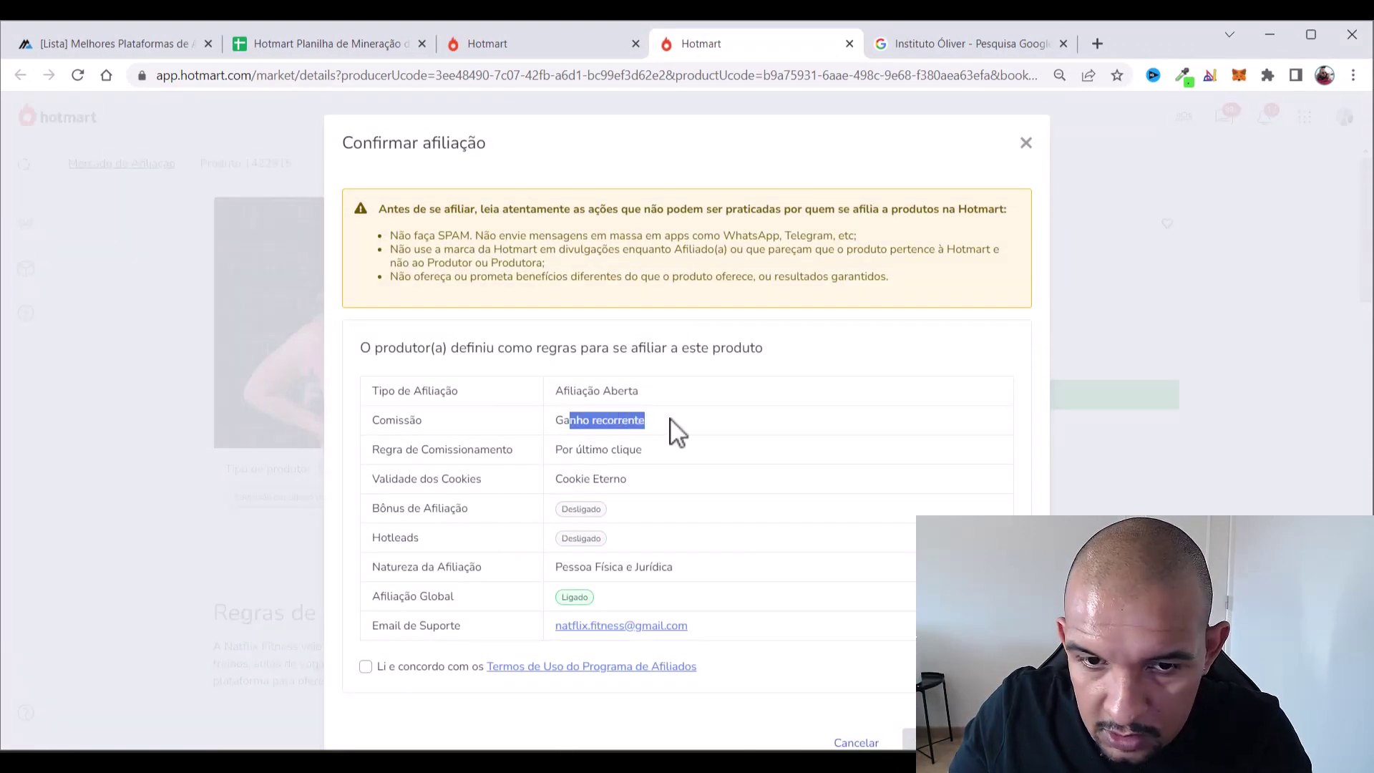
drag(568, 449, 687, 478)
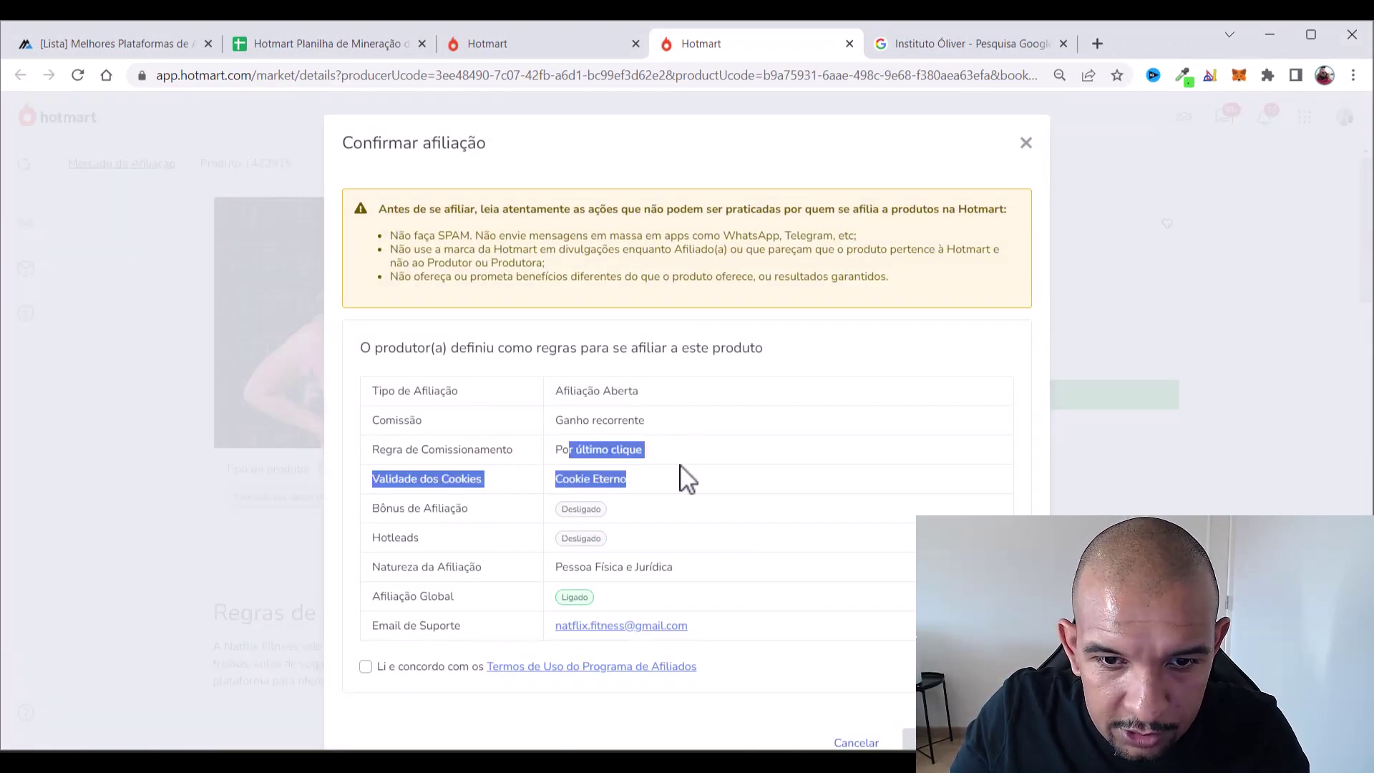
click(707, 502)
scroll(565, 501, down, 1)
scroll(587, 422, up, 1)
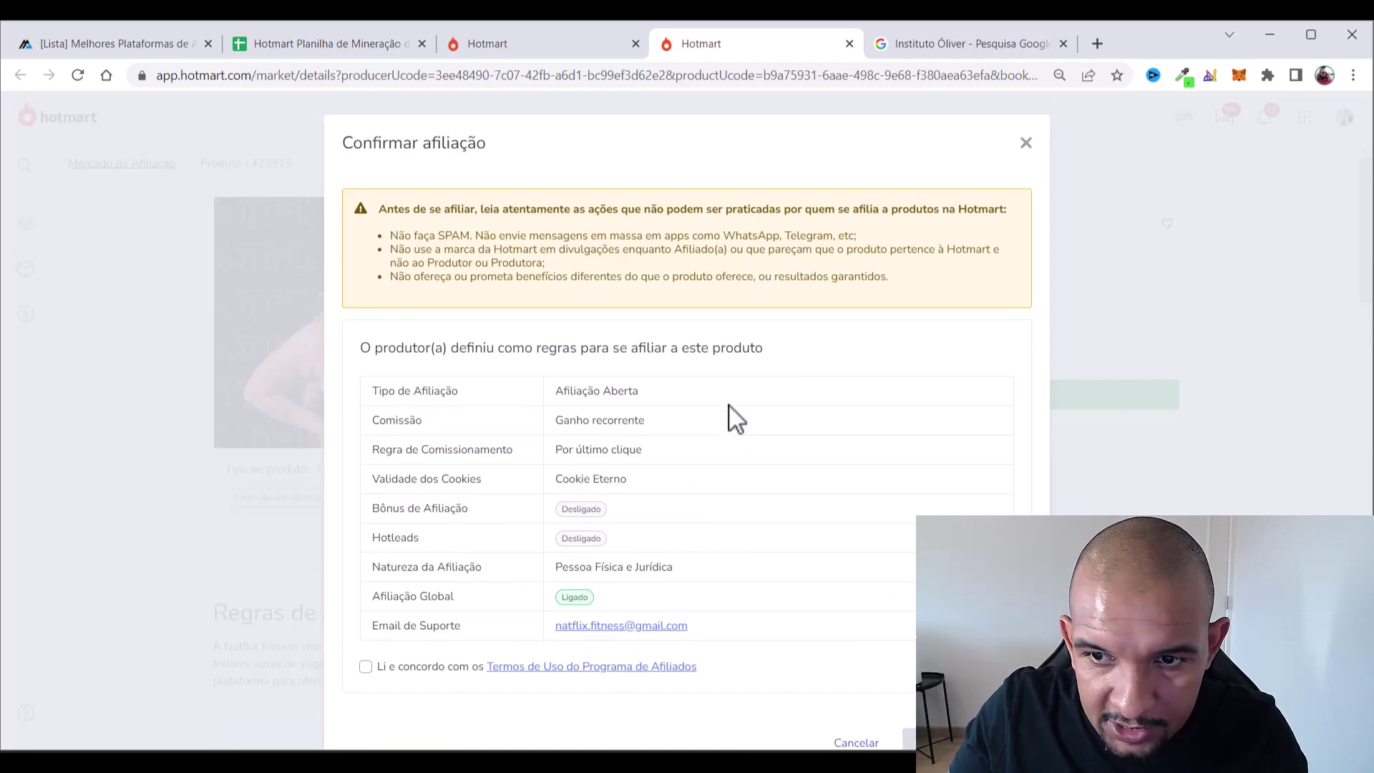
click(1029, 145)
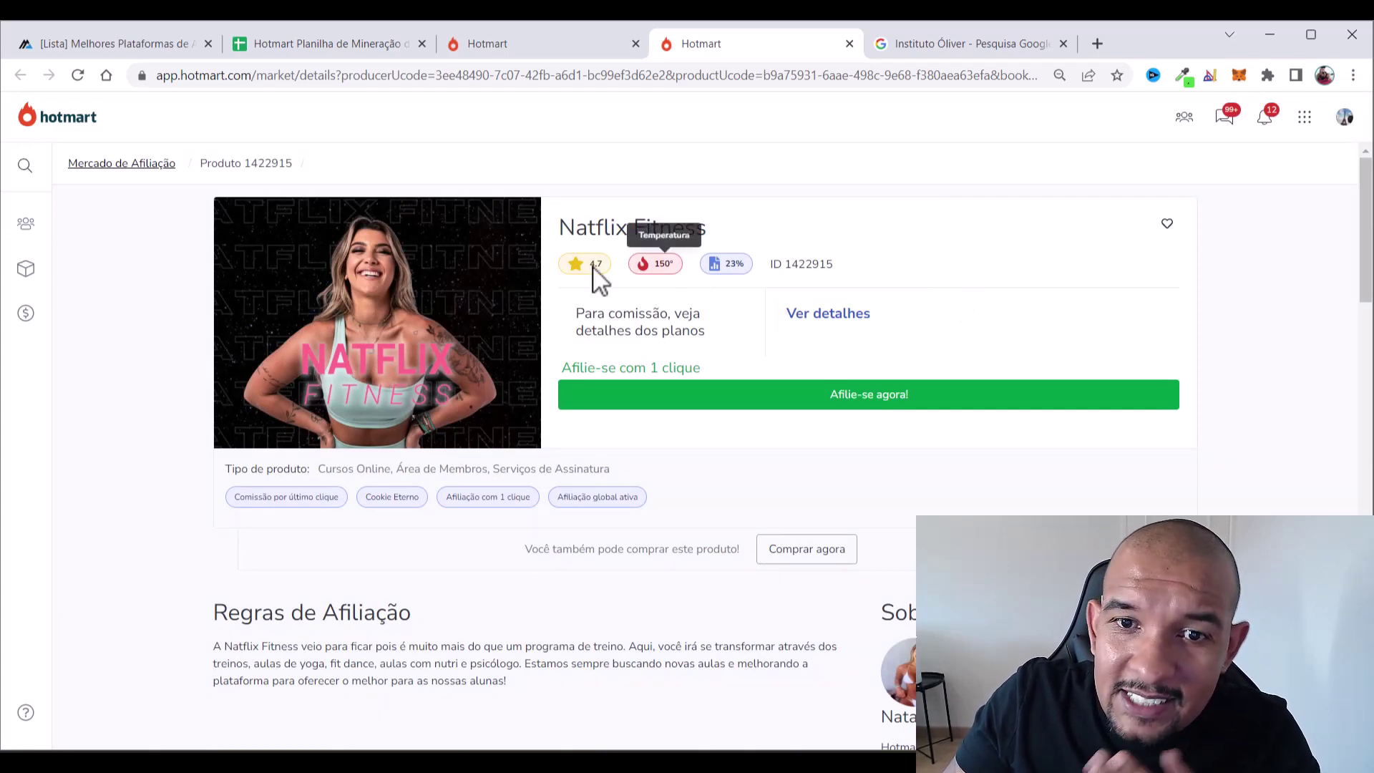
Copy the product title Natflix Fitness from its Hotmart page into cell A7 of the spreadsheet
drag(556, 225, 713, 232)
key(ctrl+c)
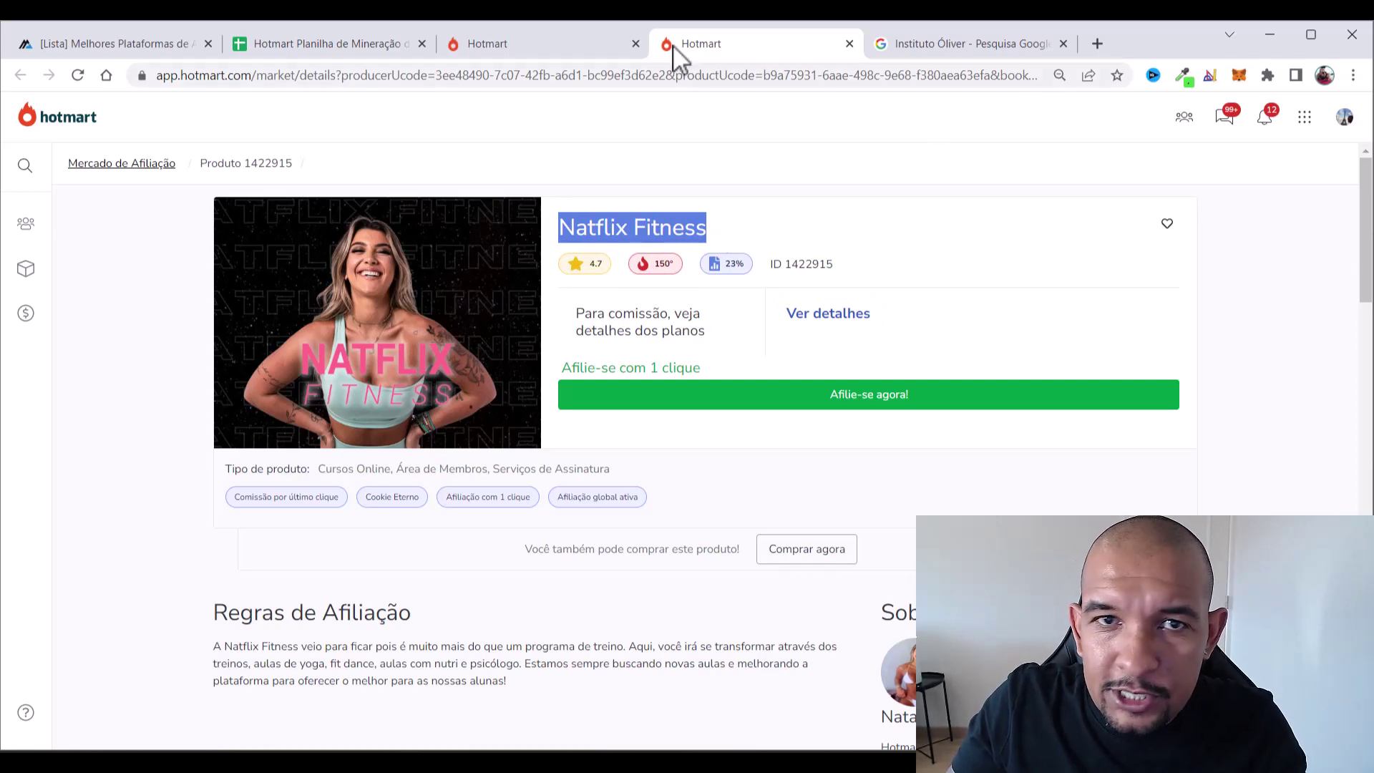
click(305, 45)
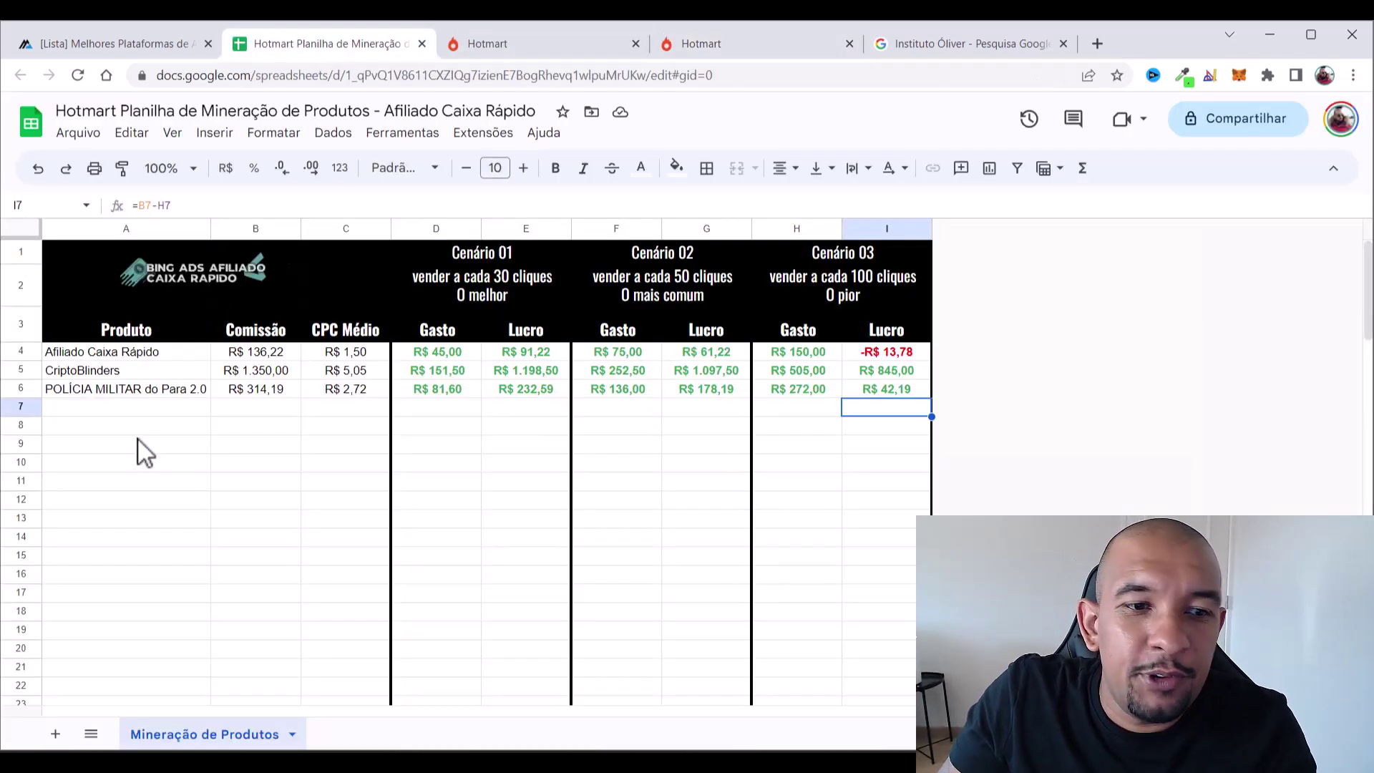
double_click(142, 407)
key(ctrl+v)
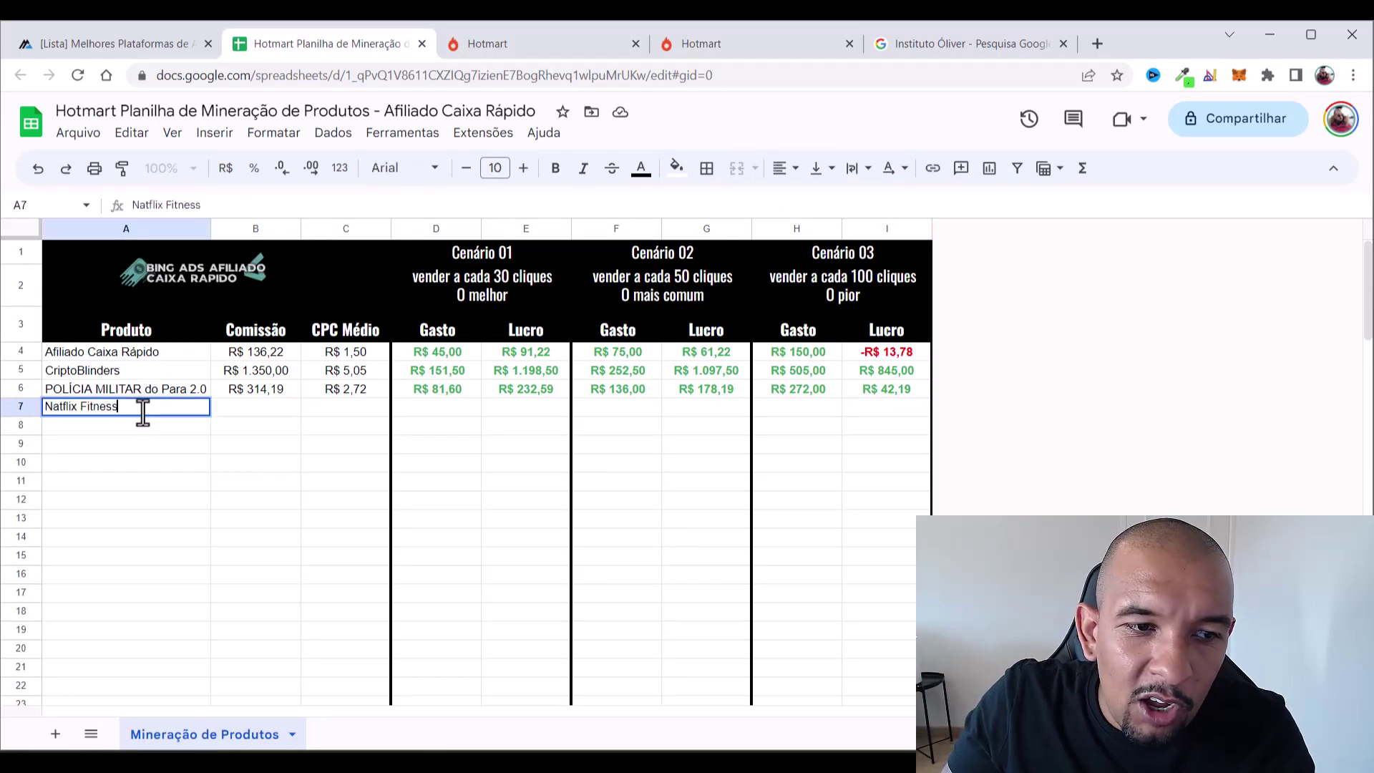
key(Return)
Look up the first subscription plan's recurring earnings in the Natflix Fitness plan details on Hotmart
click(266, 415)
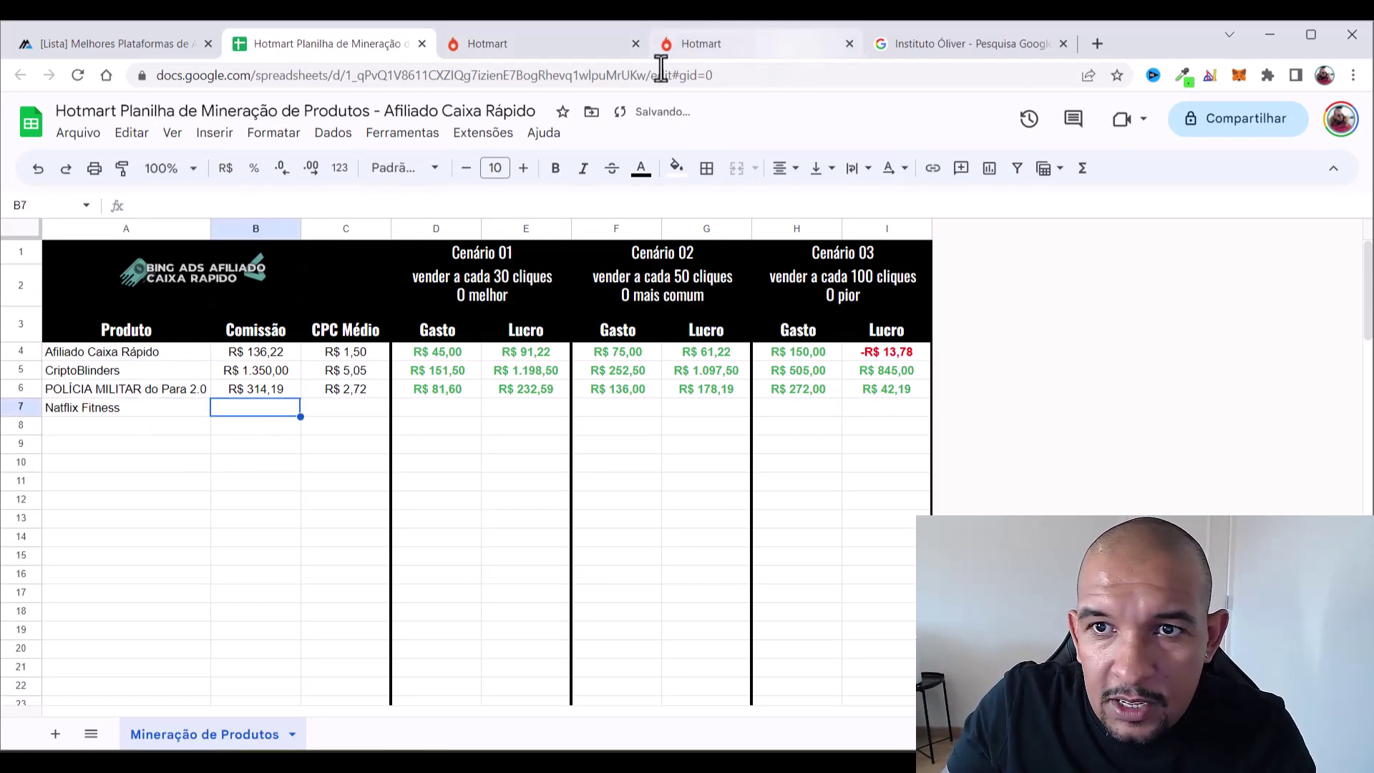
click(527, 45)
click(745, 45)
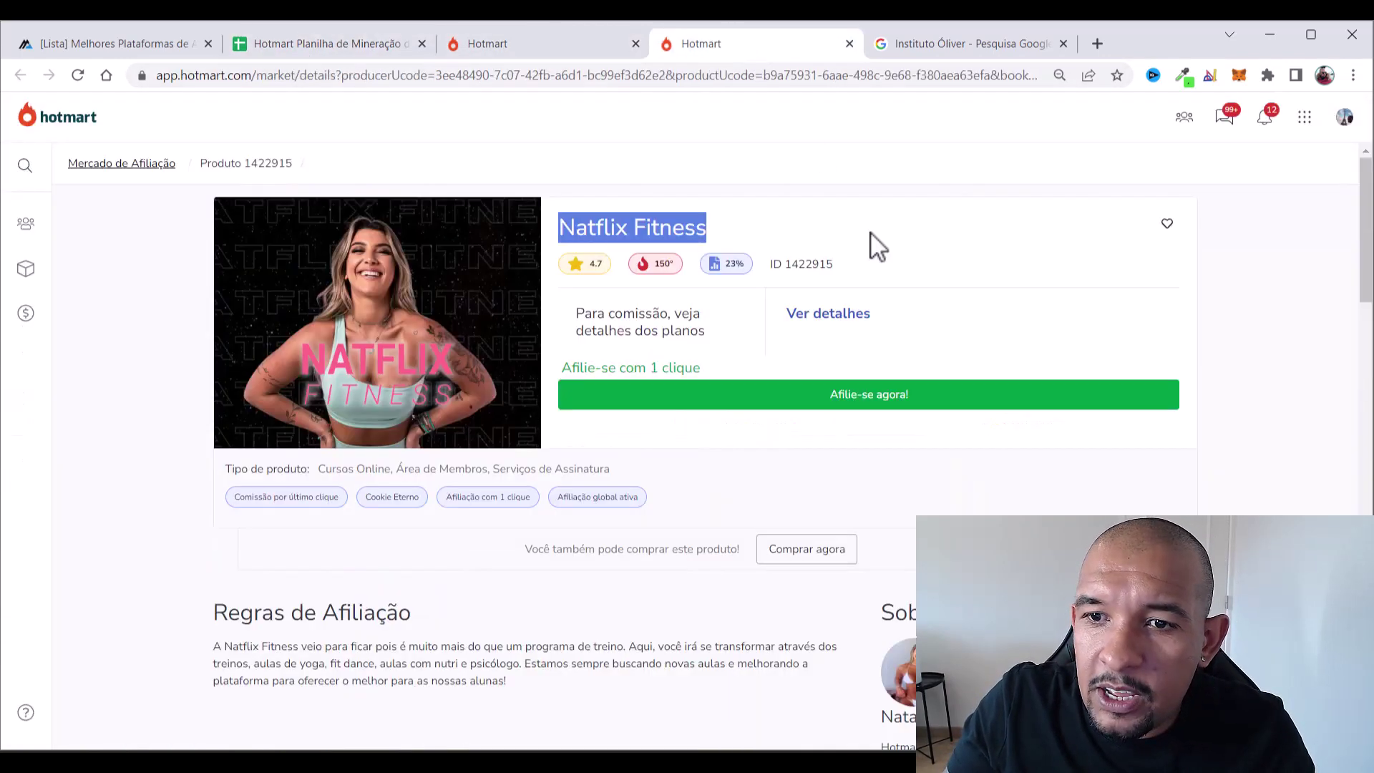
click(842, 324)
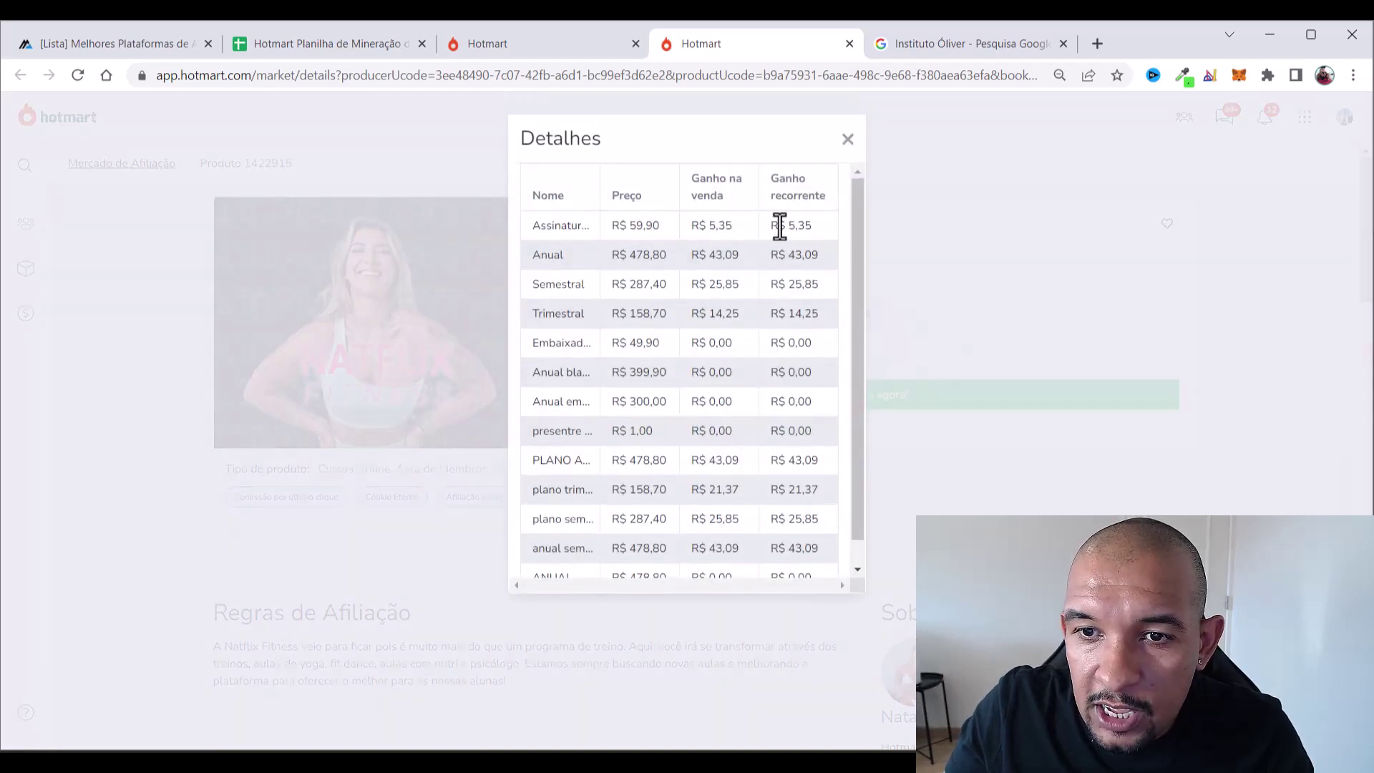
drag(786, 226, 816, 228)
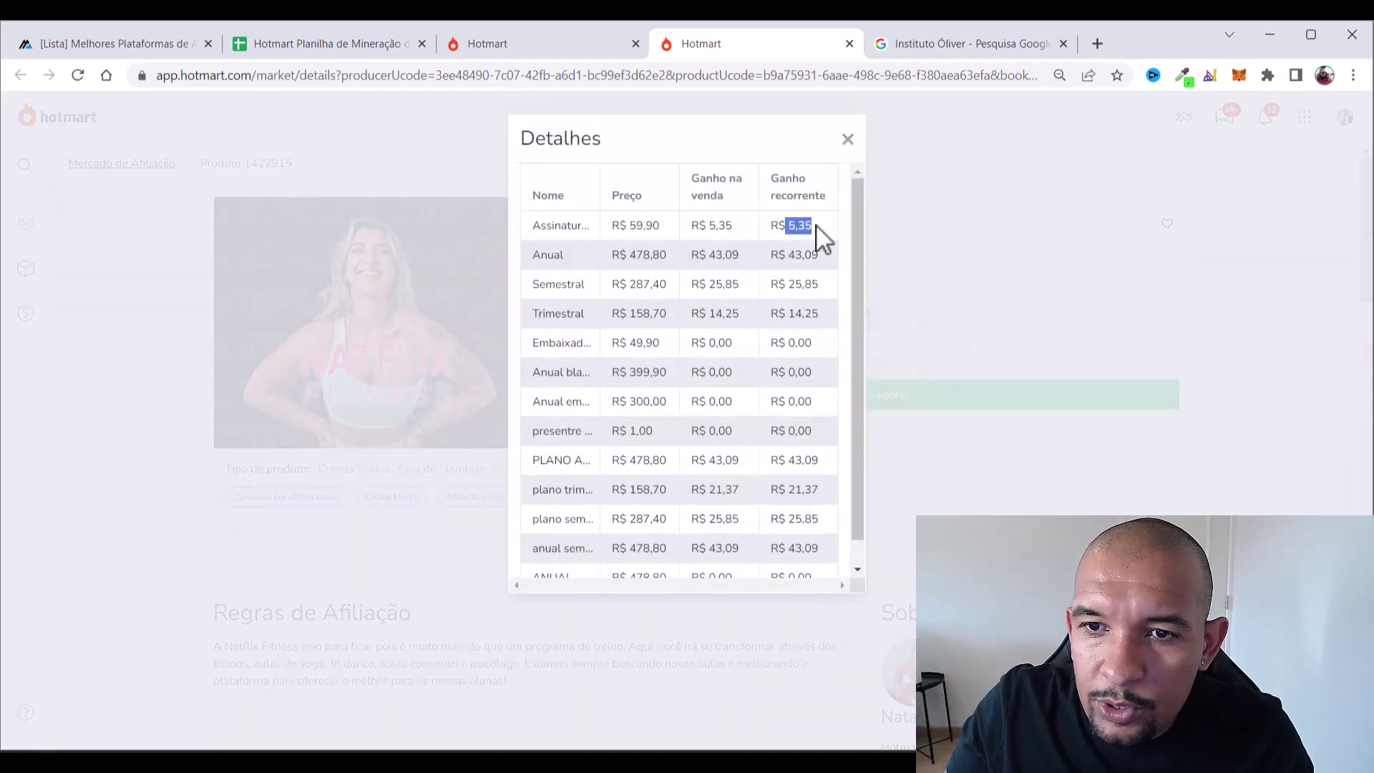
click(849, 140)
Enter 5,35 as the commission of Natflix Fitness in B7 of the spreadsheet
click(286, 44)
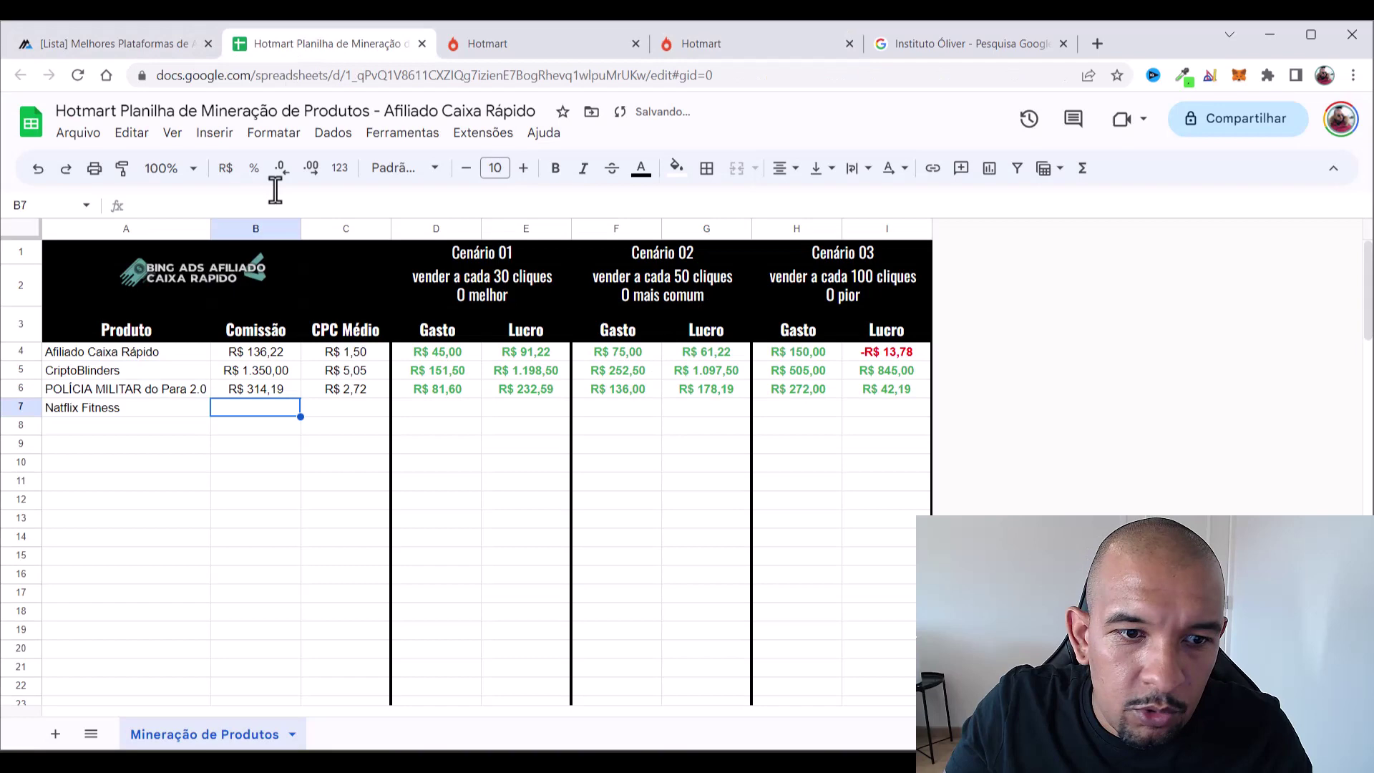
click(265, 425)
click(275, 407)
text(5,3)
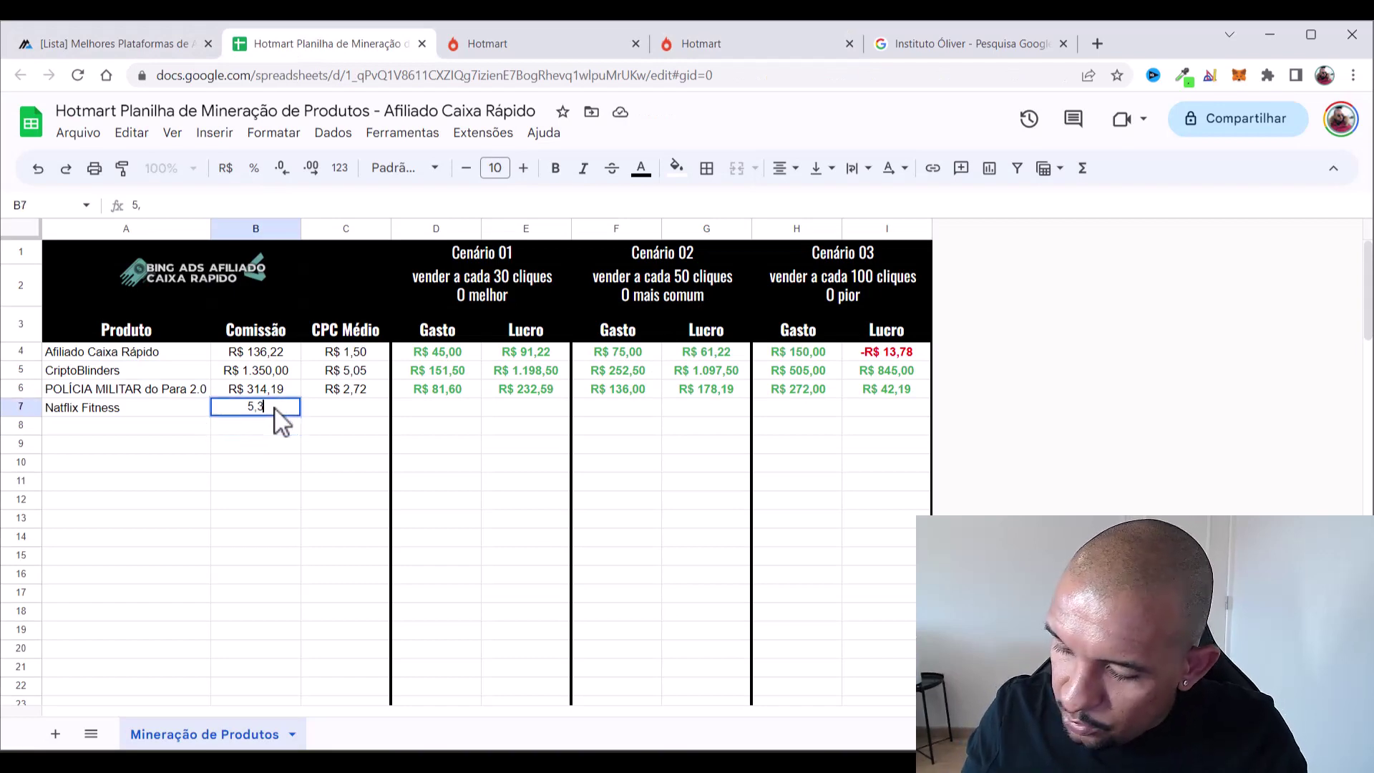
text(5)
key(Tab)
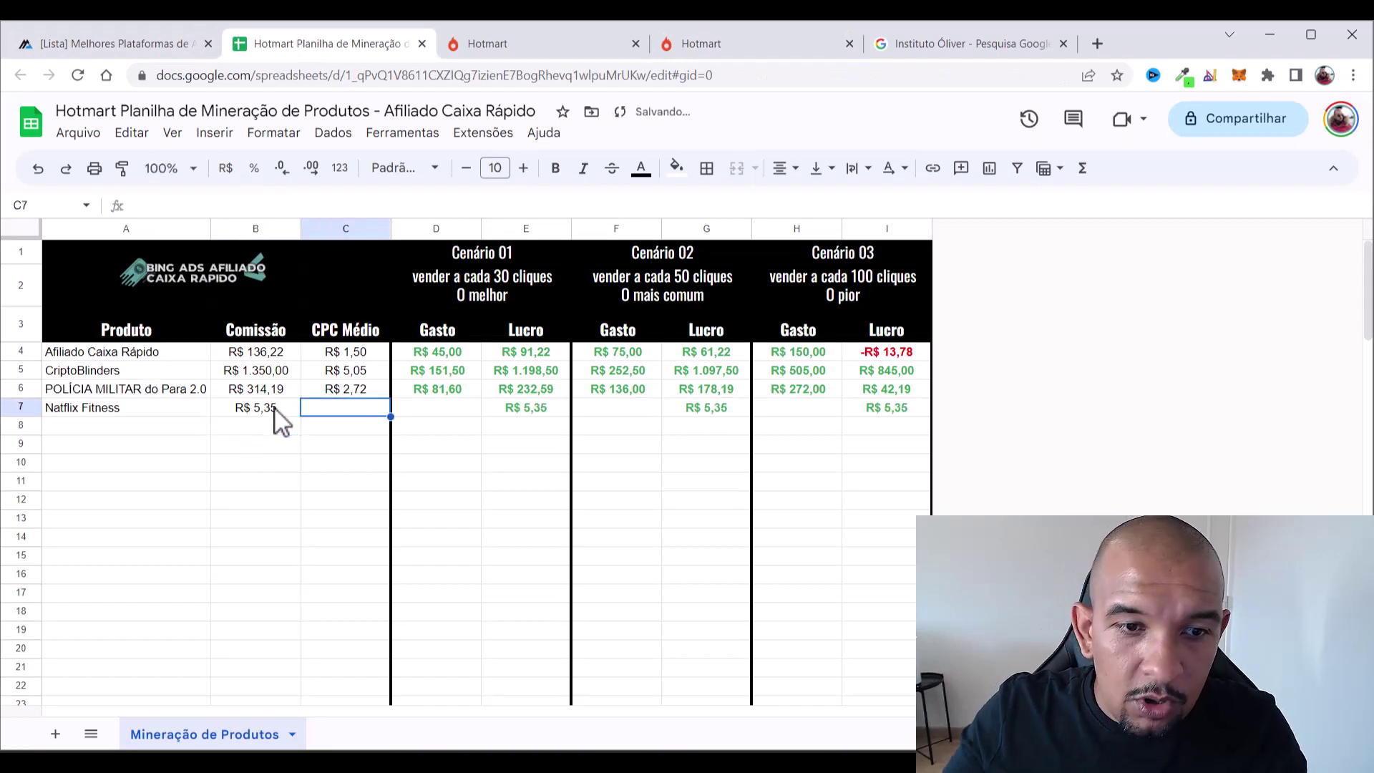
Search Google for Natflix Fitness in place of the previous query
click(927, 43)
drag(300, 132, 153, 141)
text(Natflix Fitness)
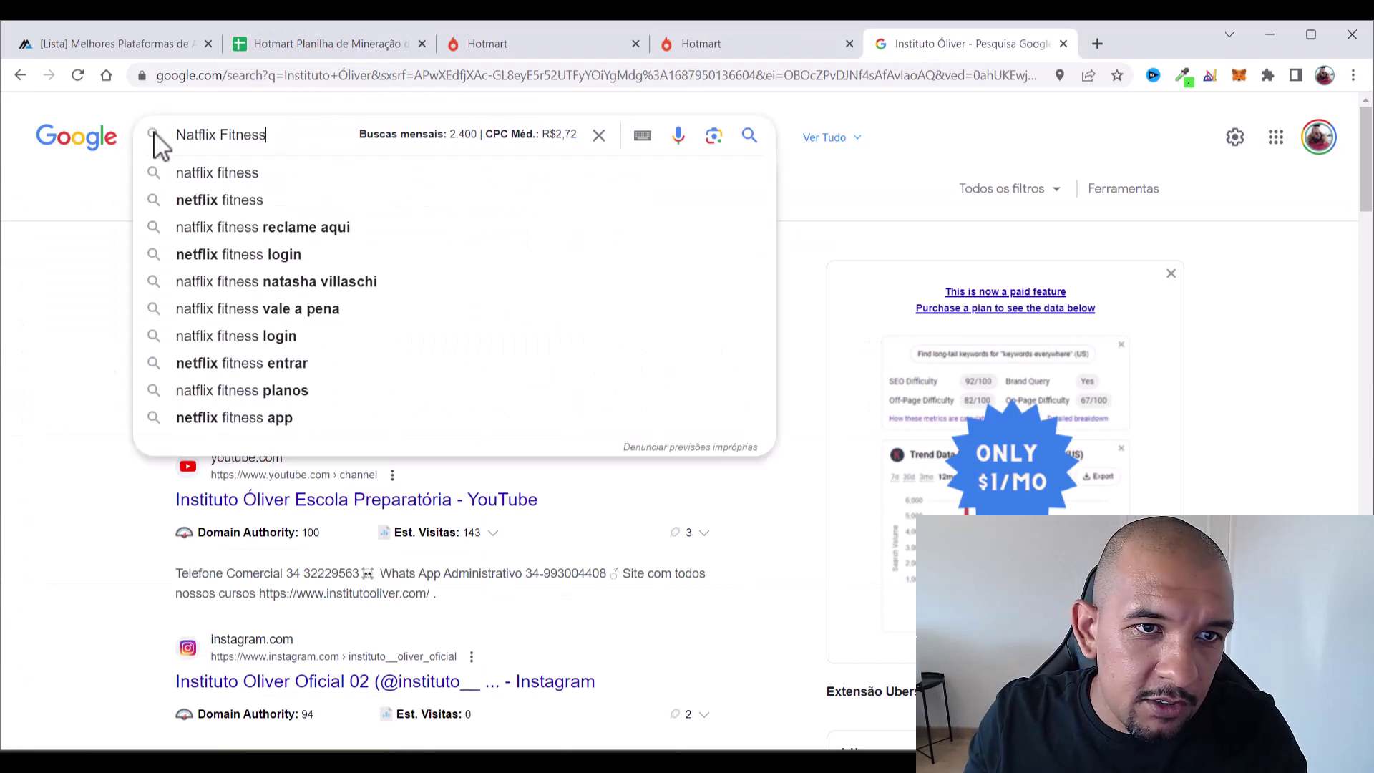
key(Return)
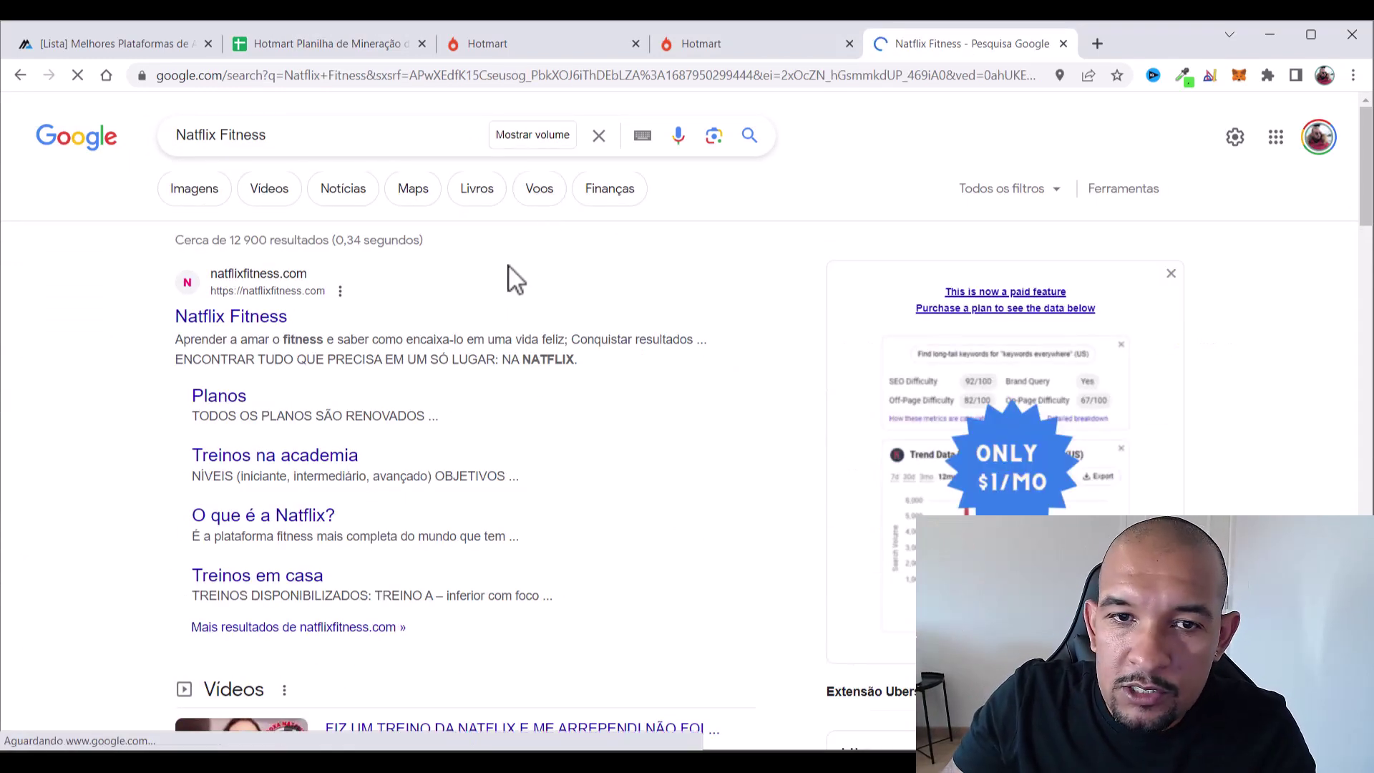
Show the search volume for Natflix Fitness and highlight its monthly searches and average CPC
click(517, 136)
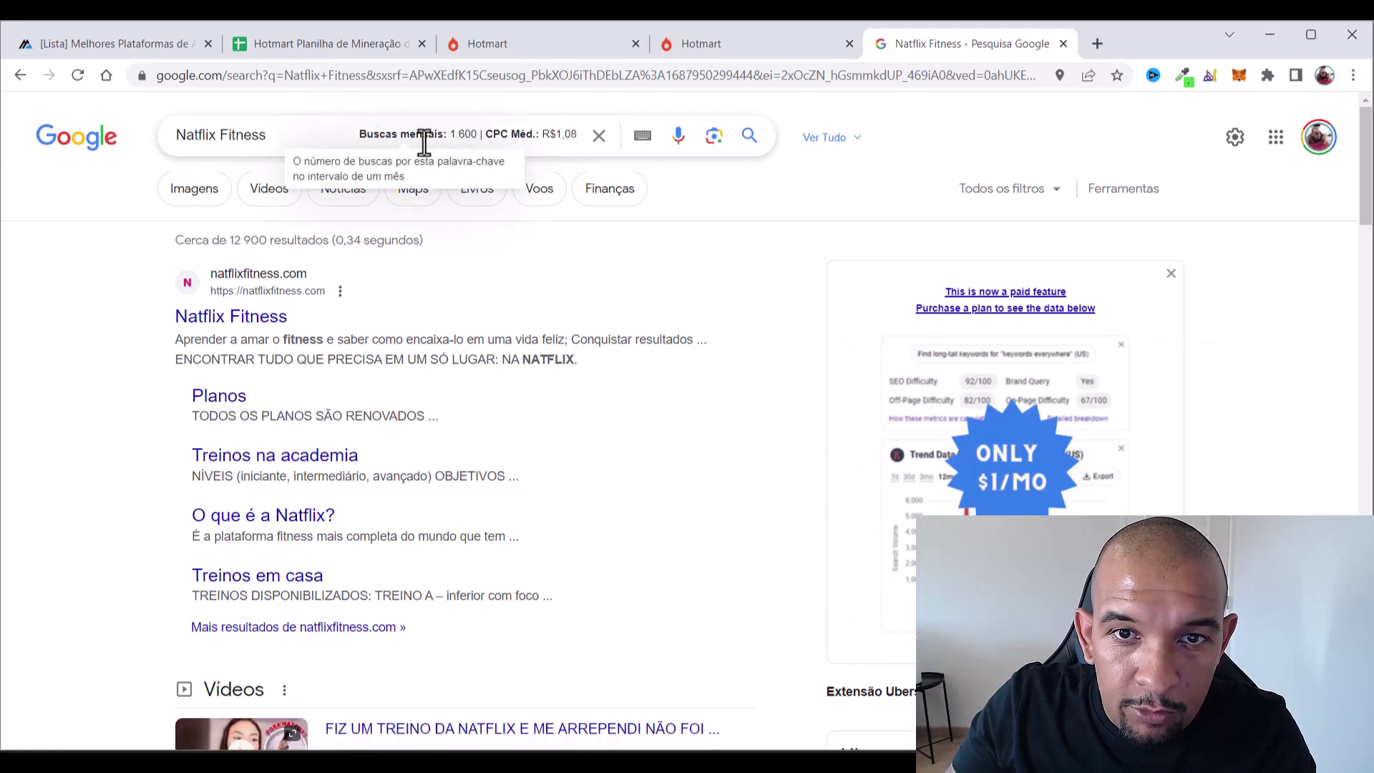
drag(452, 135, 477, 135)
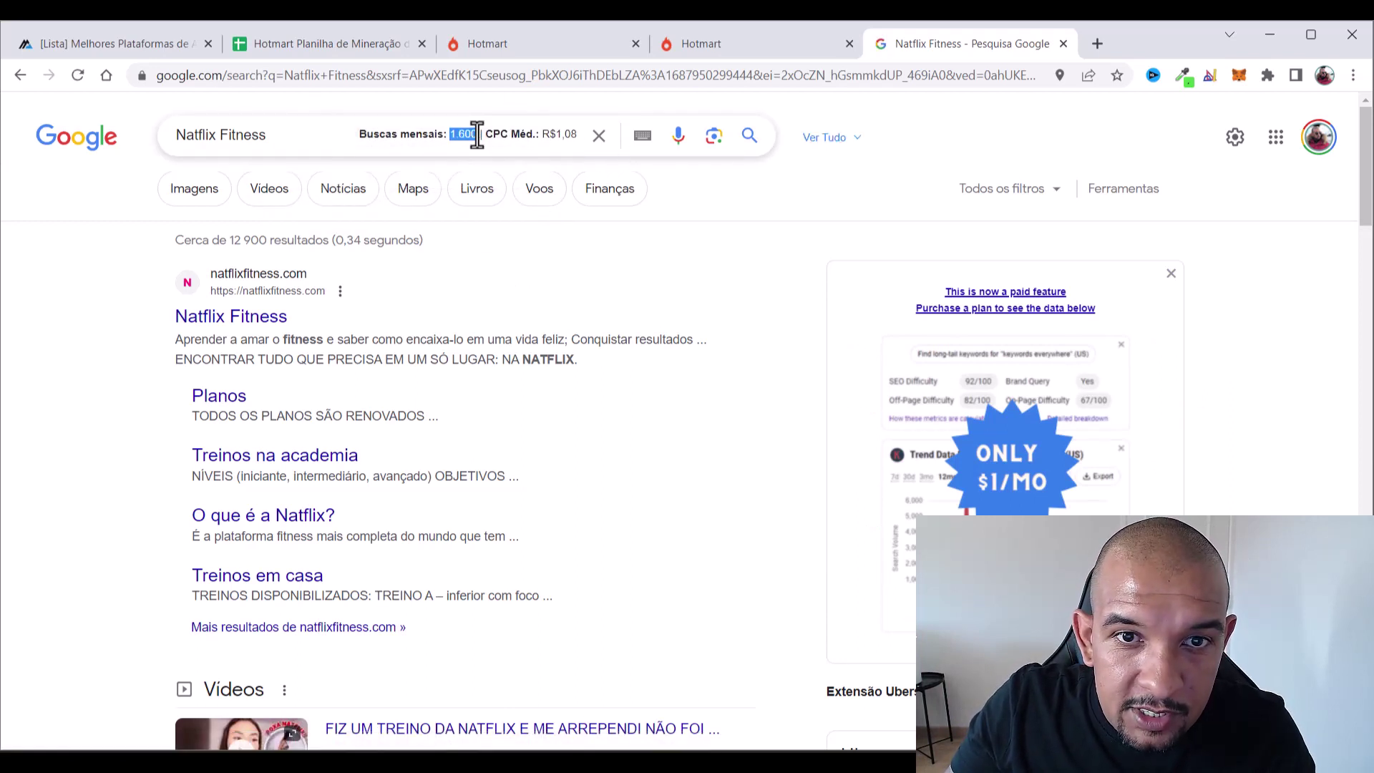
double_click(561, 135)
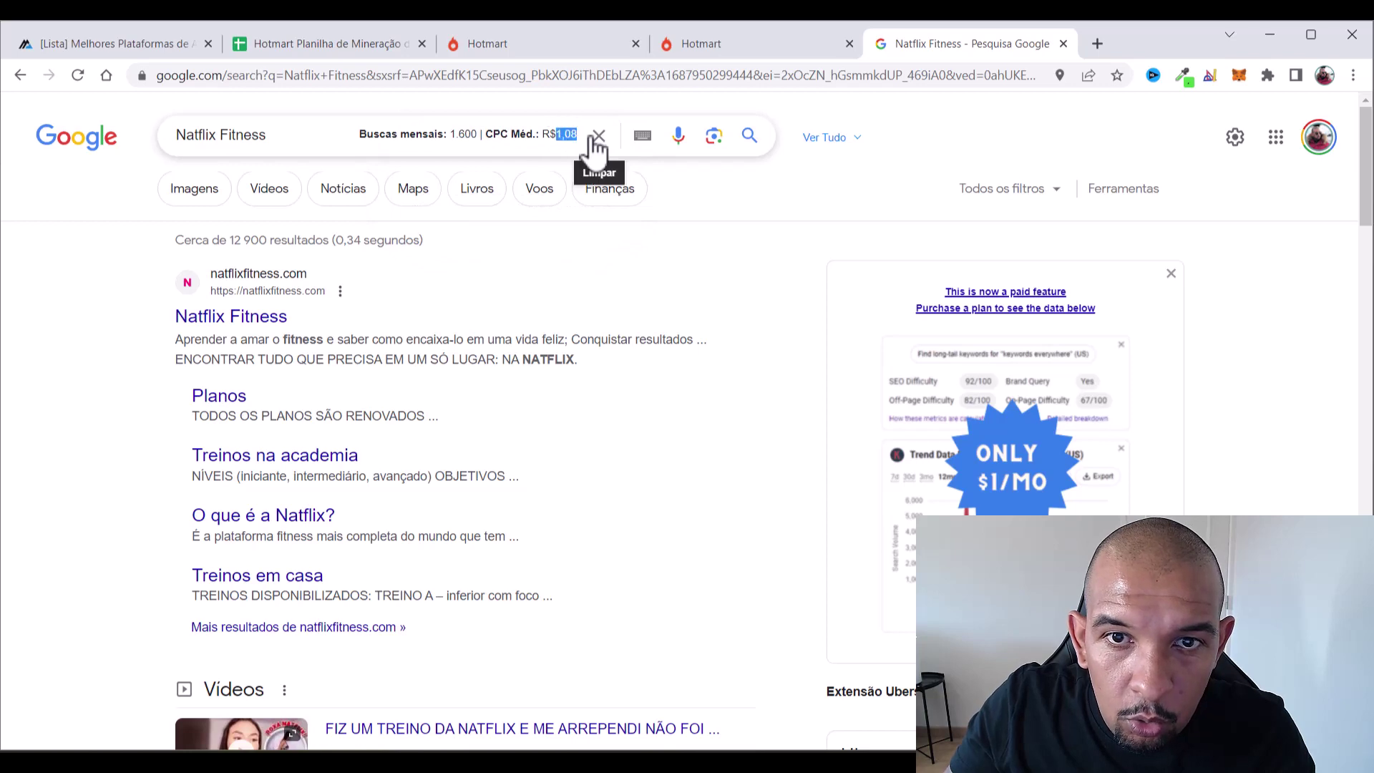
Enter 1,08 as the average CPC of Natflix Fitness in C7 and select row 7 to check its profit scenarios
click(269, 44)
click(399, 340)
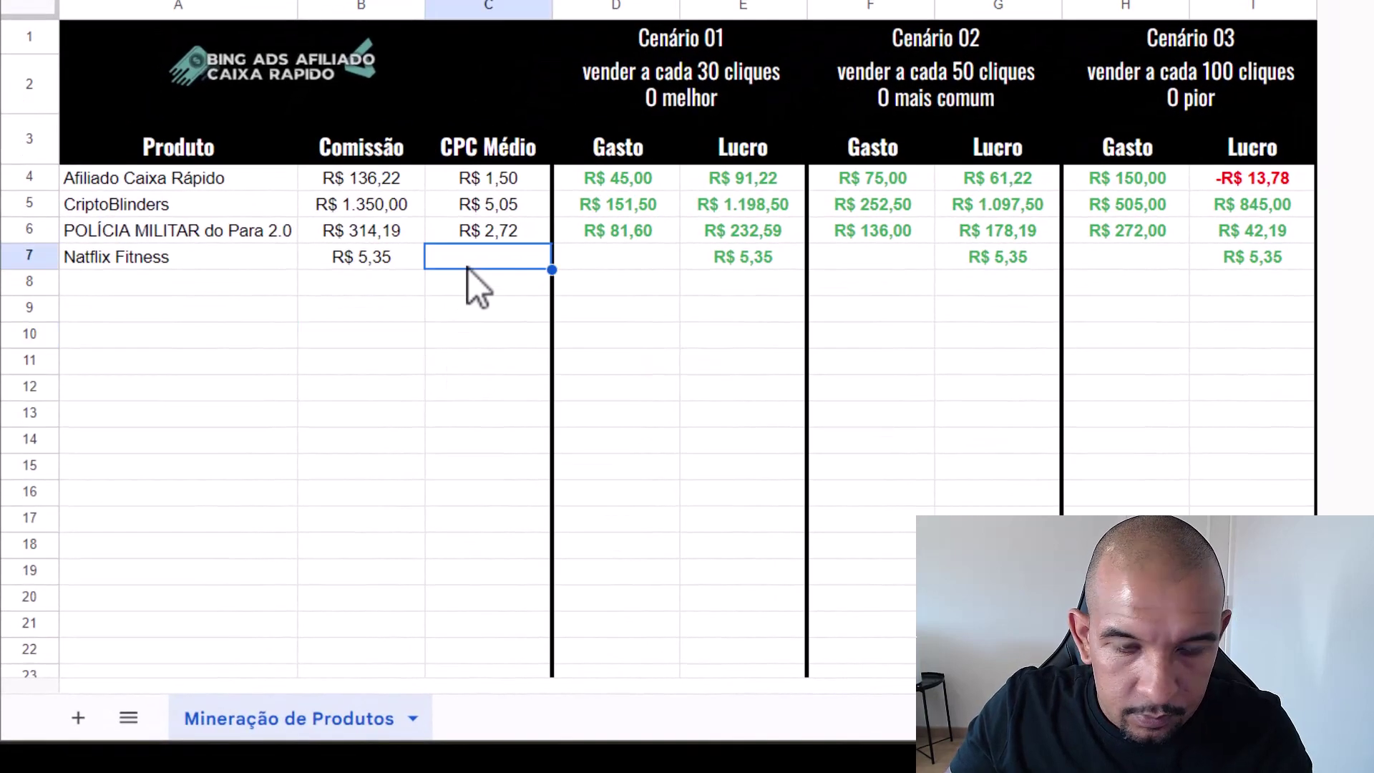
text(1,08)
key(Return)
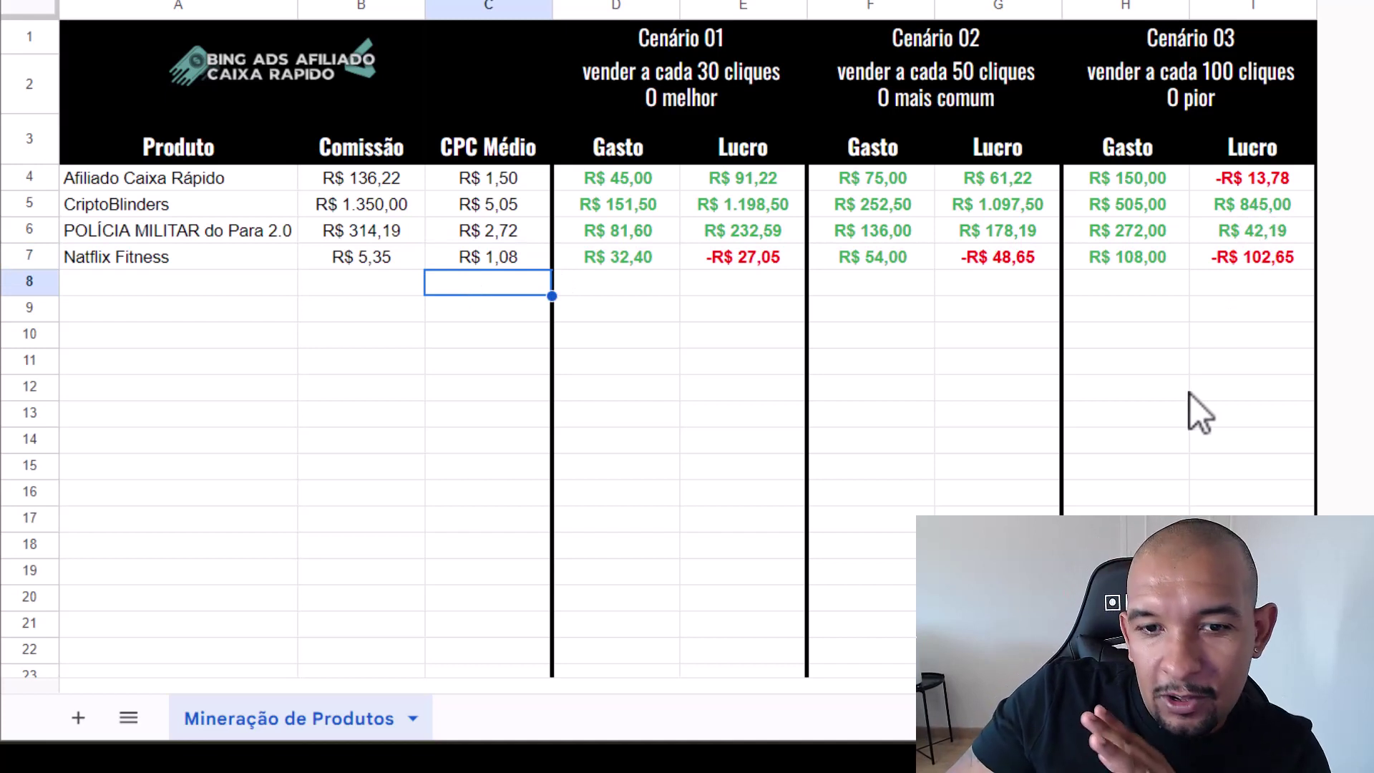
click(22, 264)
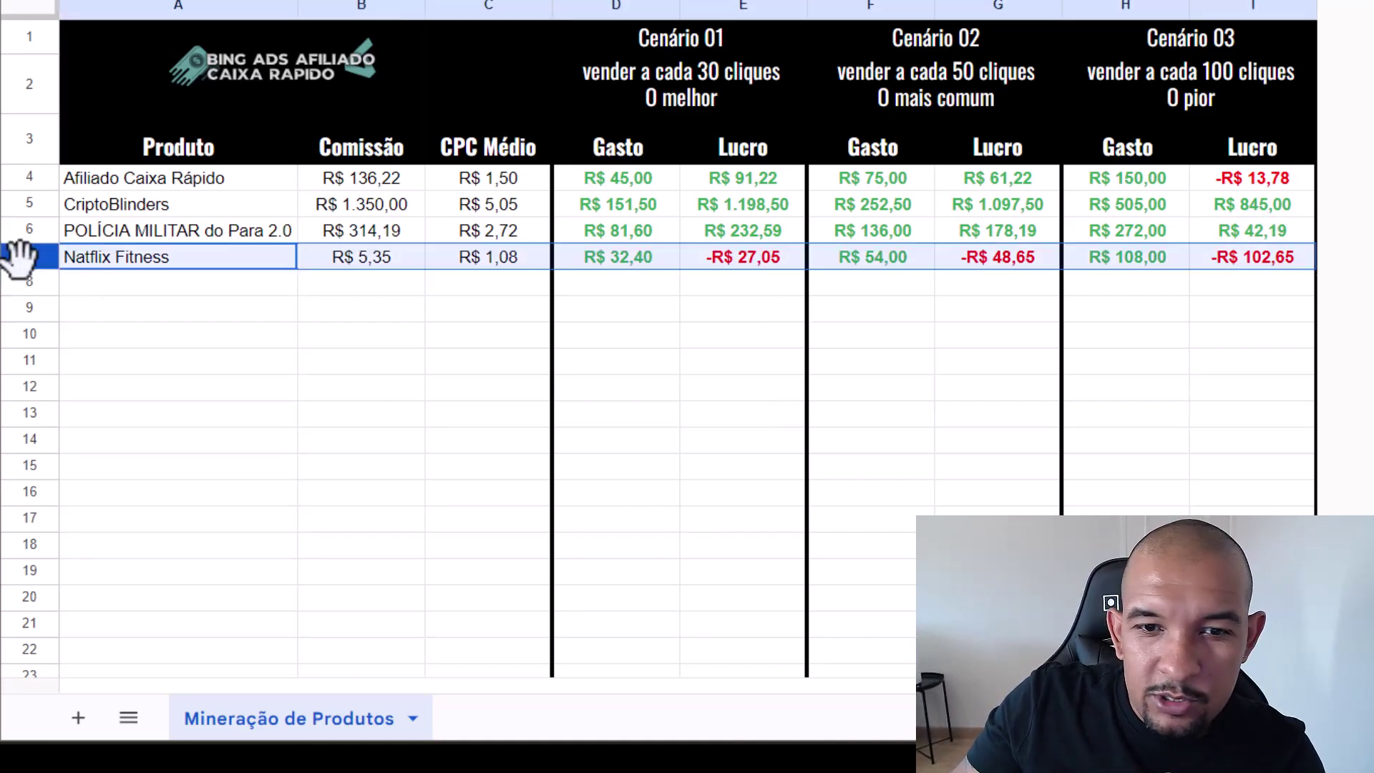
click(422, 318)
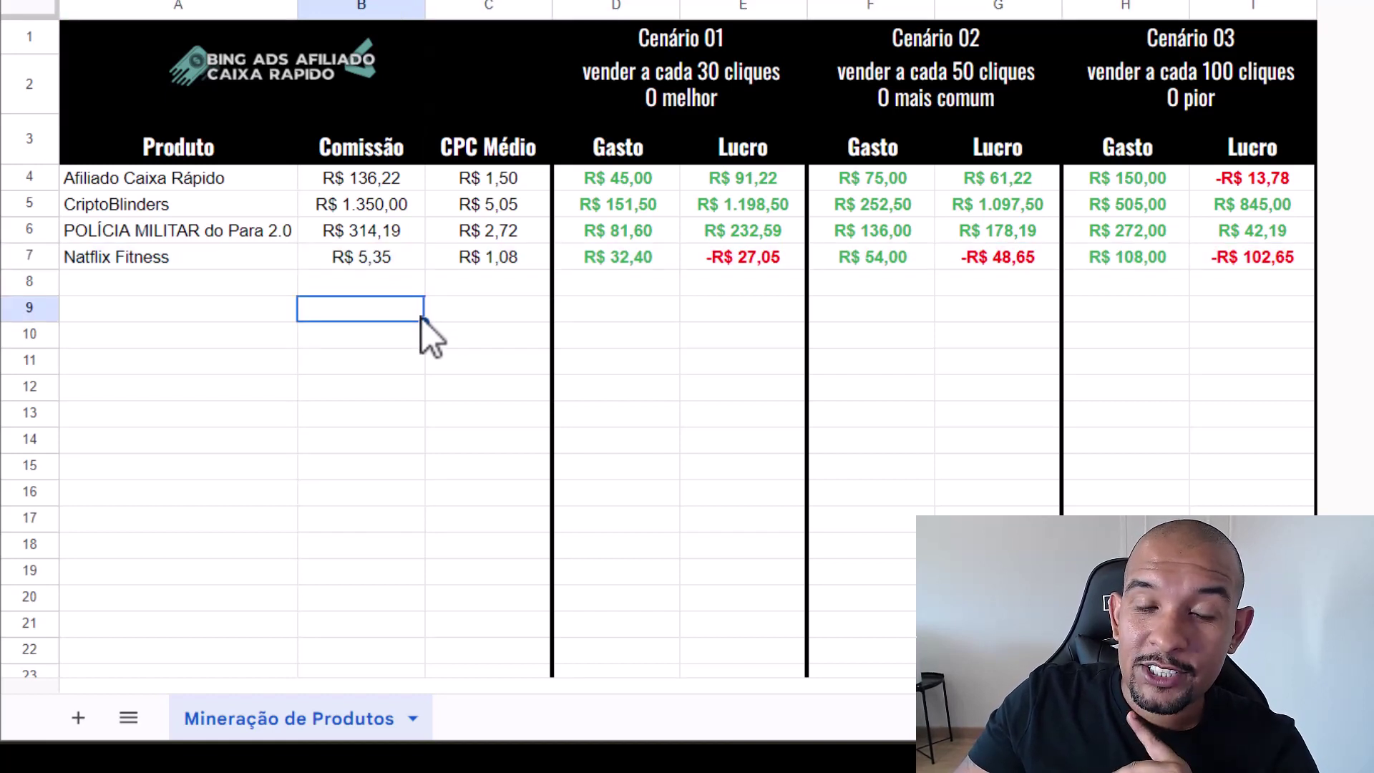
click(363, 279)
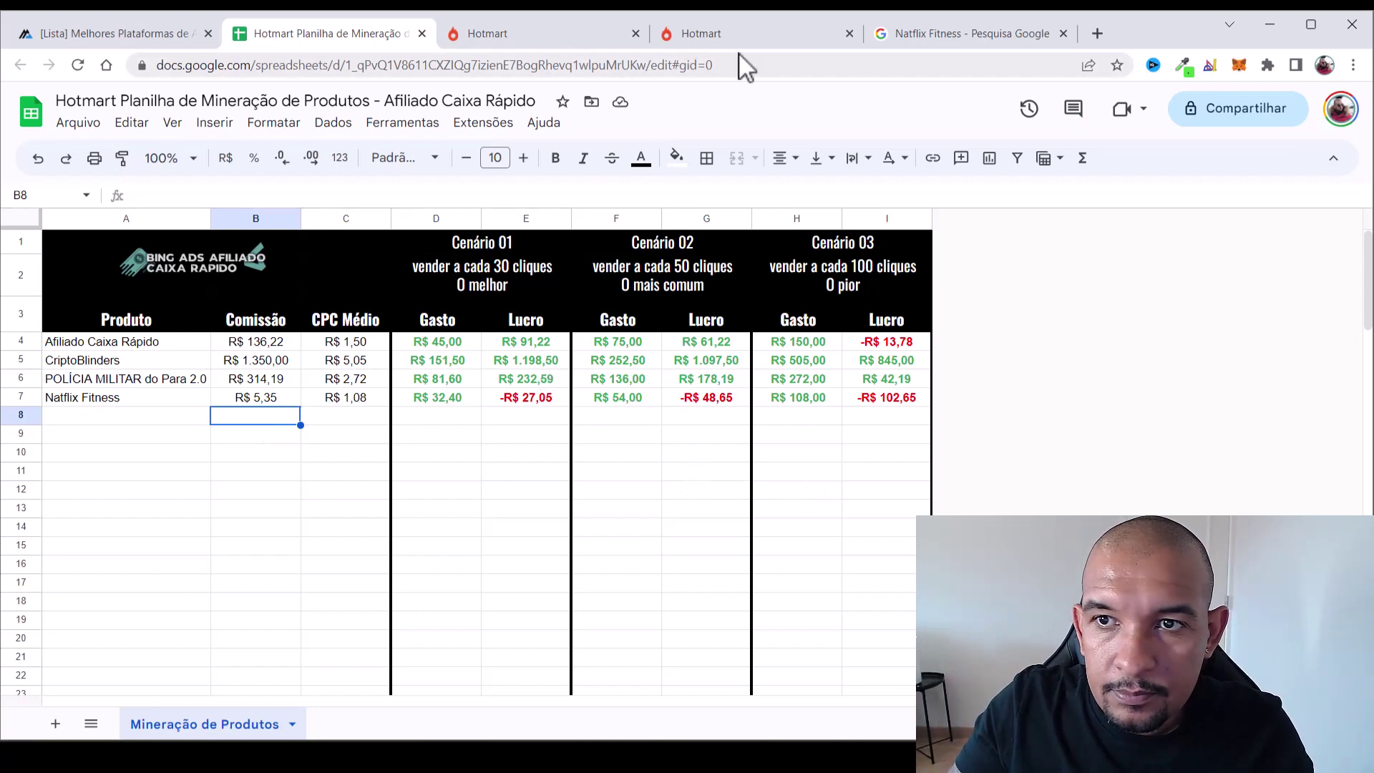
Examine the affiliation rules of Natflix Fitness on its Hotmart product page
click(780, 40)
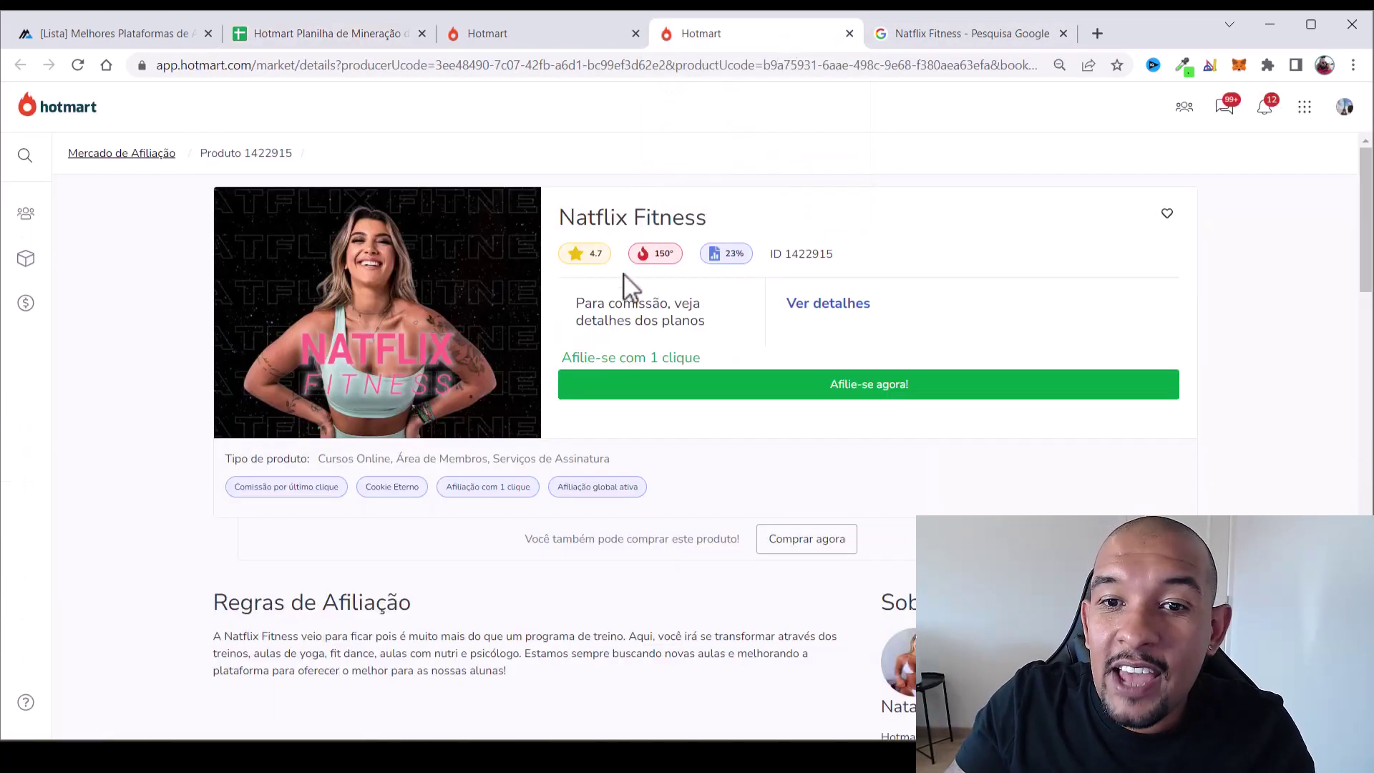
scroll(598, 297, down, 5)
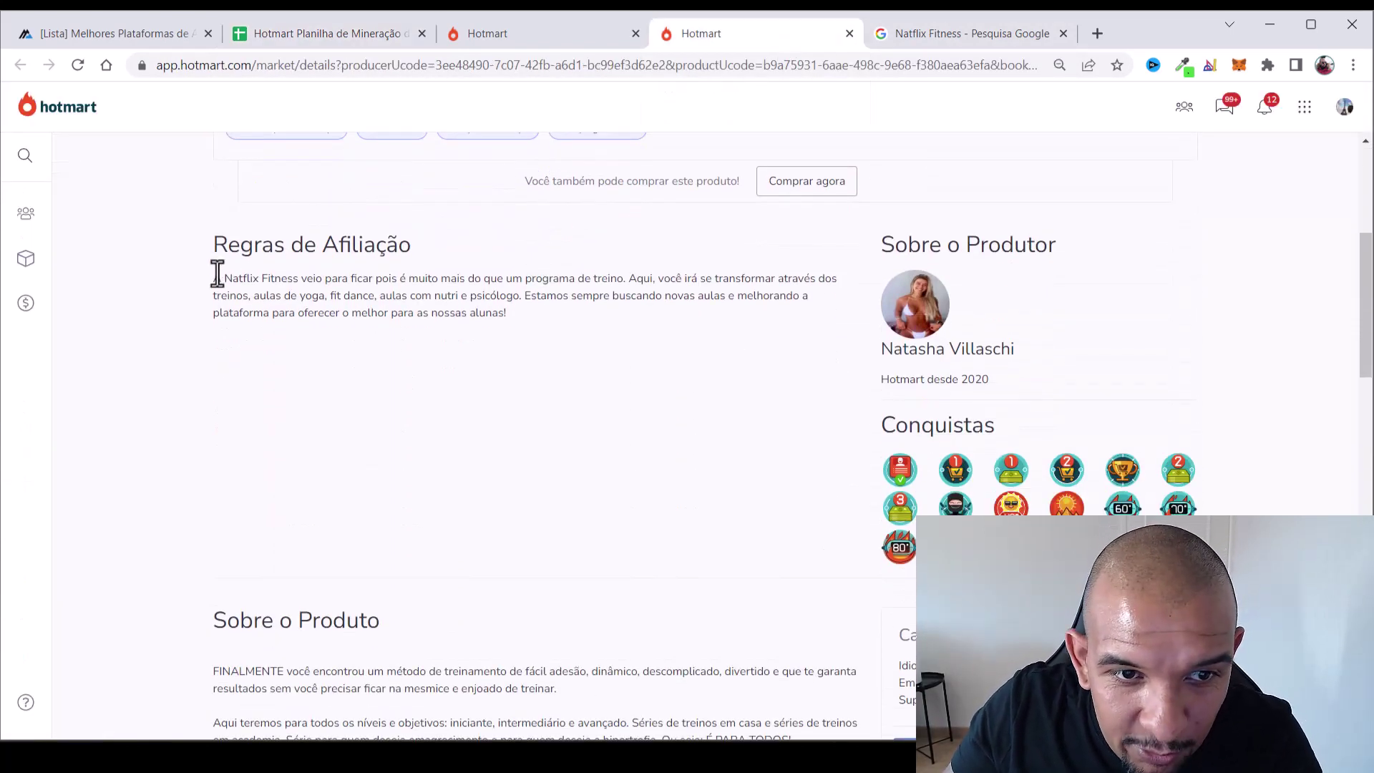
drag(222, 279, 573, 319)
Examine the Sobre o Produto description of Natflix Fitness for any further advertising restrictions
scroll(573, 319, down, 3)
scroll(356, 408, down, 6)
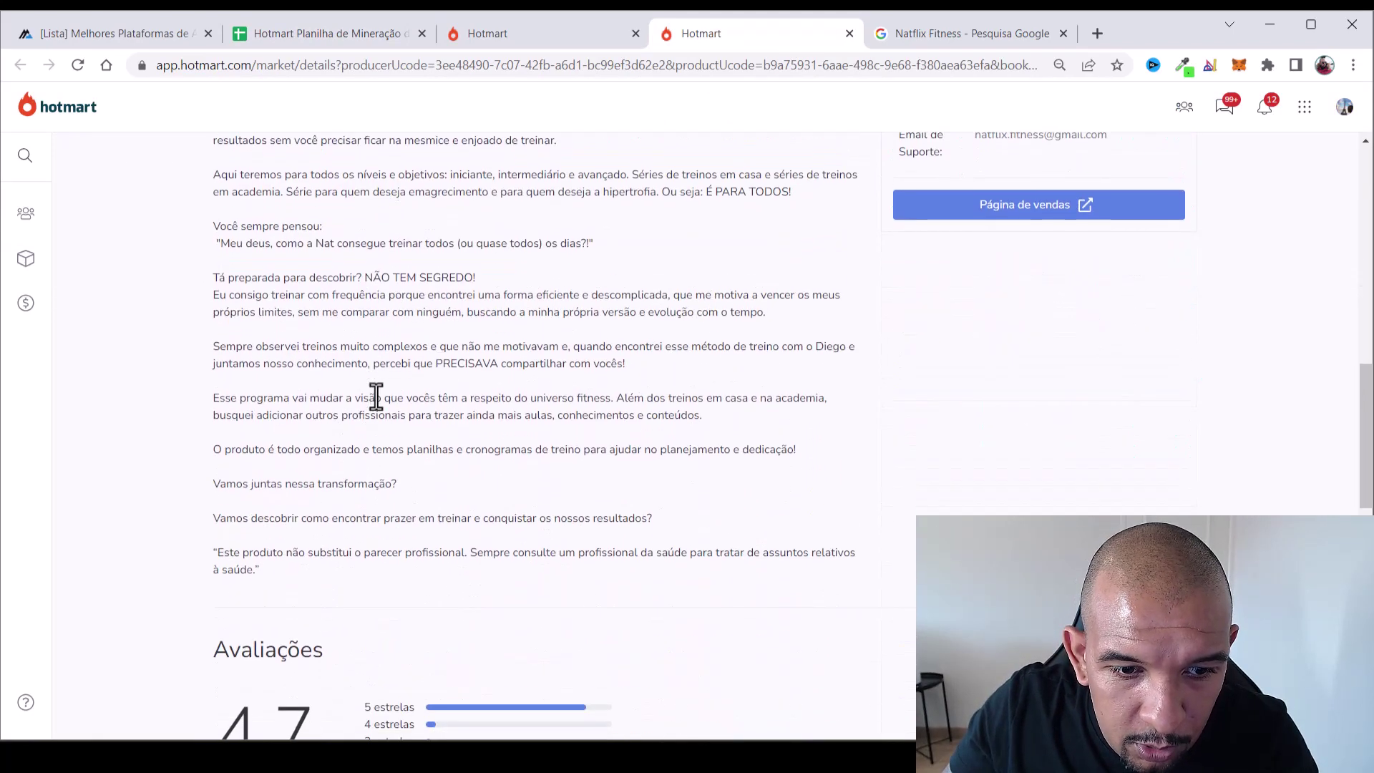
drag(241, 478, 561, 475)
scroll(564, 475, up, 1)
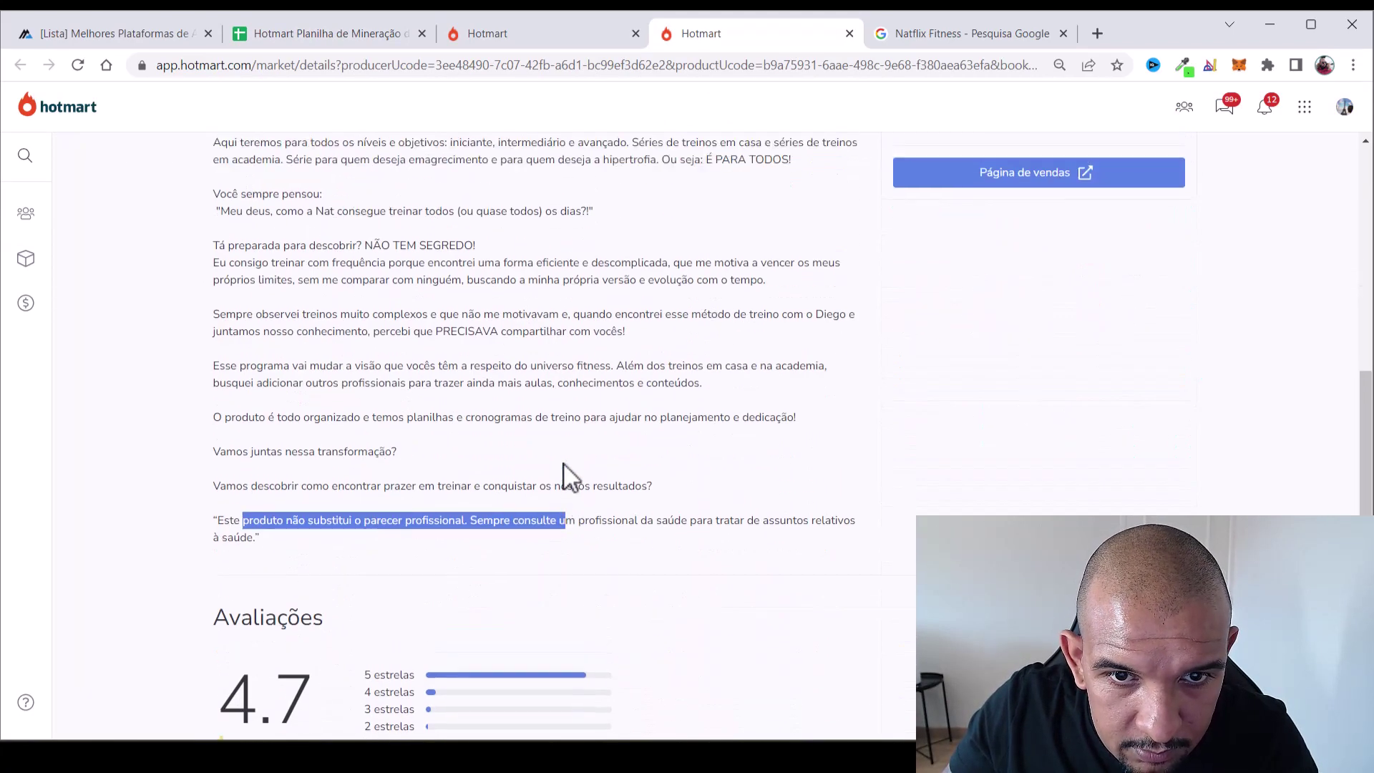
drag(362, 289, 527, 353)
scroll(527, 358, up, 7)
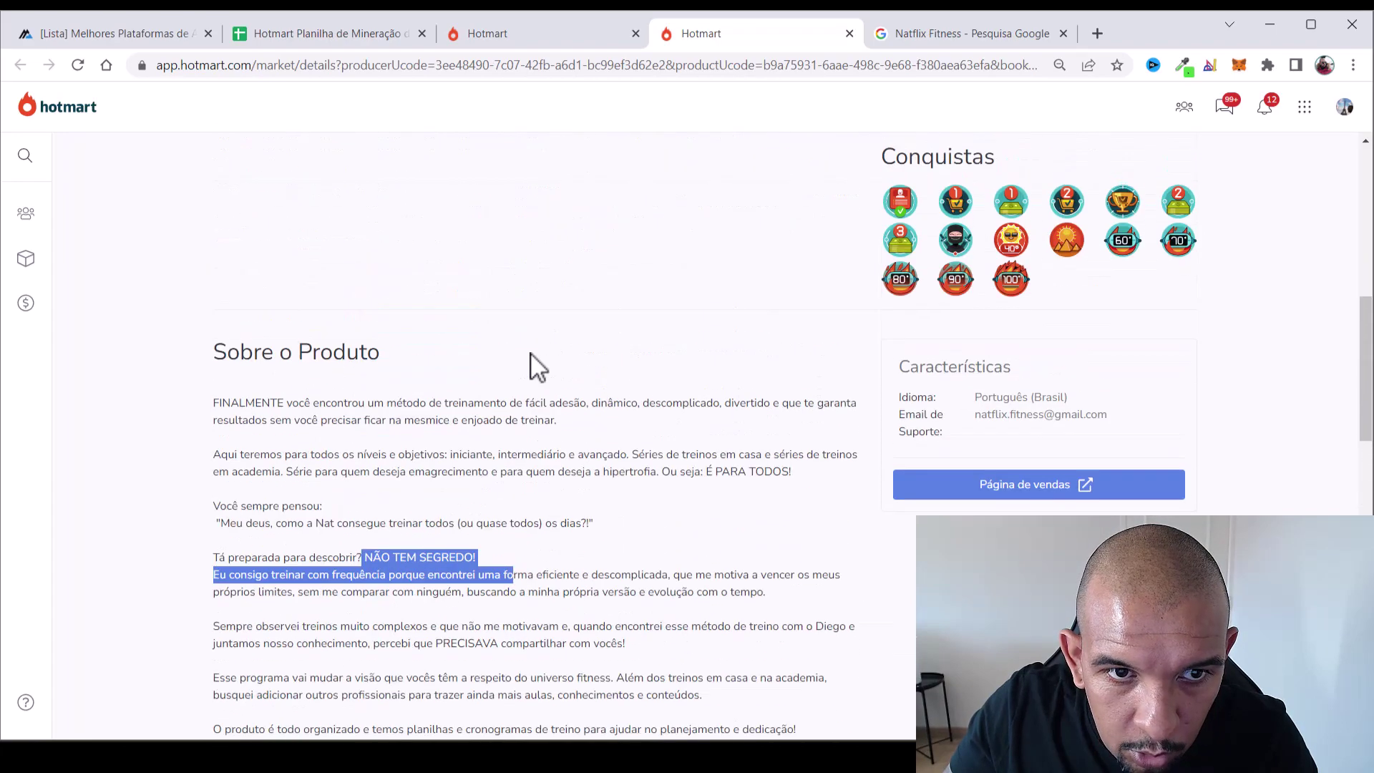
drag(350, 313, 439, 346)
drag(299, 313, 693, 368)
scroll(693, 368, down, 7)
scroll(673, 380, up, 1)
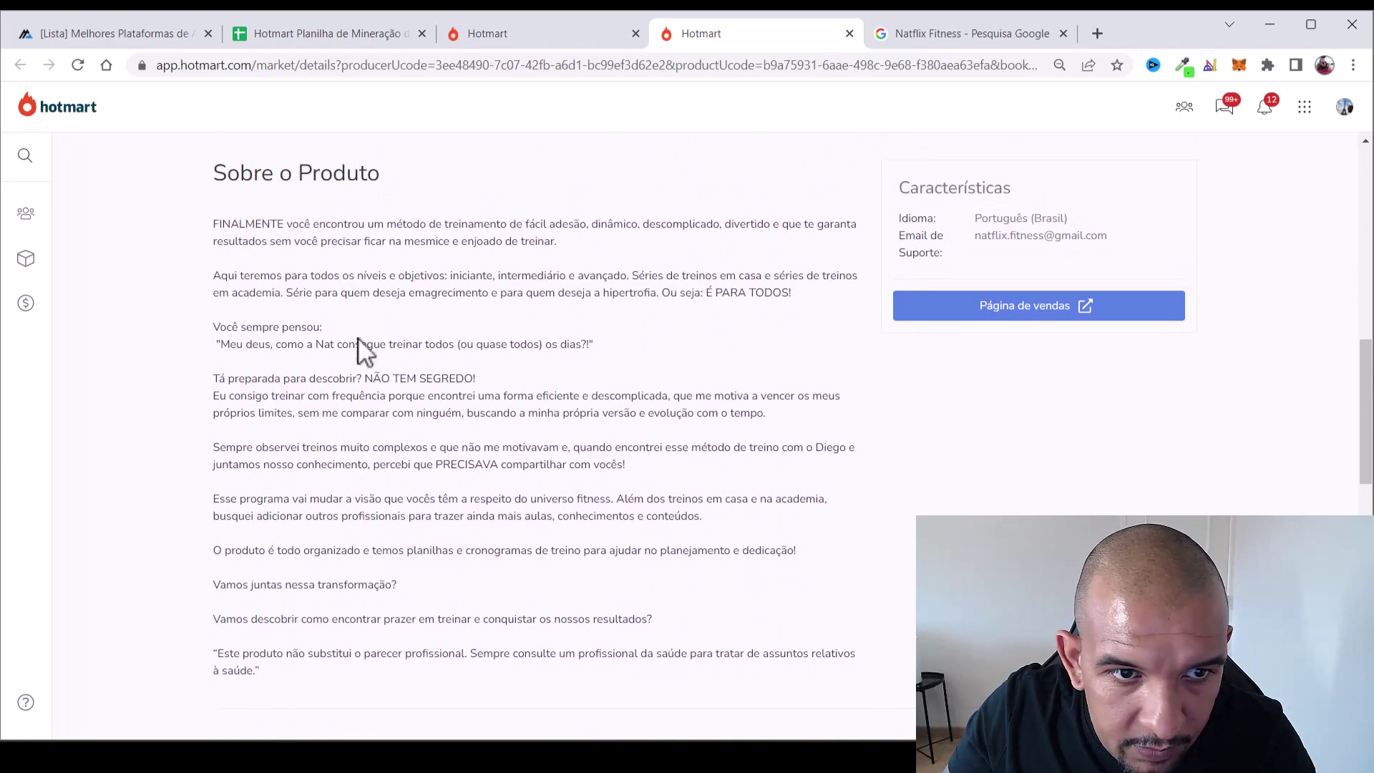
scroll(644, 373, down, 1)
scroll(675, 408, up, 10)
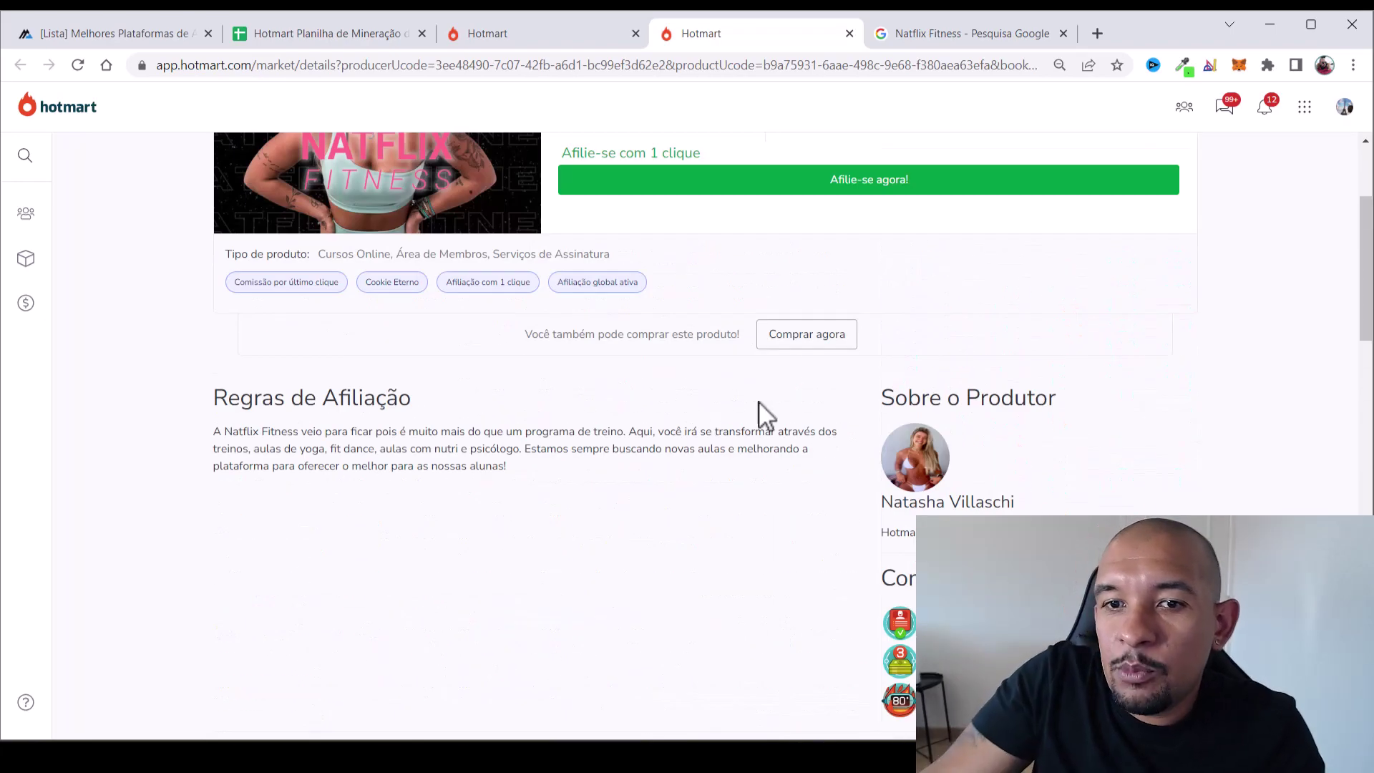
scroll(844, 443, up, 1)
scroll(825, 442, up, 3)
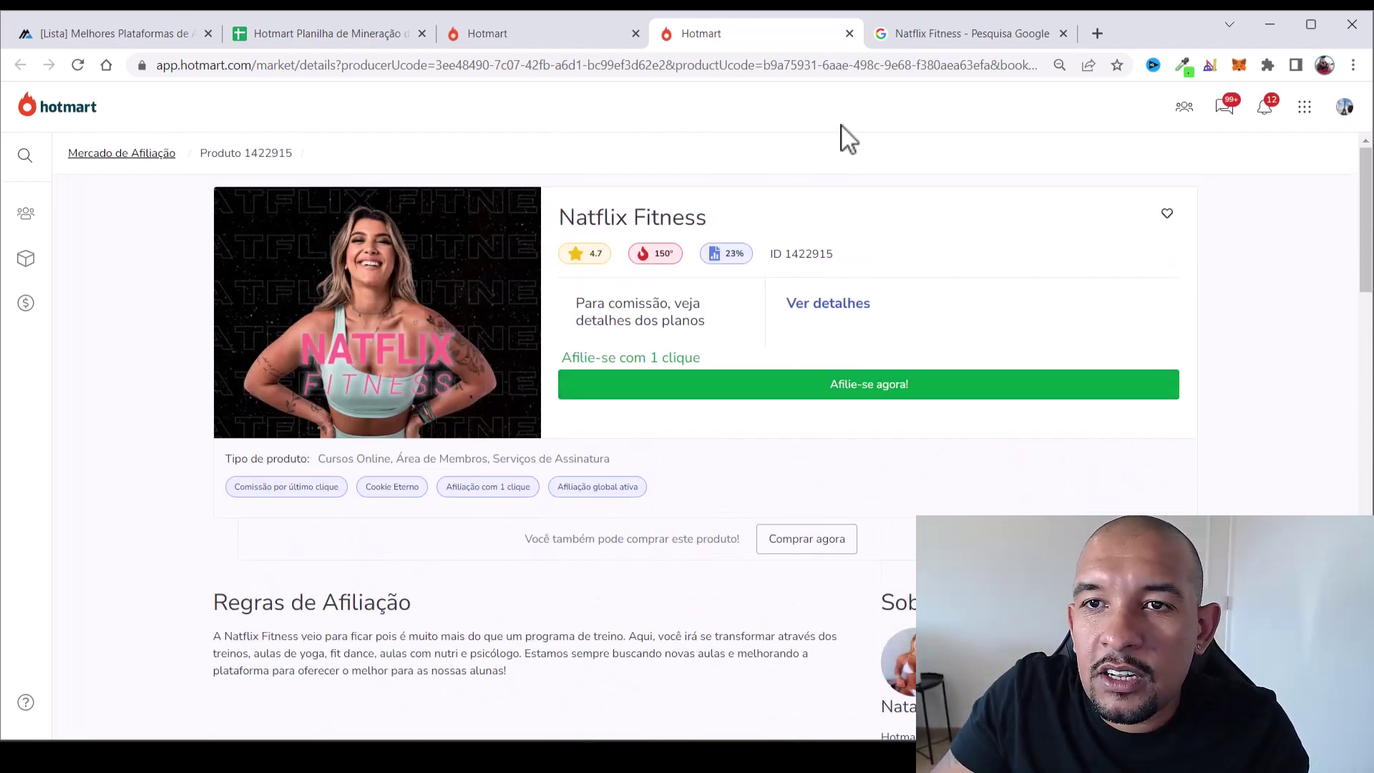
Close the Natflix Fitness product page and browse further products in the Hotmart affiliate market list
click(849, 34)
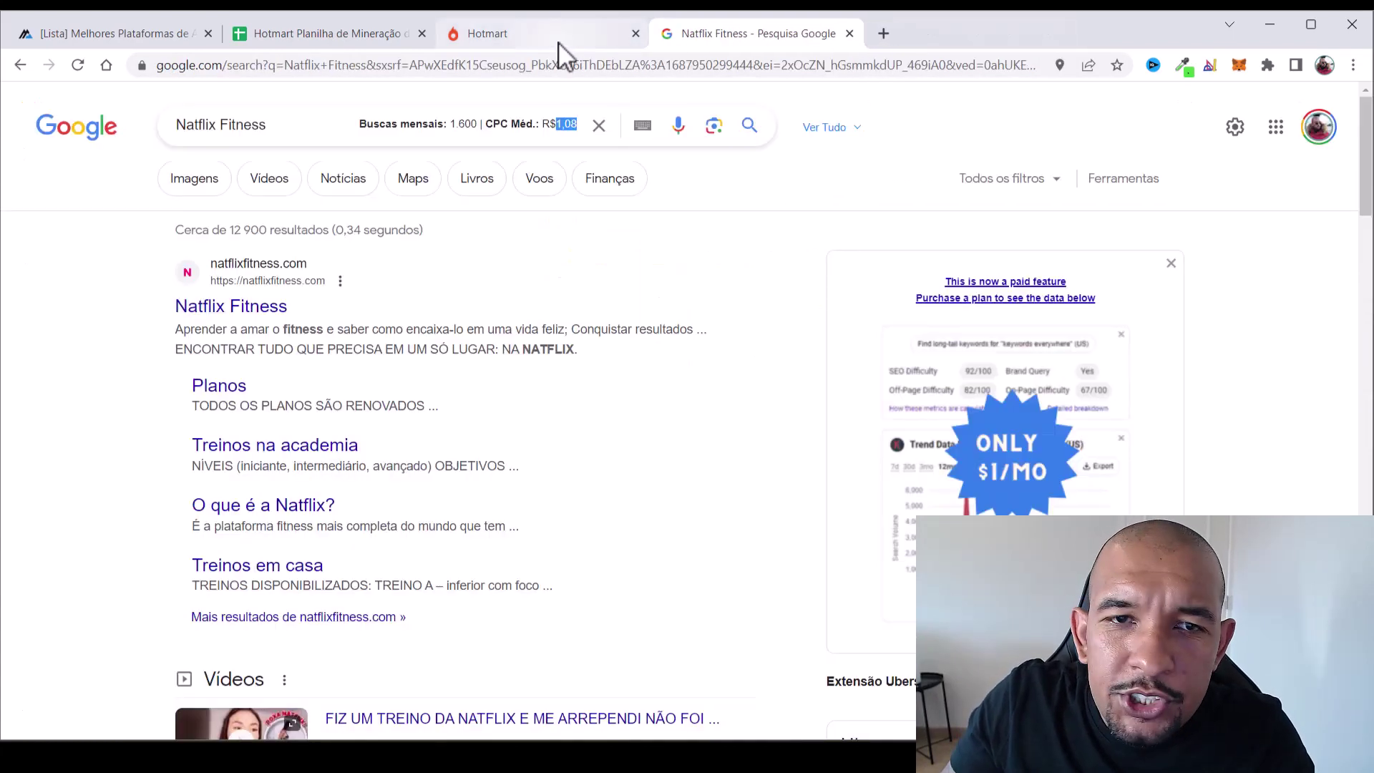
click(546, 35)
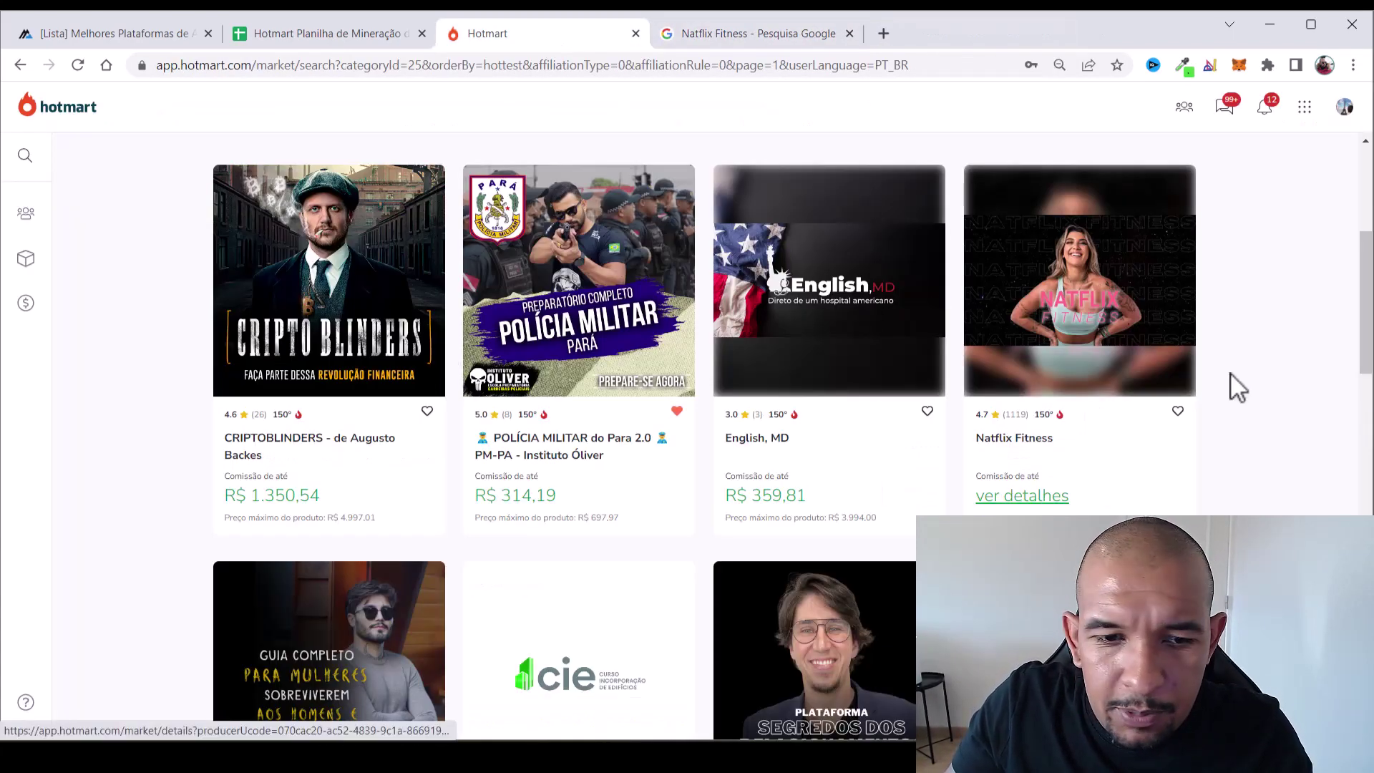
scroll(1239, 387, down, 4)
scroll(1299, 377, down, 1)
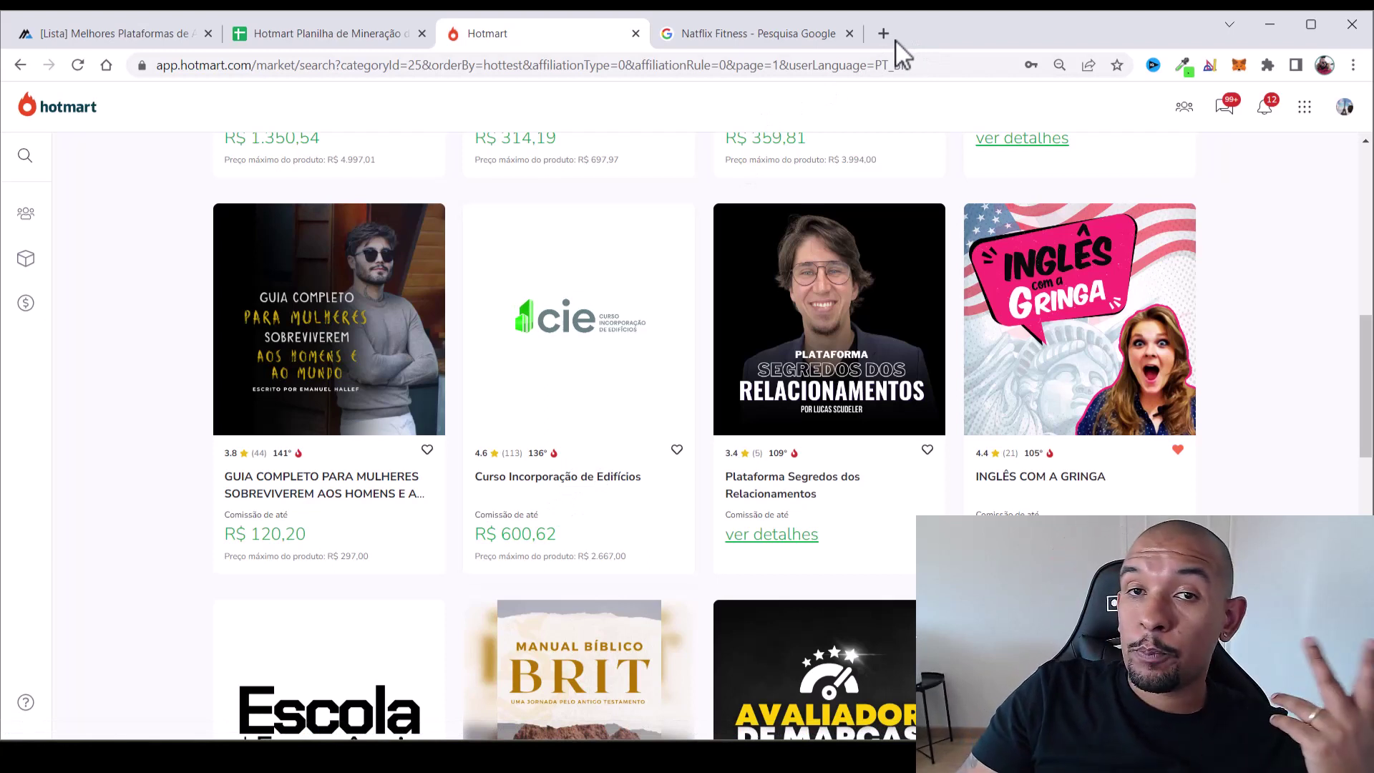
Open the INGLÊS COM A GRINGA product page from the market list in a new browser tab
mouse_move(742, 43)
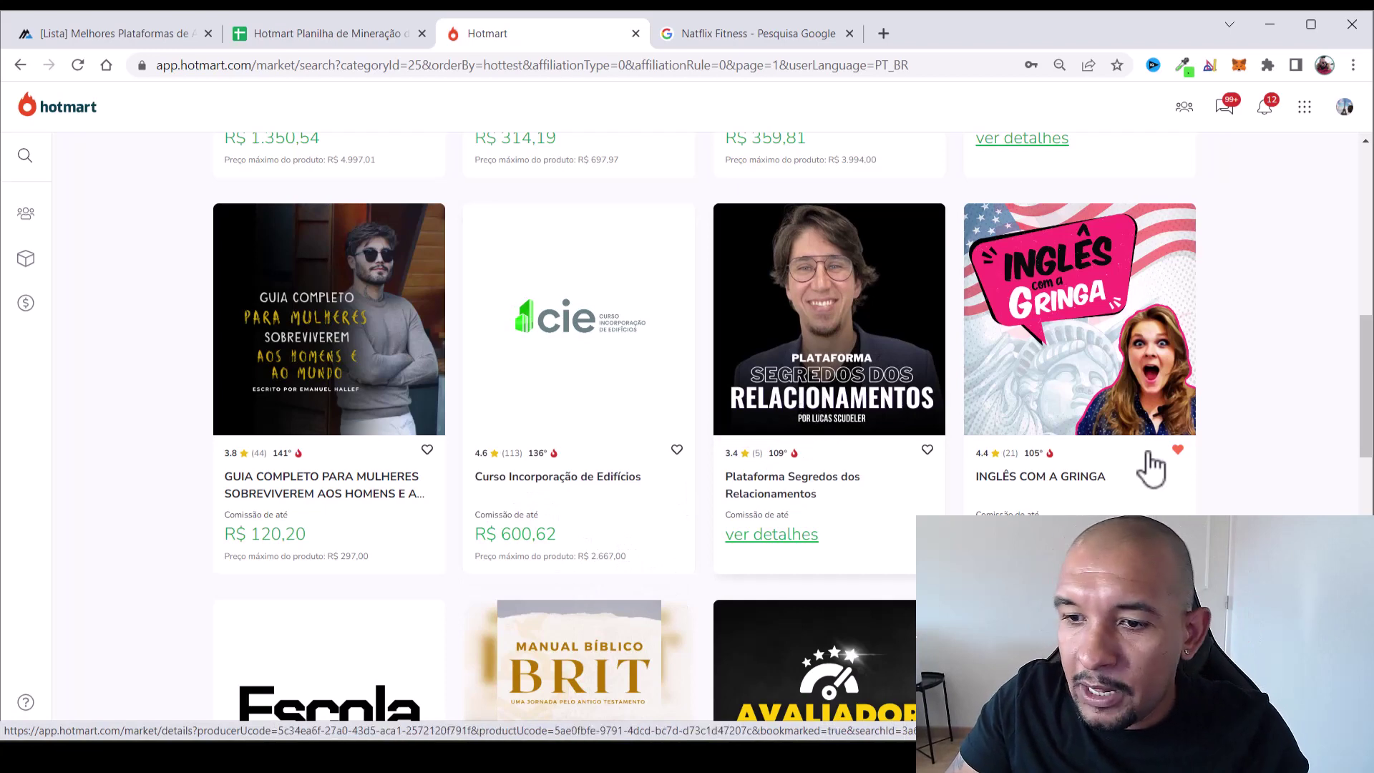
scroll(1252, 444, down, 1)
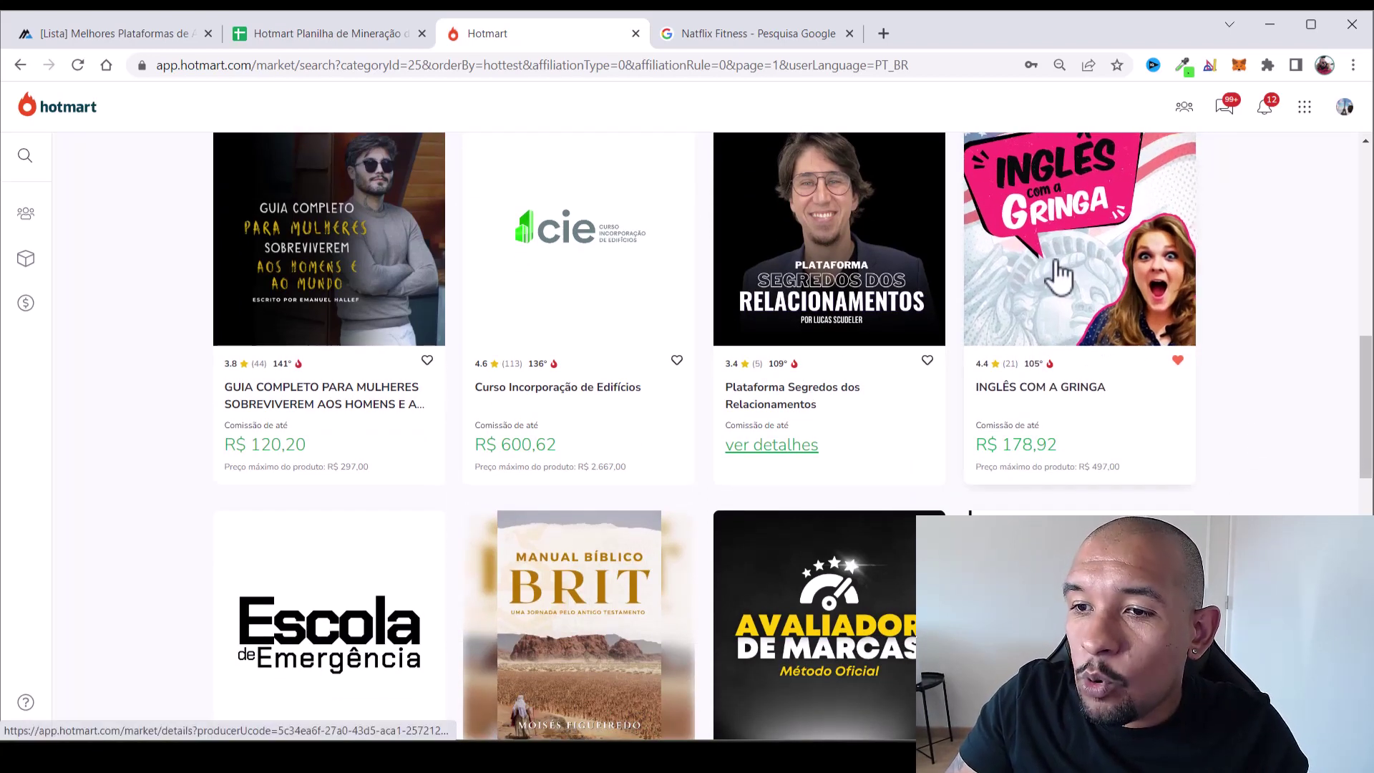
right_click(1086, 269)
click(1123, 280)
click(710, 32)
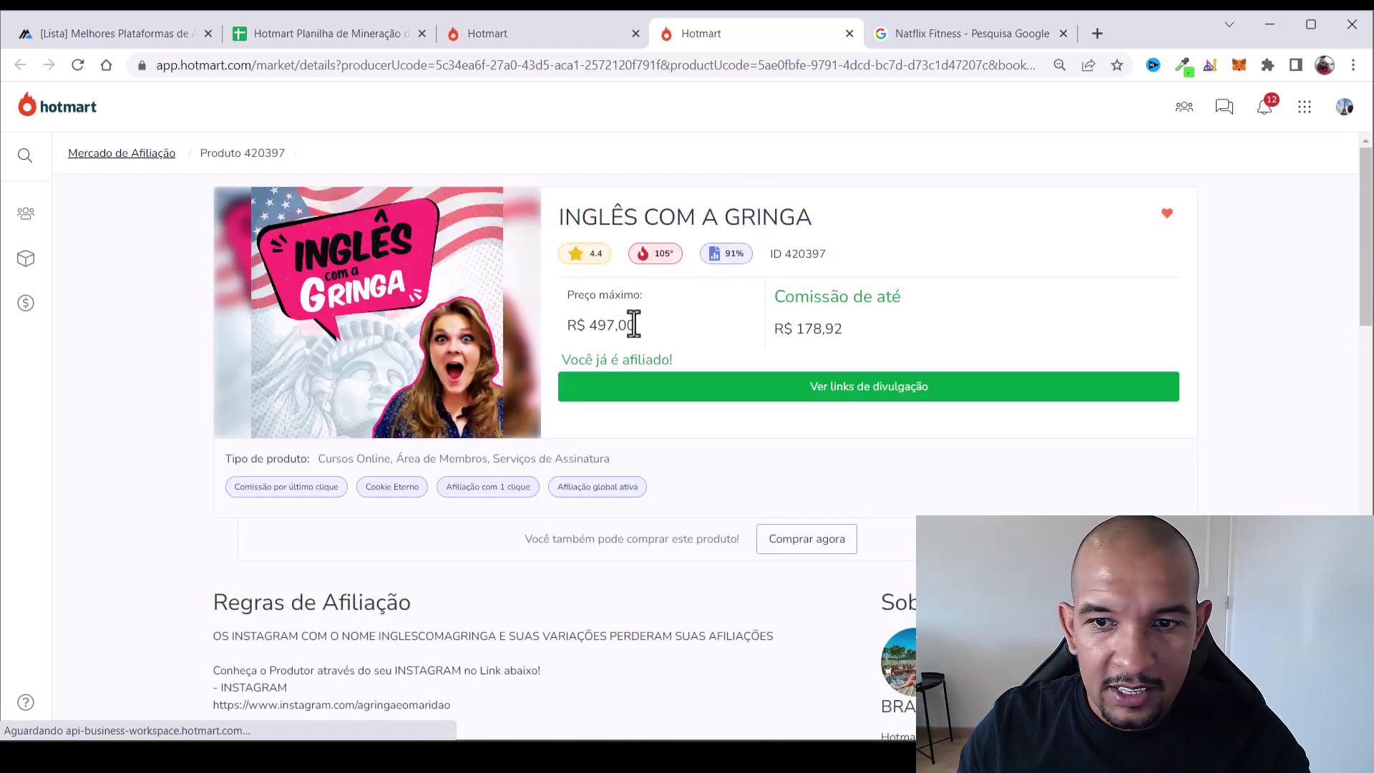
Copy the product name INGLÊS COM A GRINGA and highlight its commission and maximum price
drag(555, 214, 848, 215)
key(ctrl+c)
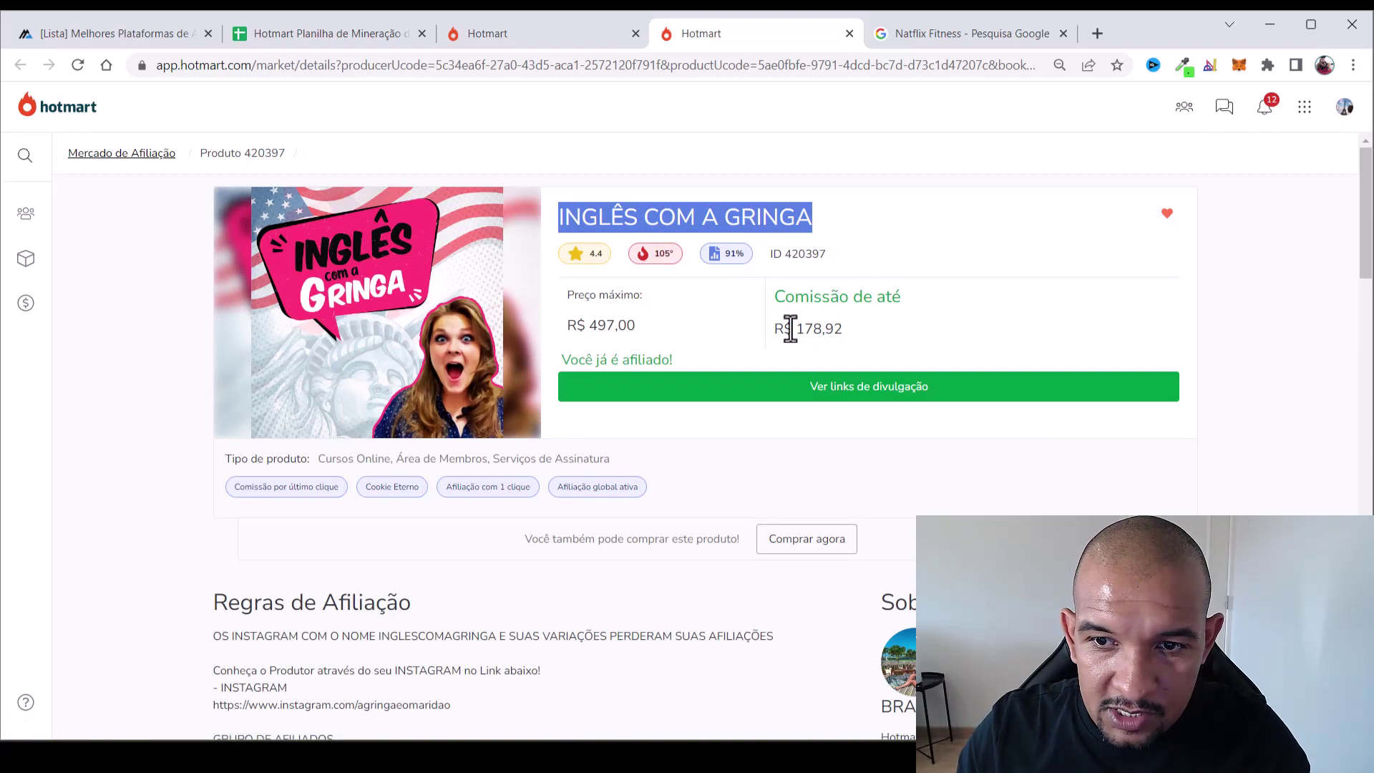
drag(791, 329, 856, 329)
drag(564, 325, 666, 328)
Examine the opening lines of INGLÊS COM A GRINGA's affiliation rules, including the Instagram and affiliate group information
scroll(641, 328, down, 3)
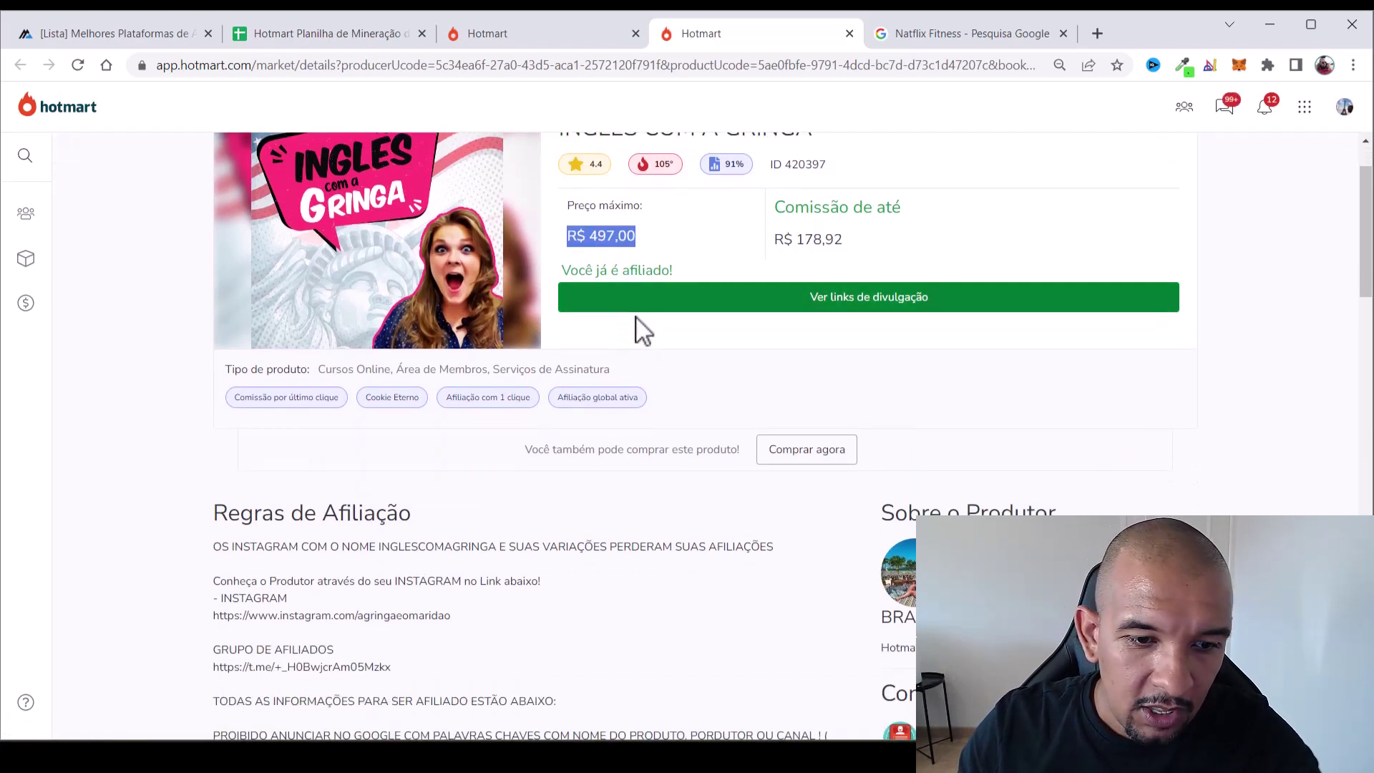
scroll(626, 146, down, 1)
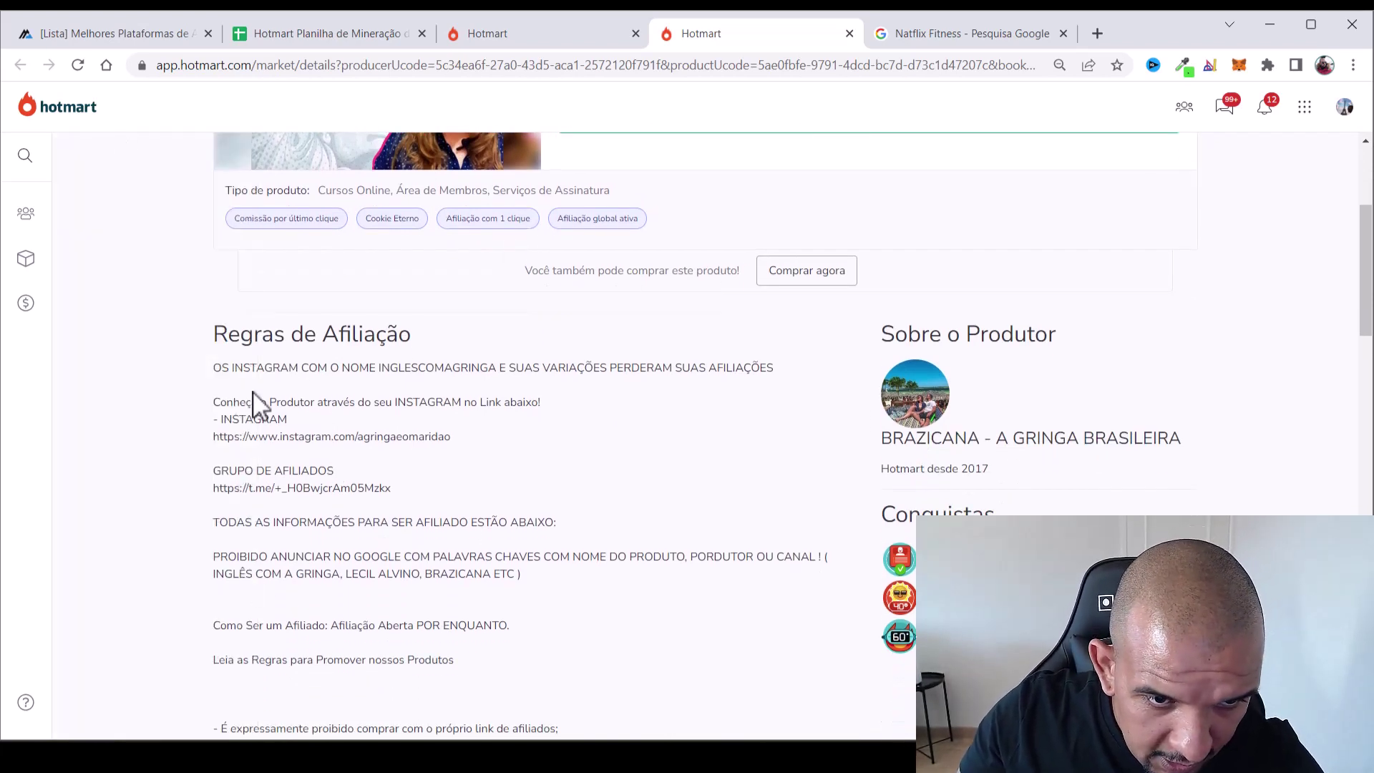
drag(218, 401, 466, 409)
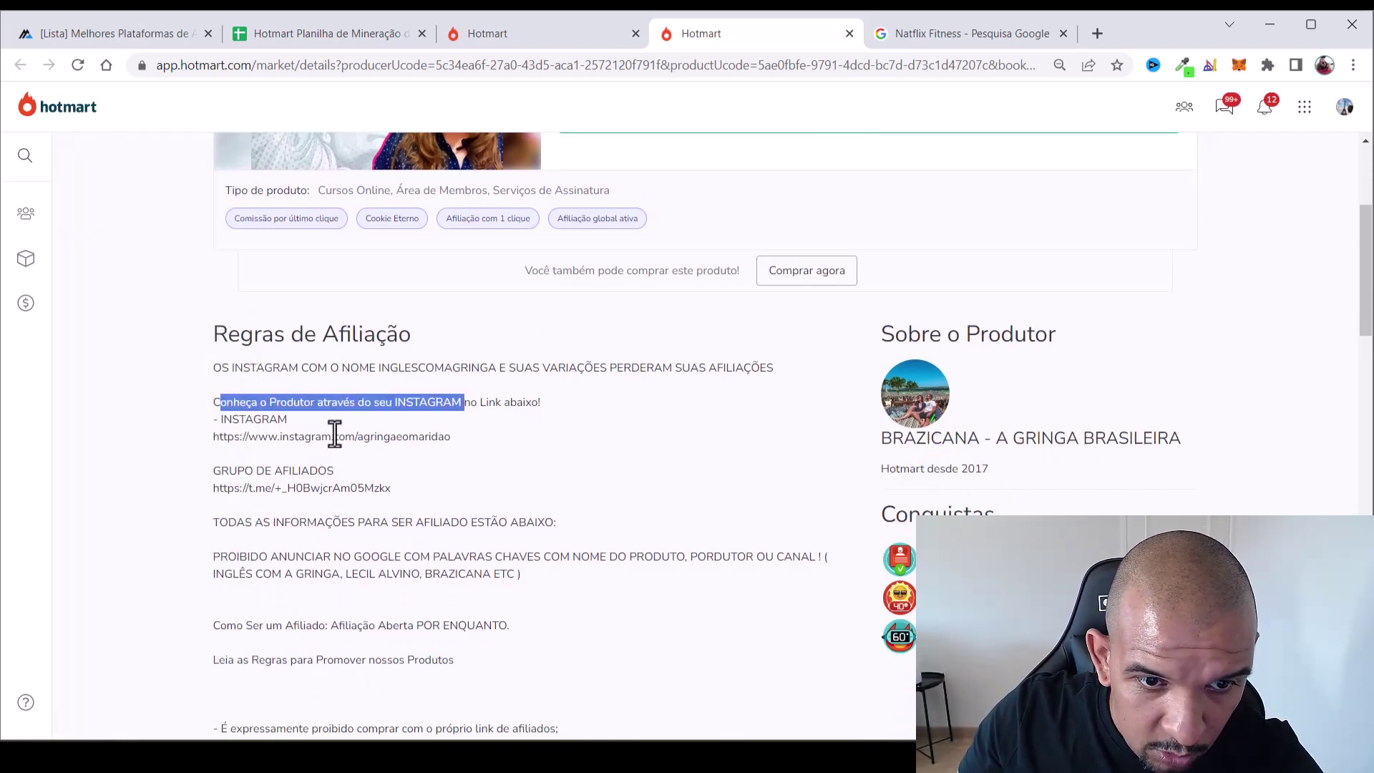
drag(255, 471, 373, 473)
scroll(374, 473, down, 1)
scroll(374, 474, down, 1)
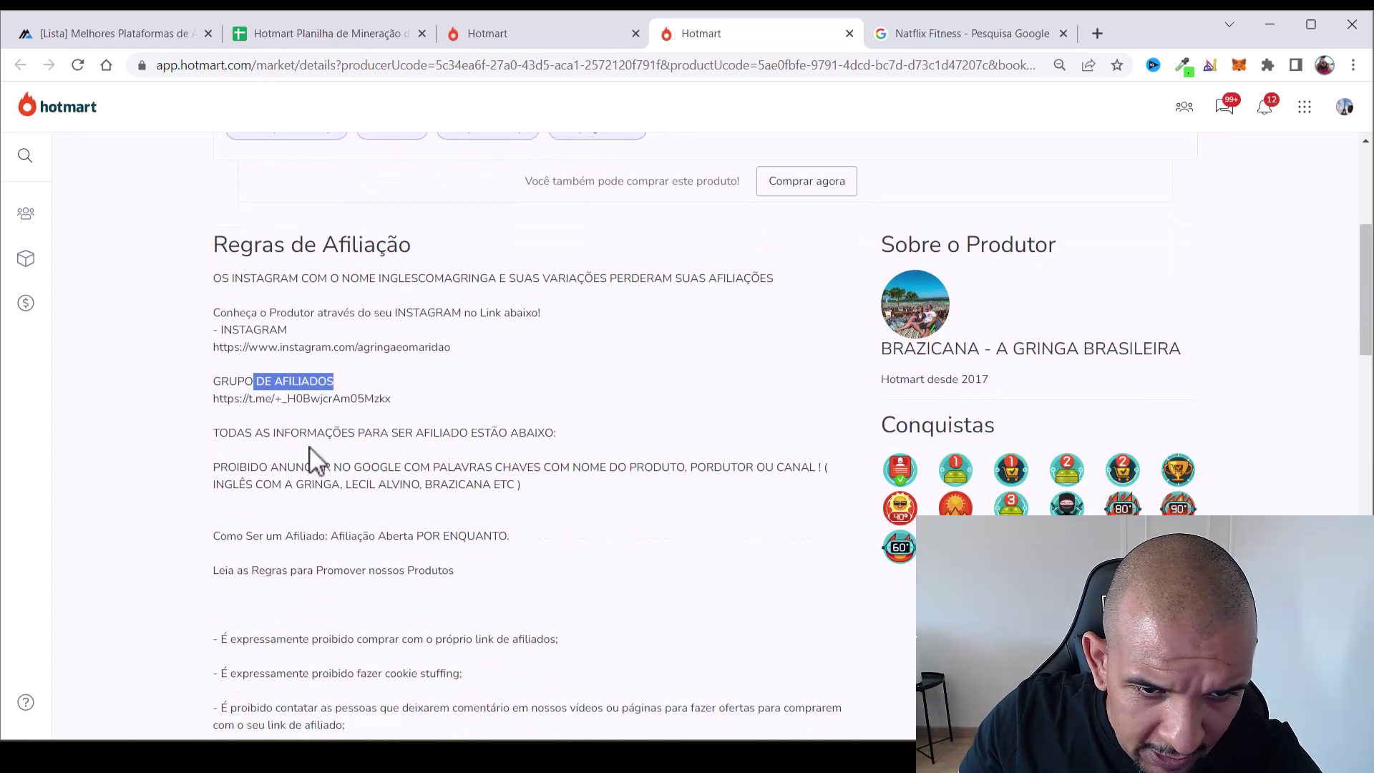
drag(272, 433, 561, 437)
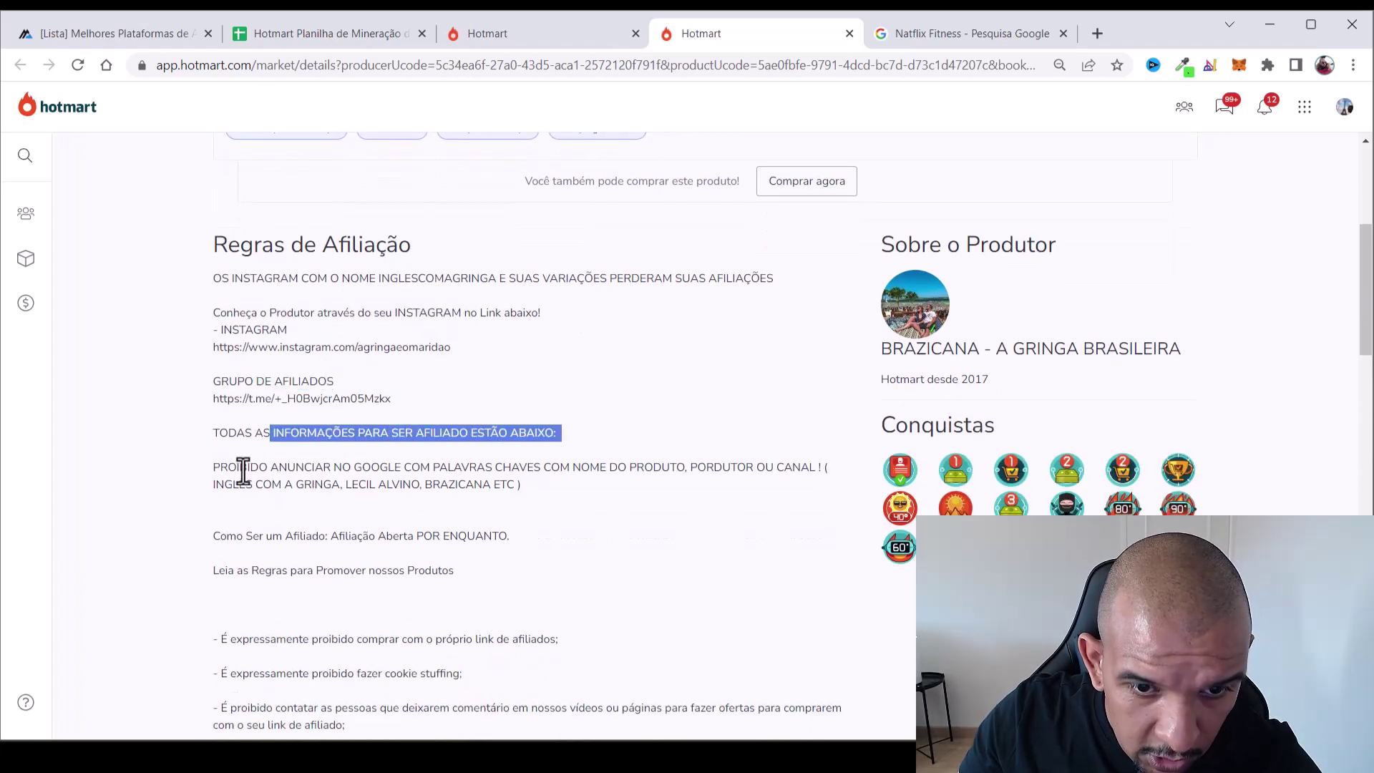
Highlight the affiliation rule about advertising on Google with keywords containing the product, producer or channel name
drag(214, 467, 824, 469)
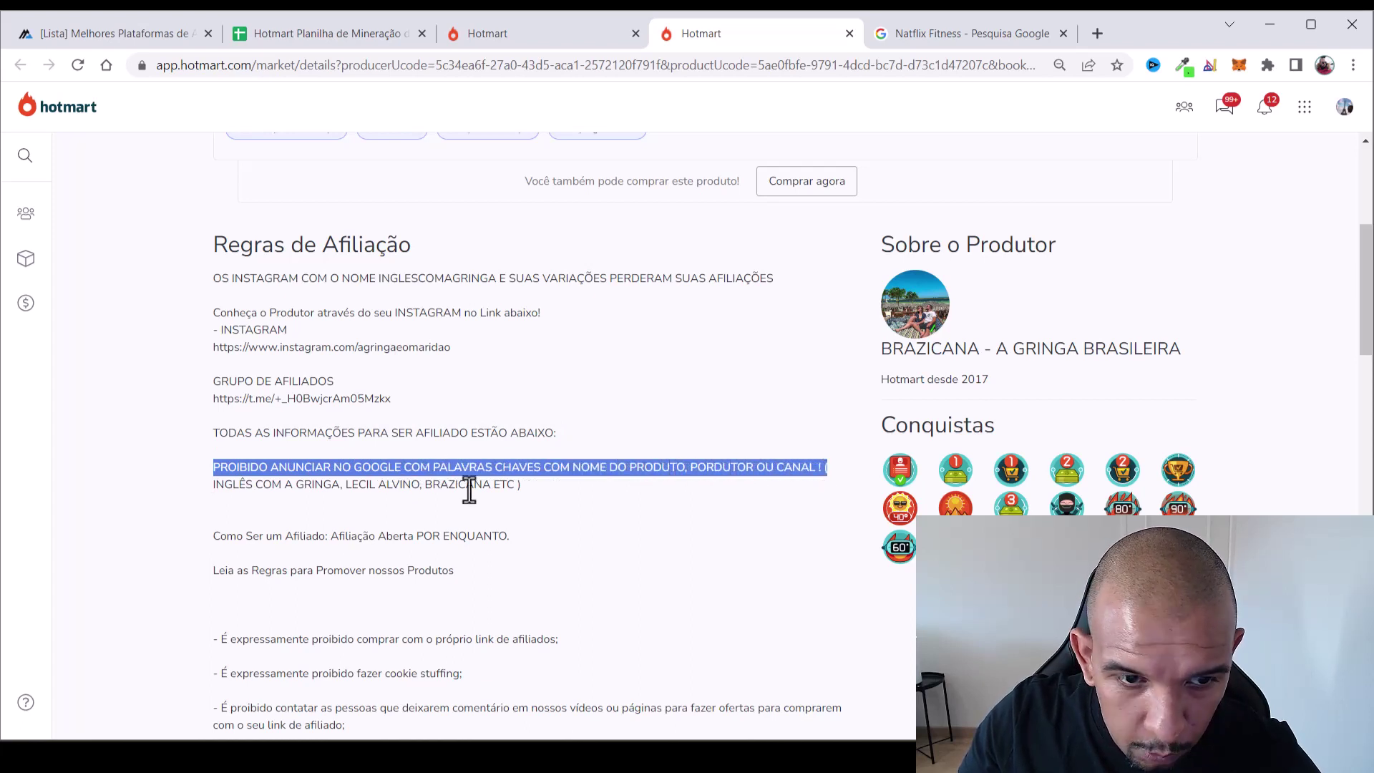
drag(217, 487, 515, 482)
click(535, 490)
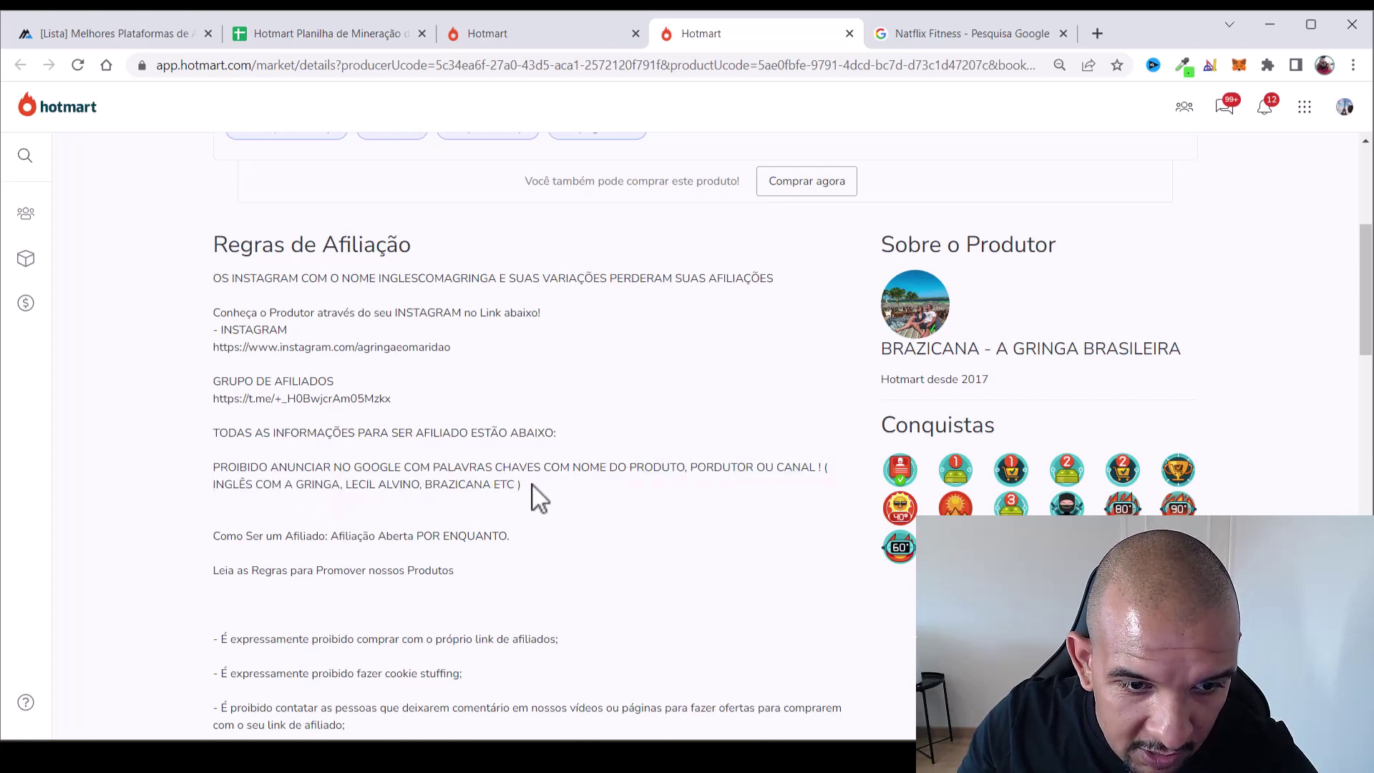
mouse_move(214, 471)
mouse_down()
mouse_move(261, 466)
mouse_move(222, 468)
mouse_up()
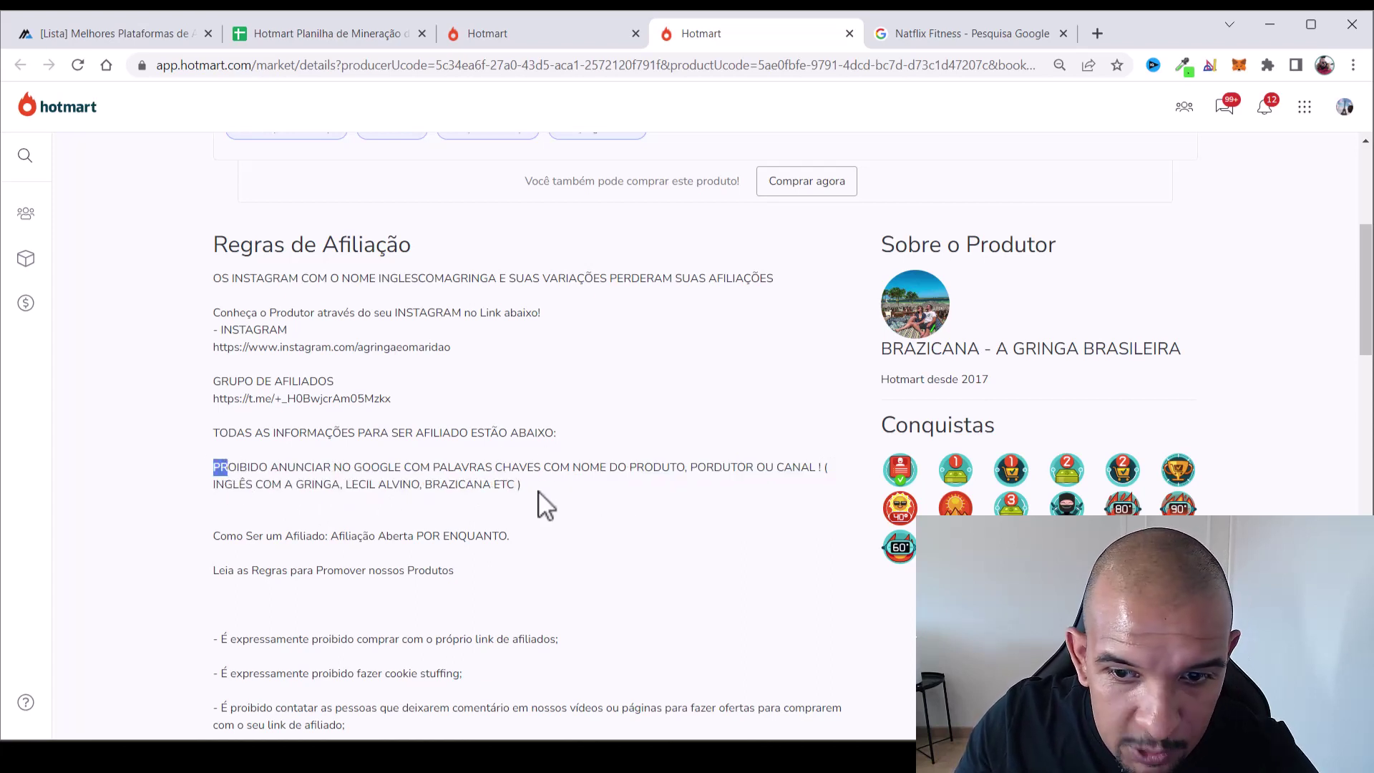
drag(522, 481, 203, 501)
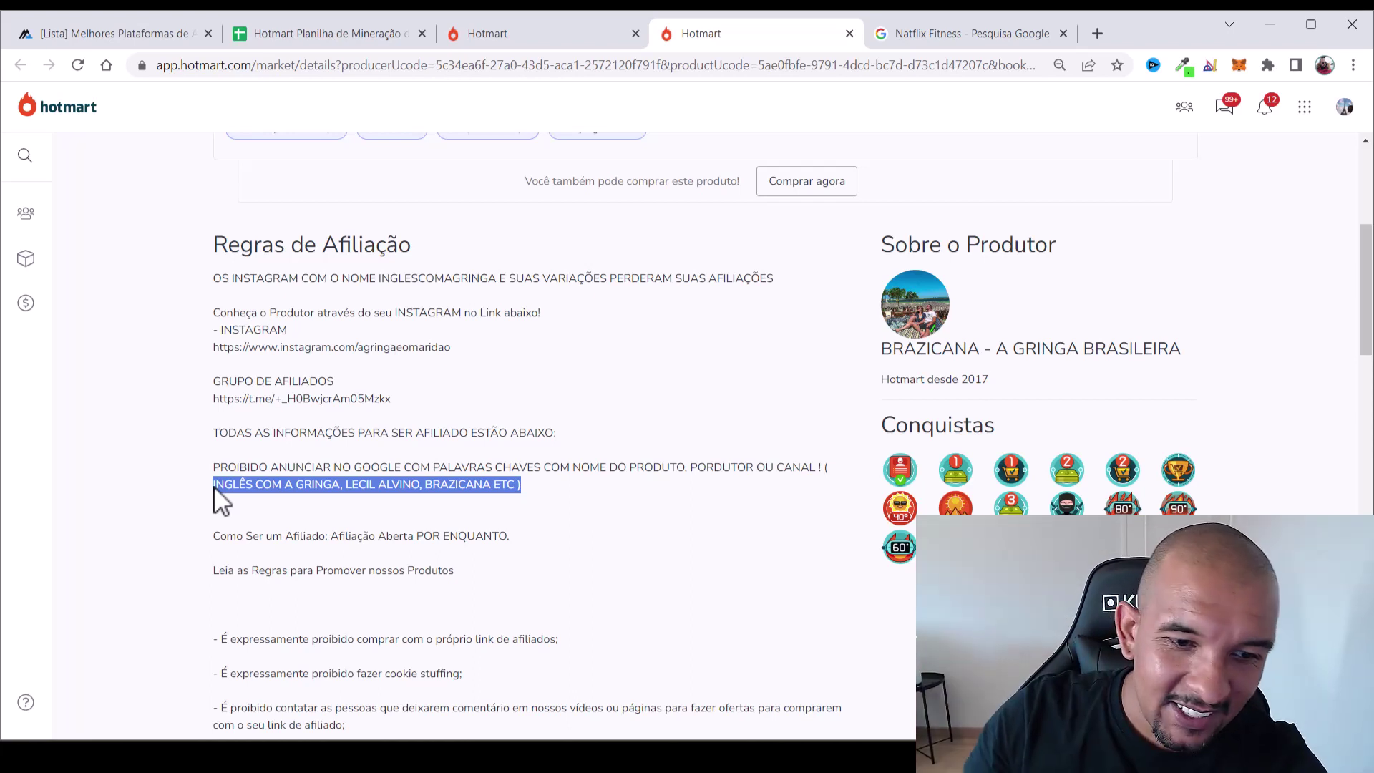
scroll(346, 500, down, 1)
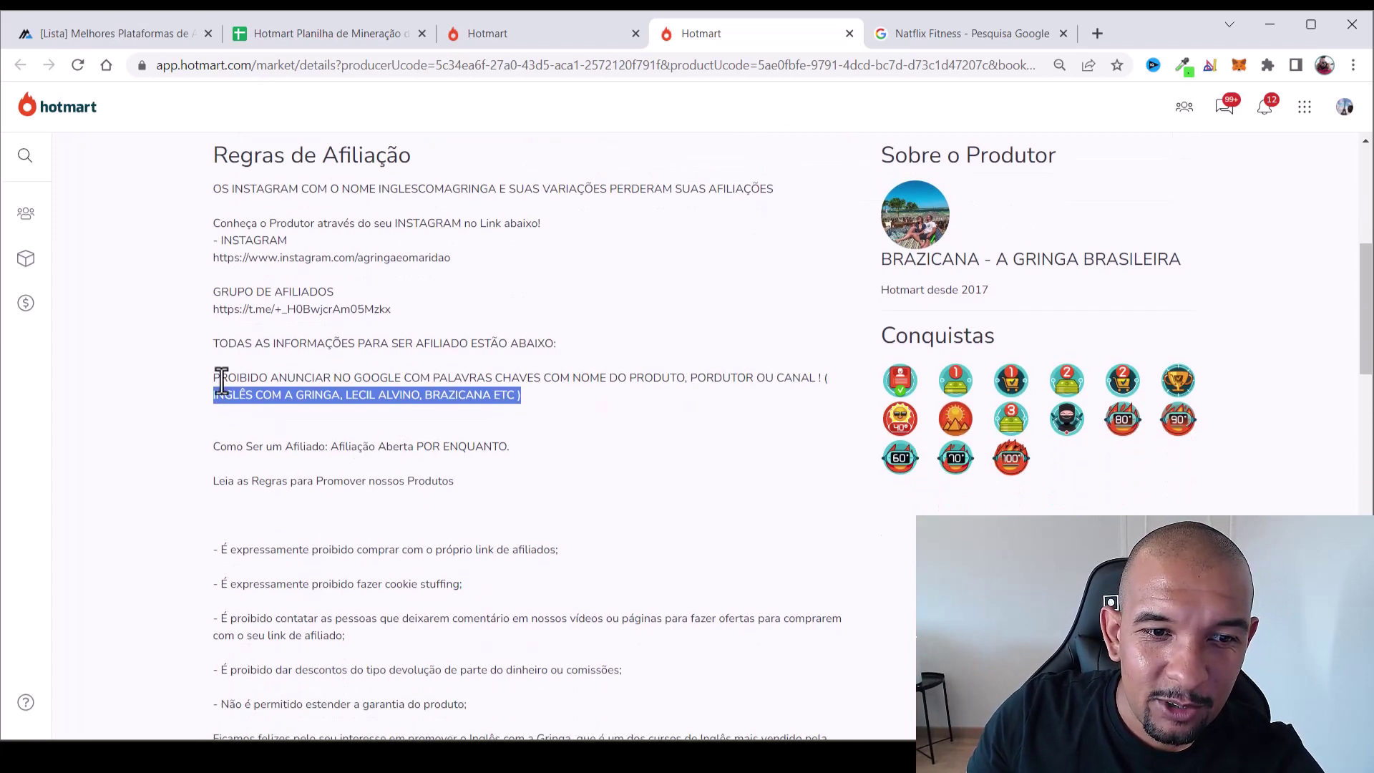
drag(221, 381, 433, 380)
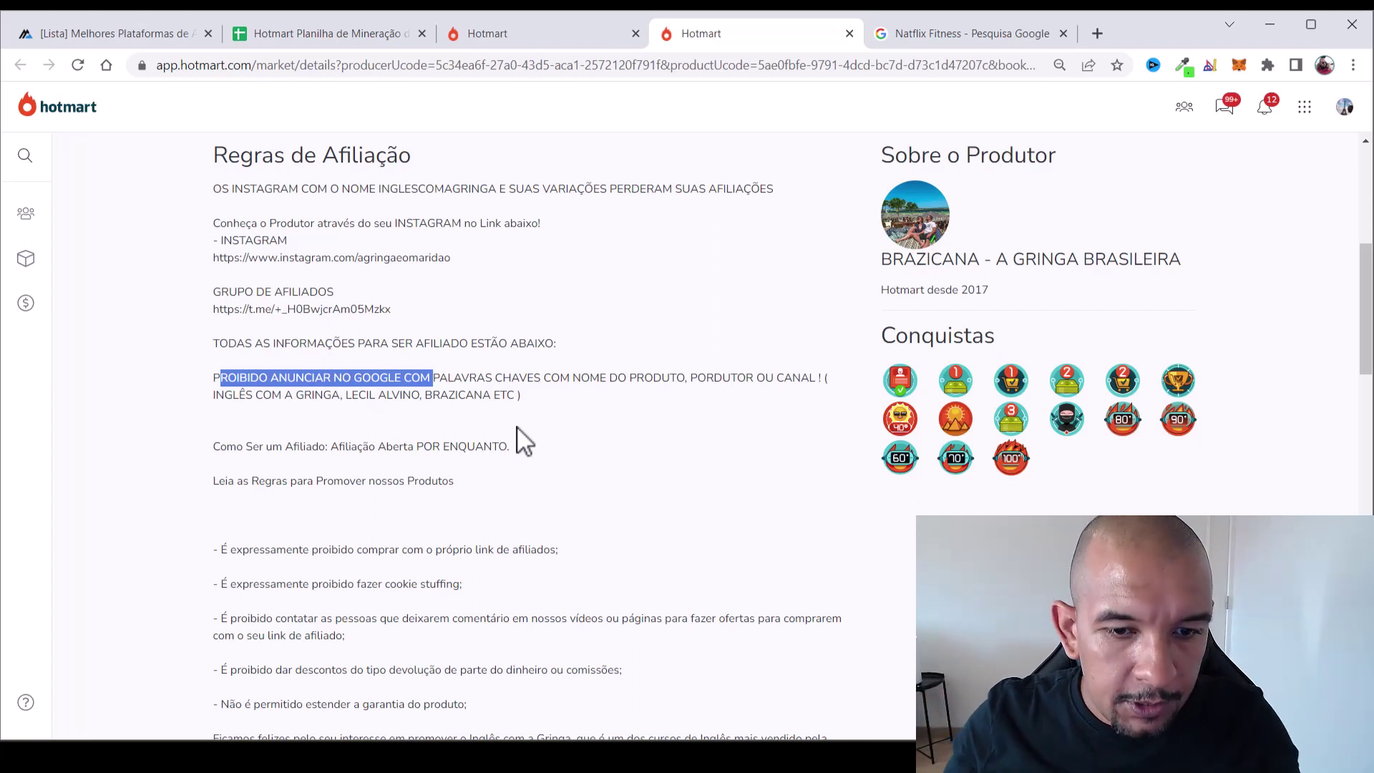
Review the remaining affiliation rules and the product description of INGLÊS COM A GRINGA
scroll(522, 441, down, 1)
drag(292, 459, 600, 473)
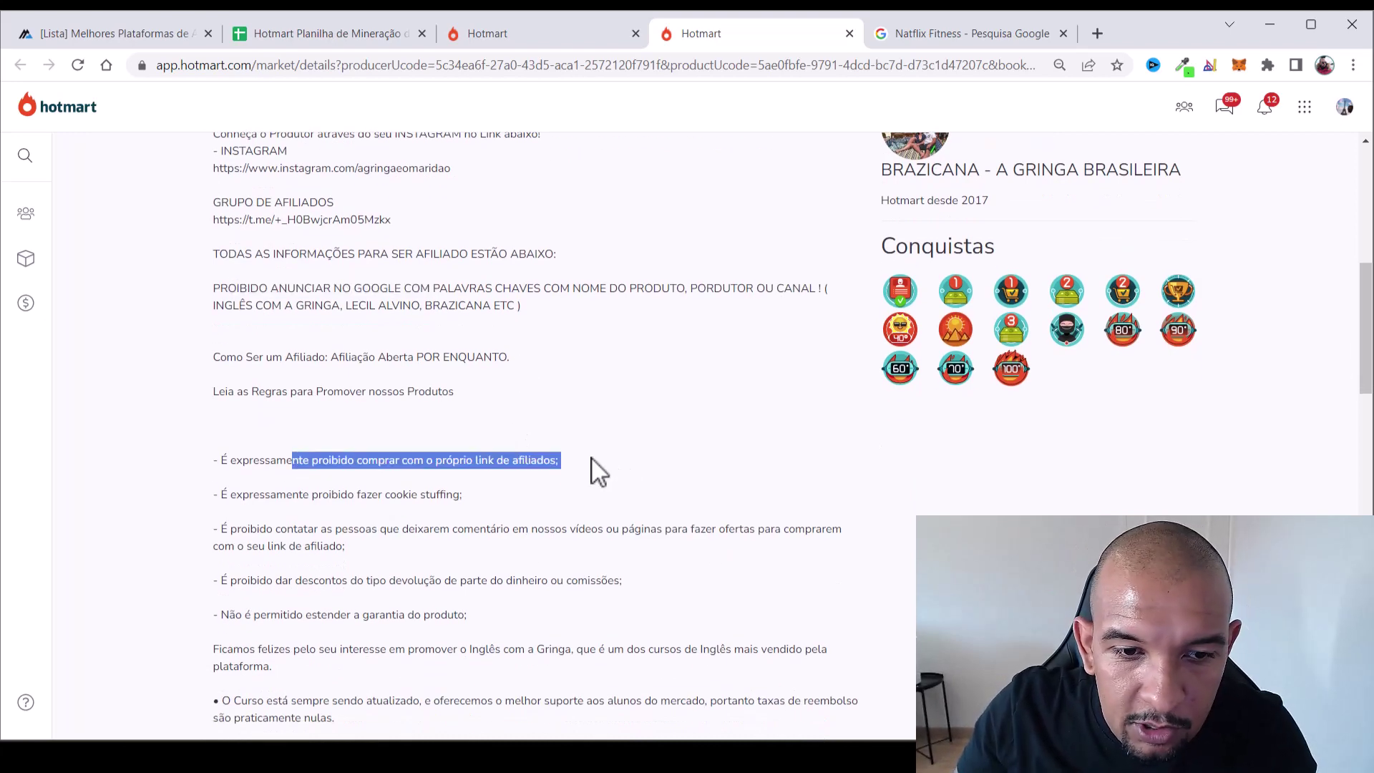
scroll(594, 470, down, 6)
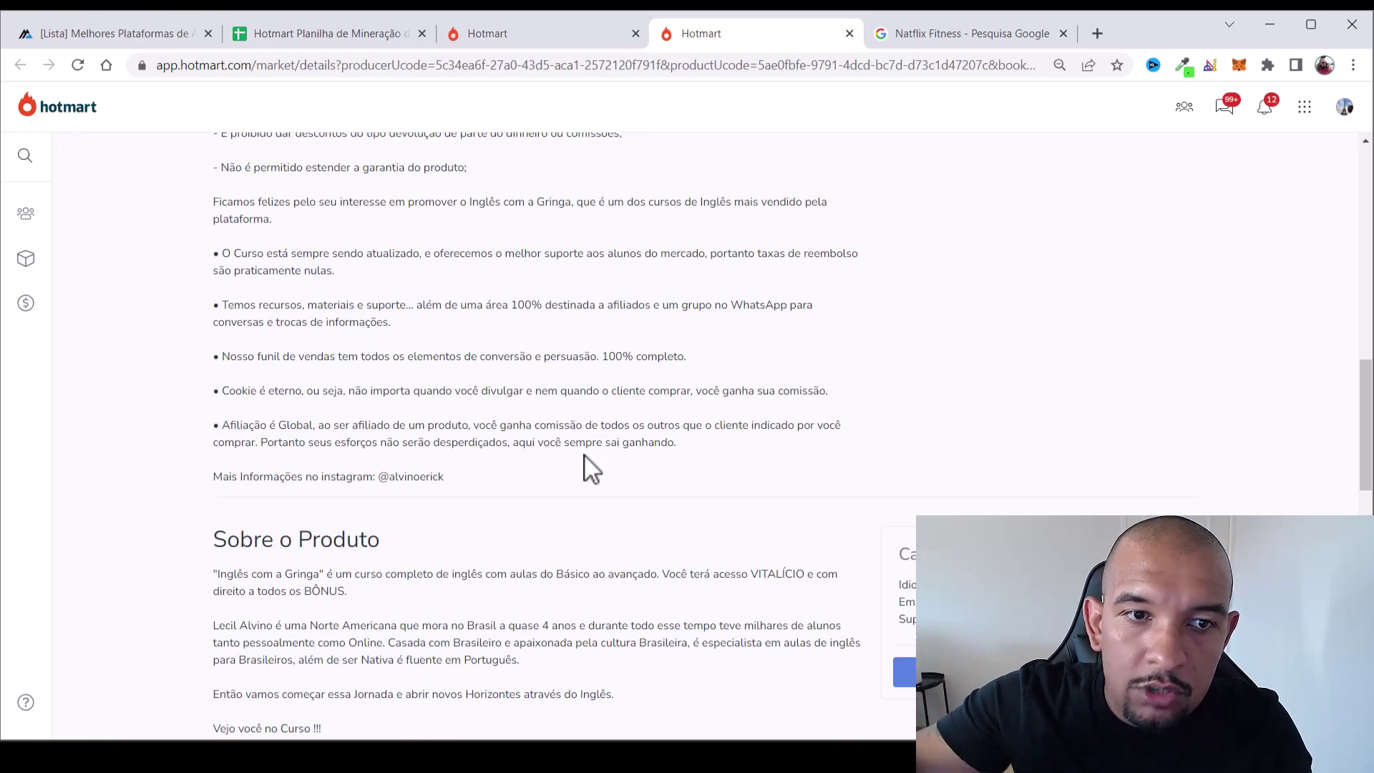
scroll(576, 368, up, 15)
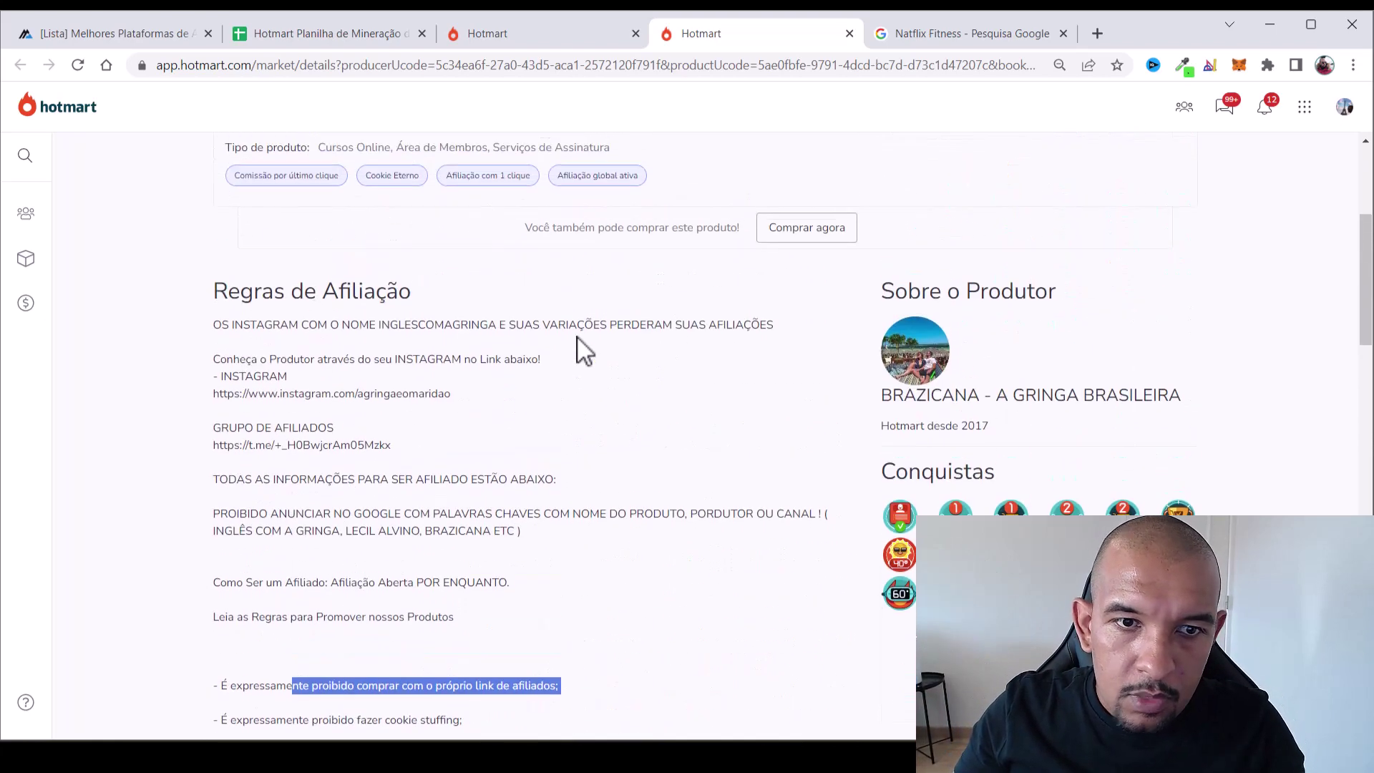
scroll(585, 335, down, 1)
Paste INGLÊS COM A GRINGA as the product name in A8 of the spreadsheet
click(291, 33)
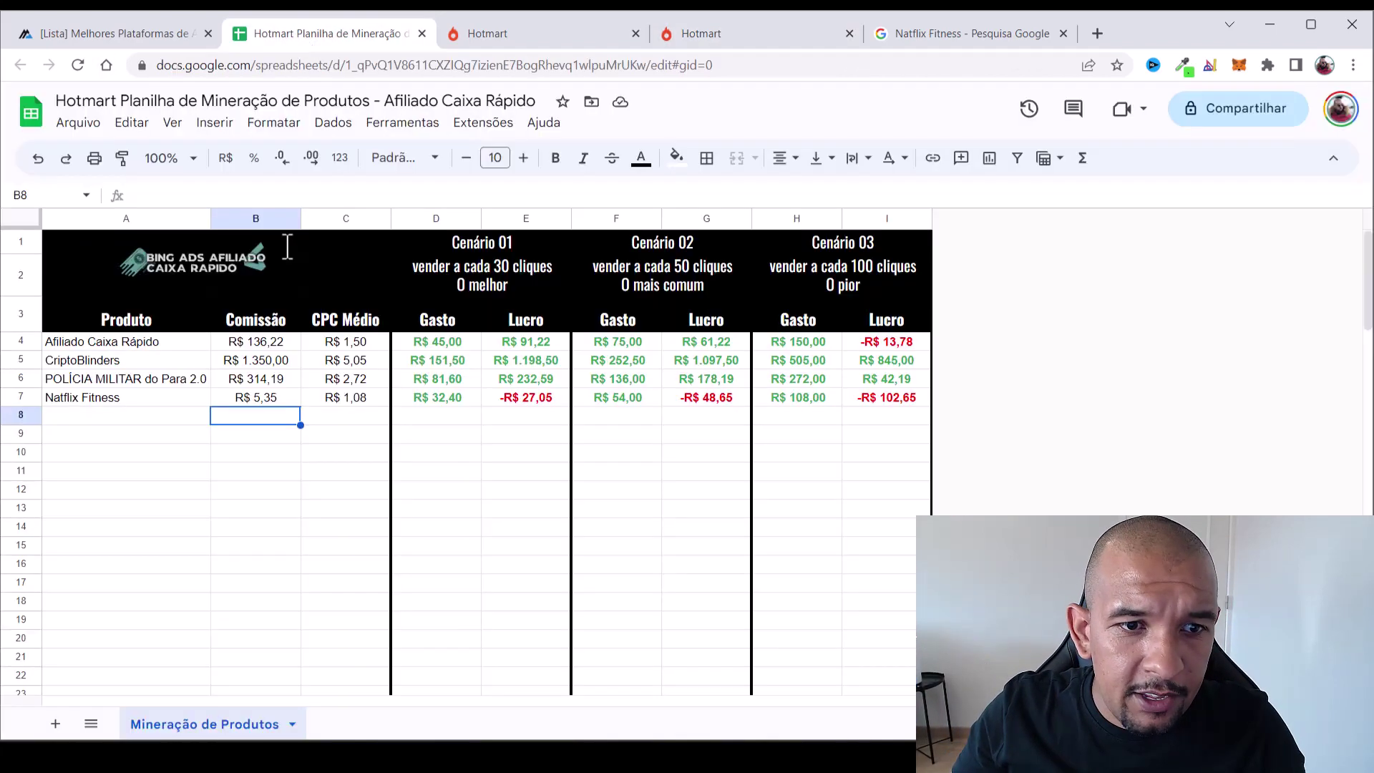
click(136, 415)
key(ctrl+v)
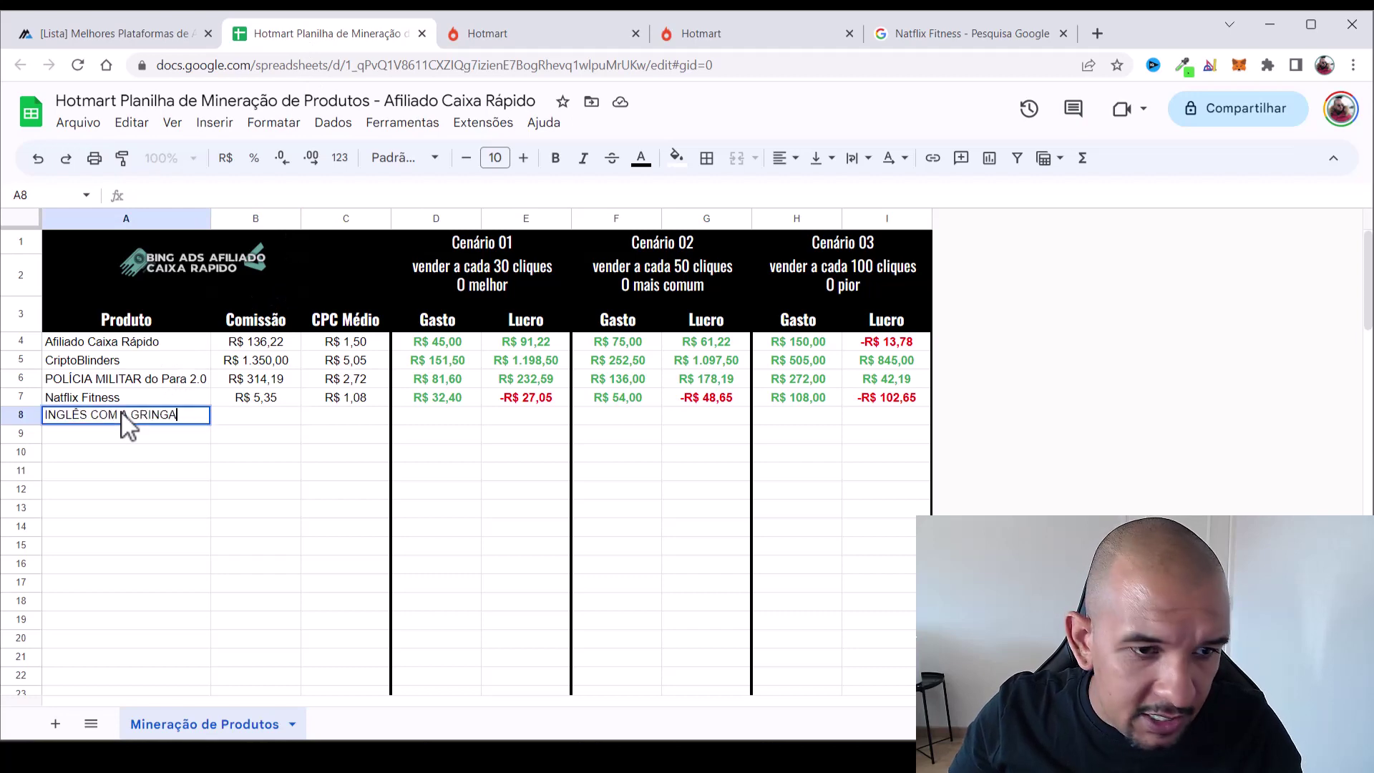
click(128, 452)
Check INGLÊS COM A GRINGA's commission on its Hotmart page and enter 178,92 as its Comissão in B8 of the spreadsheet
click(272, 418)
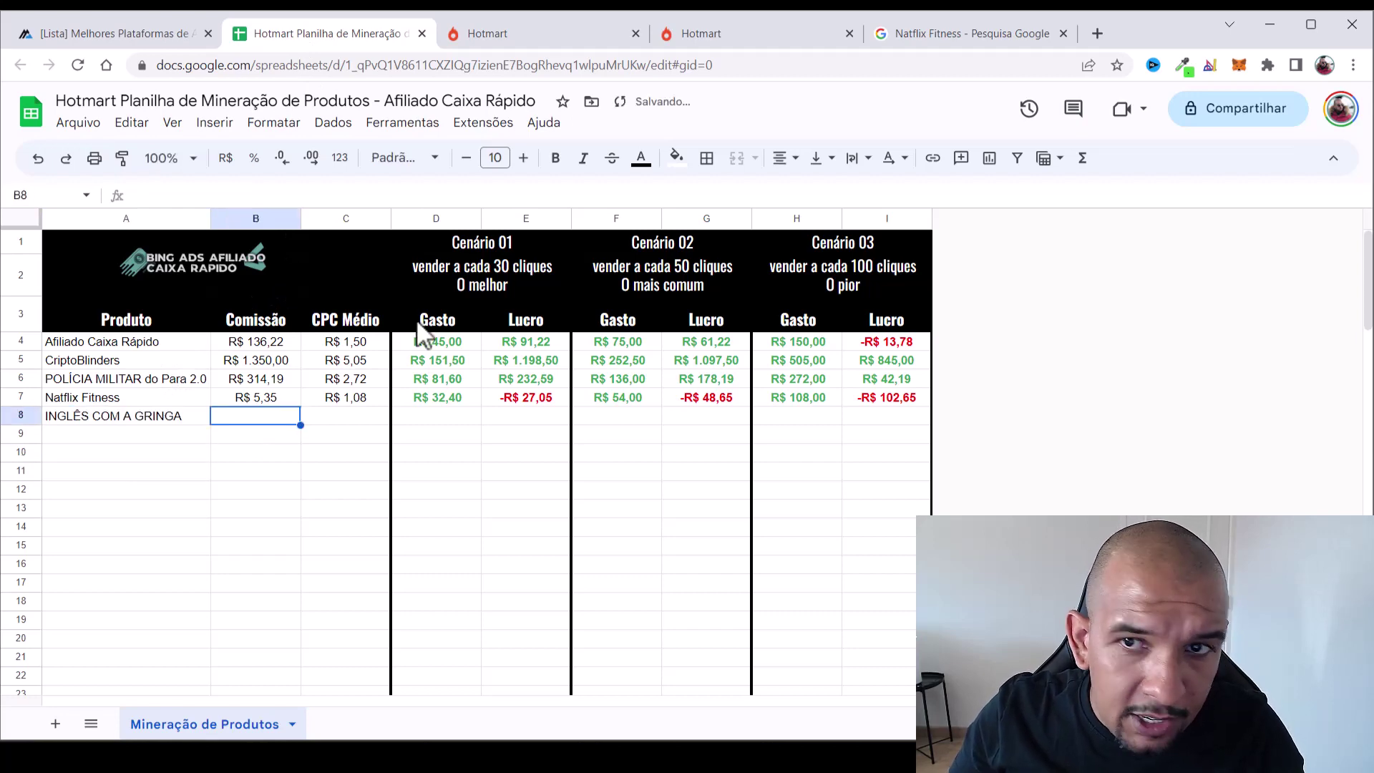
click(766, 34)
scroll(755, 299, up, 4)
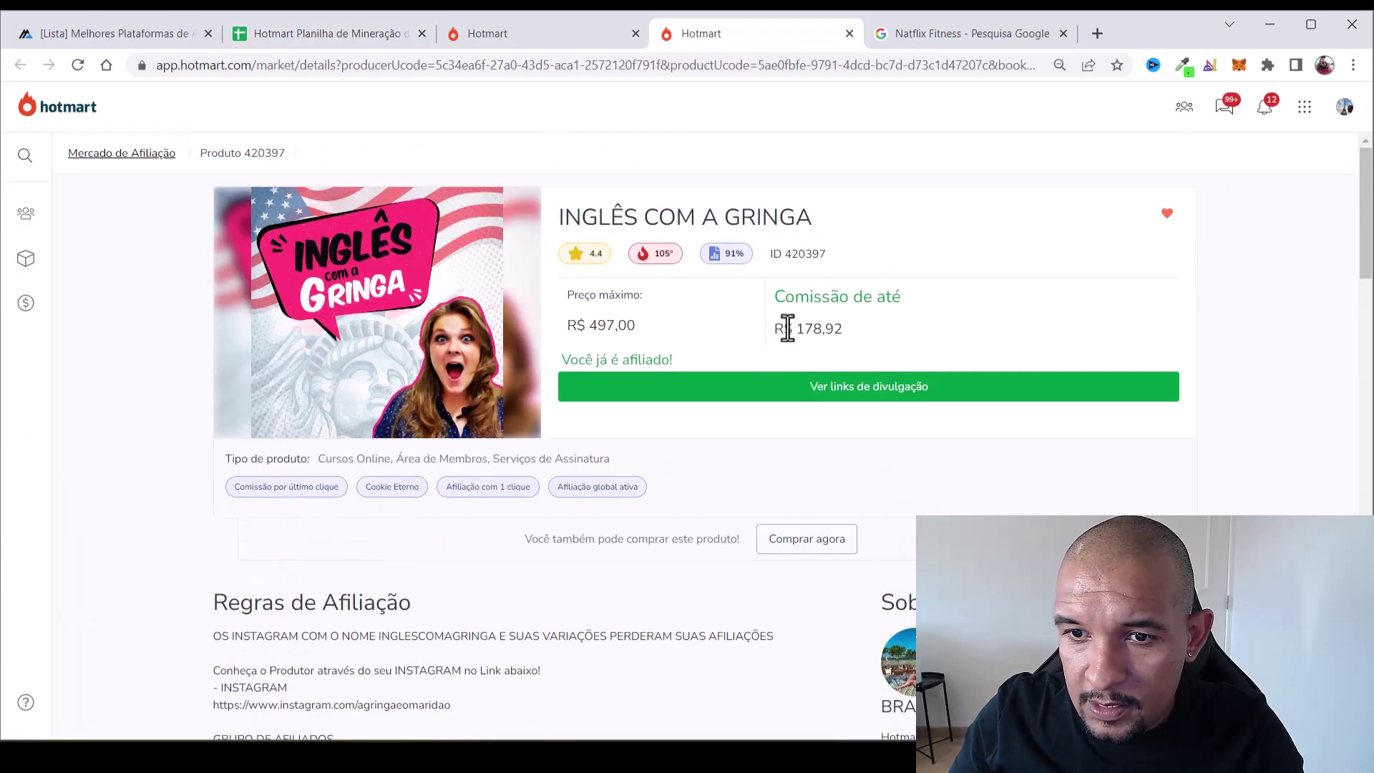
drag(786, 329, 843, 329)
click(328, 33)
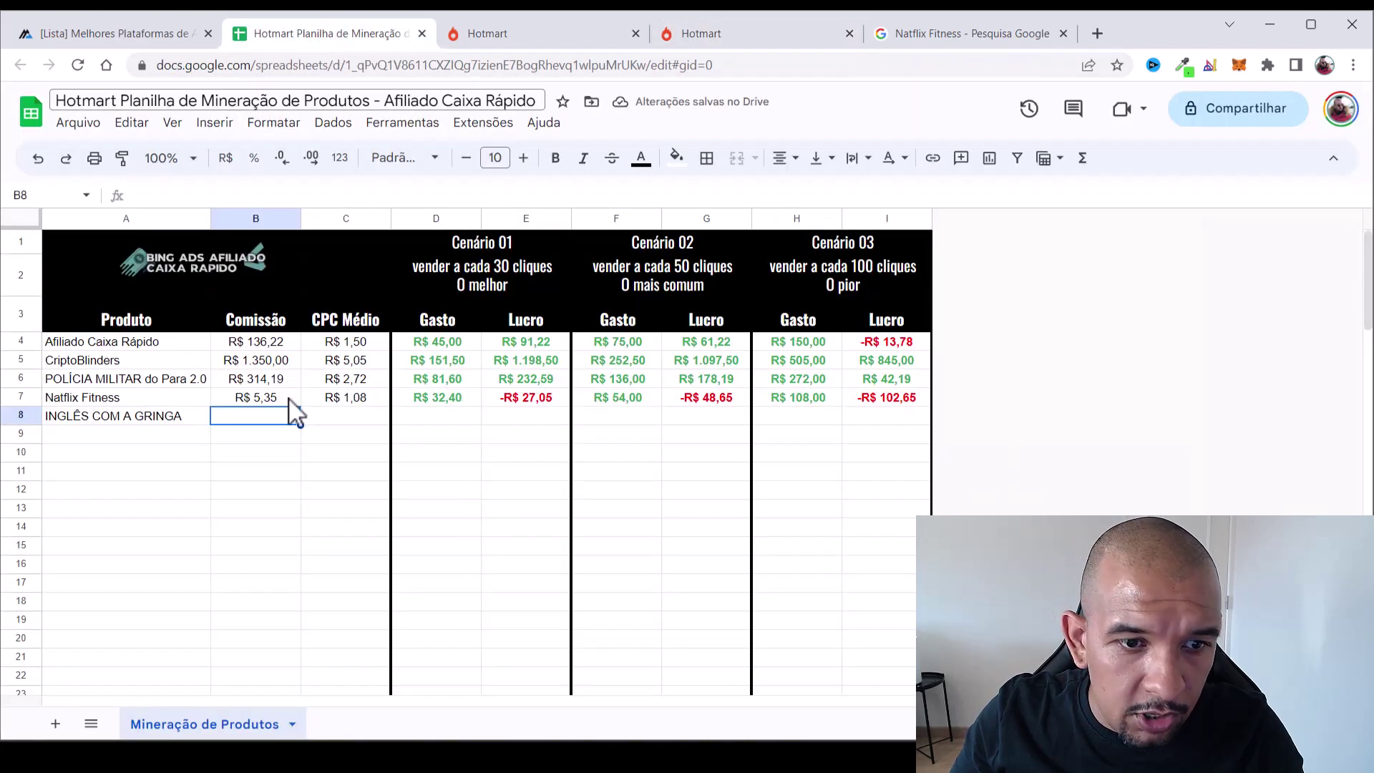
click(278, 469)
click(272, 419)
text(178,92)
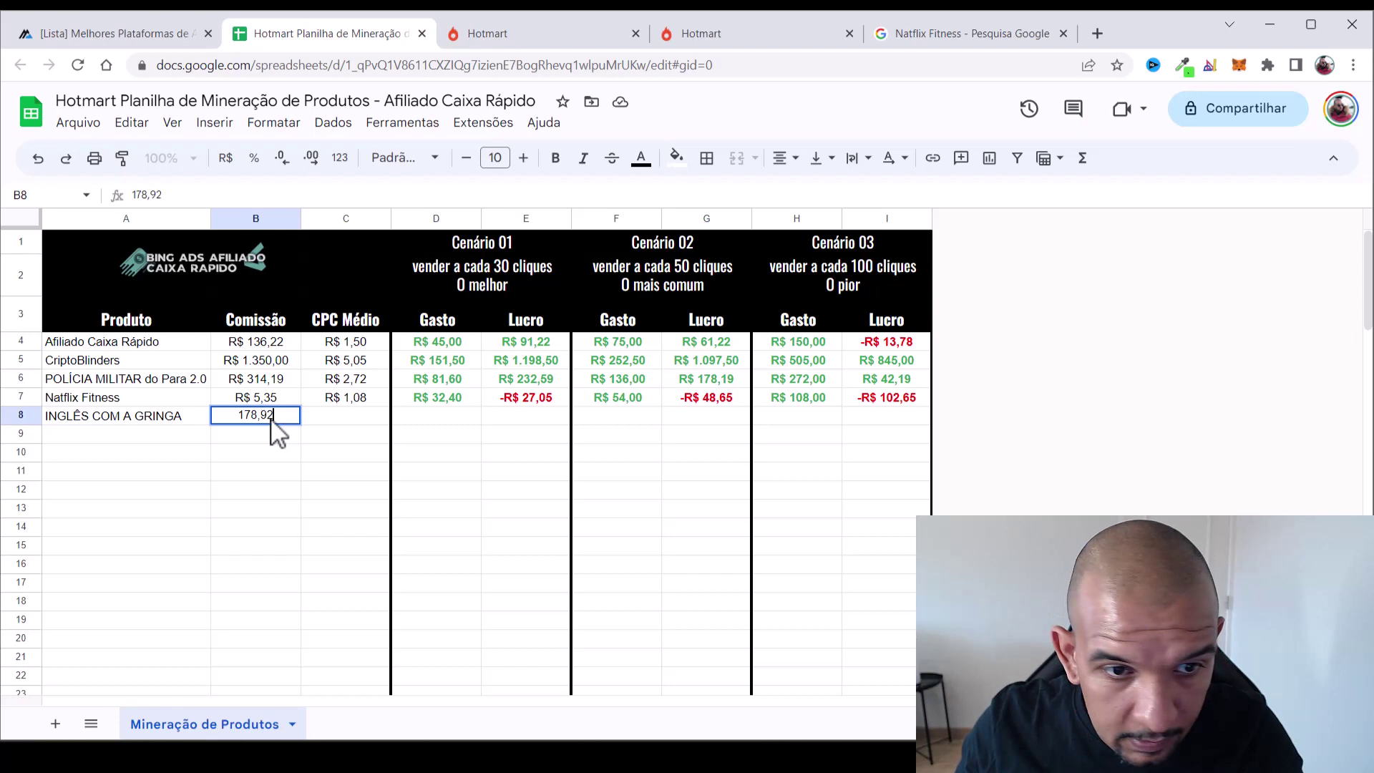
key(Return)
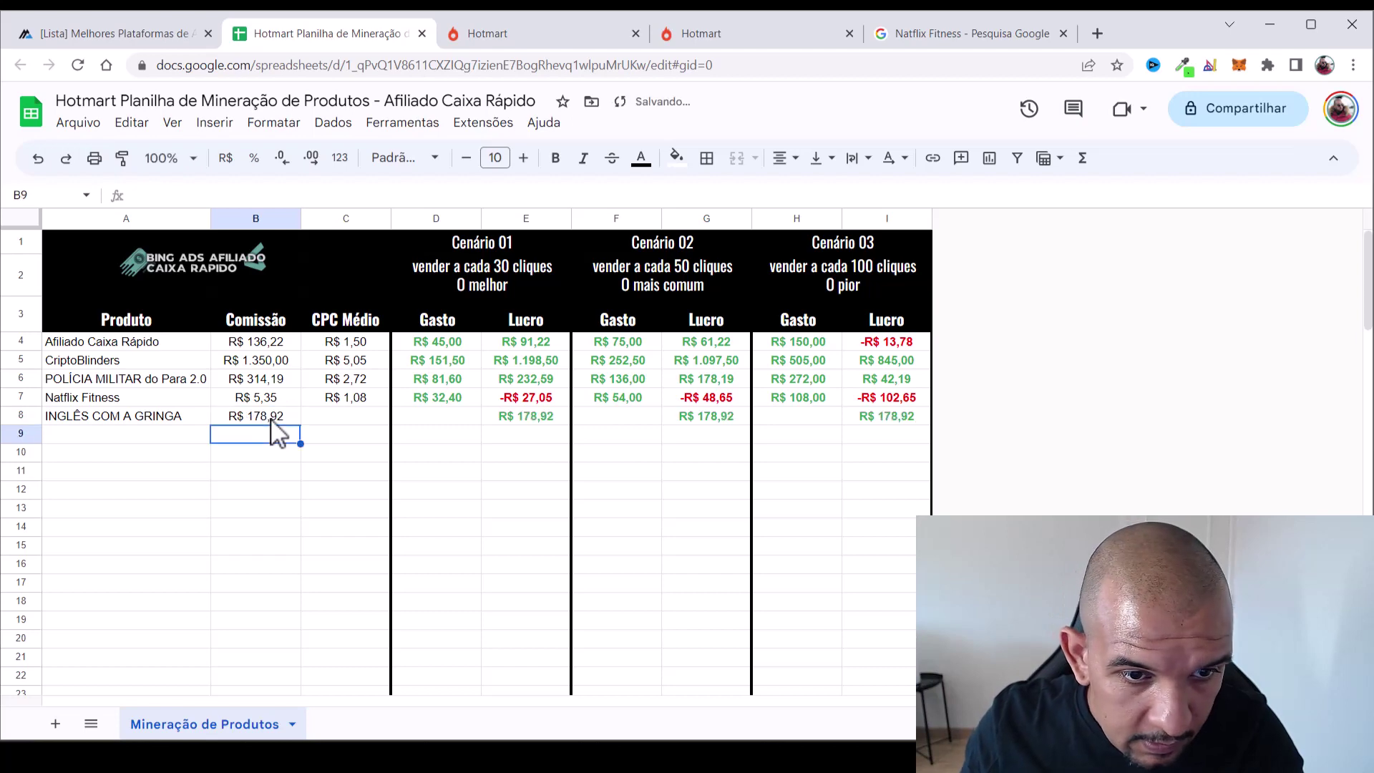
Search Google for INGLÊS COM A GRINGA and highlight its monthly search volume and average CPC
click(960, 34)
drag(276, 122, 154, 129)
text(INGLÊS COM A GRINGA)
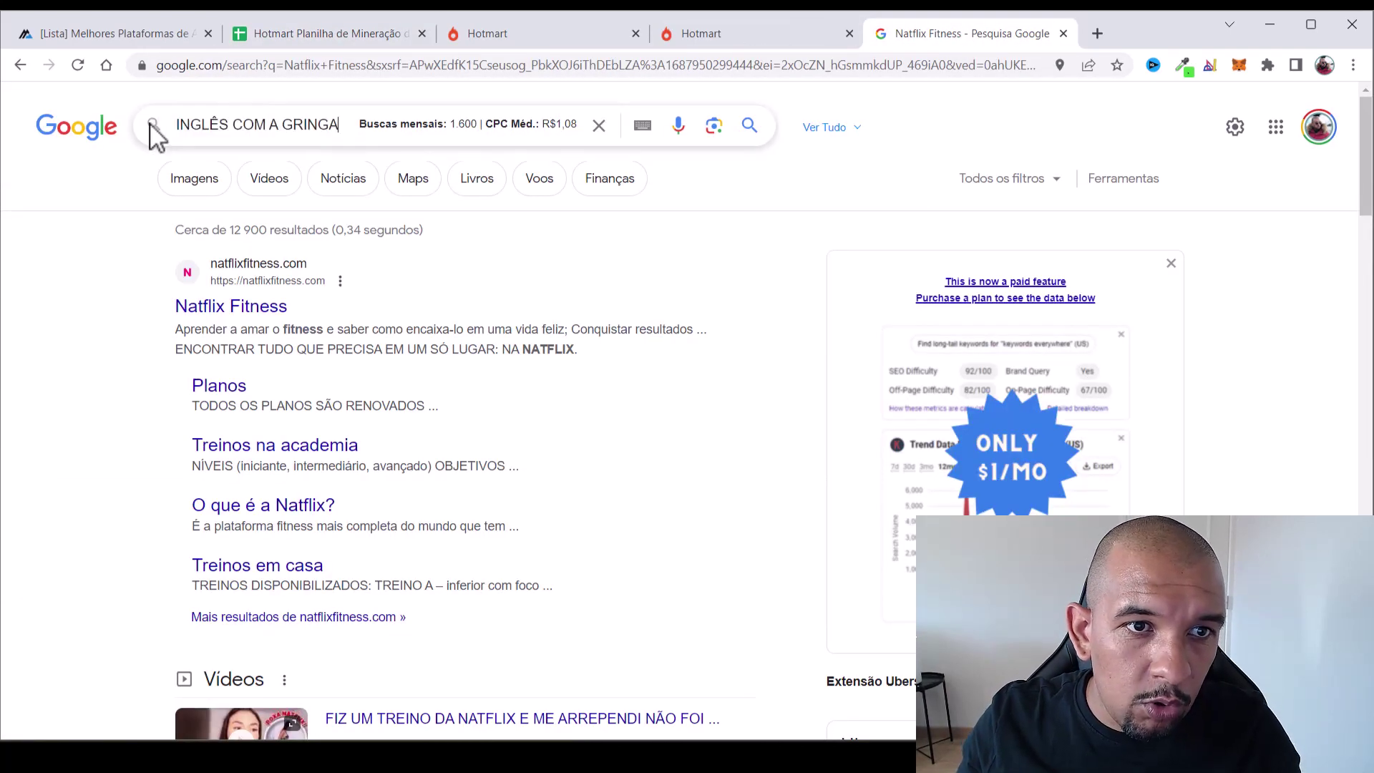
key(Return)
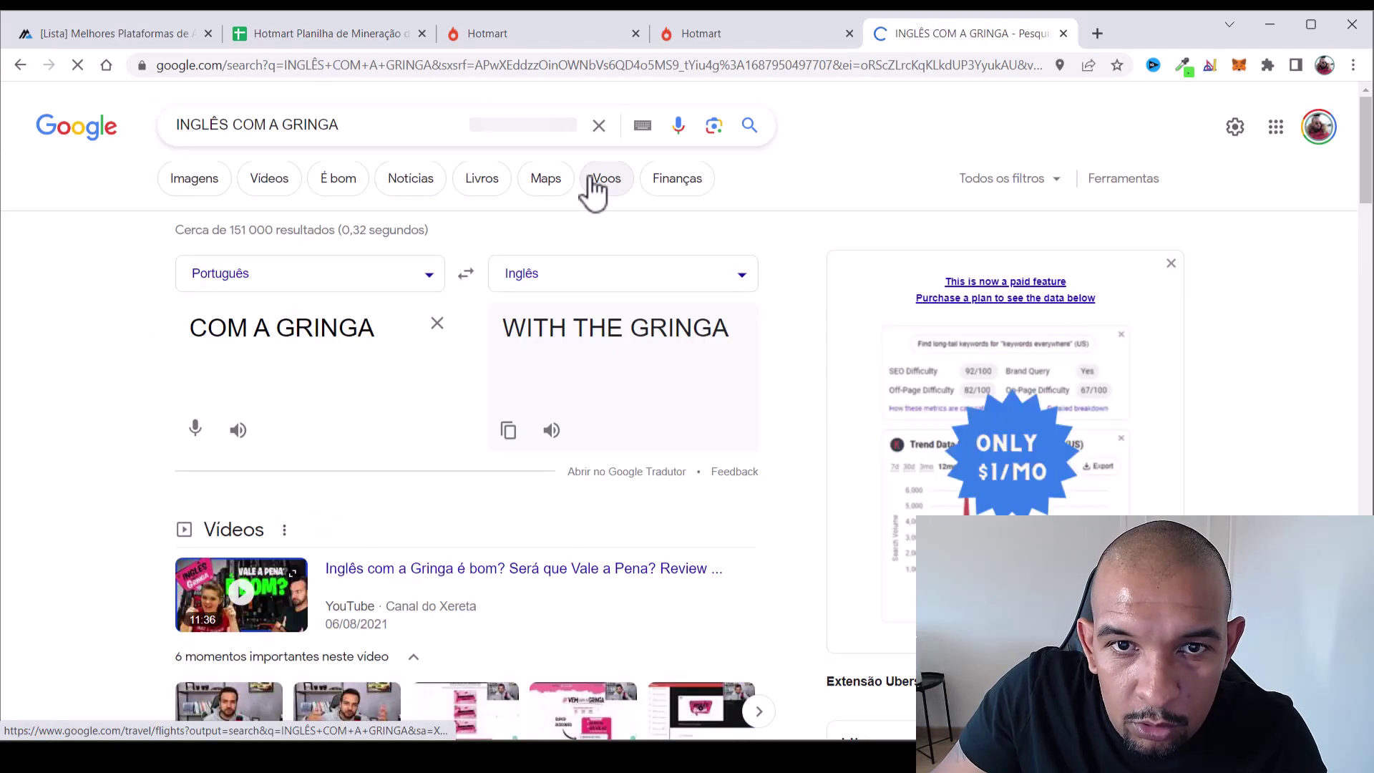
double_click(463, 125)
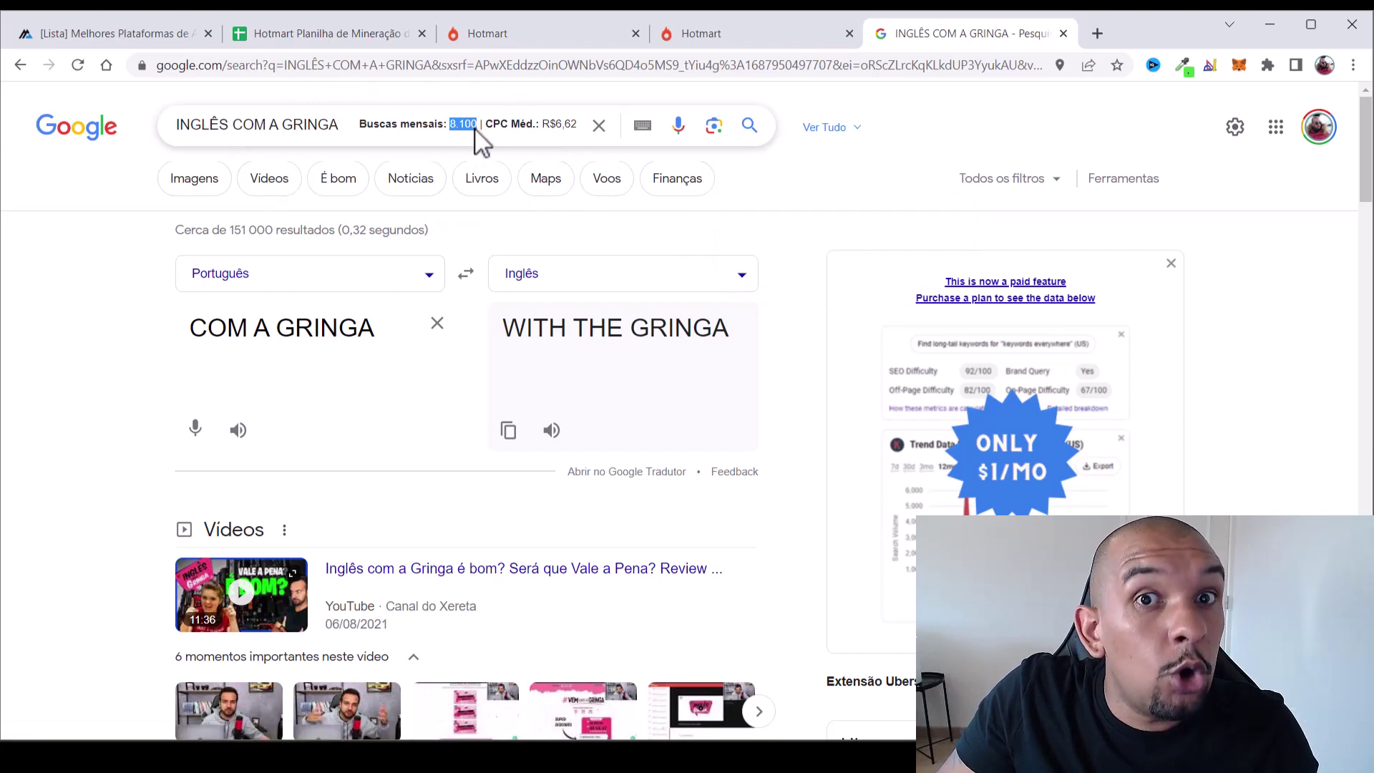
drag(556, 124, 578, 125)
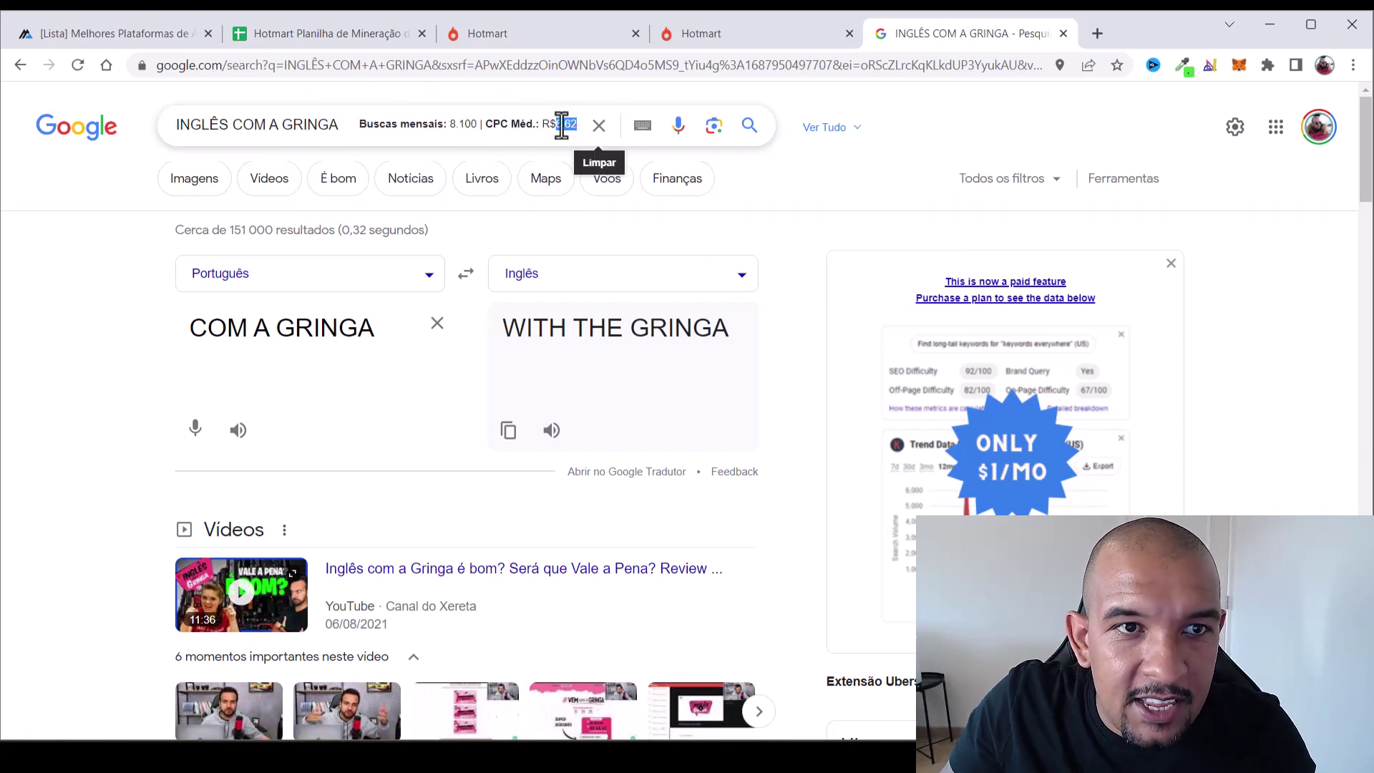
Enter 6,62 as INGLÊS COM A GRINGA's CPC Médio in C8 of the spreadsheet
click(256, 31)
click(343, 405)
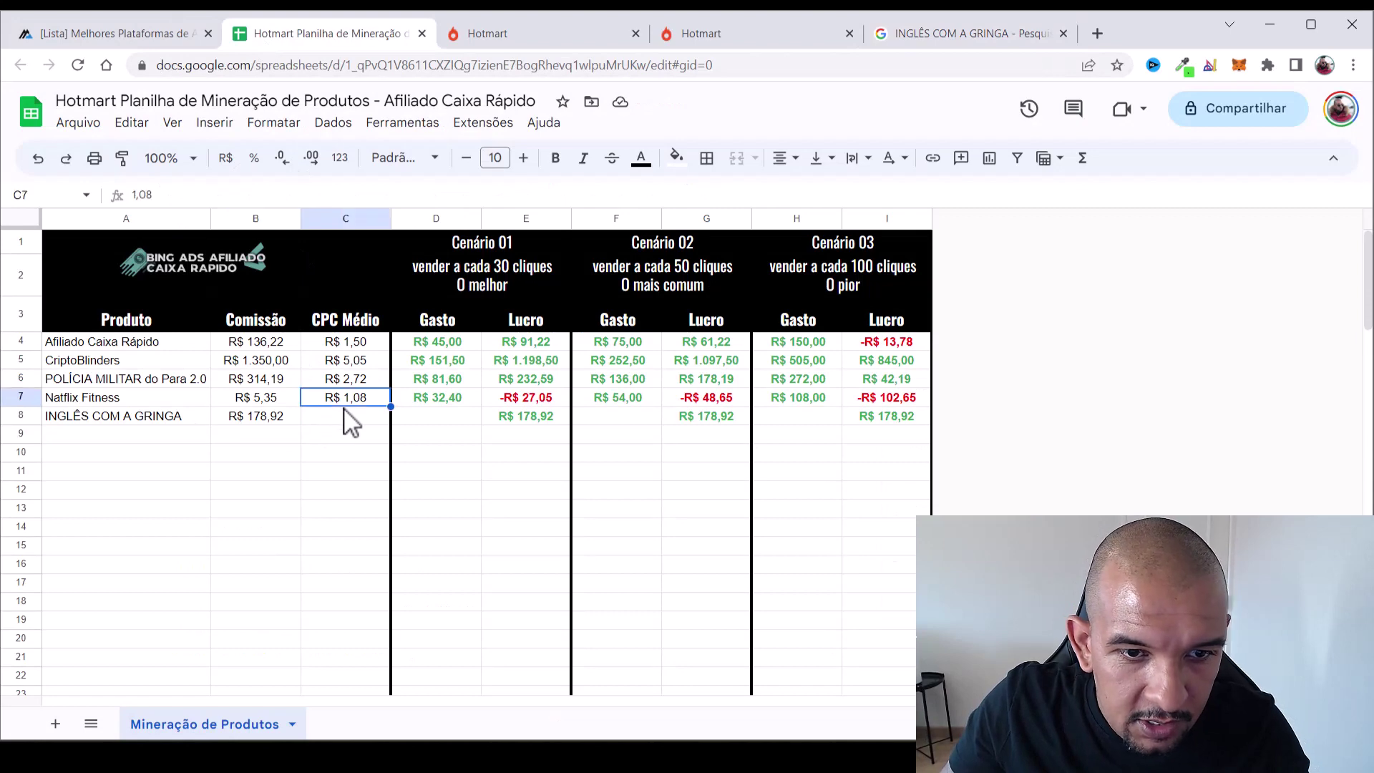
click(344, 419)
text(6,6)
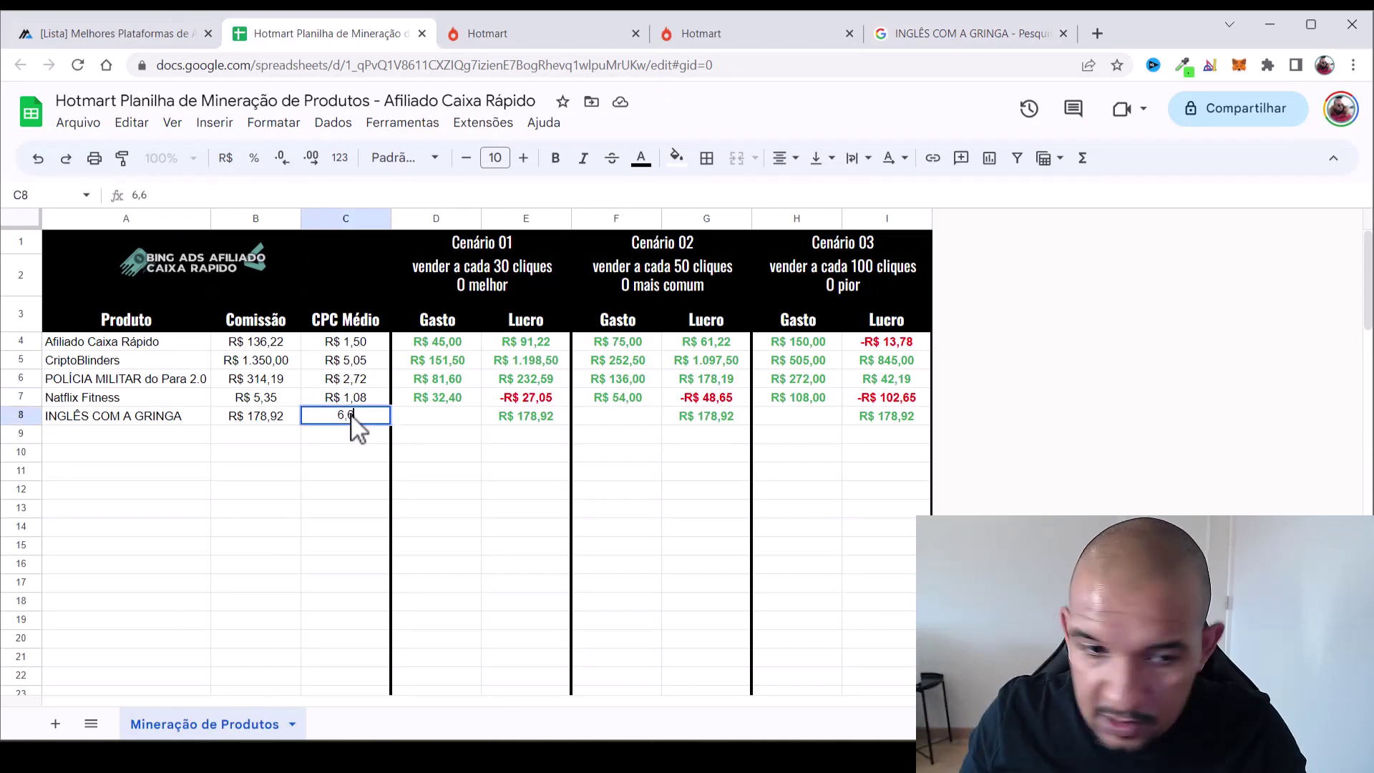
text(2)
key(Return)
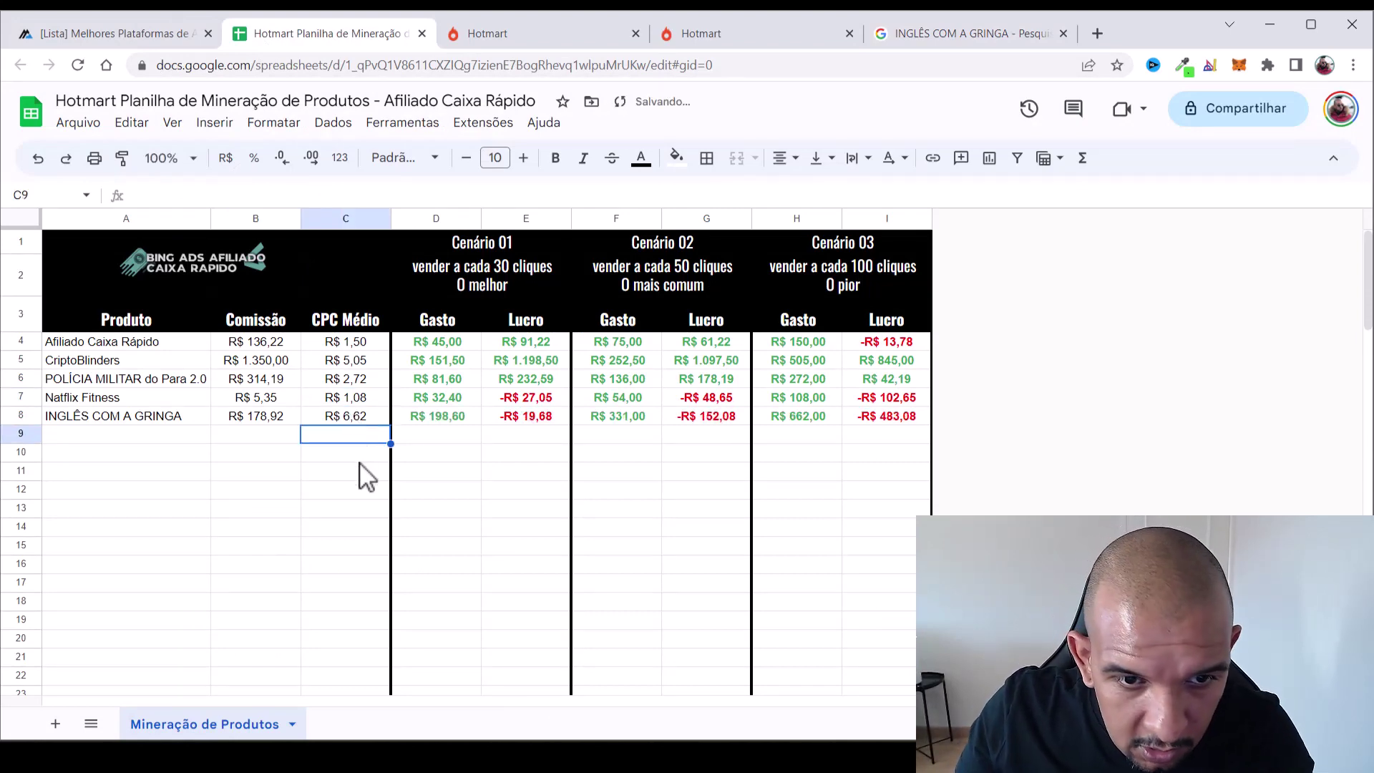
Highlight row 8 to review INGLÊS COM A GRINGA's spending and profit in the three scenarios
click(357, 488)
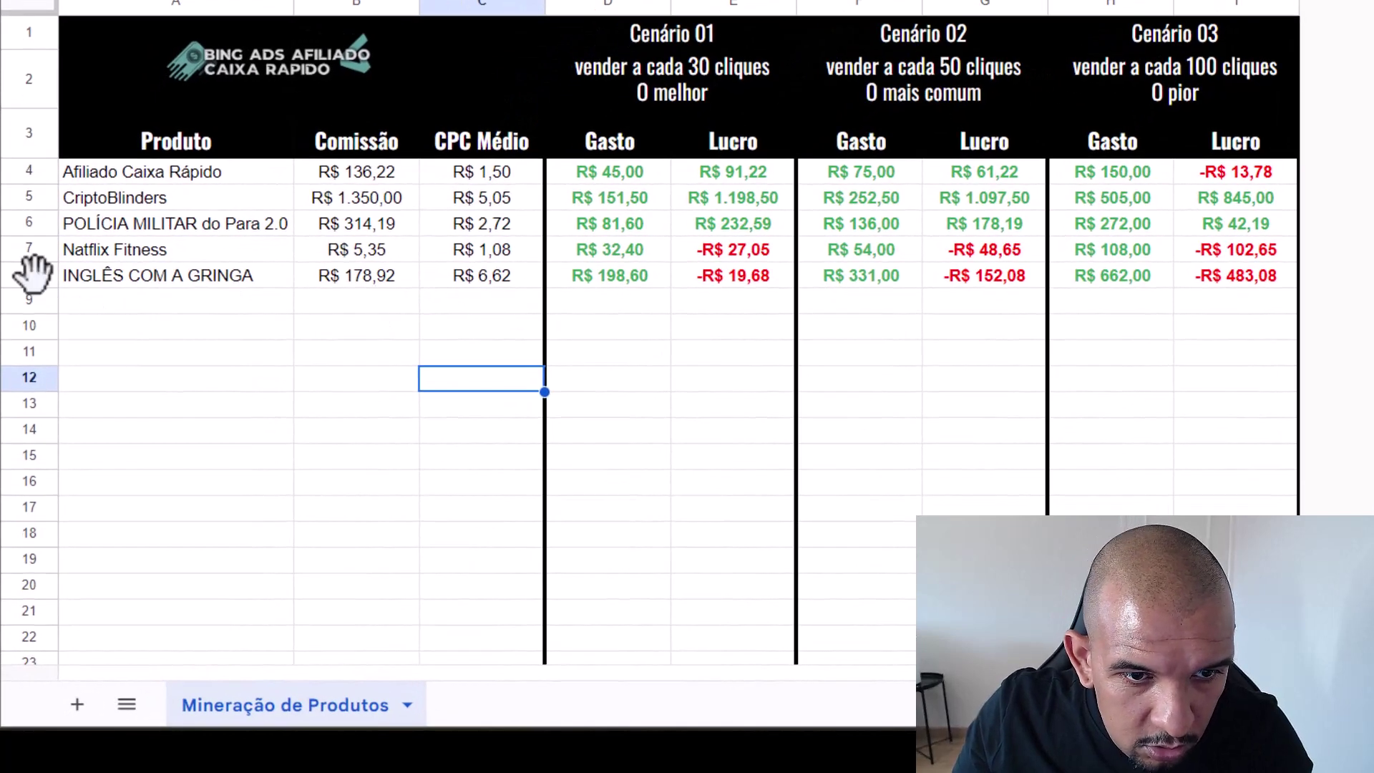
click(28, 275)
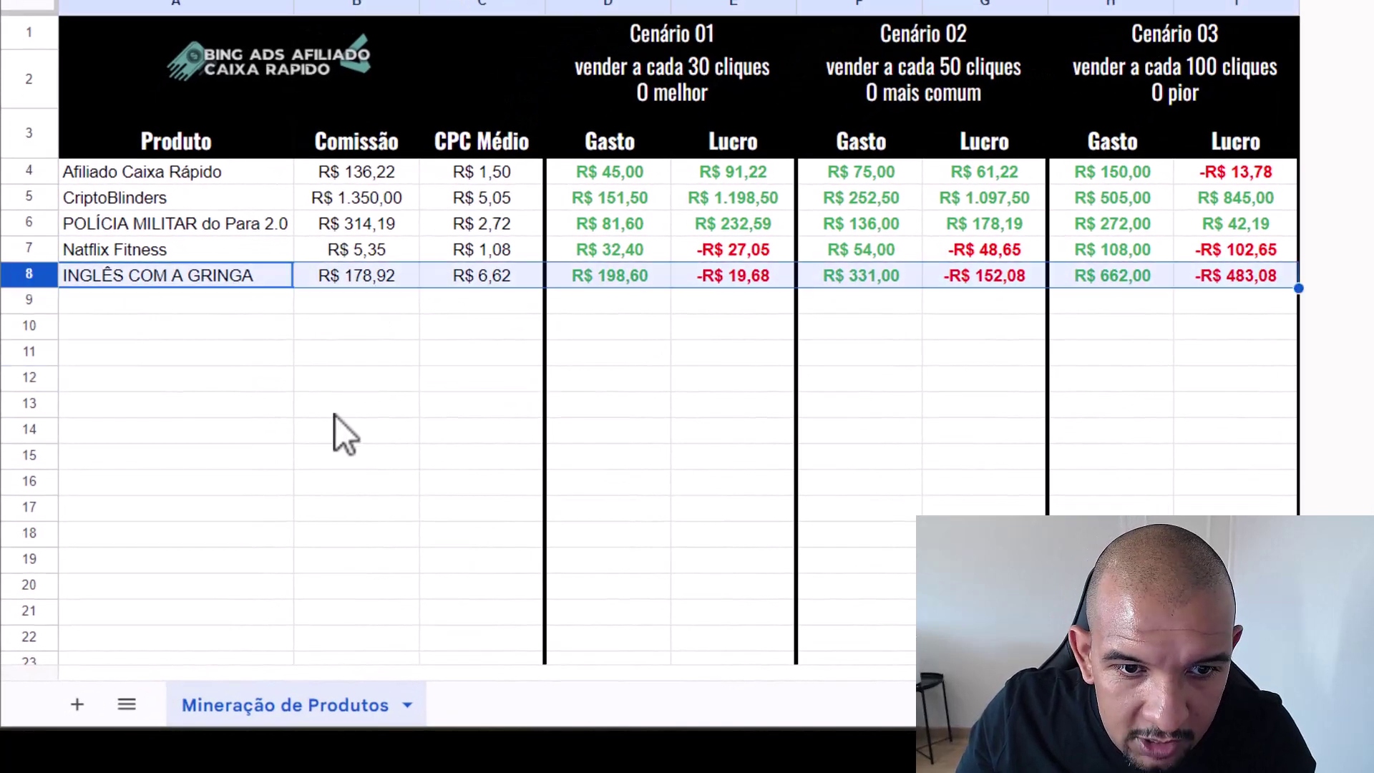
click(380, 386)
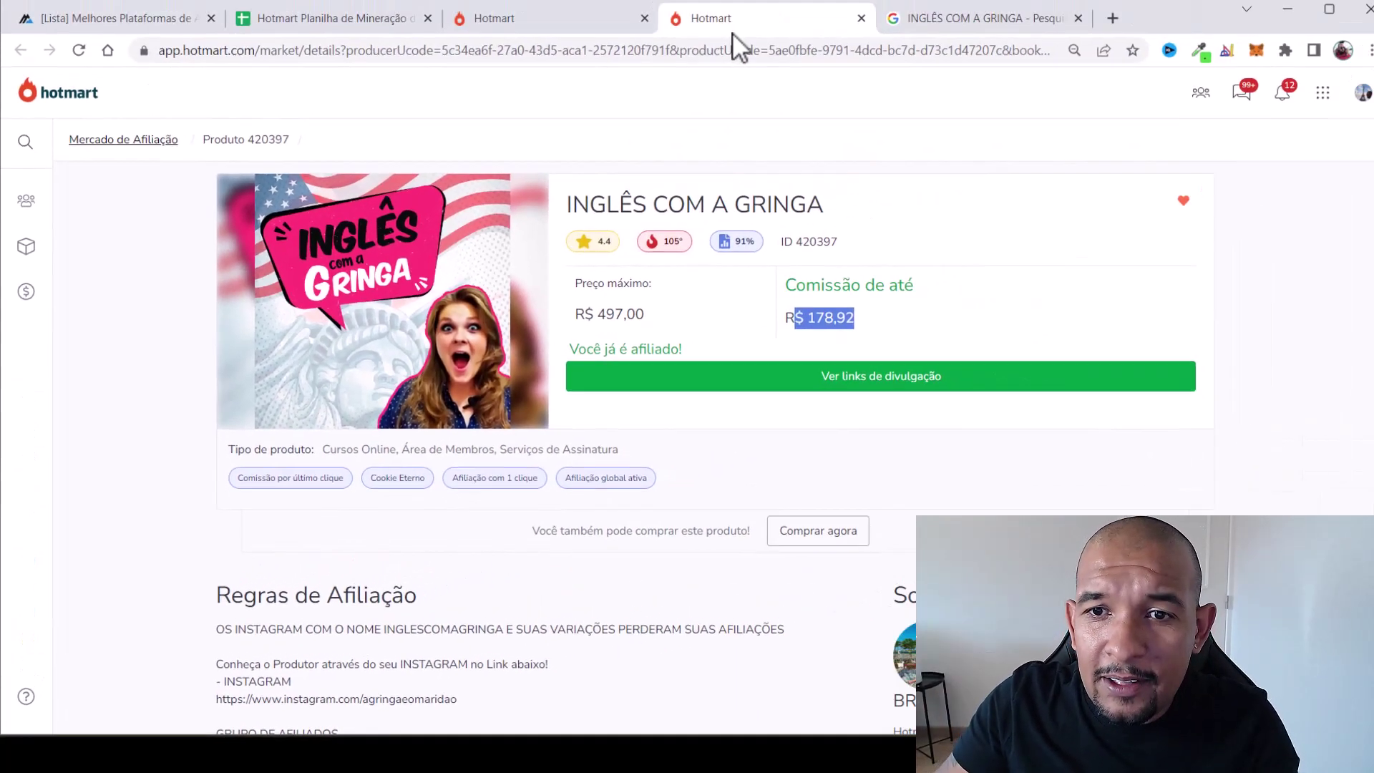
Close INGLÊS COM A GRINGA's product page and open the Curso de Cutilagem para Manicures from the Hotmart marketplace in a new tab
click(849, 28)
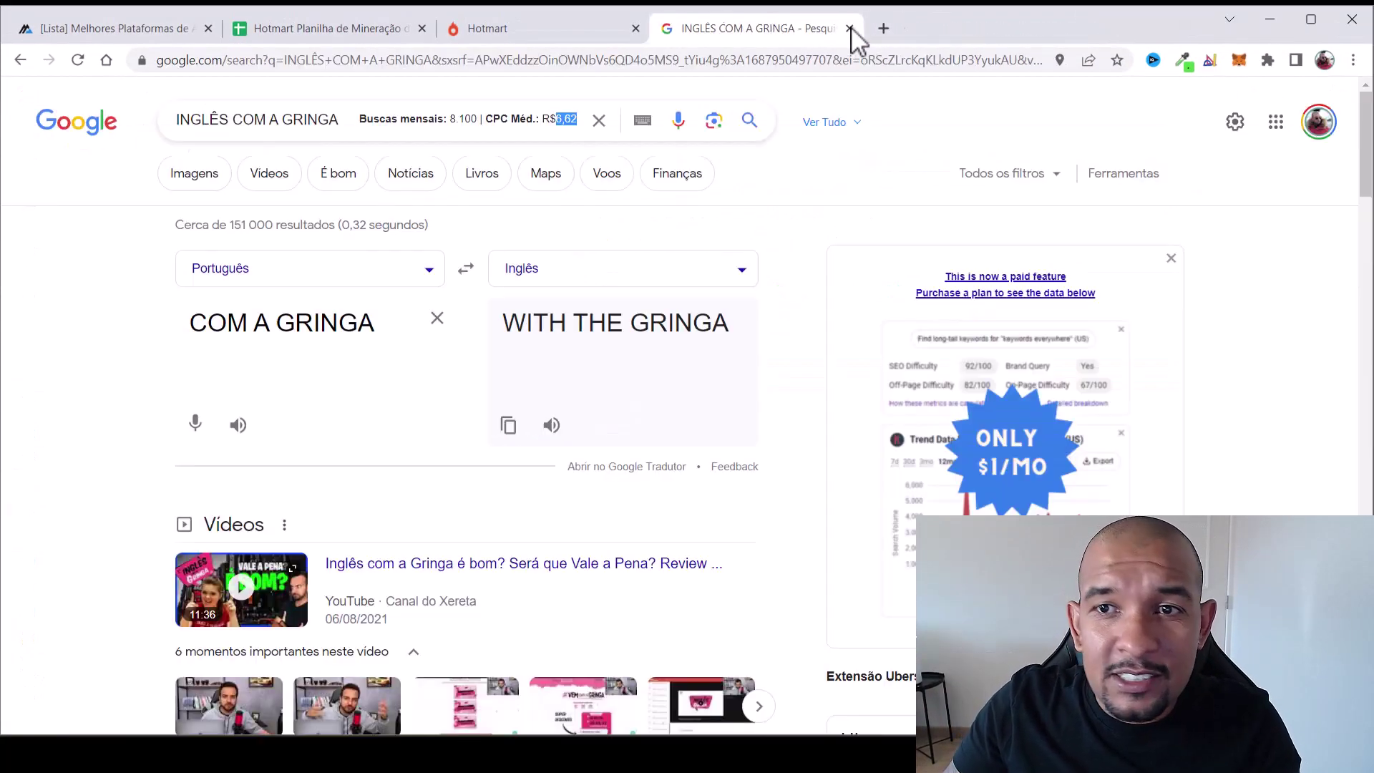
click(539, 30)
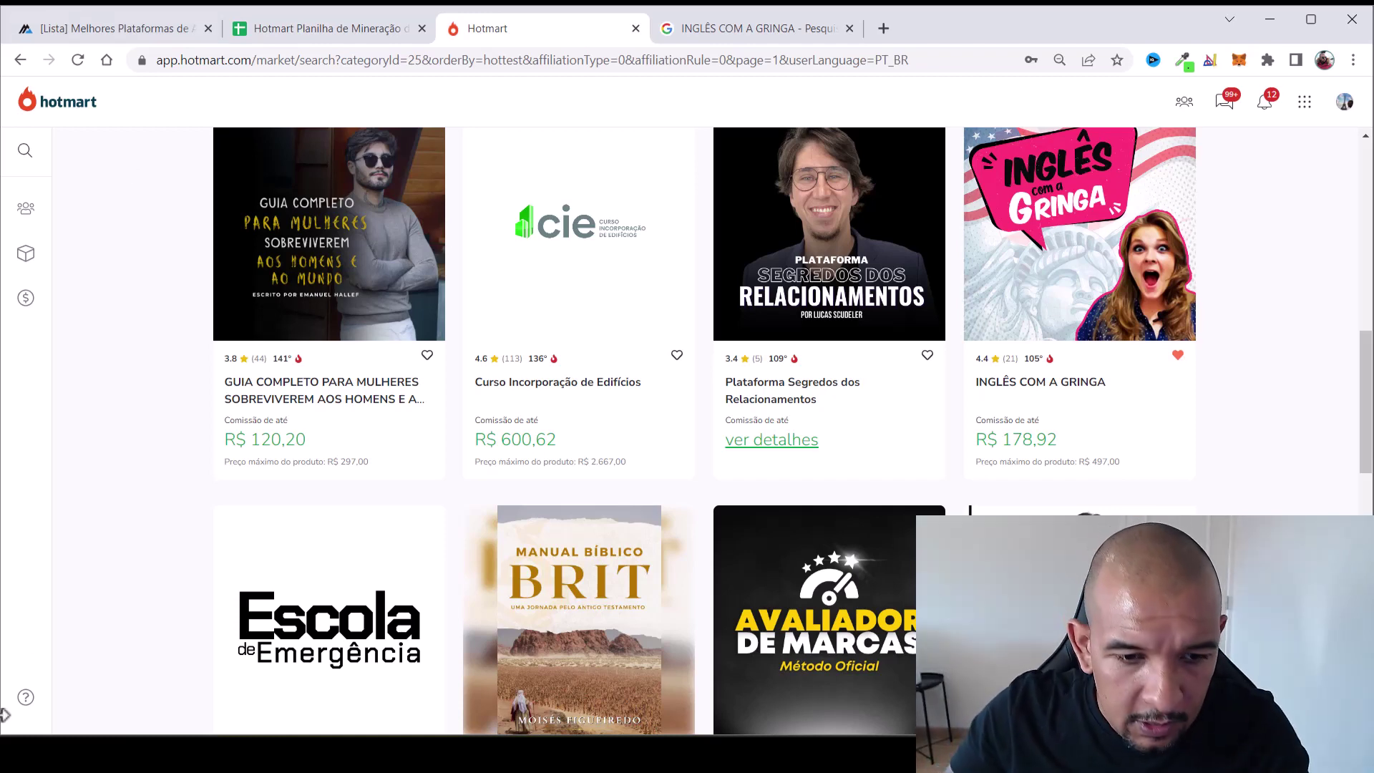
scroll(175, 401, down, 5)
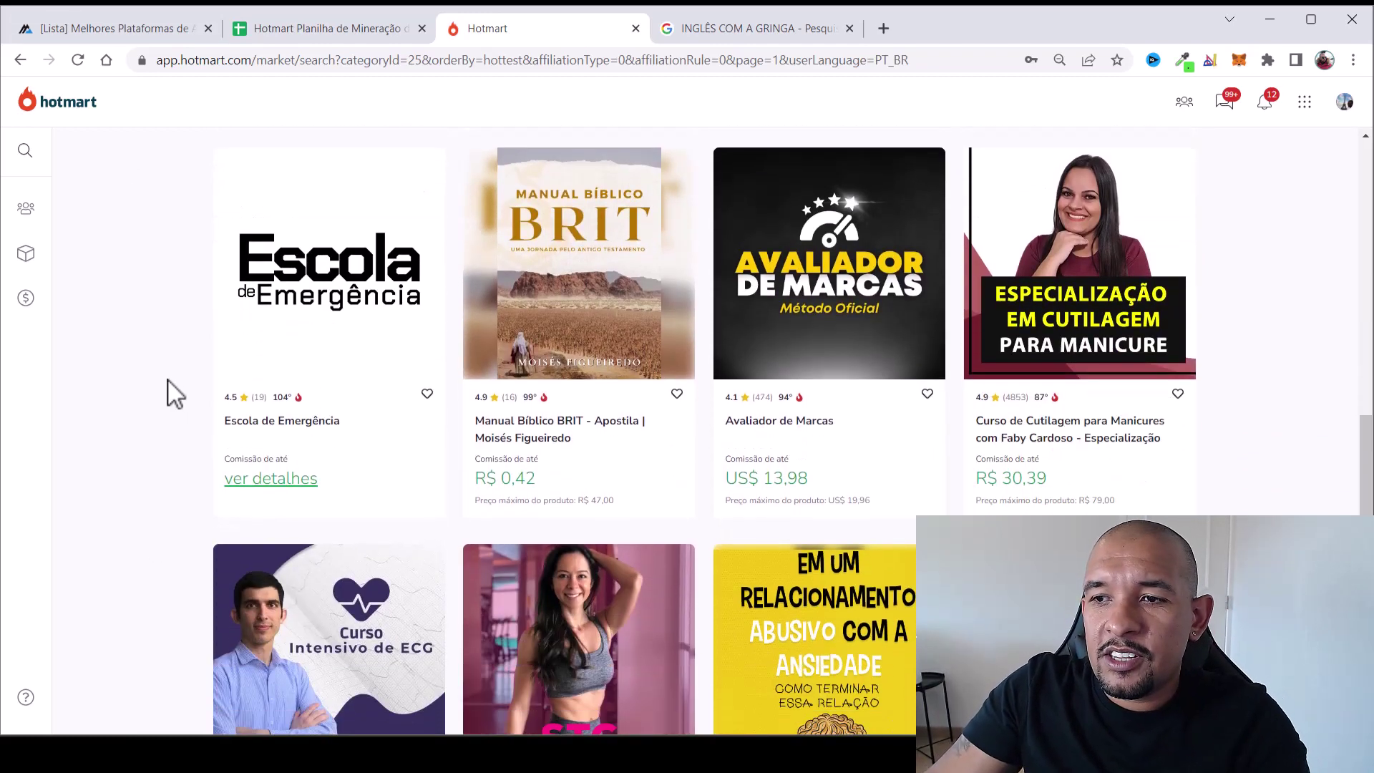
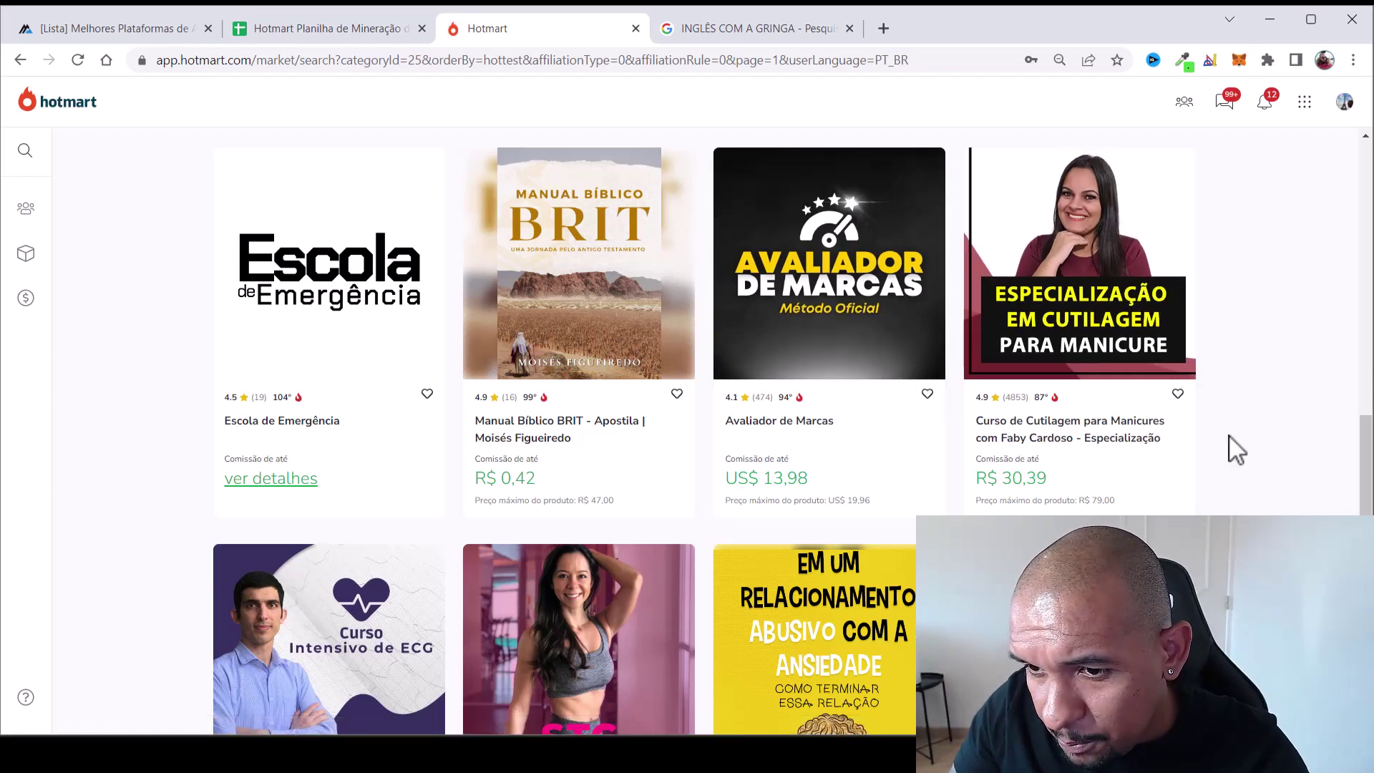
scroll(1231, 451, down, 1)
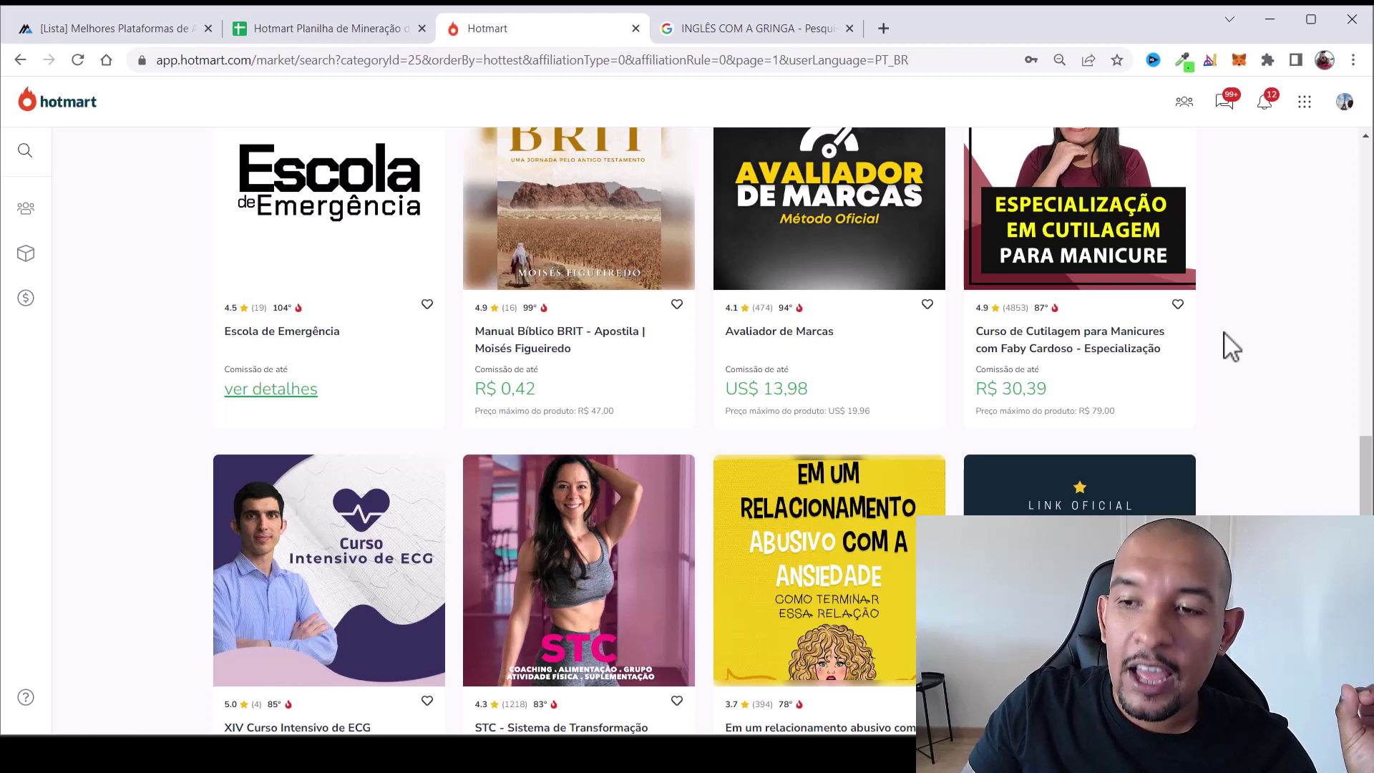
right_click(1055, 246)
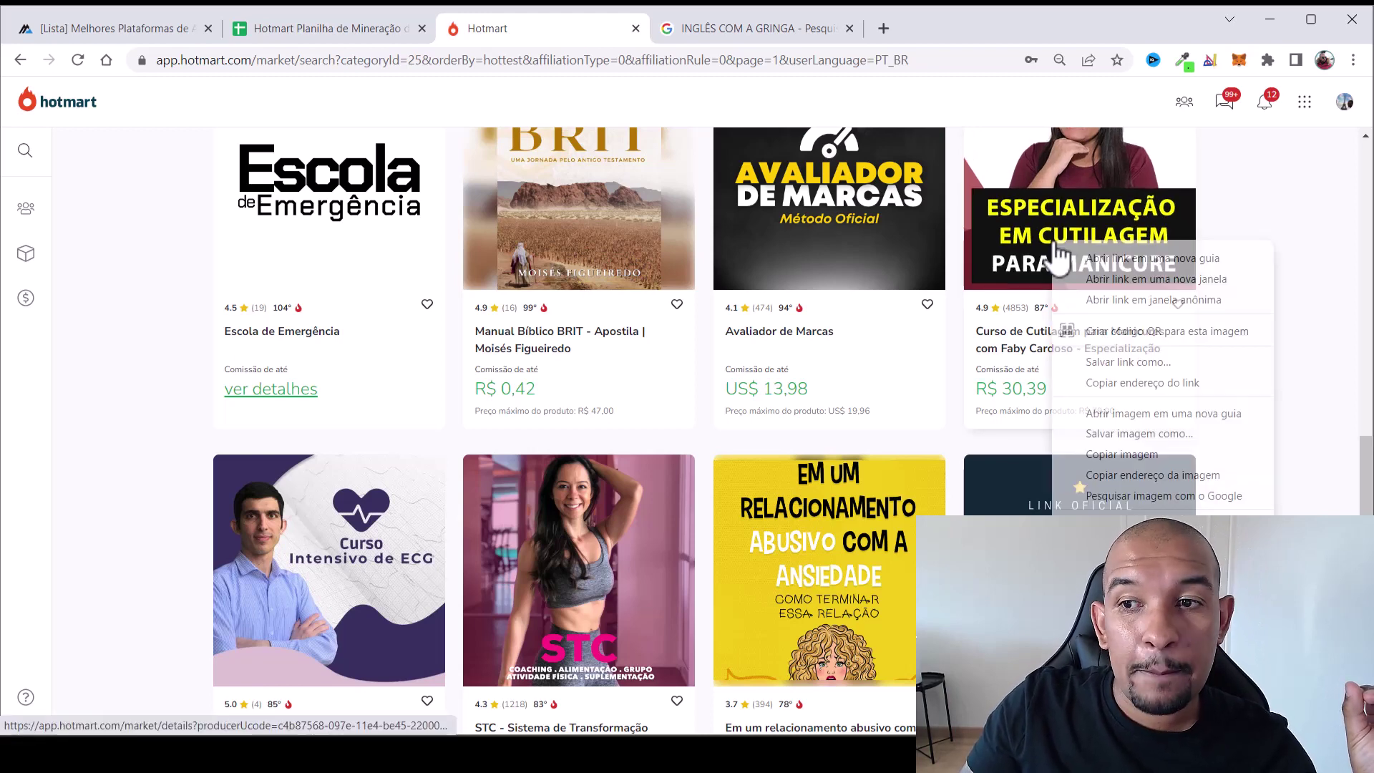
click(1099, 259)
click(746, 32)
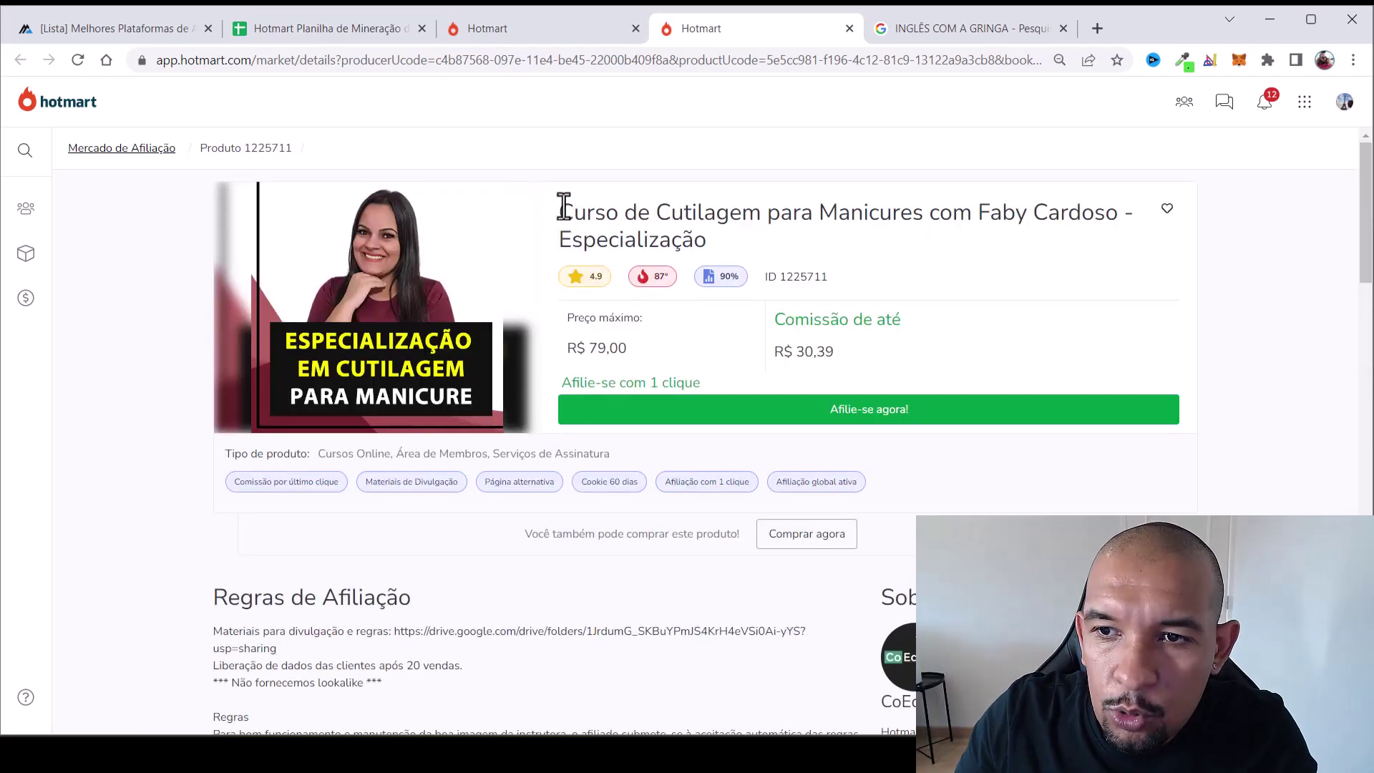
Copy the Curso de Cutilagem para Manicures title, including the instructor's name, into A9 and fit column A to its contents
drag(558, 209, 1121, 214)
key(ctrl+c)
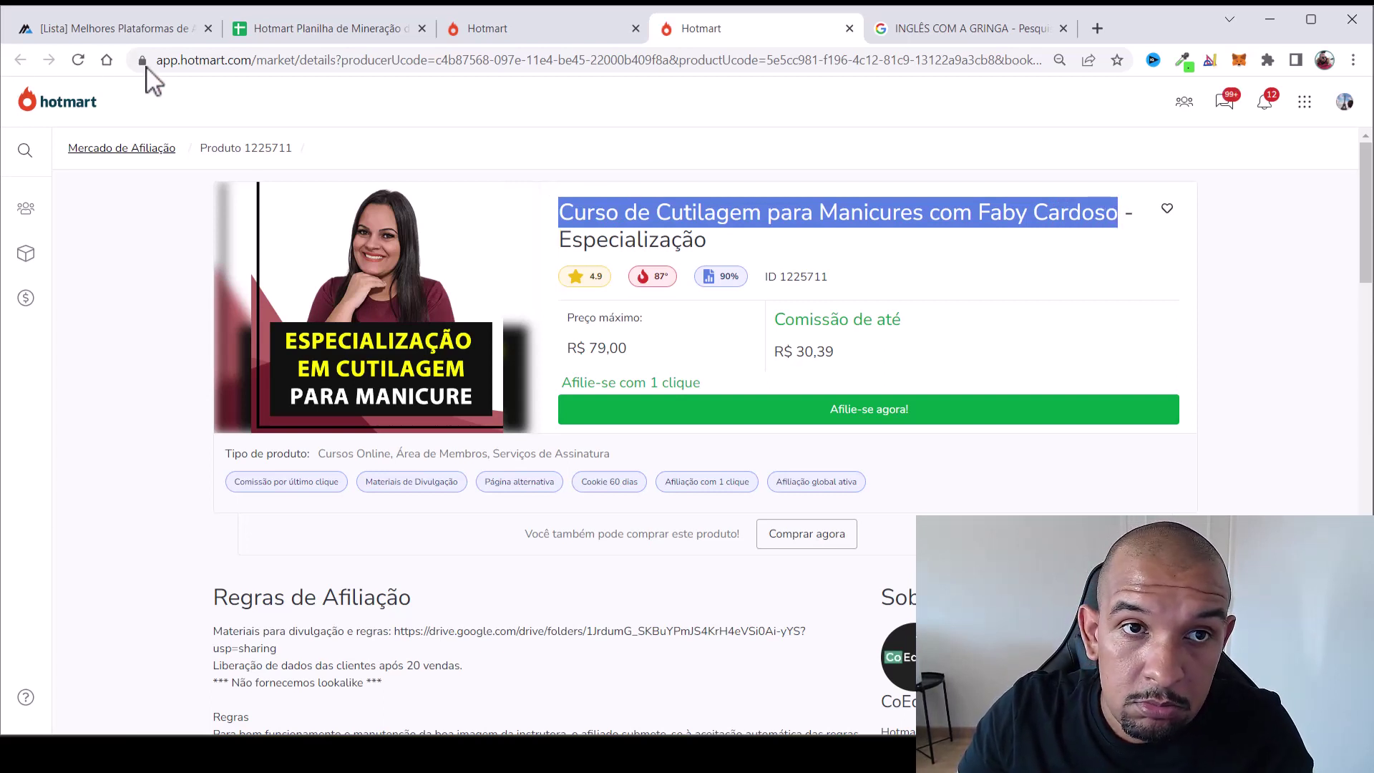
click(320, 24)
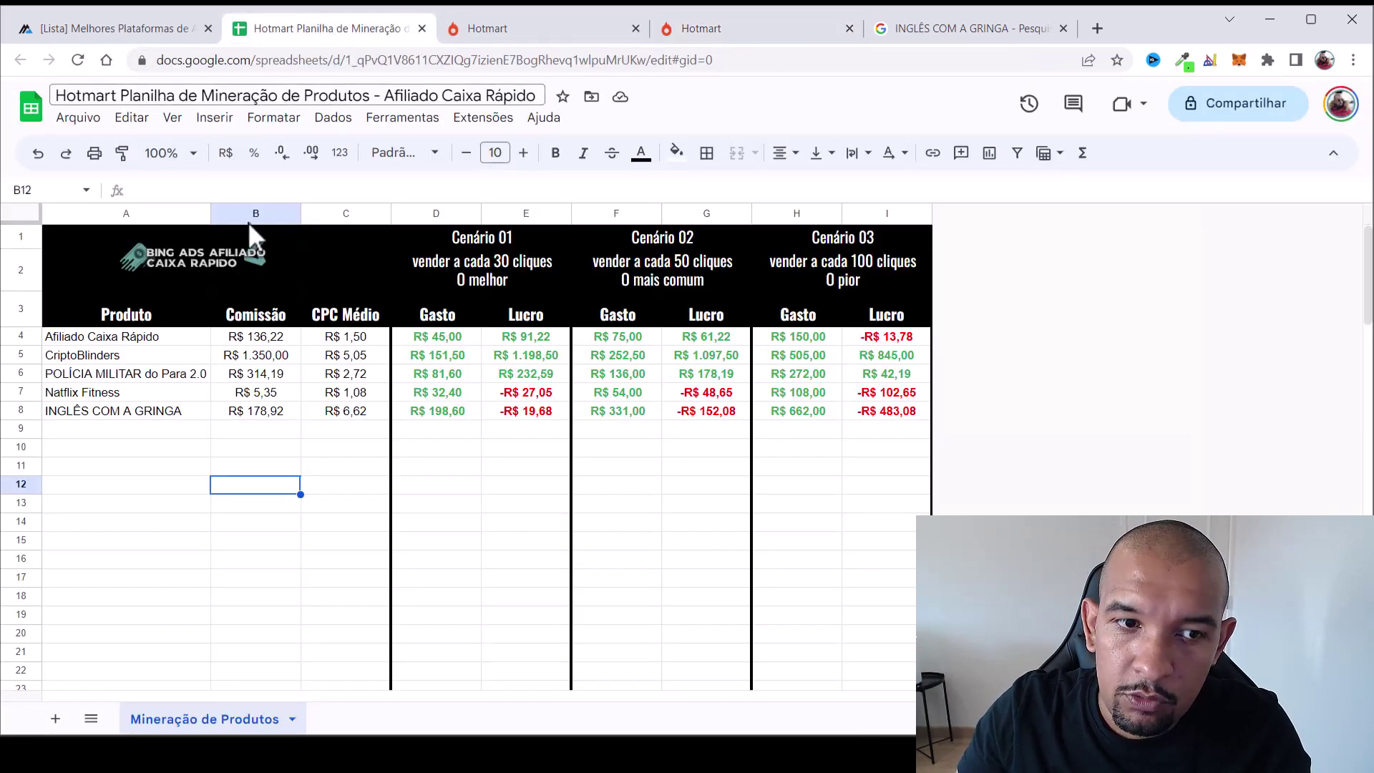
double_click(140, 429)
key(ctrl+v)
click(172, 503)
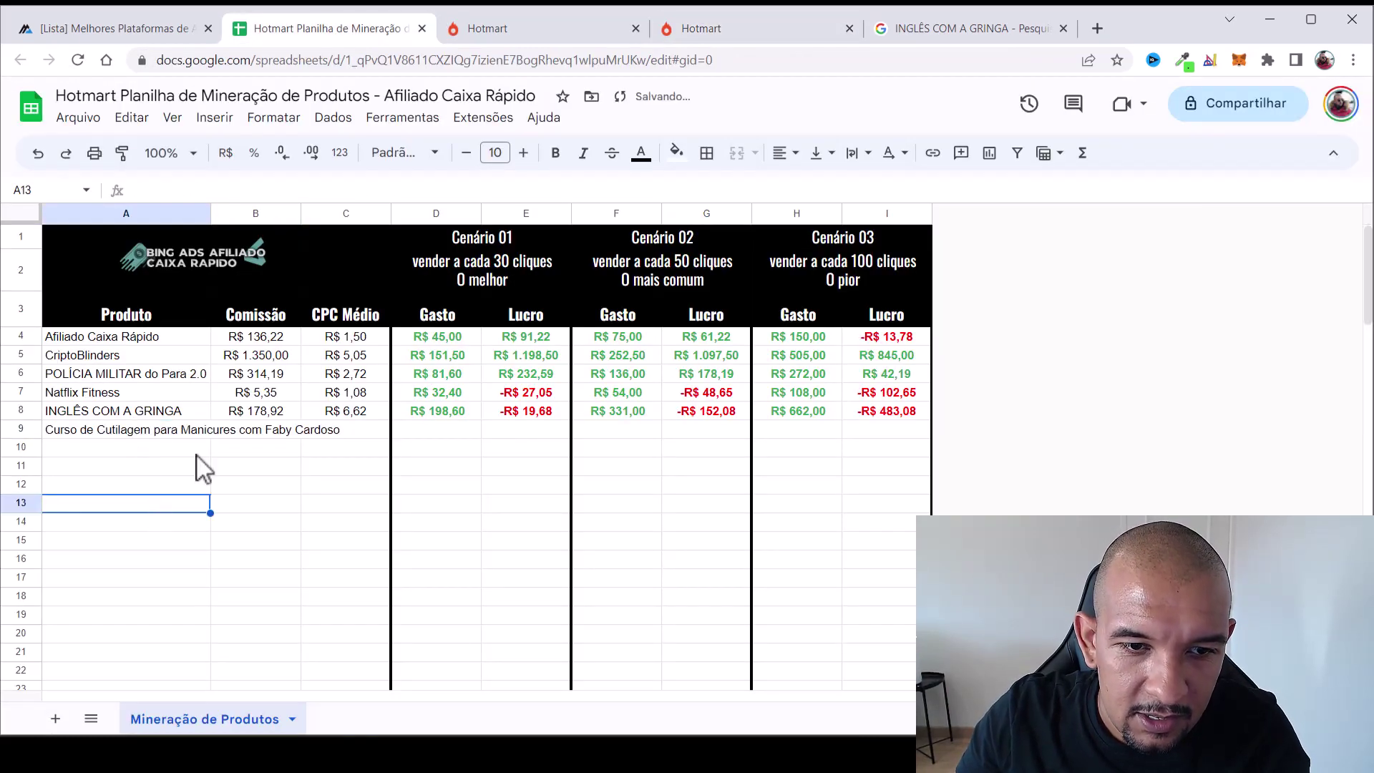
double_click(210, 213)
Check the manicure course's commission on its Hotmart page and enter 30,39 as its Comissão in B9 of the spreadsheet
click(388, 429)
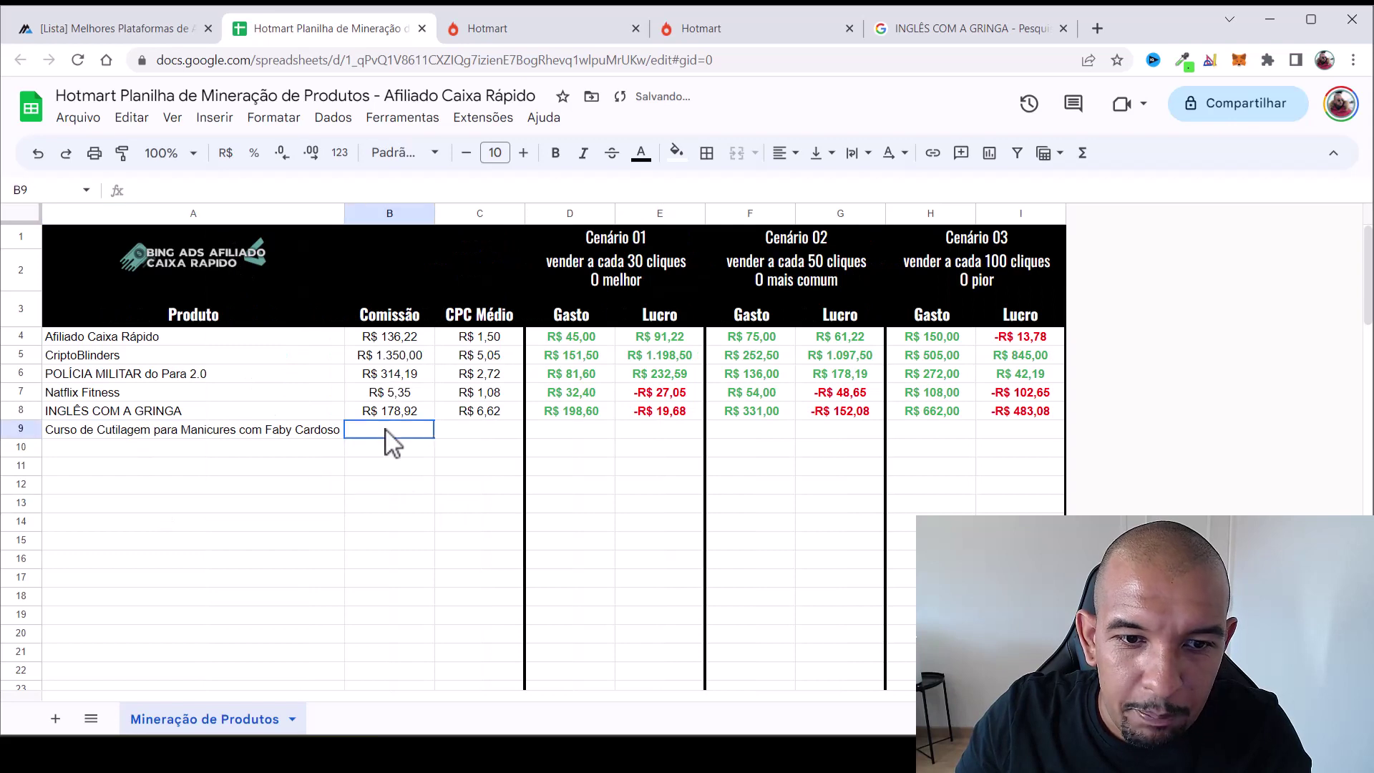
click(737, 30)
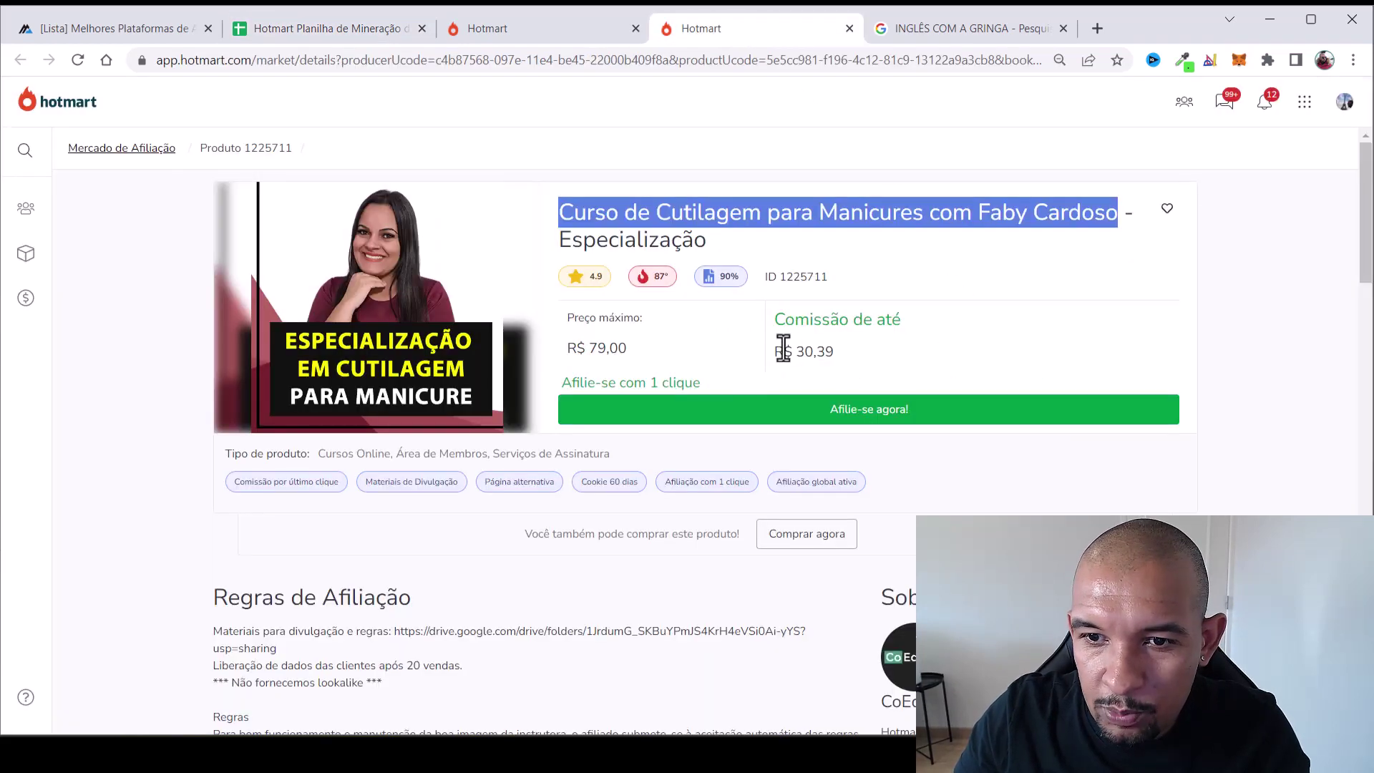
drag(775, 351, 888, 358)
click(353, 30)
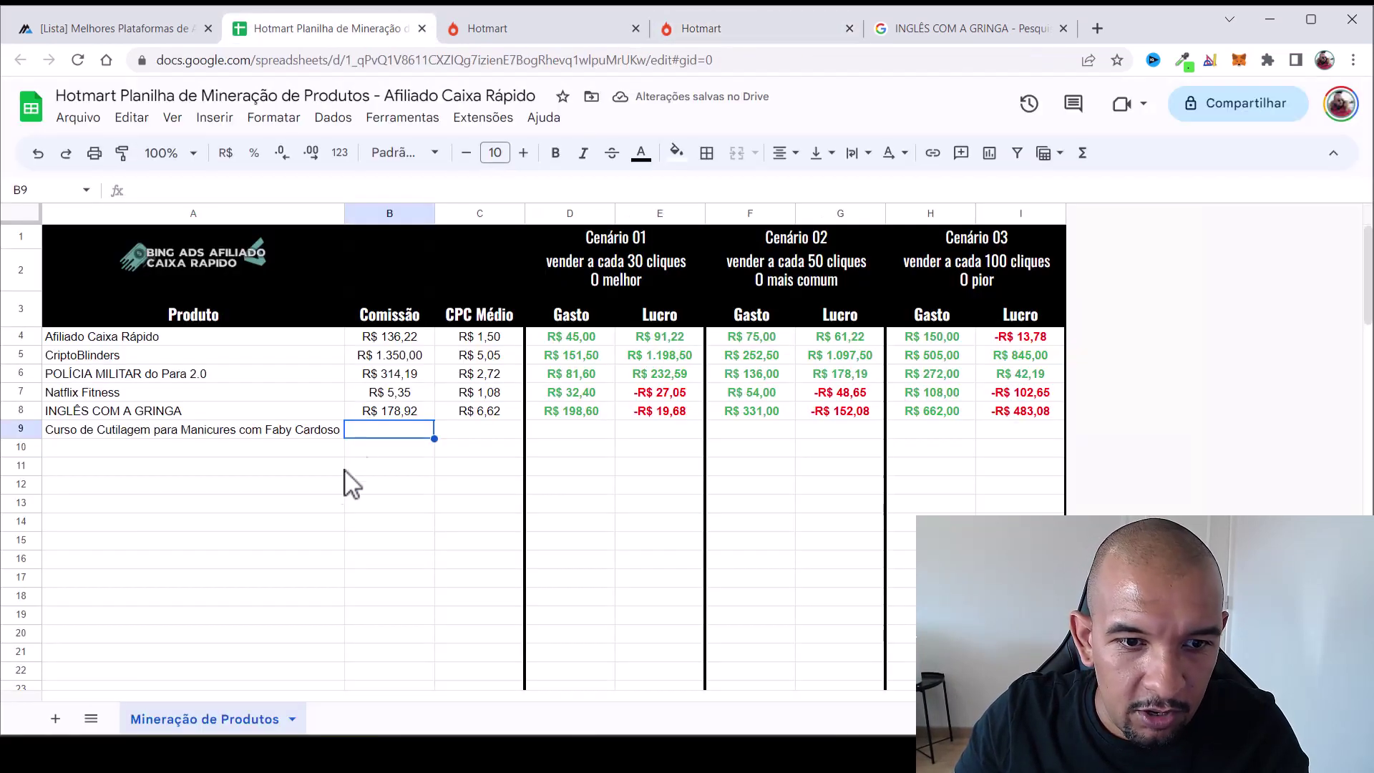
click(378, 501)
click(391, 432)
text(30,39)
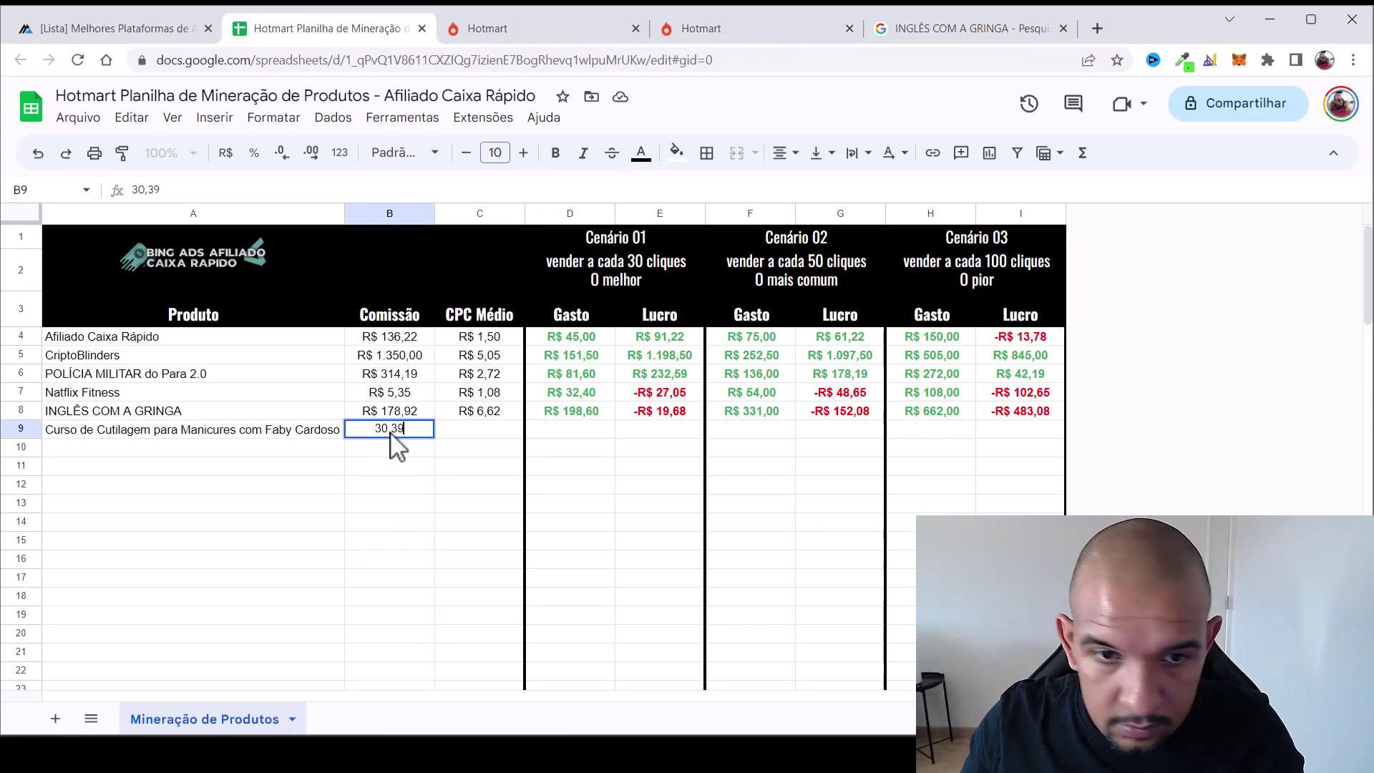
key(Return)
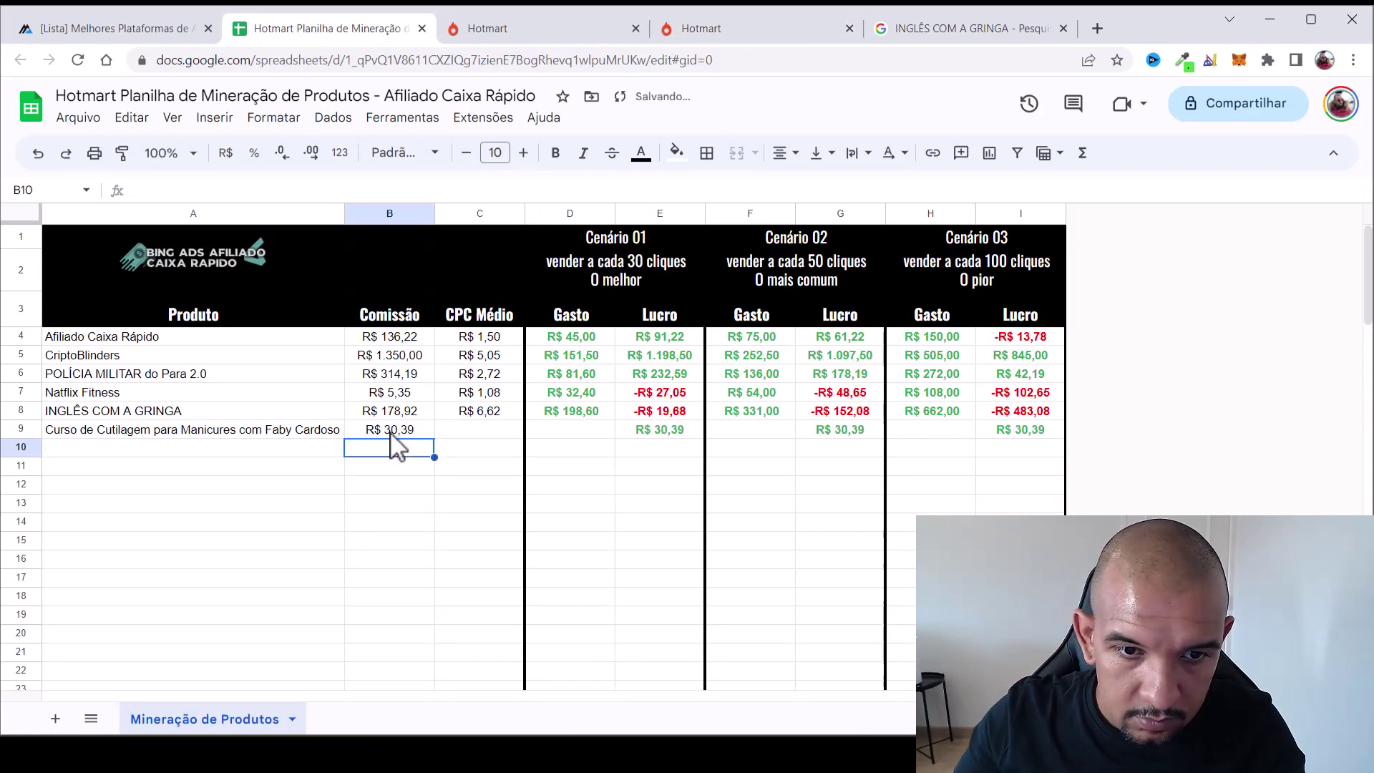
Search Google for the full Curso de Cutilagem para Manicures title and highlight its average CPC
click(905, 29)
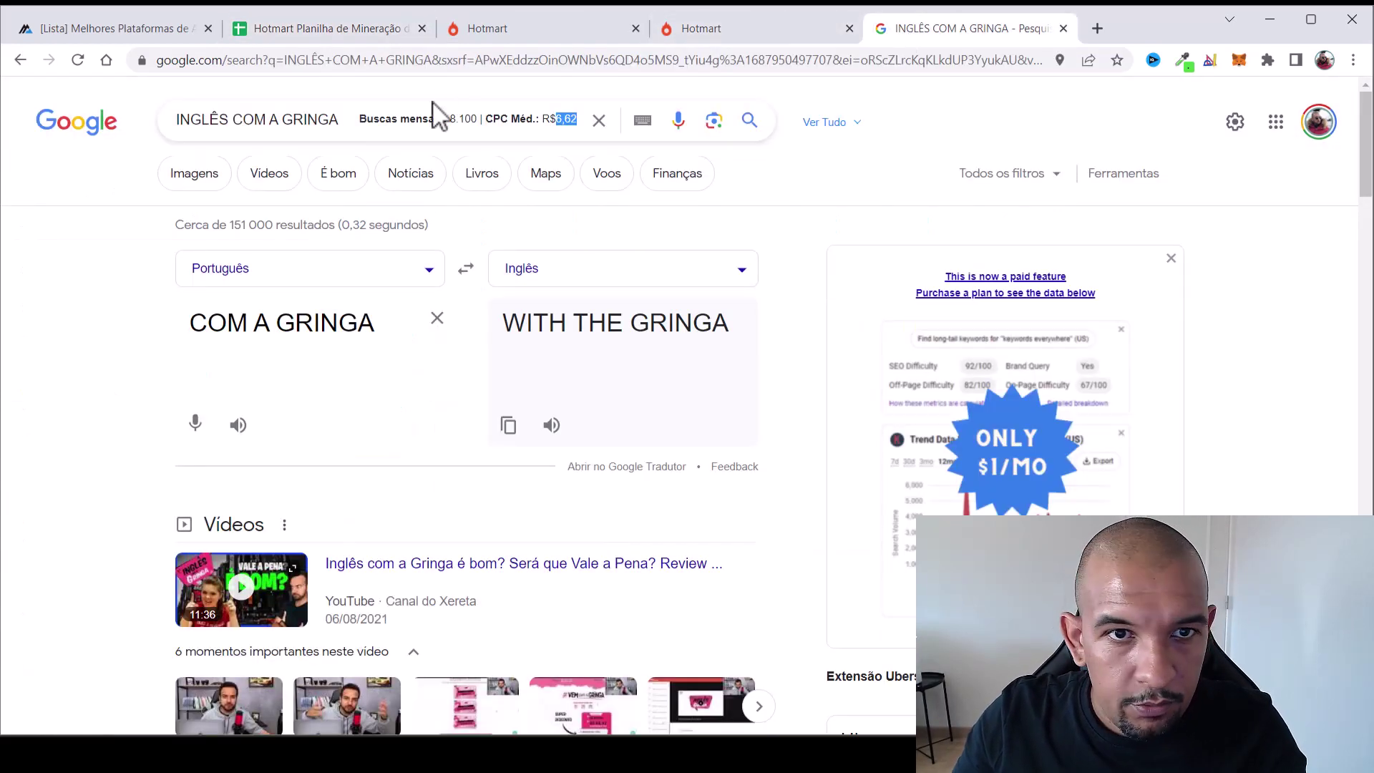
drag(343, 123, 144, 122)
key(ctrl+v)
key(Return)
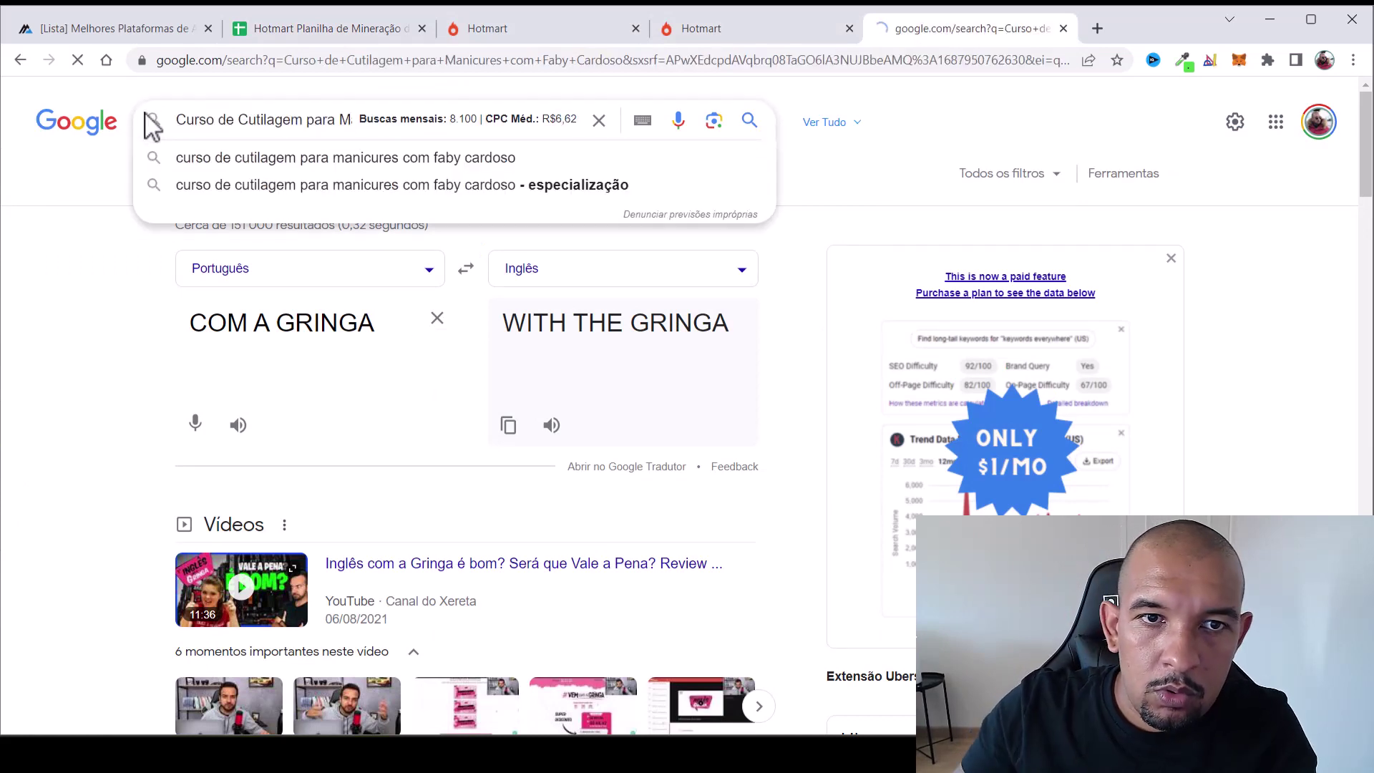
double_click(562, 118)
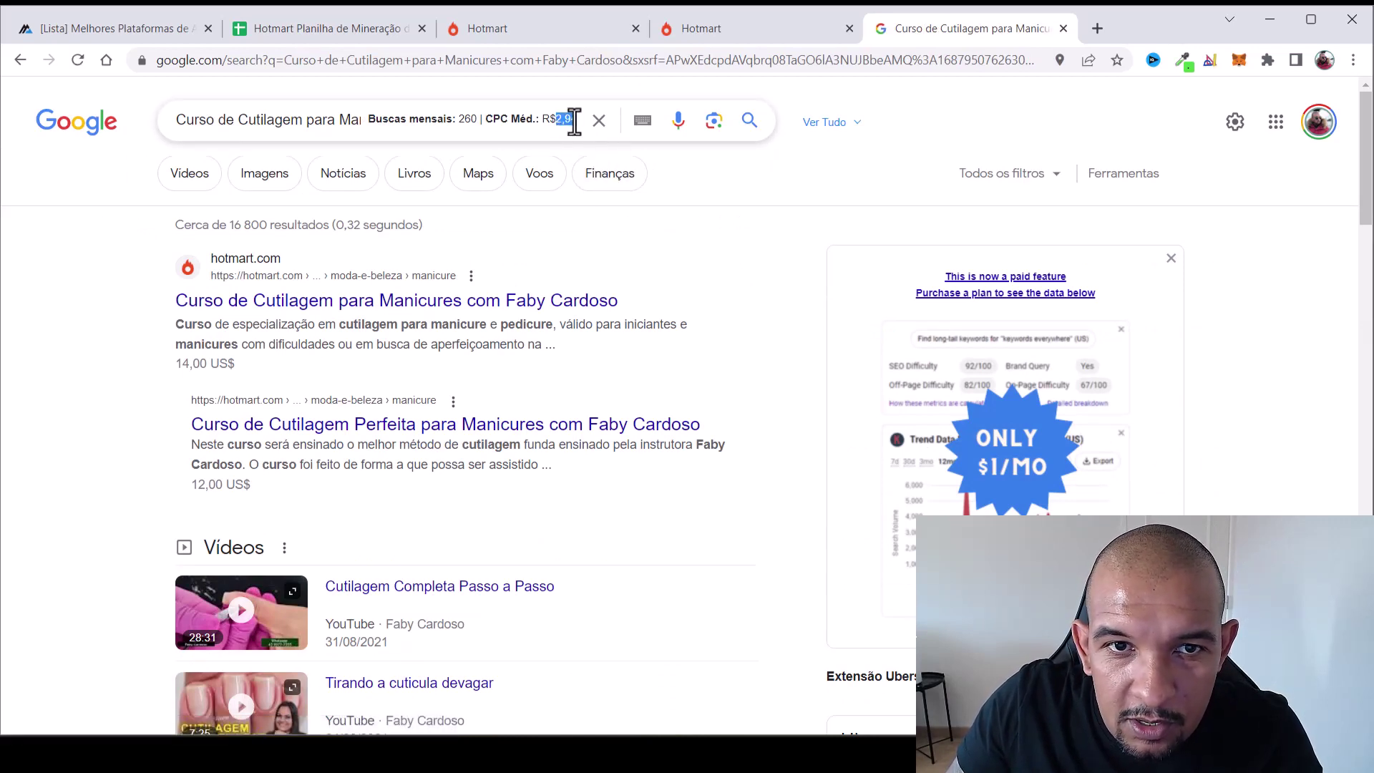
click(275, 33)
click(980, 33)
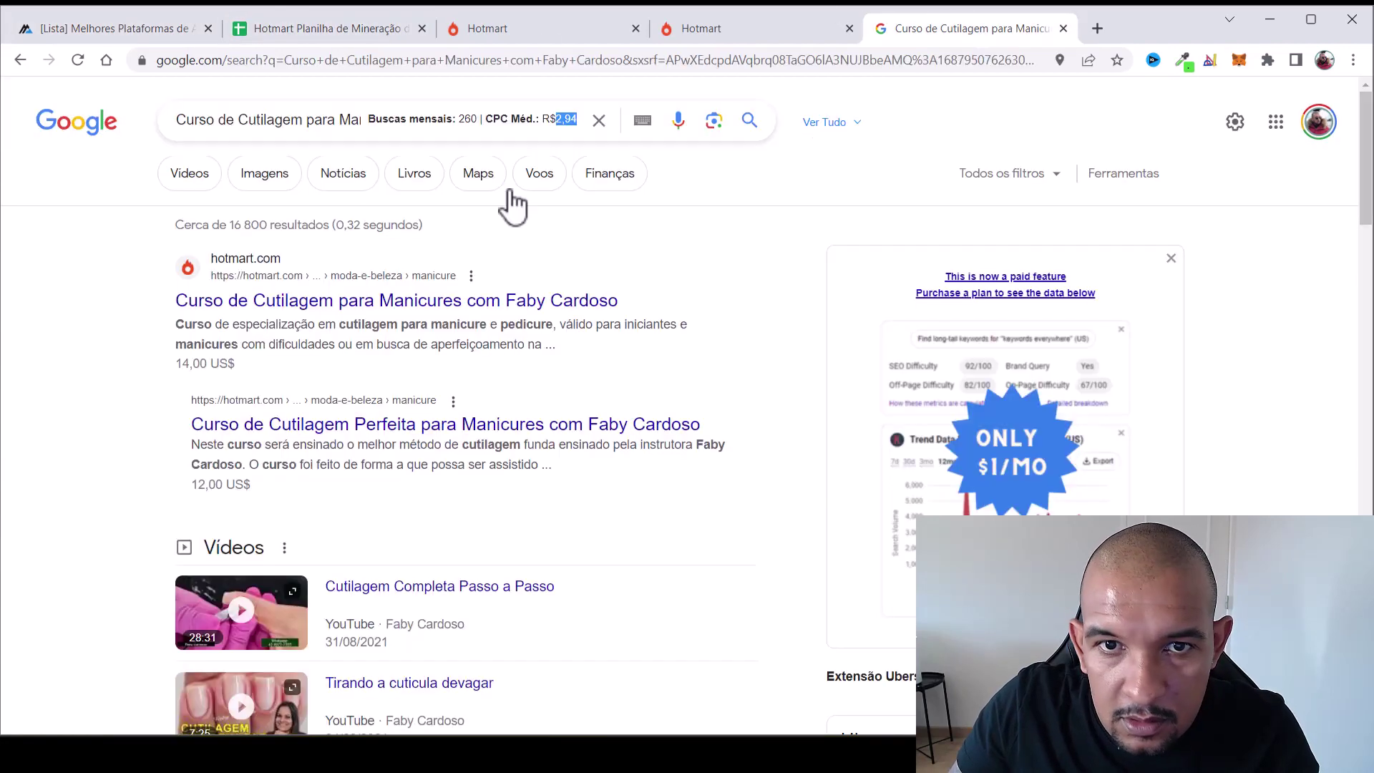
Enter 2,94 as the manicure course's CPC Médio in C9 and check its Lucro across row 9, particularly for Cenário 01
click(370, 29)
click(480, 445)
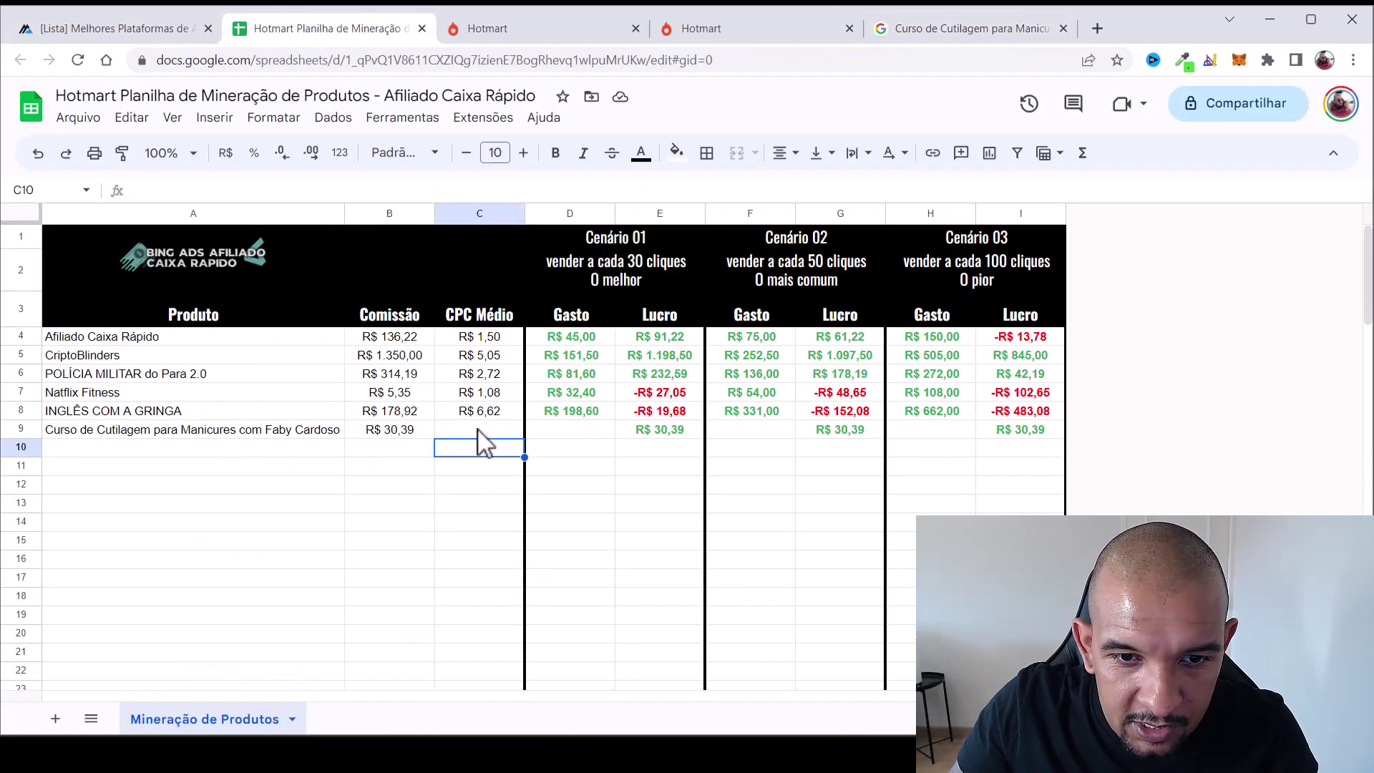
click(486, 431)
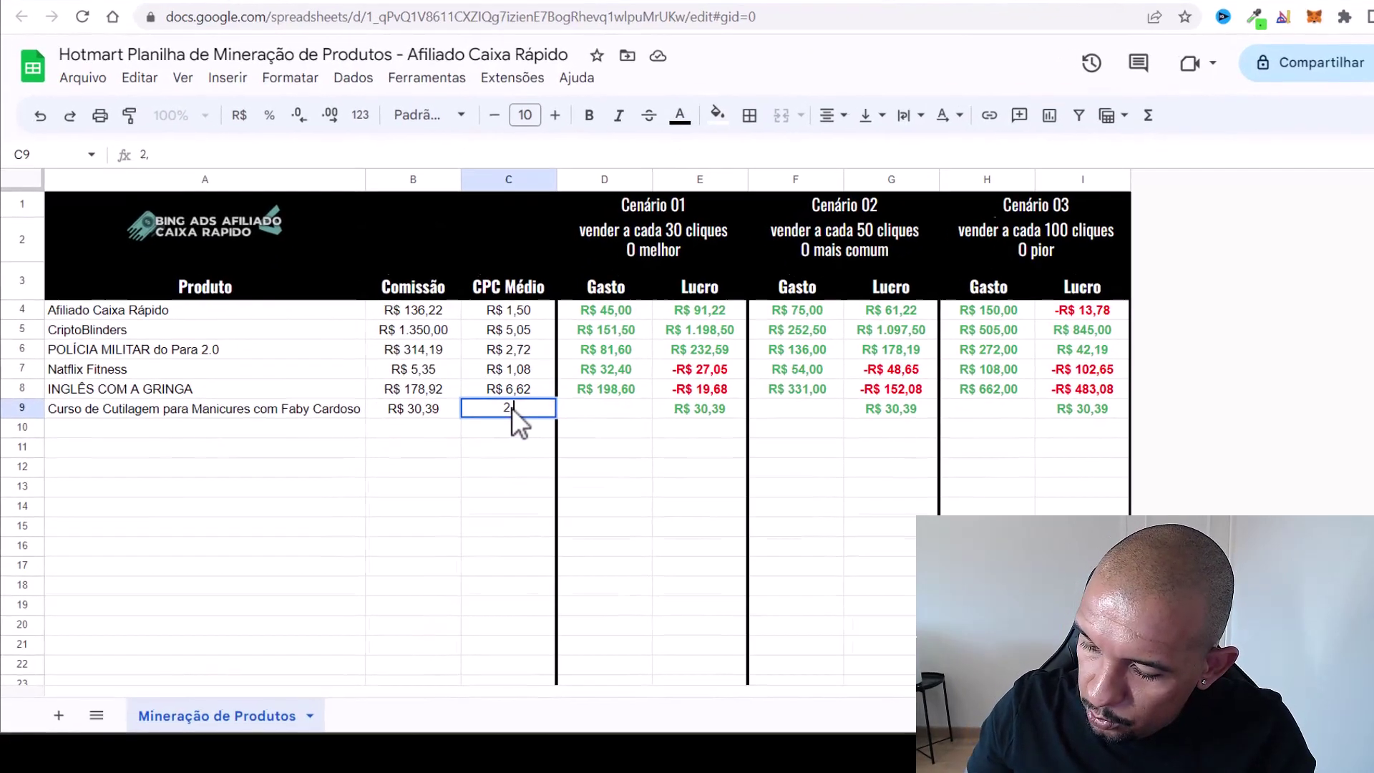
text(2,94)
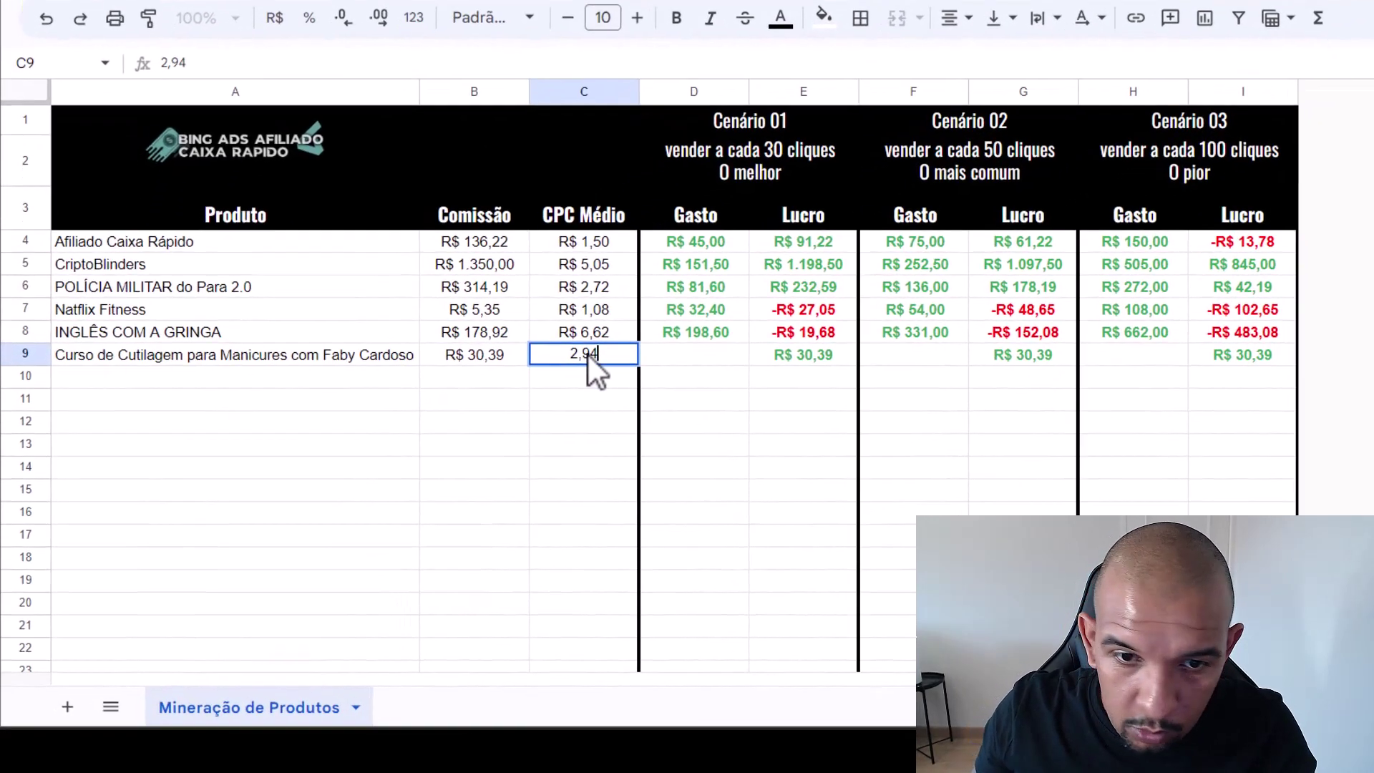
key(Return)
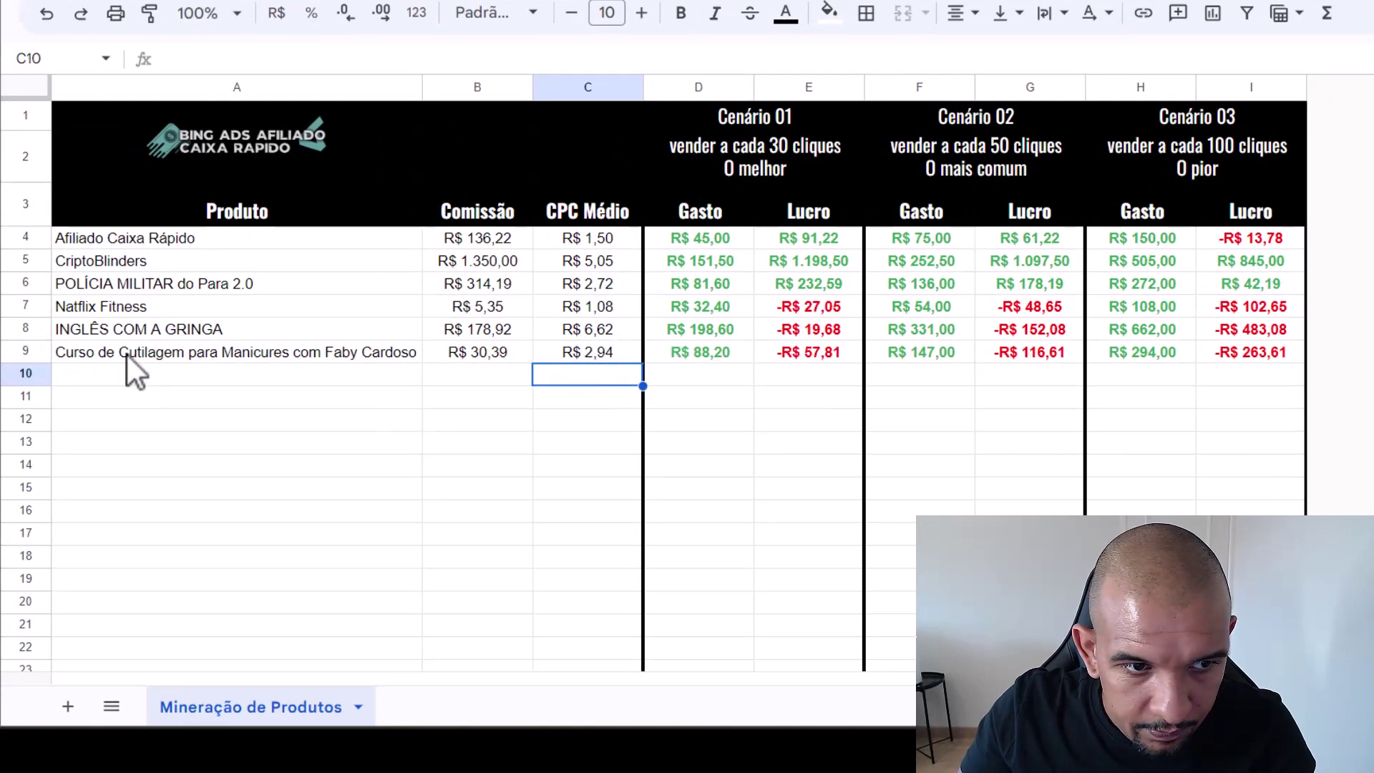
click(20, 352)
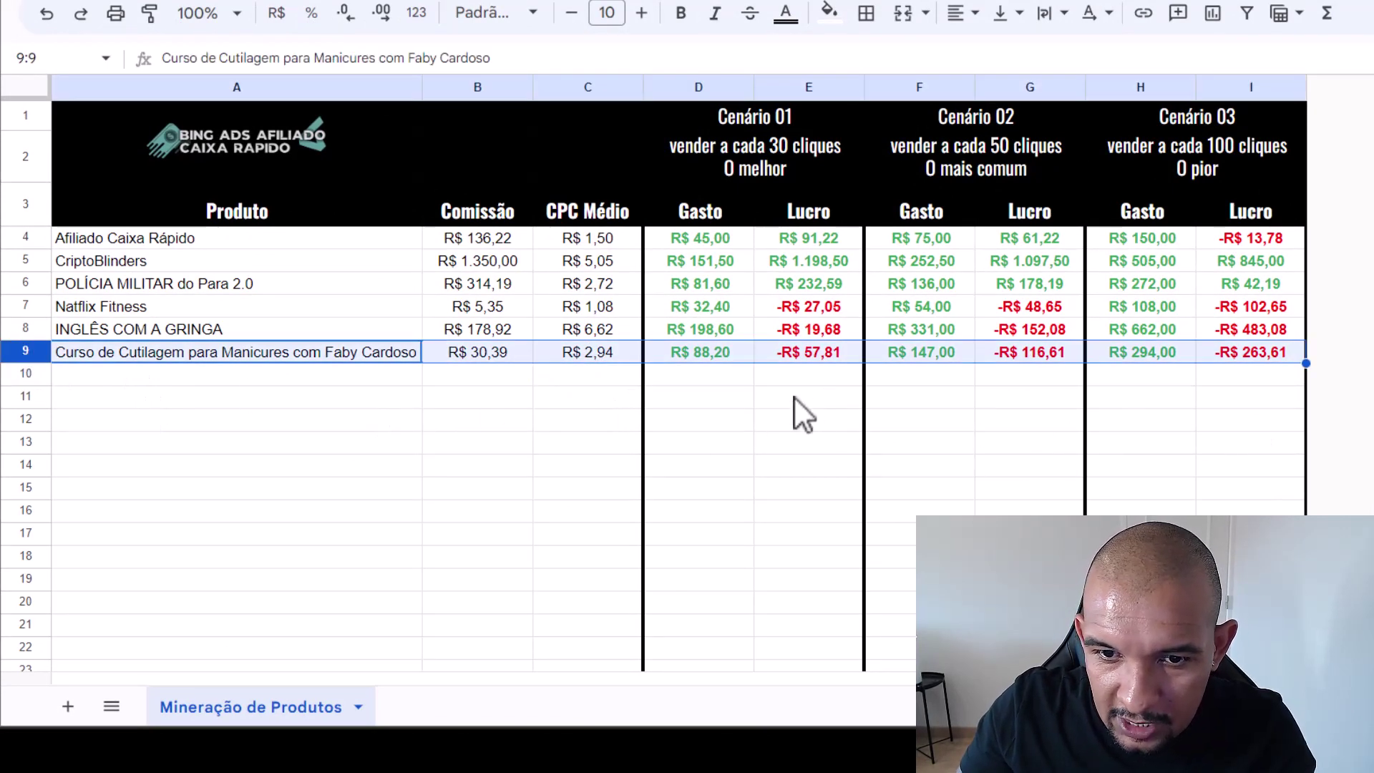
click(784, 444)
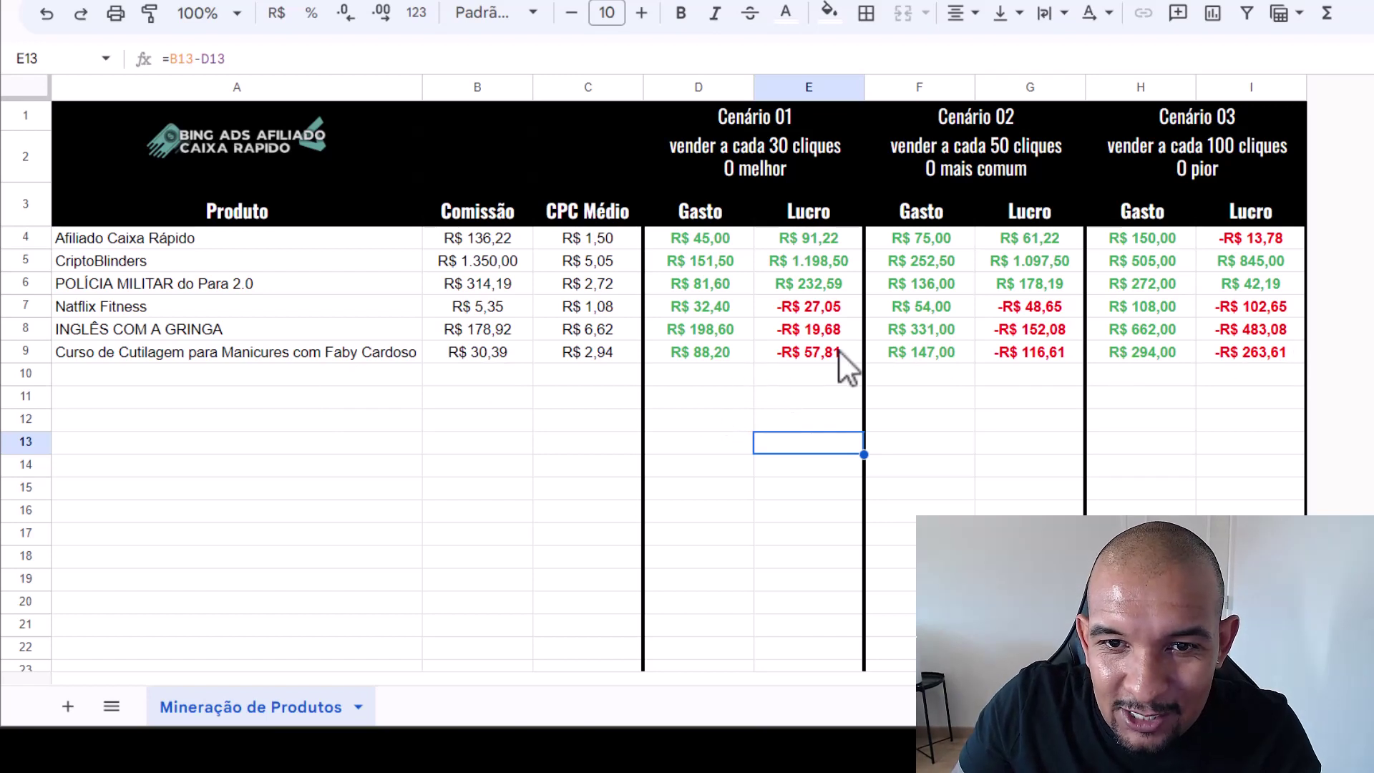
click(816, 358)
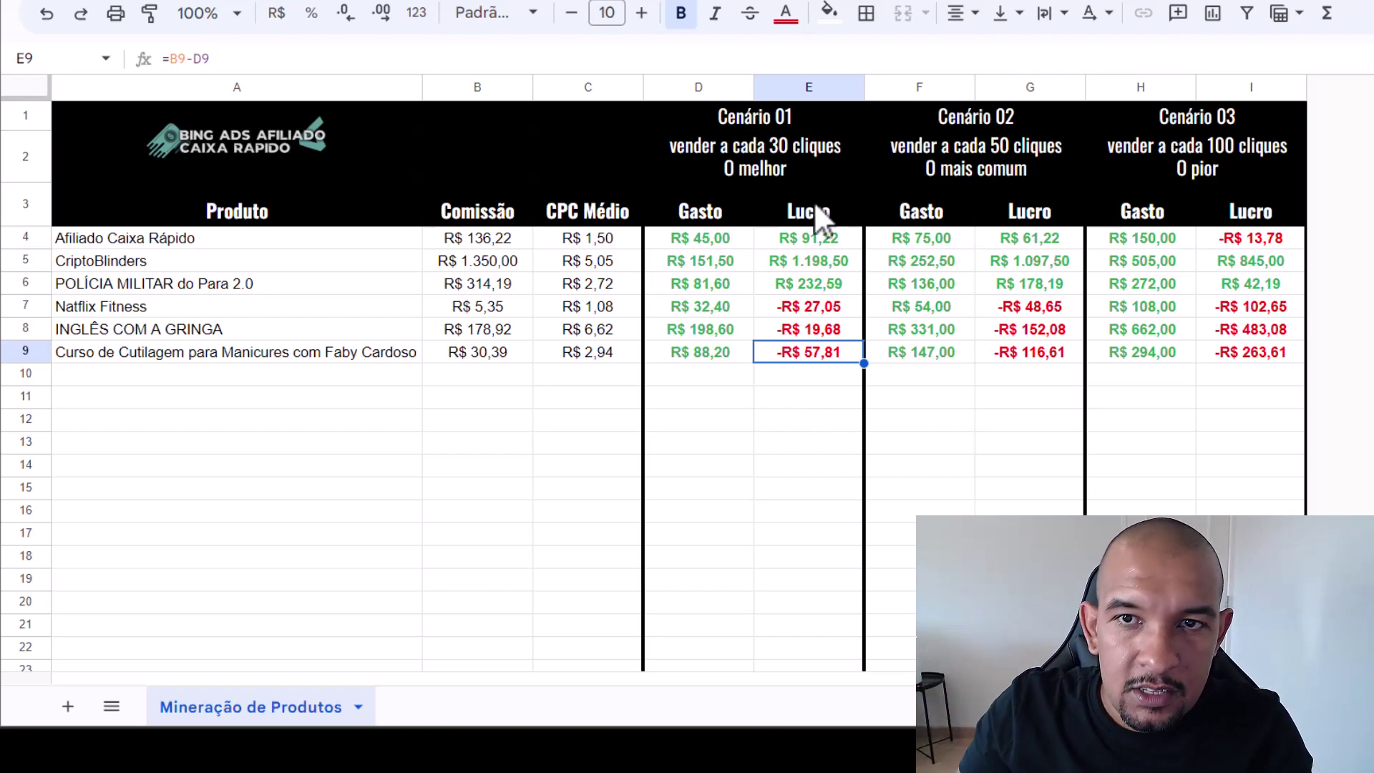
Close the manicure course's product page and open STC - Sistema de Transformação Corporal from the Hotmart marketplace in a new tab
click(812, 29)
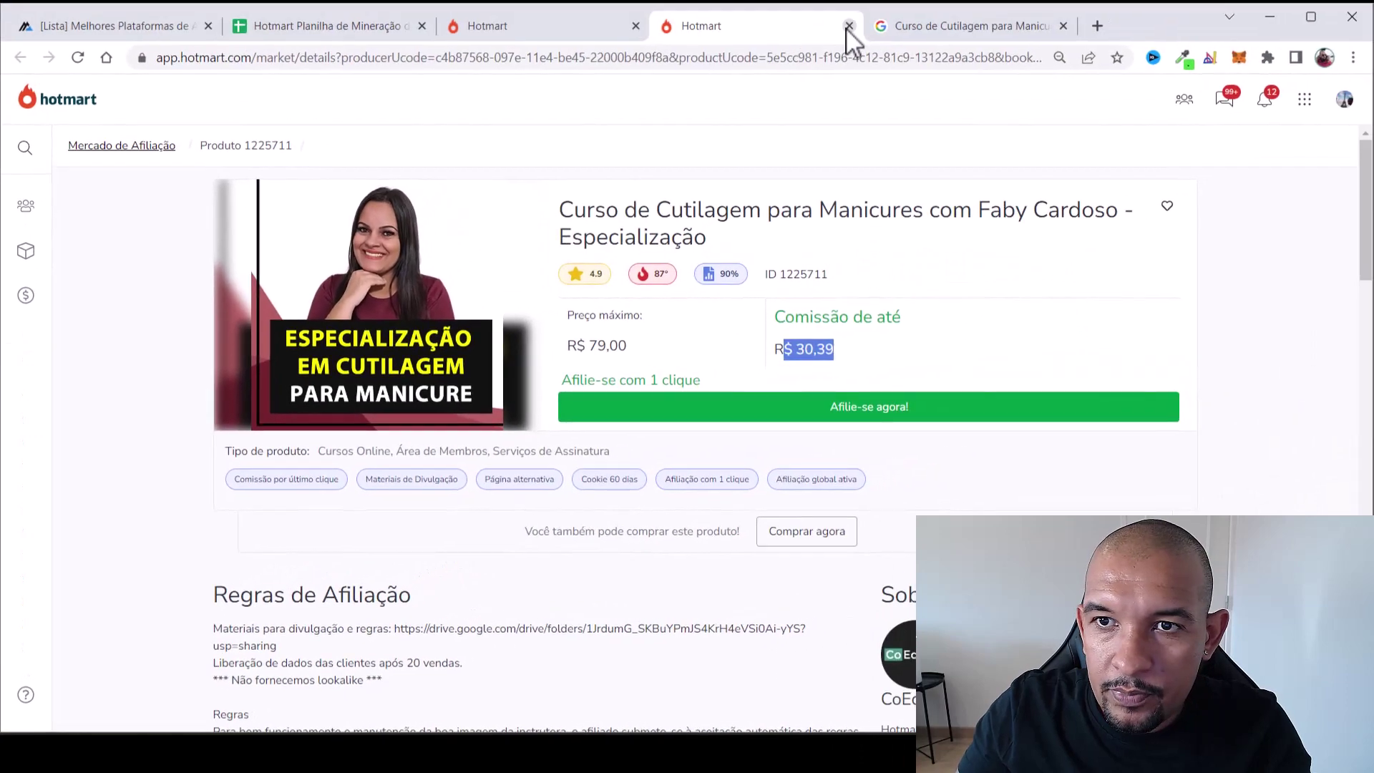
click(848, 26)
click(537, 29)
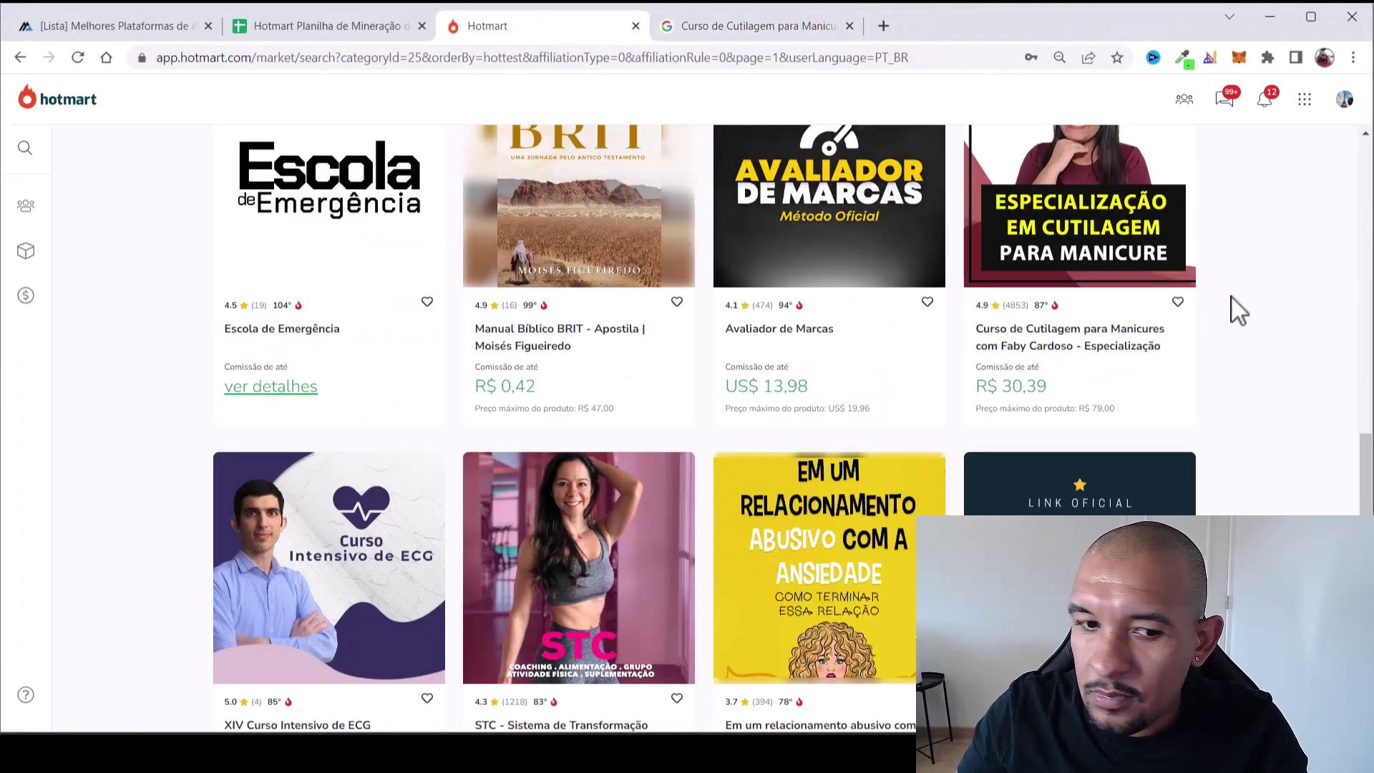
scroll(1216, 329, down, 5)
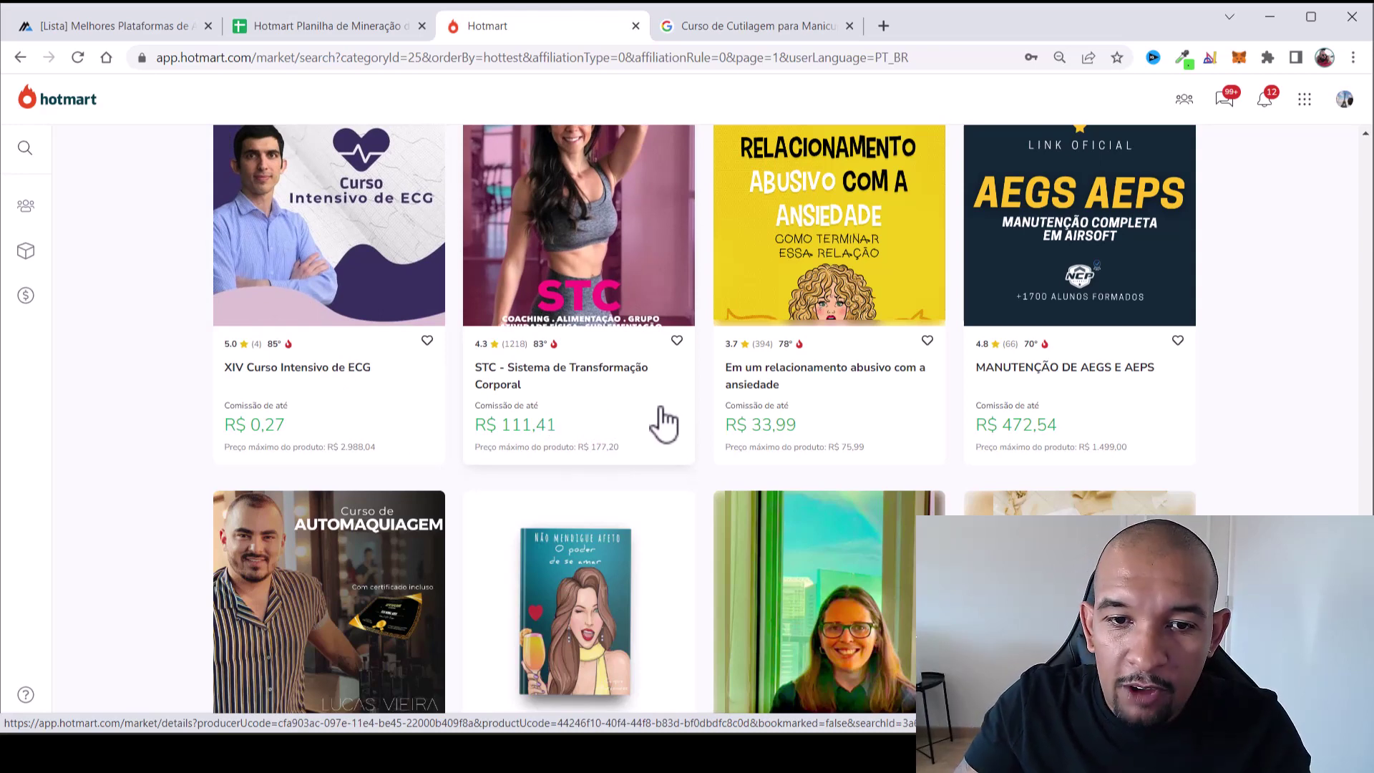
scroll(664, 422, up, 1)
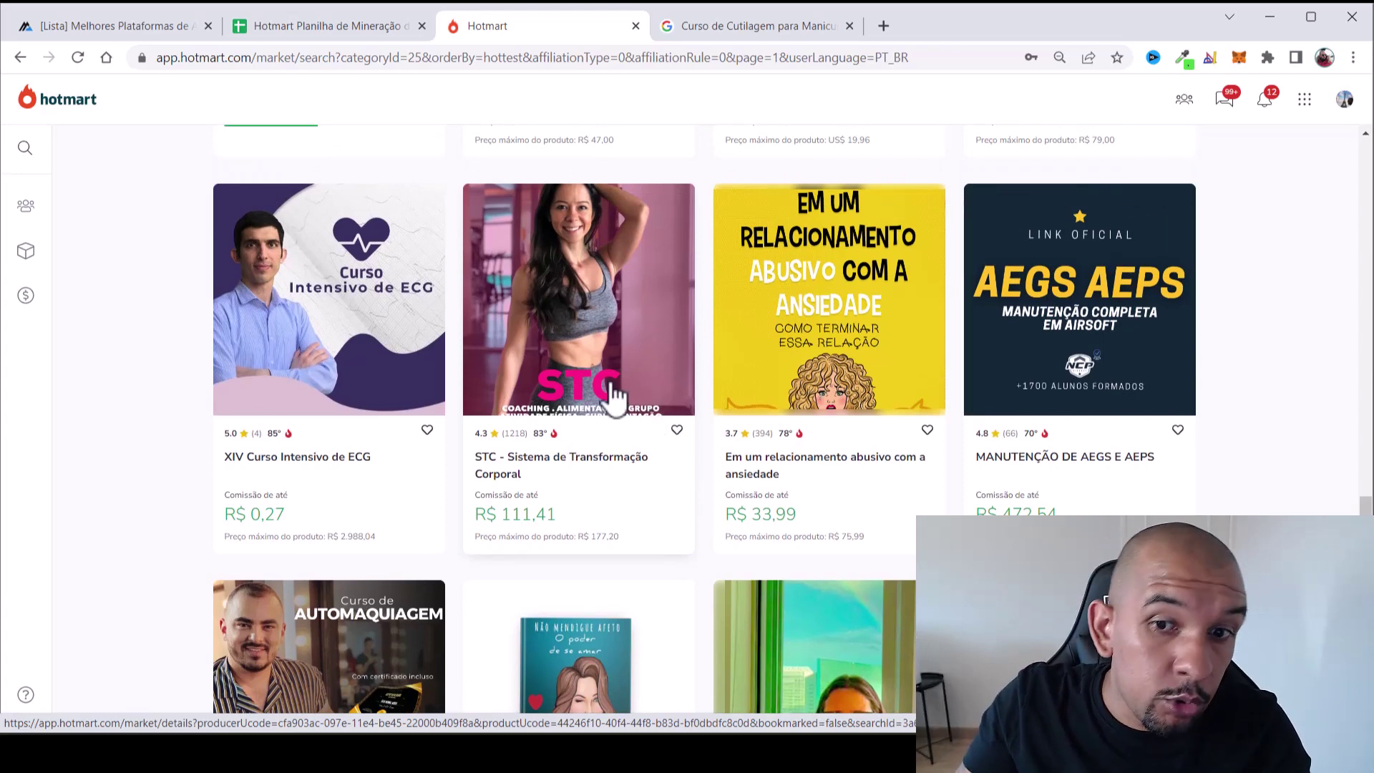
right_click(577, 320)
click(614, 336)
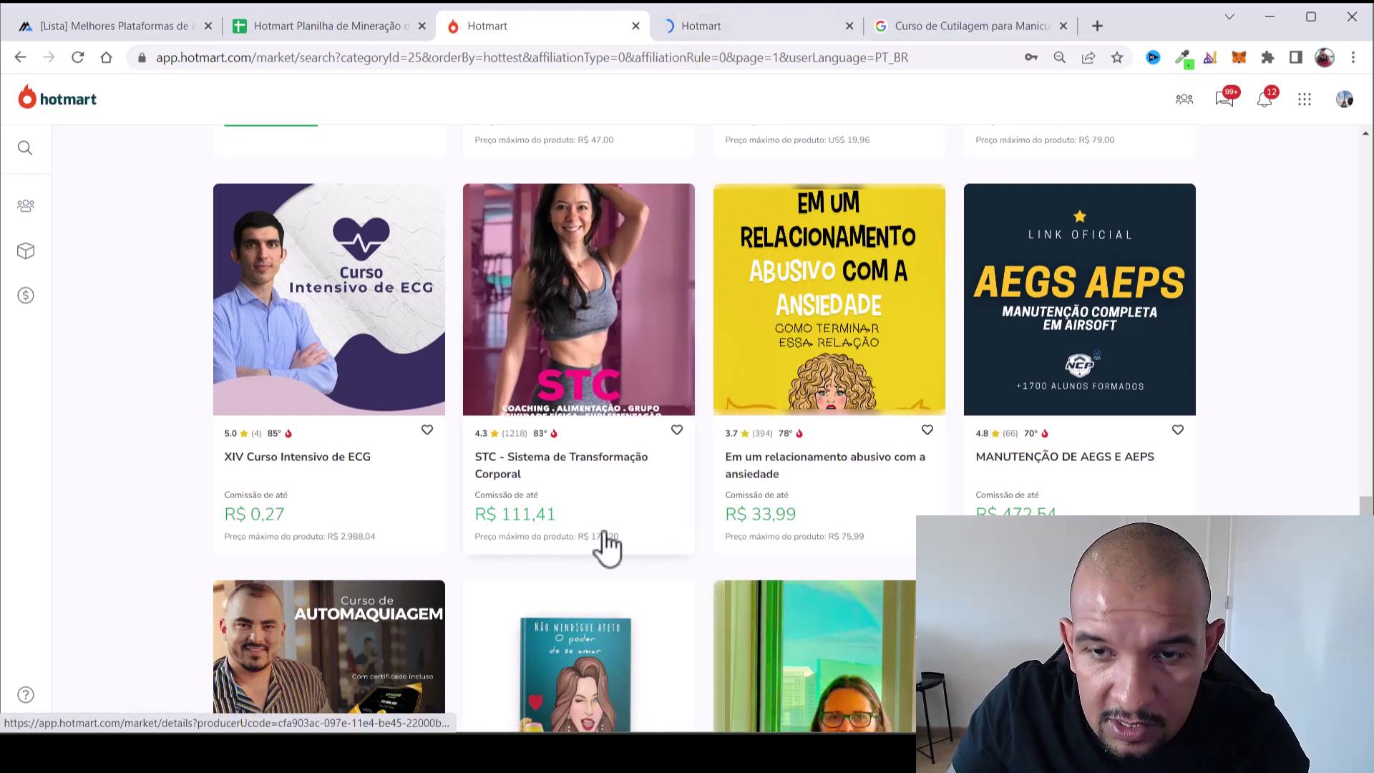
click(769, 29)
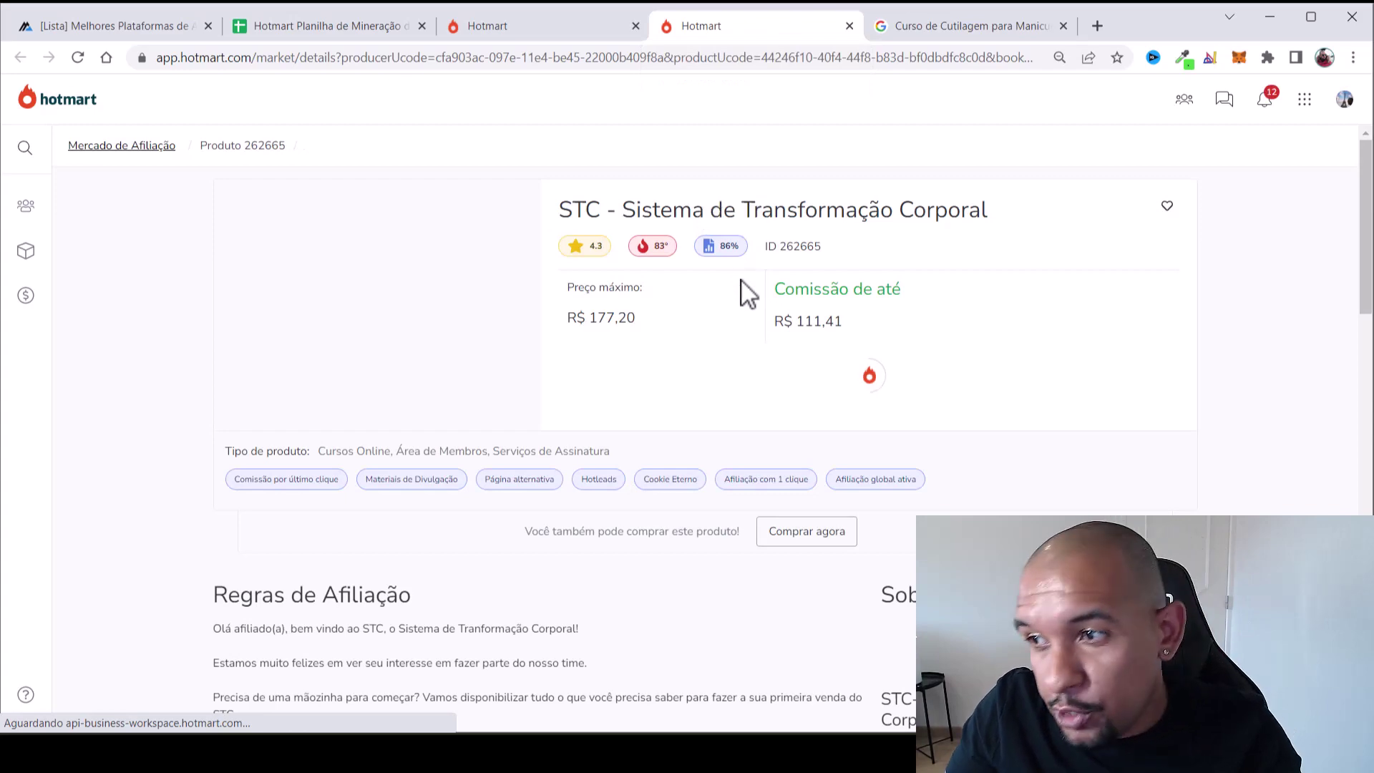
Read the welcome text and the affiliate training link in STC's Regras de Afiliação
scroll(554, 417, down, 3)
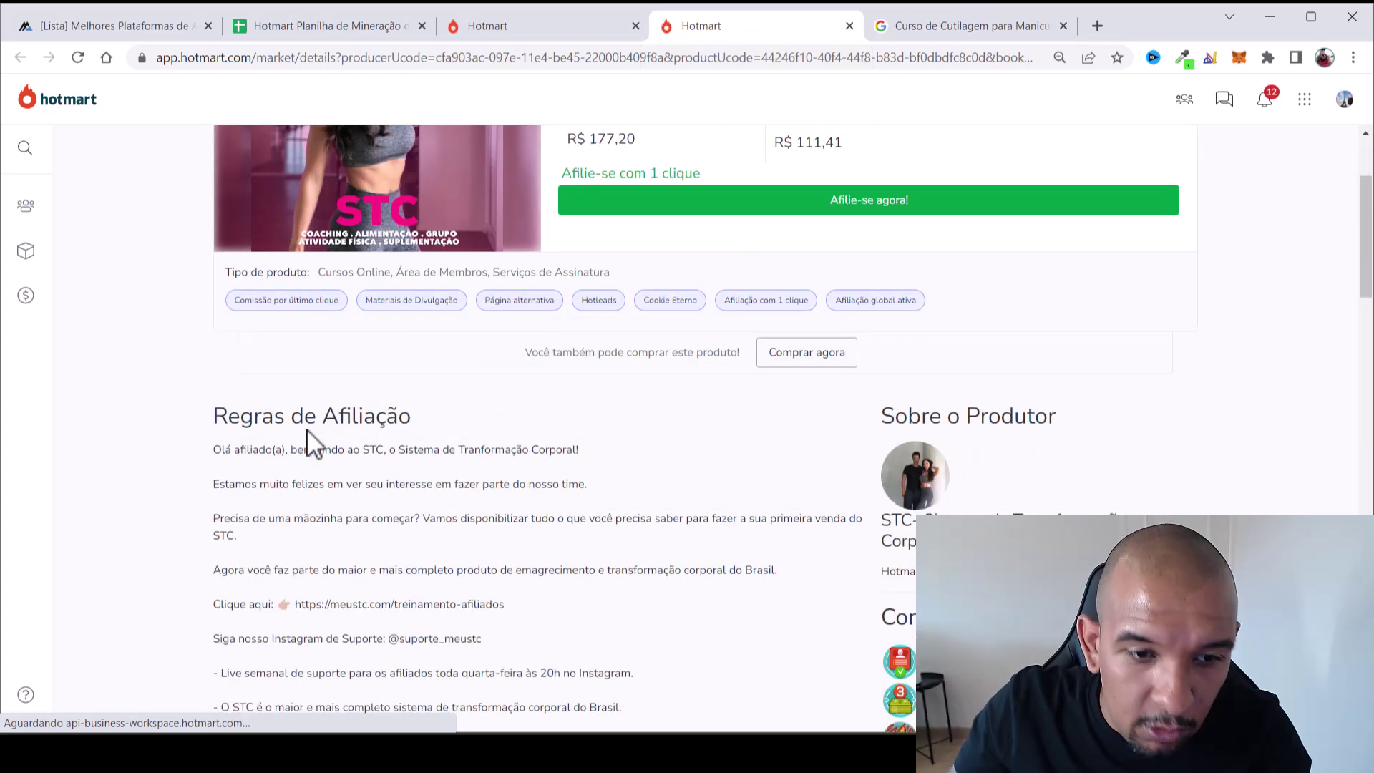
drag(226, 451, 549, 451)
drag(248, 485, 522, 483)
scroll(408, 513, down, 1)
drag(254, 429, 441, 440)
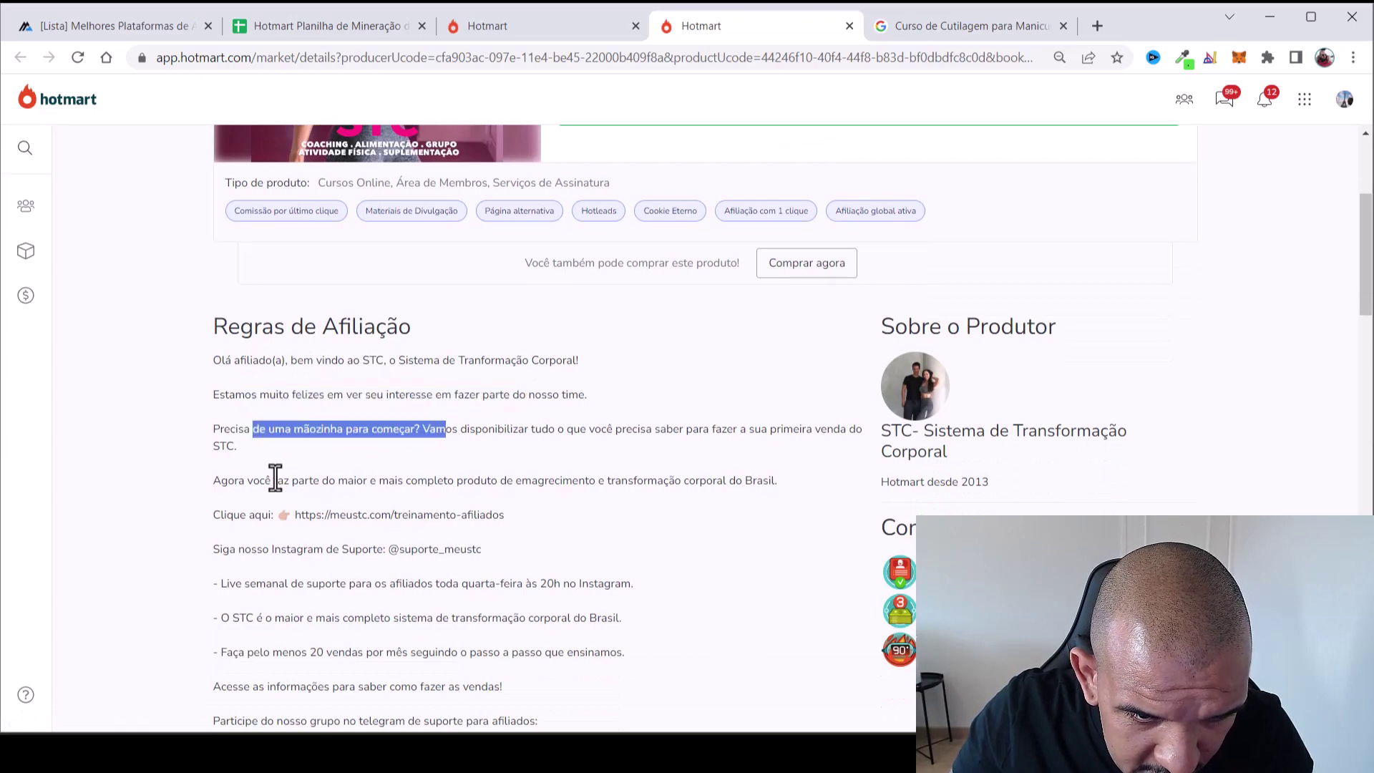
drag(238, 480, 796, 483)
click(528, 481)
scroll(537, 484, down, 1)
scroll(501, 473, down, 1)
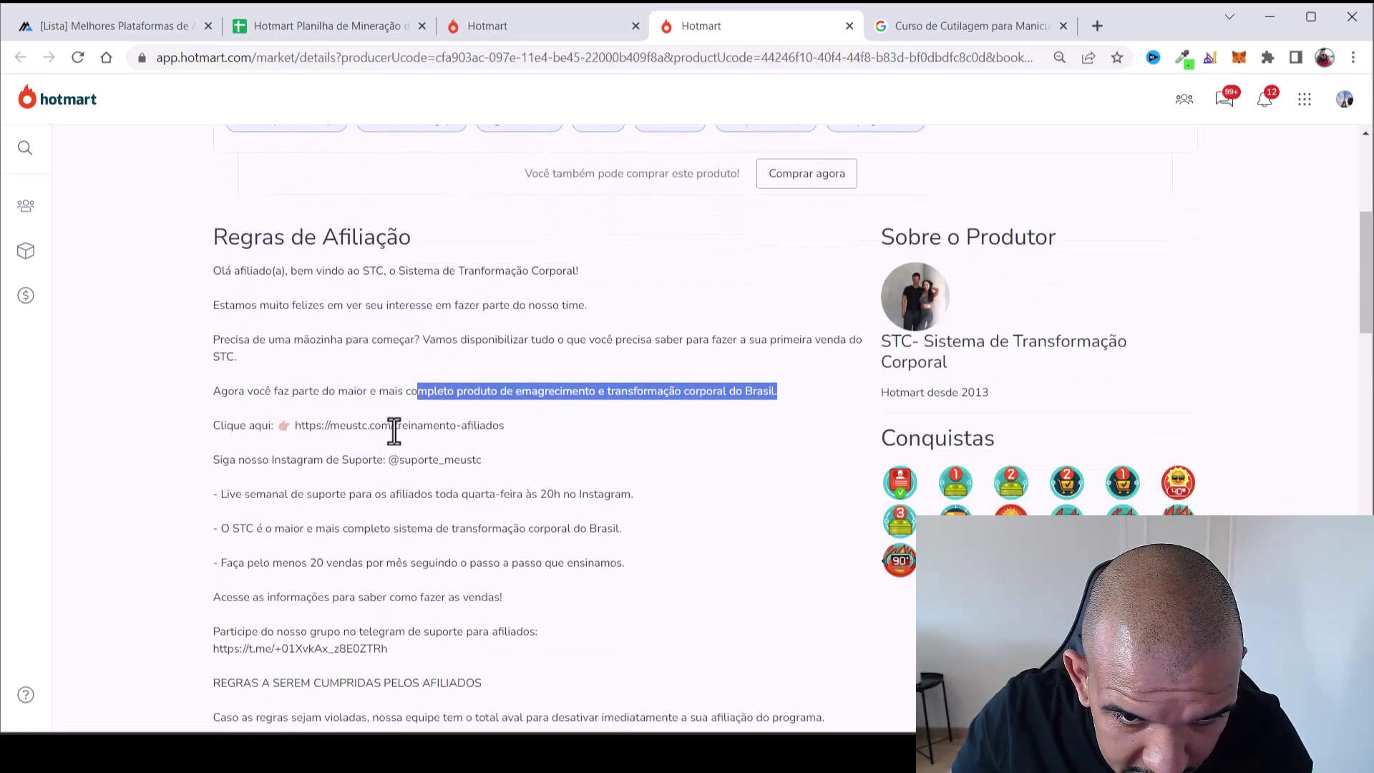
drag(396, 426, 540, 427)
scroll(530, 436, down, 1)
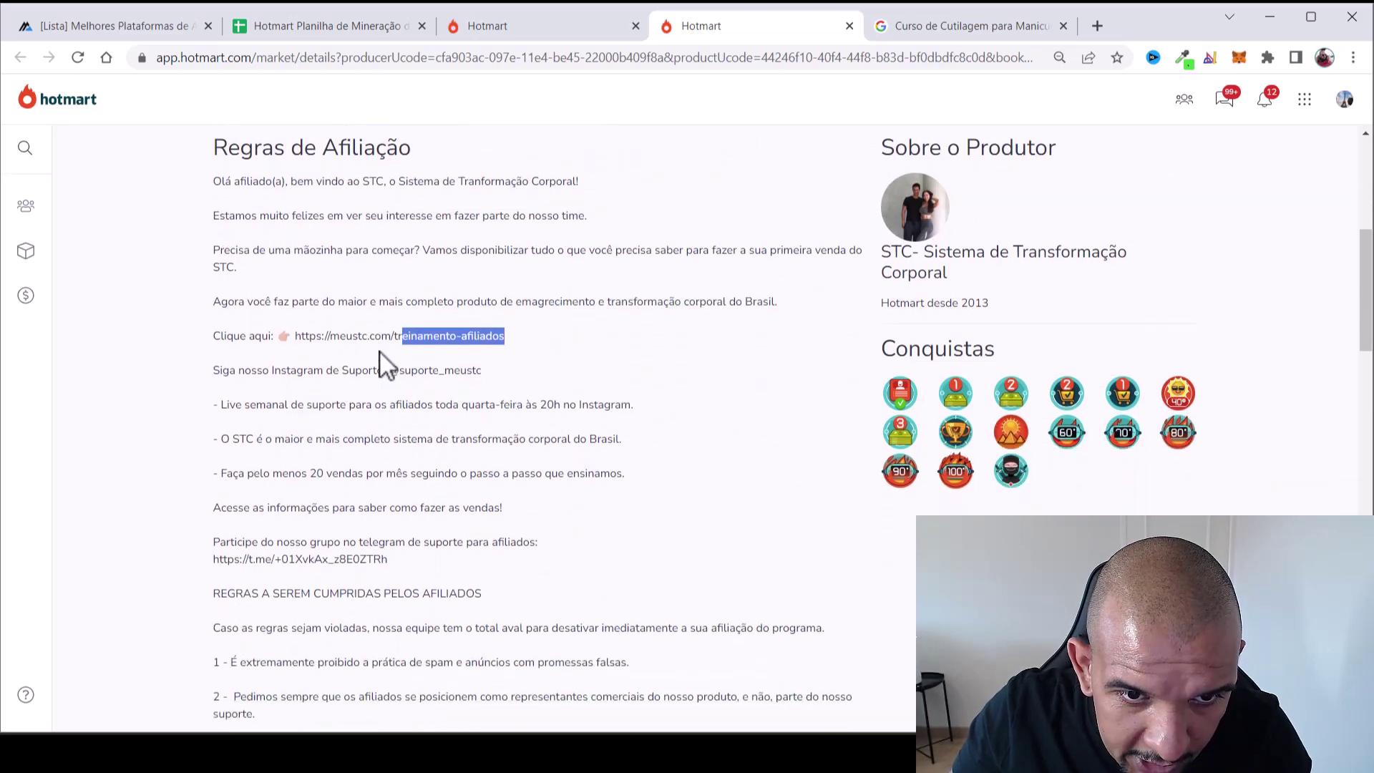
click(387, 341)
drag(394, 336, 541, 345)
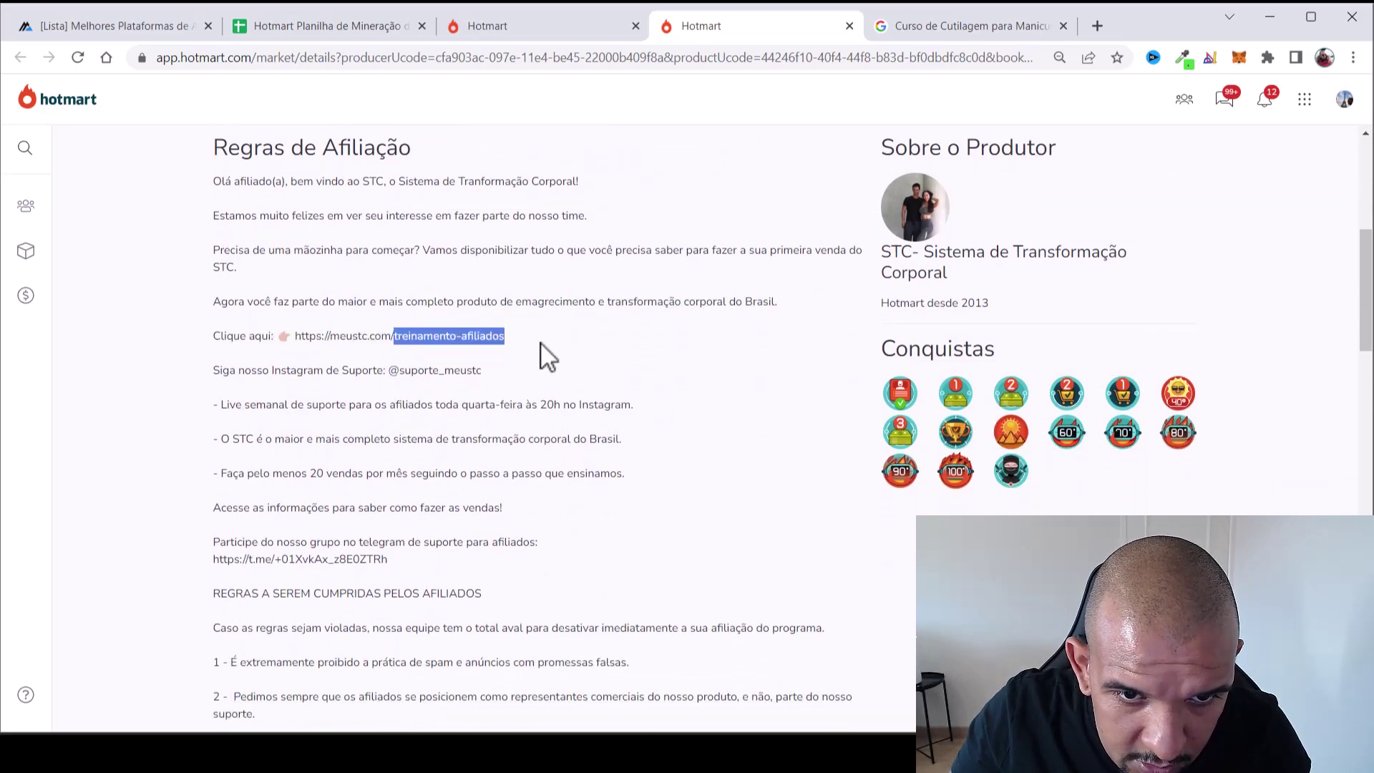
Read the Instagram support, weekly live, sales and Telegram group notes for STC affiliates
drag(222, 370, 559, 389)
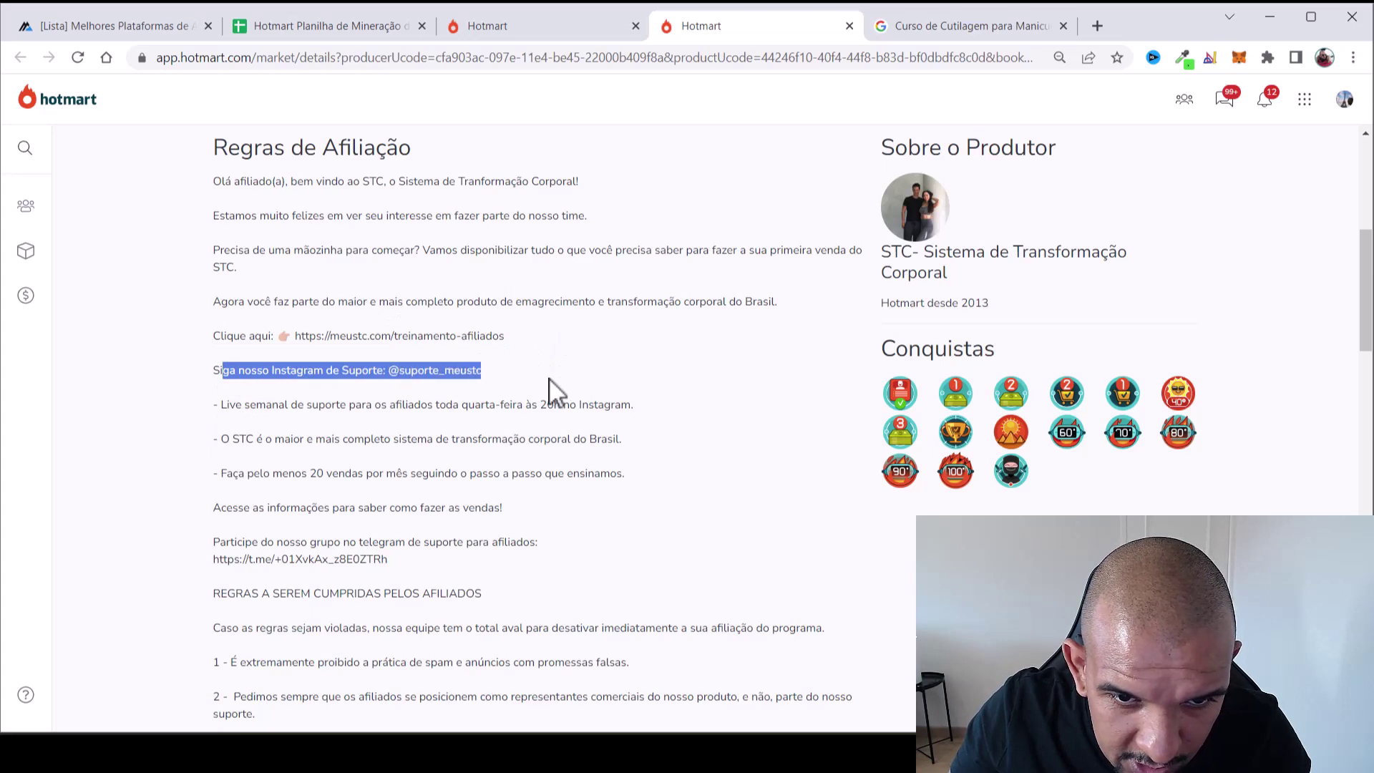
drag(257, 401, 635, 404)
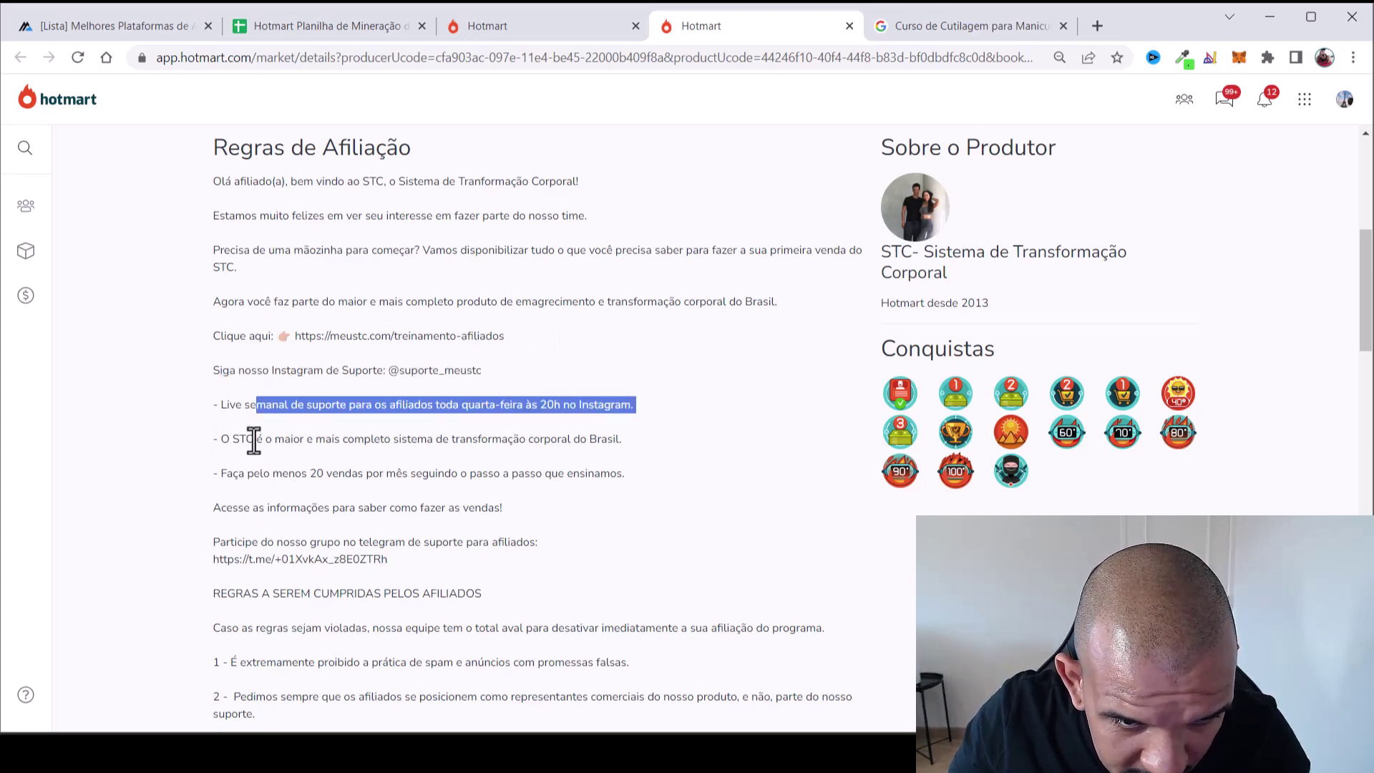
drag(254, 439, 503, 440)
drag(251, 474, 504, 475)
scroll(527, 458, down, 1)
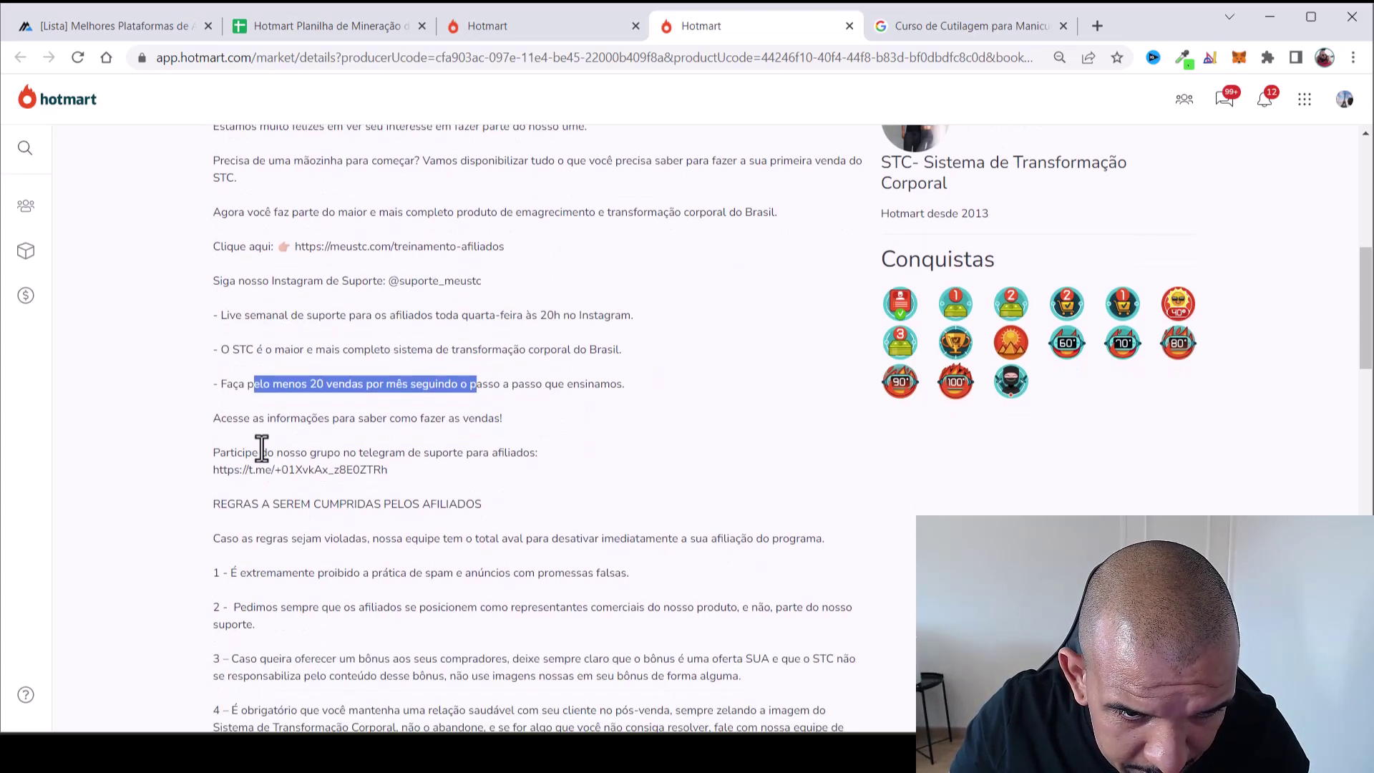
drag(259, 452, 527, 444)
scroll(251, 413, down, 1)
Examine rules 1 to 4 under REGRAS A SEREM CUMPRIDAS PELOS AFILIADOS on the STC page
drag(243, 414, 465, 416)
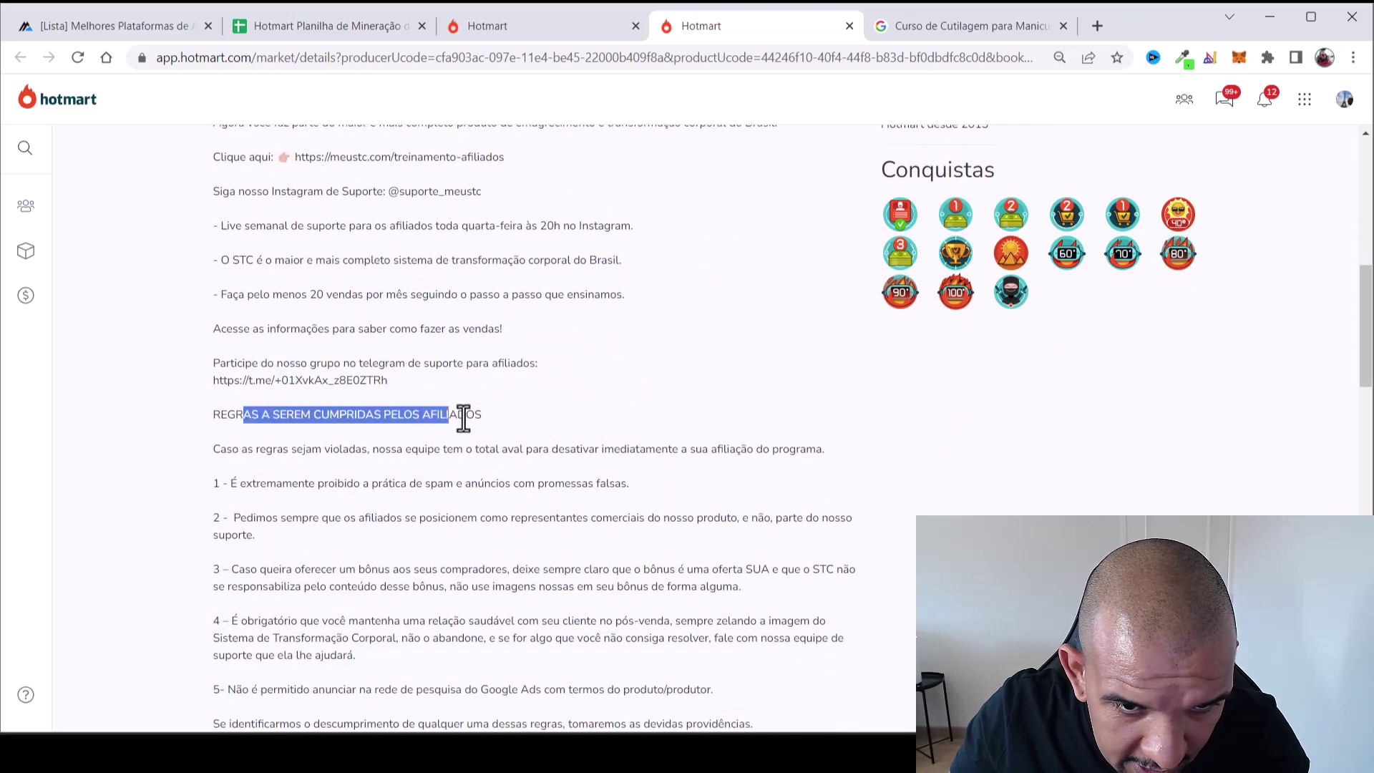
scroll(483, 416, down, 1)
click(246, 395)
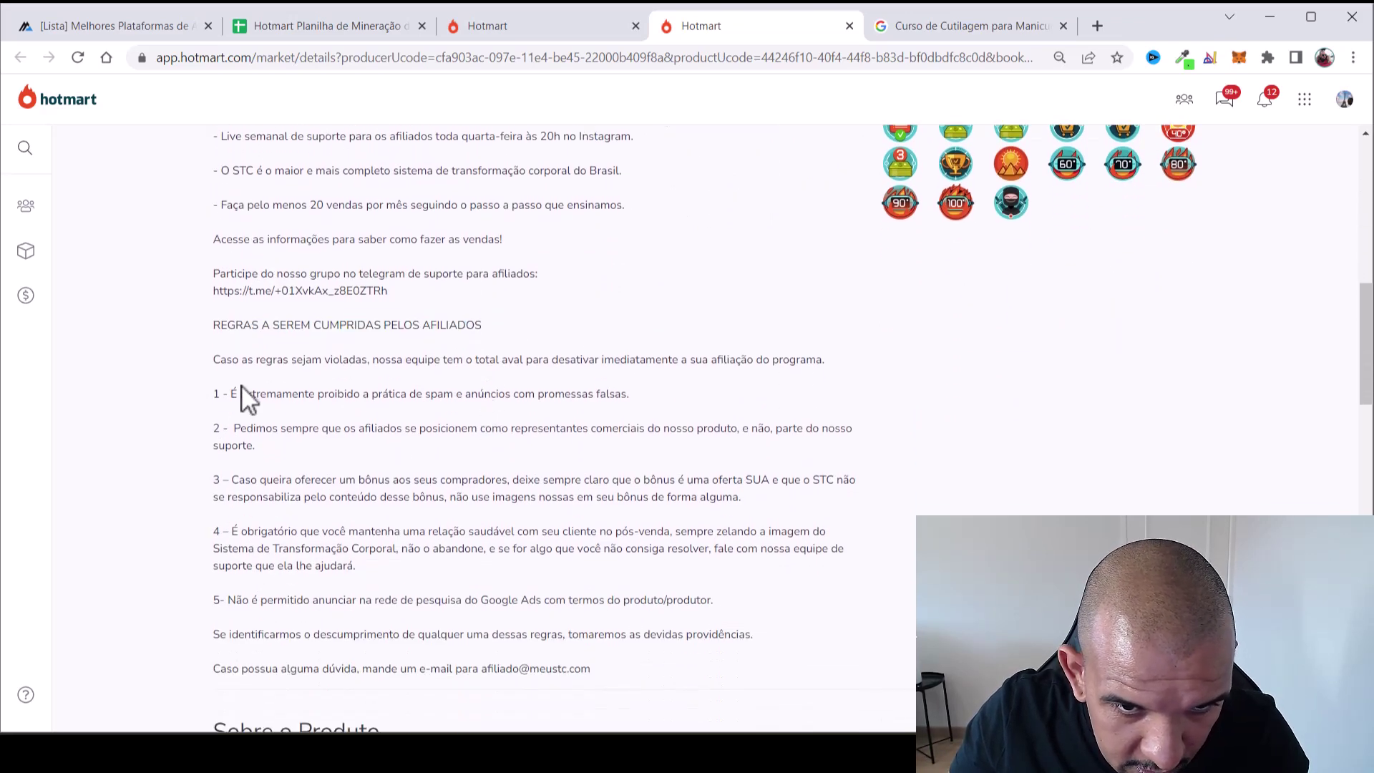
triple_click(552, 396)
drag(258, 429, 566, 429)
scroll(522, 451, down, 1)
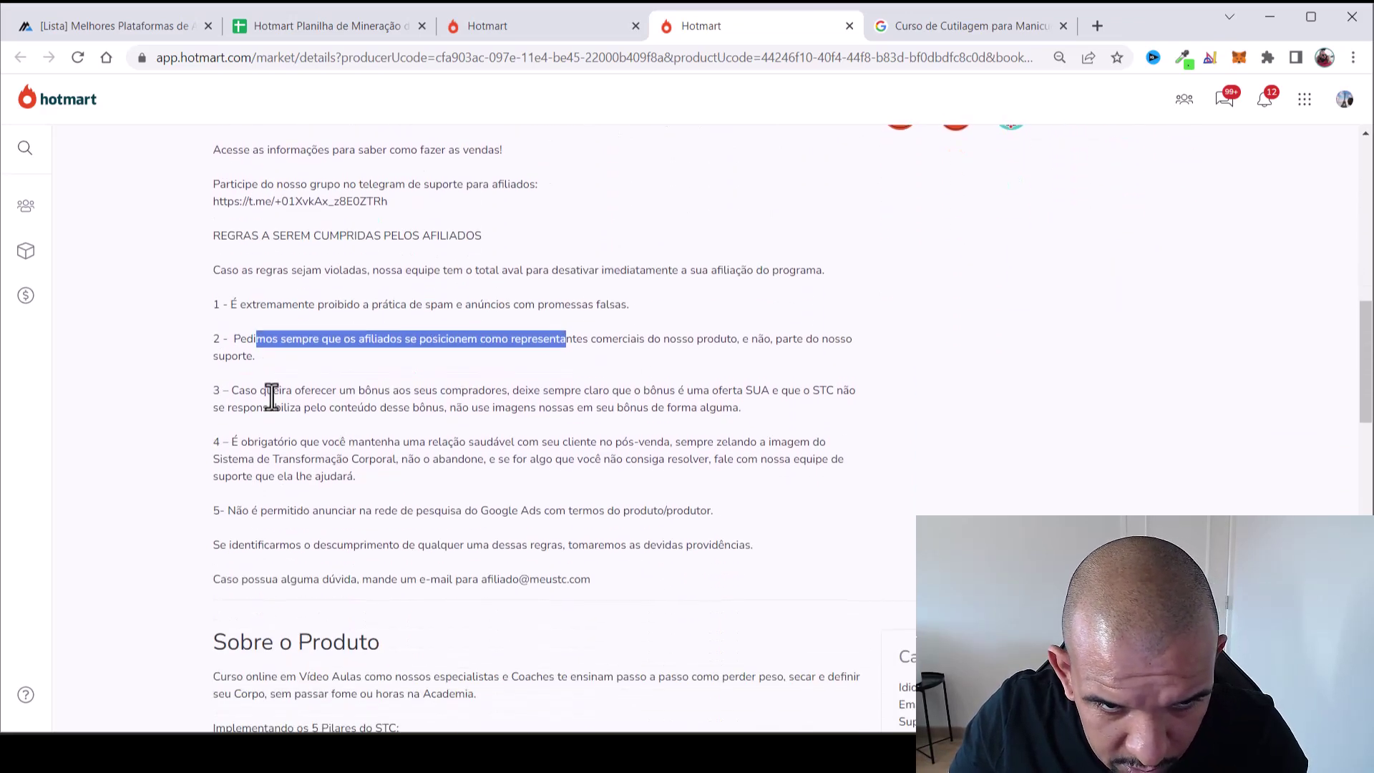
drag(273, 391, 393, 393)
drag(596, 394, 594, 403)
scroll(594, 403, down, 1)
drag(268, 353, 601, 369)
Examine rule 5 on advertising with product or producer terms, highlighting the whole rule and its mention of Google Ads
drag(259, 422, 437, 421)
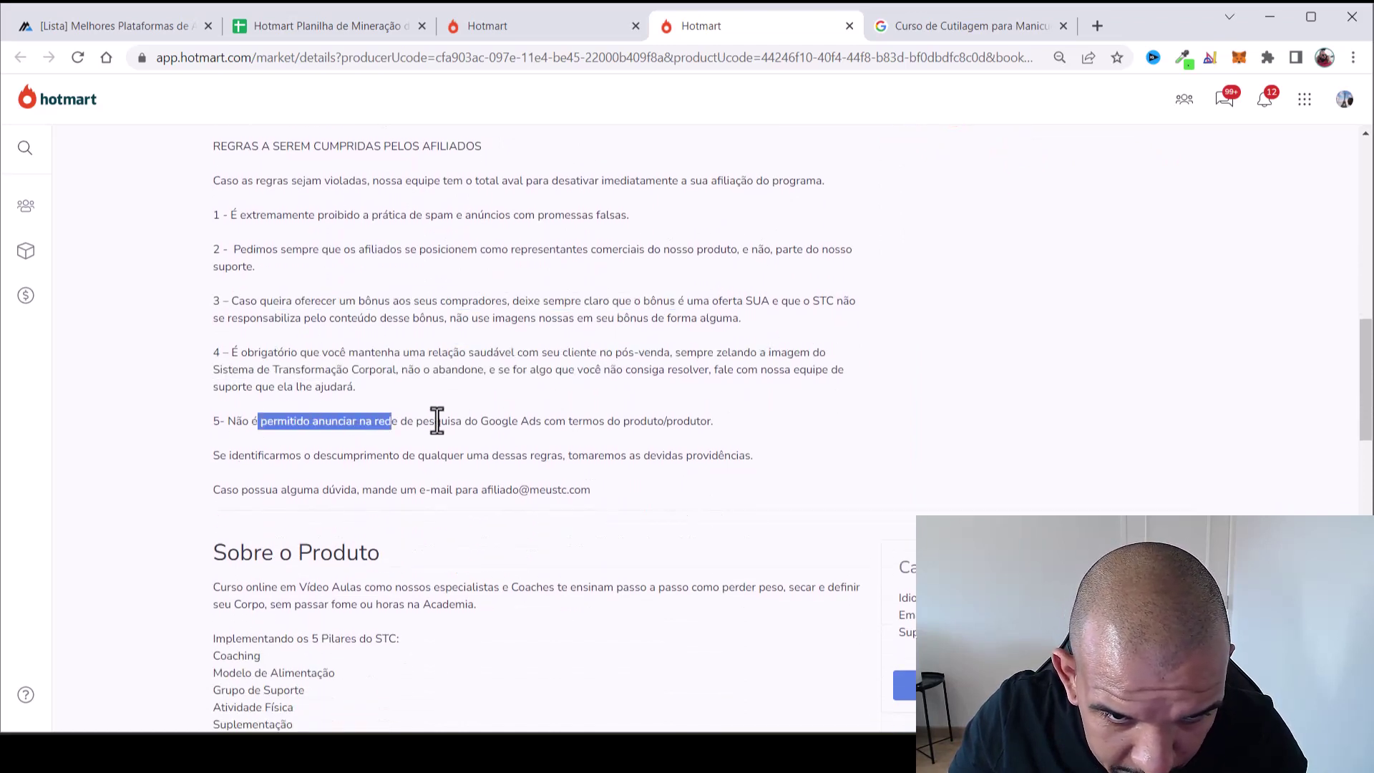
click(560, 423)
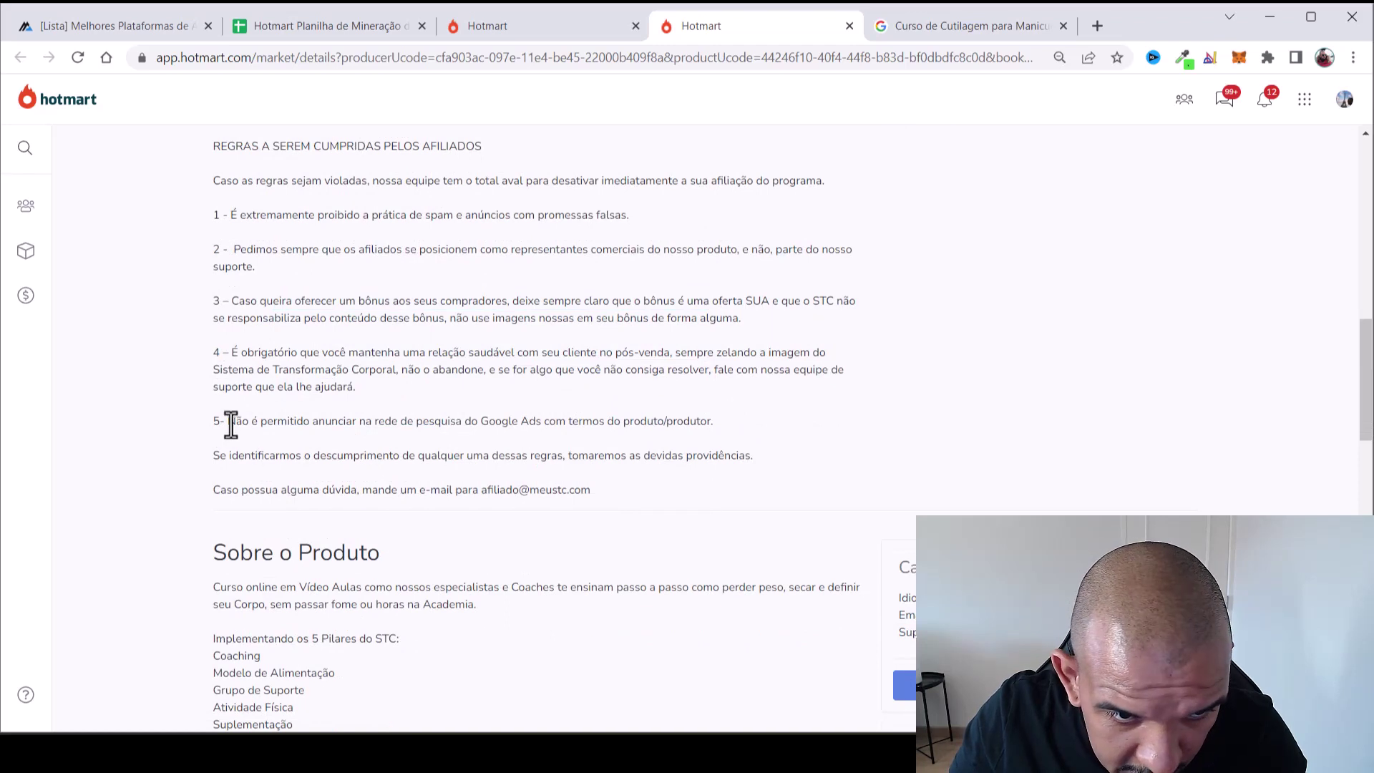
drag(227, 422, 724, 440)
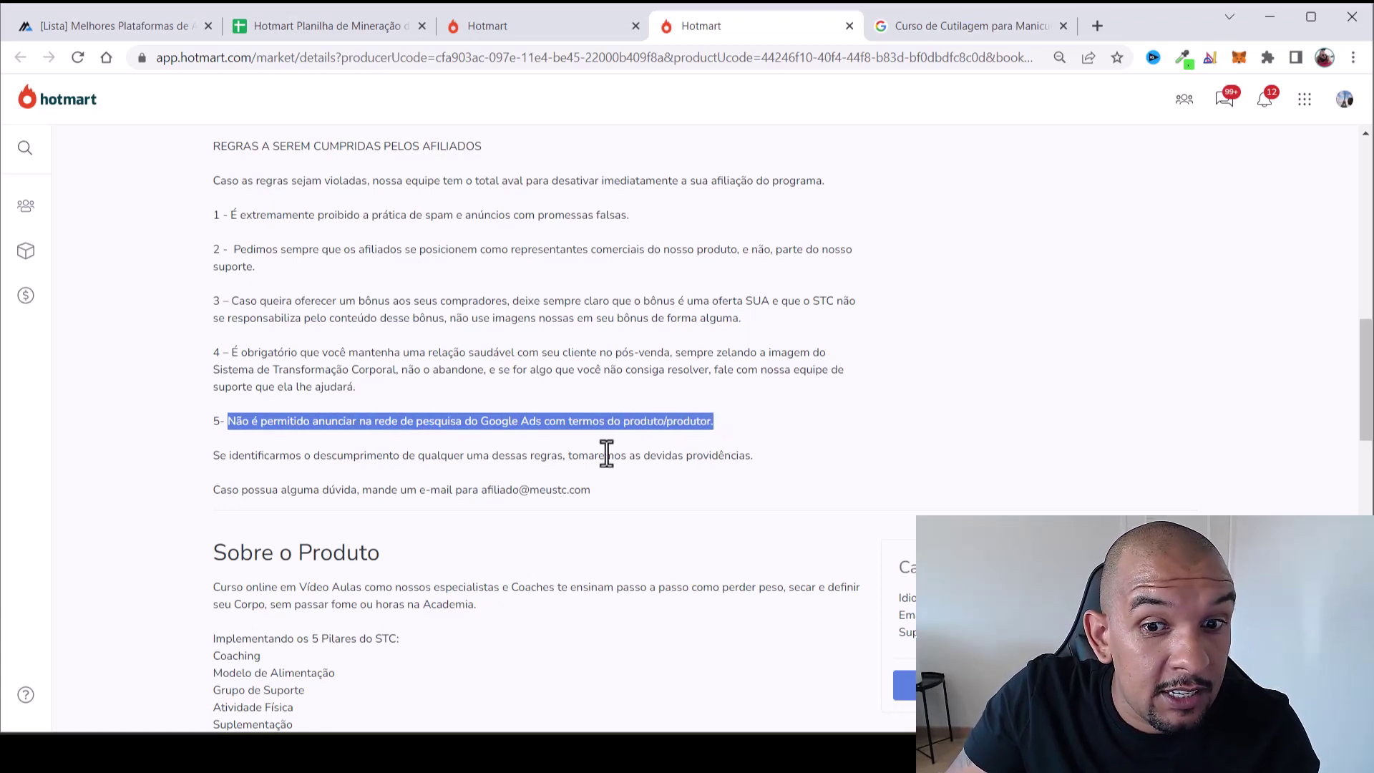
click(510, 448)
drag(477, 422, 542, 423)
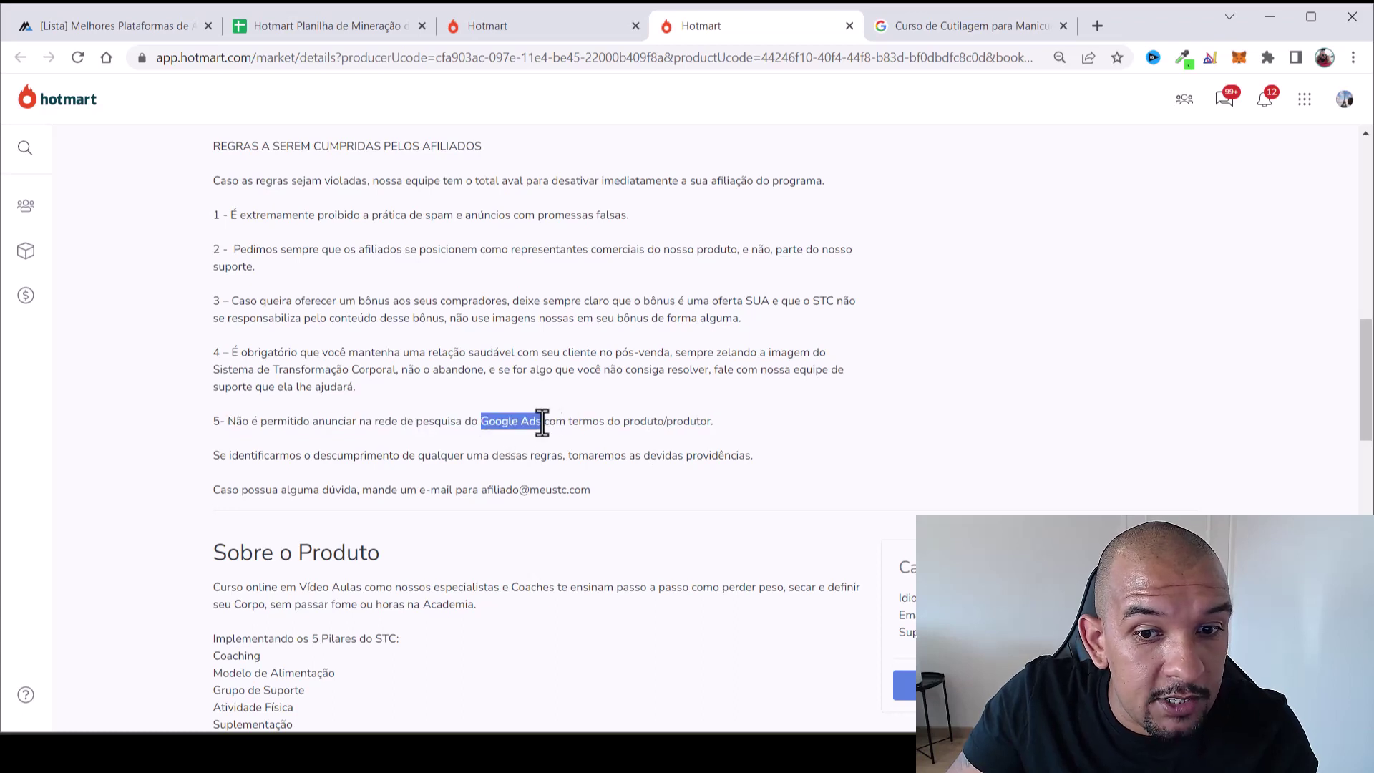
click(543, 422)
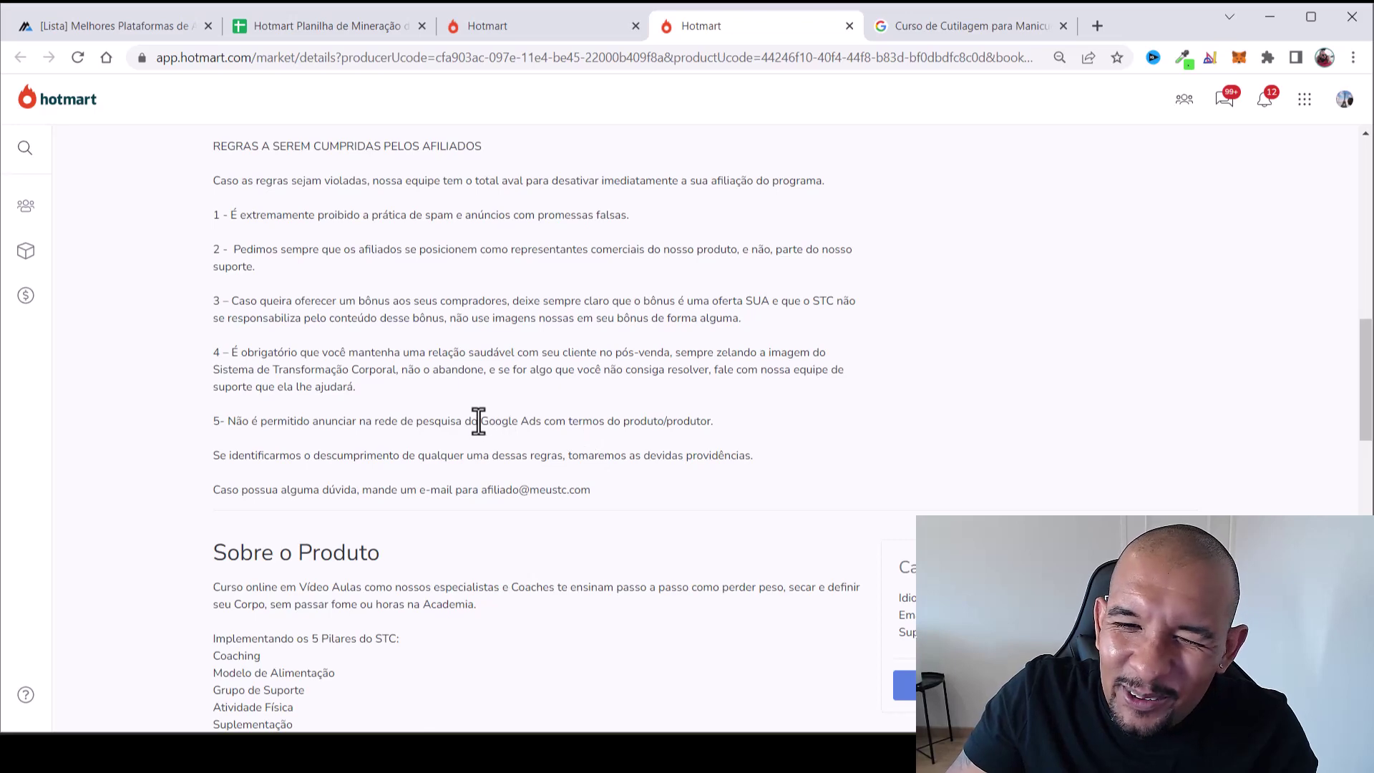
drag(478, 422, 549, 423)
click(555, 422)
Copy the title STC - Sistema de Transformação Corporal from its Hotmart page into A10 of the spreadsheet
scroll(709, 429, up, 10)
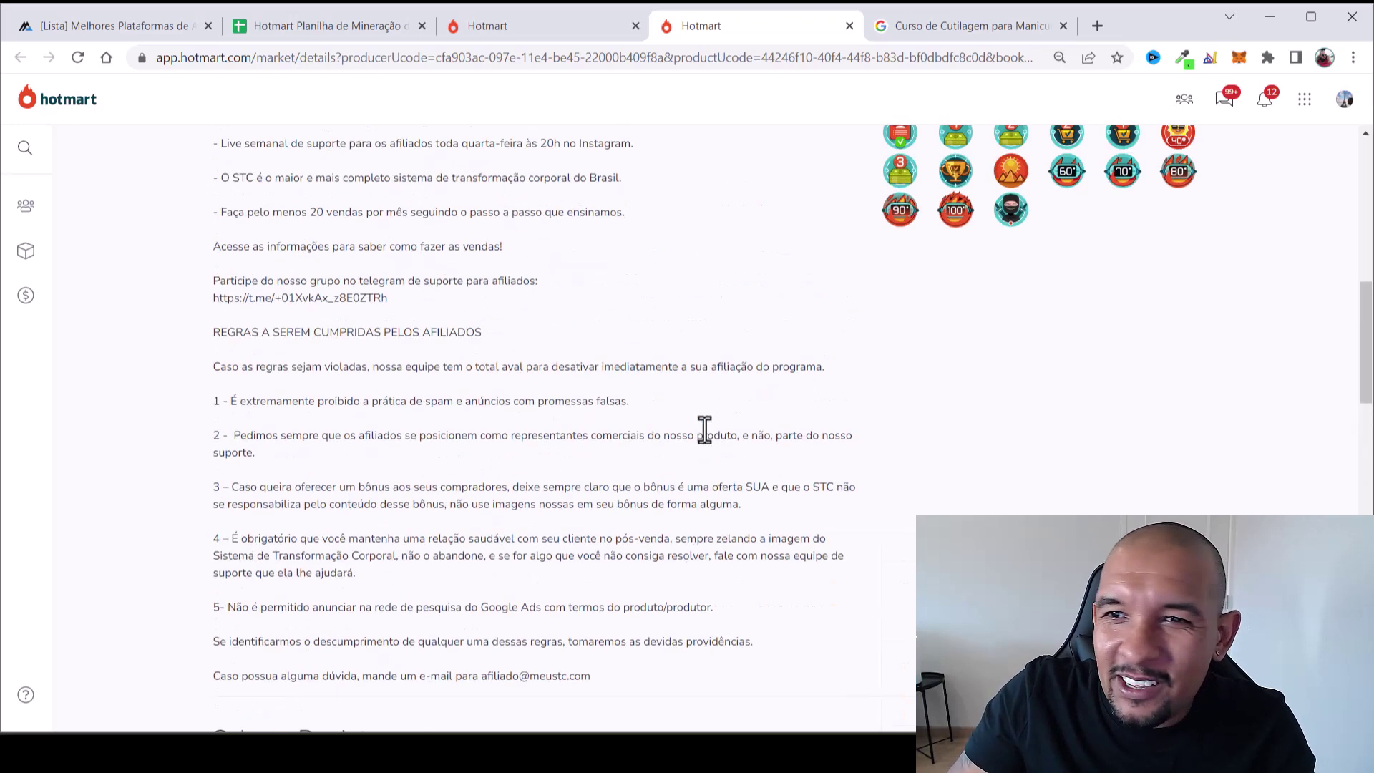
scroll(708, 429, up, 3)
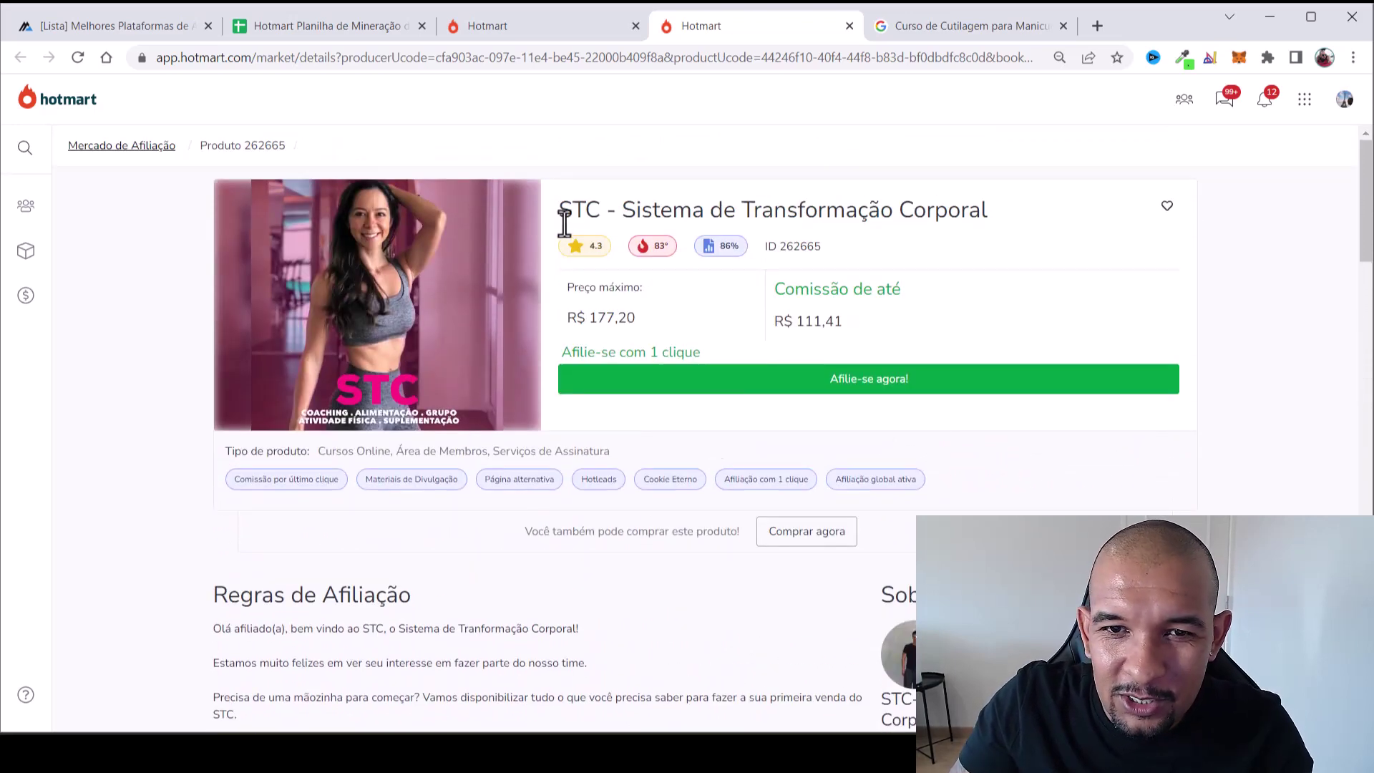
drag(565, 224, 1011, 213)
key(ctrl+c)
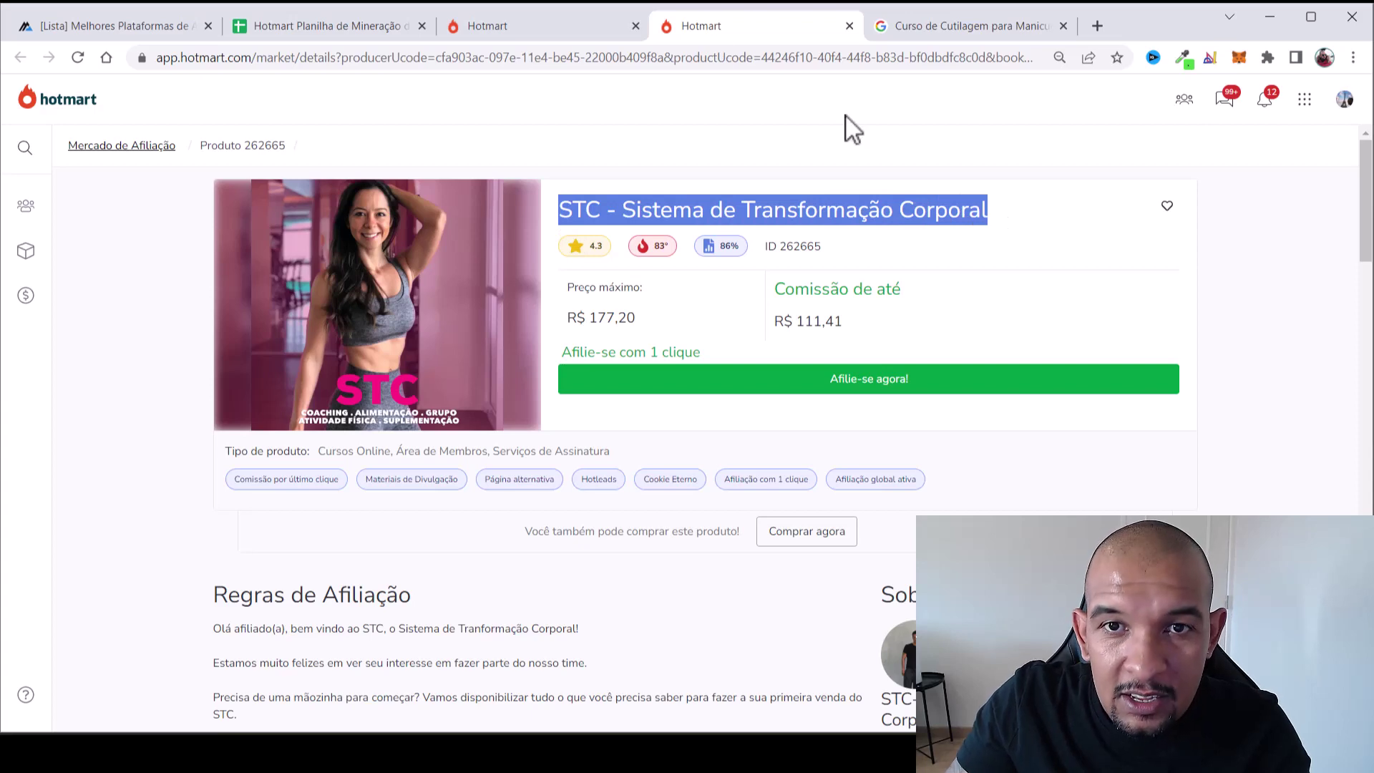
click(286, 30)
click(128, 446)
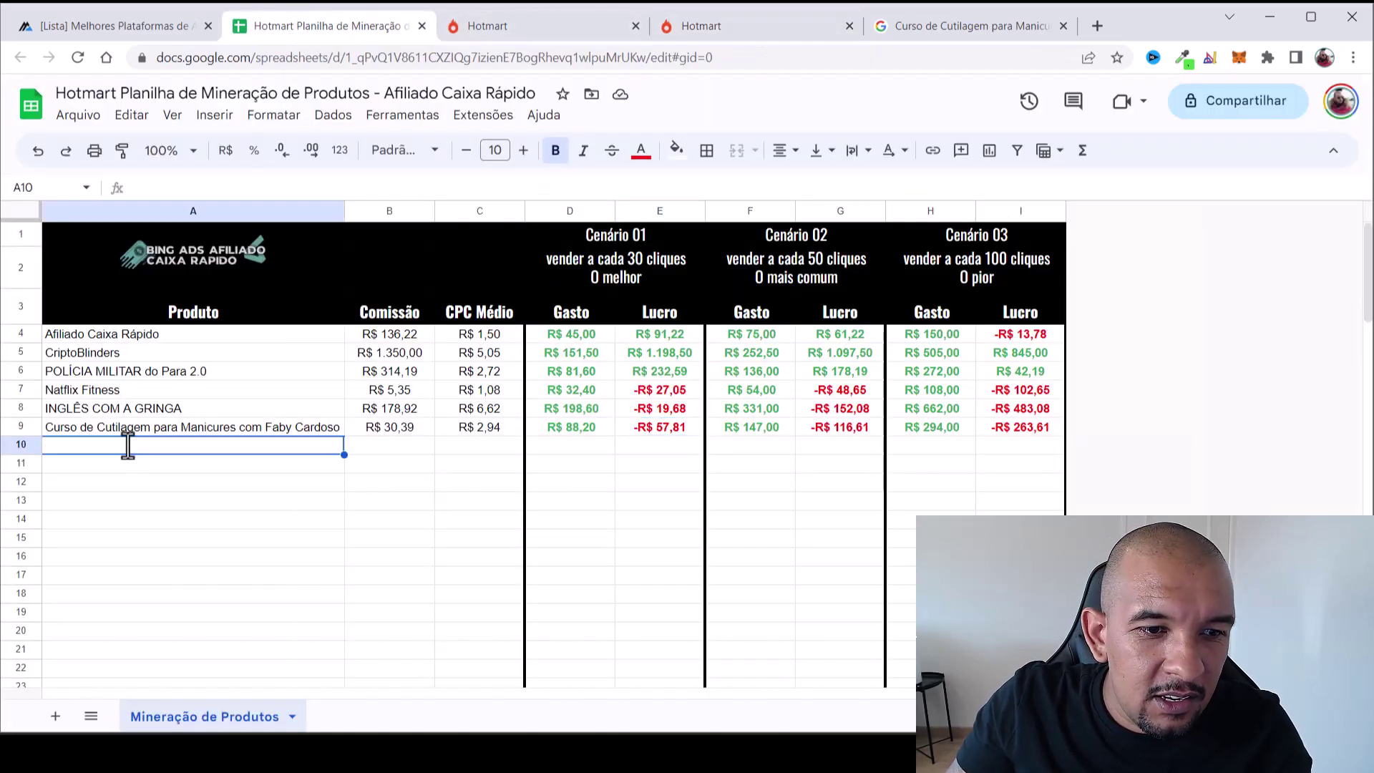
key(ctrl+v)
click(183, 524)
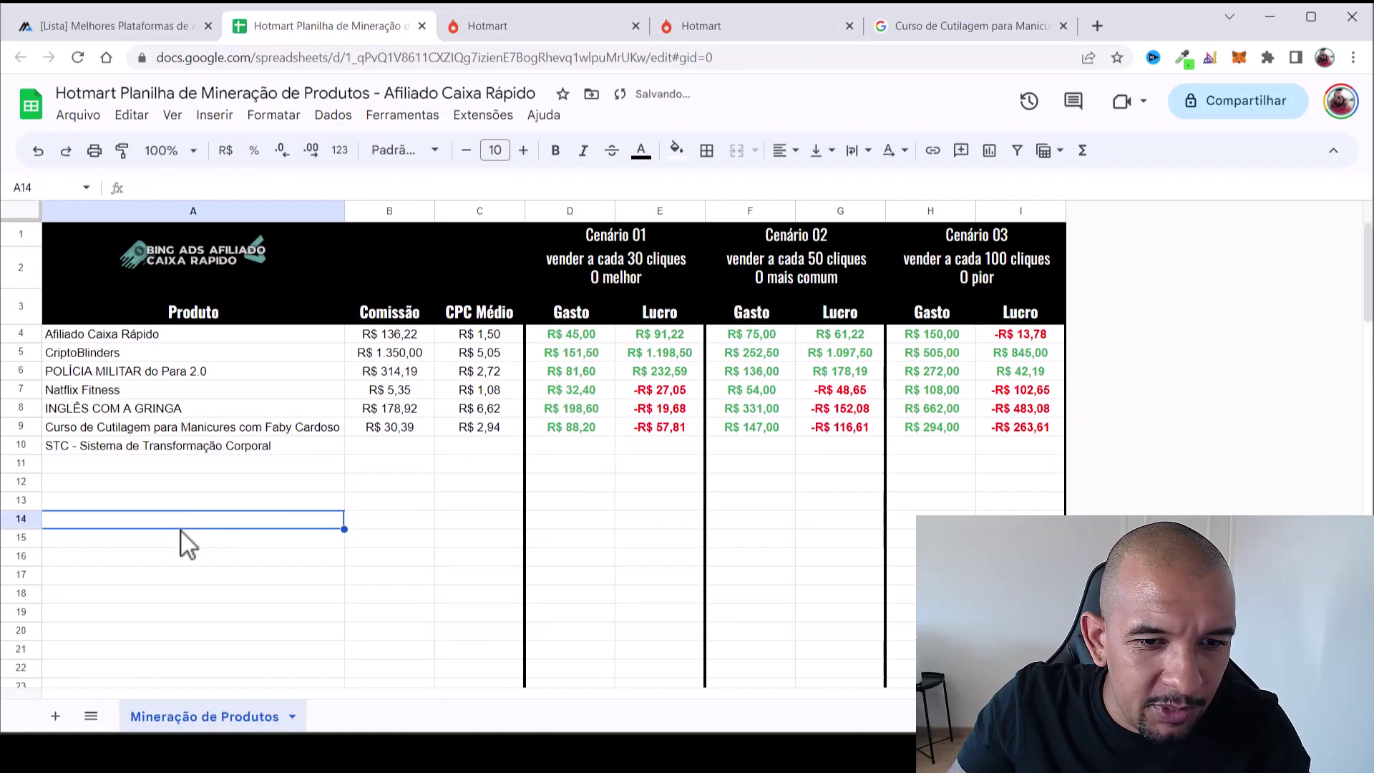
Check the STC commission on its Hotmart page and enter 111,41 as its Comissão in B10 of the spreadsheet
click(677, 28)
drag(799, 323, 884, 322)
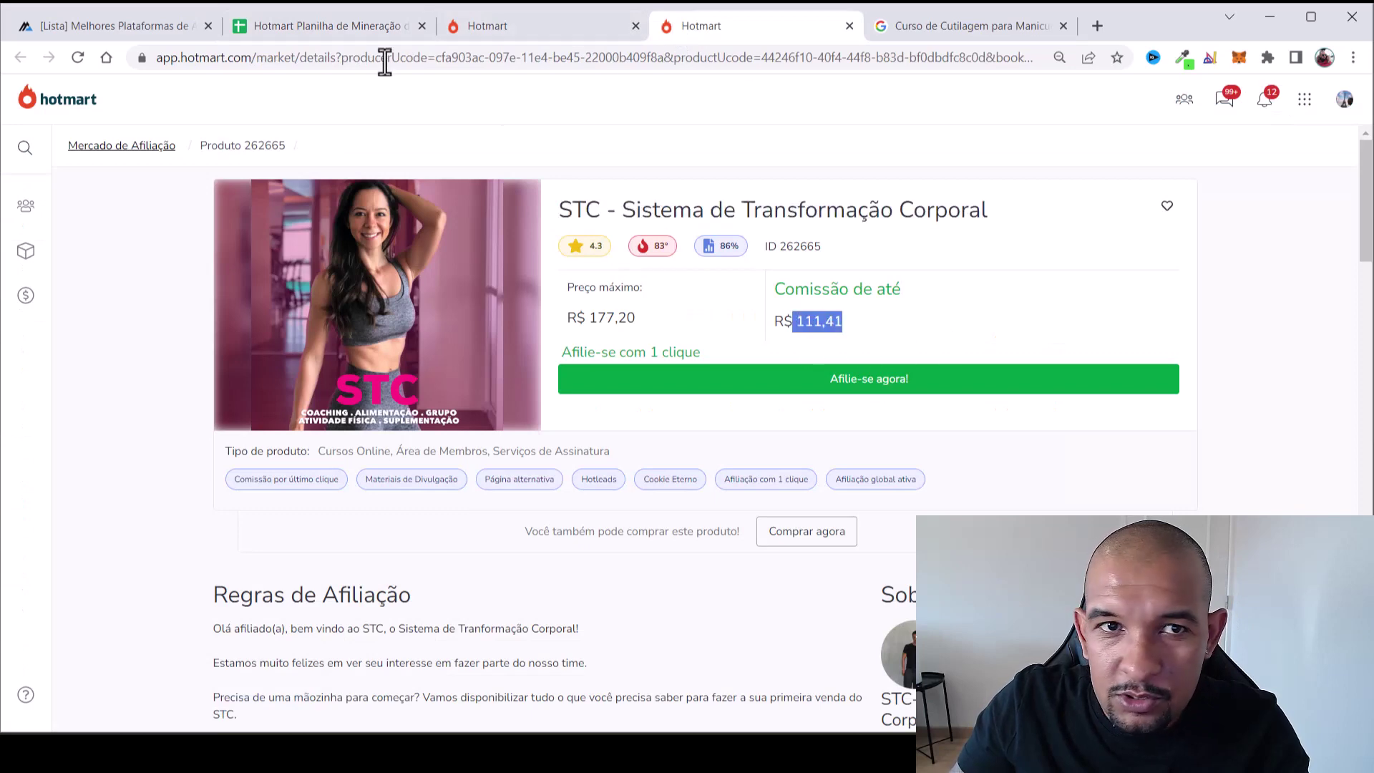
click(328, 25)
click(394, 450)
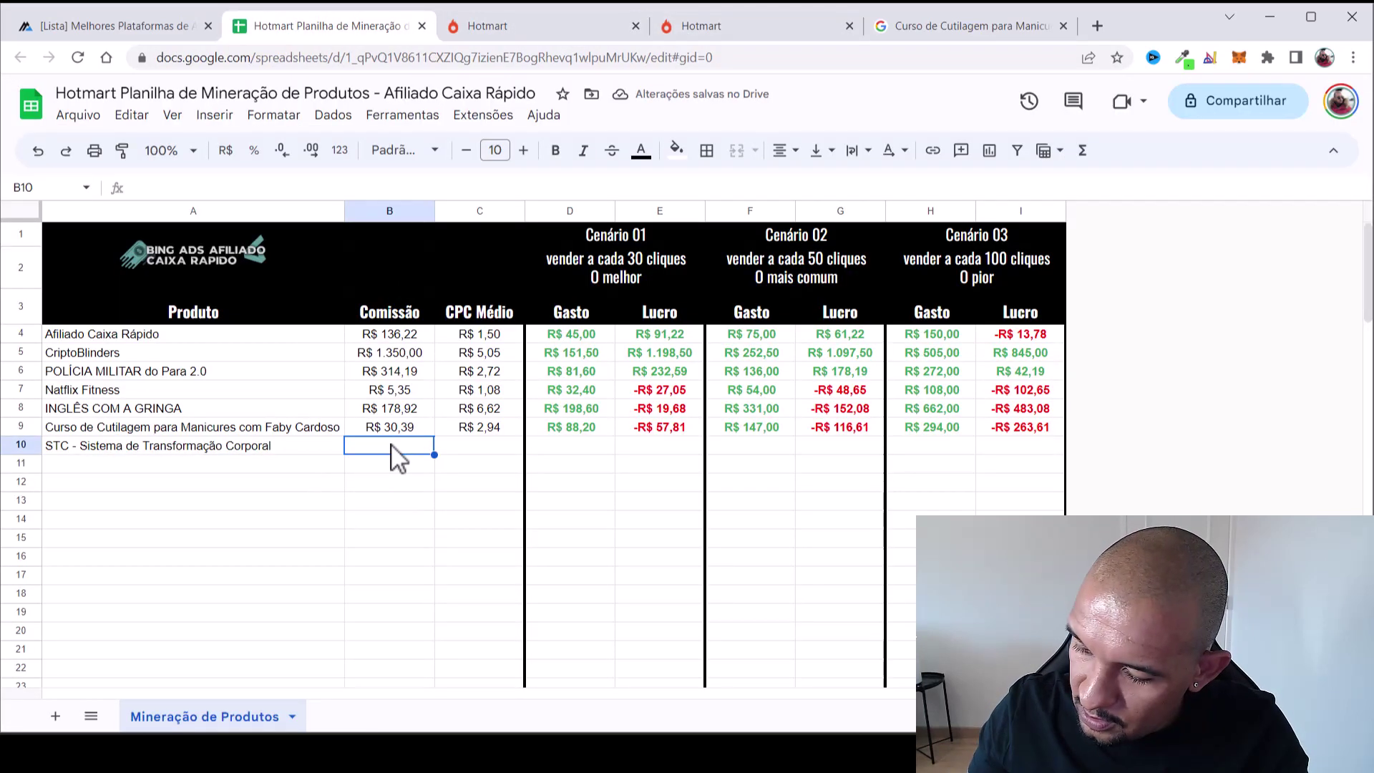
text(111,4)
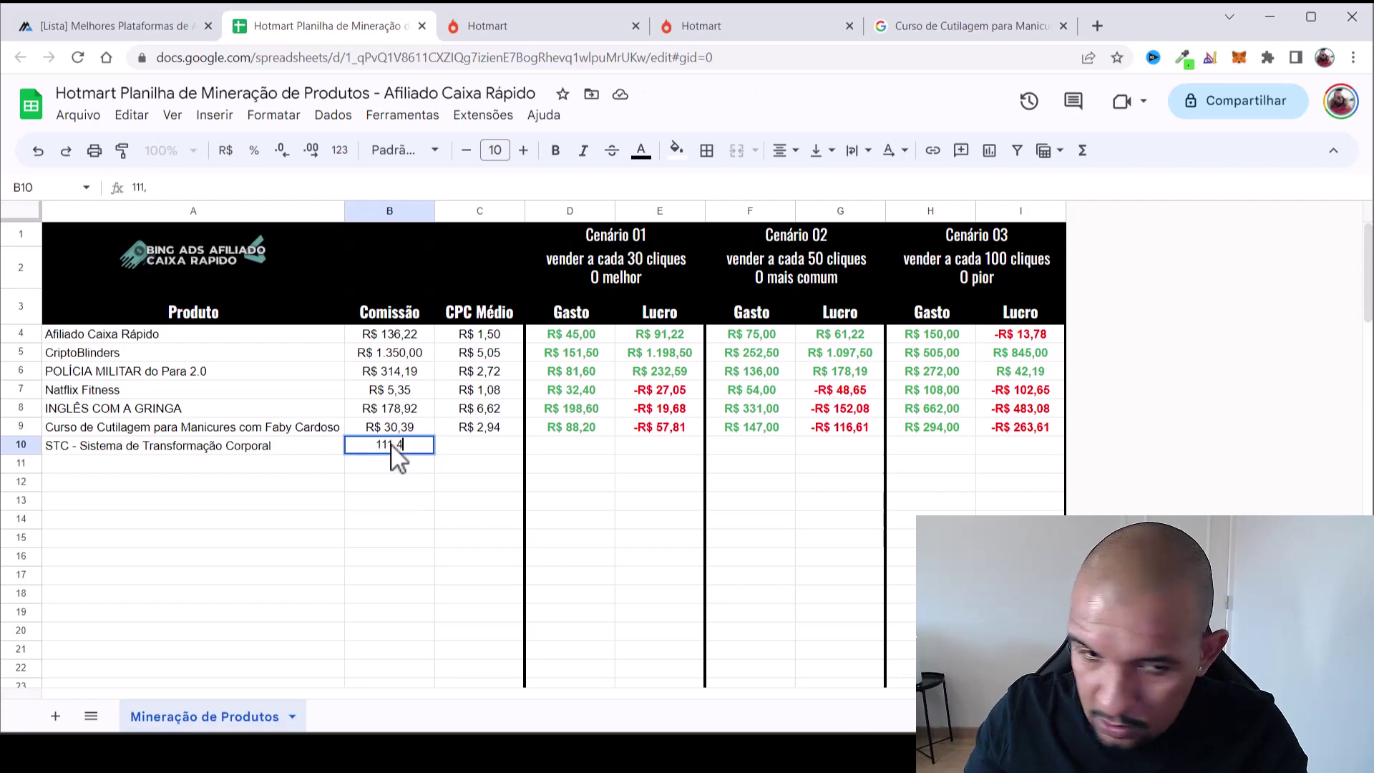
text(1)
key(Return)
Search Google for the copied product title STC - Sistema de Transformação Corporal, replacing the manicure course query
click(977, 28)
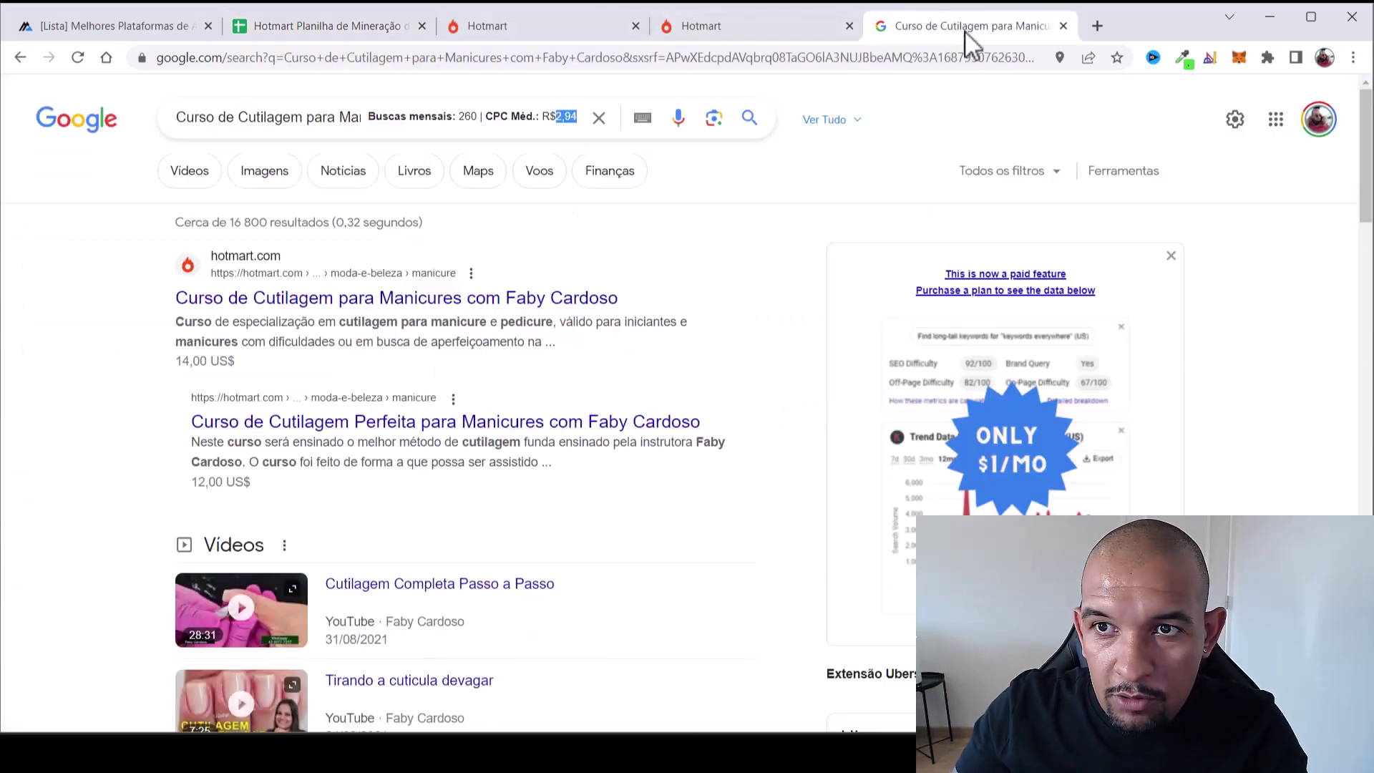
click(326, 118)
key(ctrl+a)
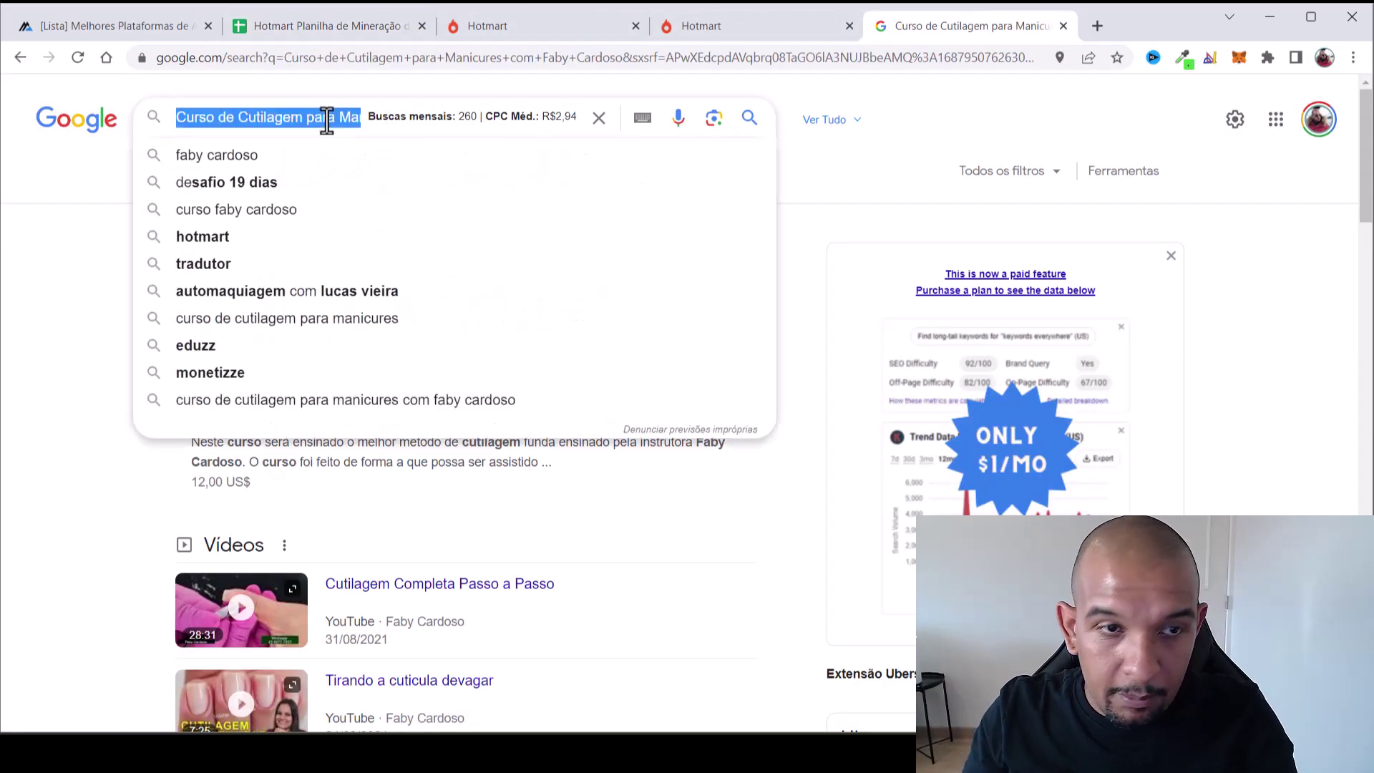
key(ctrl+v)
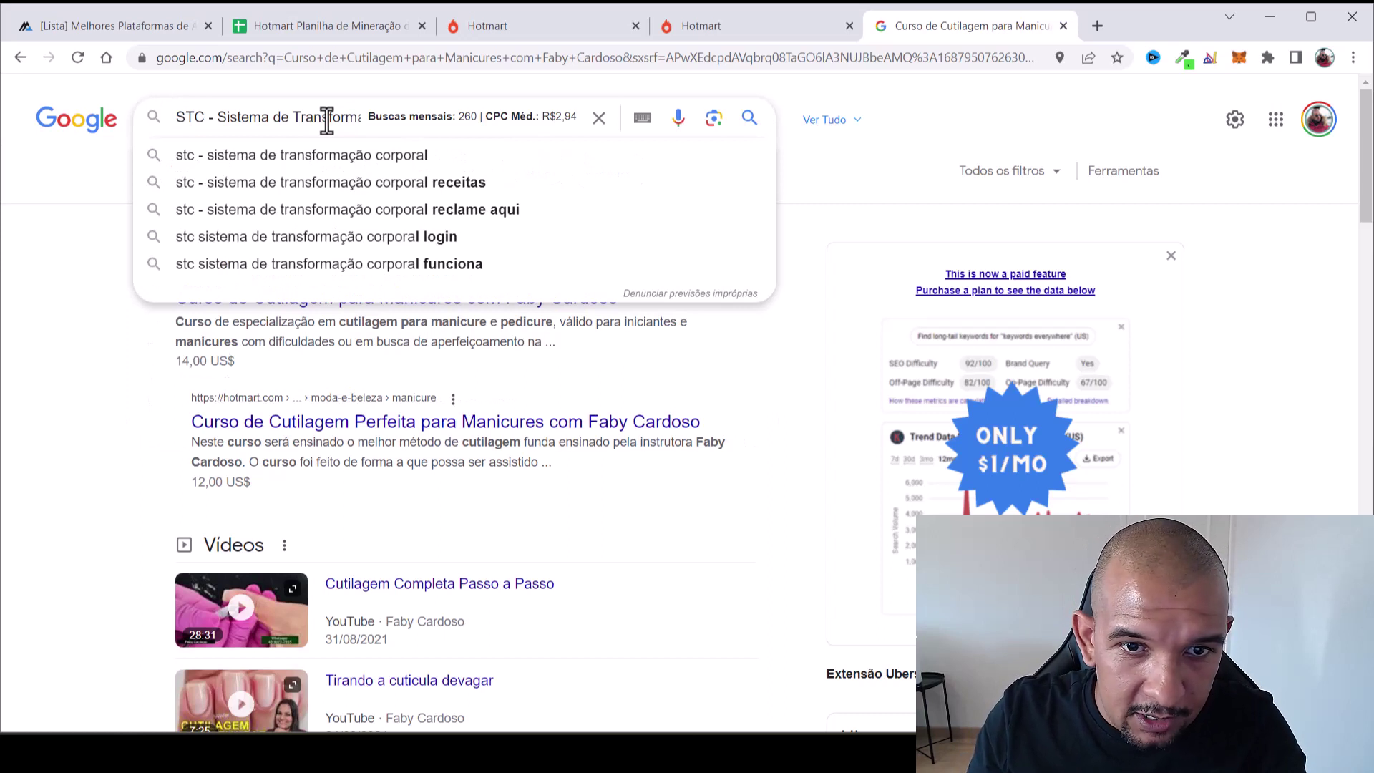
key(ctrl+a)
click(326, 119)
key(Return)
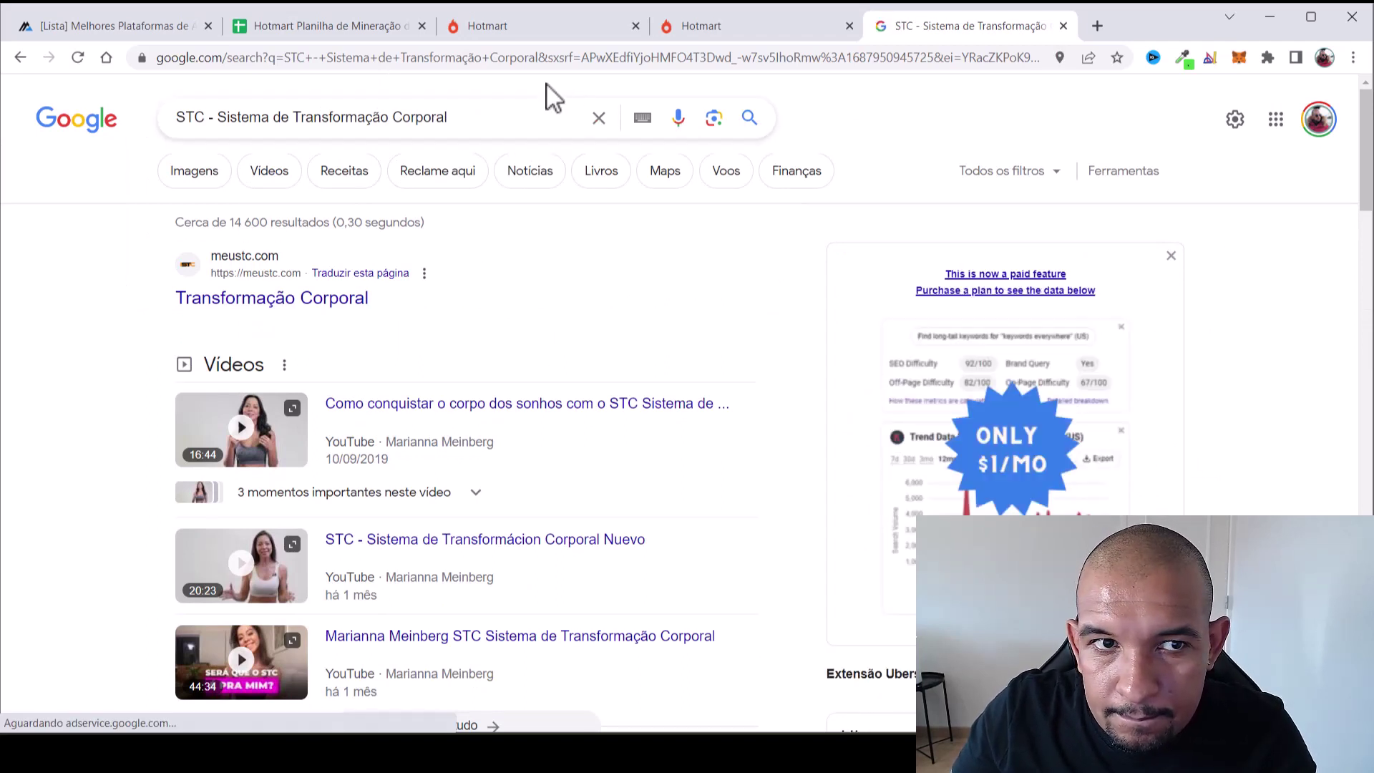
click(532, 113)
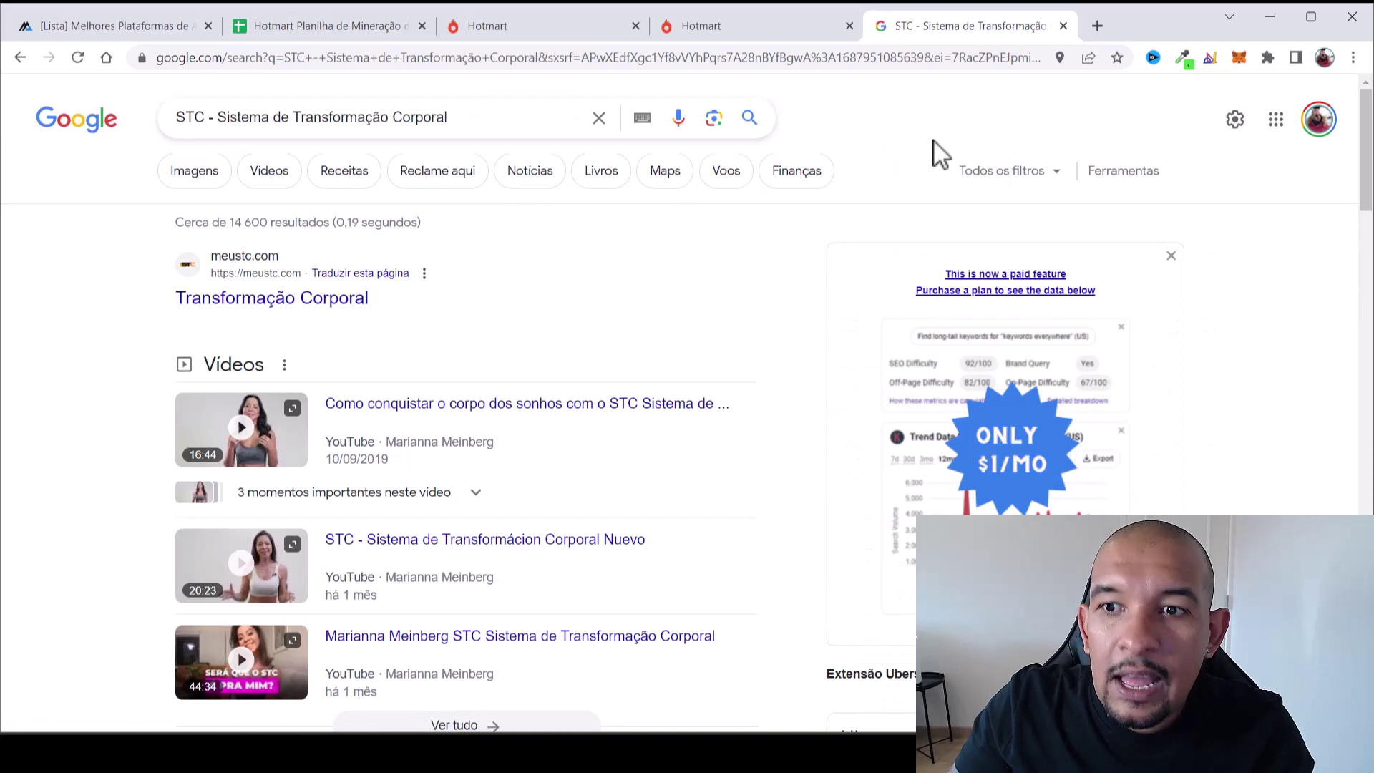
Look up the CPC of "stc sistema de transformação corporal" in the Ubersuggest related keywords and enter 6,28 as CPC Médio in C10
scroll(1313, 342, down, 5)
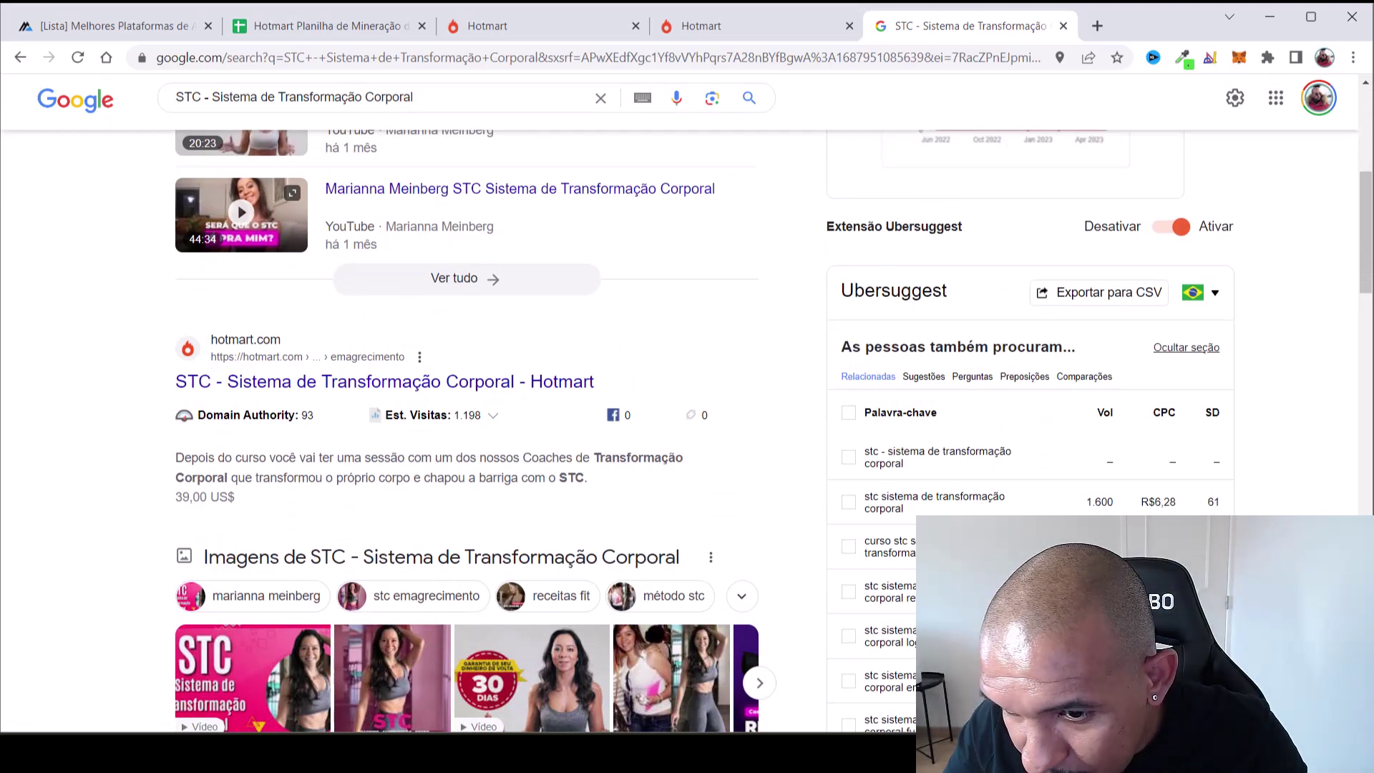
scroll(888, 494, up, 5)
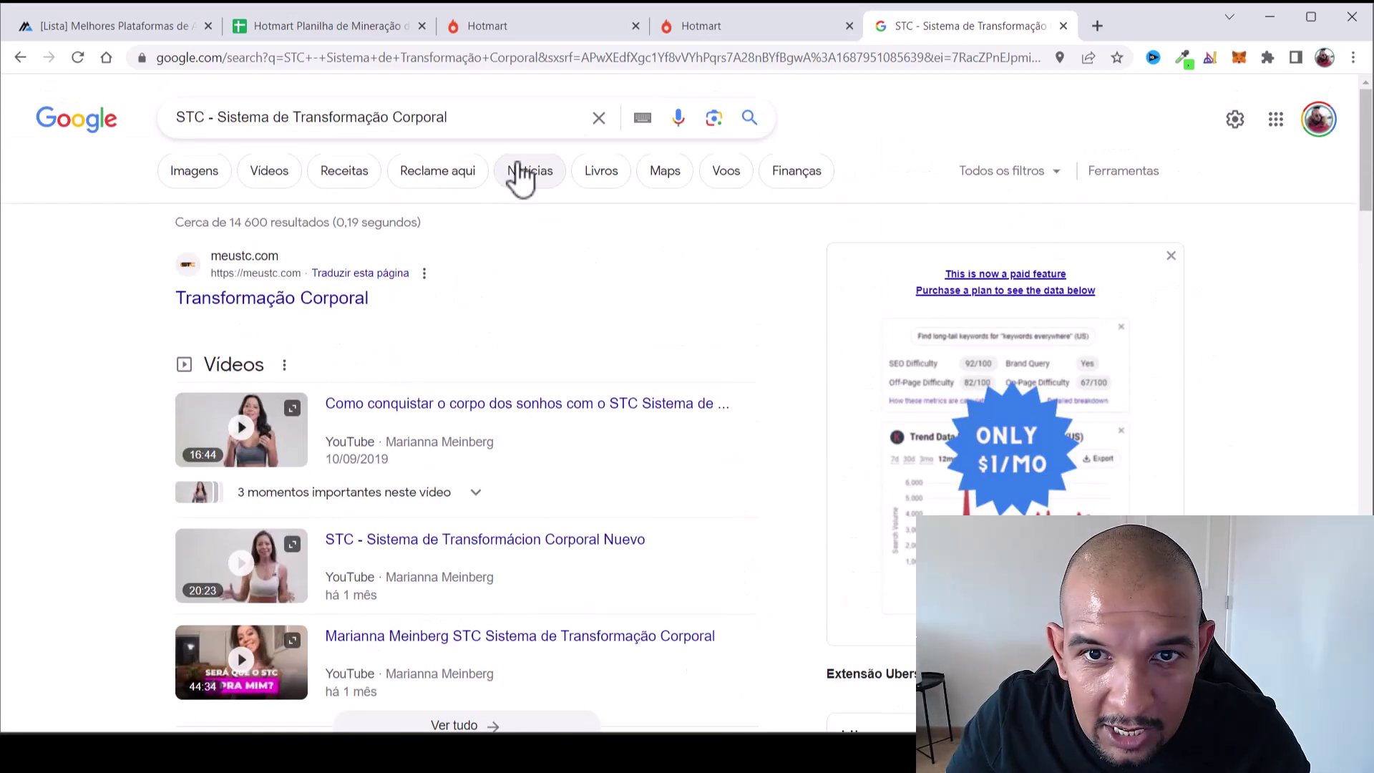
click(501, 118)
click(1294, 277)
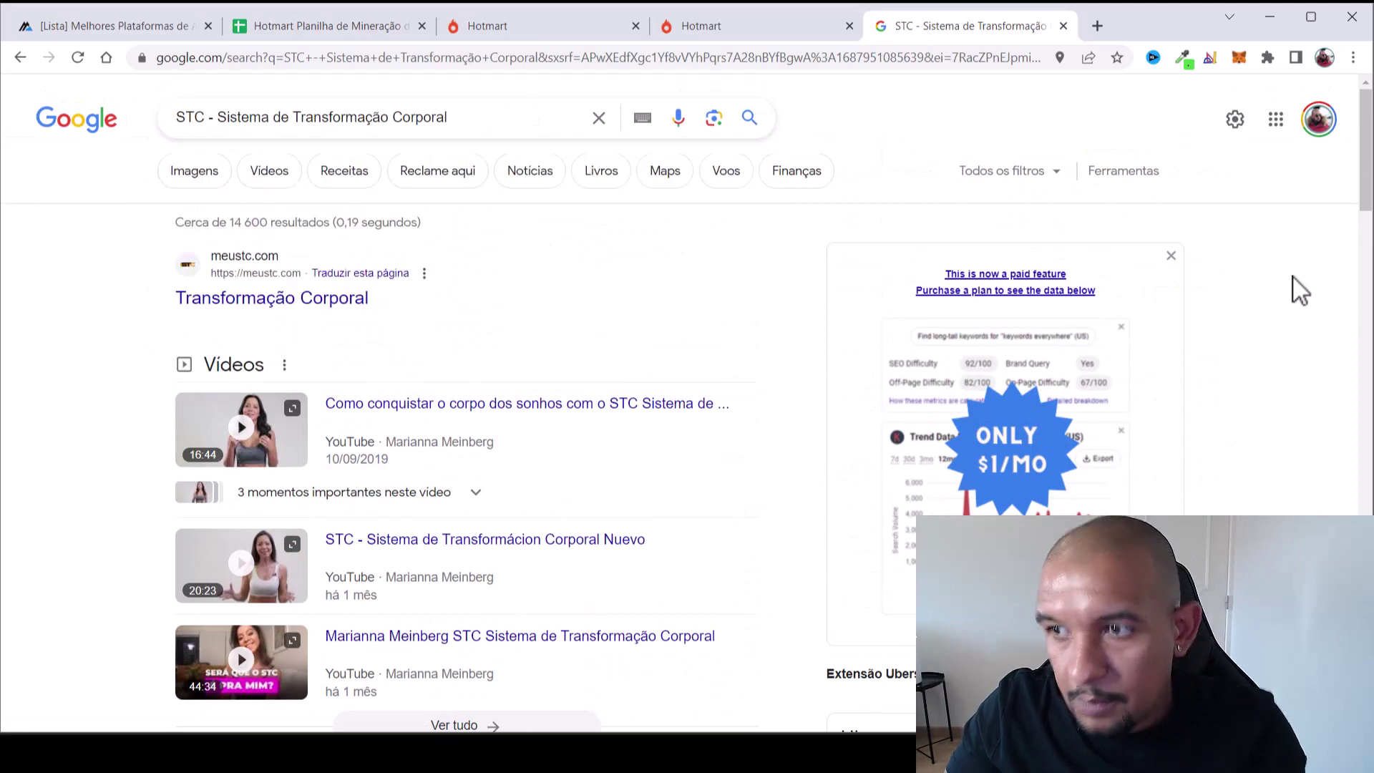
scroll(1294, 278, down, 7)
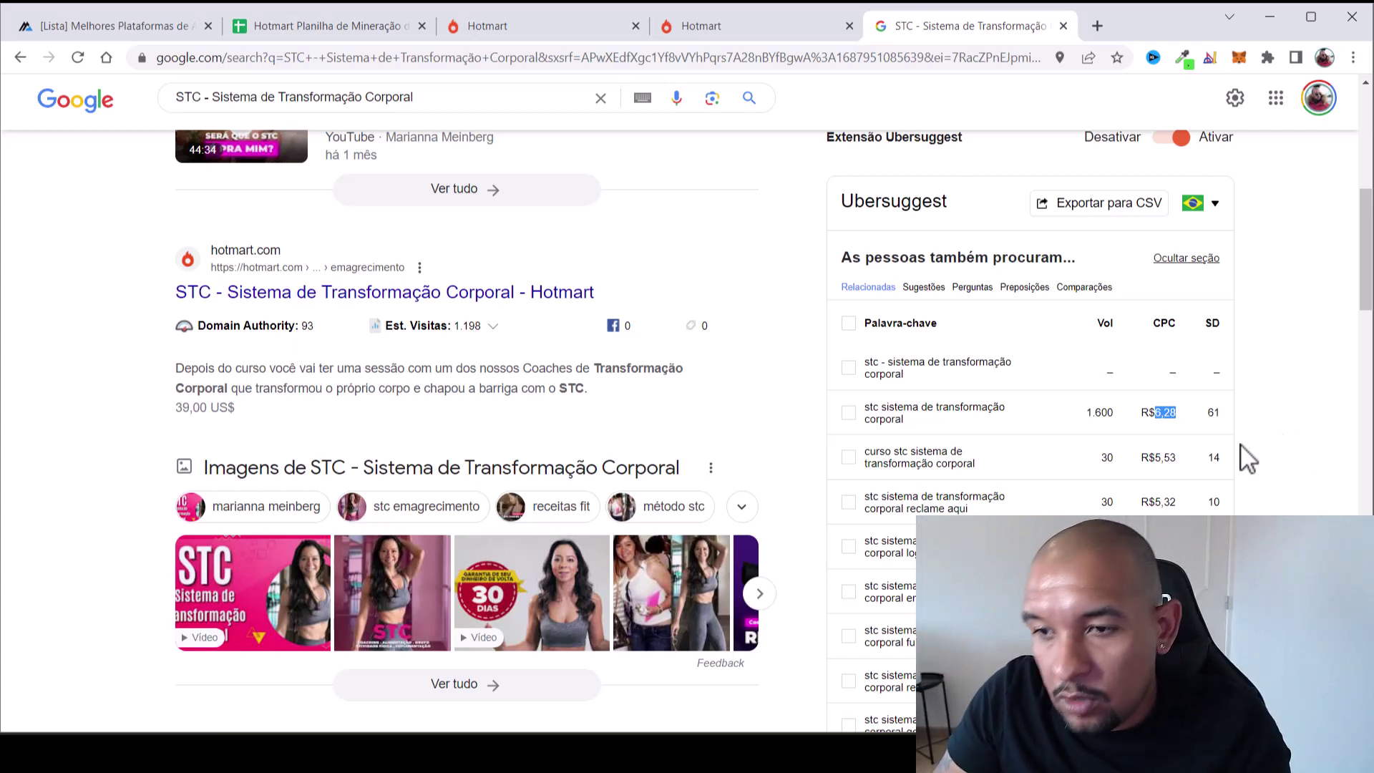
click(323, 26)
click(466, 447)
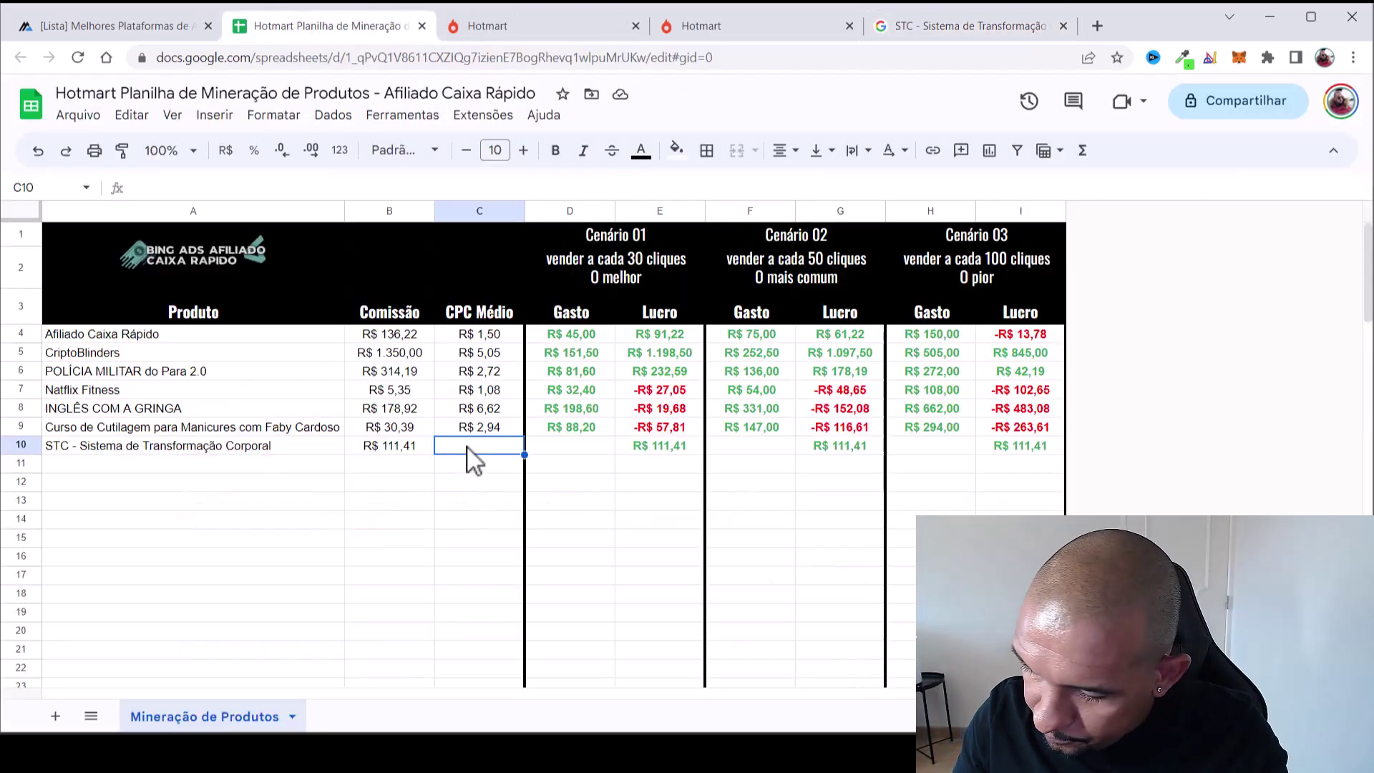
text(6,28)
key(Return)
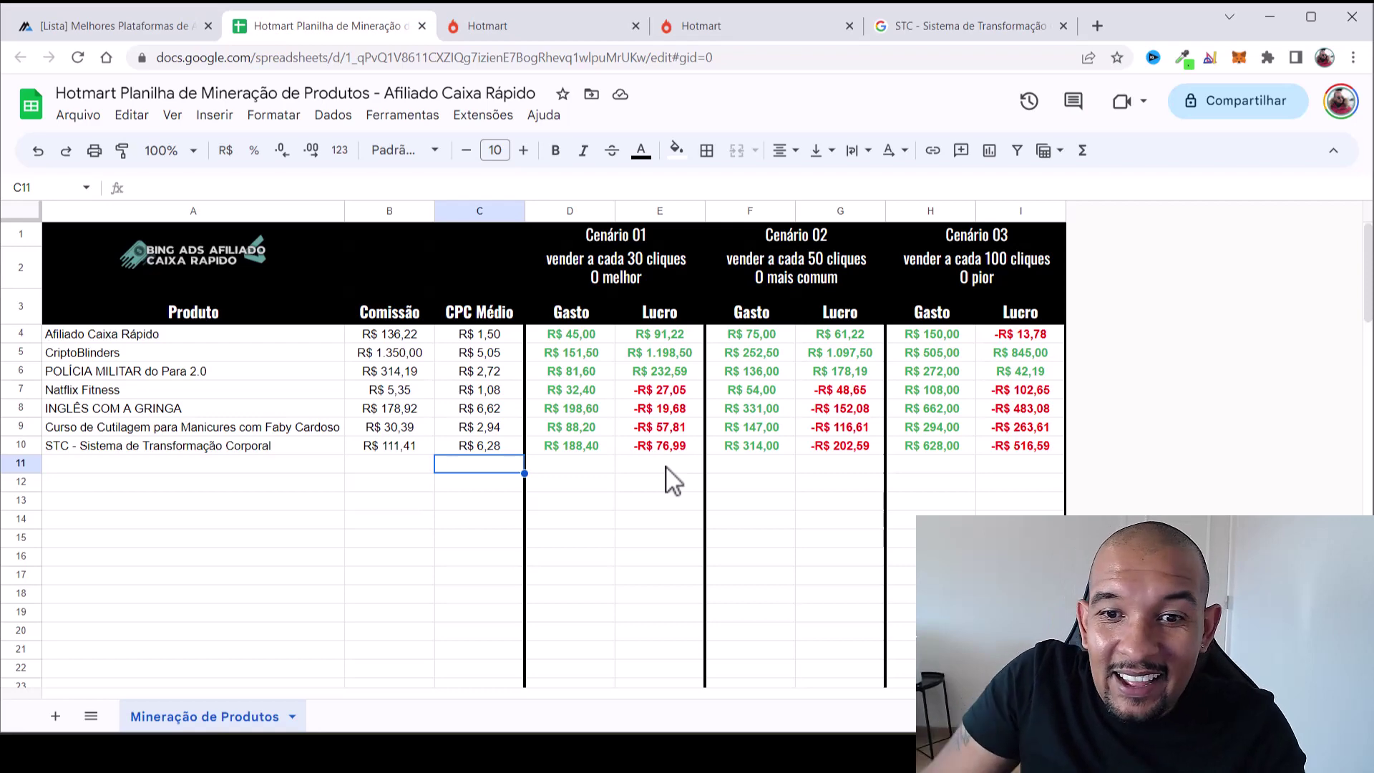
Return to the Google results and select the whole STC - Sistema de Transformação Corporal search query
click(969, 27)
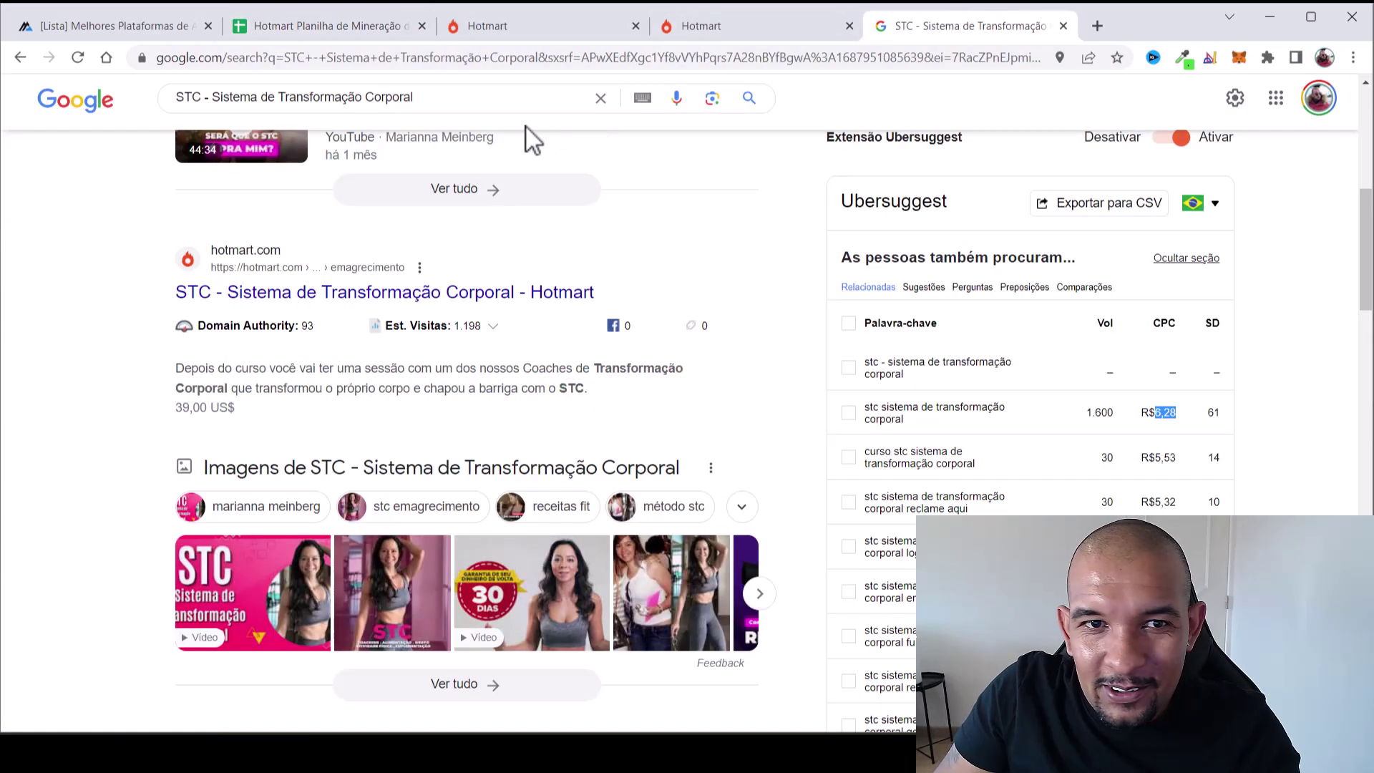
drag(475, 104, 81, 100)
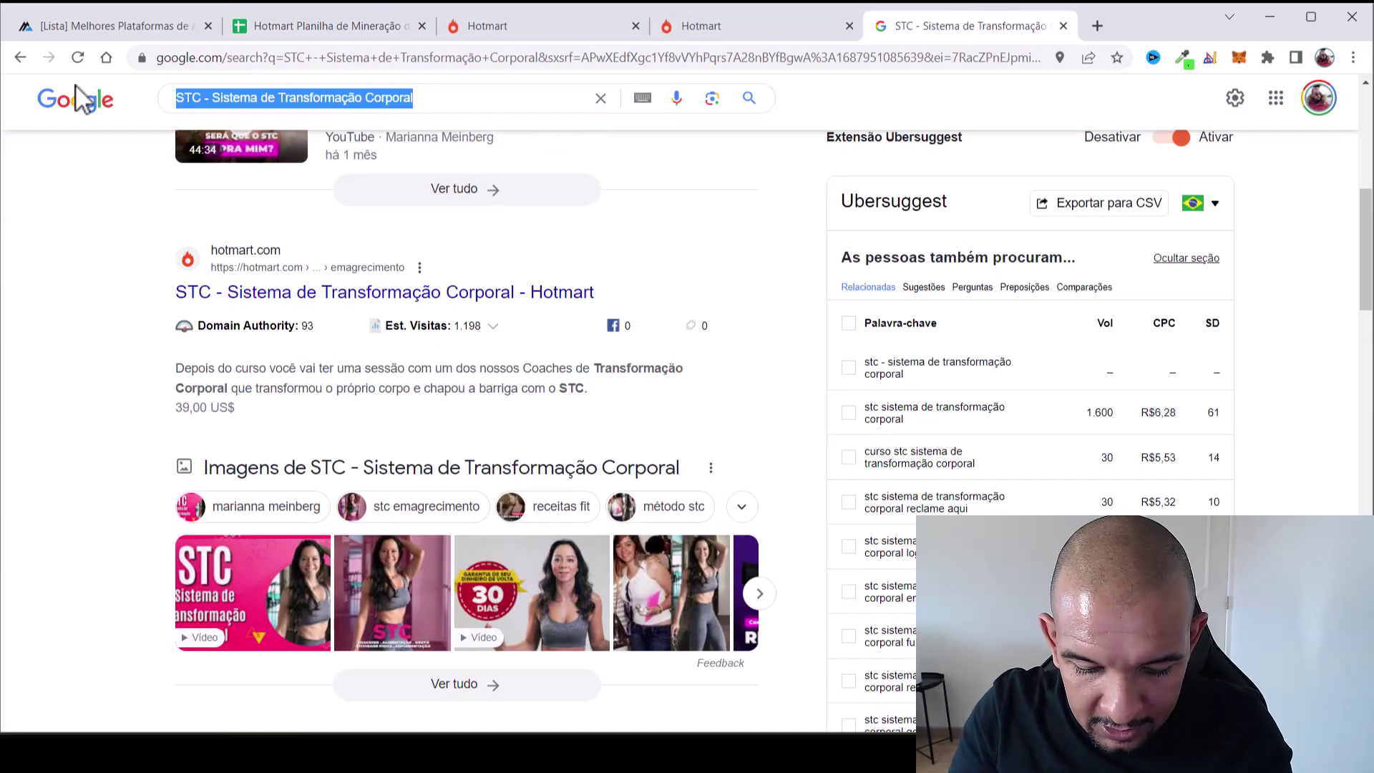
Search Google for "dieta para emagrecer" and check the keyword's monthly searches and average CPC
text(dieta )
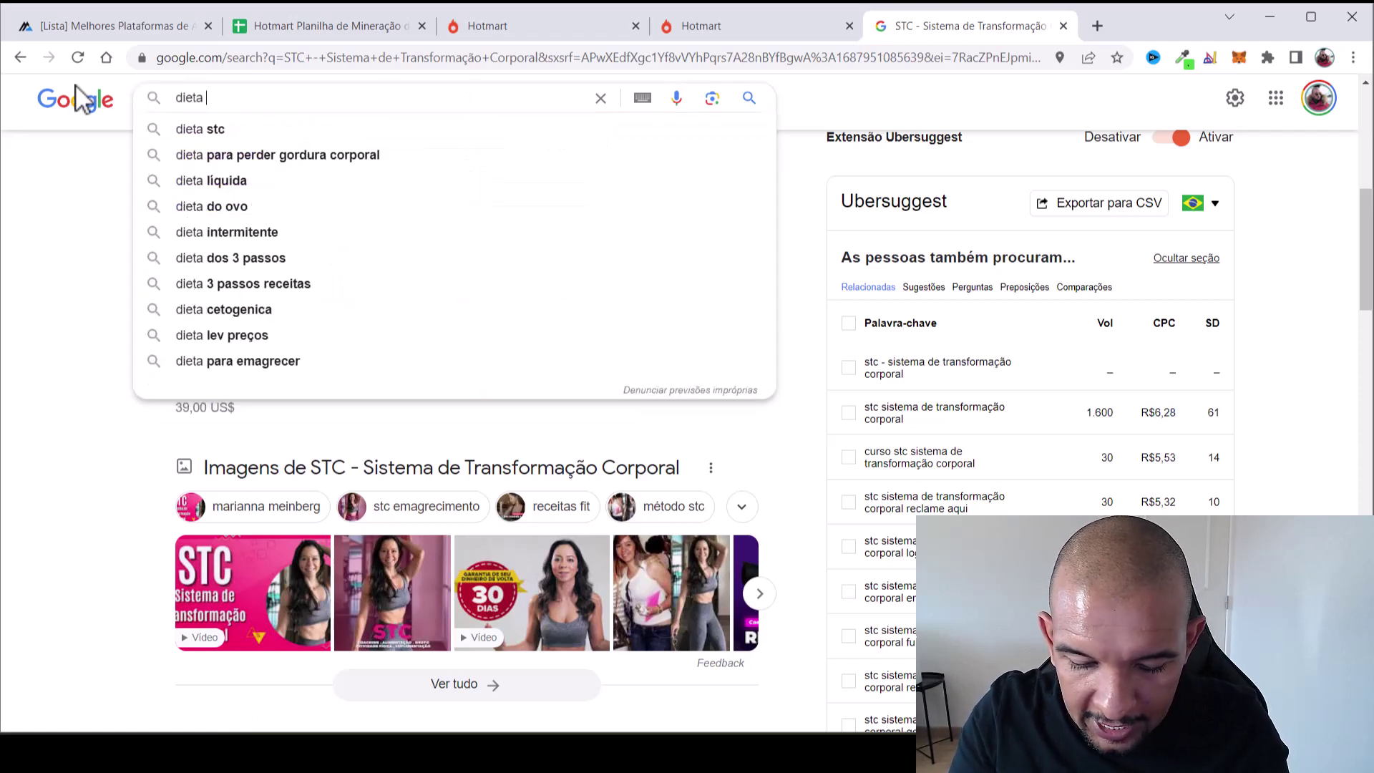
text(para emagrecer)
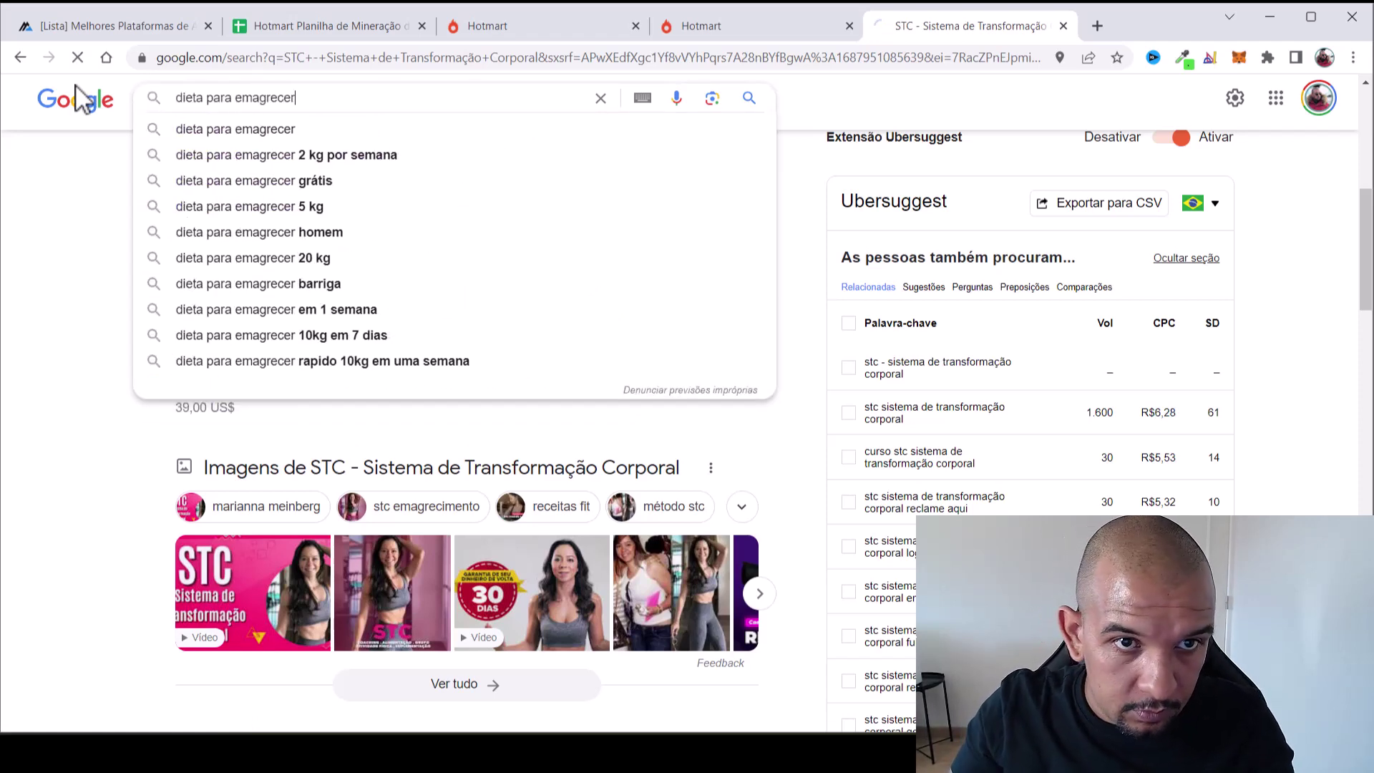
key(Return)
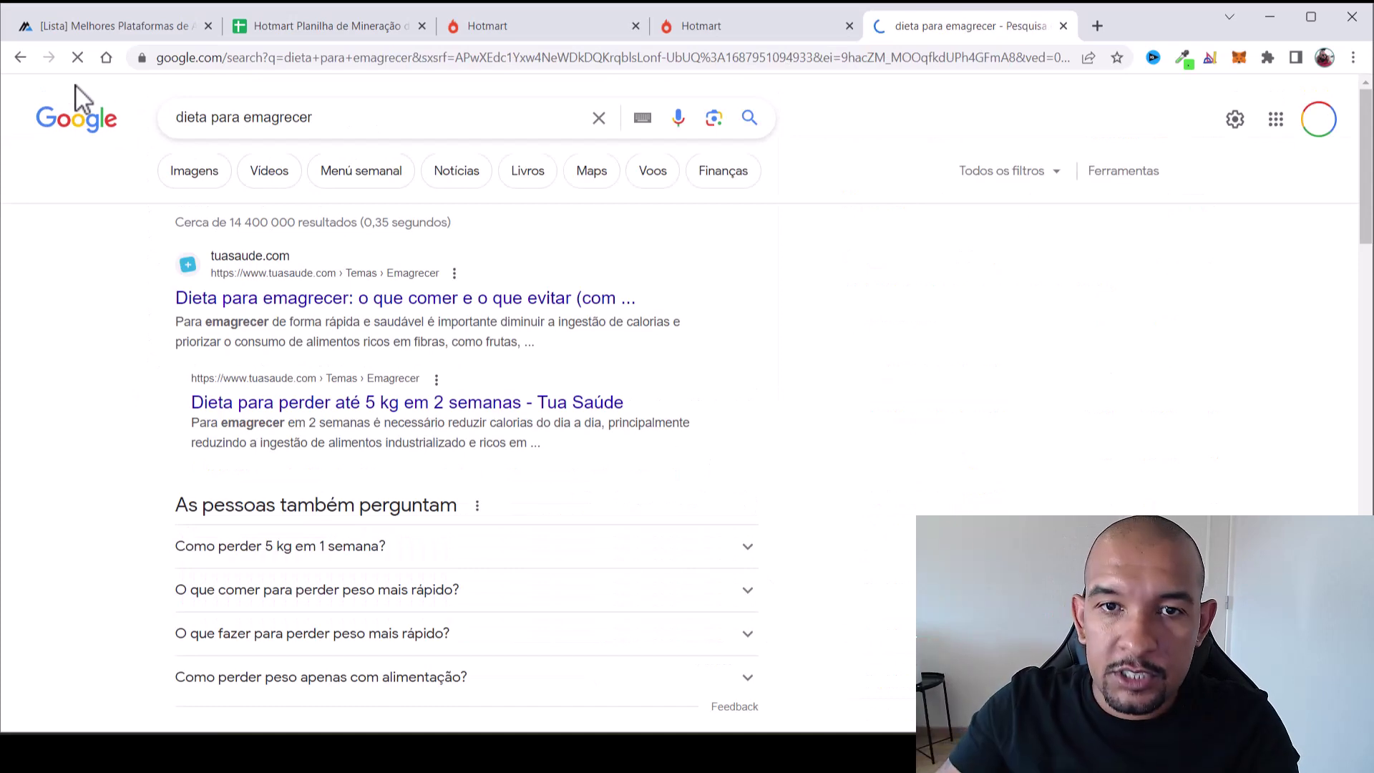
click(530, 116)
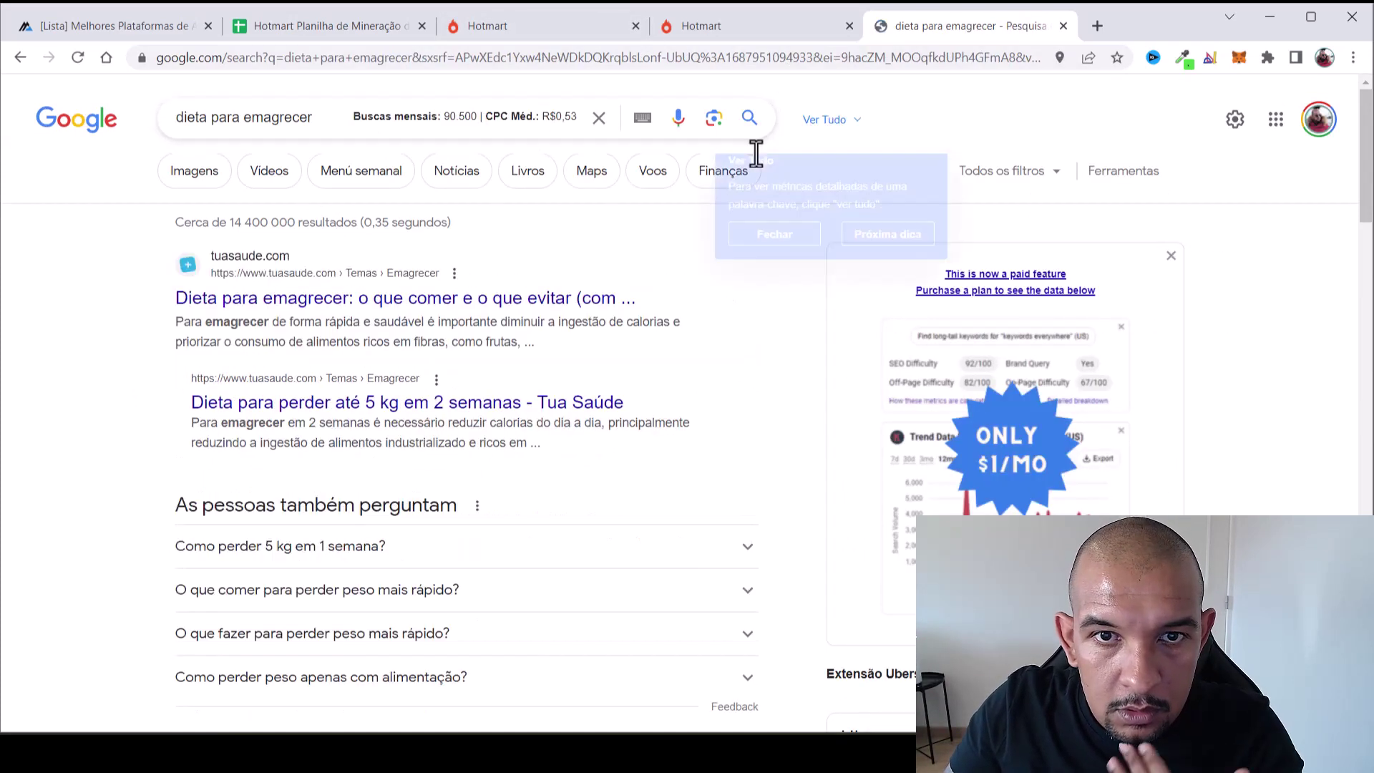
drag(544, 116, 580, 119)
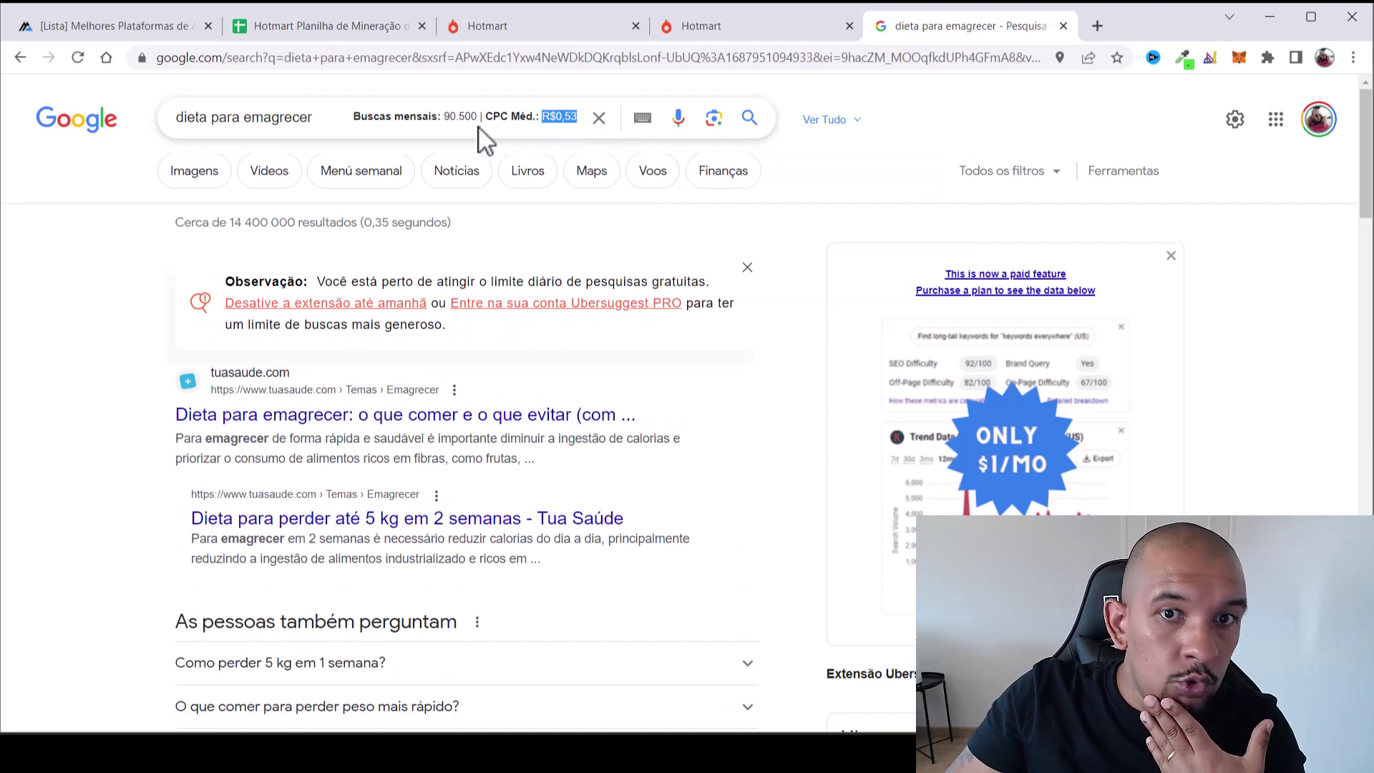
drag(445, 116, 577, 116)
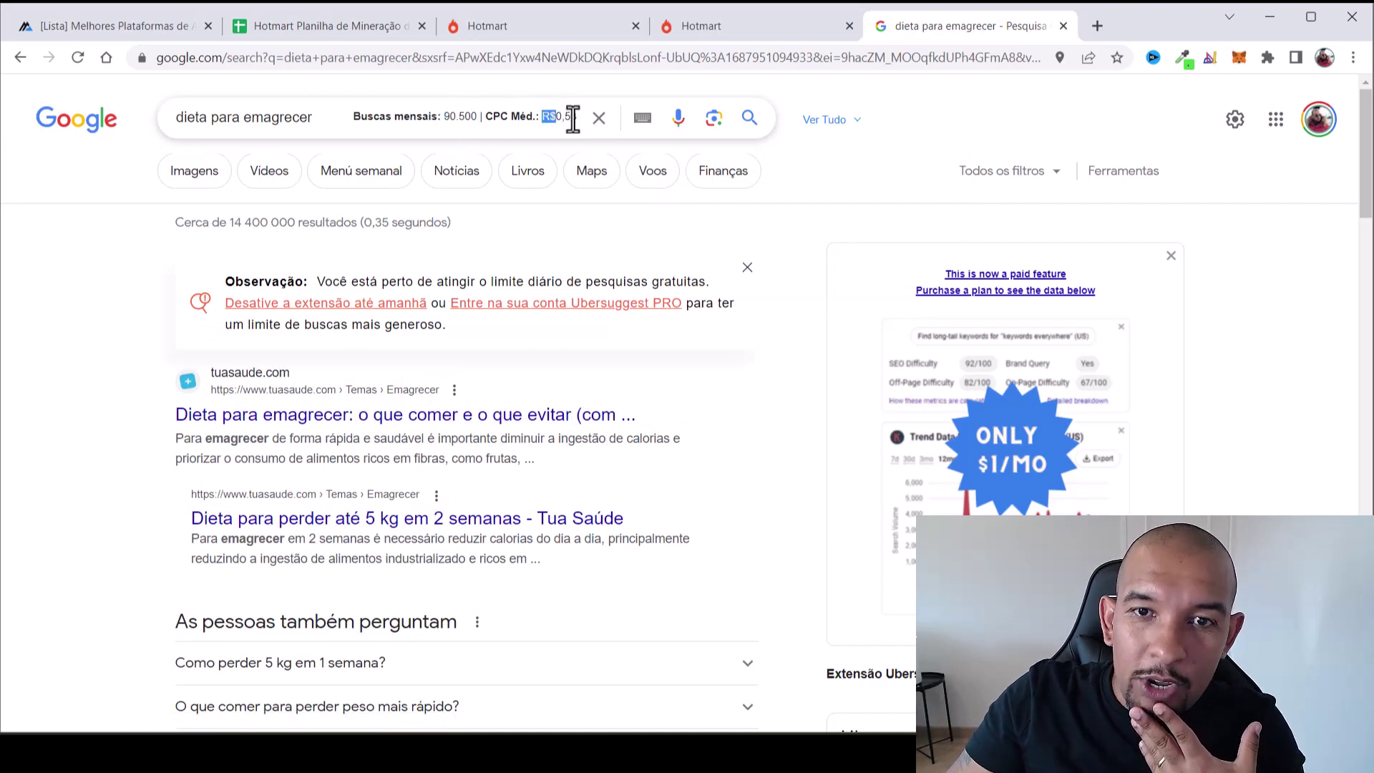
drag(442, 117, 478, 119)
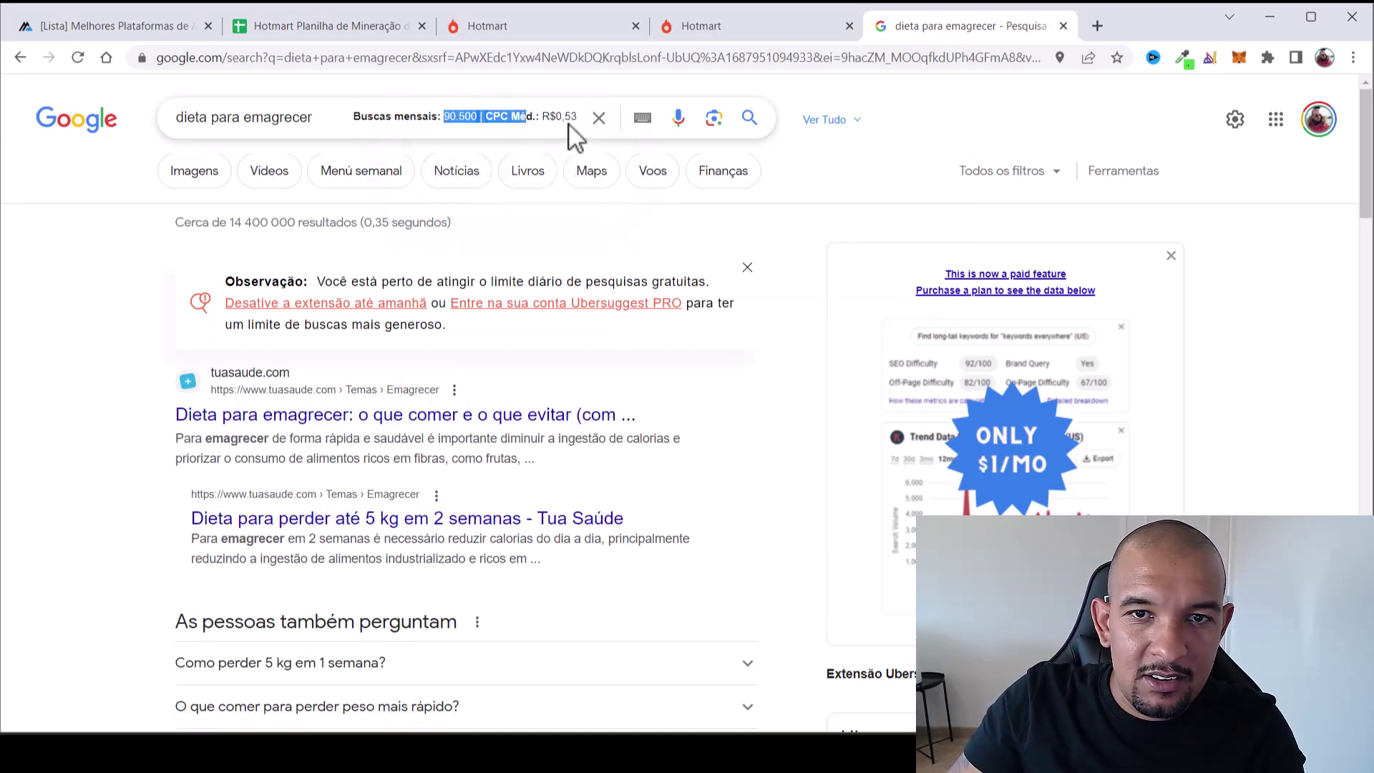
drag(563, 118, 579, 119)
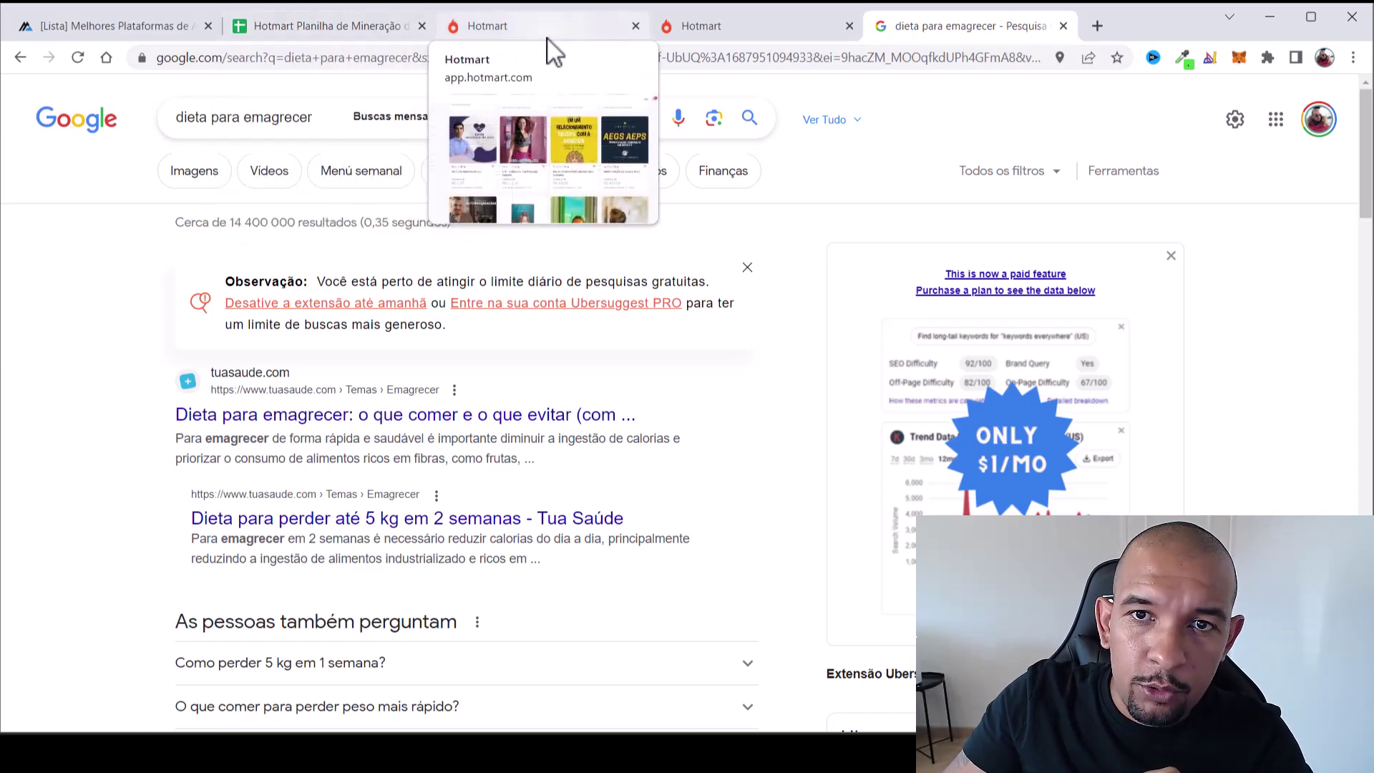
Return to the Hotmart affiliate market, open the MANUTENÇÃO DE AEGS E AEPS product in its own tab and copy its name
click(550, 43)
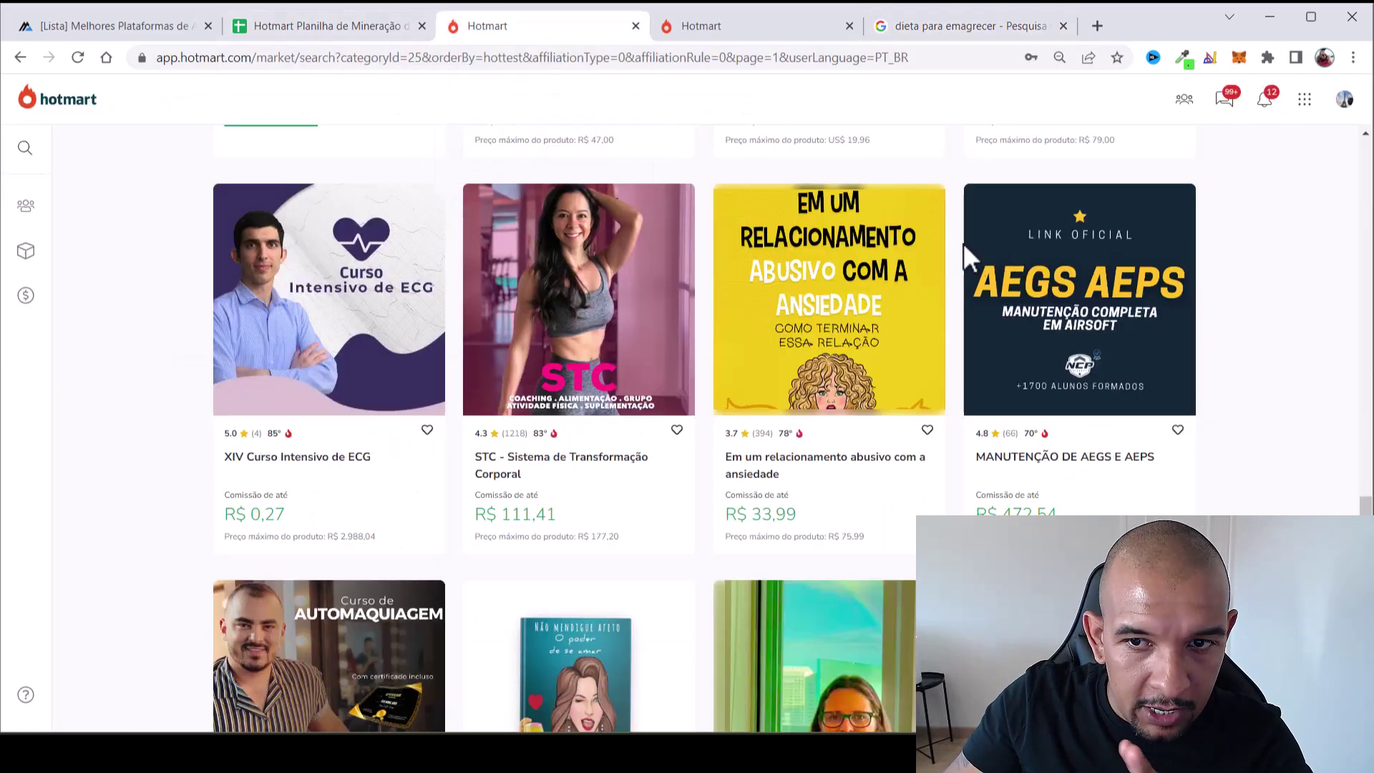
scroll(915, 350, down, 1)
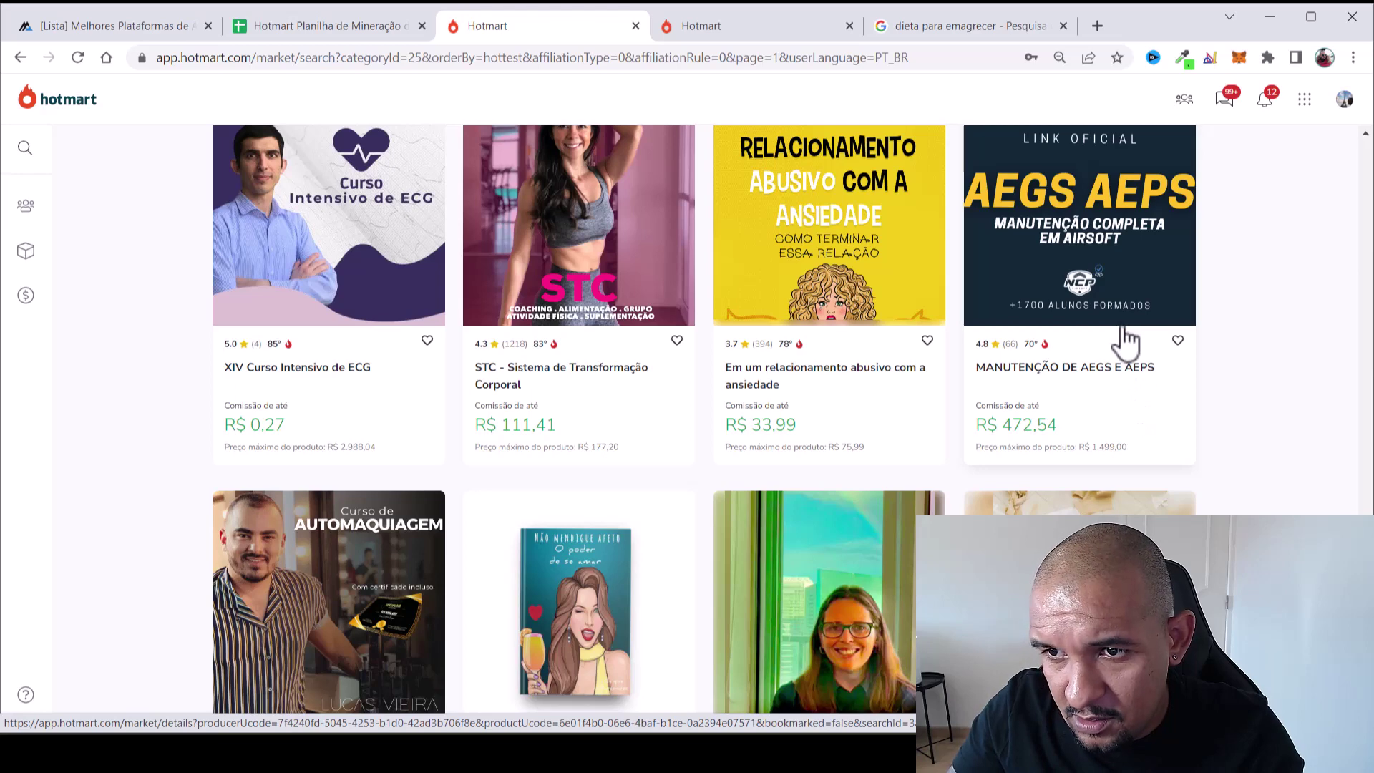
scroll(1163, 319, up, 1)
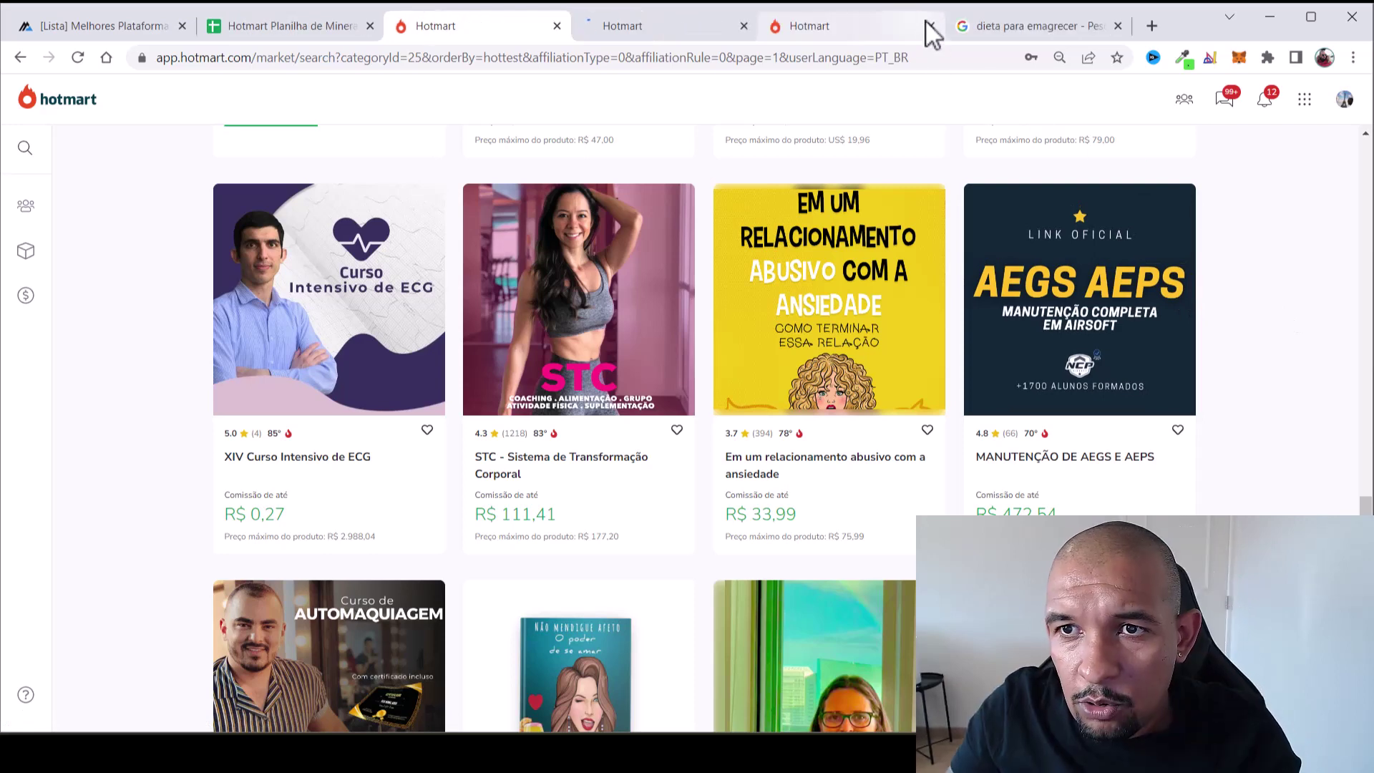
click(648, 33)
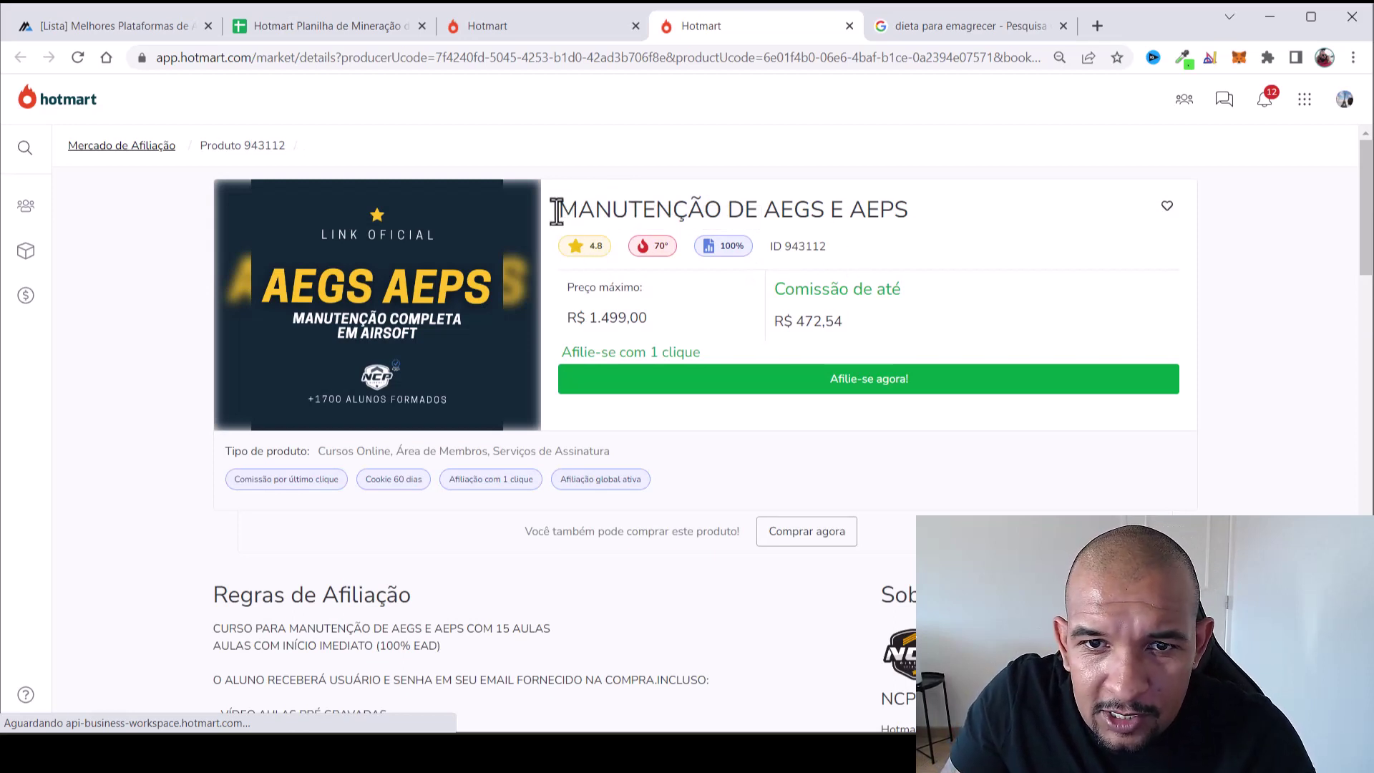
drag(555, 214, 911, 218)
key(ctrl+c)
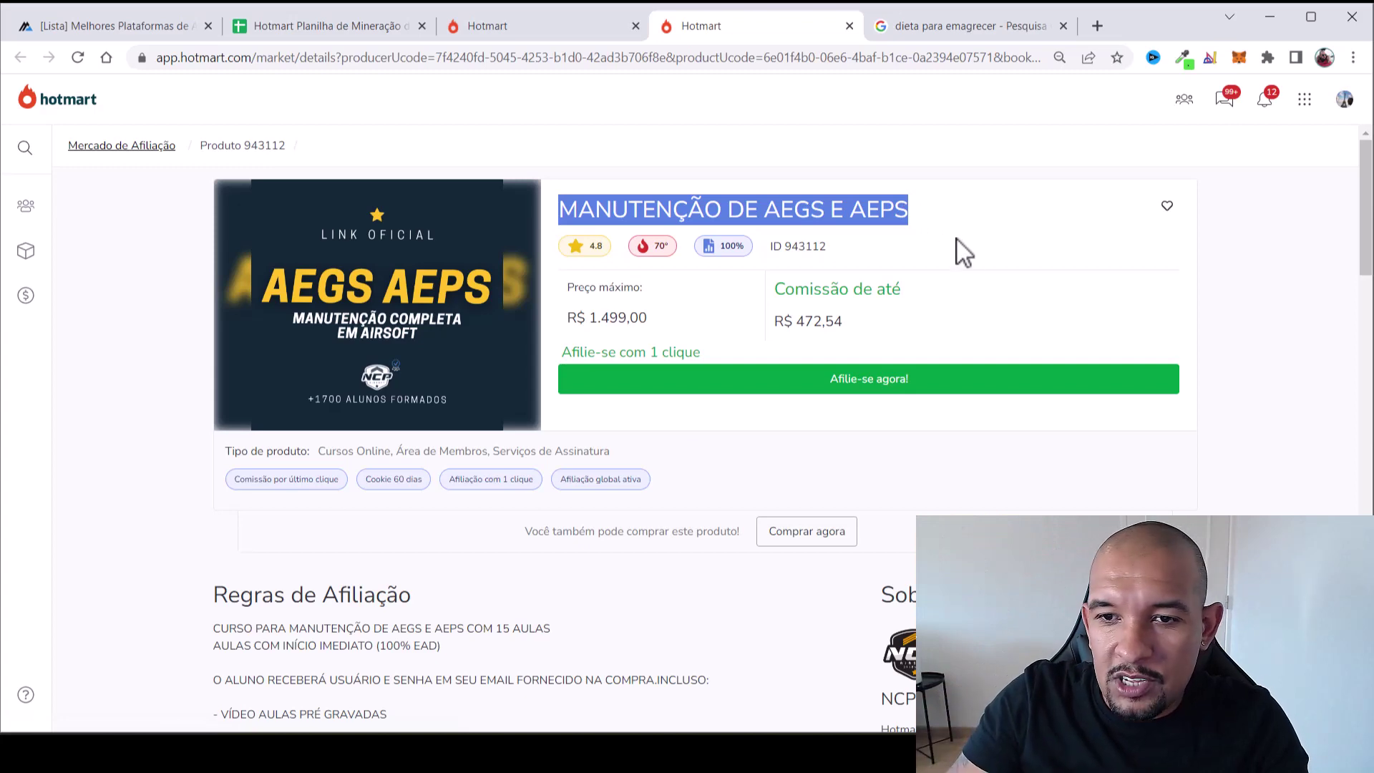
Open the product's sales page from its details, review it from start to end, and close it to return to the product details
scroll(960, 243, down, 9)
scroll(1059, 408, down, 8)
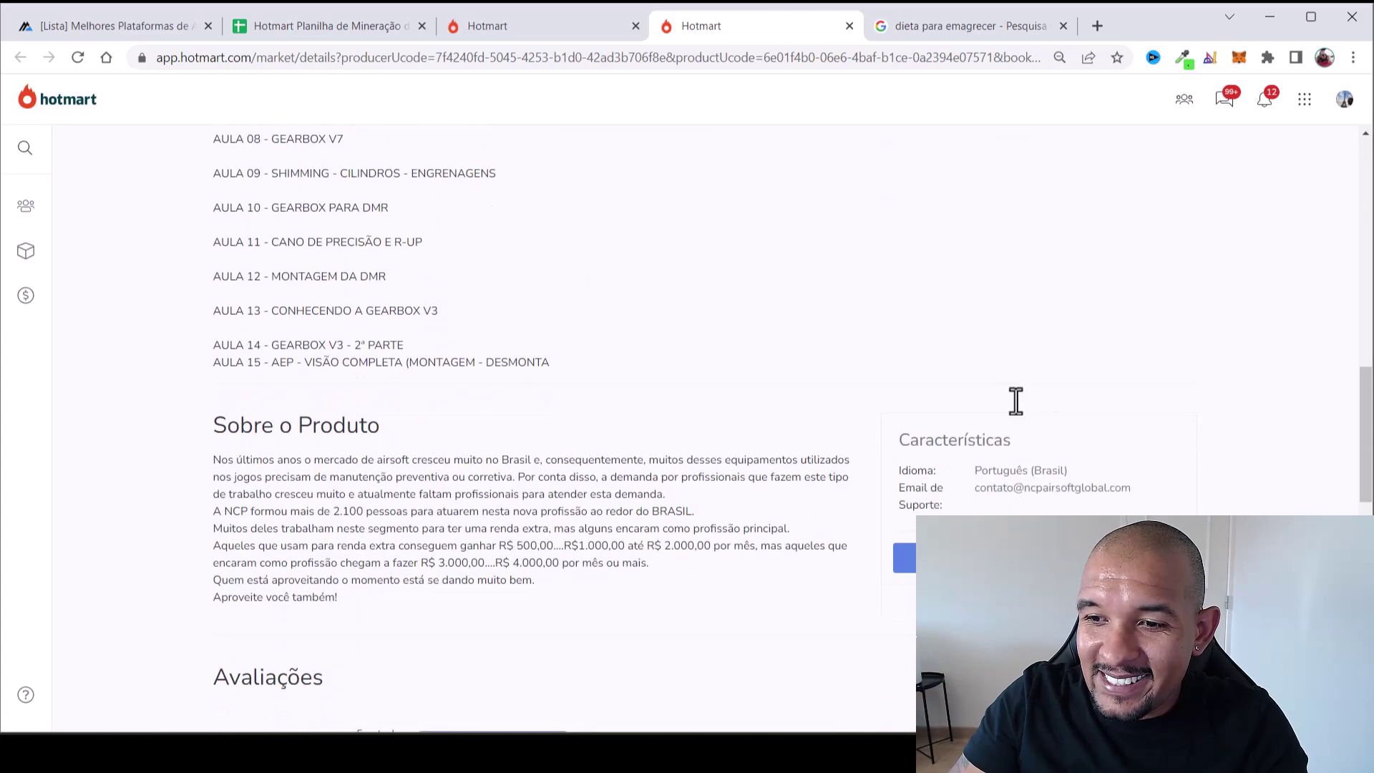
click(1016, 415)
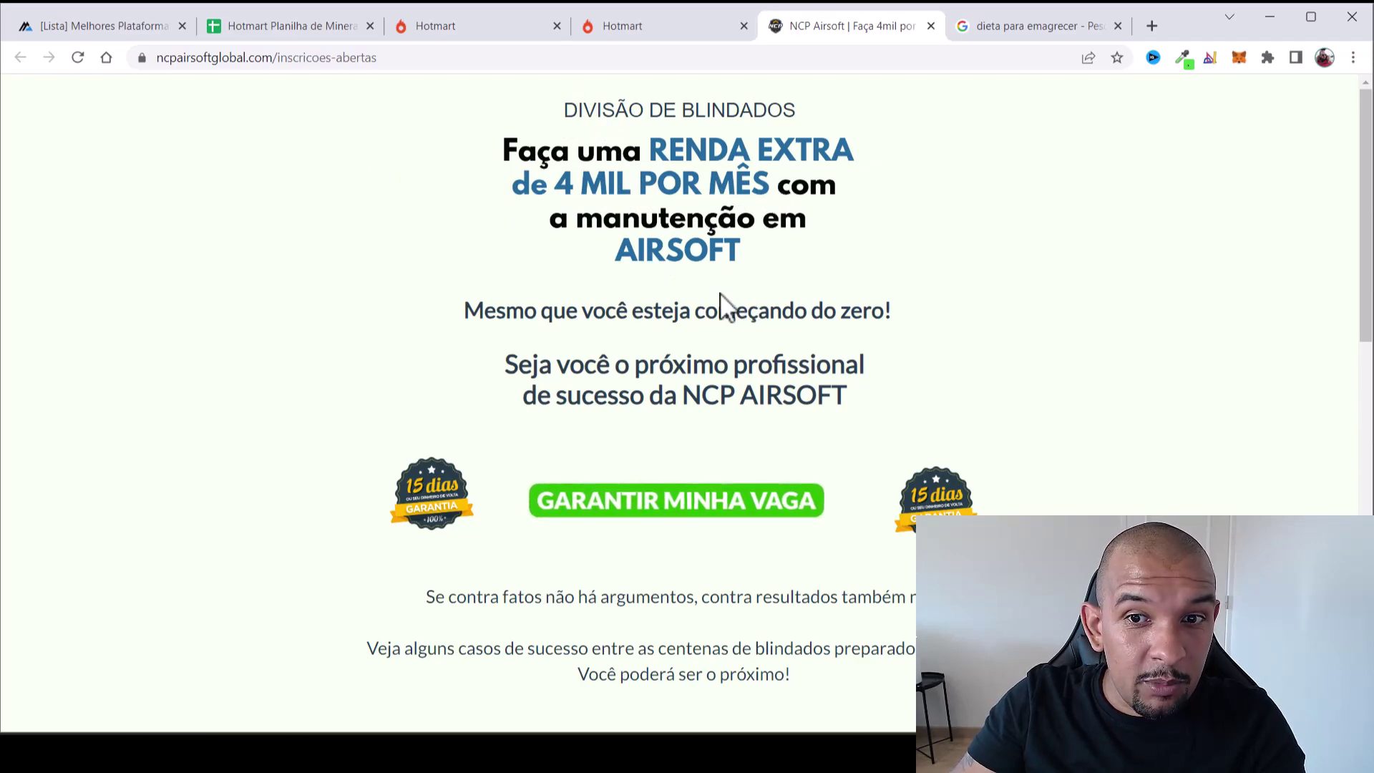
scroll(780, 324, down, 10)
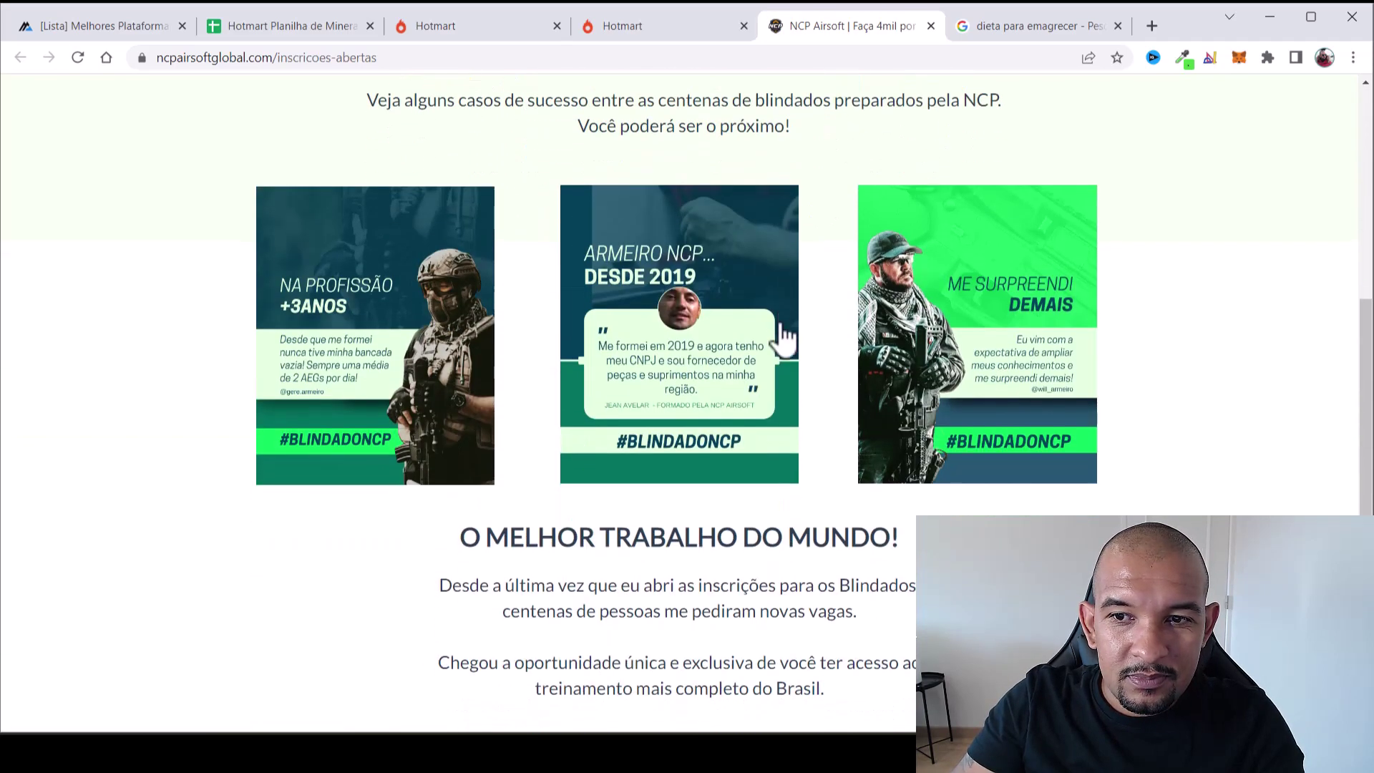
scroll(908, 329, down, 3)
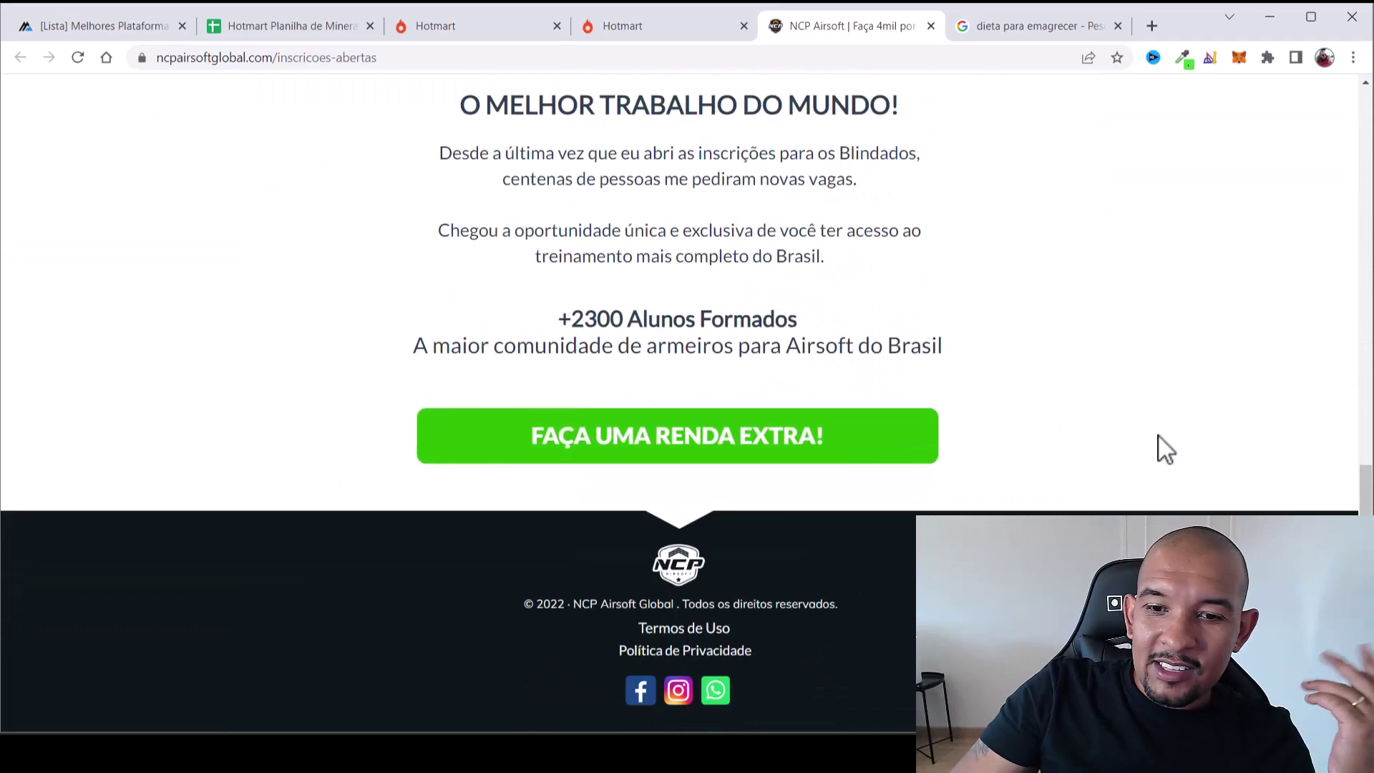
scroll(1115, 438, up, 6)
scroll(1115, 438, up, 6)
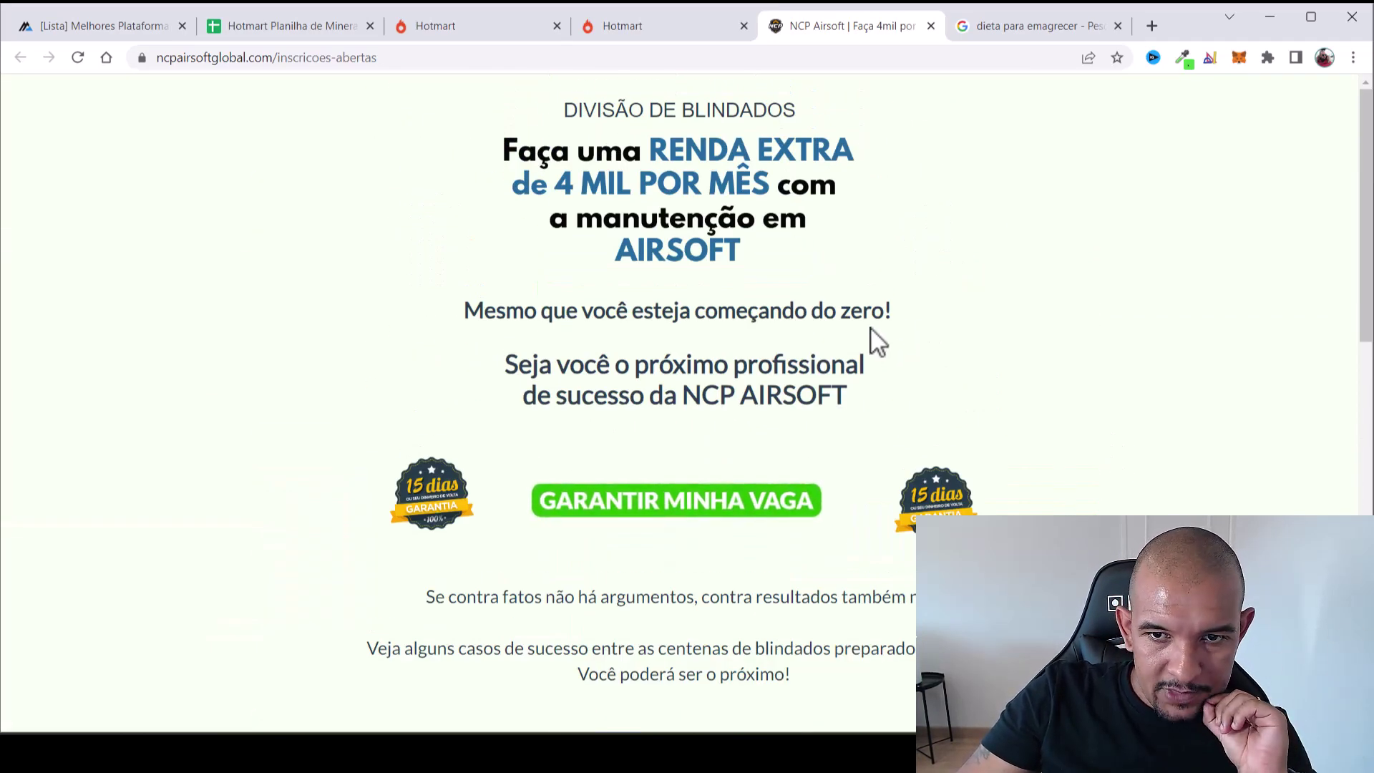
scroll(937, 312, down, 10)
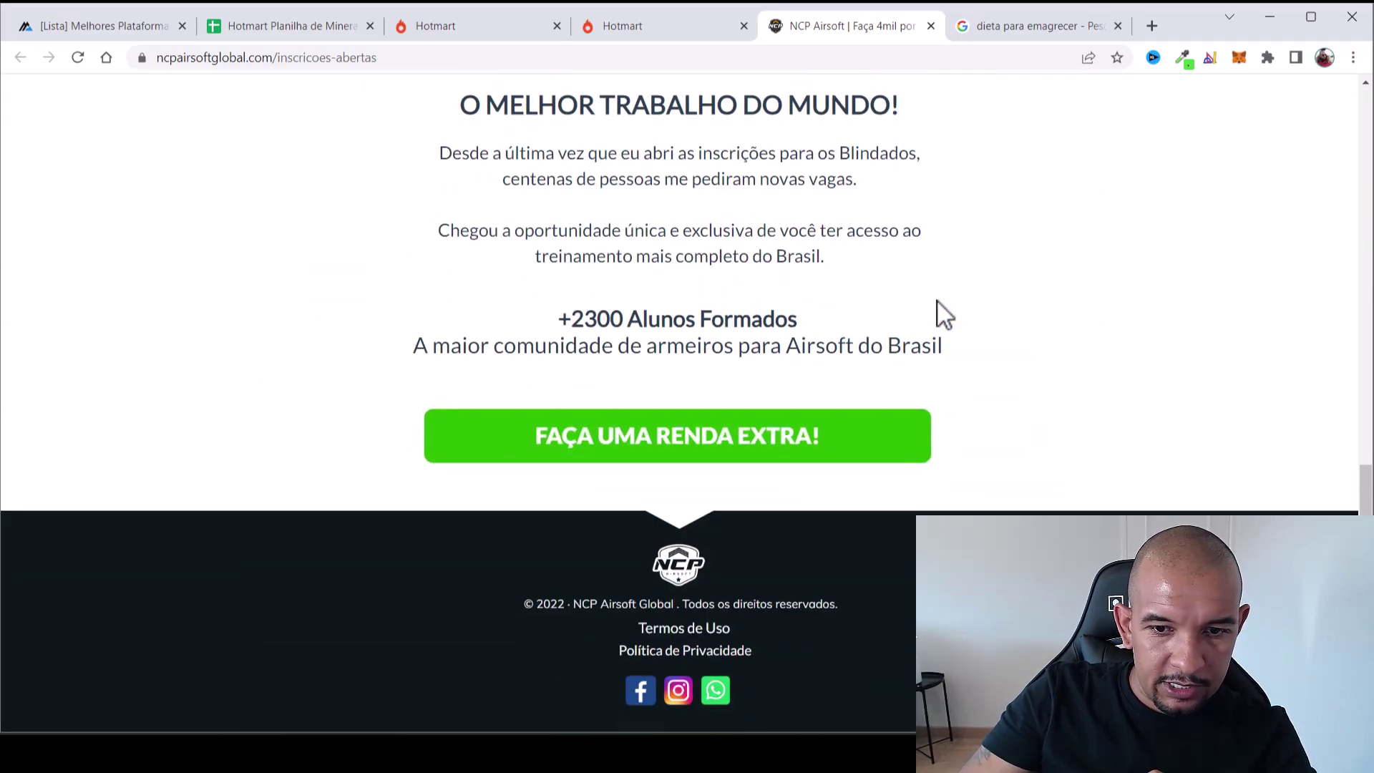
scroll(937, 302, up, 10)
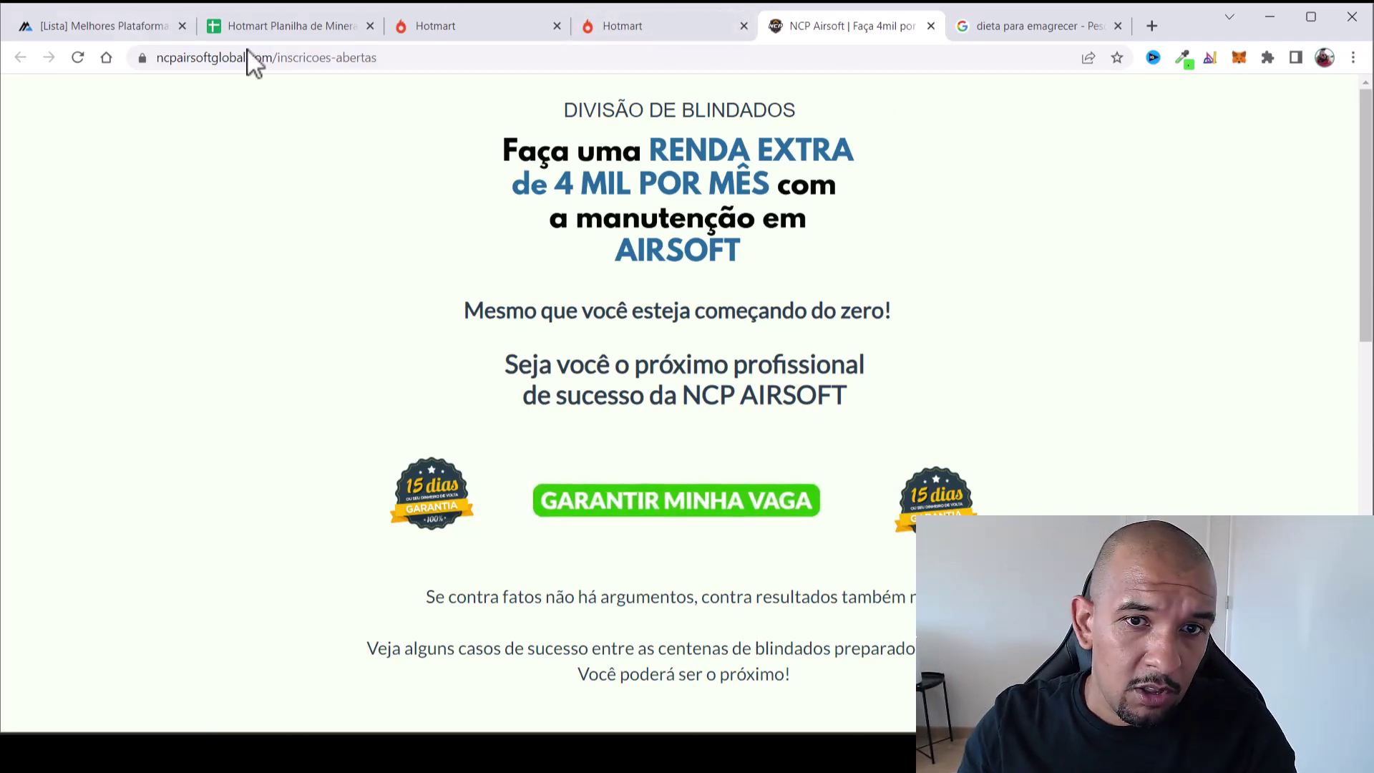
click(930, 26)
scroll(874, 286, up, 7)
scroll(869, 279, up, 10)
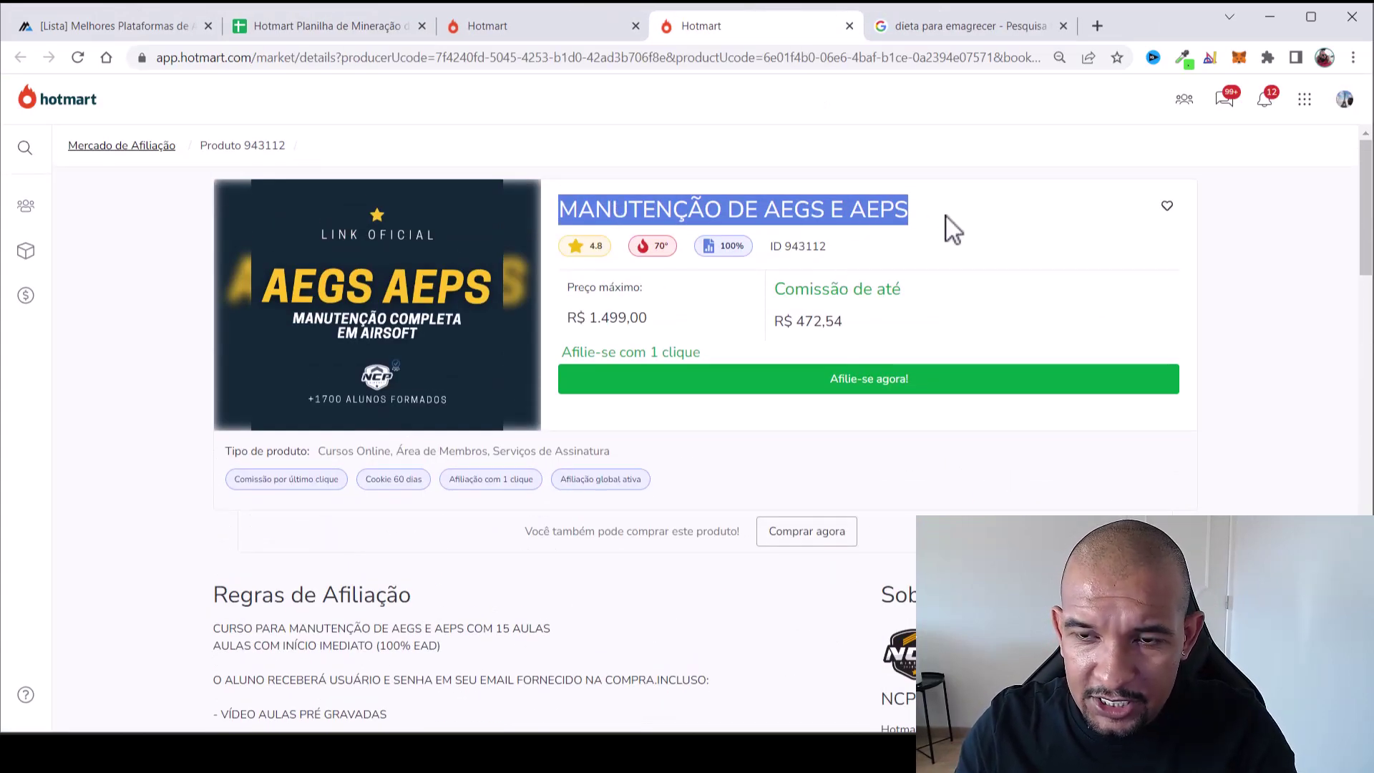
Switch to the Google Sheets product mining spreadsheet and paste the copied product name MANUTENÇÃO DE AEGS E AEPS into cell A11
click(311, 27)
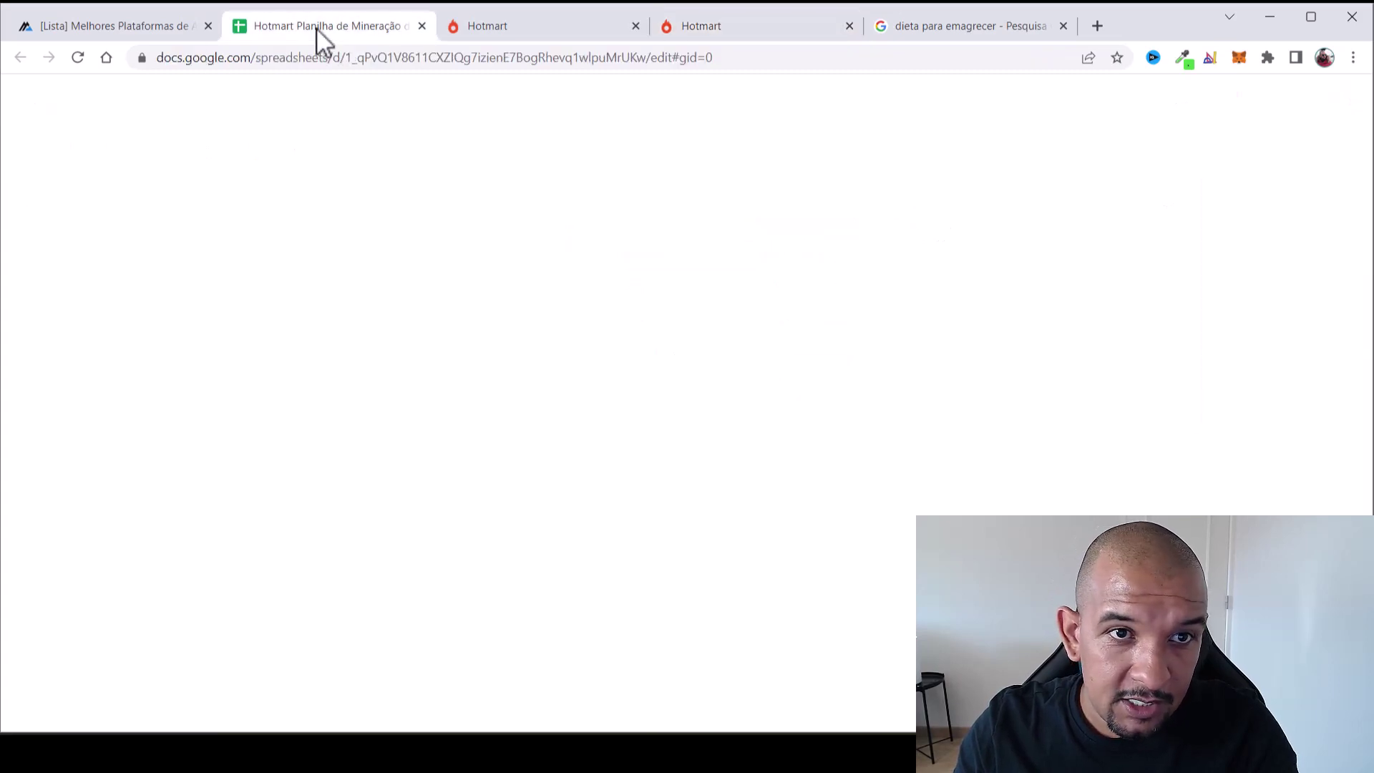
click(147, 465)
key(ctrl+v)
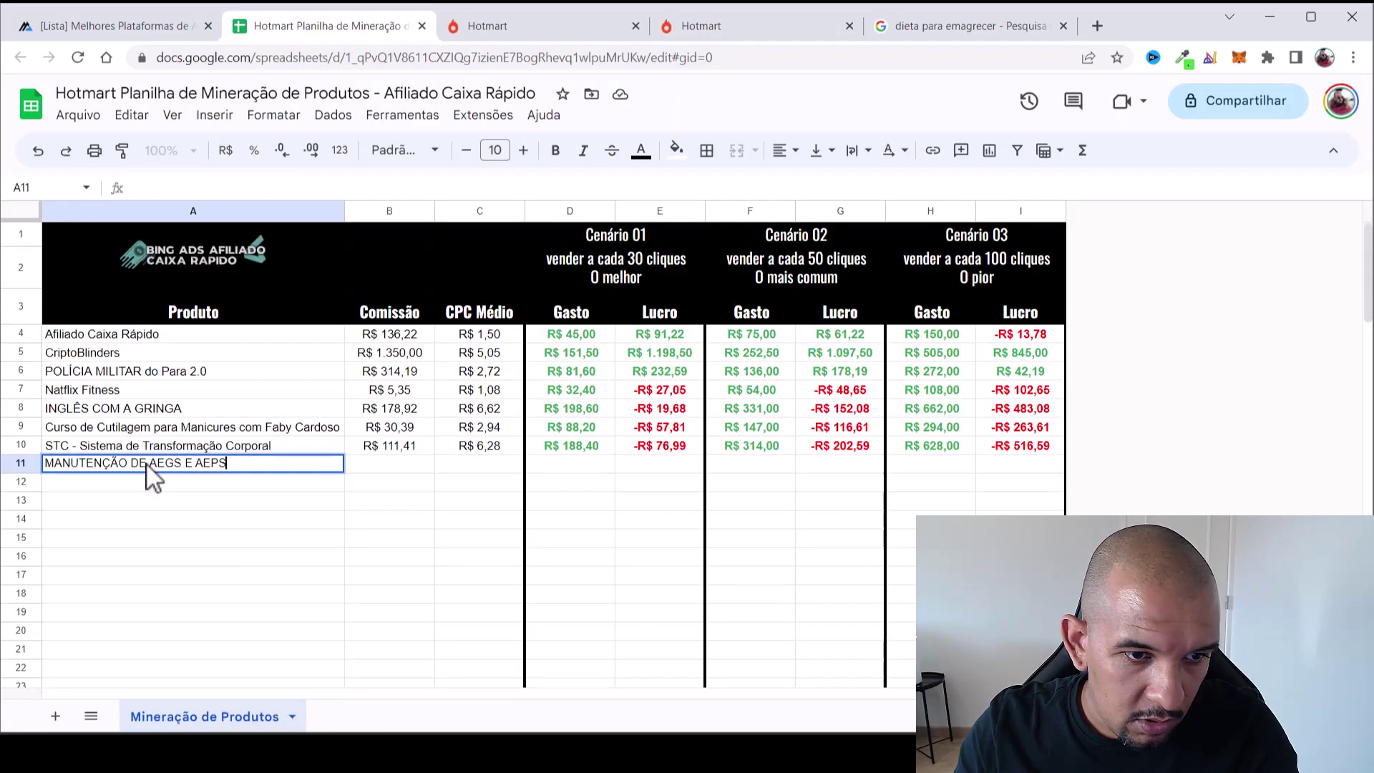
click(290, 504)
Look up the product's maximum commission on Hotmart and enter 472,54 as its Comissão in cell B11
click(405, 465)
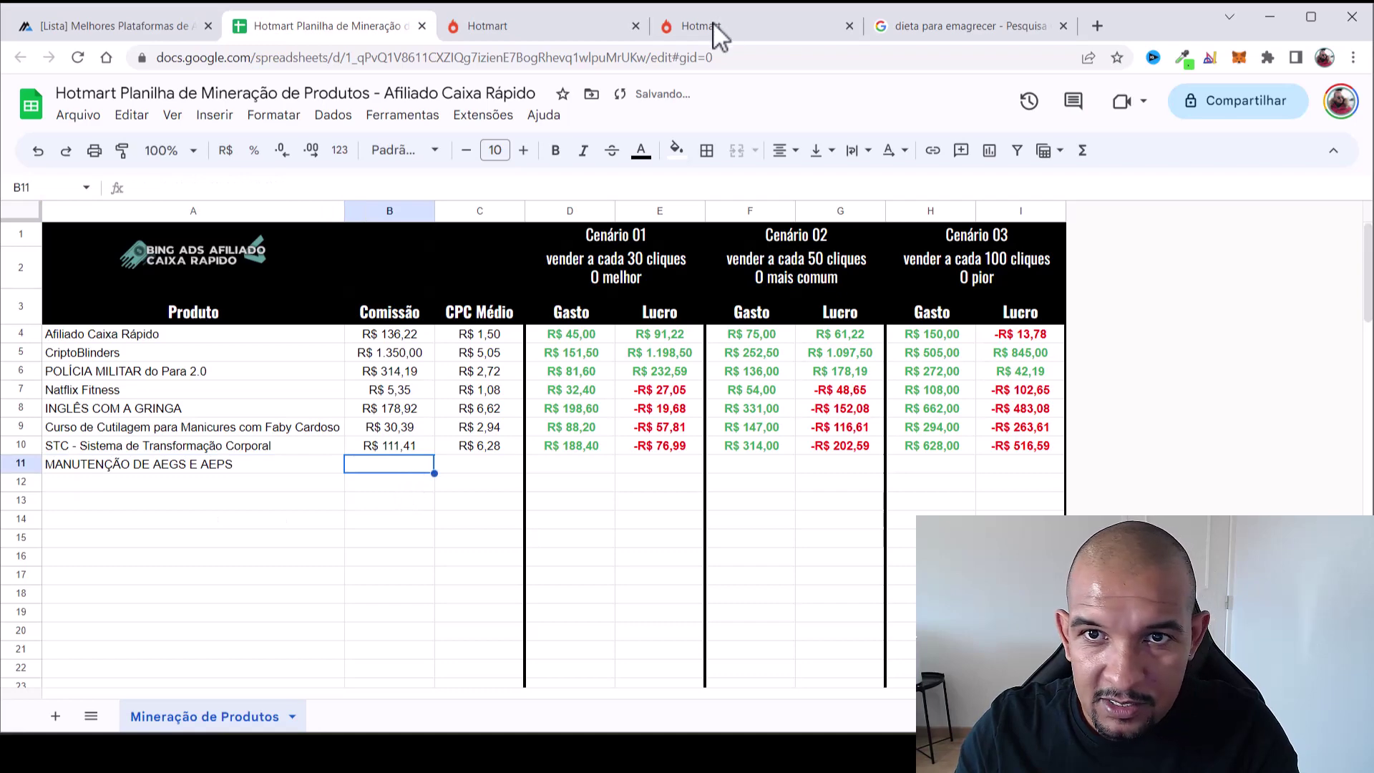
click(712, 25)
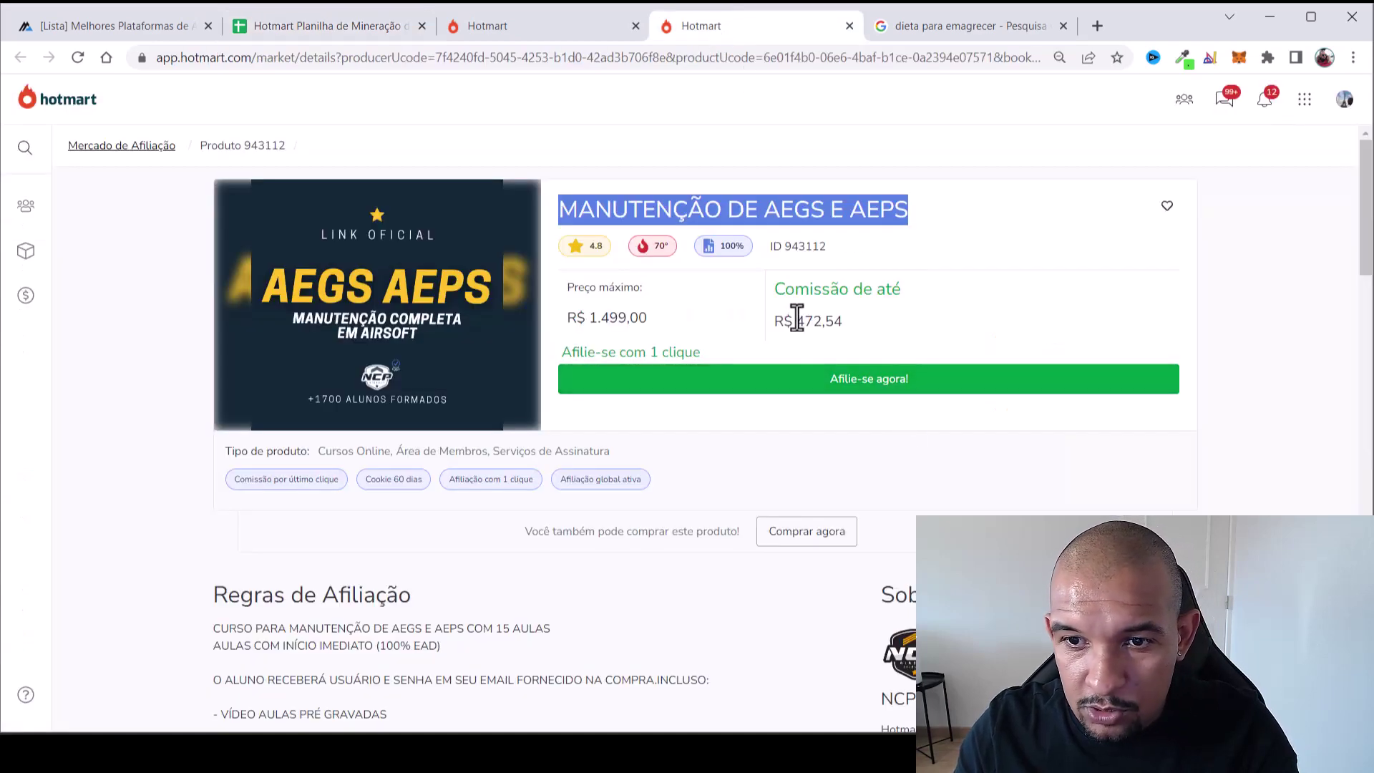
drag(794, 321, 874, 317)
click(355, 26)
click(390, 484)
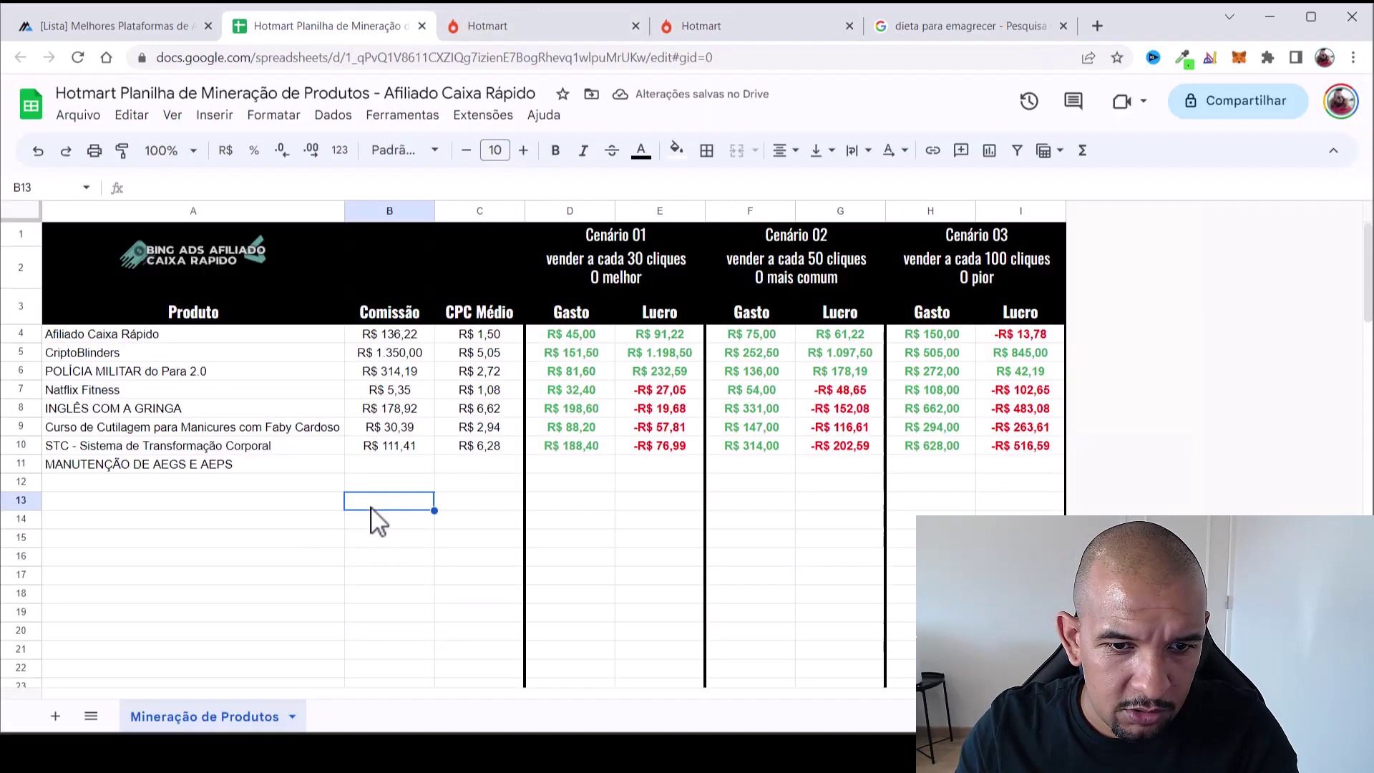
click(400, 466)
text(472)
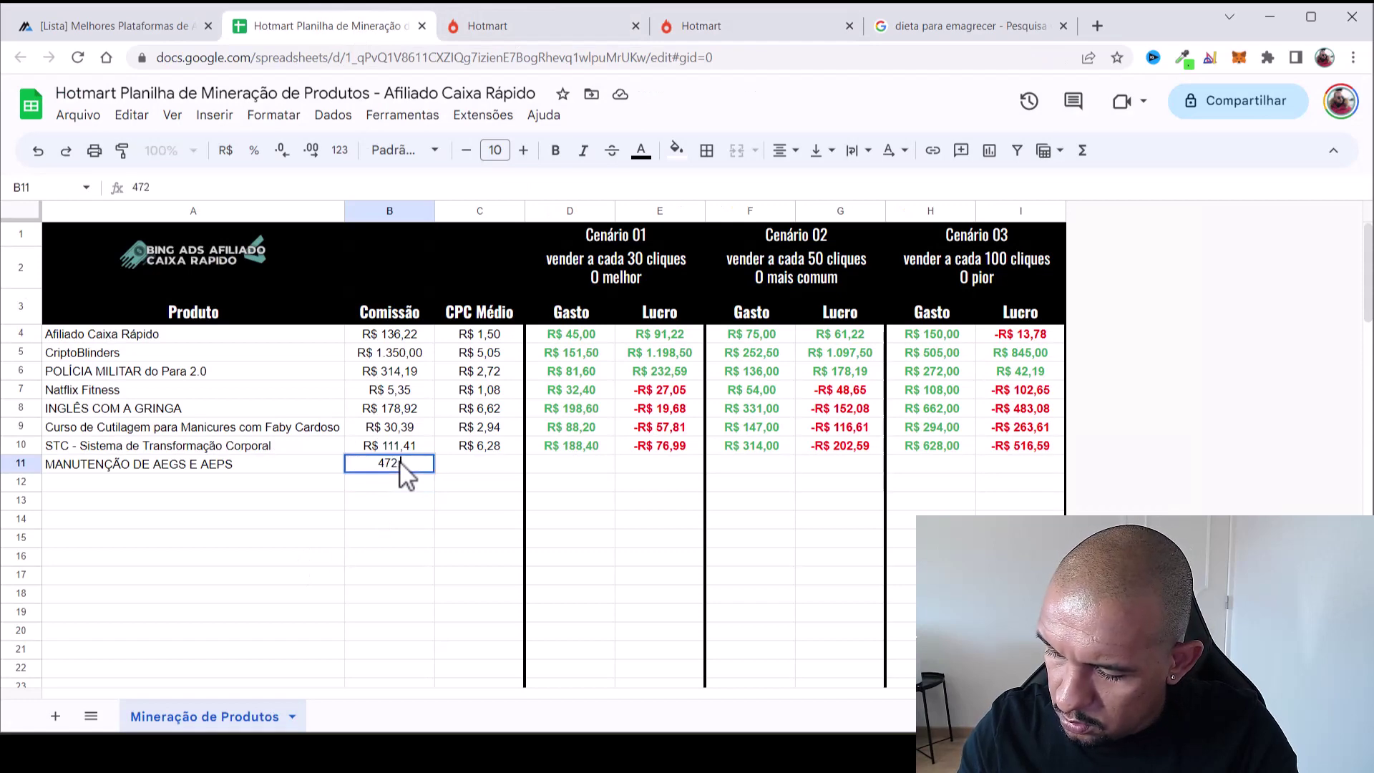
text(,54)
key(Tab)
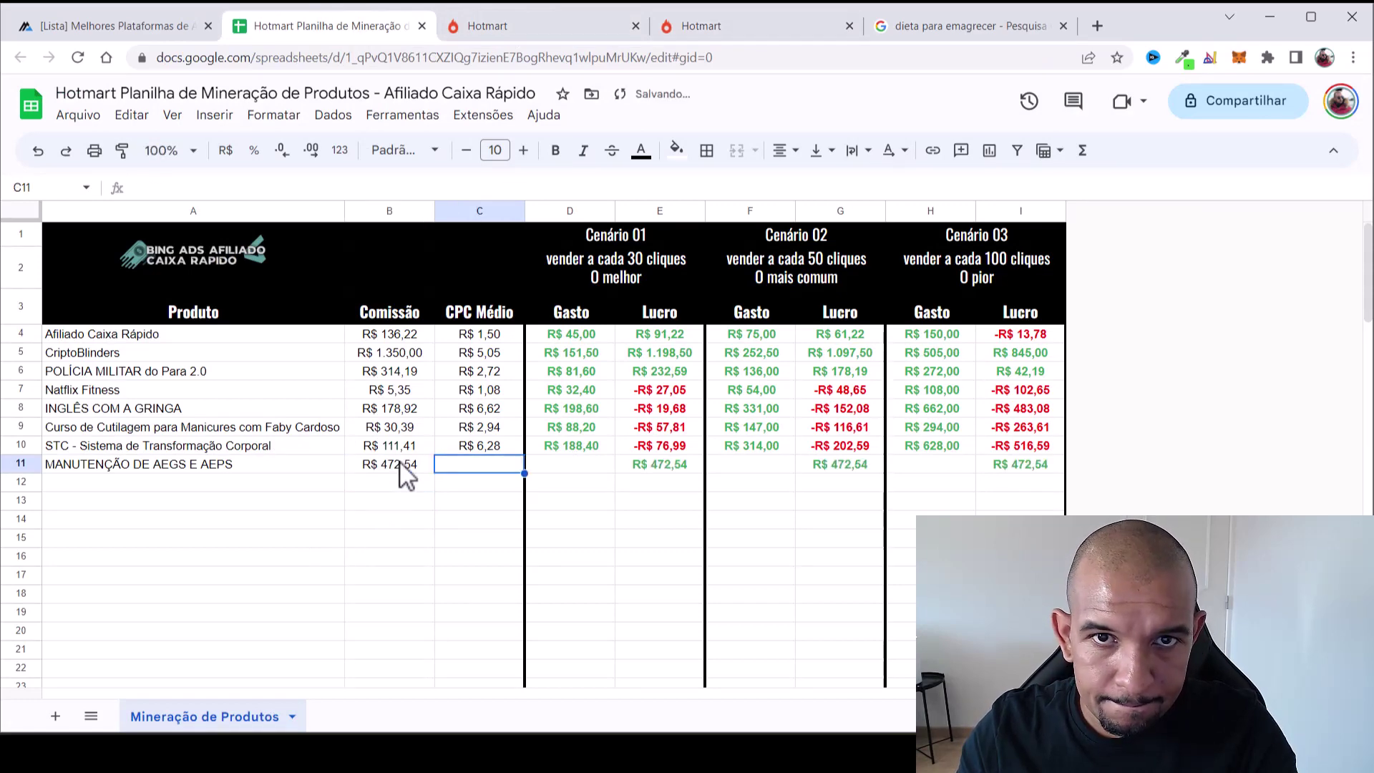
Search Google for "MANUTENÇÃO DE AEGS E AEPS" to check the keyword's average CPC
click(969, 26)
drag(318, 118, 123, 117)
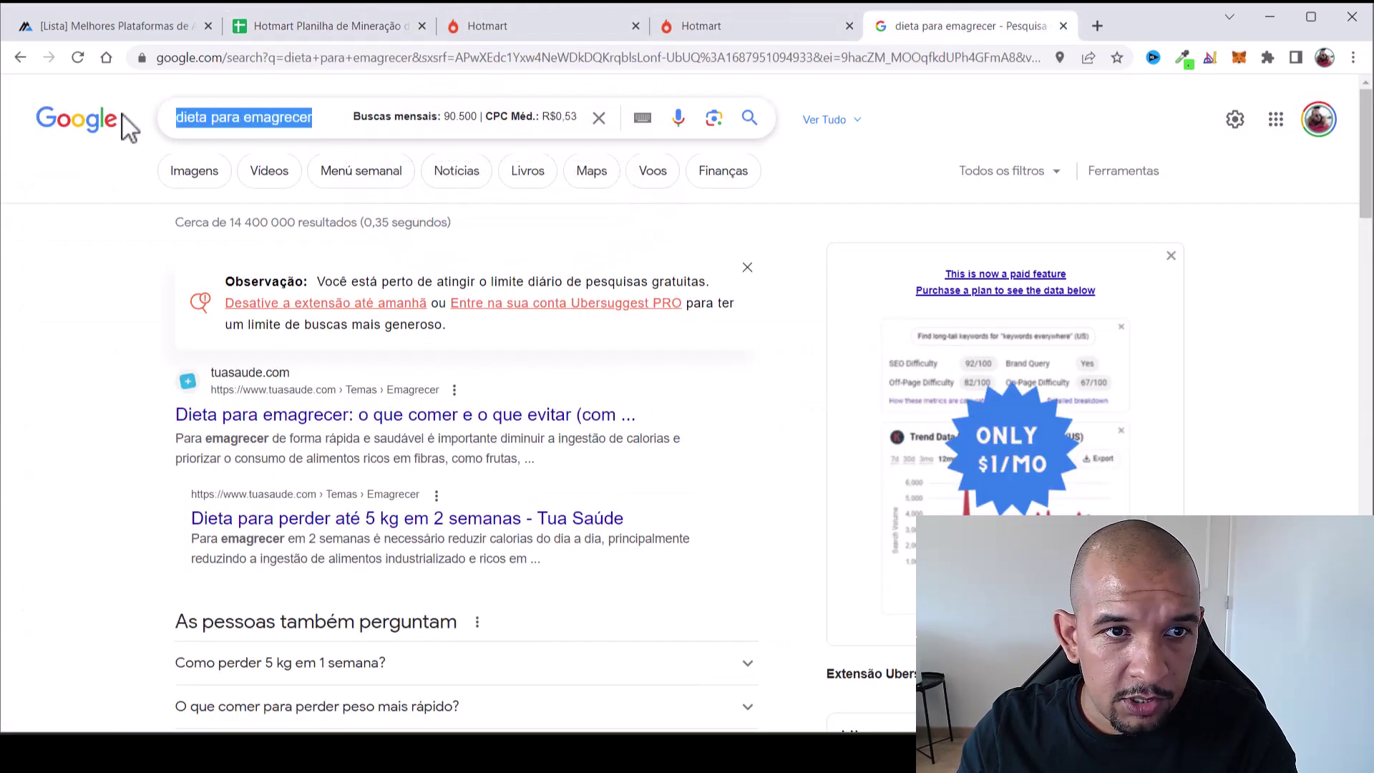
text(MANUTENÇÃO DE AEGS E AEPS)
key(Return)
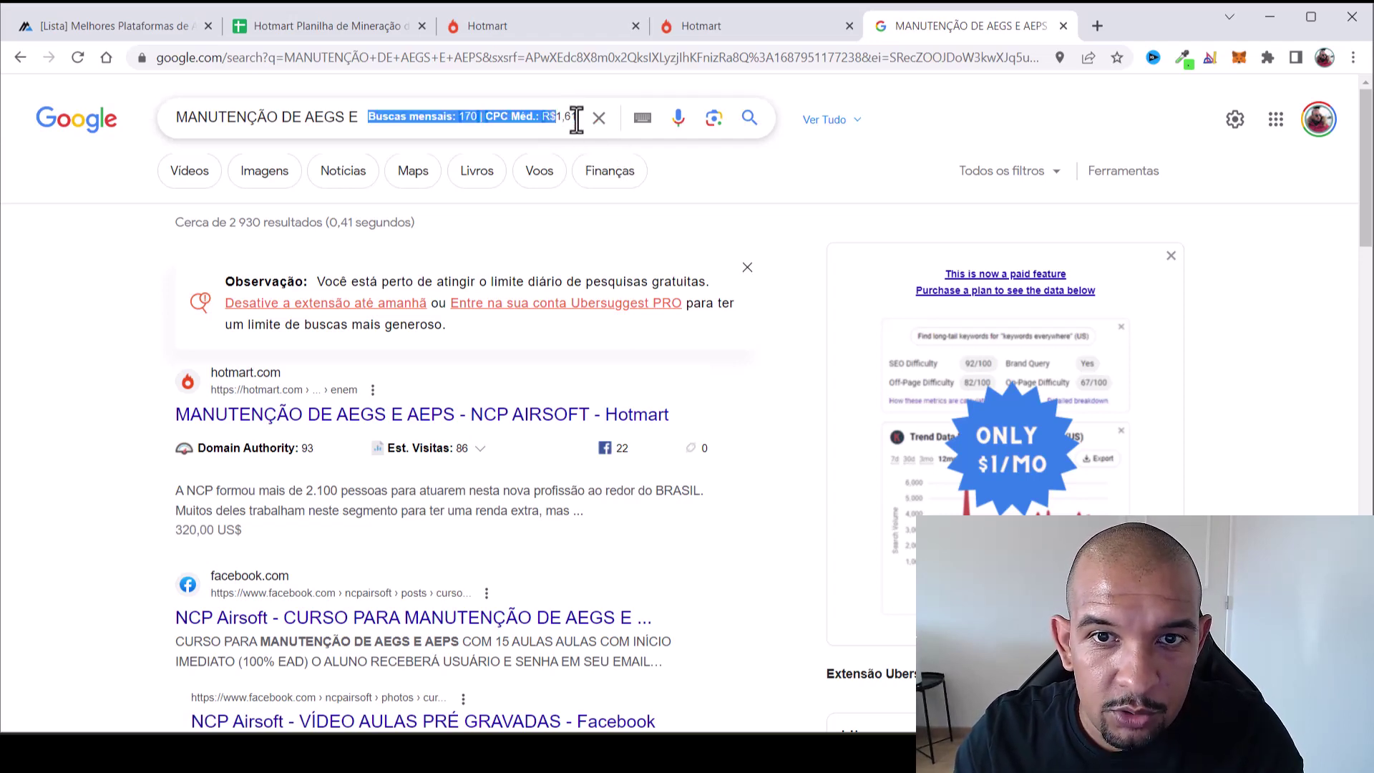
Enter 1,61 as the product's CPC Médio in cell C11 of the mining spreadsheet
click(301, 27)
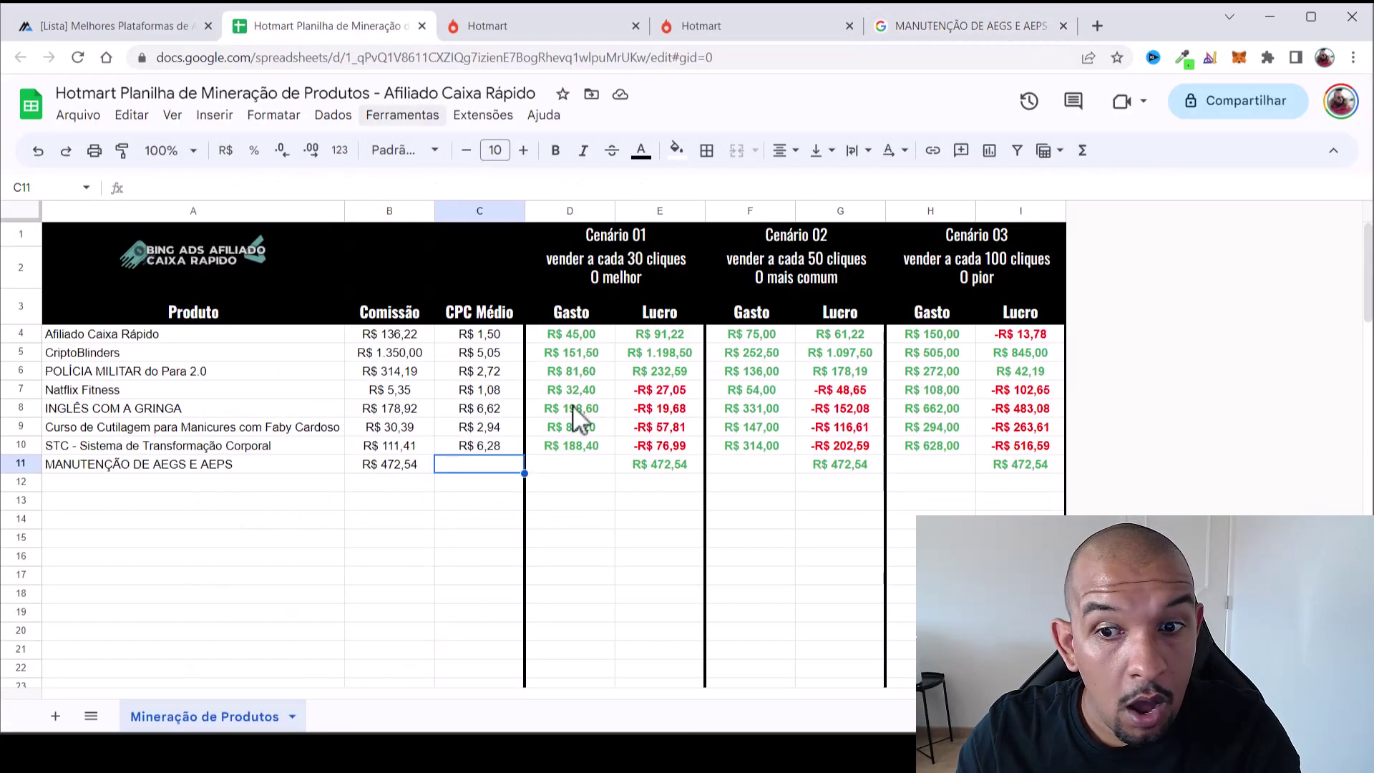
click(476, 519)
click(474, 469)
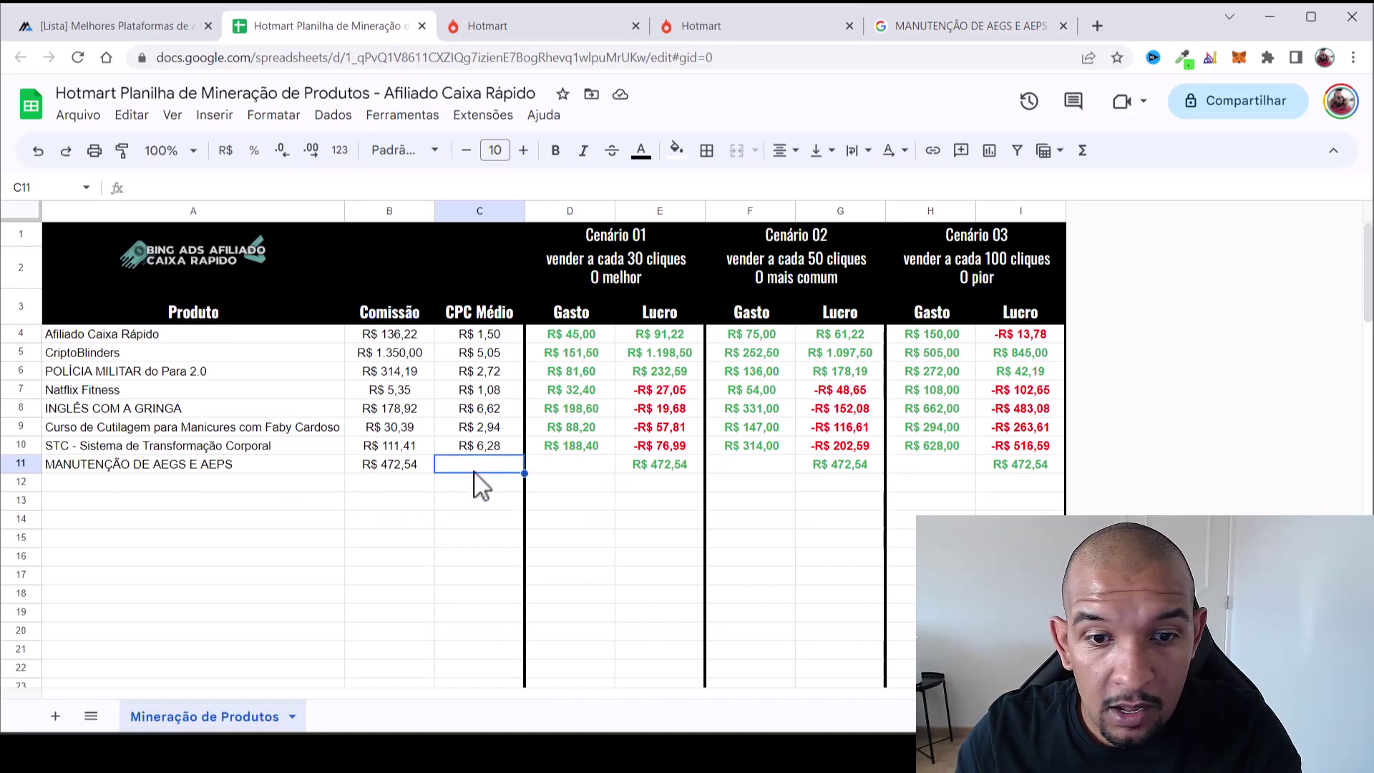
text(1,61)
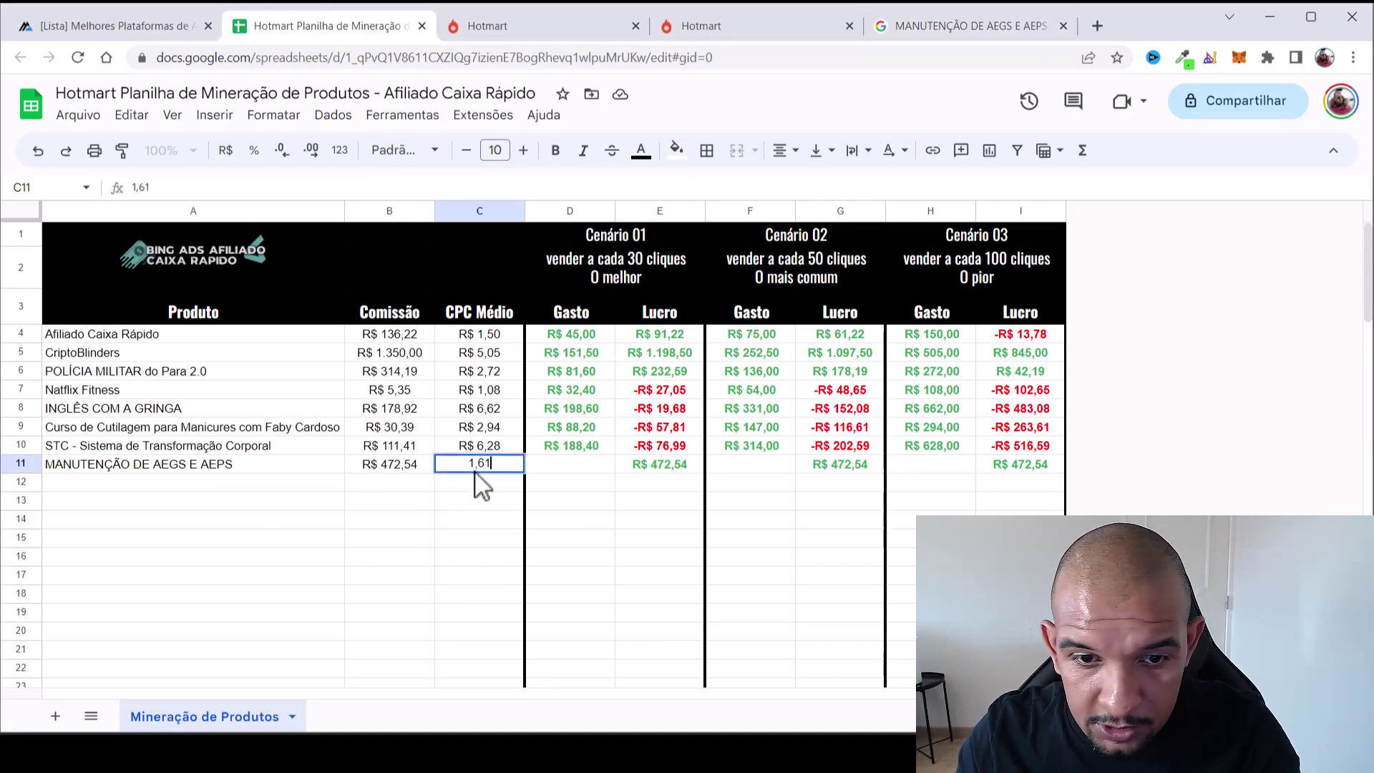
key(Return)
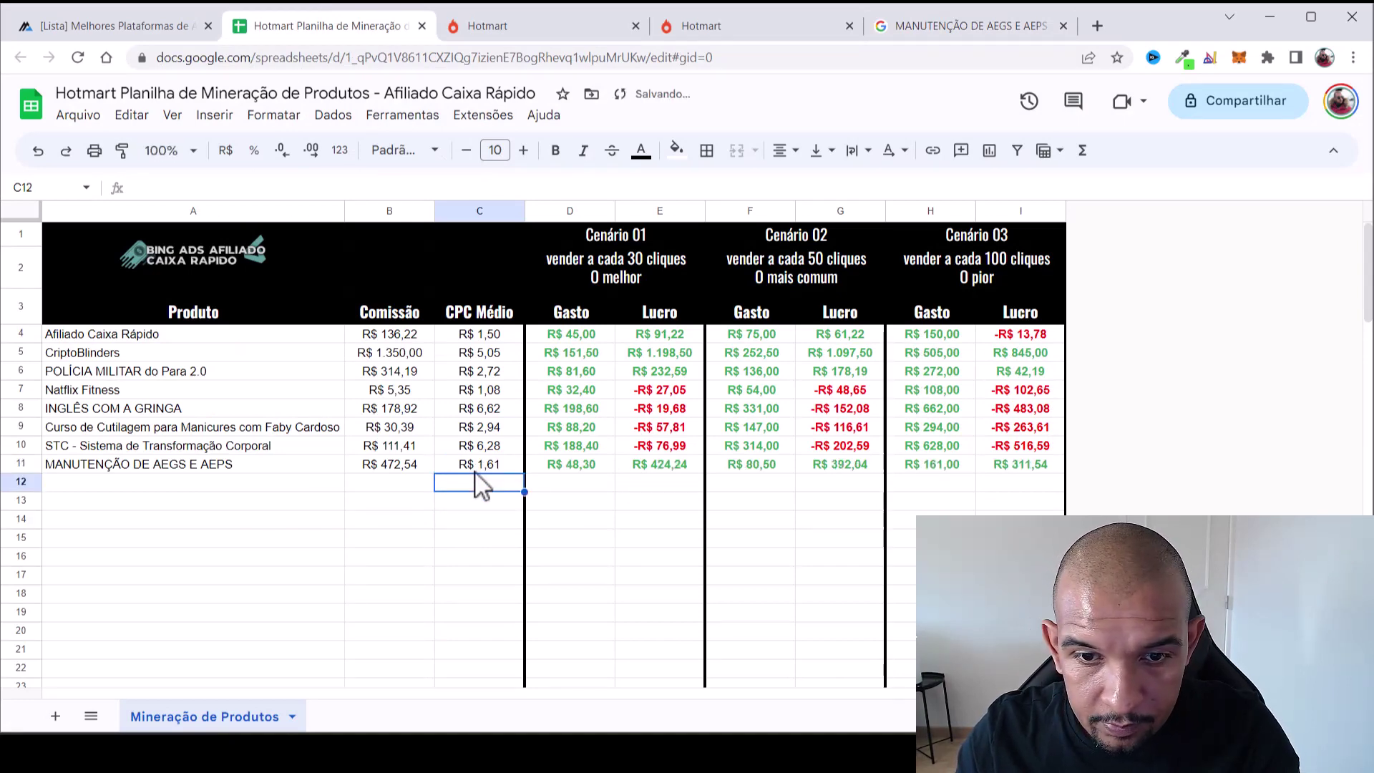
click(582, 522)
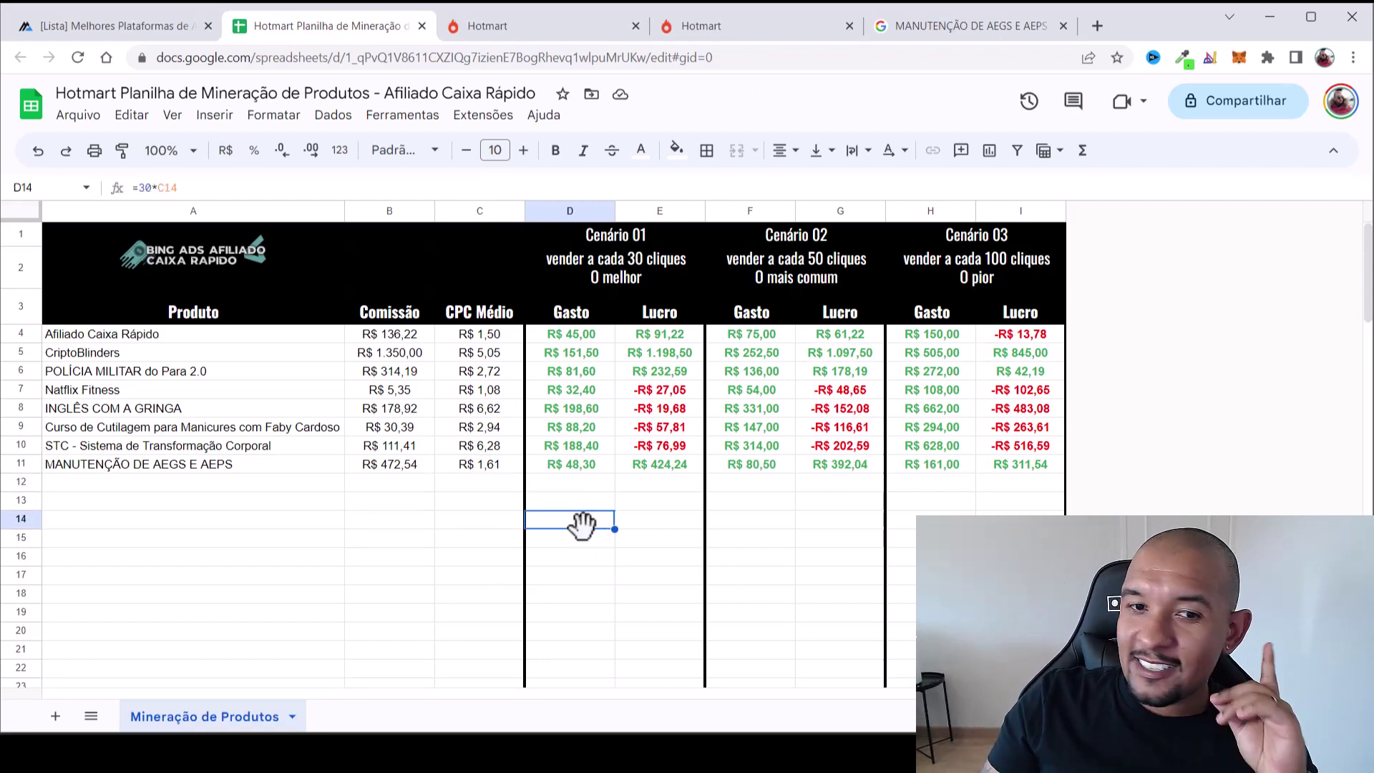
Review the CPC Médio values of the products listed in the mining spreadsheet
drag(491, 335, 492, 465)
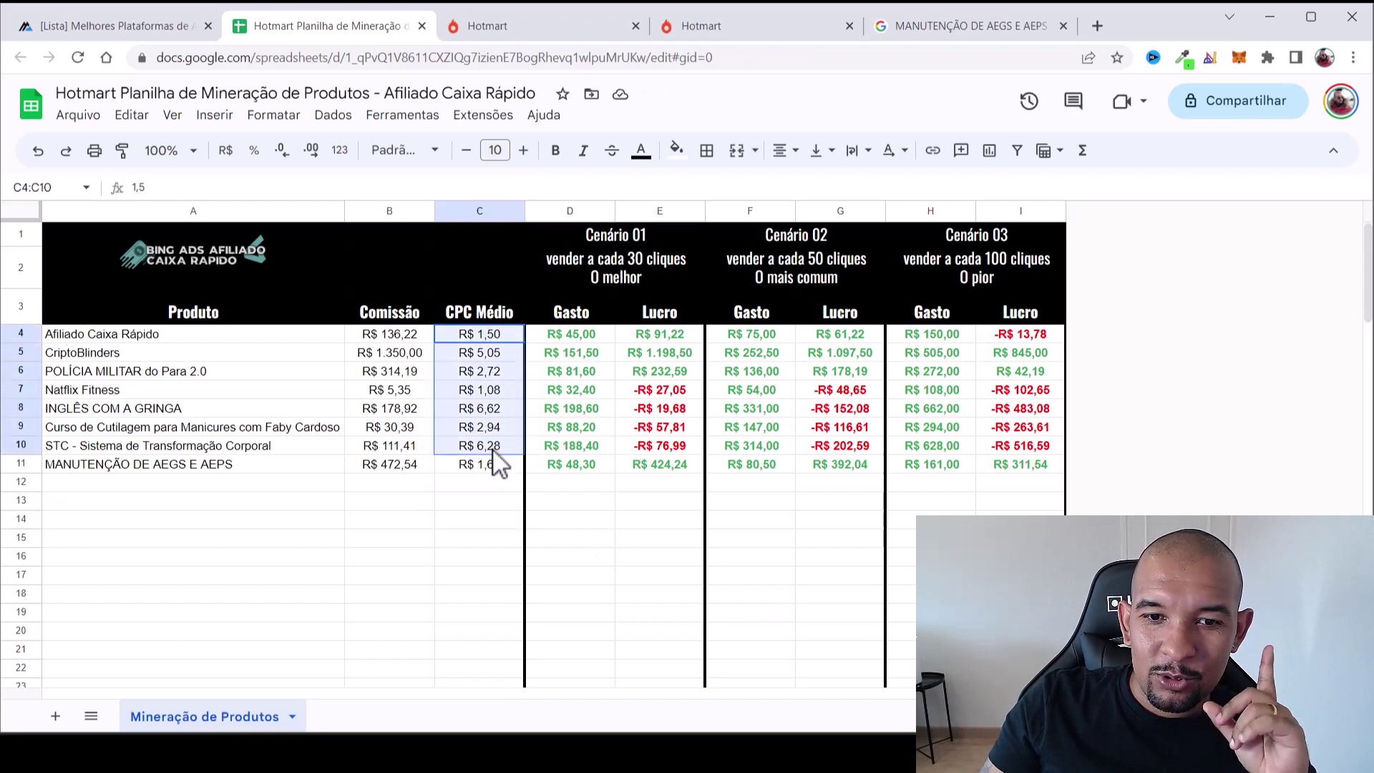
click(486, 502)
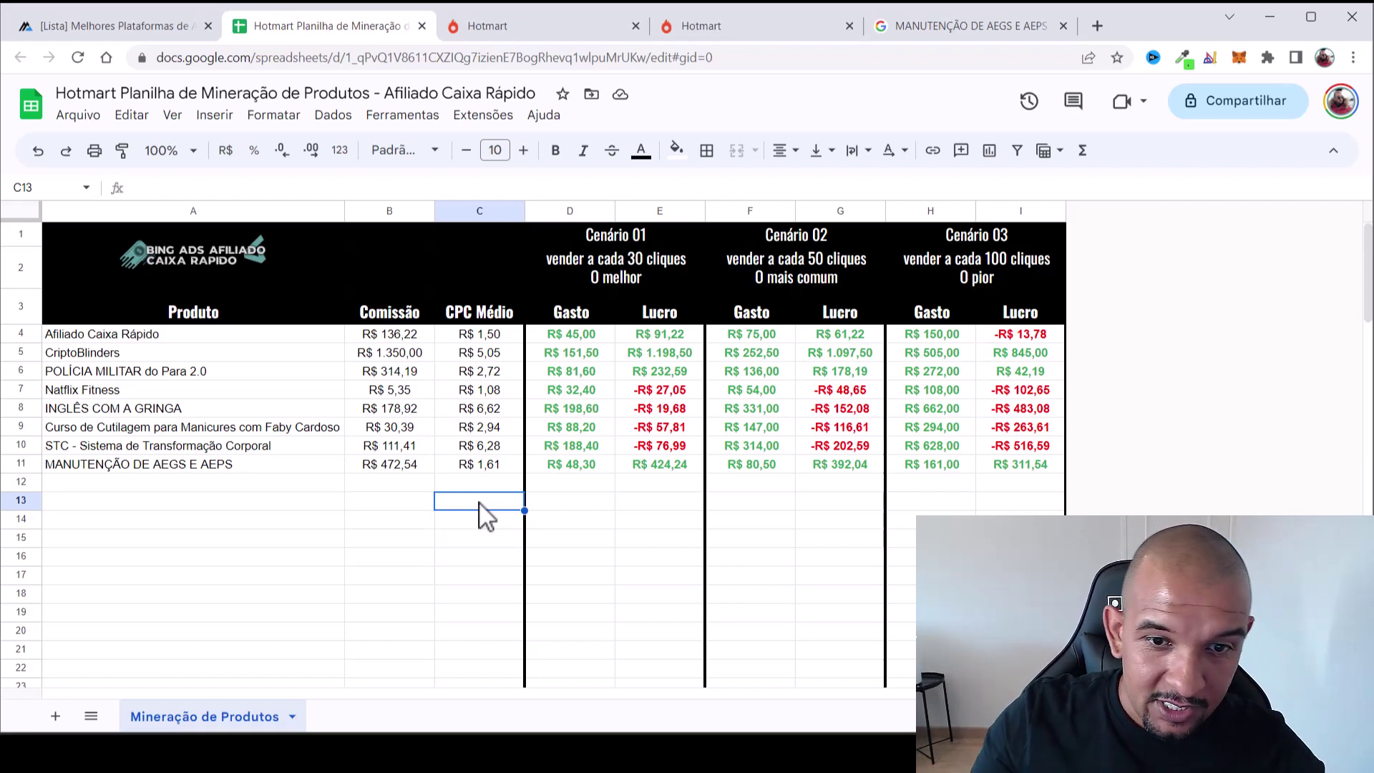
click(494, 410)
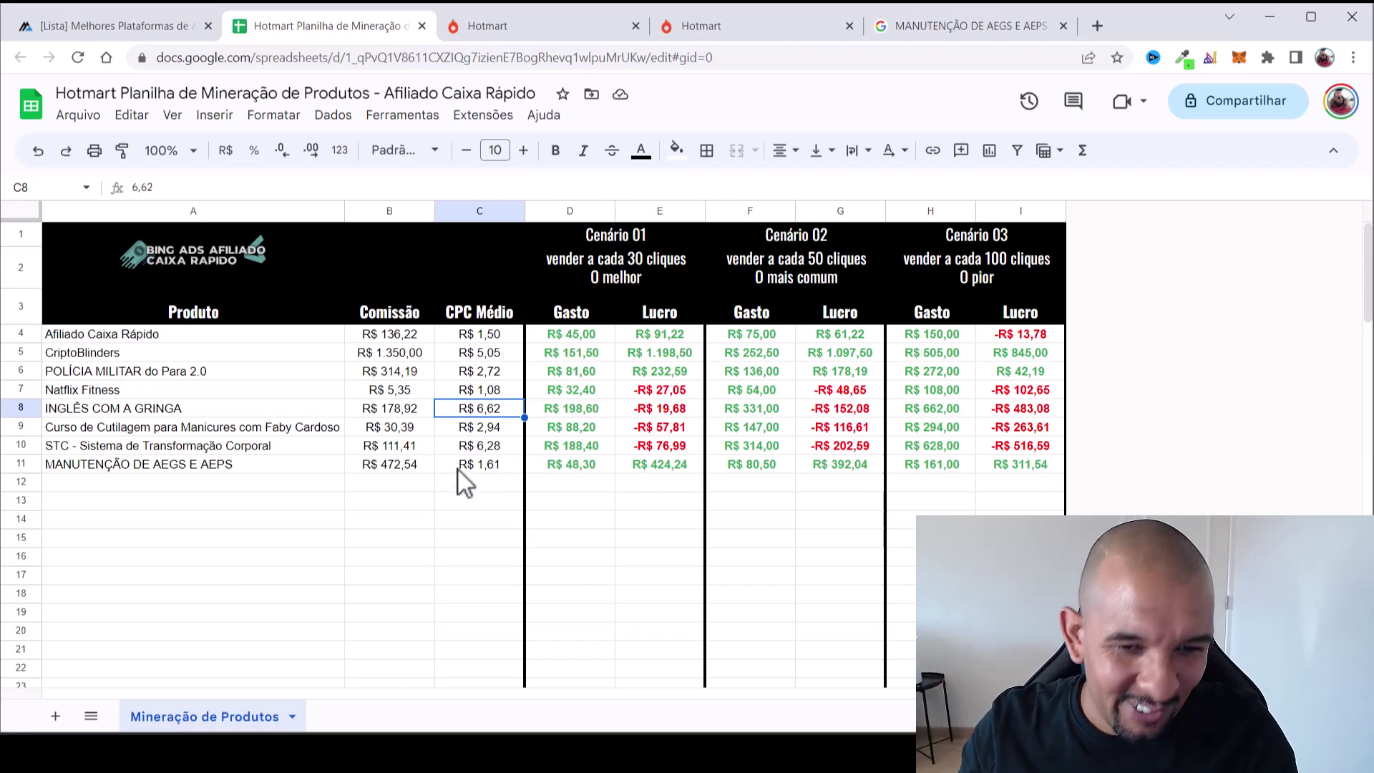
click(387, 483)
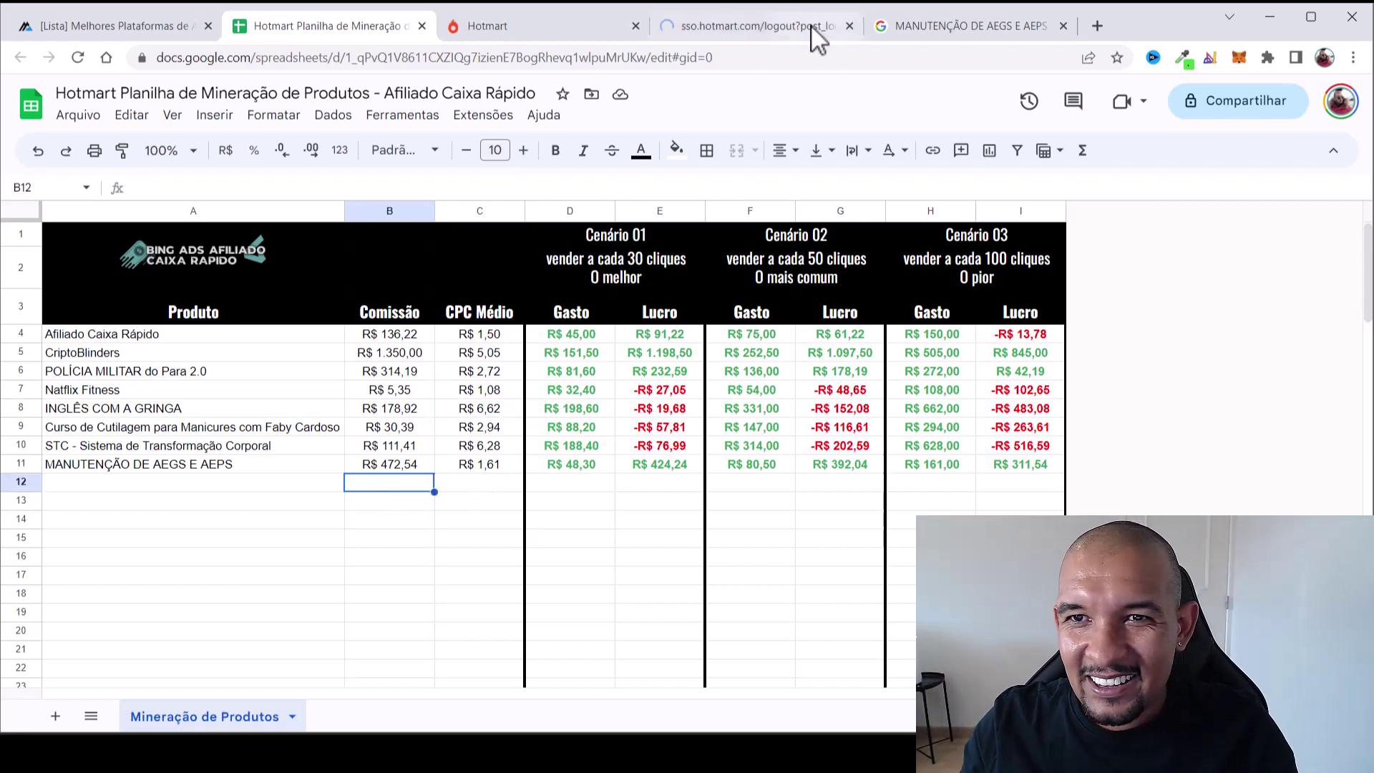
Close the logged-out Hotmart product page and return to the Hotmart market listing
click(812, 27)
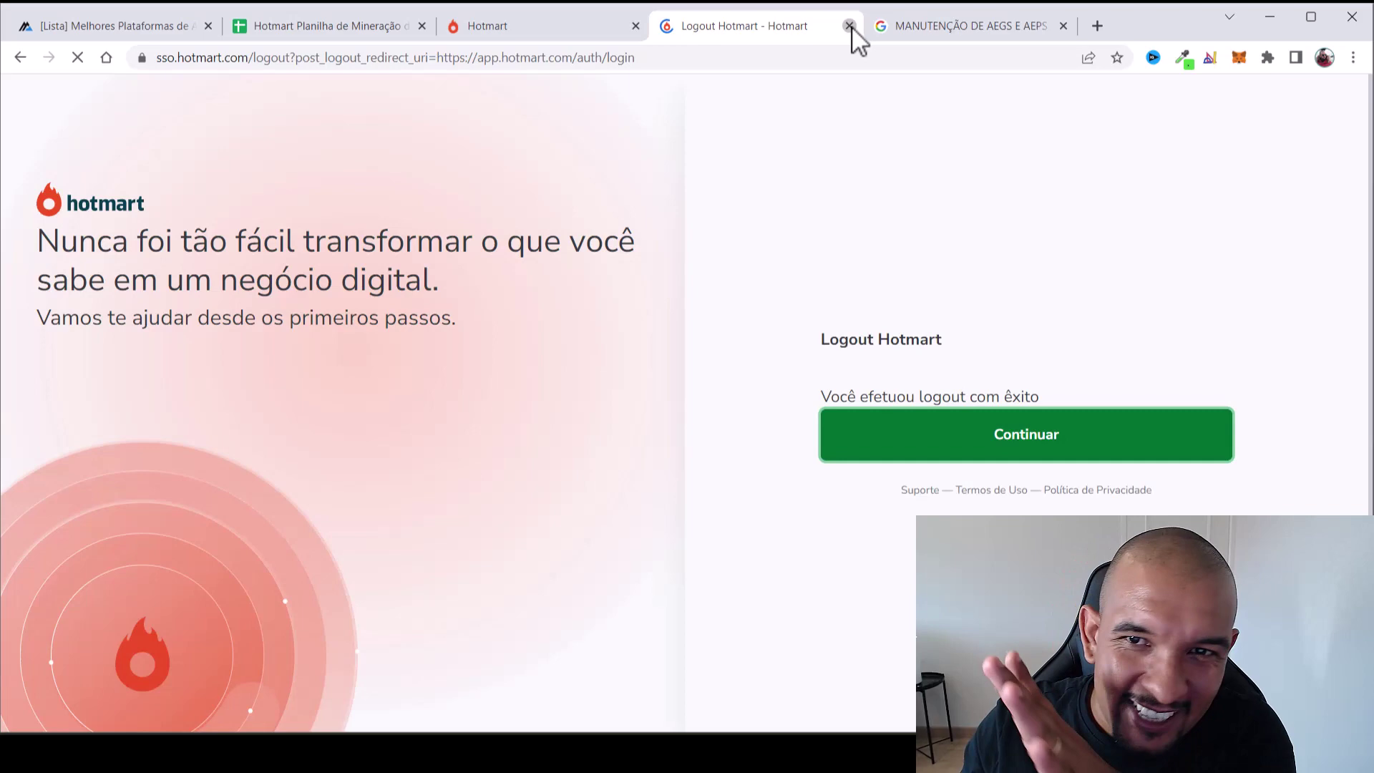
click(851, 26)
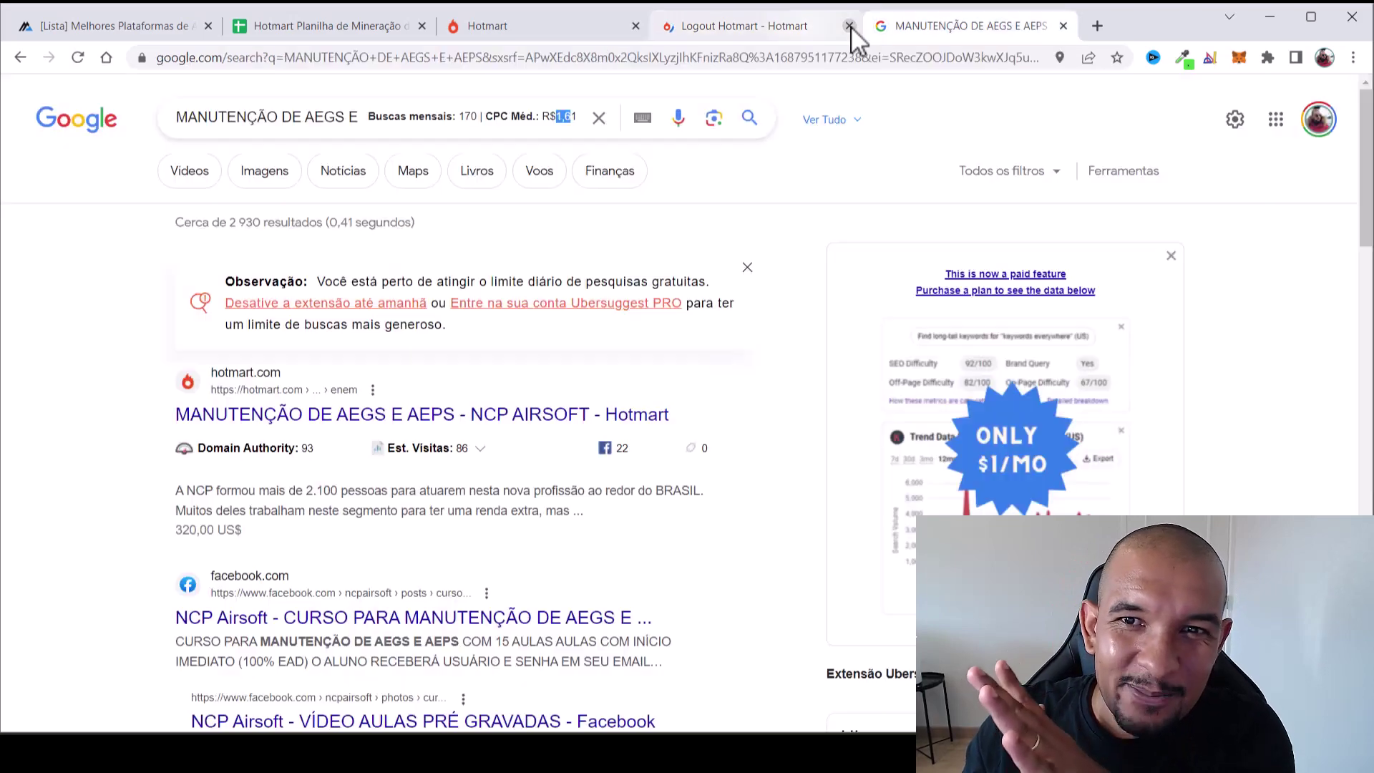
click(529, 25)
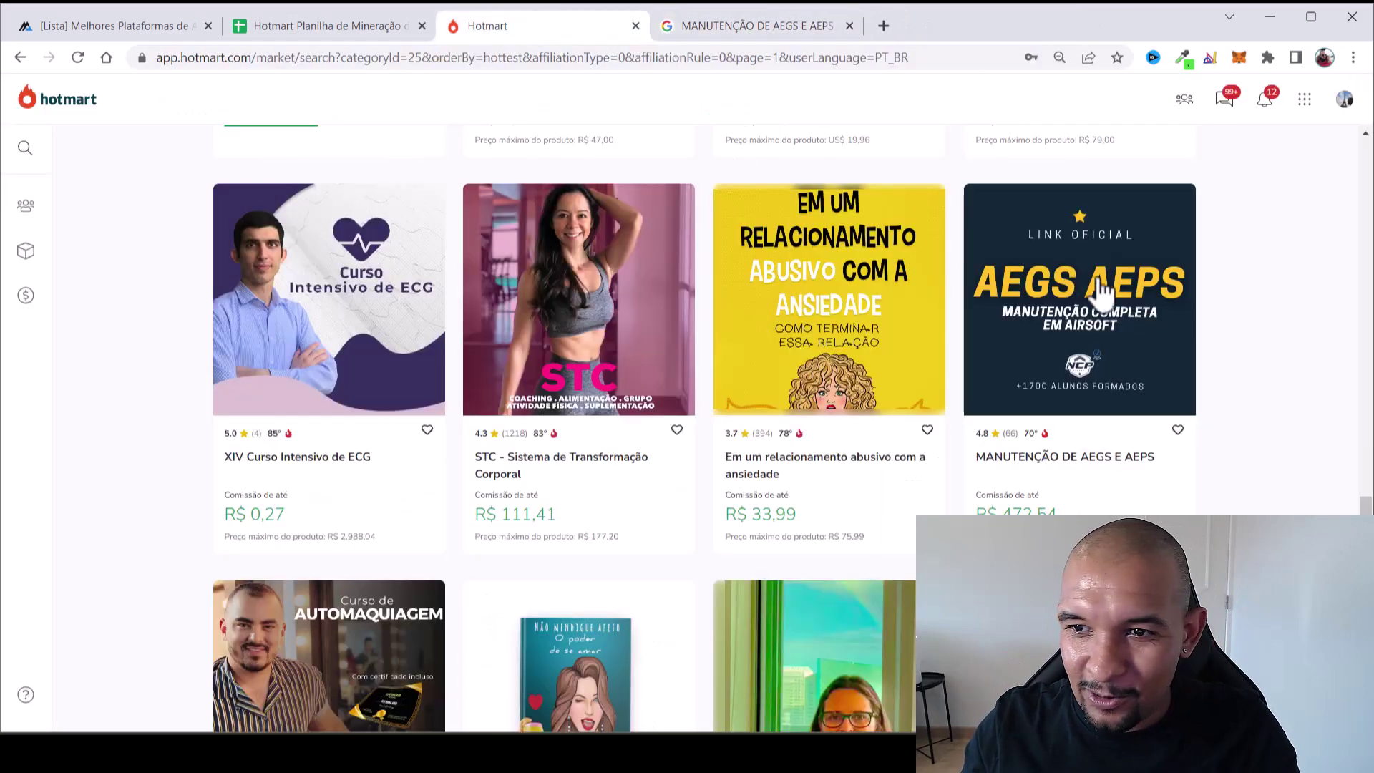
Open the Automaquiagem course from the market listing in a new tab and sign in to Hotmart with the saved credentials
scroll(1248, 324, down, 5)
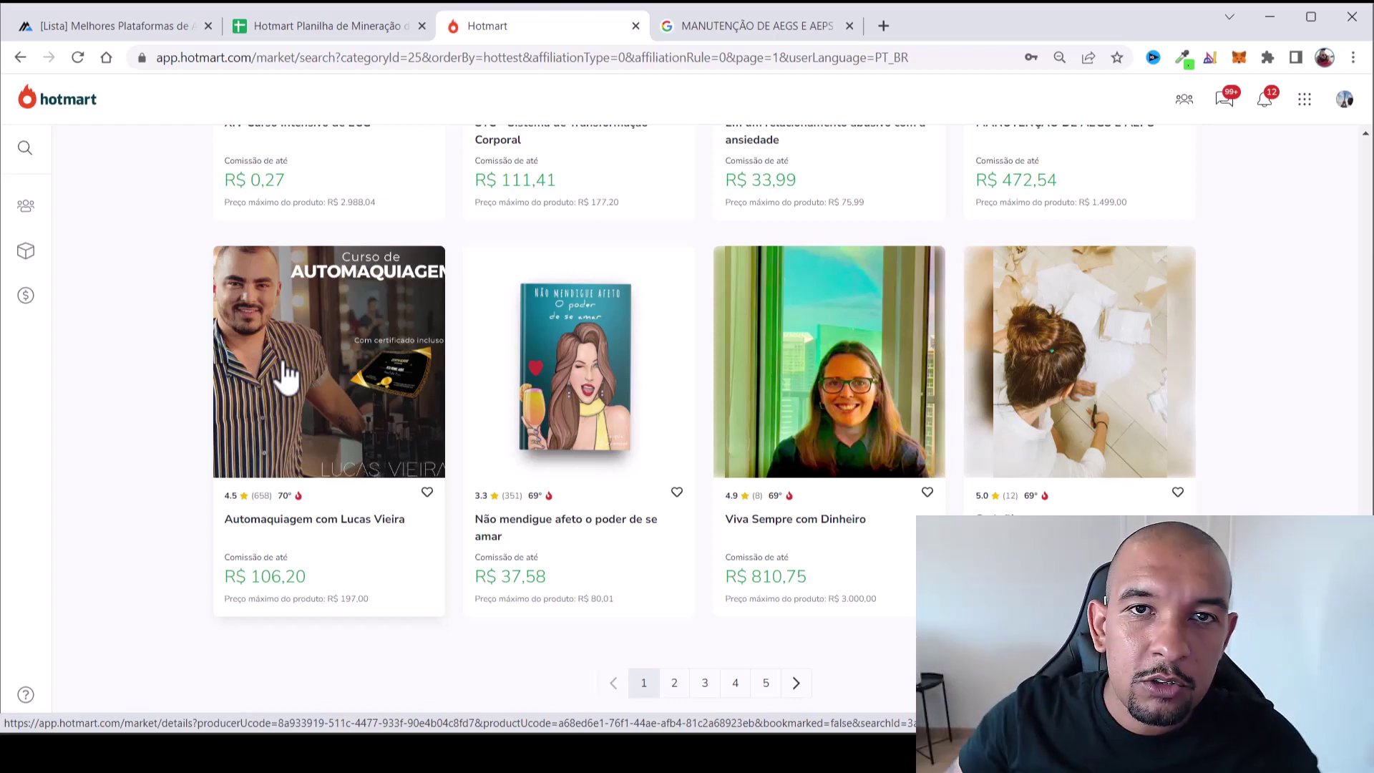
right_click(290, 311)
click(322, 310)
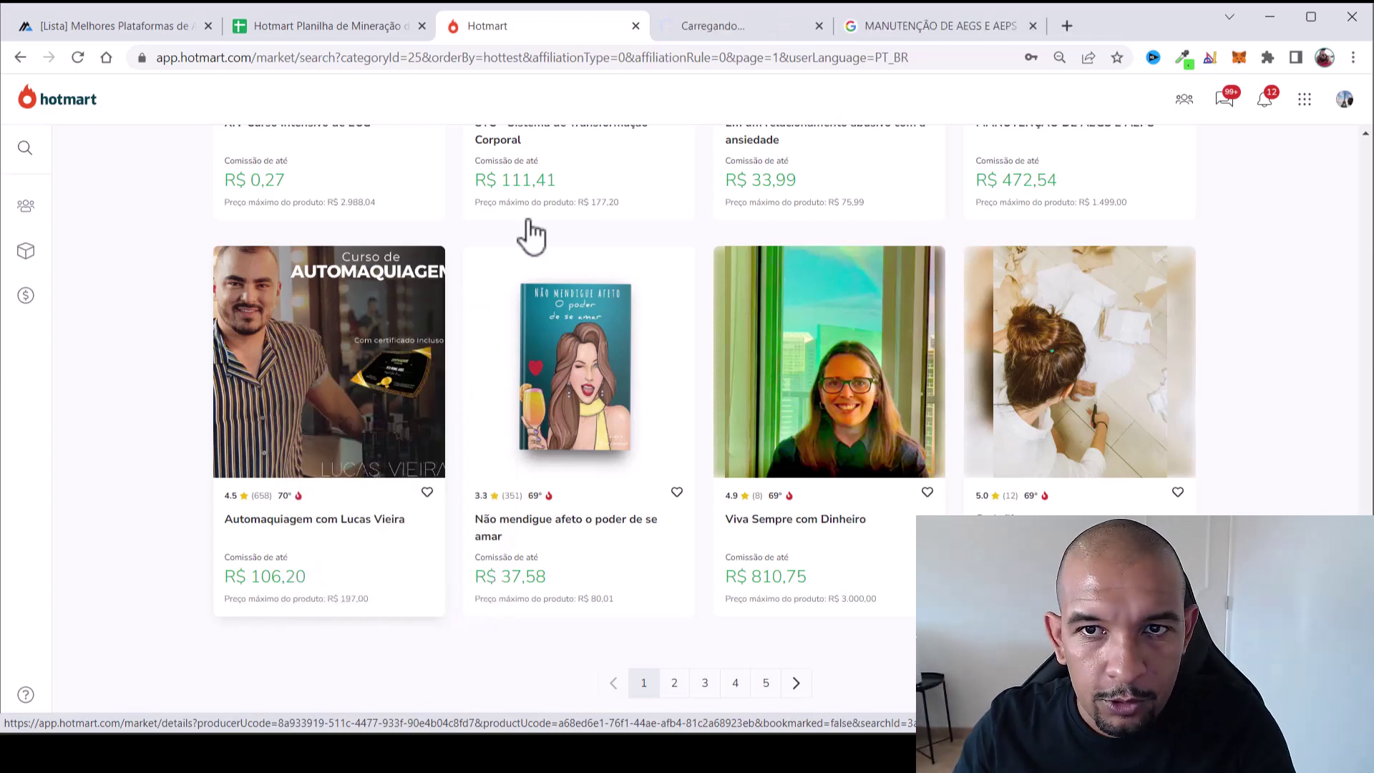
click(752, 32)
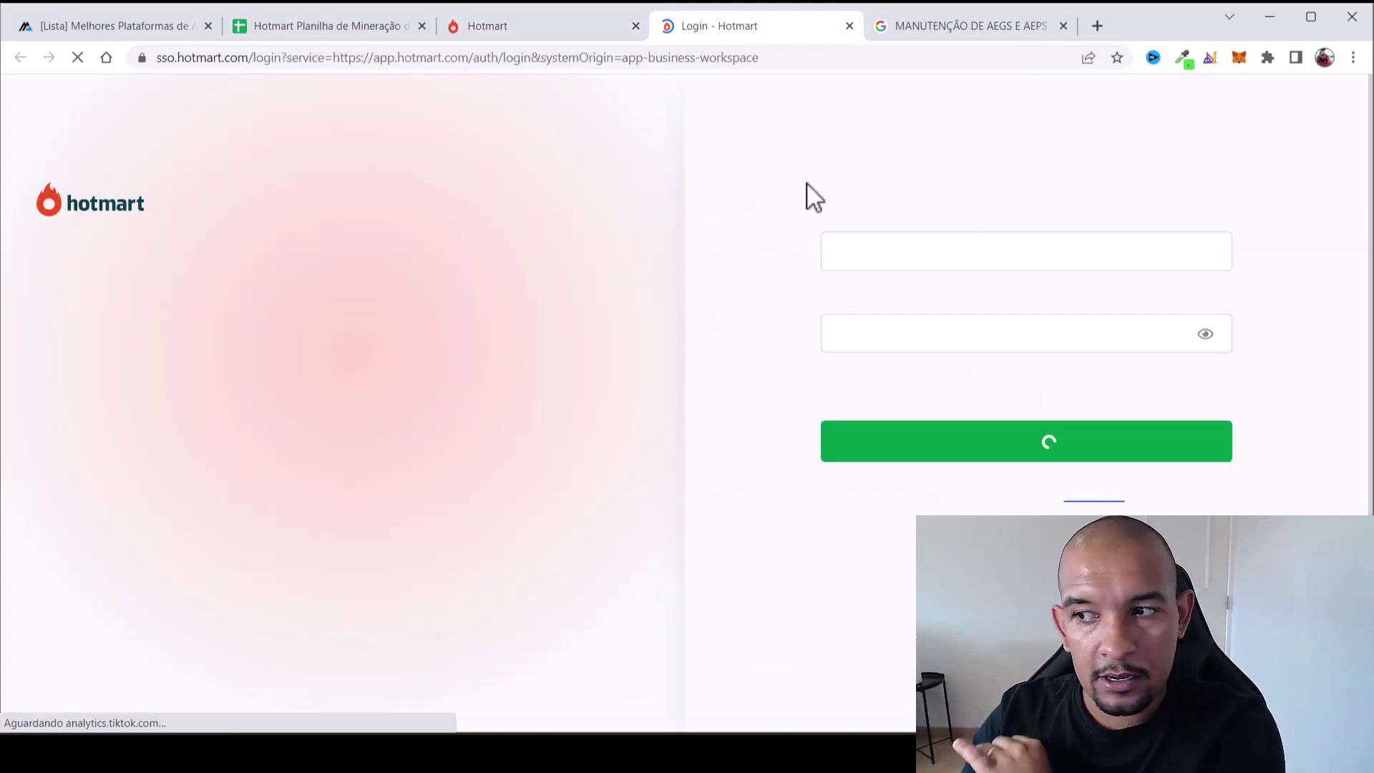
click(1028, 436)
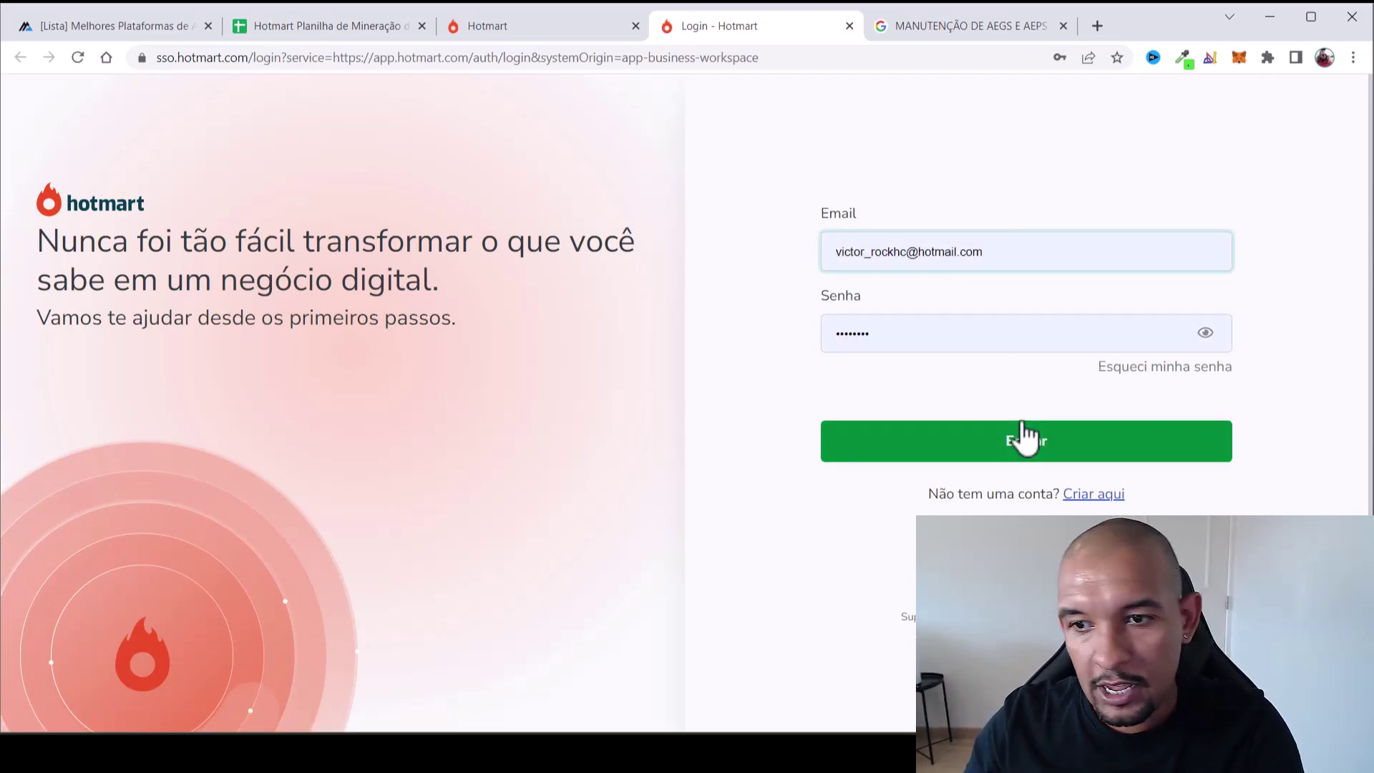
Examine the course's affiliation rules, focusing on the target persona's age range and interests
scroll(837, 335, down, 4)
scroll(823, 345, down, 1)
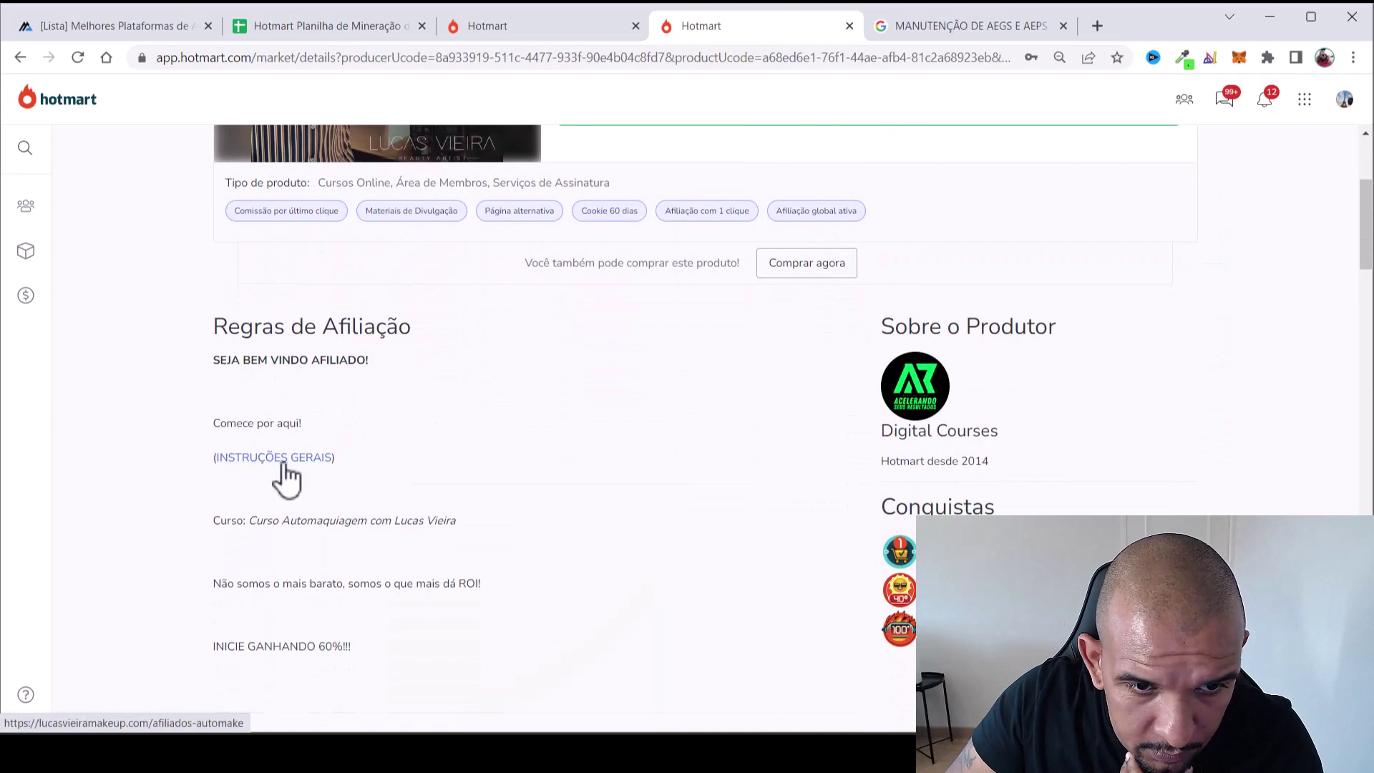
scroll(362, 555, down, 6)
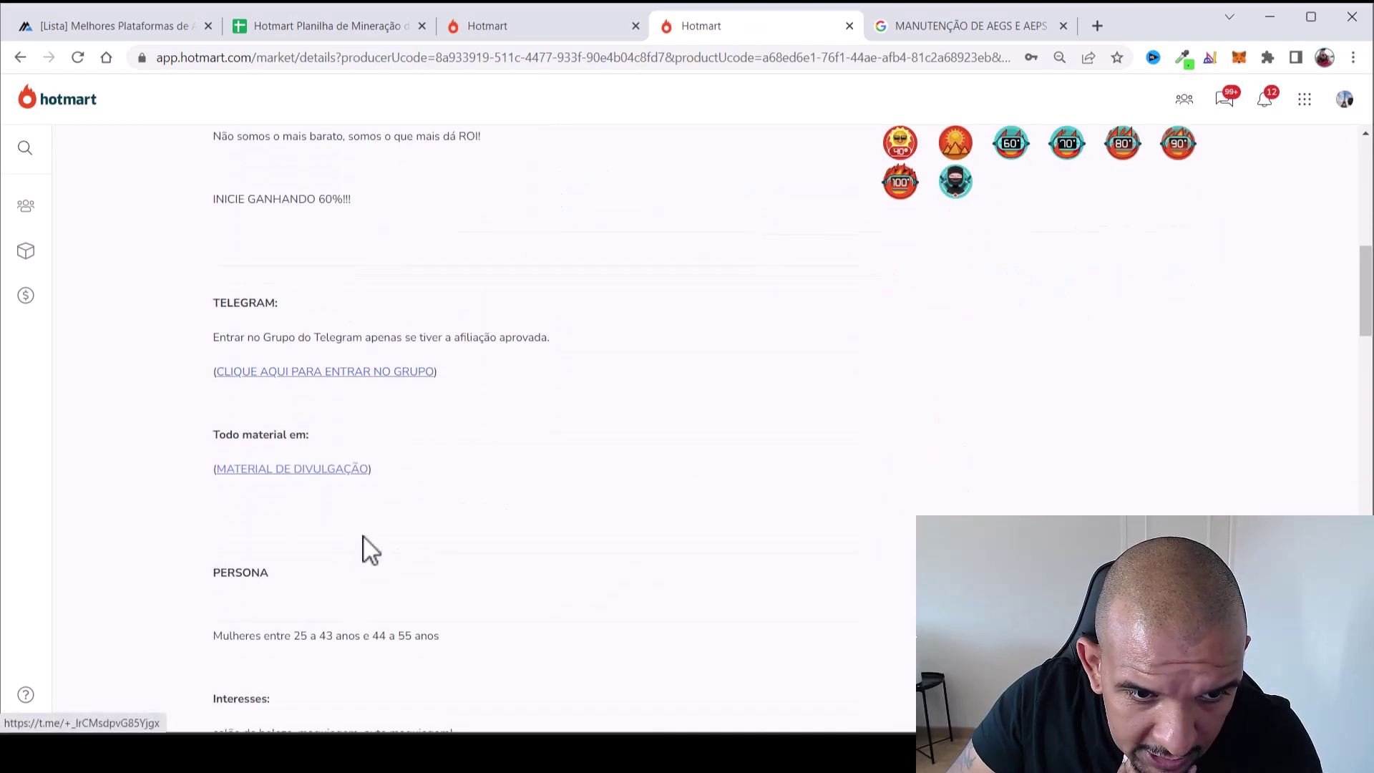
scroll(319, 465, down, 5)
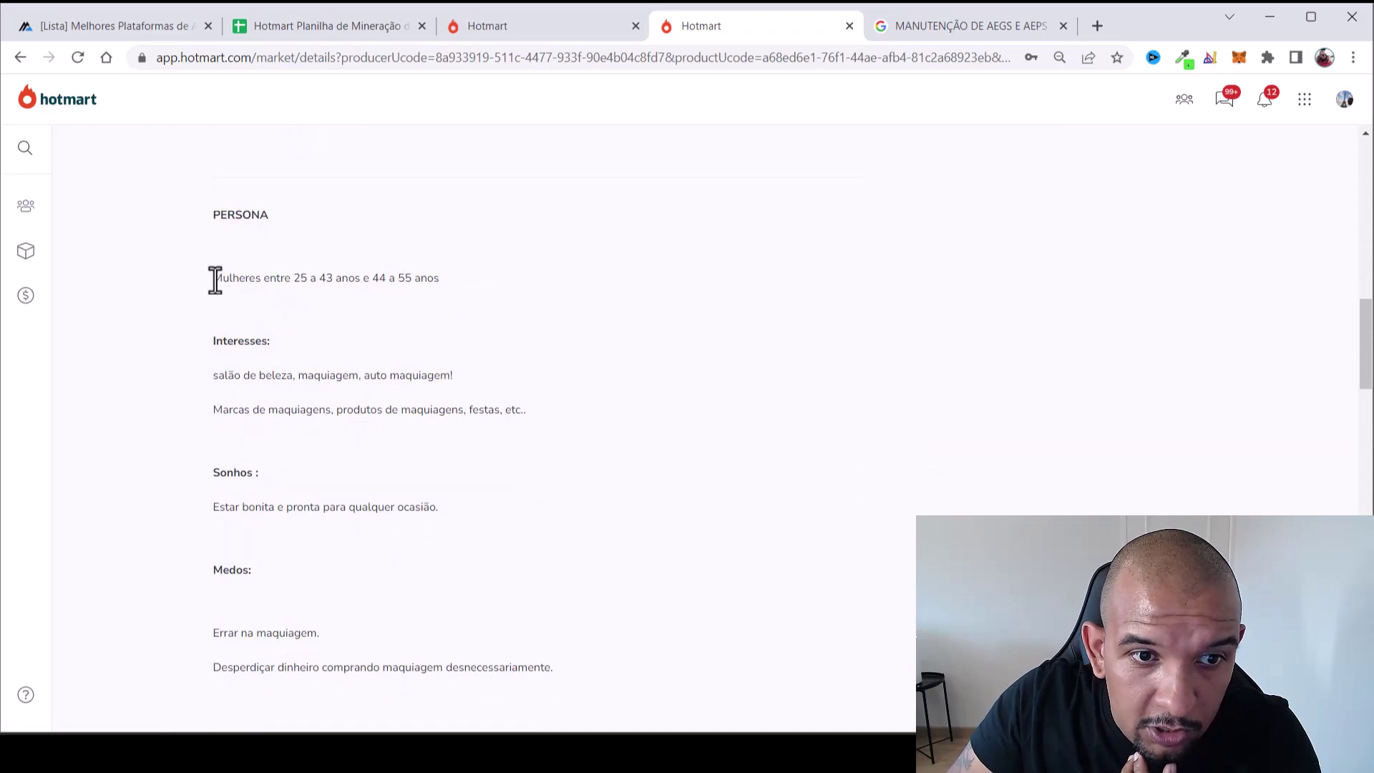
drag(215, 279, 482, 277)
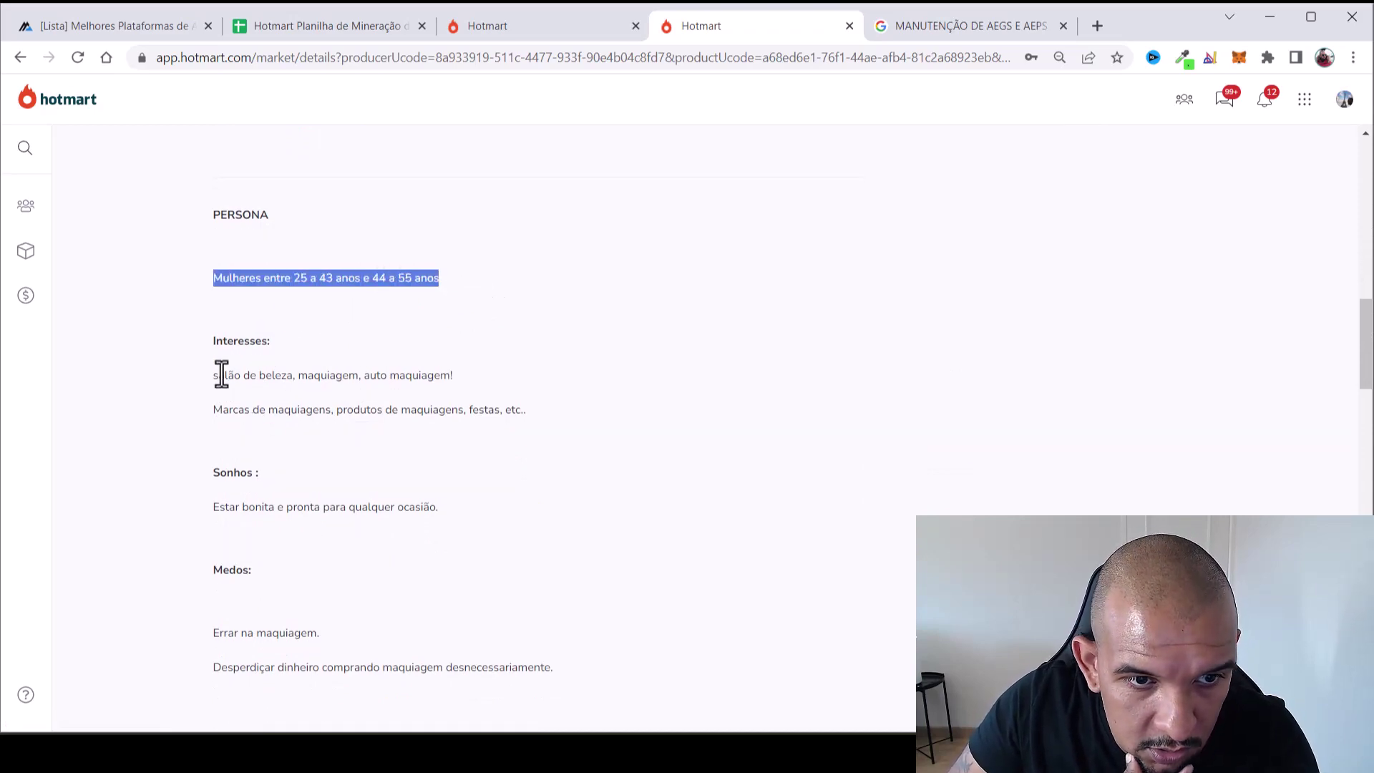
drag(222, 375, 391, 375)
click(238, 418)
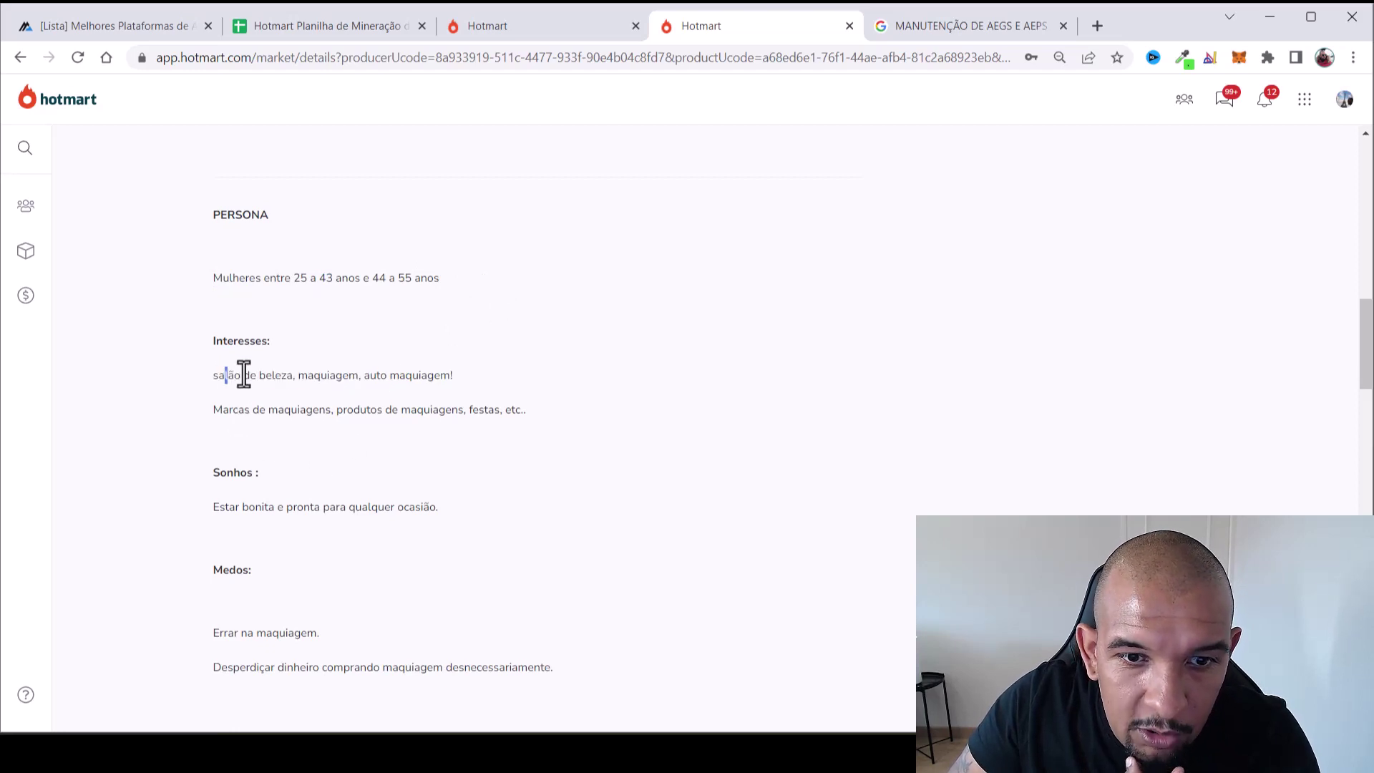
drag(226, 375, 453, 375)
scroll(521, 415, down, 2)
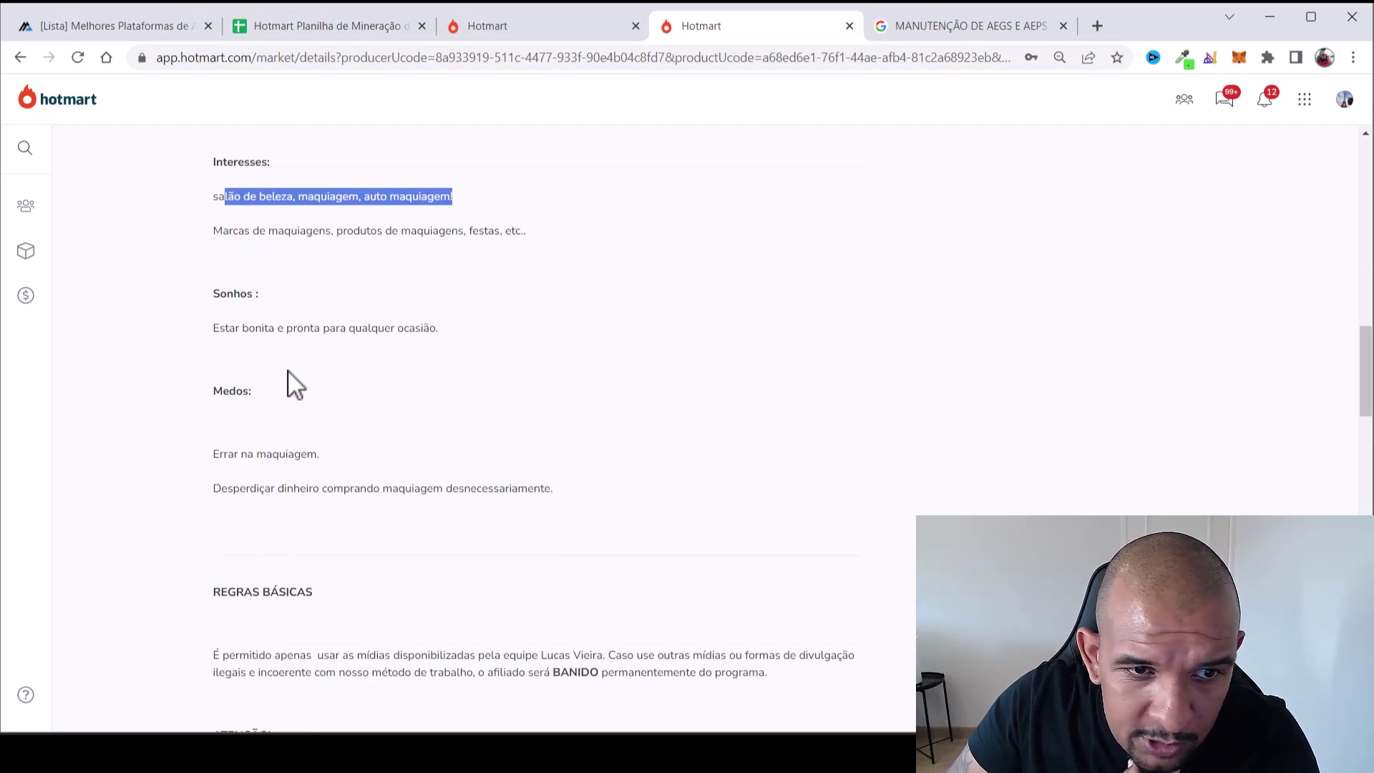
Read the persona's dreams and fears under Sonhos and Medos in the affiliation rules
drag(236, 328, 433, 442)
scroll(347, 408, down, 1)
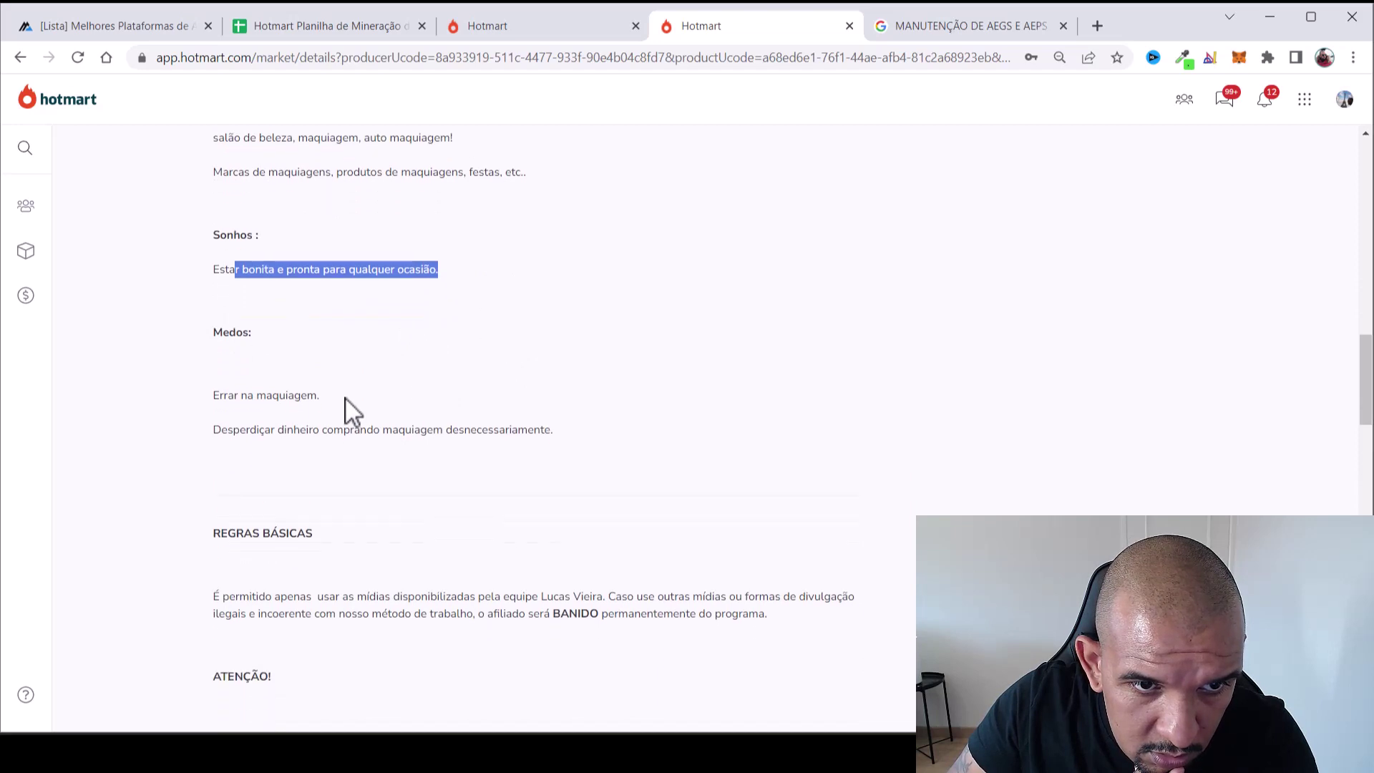
click(214, 240)
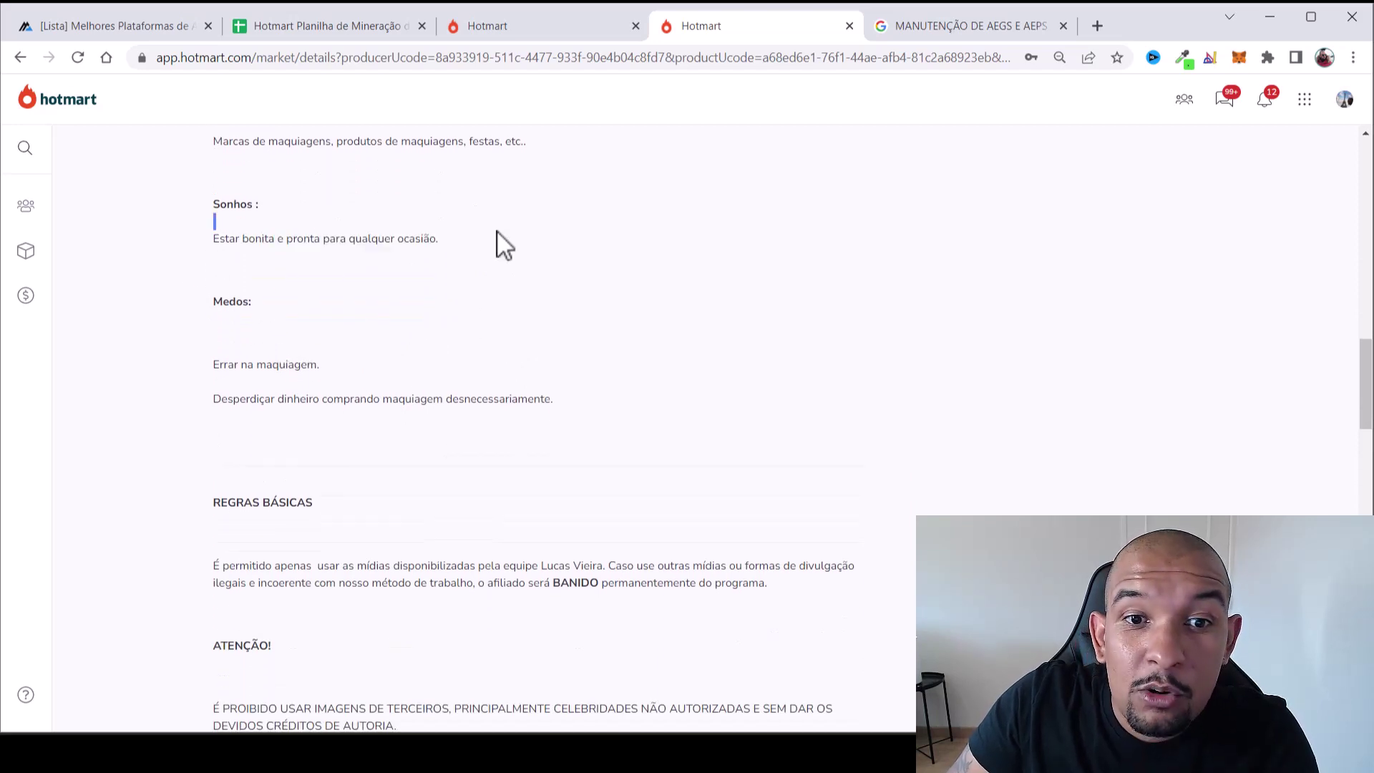
shift+click(480, 253)
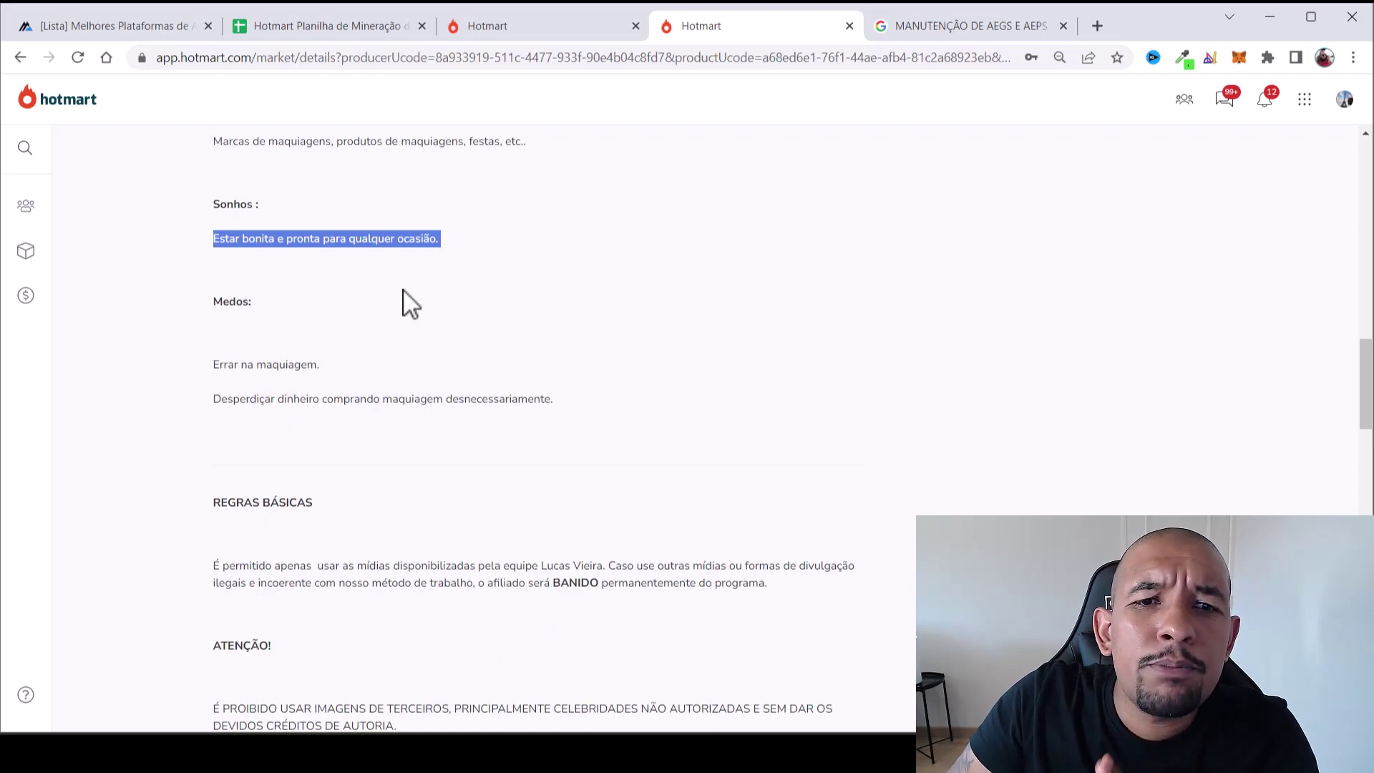
scroll(415, 329, down, 1)
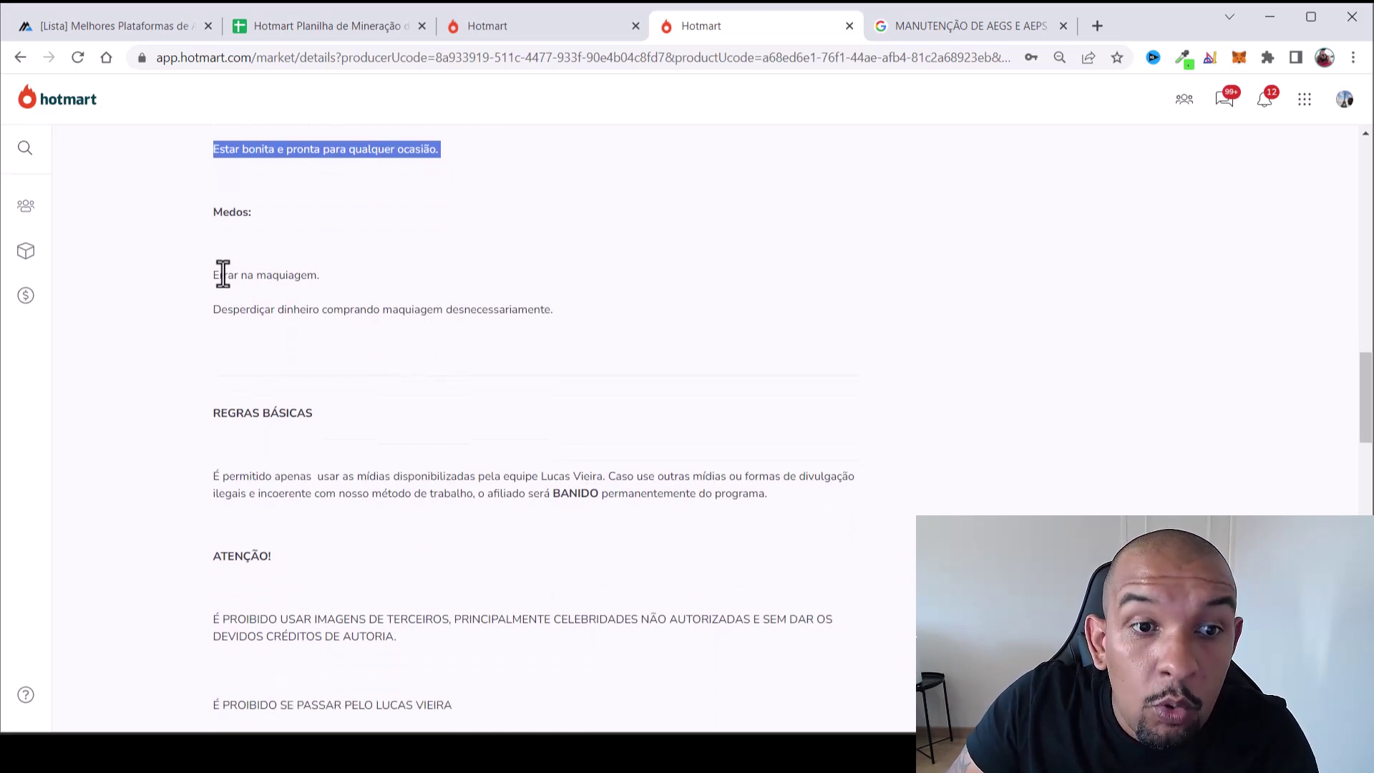
drag(220, 275, 369, 278)
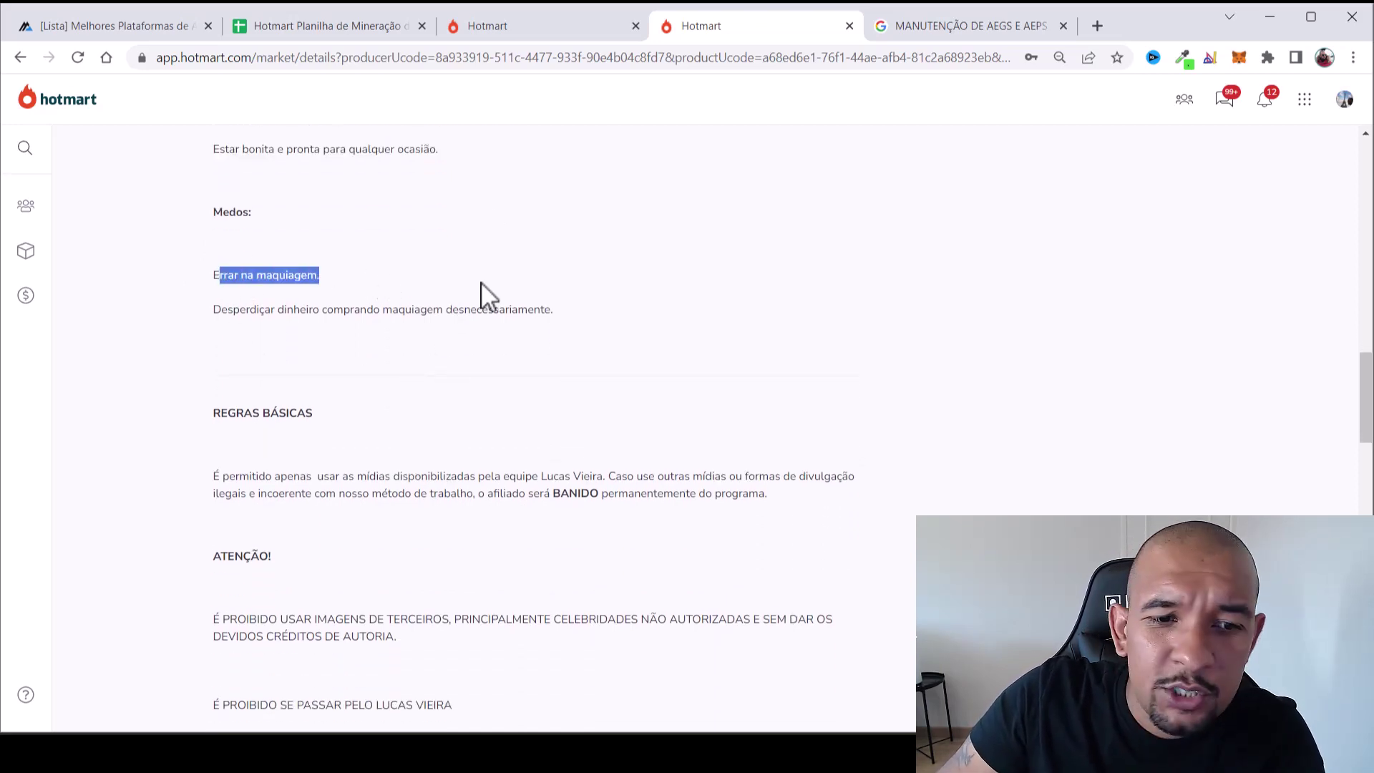
Read the basic rules and prohibitions for affiliates, then the Sobre o Produto description
scroll(483, 295, down, 2)
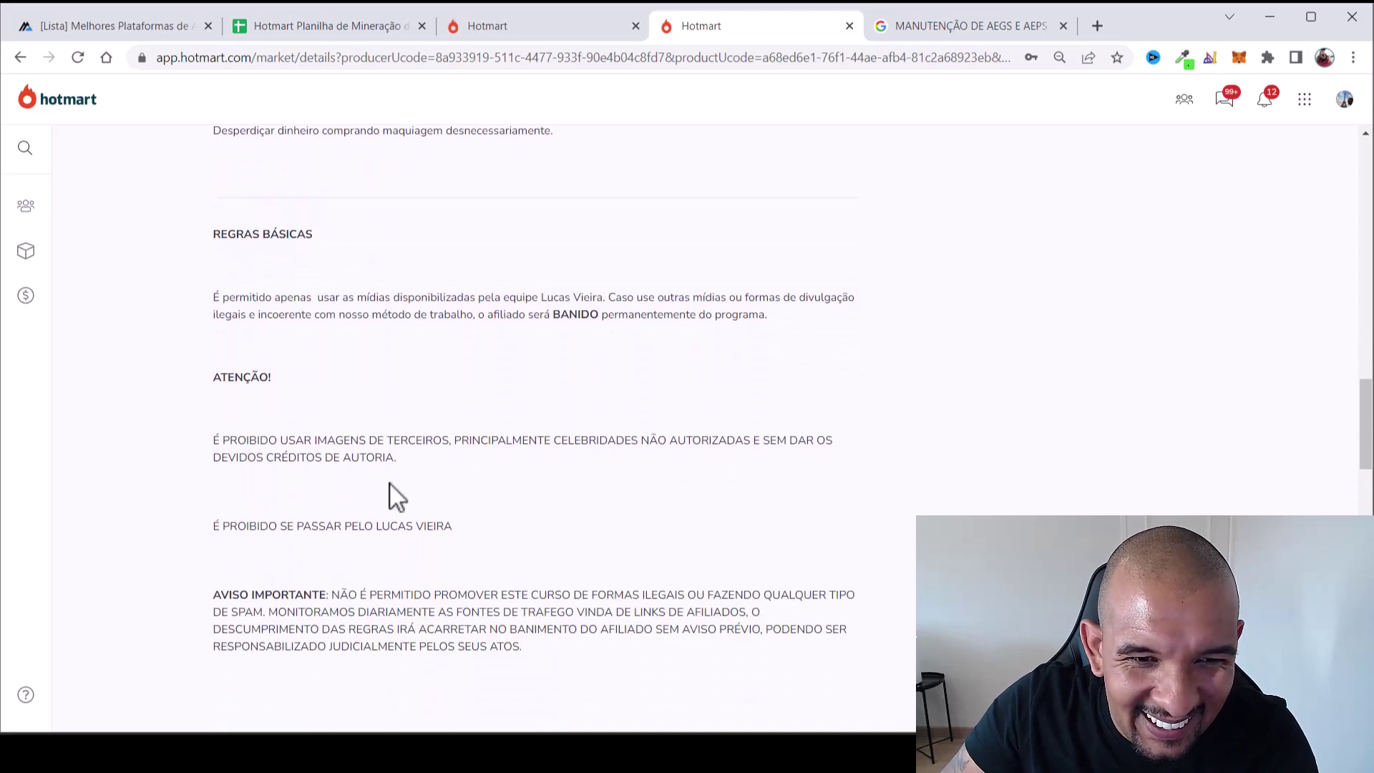
drag(236, 299, 434, 316)
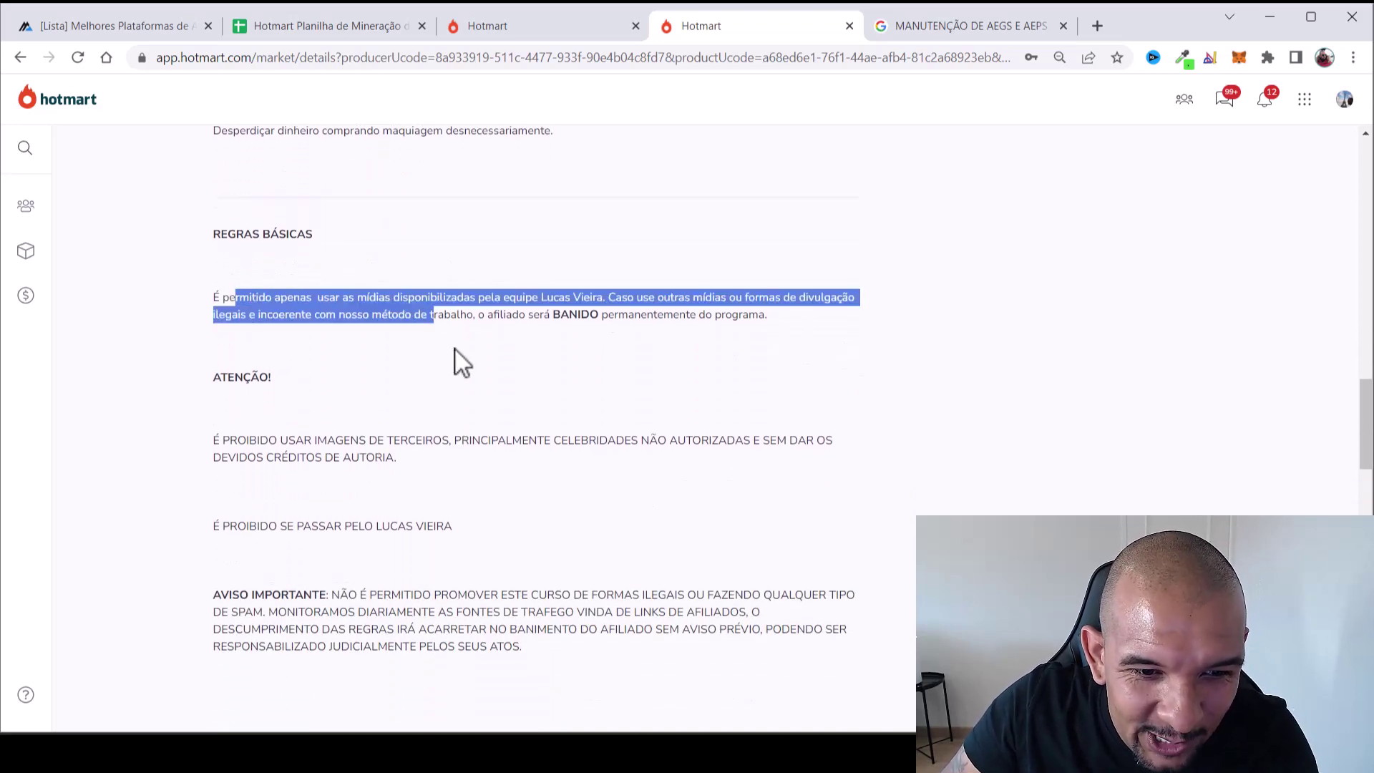
scroll(415, 401, down, 1)
drag(223, 438, 506, 466)
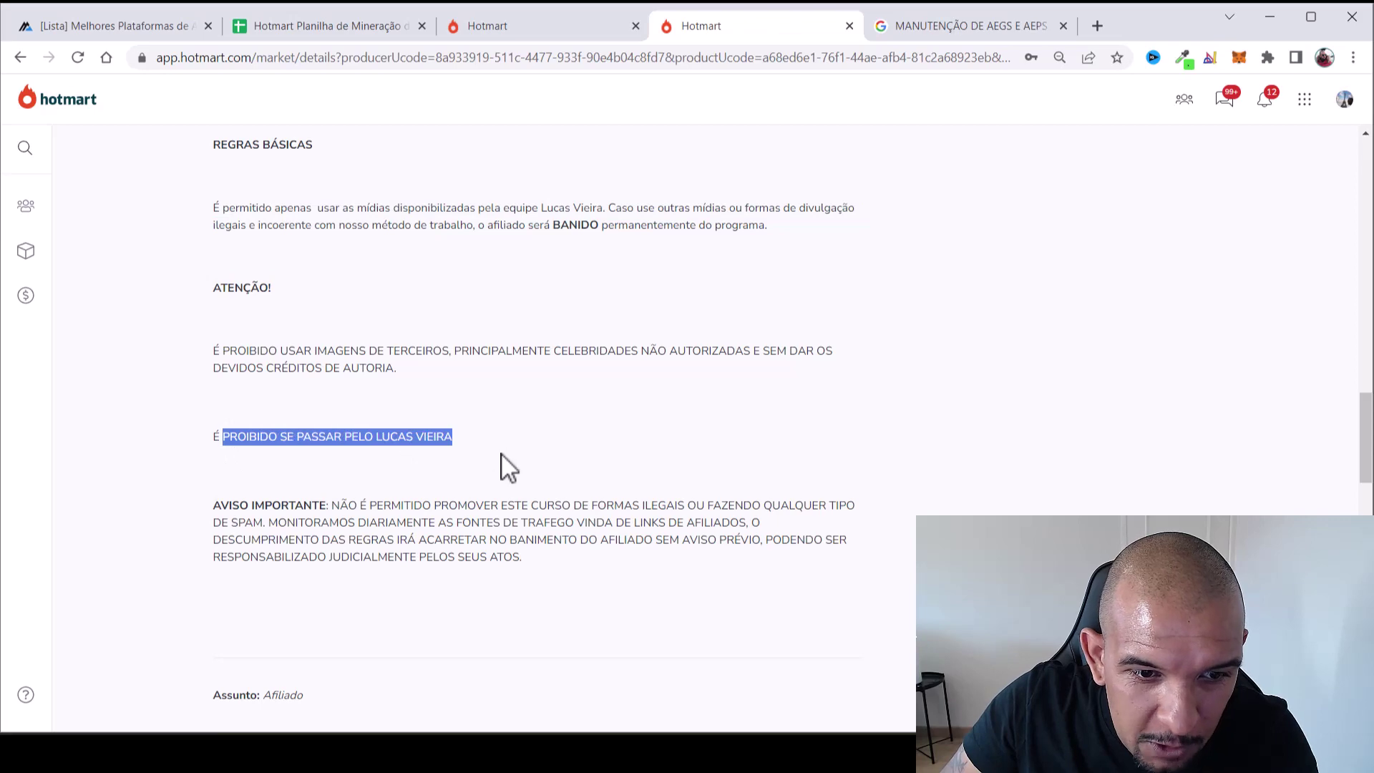
scroll(504, 458, down, 2)
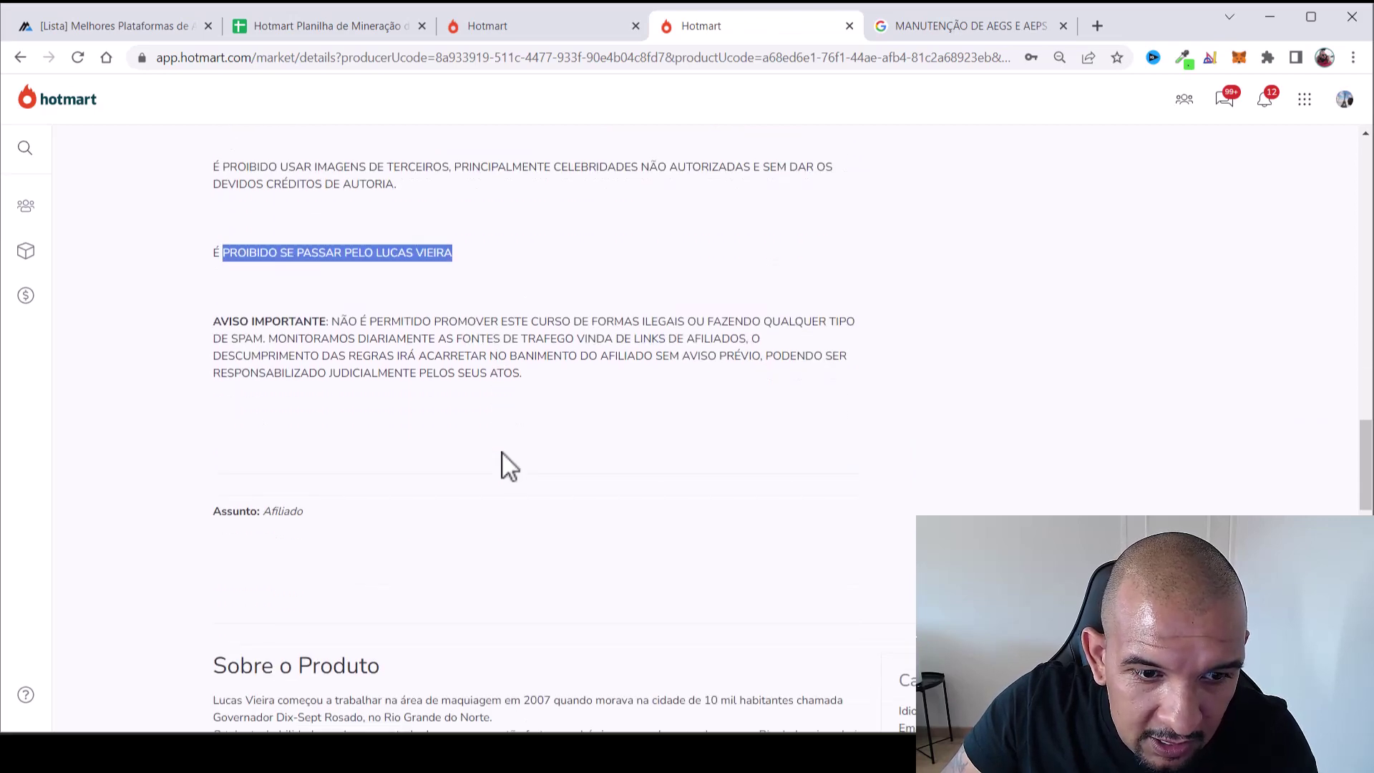
scroll(502, 454, down, 3)
scroll(315, 368, down, 2)
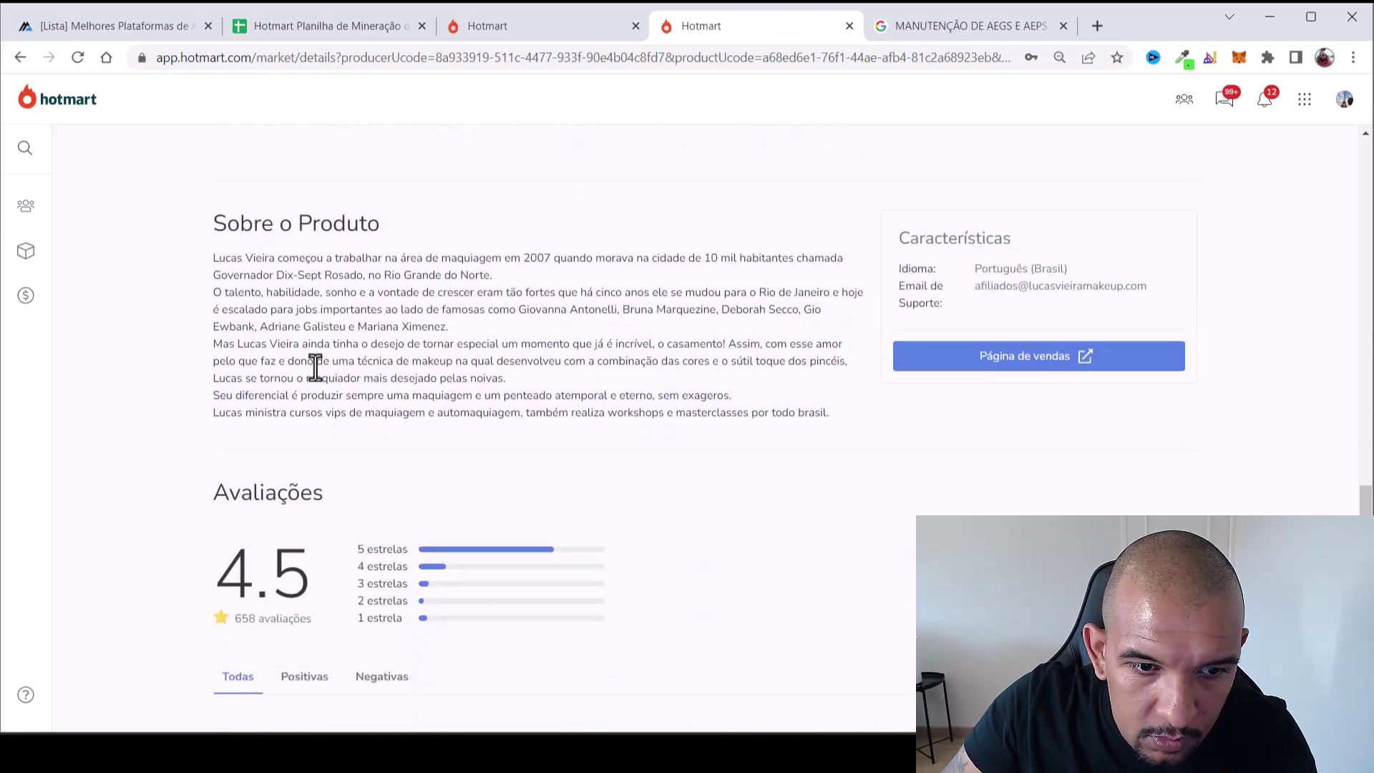
Open the INSTRUÇÕES GERAIS link from the affiliation rules in a new tab and switch to it
scroll(326, 353, up, 18)
scroll(329, 429, up, 2)
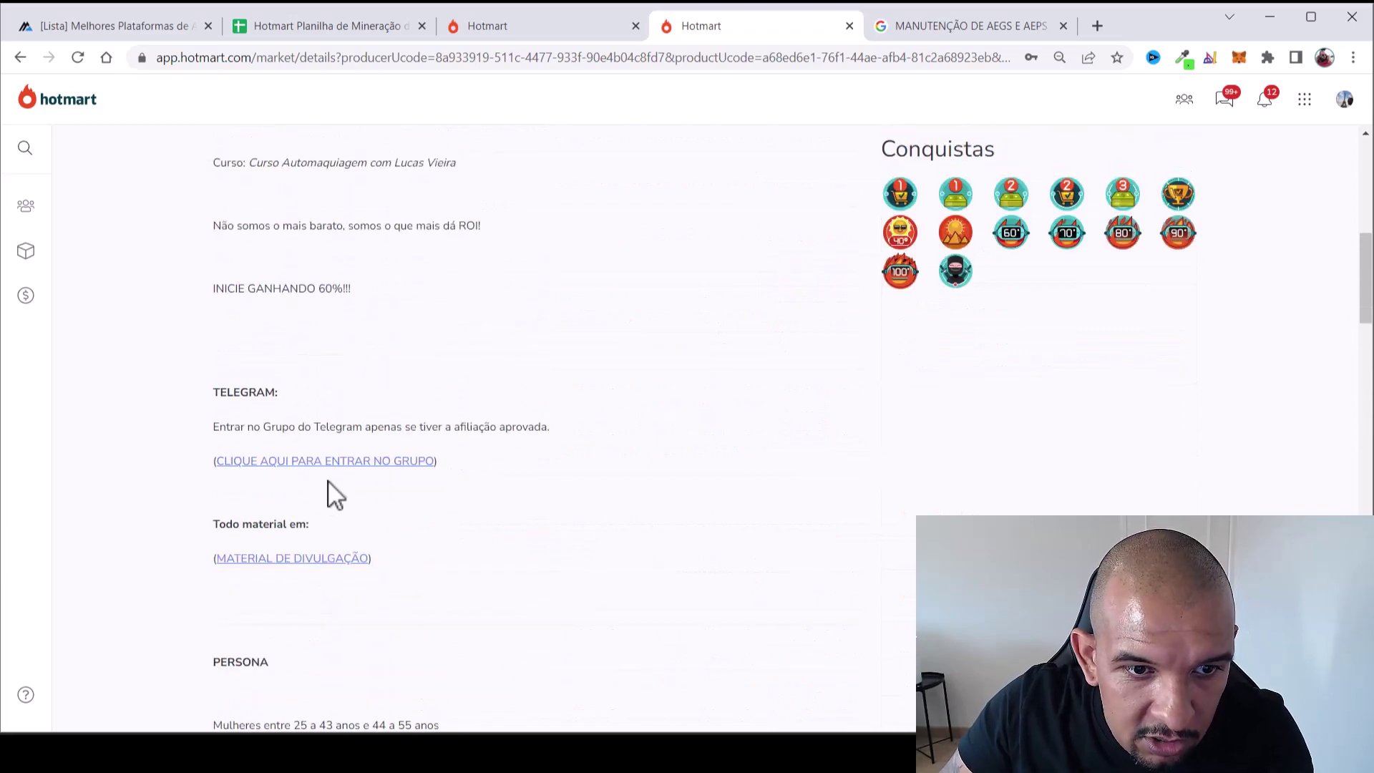
scroll(353, 454, down, 2)
scroll(352, 454, up, 4)
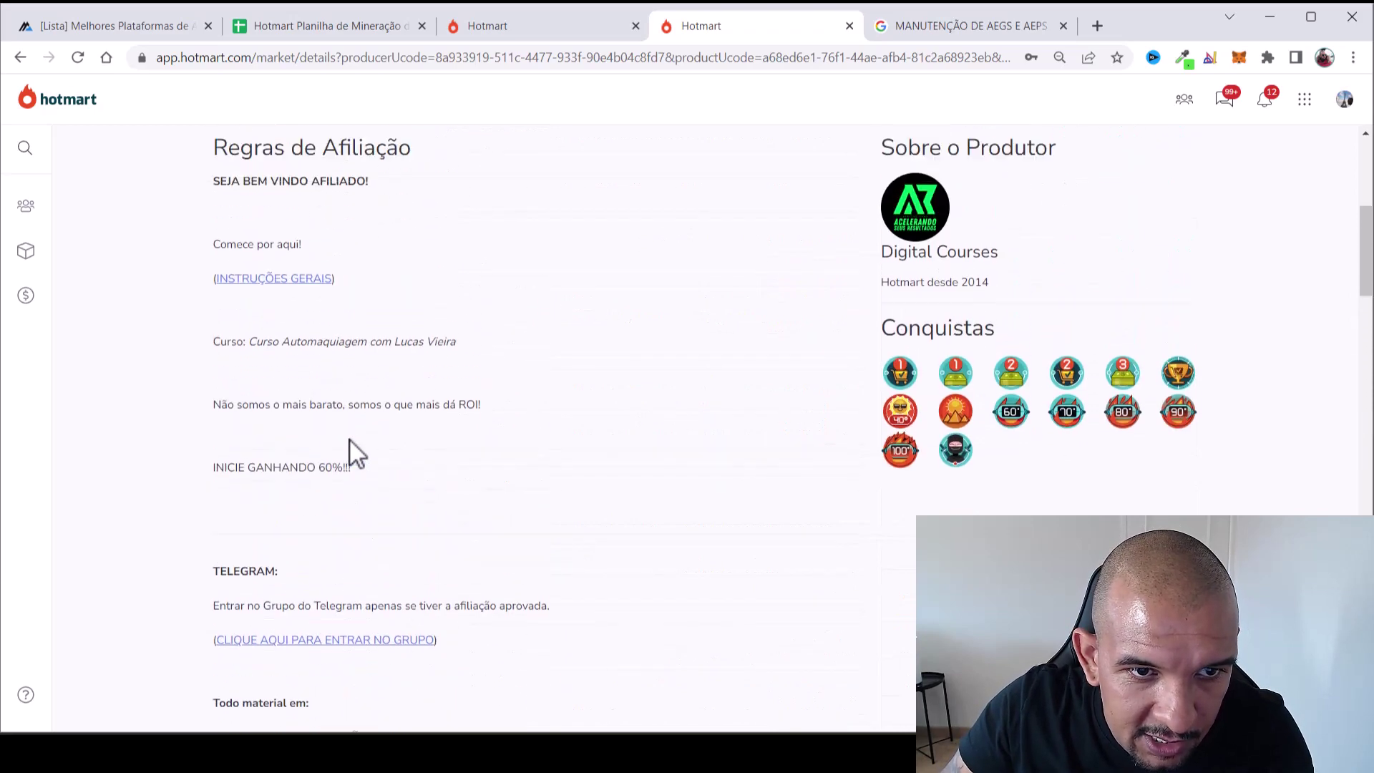
right_click(294, 281)
click(333, 299)
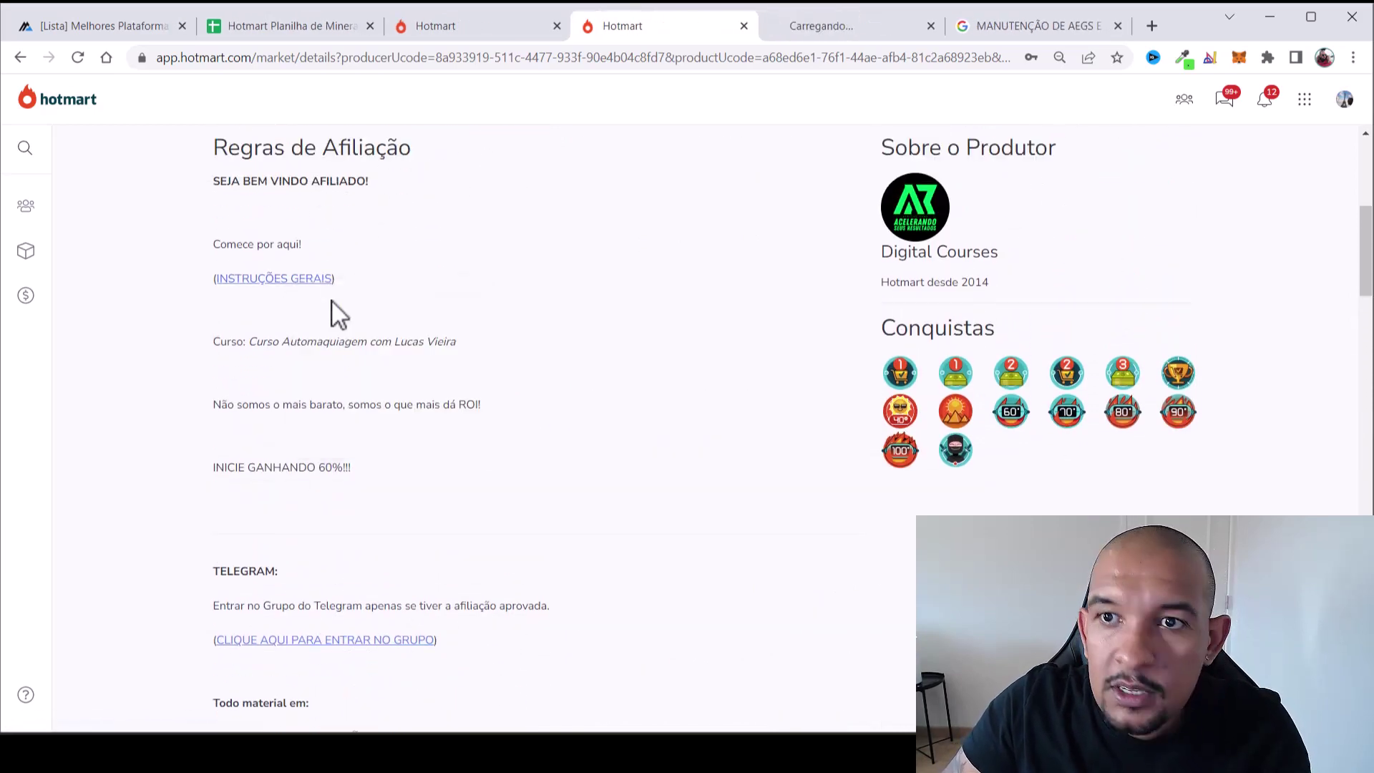
click(875, 29)
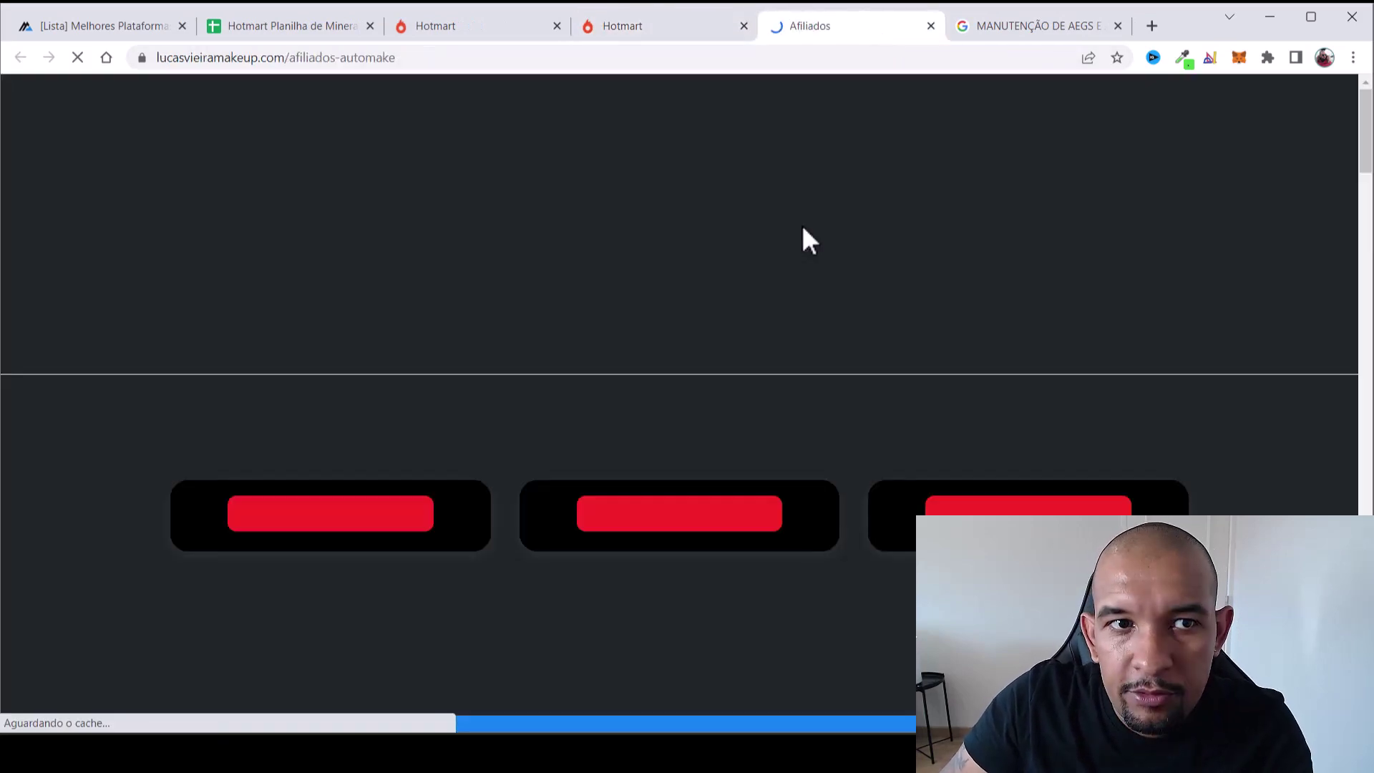
Examine the producer's affiliate page, including its program introduction, offered products with commissions and affiliate support group
drag(611, 138, 1093, 140)
drag(620, 168, 875, 207)
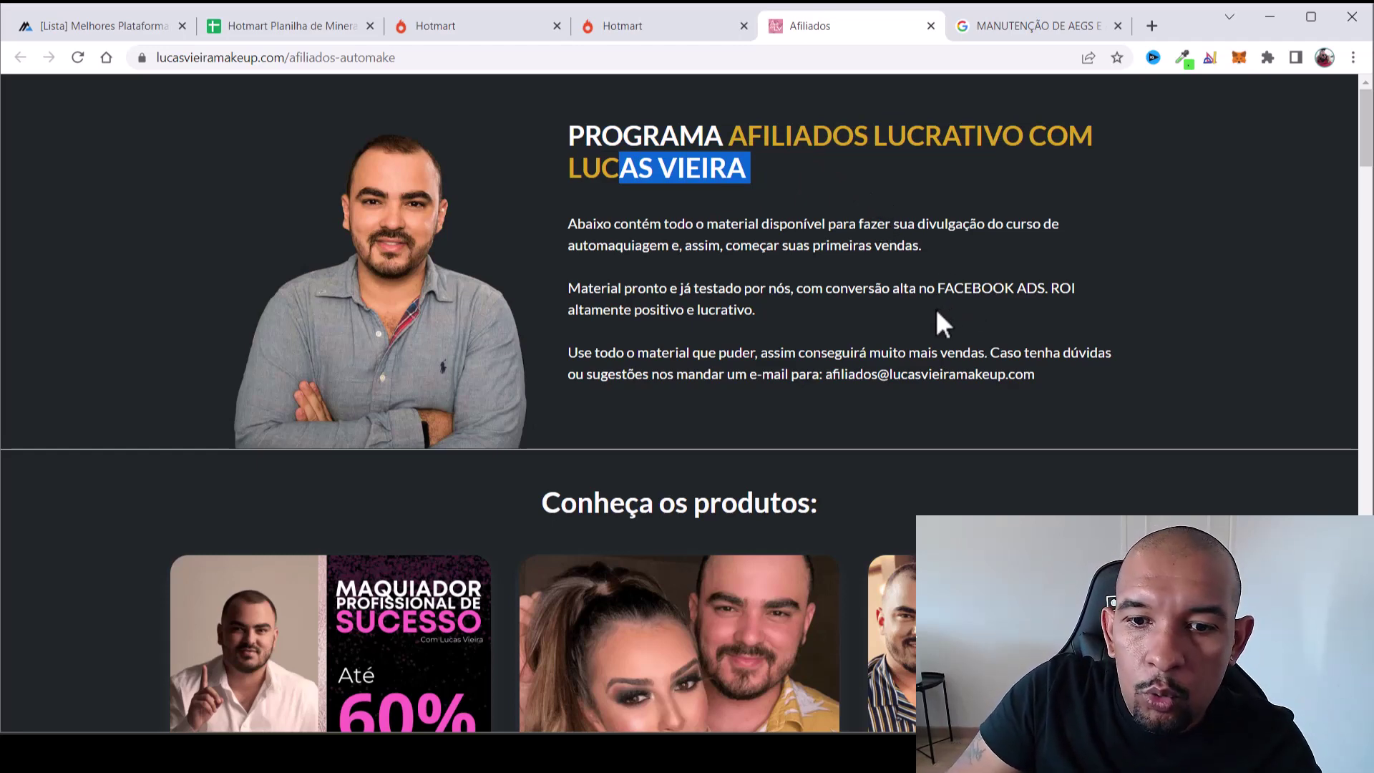
scroll(938, 306, down, 4)
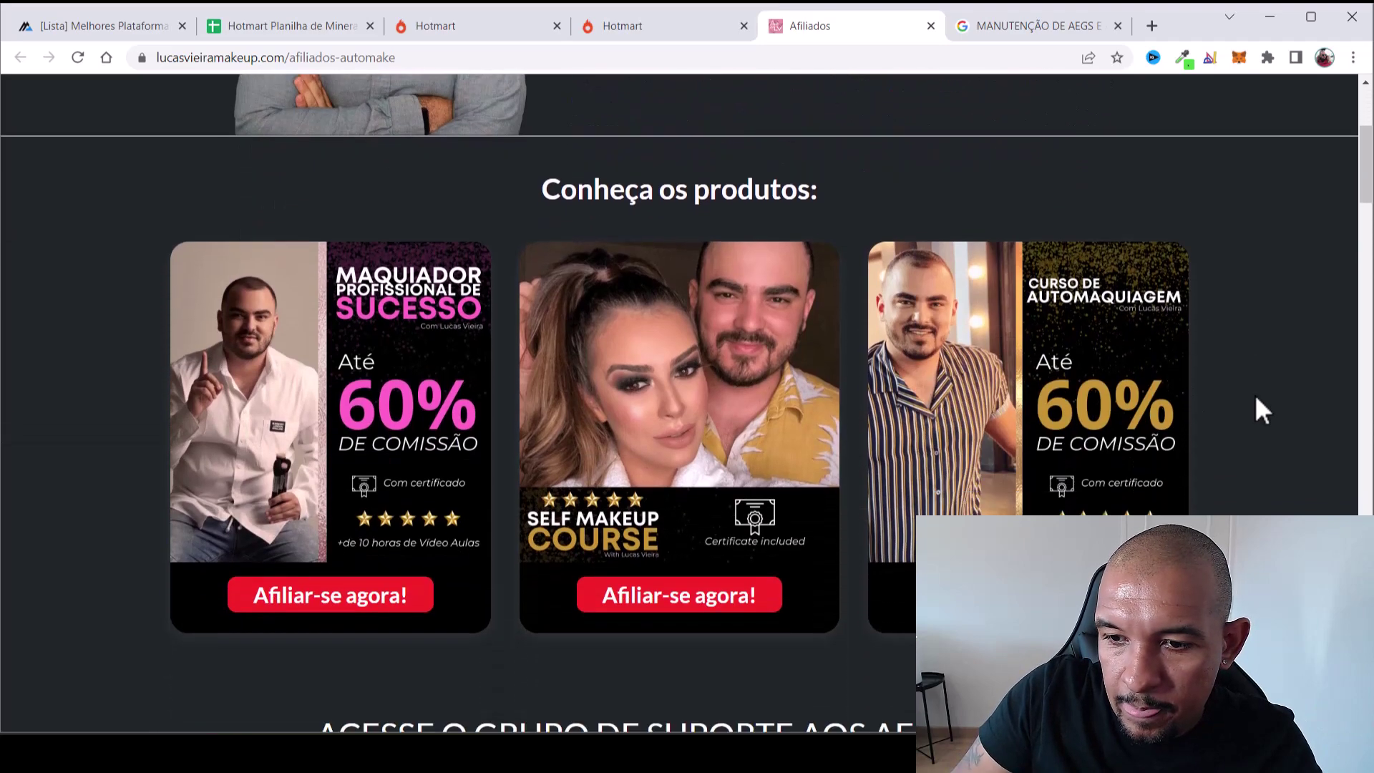
scroll(1256, 399, down, 1)
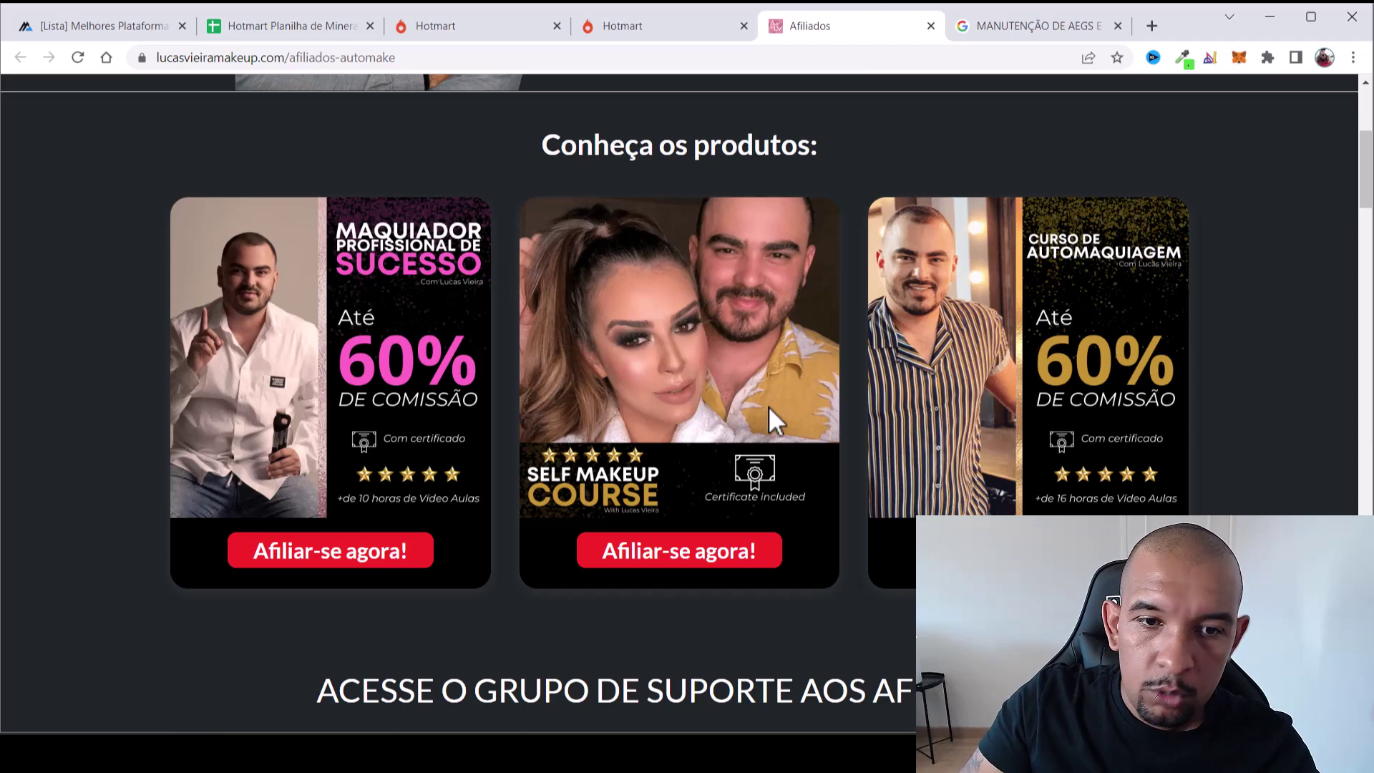
scroll(768, 405, down, 4)
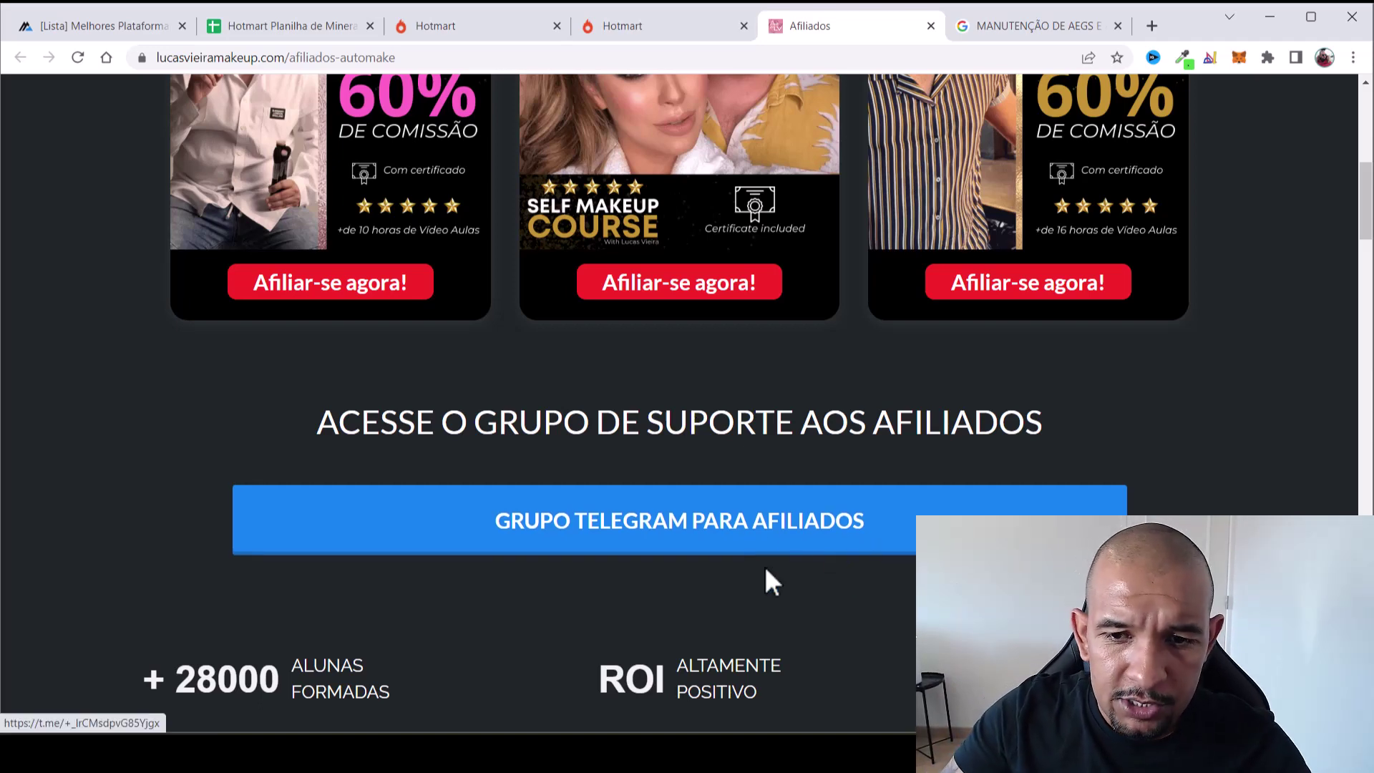
Read the affiliate page's basic rules, promotional material, course quality and feedback sections
scroll(748, 423, down, 1)
scroll(745, 419, down, 5)
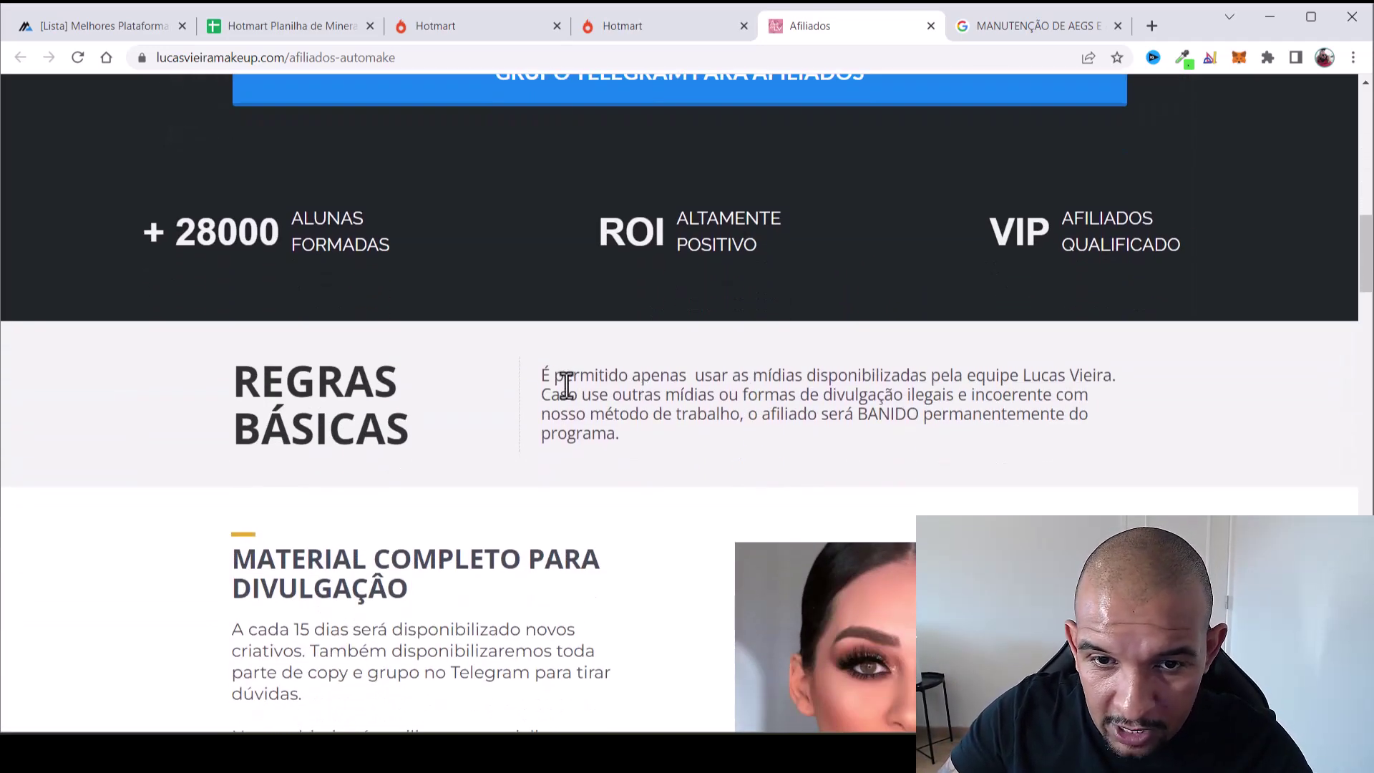
drag(541, 376, 951, 417)
scroll(329, 368, down, 4)
drag(278, 320, 575, 362)
scroll(577, 380, down, 4)
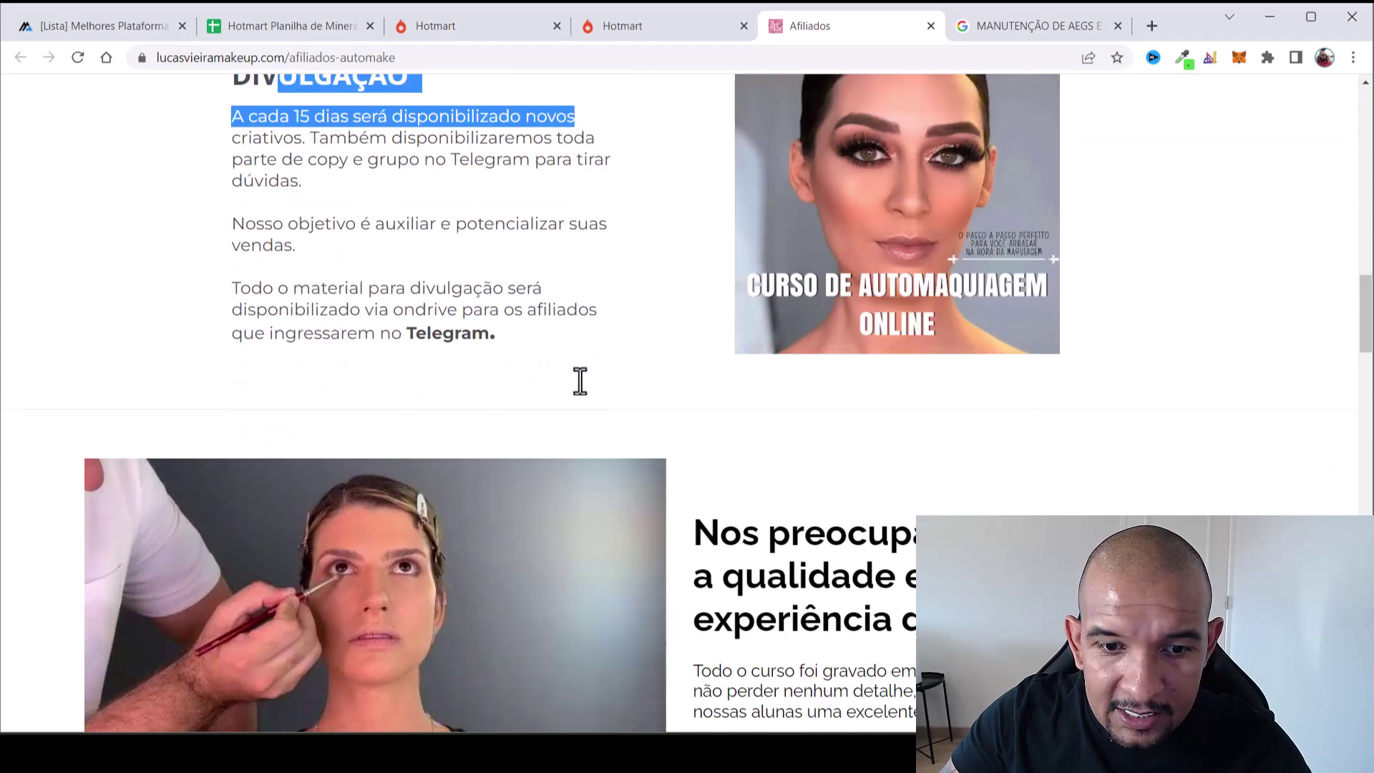
scroll(774, 370, down, 3)
scroll(775, 359, down, 5)
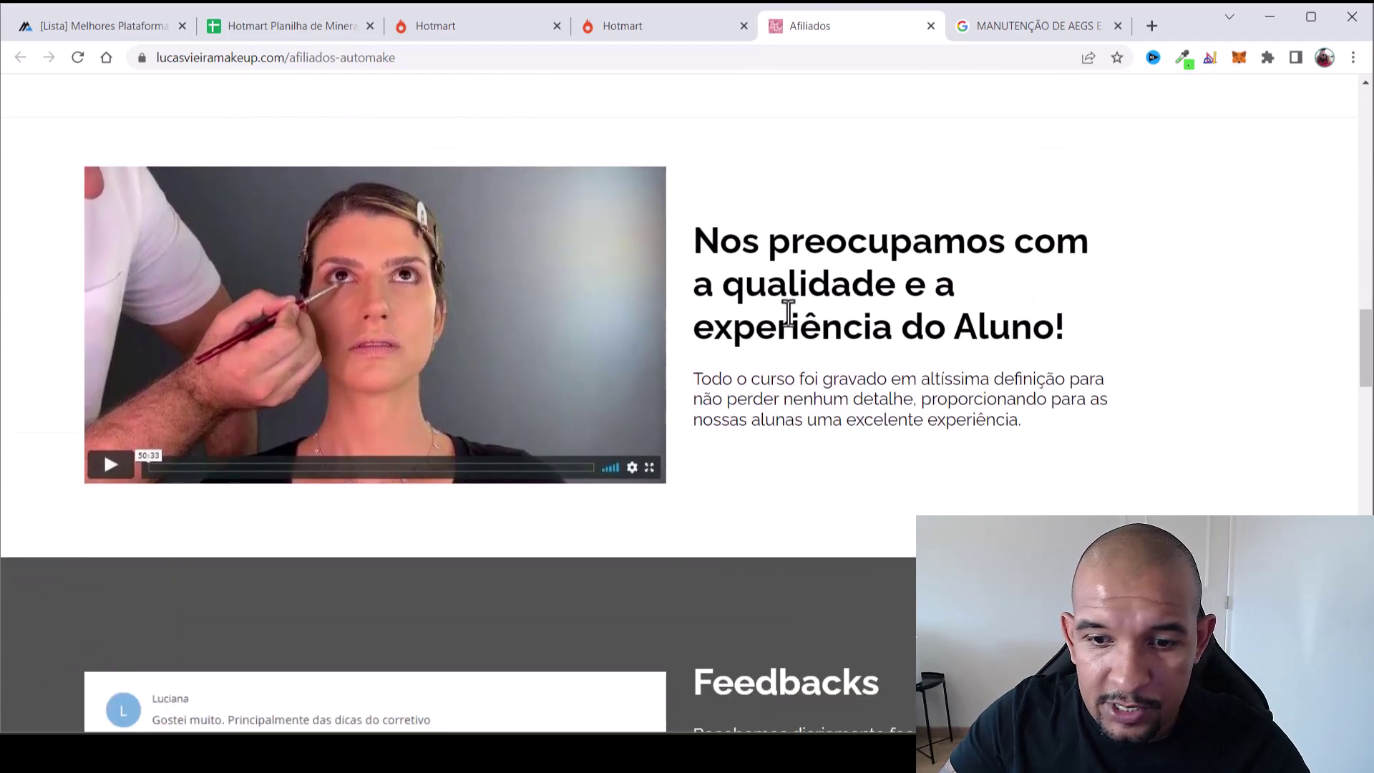
scroll(789, 312, down, 6)
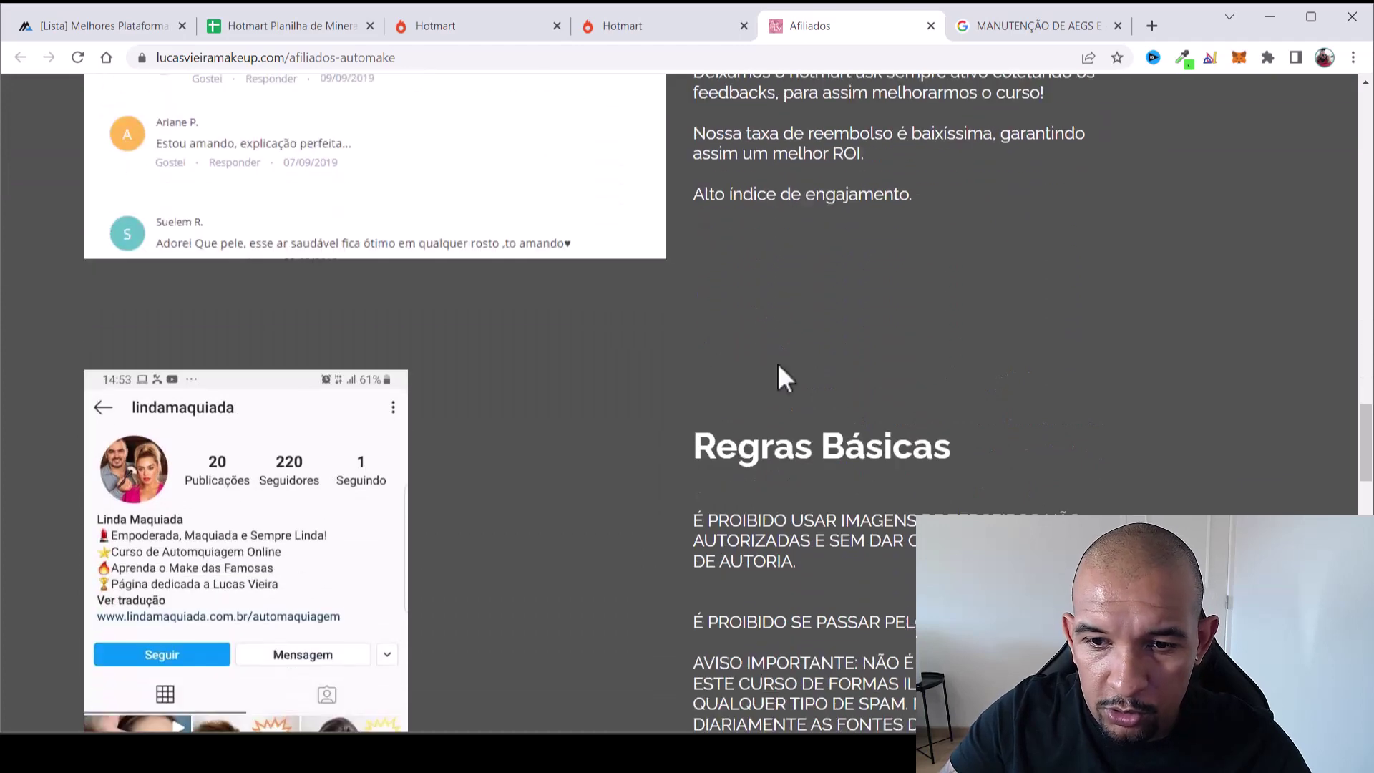
Read the Regras Básicas prohibitions and the important notice on illegal promotion, spam and penalties for affiliates
drag(709, 262, 1097, 286)
scroll(884, 343, down, 1)
drag(853, 267, 1126, 272)
scroll(1126, 273, down, 1)
drag(747, 215, 952, 237)
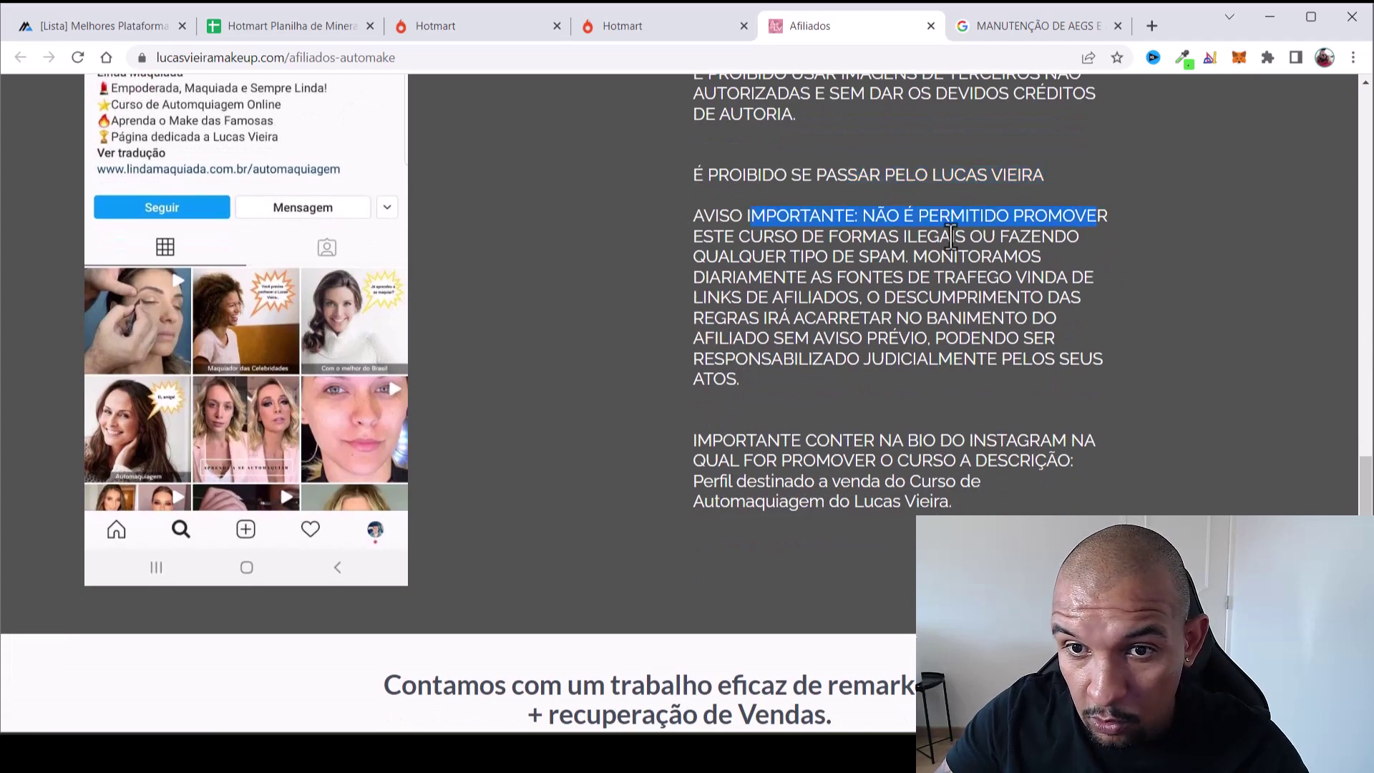
drag(749, 241, 1050, 244)
drag(749, 267, 1071, 283)
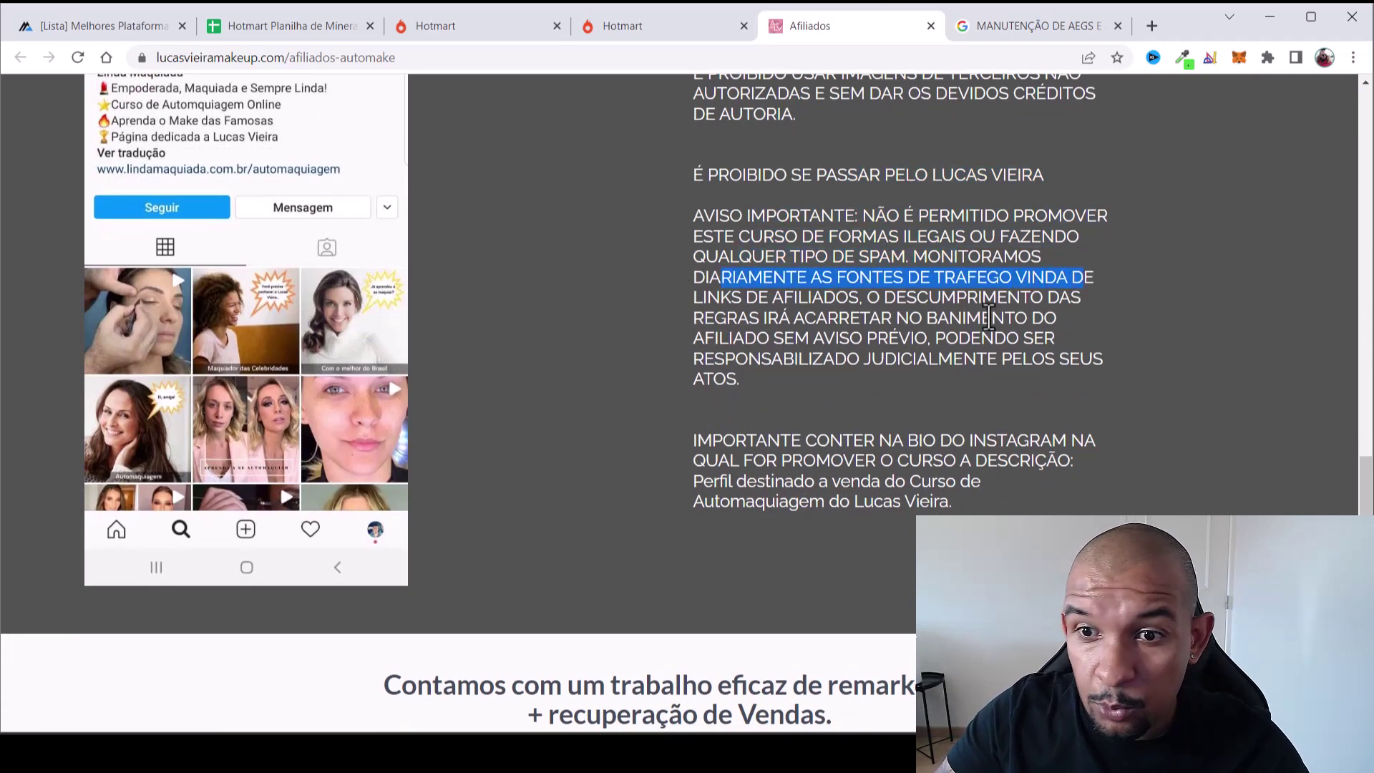
drag(708, 298, 1106, 307)
drag(696, 298, 1124, 342)
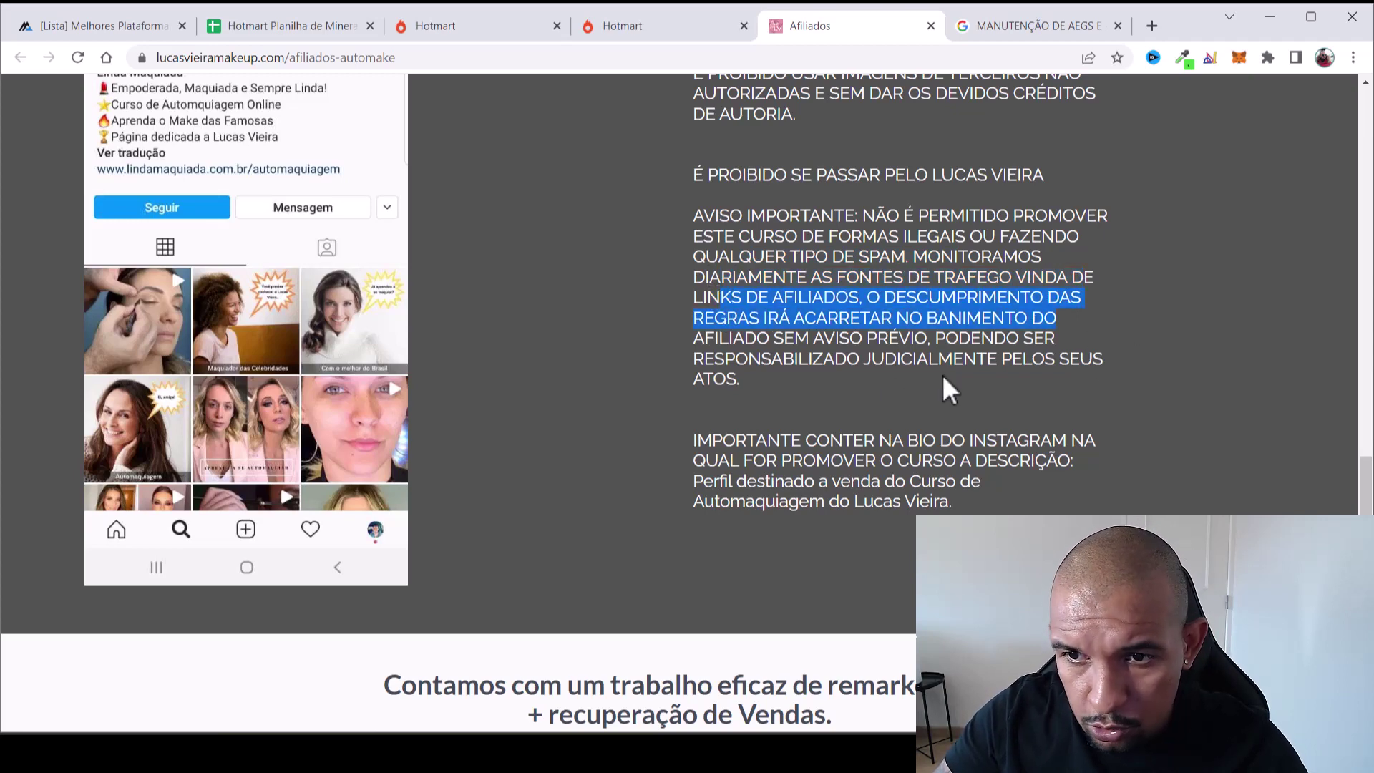
drag(729, 339, 1045, 360)
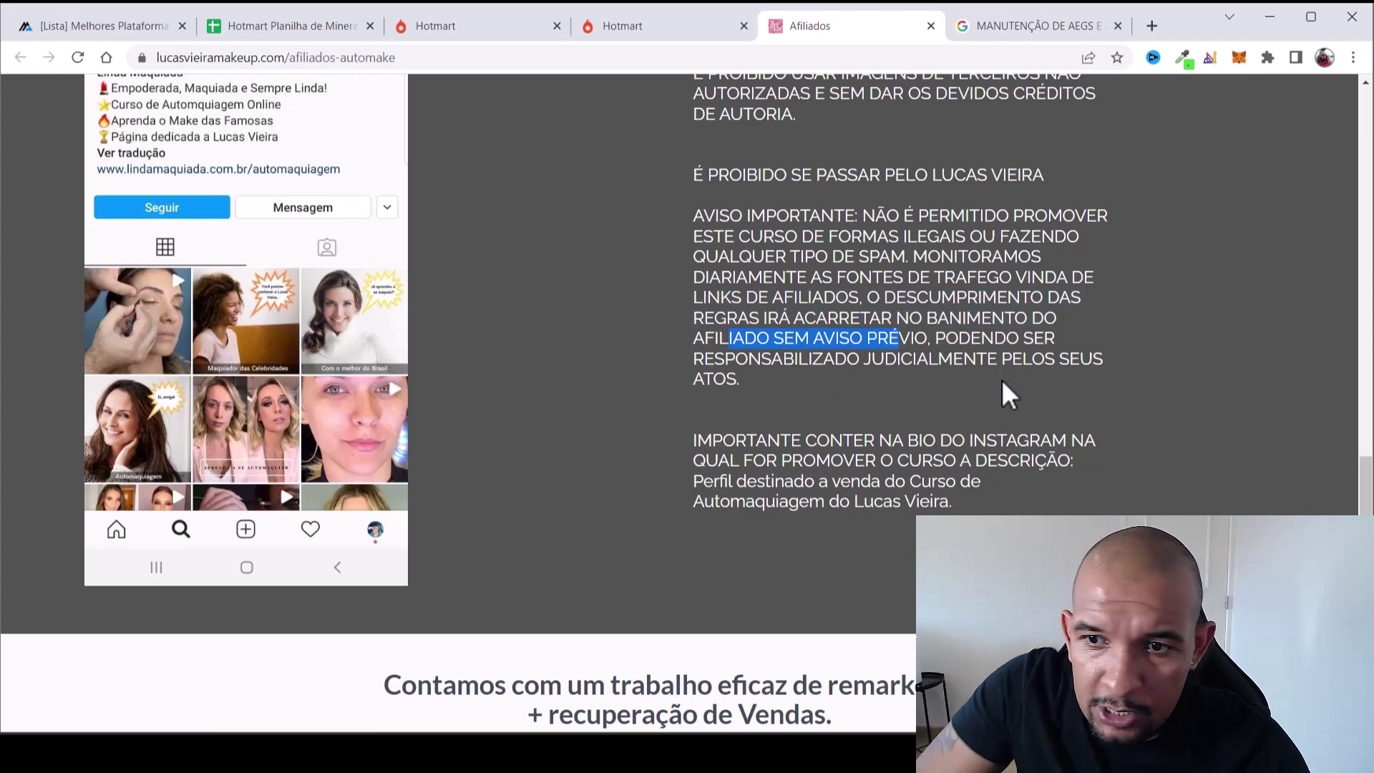
drag(935, 338, 1057, 340)
drag(772, 359, 1135, 380)
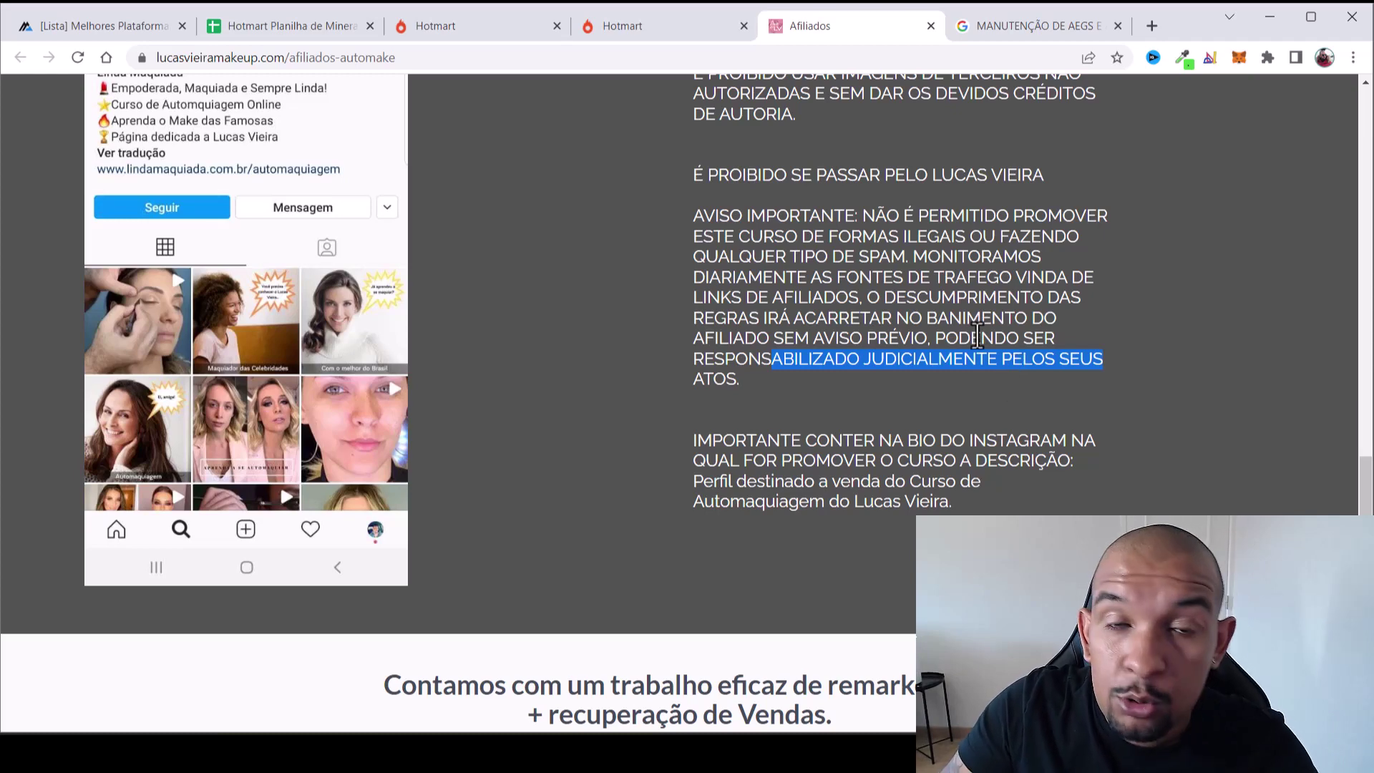
Read the rule on the description required in the Instagram bio of profiles promoting the course
scroll(757, 466, down, 4)
drag(730, 229, 952, 233)
click(820, 258)
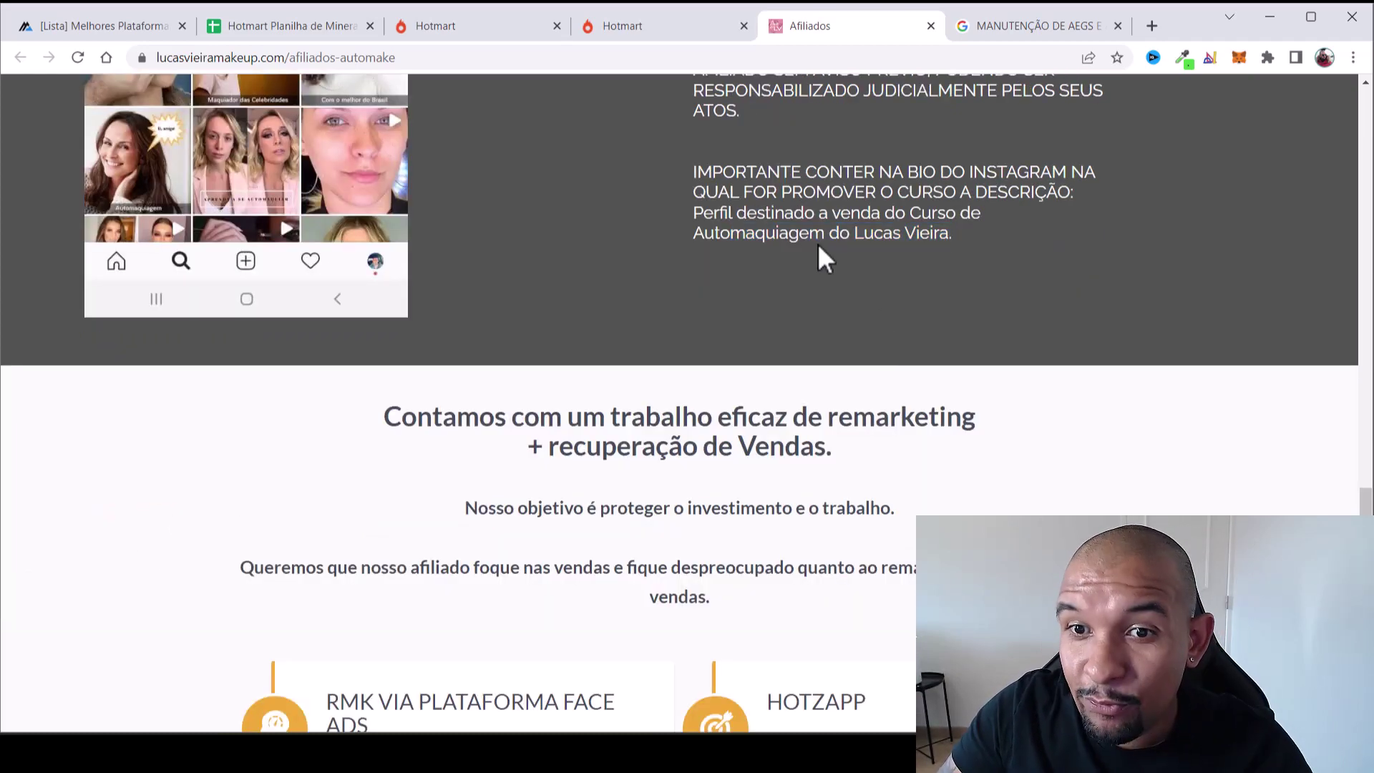
drag(1076, 192, 933, 193)
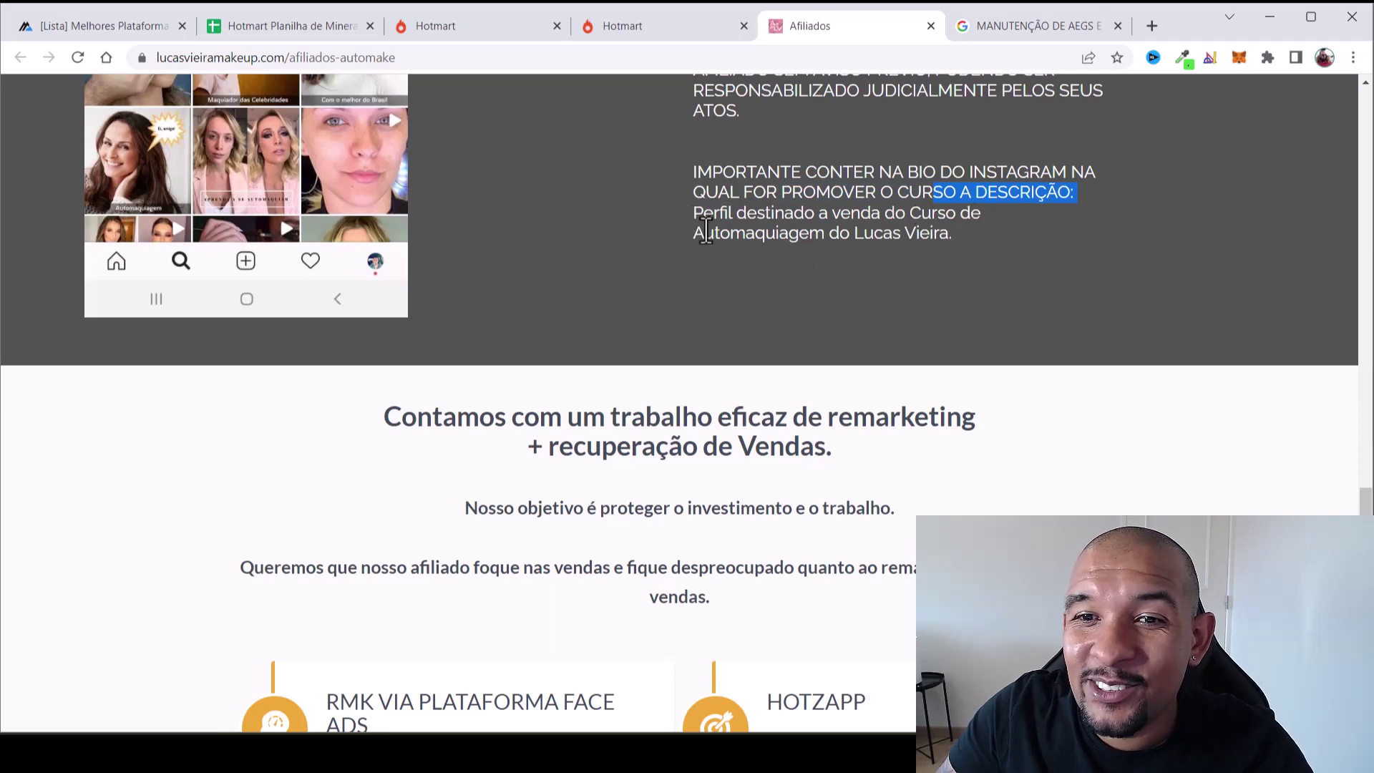
drag(953, 232, 704, 212)
scroll(804, 347, down, 4)
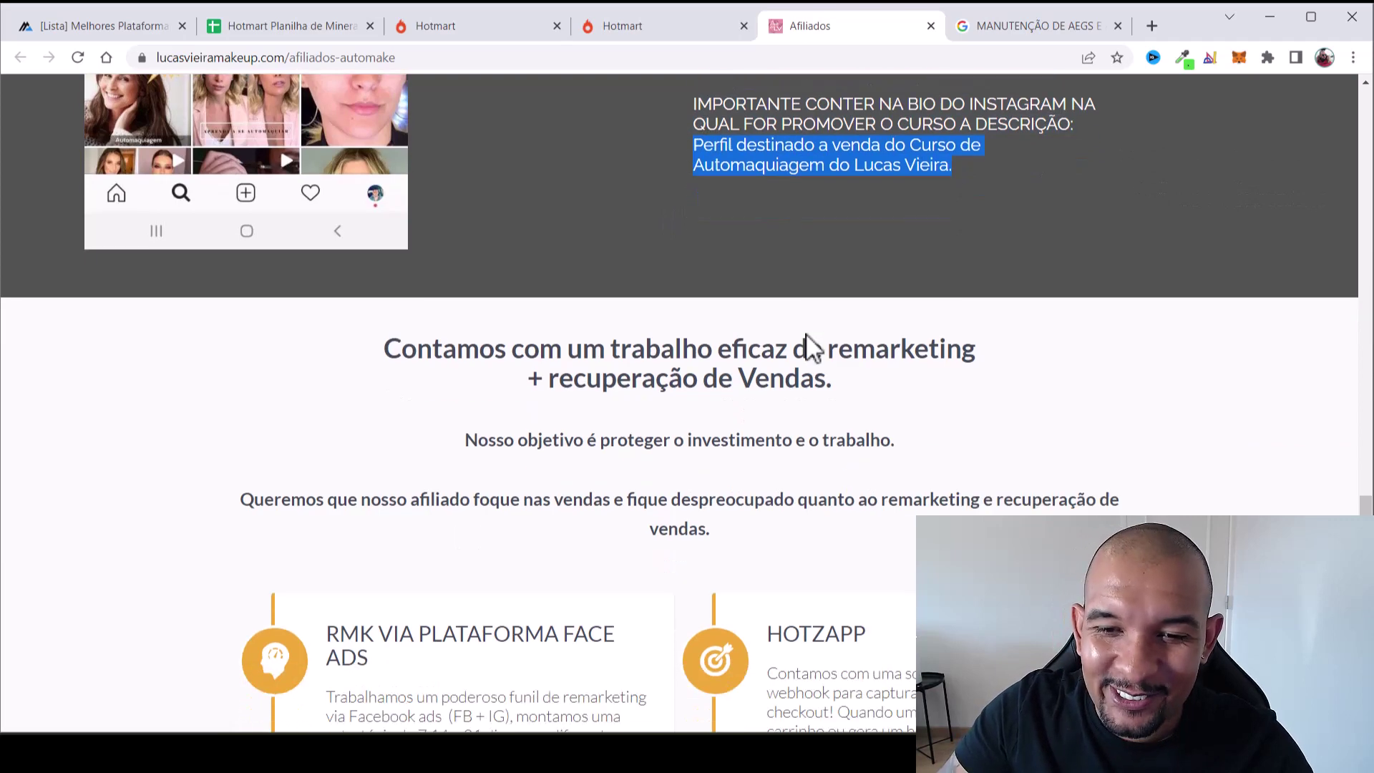
scroll(806, 347, up, 4)
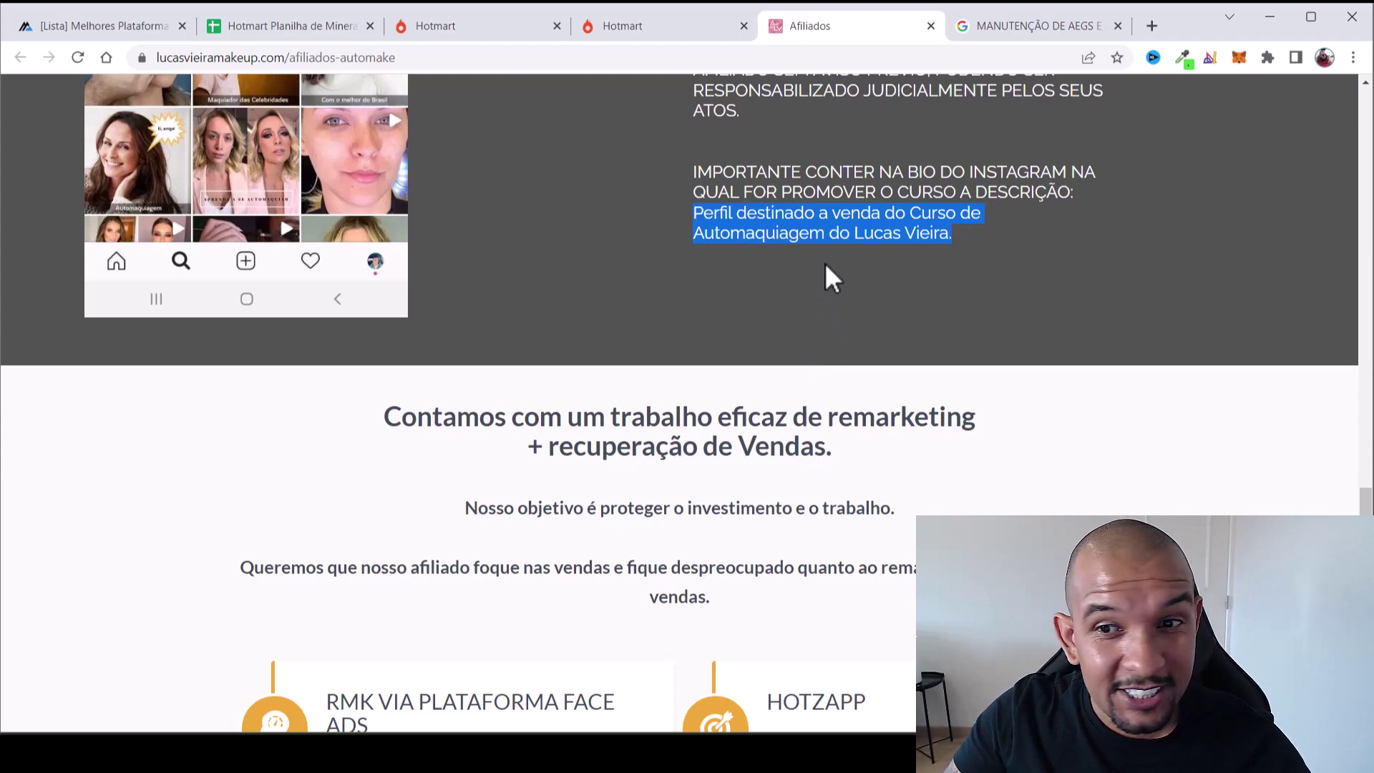
drag(693, 213, 1033, 245)
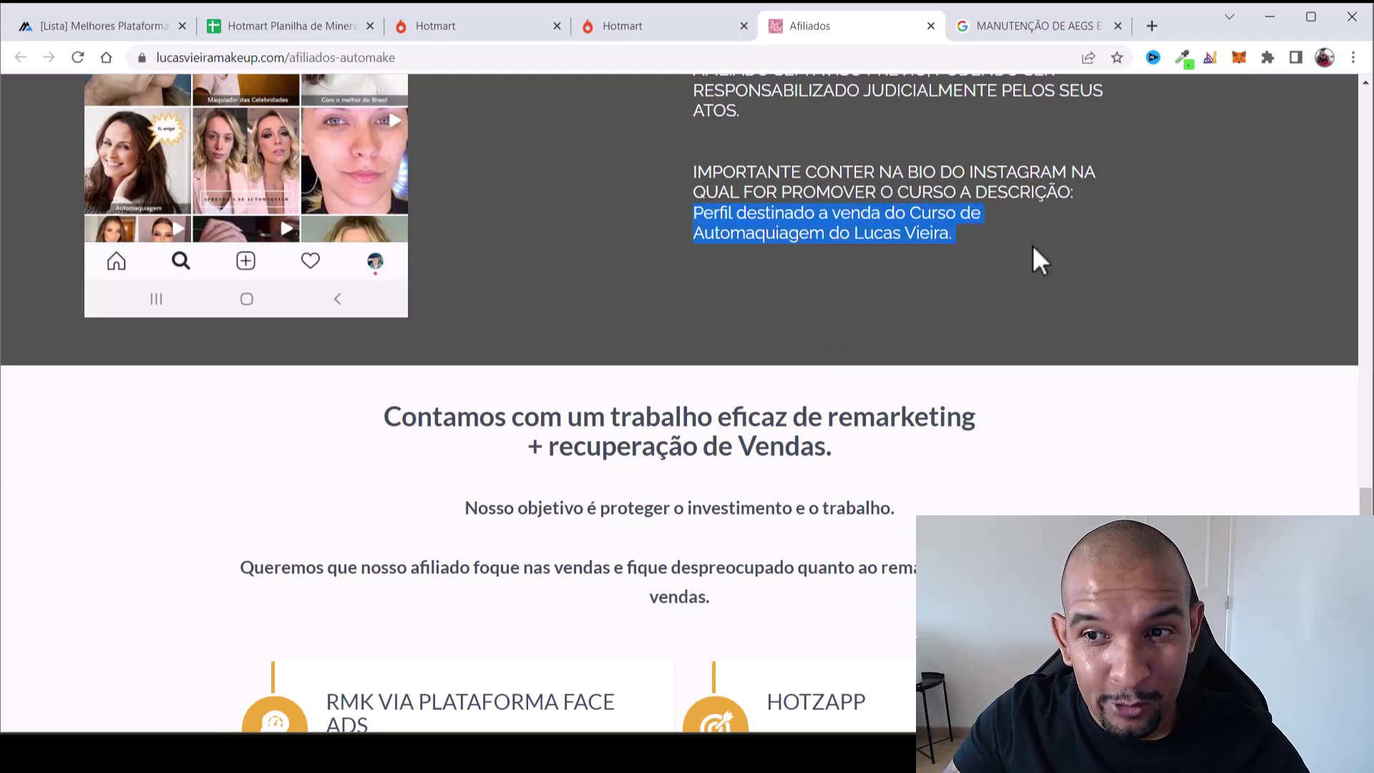
Examine the remarketing and sales recovery section, covering Face Ads remarketing, HOTZAPP and LISTBOSS
scroll(1032, 244, down, 6)
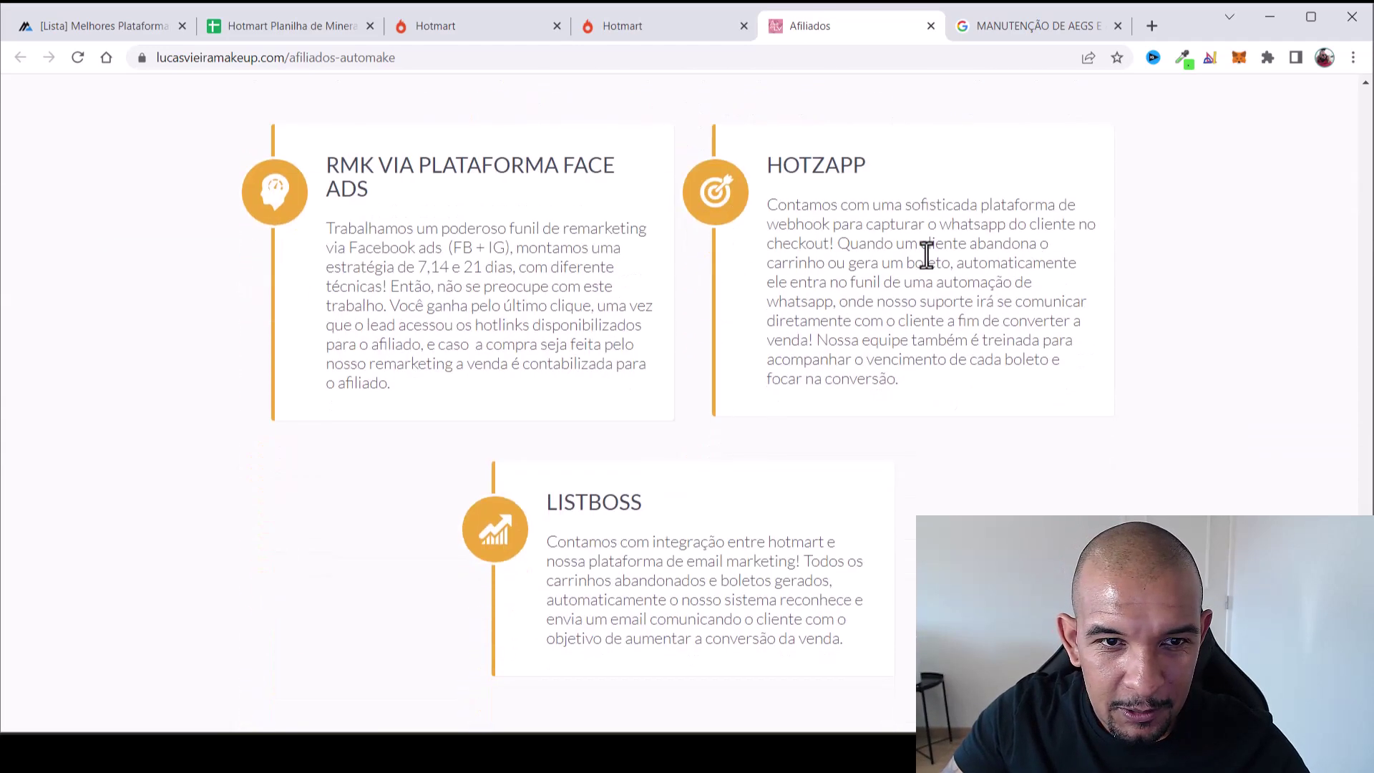
scroll(619, 247, up, 3)
drag(491, 152, 852, 186)
scroll(810, 308, down, 1)
scroll(809, 308, down, 1)
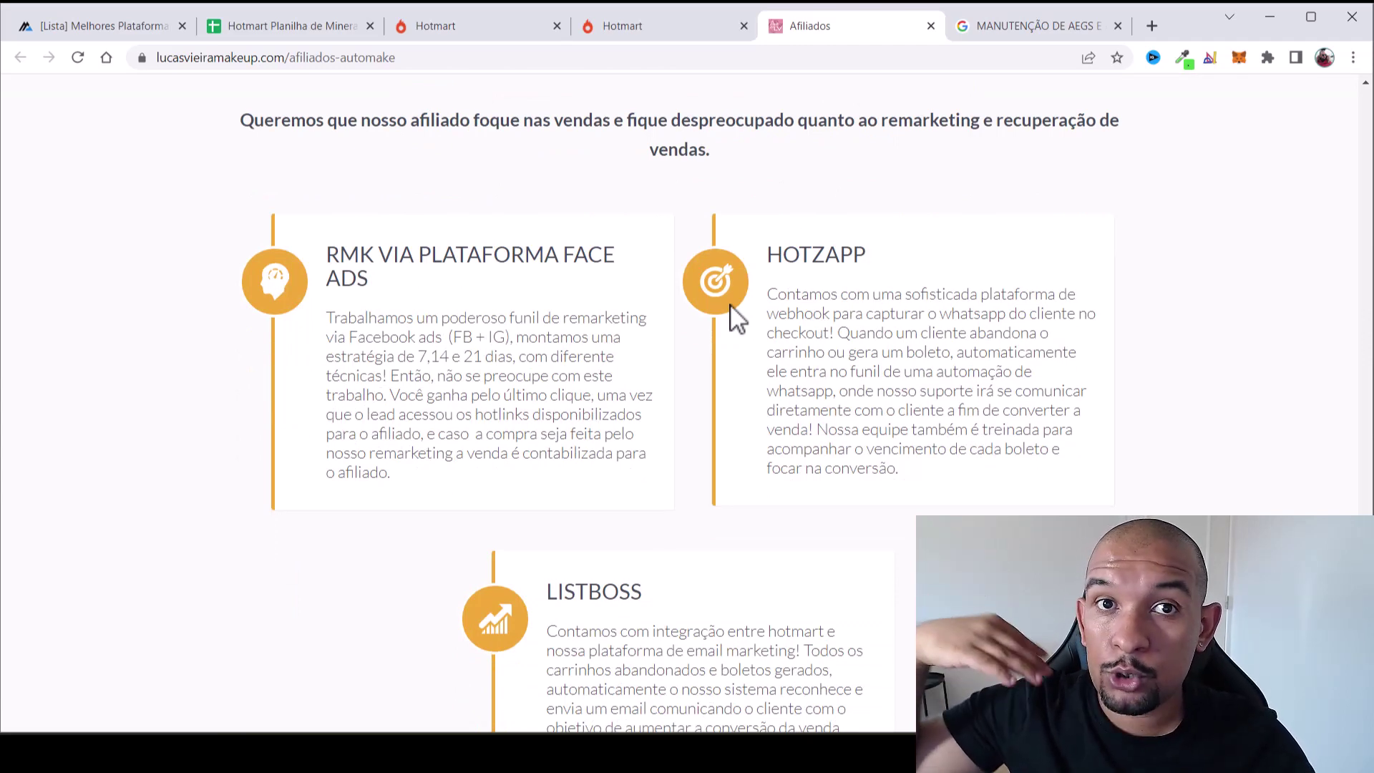
scroll(745, 329, down, 6)
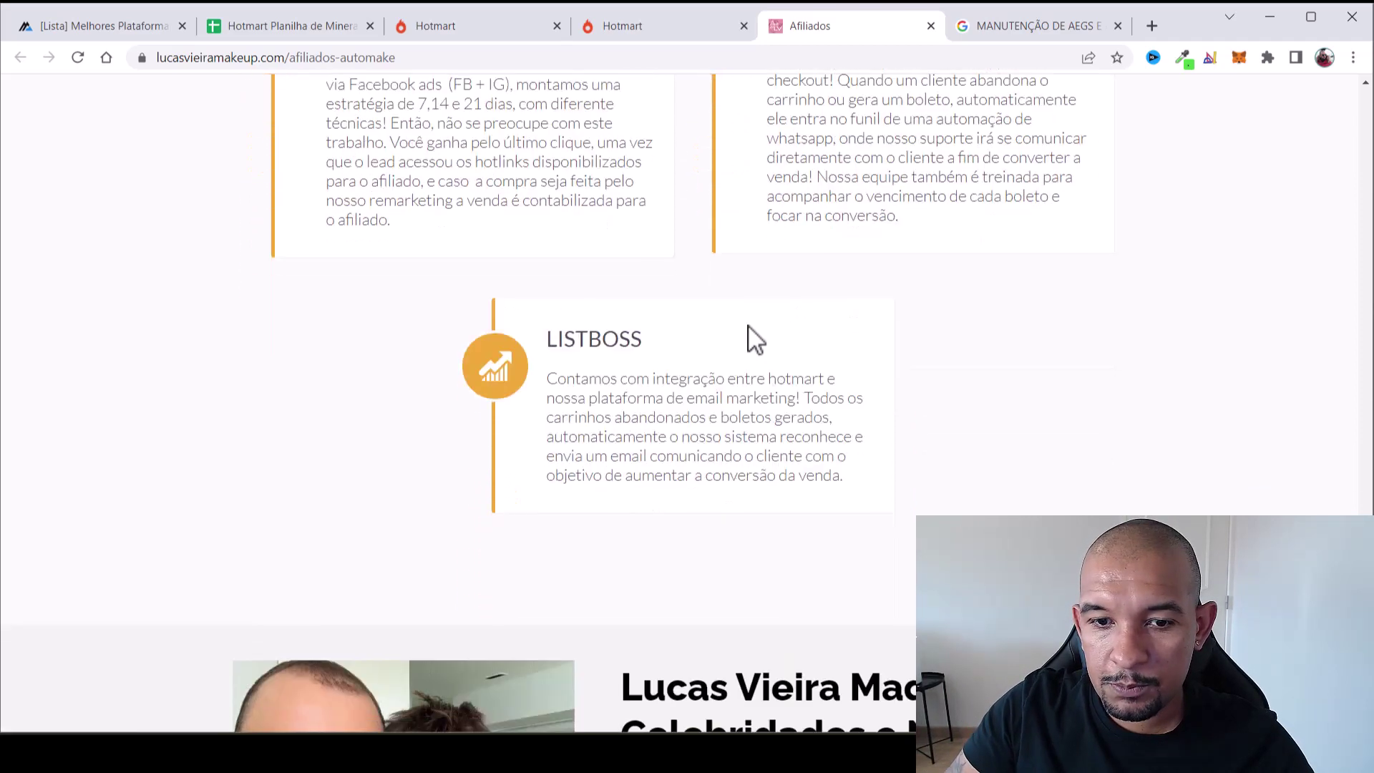
scroll(743, 328, up, 5)
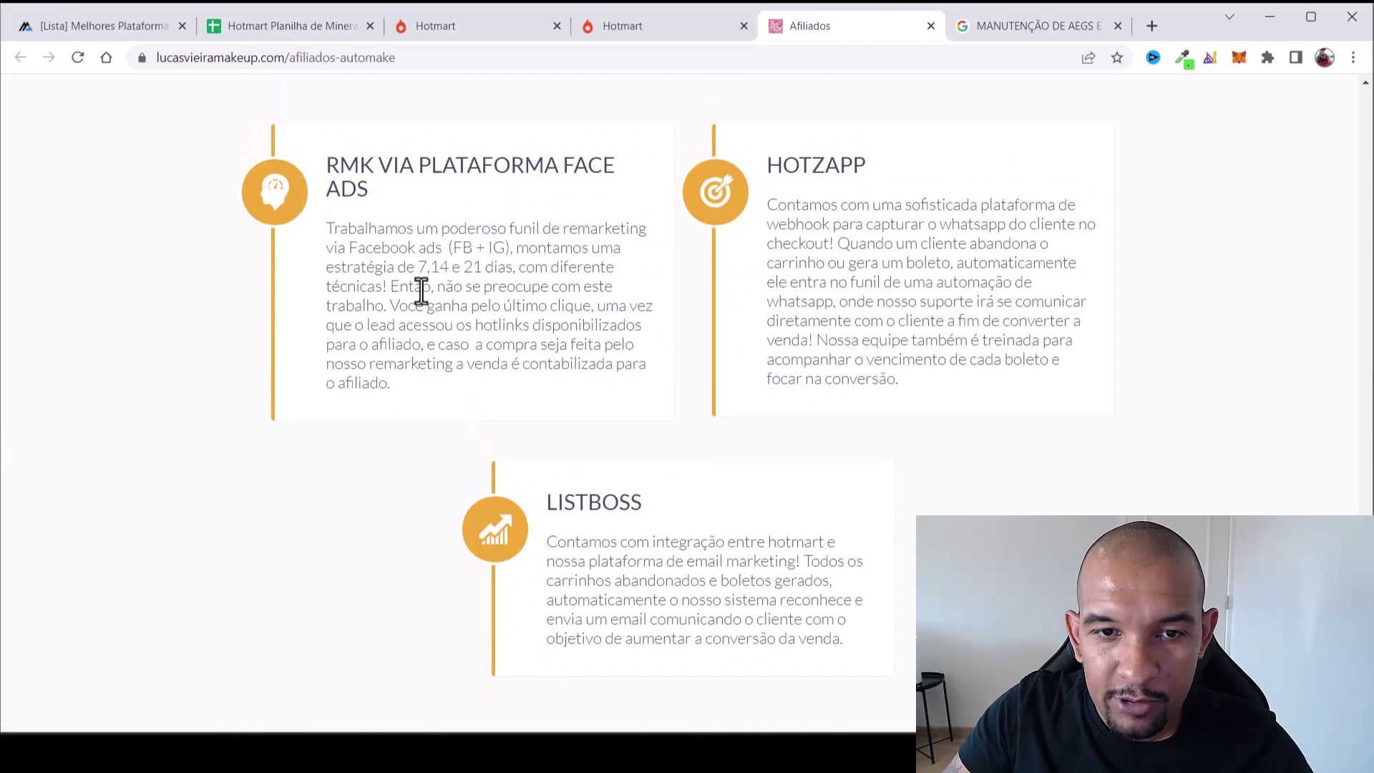
drag(390, 268, 594, 270)
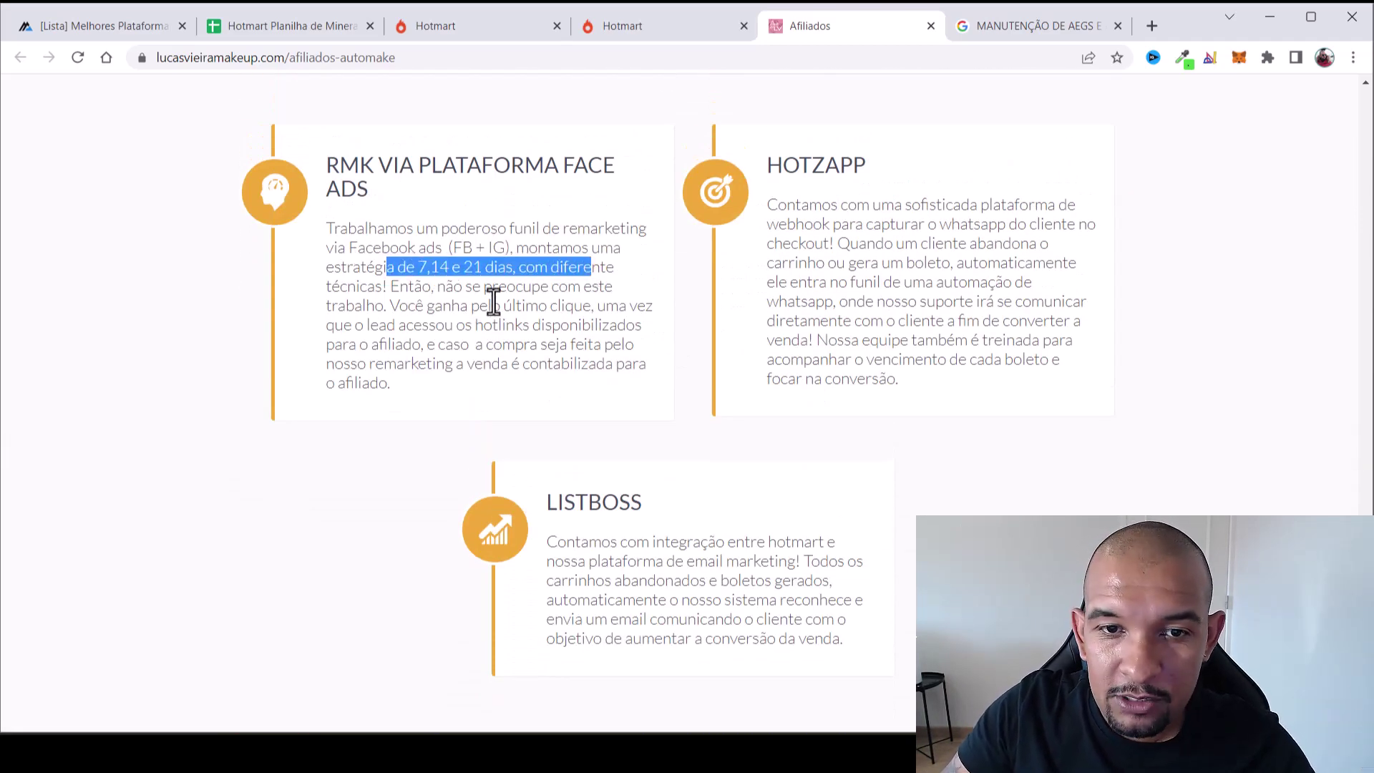
drag(432, 286, 661, 282)
scroll(662, 282, down, 8)
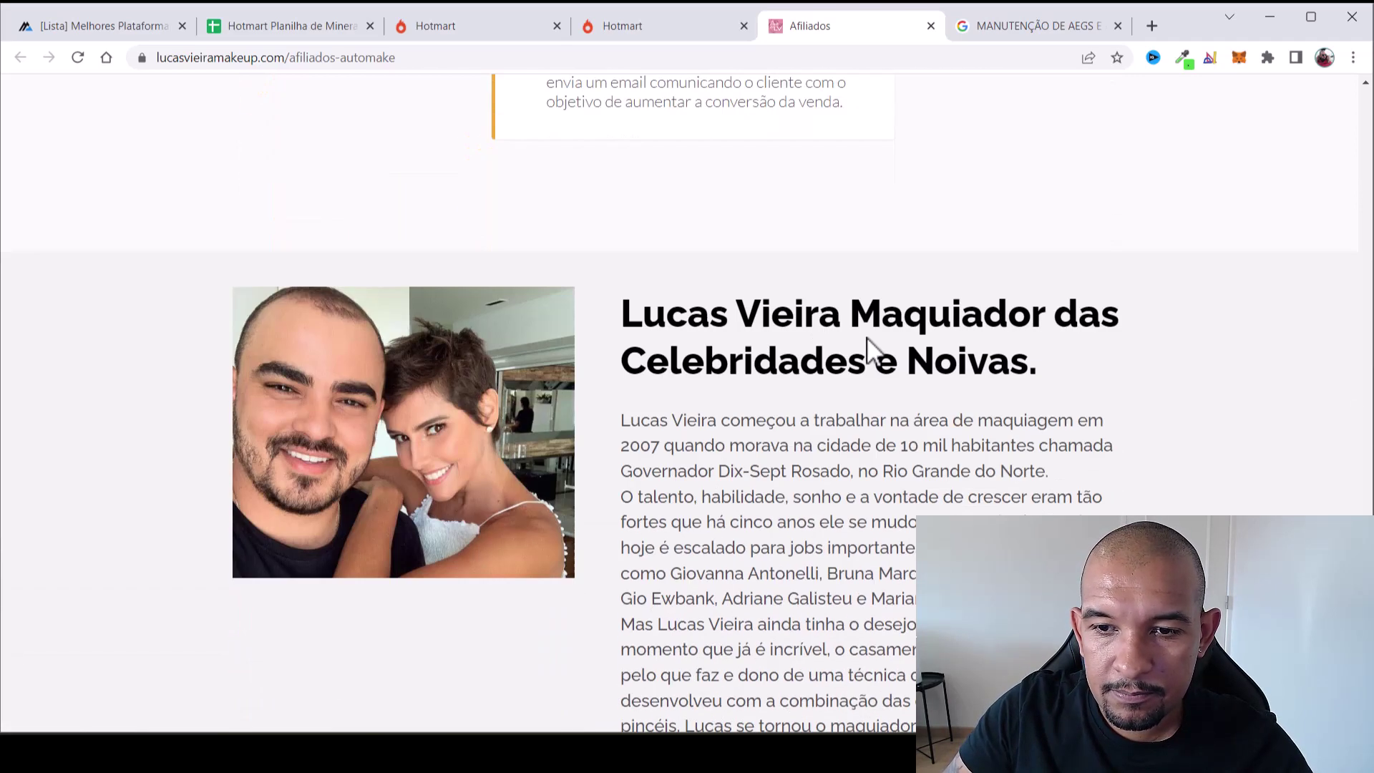
Look over the producer's biography and return to the program introduction at the start of the affiliate page
drag(737, 315, 982, 315)
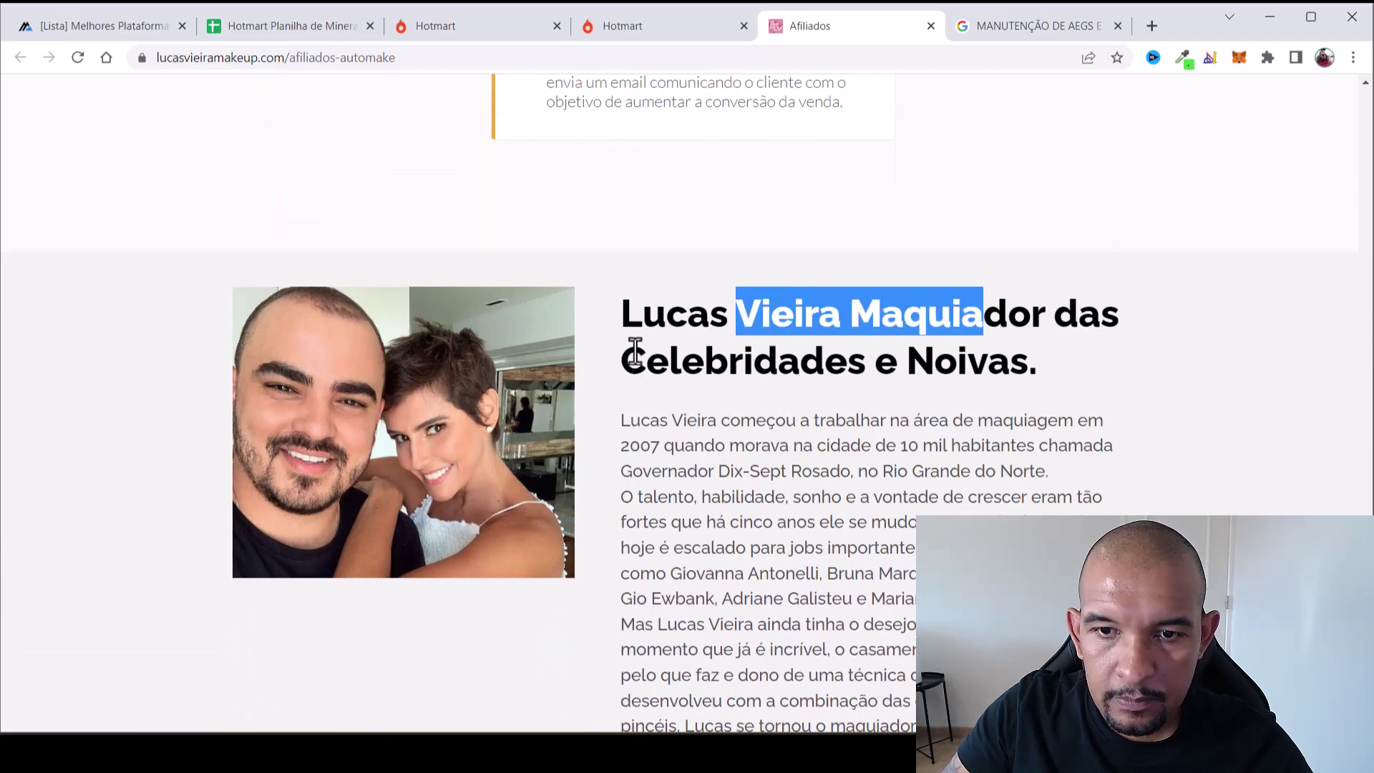
drag(625, 358, 982, 362)
scroll(979, 368, down, 3)
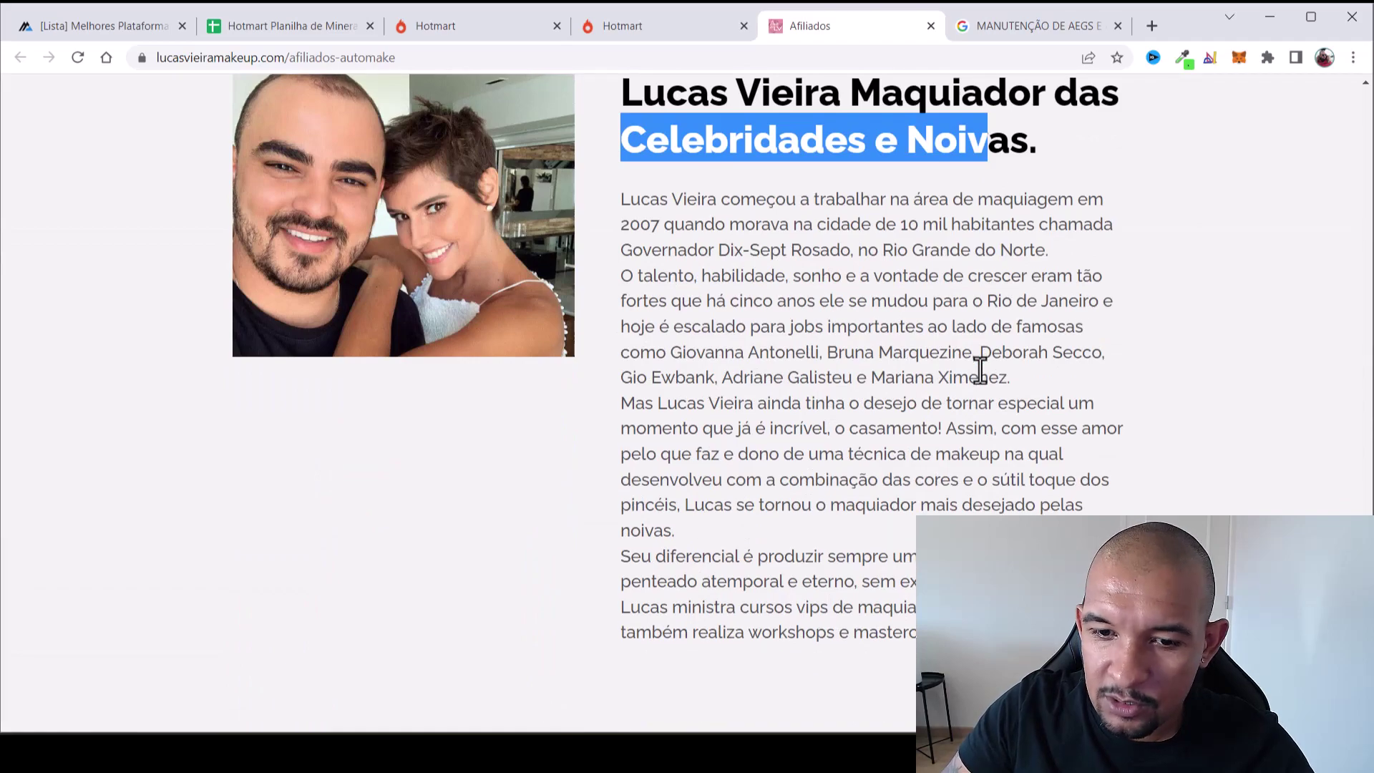
scroll(976, 335, up, 20)
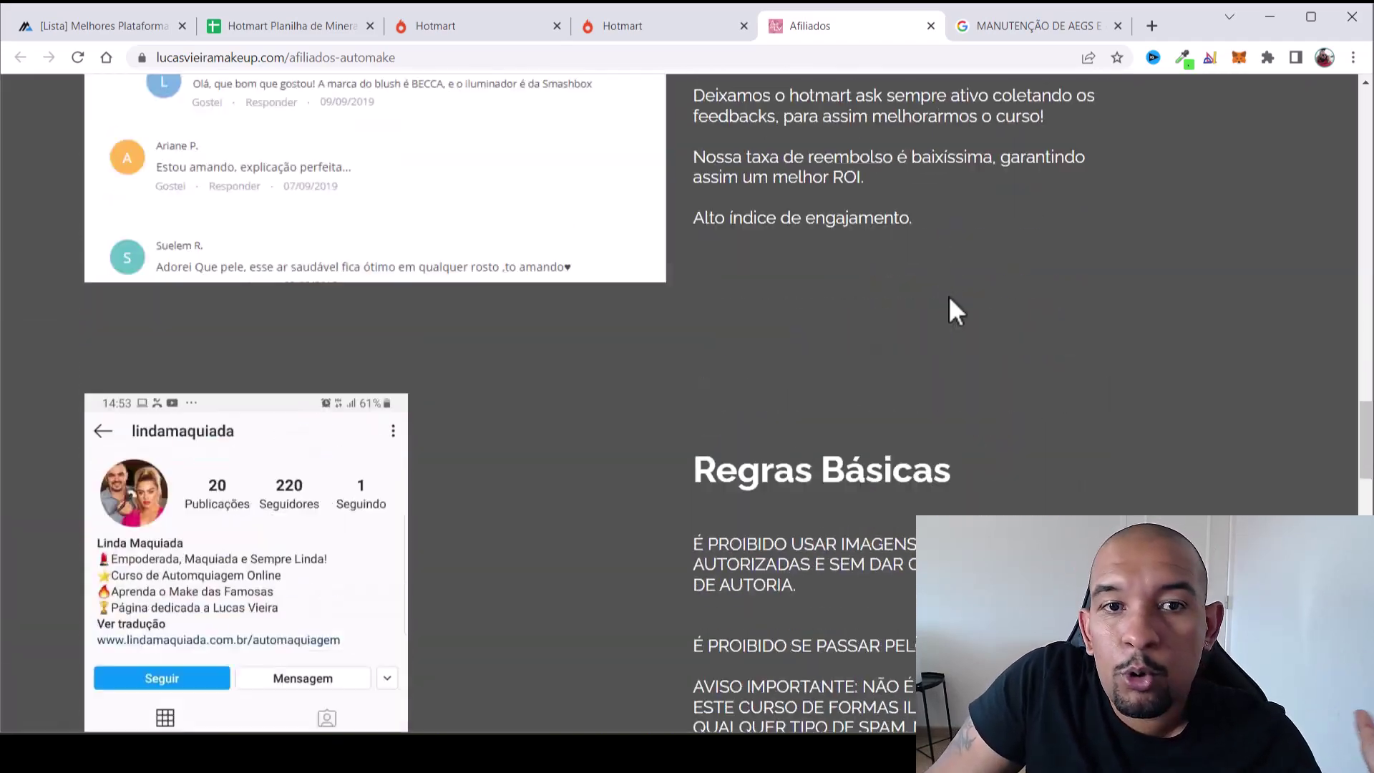
scroll(942, 290, up, 20)
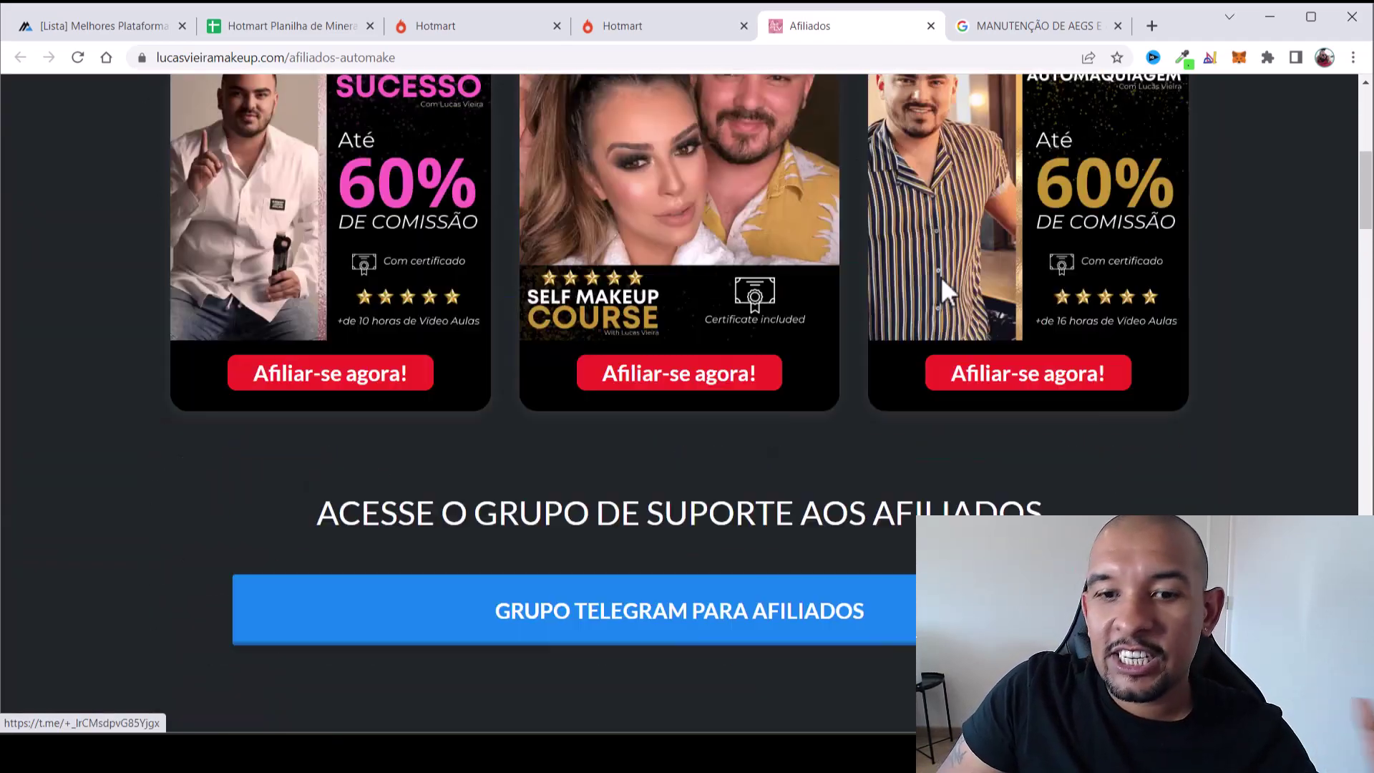
scroll(933, 281, up, 1)
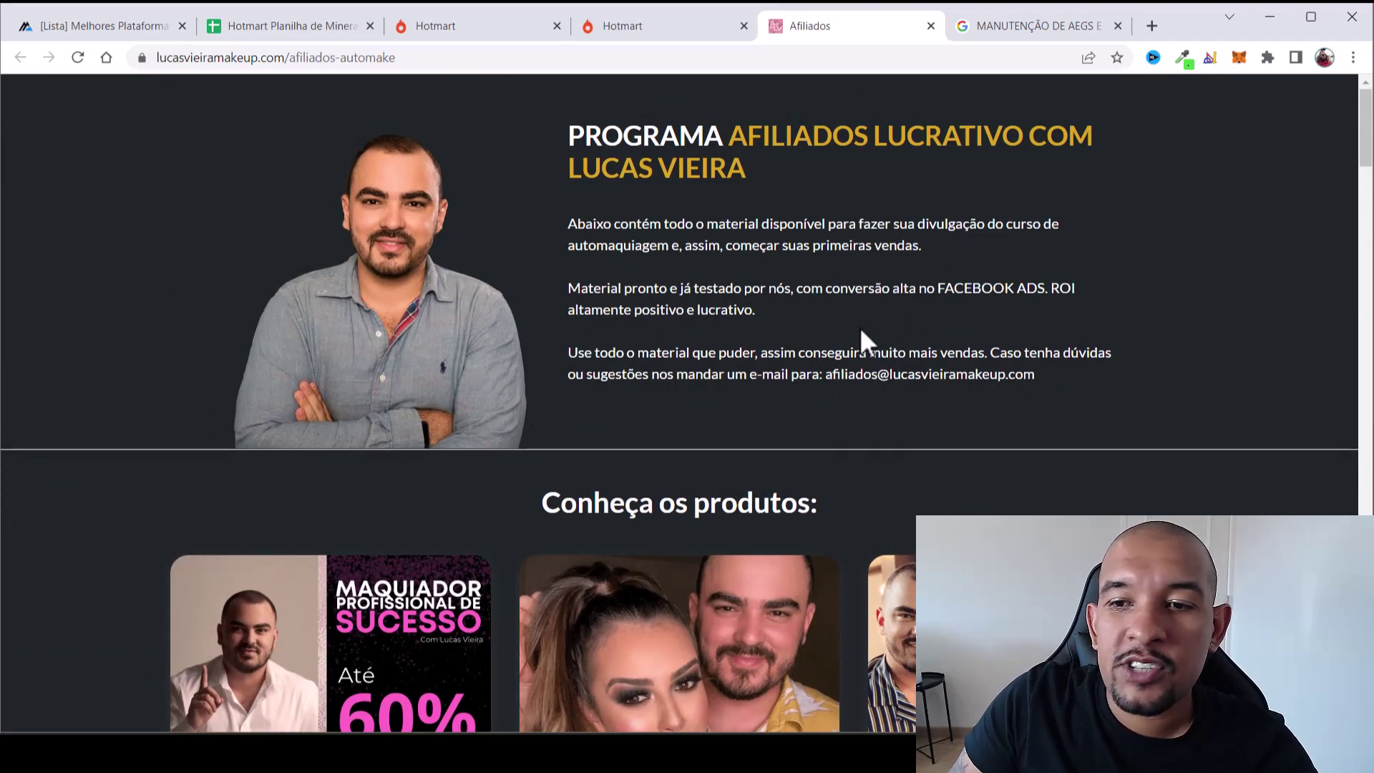
Close the affiliate page and copy the product name "Automaquiagem com Lucas Vieira" from Hotmart into cell A12 of the mining spreadsheet
click(931, 26)
scroll(778, 227, up, 5)
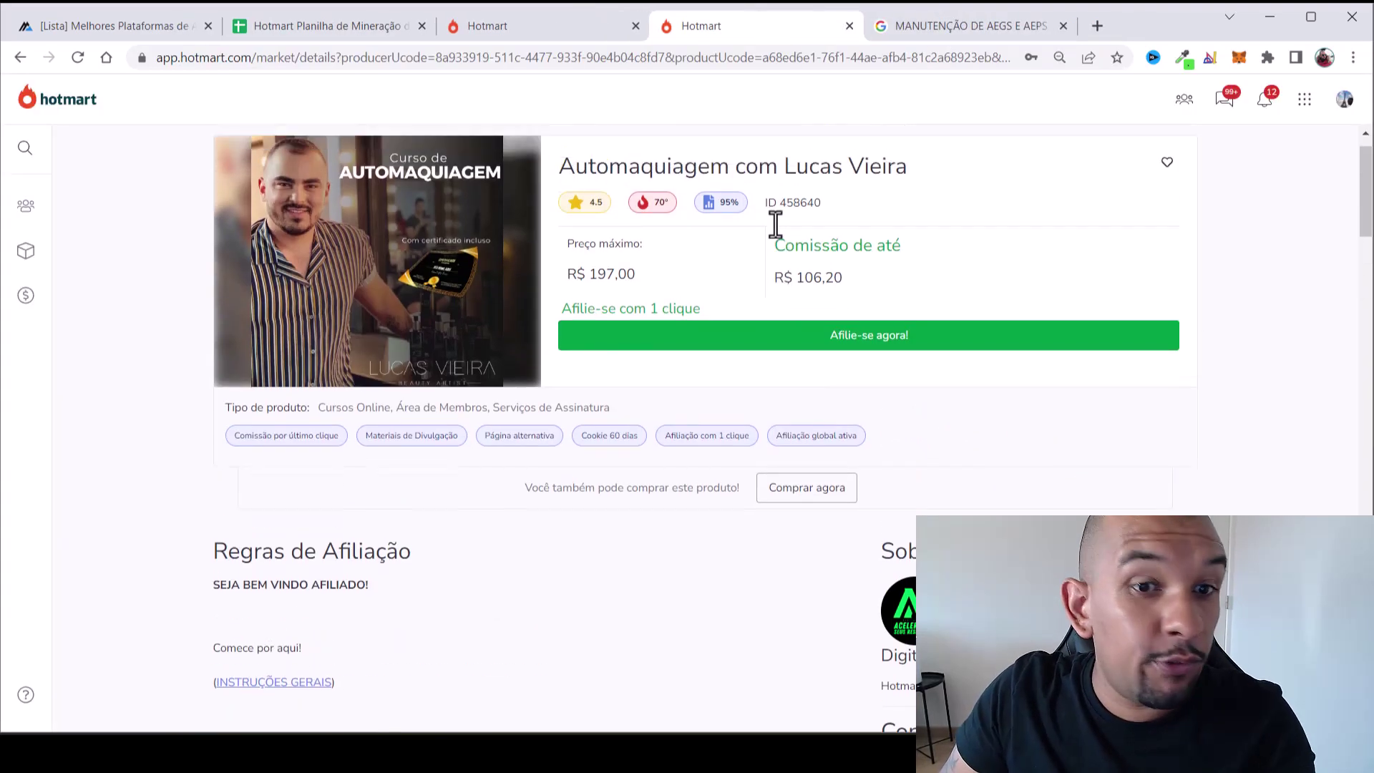
drag(556, 214, 984, 215)
key(ctrl+c)
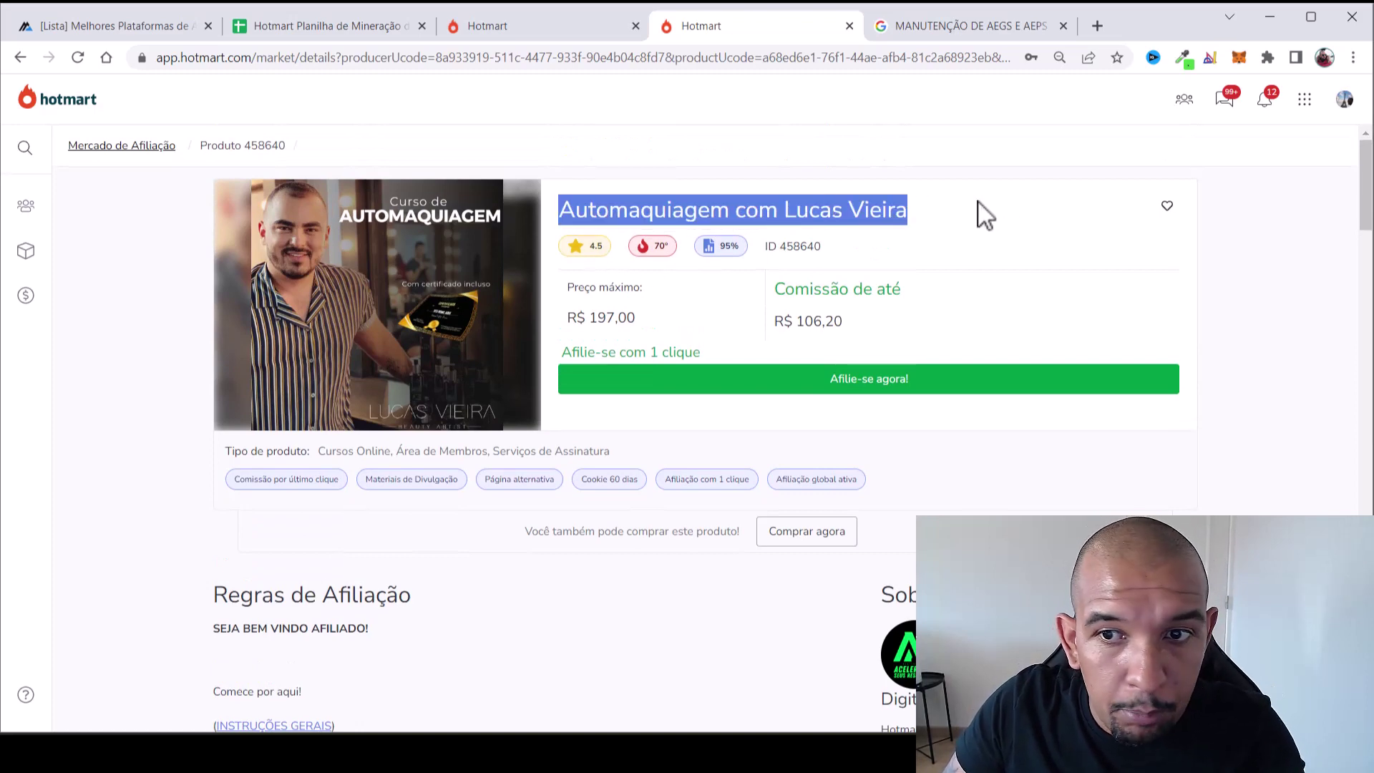
click(351, 34)
double_click(153, 483)
key(ctrl+v)
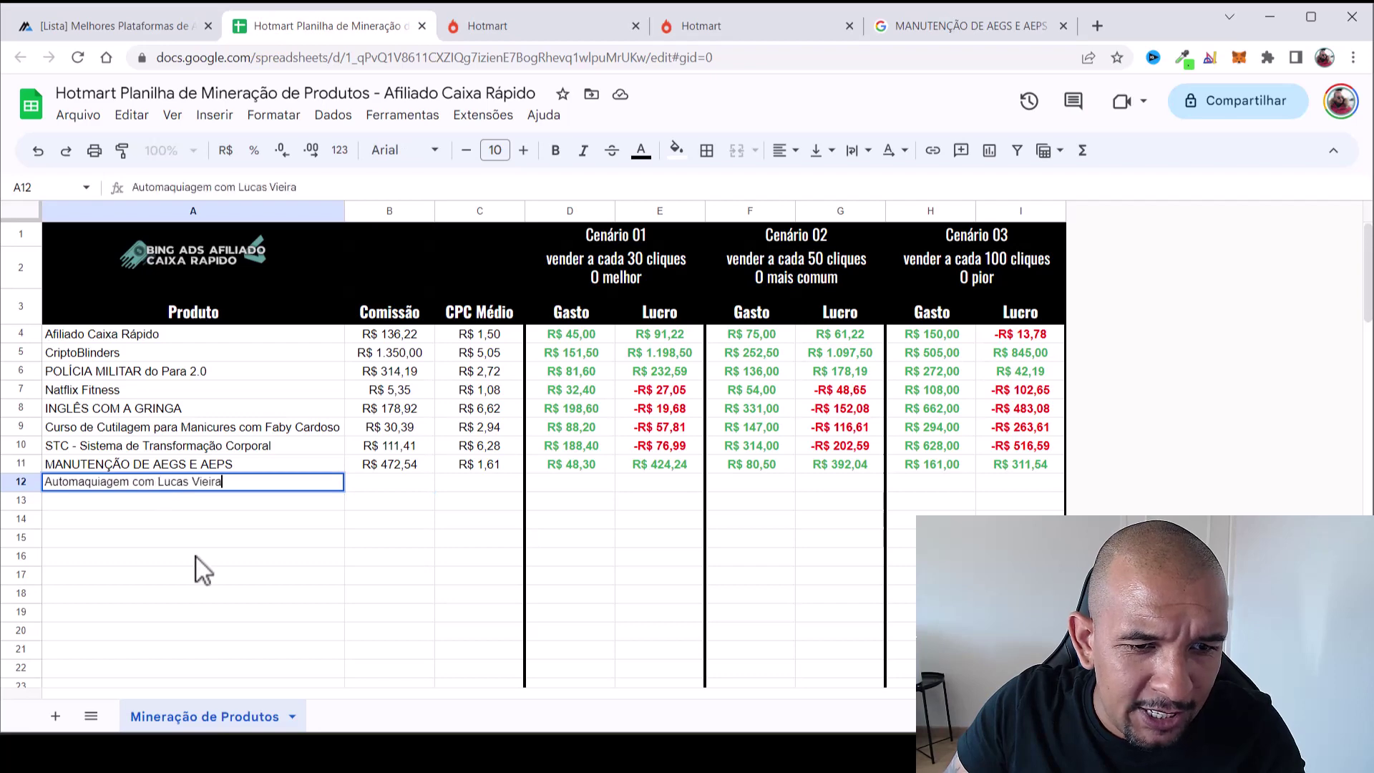
click(202, 569)
Check the product's maximum commission on Hotmart and enter 106,20 as its Comissão in cell B12
click(720, 27)
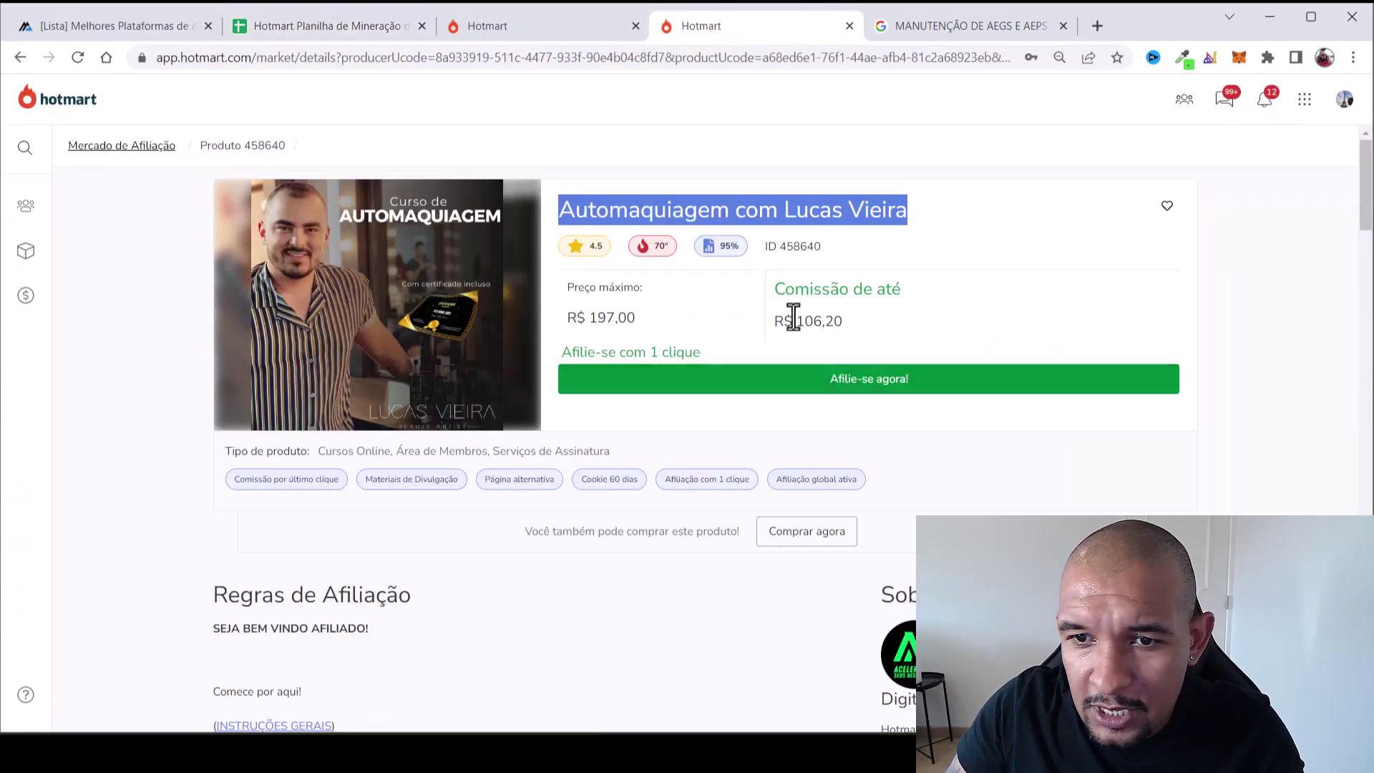
drag(777, 321, 890, 324)
click(582, 28)
click(336, 26)
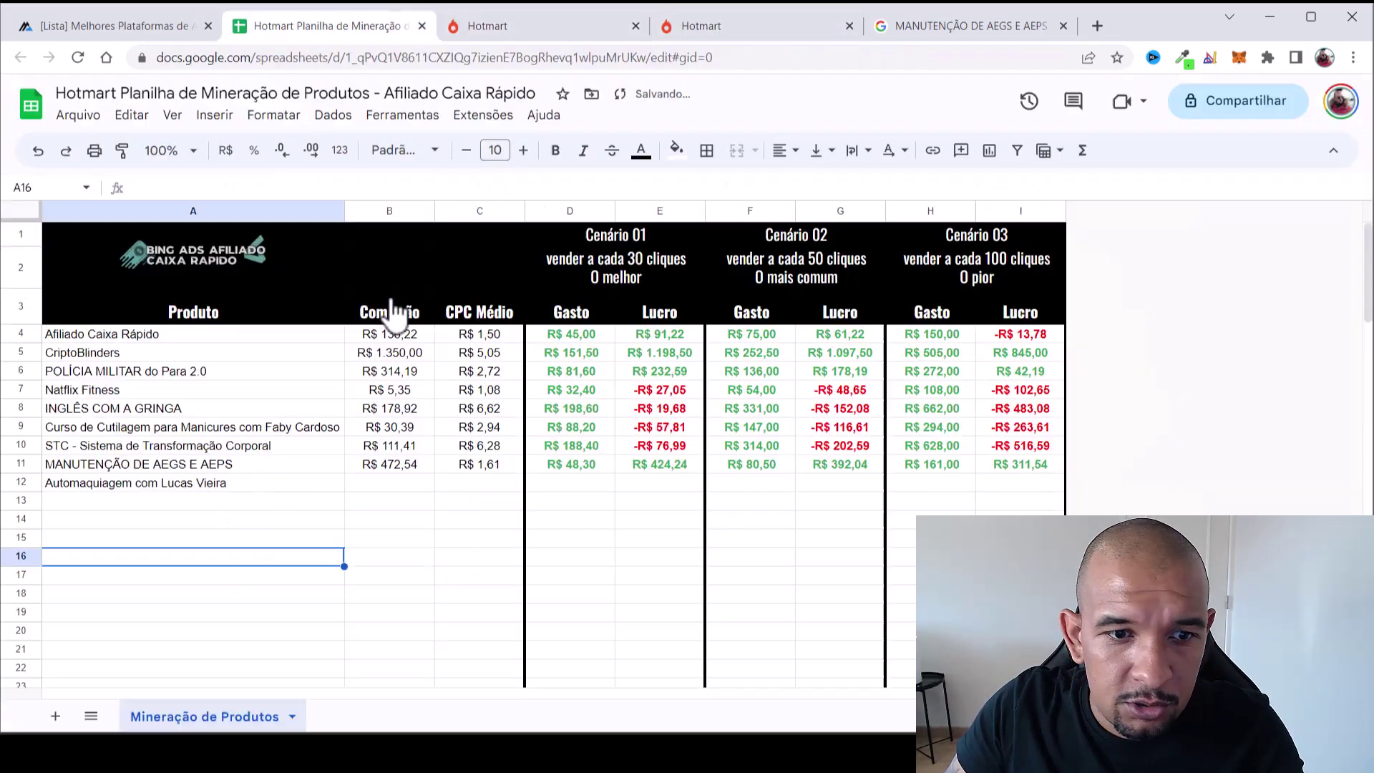
click(383, 487)
text(106)
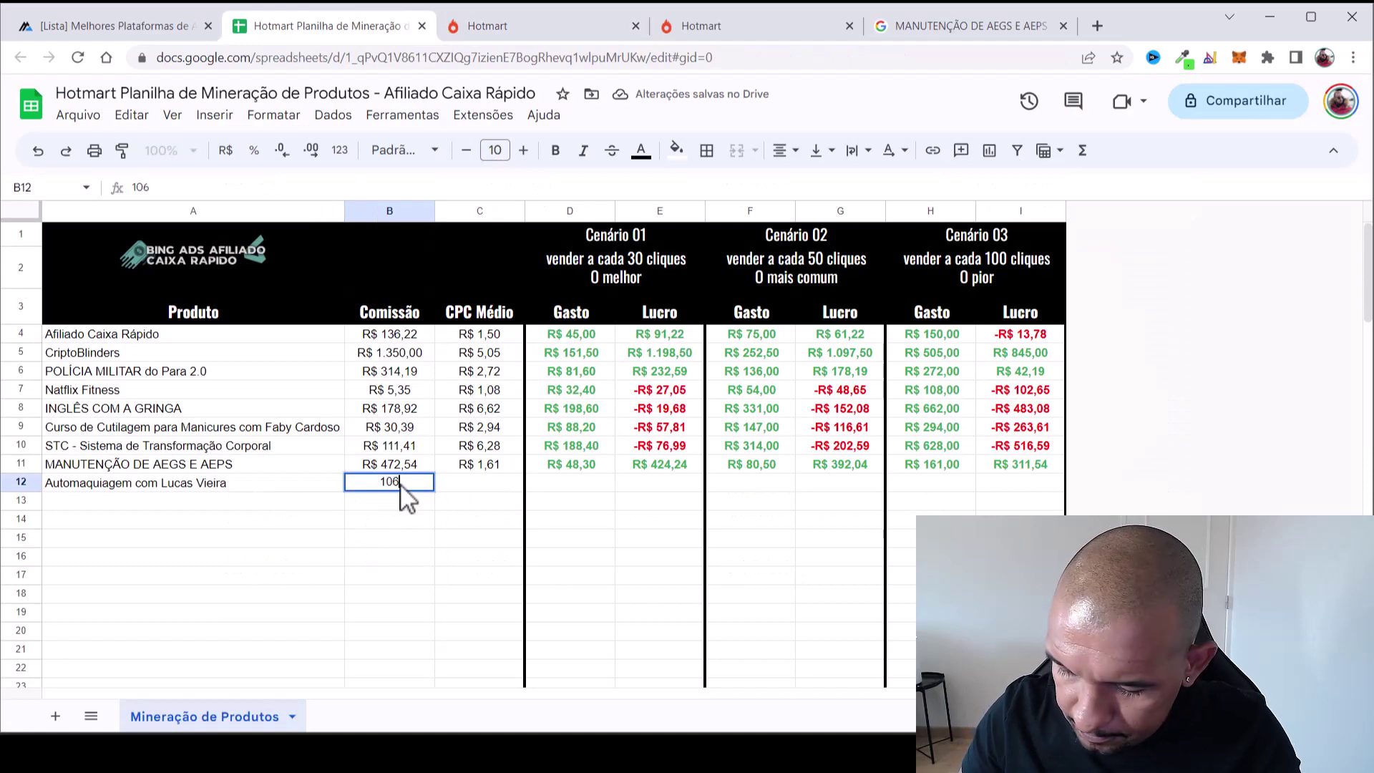
text(,2)
key(Tab)
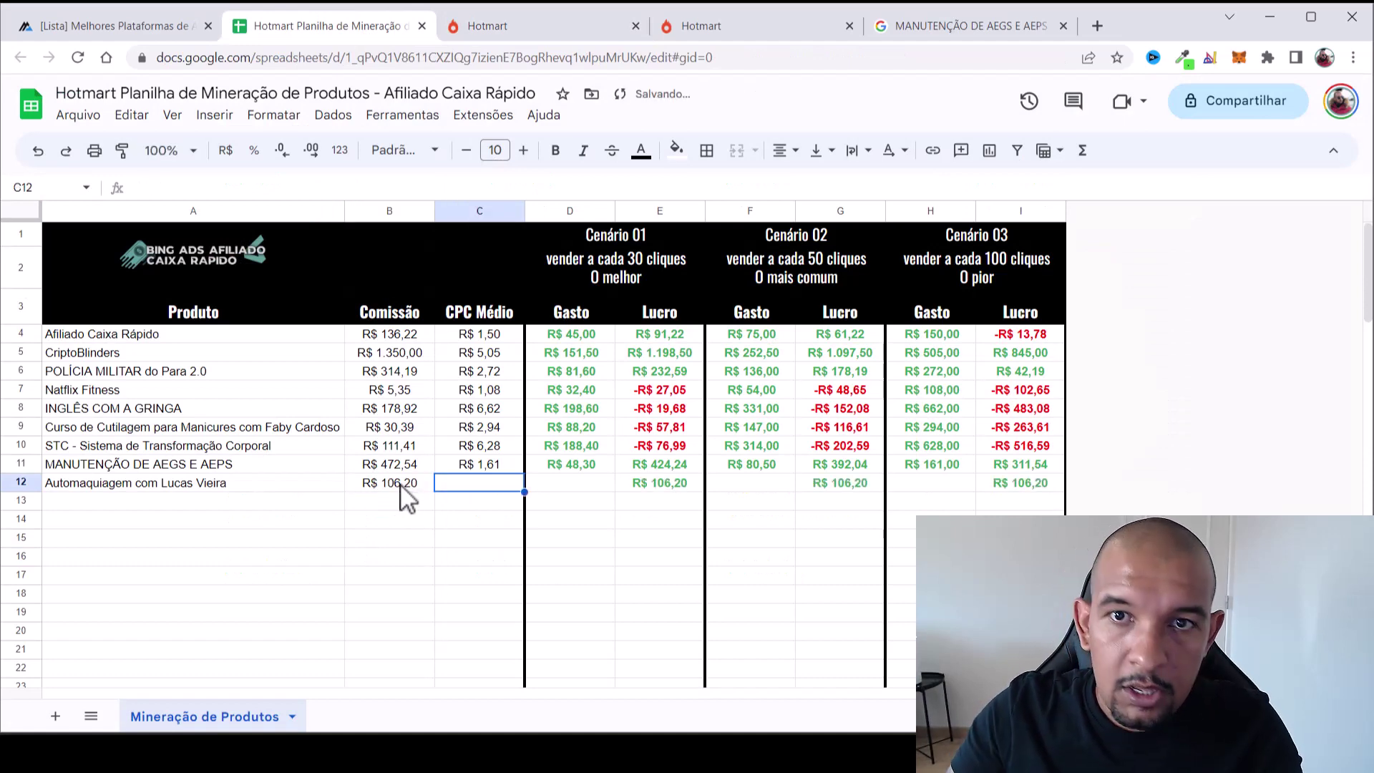
Search Google for "Automaquiagem com Lucas Vieira" in place of the previous product's query
click(934, 26)
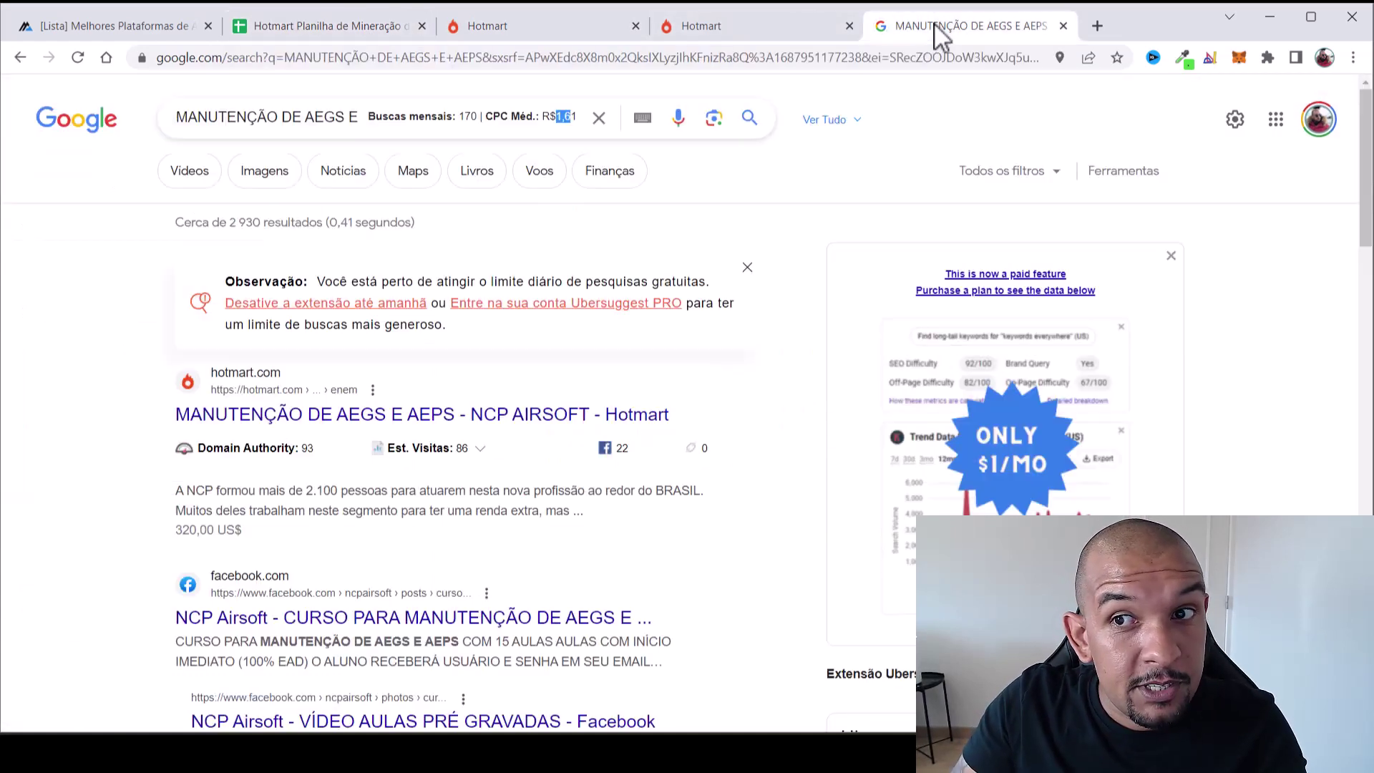
triple_click(341, 119)
key(BackSpace)
text(Automaquiagem com Lucas)
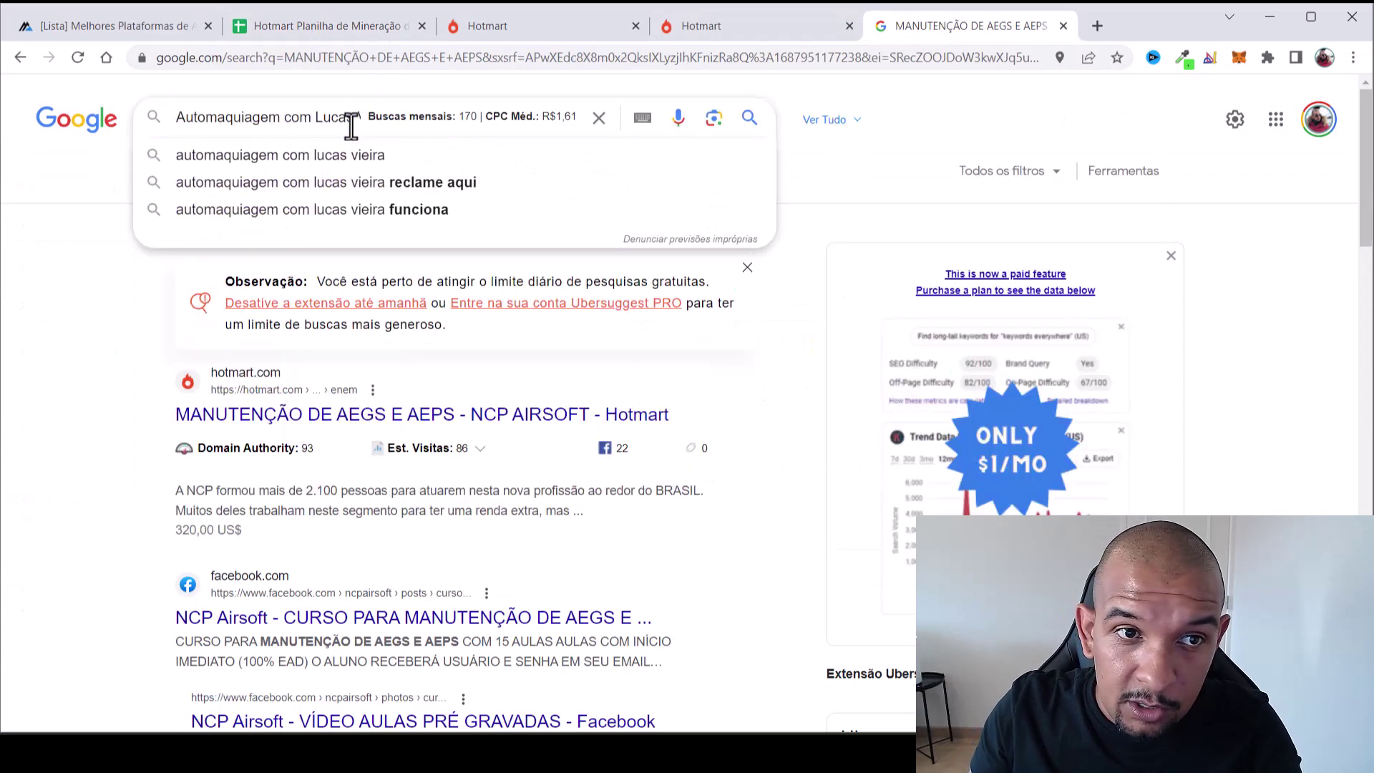
key(Return)
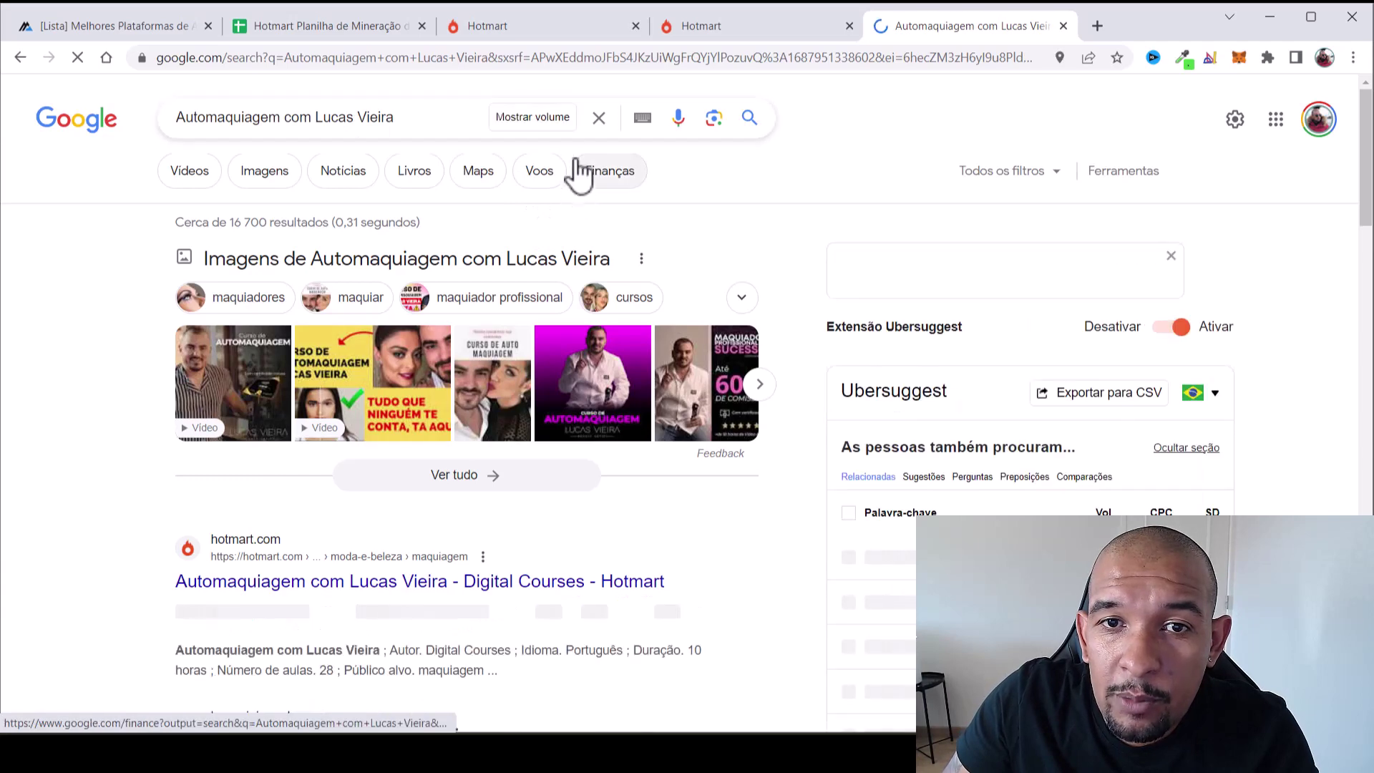
Reveal the search volume for the "Automaquiagem com Lucas Vieira" query and check its monthly searches and average CPC
click(546, 123)
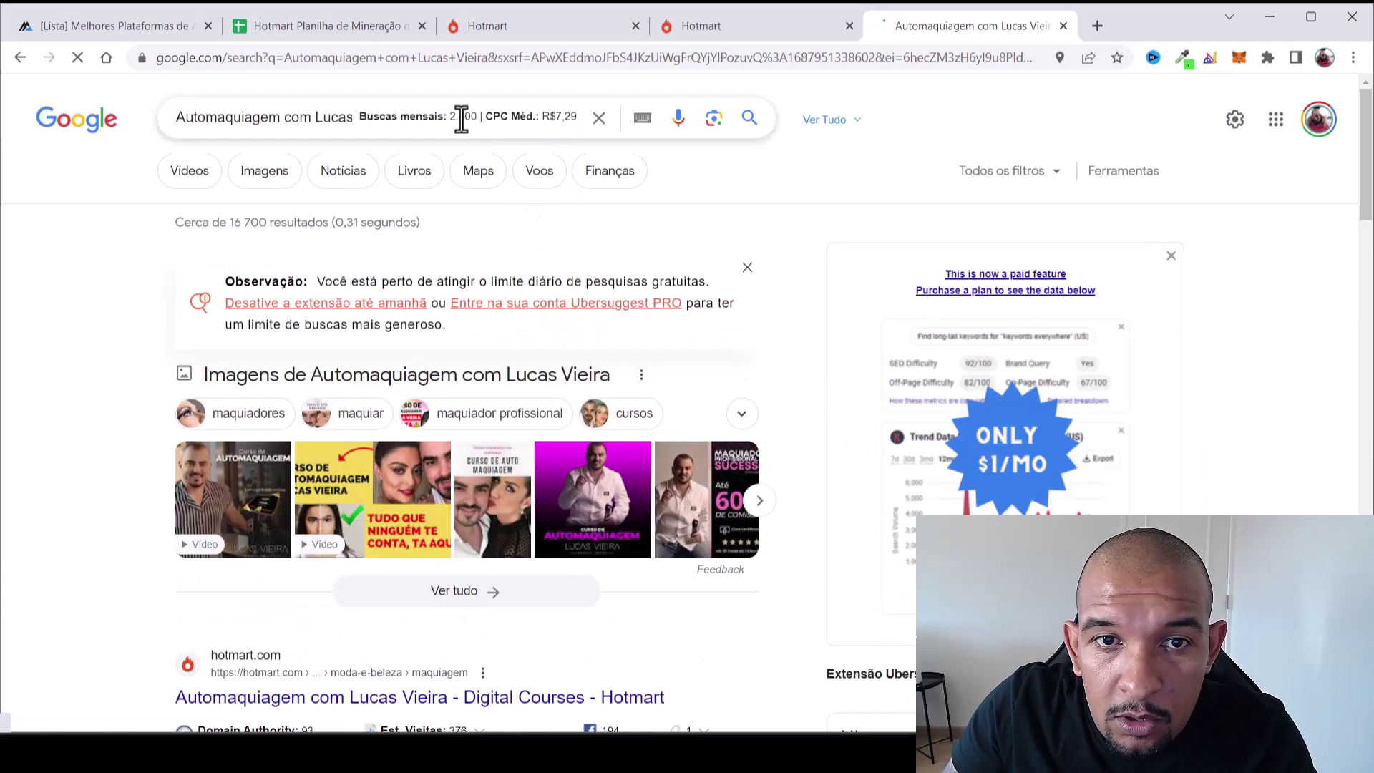
drag(451, 118, 473, 118)
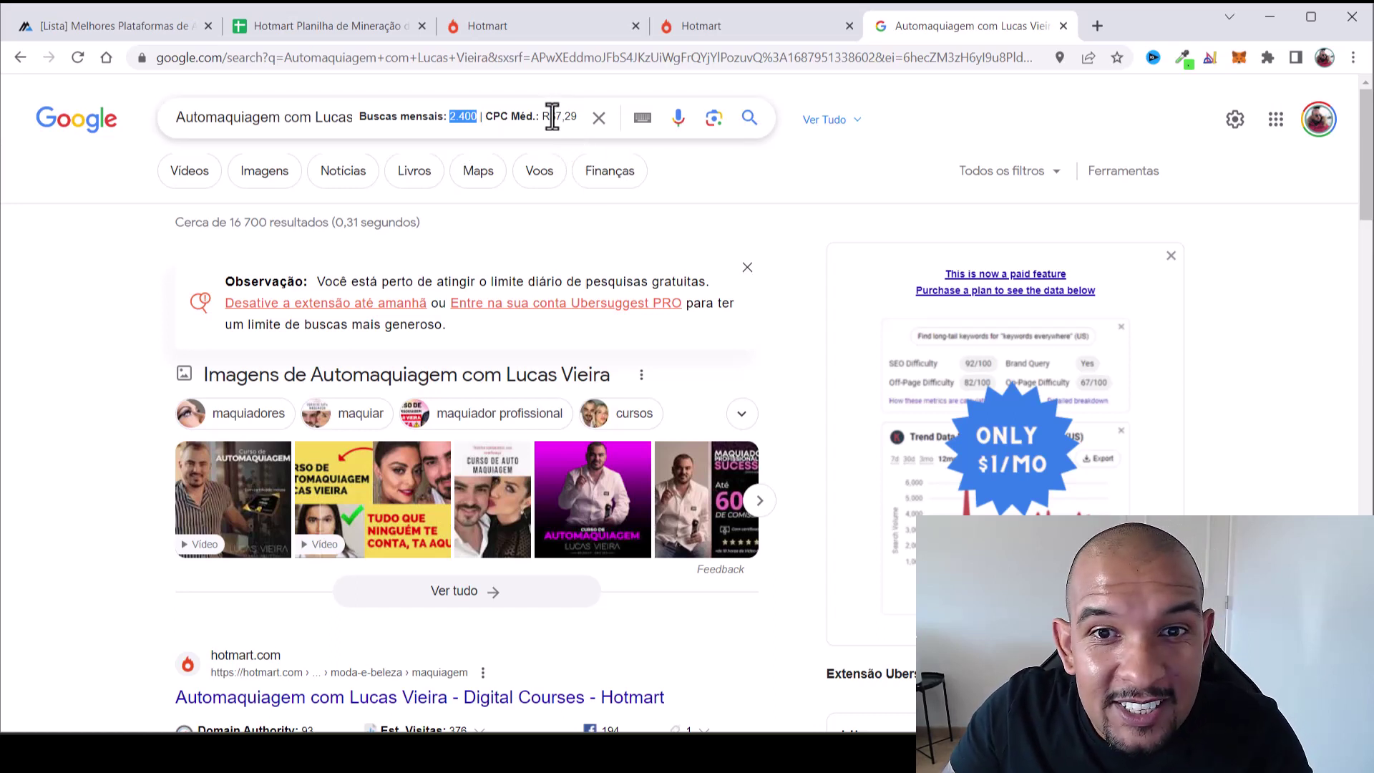
drag(550, 117, 576, 117)
Enter 7,29 as the CPC Médio of "Automaquiagem com Lucas Vieira" in cell C12 of the mining spreadsheet
click(296, 27)
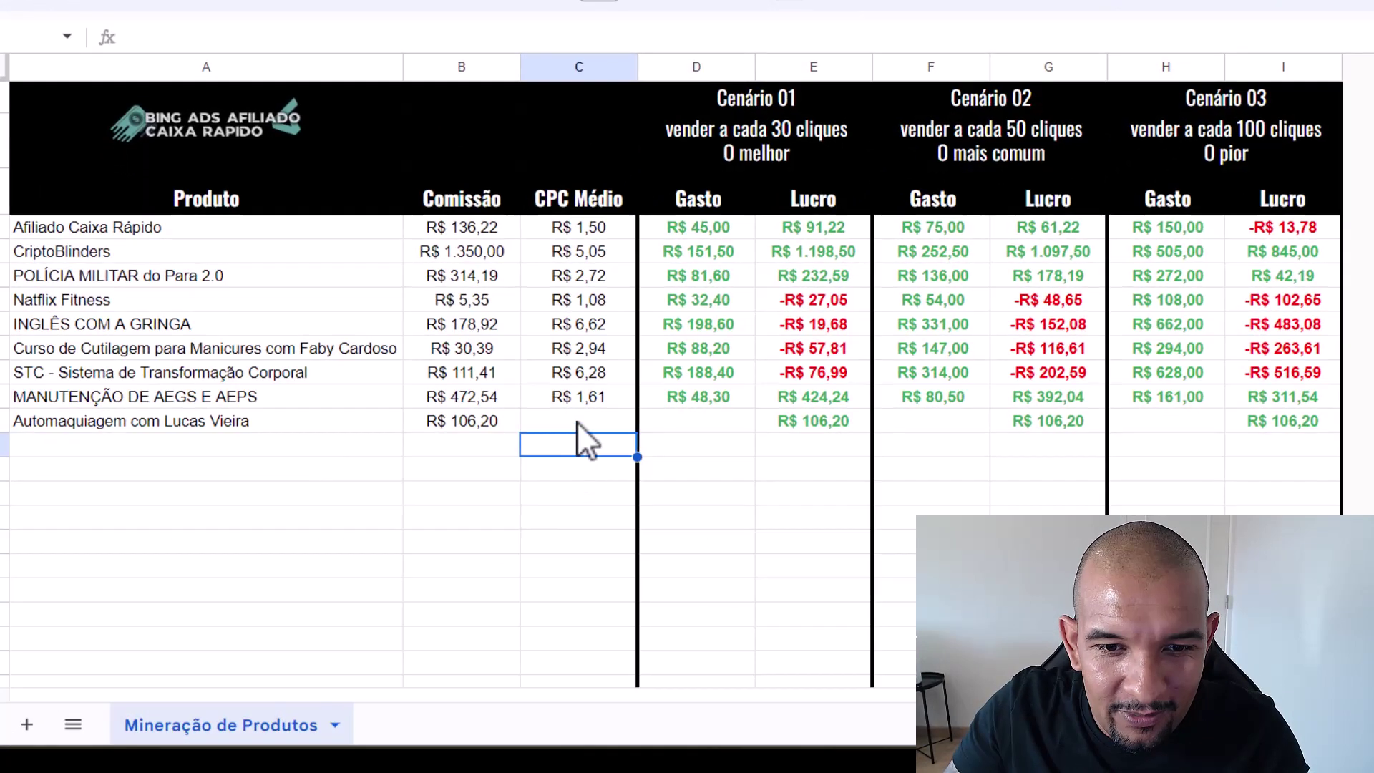
click(587, 420)
text(7)
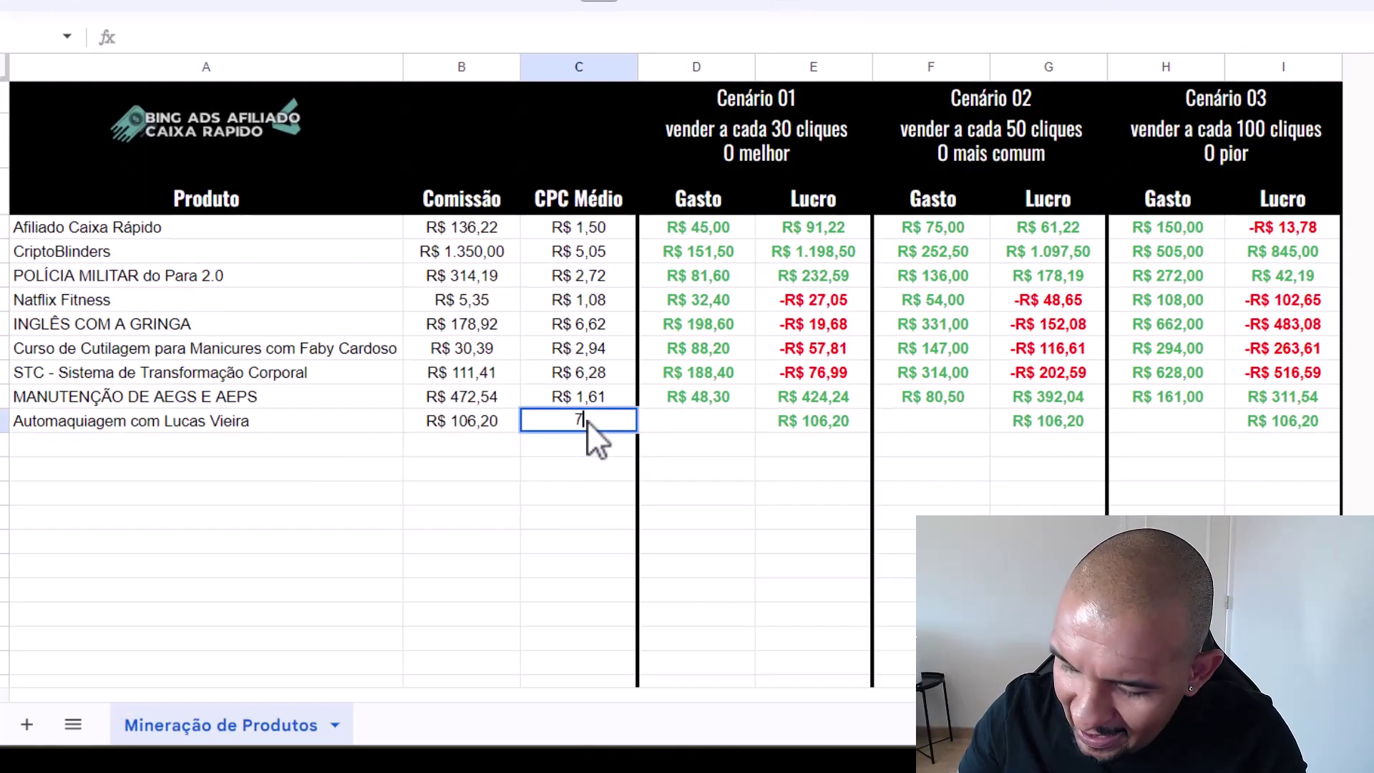
text(,29)
key(Return)
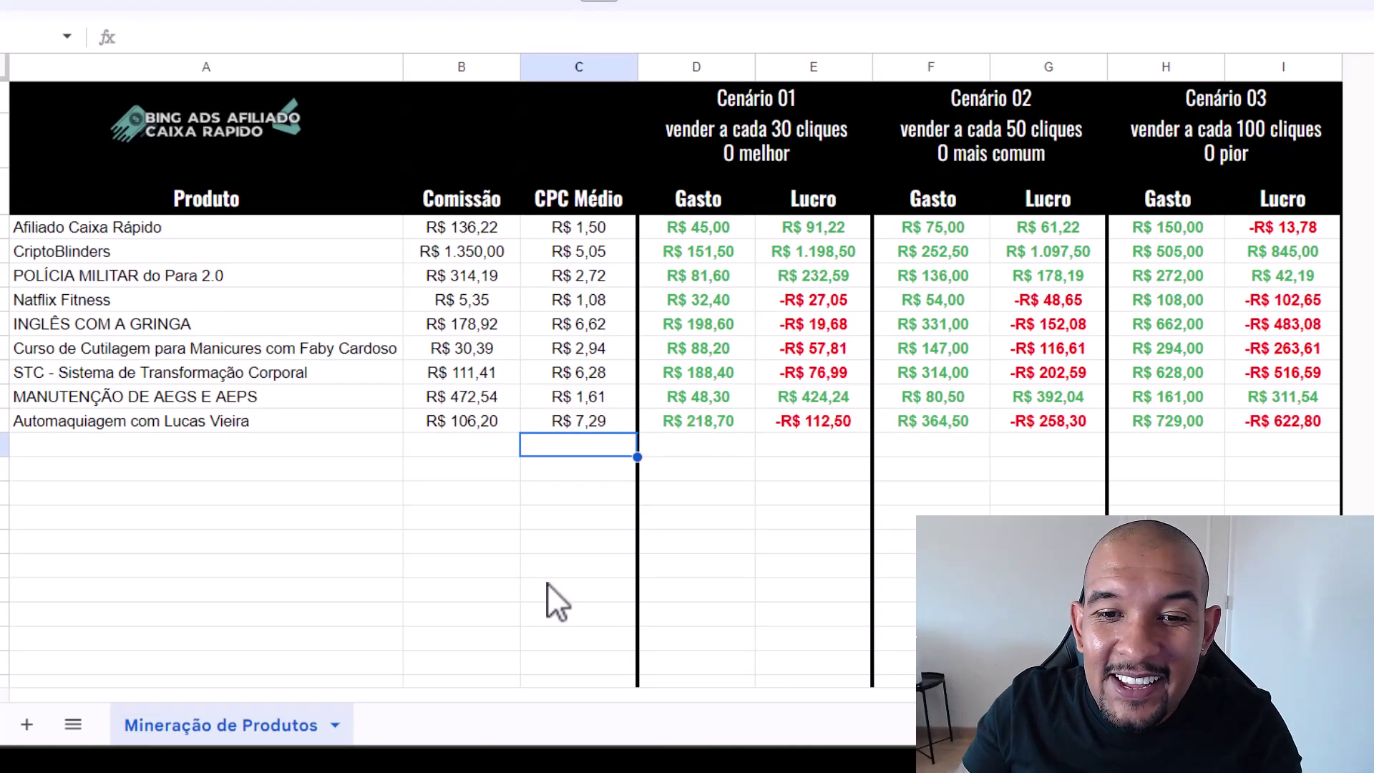
click(817, 449)
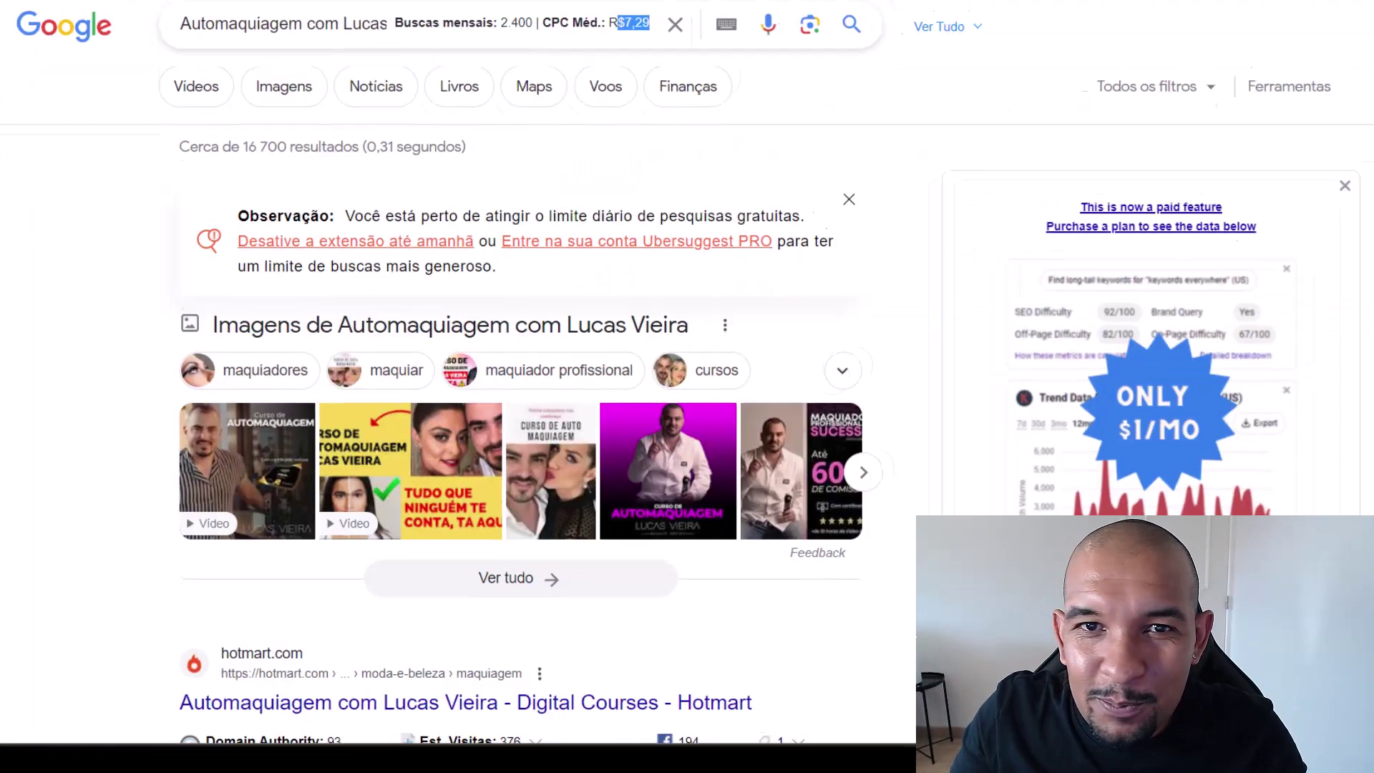
Return to the Hotmart affiliation market and browse page 2 of the hottest products
click(579, 37)
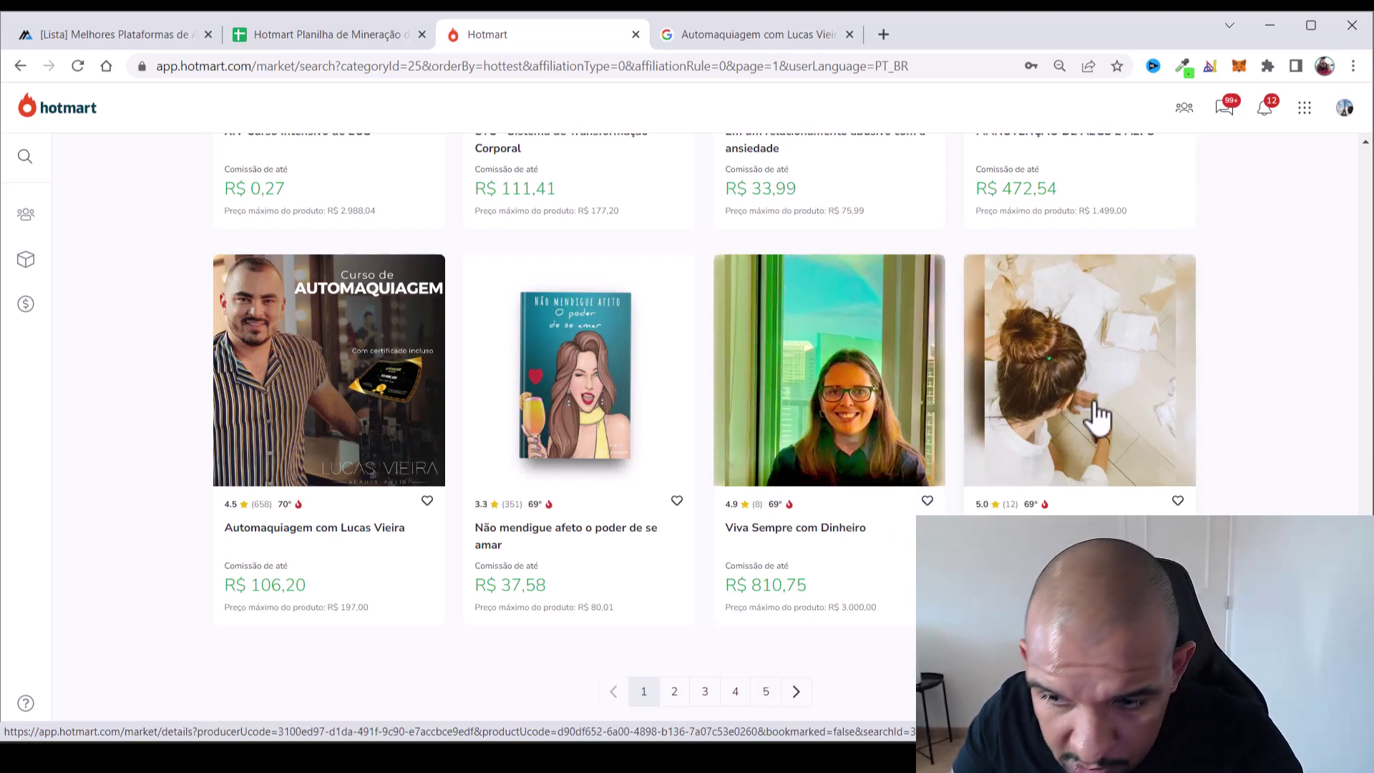
click(673, 694)
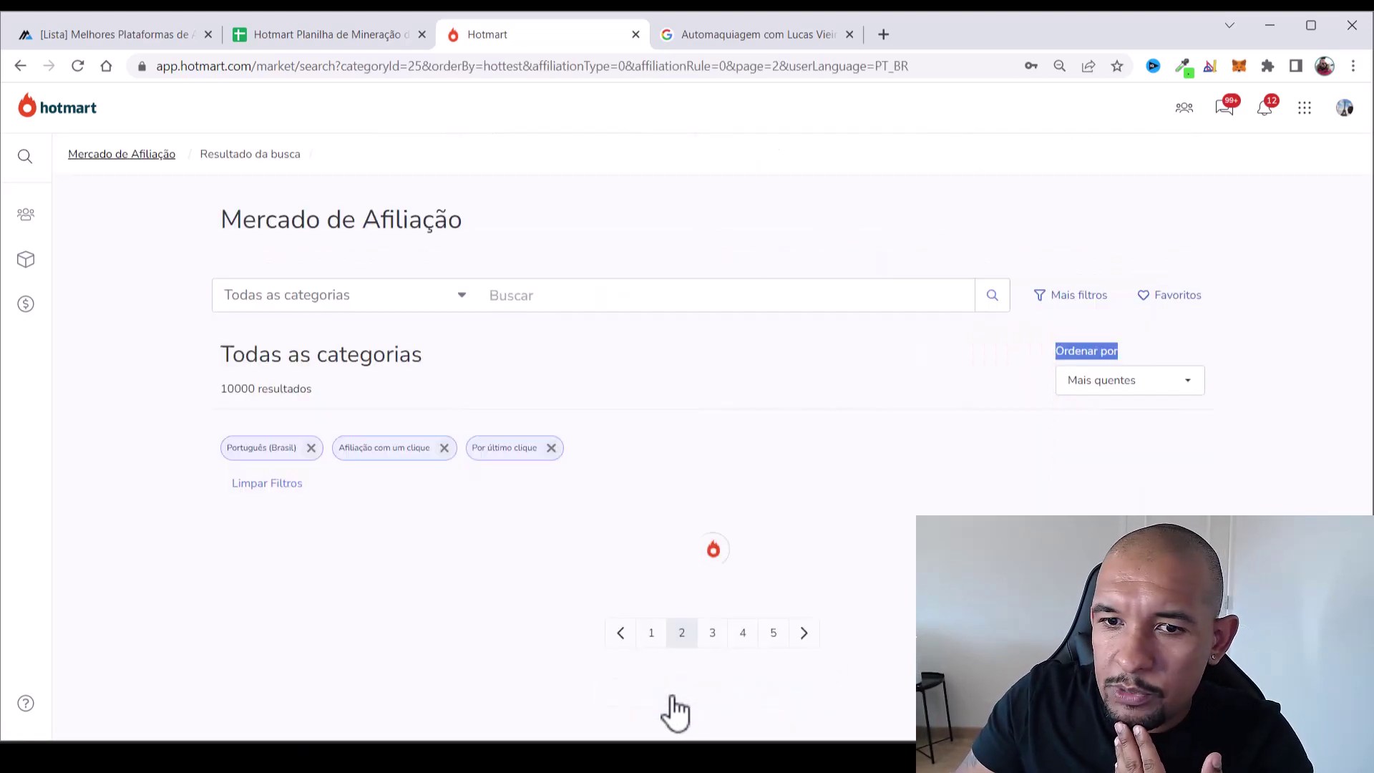
scroll(744, 287, down, 1)
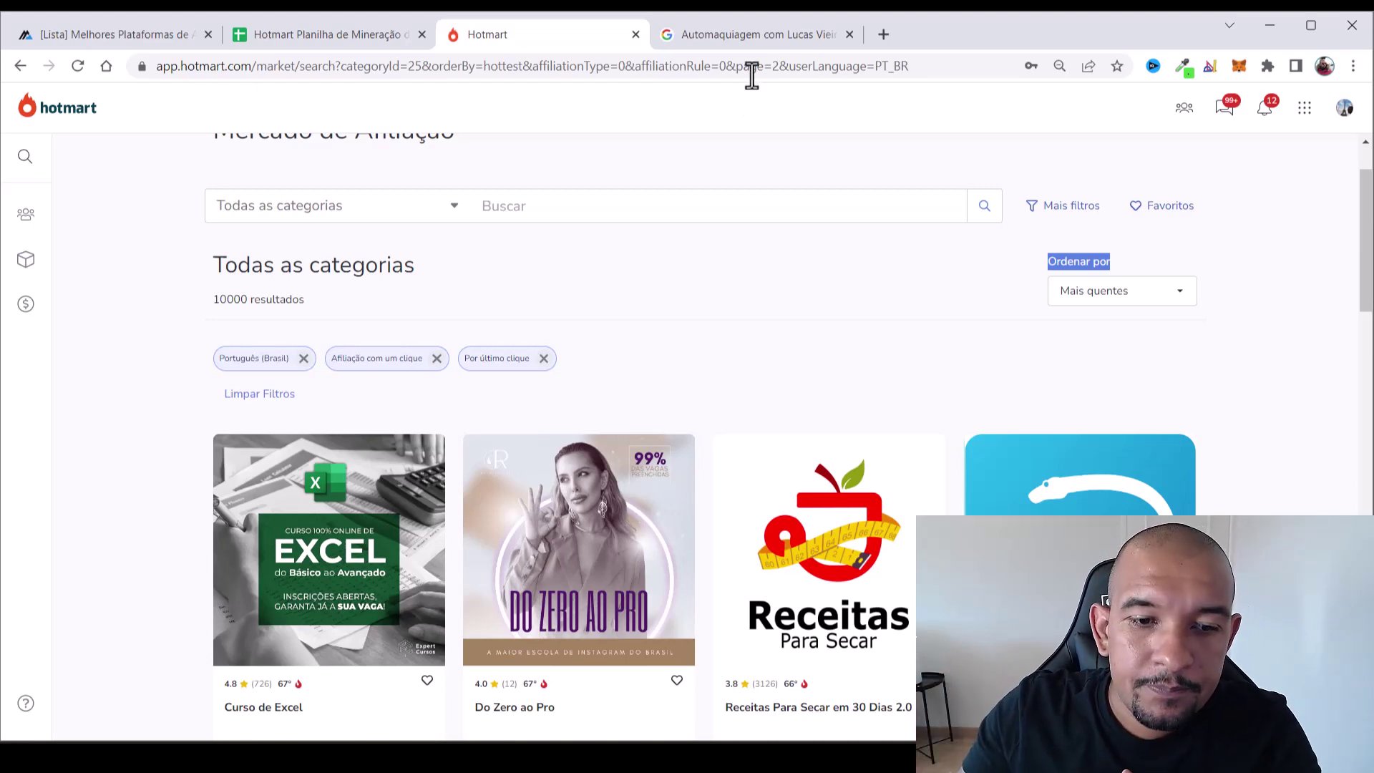
scroll(179, 515, down, 3)
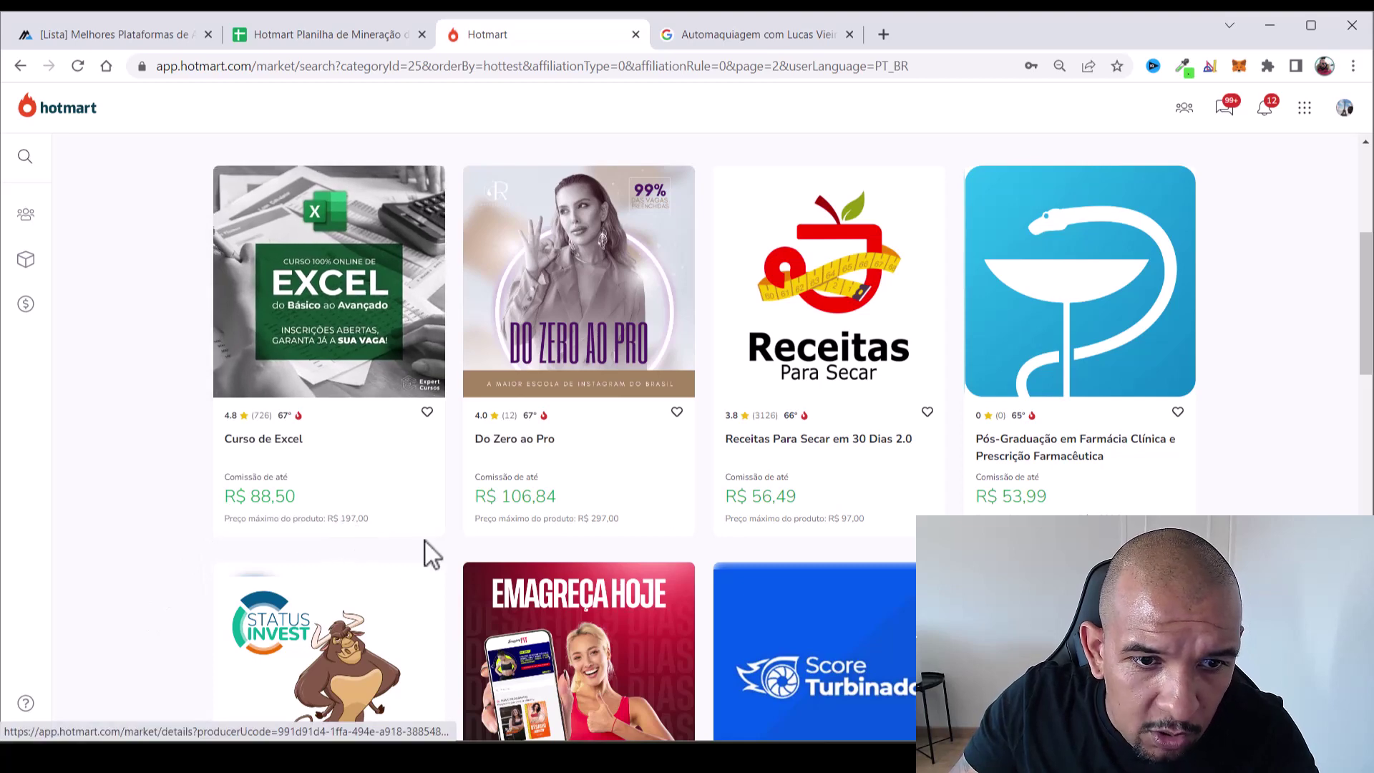
Open the "Curso de Excel" product details in a new browser tab and check the product name
right_click(361, 259)
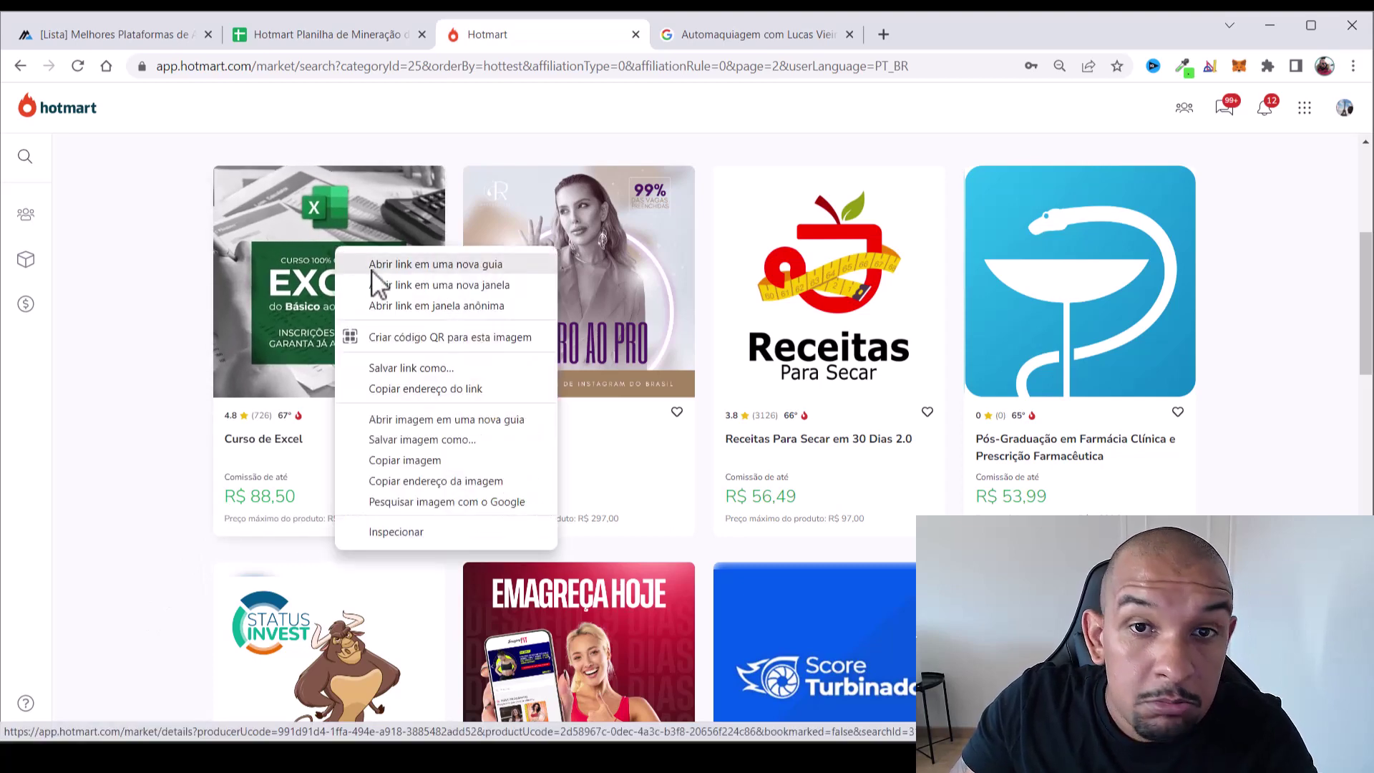
click(374, 264)
click(706, 36)
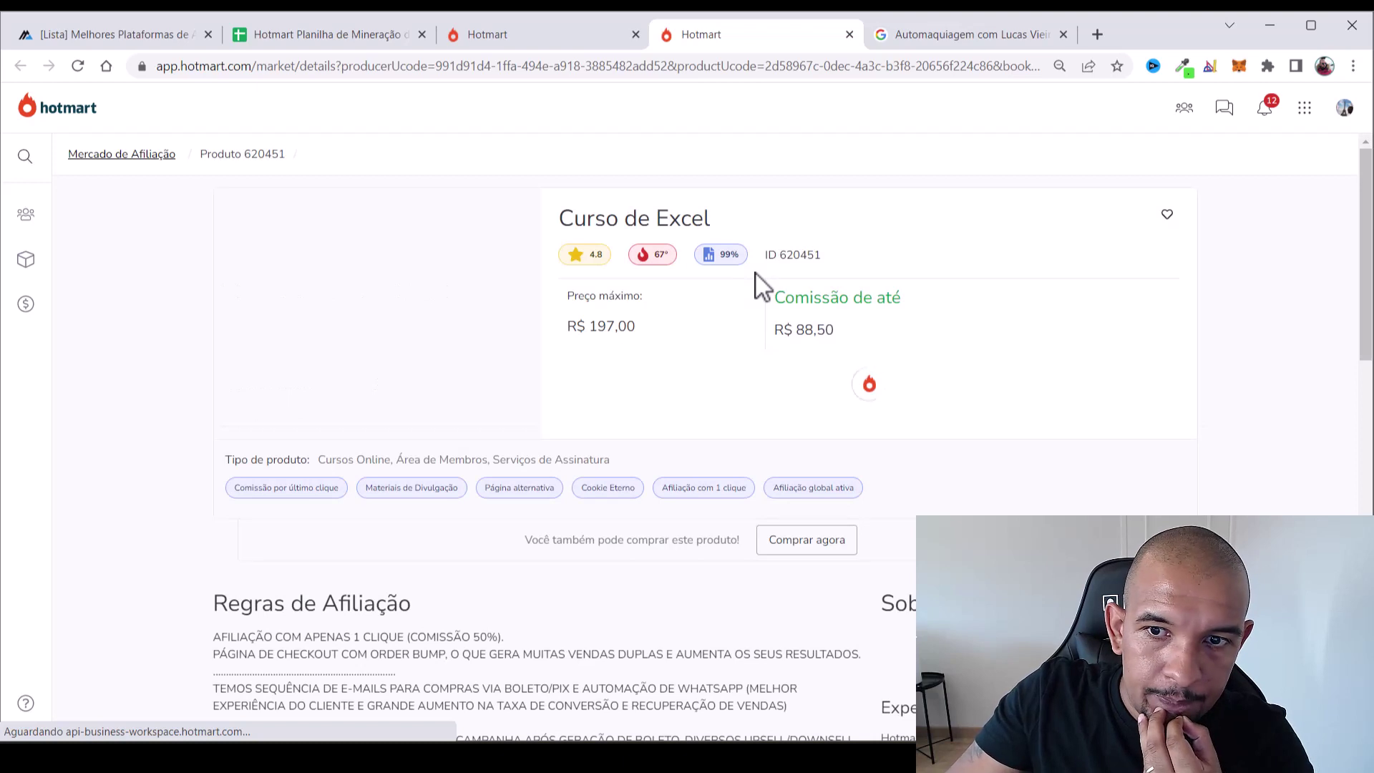
drag(563, 213, 762, 223)
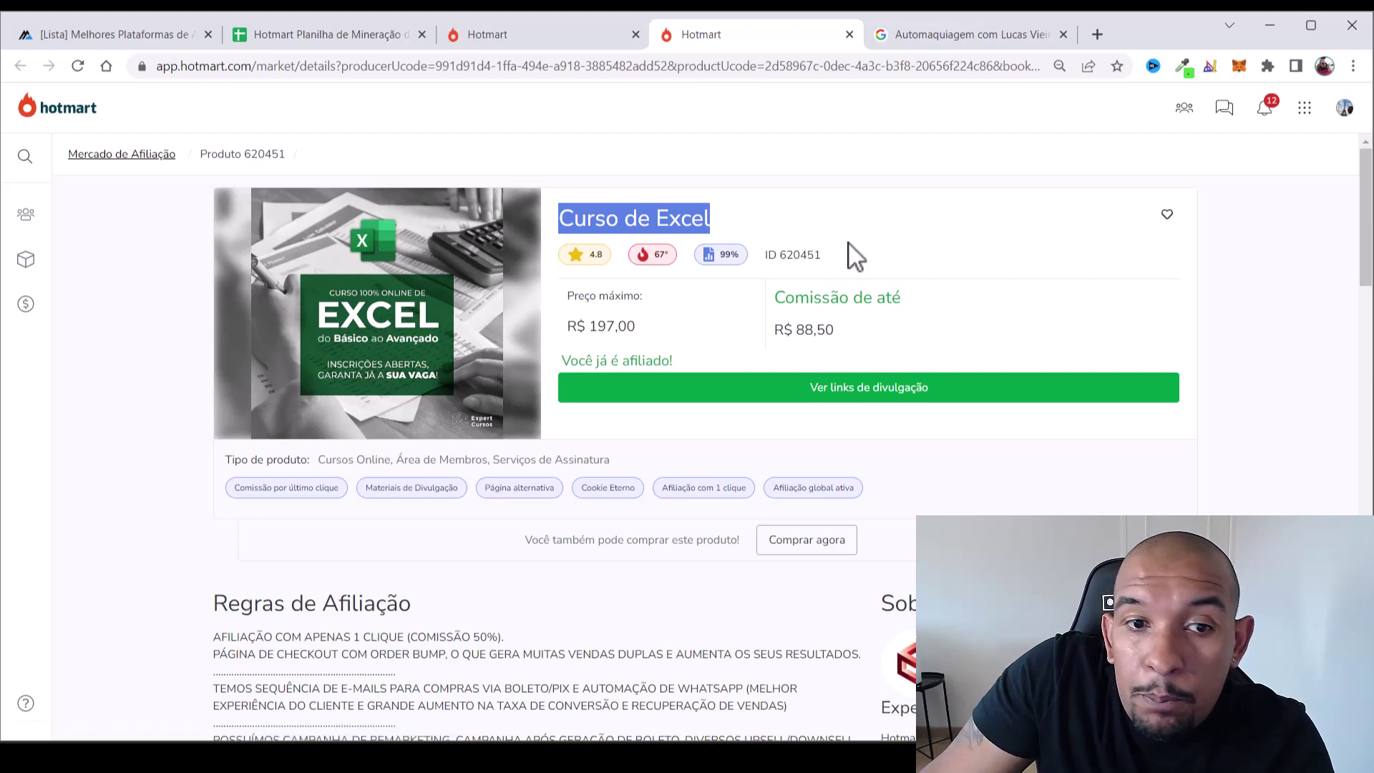
Read the affiliation rules of "Curso de Excel" and look over its product description and ratings
scroll(879, 204, down, 4)
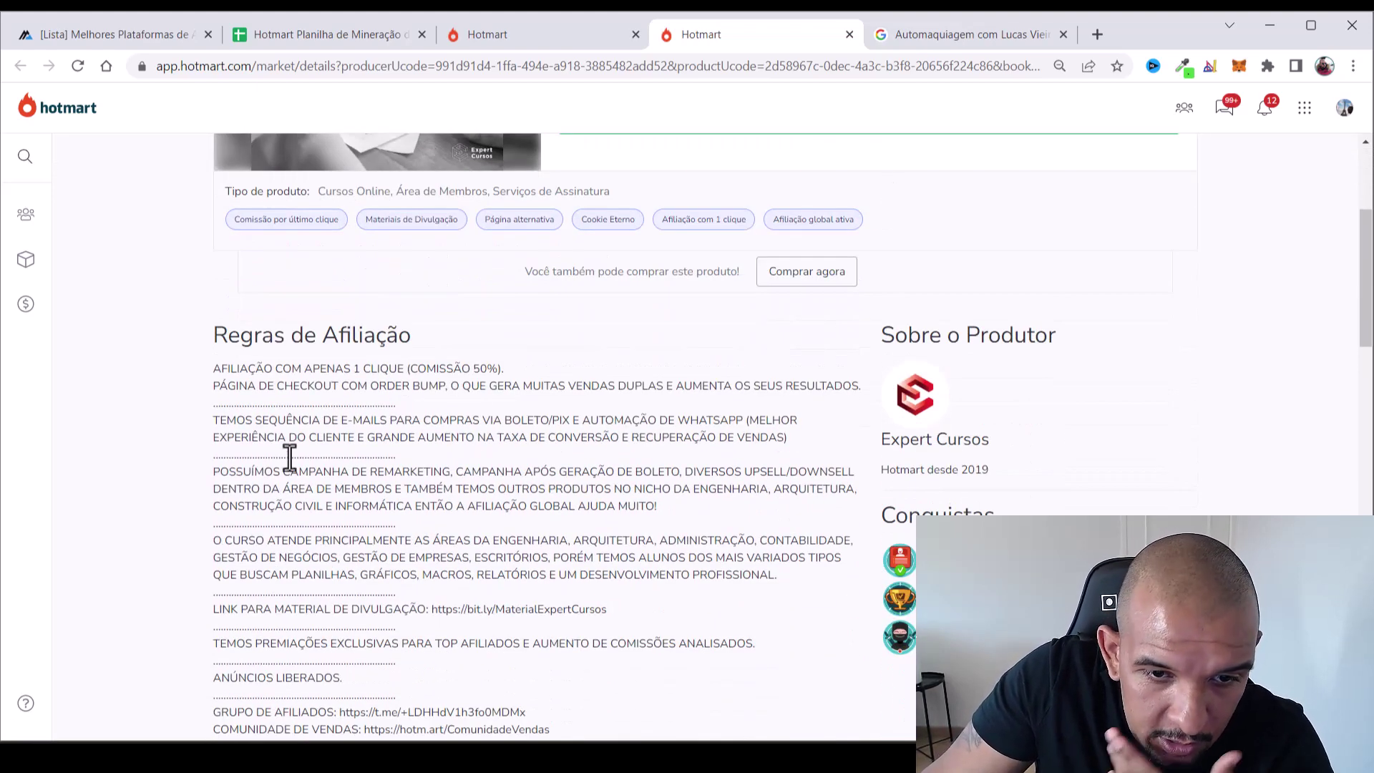
drag(259, 370, 509, 369)
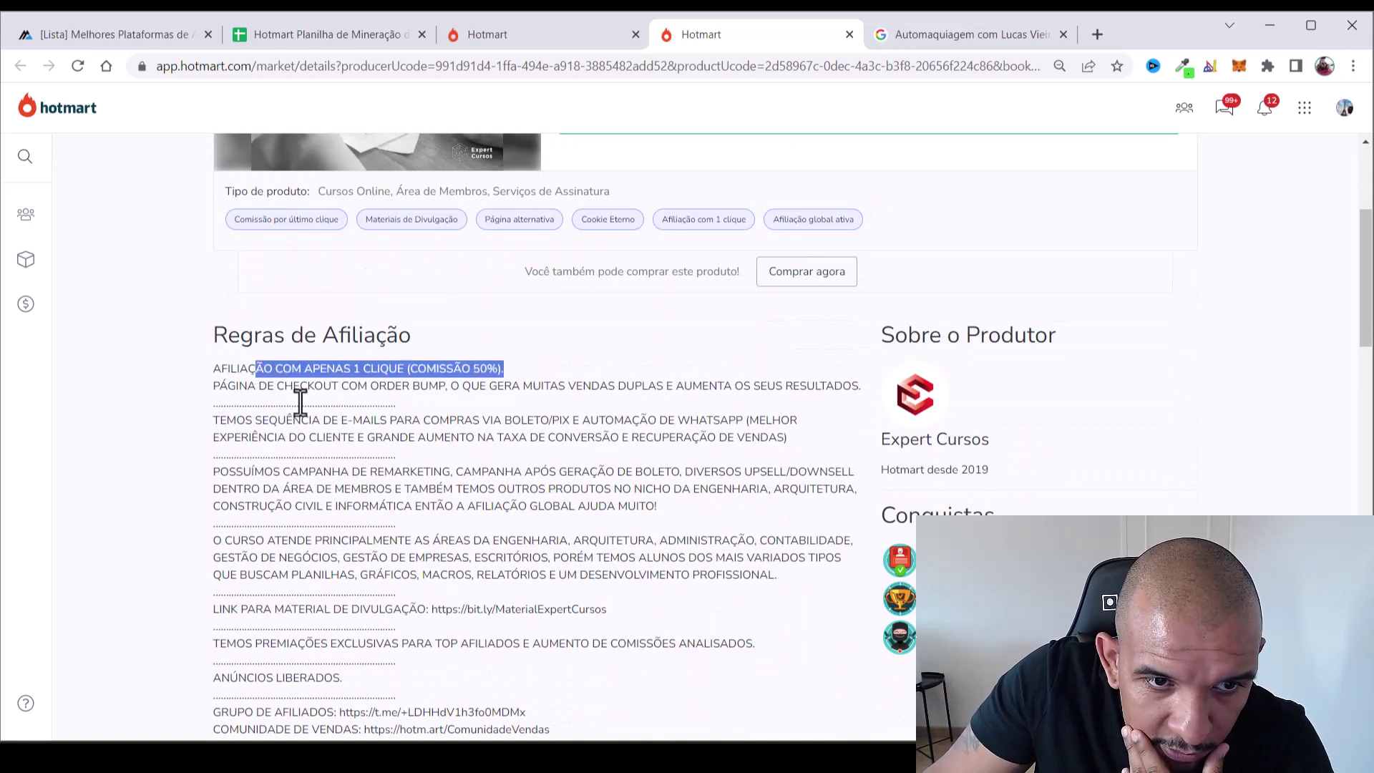
drag(259, 423, 511, 423)
scroll(482, 487, down, 3)
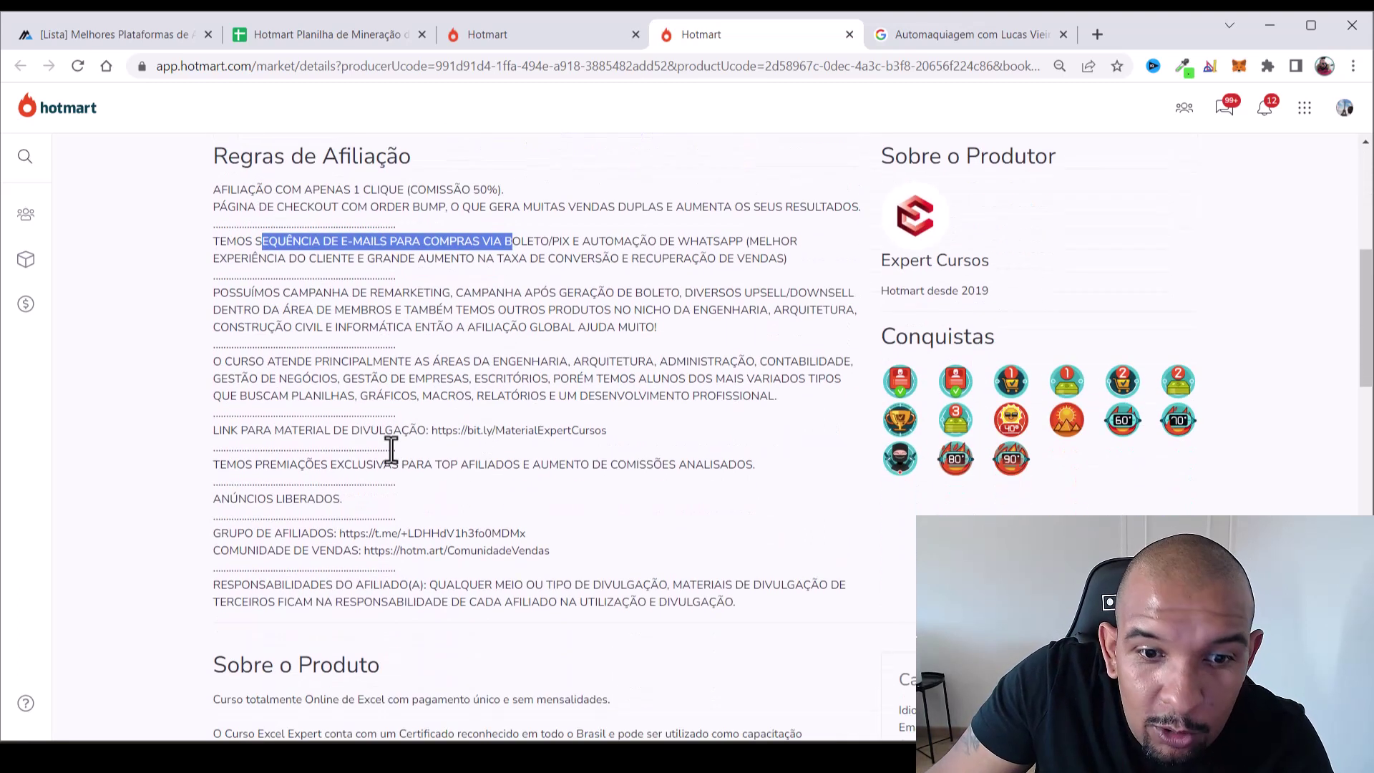
drag(333, 465, 596, 475)
scroll(715, 454, up, 6)
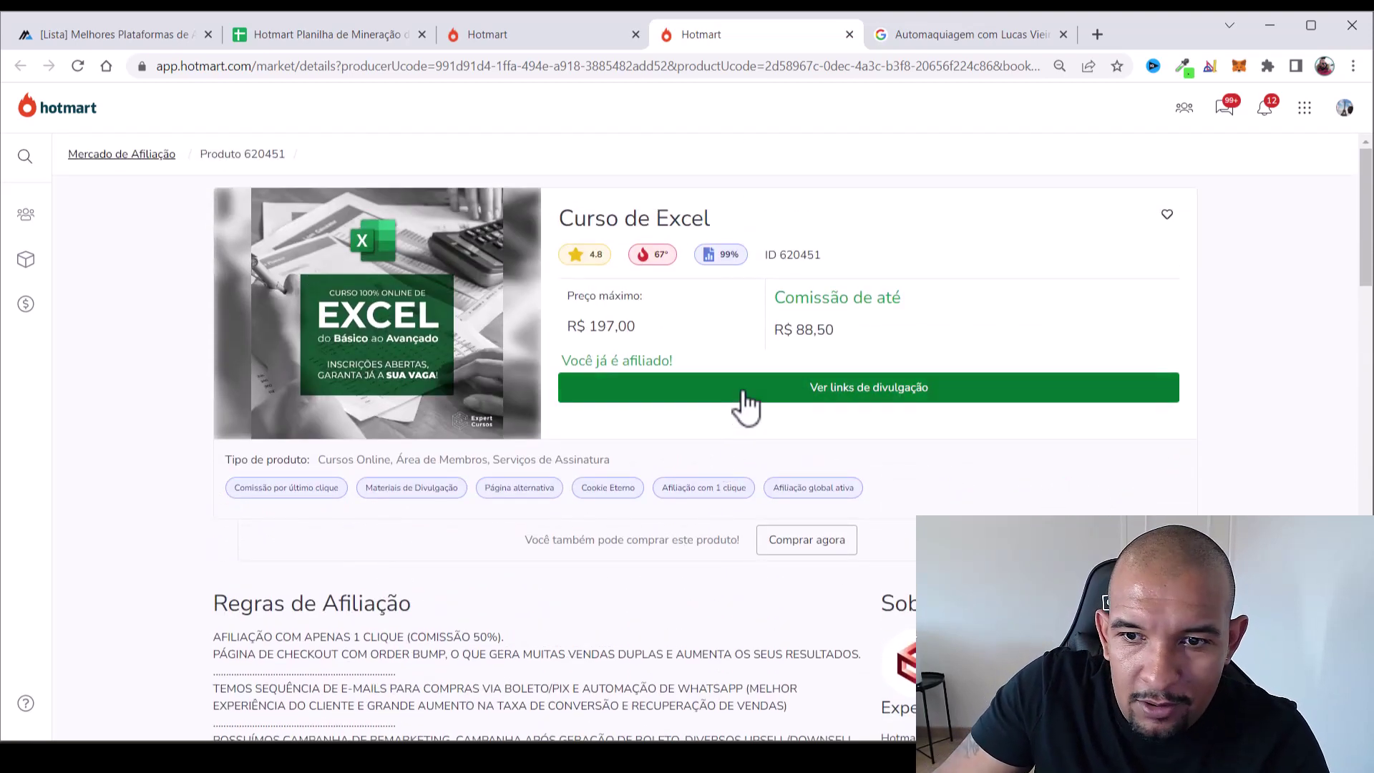
scroll(909, 438, down, 8)
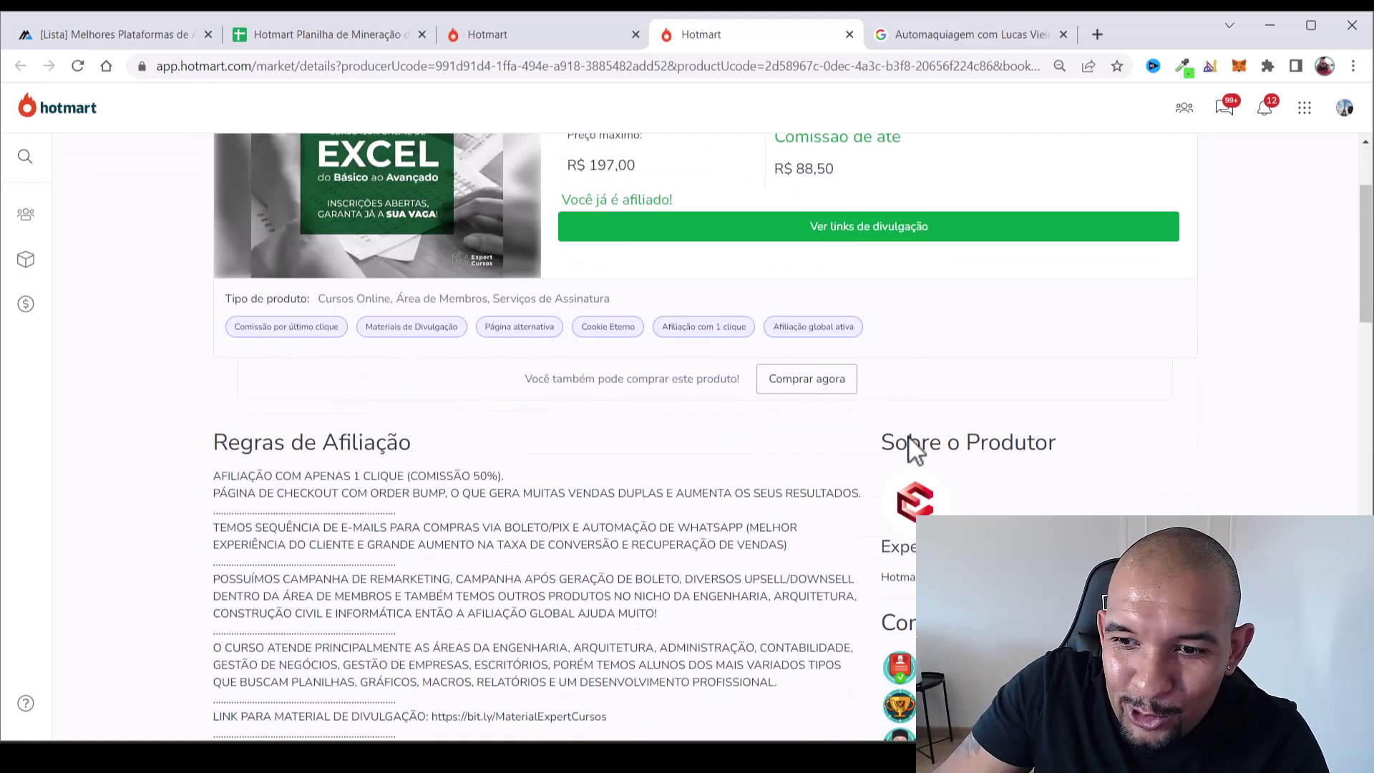
scroll(861, 441, down, 3)
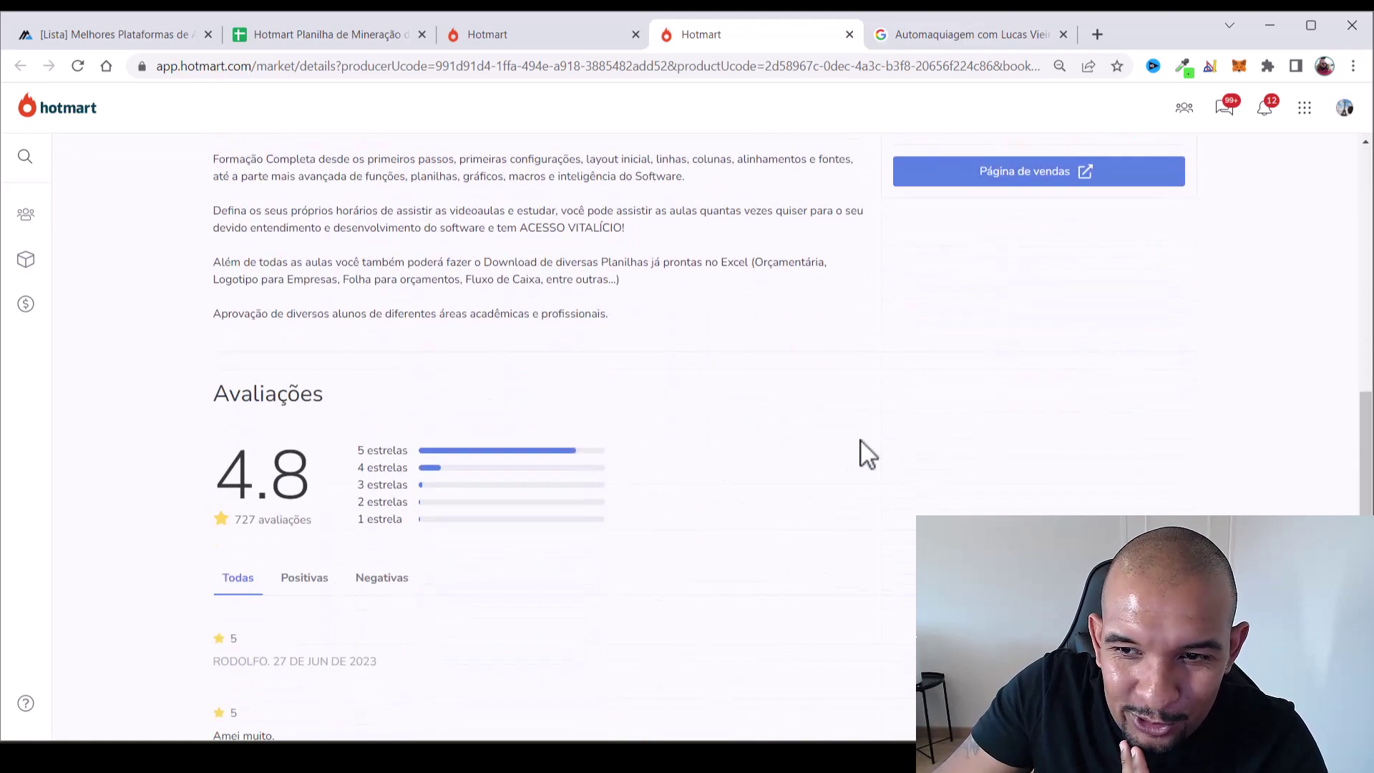
scroll(861, 441, up, 10)
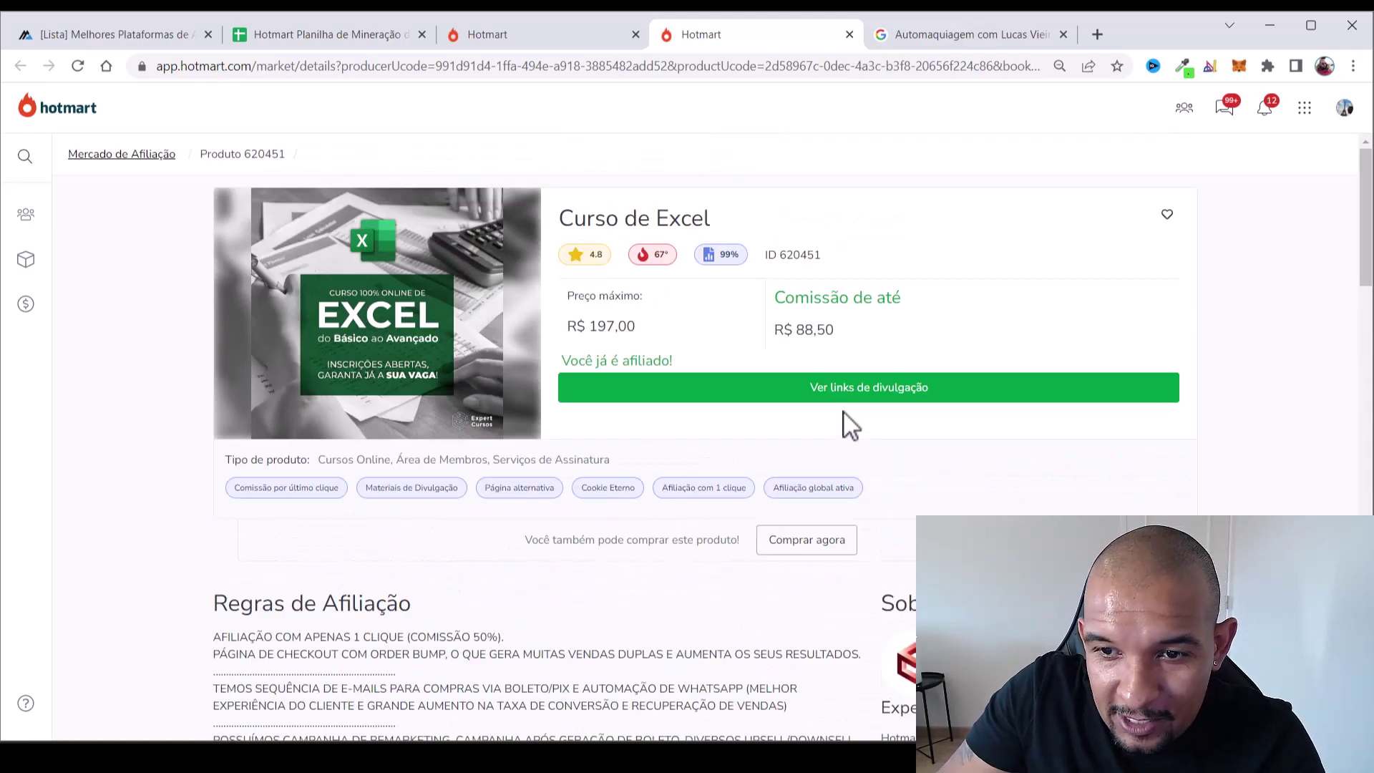
Check the affiliation status, maximum commission and maximum price of "Curso de Excel"
triple_click(605, 358)
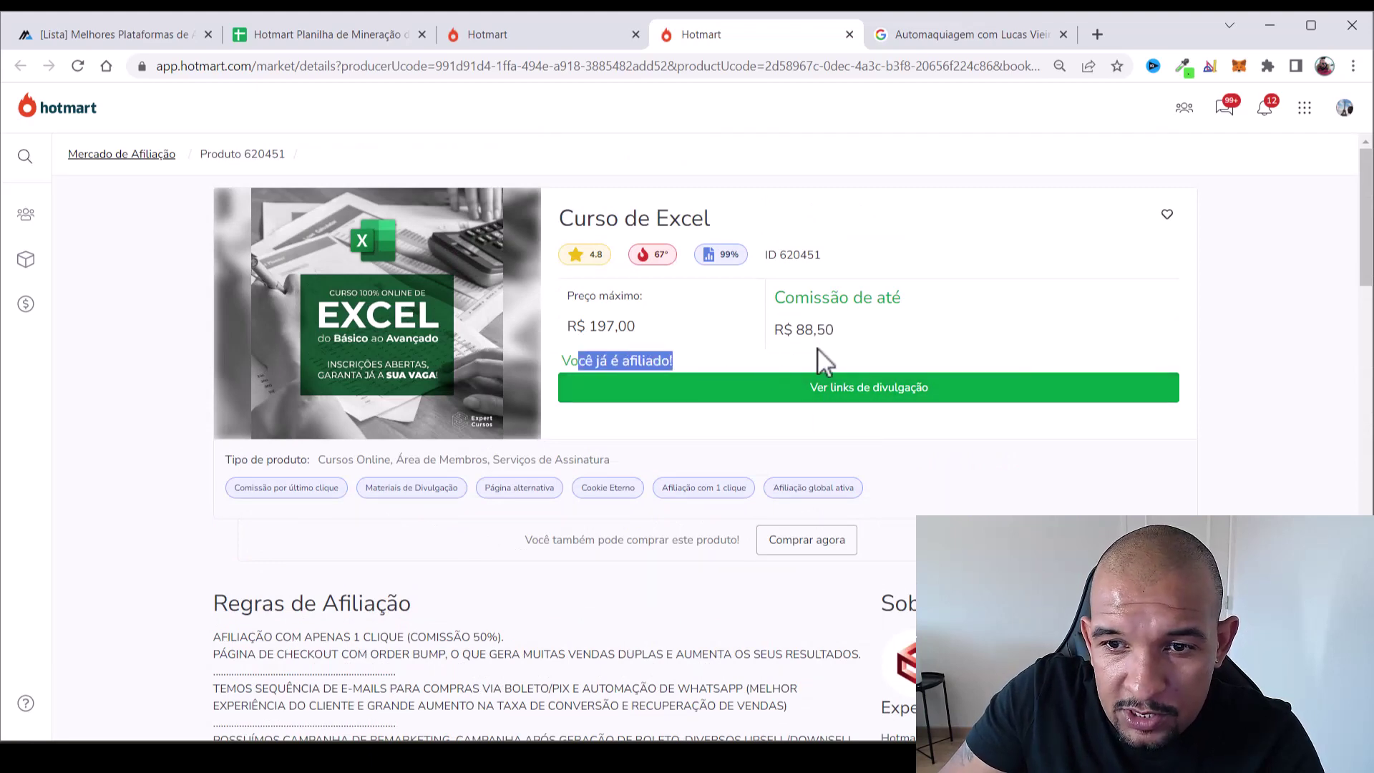
drag(773, 330, 836, 333)
click(600, 333)
drag(577, 328, 709, 330)
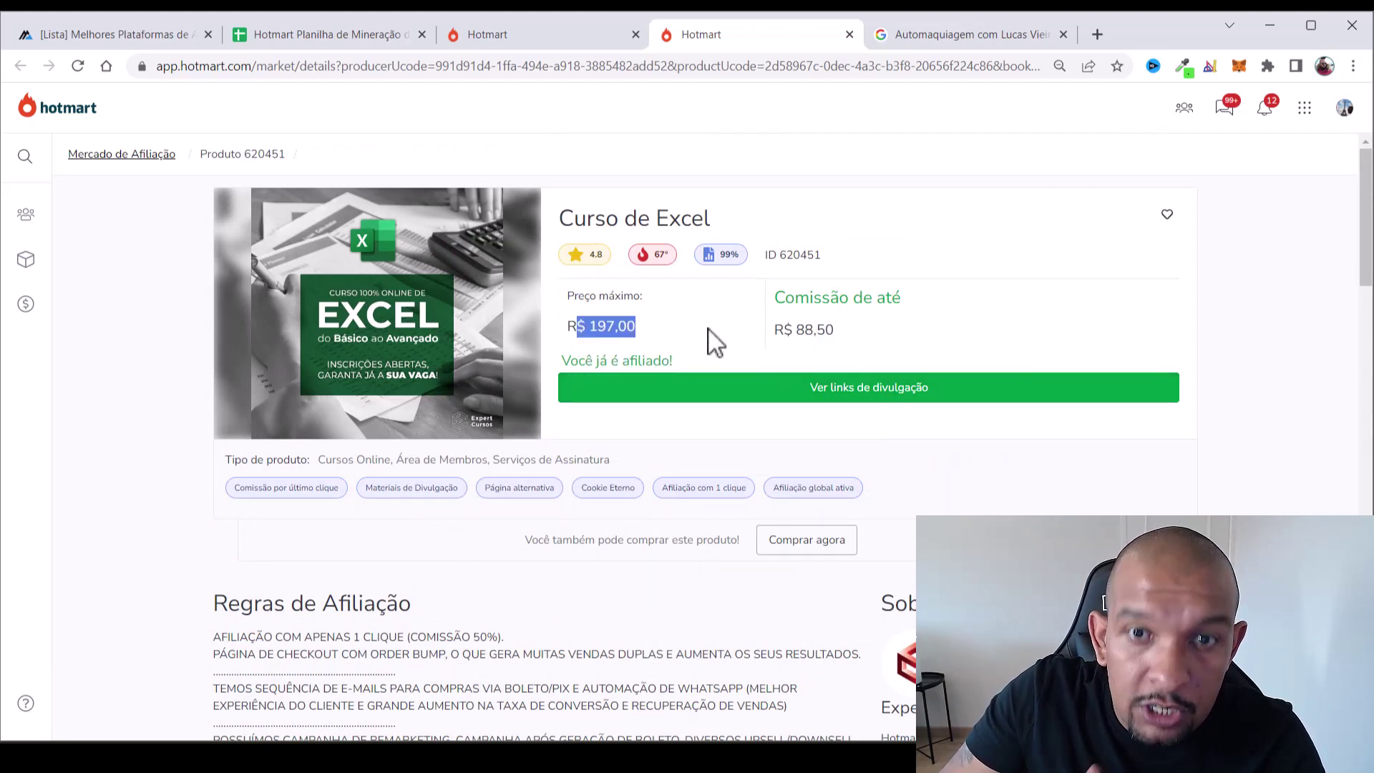
Open the sales page of "Curso de Excel" in a separate tab and recheck the maximum commission on its Hotmart page
scroll(738, 349, down, 9)
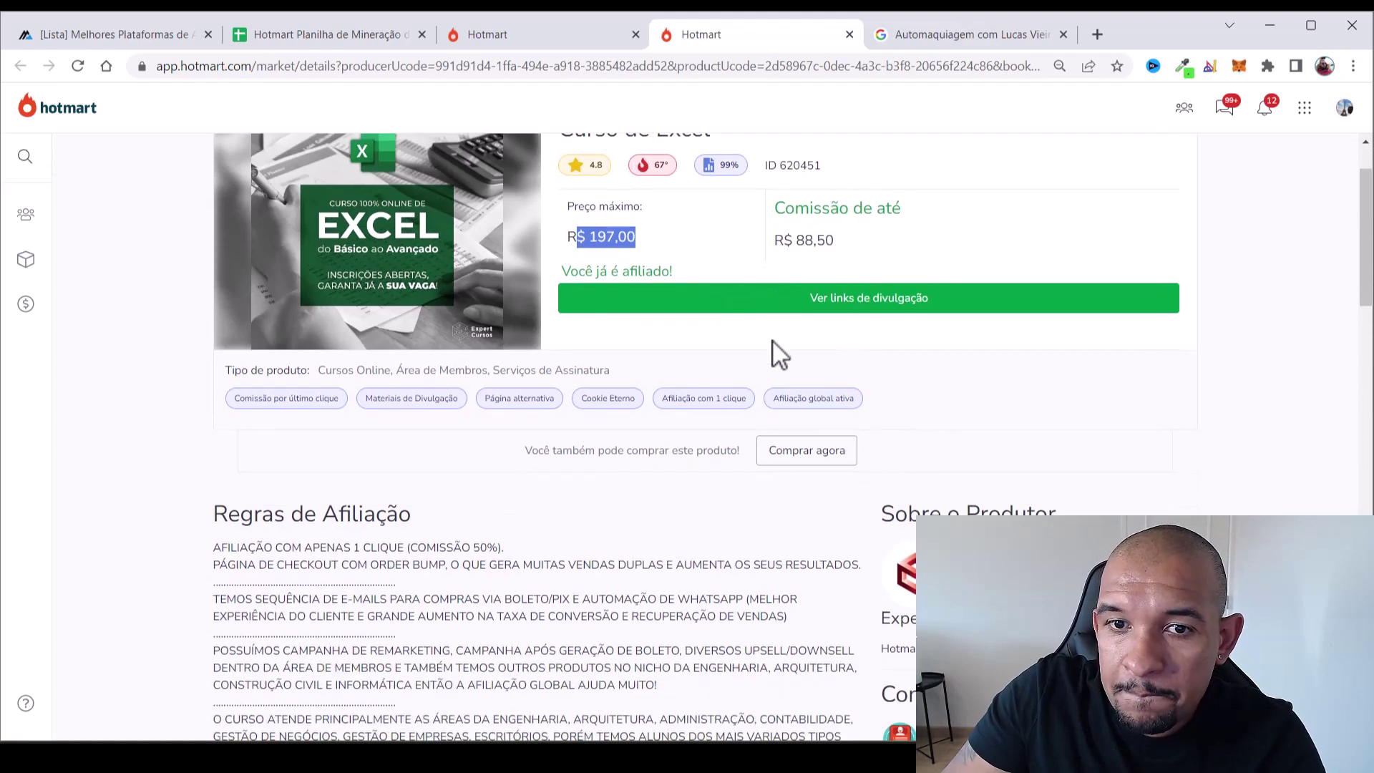
scroll(789, 348, down, 2)
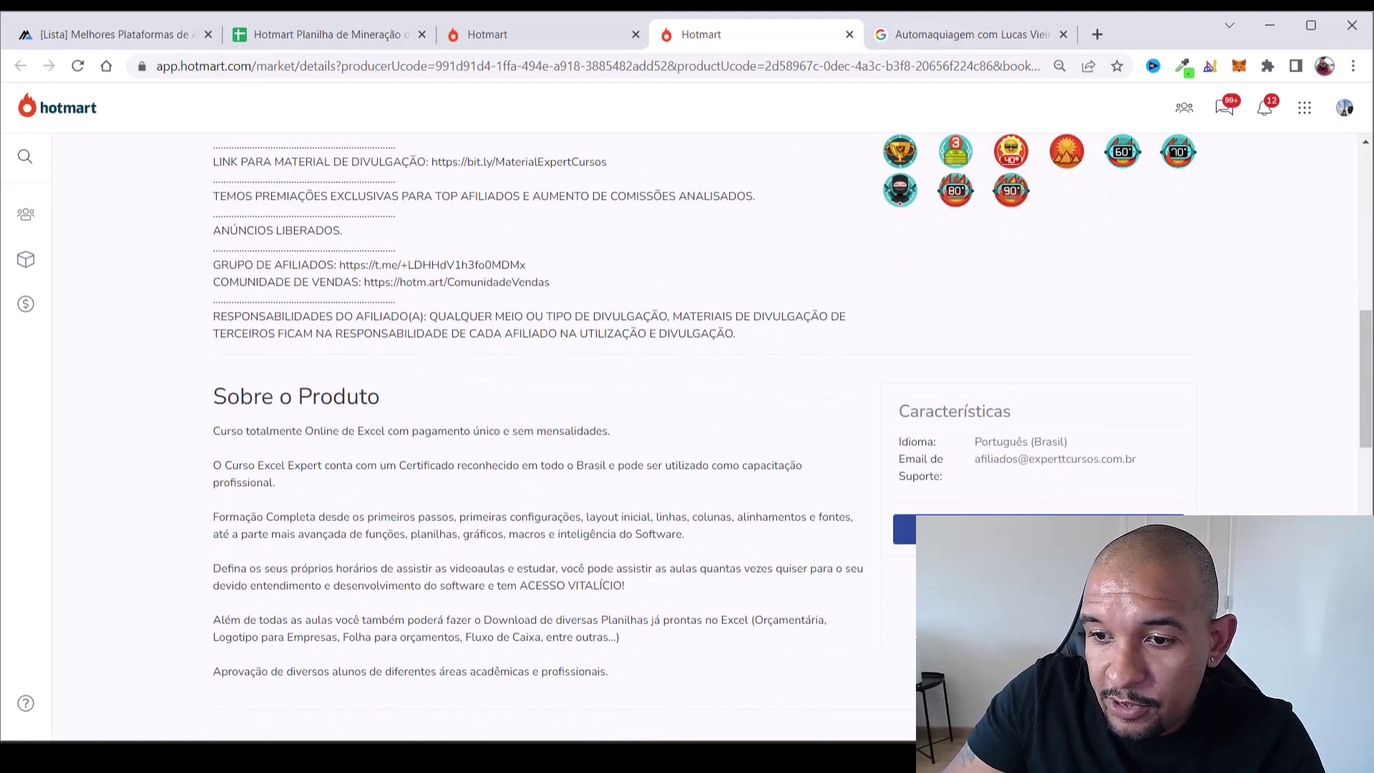
click(1024, 513)
click(688, 28)
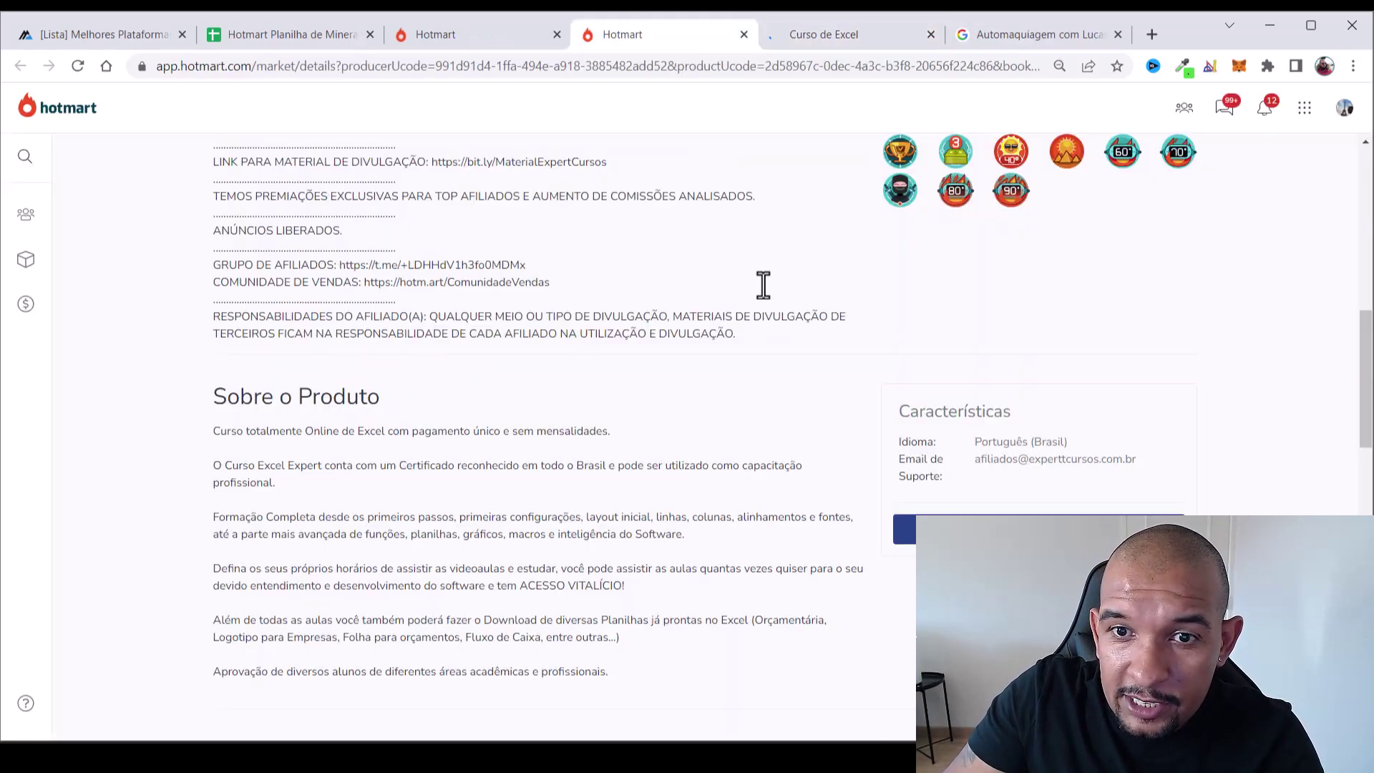
scroll(775, 285, up, 5)
scroll(585, 266, up, 5)
drag(577, 327, 832, 330)
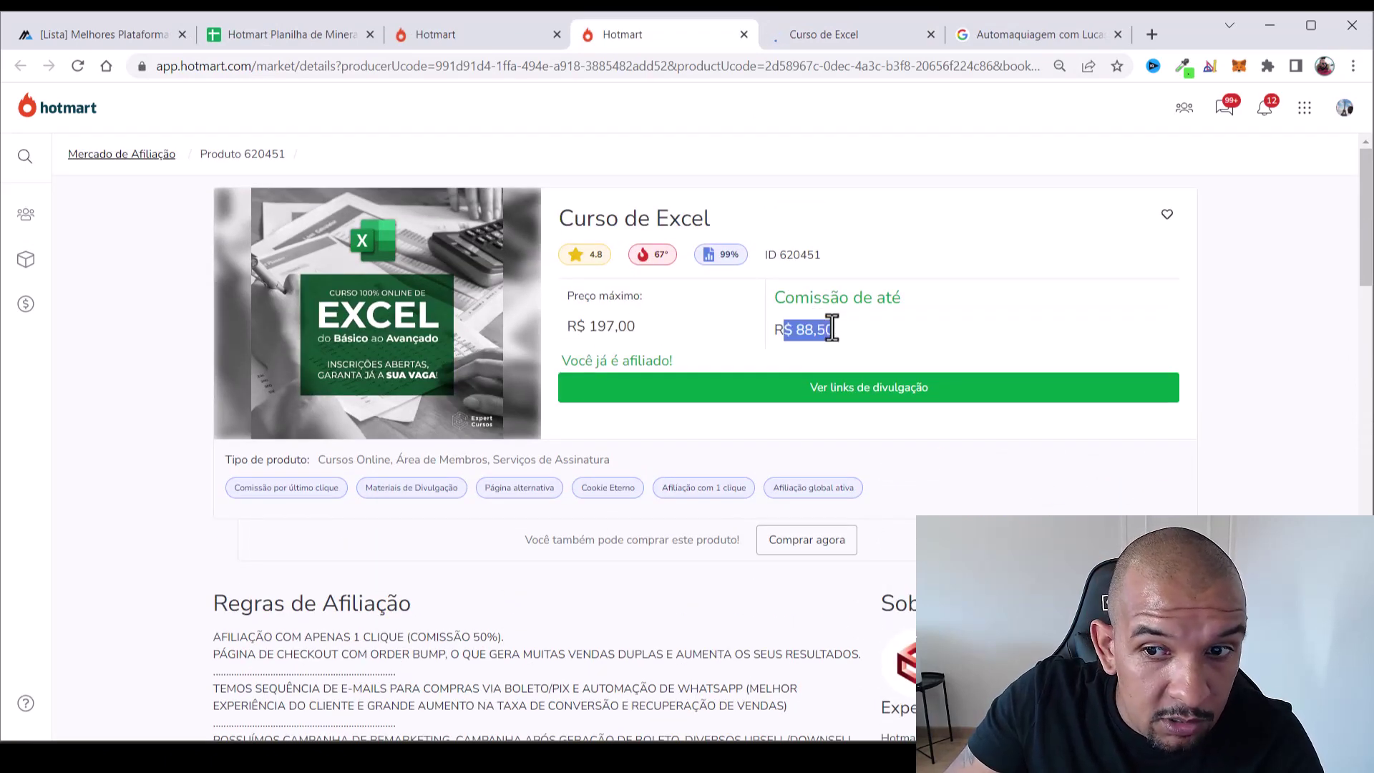
Examine the promotional price of the Excel course on the producer's sales page
click(803, 37)
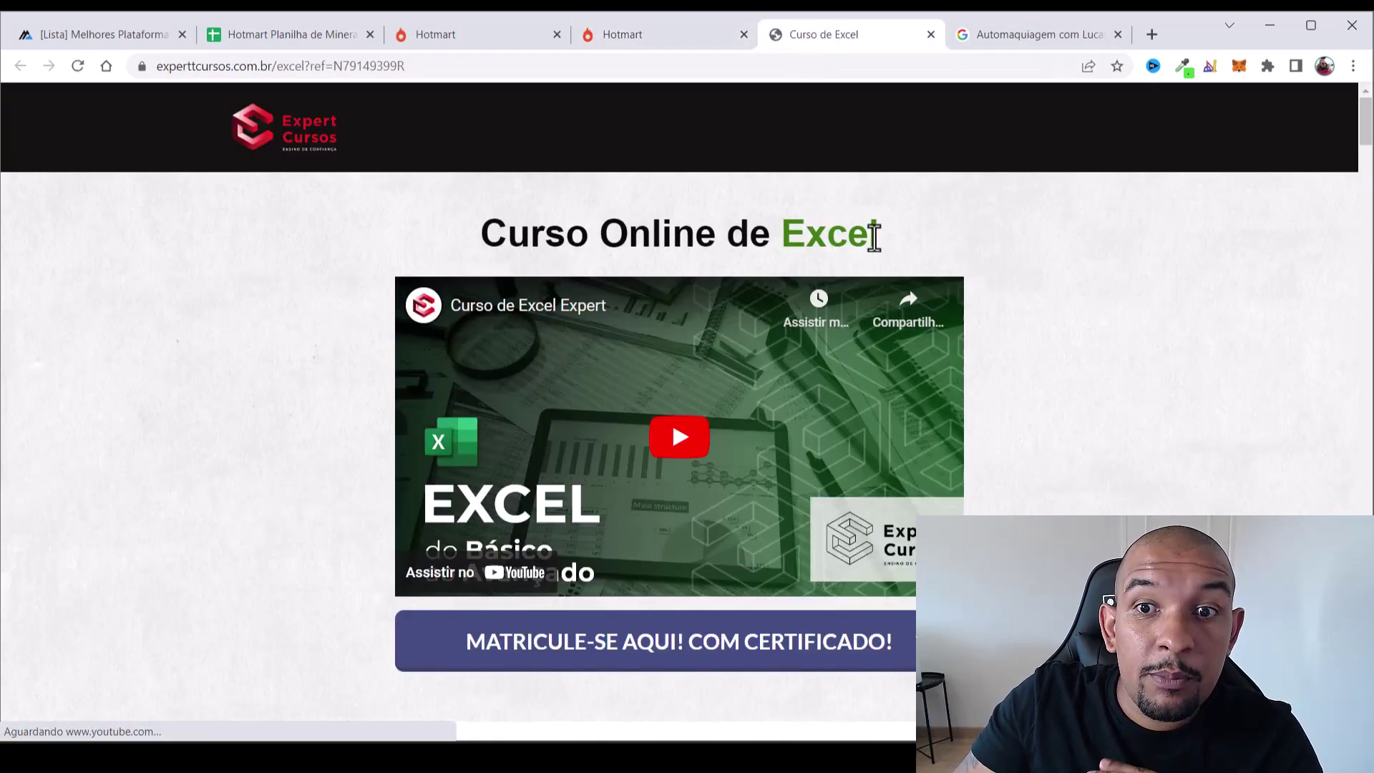
scroll(1095, 278, down, 5)
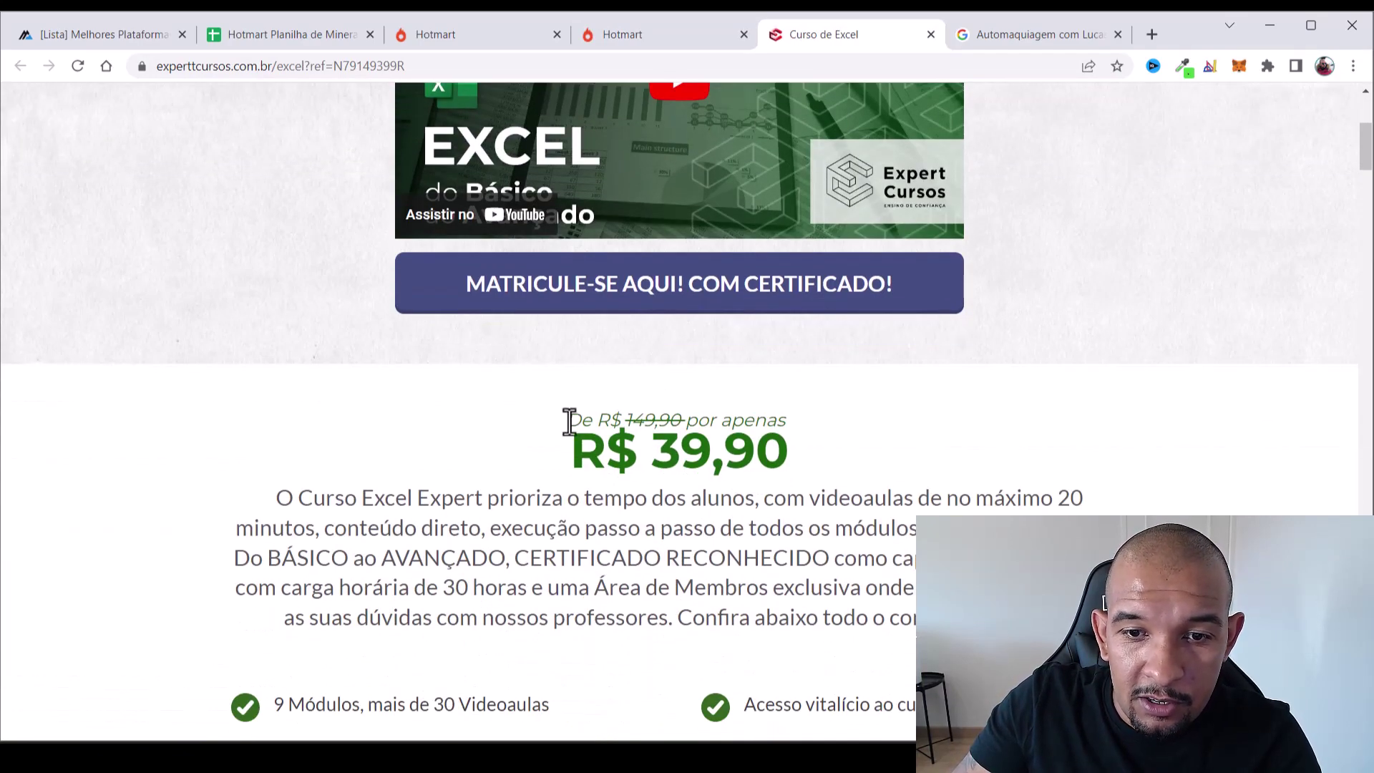
drag(569, 421, 803, 470)
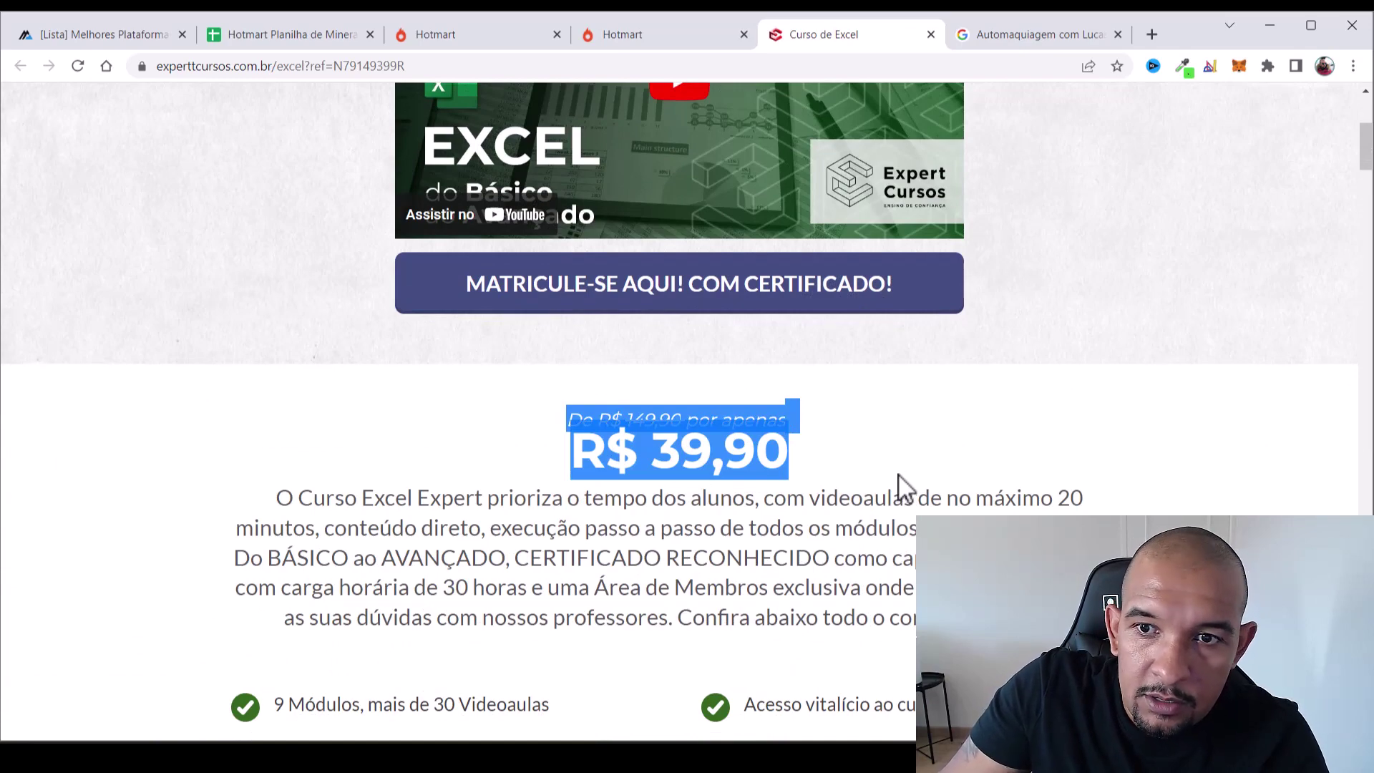
Compare the maximum price listed on Hotmart for "Curso de Excel" with the price on its sales page
click(653, 36)
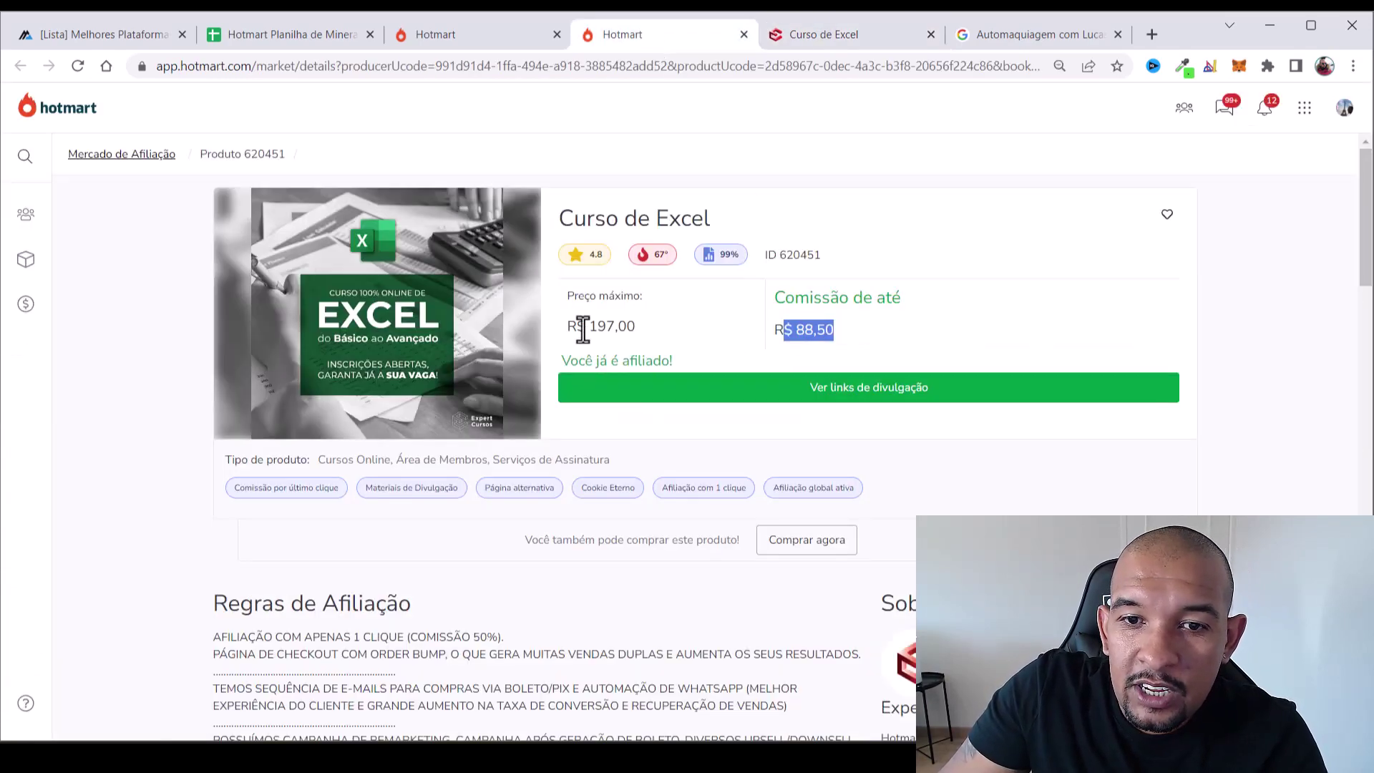
drag(566, 327, 657, 333)
drag(565, 297, 679, 336)
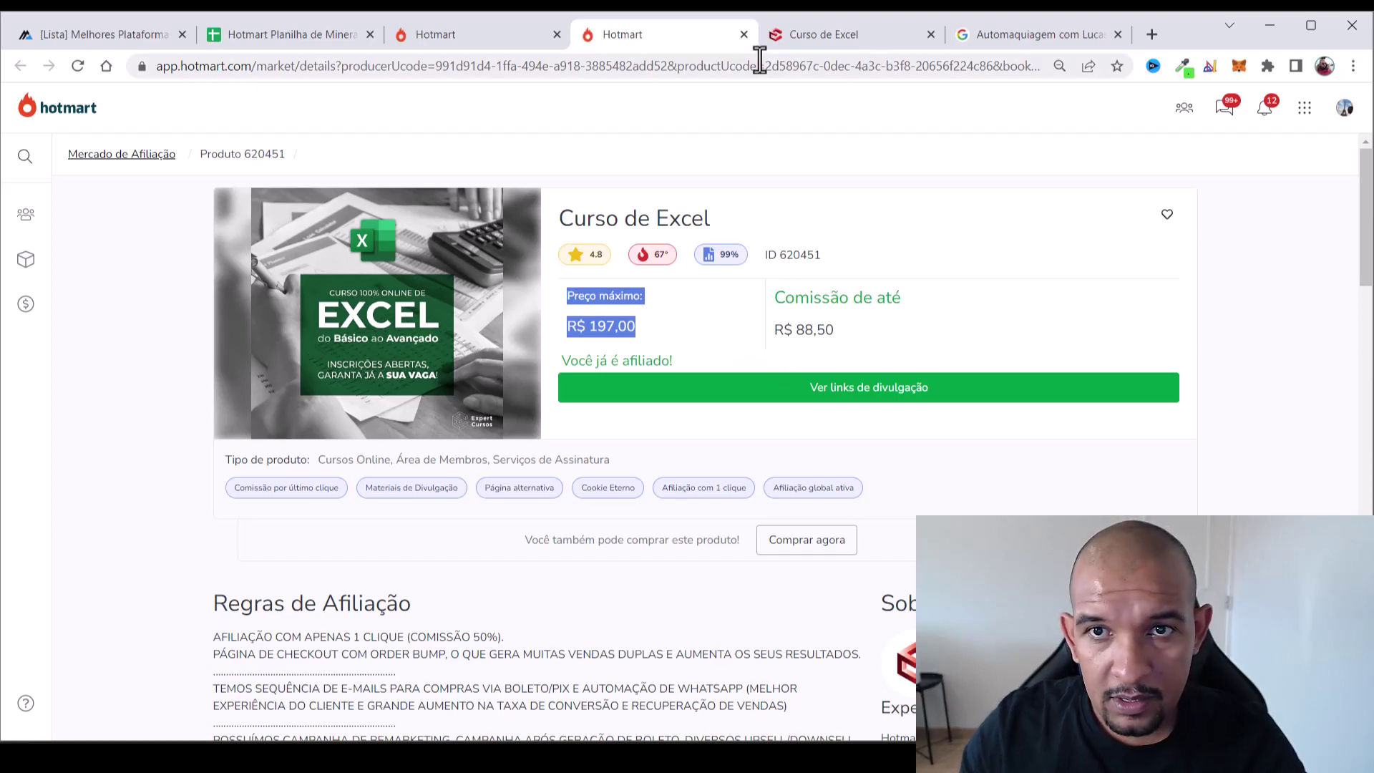
click(792, 40)
click(751, 464)
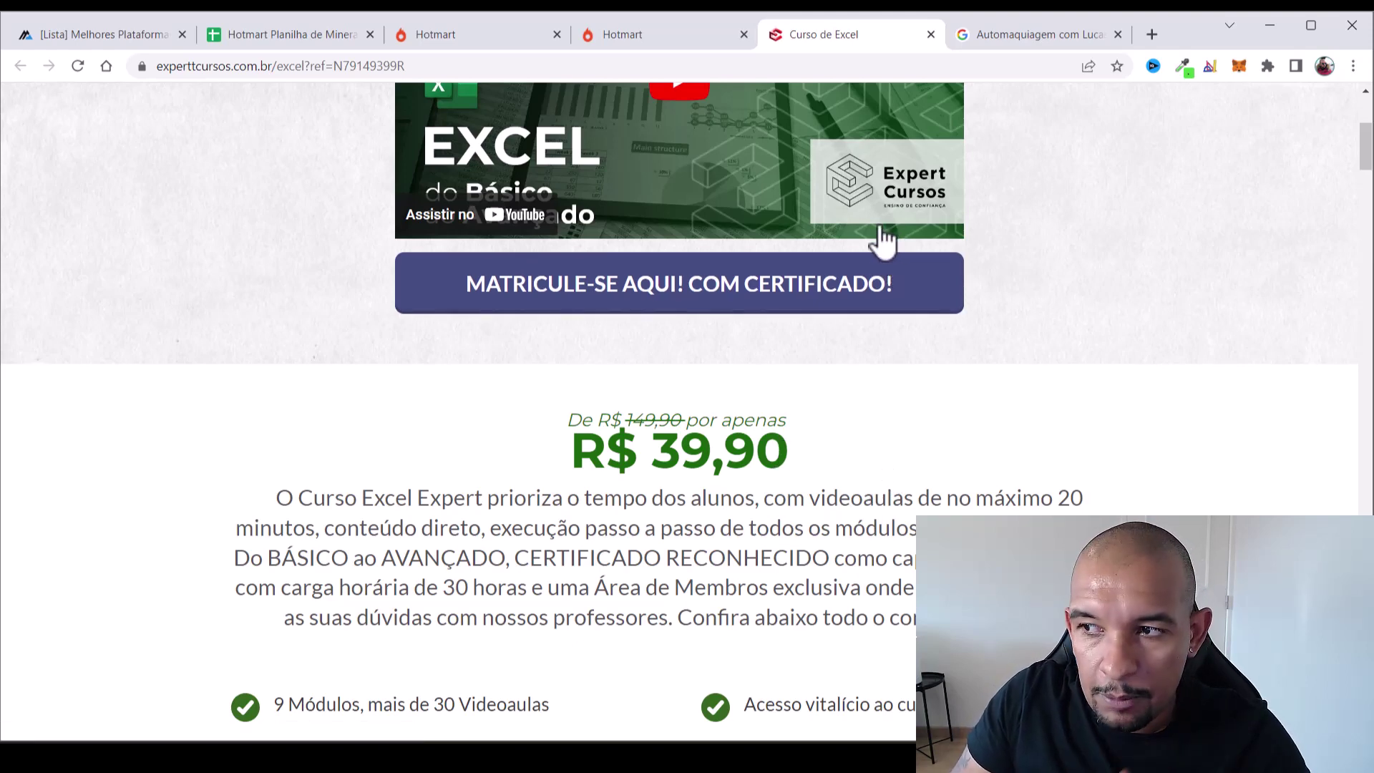
Close the Excel course's sales page and Hotmart details, and return to browsing page 2 of the affiliation market
click(931, 35)
click(744, 35)
click(501, 36)
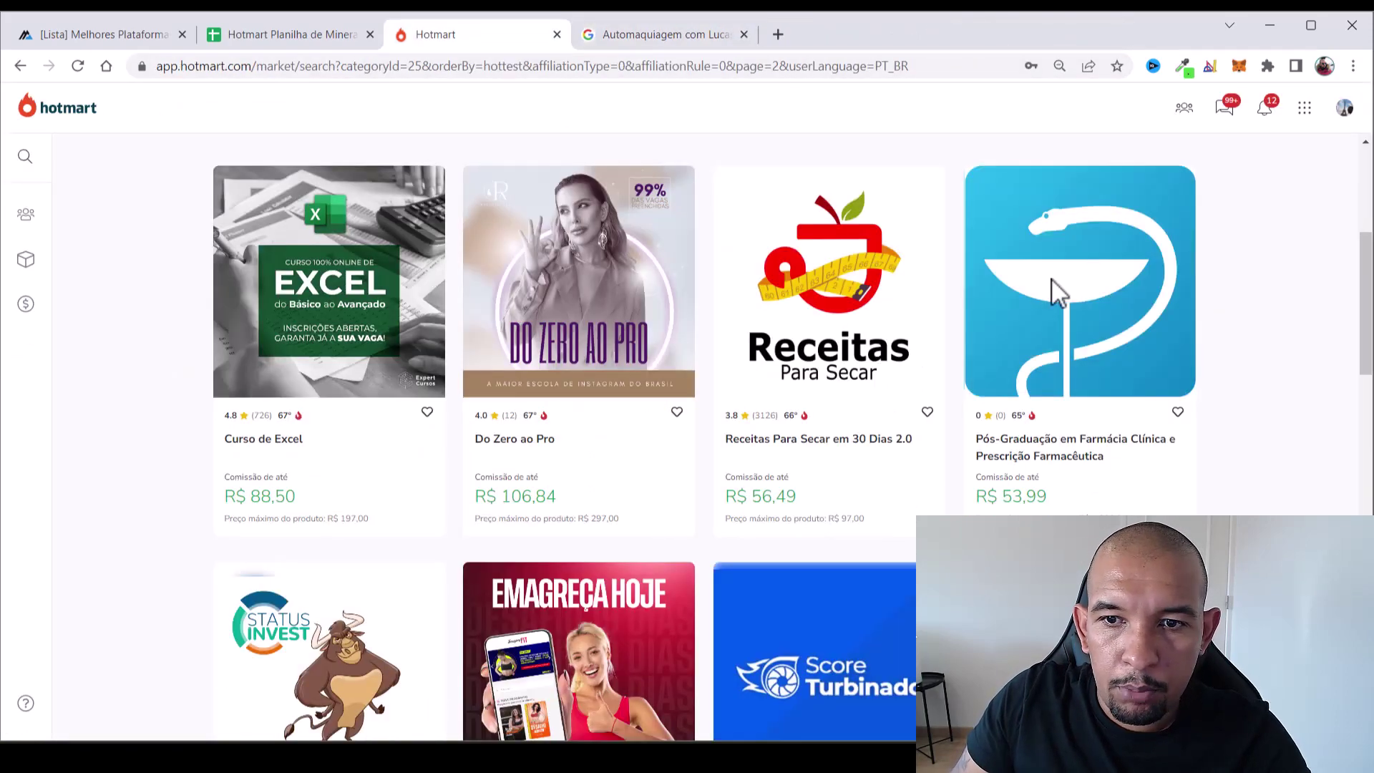
scroll(730, 509, down, 1)
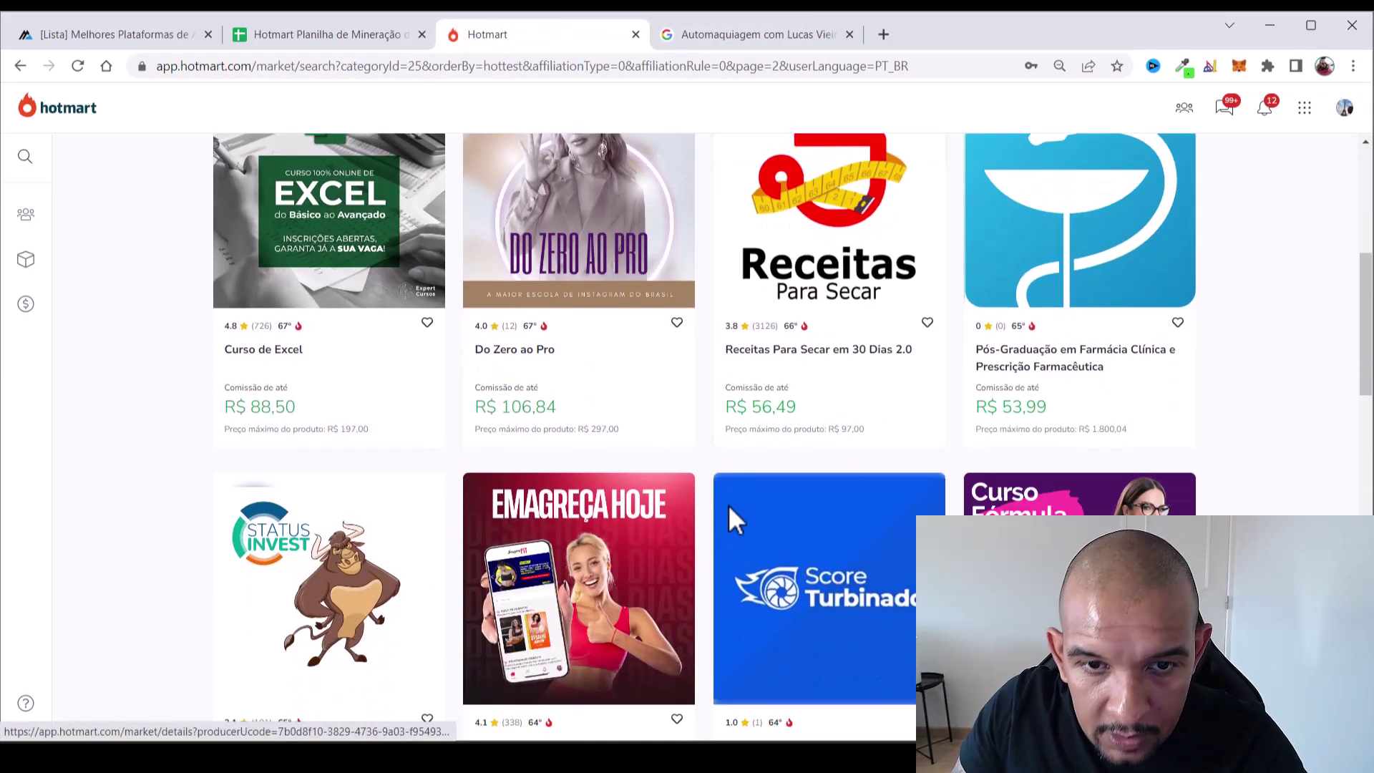
scroll(669, 426, up, 3)
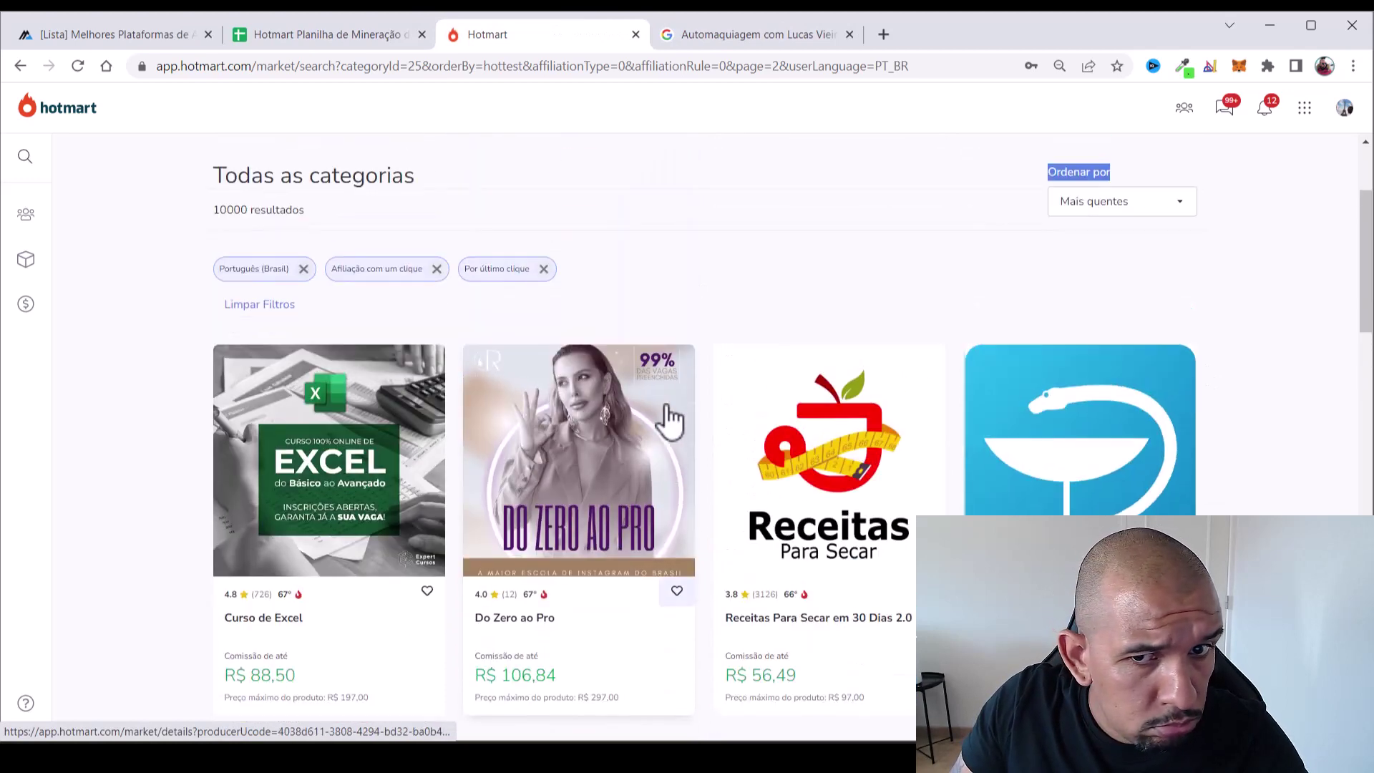
Find "Plano Bull - Status Invest" on the market page, open it in a separate tab and show its plan details
scroll(716, 387, down, 2)
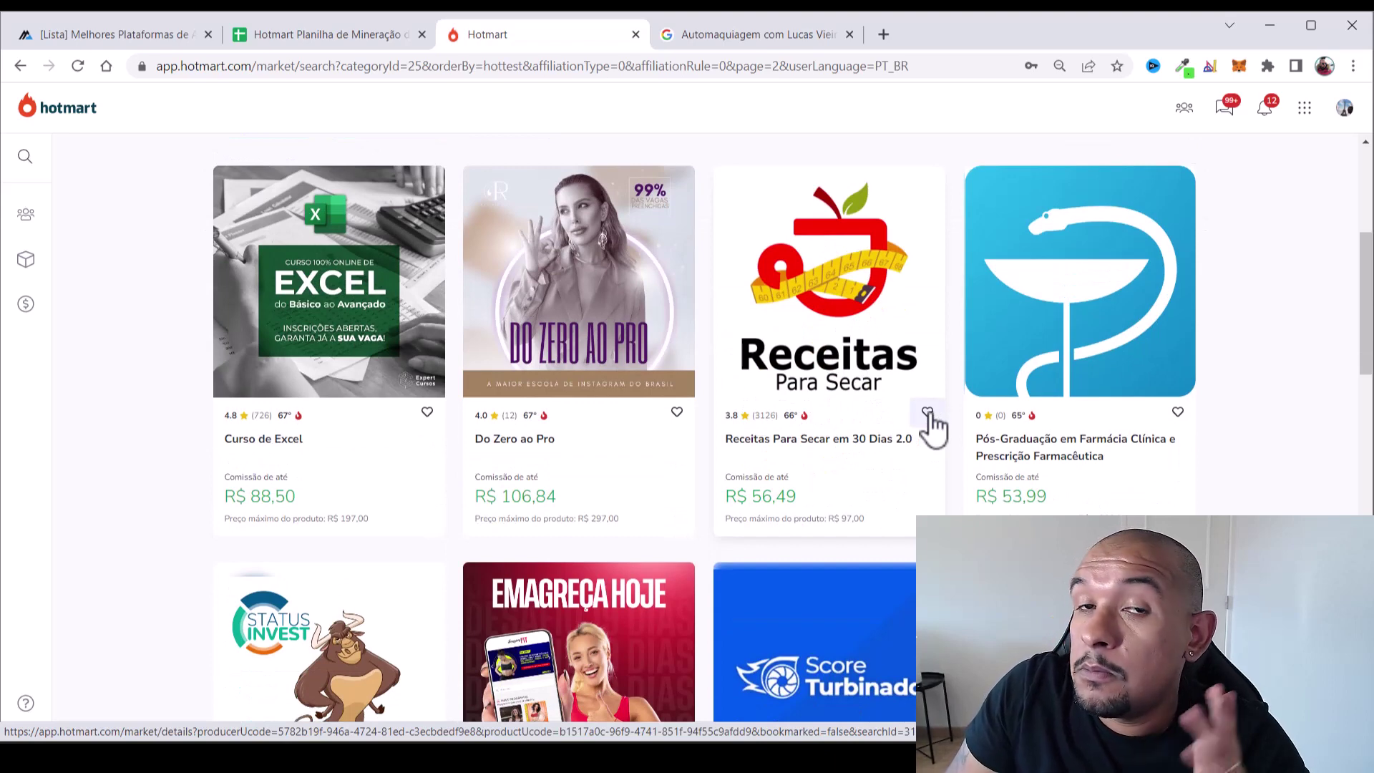
scroll(1201, 399, down, 1)
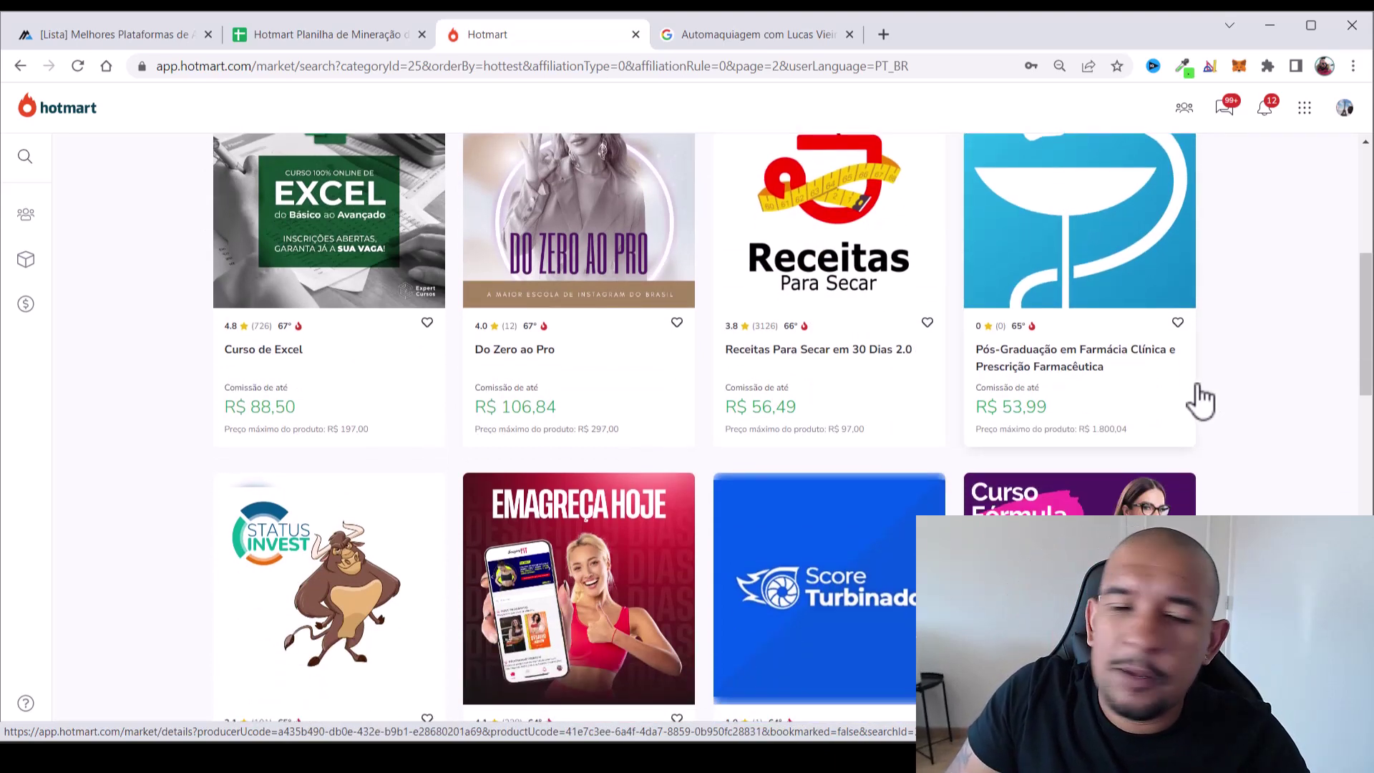
scroll(1196, 398, down, 3)
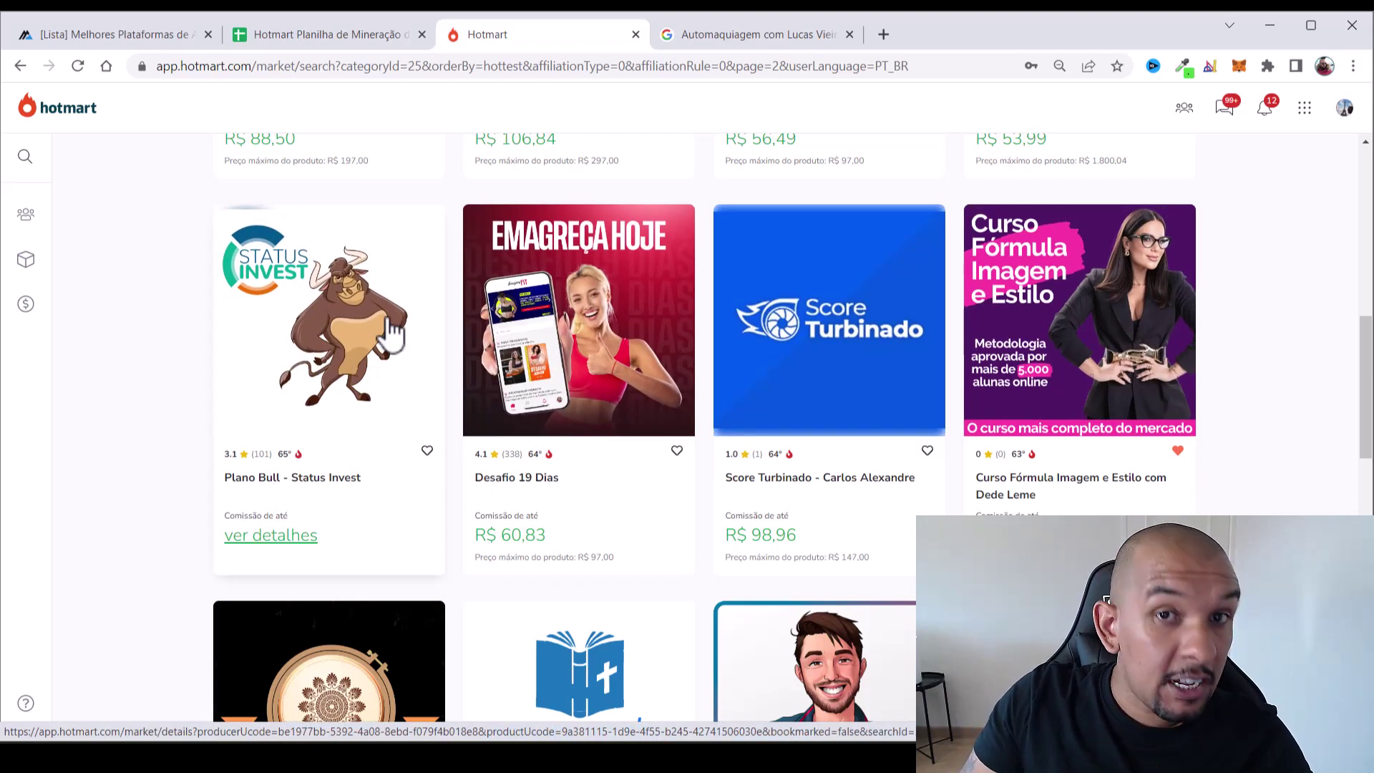
right_click(337, 351)
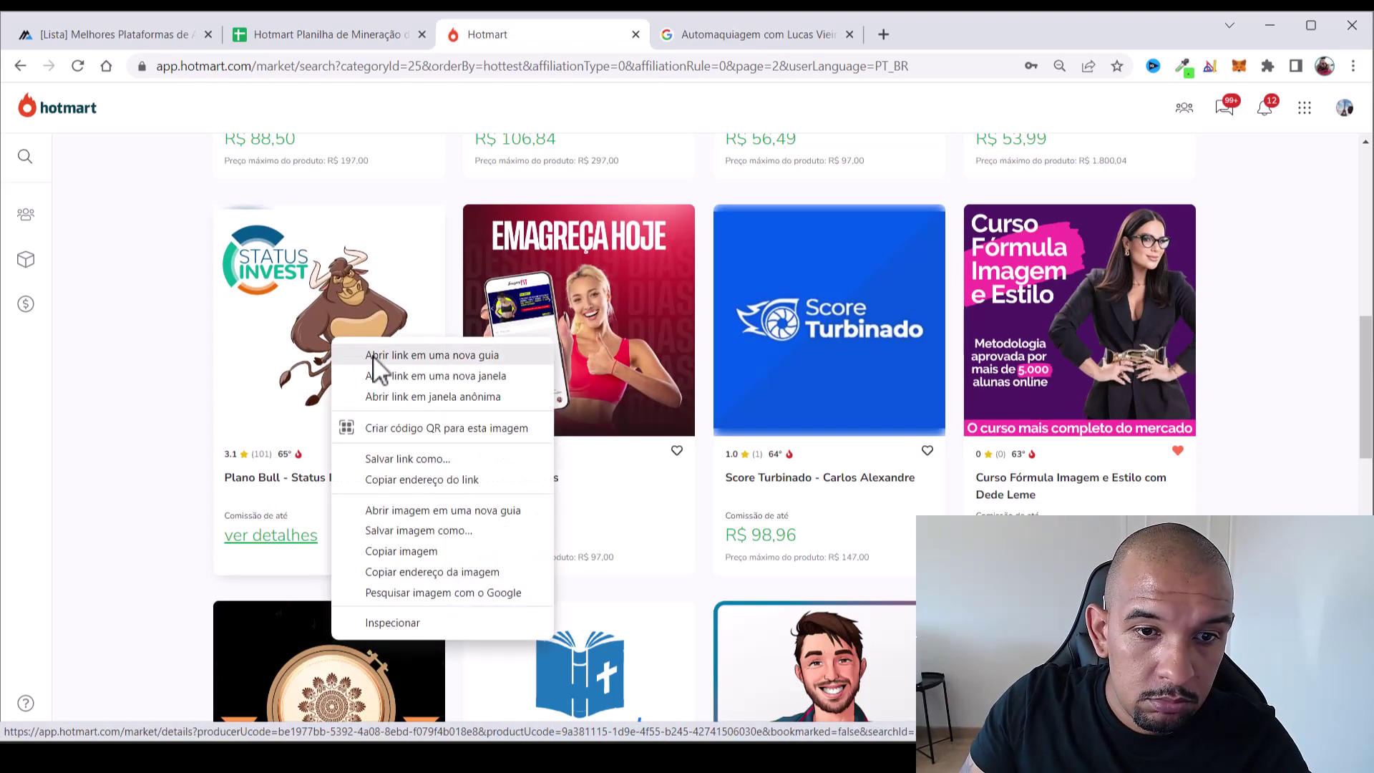
click(377, 359)
click(709, 25)
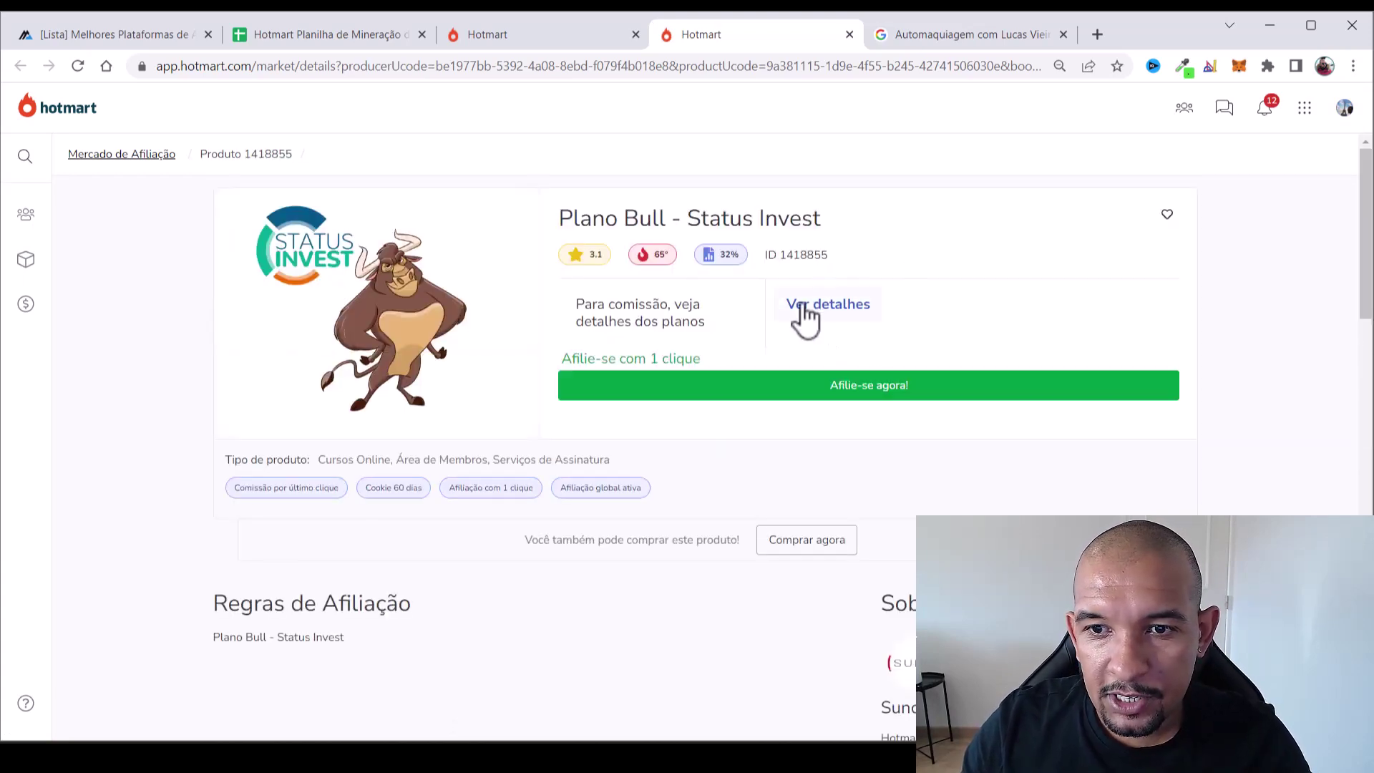
click(805, 315)
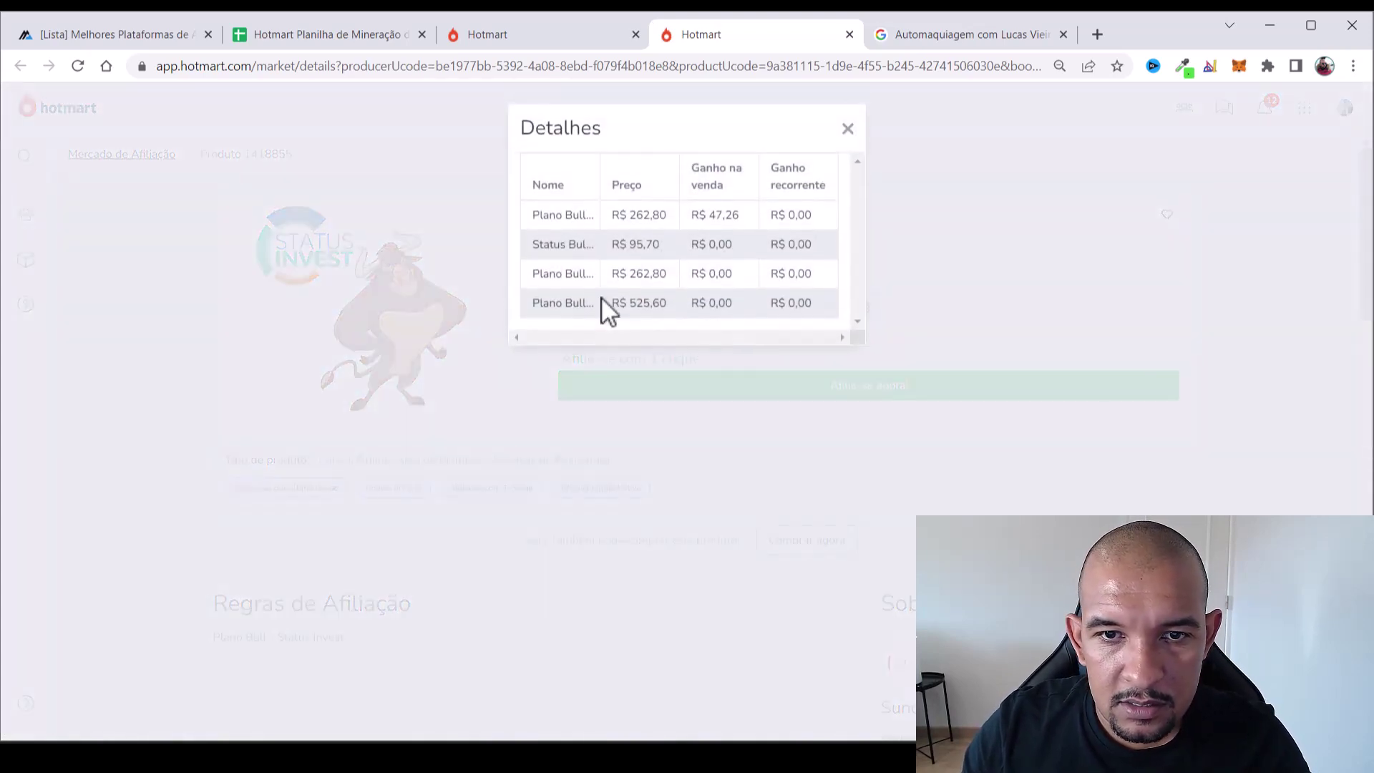
Examine the price, sale earnings and recurring earnings of the Plano Bull plans, and close the product page
double_click(571, 217)
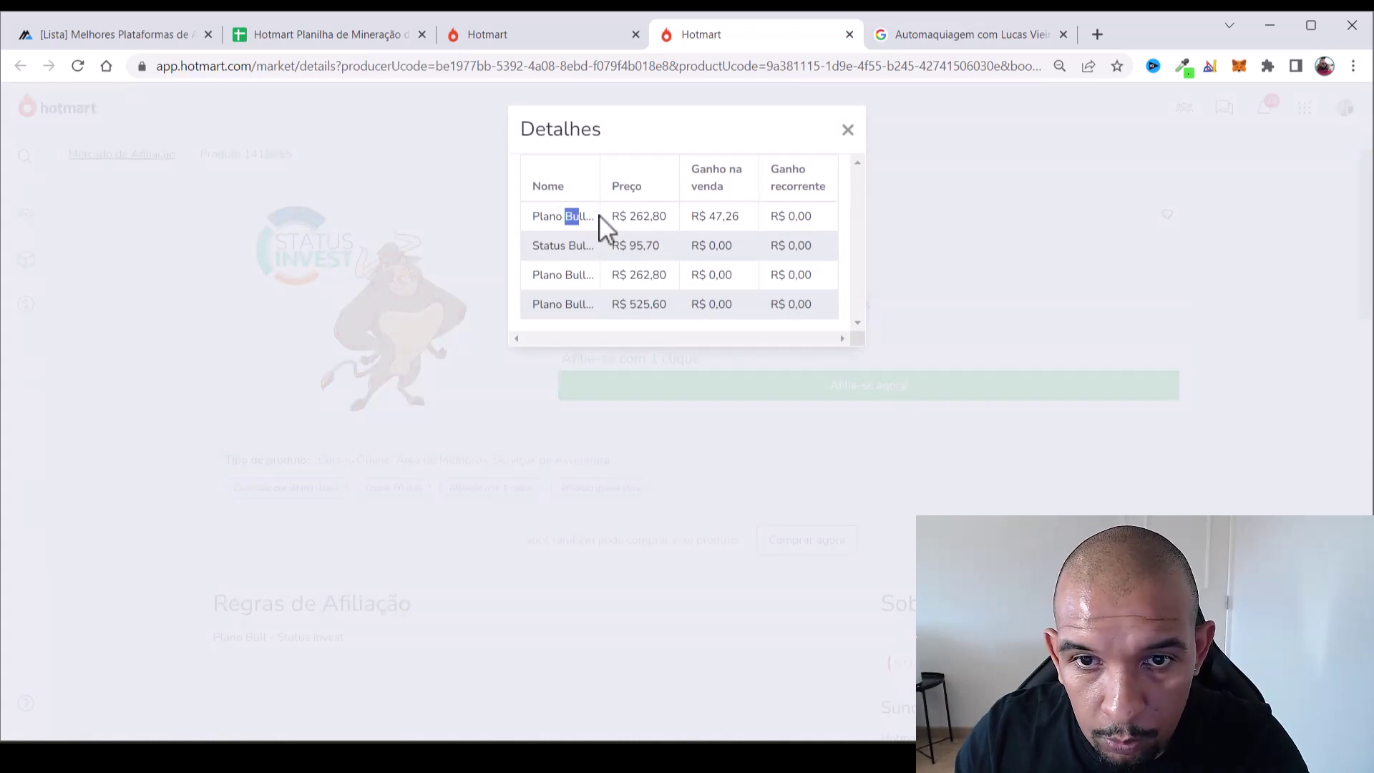
click(623, 218)
double_click(639, 217)
click(713, 218)
double_click(713, 218)
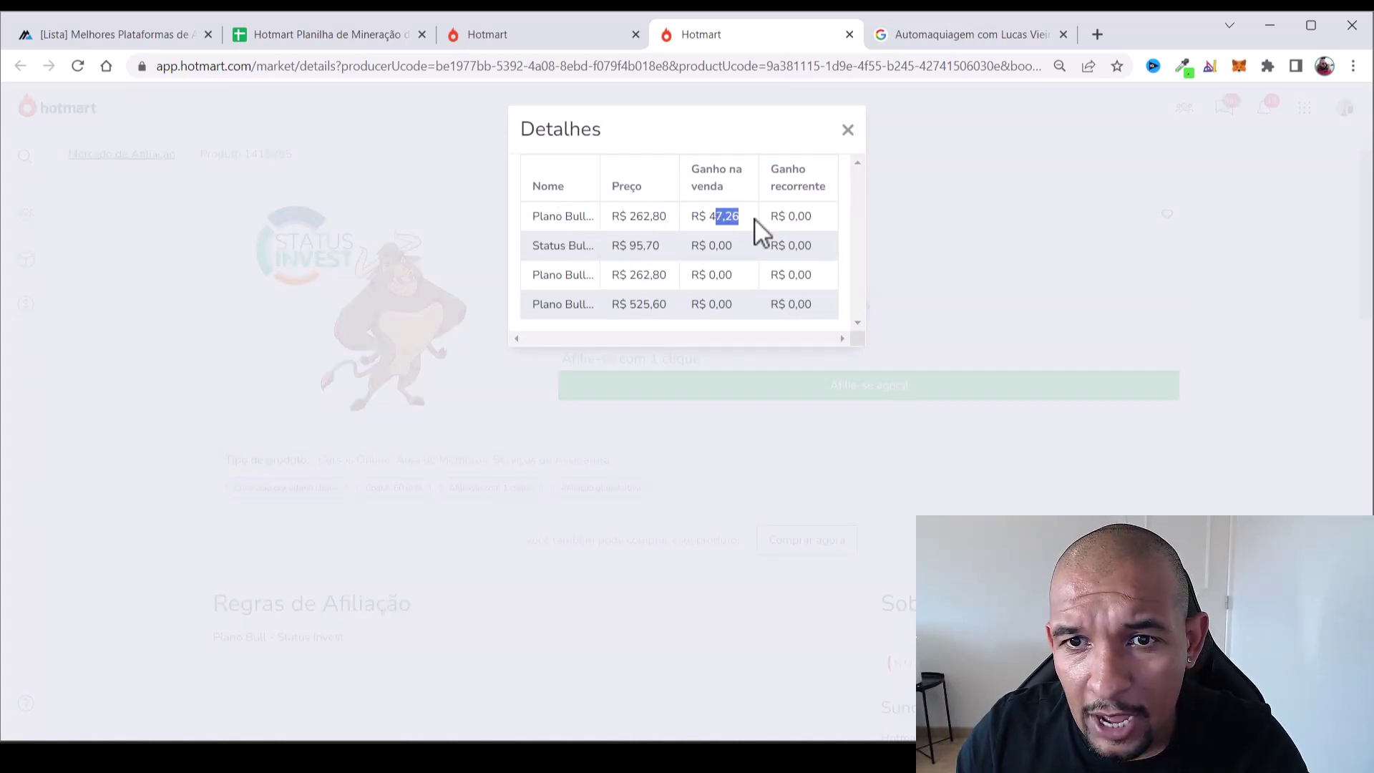
double_click(796, 216)
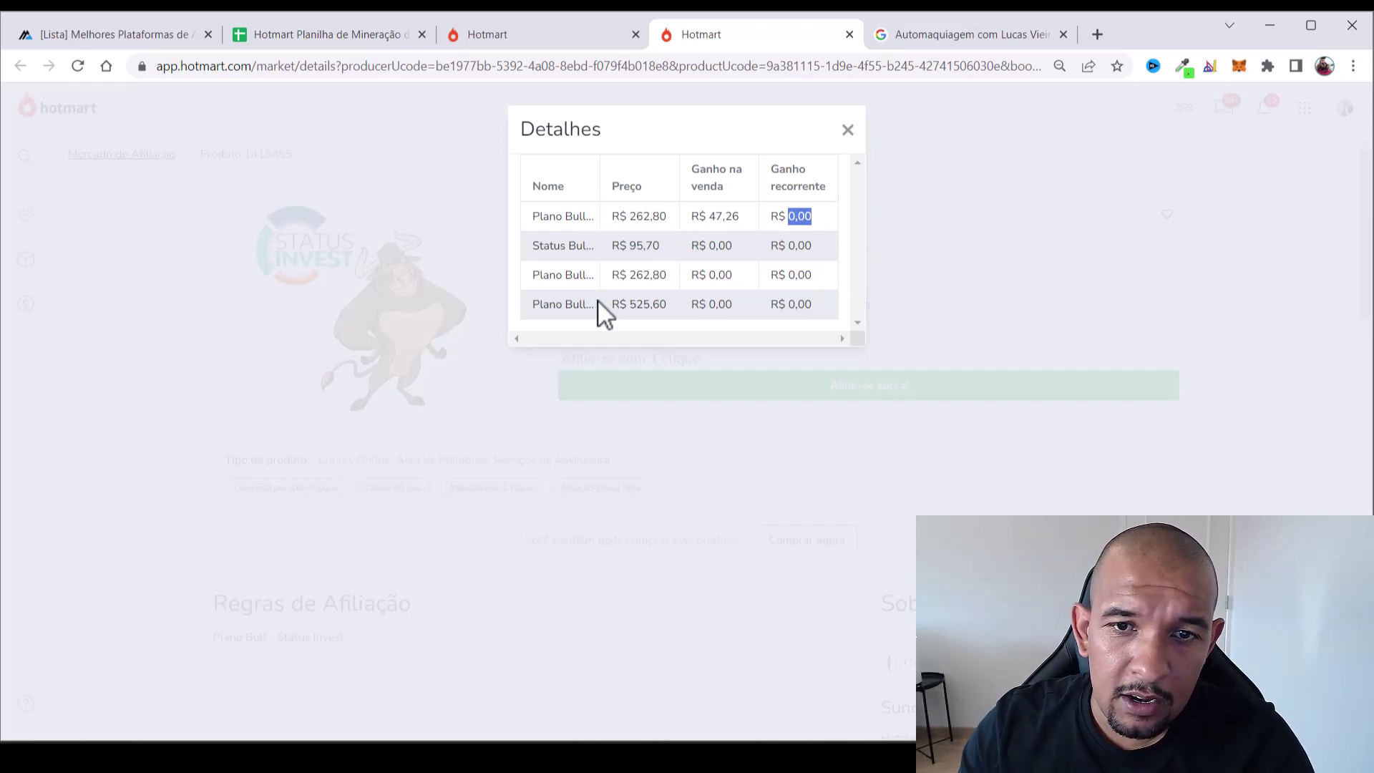
drag(533, 243, 604, 261)
triple_click(633, 247)
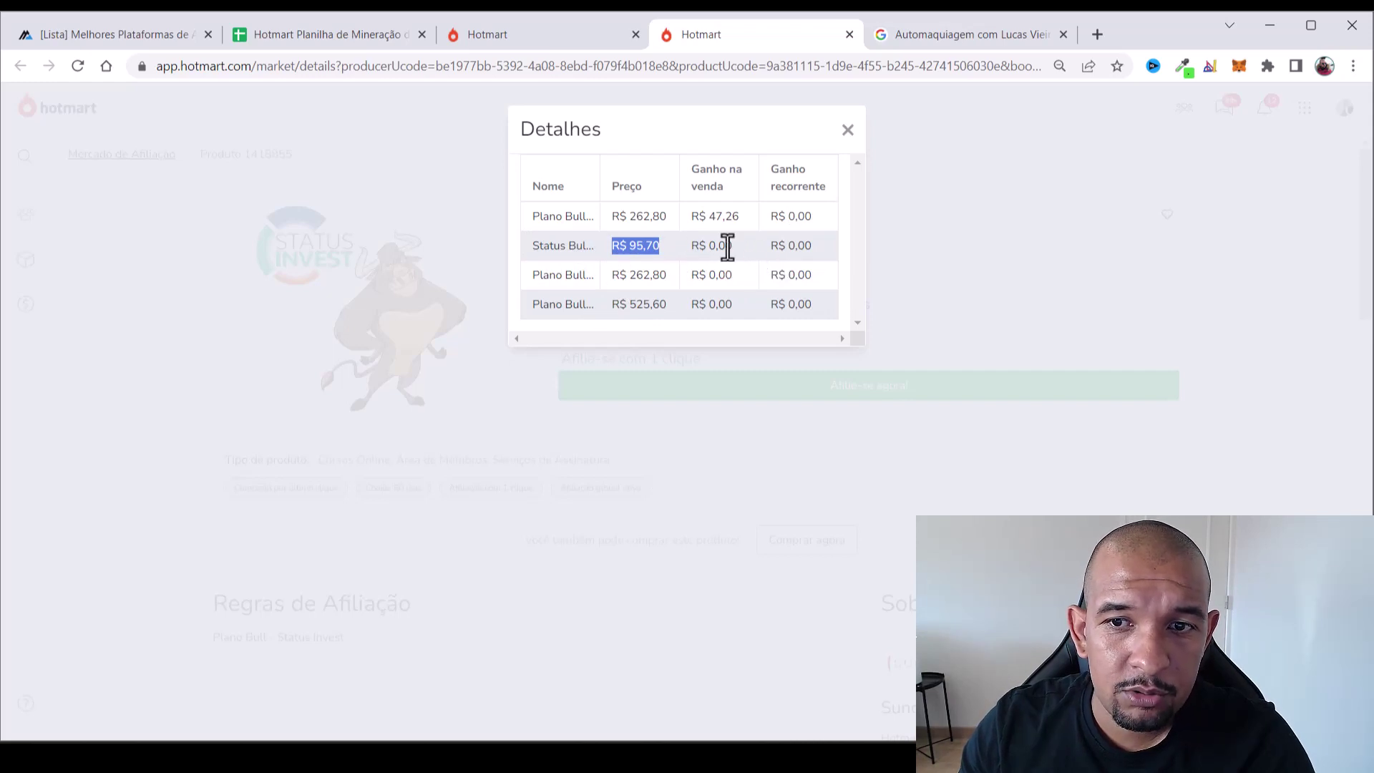
click(847, 130)
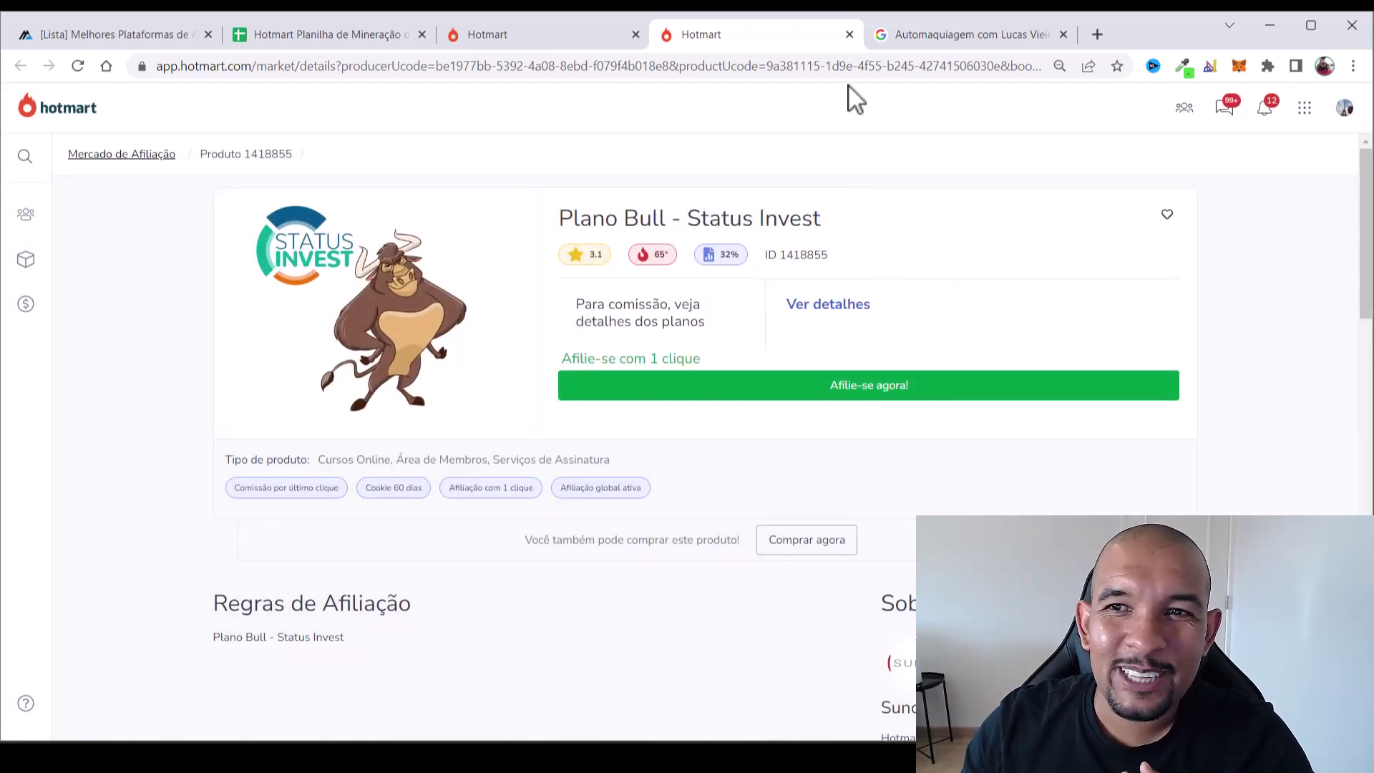
click(849, 35)
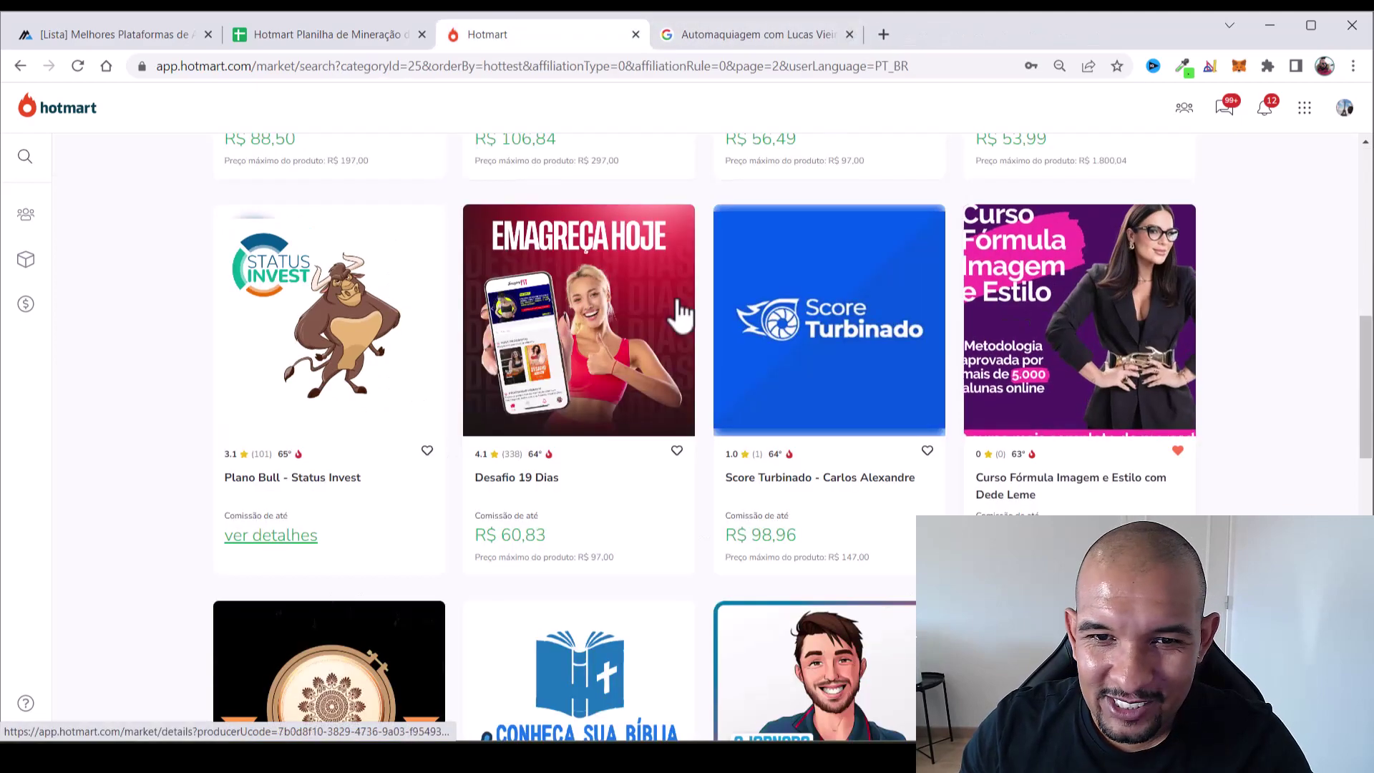
Open "Desafio 19 Dias" in a separate tab and check its maximum price and commission
scroll(632, 286, down, 1)
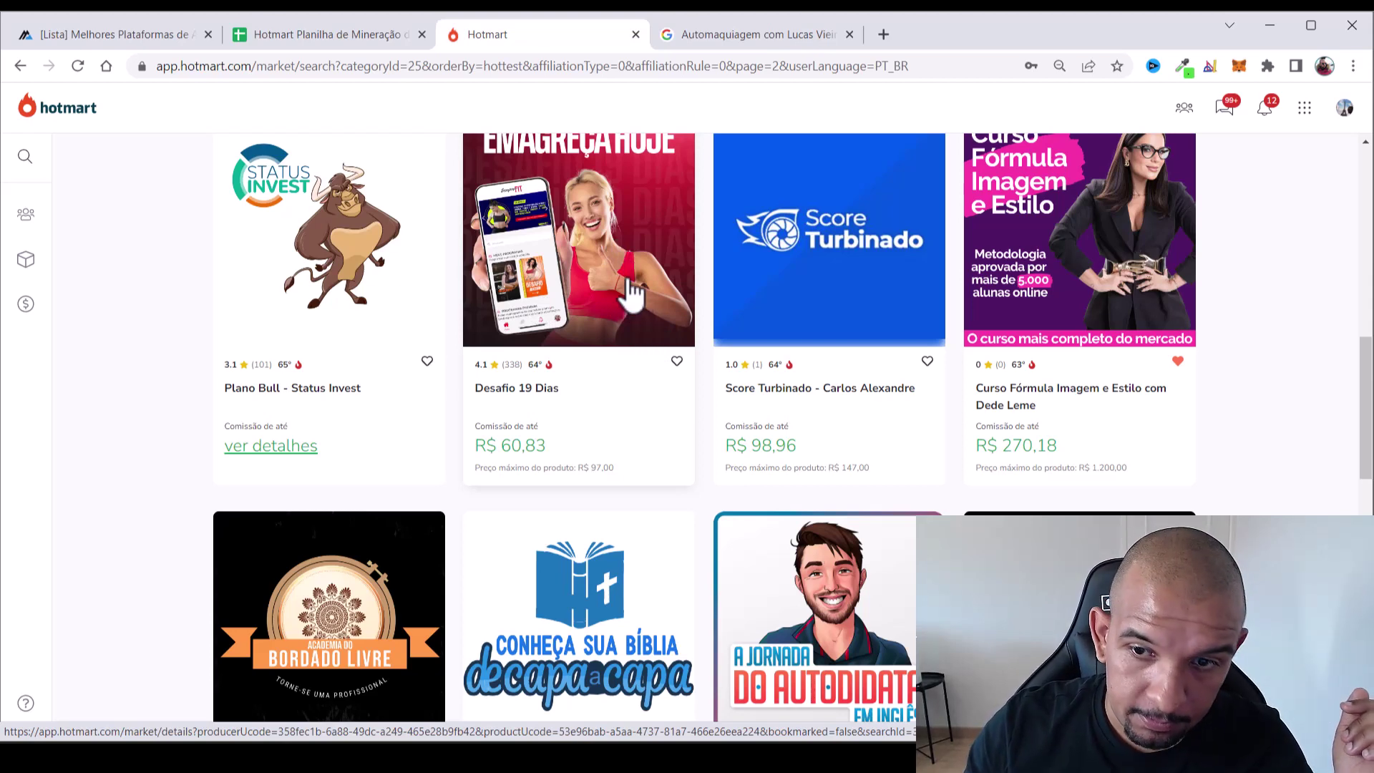
right_click(598, 237)
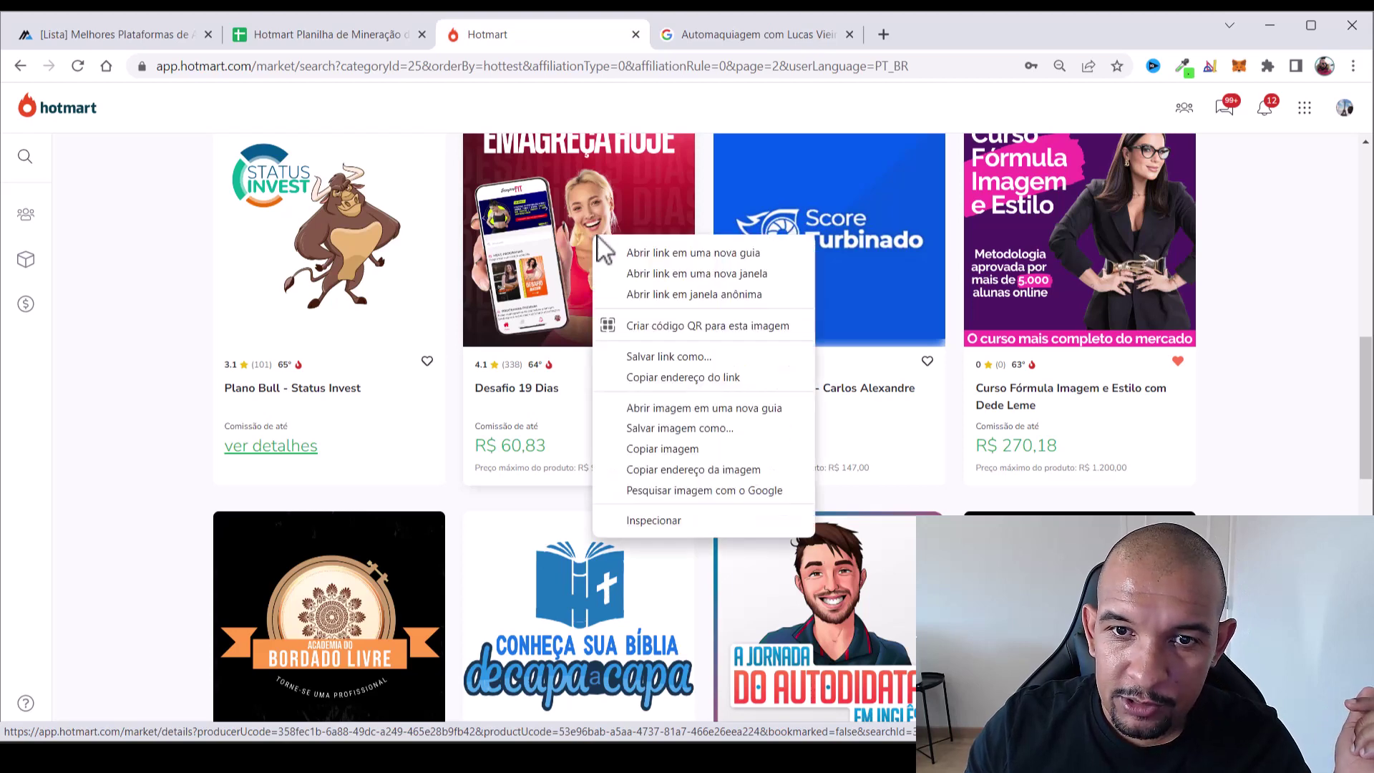
key(Escape)
middle_click(619, 250)
click(700, 35)
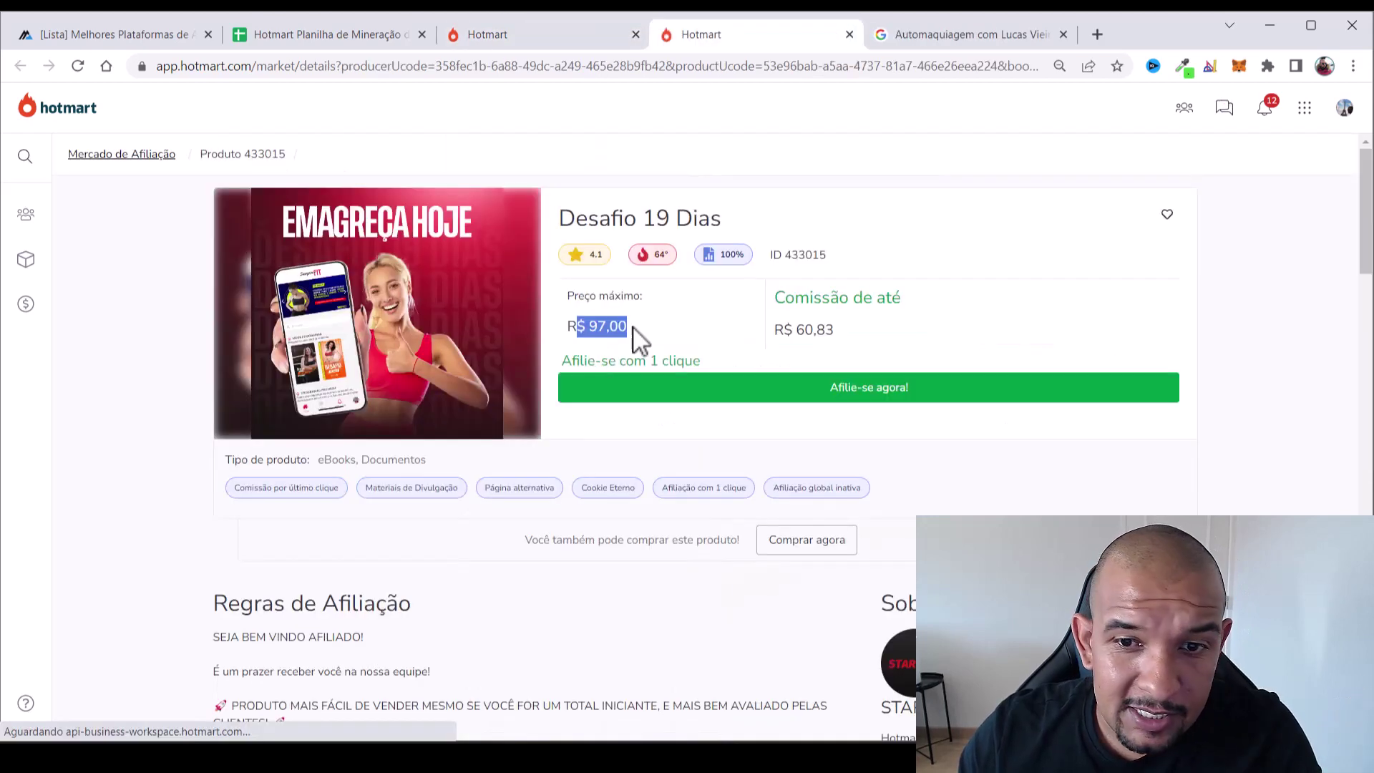
drag(791, 330, 828, 330)
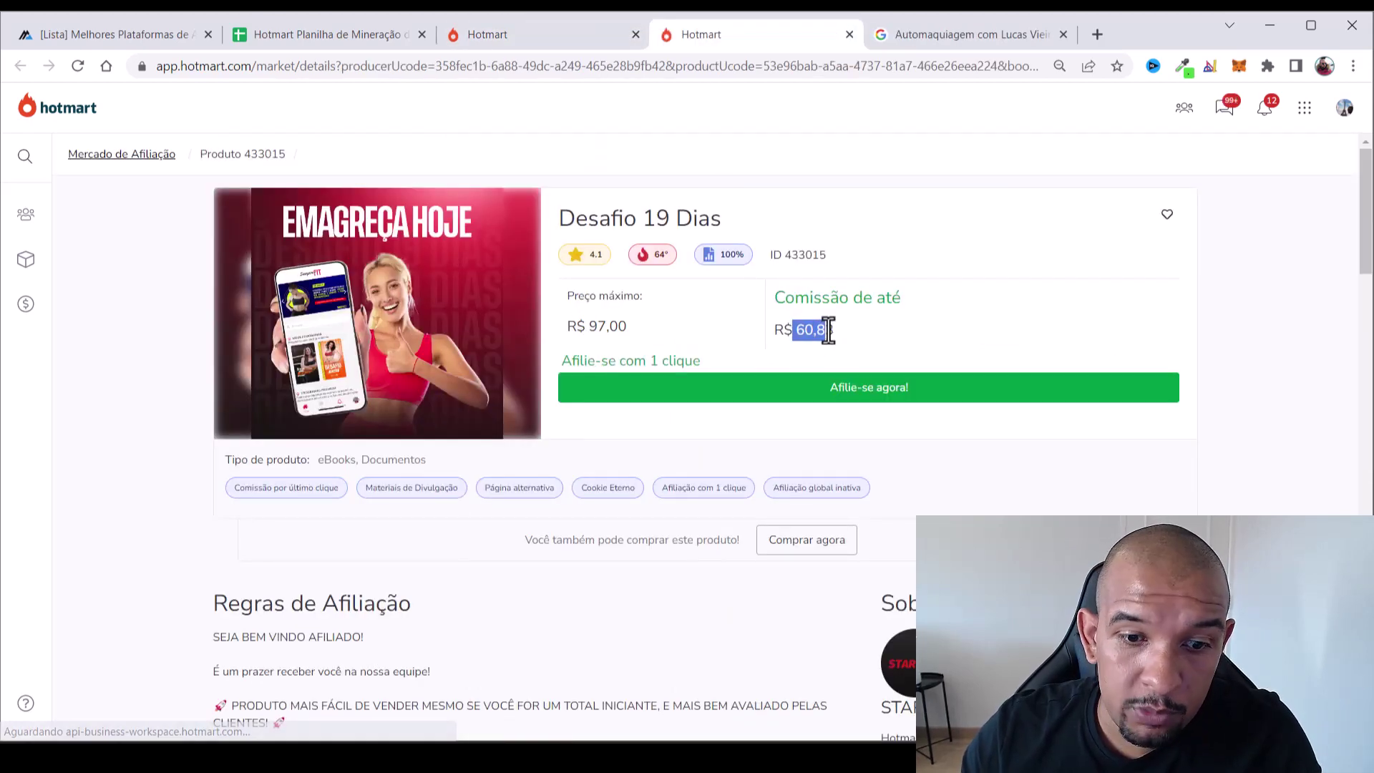
Read the affiliation rules of "Desafio 19 Dias", including partner advantages, commission tiers, support group and affiliate material
scroll(828, 330, down, 1)
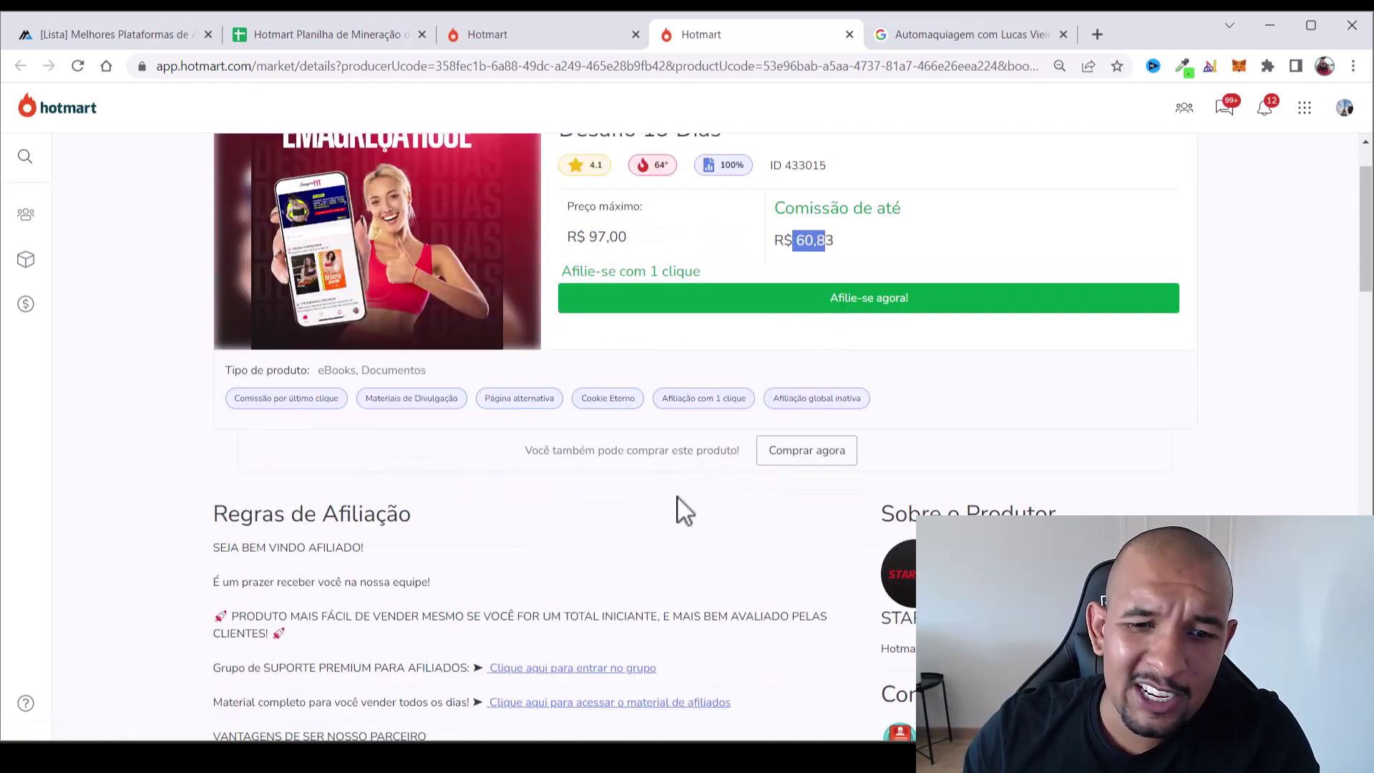
scroll(653, 522, down, 2)
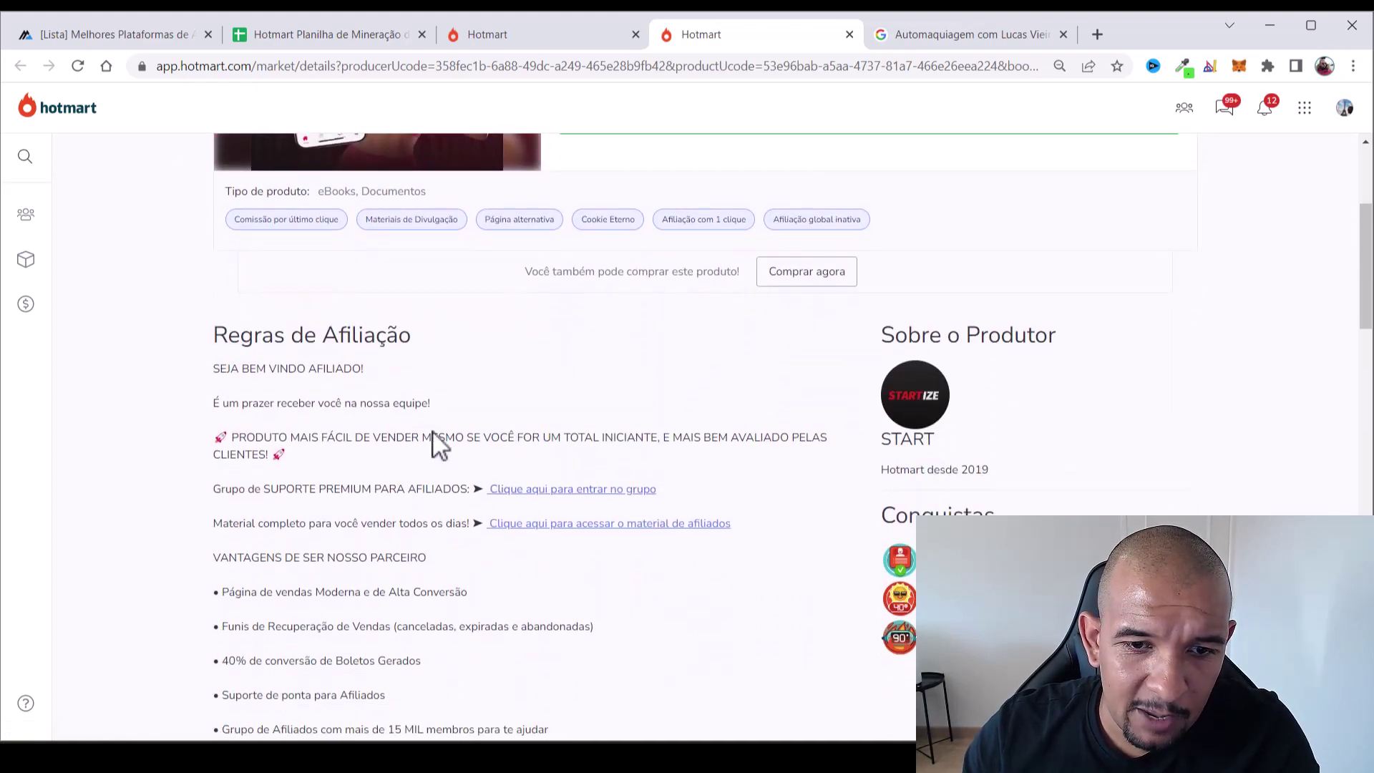
scroll(417, 408, up, 2)
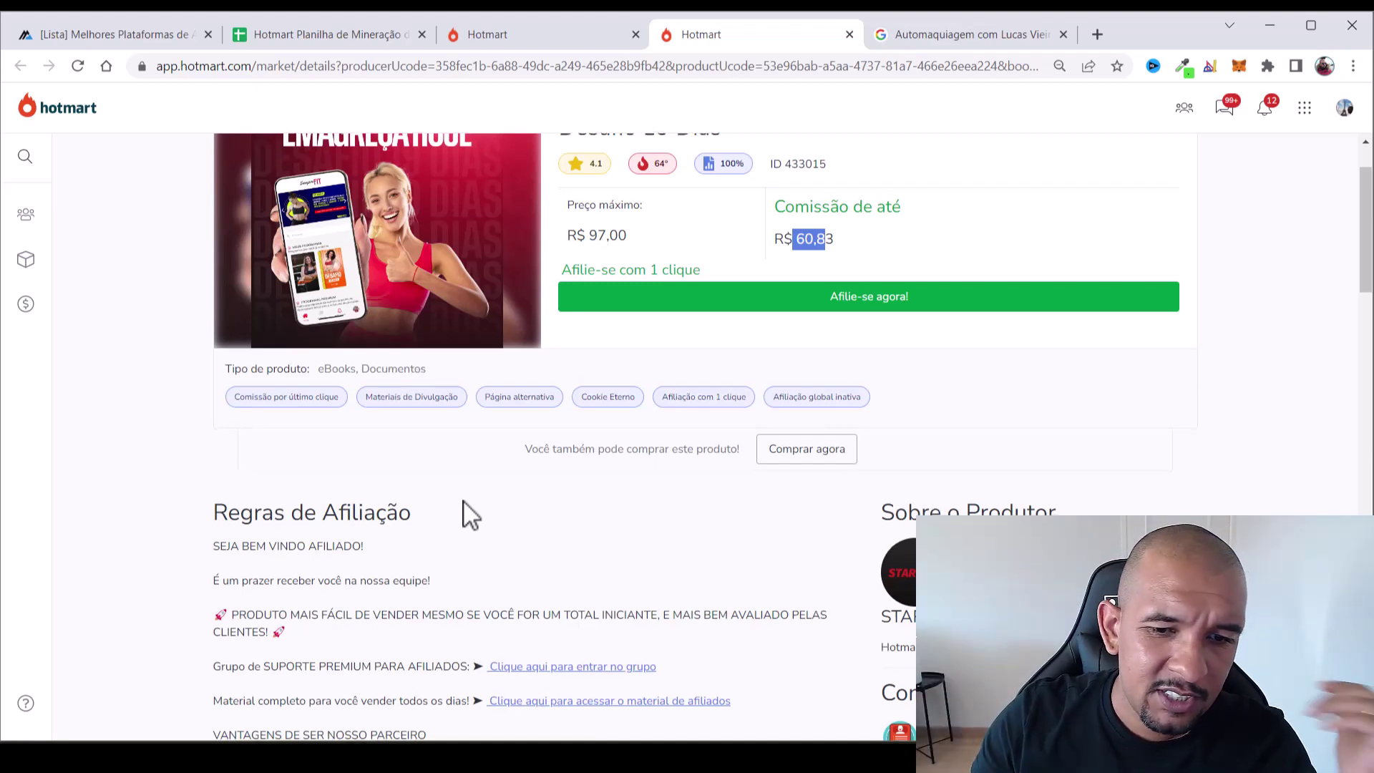
scroll(465, 515, down, 2)
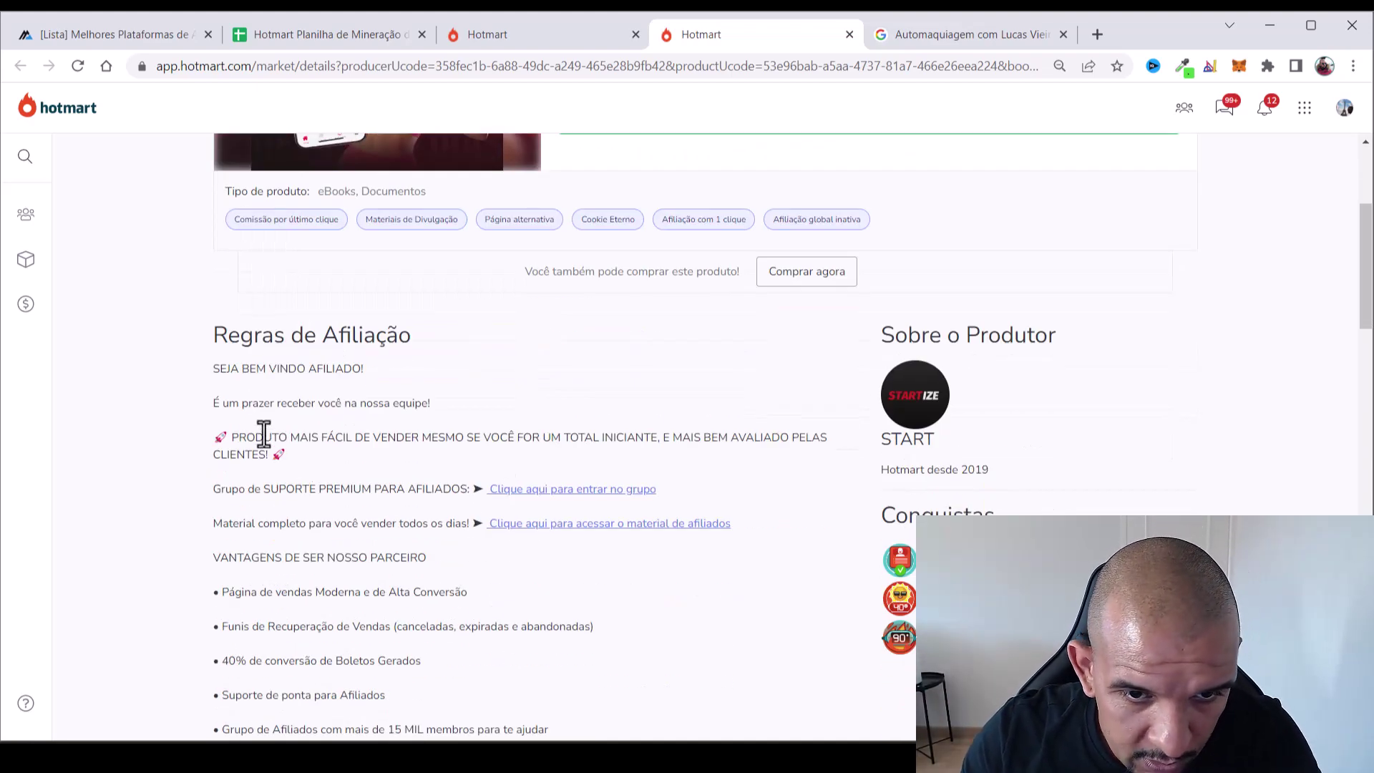
drag(315, 437, 693, 445)
click(536, 439)
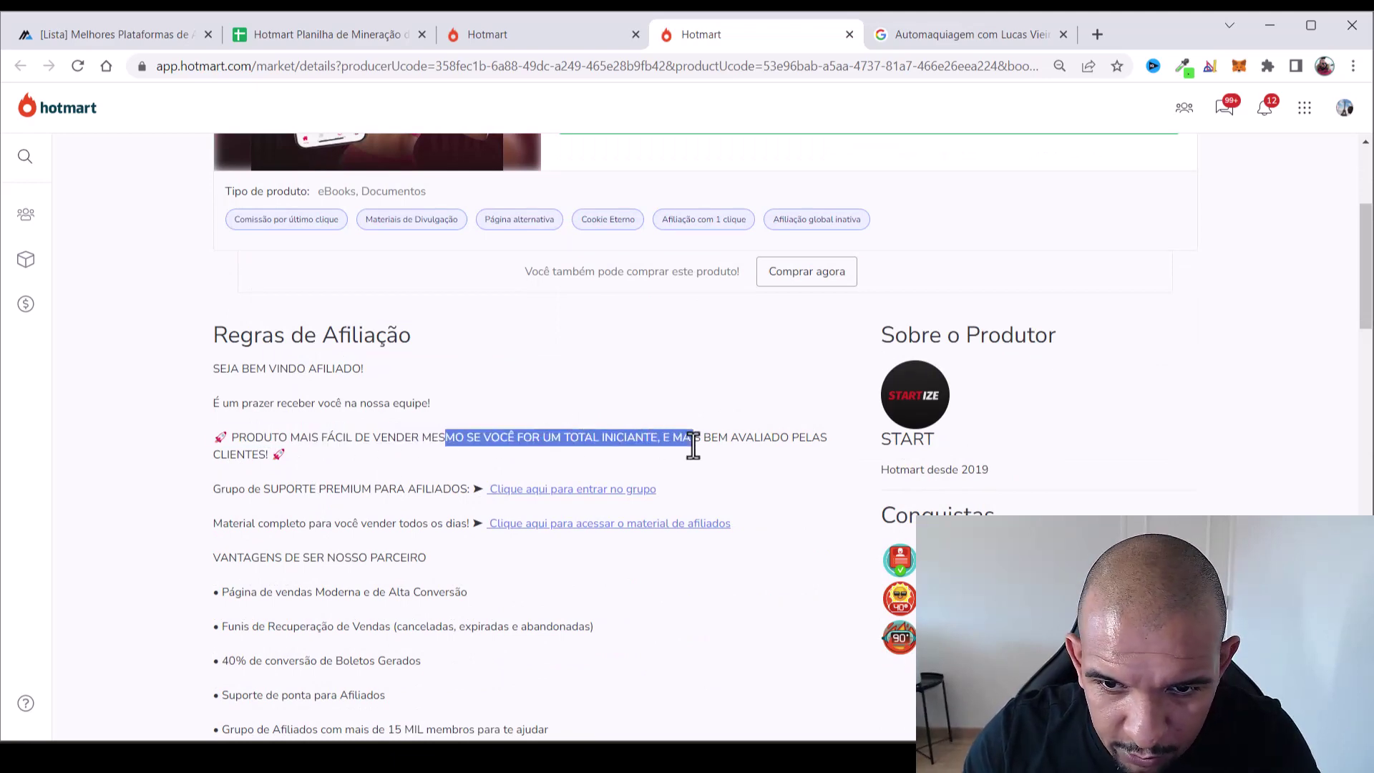
scroll(429, 465, down, 1)
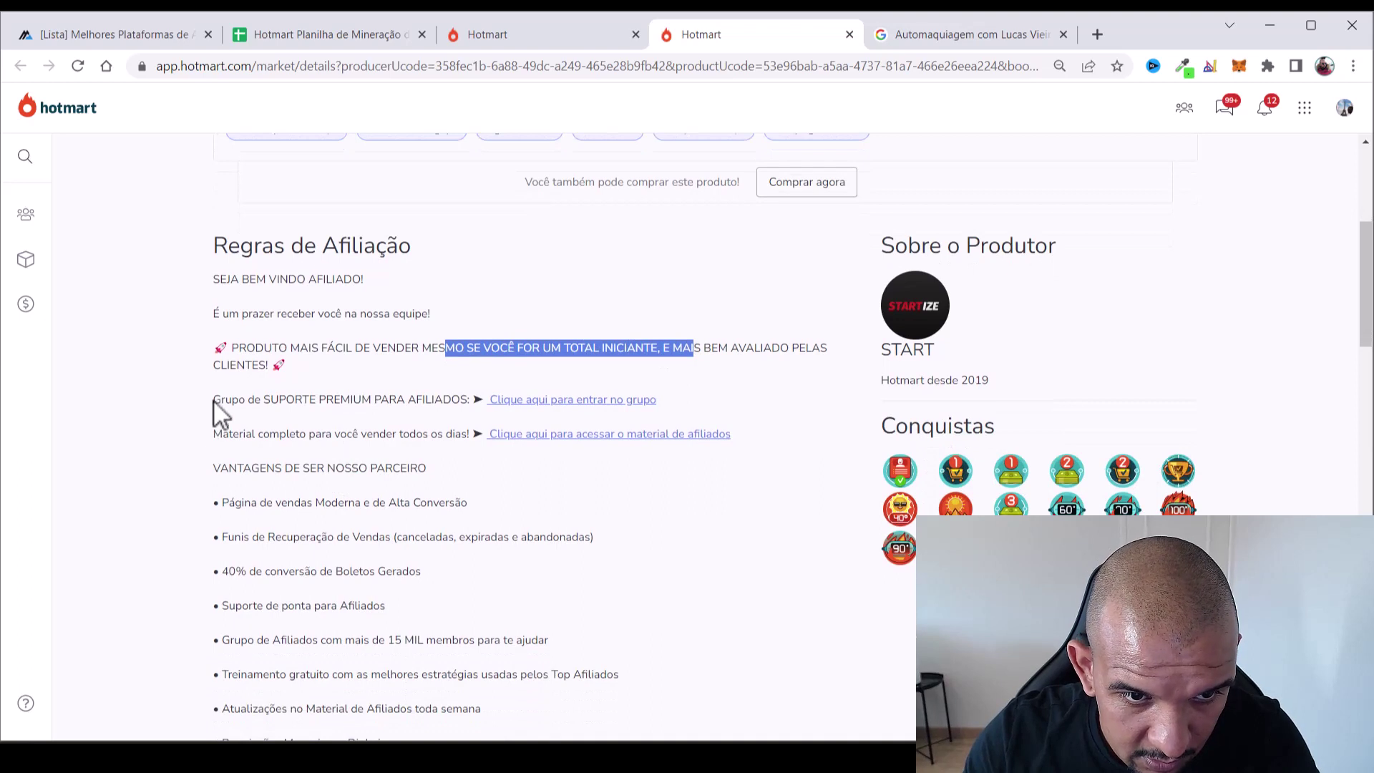
drag(225, 399, 358, 398)
drag(257, 434, 436, 433)
scroll(445, 475, down, 1)
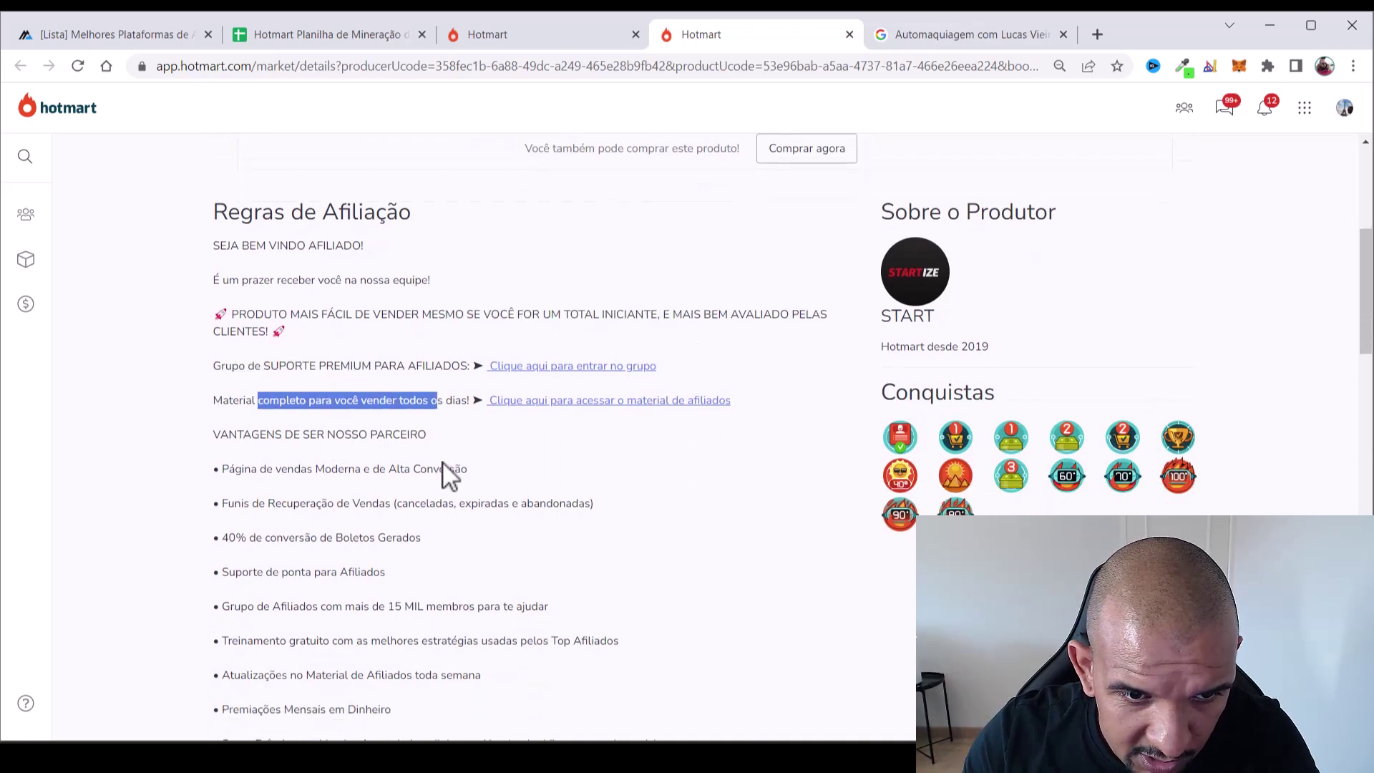
drag(259, 380, 428, 380)
scroll(389, 475, down, 3)
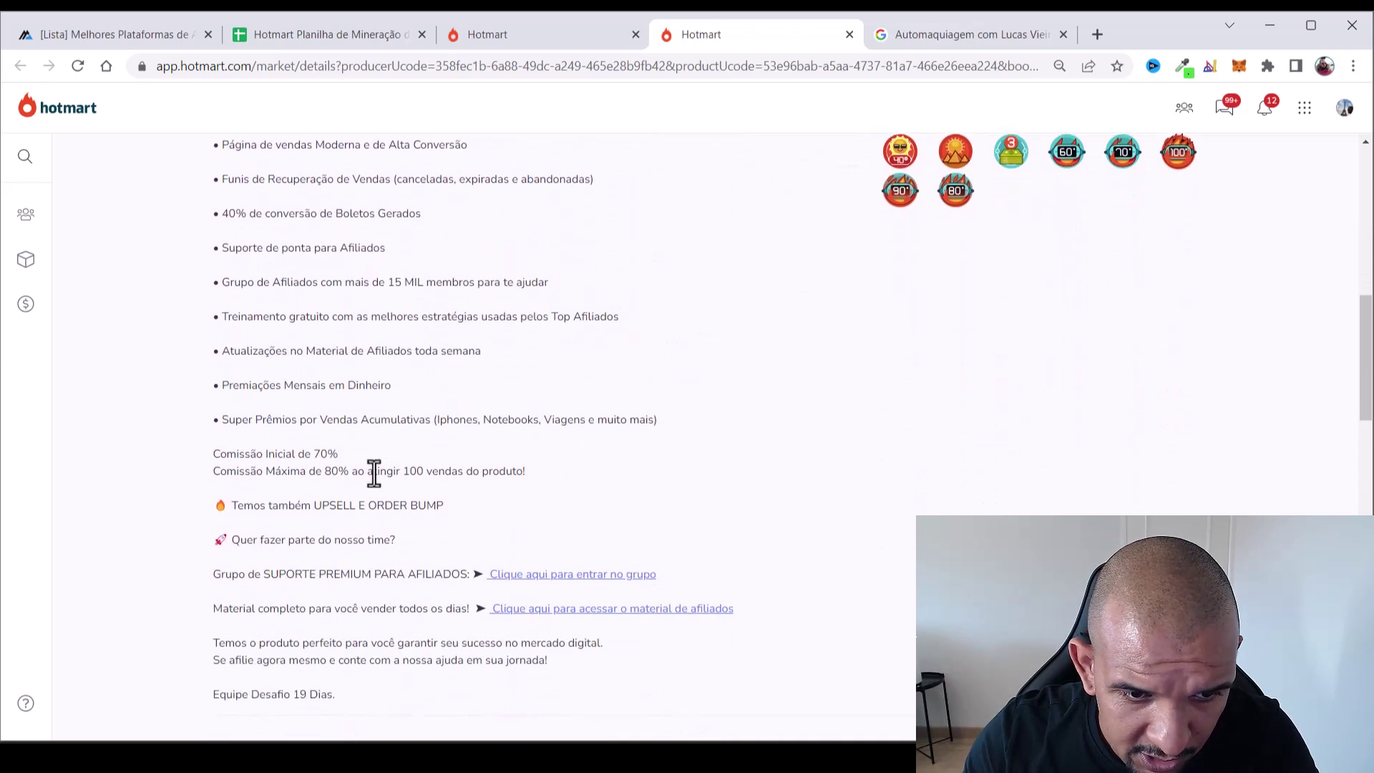
drag(286, 490, 437, 506)
scroll(474, 523, down, 1)
drag(258, 510, 482, 540)
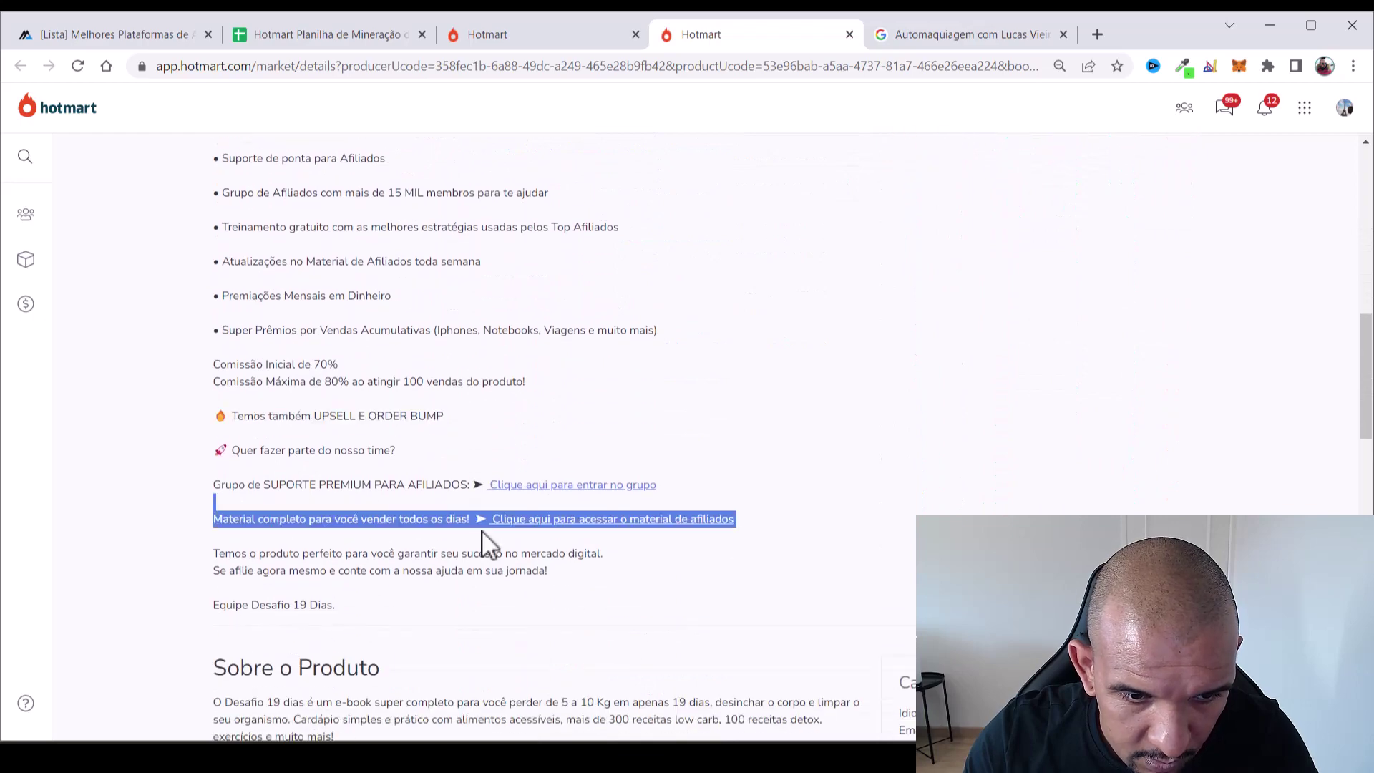
Skim the product description and buyer ratings of "Desafio 19 Dias", and return to the product summary
scroll(481, 537, down, 2)
scroll(362, 473, down, 5)
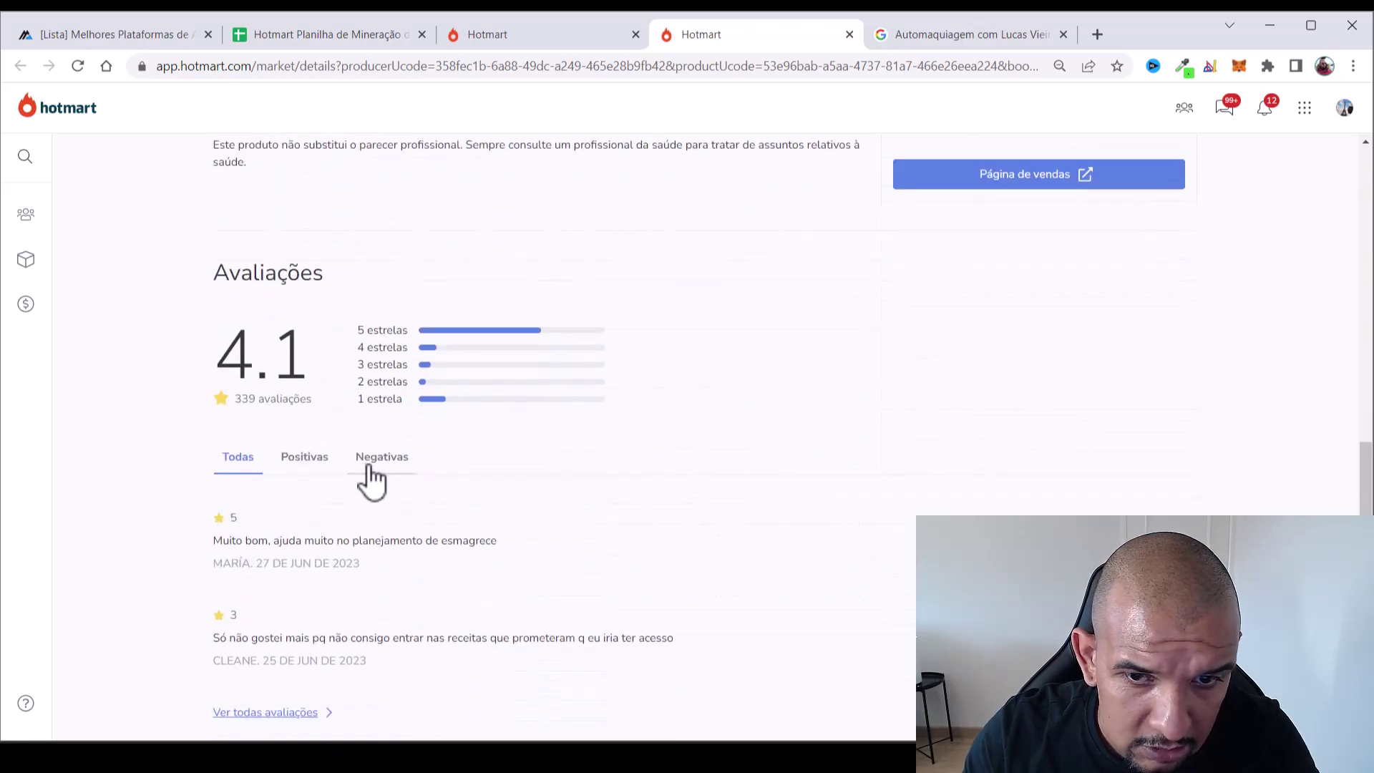
scroll(379, 471, up, 9)
click(376, 453)
scroll(377, 453, up, 1)
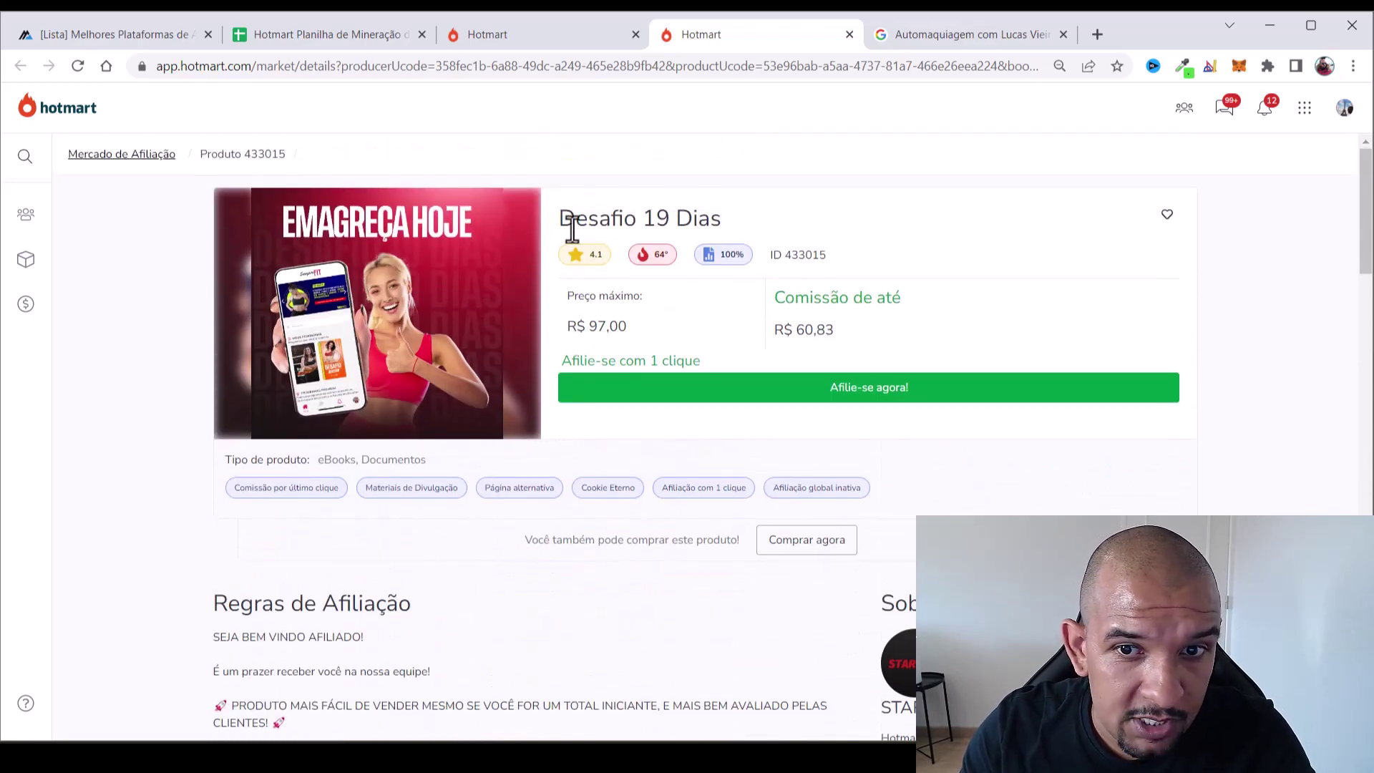
Highlight the product name "Desafio 19 Dias" to consider how it reads as a search term
drag(560, 219, 781, 229)
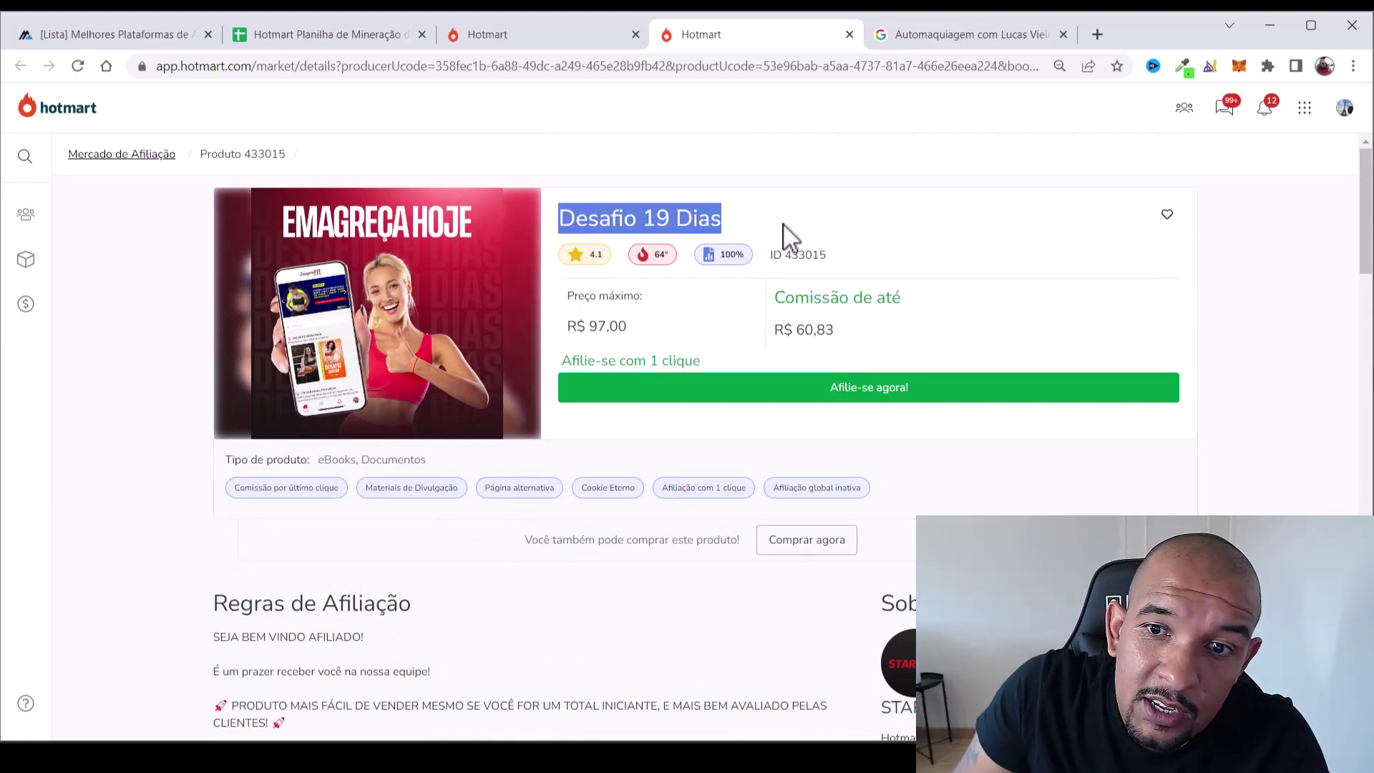
click(782, 228)
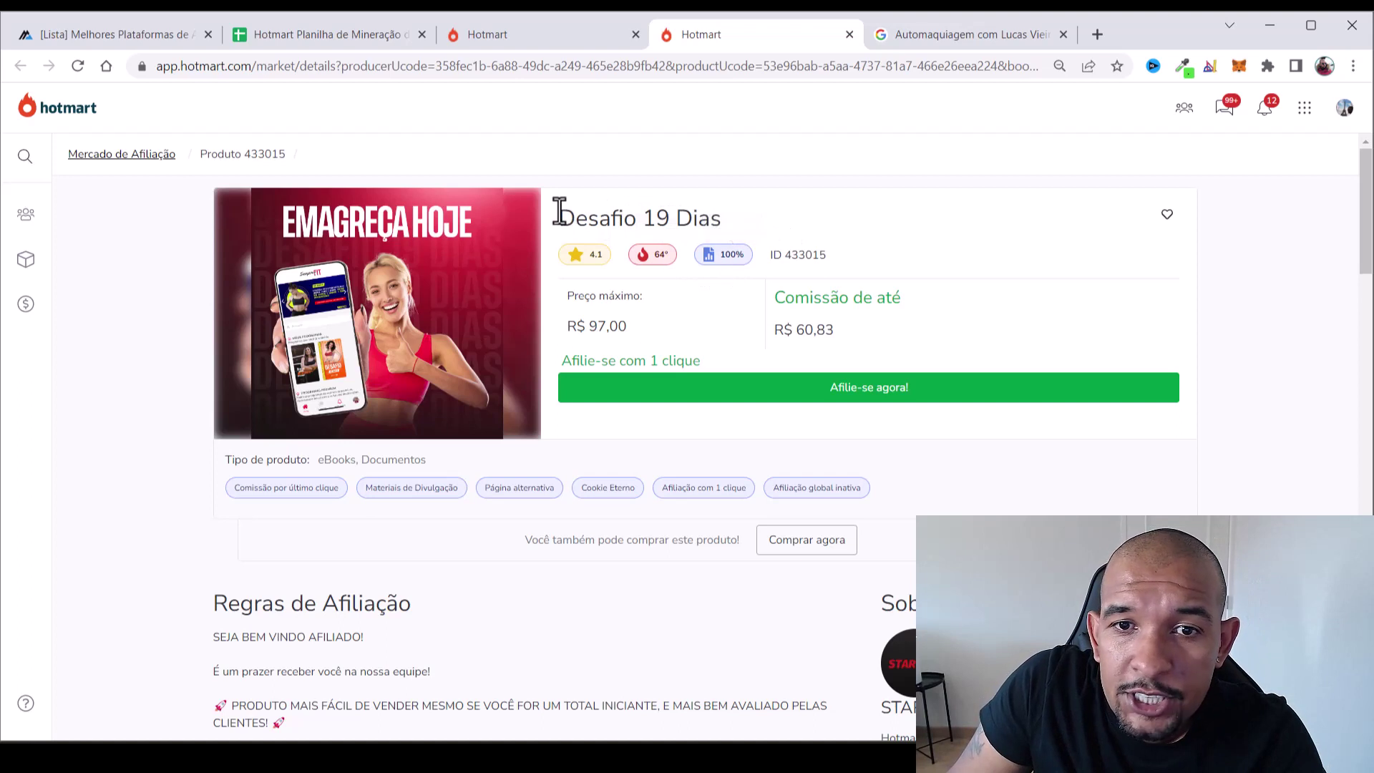
drag(557, 212, 730, 213)
click(775, 208)
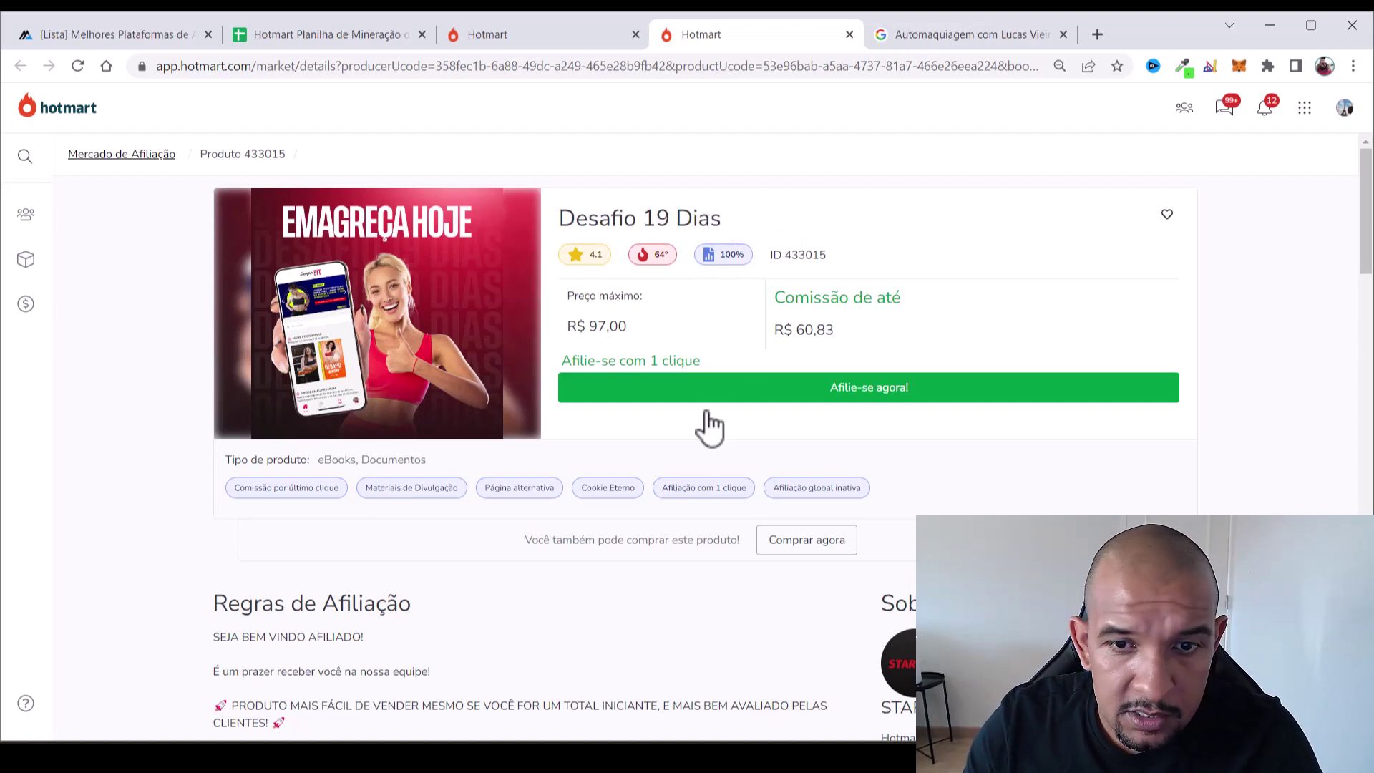
Open the sales page of "Desafio 19 Dias" from its Hotmart details and examine the page's headline
scroll(703, 430, down, 14)
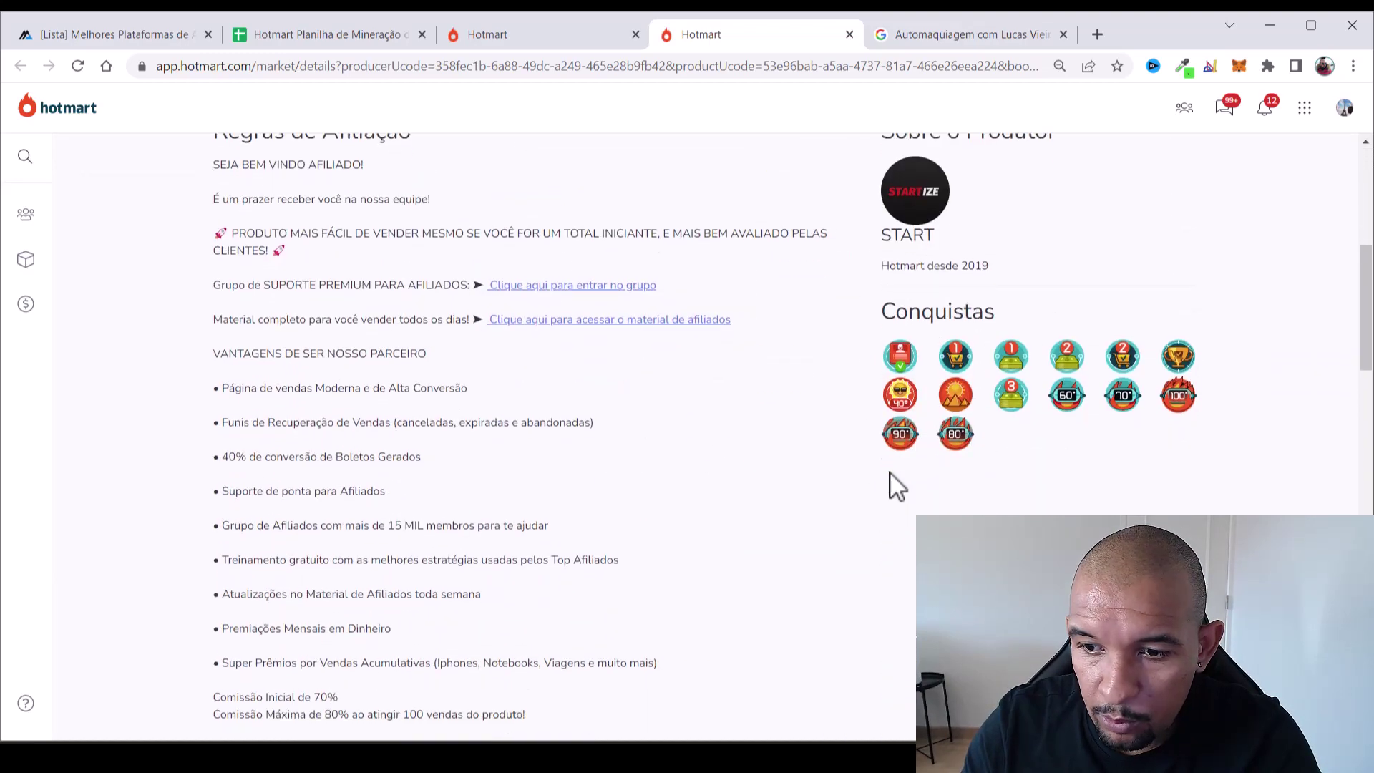
scroll(895, 476, down, 4)
scroll(981, 458, up, 7)
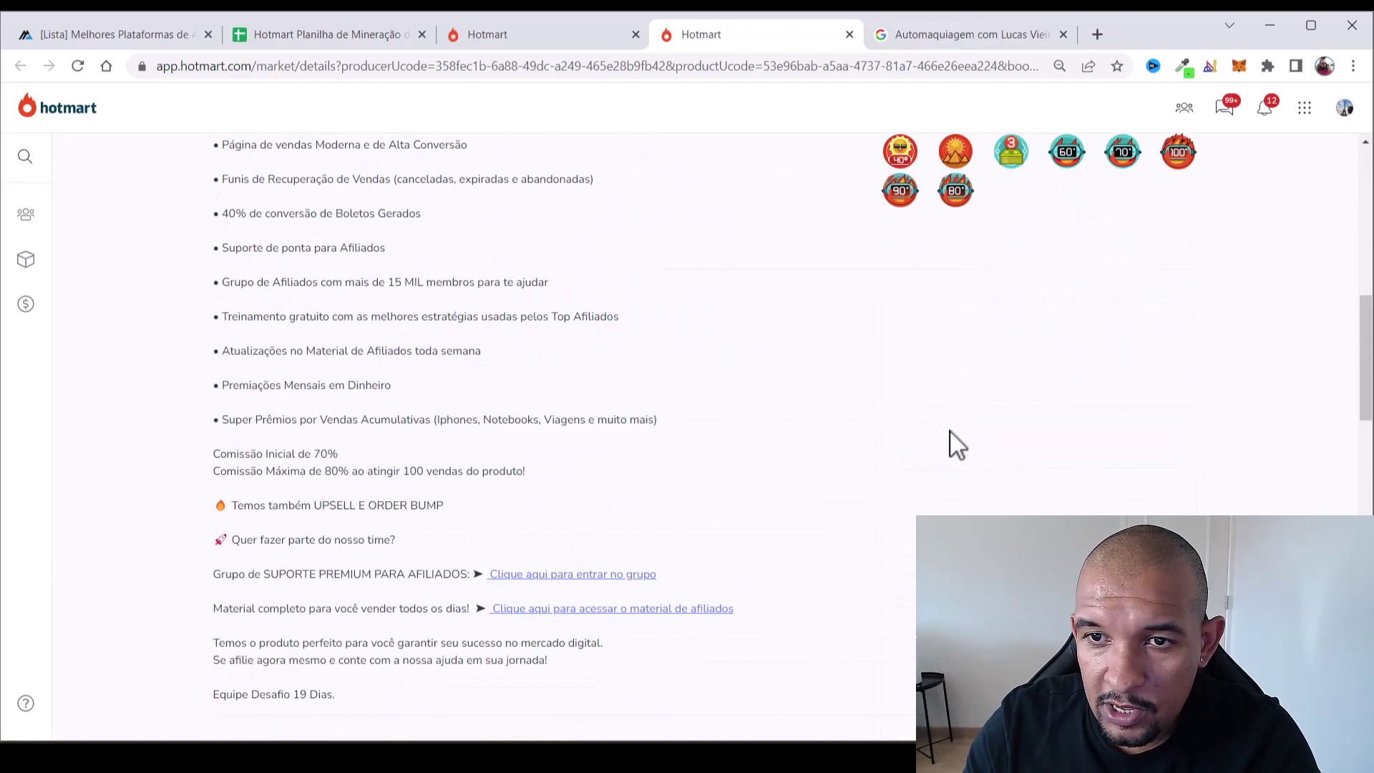
scroll(954, 445, down, 5)
click(905, 621)
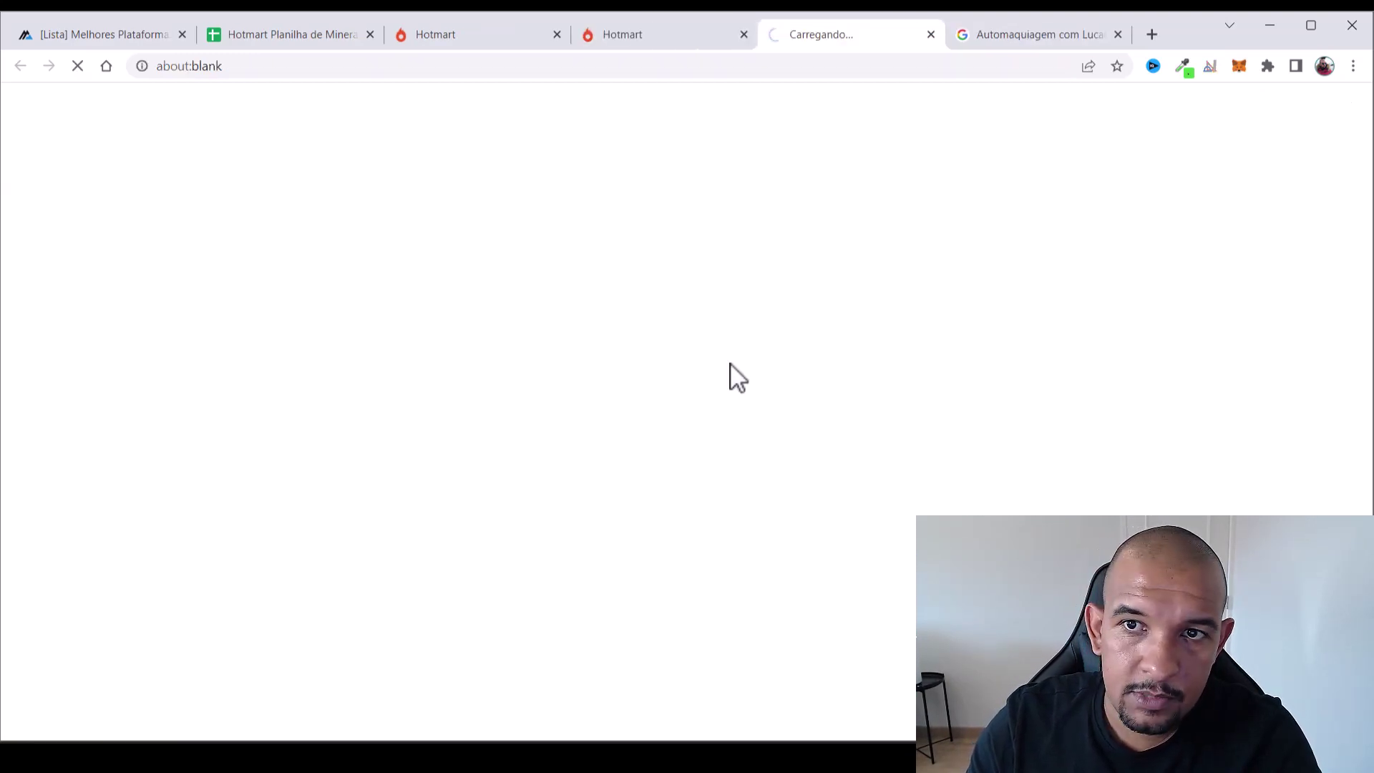
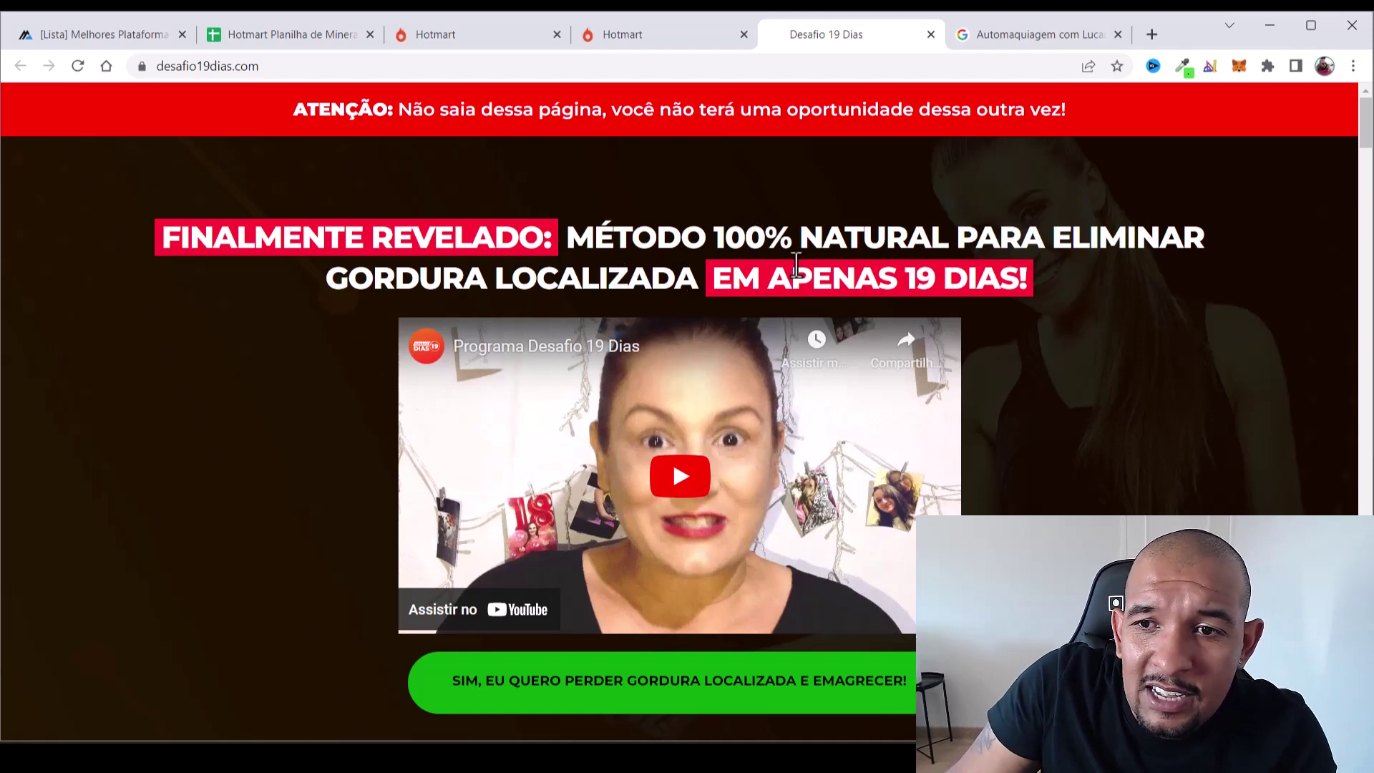
drag(796, 265, 1043, 276)
click(1062, 285)
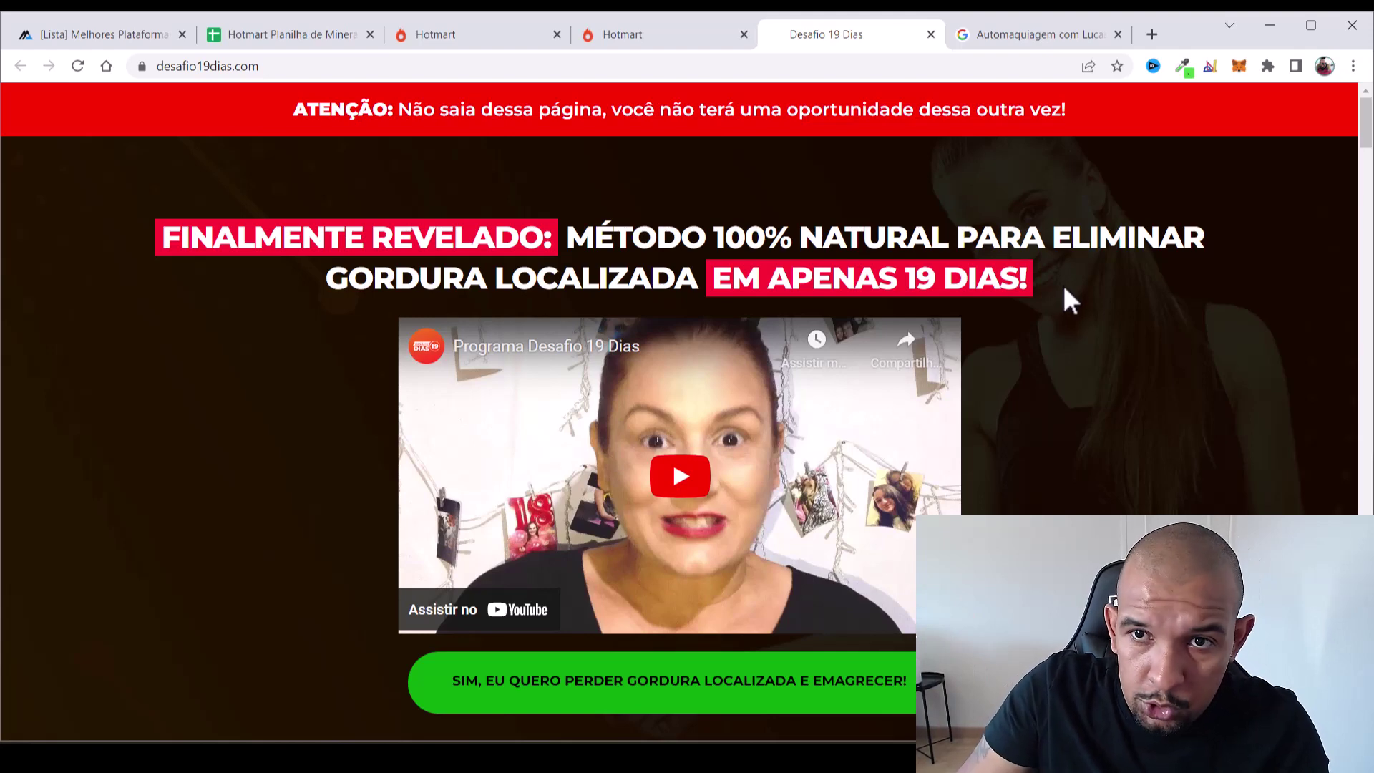
Review the headline, presentation video and purchase call-to-action on the "Desafio 19 Dias" sales page
scroll(1063, 293, down, 3)
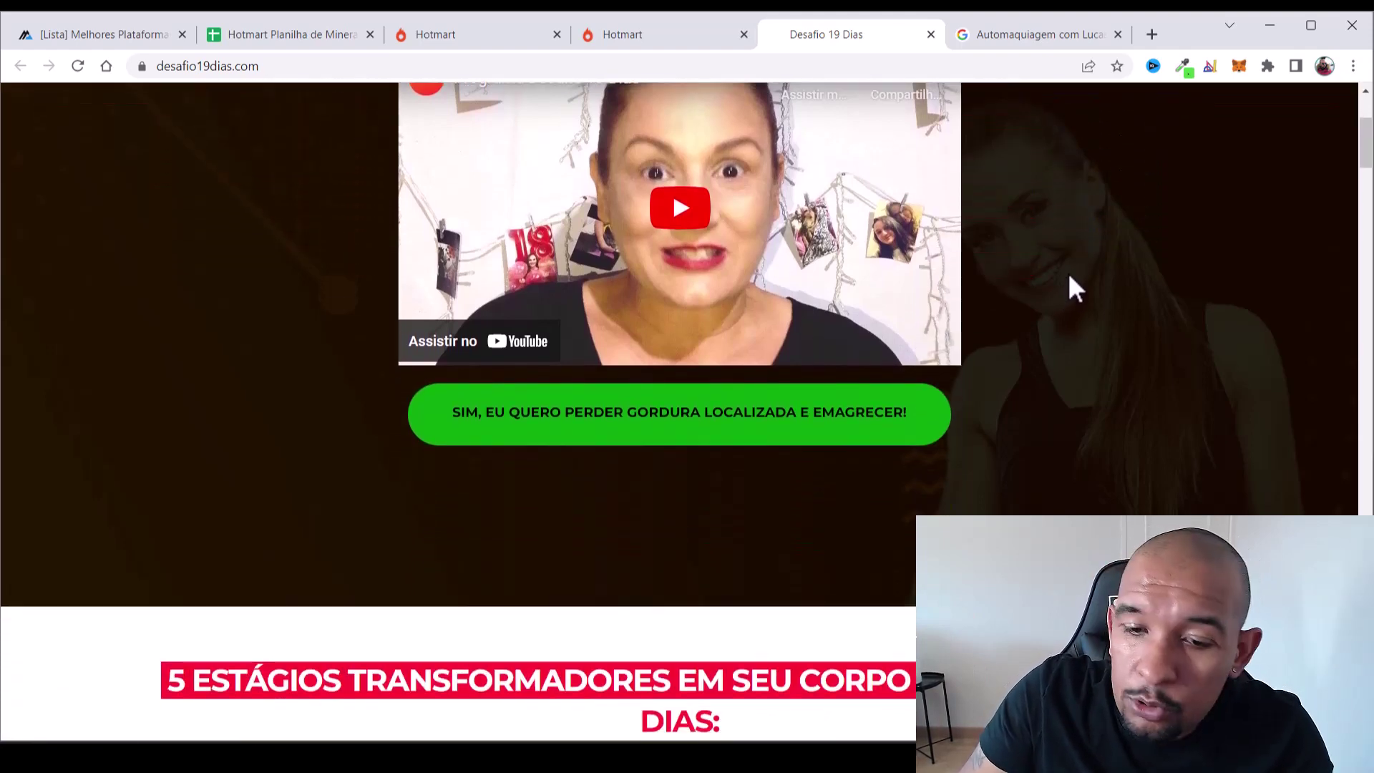
scroll(1072, 292, down, 2)
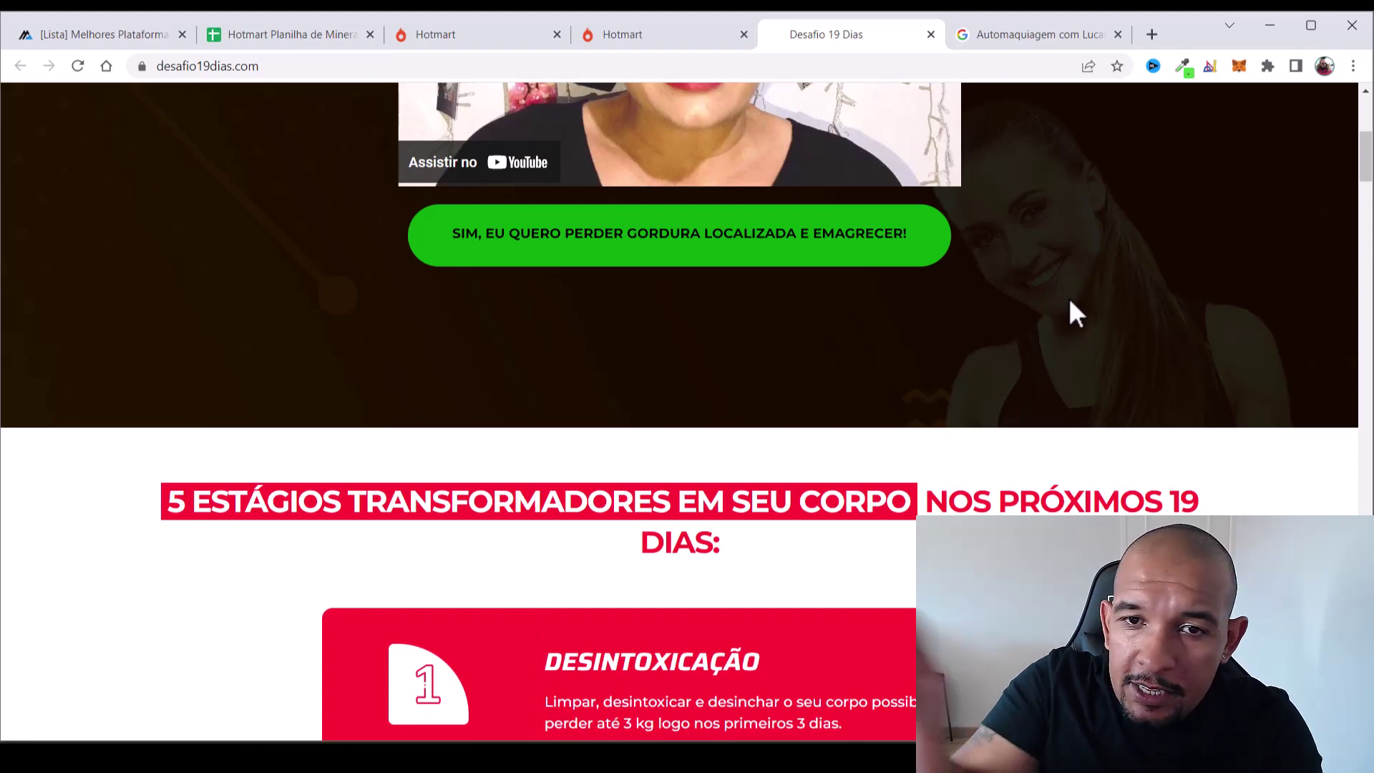
scroll(1067, 303, up, 5)
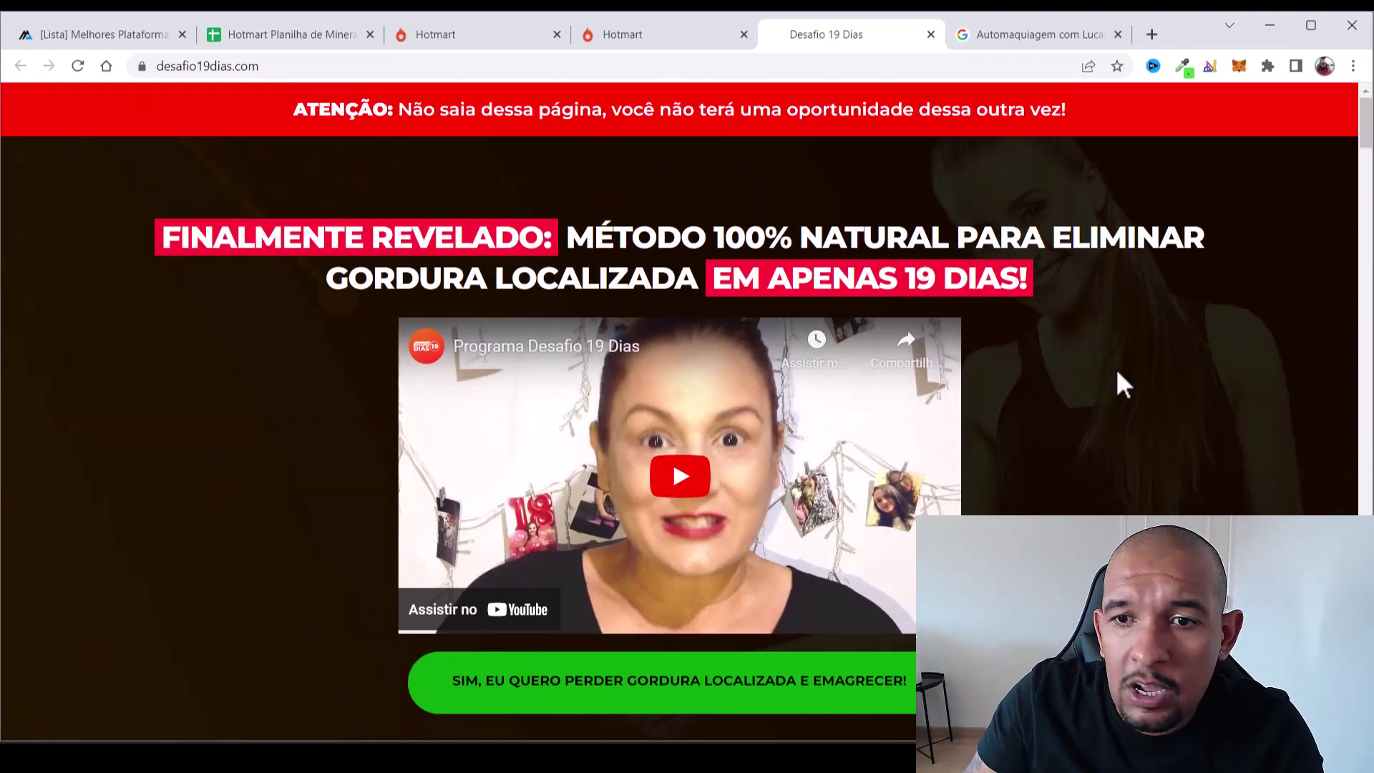
scroll(1114, 394, down, 1)
scroll(1111, 386, down, 2)
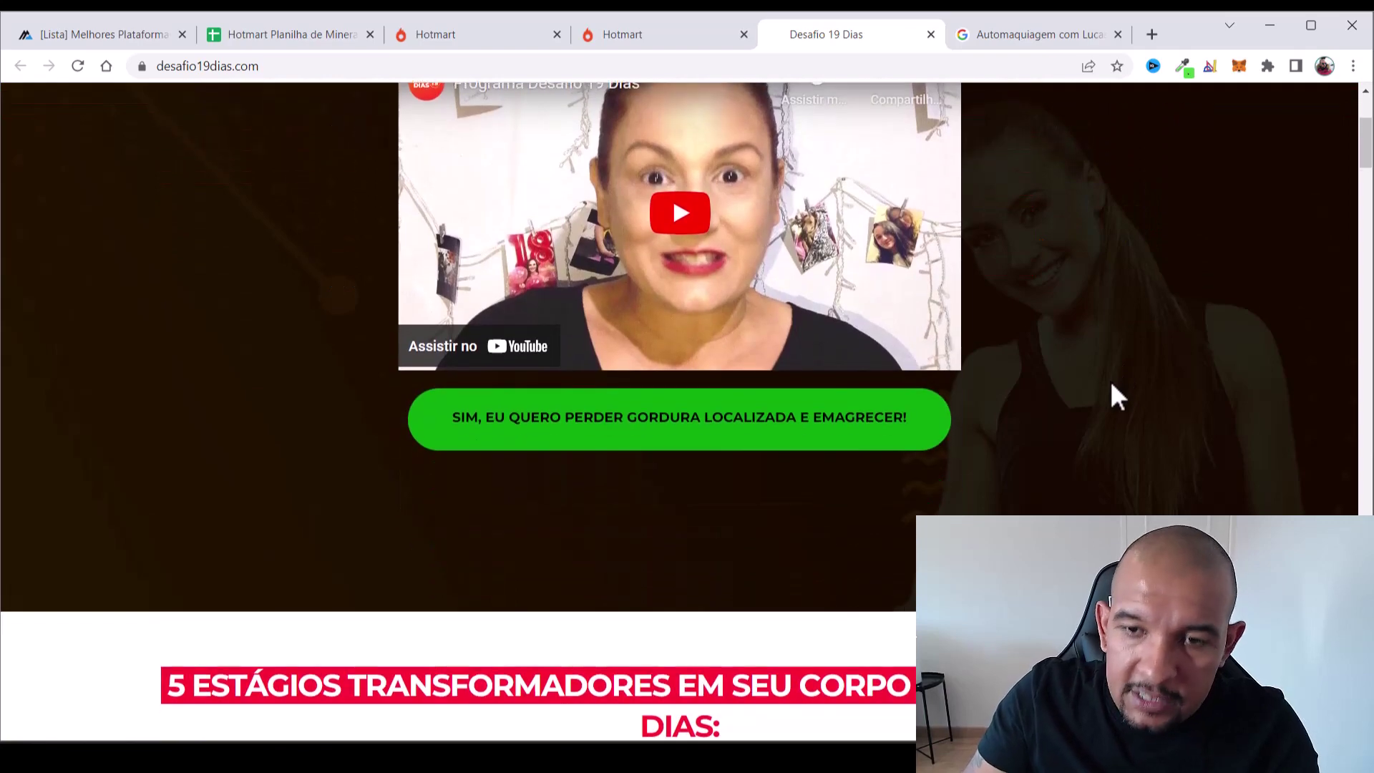
scroll(1095, 367, down, 2)
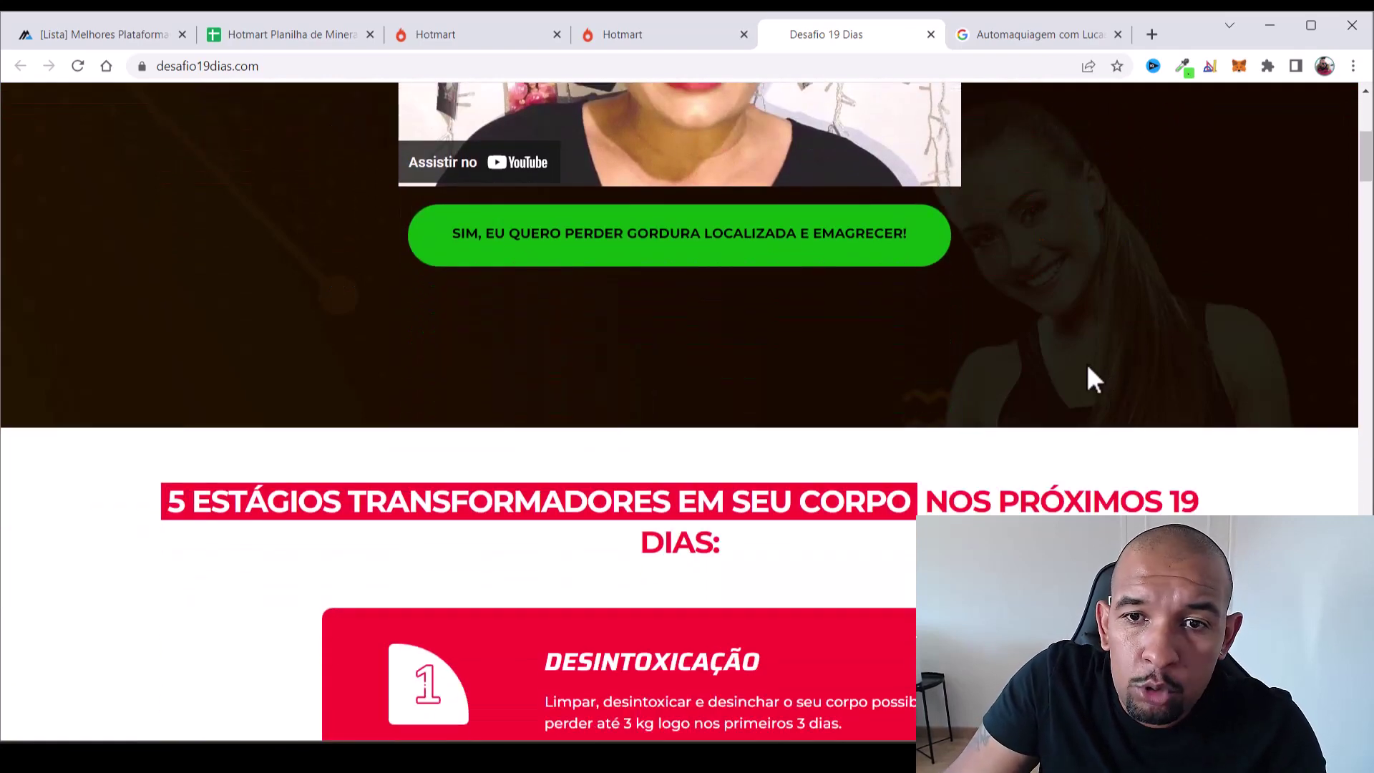
Skim the "Desafio 19 Dias" program contents, testimonials and guarantee down to the offer section, and highlight the offer price
scroll(816, 414, down, 7)
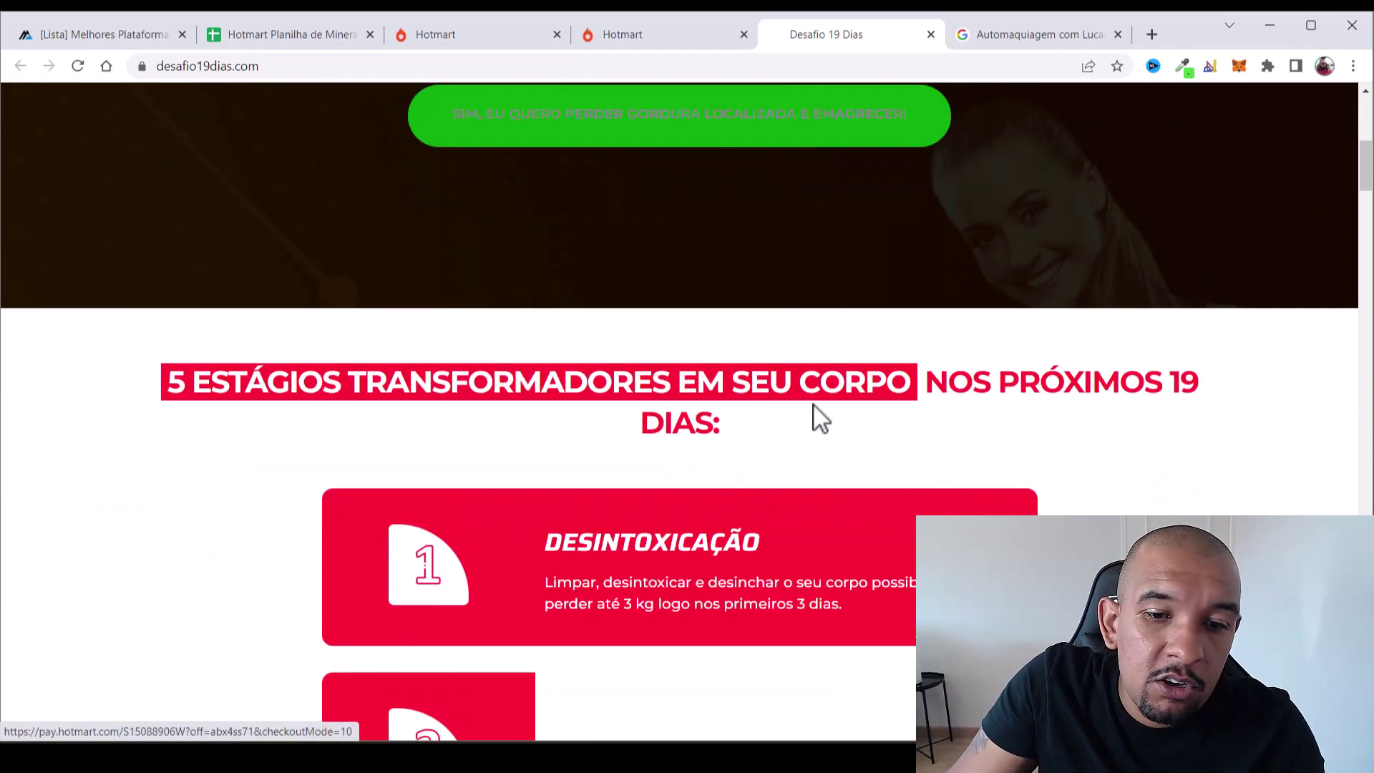
scroll(823, 418, down, 13)
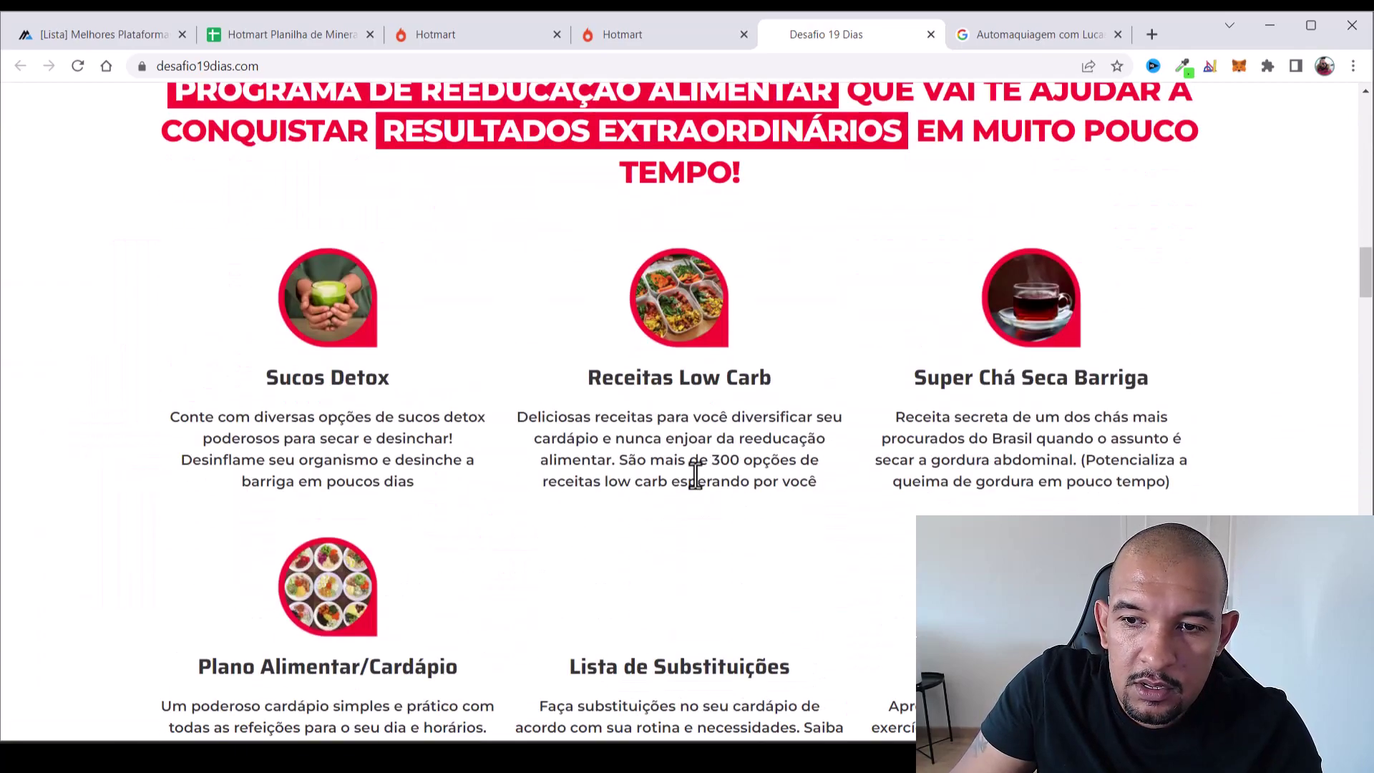
scroll(696, 476, down, 13)
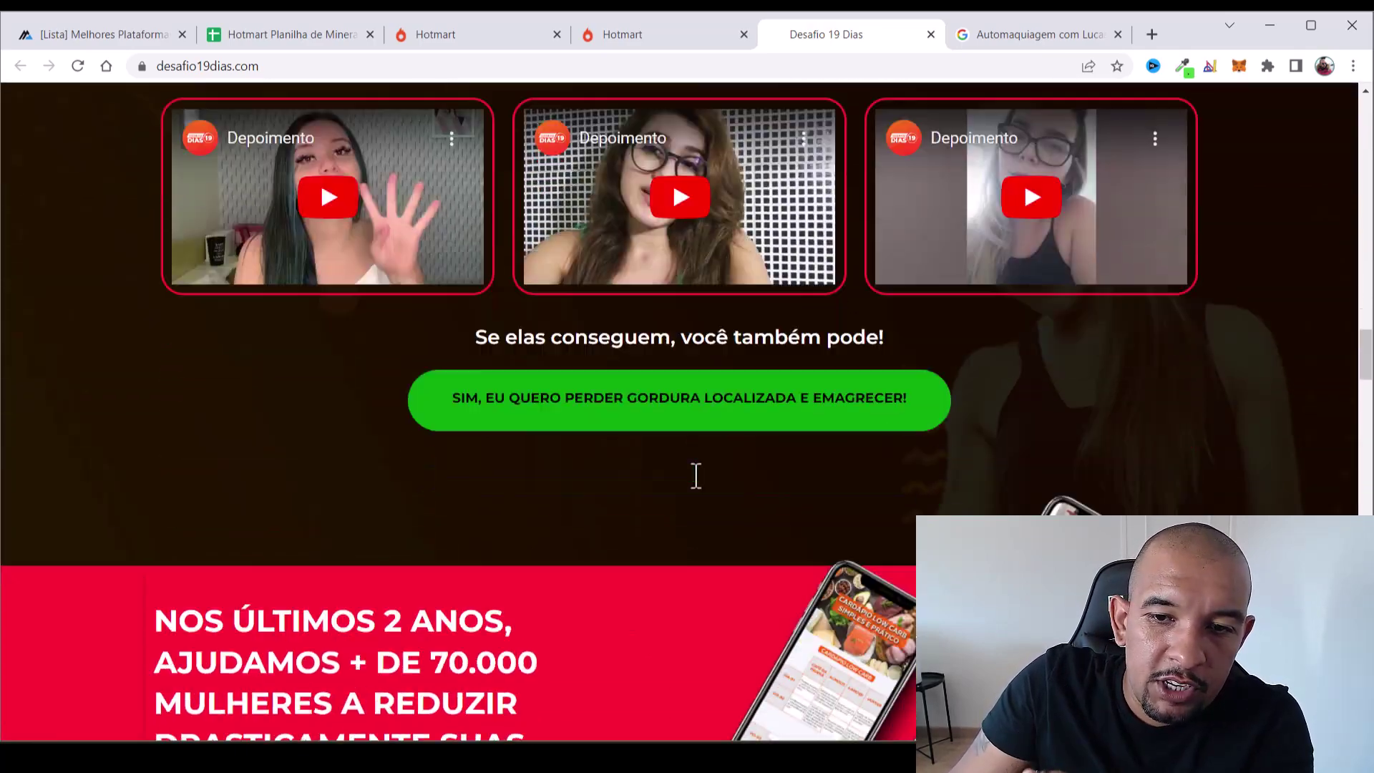
scroll(696, 476, down, 3)
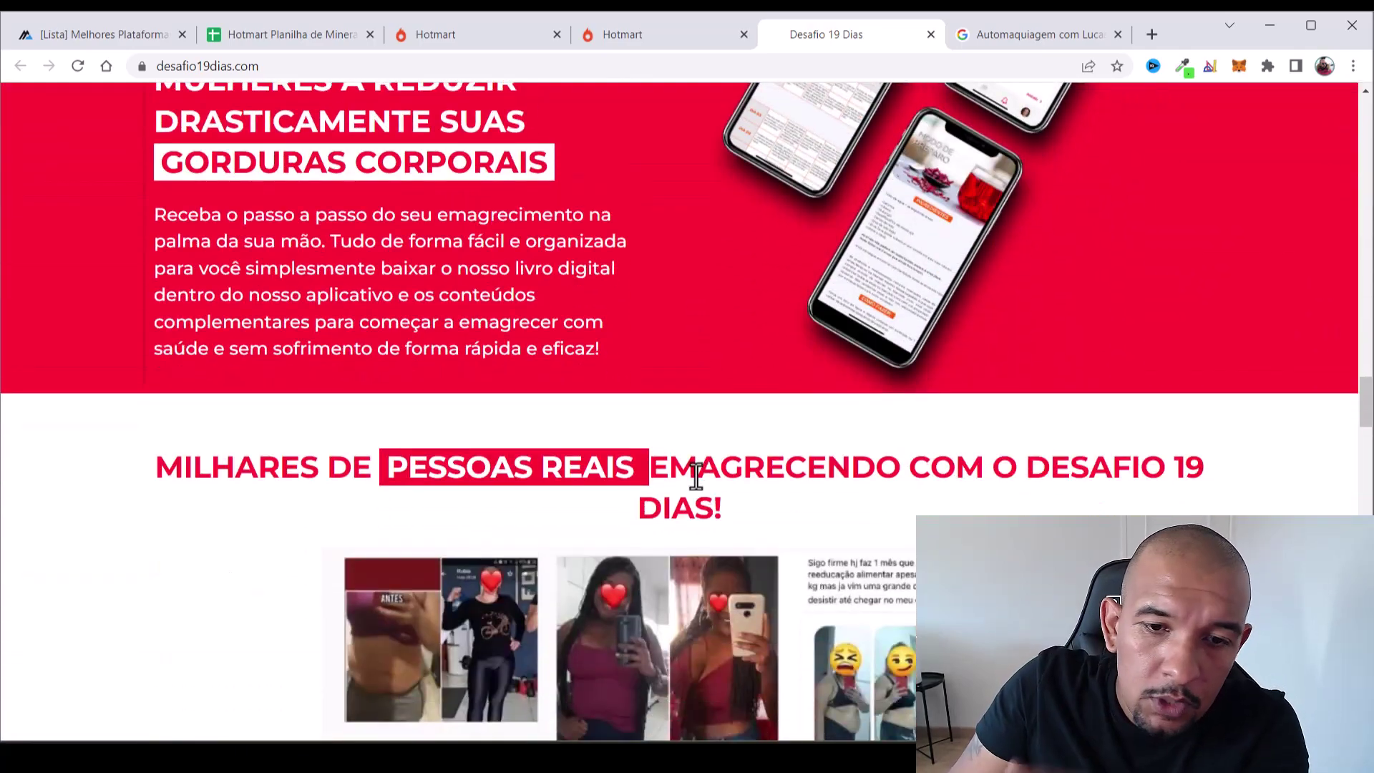
scroll(695, 475, down, 15)
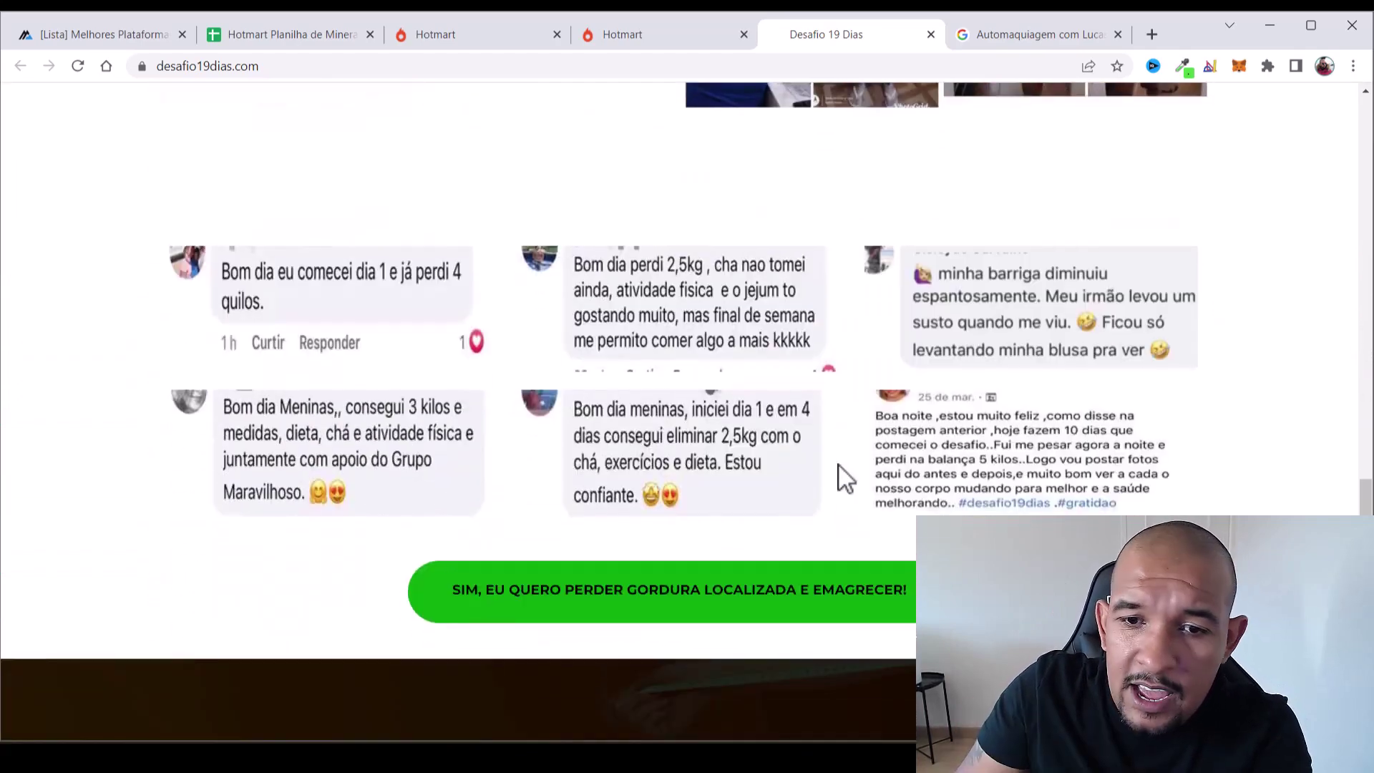
scroll(839, 464, down, 16)
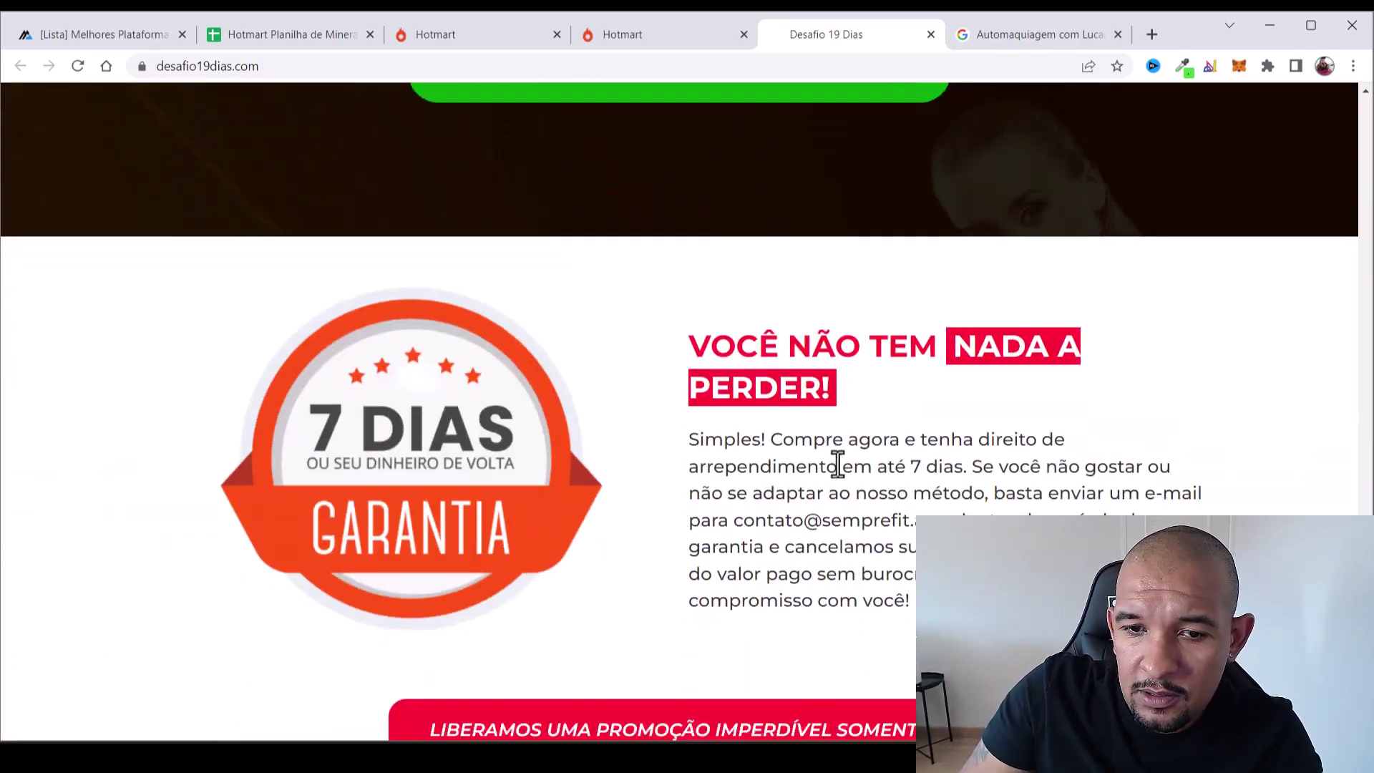
scroll(838, 464, down, 7)
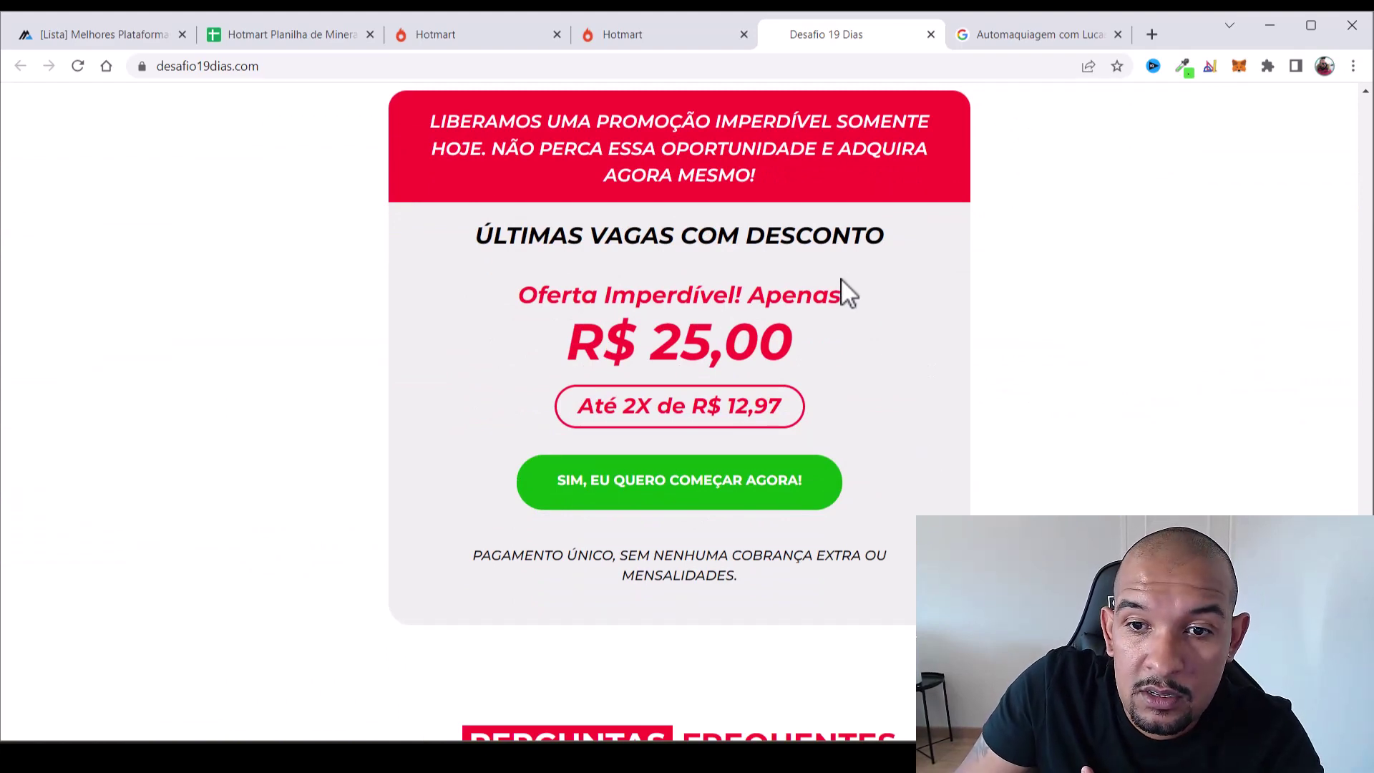
drag(536, 304, 842, 367)
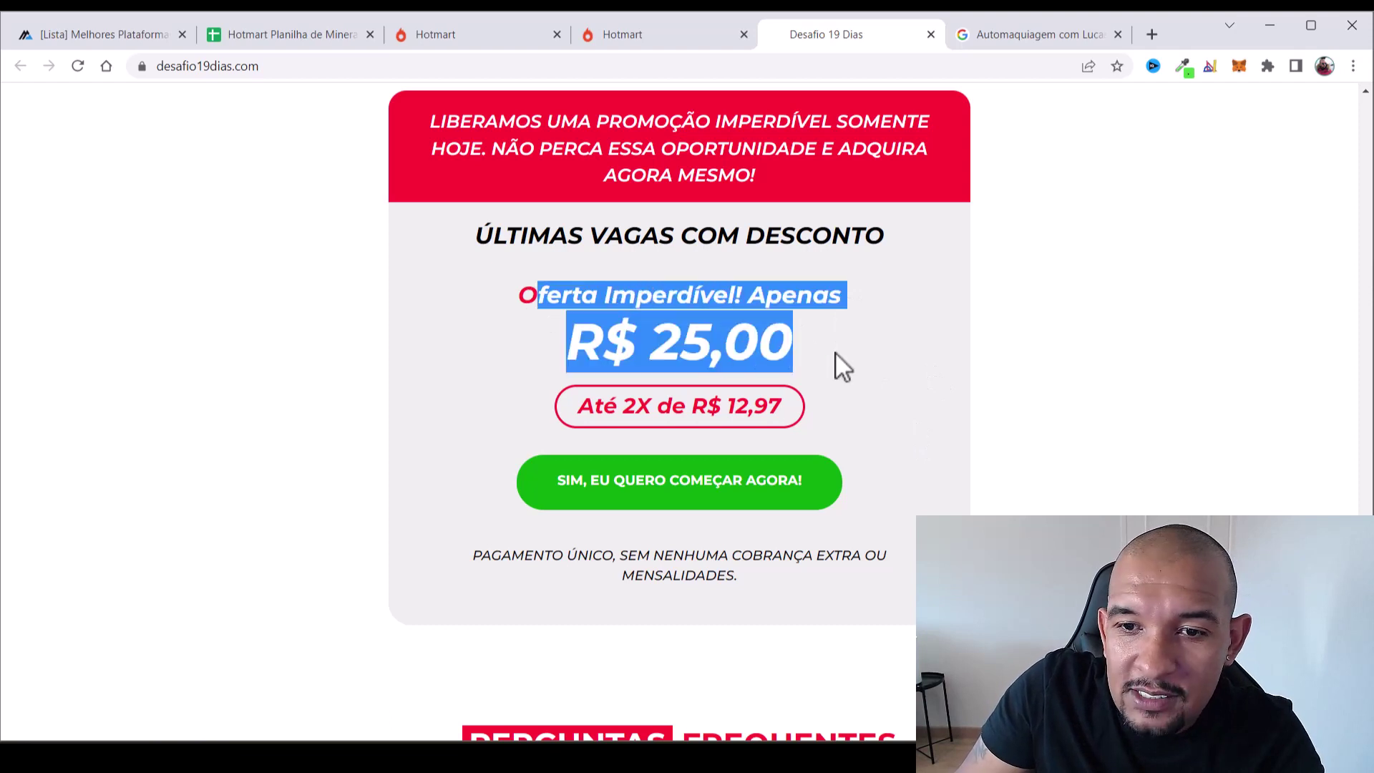
Close the sales page and Hotmart details of "Desafio 19 Dias", and return to the affiliate market listing
click(931, 35)
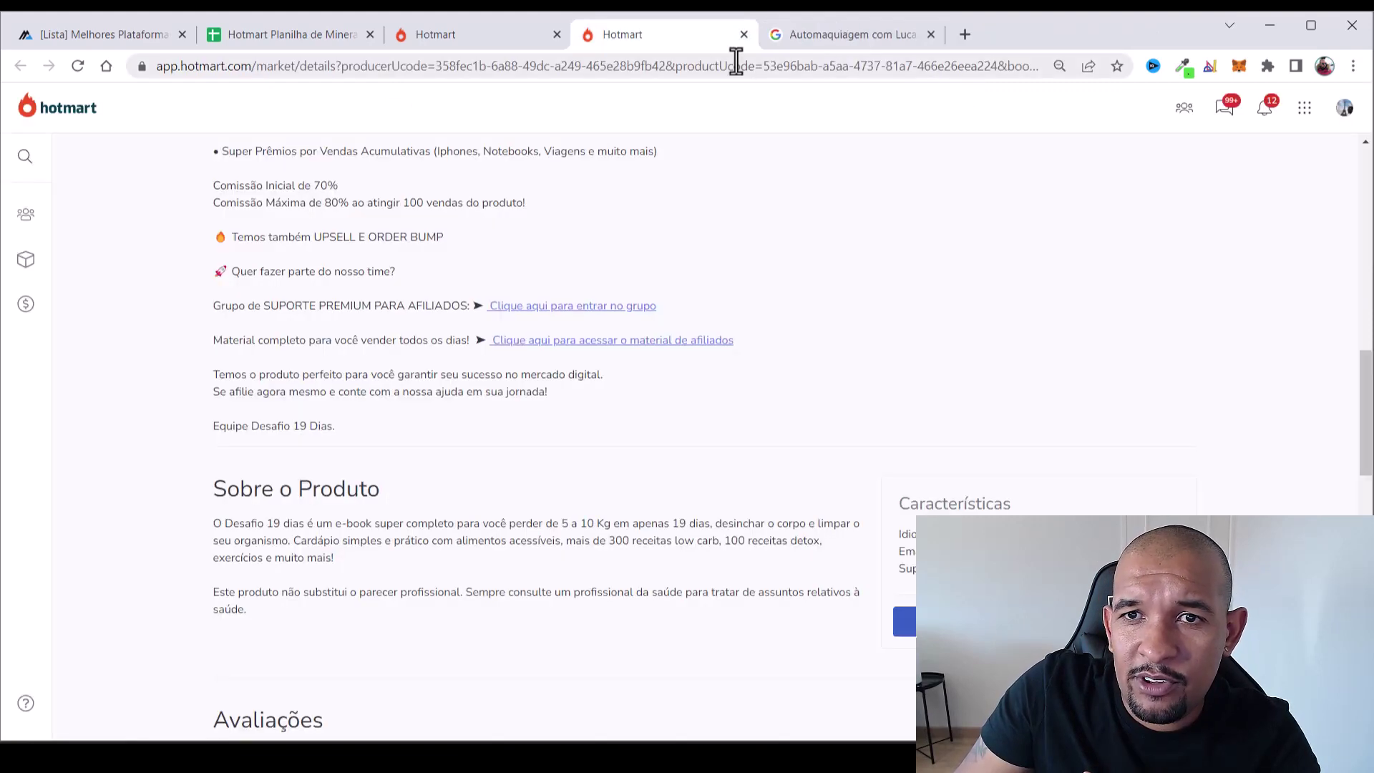
click(744, 34)
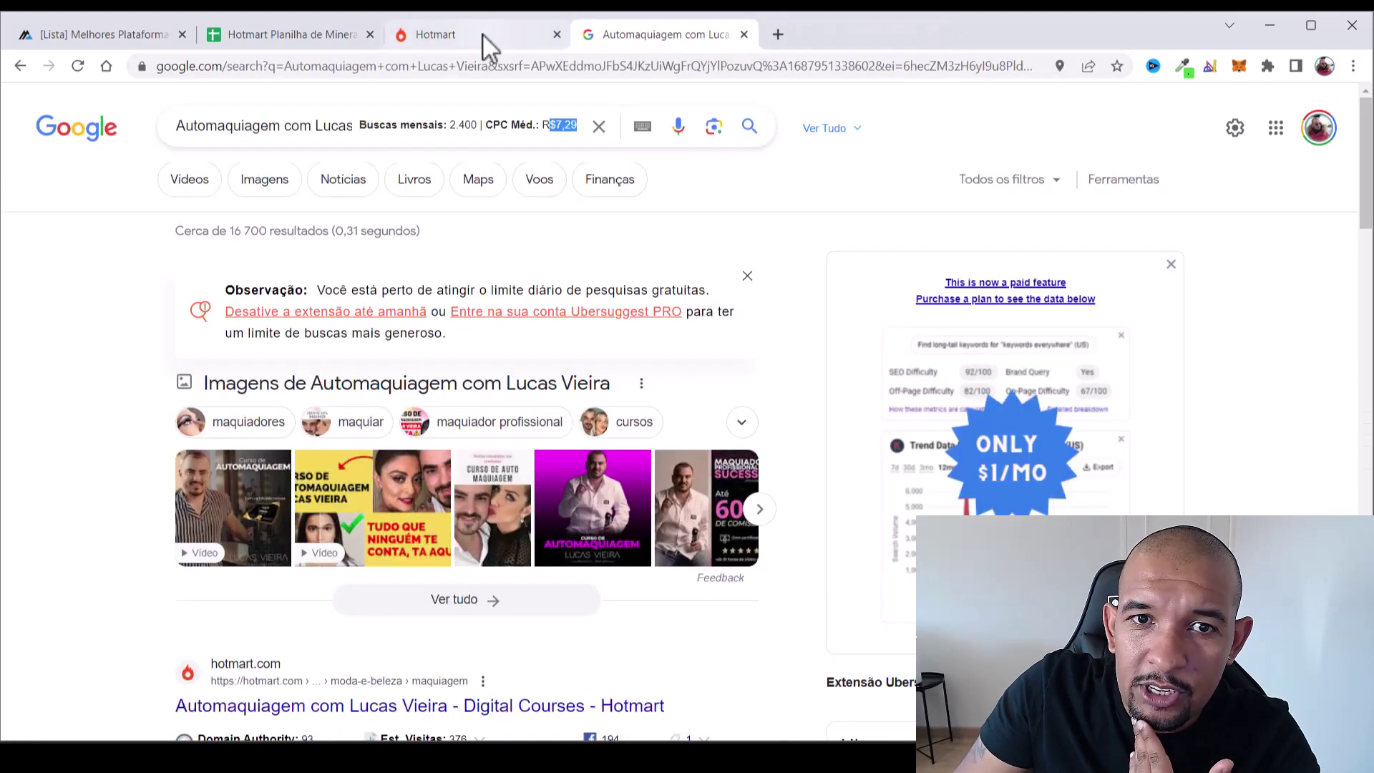
click(482, 34)
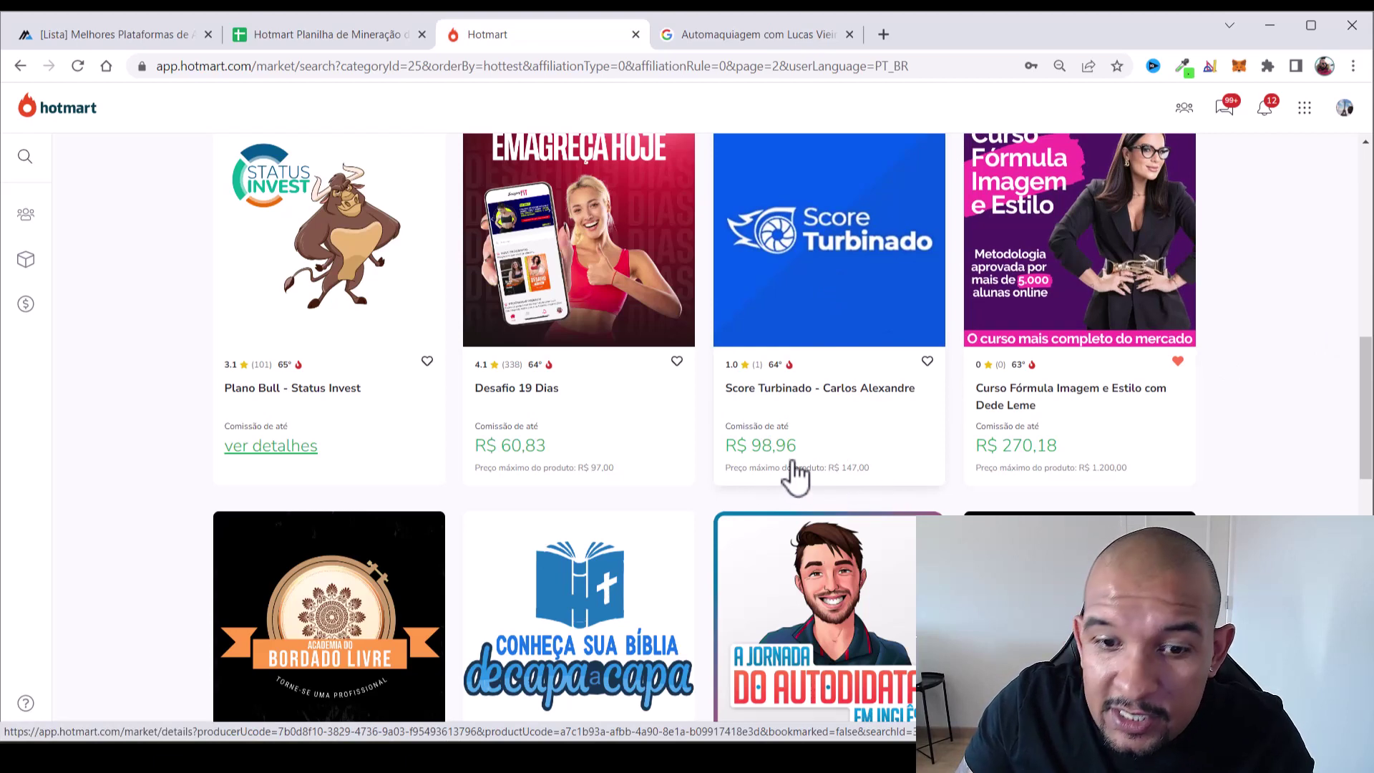
Open the Hotmart details of "Score Turbinado" in a new tab and check its affiliation rules, description and ratings
right_click(822, 239)
click(852, 255)
click(724, 36)
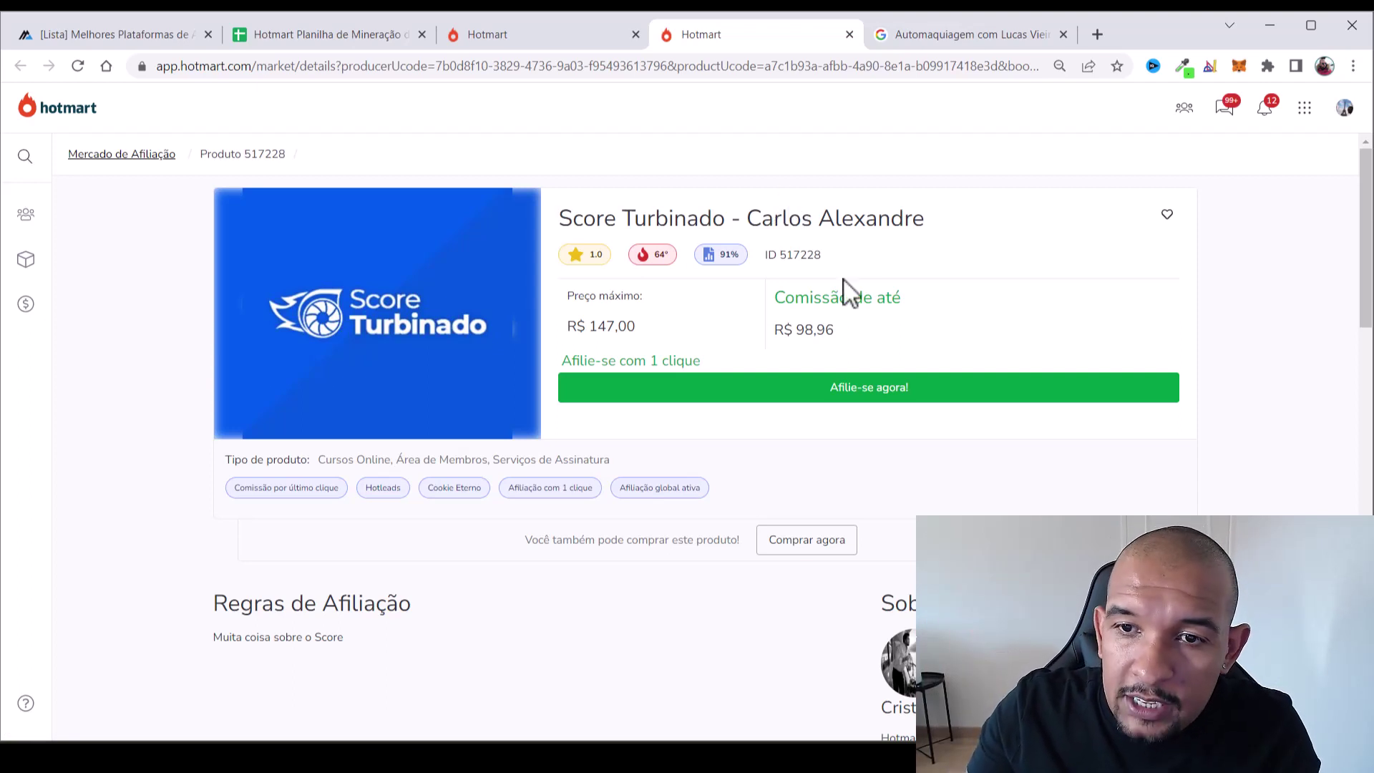
scroll(845, 290, down, 3)
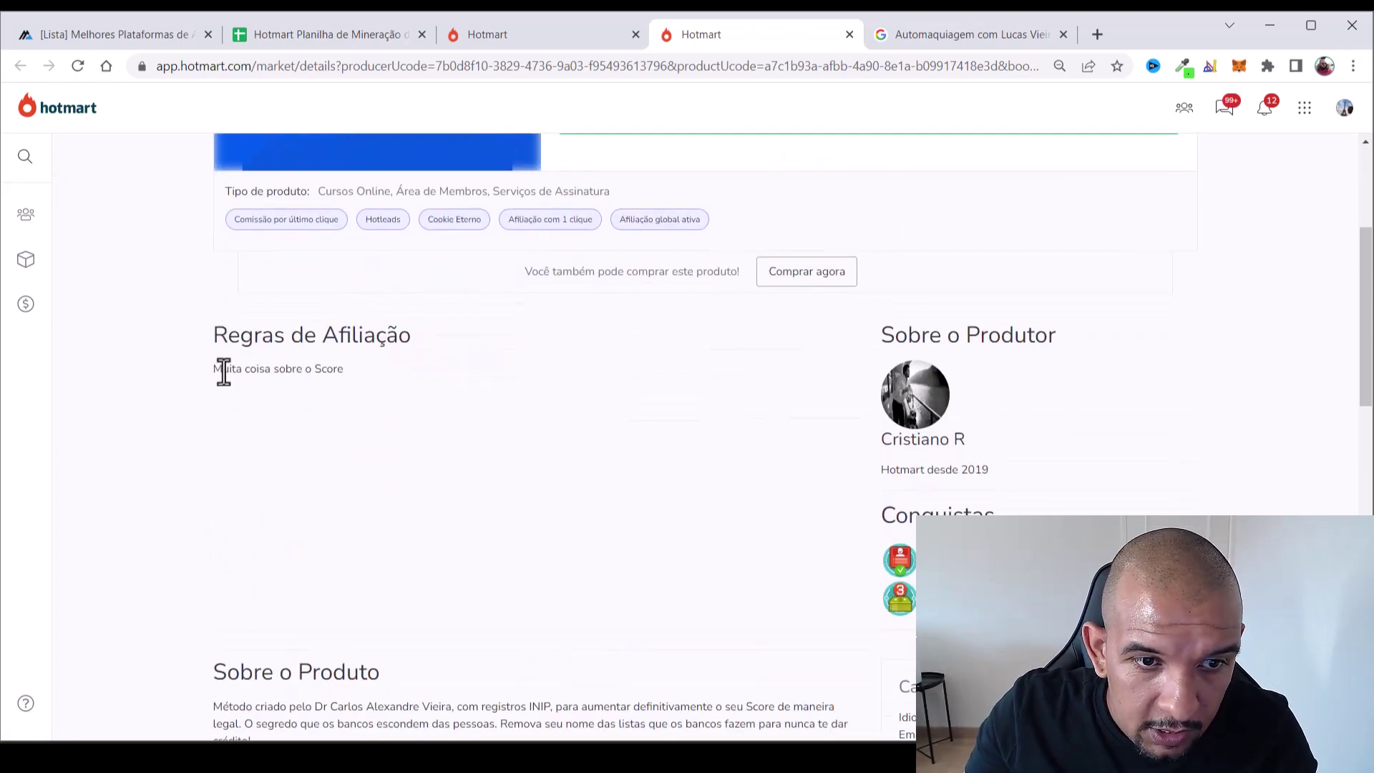
drag(224, 372, 415, 390)
scroll(521, 427, down, 7)
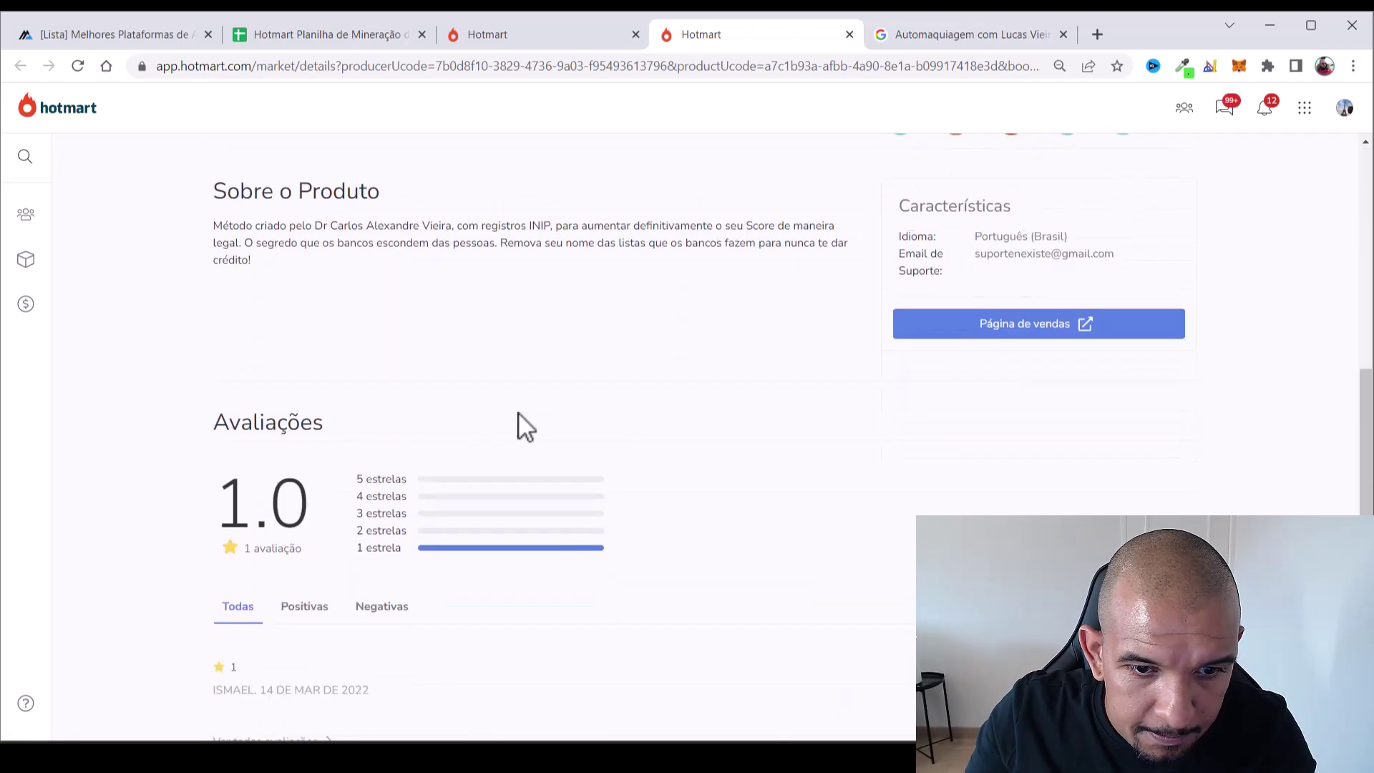
scroll(552, 415, up, 11)
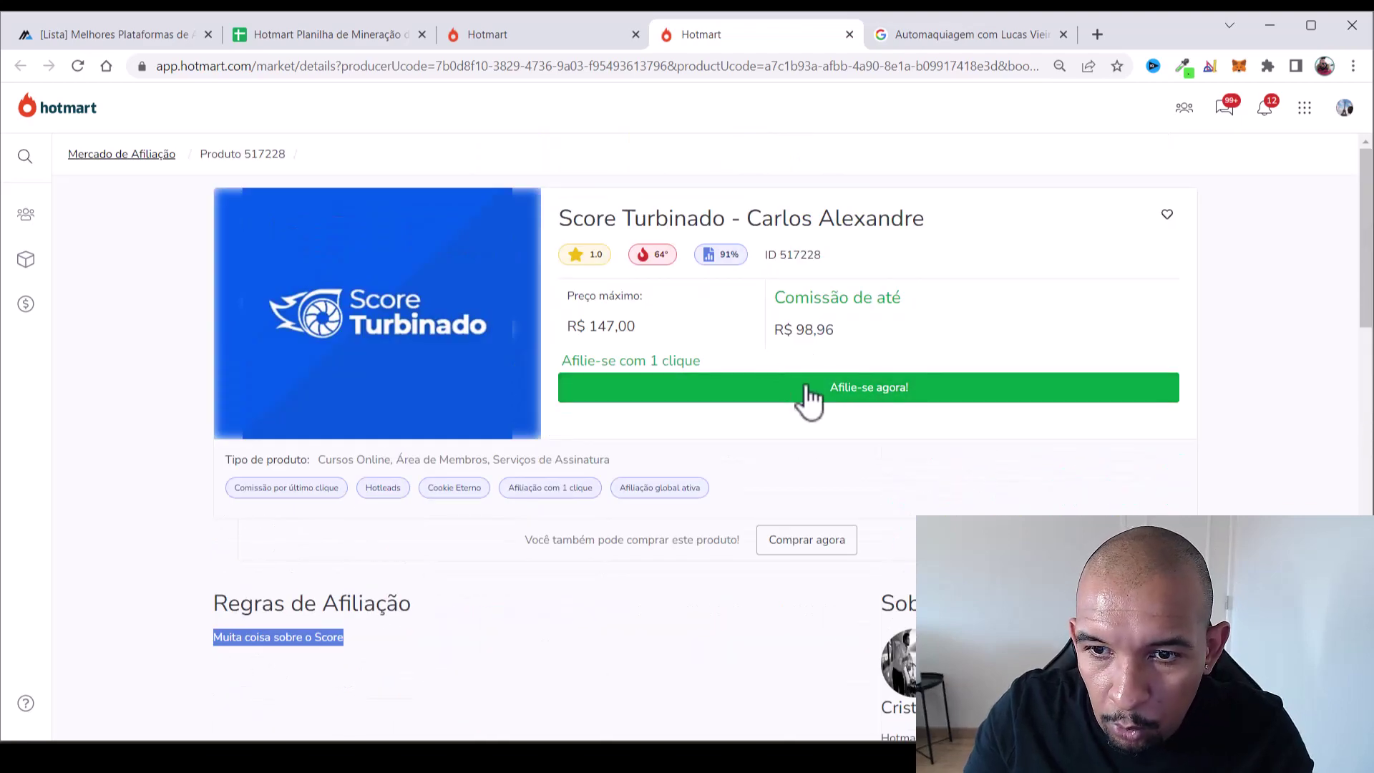
Open the sales page of "Score Turbinado" from its Hotmart details and examine the headline, promises and video
scroll(911, 420, down, 6)
right_click(1037, 279)
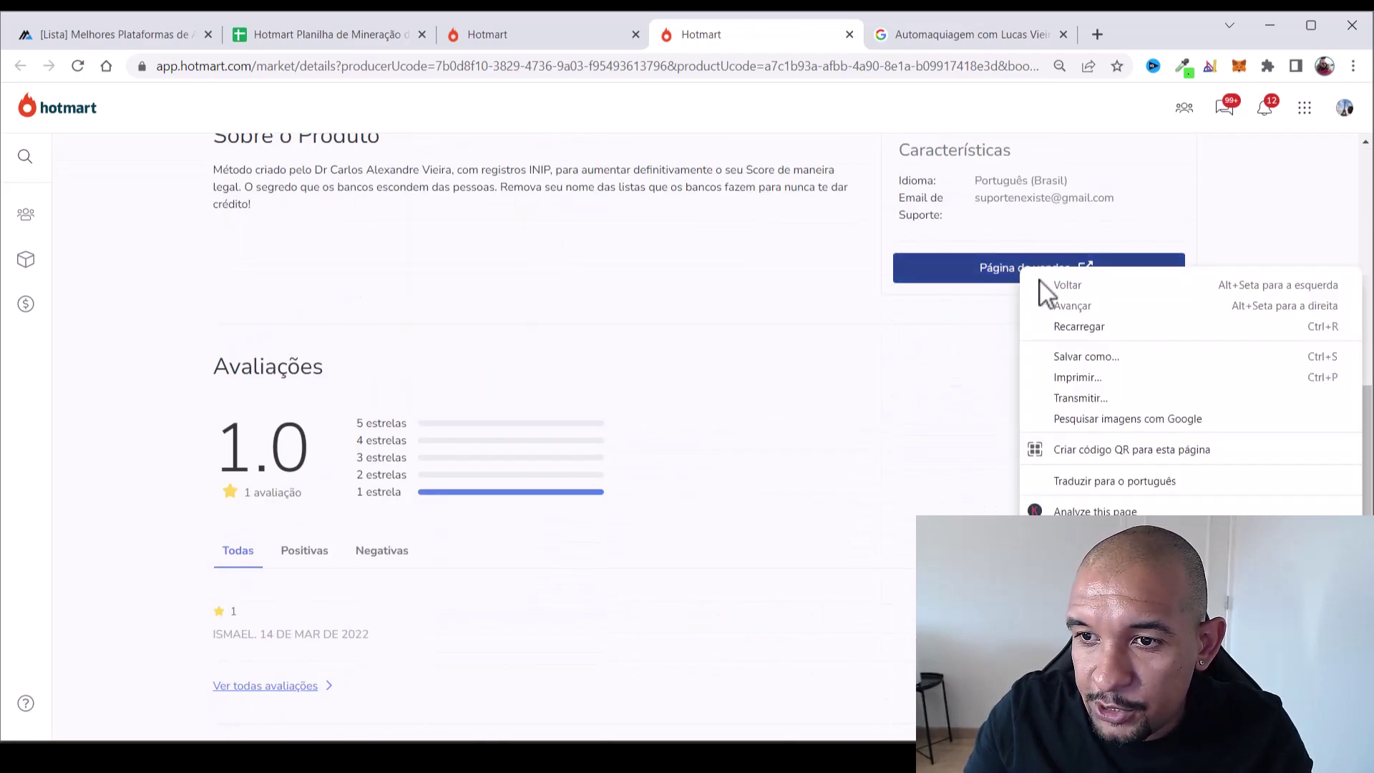
click(979, 264)
click(979, 264)
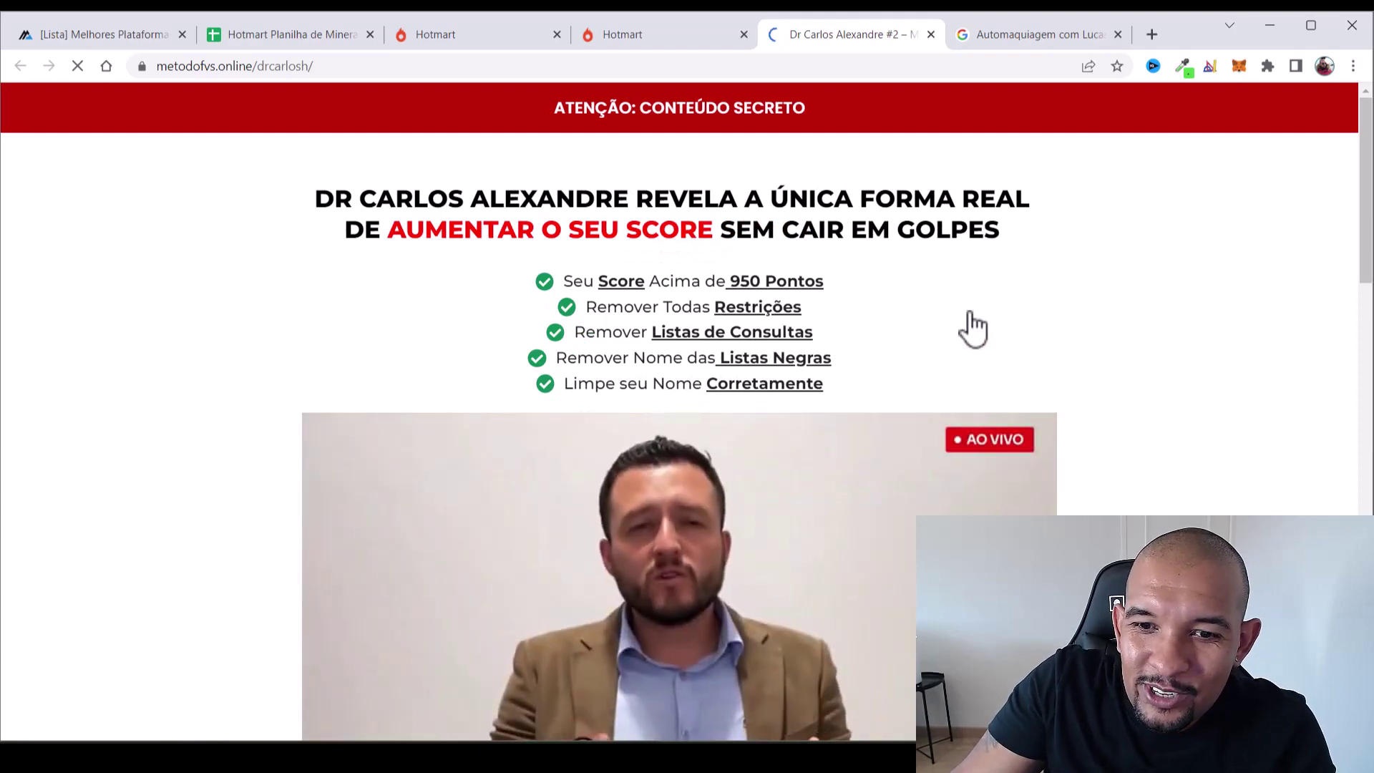
scroll(1353, 454, down, 6)
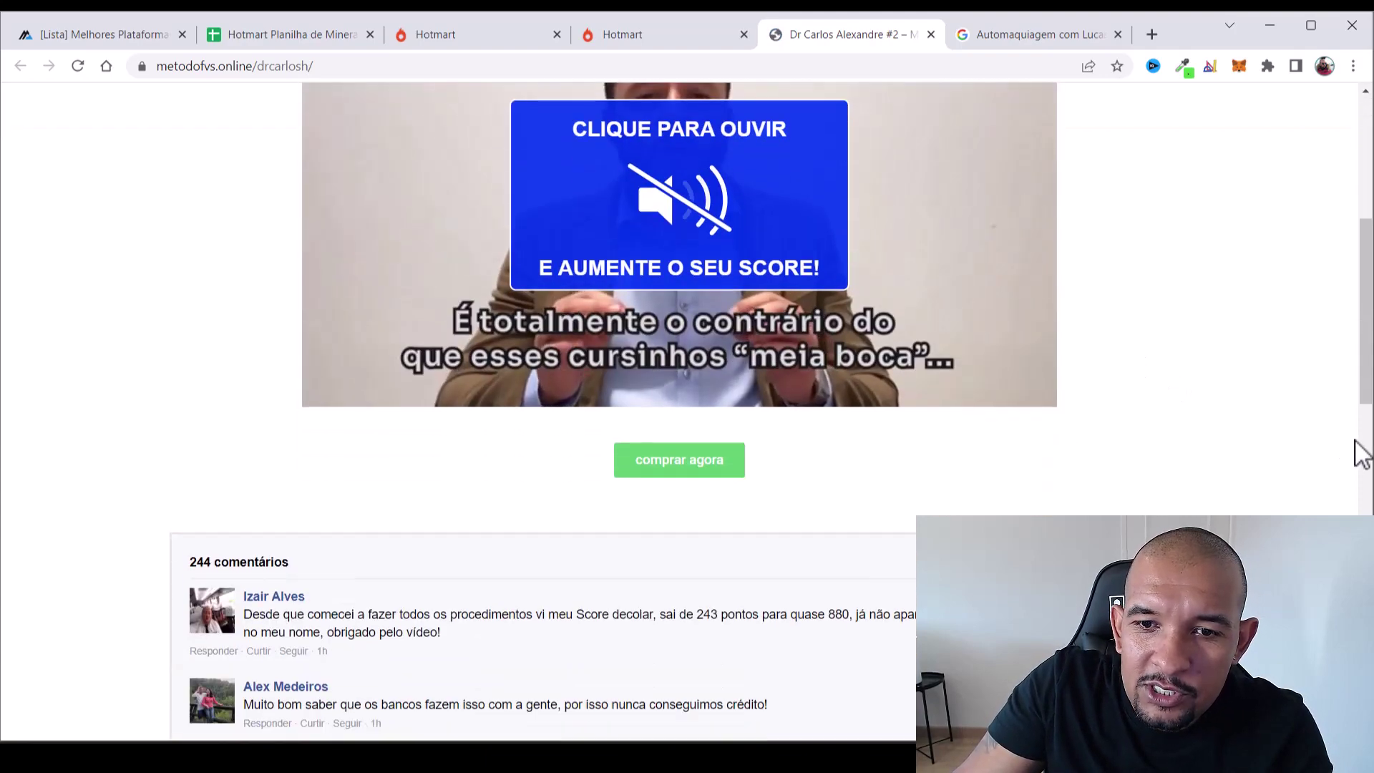
scroll(1354, 455, up, 6)
scroll(1281, 451, down, 4)
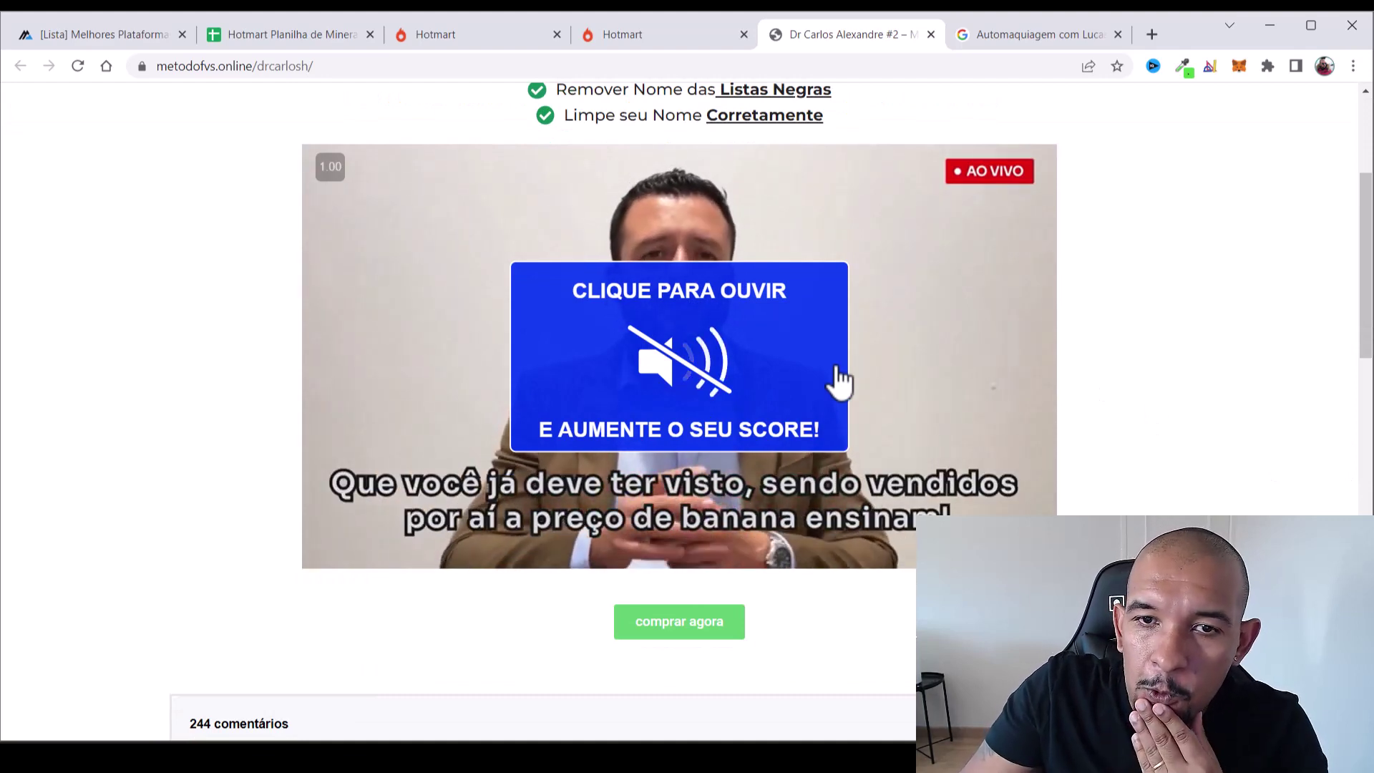
Inspect the comments section and footer disclaimer of the "Score Turbinado" sales page, highlighting a commenter's name to check authenticity
scroll(1119, 337, down, 6)
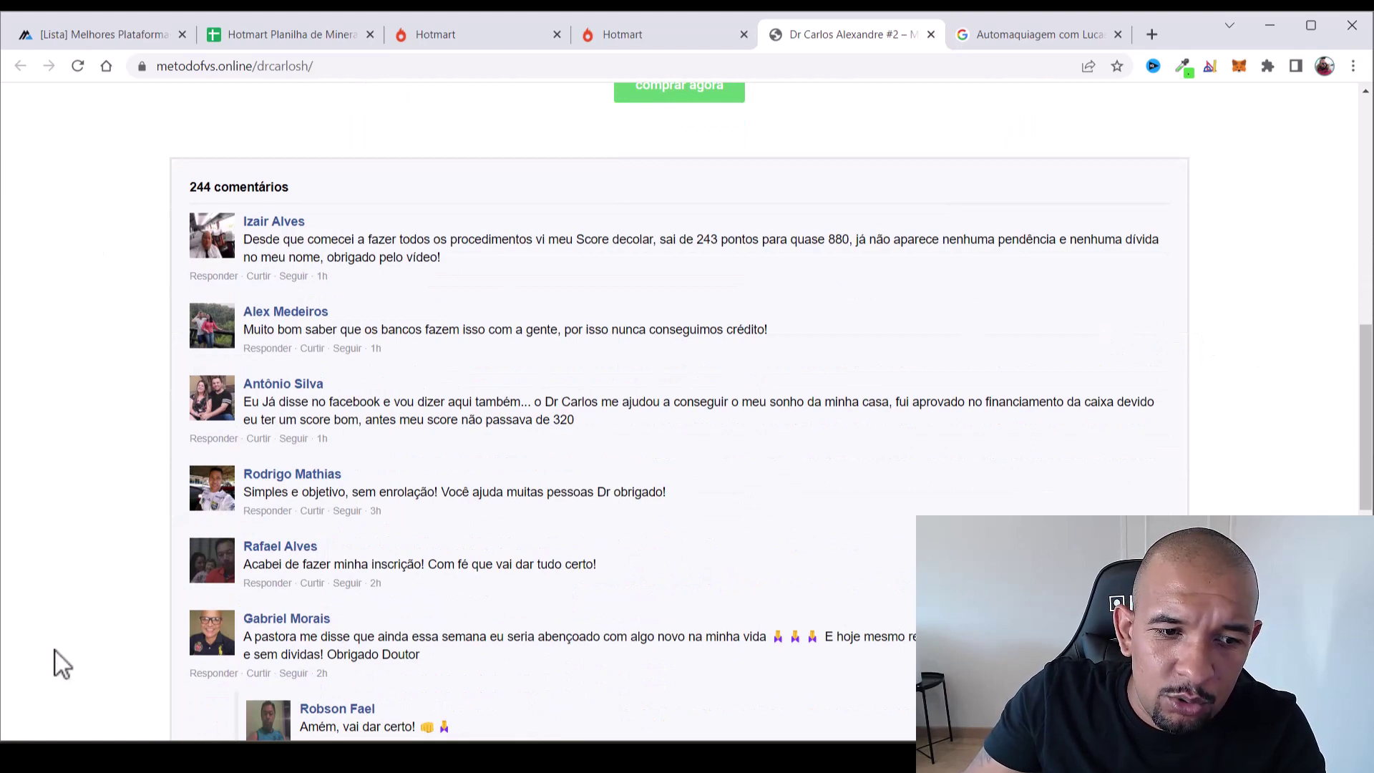
drag(272, 384, 486, 447)
click(285, 240)
triple_click(271, 222)
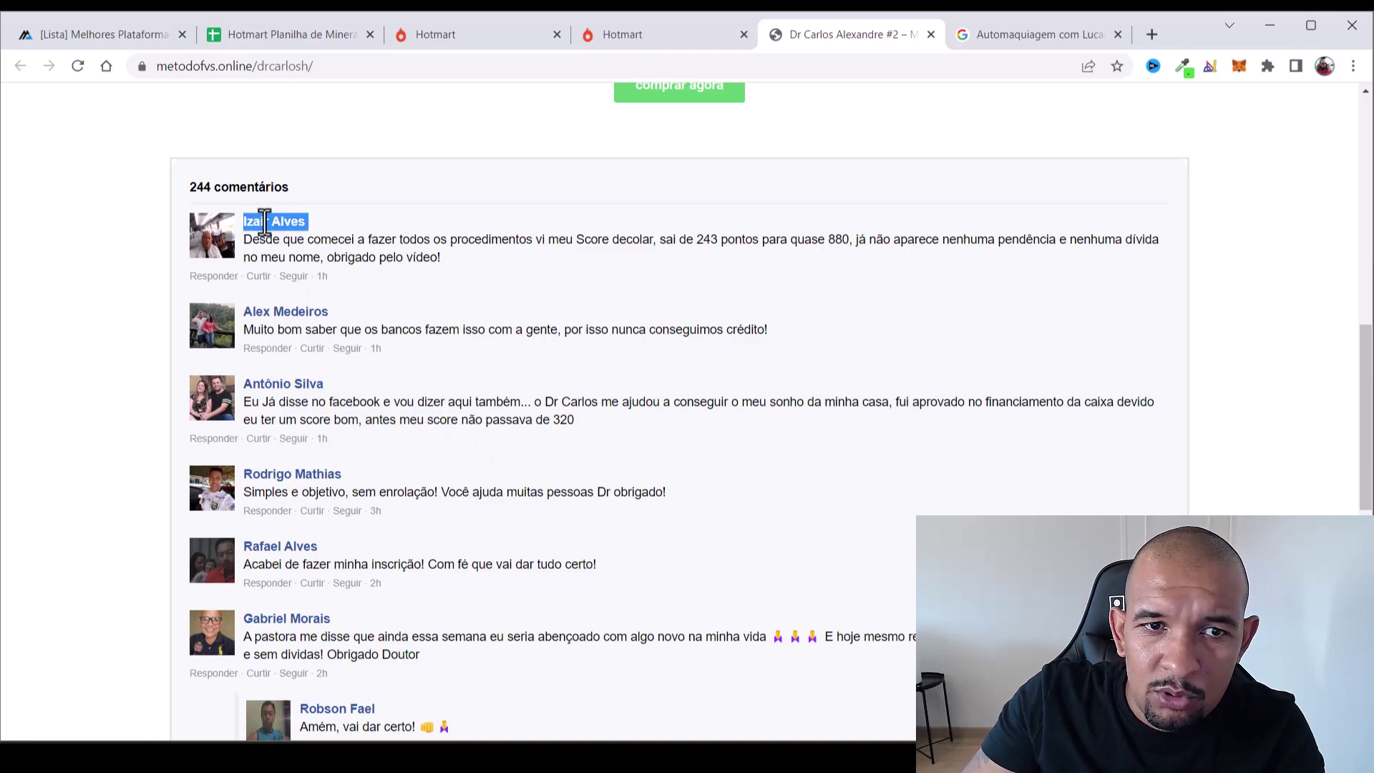
scroll(952, 400, down, 6)
scroll(942, 456, down, 3)
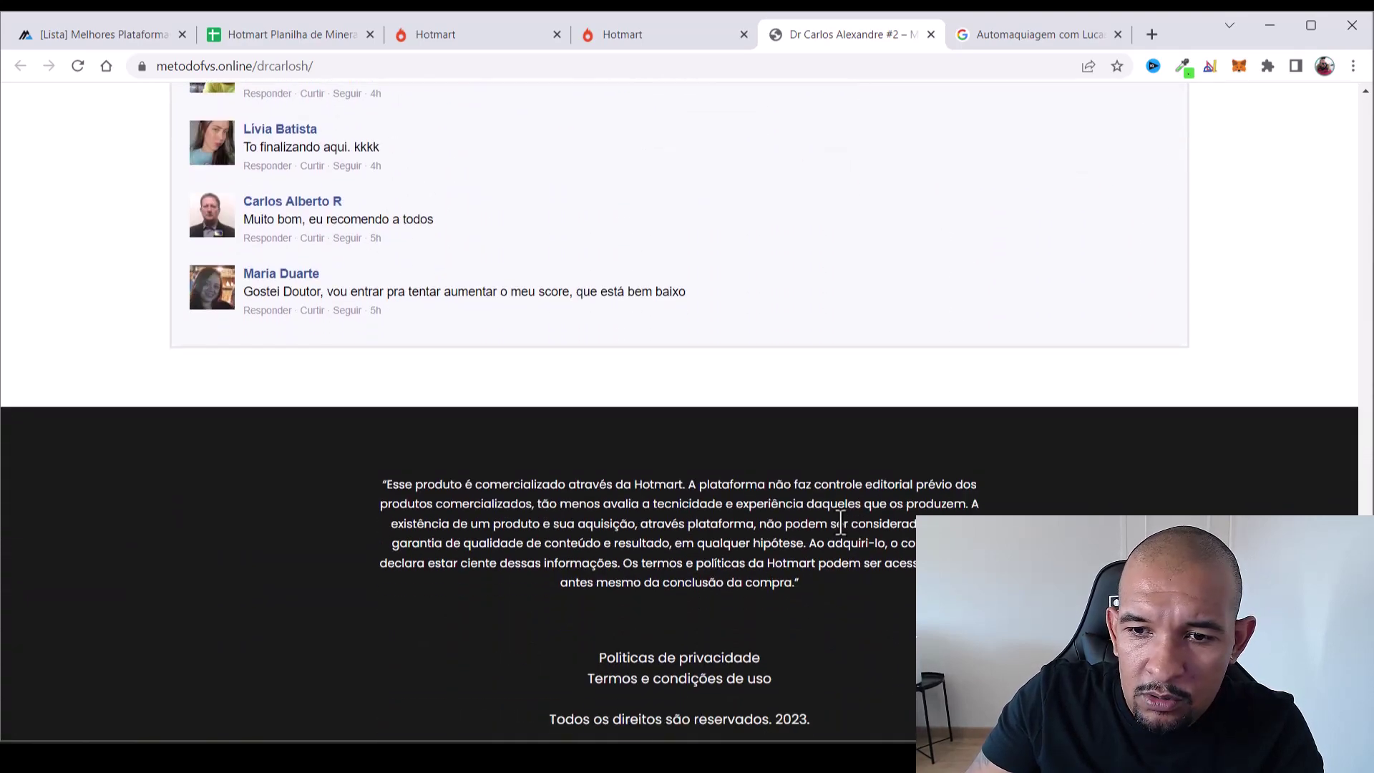
scroll(574, 453, up, 15)
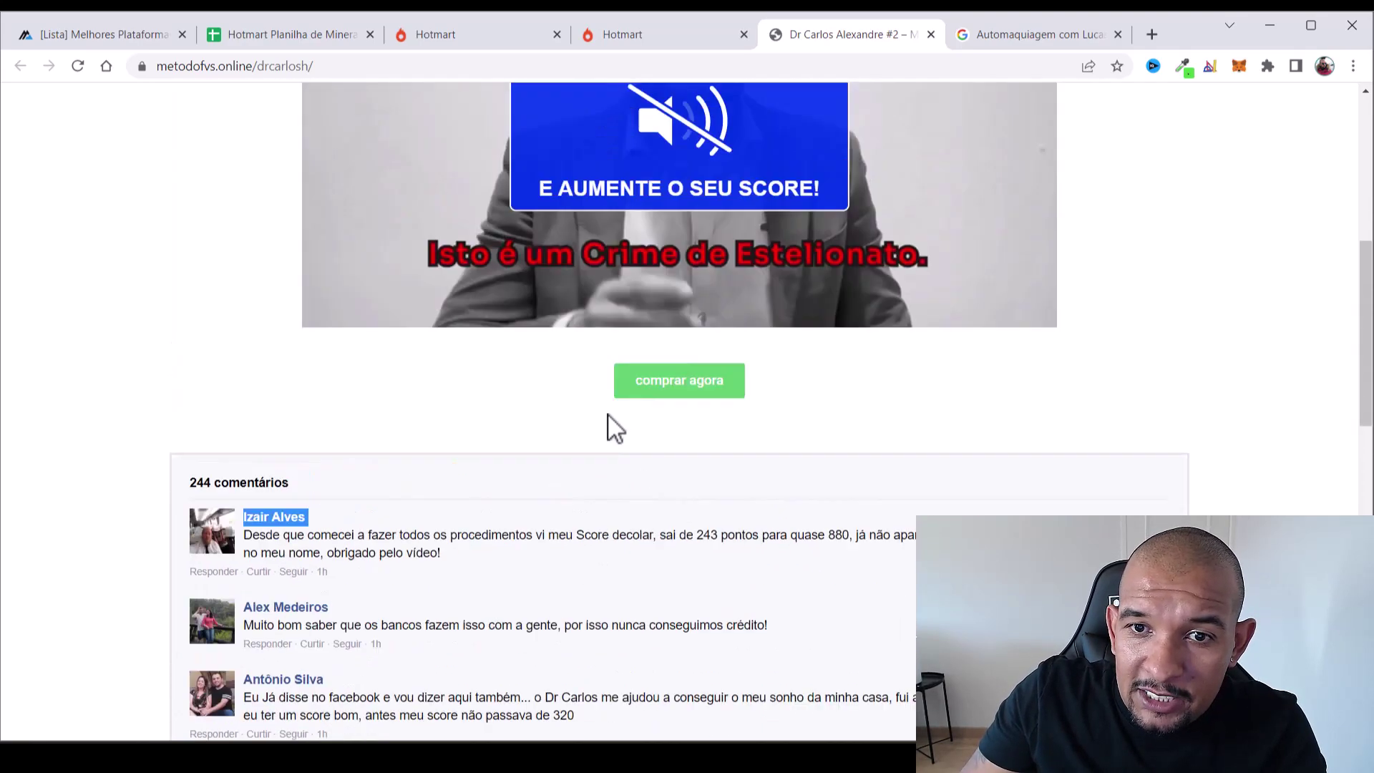
scroll(727, 599, down, 5)
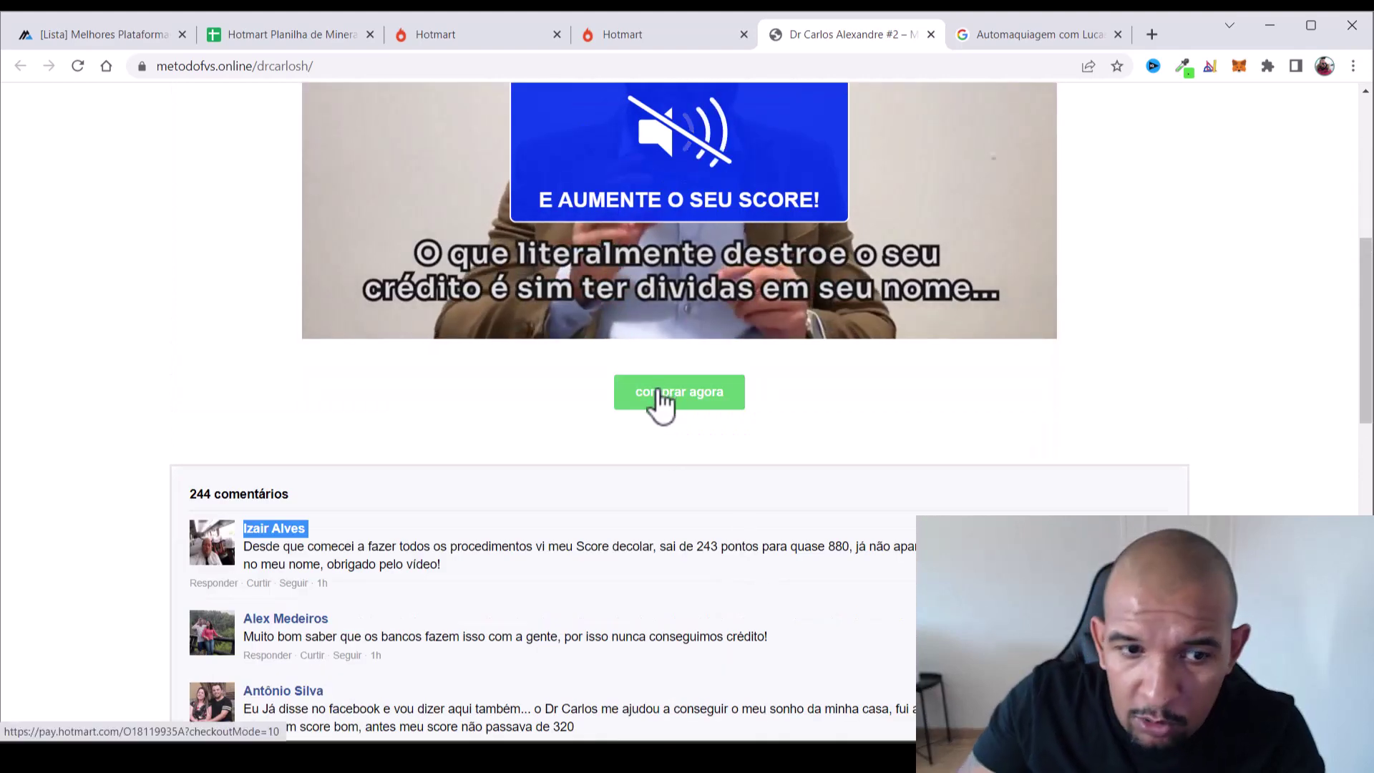
Open the "Score Turbinado" checkout from its sales page and switch the checkout country to Brazil
click(659, 400)
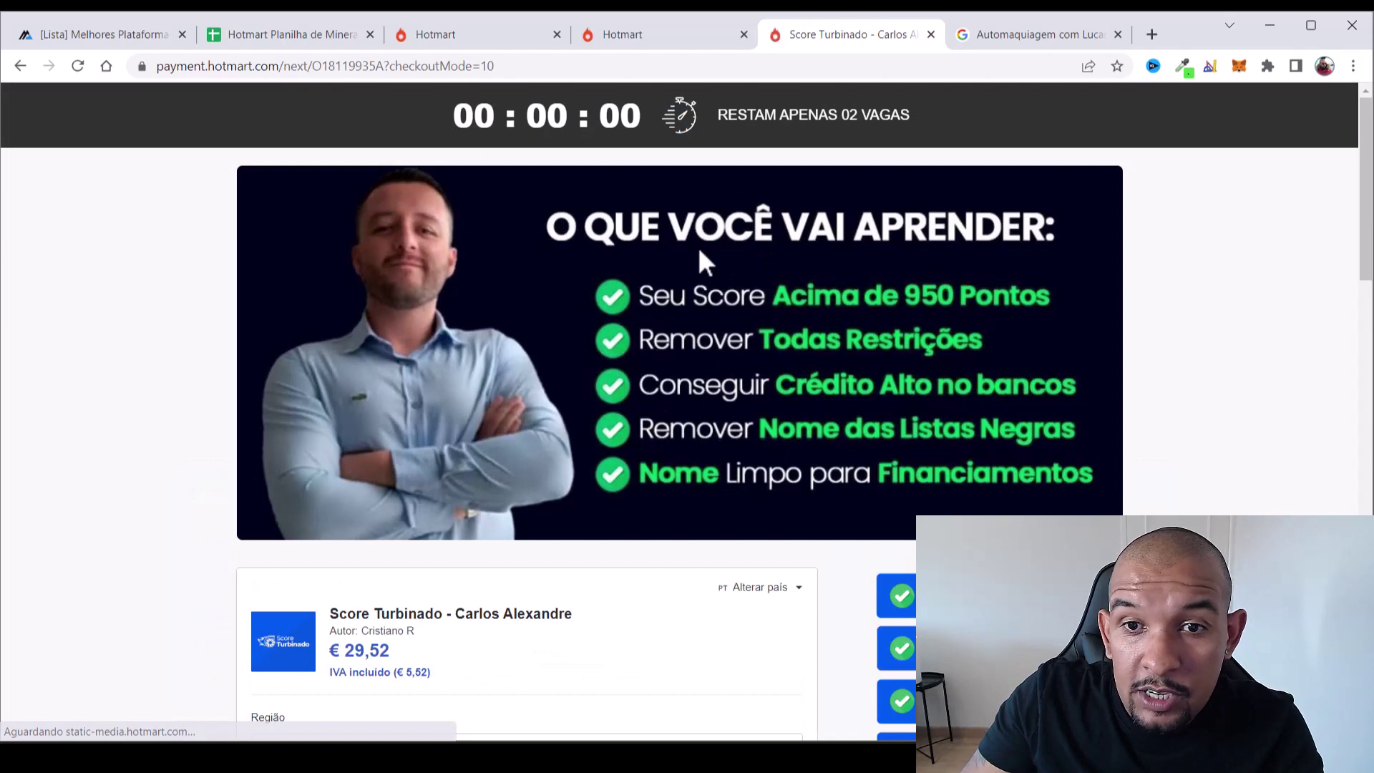
scroll(850, 329, down, 1)
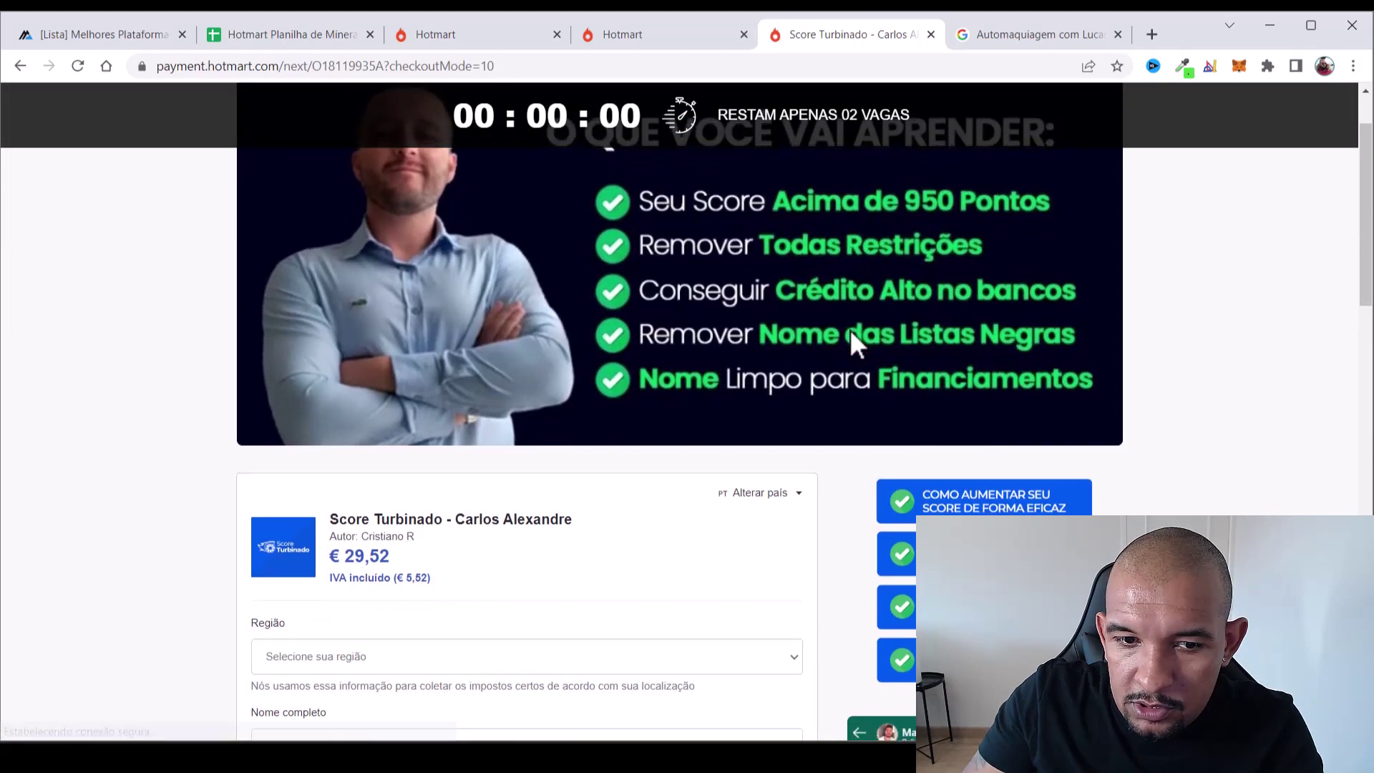
click(771, 500)
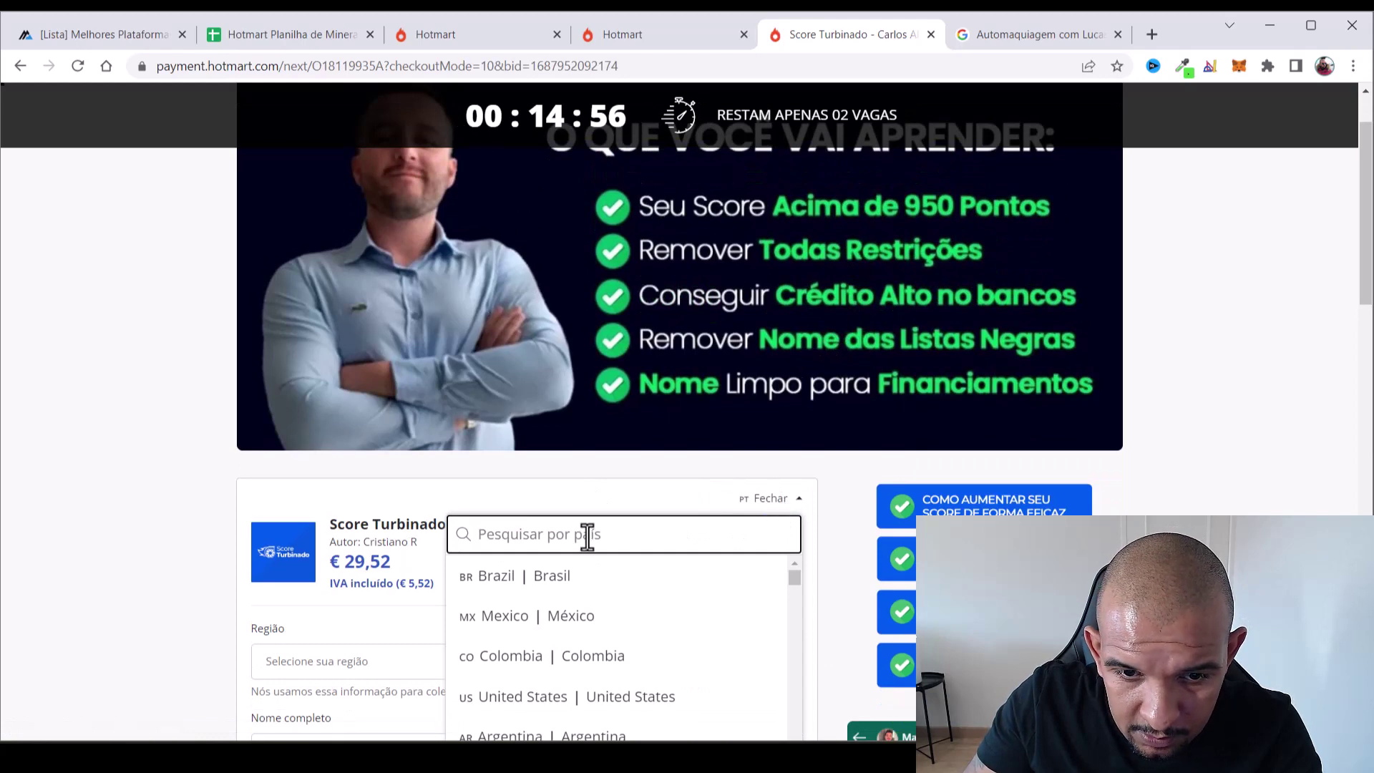
click(538, 577)
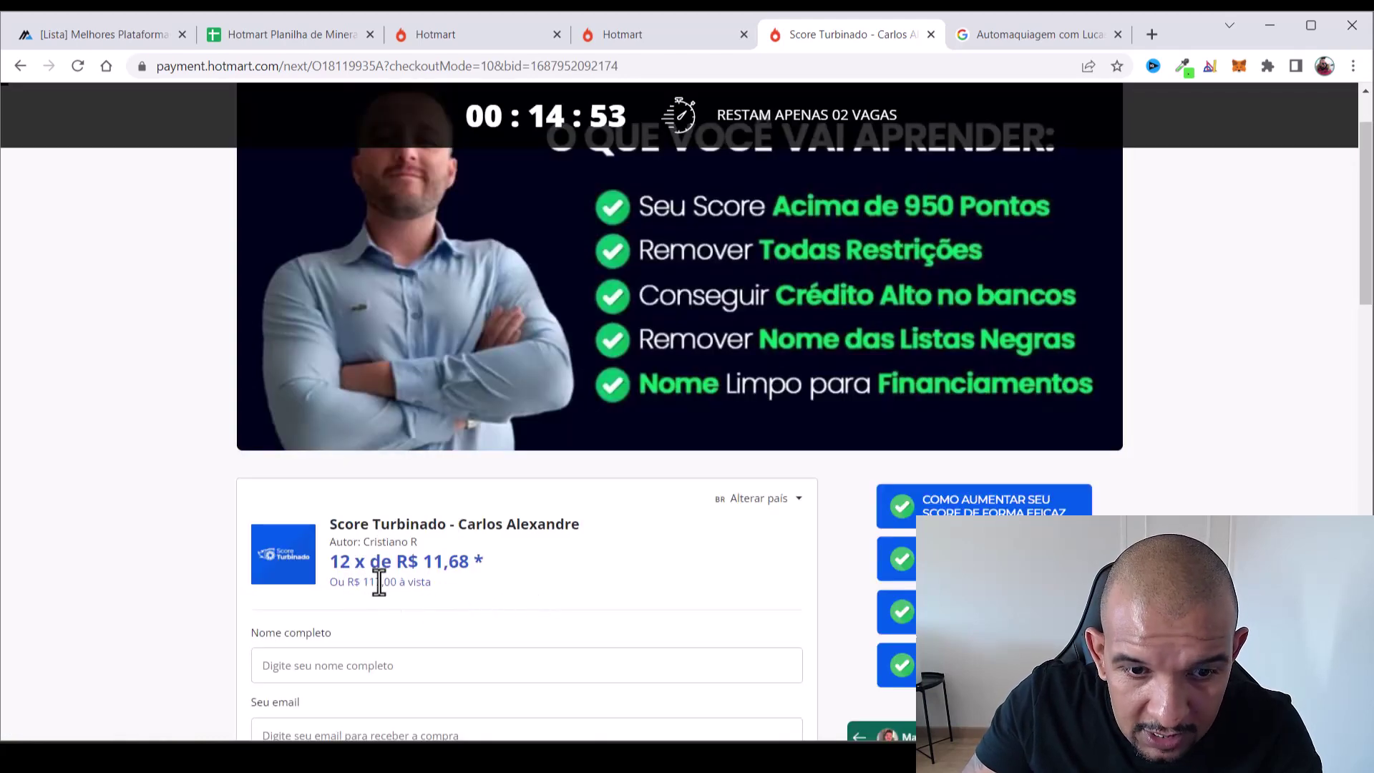
Highlight the cash price in the checkout and return to the product's Hotmart details to compare the maximum price
drag(362, 581, 428, 583)
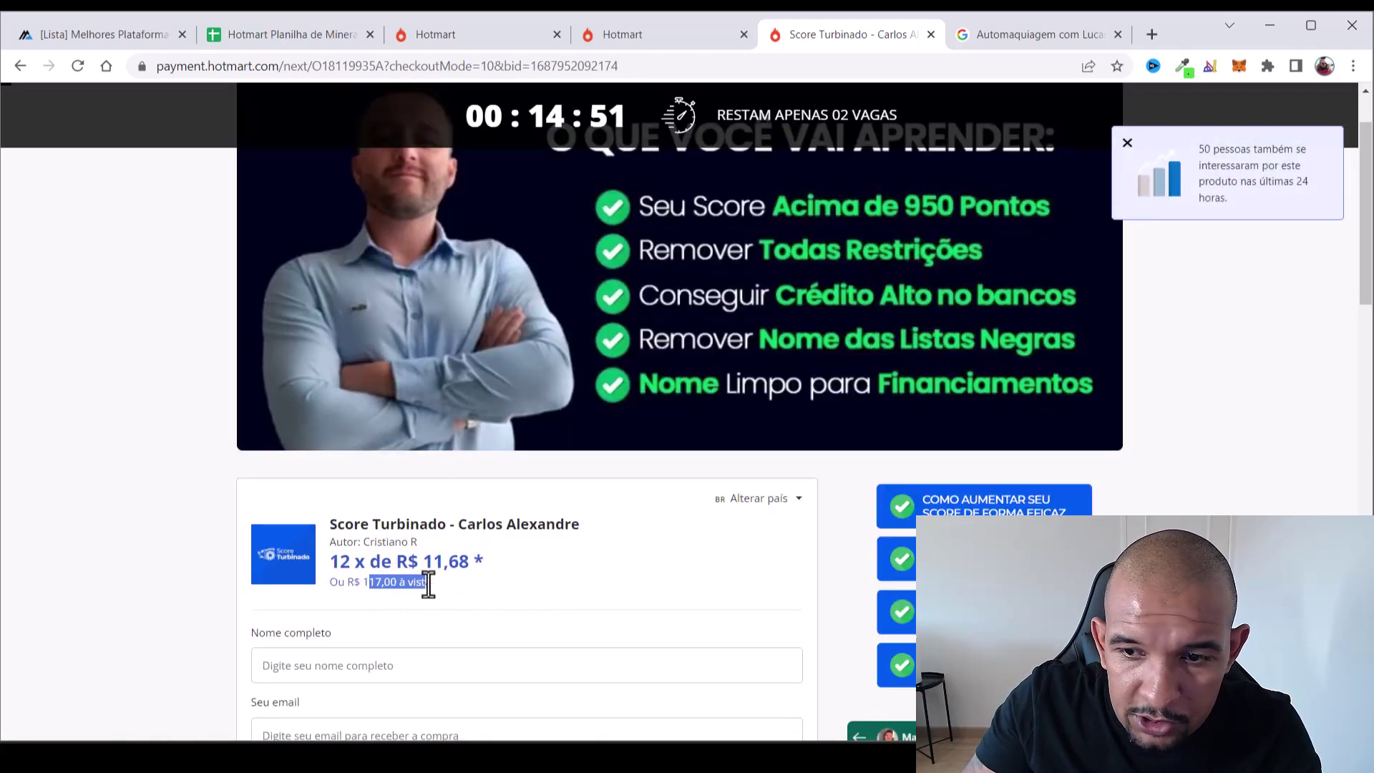
key(ctrl+shift+Tab)
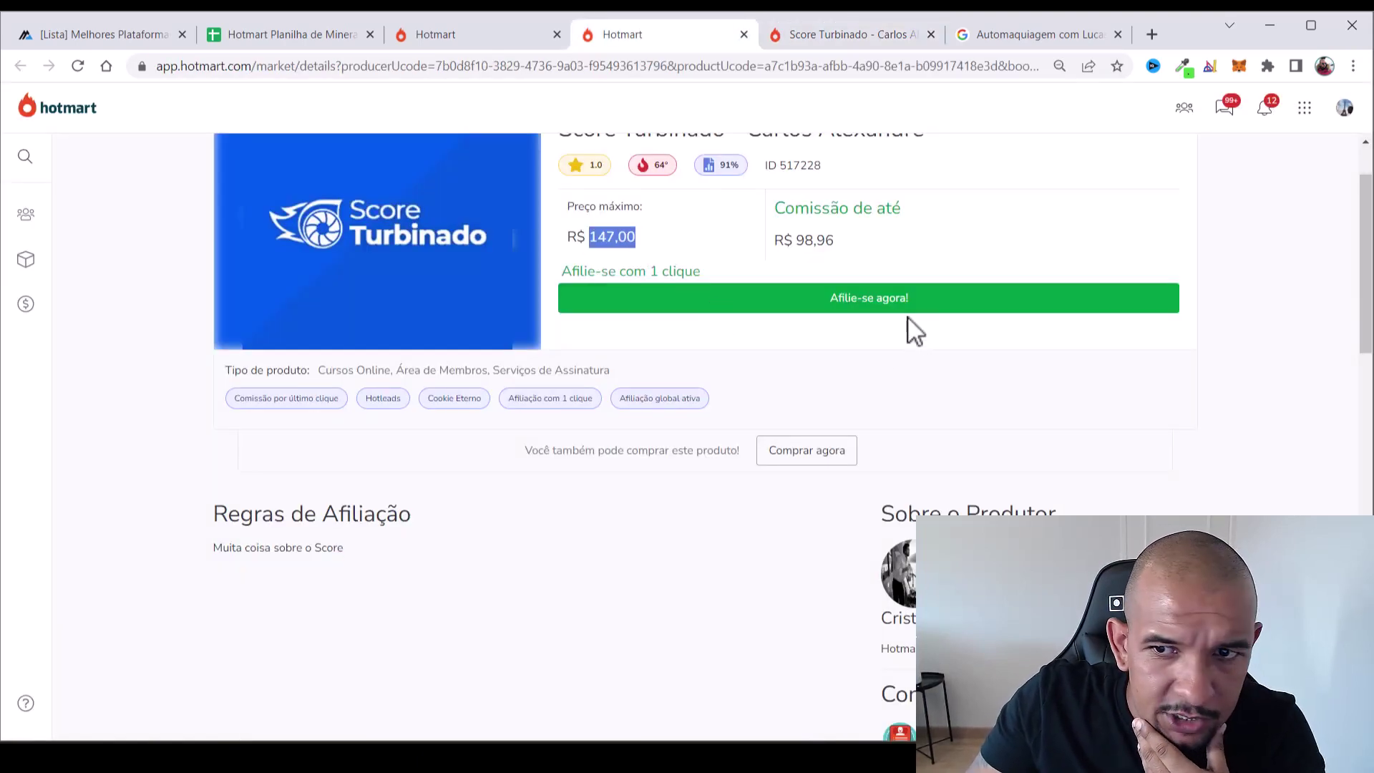
Review the commission percentage and rules in the affiliation confirmation for "Score Turbinado", and close it without affiliating
click(895, 304)
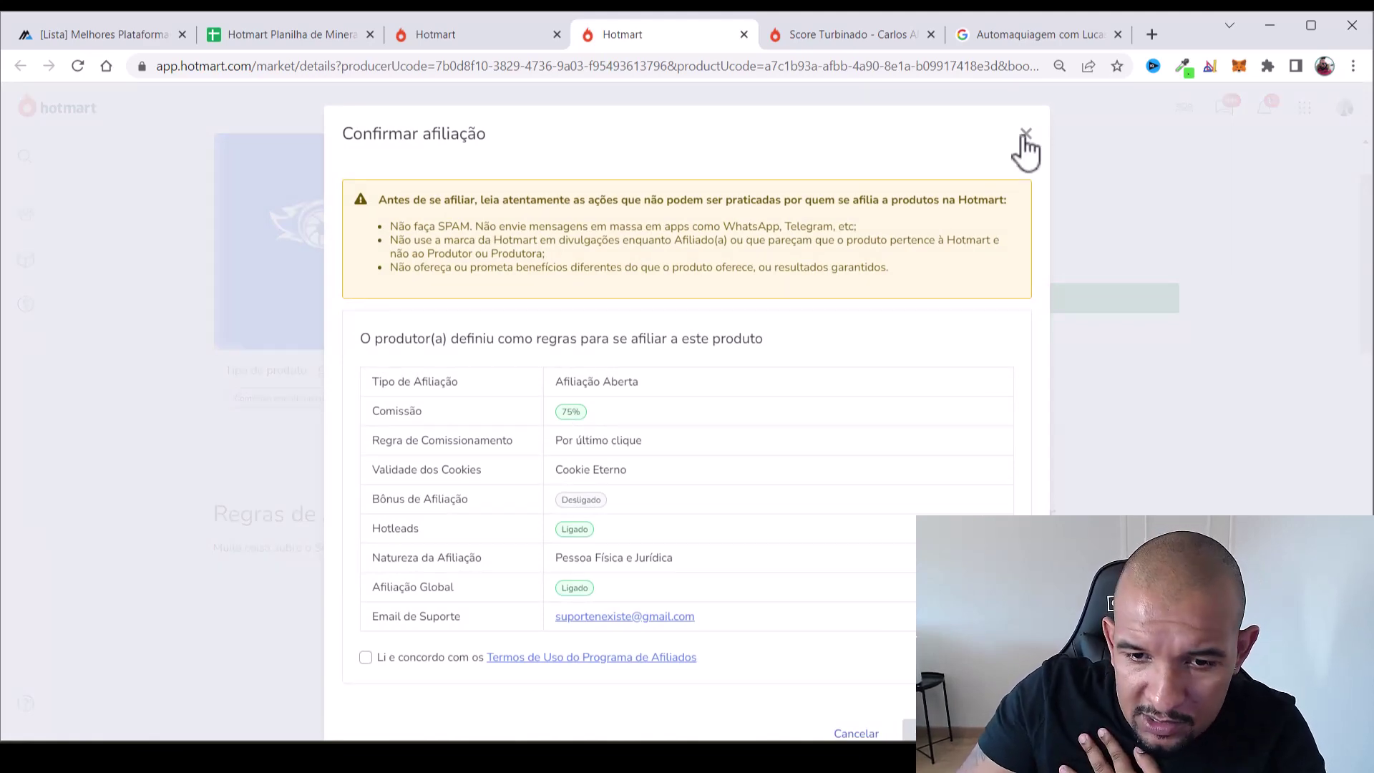
click(1025, 136)
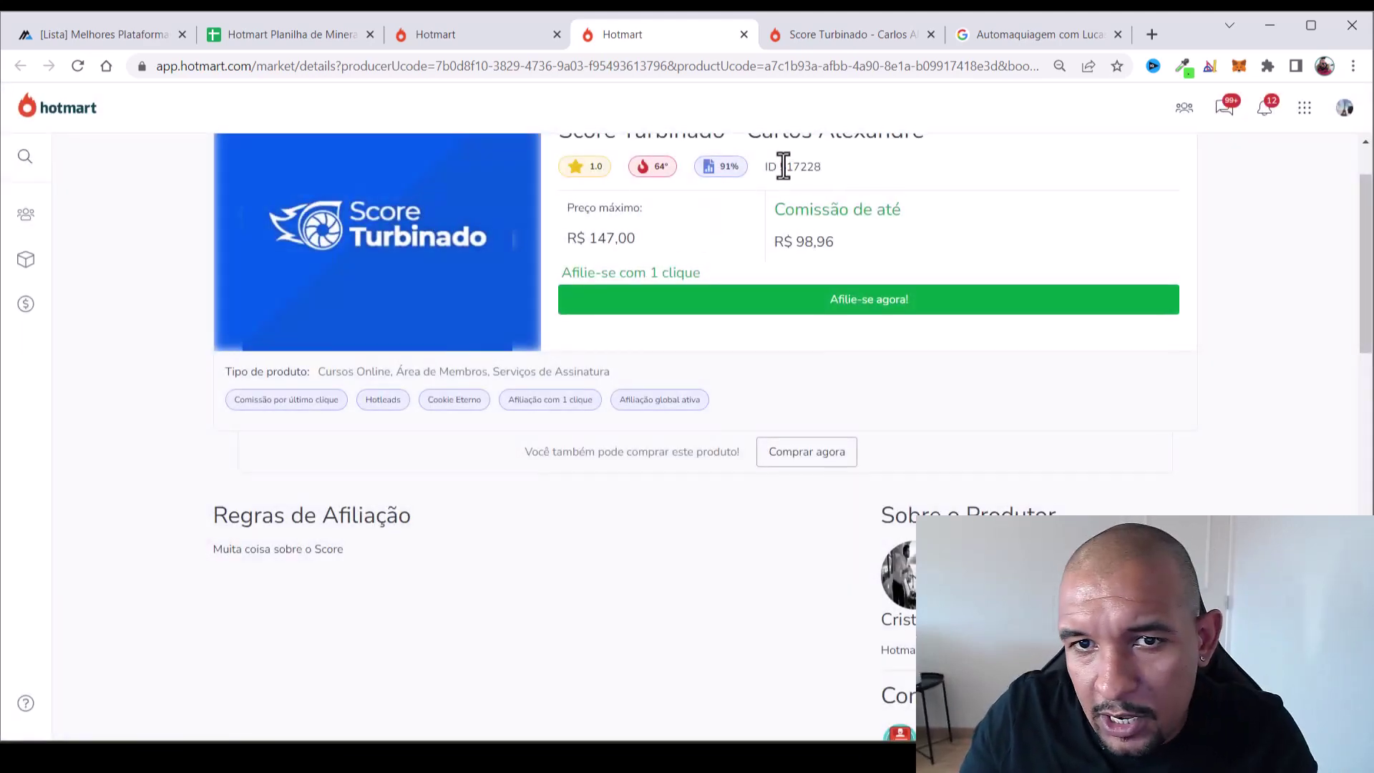
Copy the full "Score Turbinado" product title from its Hotmart details into cell A13 of the mining spreadsheet
scroll(644, 229, up, 1)
drag(558, 216, 951, 212)
key(ctrl+c)
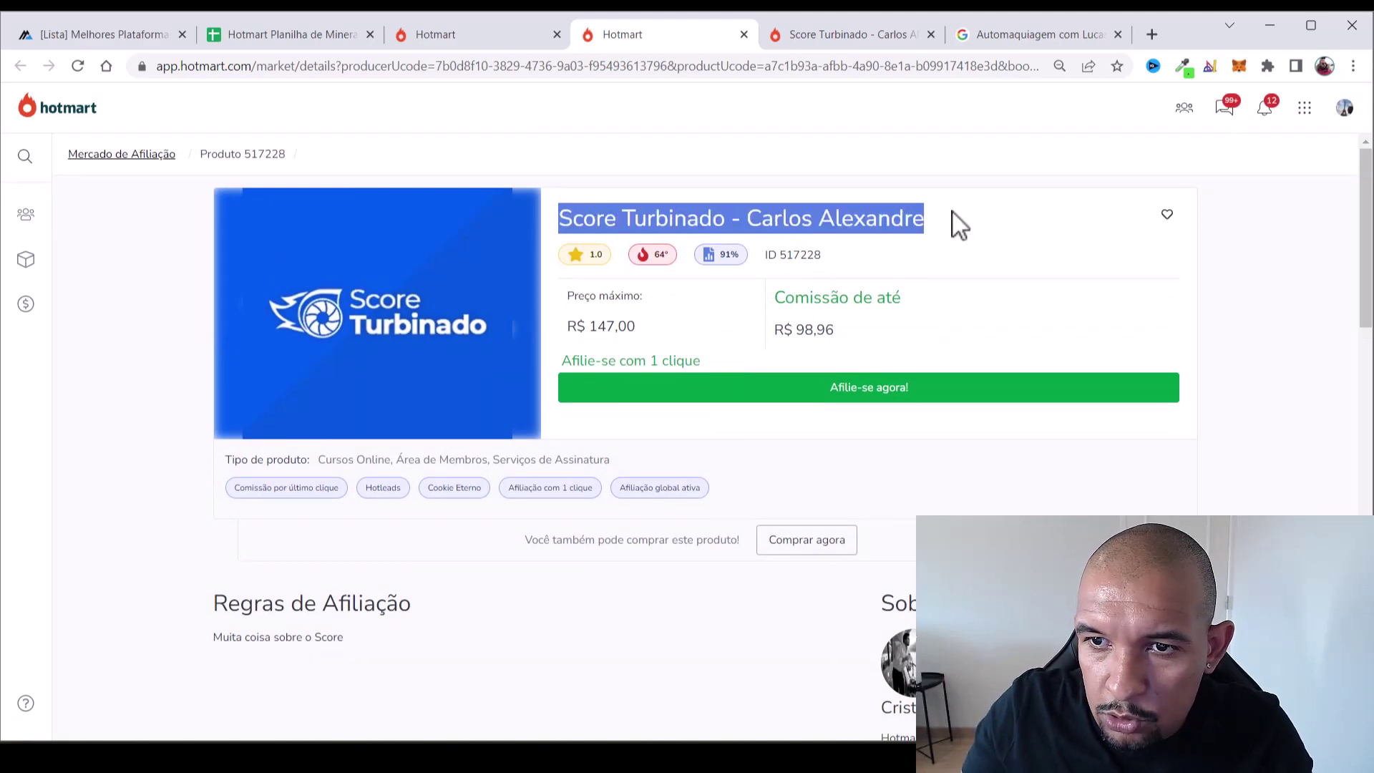
click(299, 34)
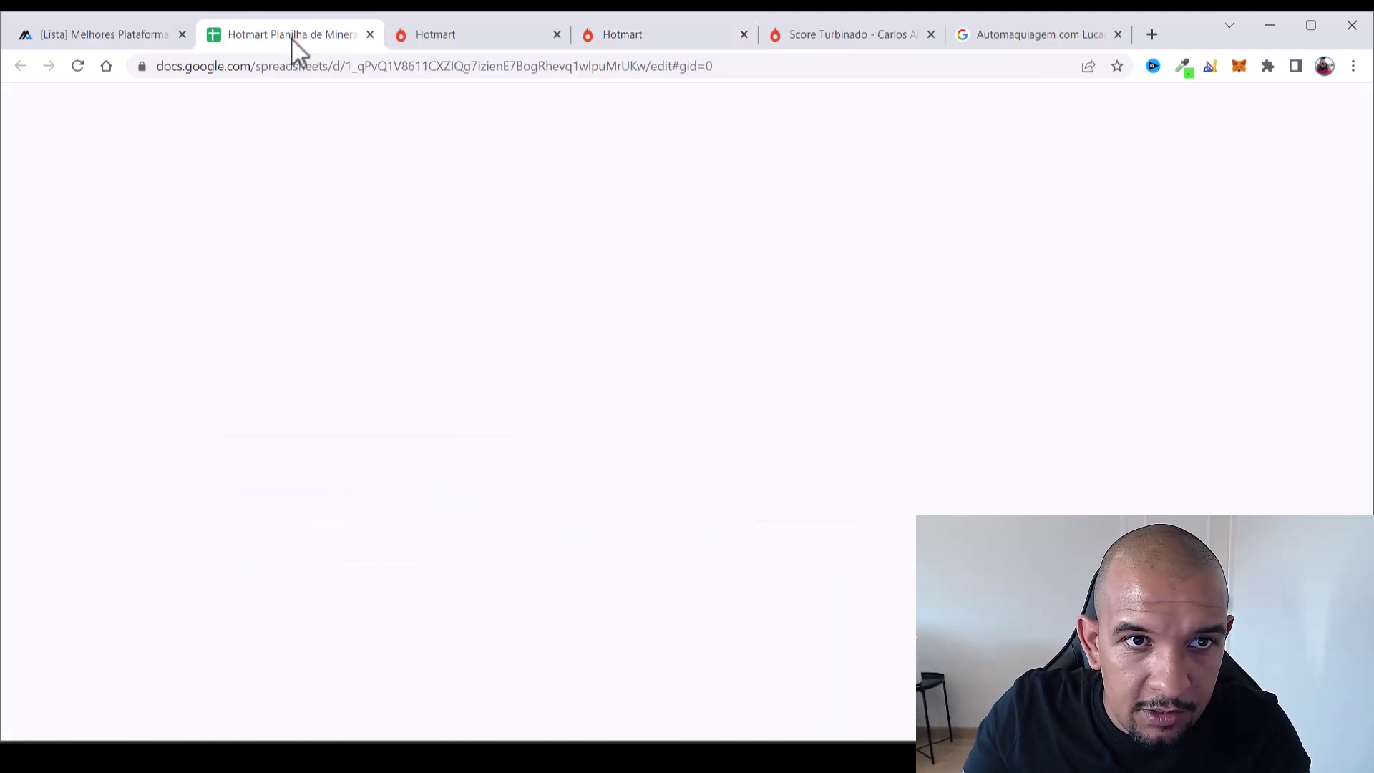
click(144, 513)
key(ctrl+v)
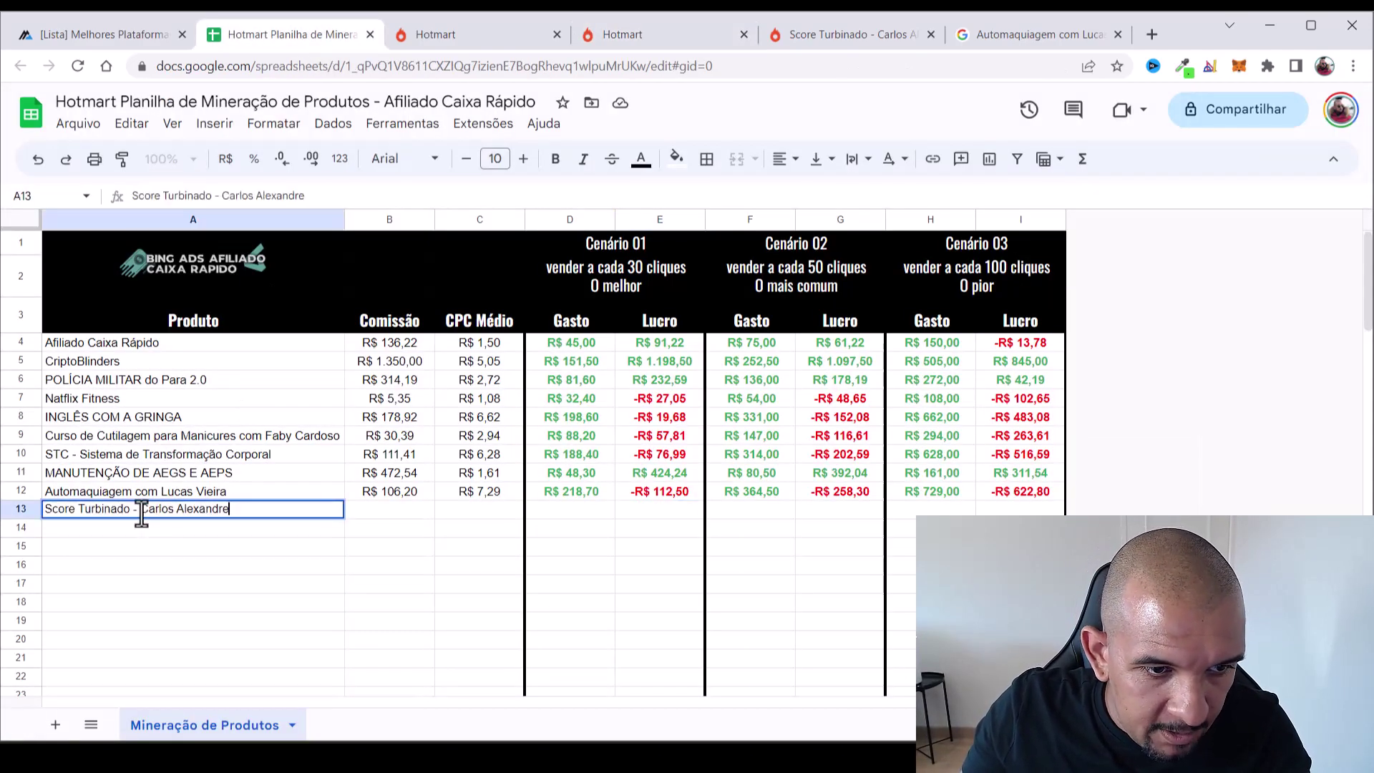
key(Return)
Calculate 75% of the 117 cash price from the "Score Turbinado" checkout in the Windows Calculator
click(395, 511)
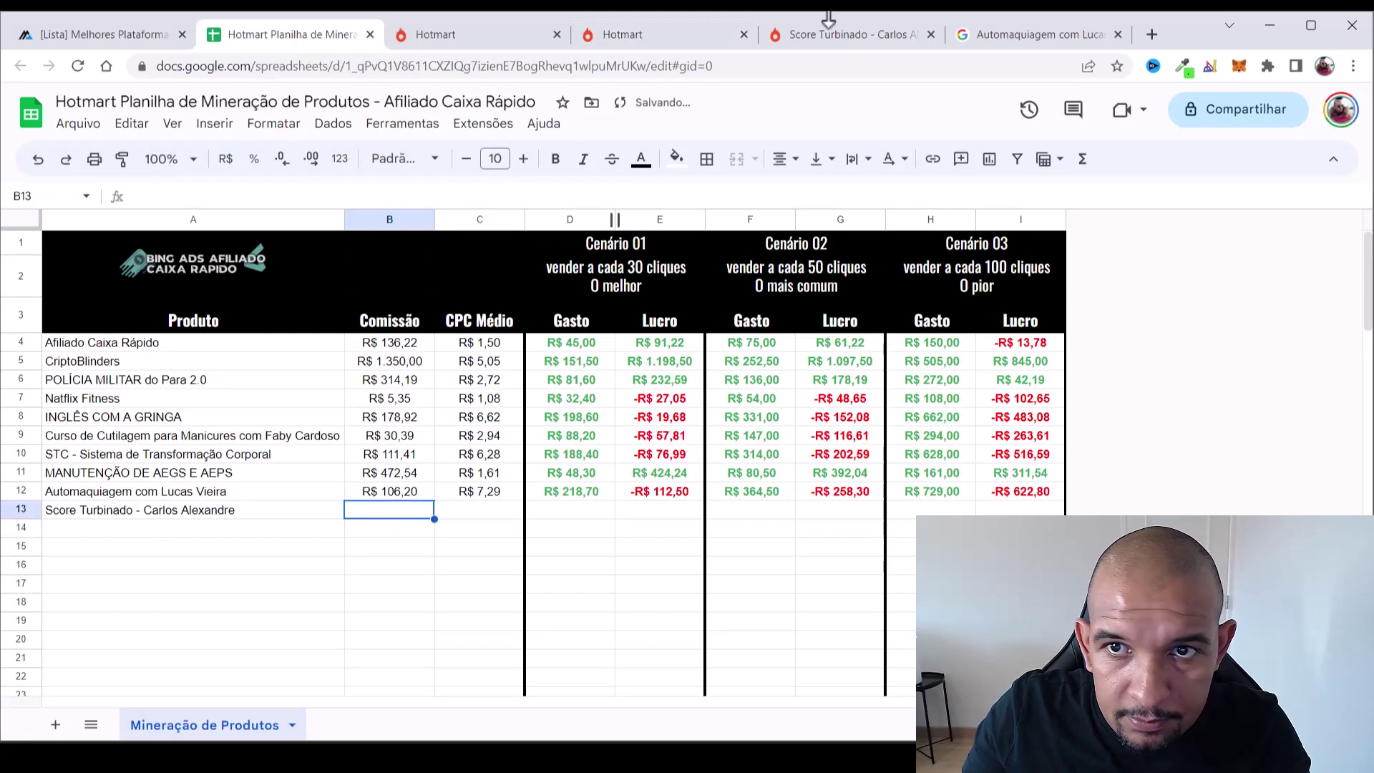
click(851, 35)
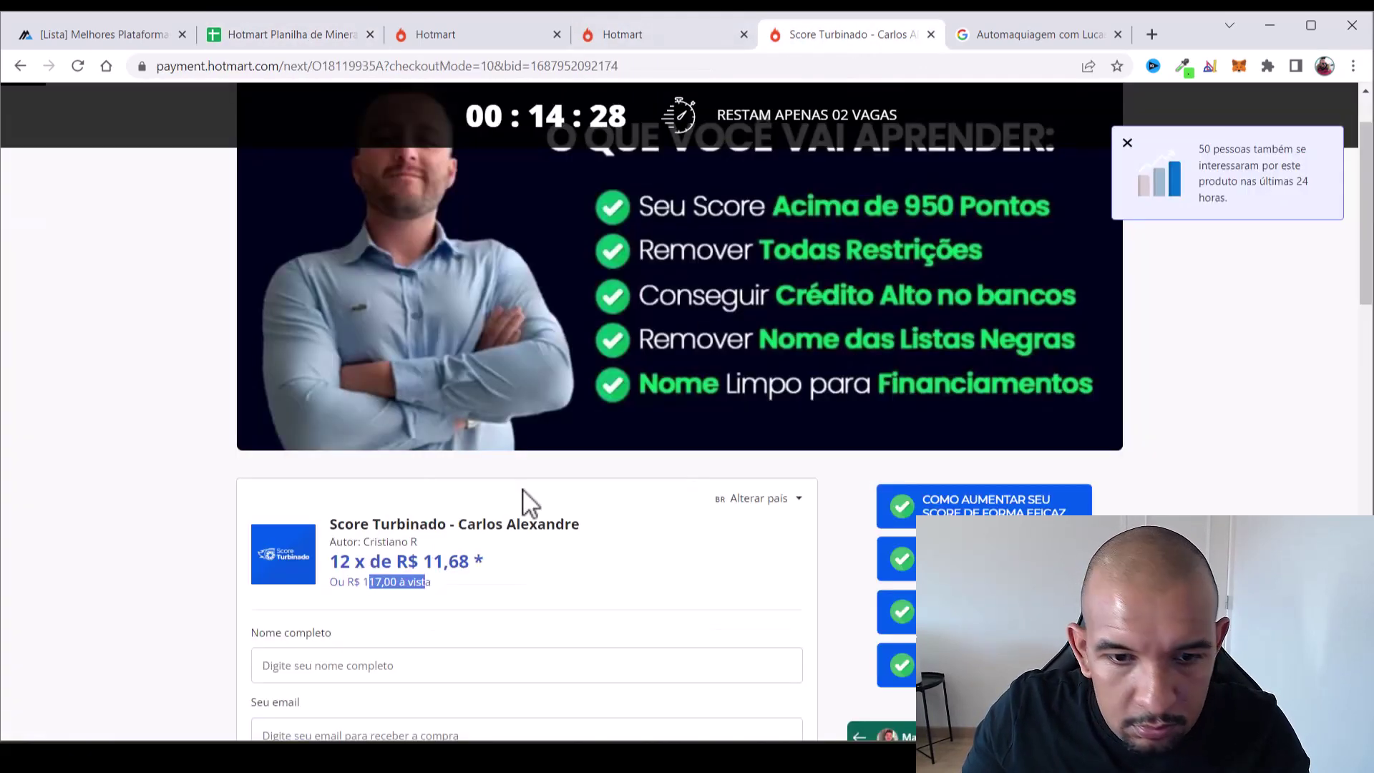
key(super)
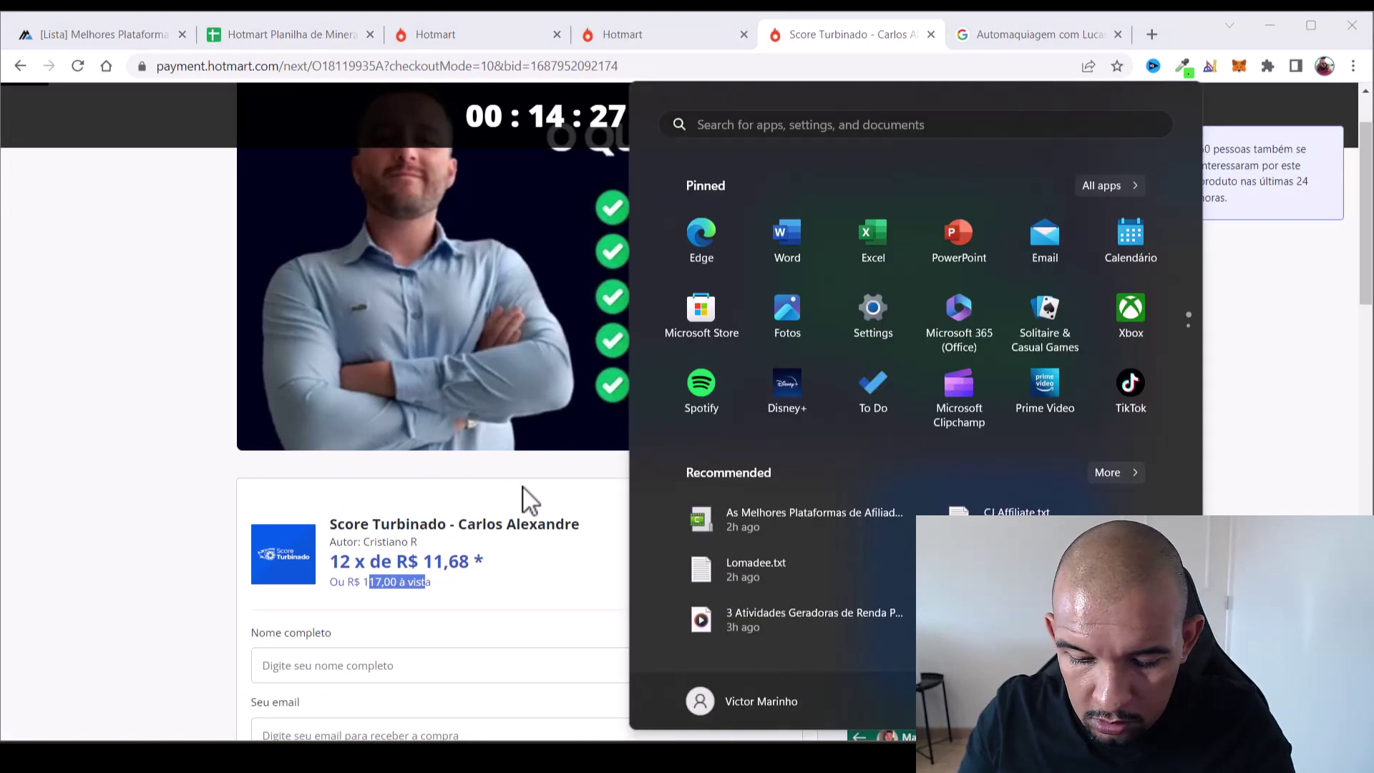
text(calc)
key(Return)
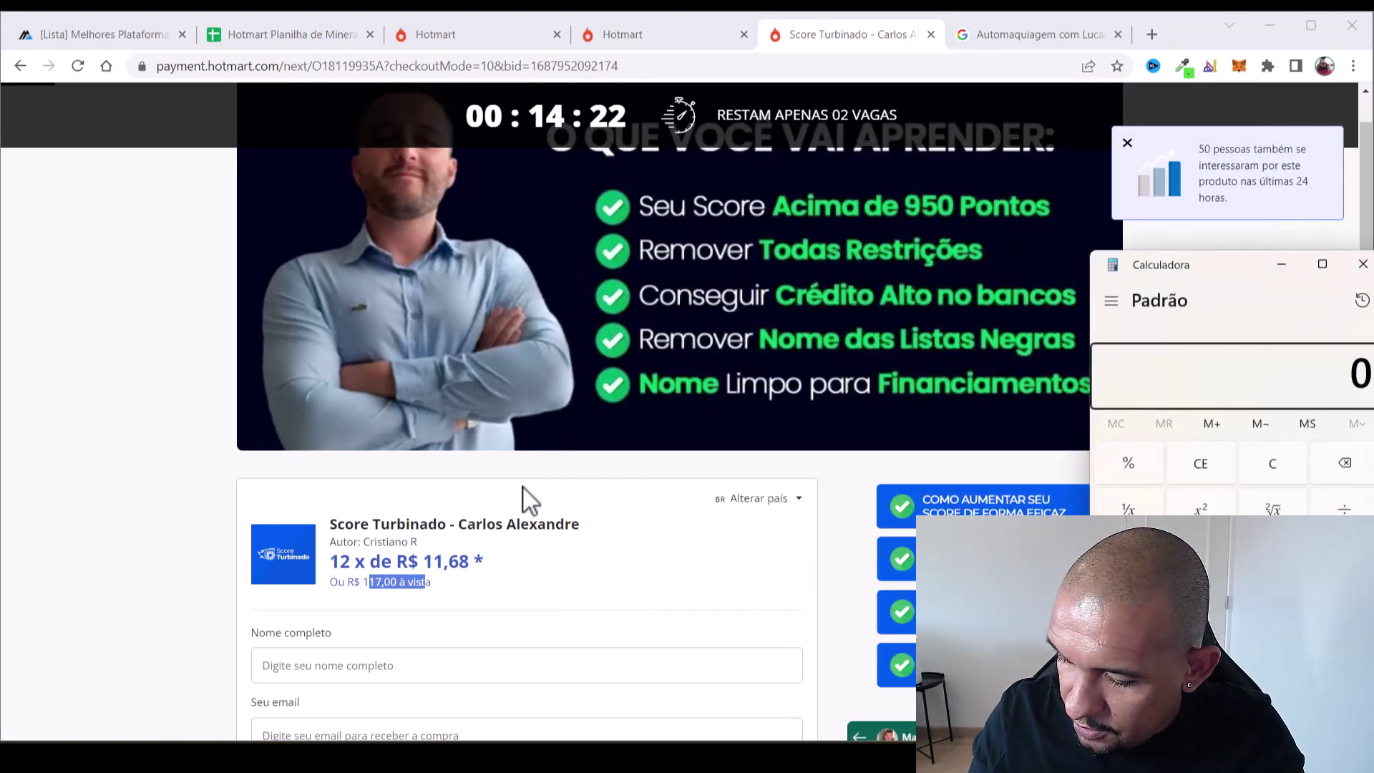
text(117)
text(75)
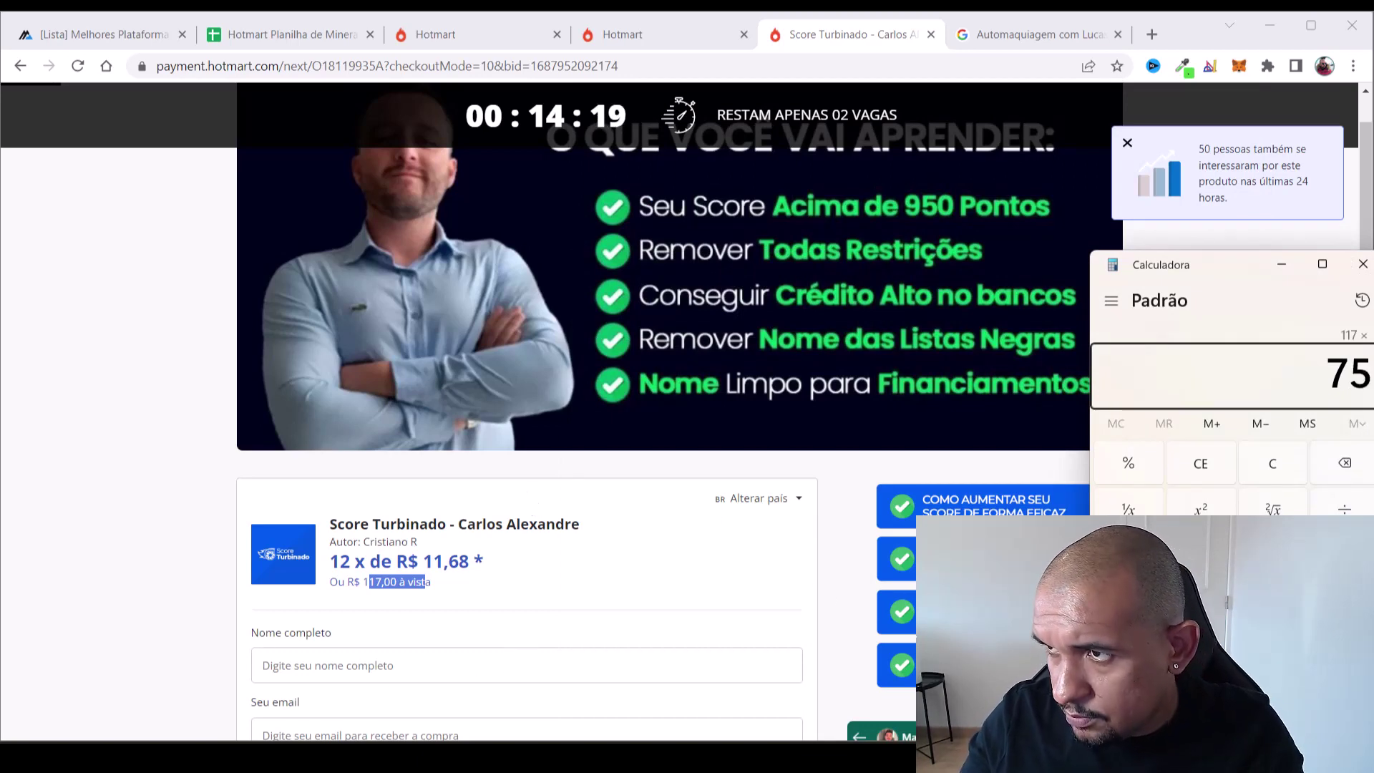
click(1121, 466)
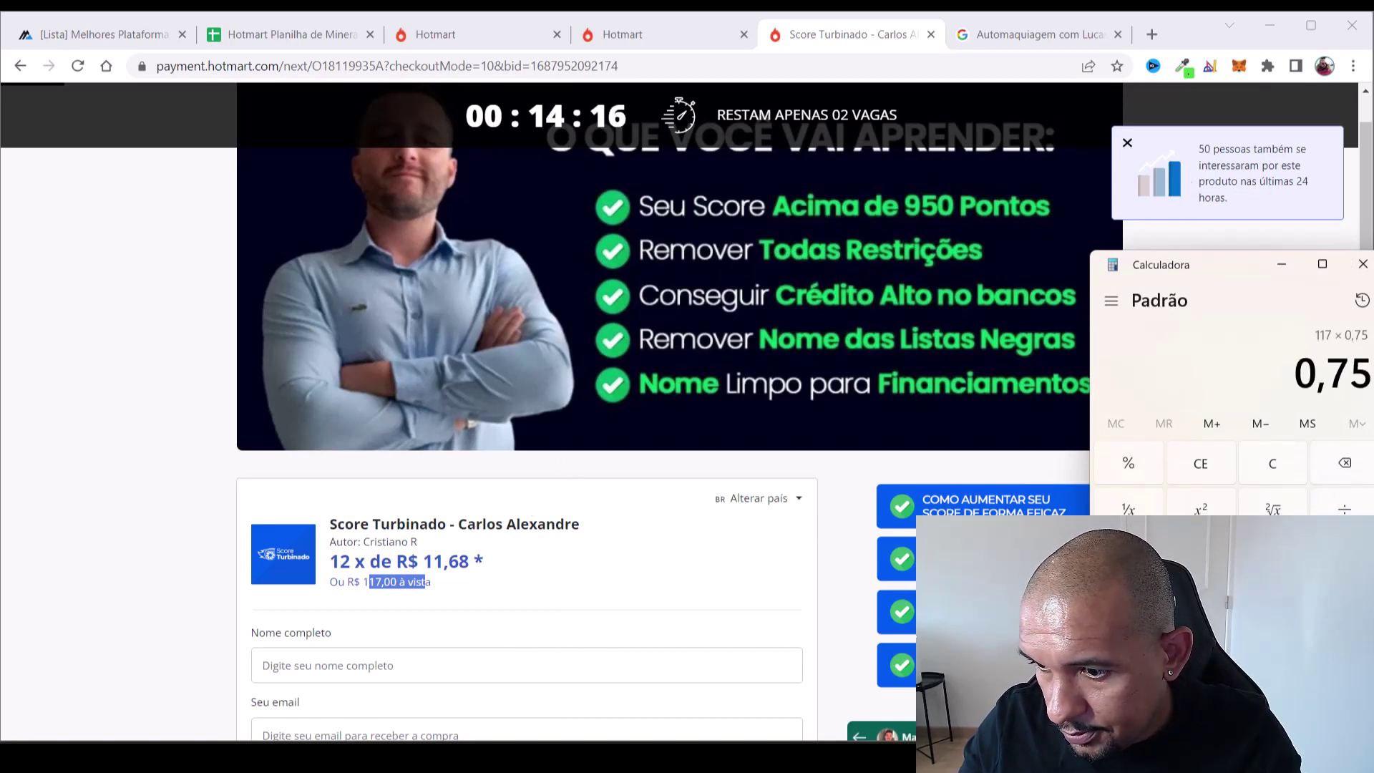
key(Return)
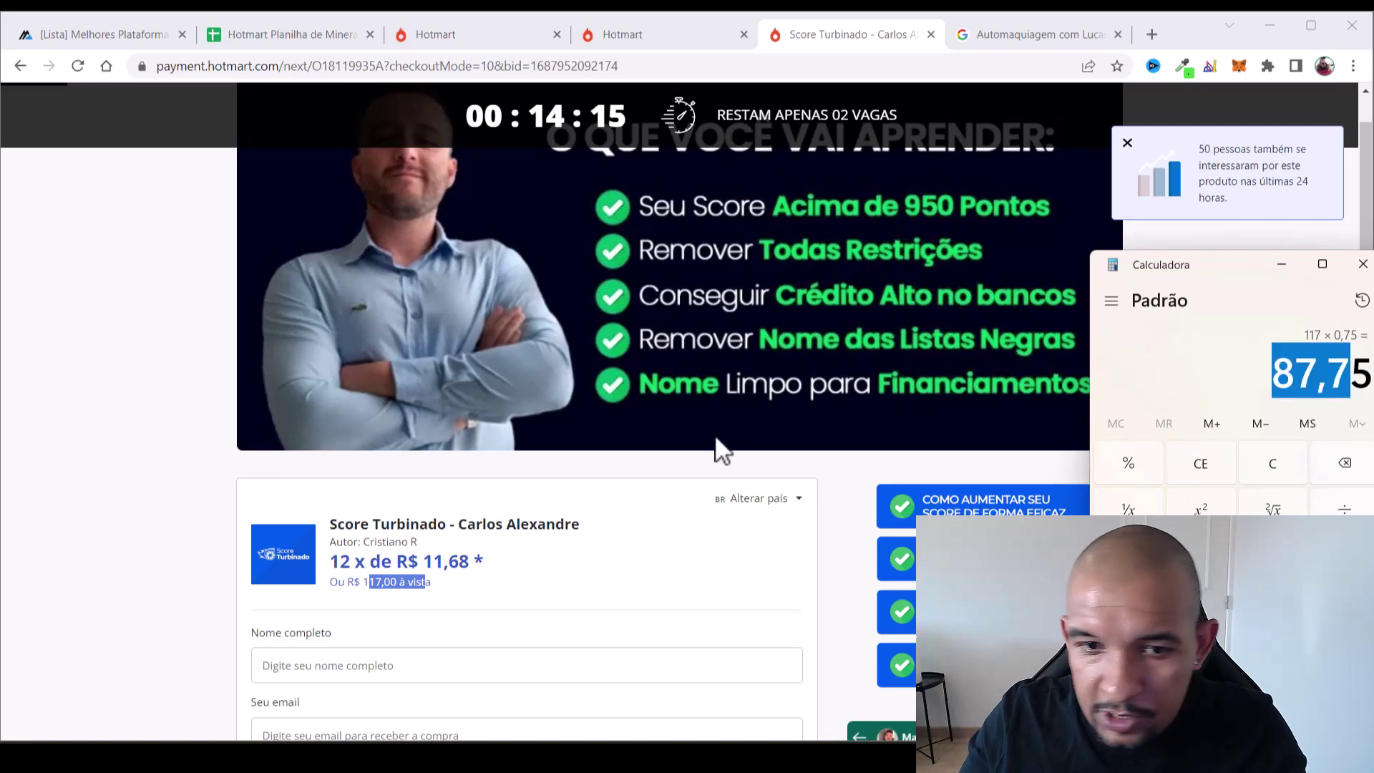
Enter 87,75 as the "Score Turbinado" commission in cell B13 of the mining spreadsheet
click(277, 14)
click(260, 35)
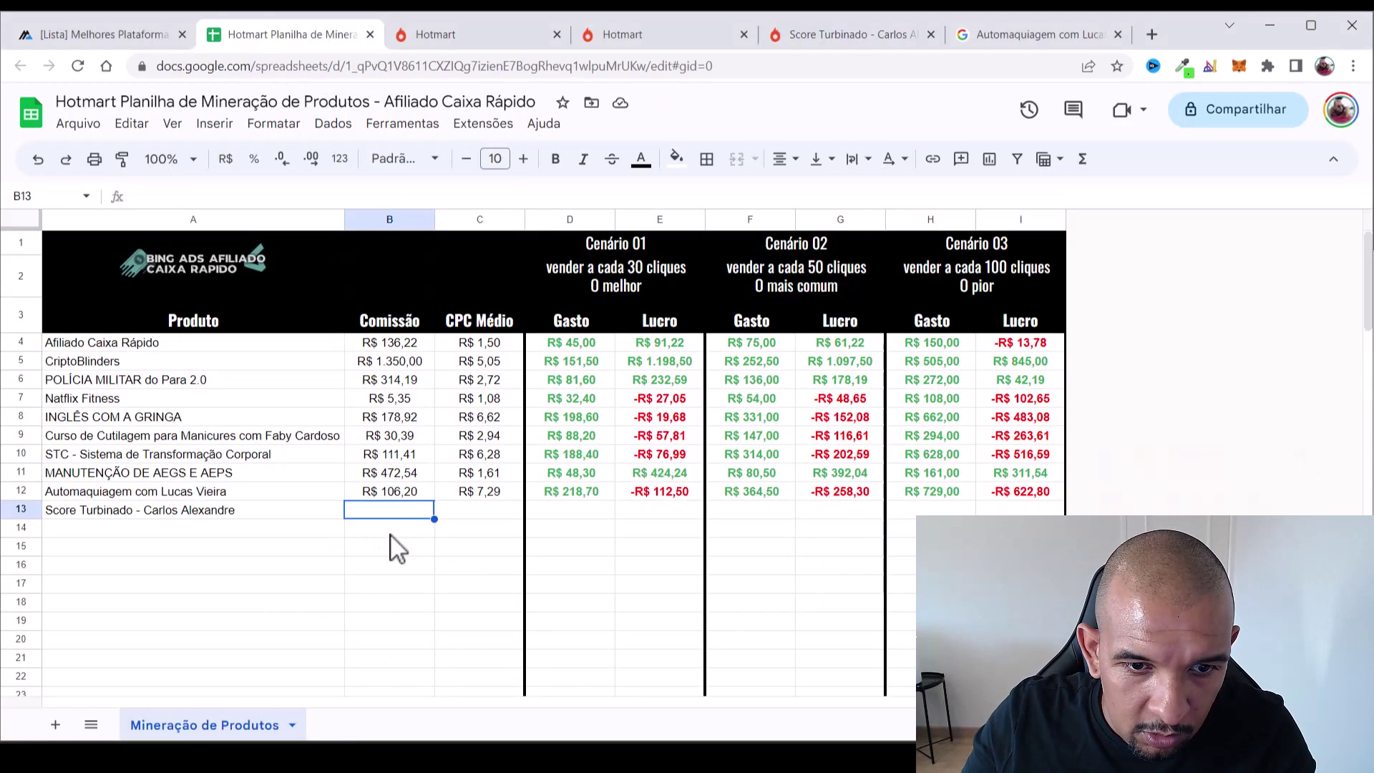
double_click(392, 513)
text(87,75)
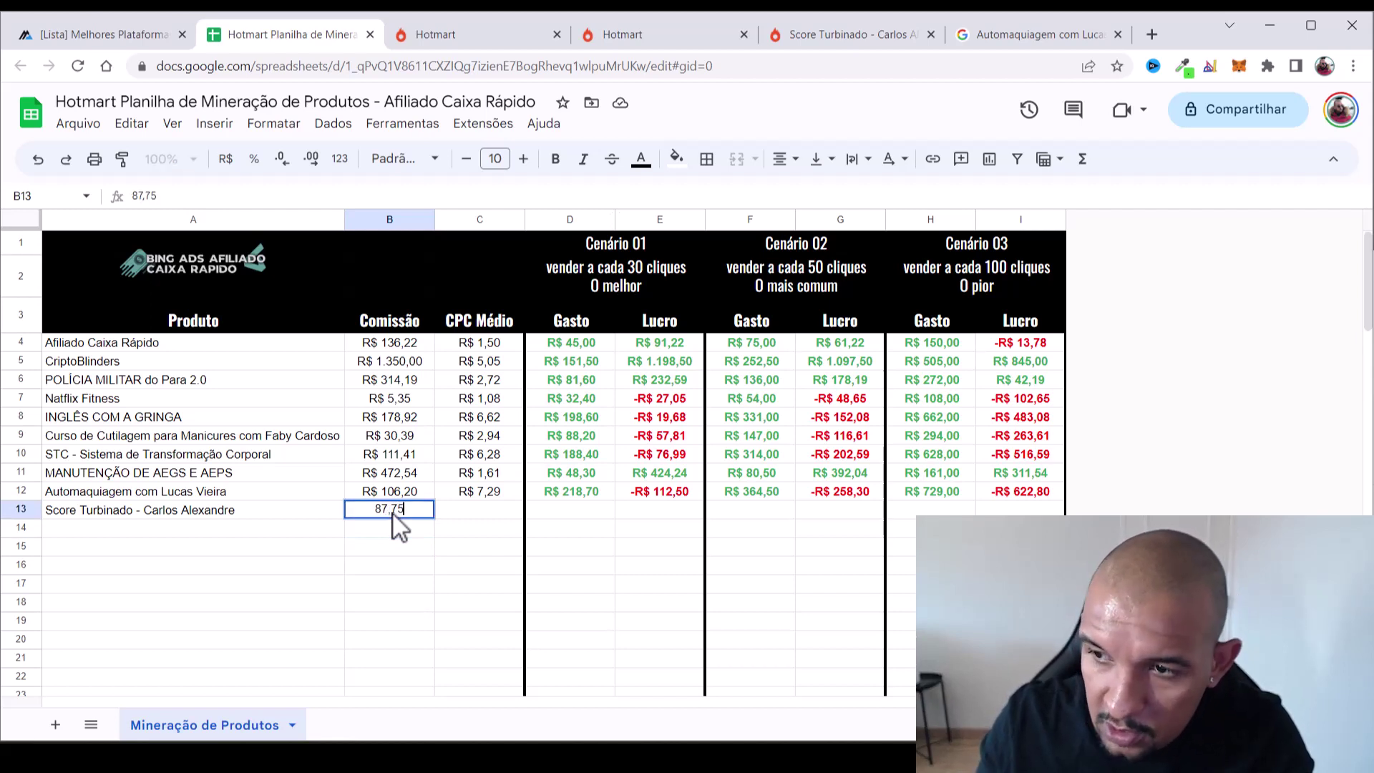
key(Tab)
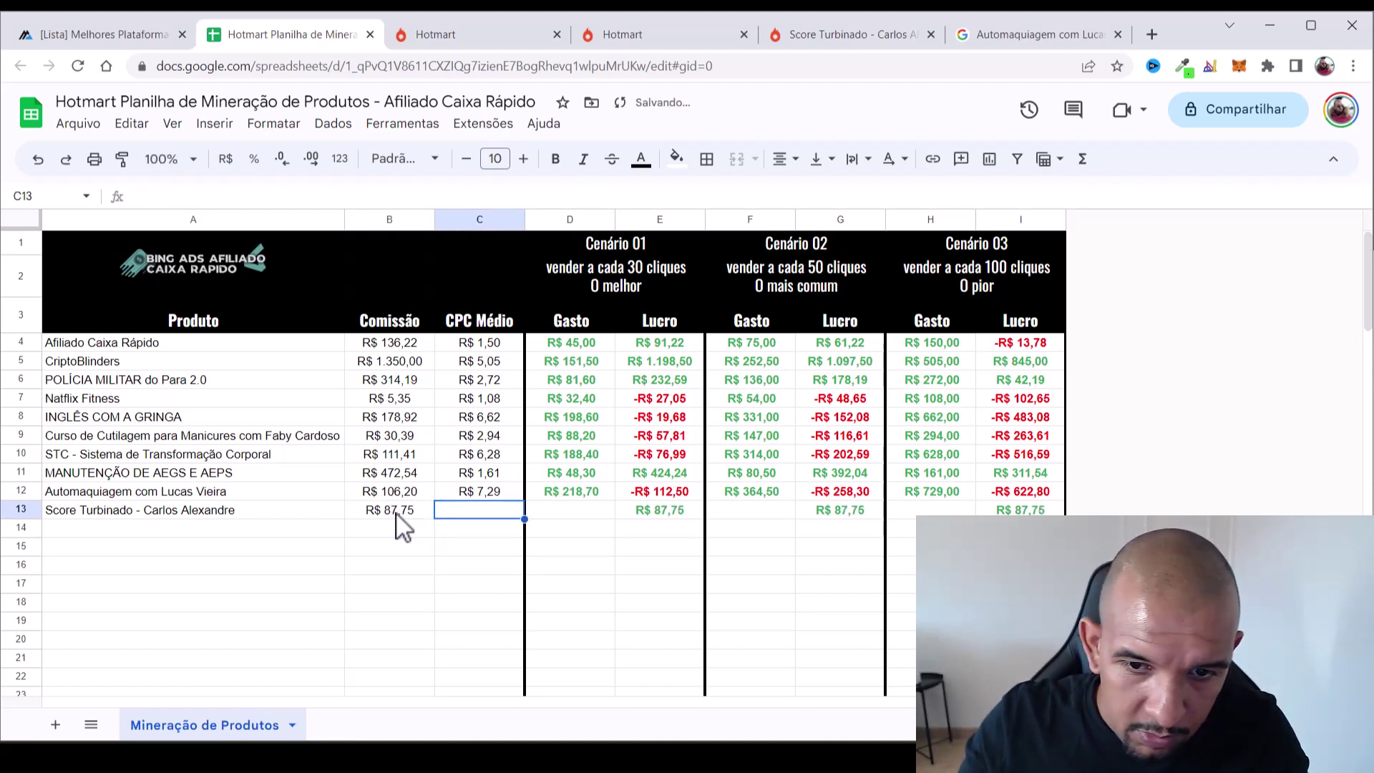
Search Google for the copied full product title in place of the previous product's query
key(ctrl+9)
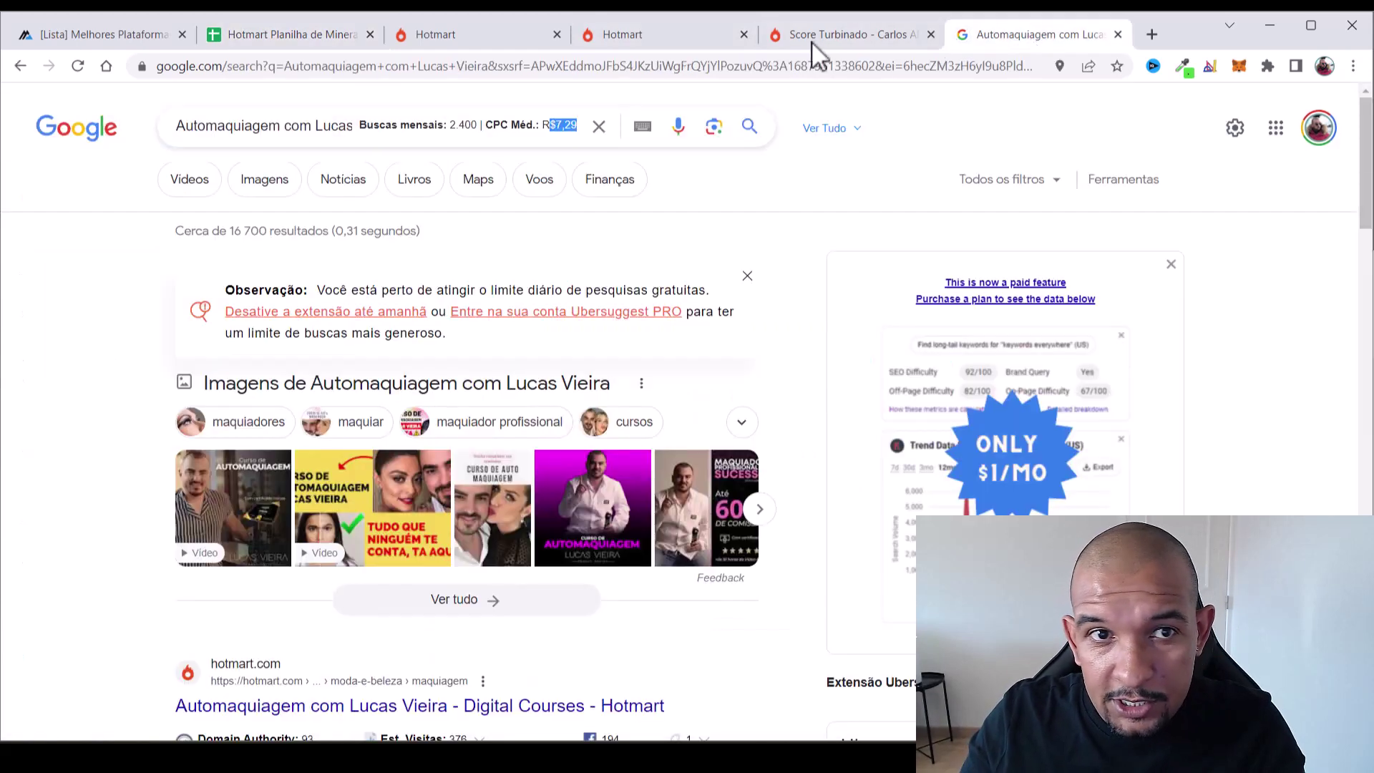
triple_click(354, 138)
key(ctrl+v)
key(Return)
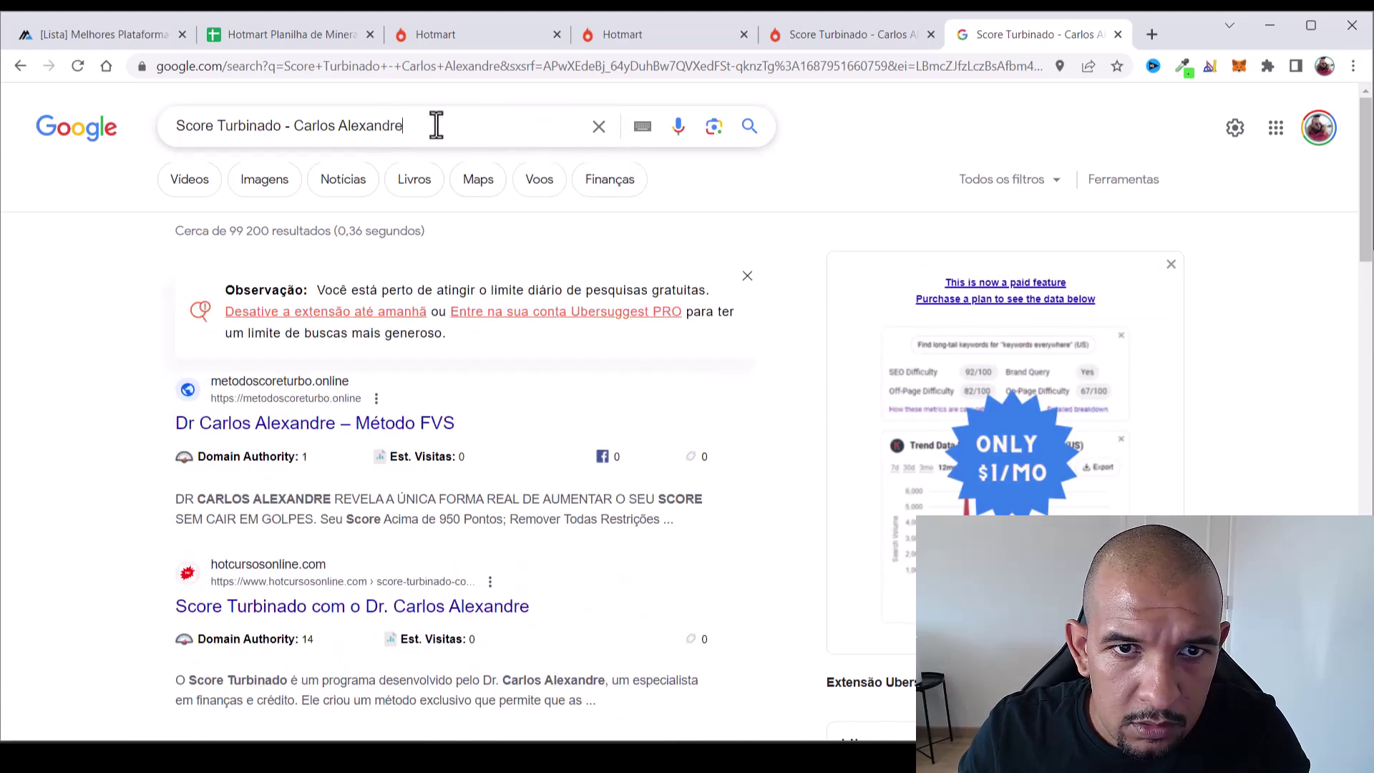
Examine the search volume and CPC of the related keywords in the Ubersuggest table, highlighting the "score turbinado" rows
scroll(874, 225, down, 6)
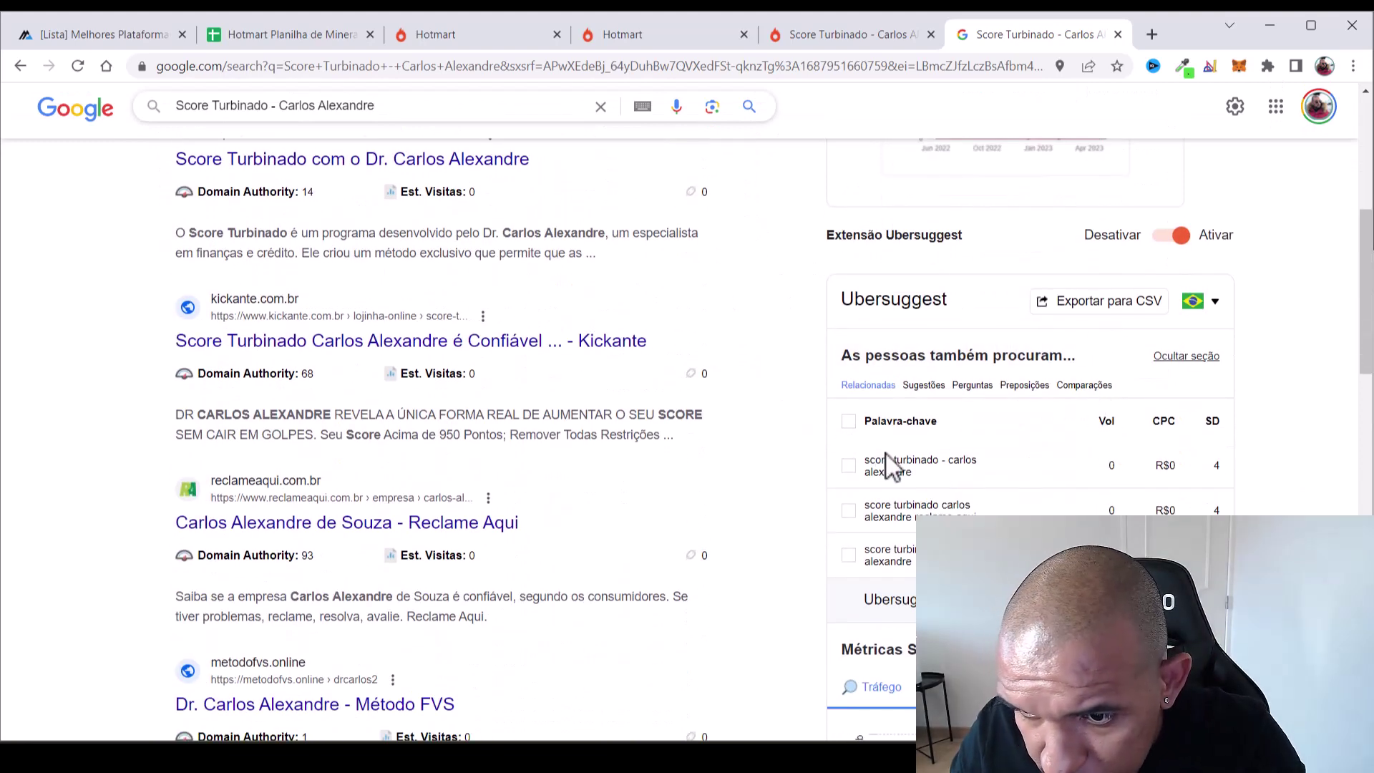
drag(880, 464, 982, 492)
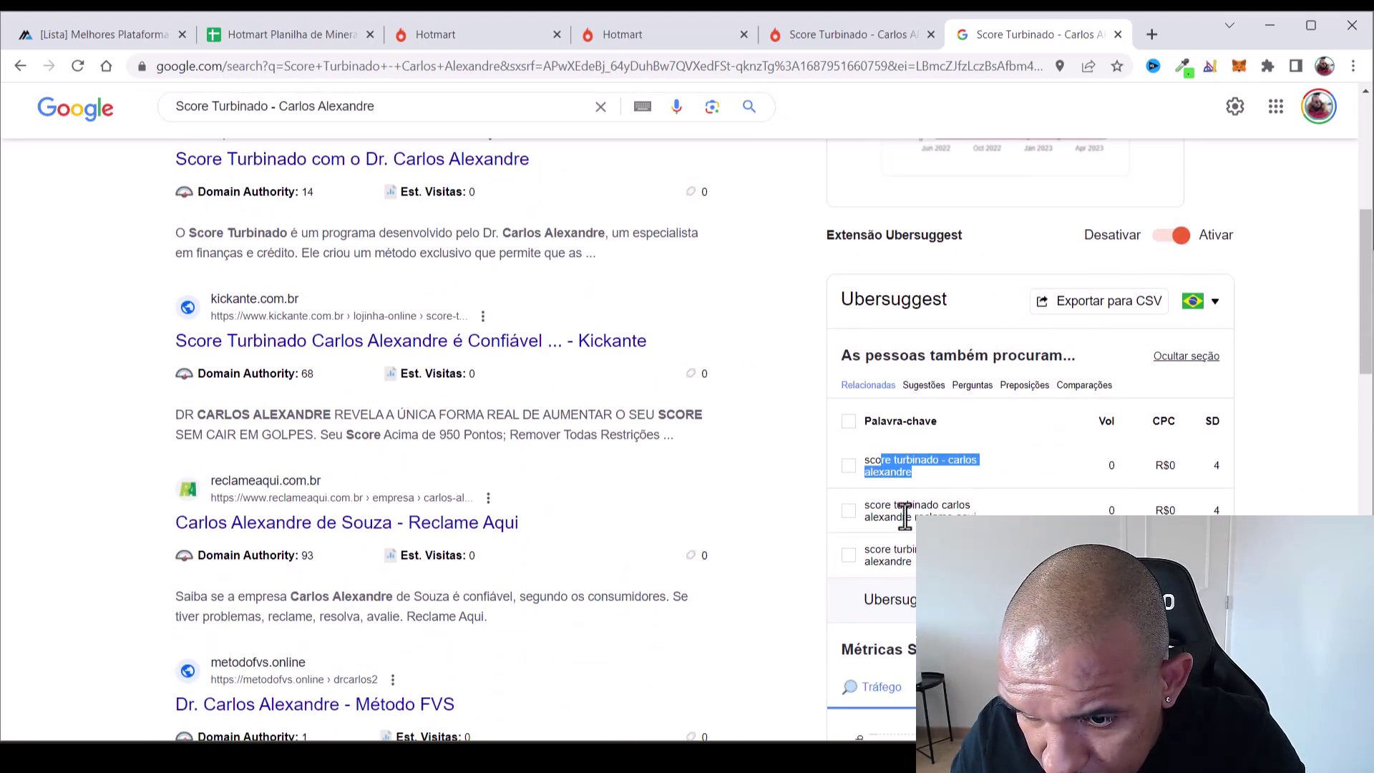
drag(875, 506, 976, 519)
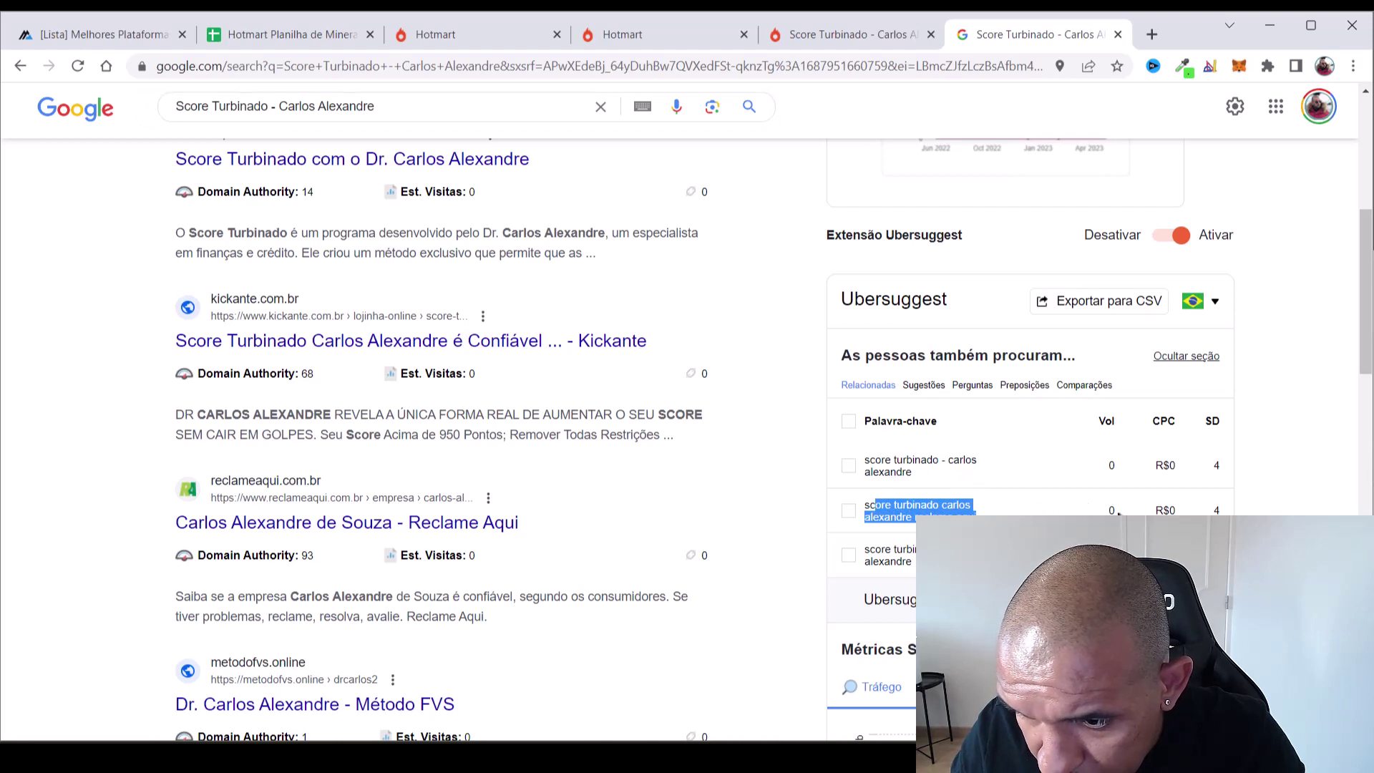
drag(1123, 465, 1117, 565)
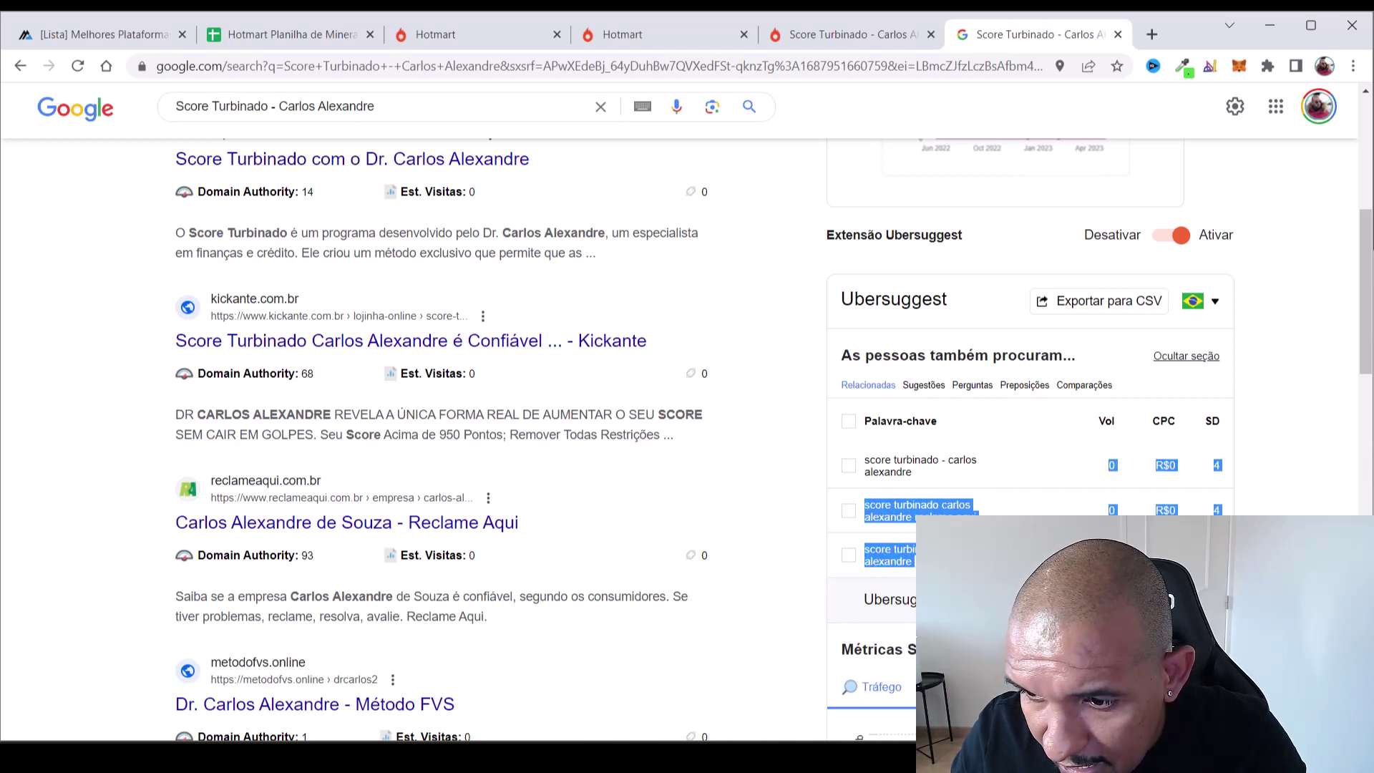
click(1116, 565)
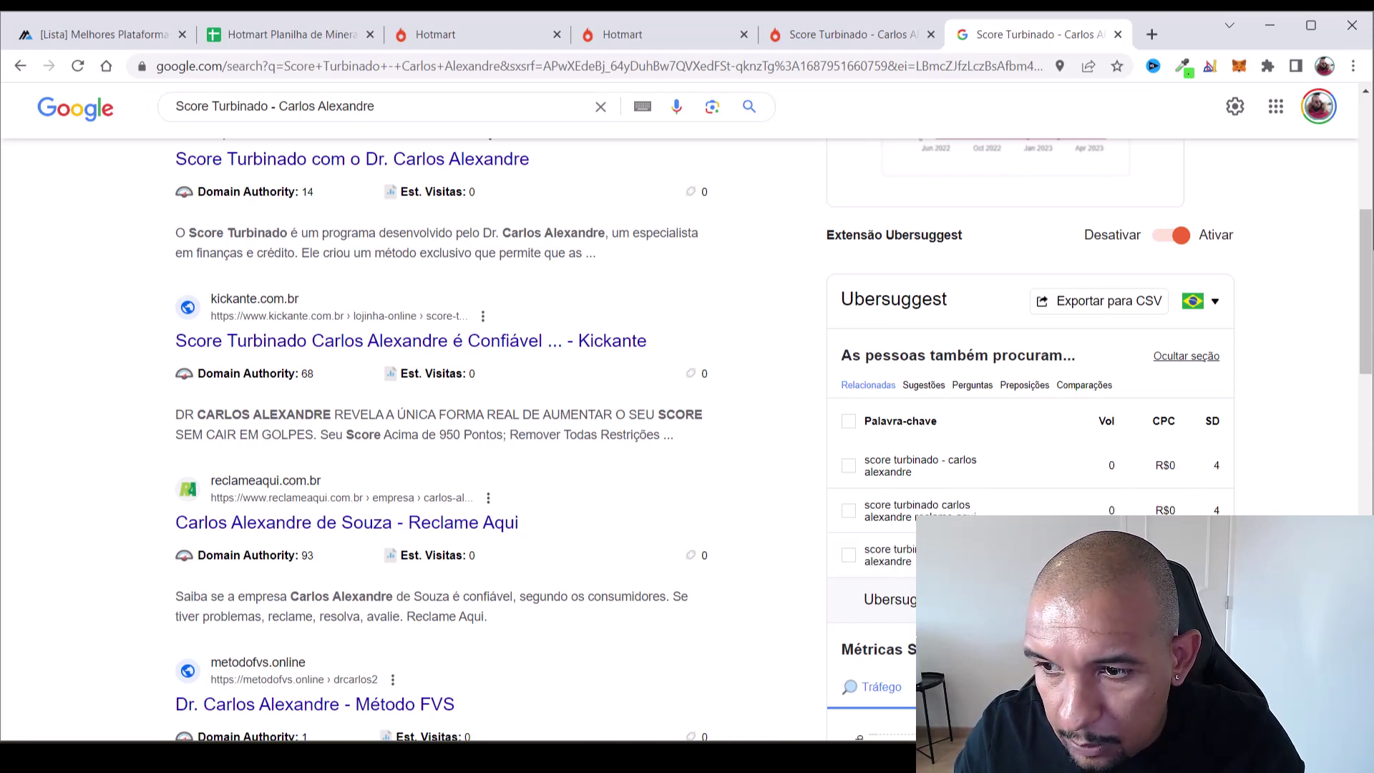
Shorten the Google query to "Score Turbinado", search again, and highlight the average CPC beside the query
scroll(773, 455, up, 6)
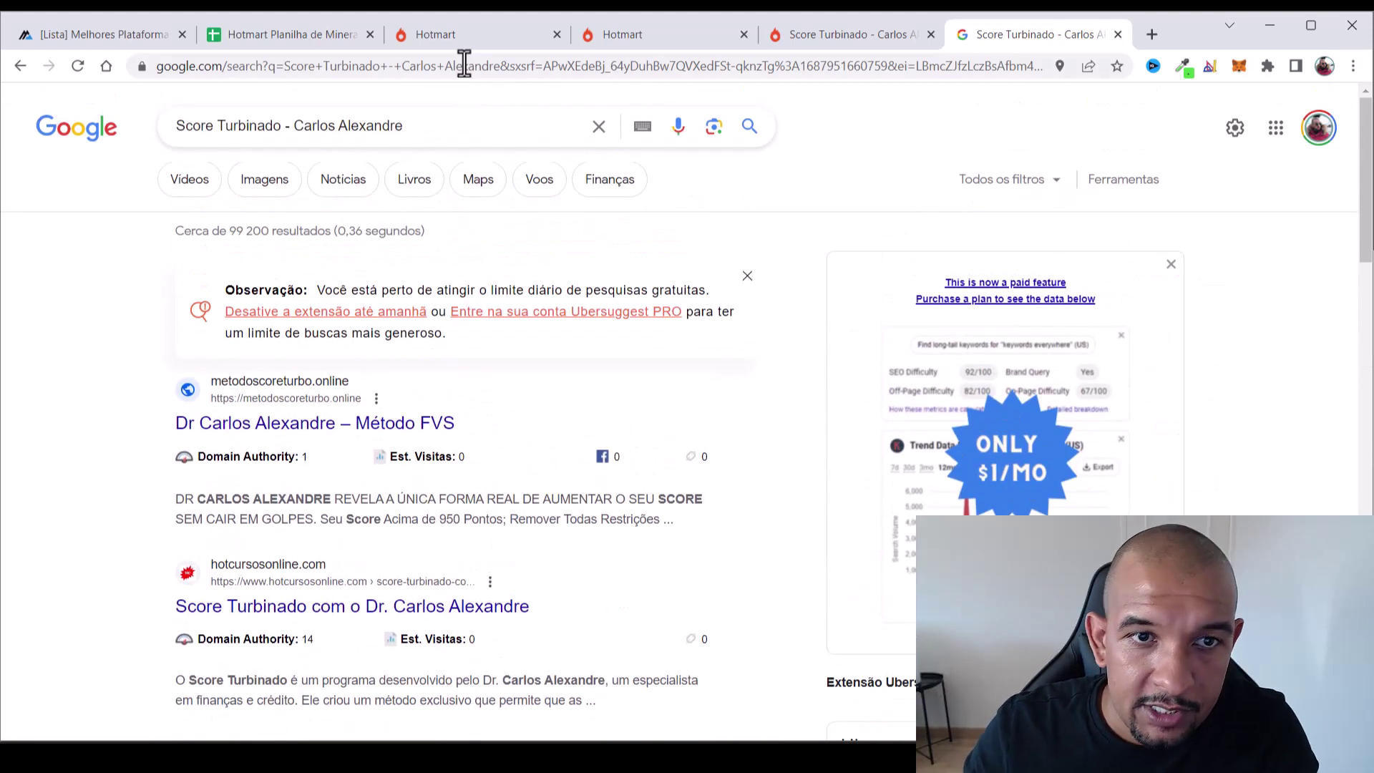
drag(282, 127, 565, 171)
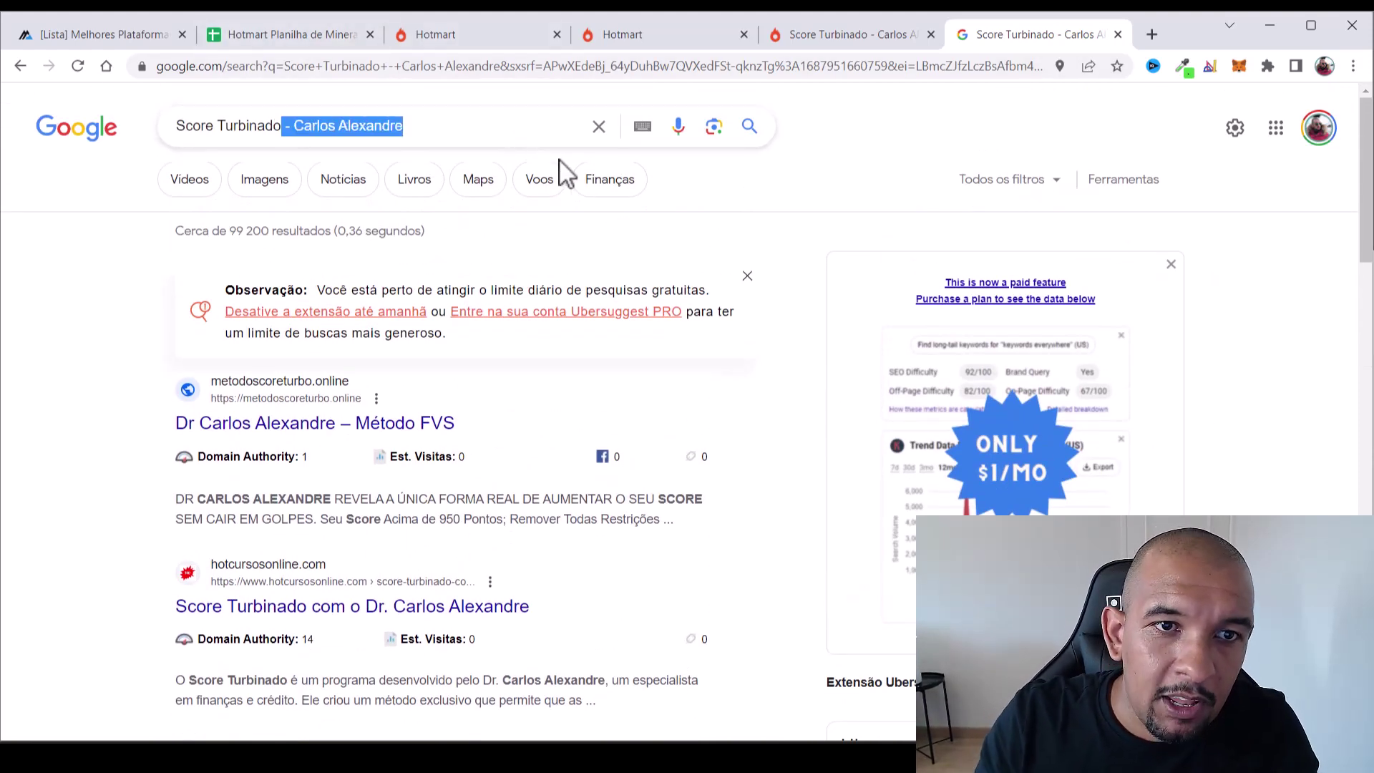
key(BackSpace)
key(Return)
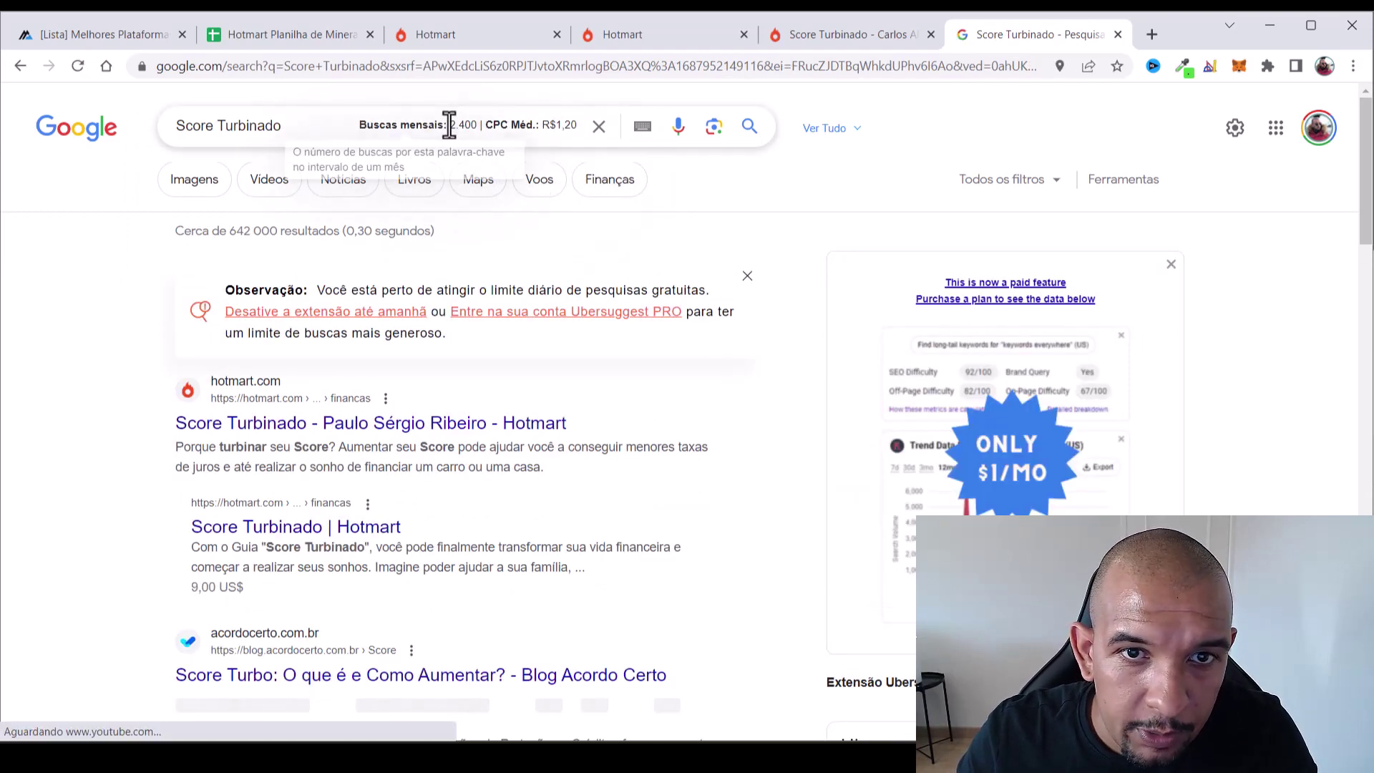
drag(450, 125, 582, 136)
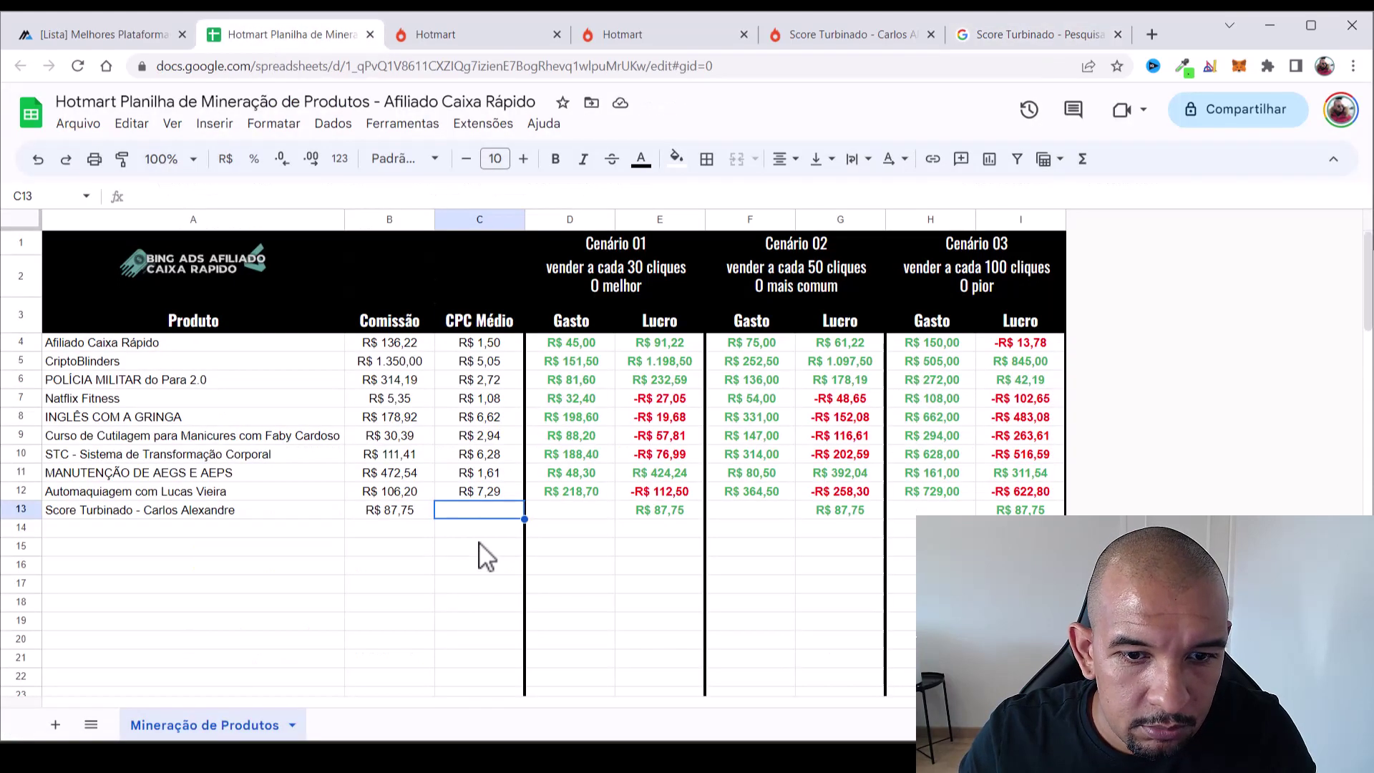
Enter 1,2 as the average CPC for "Score Turbinado" in cell C13 and select row 13 to review its profit scenarios
text(1)
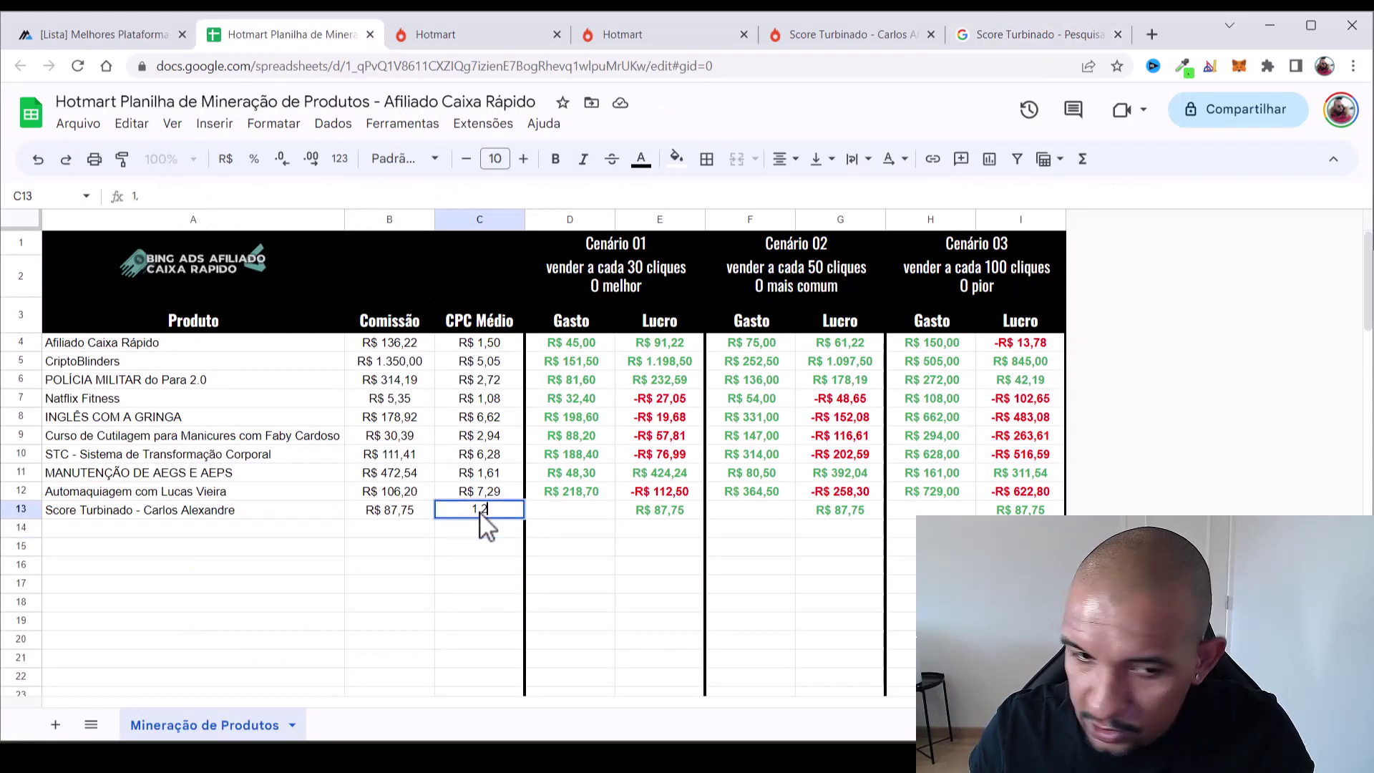
text(,2)
key(Return)
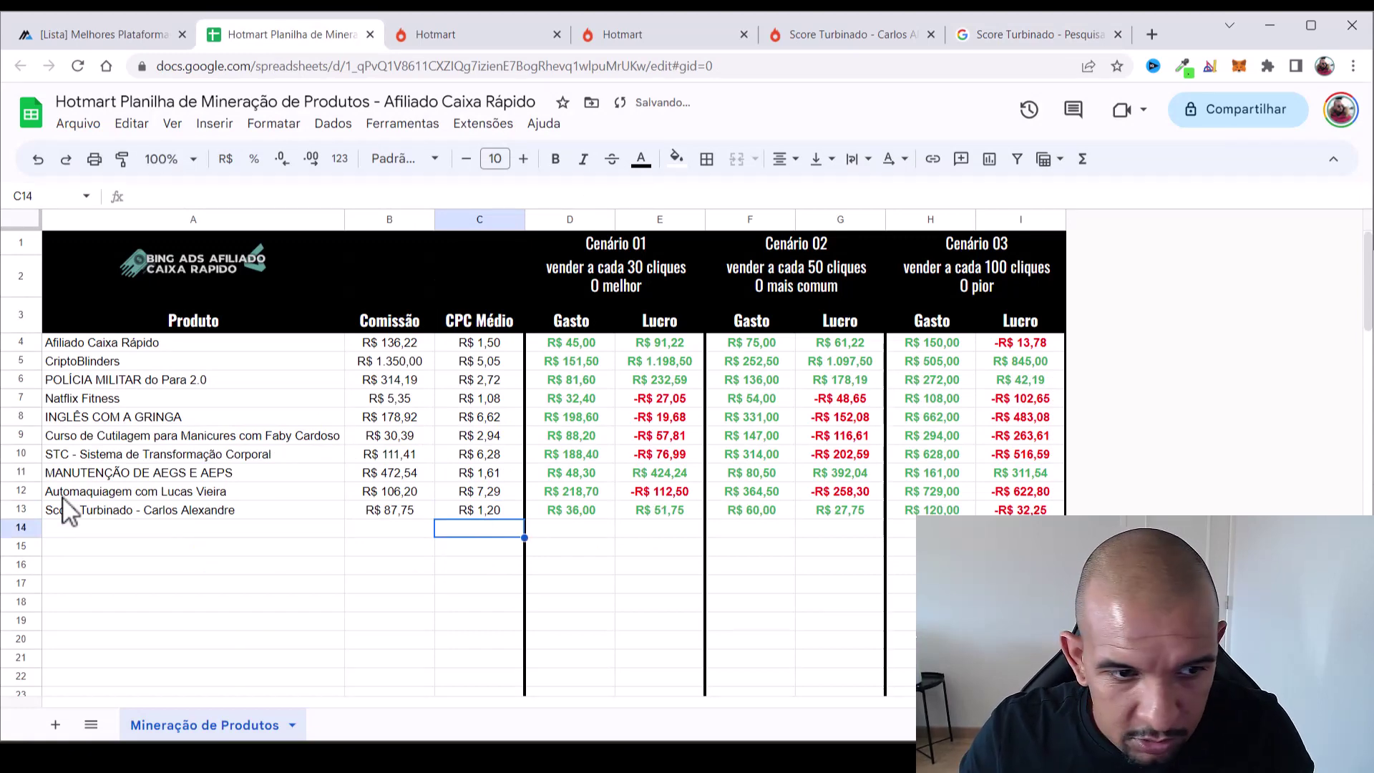
click(27, 509)
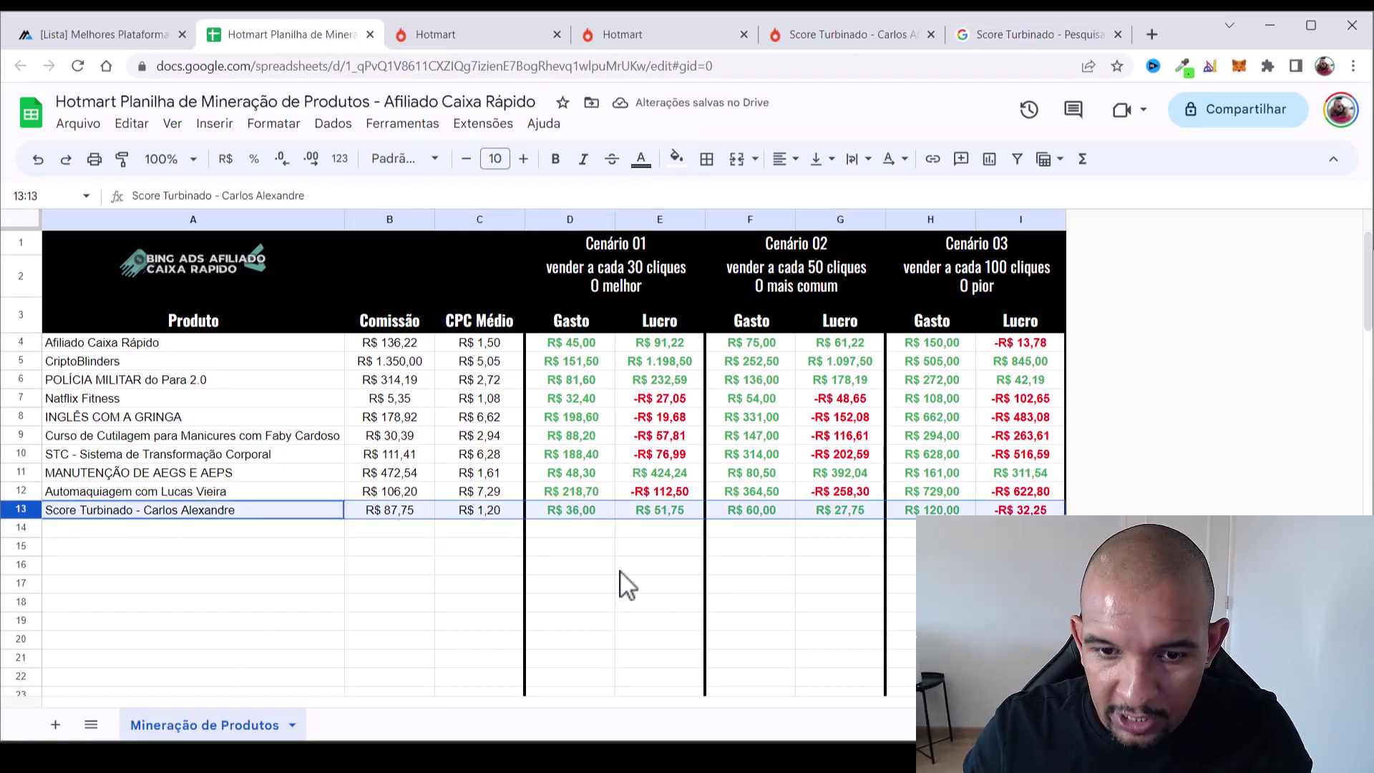
Close the "Score Turbinado" checkout and details pages, and browse the Hotmart market results for the next product
click(856, 34)
click(931, 34)
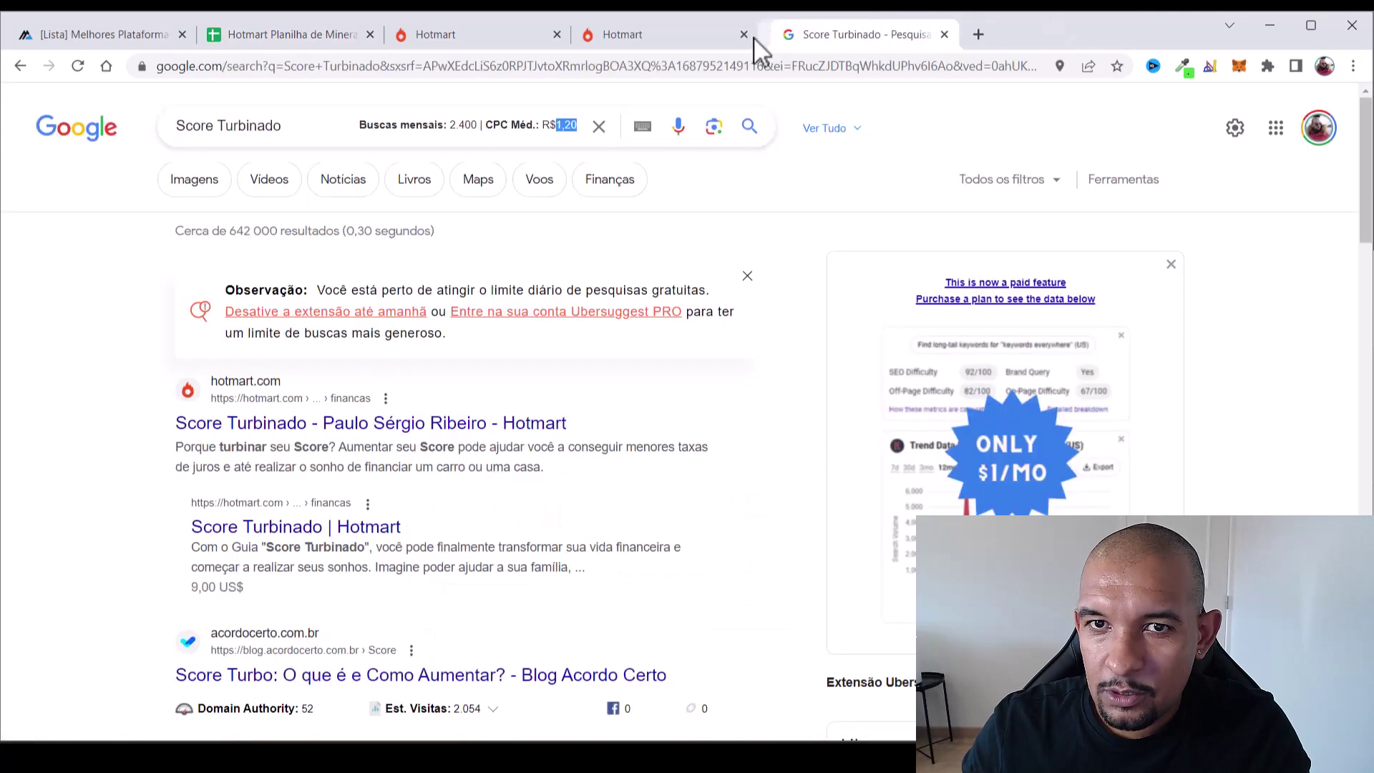
click(648, 38)
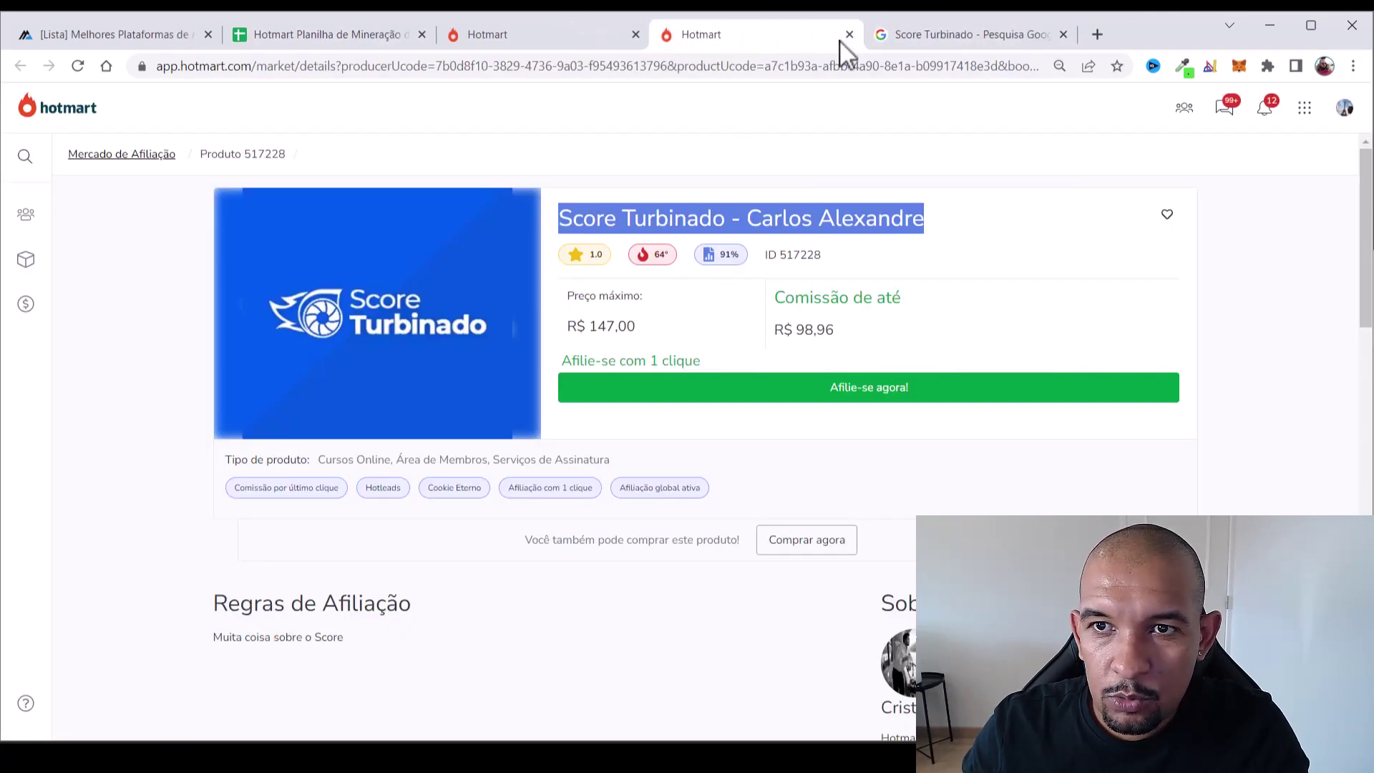
click(851, 34)
click(515, 34)
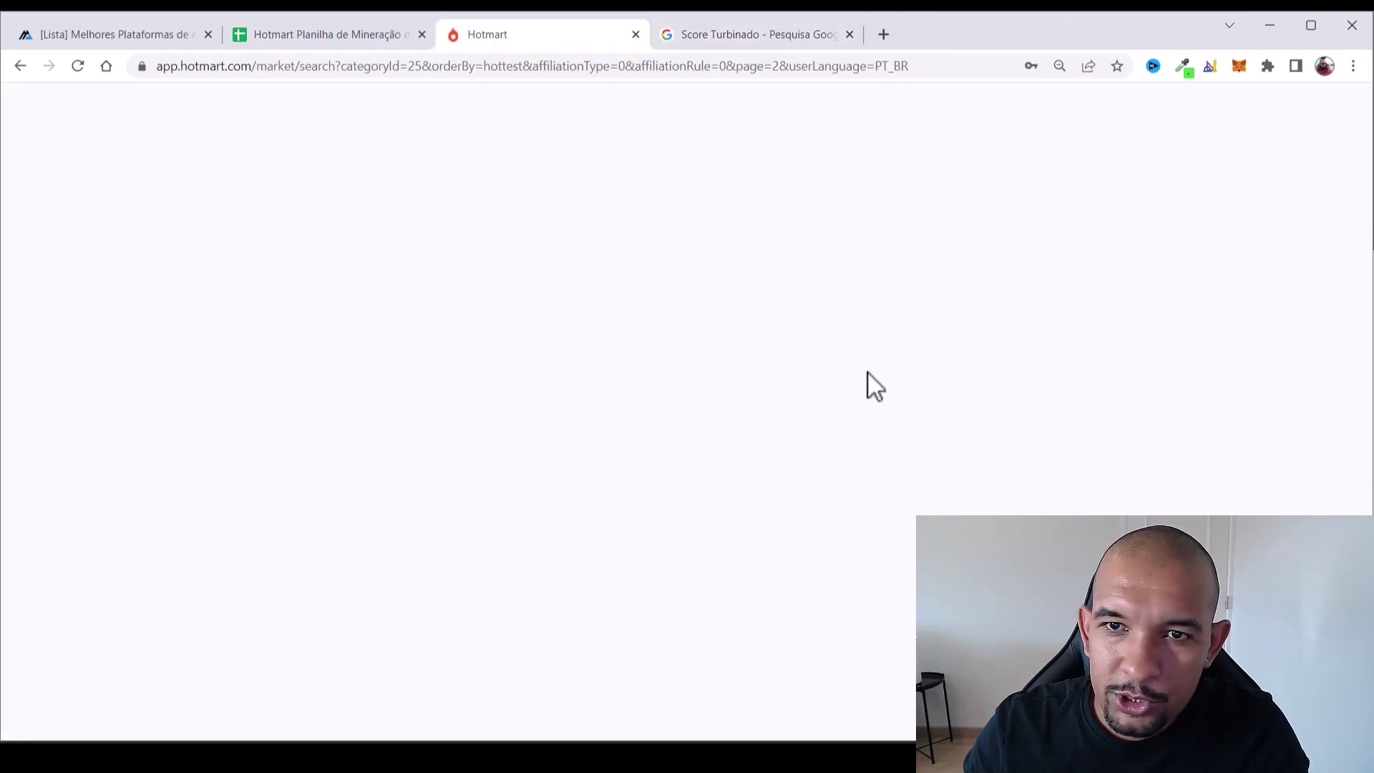
scroll(938, 402, down, 3)
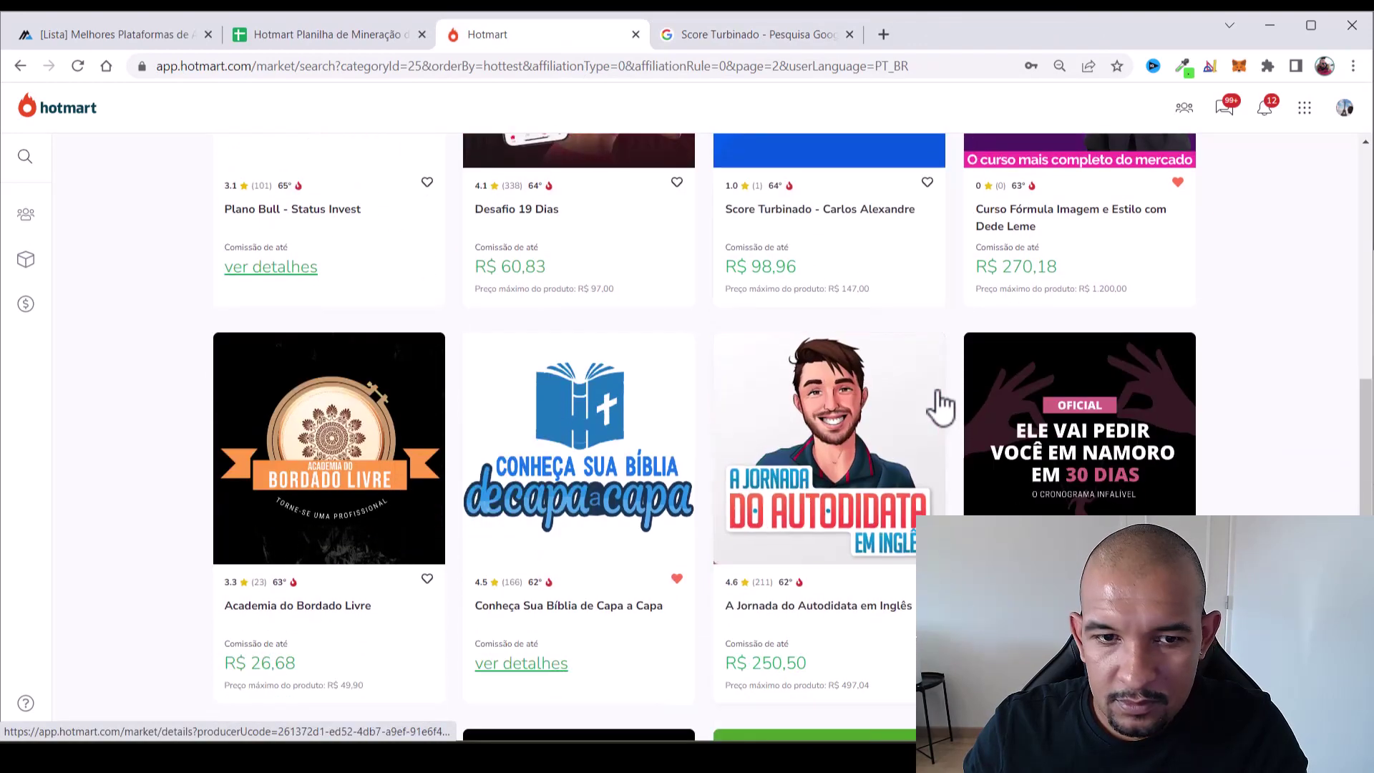
scroll(938, 401, up, 3)
scroll(1037, 322, down, 2)
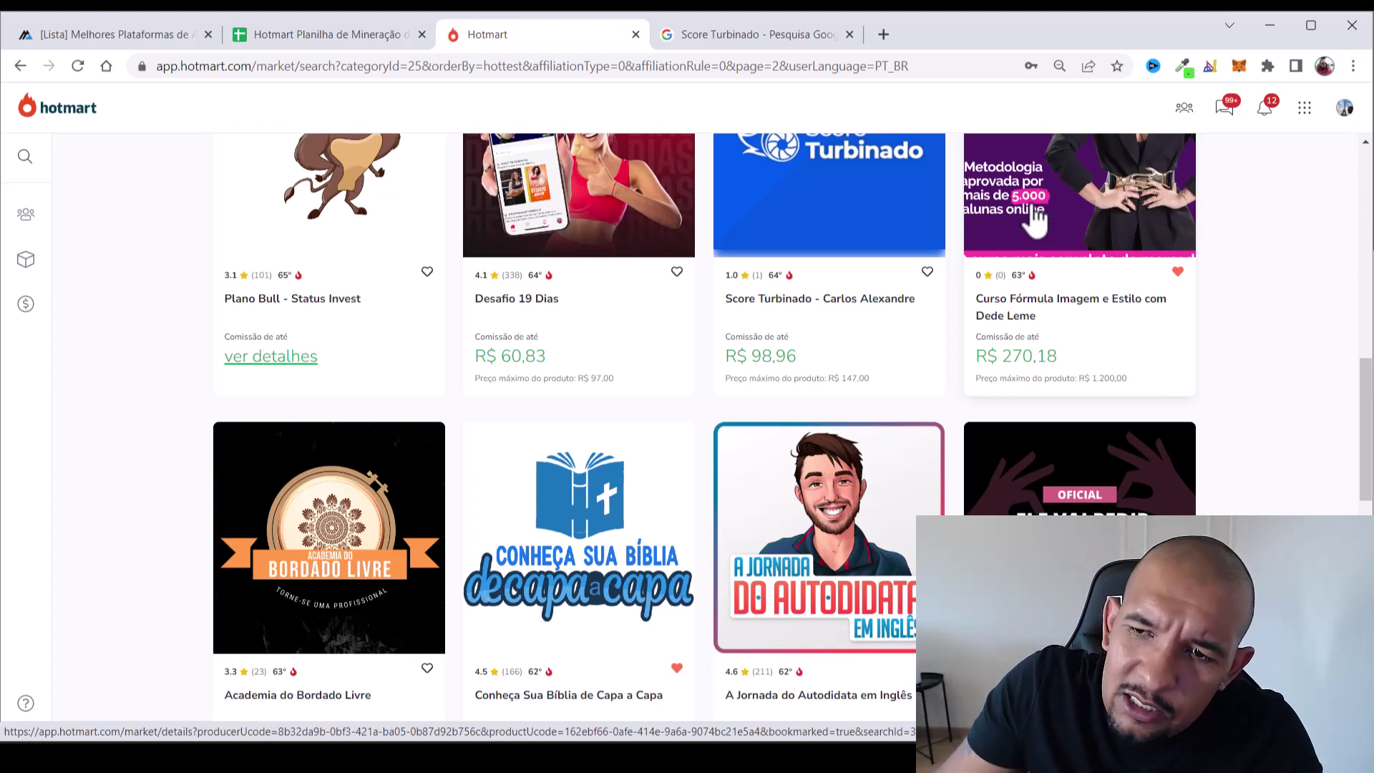
scroll(942, 191, down, 2)
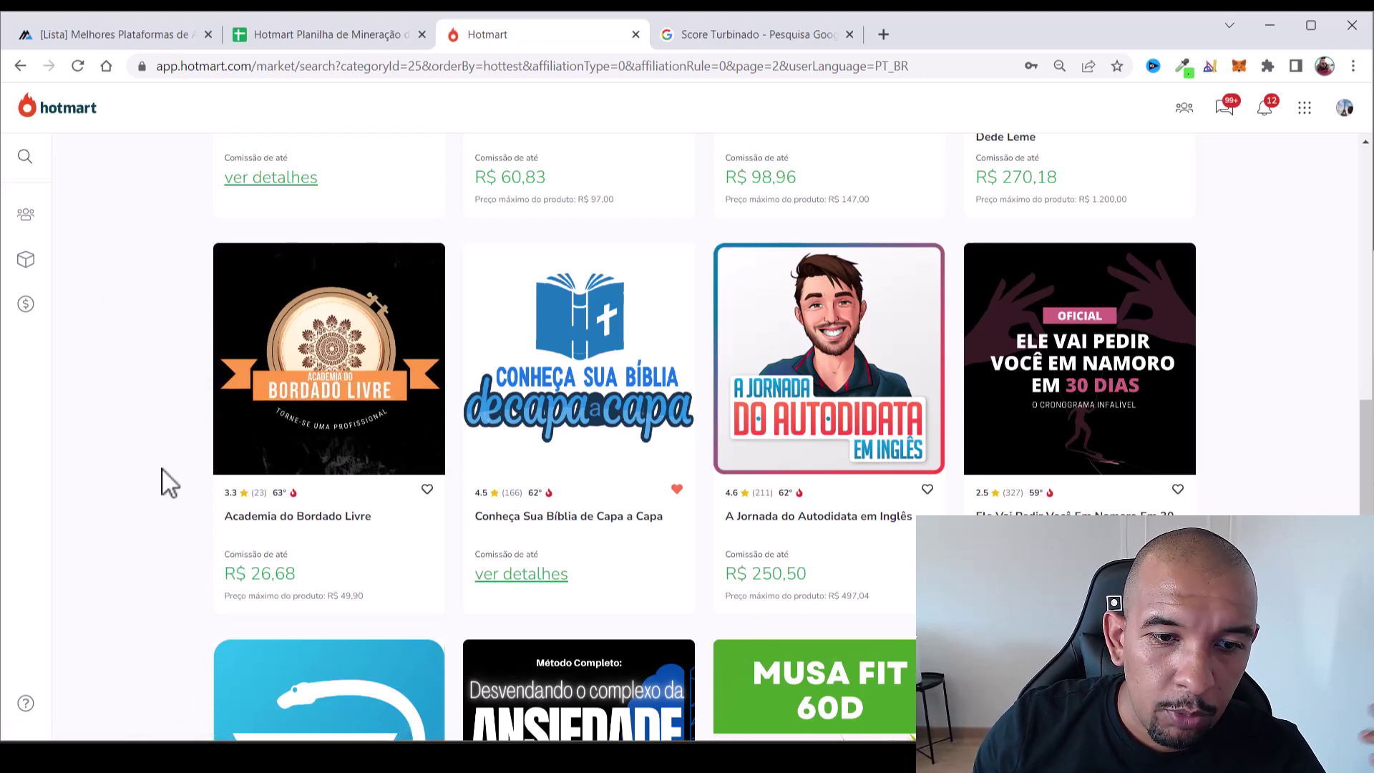
Open the "Conheça Sua Bíblia de Capa a Capa" product page in a new tab and show its plan commission details
scroll(162, 470, down, 1)
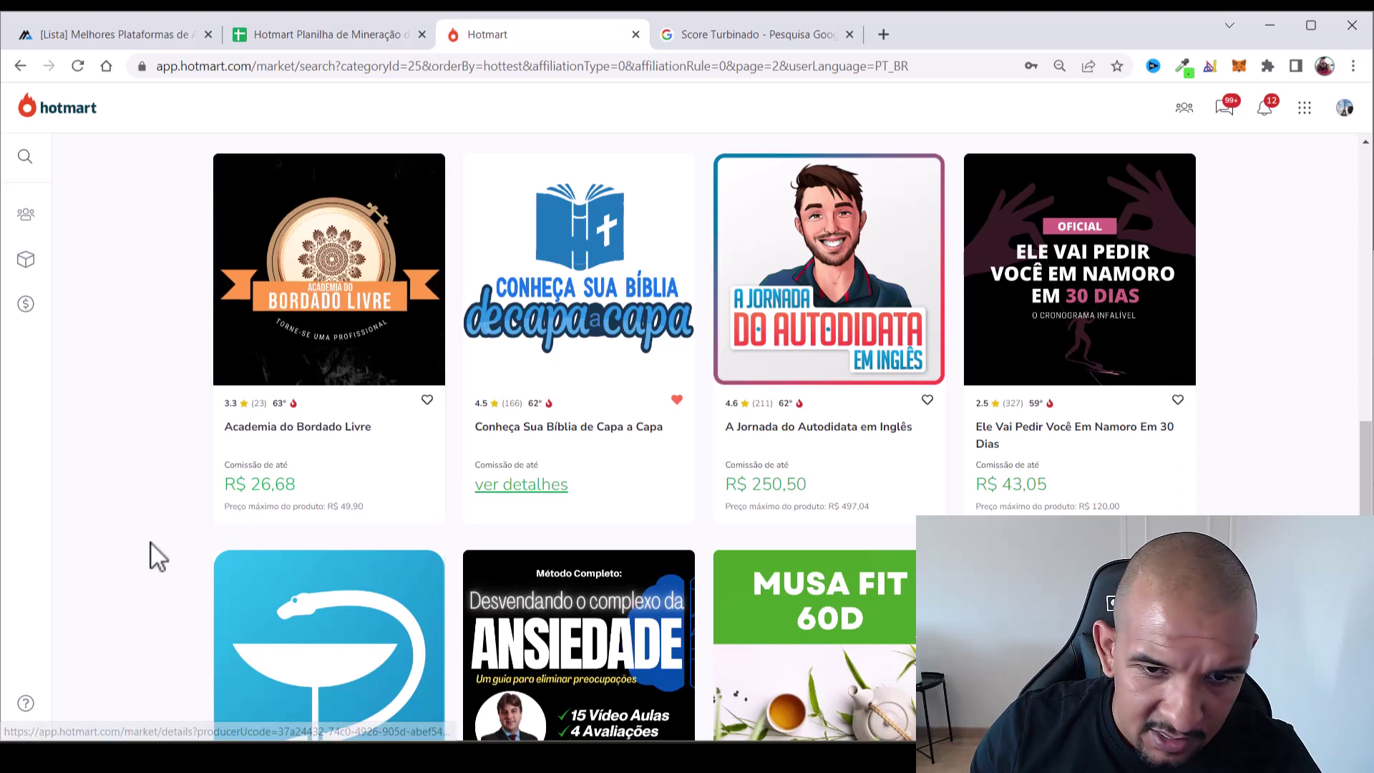
scroll(154, 500, up, 1)
scroll(153, 500, down, 1)
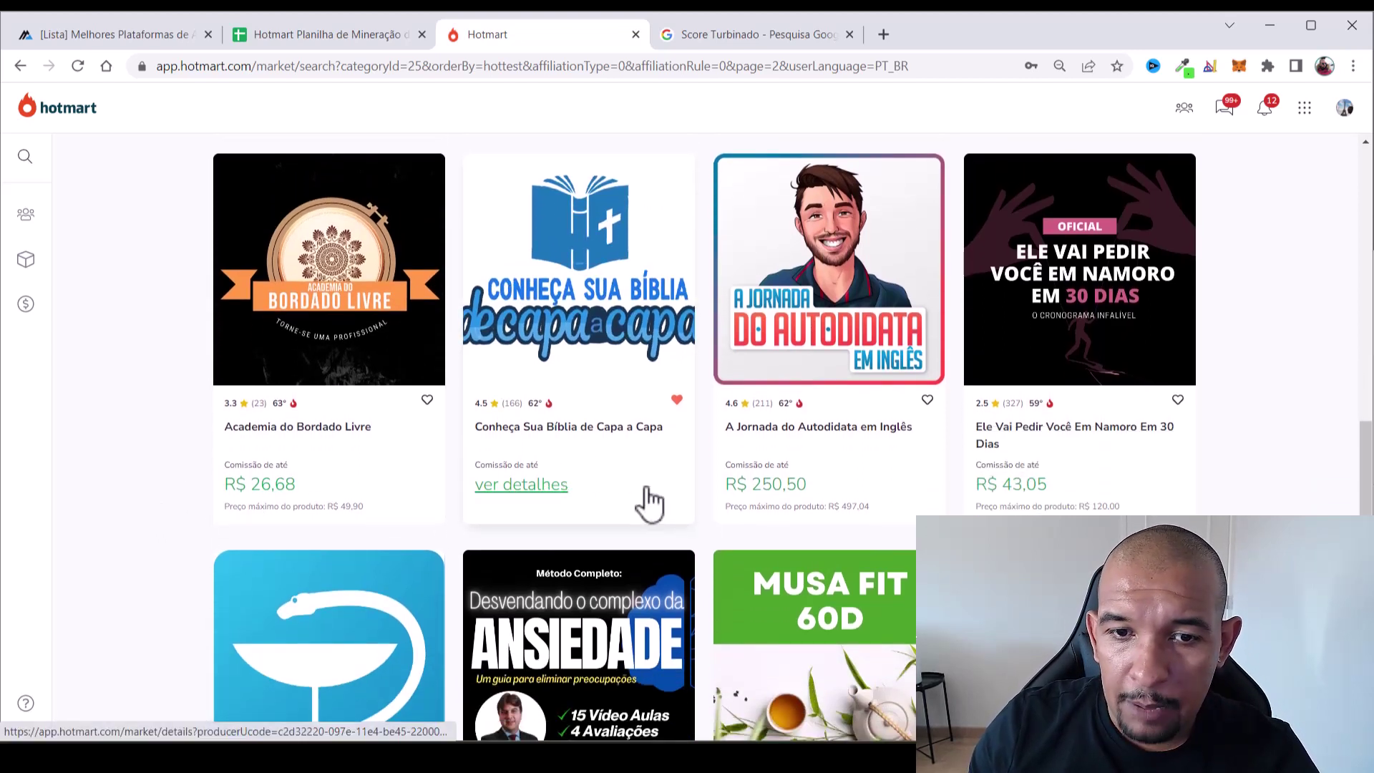
right_click(584, 286)
click(630, 295)
click(703, 38)
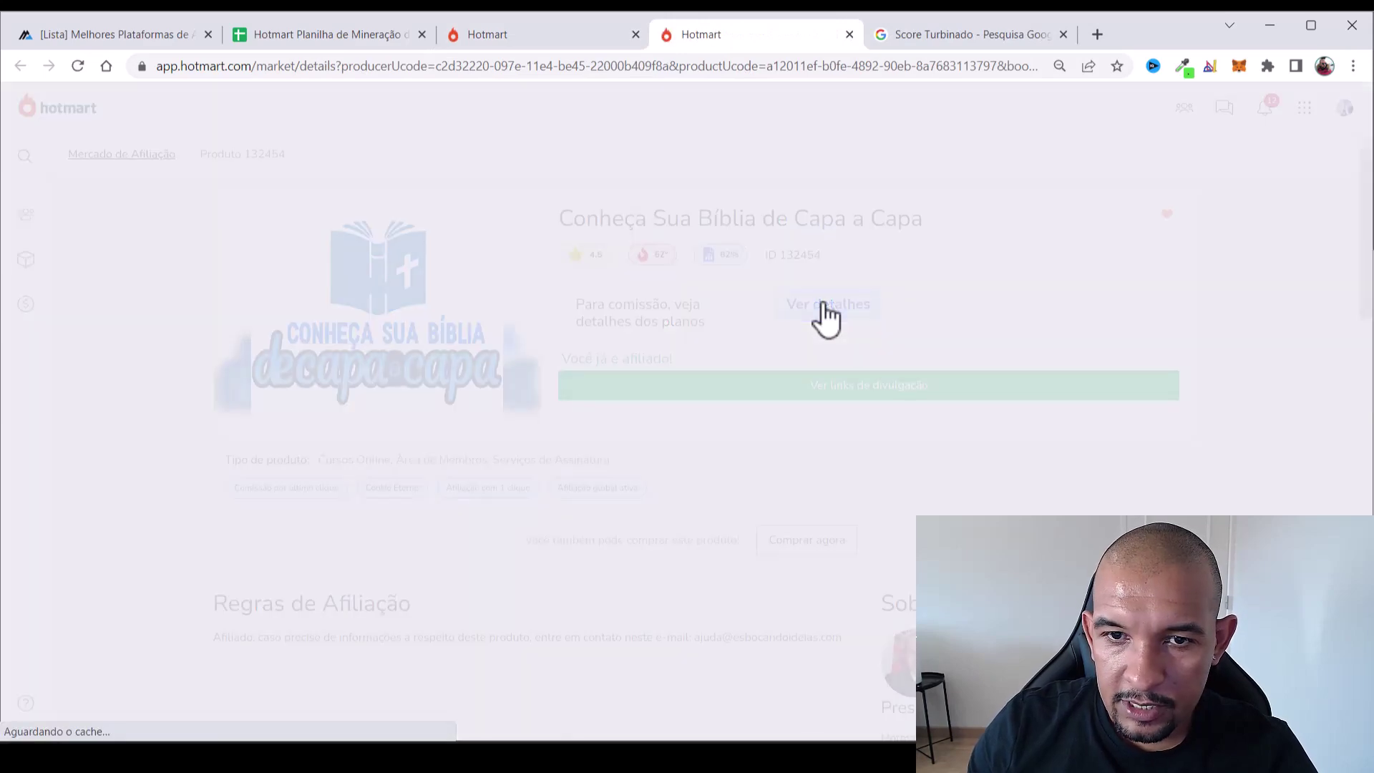
click(827, 308)
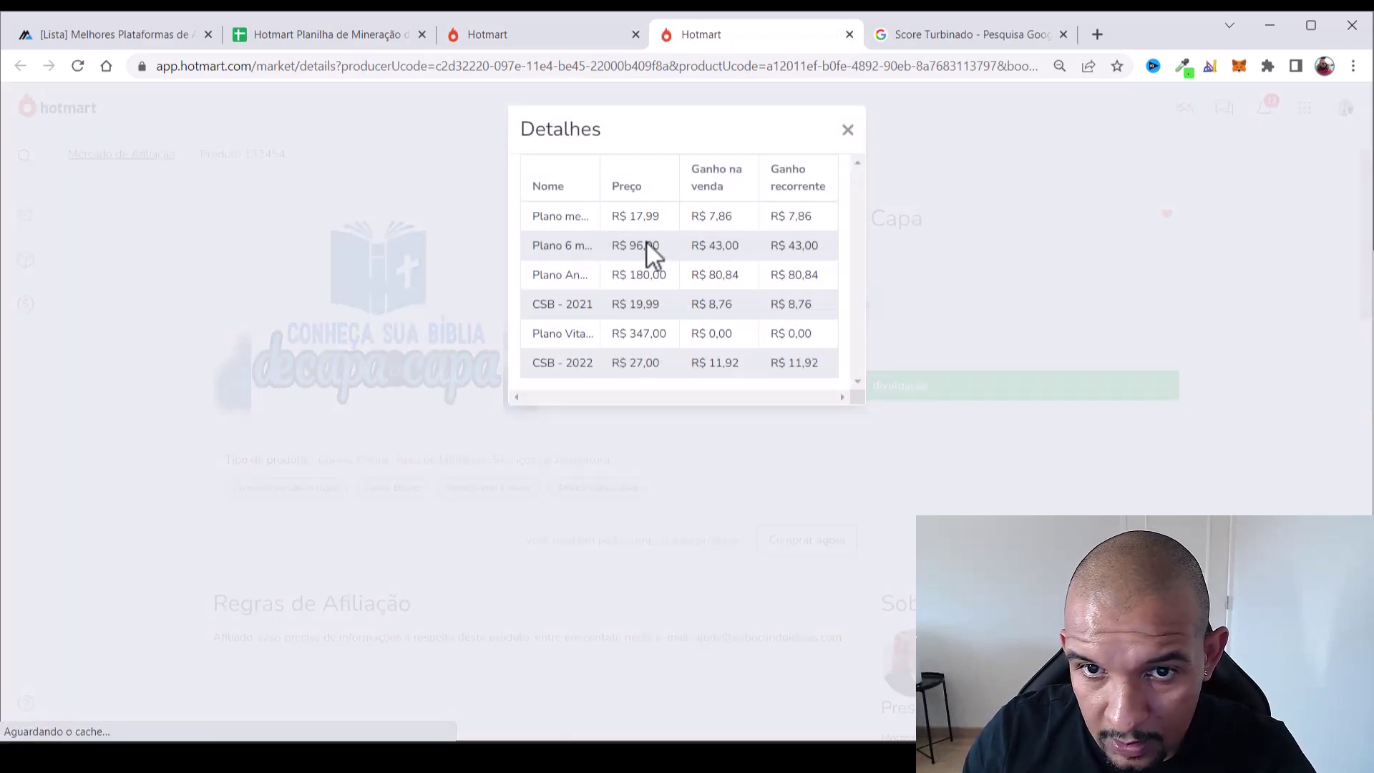
Examine the price, sale earnings and recurring earnings of each subscription plan in the details table, highlighting the values row by row
double_click(593, 217)
drag(628, 217, 832, 228)
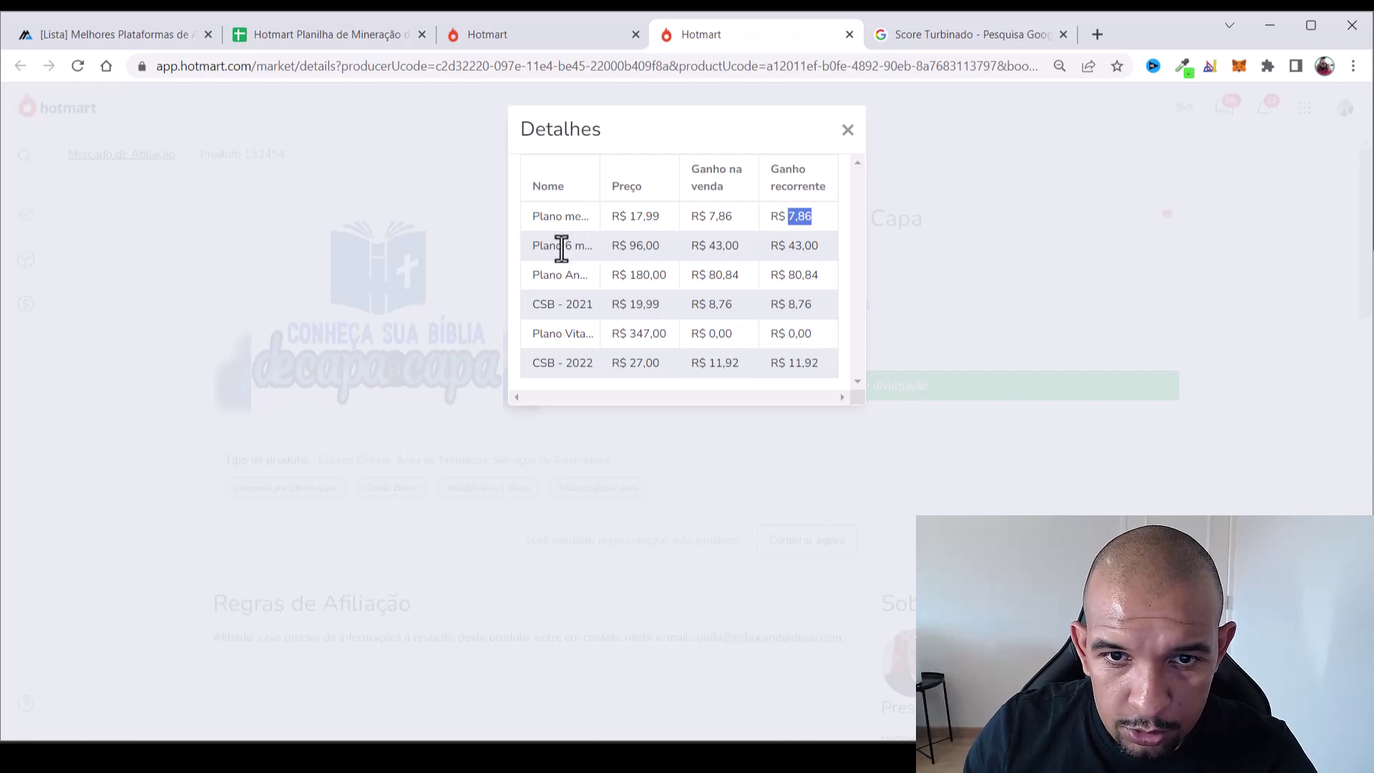
drag(532, 246, 839, 257)
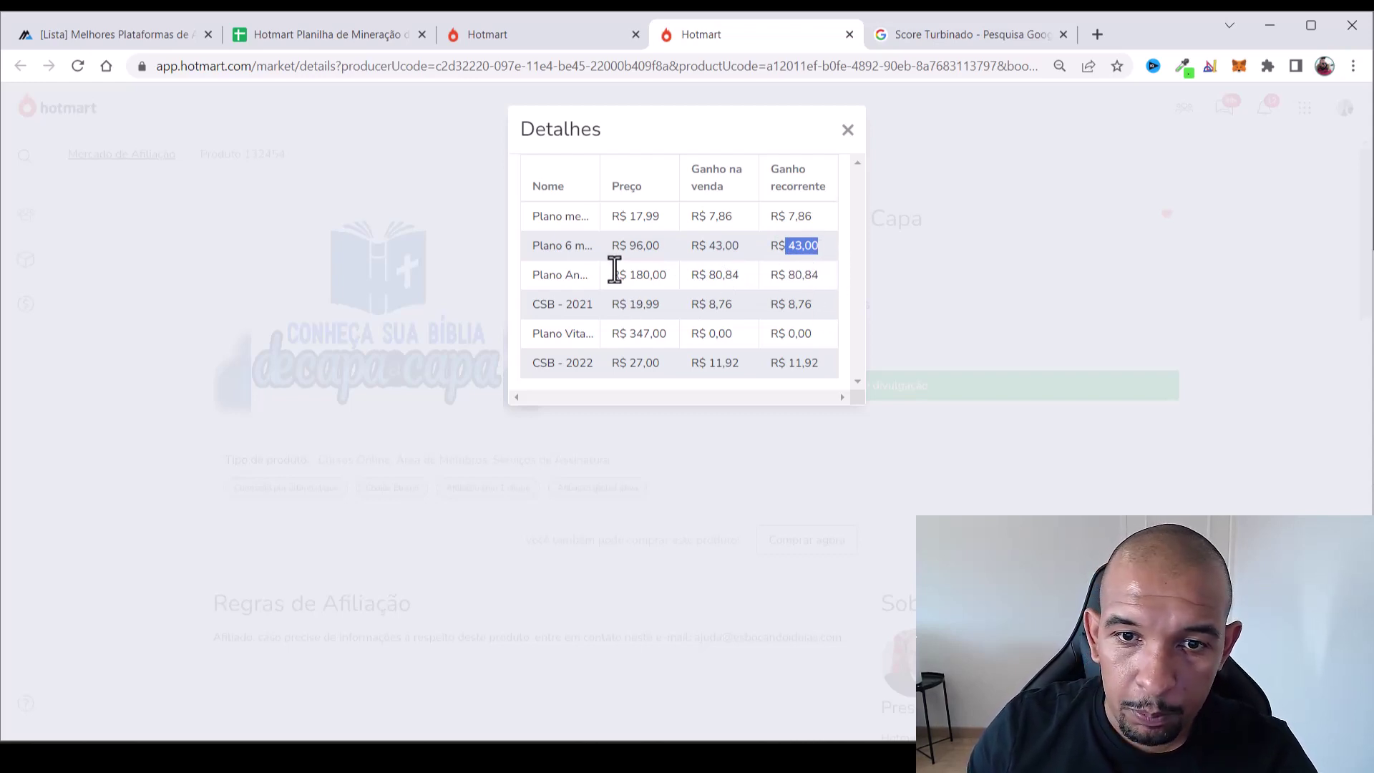
drag(615, 272, 767, 294)
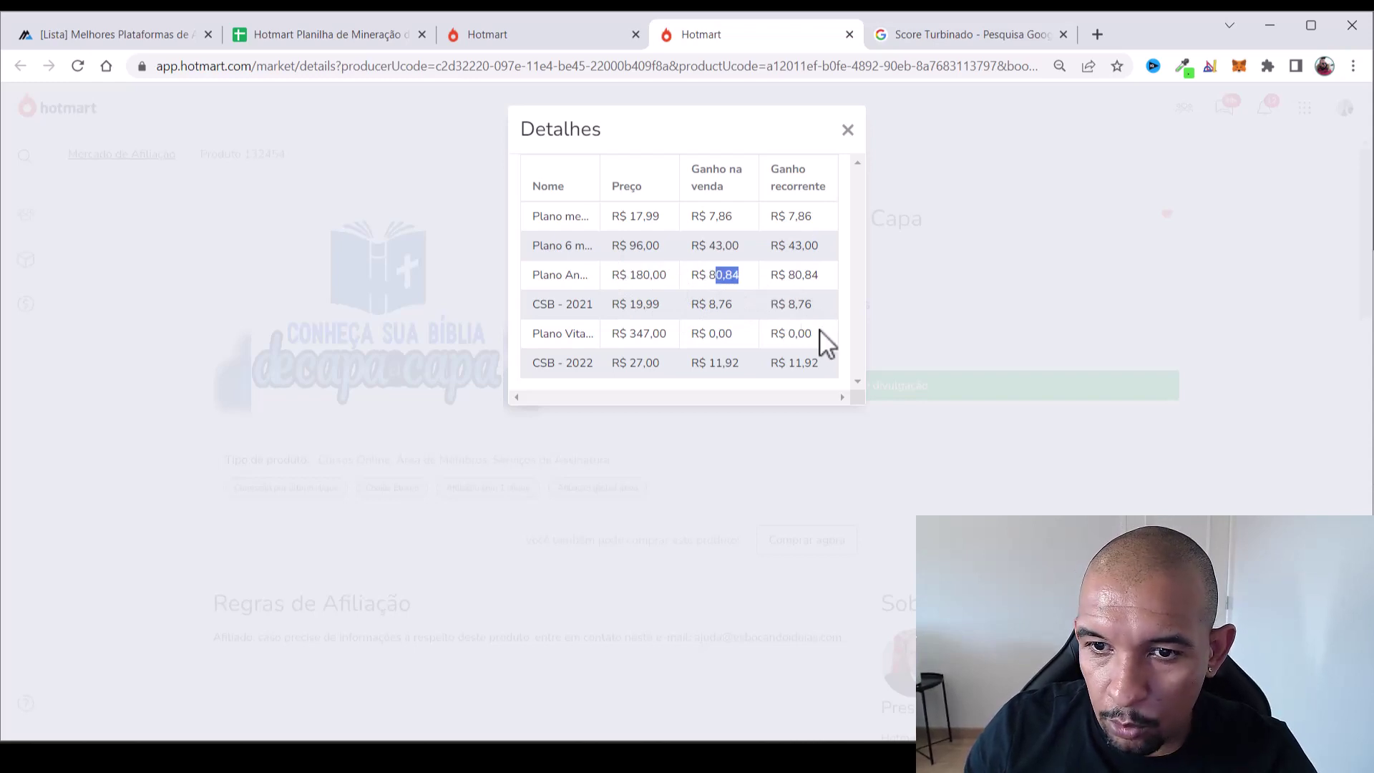
drag(543, 335, 616, 340)
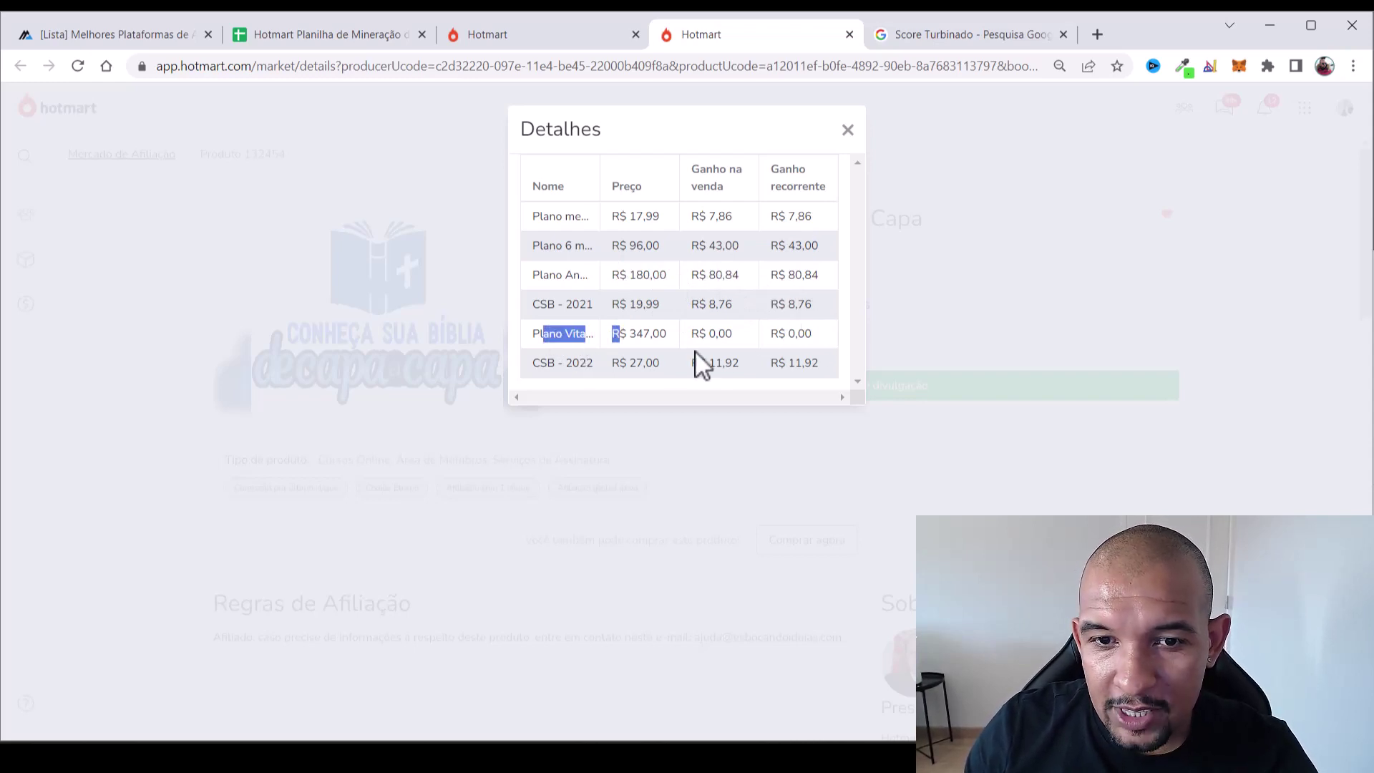
click(639, 336)
drag(778, 333, 812, 334)
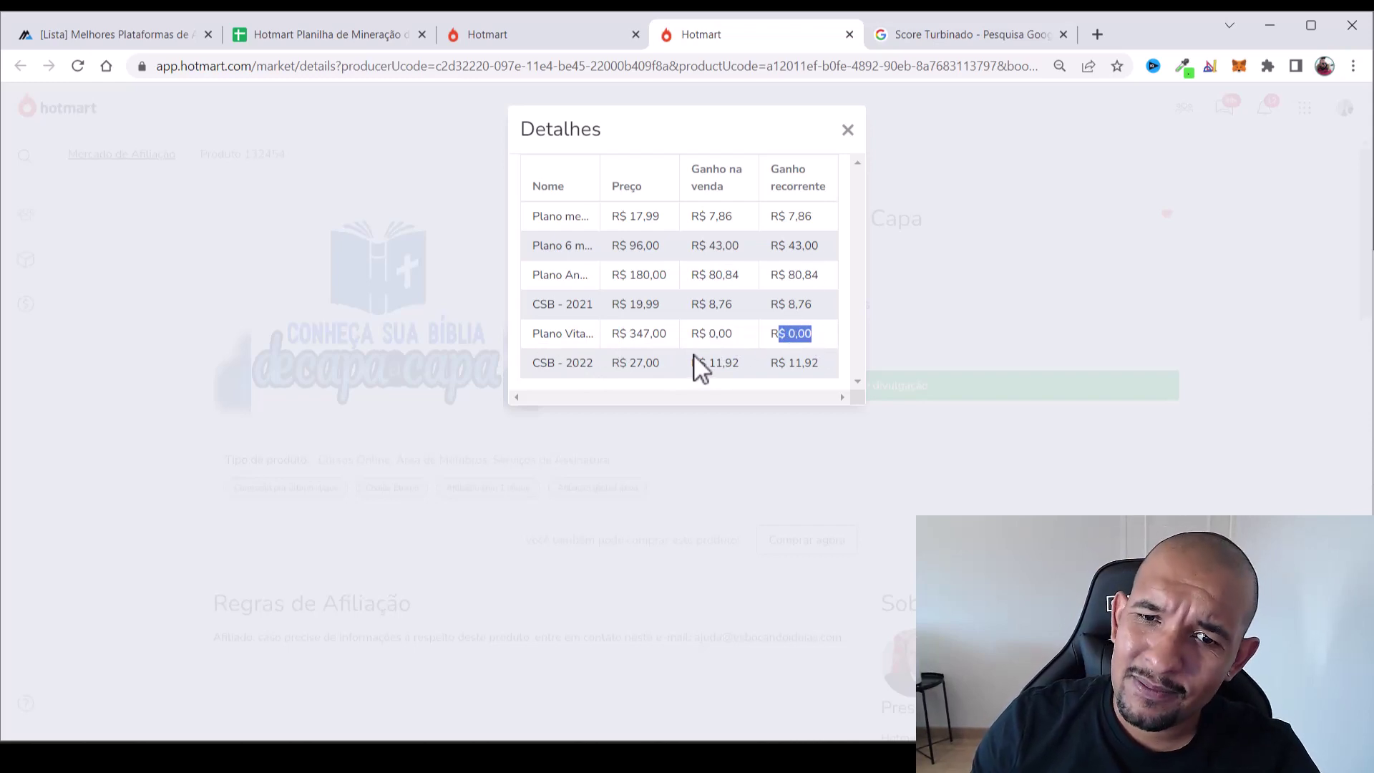
drag(620, 334, 653, 335)
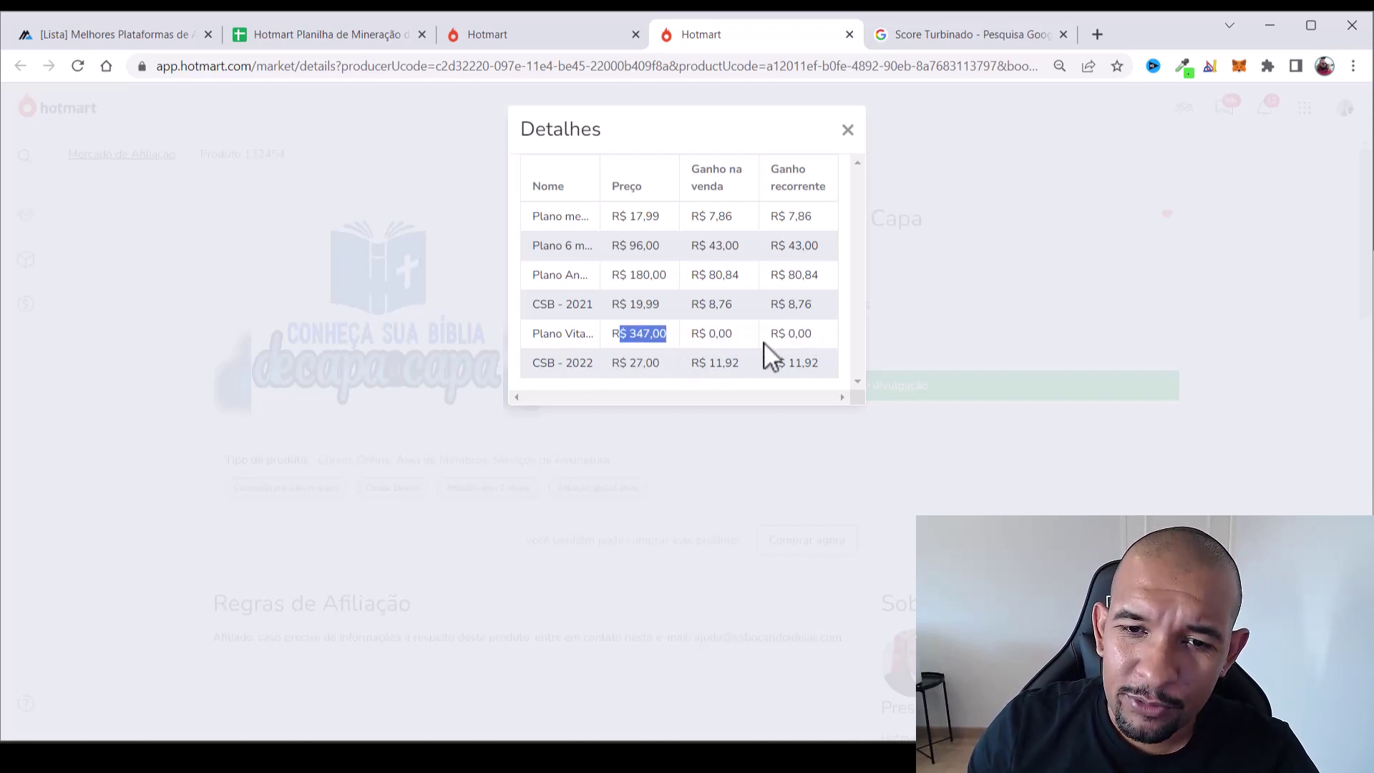
click(711, 335)
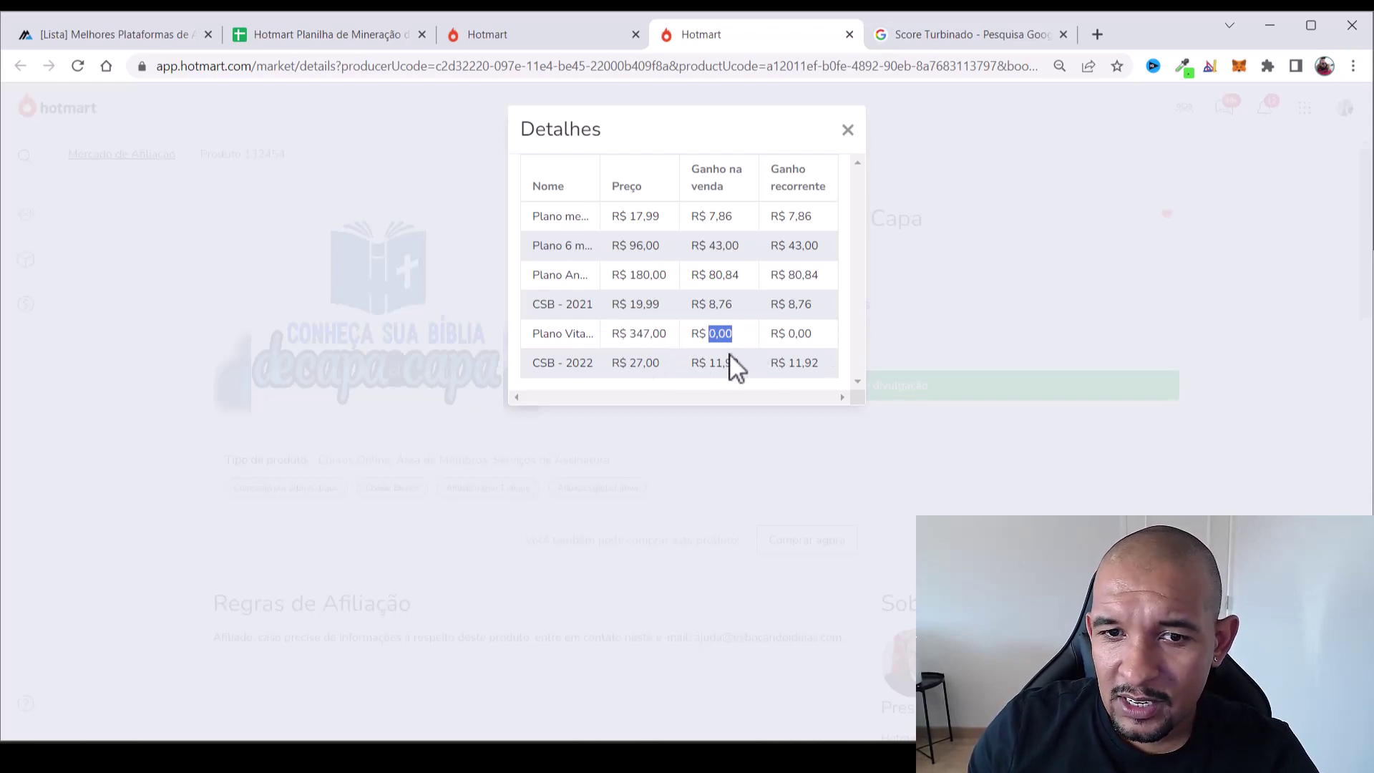
drag(635, 363, 660, 364)
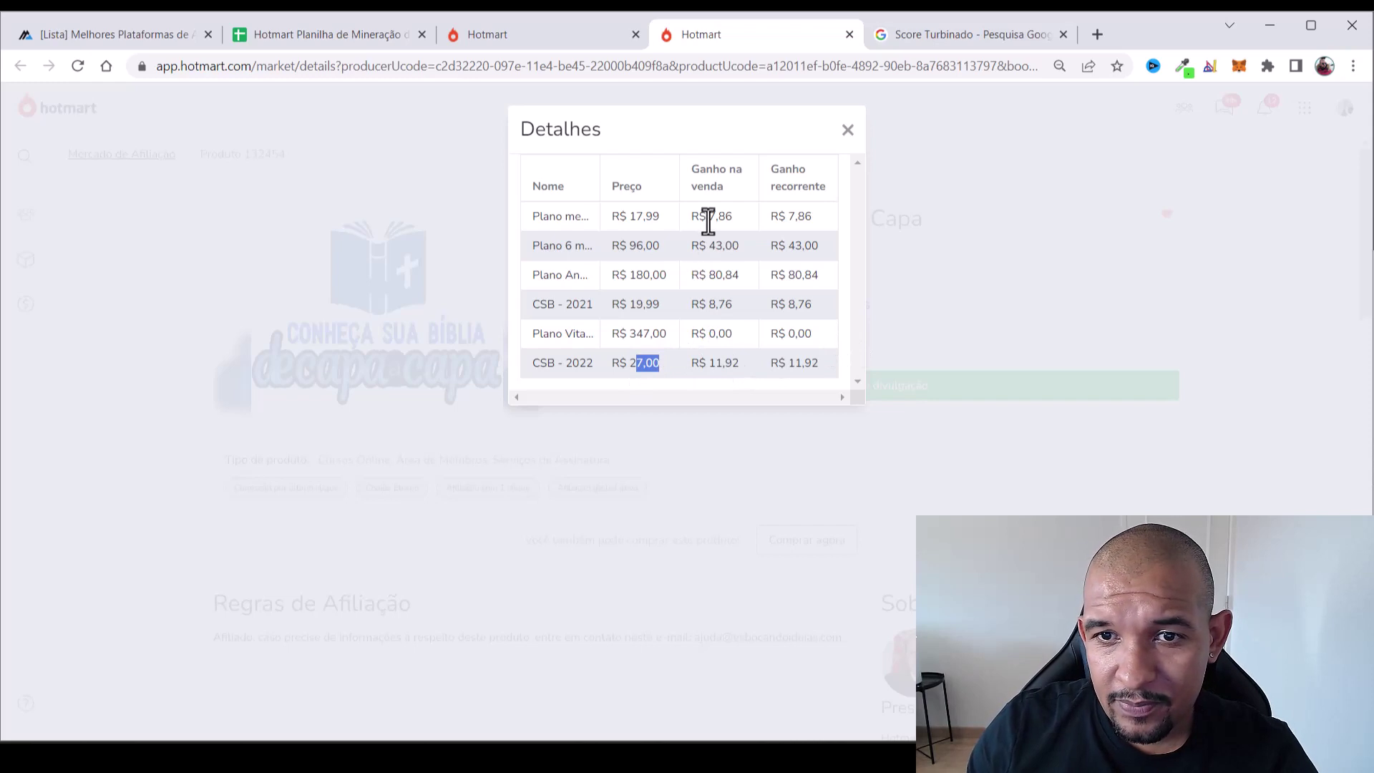
drag(707, 216, 733, 216)
drag(642, 246, 698, 247)
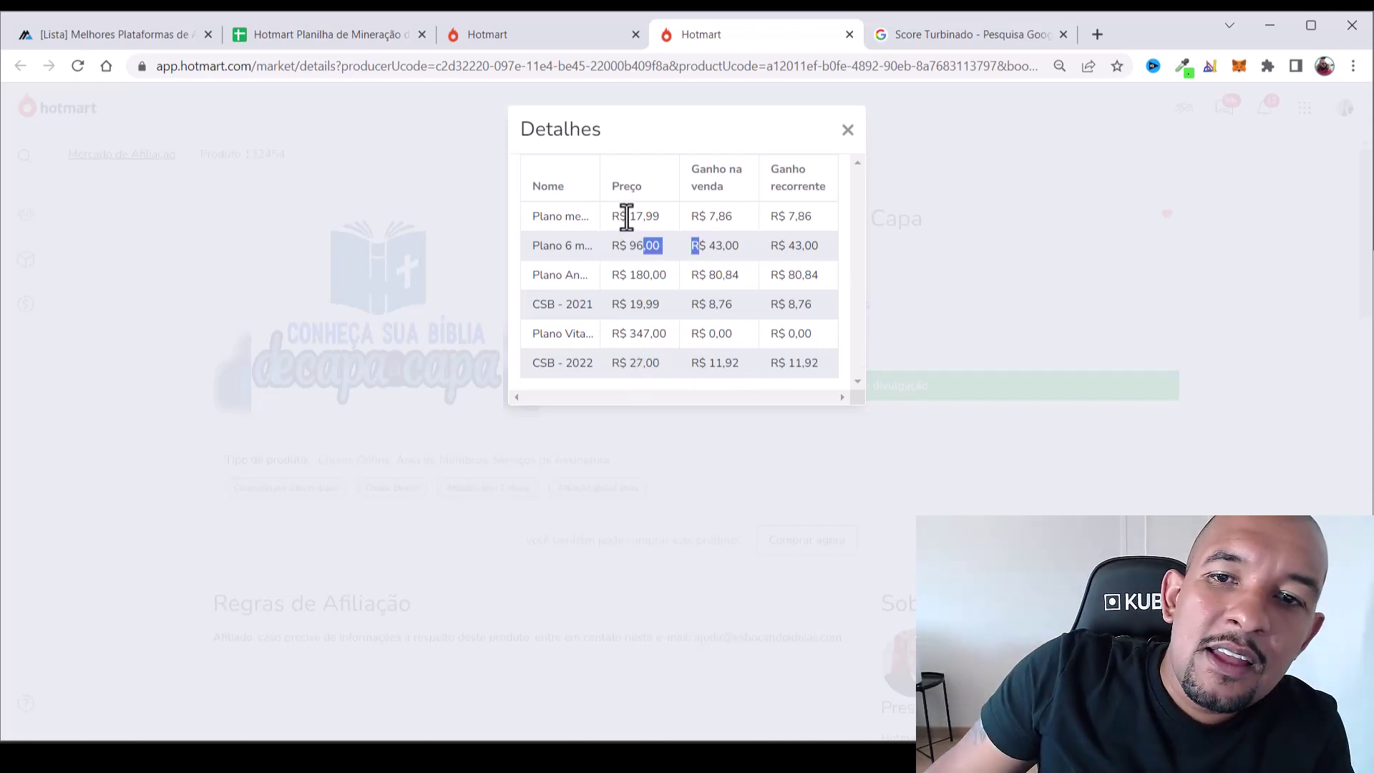
drag(629, 216, 733, 216)
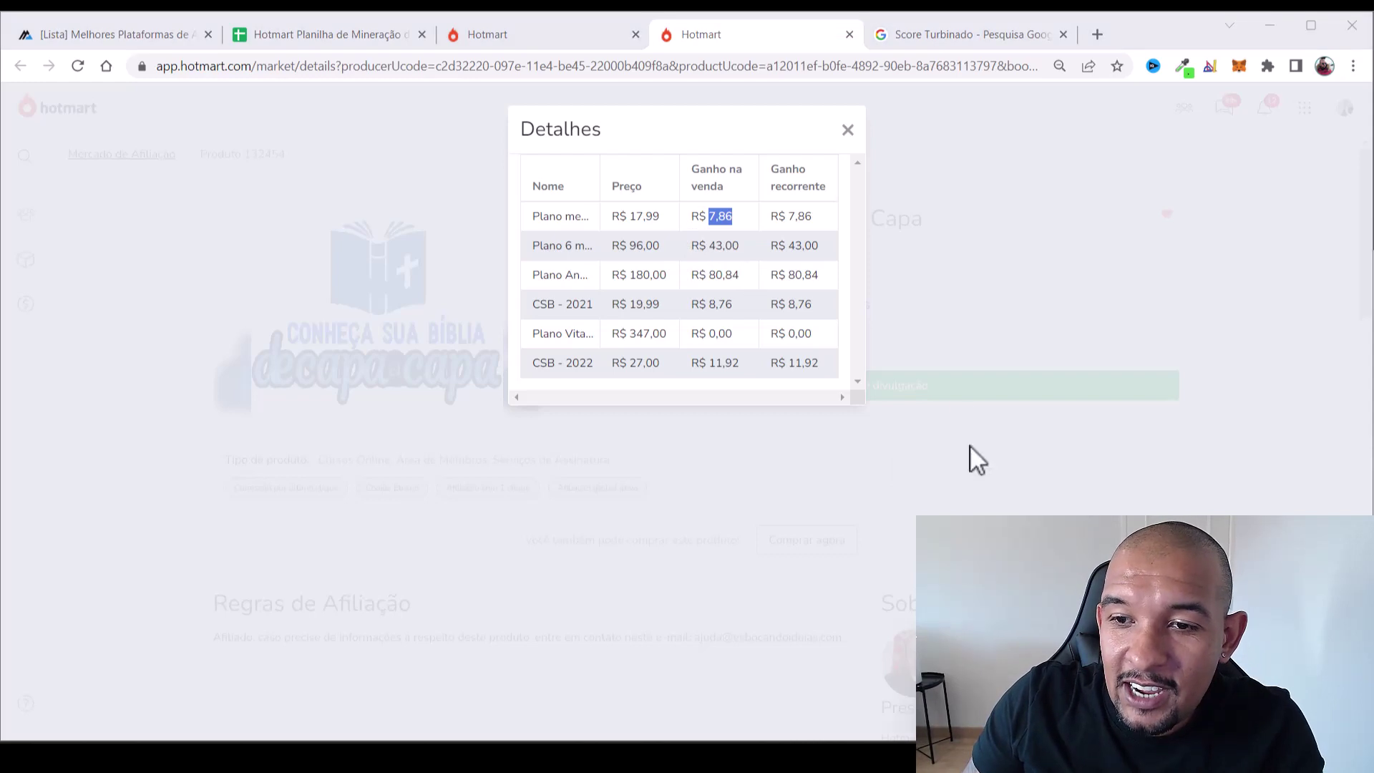
Switch to the Calculator, multiply the 7,86 monthly plan commission by 30, and return to the product's plan details
key(alt+Tab)
text(7,86)
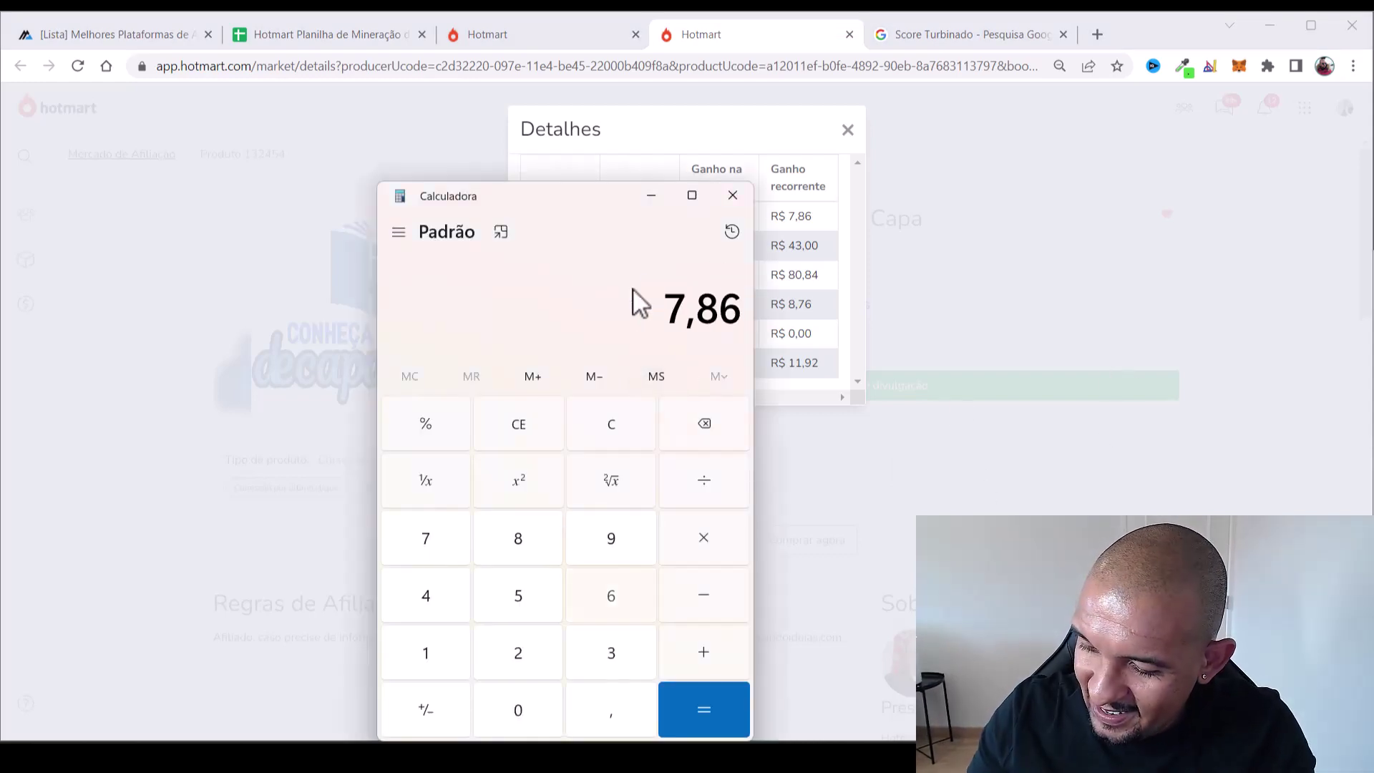
key(asterisk)
text(30)
key(Return)
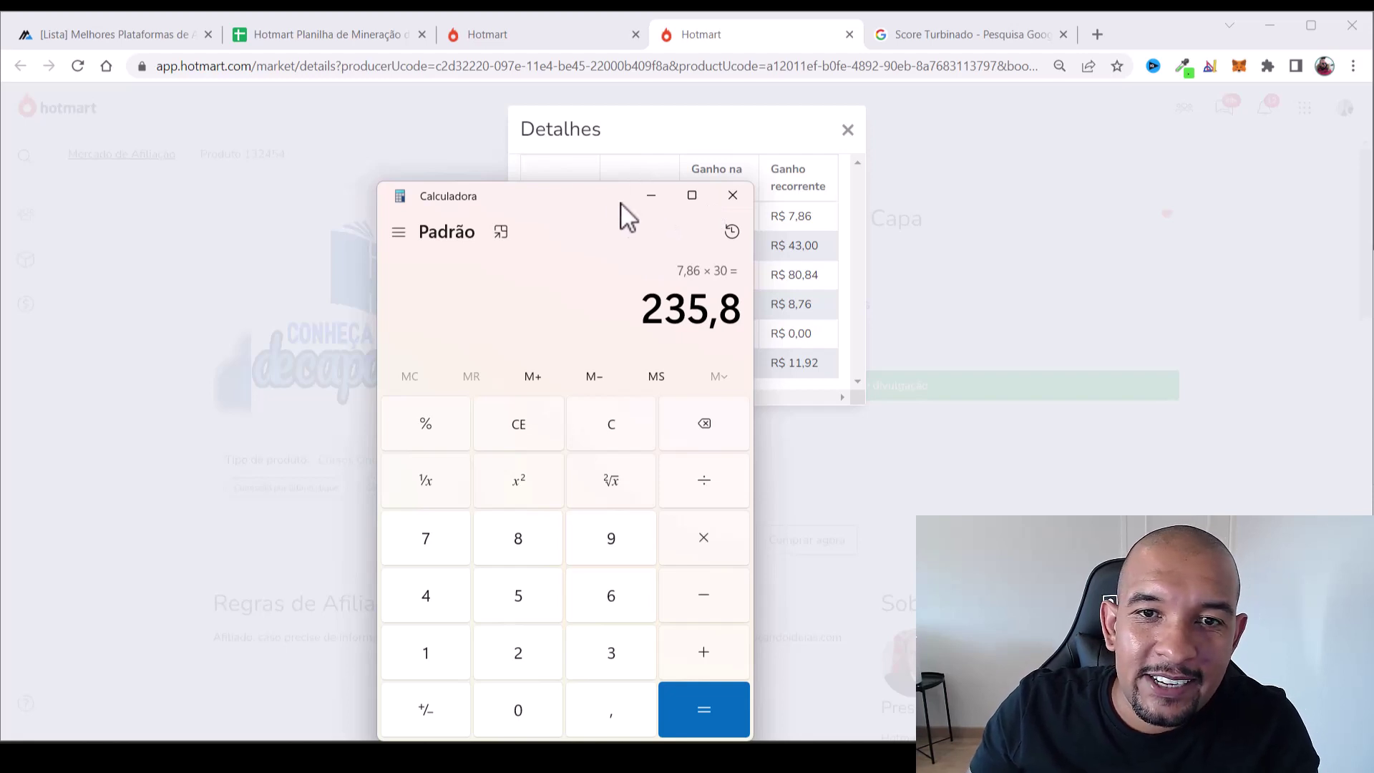
click(812, 244)
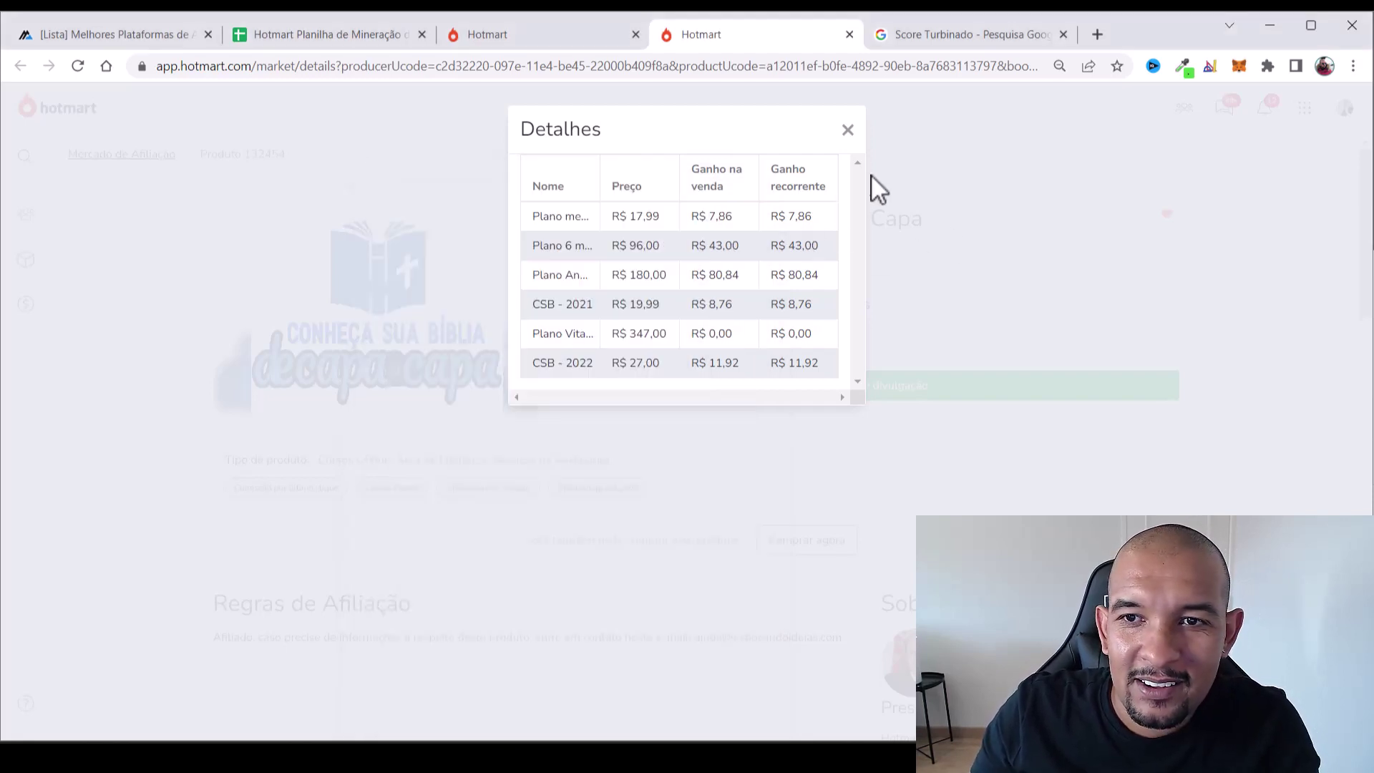
Close the plan details, glance at empty spreadsheet cell A14, and close the "Conheça Sua Bíblia de Capa a Capa" page to return to the market results
click(849, 131)
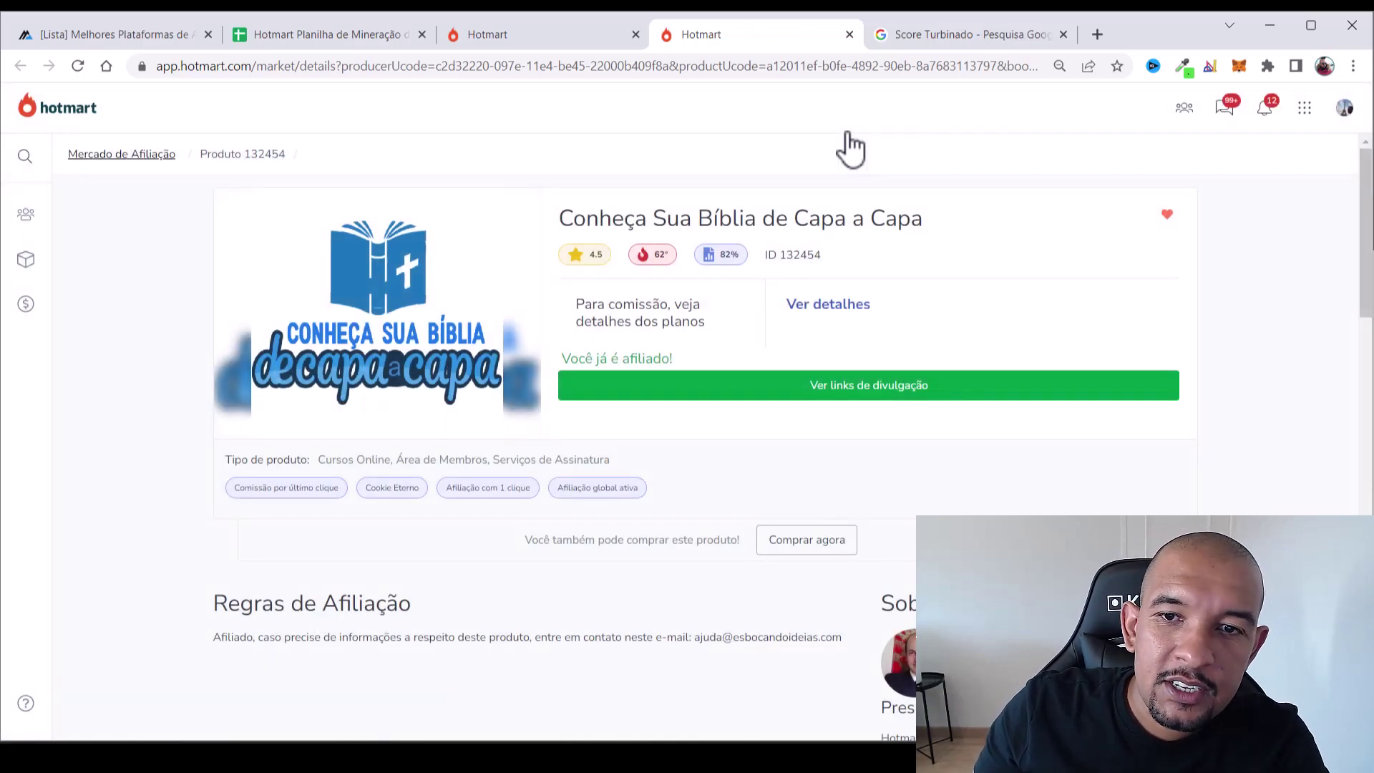
click(278, 22)
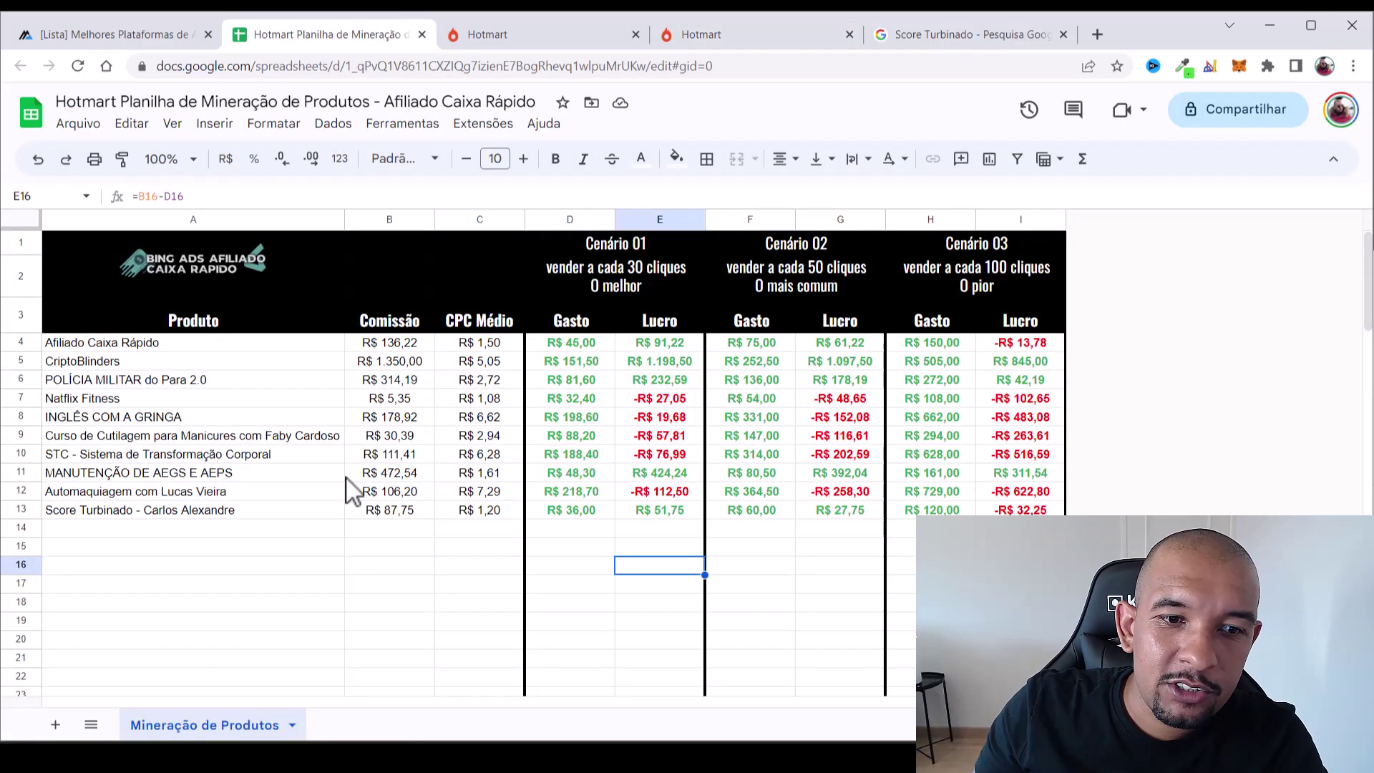
click(218, 529)
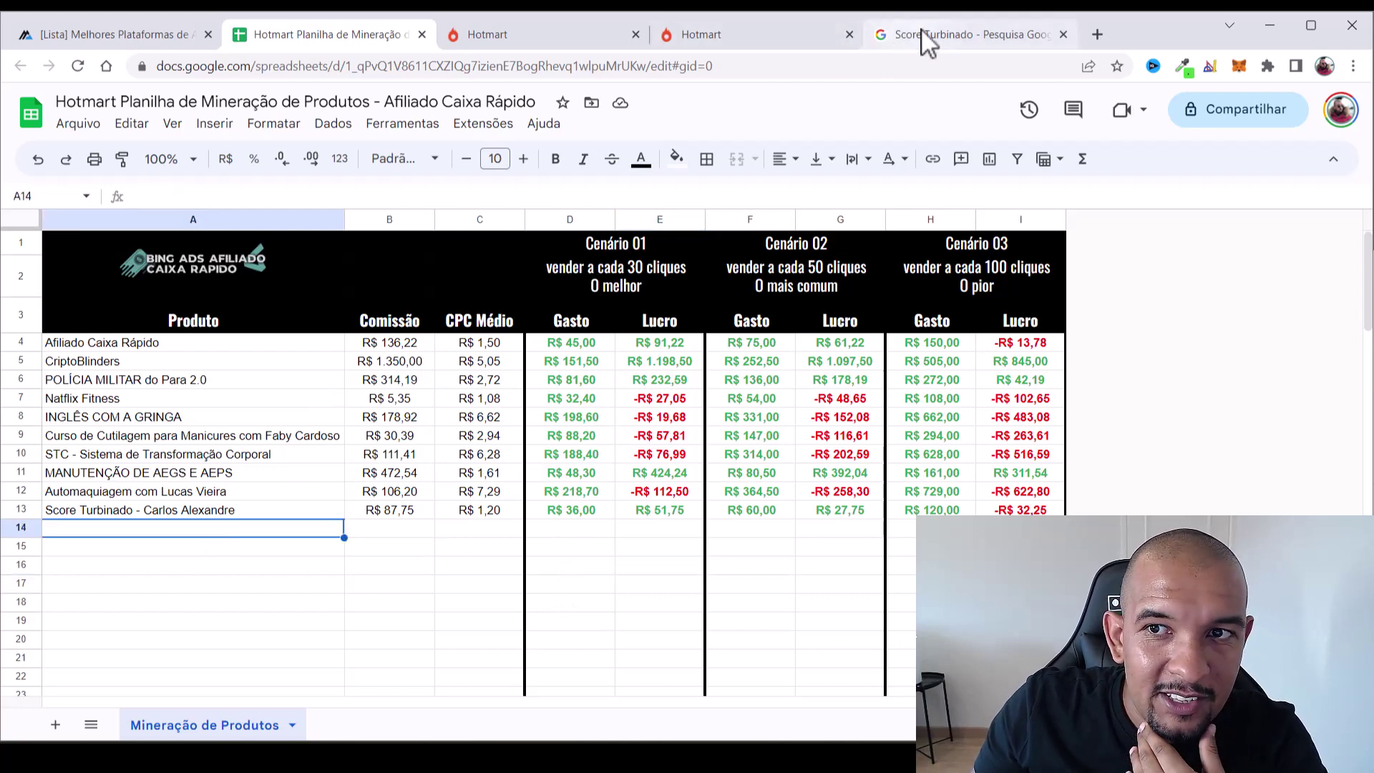
click(715, 36)
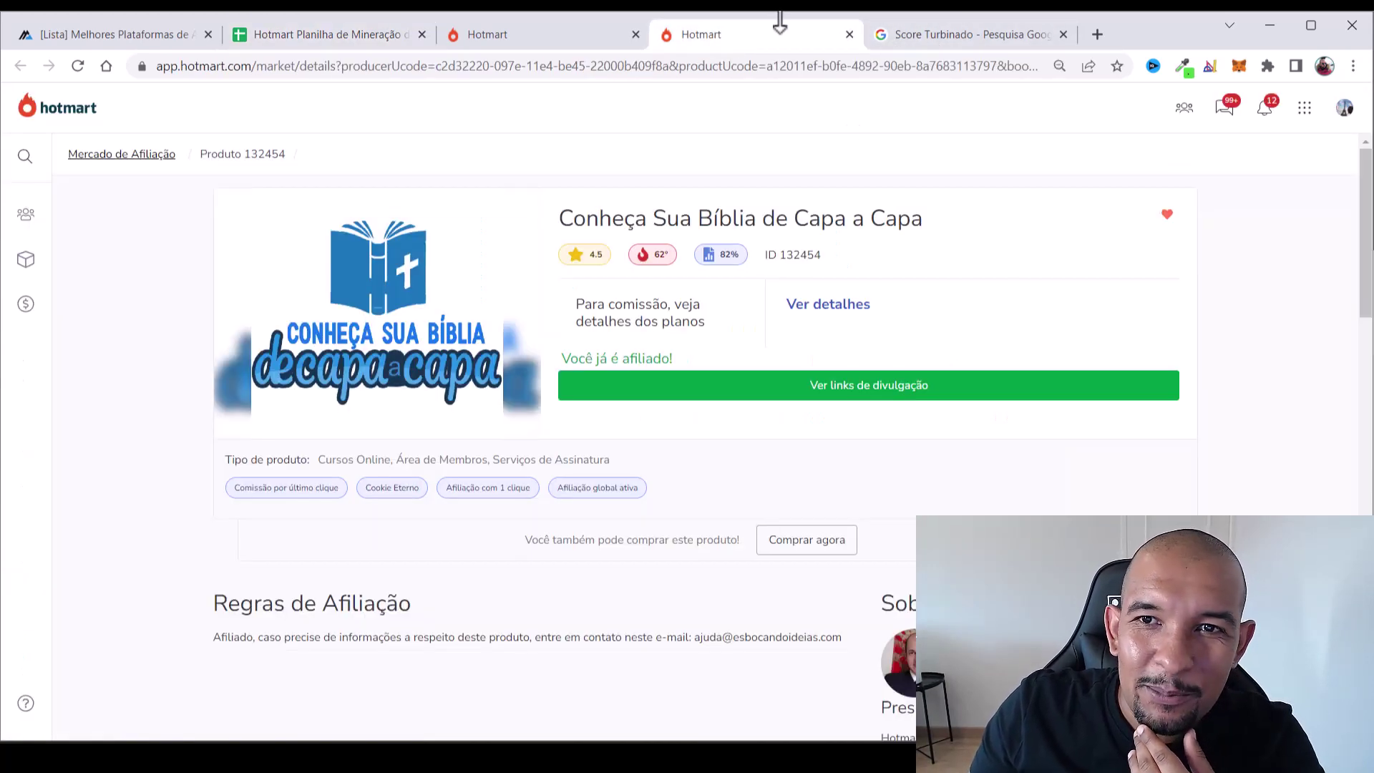
click(849, 34)
click(525, 34)
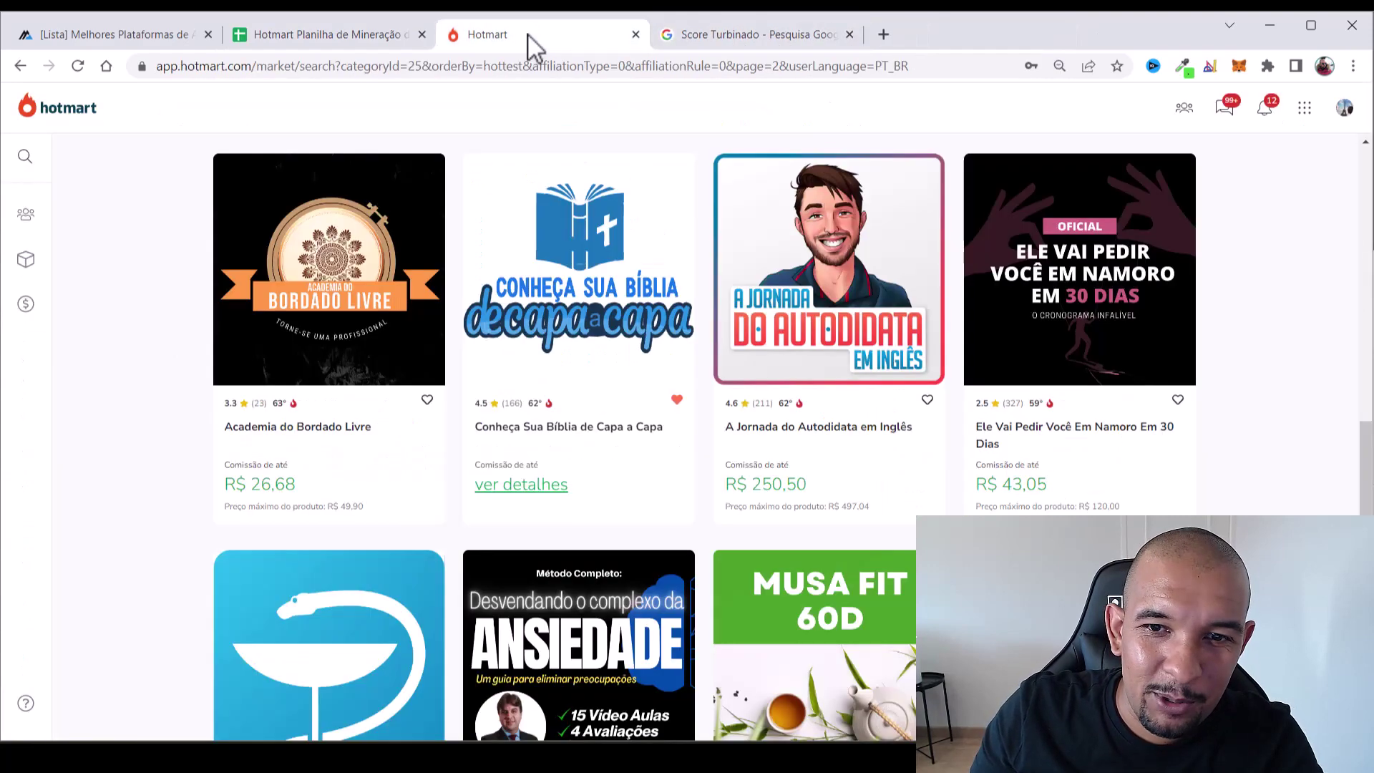
Open the "A Jornada do Autodidata em Inglês" product page in a new tab and highlight its title
scroll(1277, 315, down, 1)
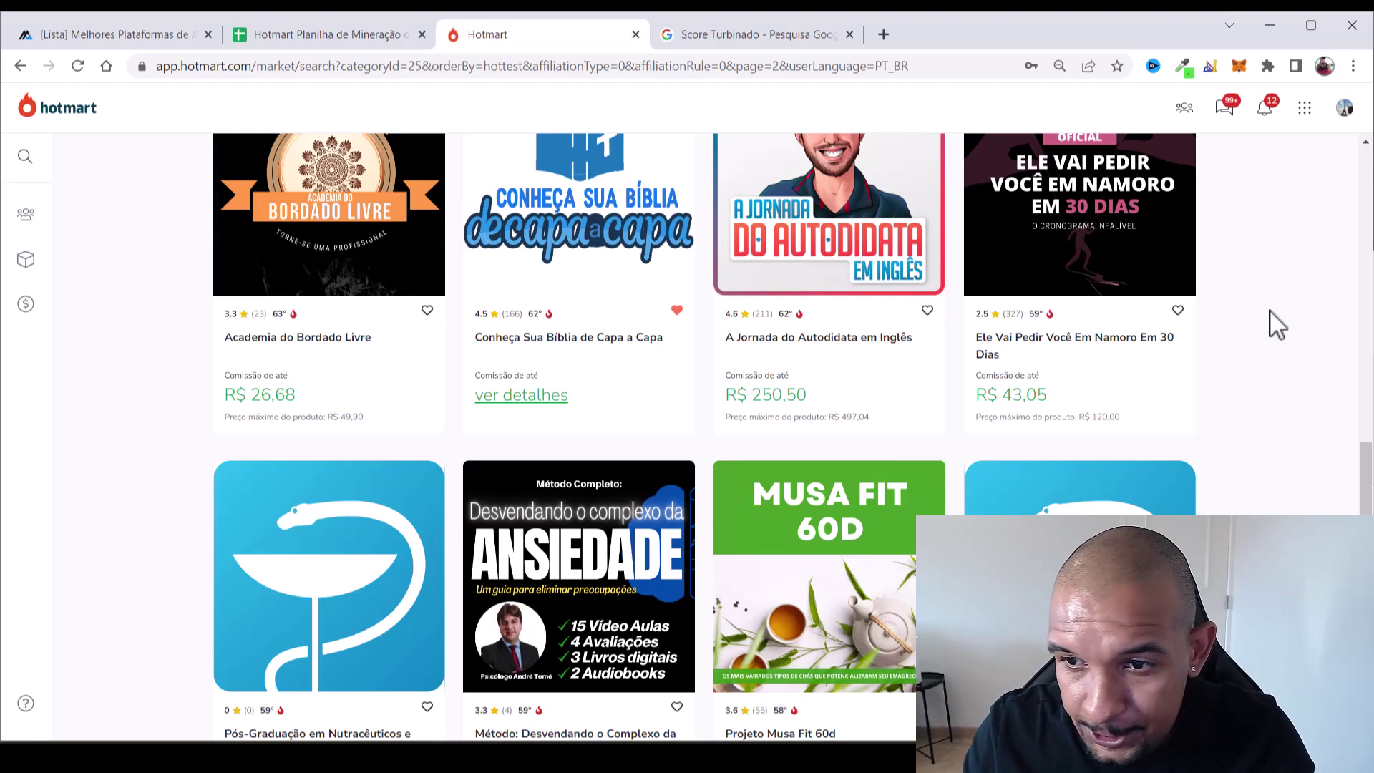
scroll(1277, 336, up, 1)
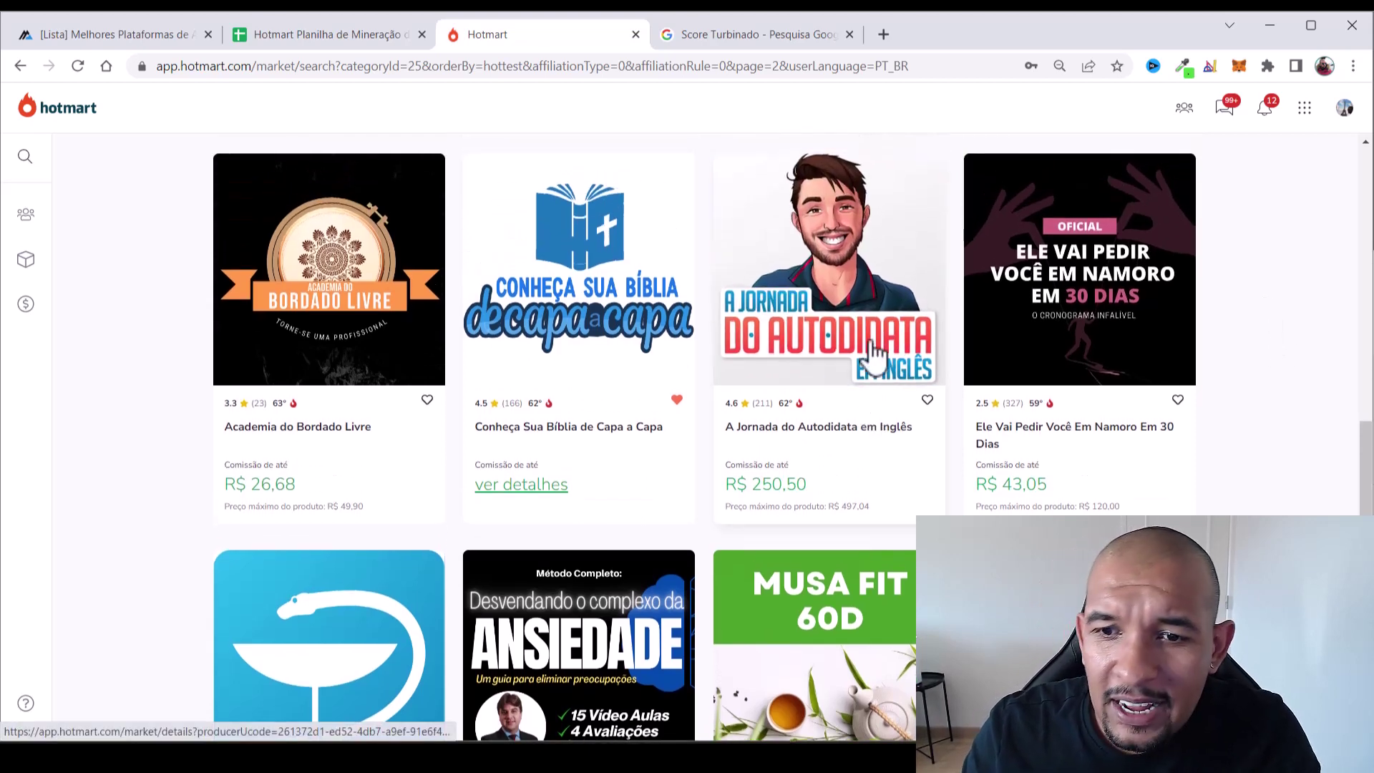
right_click(863, 288)
click(897, 304)
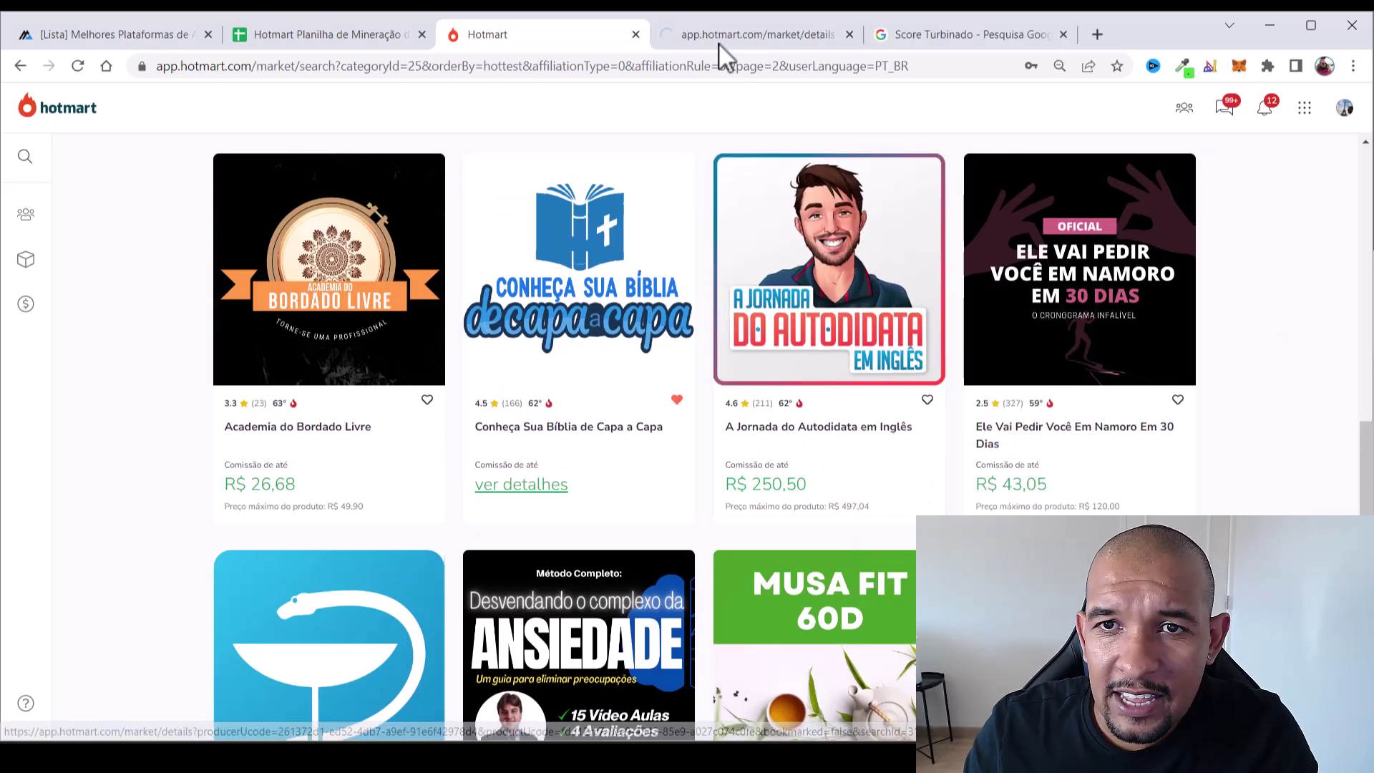
click(717, 40)
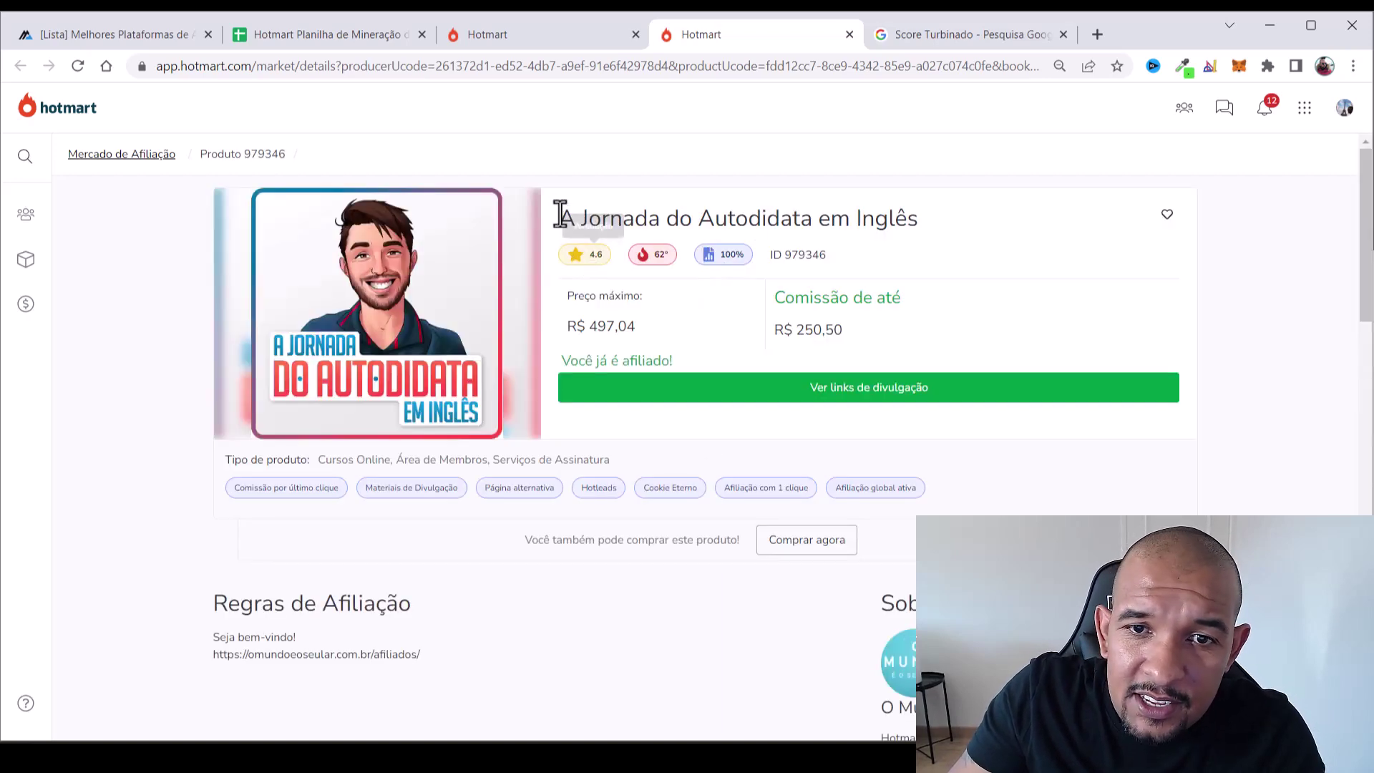
drag(559, 214, 915, 222)
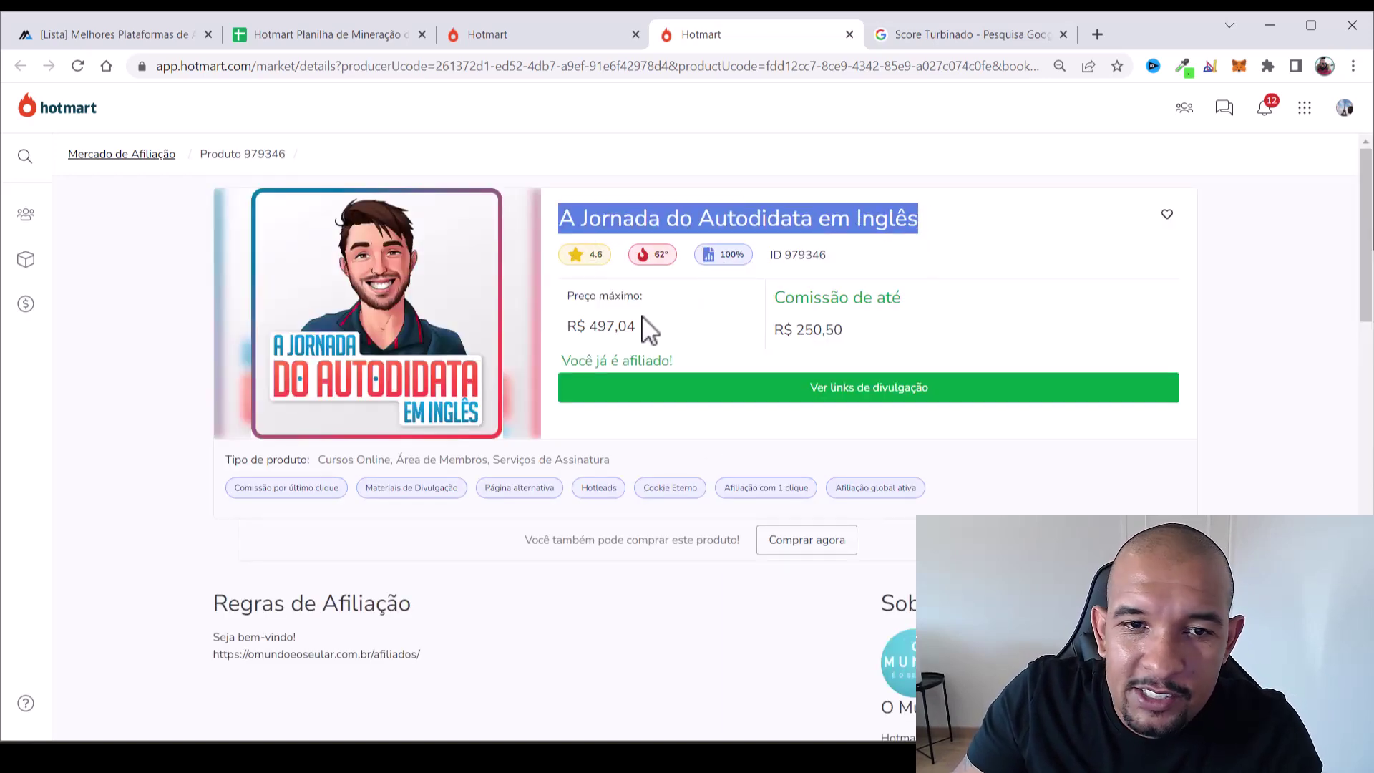
Copy the omundoeoseular.com.br/afiliados/ link from the product's affiliation rules and open it in a new tab
scroll(387, 481, down, 2)
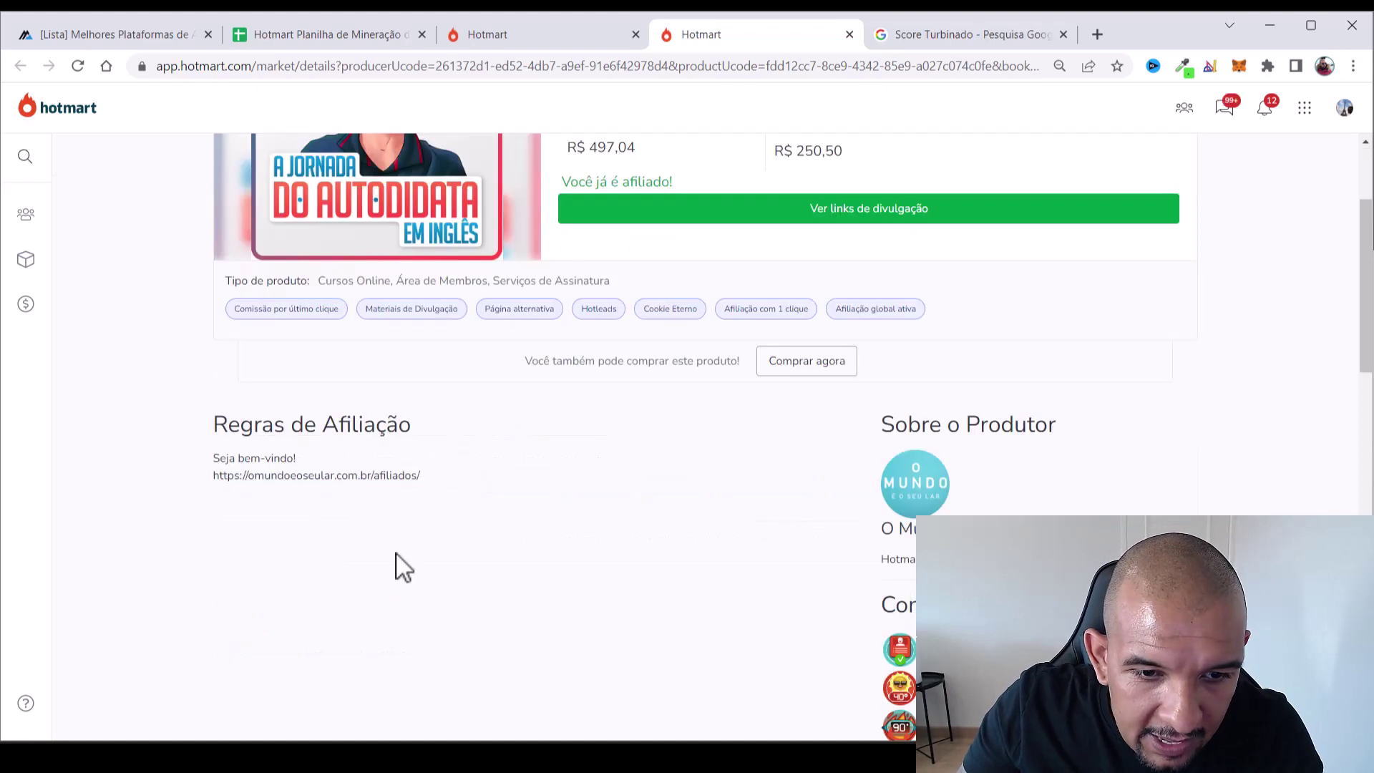
drag(213, 475, 428, 475)
key(ctrl+c)
scroll(547, 514, down, 5)
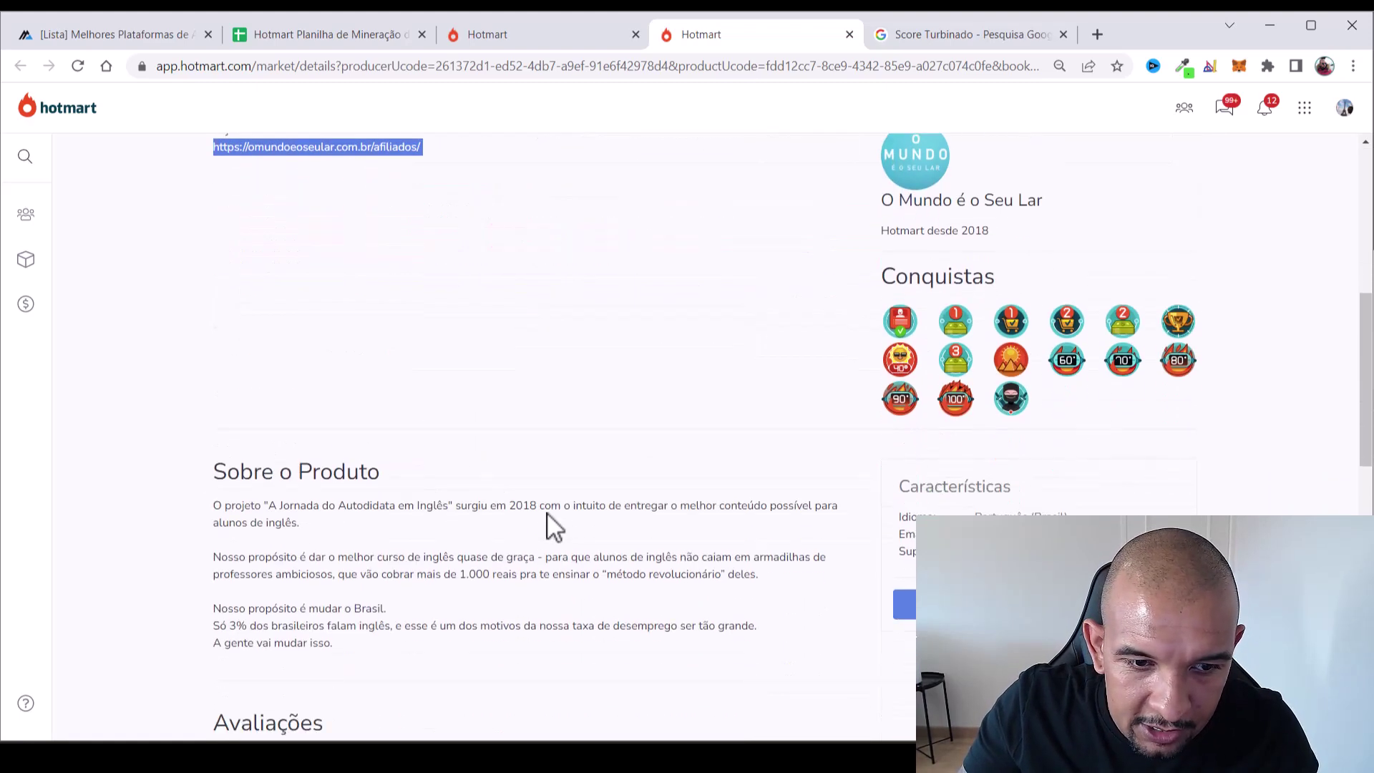
scroll(611, 417, up, 5)
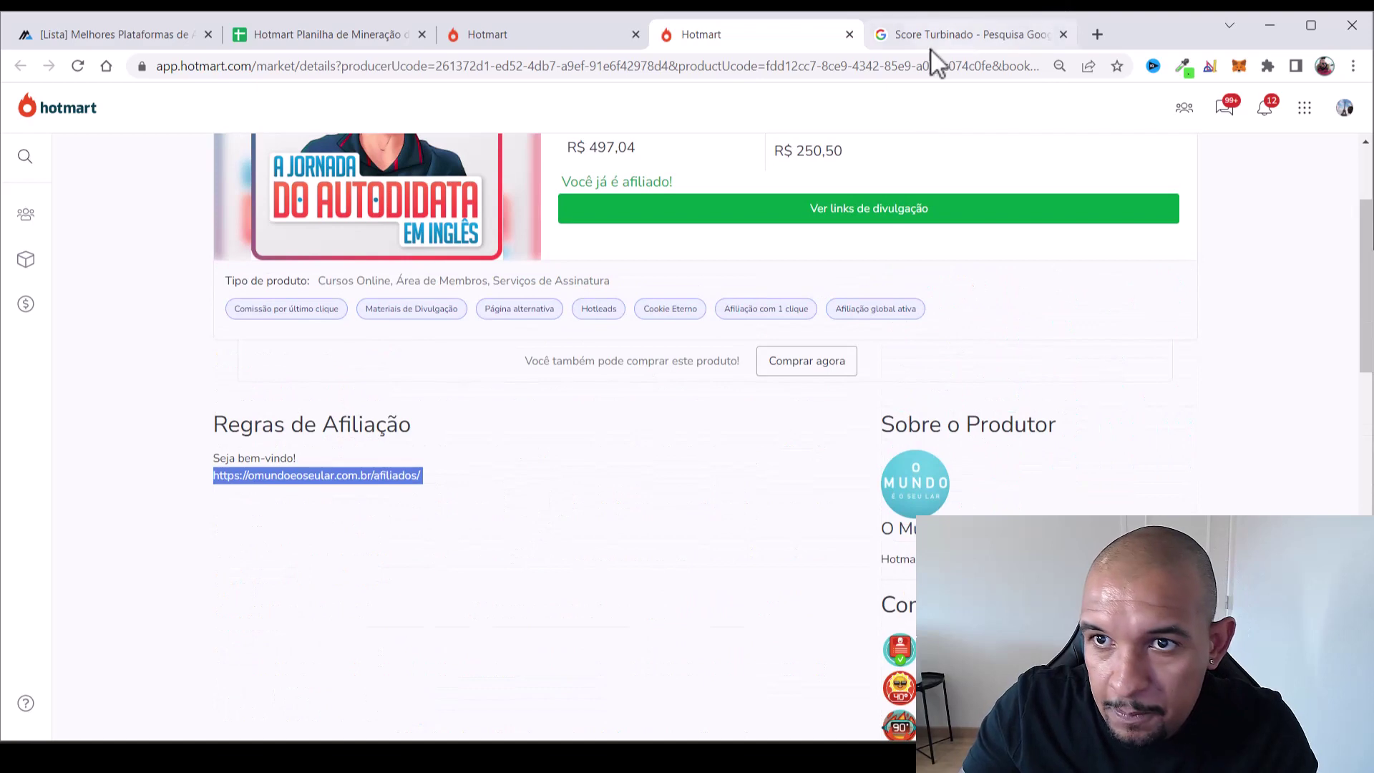
click(1100, 28)
key(ctrl+v)
key(Return)
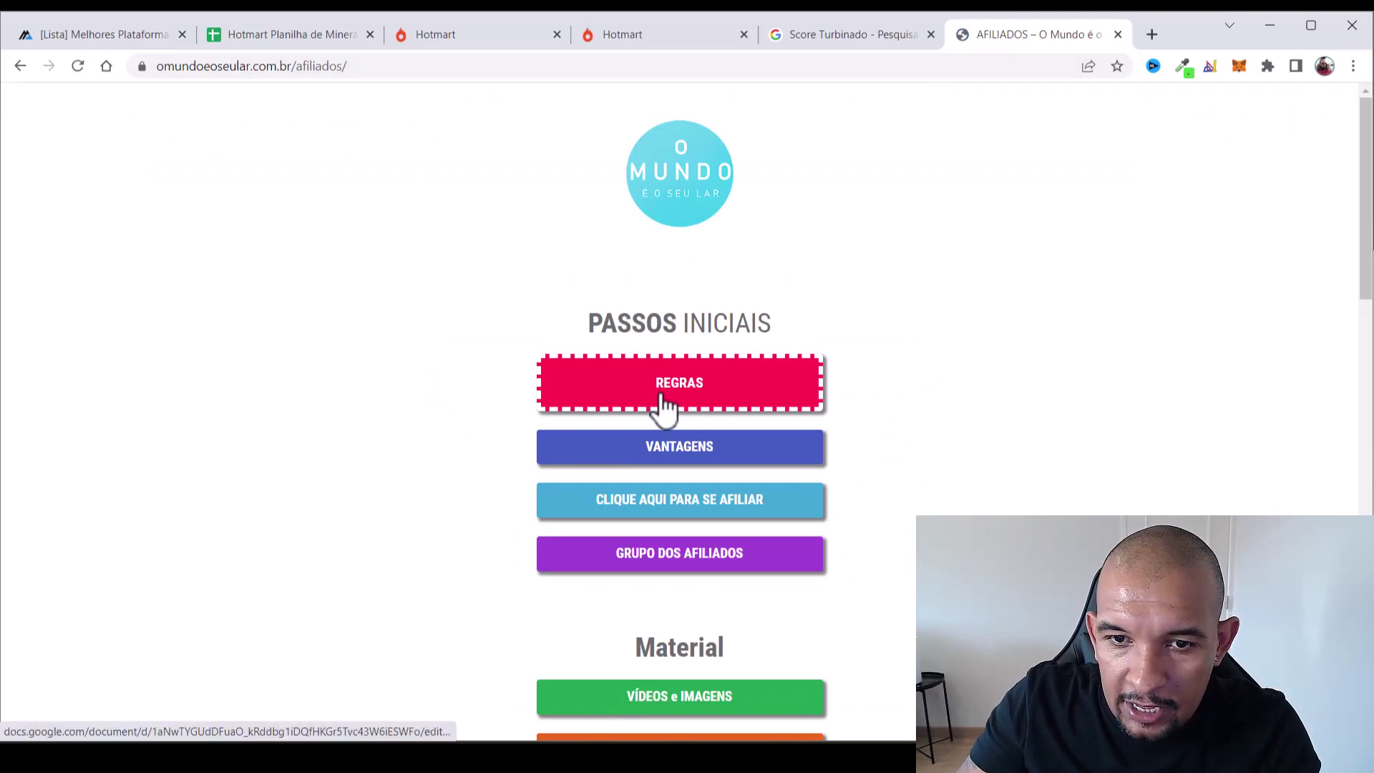
Look through the affiliates page and expand the FAQ answer on advertising in Google ADS with the product name
scroll(691, 408, down, 6)
scroll(695, 289, down, 6)
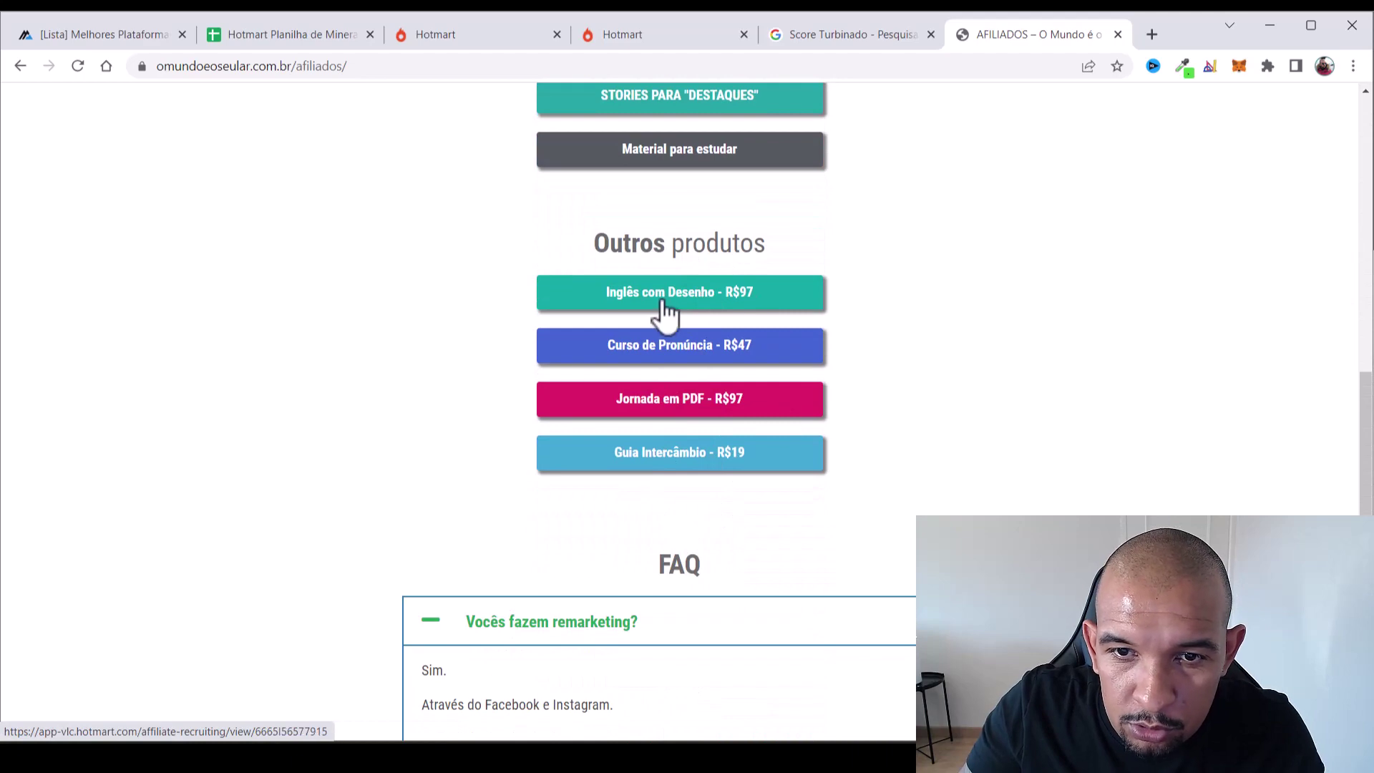
scroll(744, 444, down, 4)
scroll(759, 444, up, 10)
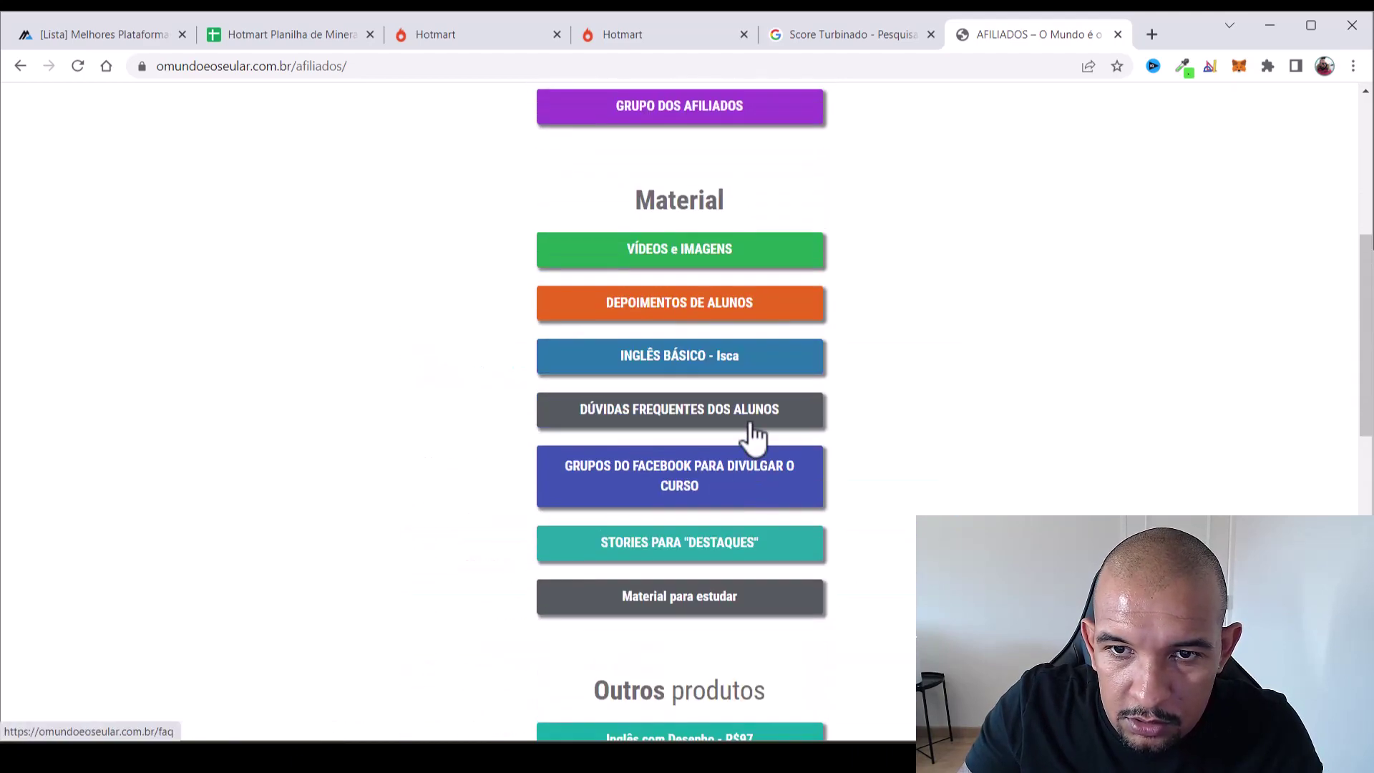
scroll(752, 433, down, 11)
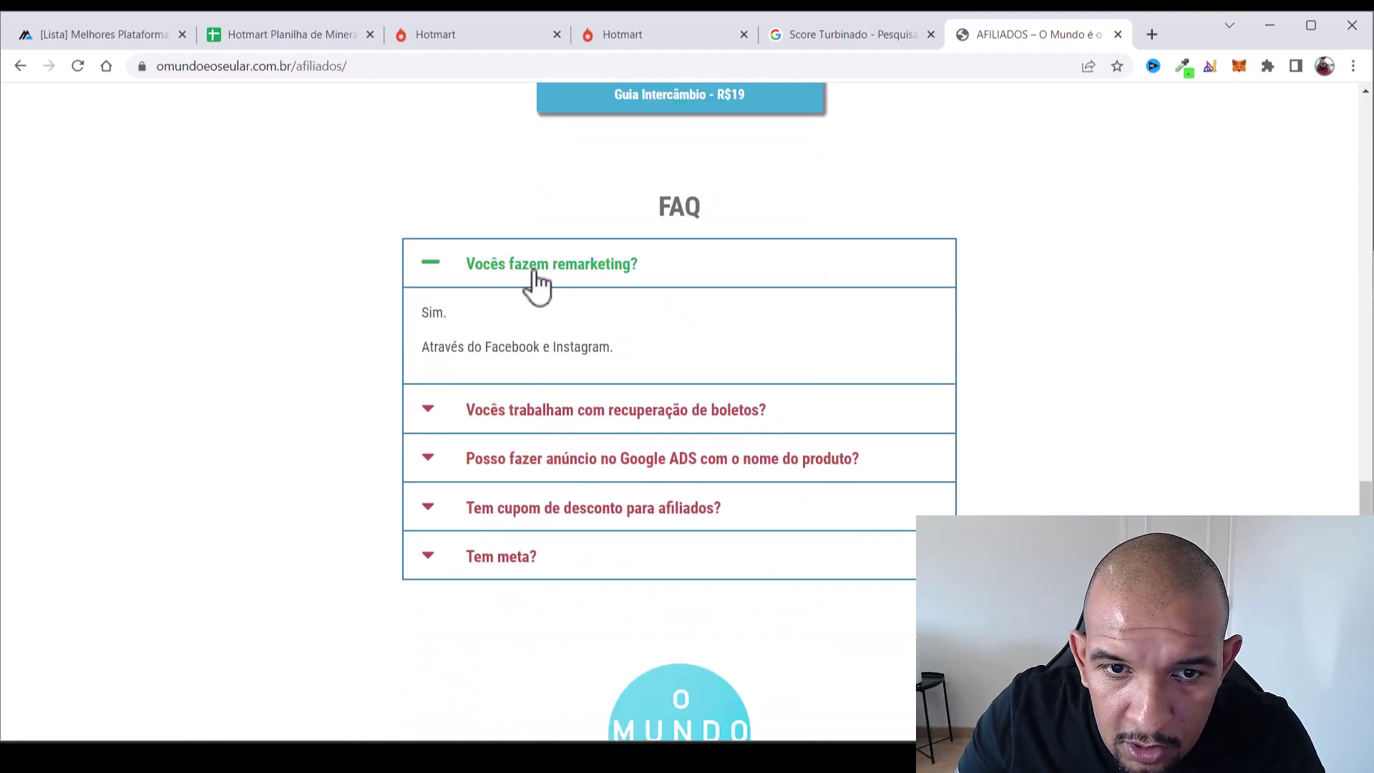
click(431, 462)
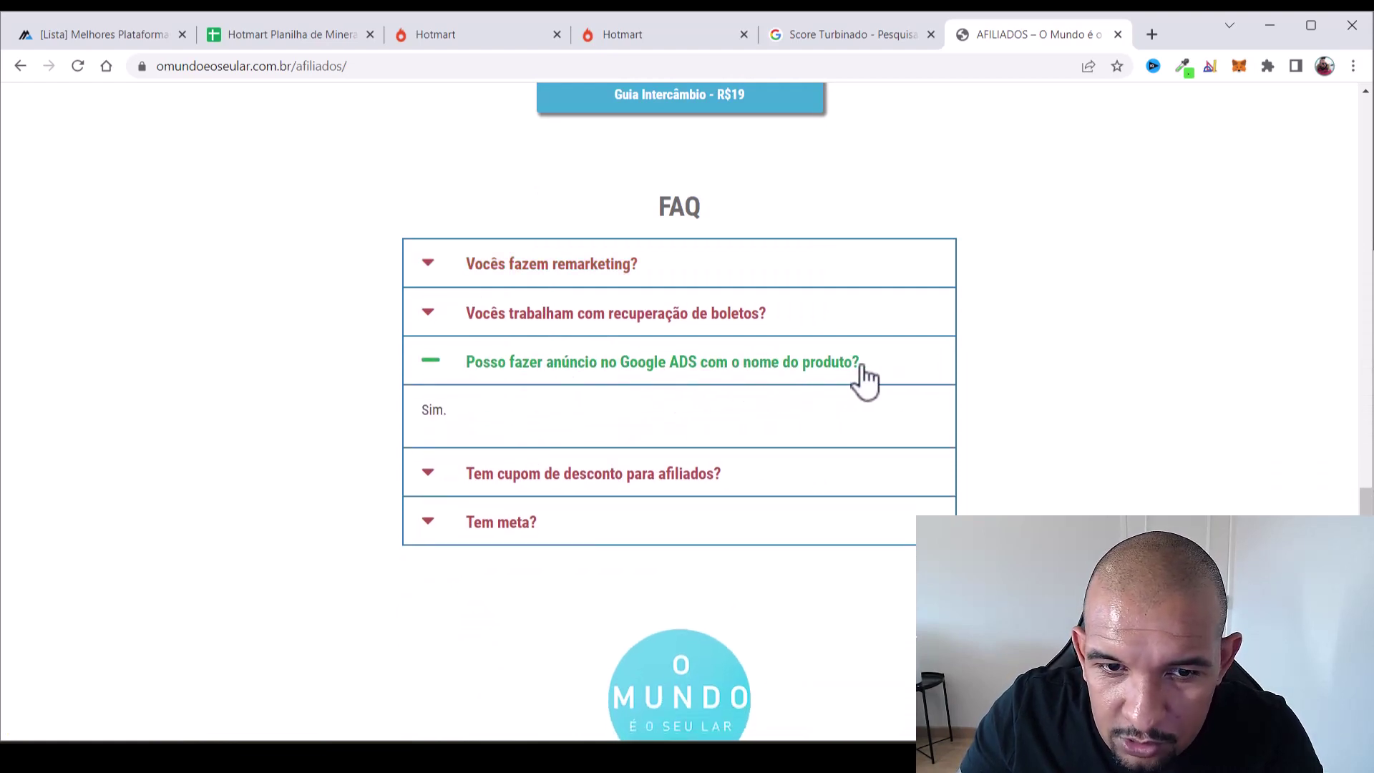
Highlight the FAQ answer about advertising in Google ADS with the product name and close the affiliates page
double_click(434, 415)
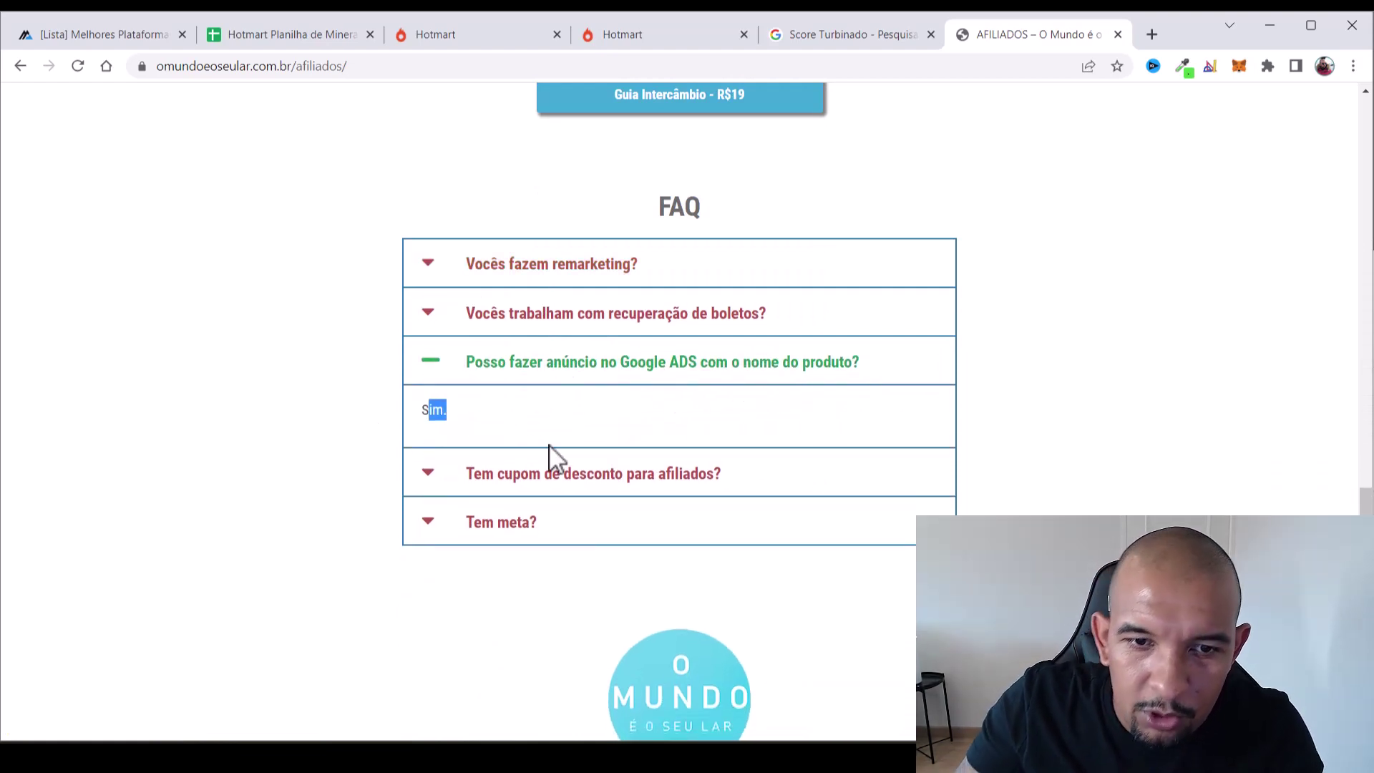
click(485, 438)
drag(486, 438, 393, 420)
scroll(398, 421, down, 2)
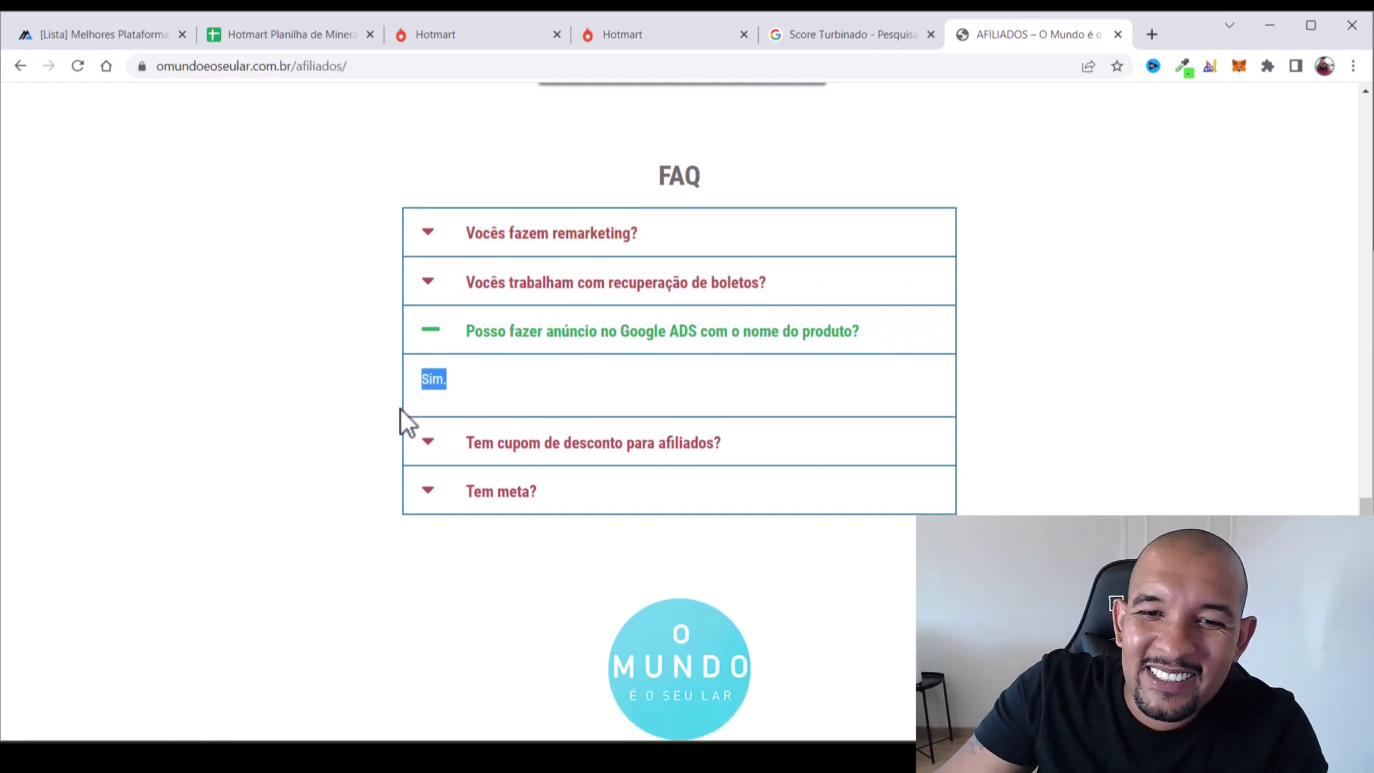
scroll(429, 424, up, 4)
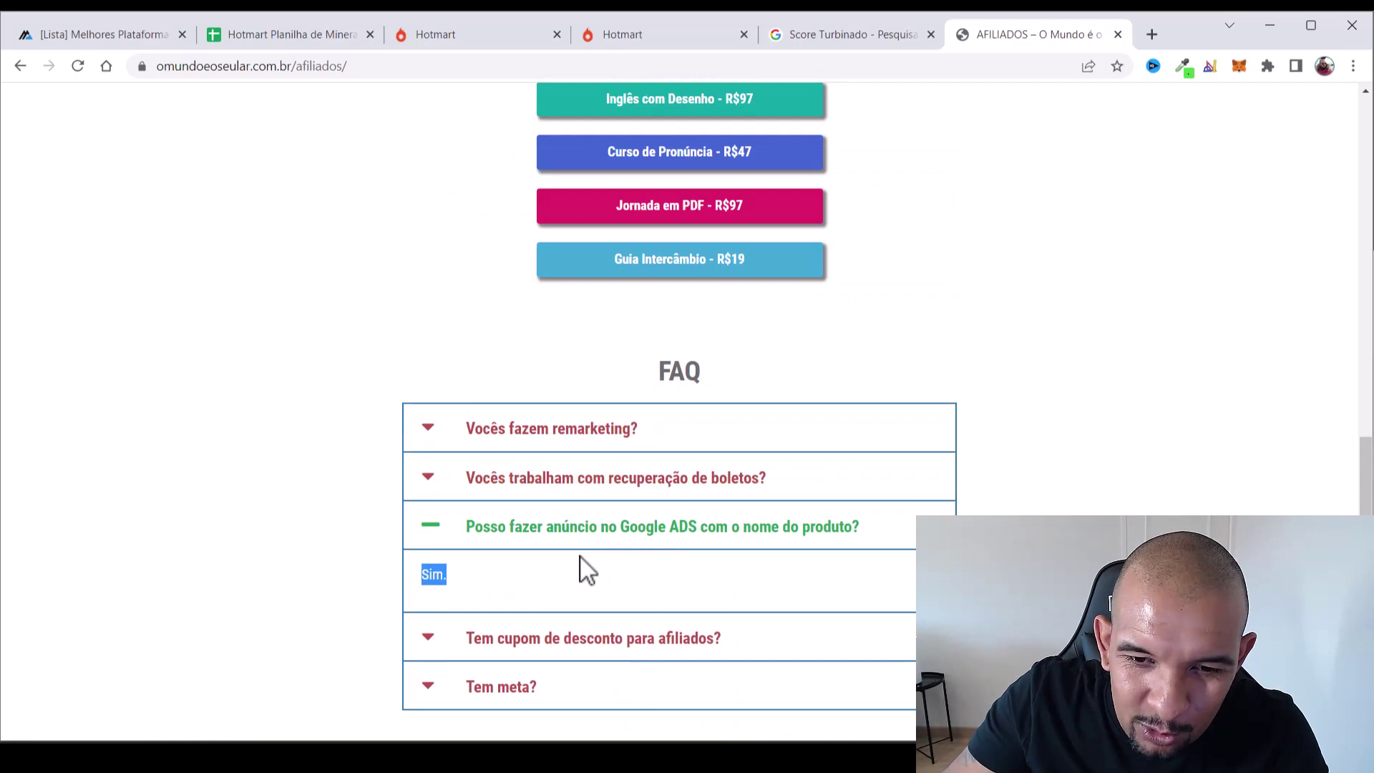
click(482, 571)
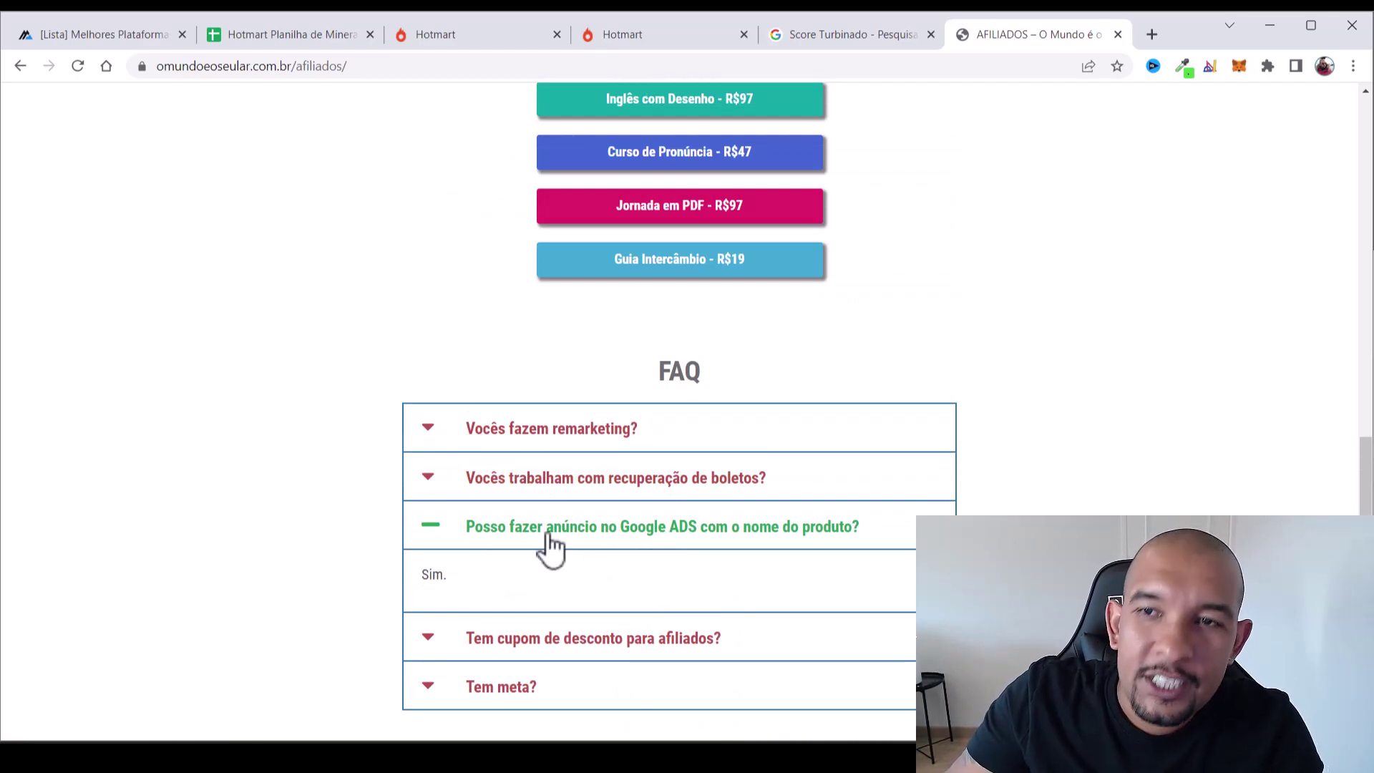
click(1118, 34)
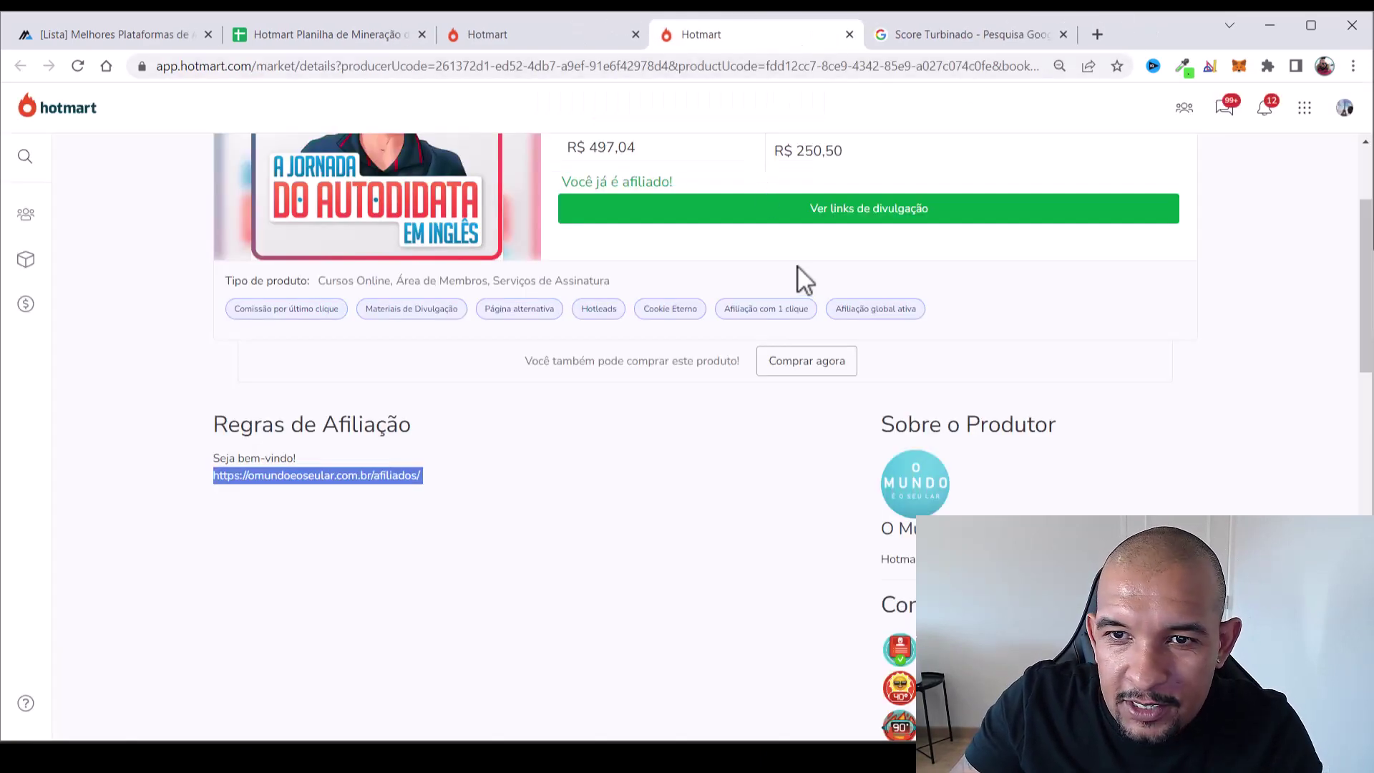
Copy the product title "A Jornada do Autodidata em Inglês" from its Hotmart page into spreadsheet cell A14
scroll(797, 268, up, 3)
drag(558, 216, 963, 214)
key(ctrl+c)
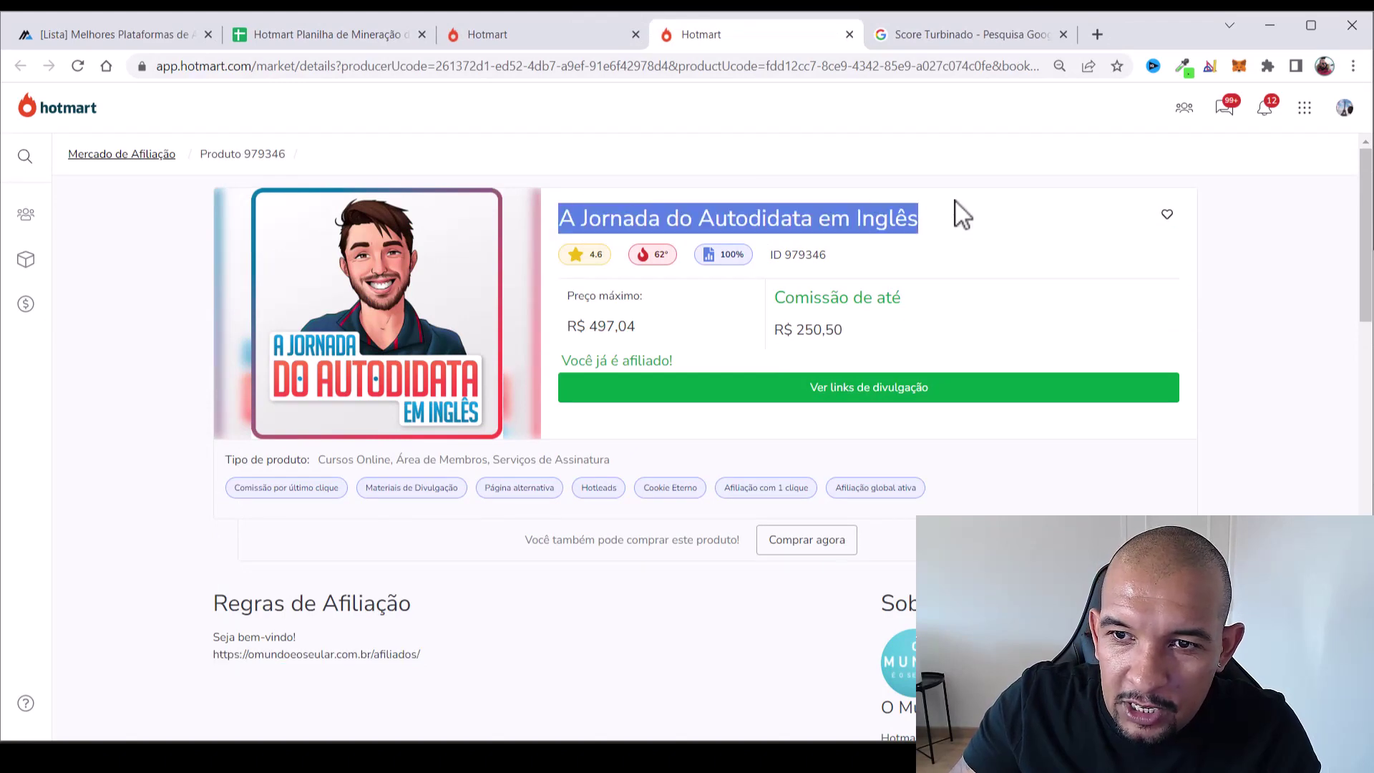
click(332, 36)
key(ctrl+v)
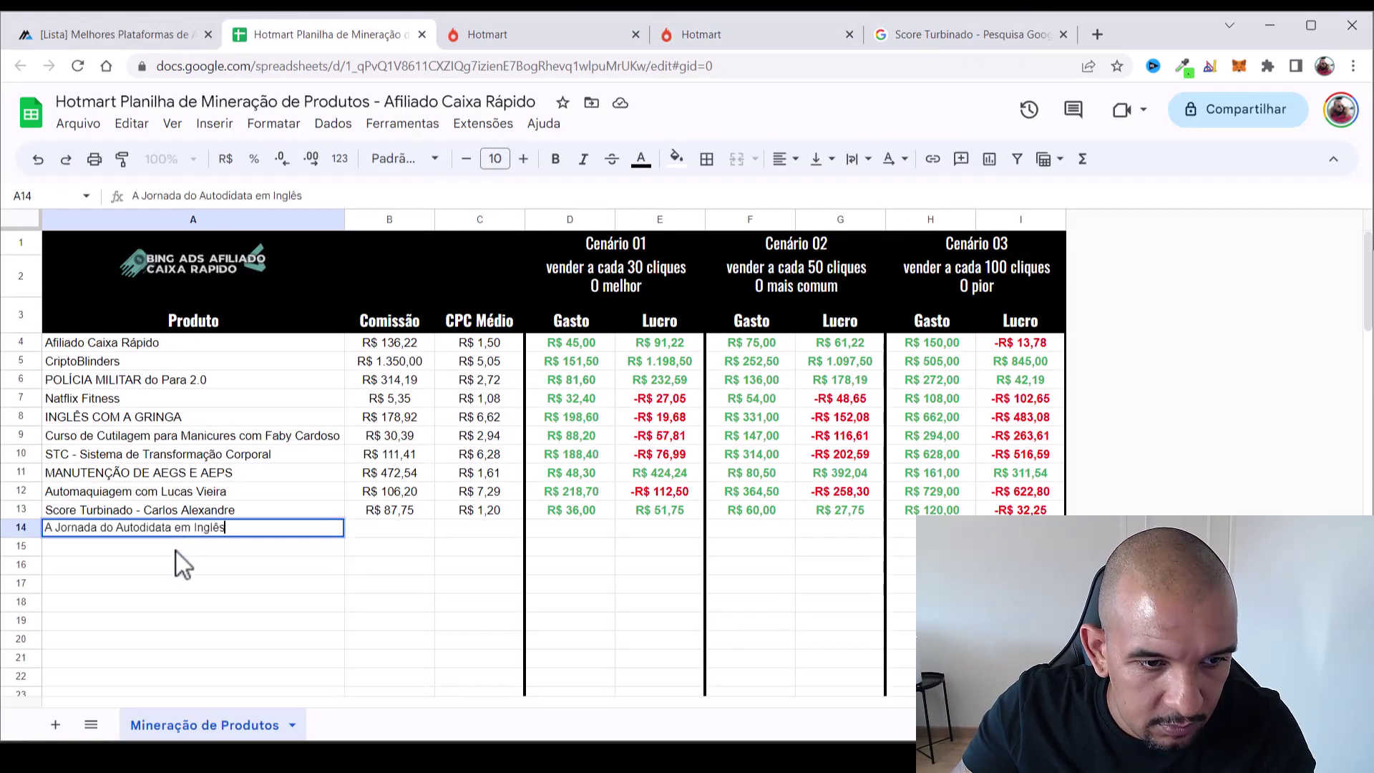
key(Return)
Check the product's commission on its Hotmart page and enter 250,50 as Comissão in cell B14
click(359, 530)
click(794, 35)
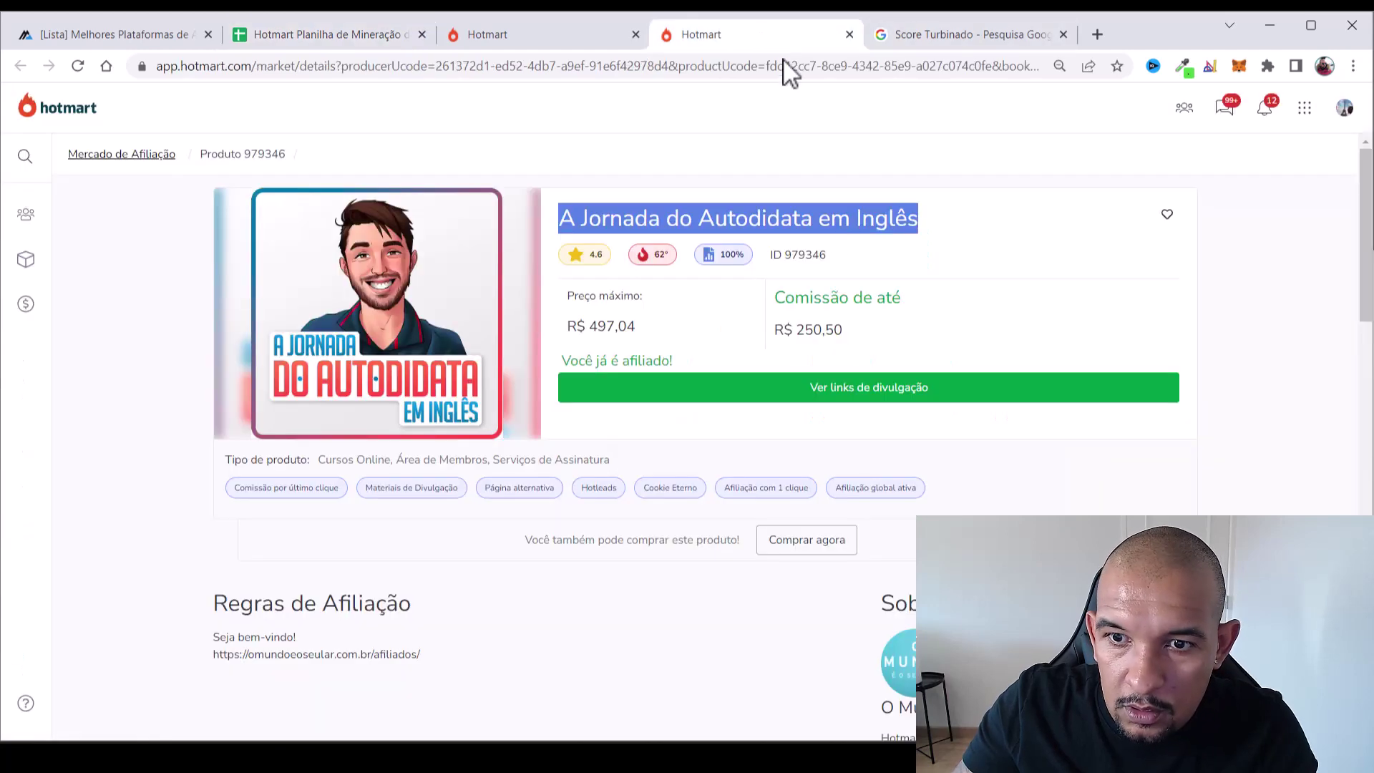
click(283, 35)
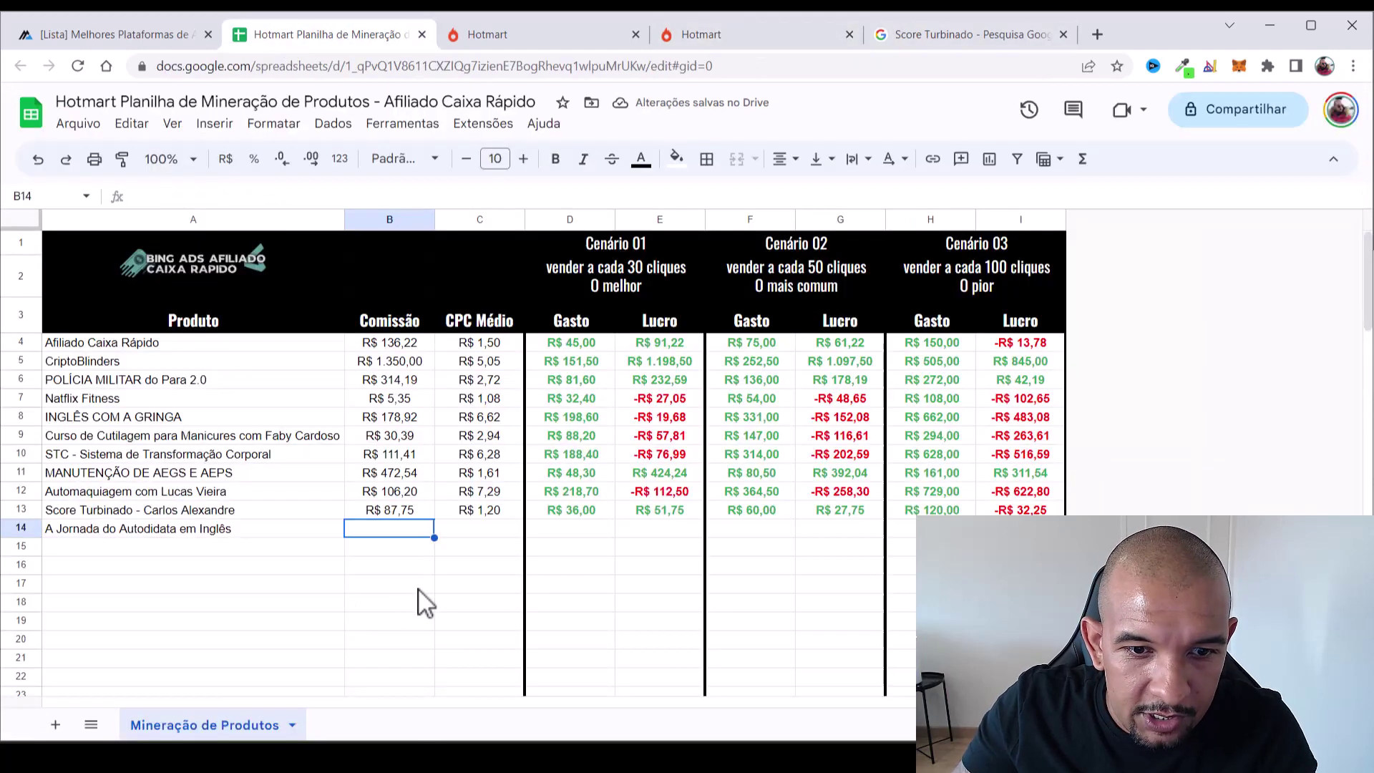
text(25)
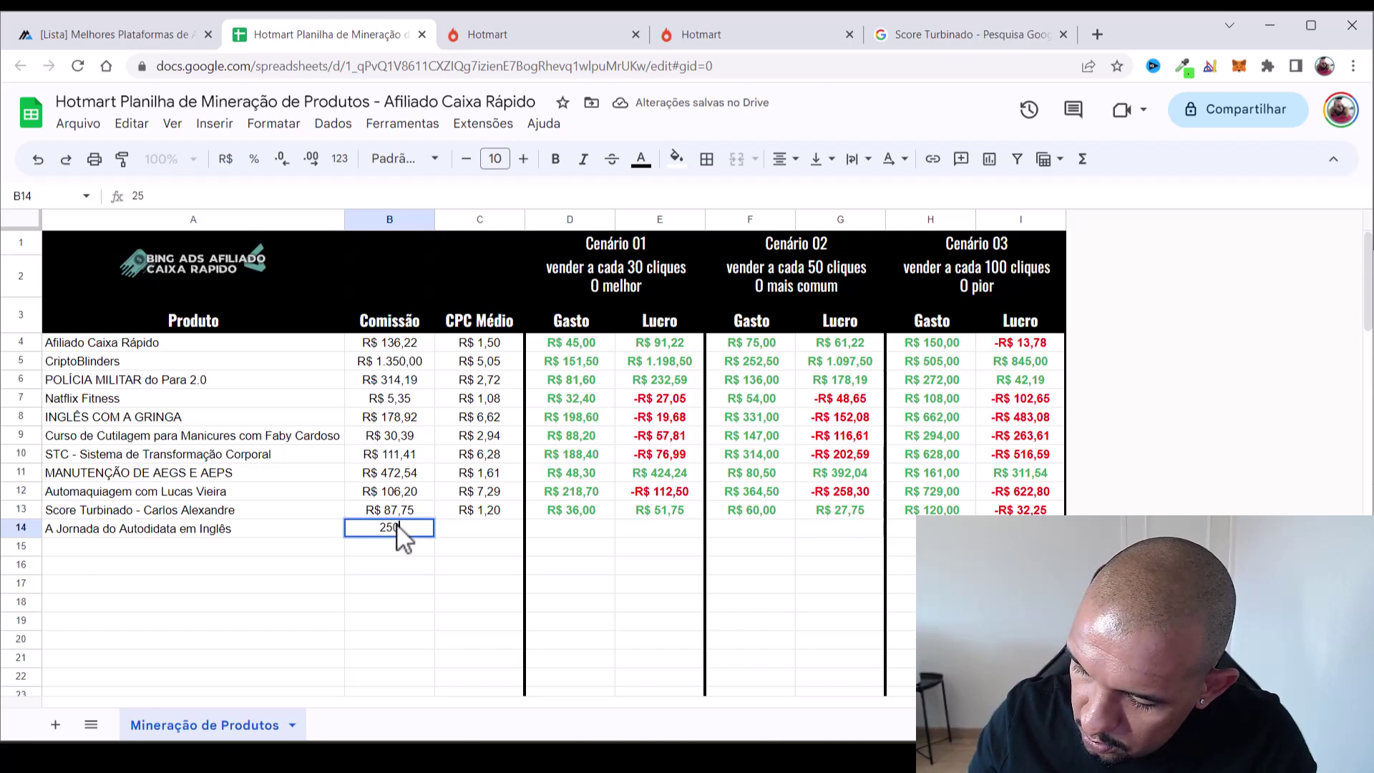
text(0,50)
key(Tab)
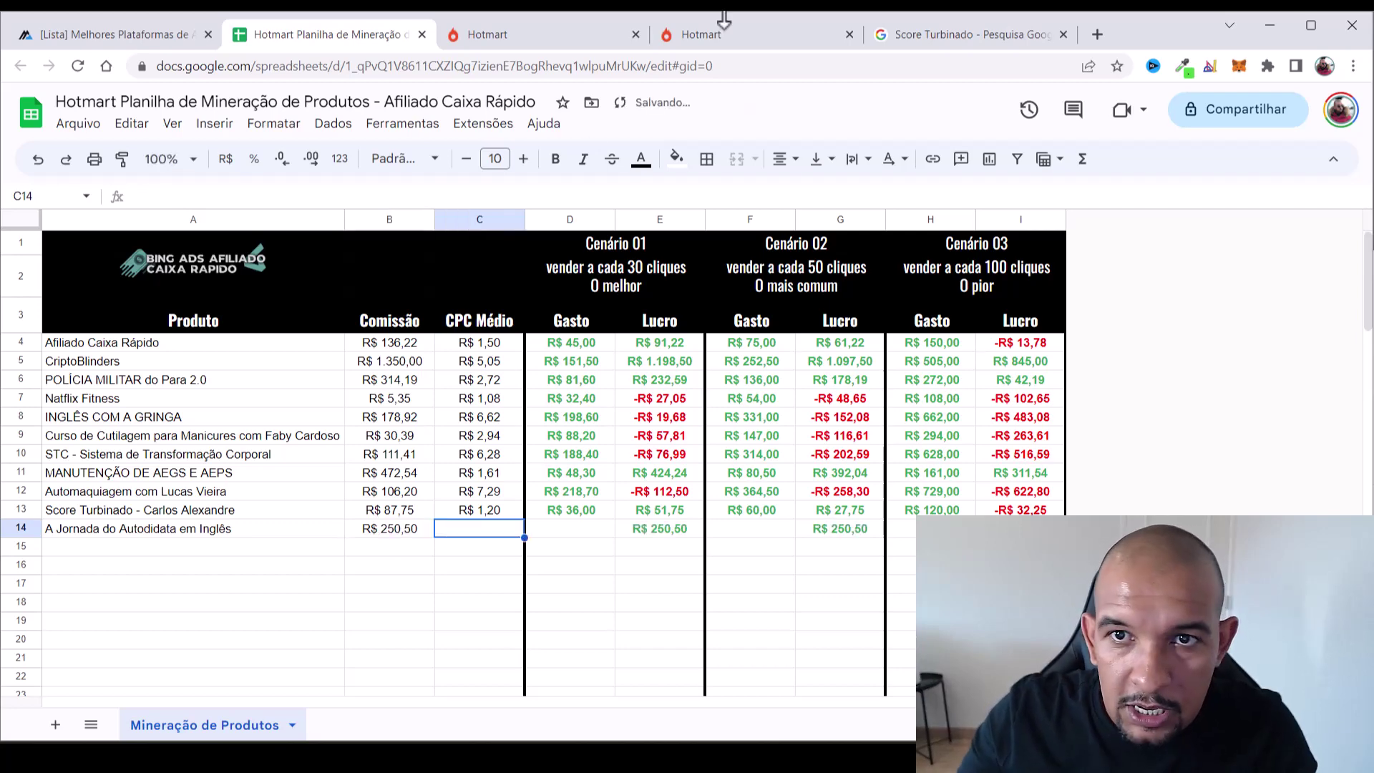
Search Google for "A Jornada do Autodidata em Inglês" and show its monthly search volume and average CPC
click(913, 32)
drag(307, 123, 178, 108)
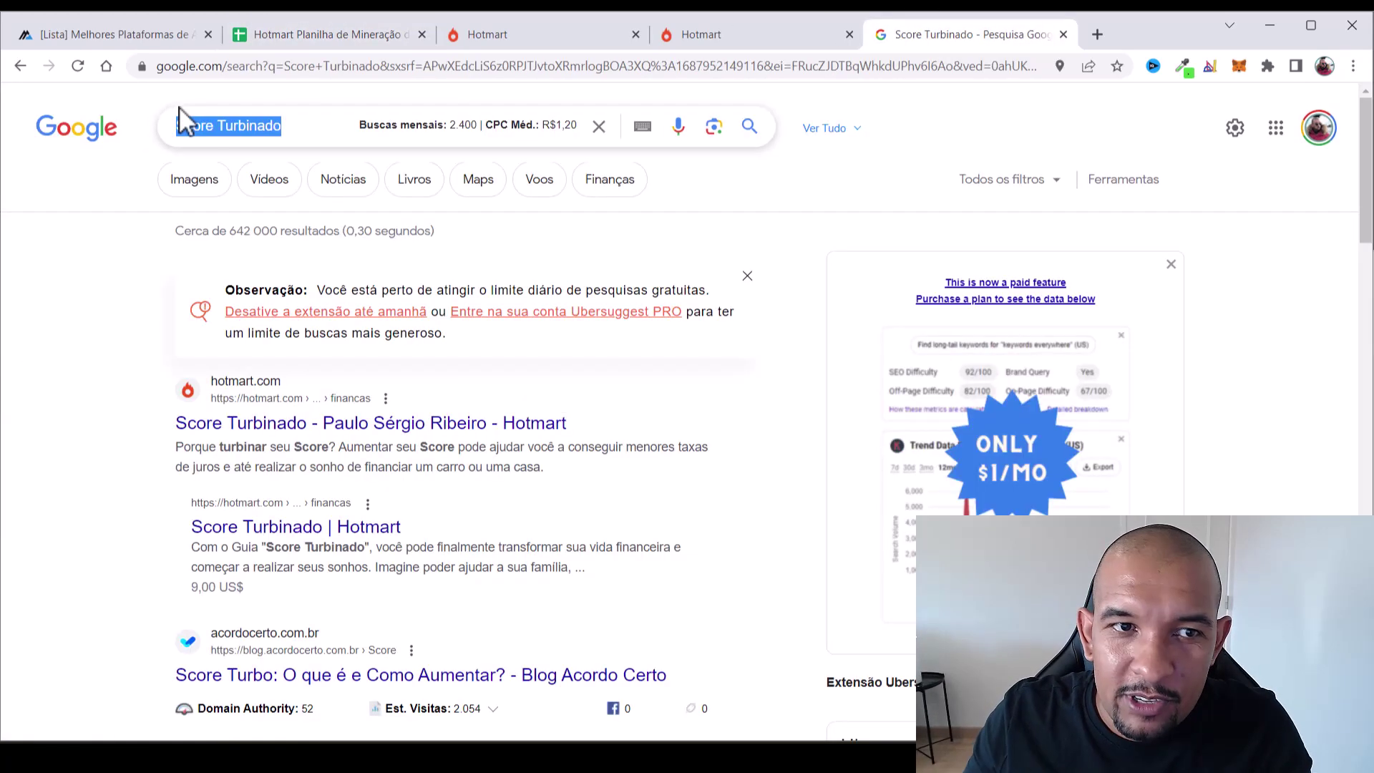
key(ctrl+v)
key(Return)
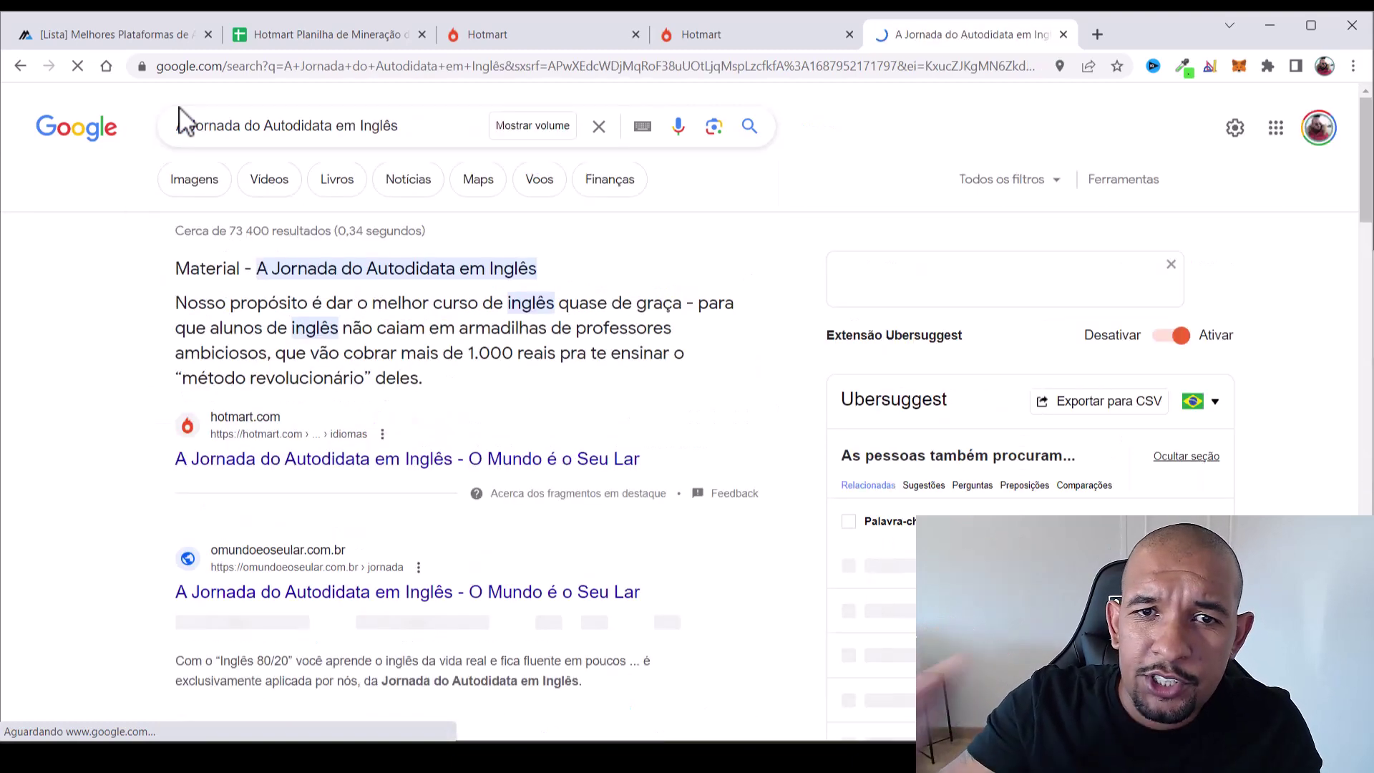
click(525, 133)
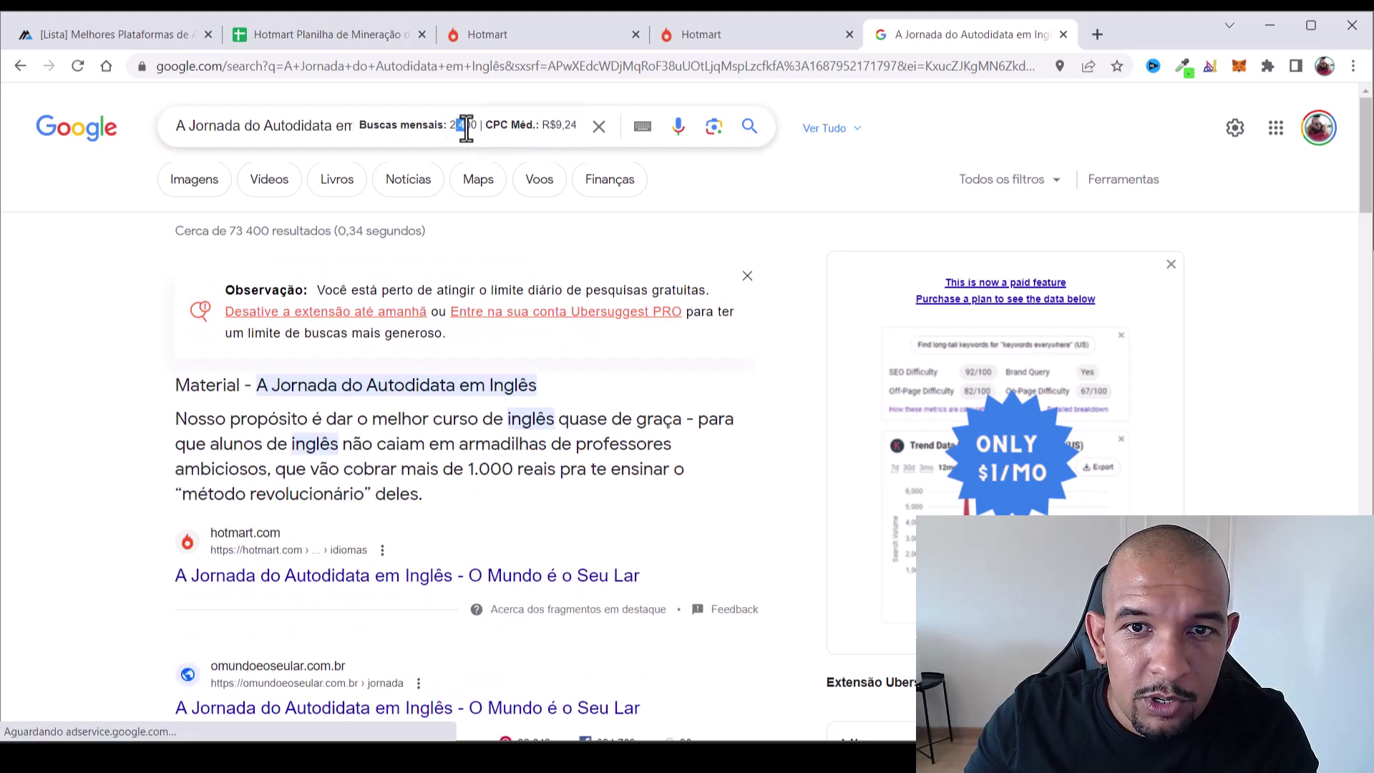
drag(458, 129, 583, 126)
click(577, 125)
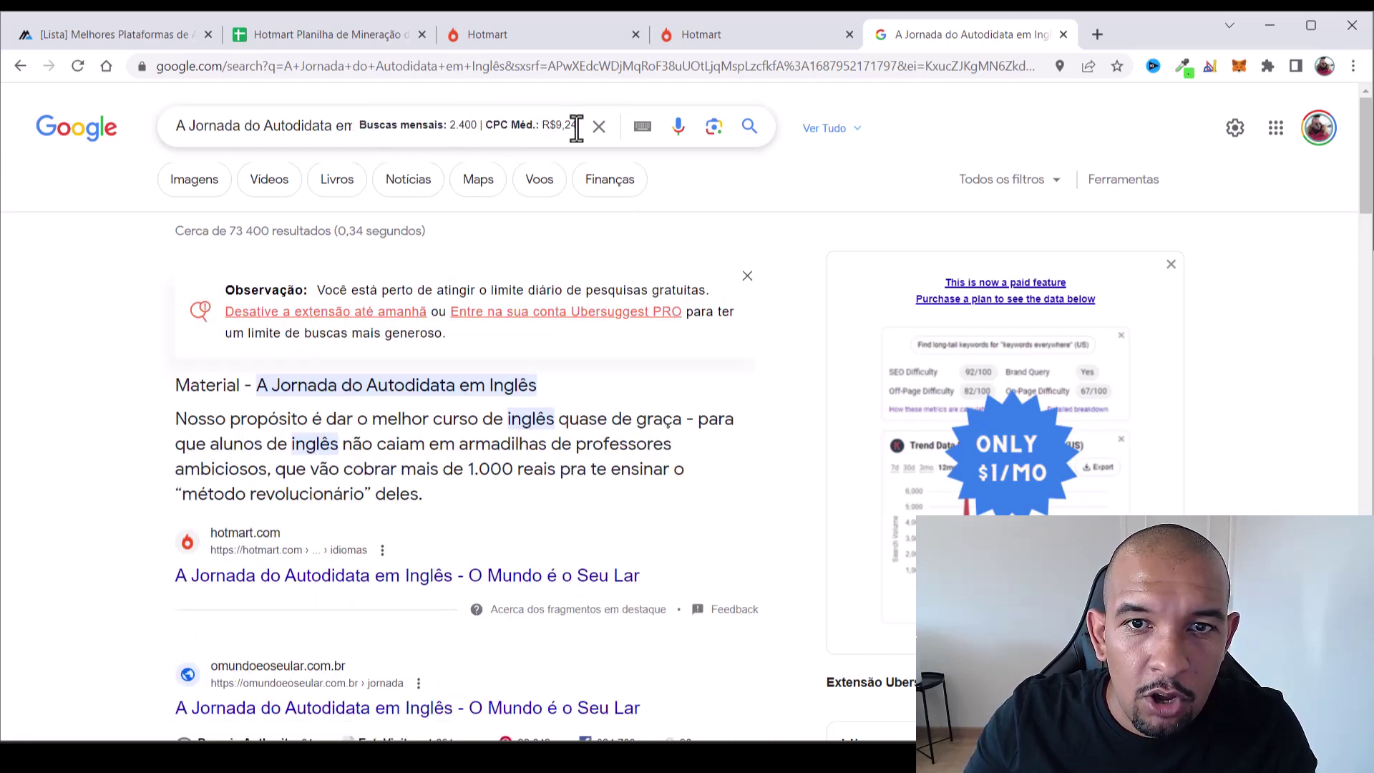
Enter 9,24 as the CPC Médio for A Jornada do Autodidata em Inglês in cell C14 of the spreadsheet
click(247, 37)
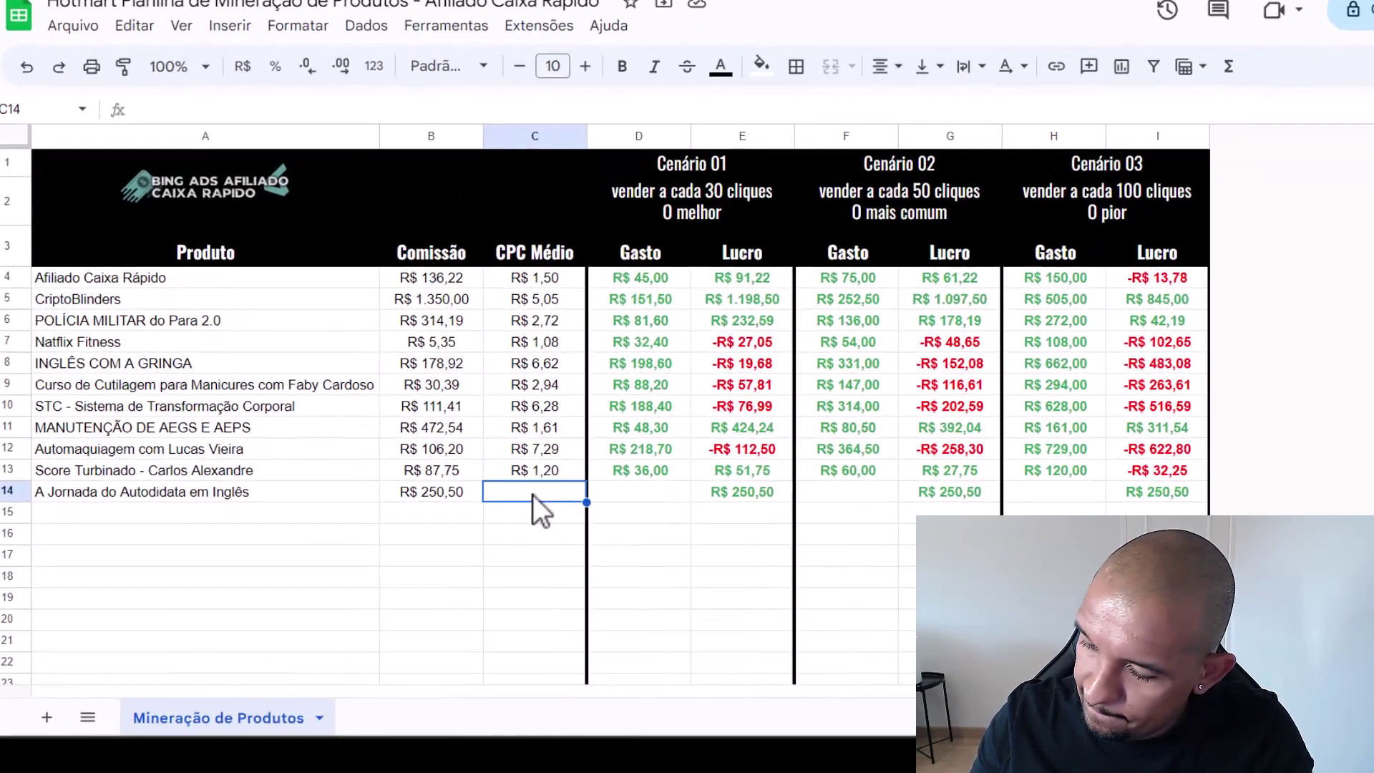
text(9,2)
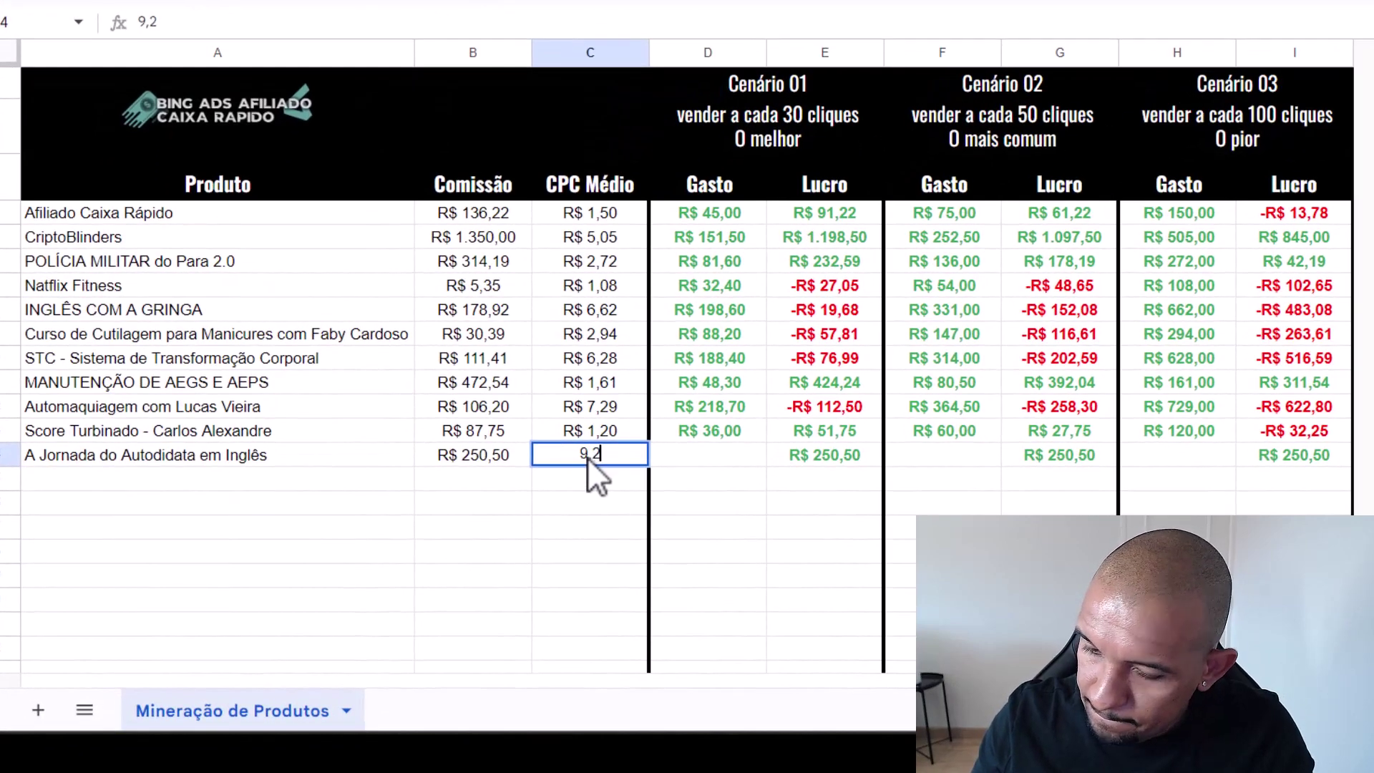
text(4)
key(Return)
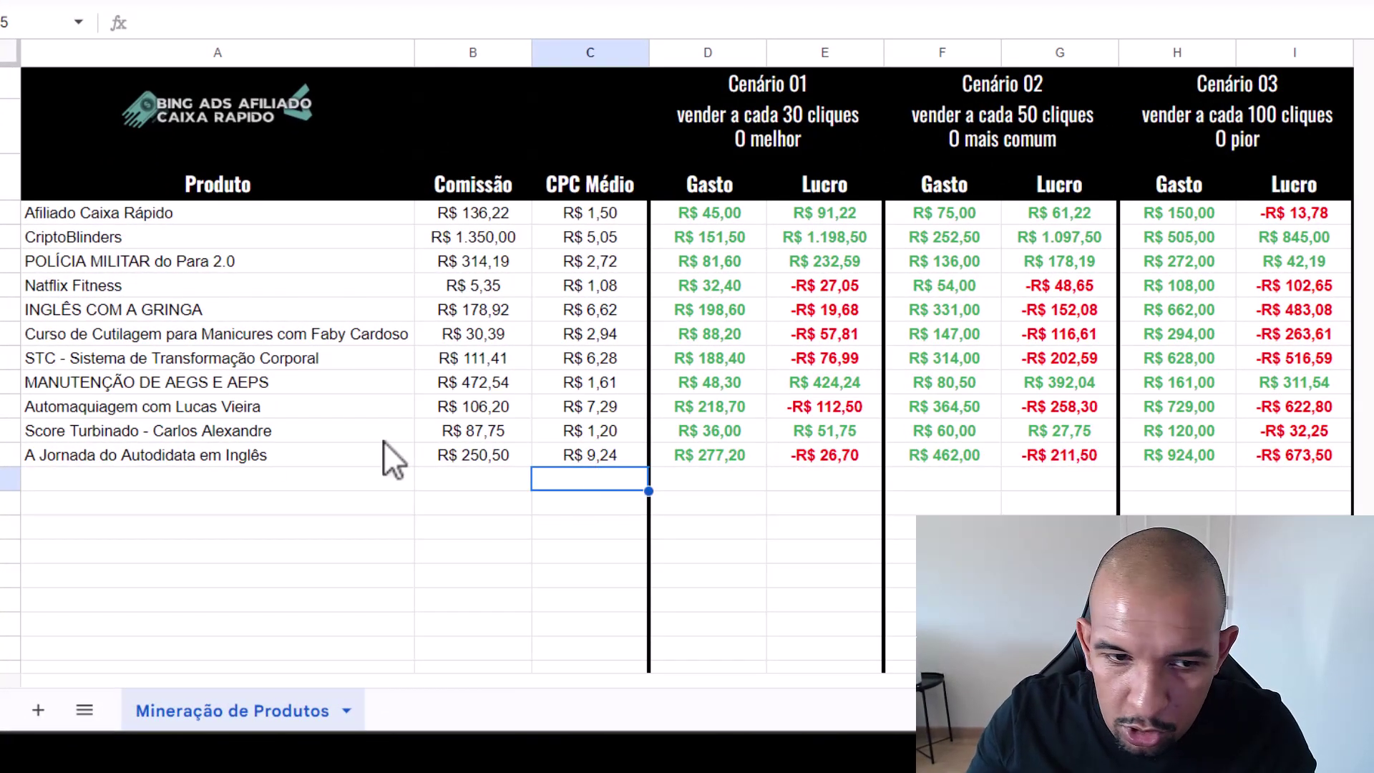
Examine the spending and profit scenarios of the A Jornada do Autodidata em Inglês, CriptoBlinders and MANUTENÇÃO DE AEGS E AEPS rows
click(9, 456)
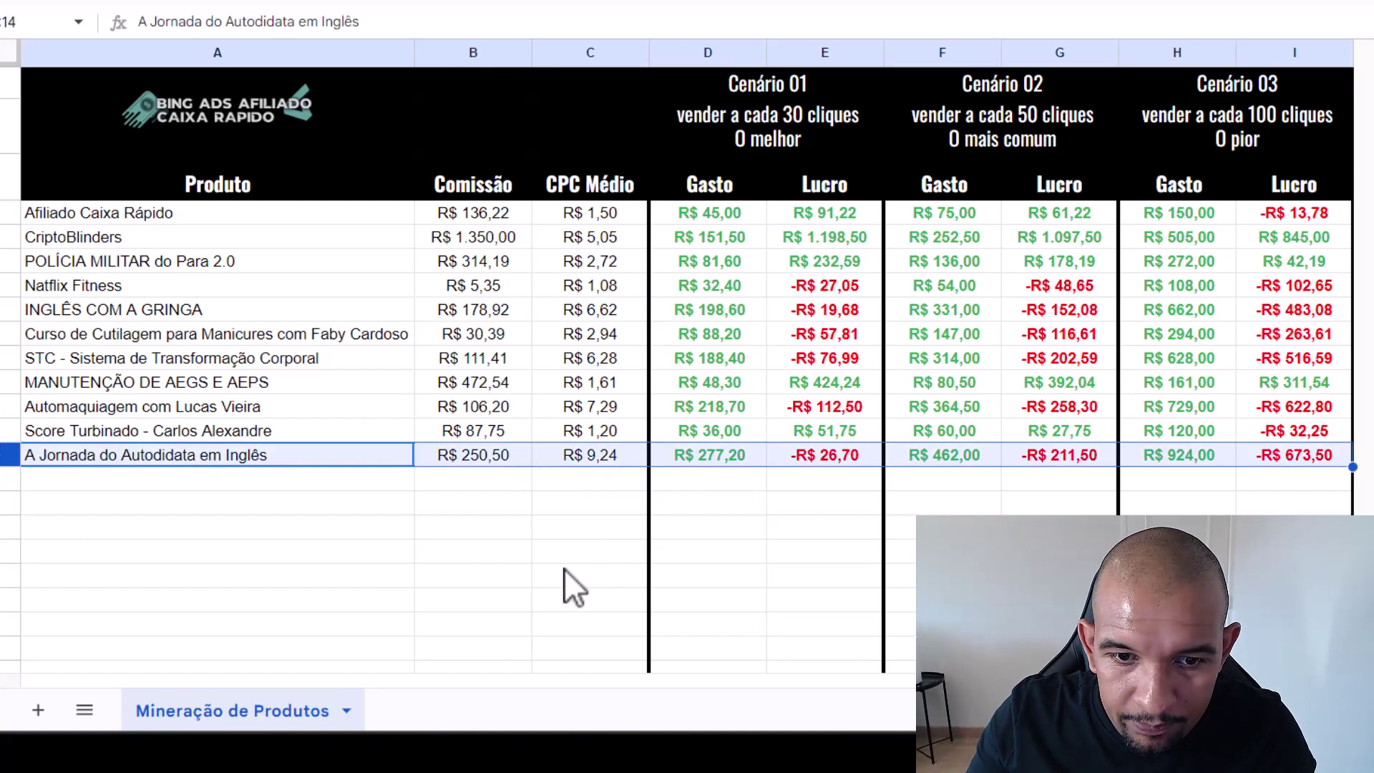
click(551, 505)
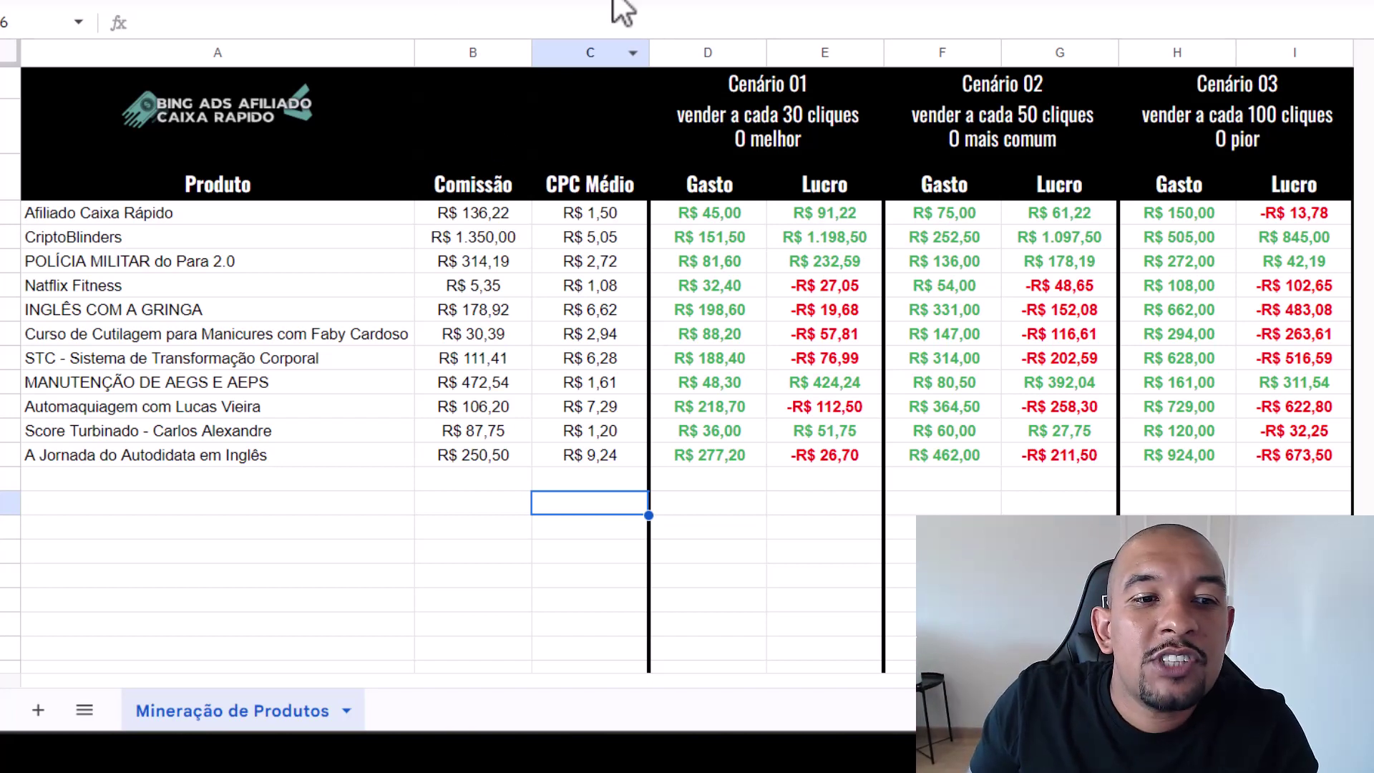
click(9, 238)
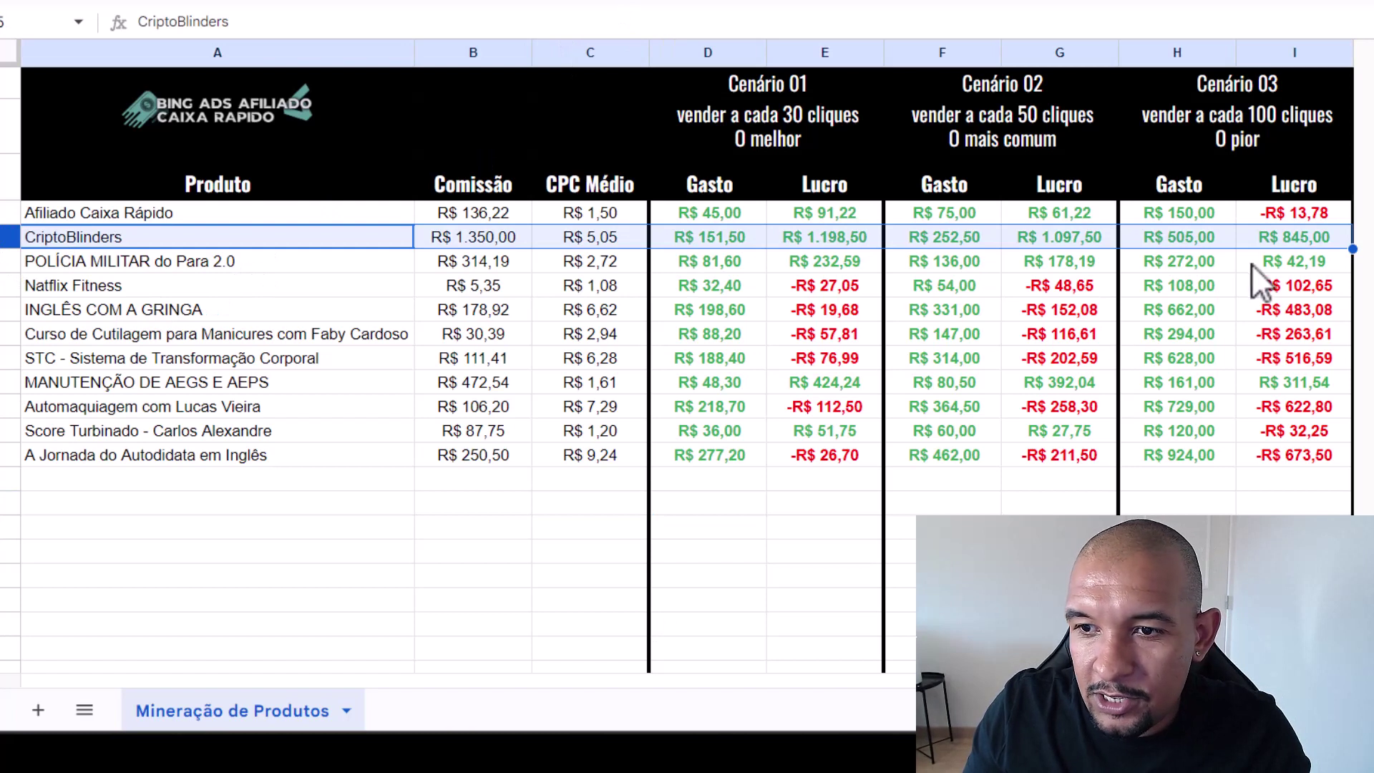
click(1309, 246)
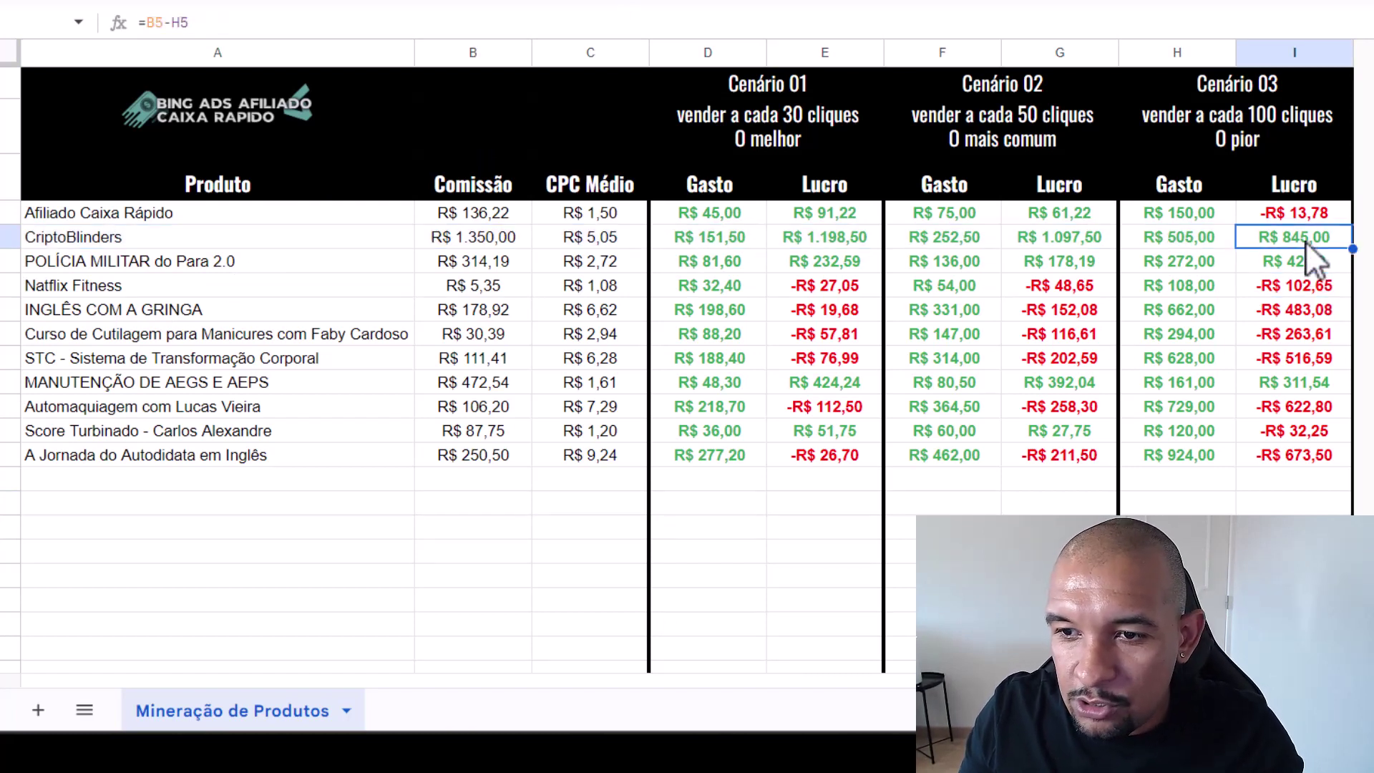
click(1303, 382)
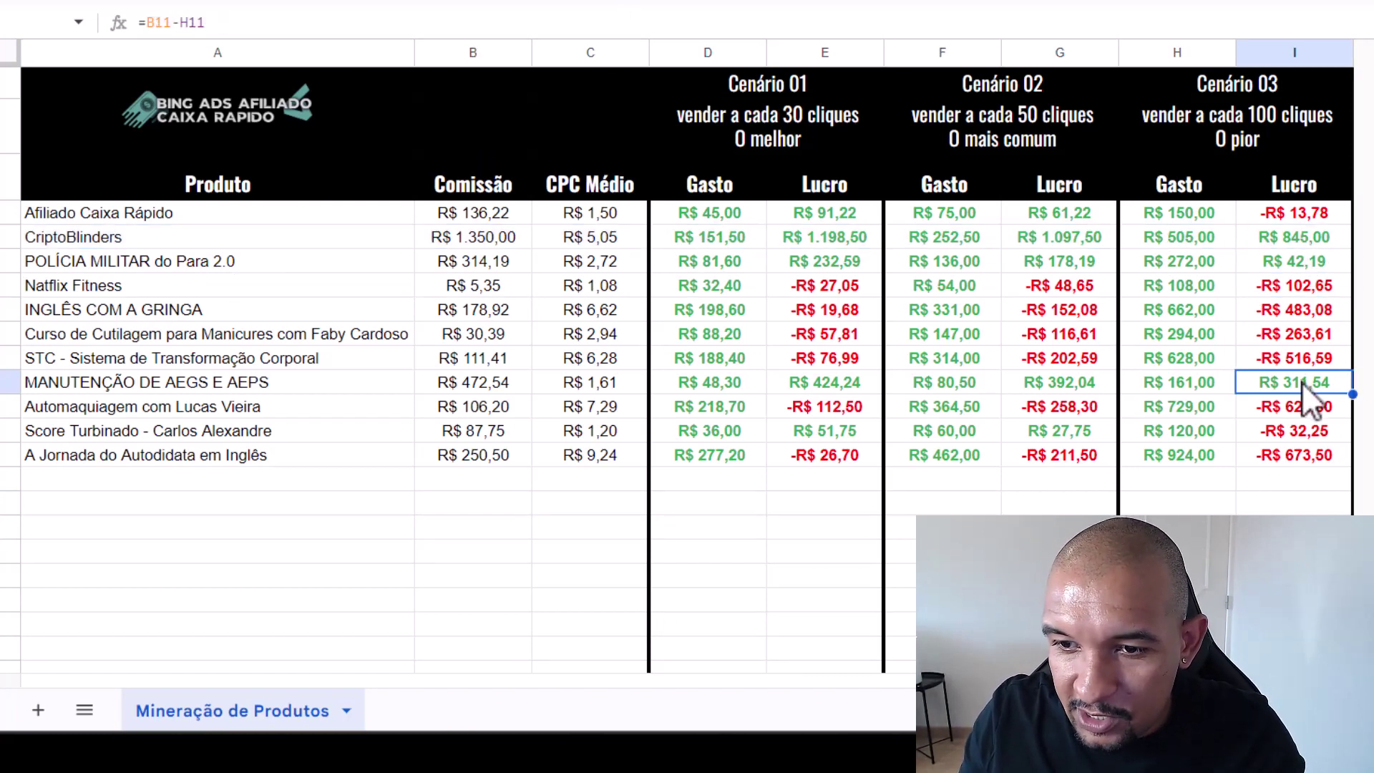
click(4, 382)
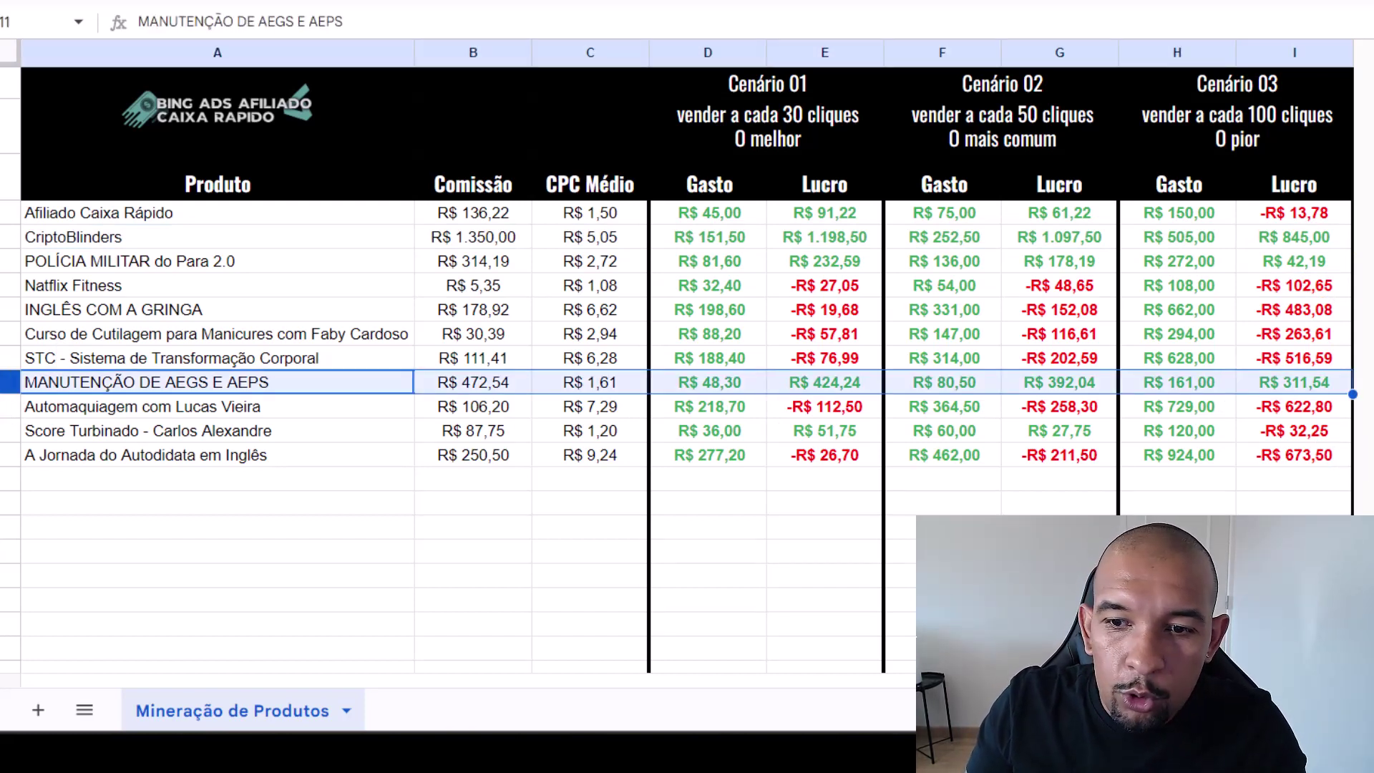
click(1294, 575)
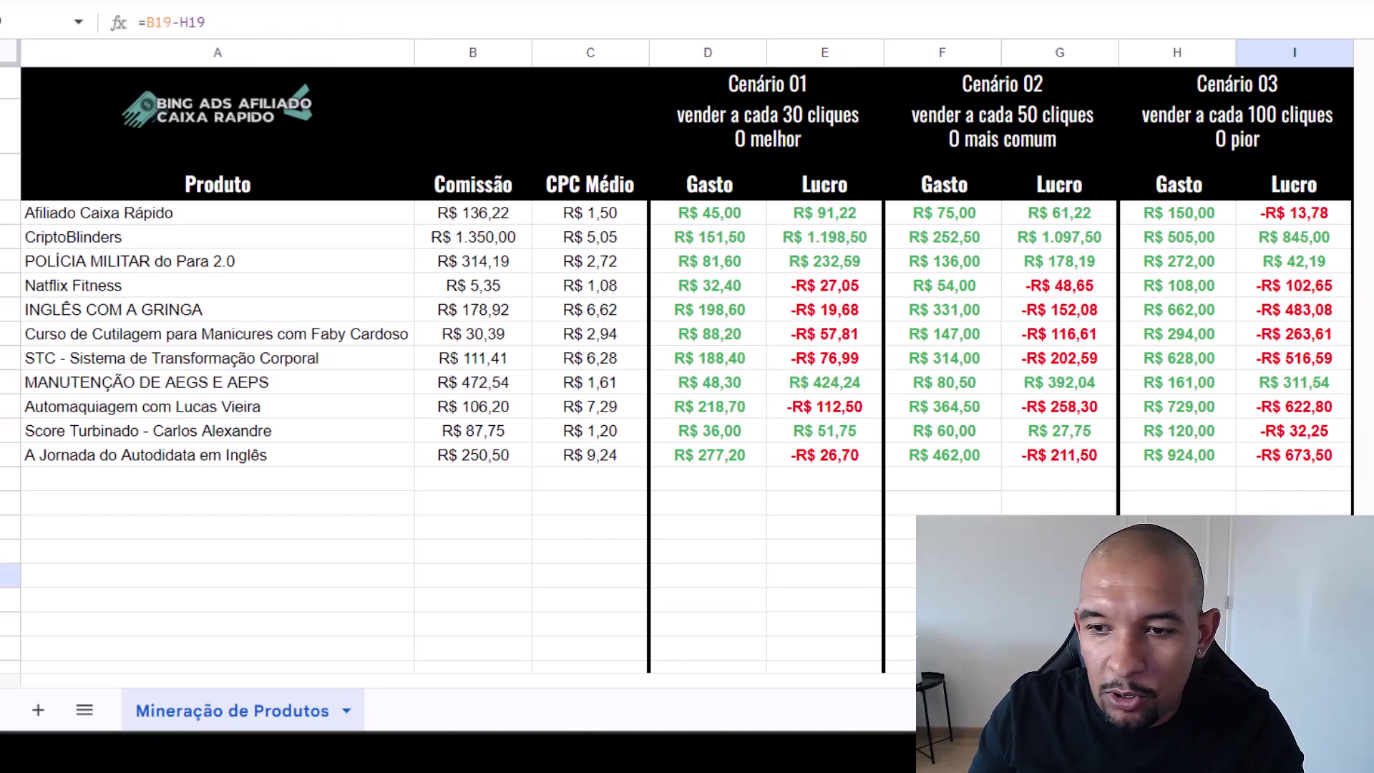
click(1242, 504)
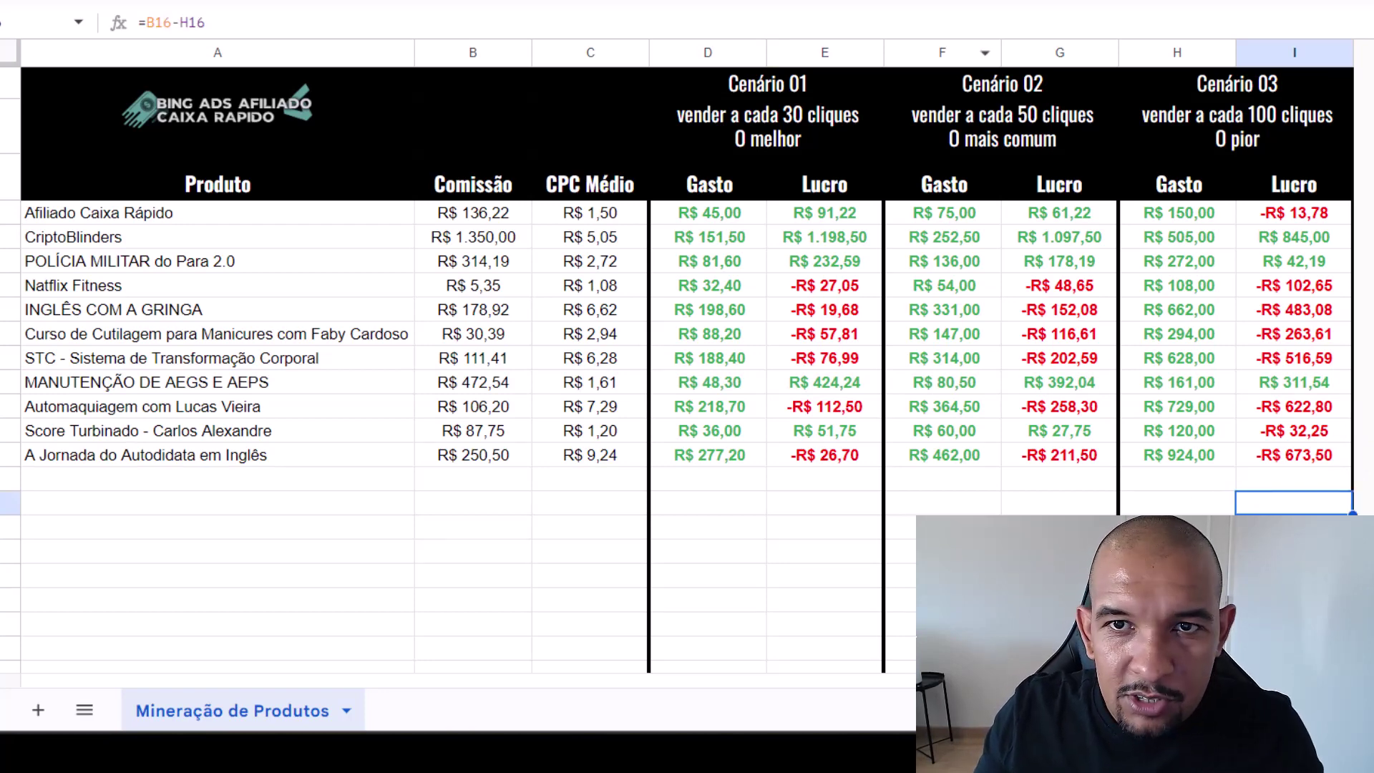
Close the A Jornada do Autodidata em Inglês product page and browse further products in the Hotmart market results
click(873, 9)
click(881, 4)
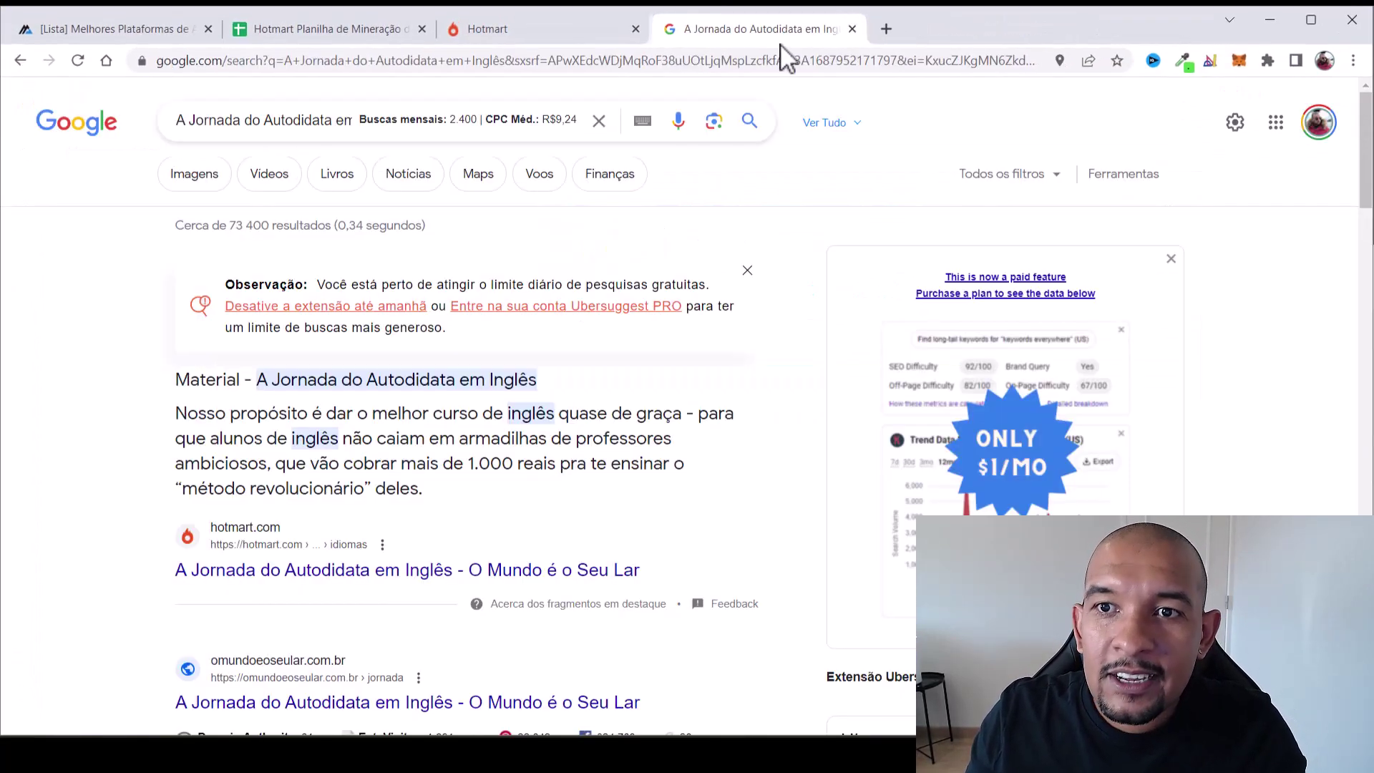
click(591, 3)
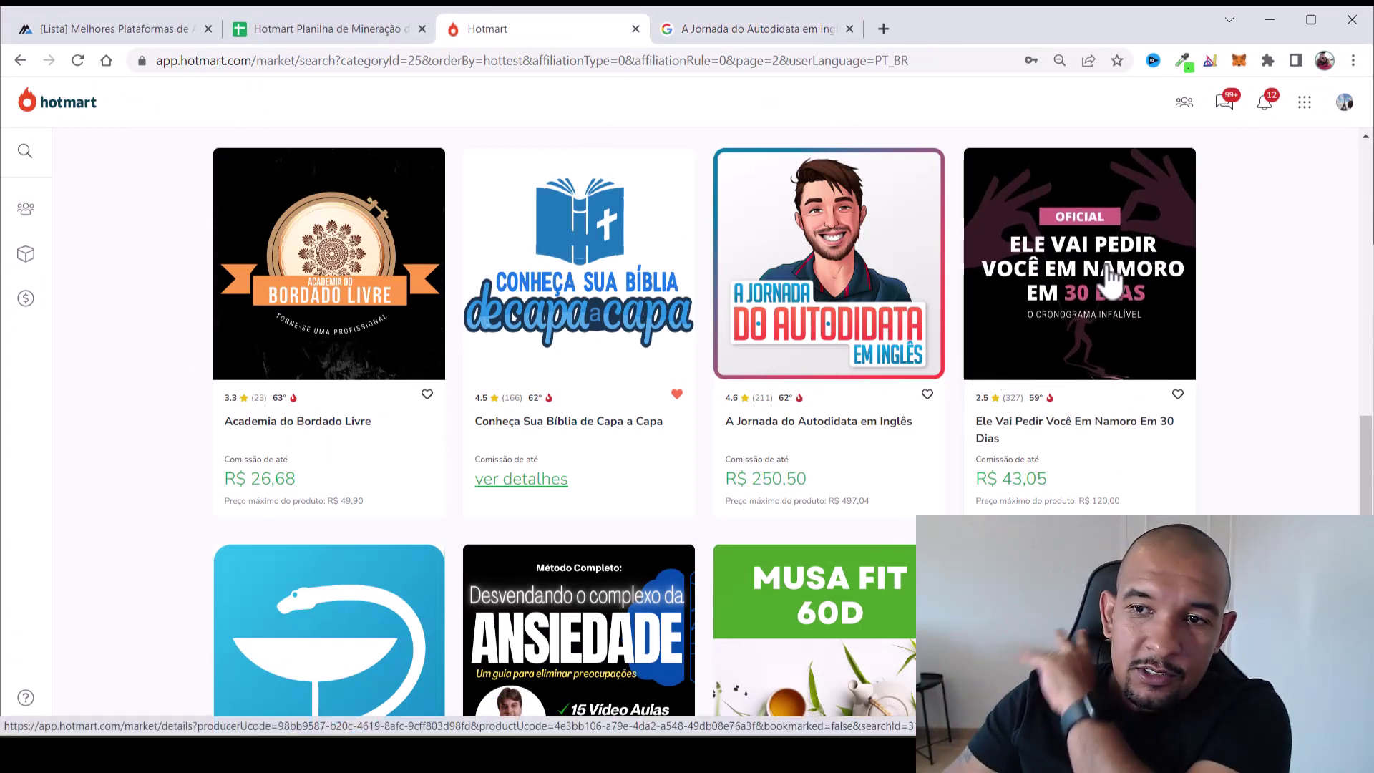
scroll(1267, 255, down, 5)
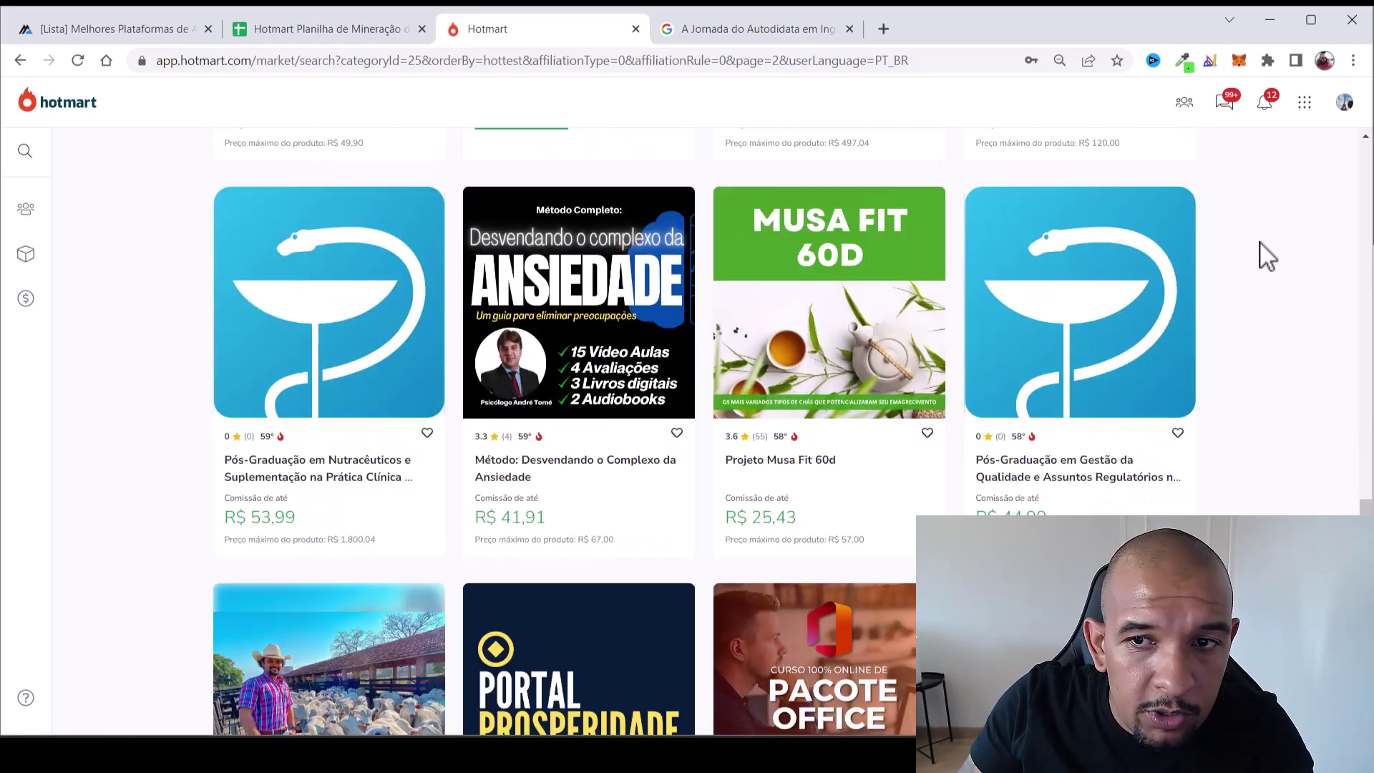
Review the product names listed in cells A4 to A14 of the spreadsheet and return to the Hotmart market results
click(346, 29)
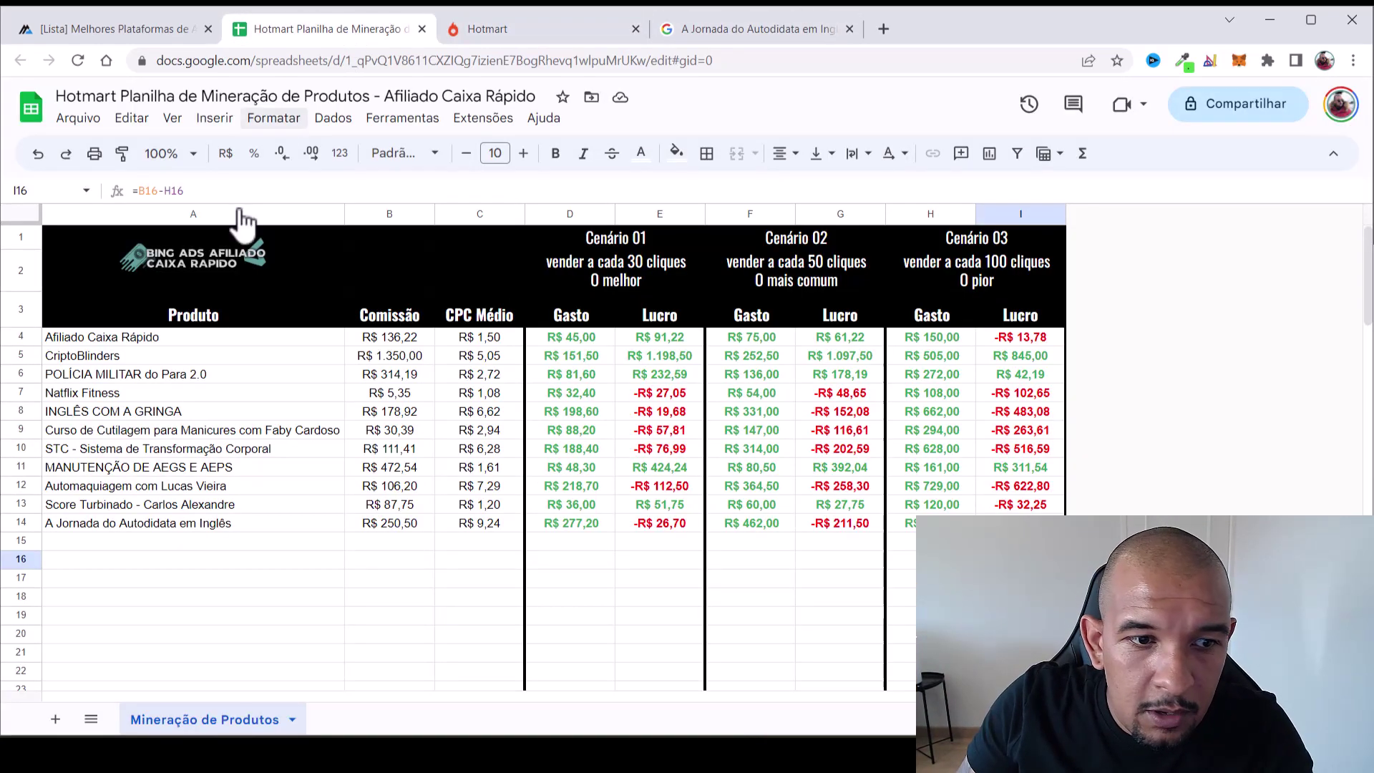
drag(222, 337, 208, 526)
click(217, 565)
click(529, 29)
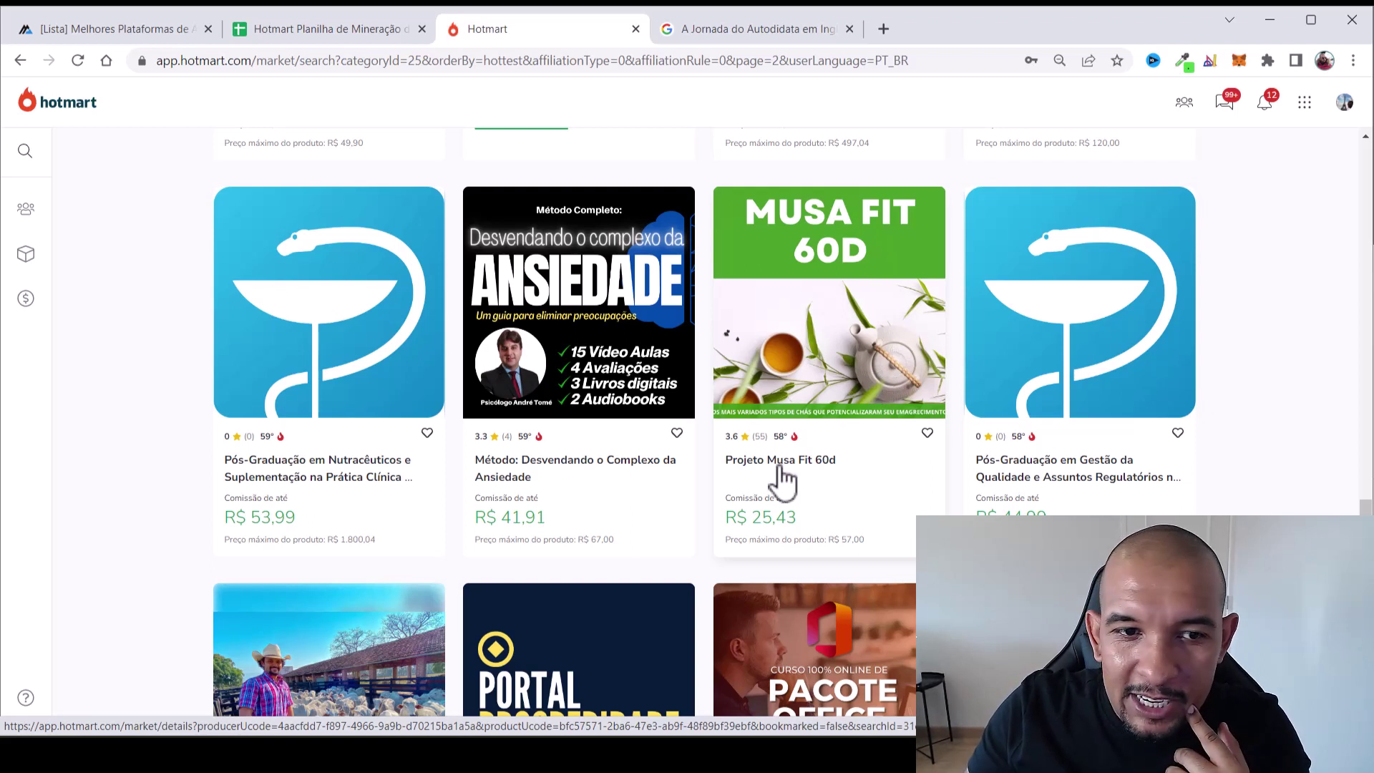
Open the "Portal Prosperidade" product page from the market results in a new tab and highlight its title
scroll(858, 451, down, 5)
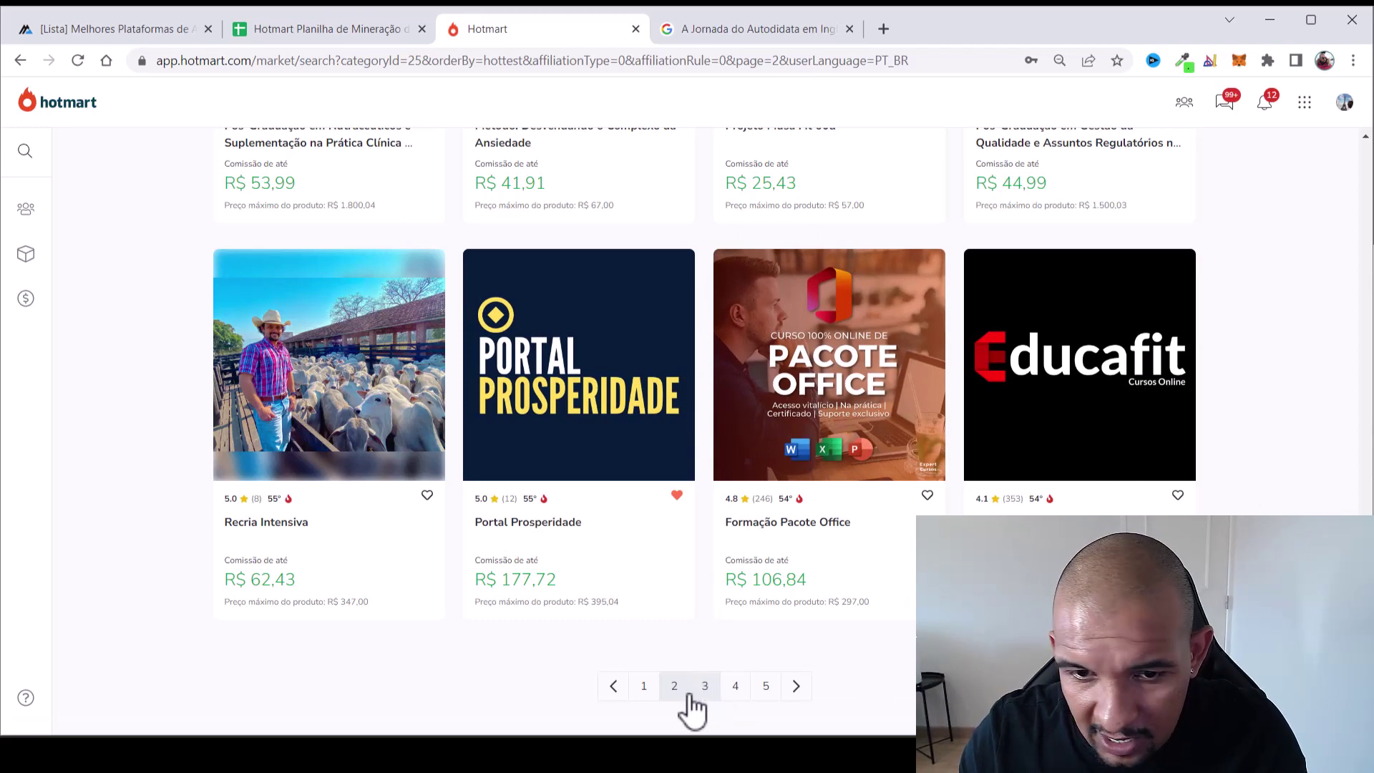
right_click(595, 390)
click(628, 395)
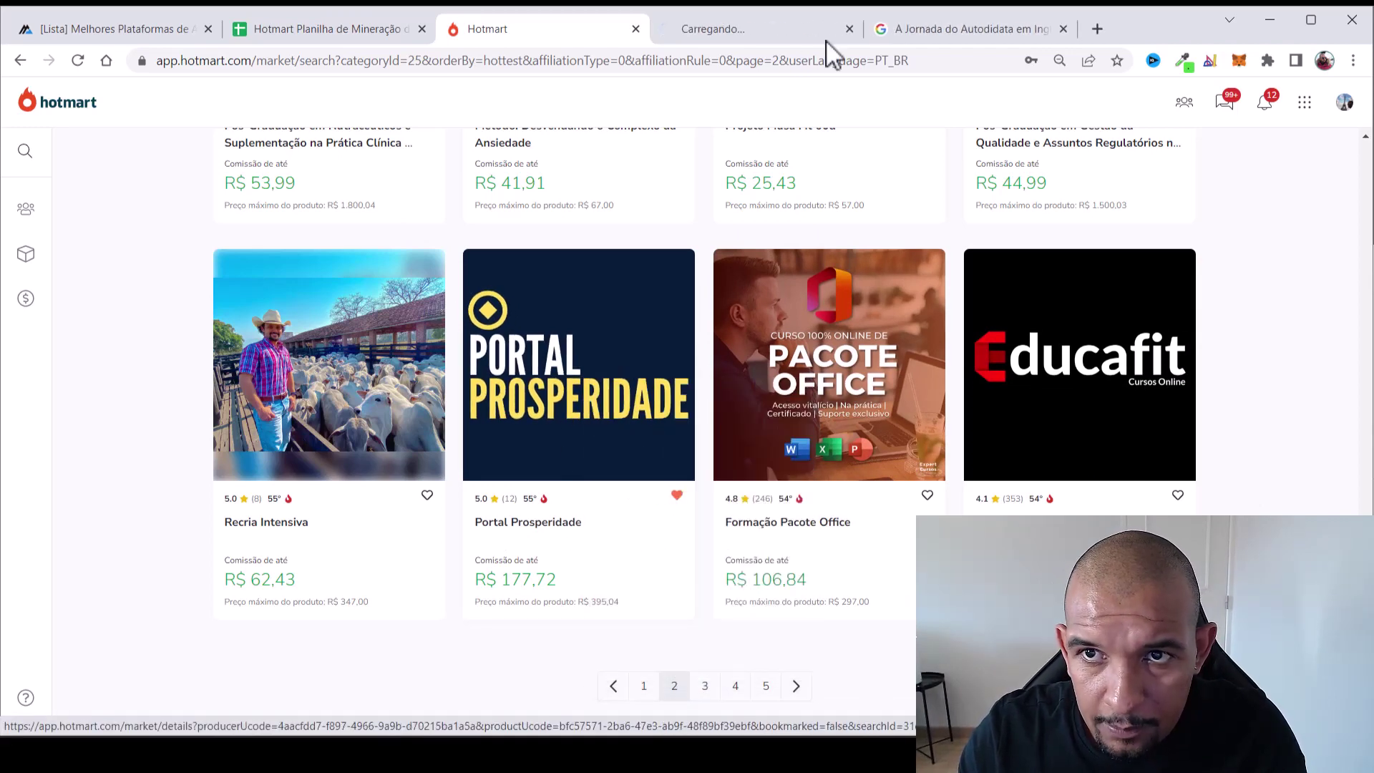
click(756, 18)
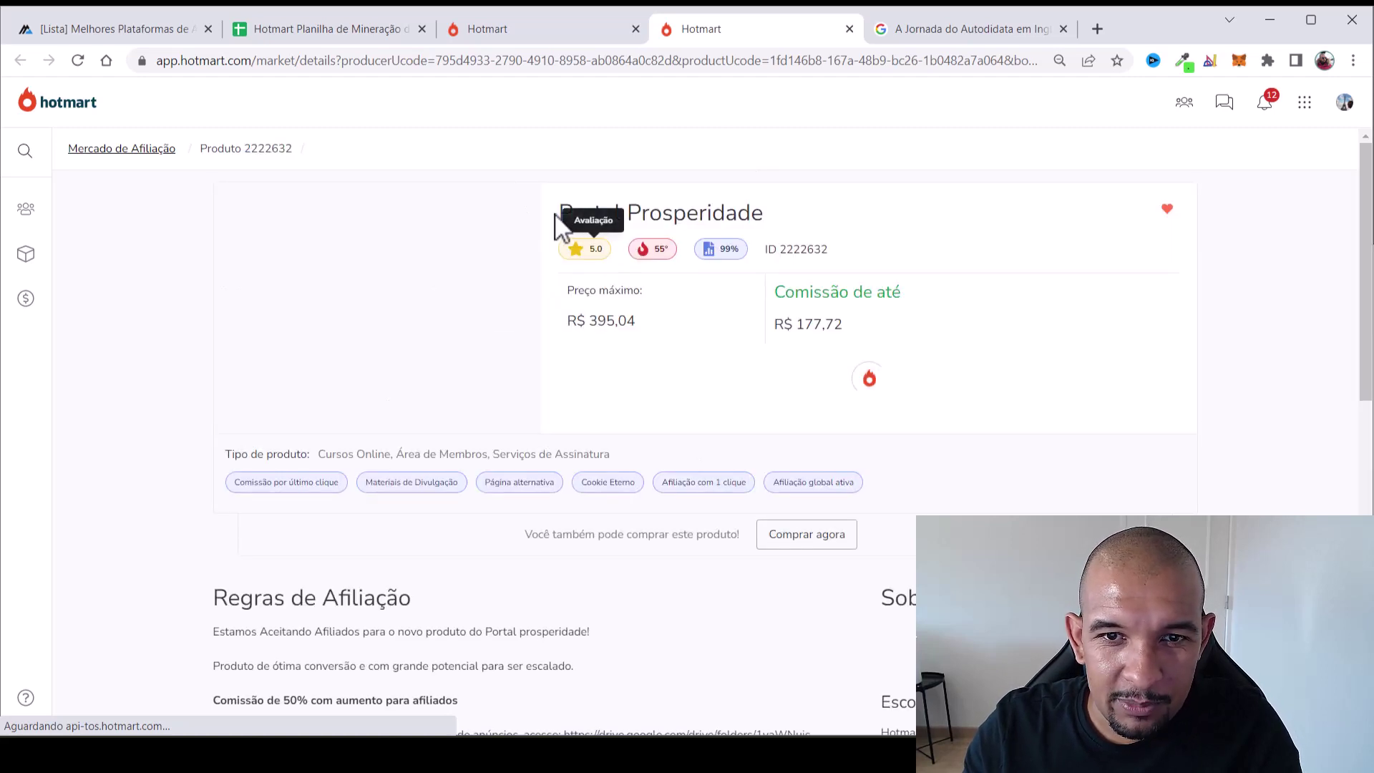
drag(561, 213, 809, 210)
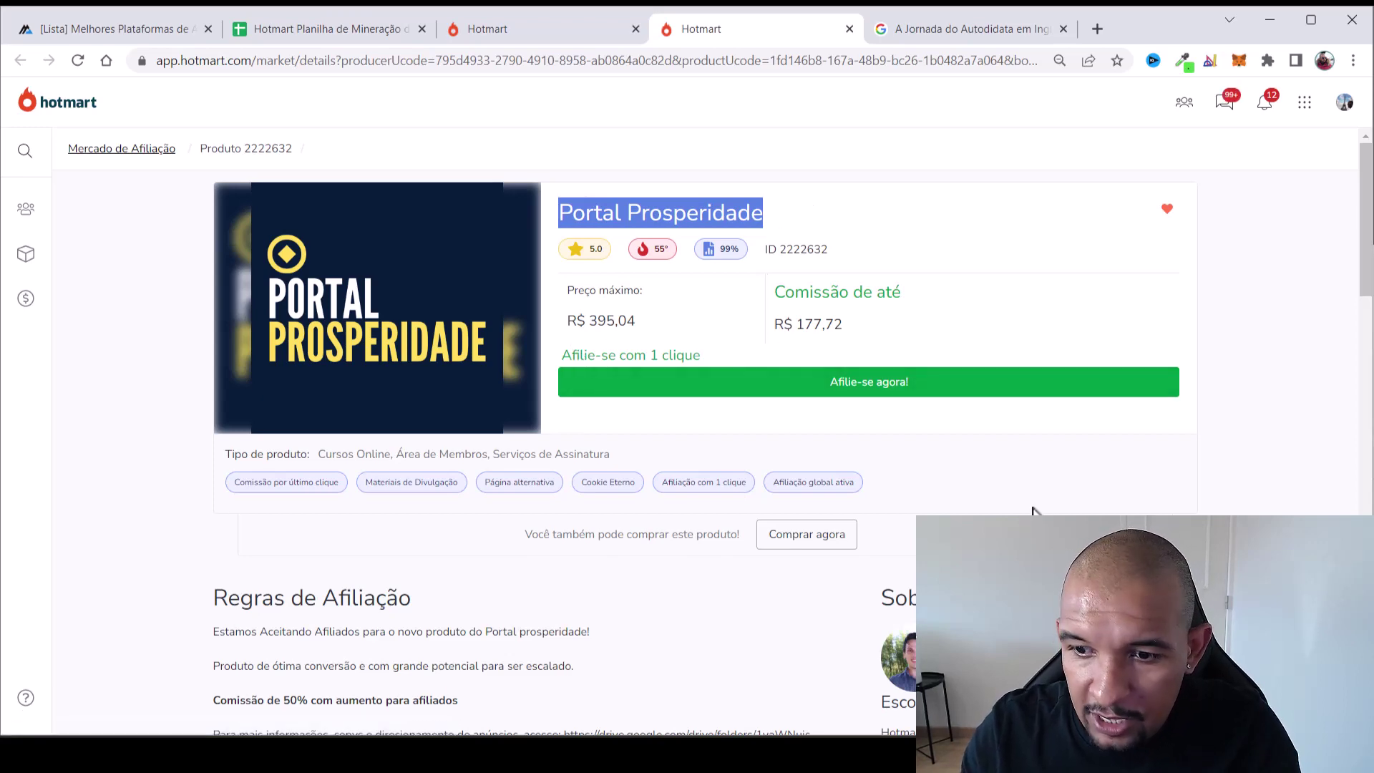
Open the Portal Prosperidade sales page and examine its offer, student testimonials, list of 32 holistic techniques and completion certificate
scroll(1033, 510, down, 9)
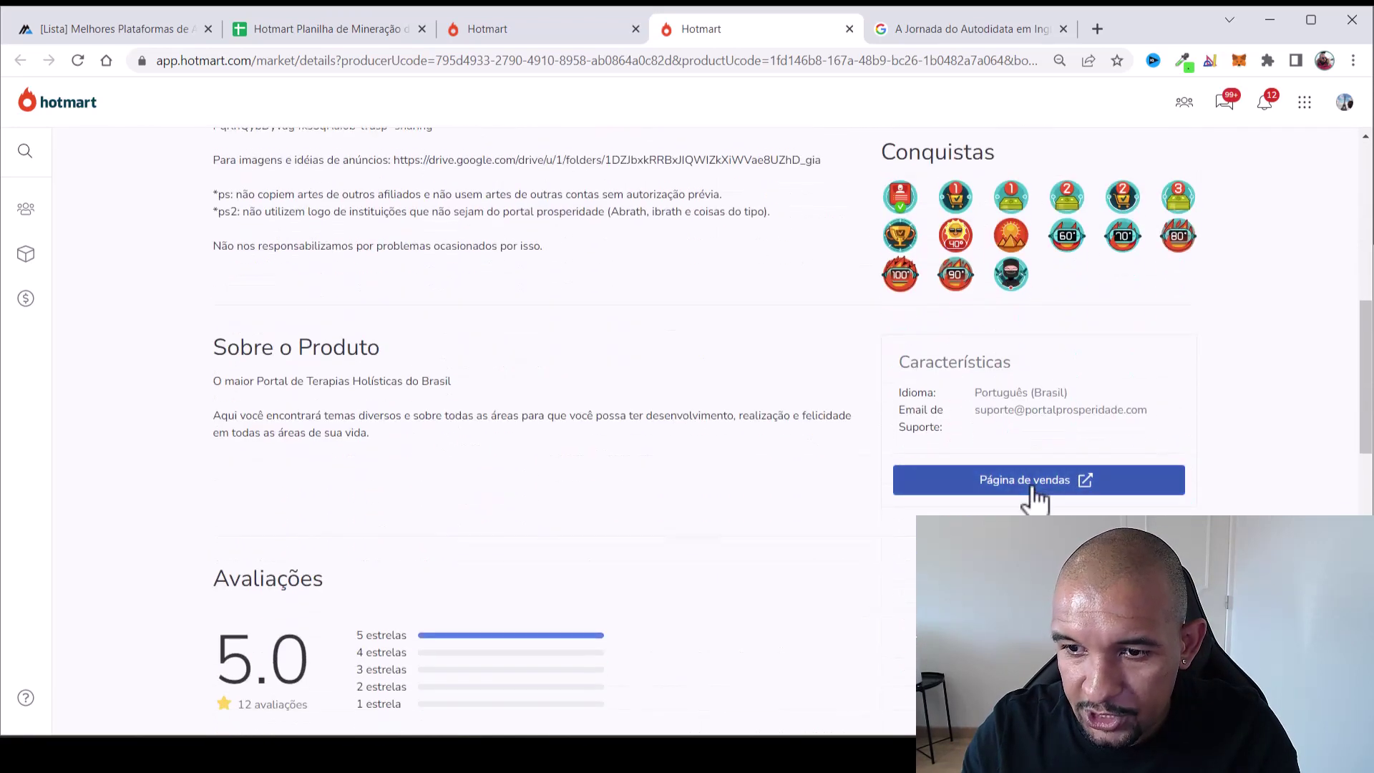
click(1034, 494)
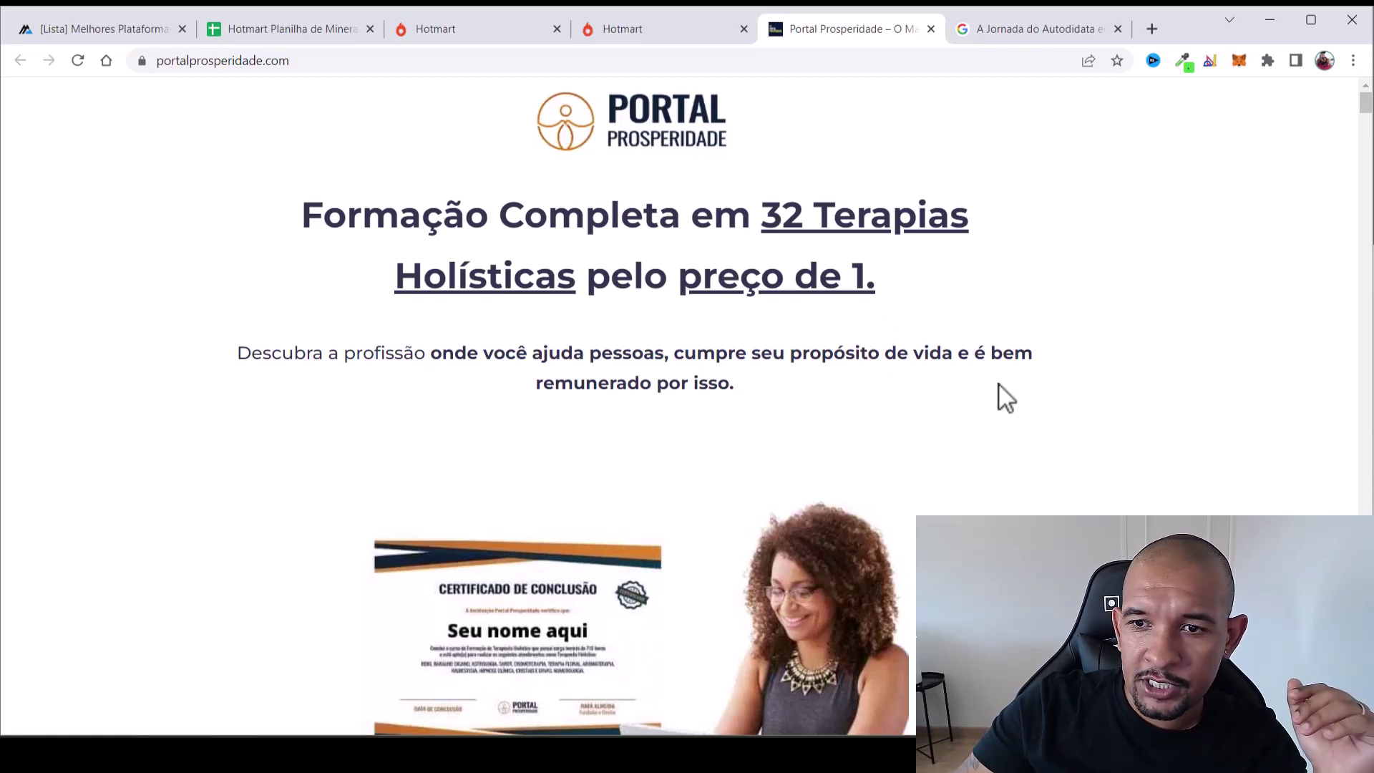
scroll(1081, 397, down, 3)
scroll(1085, 402, up, 1)
scroll(1084, 401, up, 2)
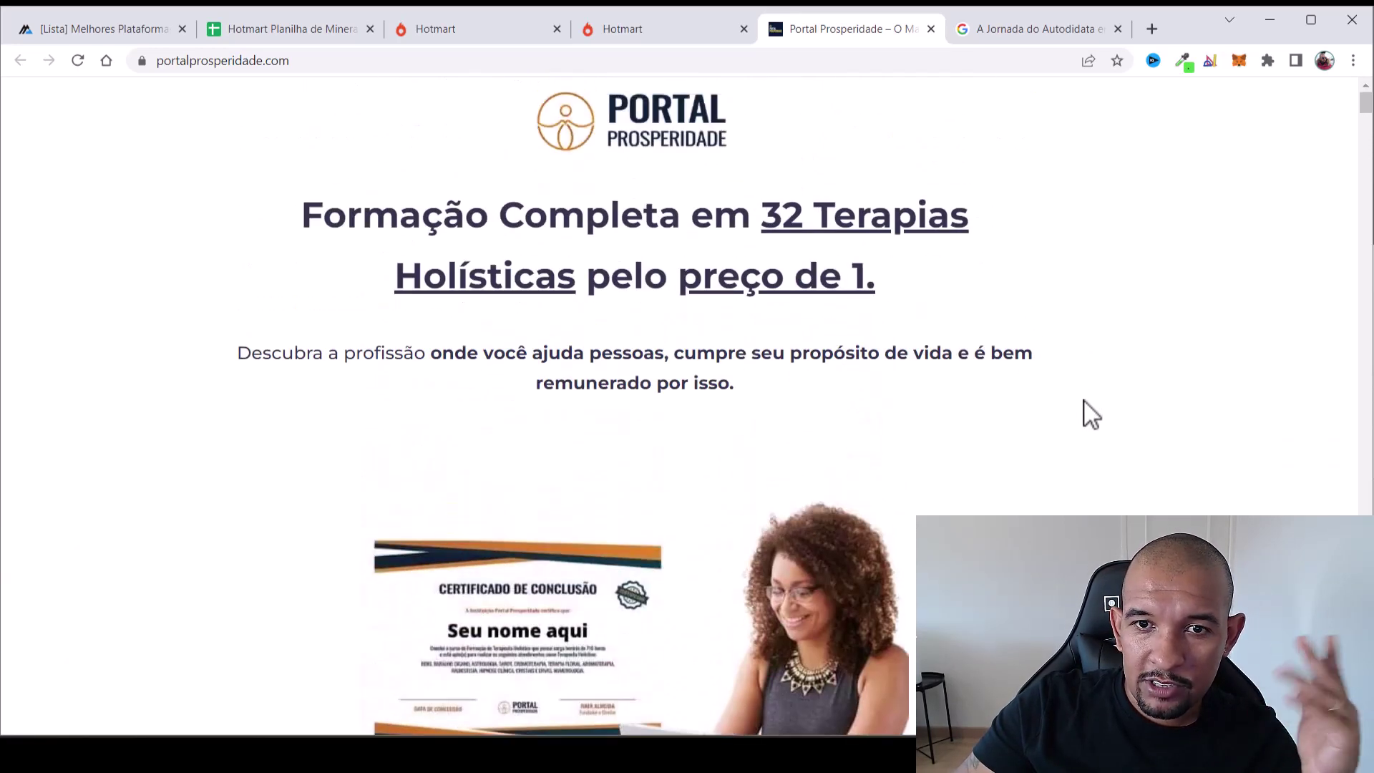
scroll(1084, 401, down, 10)
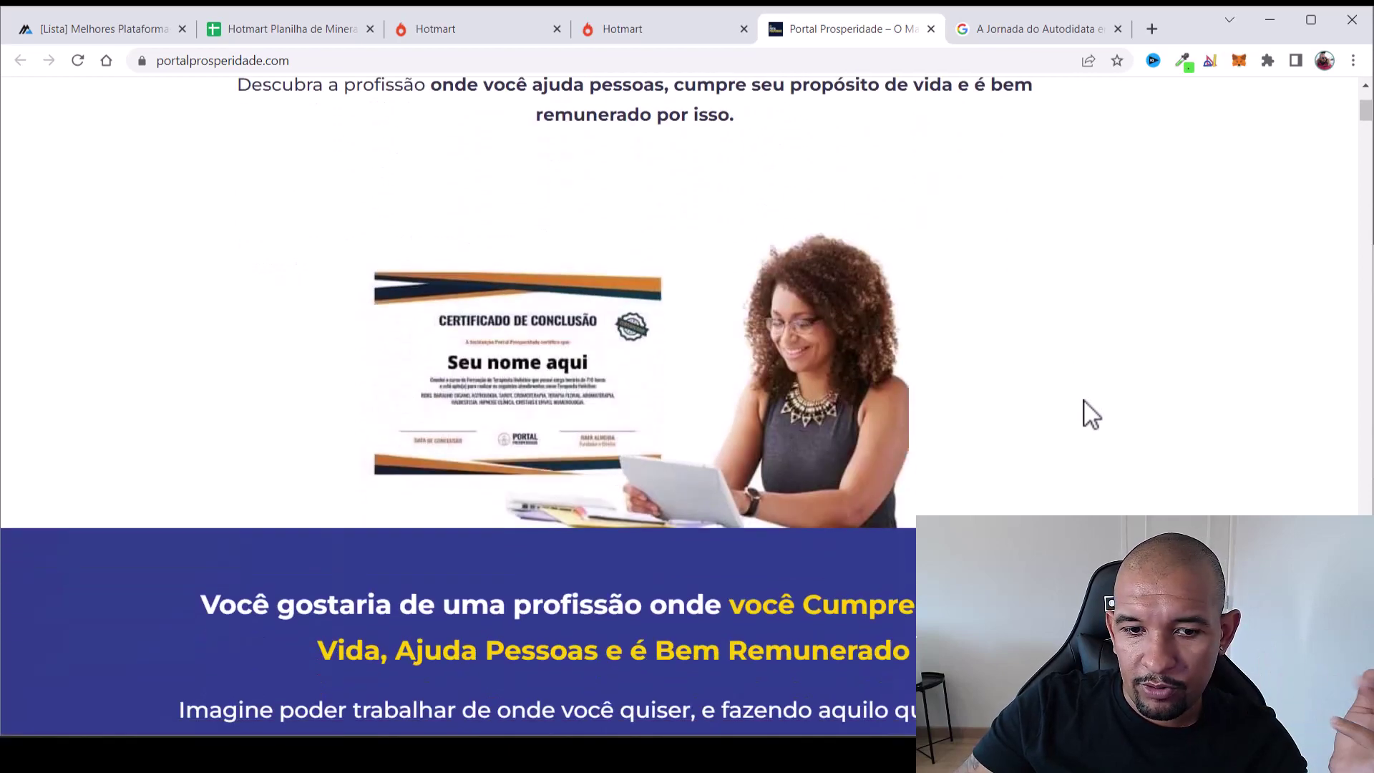
scroll(1083, 400, down, 13)
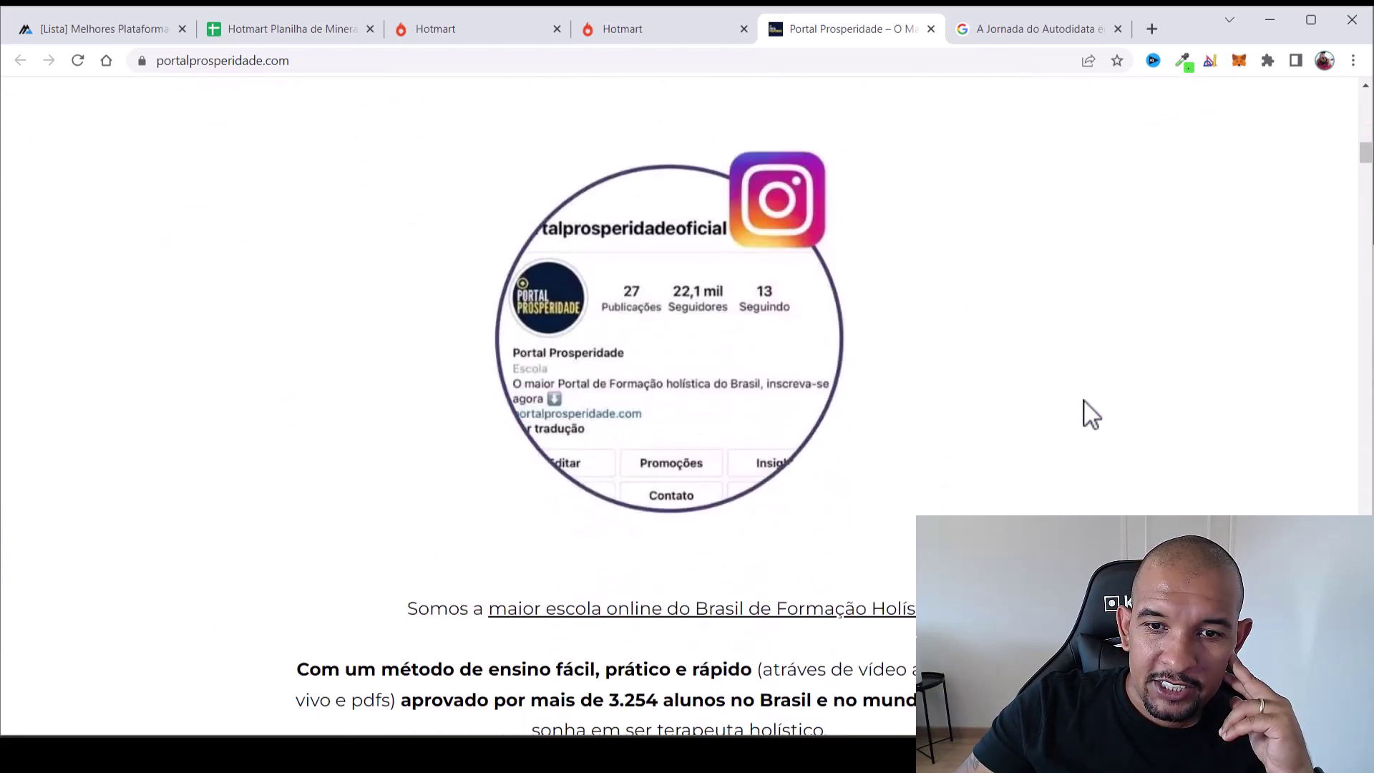
scroll(1084, 401, down, 17)
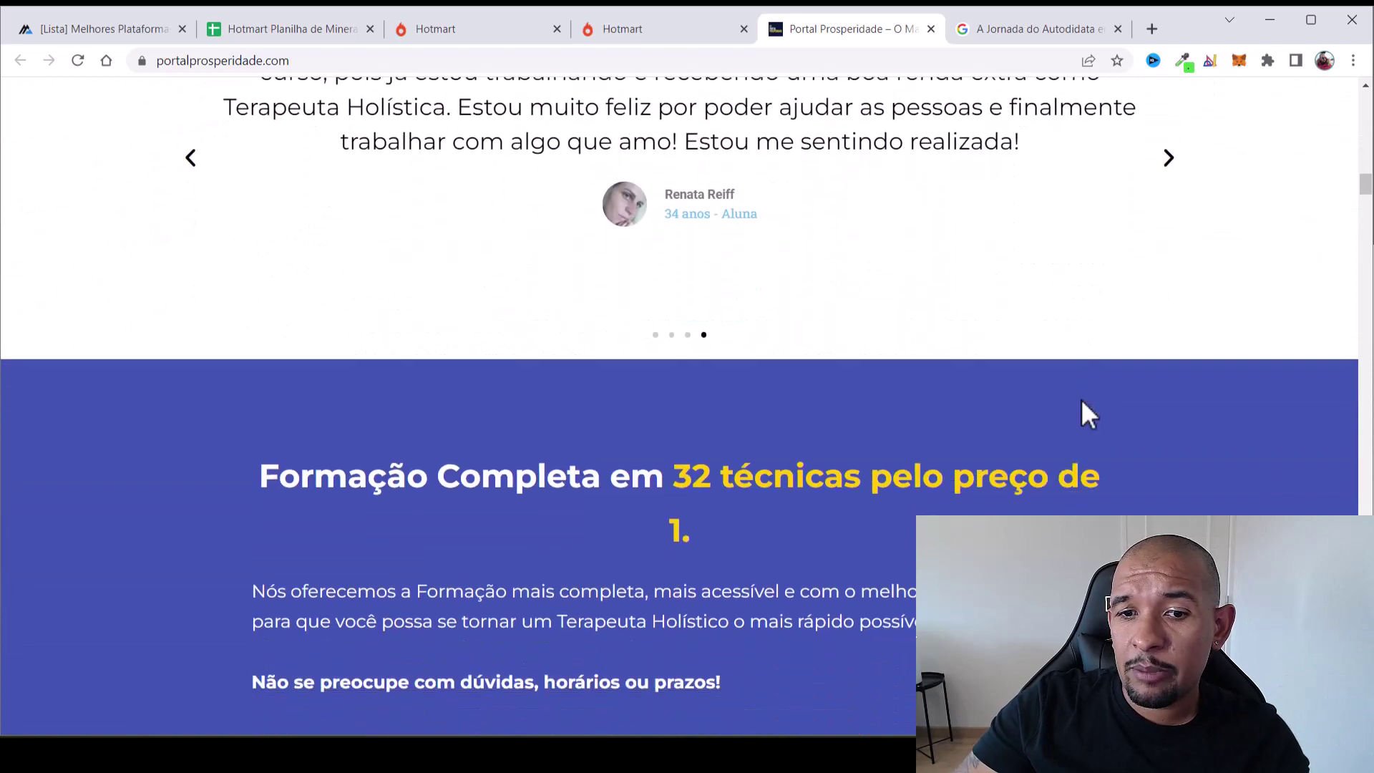
scroll(1077, 422, down, 4)
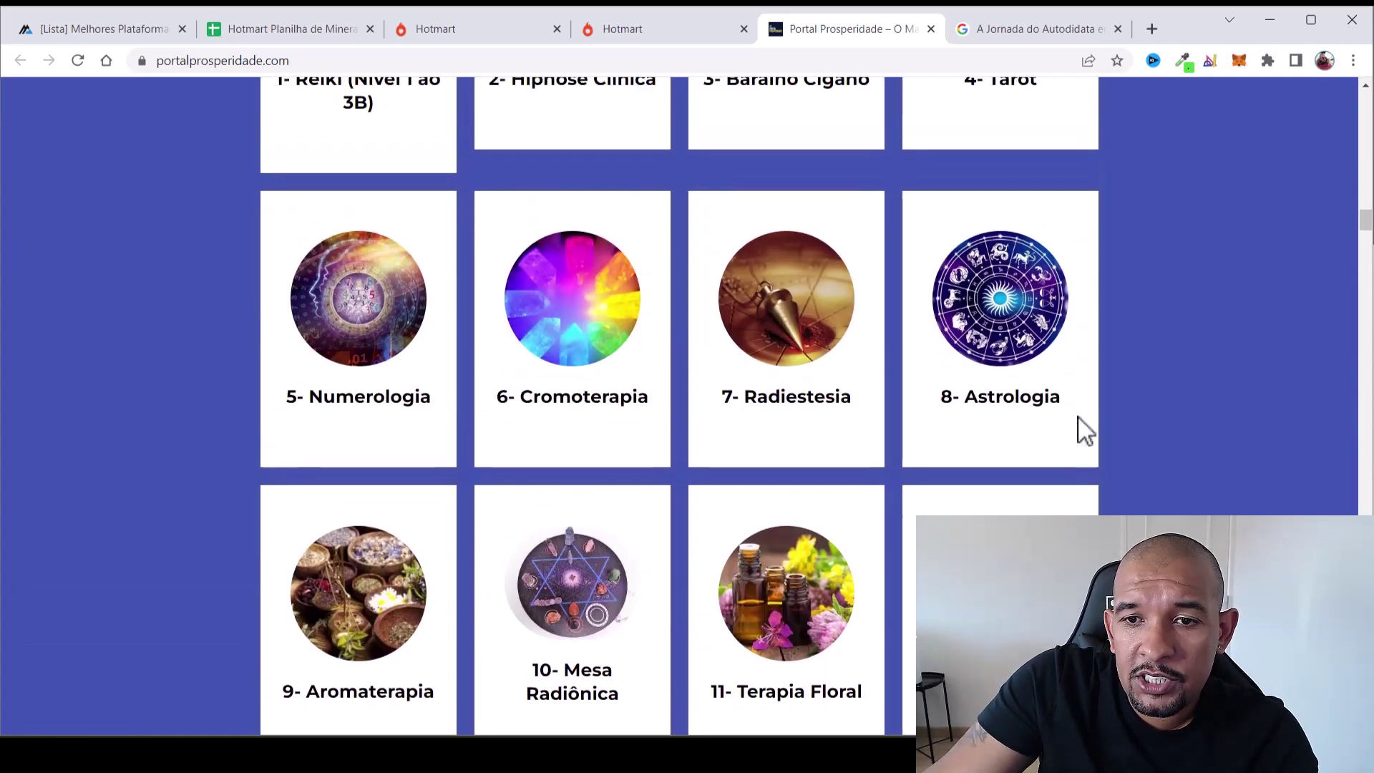
scroll(1080, 430, up, 4)
scroll(614, 469, down, 2)
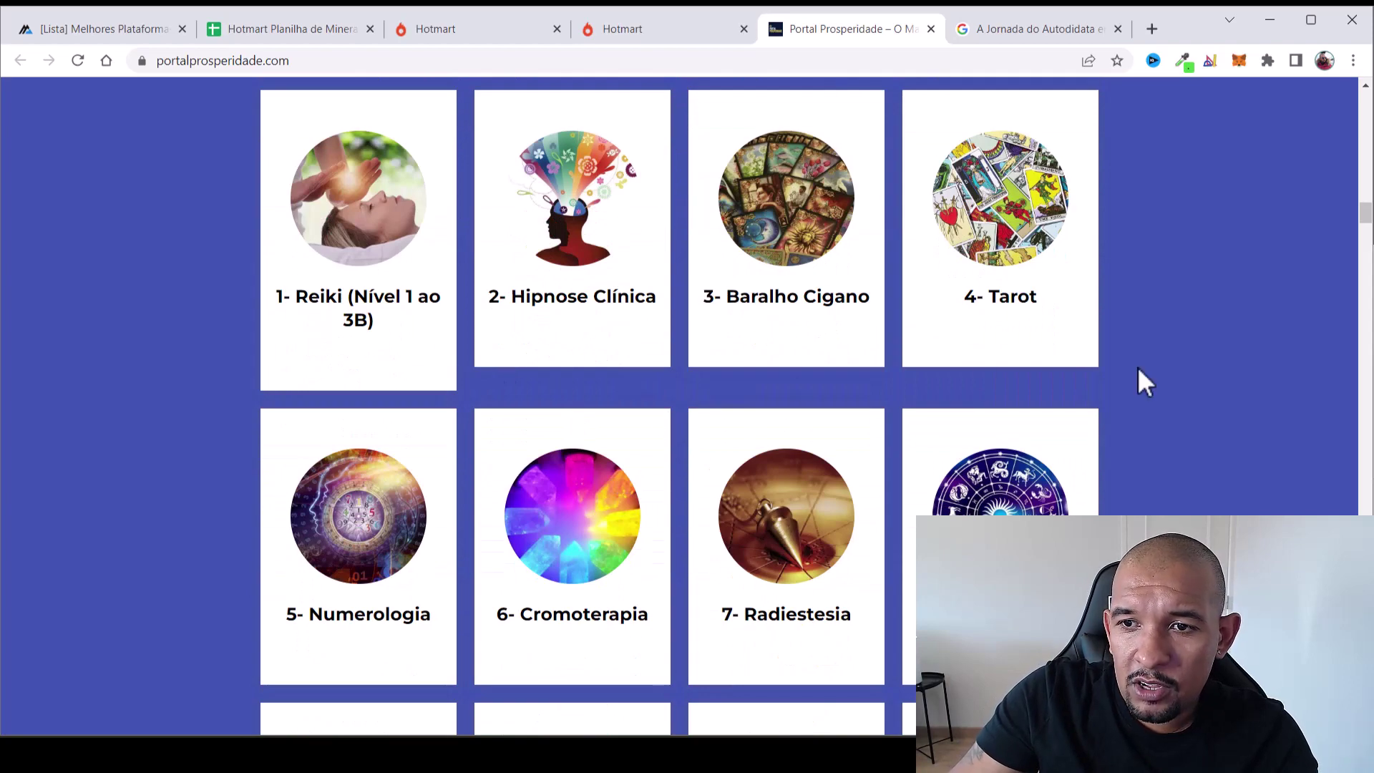
scroll(1138, 369, down, 3)
scroll(1138, 368, down, 12)
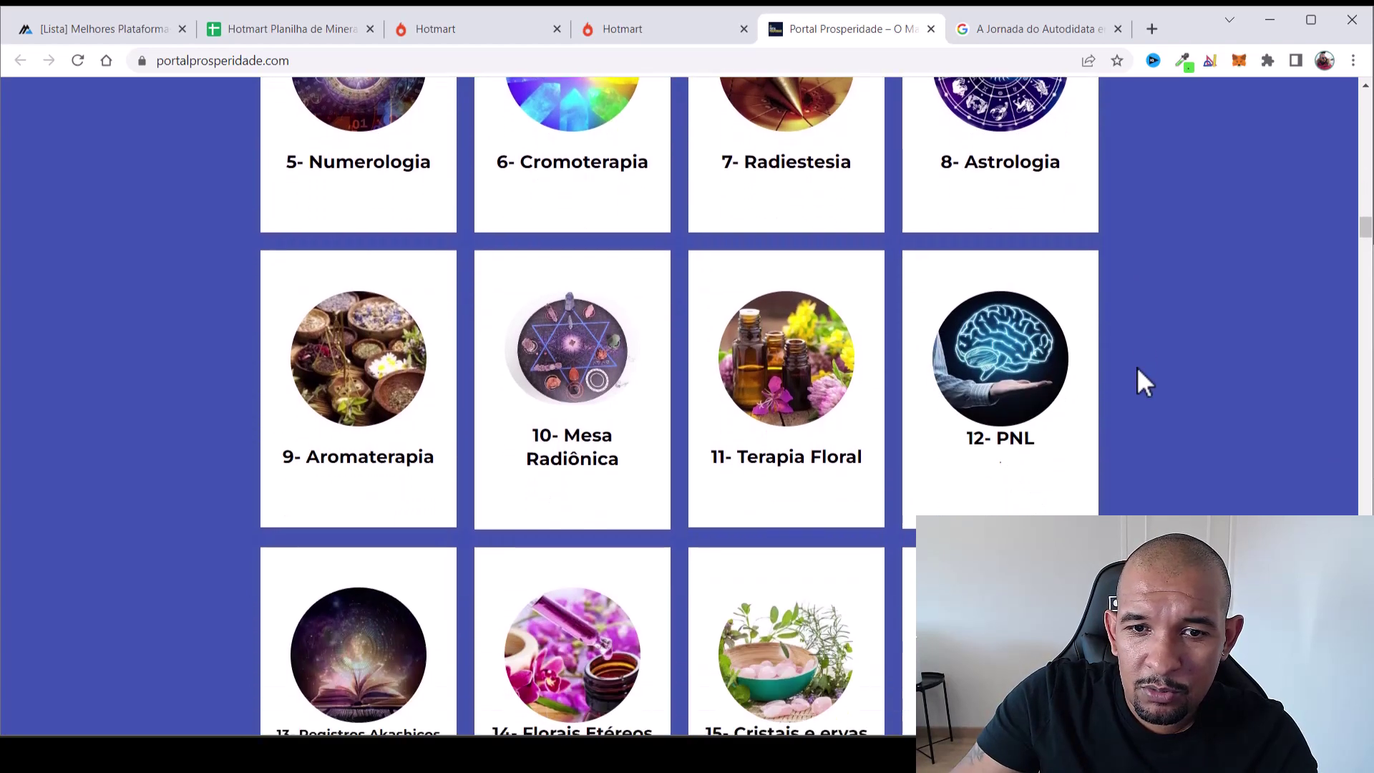
scroll(1142, 381, down, 10)
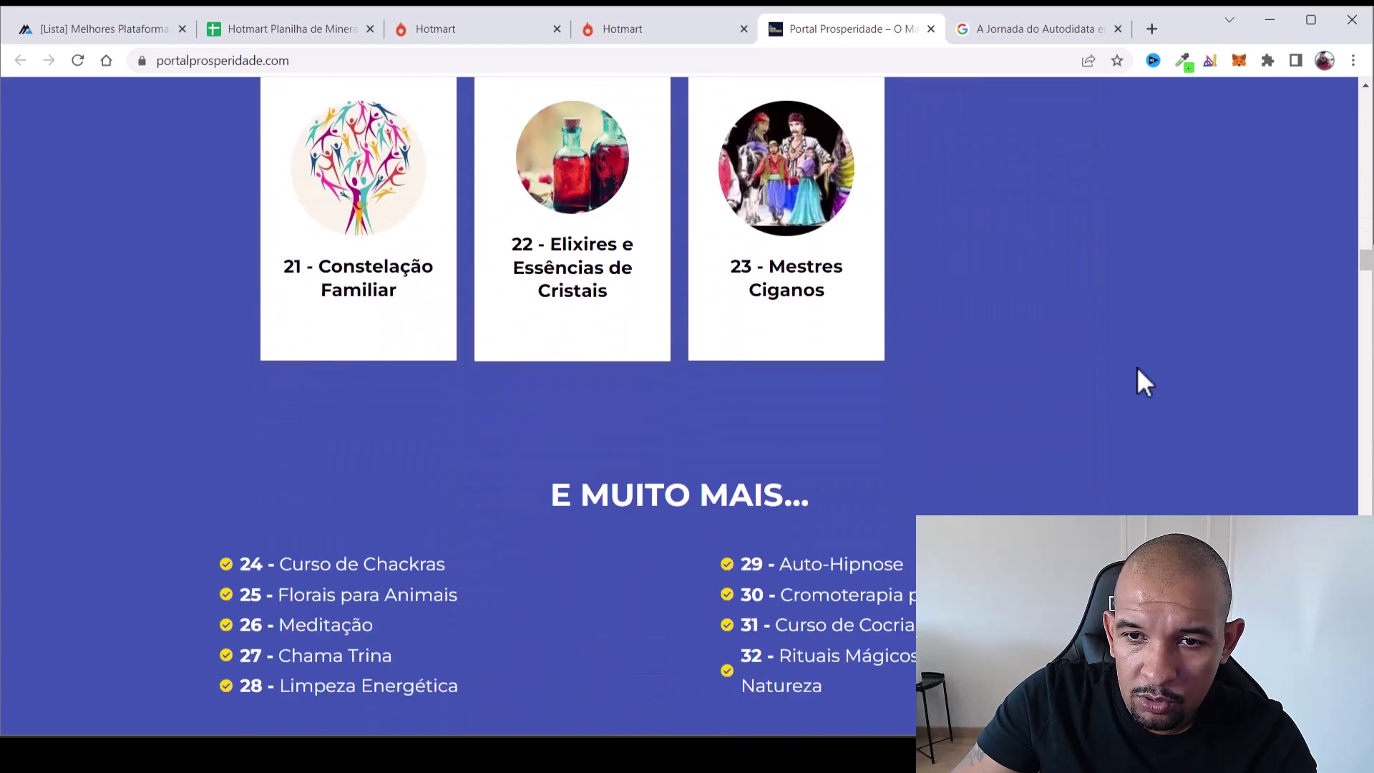
scroll(1138, 368, down, 12)
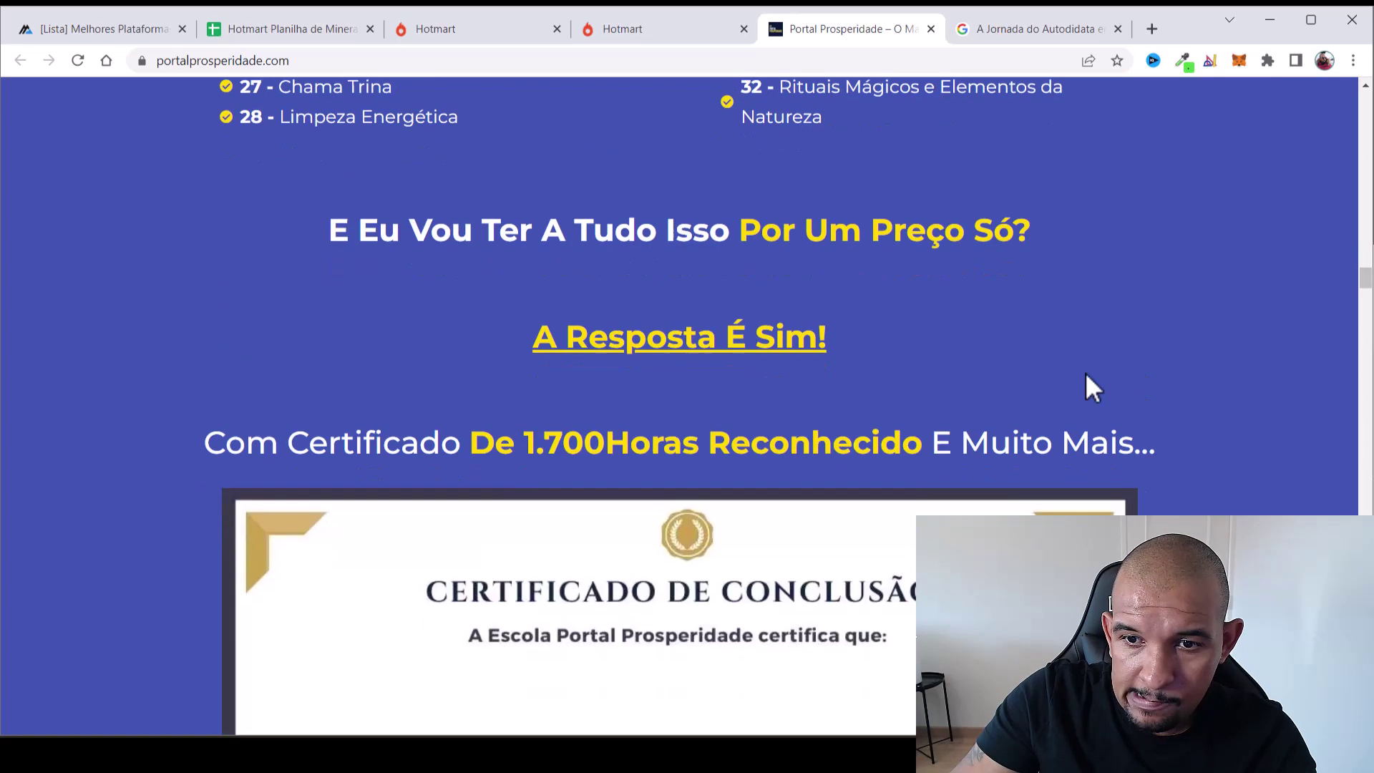
scroll(679, 436, down, 3)
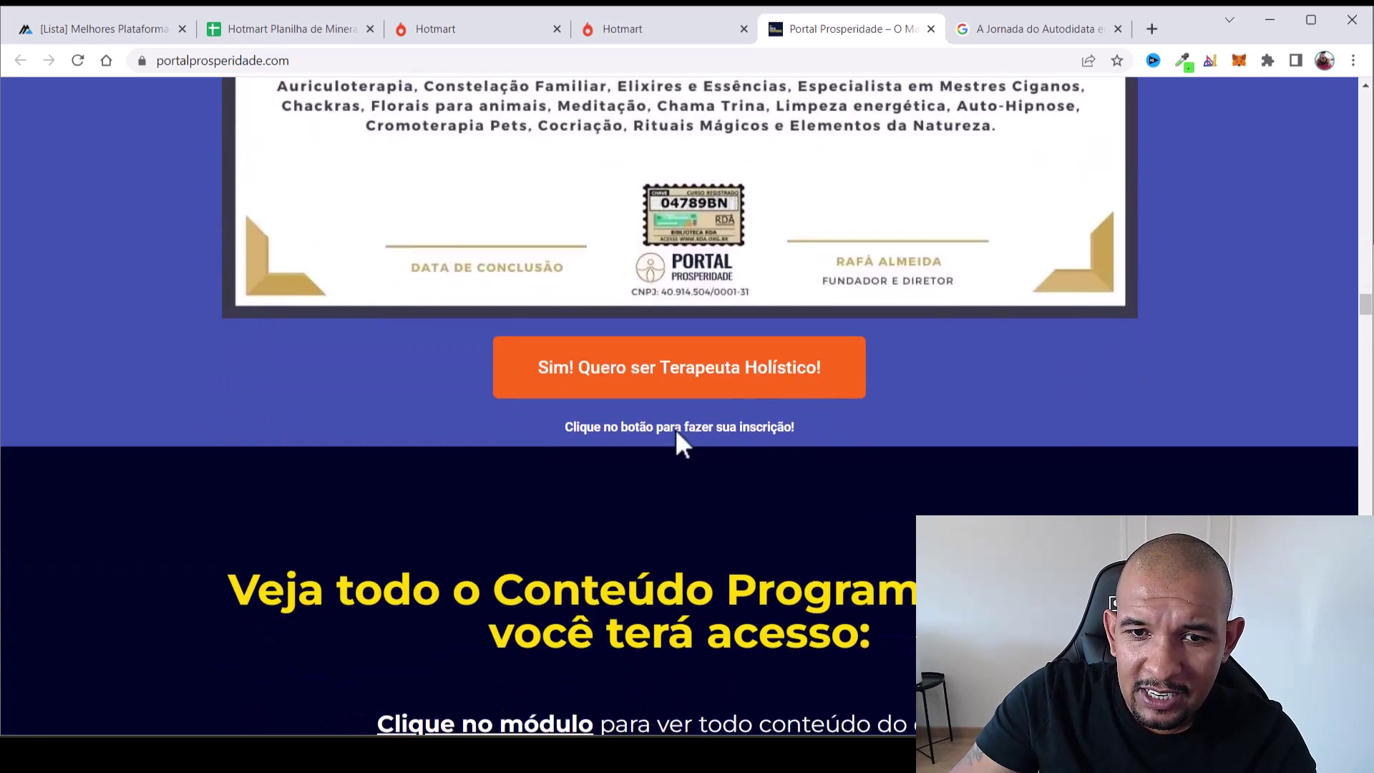
Go to the sales page's enrolment options, highlight the lifetime access price and check the monthly payment plan
click(675, 310)
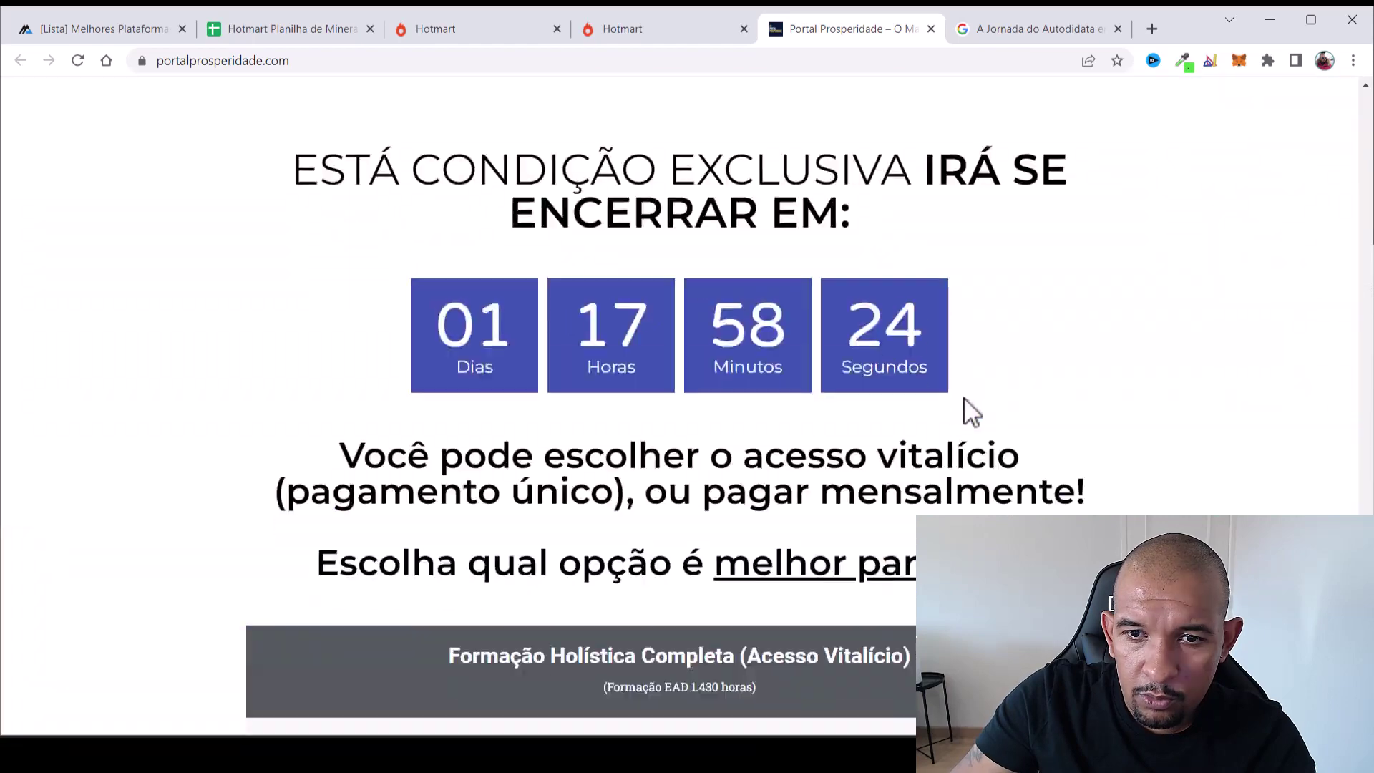
scroll(881, 465, down, 5)
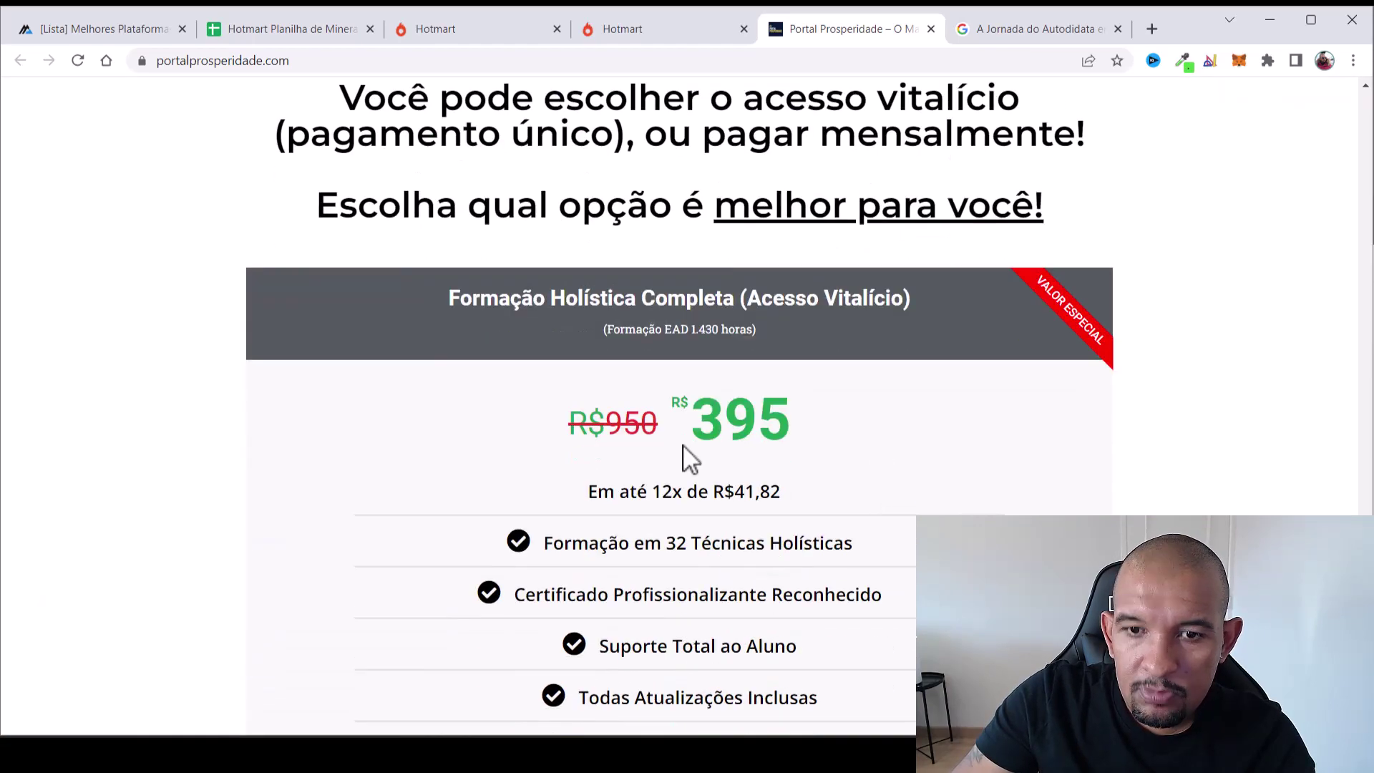
drag(692, 422, 836, 438)
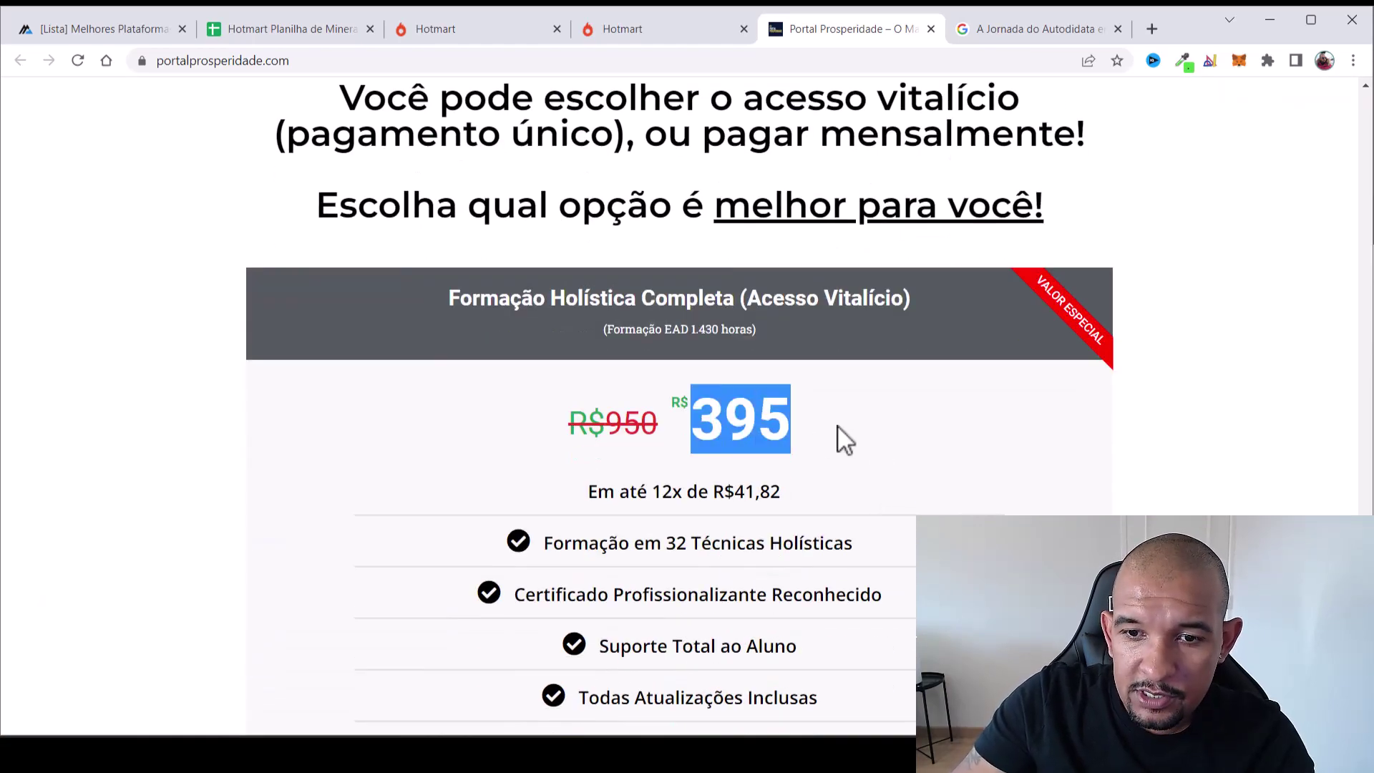
scroll(841, 430, down, 4)
scroll(847, 429, down, 6)
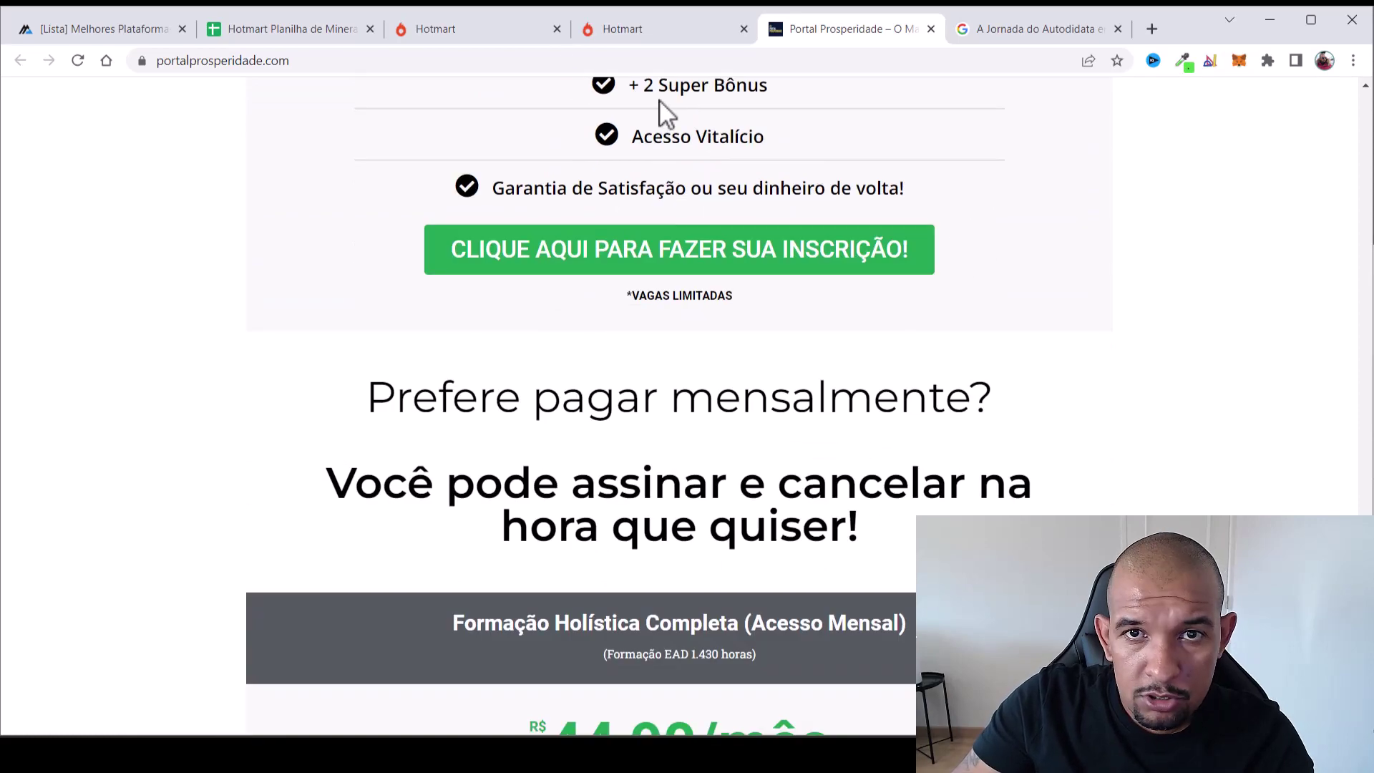
Return to the Portal Prosperidade product page on Hotmart and highlight its maximum price and commission
click(680, 28)
scroll(845, 301, up, 7)
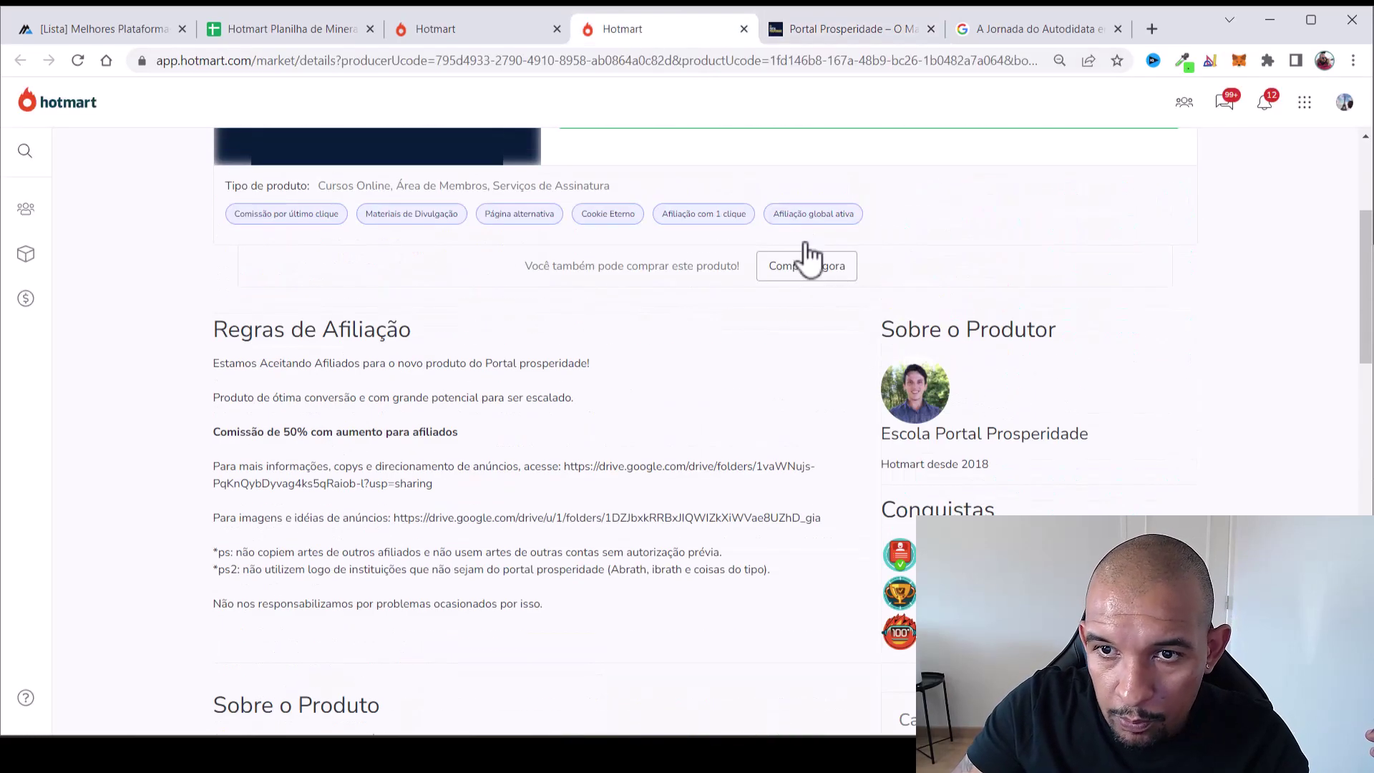
scroll(862, 268, up, 3)
drag(569, 321, 634, 321)
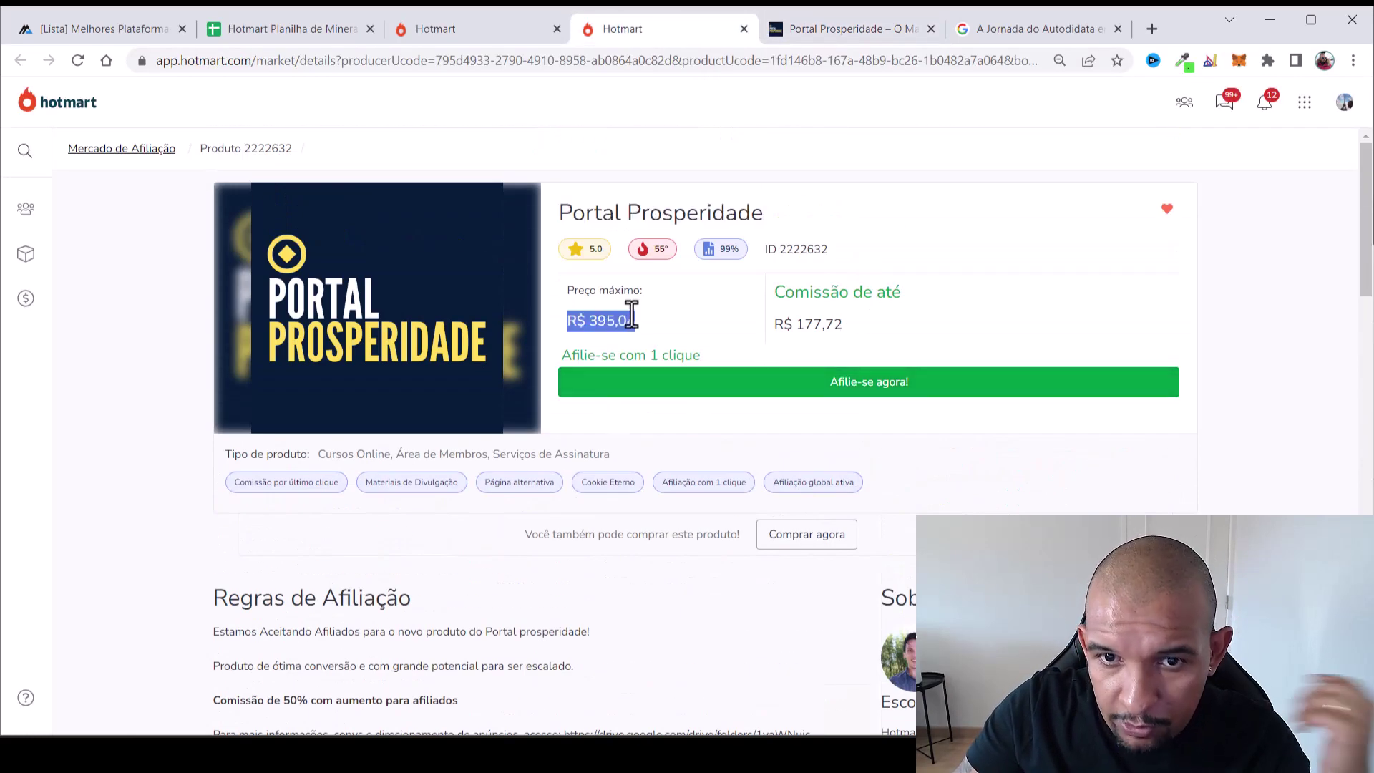
drag(783, 323, 863, 329)
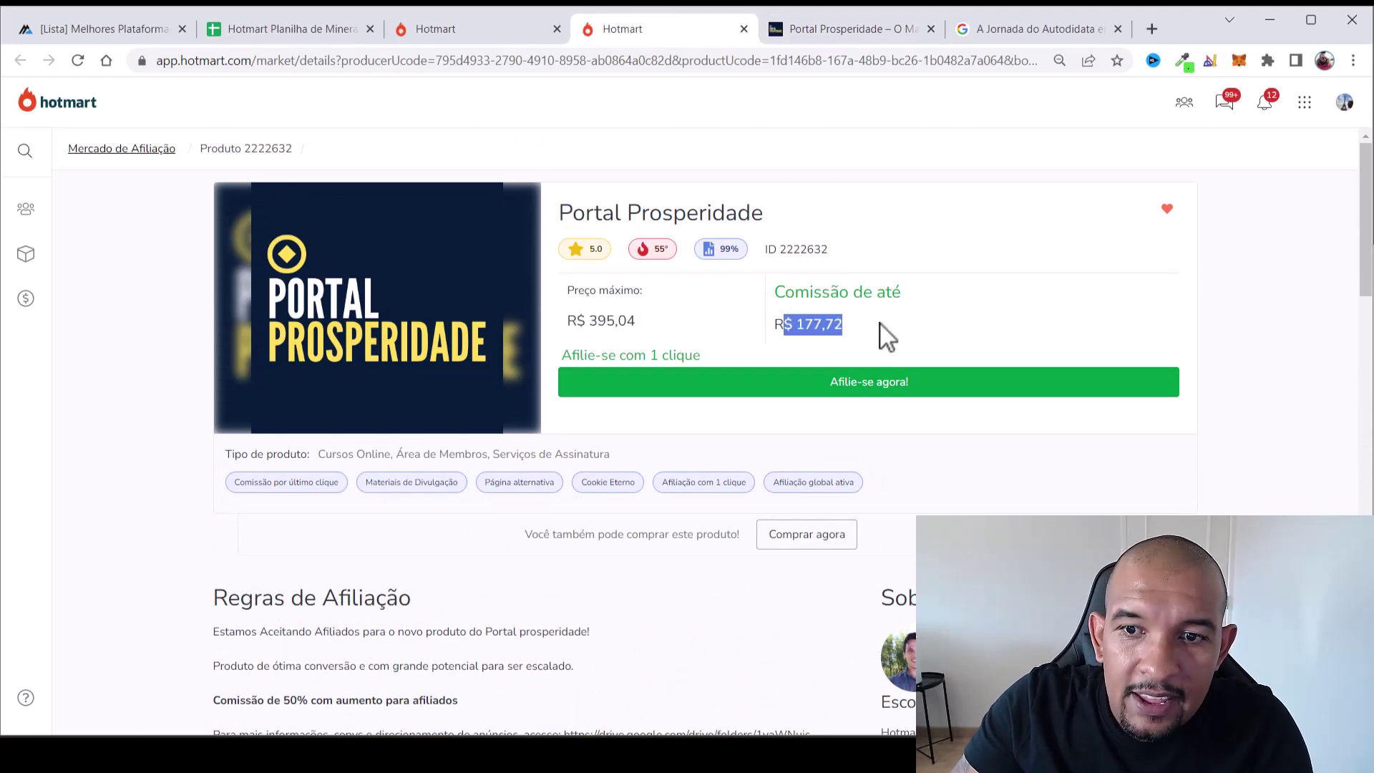
Add Portal Prosperidade to row 15 of the mining spreadsheet with a commission of 177,72
click(285, 29)
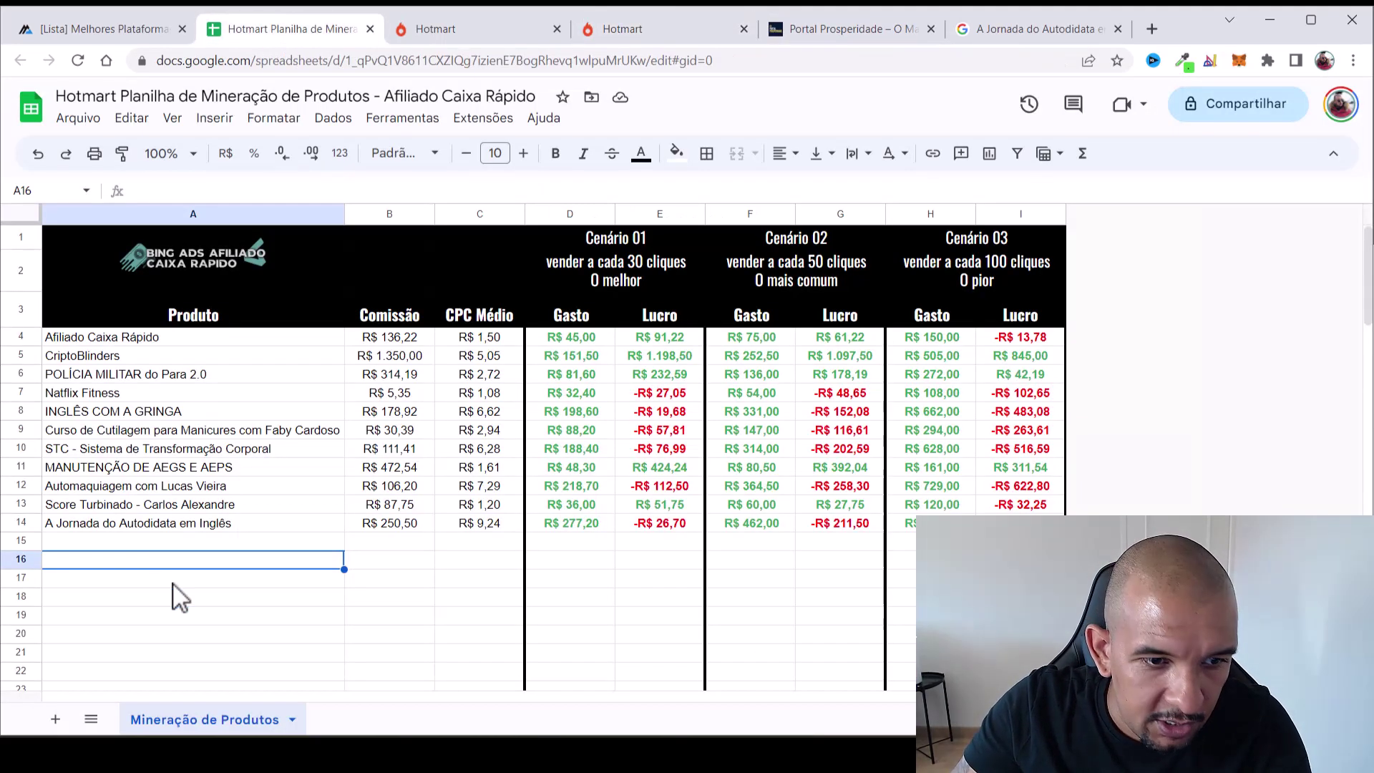
click(169, 541)
text(Portal Prosperidade)
click(432, 544)
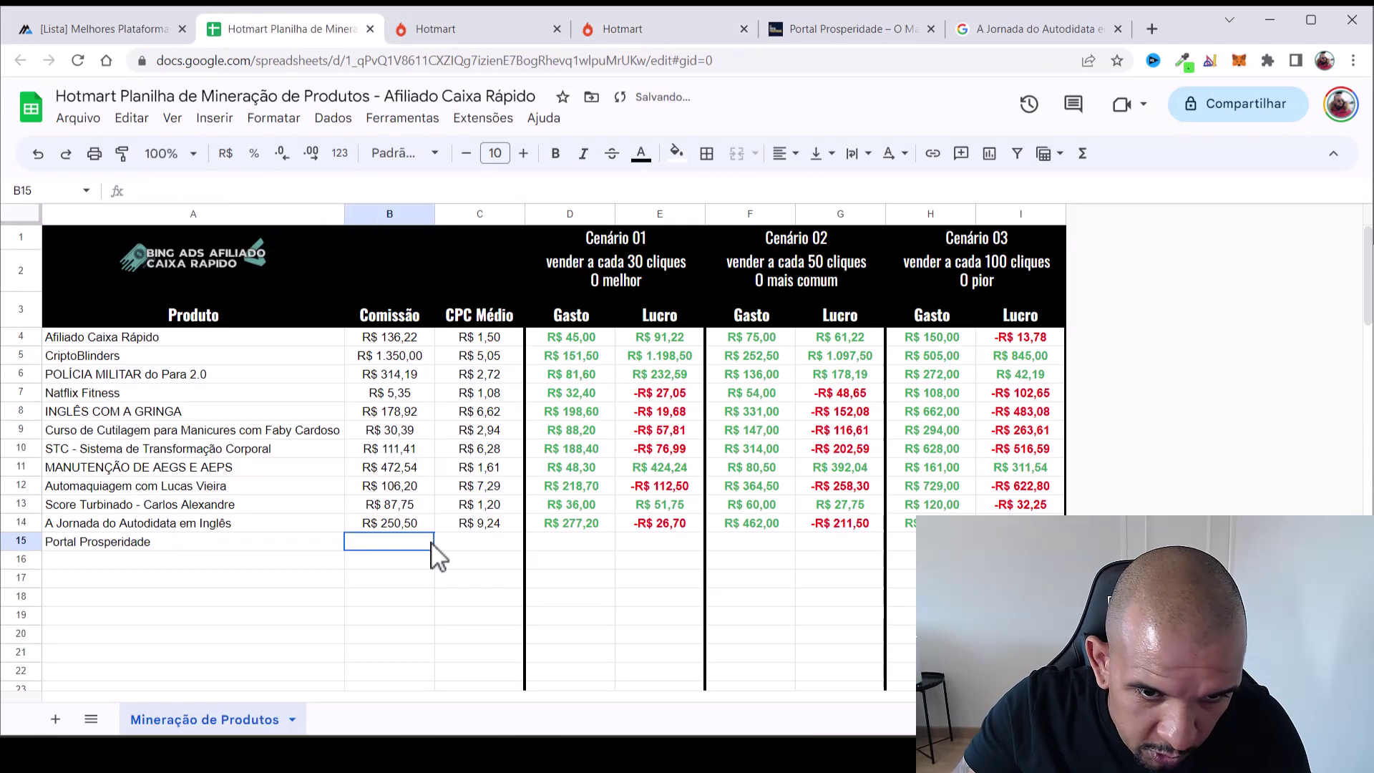
text(177)
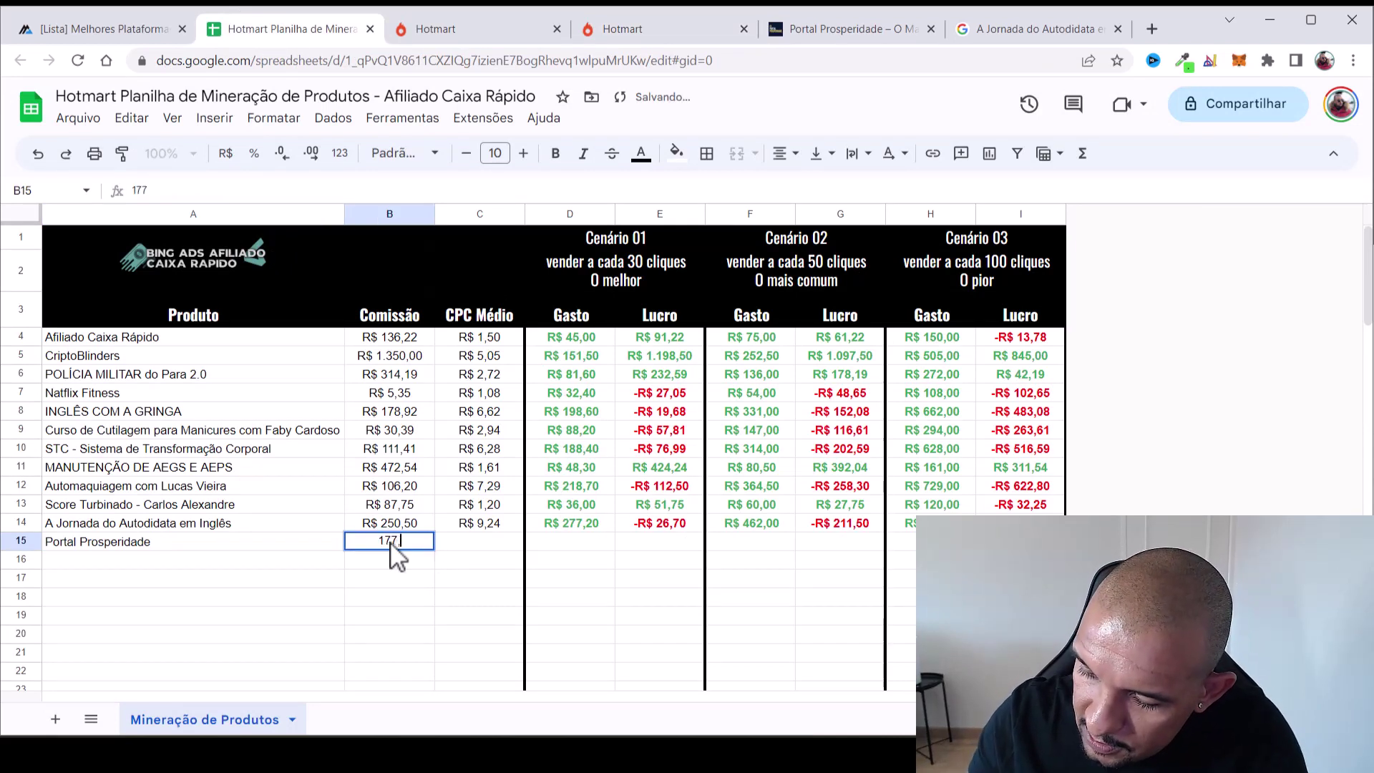
text(,72)
key(Tab)
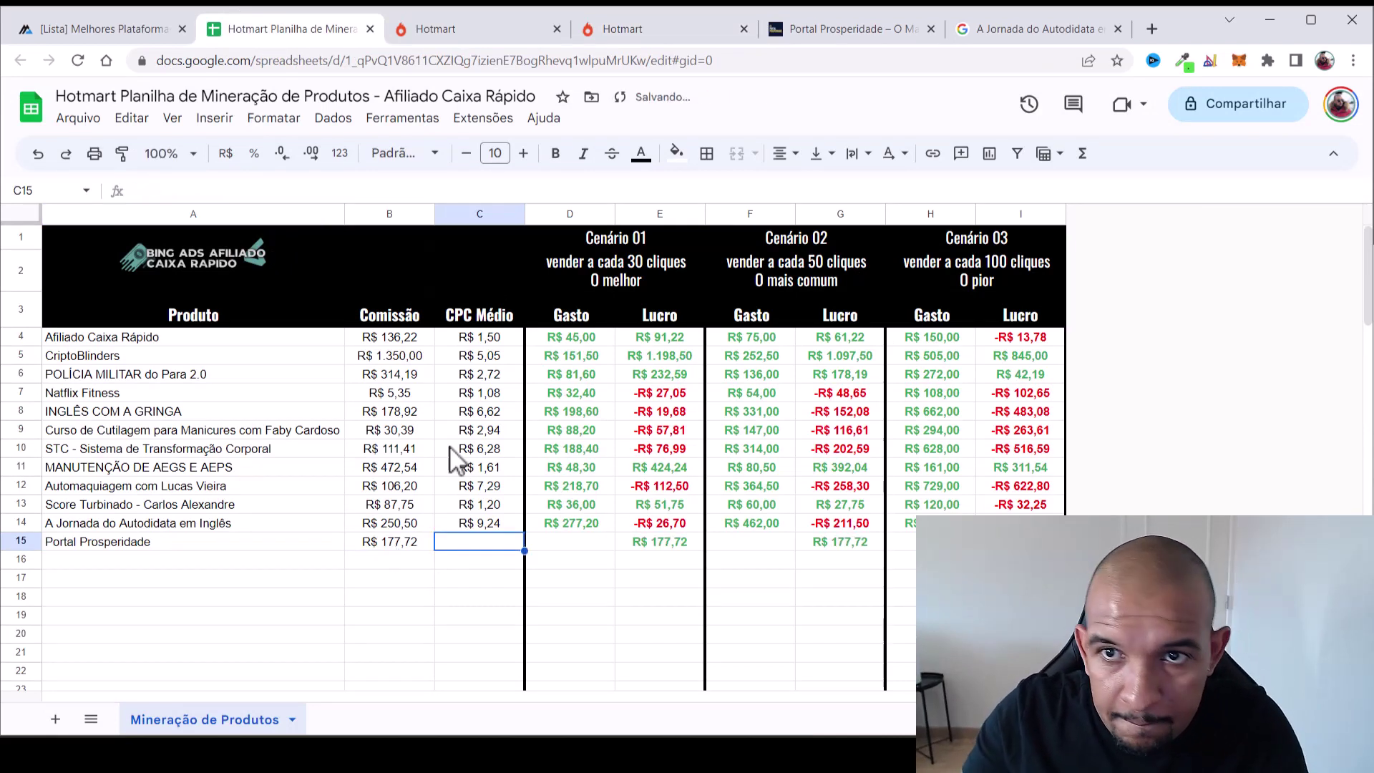
Search Google for "Portal Prosperidade" and highlight the keyword's average CPC
click(1031, 30)
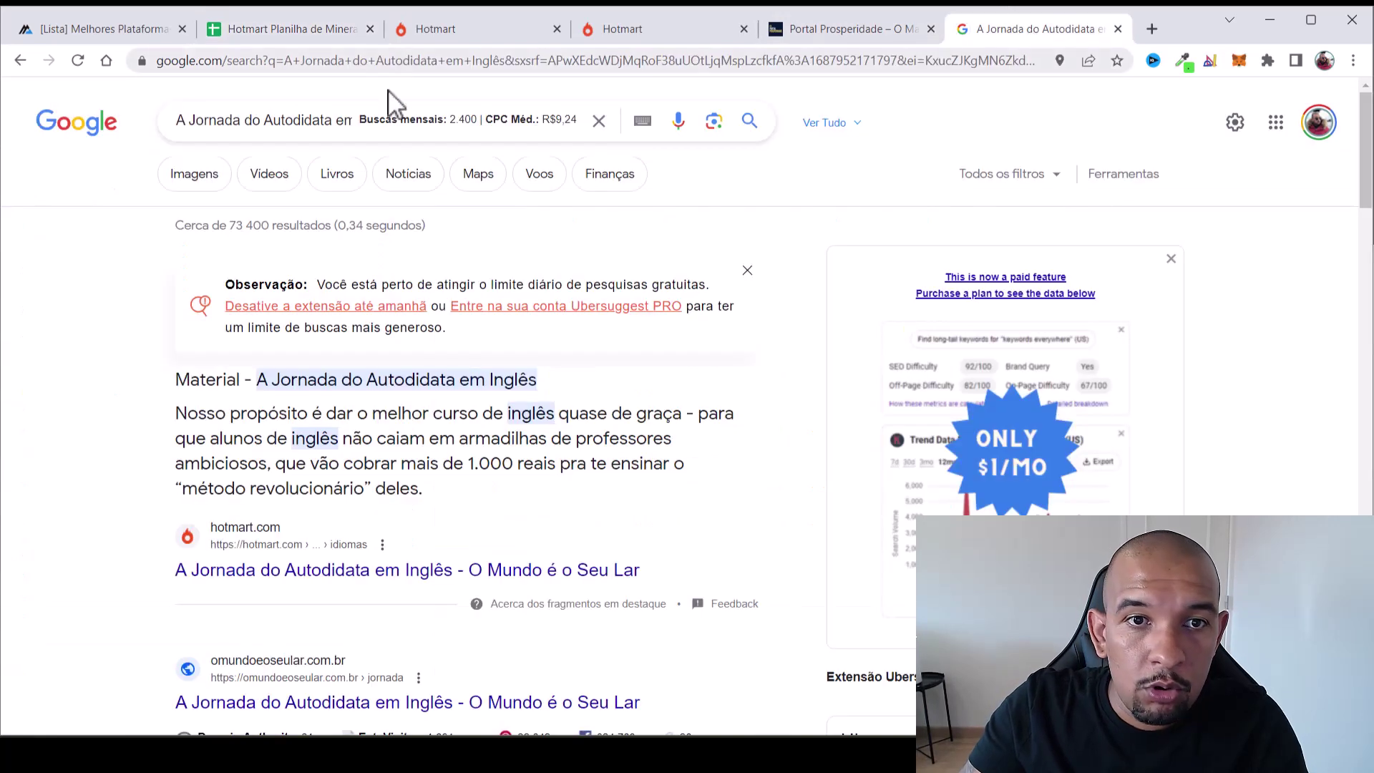
click(333, 123)
key(ctrl+a)
text(Portal Prosperidade)
key(Return)
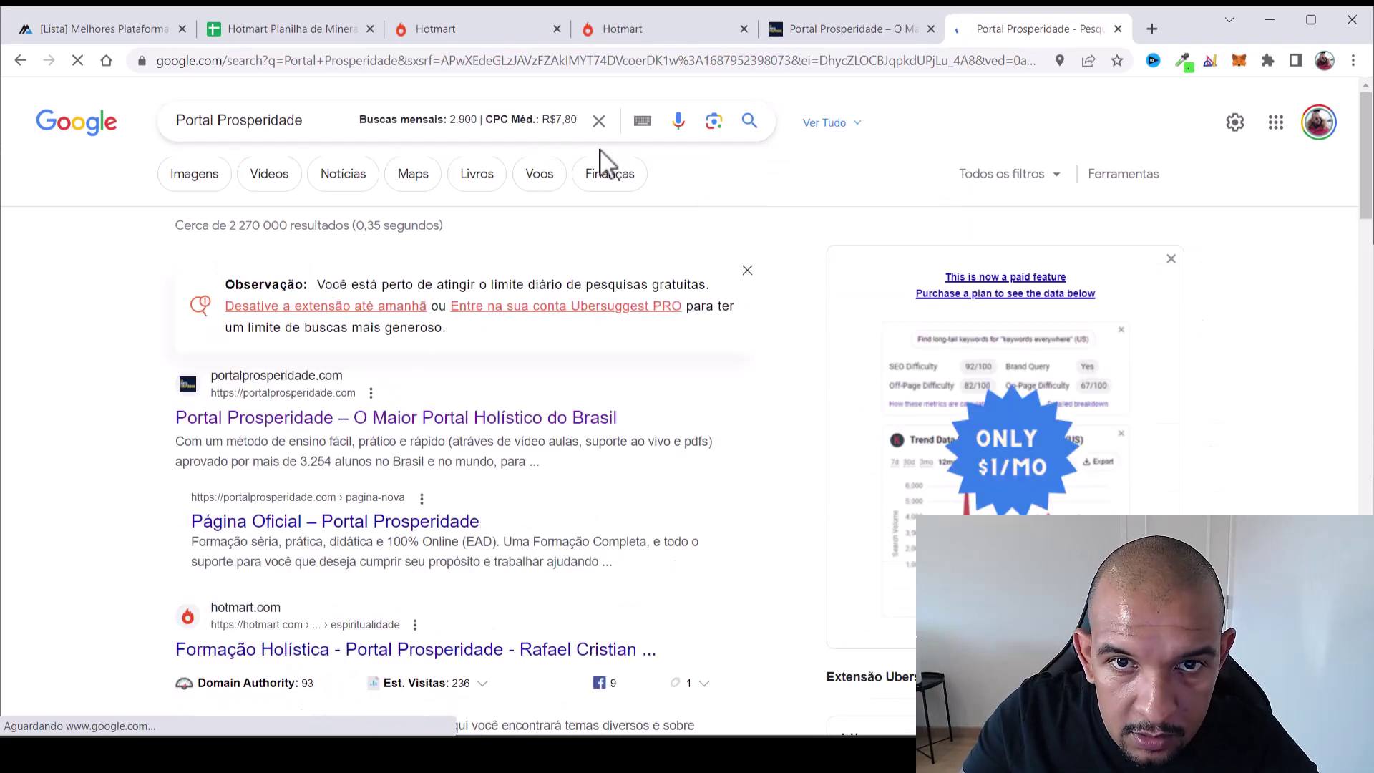
drag(550, 120, 575, 124)
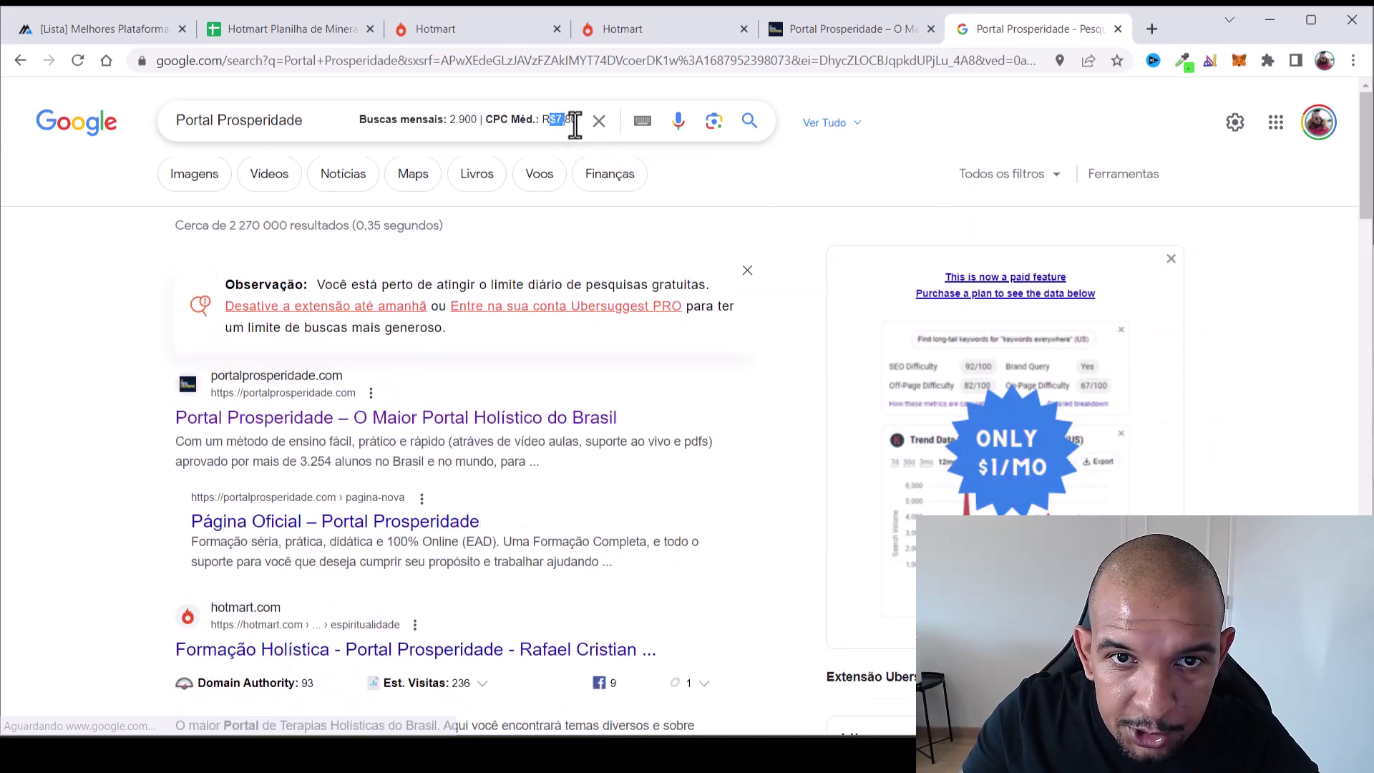
double_click(462, 119)
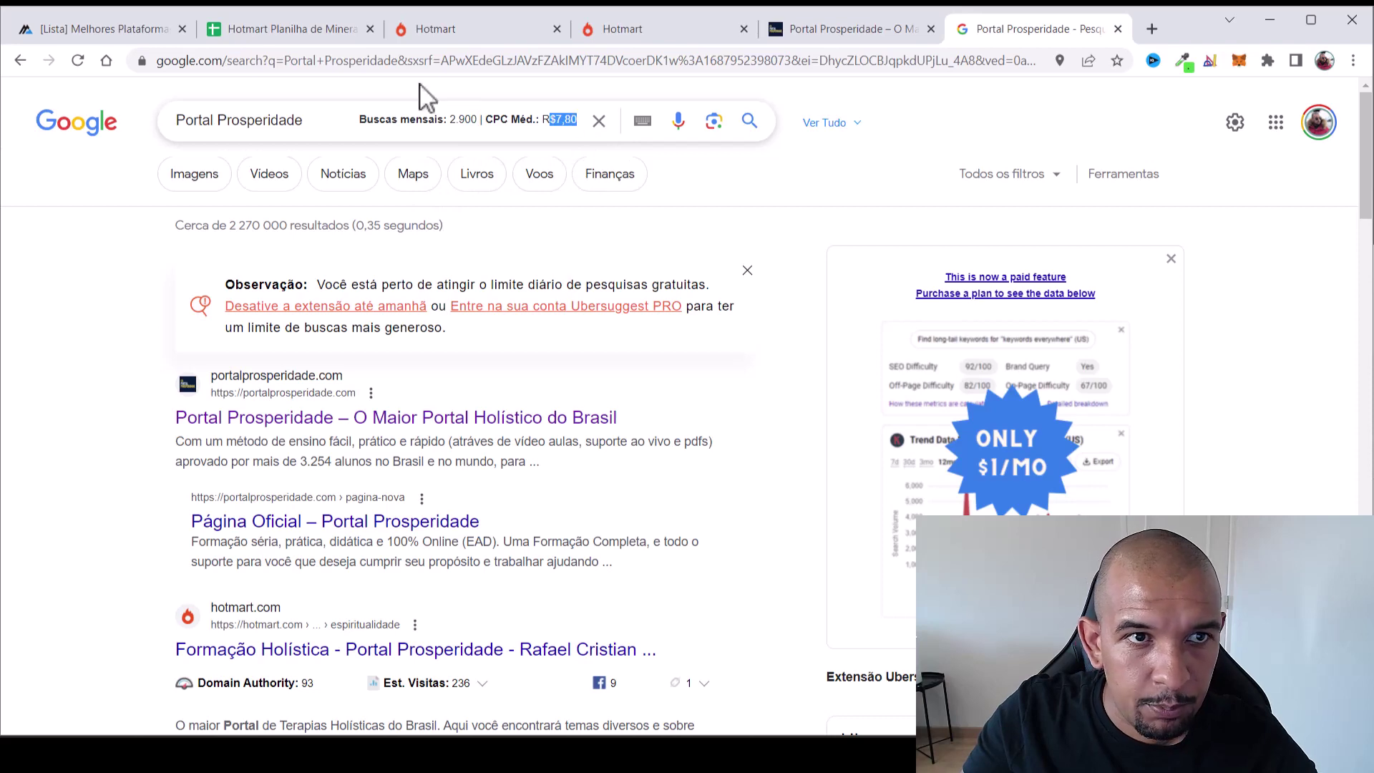
Enter 7,8 as the average CPC of Portal Prosperidade in cell C15 of the spreadsheet and review its row
click(282, 30)
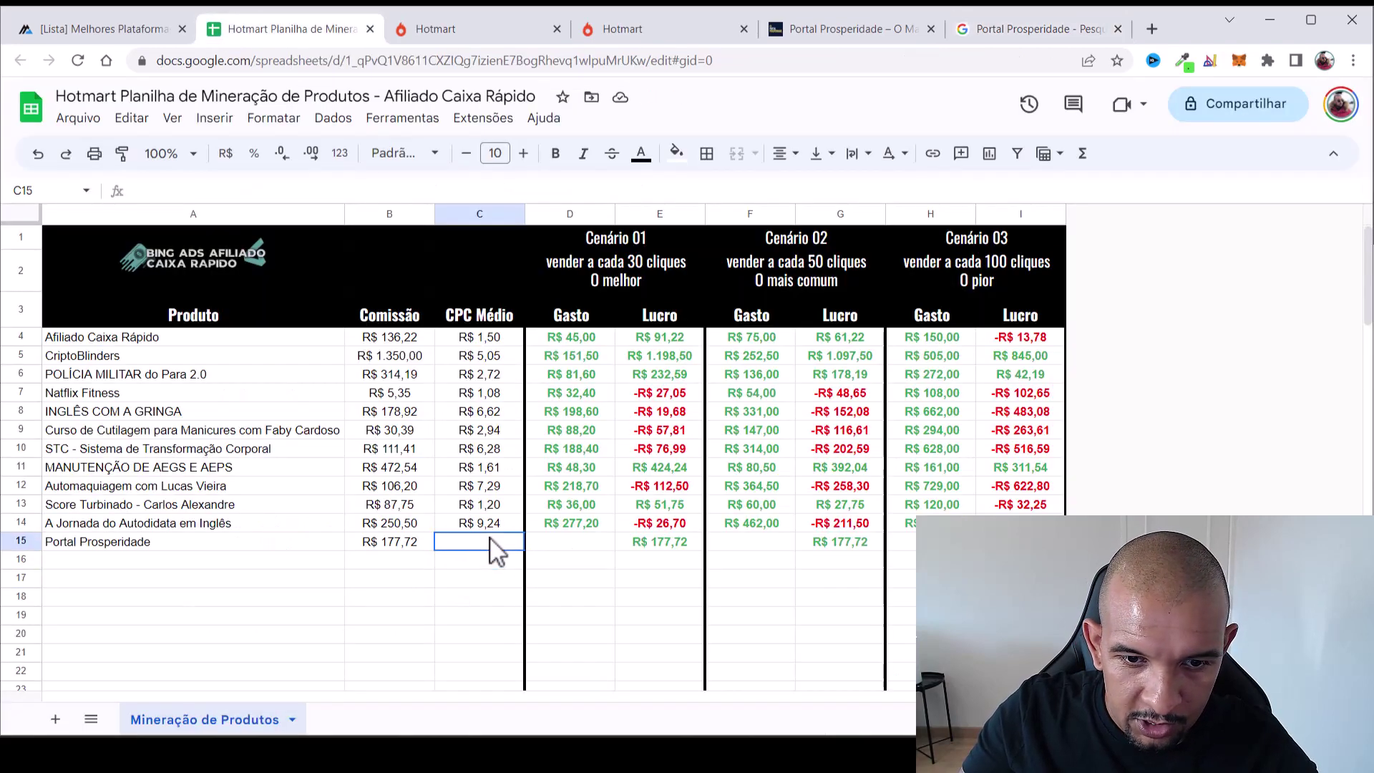
text(7,8)
key(Return)
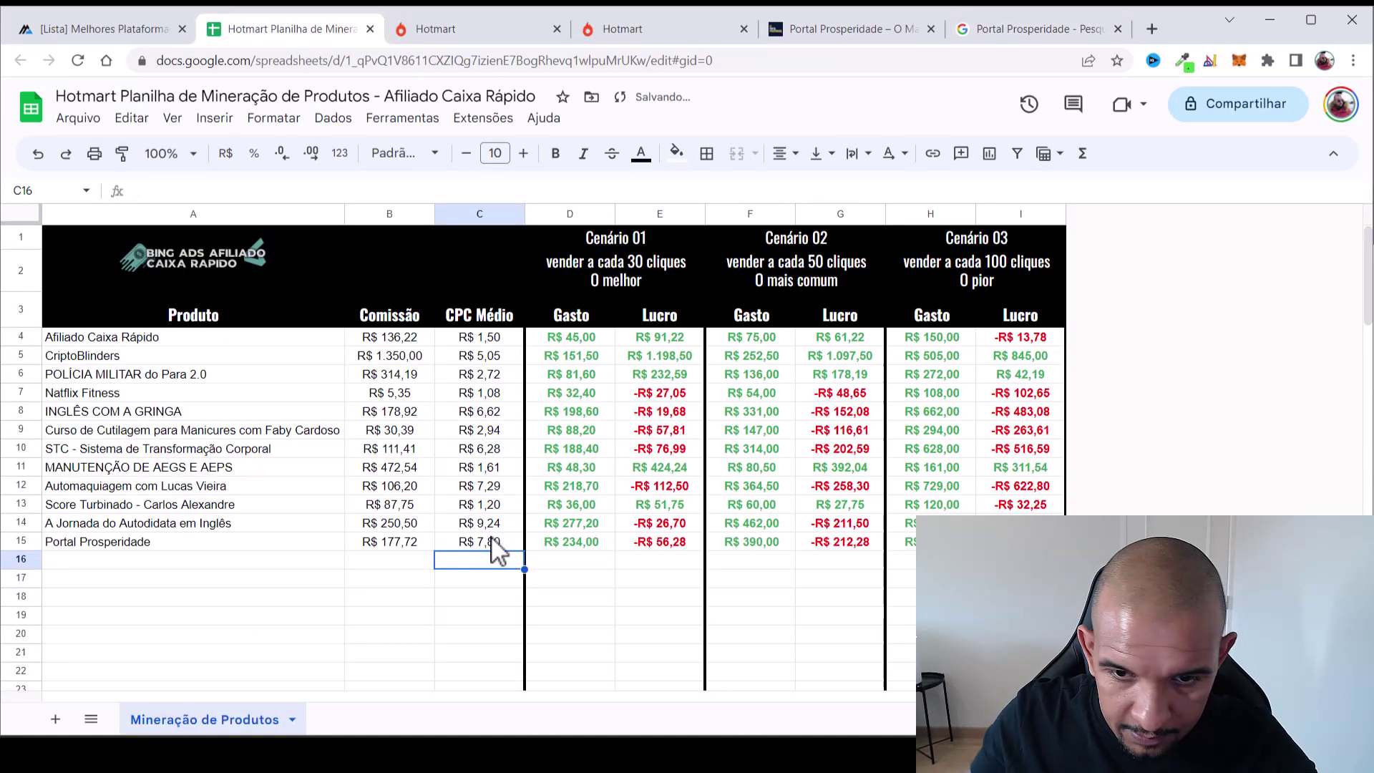
click(22, 539)
click(262, 600)
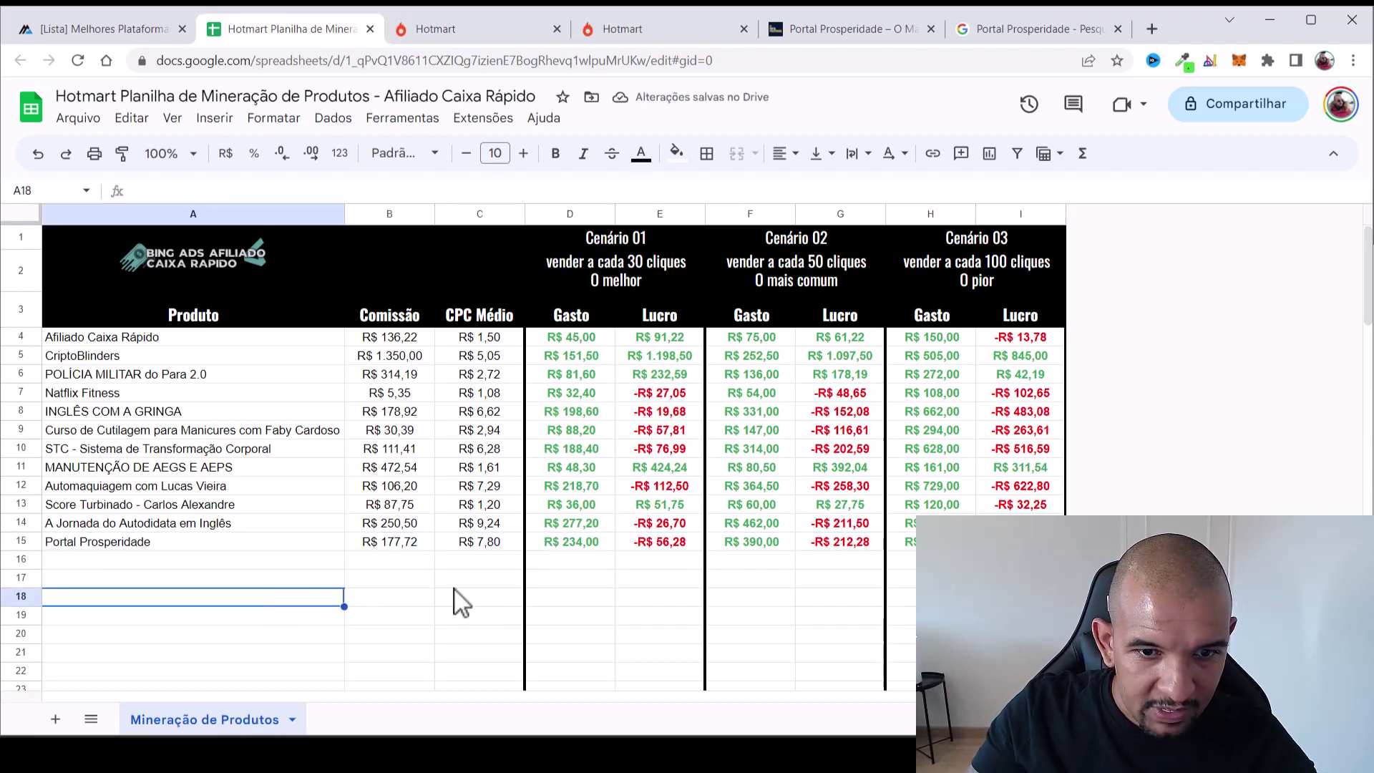
click(428, 596)
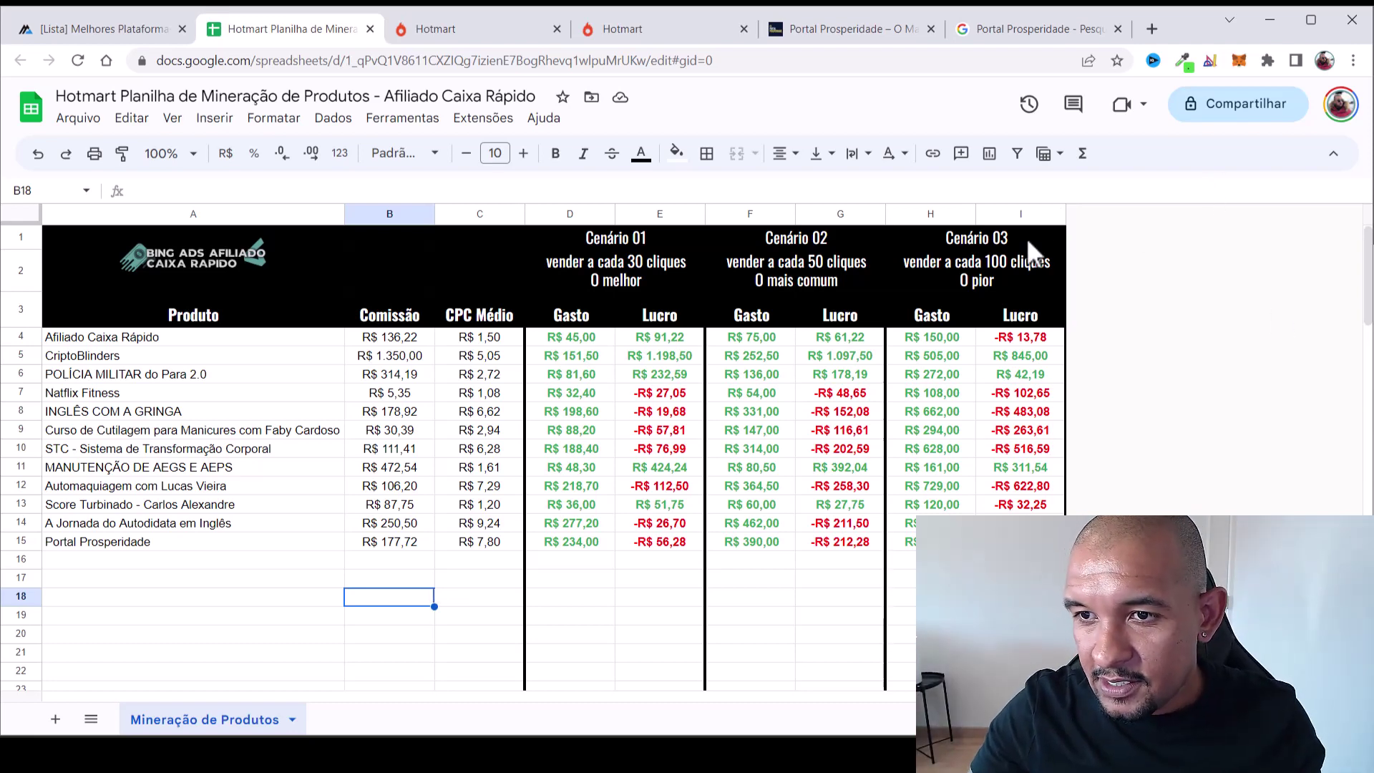
Insert a column to the right of column I and add checkboxes to cells J4 through J15
right_click(1017, 213)
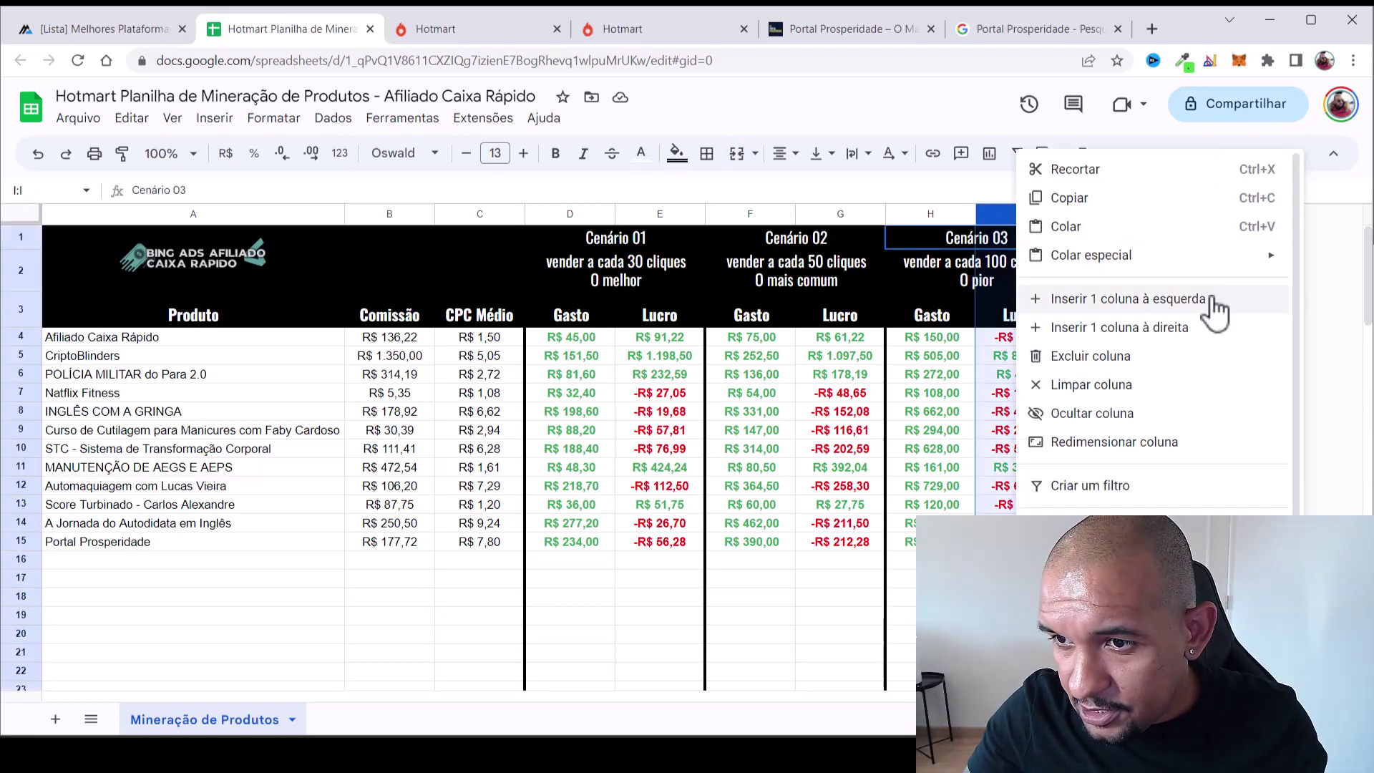
click(1196, 329)
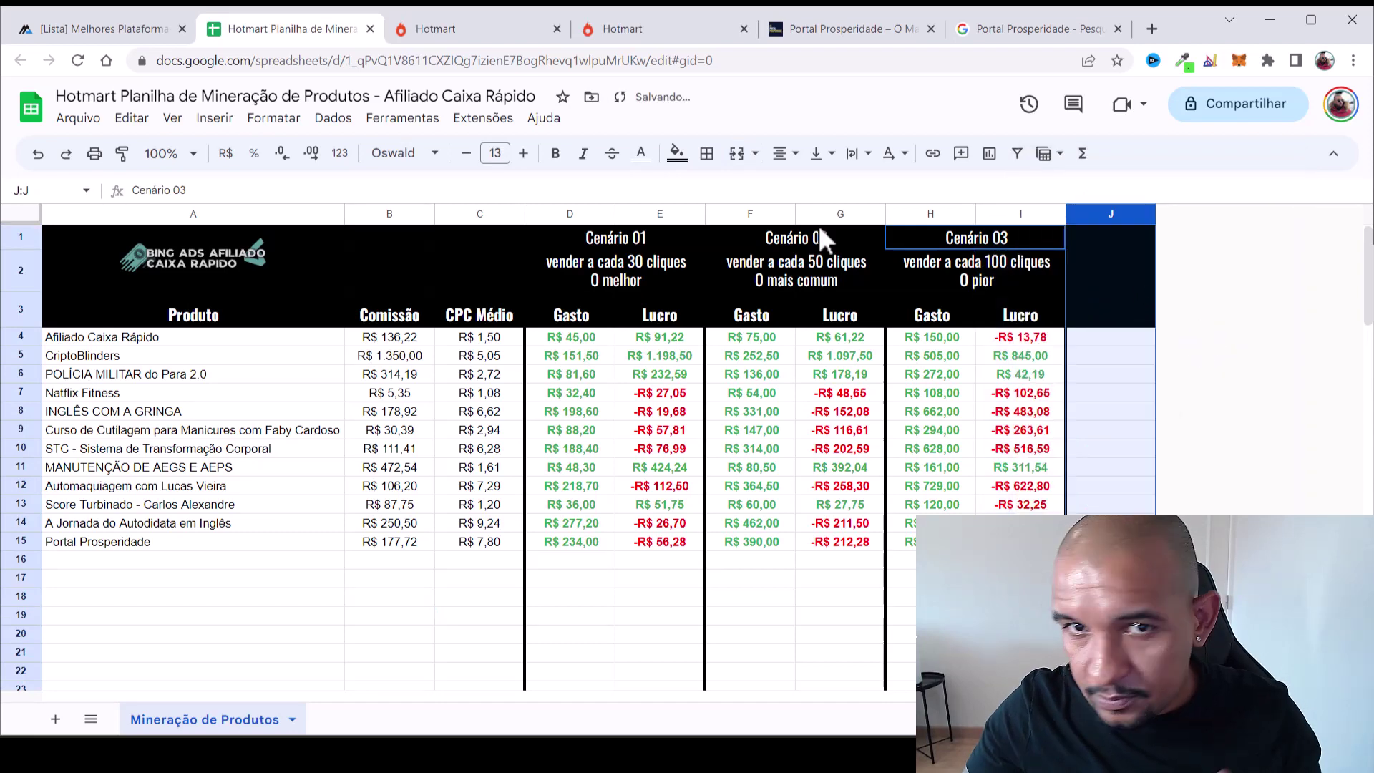
click(1106, 338)
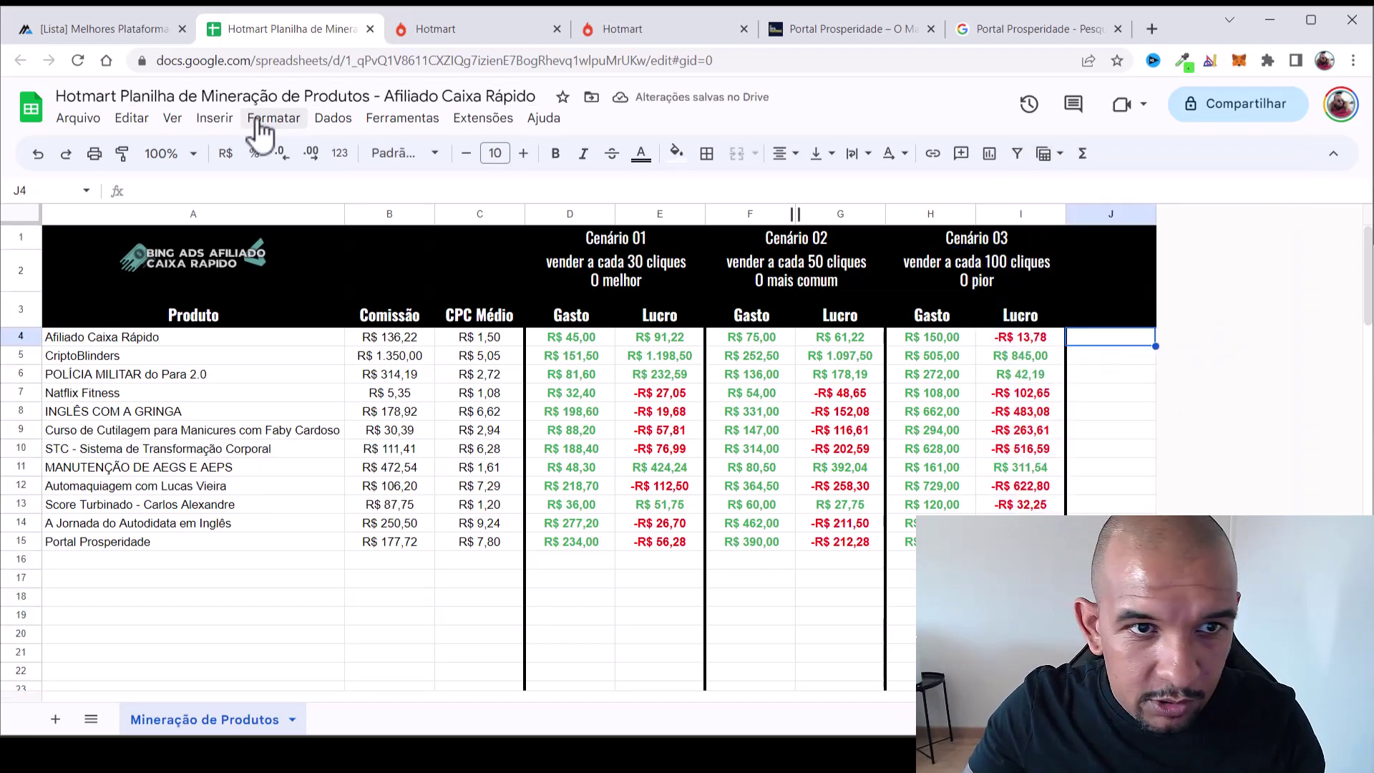
click(212, 118)
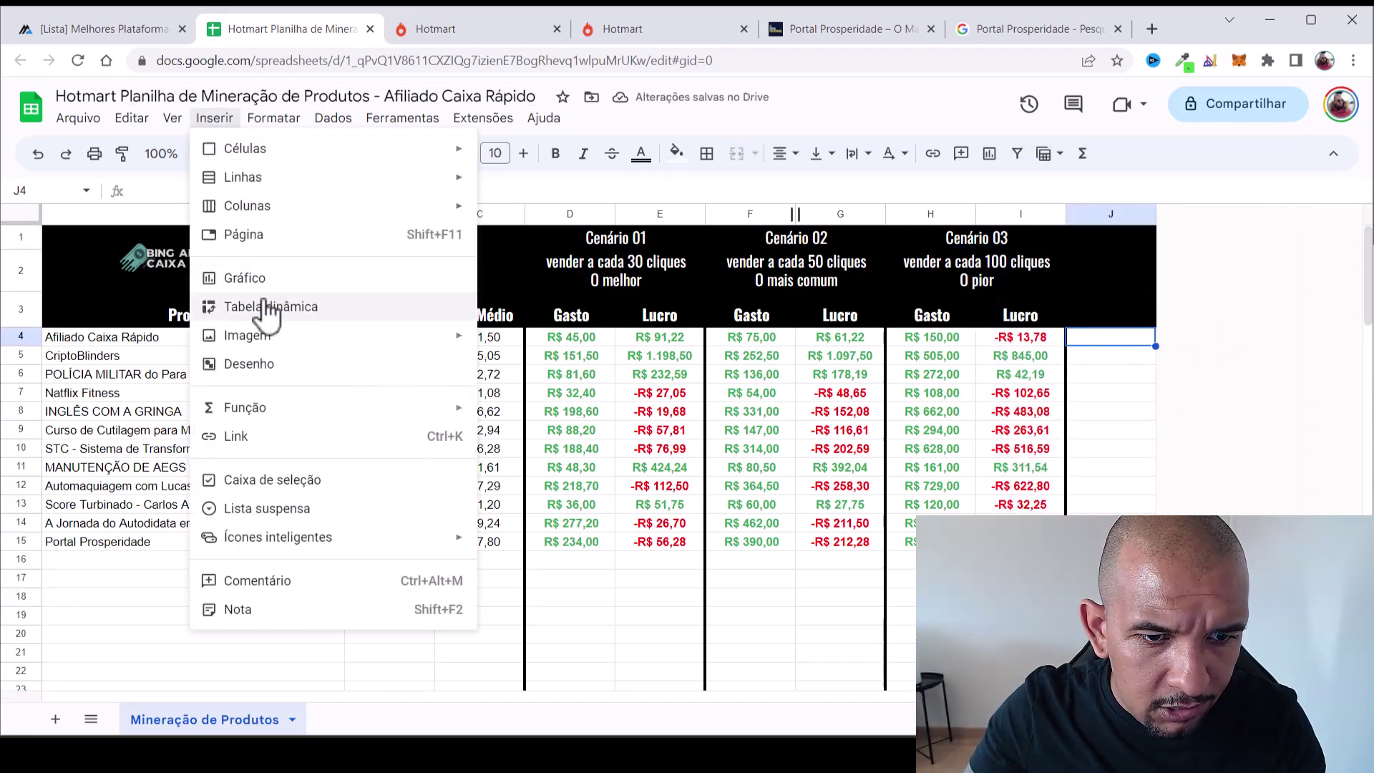
click(273, 479)
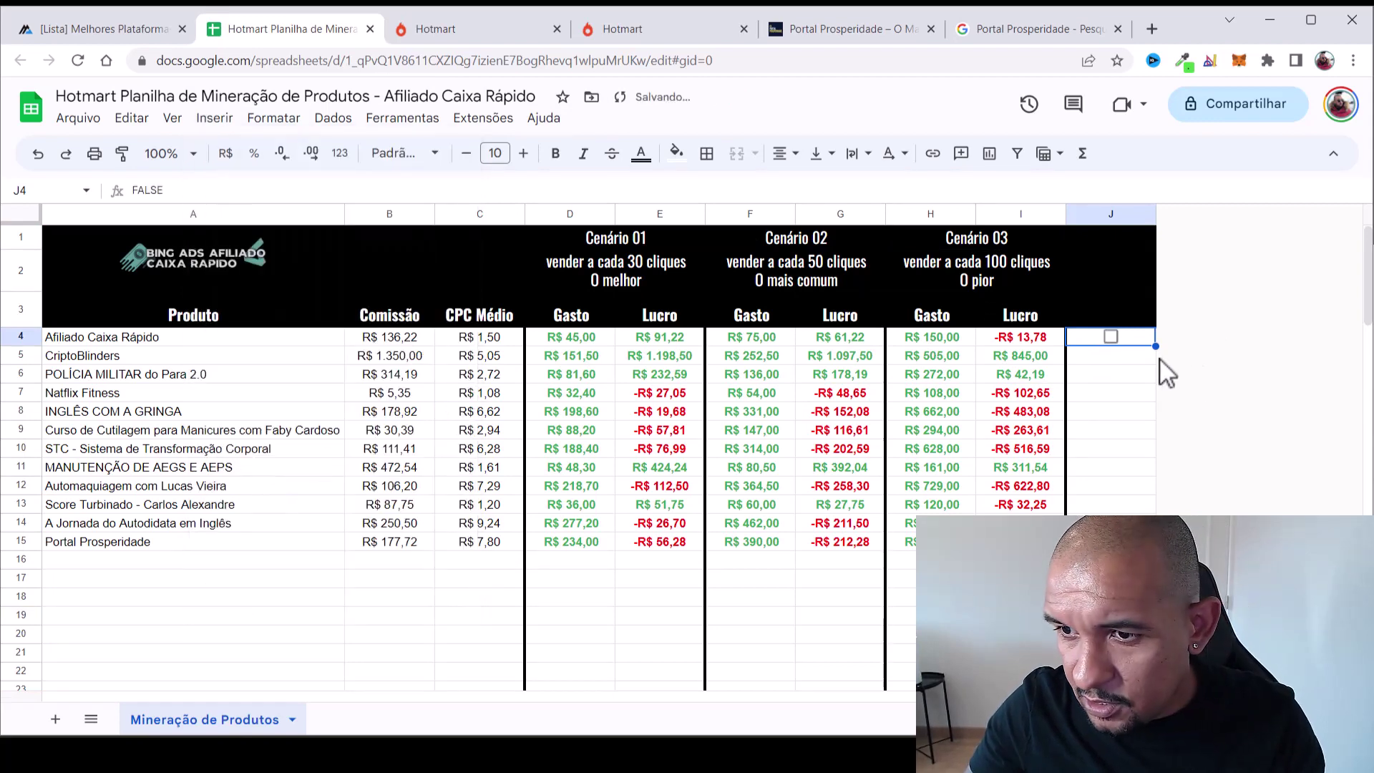
drag(1155, 347, 1114, 596)
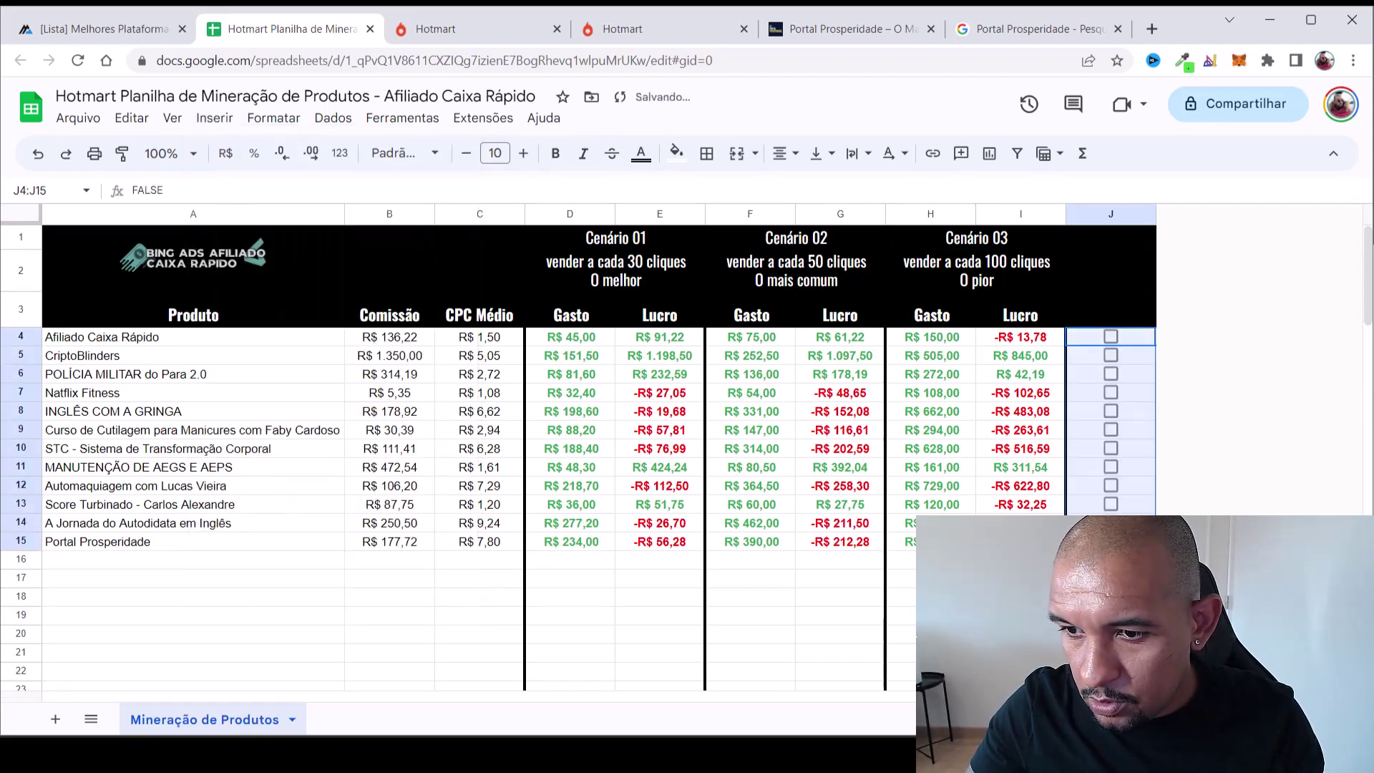
click(1114, 596)
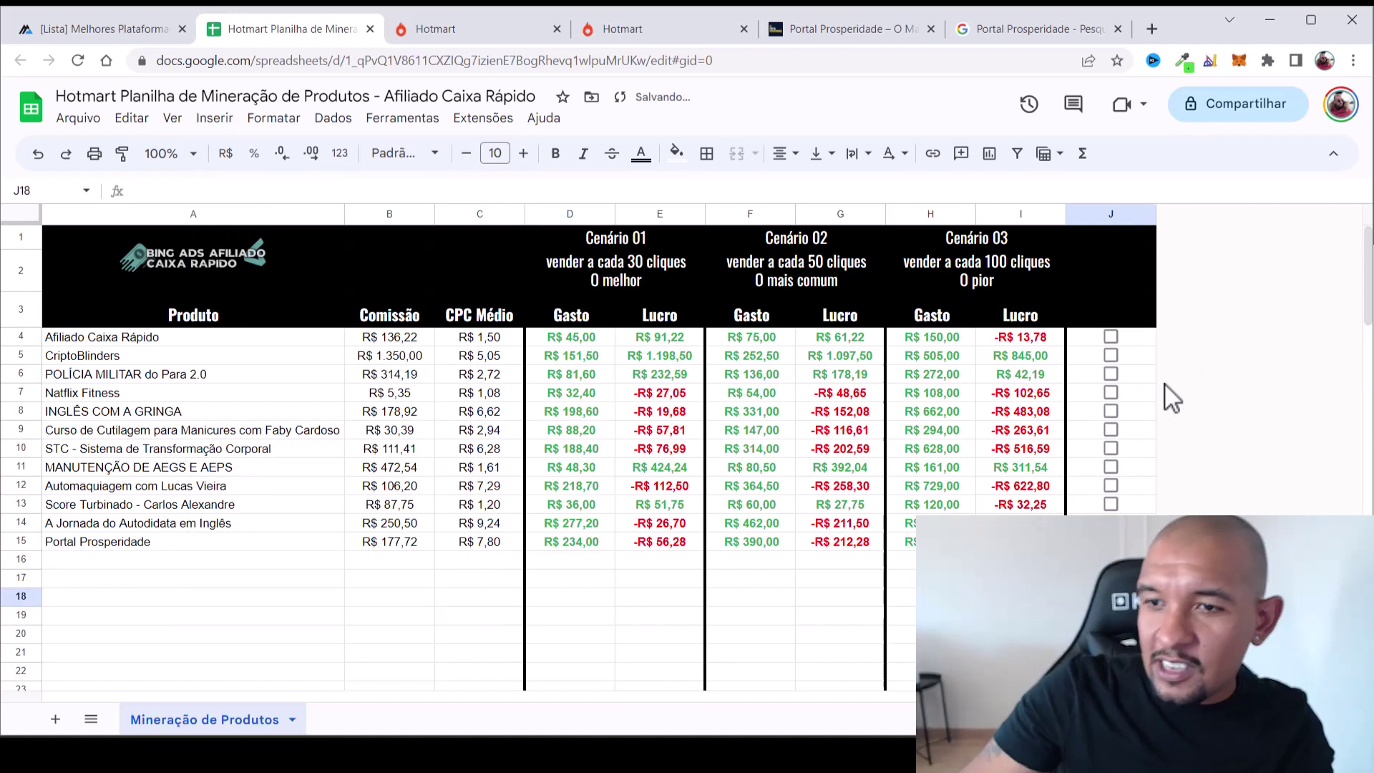
Tick the column J checkboxes for Afiliado Caixa Rápido, POLÍCIA MILITAR do Para 2.0, INGLÊS COM A GRINGA and MANUTENÇÃO DE AEGS E AEPS
click(1111, 336)
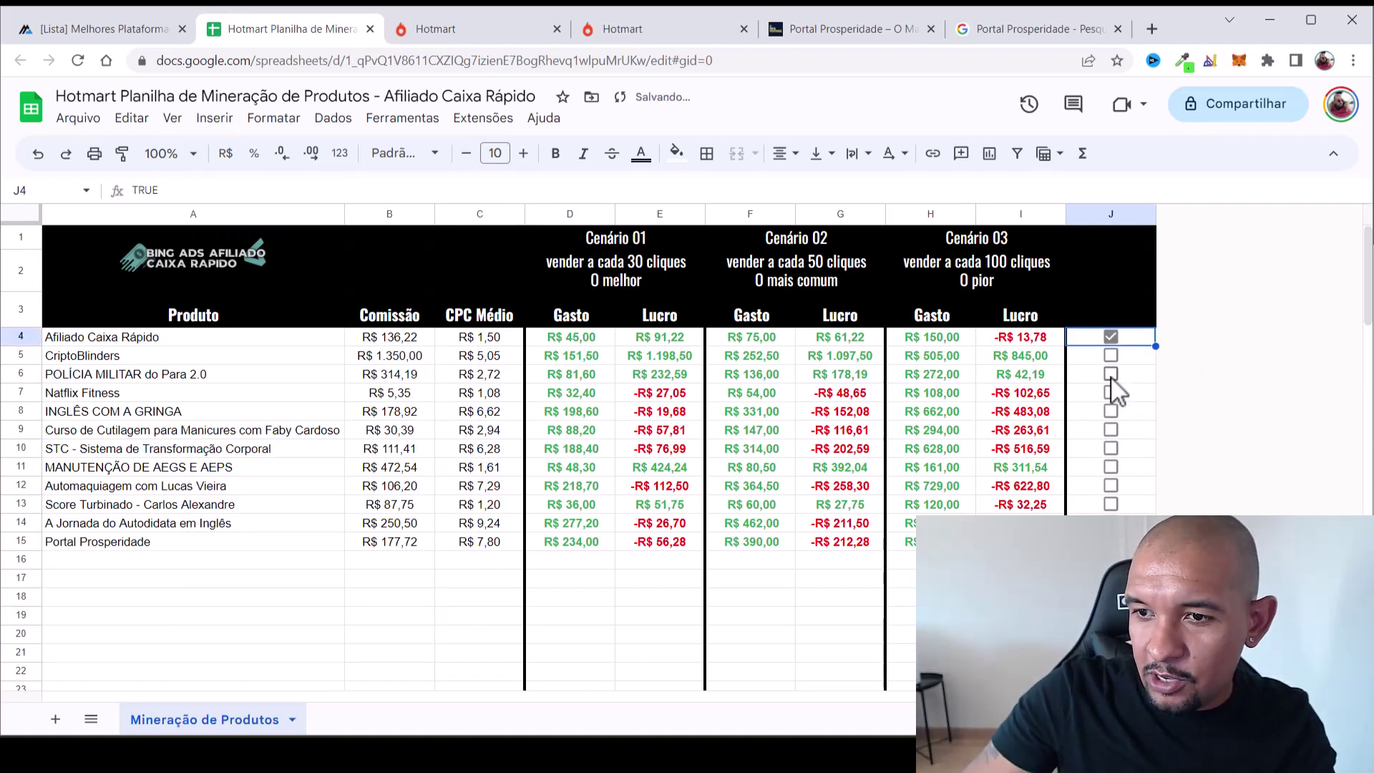
click(1111, 374)
click(1111, 411)
click(1131, 467)
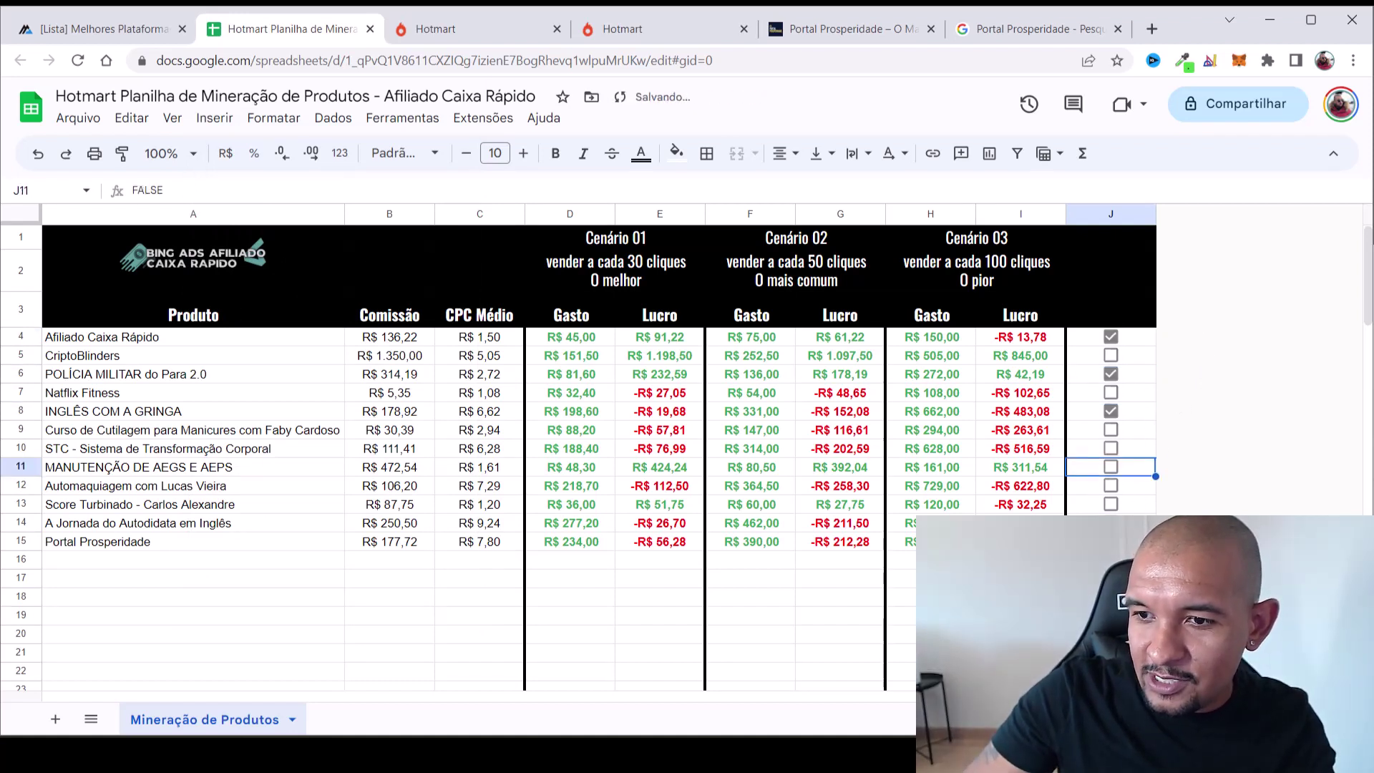
click(1111, 577)
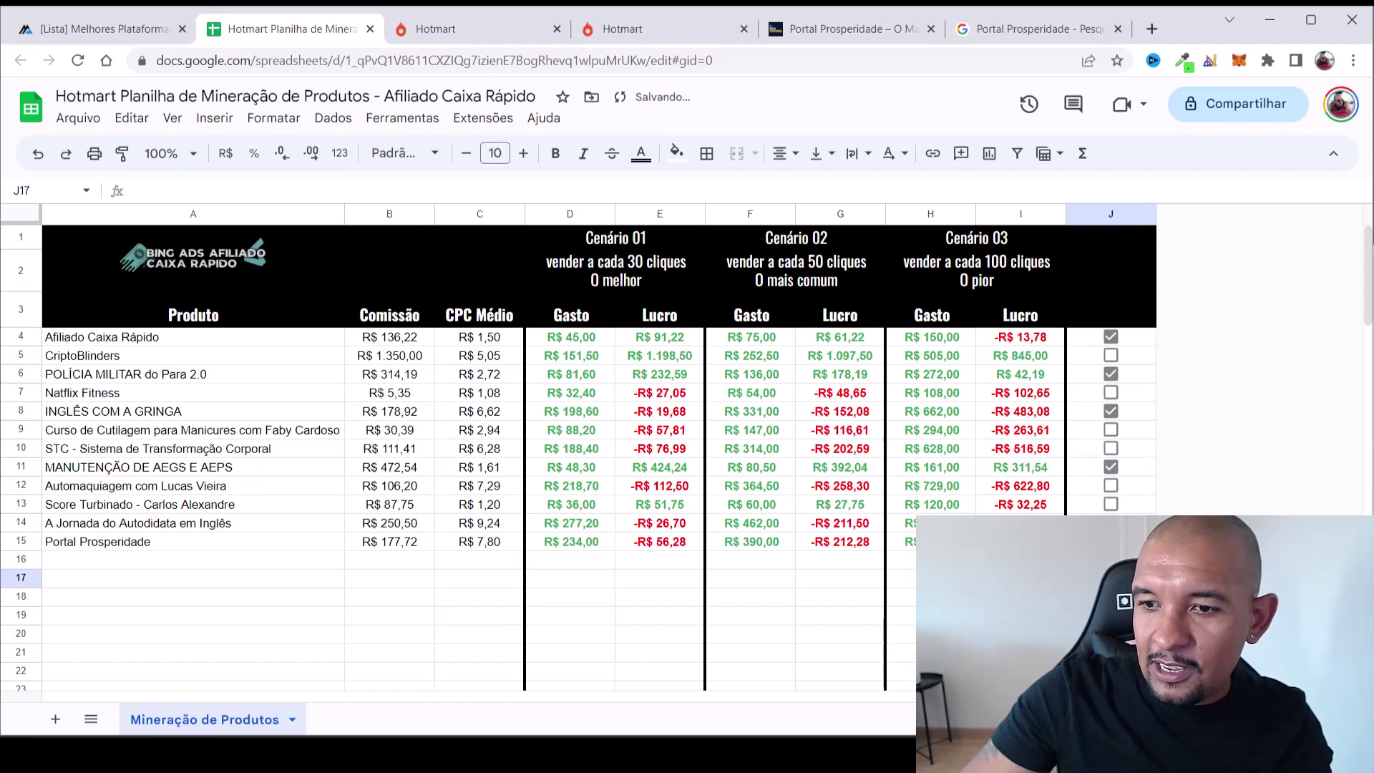
click(1110, 559)
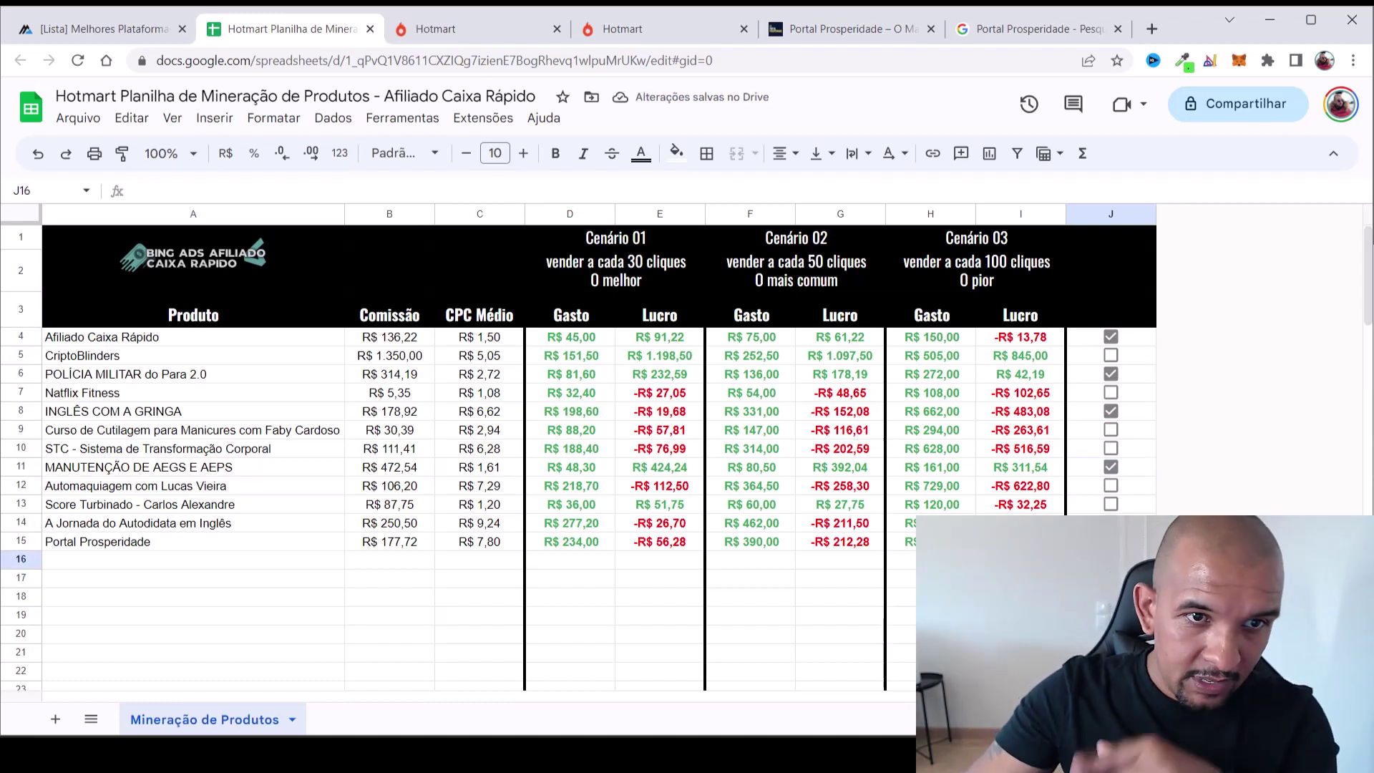